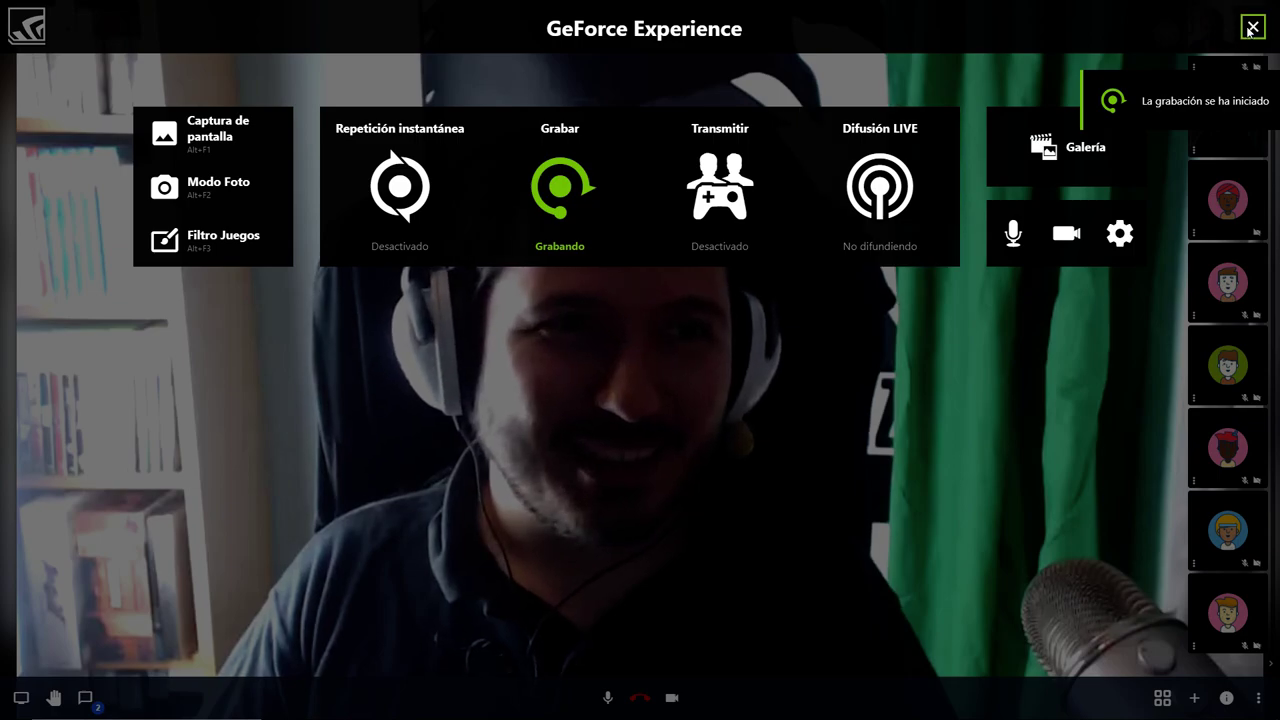
# Close the GeForce Experience overlay and pin the green-curtain participant as the main video.
pyautogui.hotkey('alt', 'z')
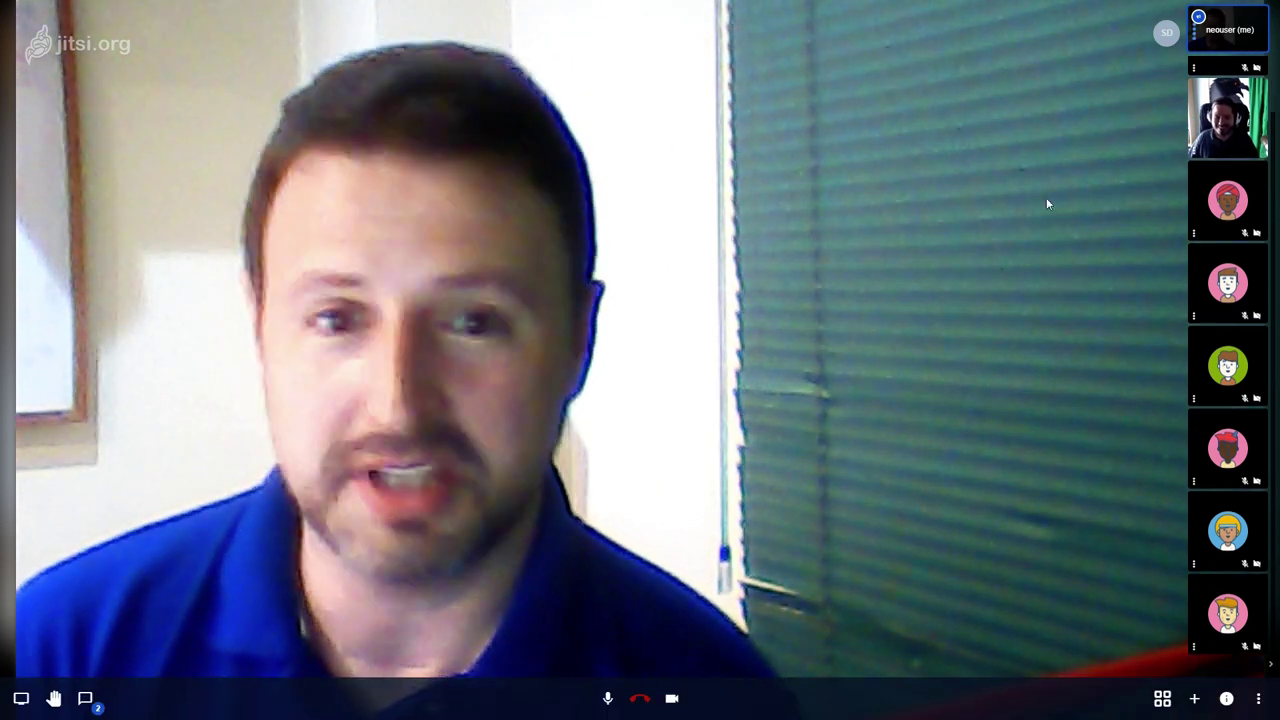
pyautogui.click(1228, 118)
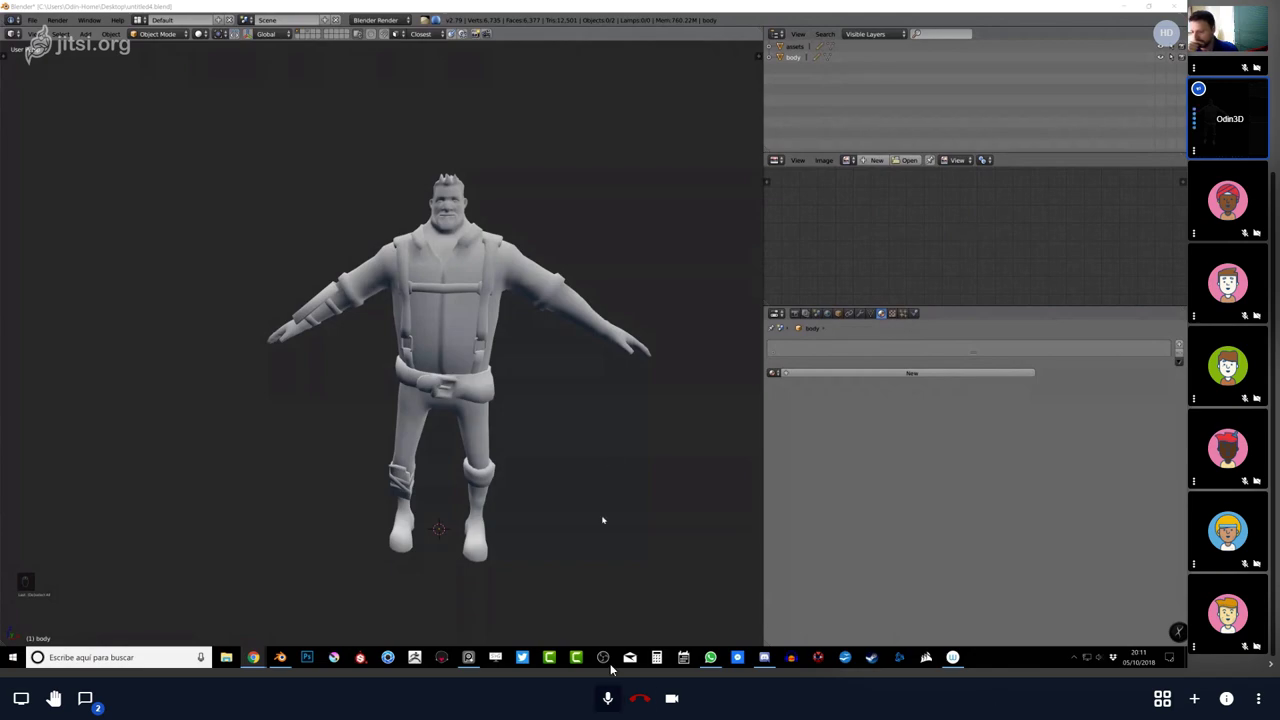
# Open and close the meeting chat panel twice, leaving it closed.
pyautogui.click(90, 705)
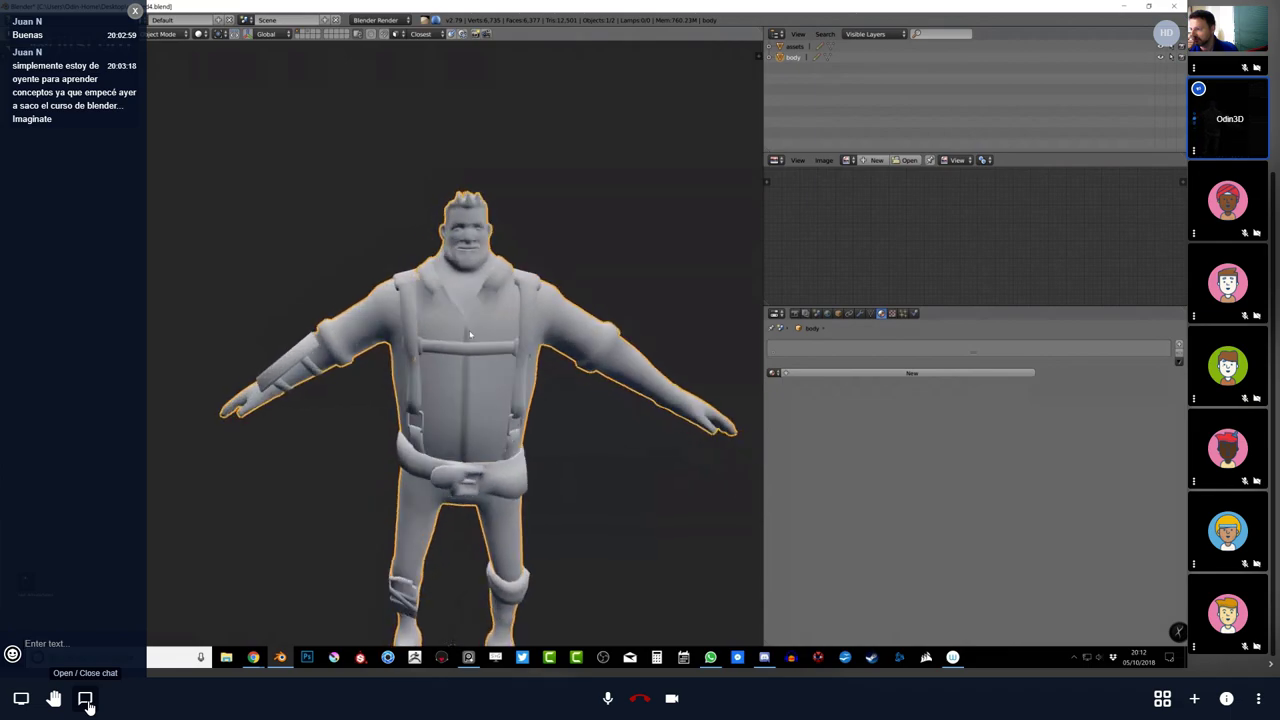
pyautogui.click(88, 705)
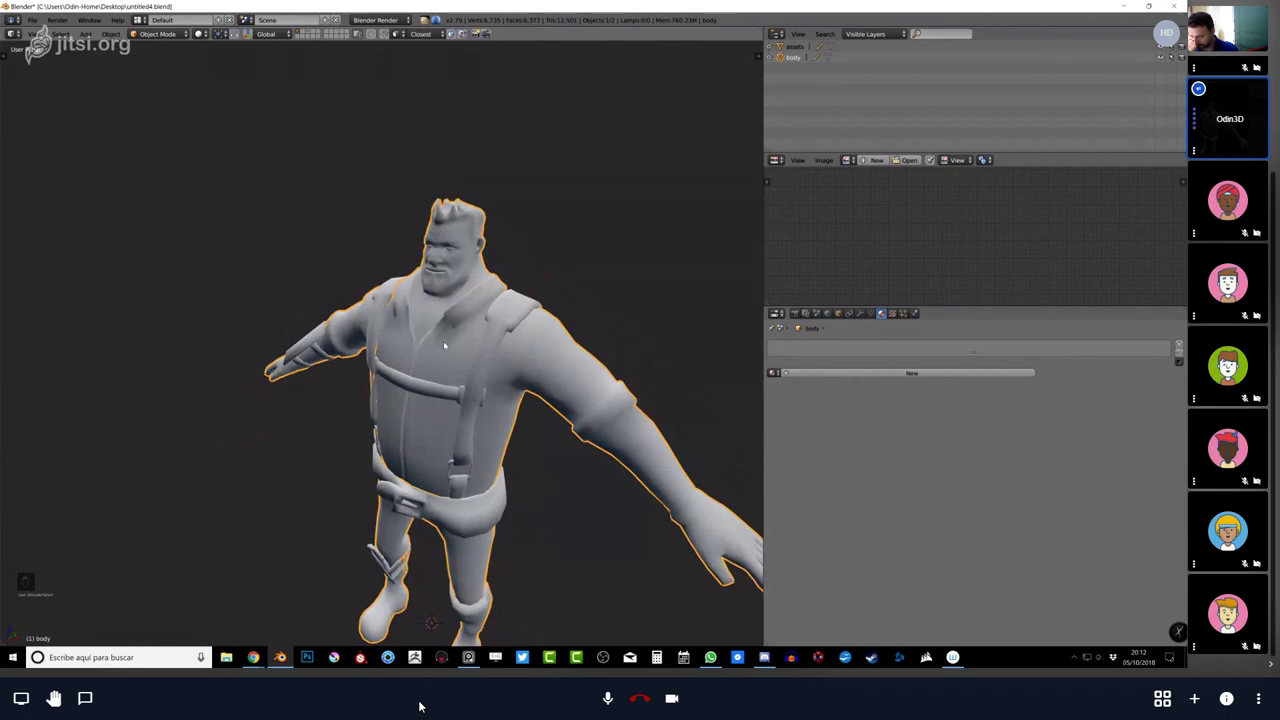
pyautogui.click(86, 698)
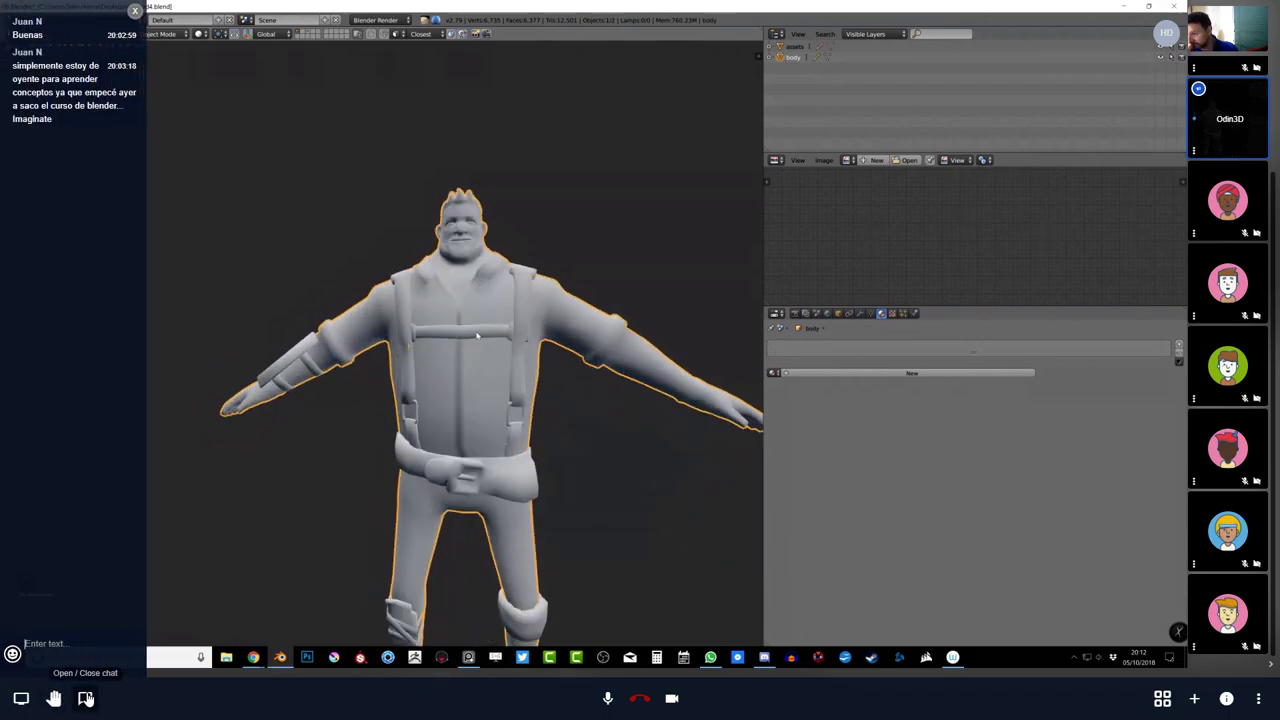
pyautogui.click(86, 698)
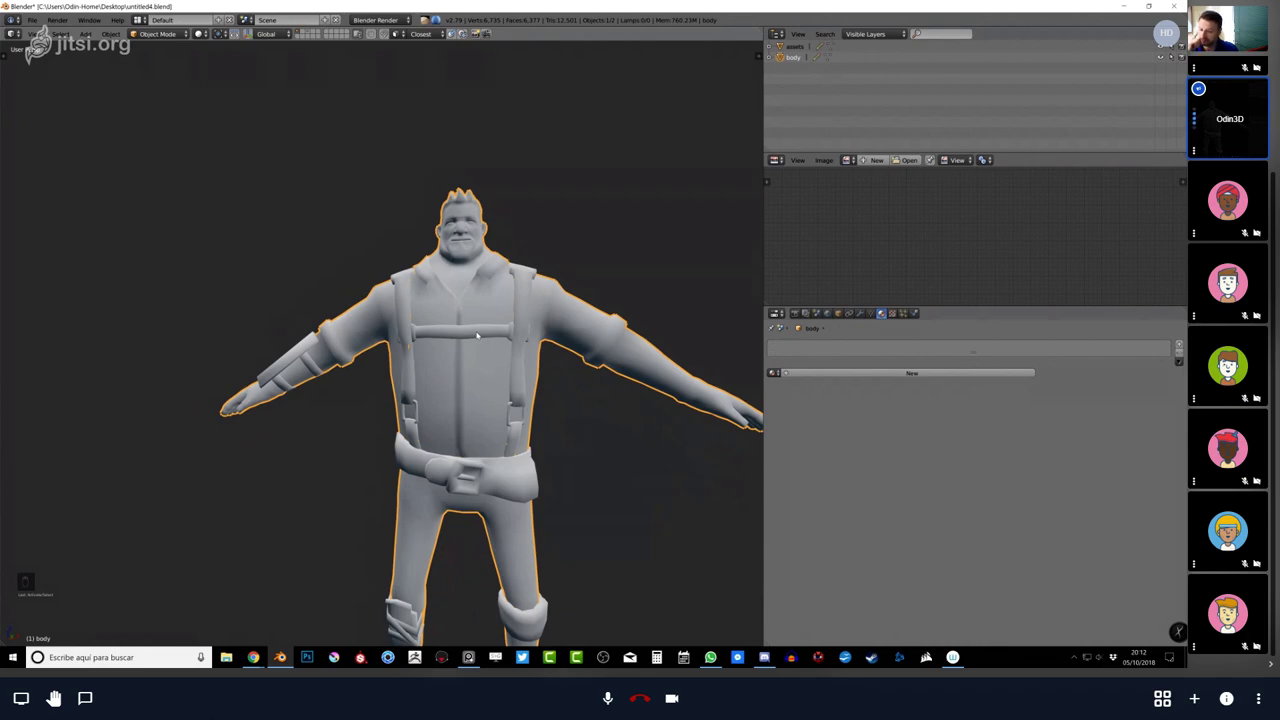
# Deselect the character model and view it frontally from a higher, closer angle.
pyautogui.moveTo(505, 292); pyautogui.dragTo(437, 334, button='middle')
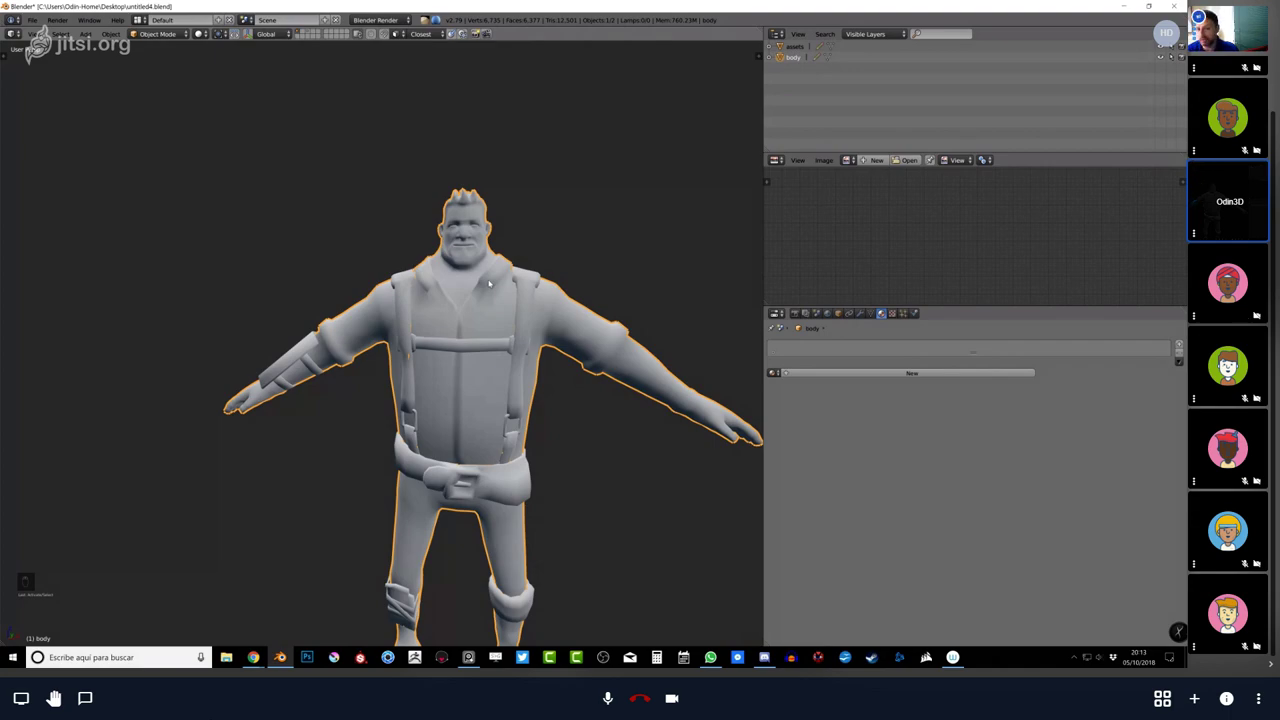
pyautogui.press('a')
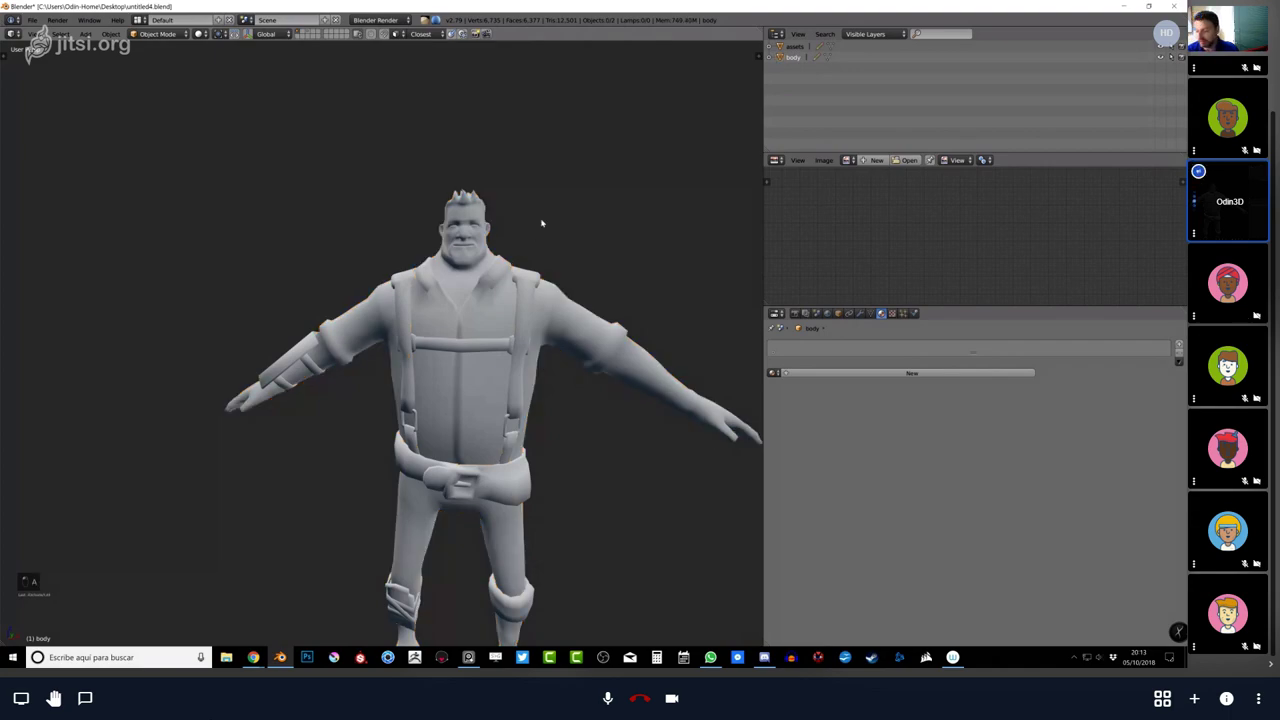
pyautogui.moveTo(541, 224); pyautogui.dragTo(471, 236, button='middle')
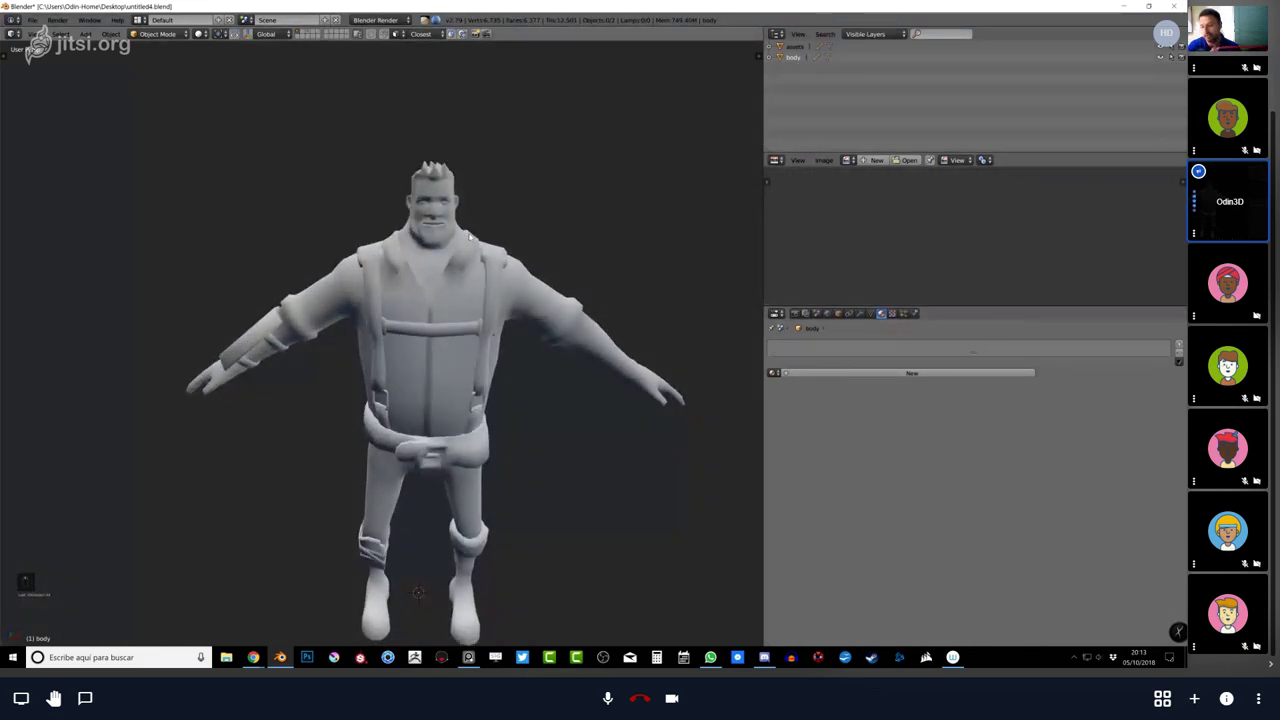
pyautogui.scroll(2, 467, 236)
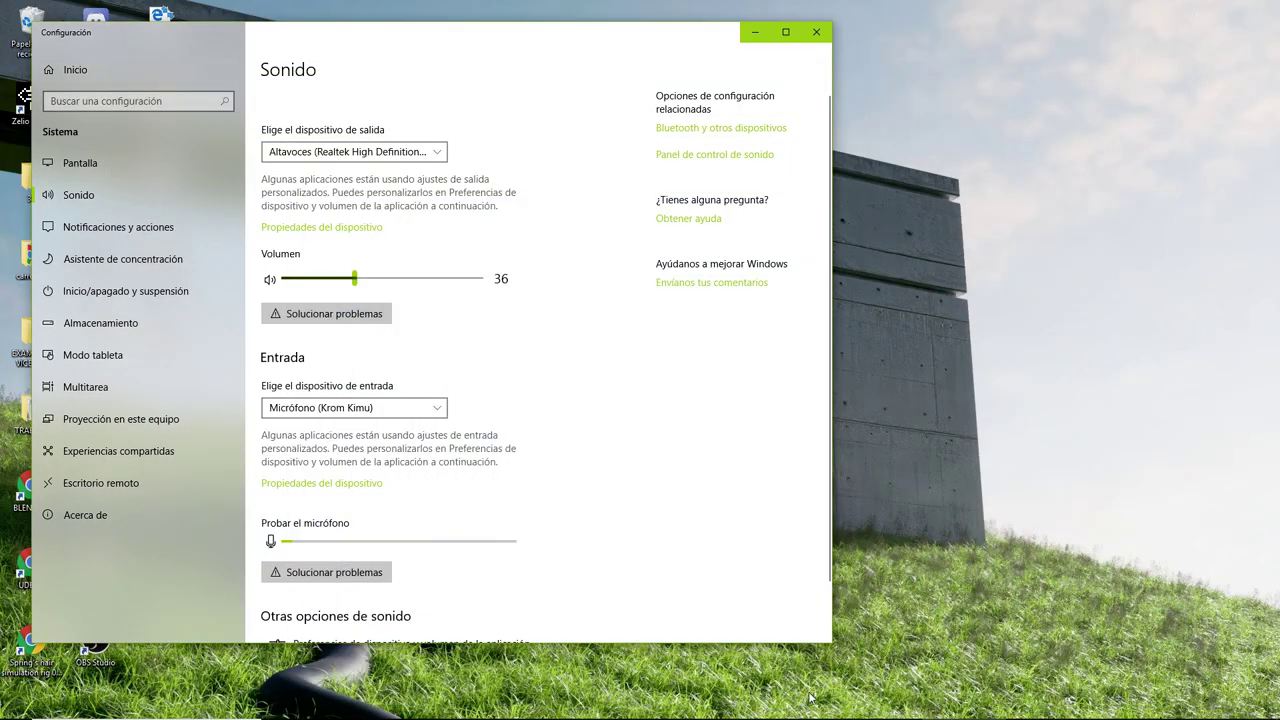
# Bring the Películas y TV window to the front and shift it right to uncover the desktop.
pyautogui.hotkey('alt', 'Tab')
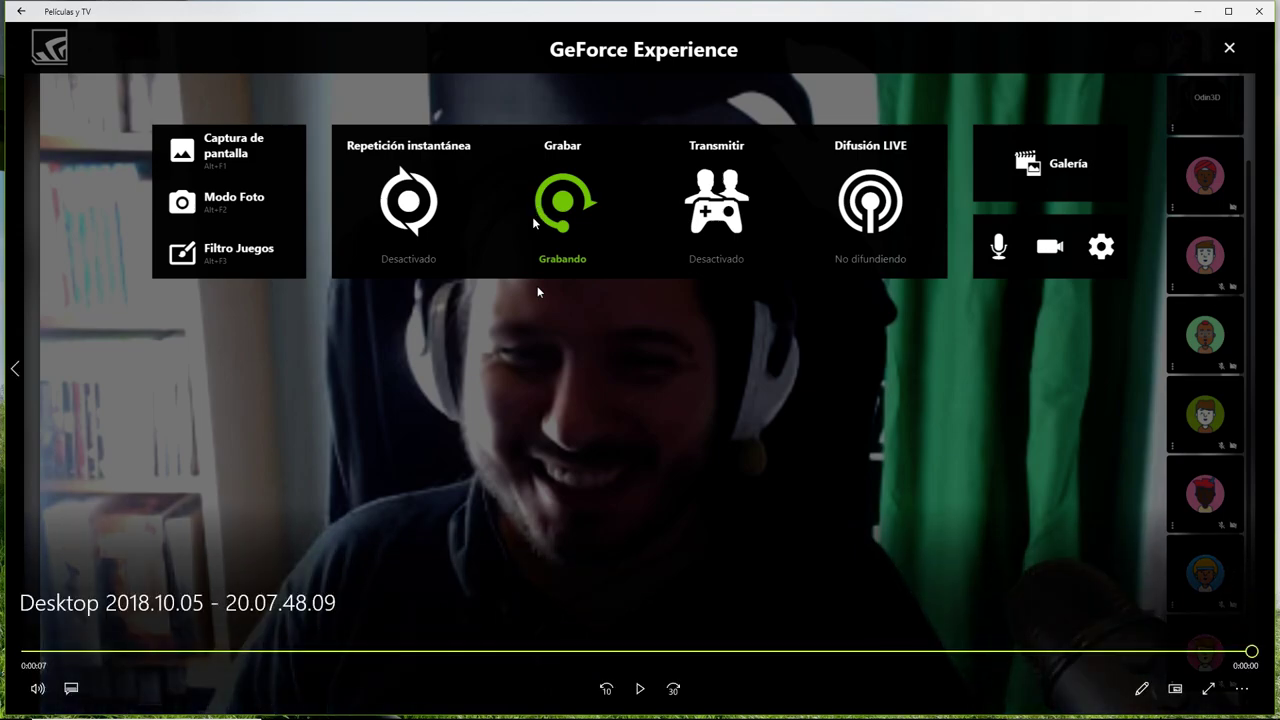
pyautogui.moveTo(399, 12); pyautogui.dragTo(502, 42)
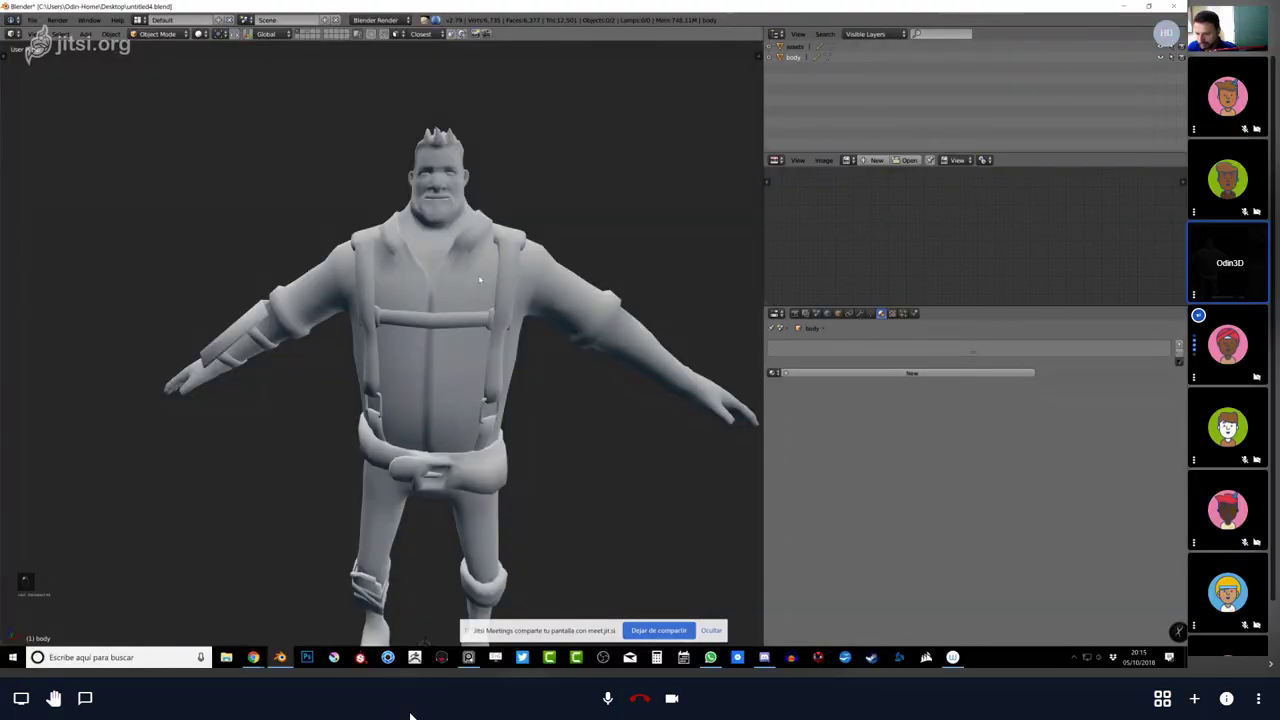
pyautogui.rightClick(480, 280)
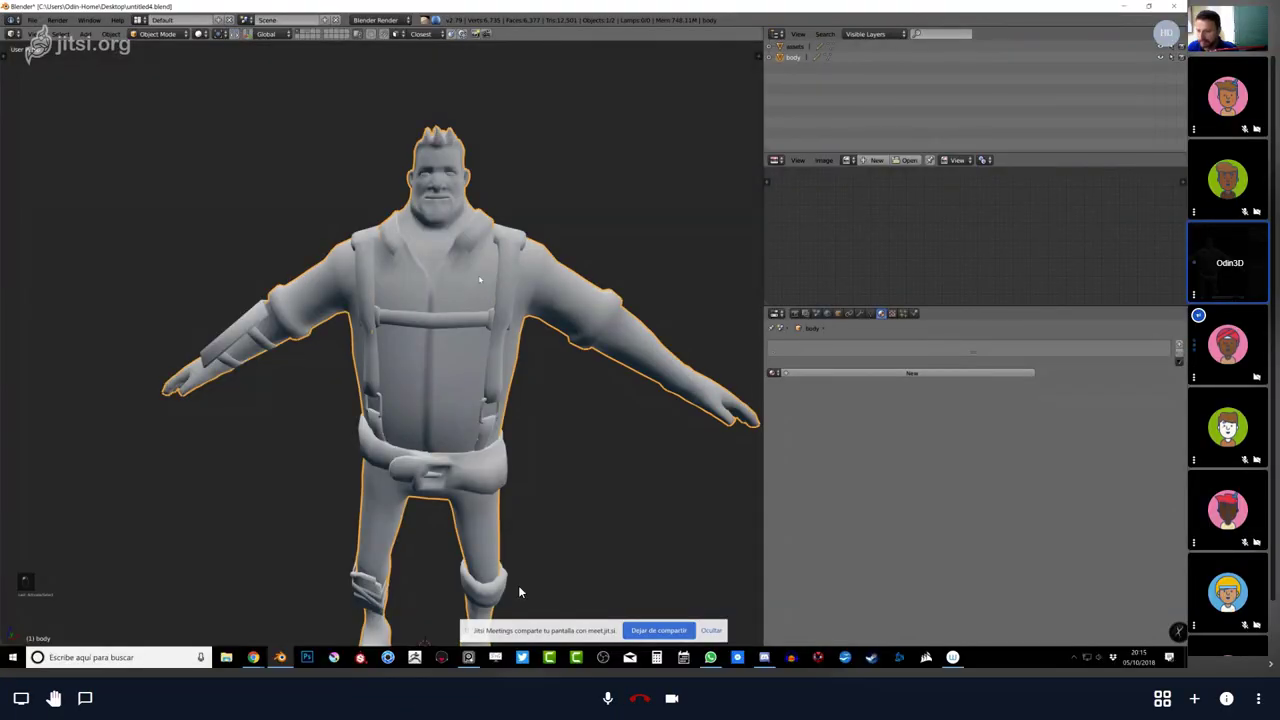
pyautogui.press('Tab')
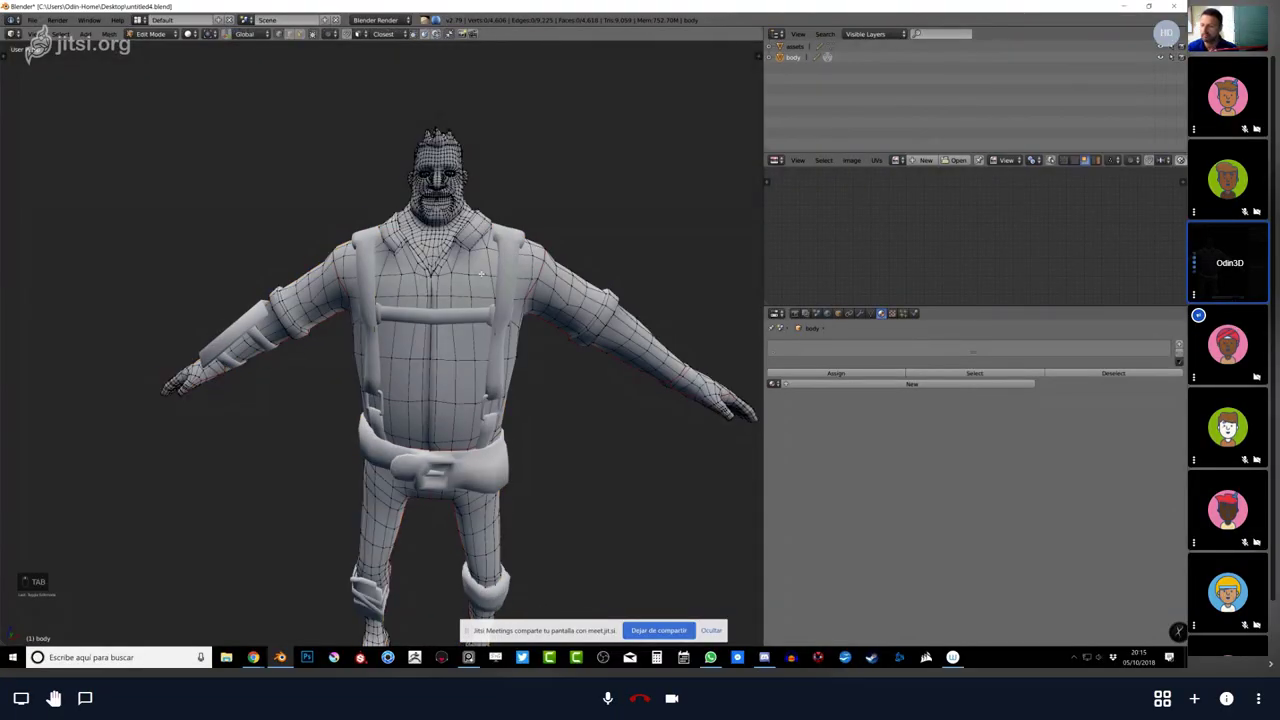
pyautogui.press('Tab')
pyautogui.moveTo(482, 278); pyautogui.dragTo(424, 598, button='middle')
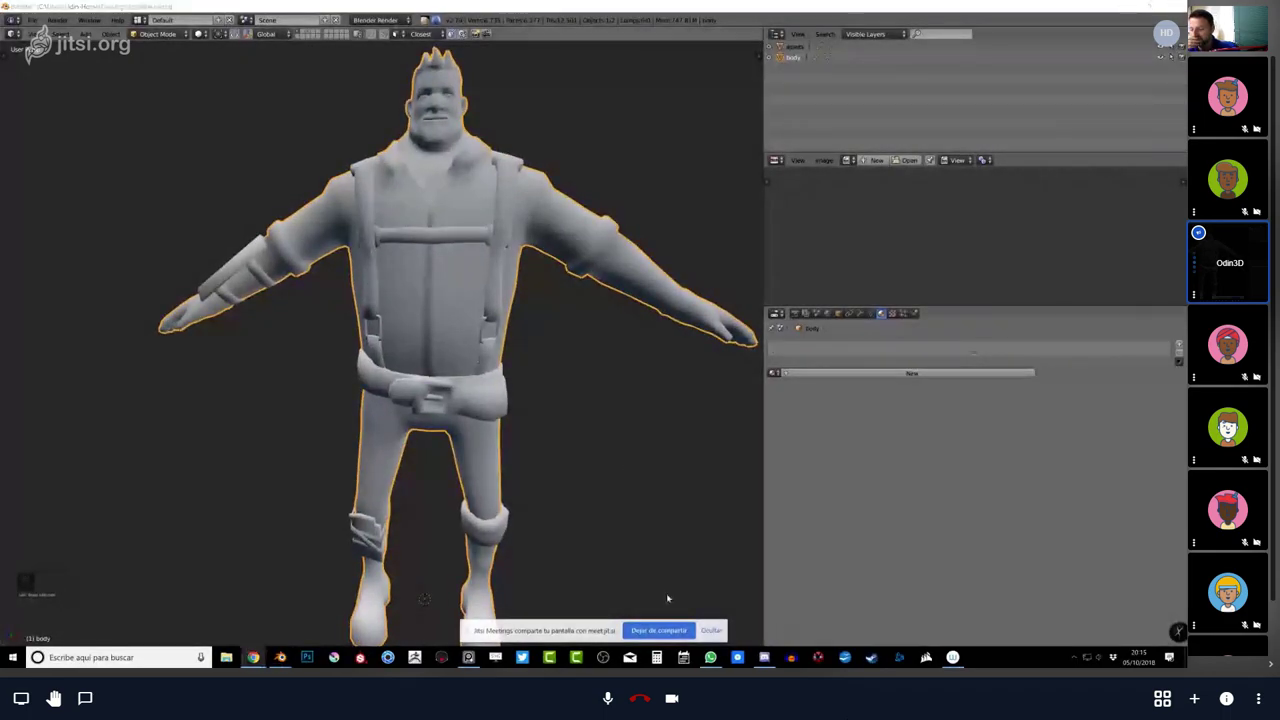
pyautogui.click(711, 630)
pyautogui.moveTo(554, 437); pyautogui.dragTo(542, 407, button='middle')
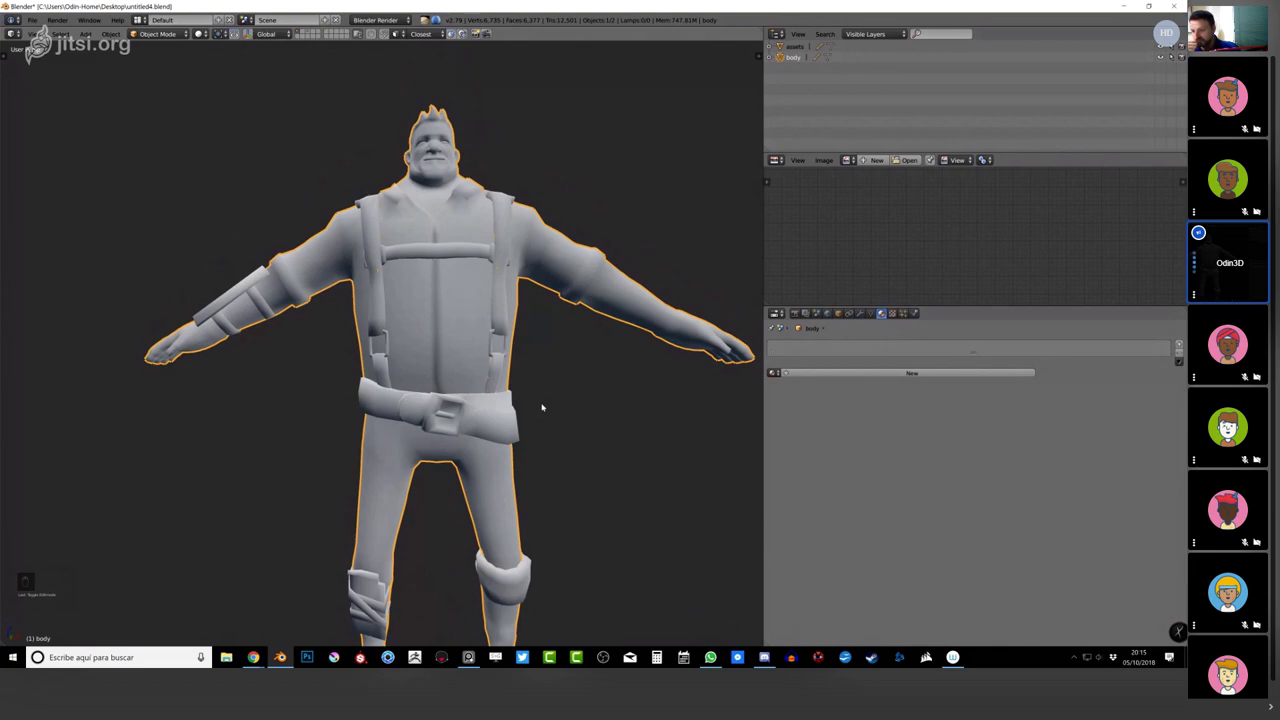
pyautogui.moveTo(542, 406); pyautogui.dragTo(527, 410, button='middle')
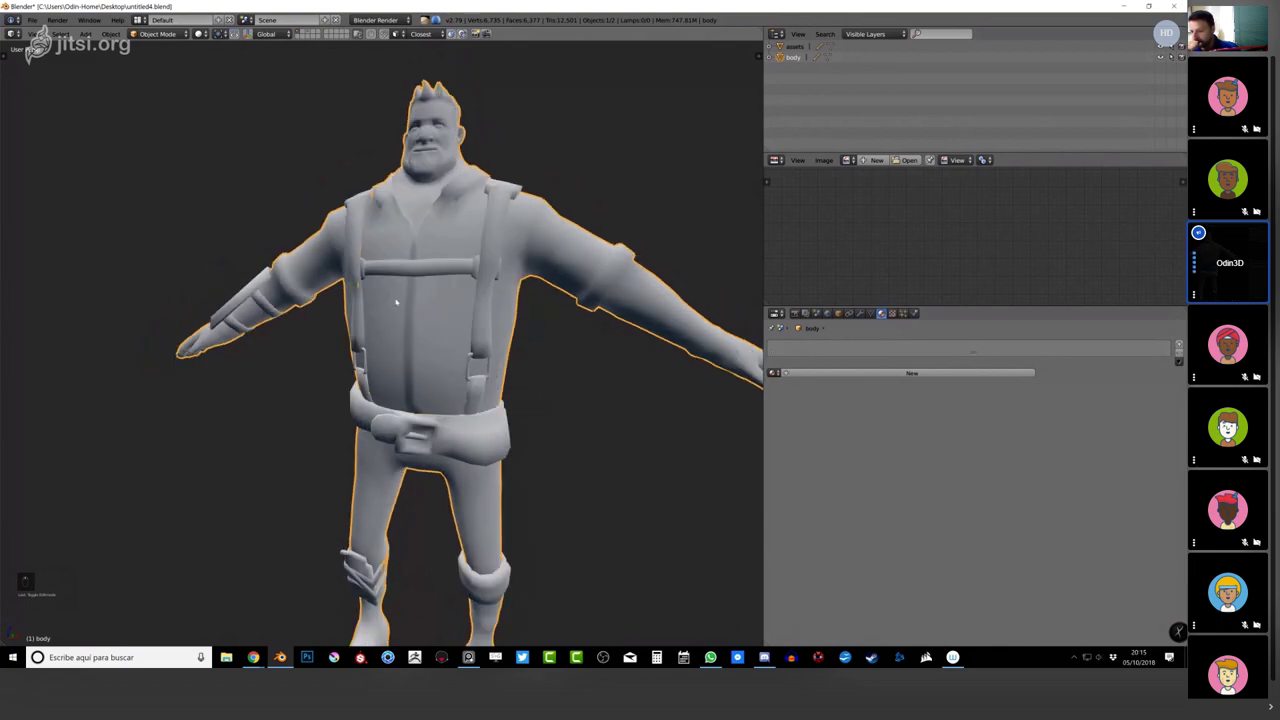
pyautogui.press('Tab')
pyautogui.press('Tab')
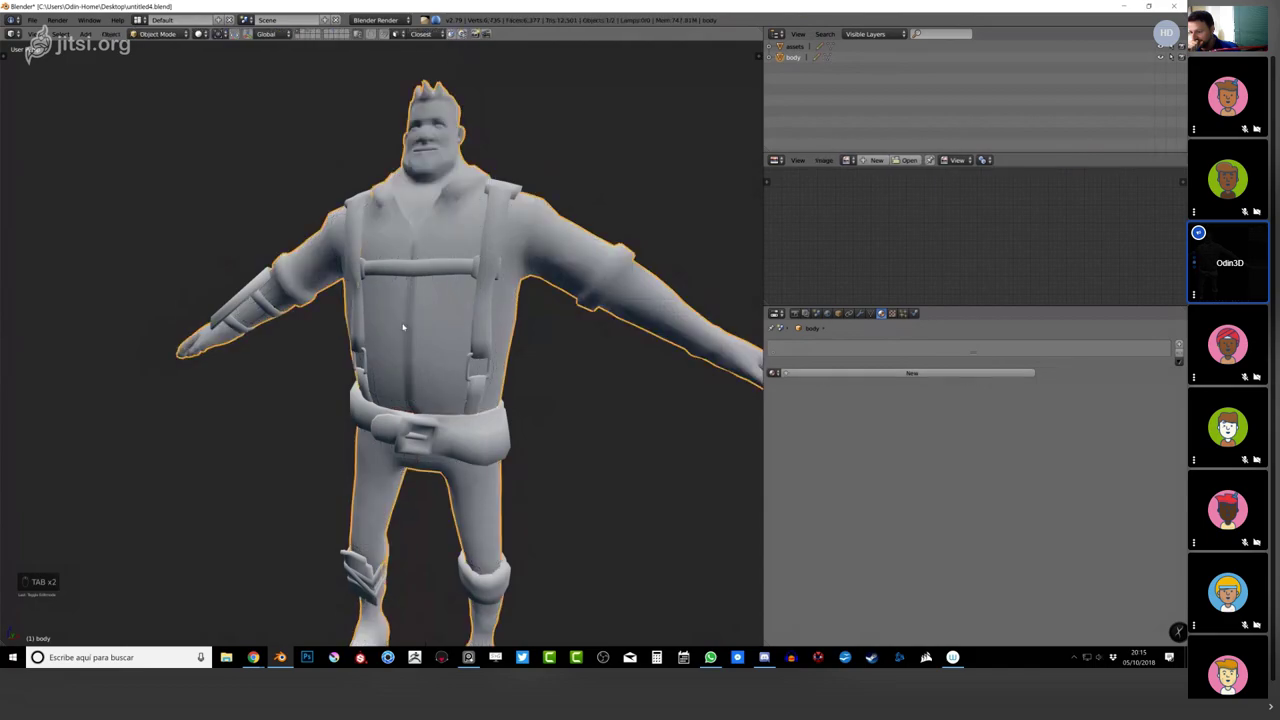
pyautogui.press('z')
pyautogui.press('z')
pyautogui.press('a')
pyautogui.rightClick(556, 258)
pyautogui.press('Tab')
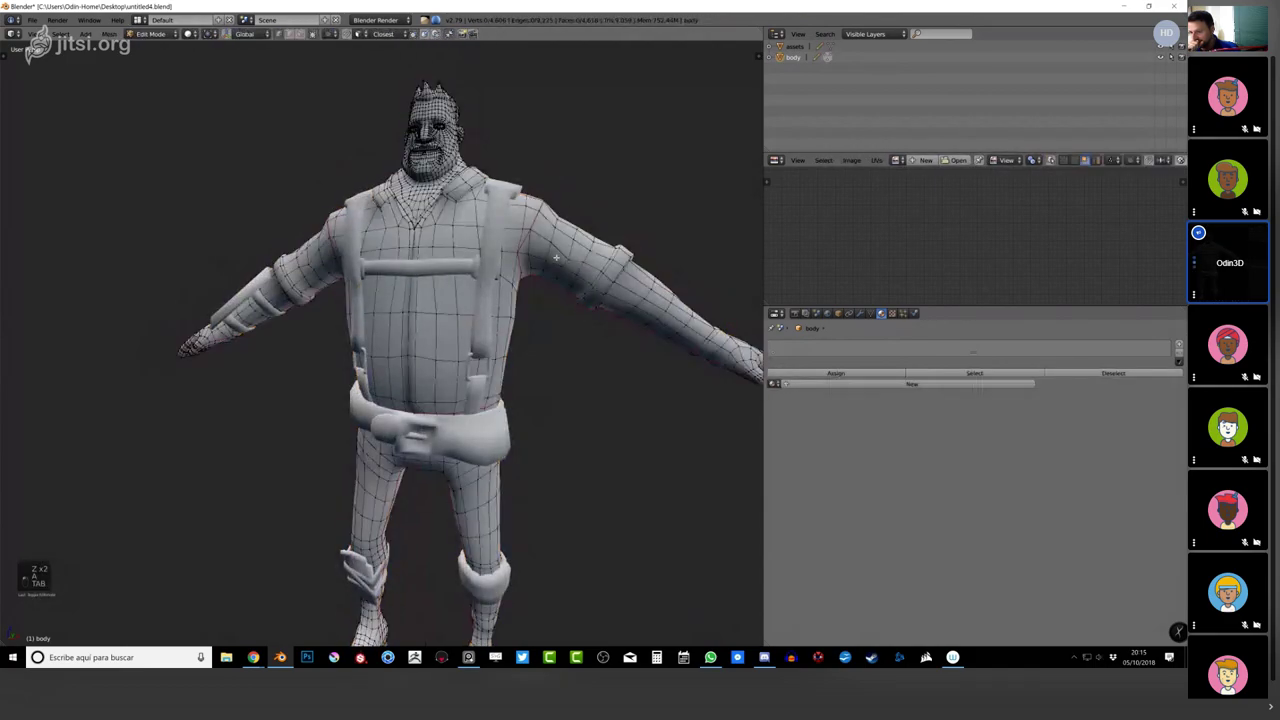
pyautogui.press('Tab')
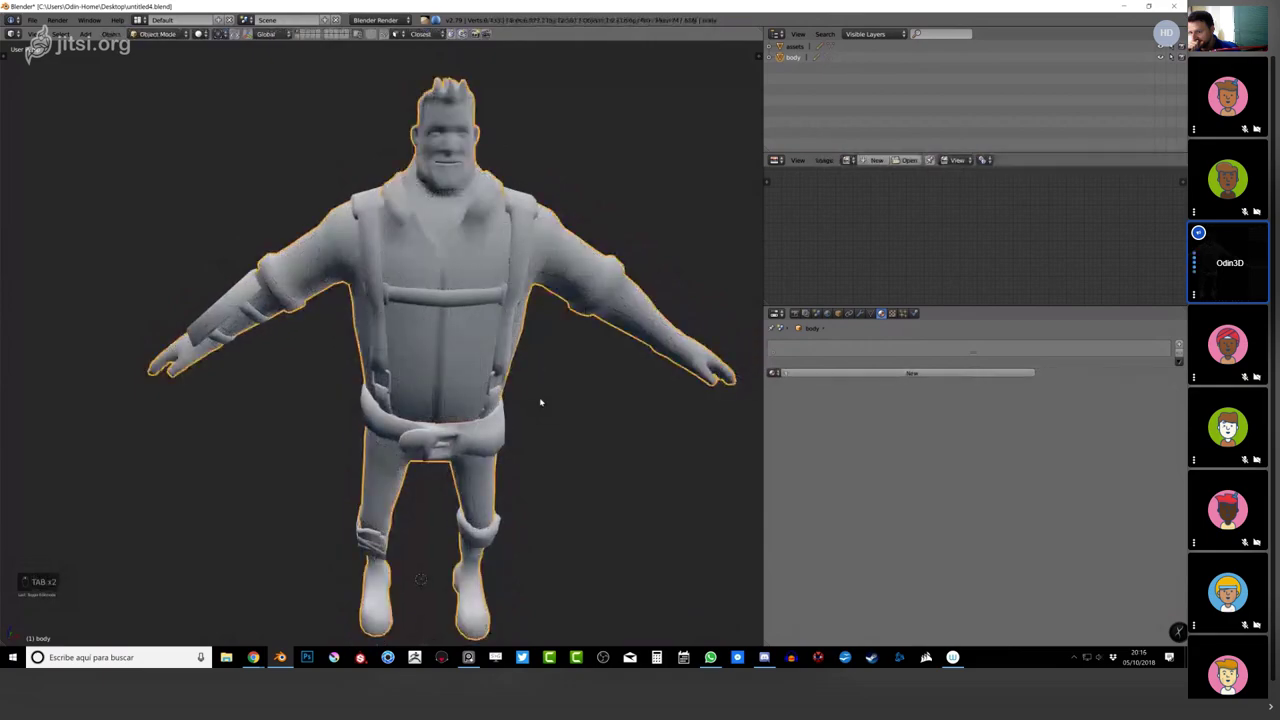
pyautogui.scroll(3, 540, 400)
pyautogui.moveTo(540, 400); pyautogui.dragTo(514, 348, button='middle')
pyautogui.scroll(2, 507, 340)
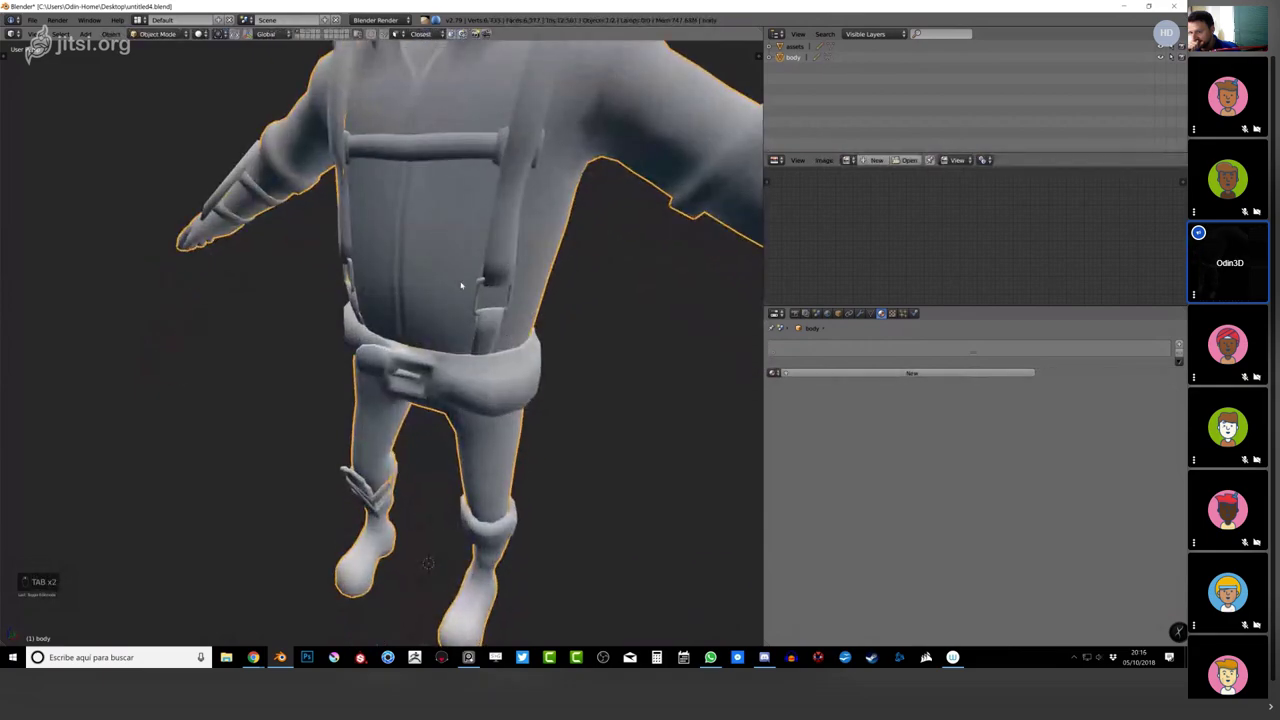
pyautogui.press('3')
pyautogui.moveTo(461, 286); pyautogui.dragTo(406, 306, button='middle')
pyautogui.scroll(5, 403, 243)
pyautogui.moveTo(386, 223); pyautogui.dragTo(432, 233, button='middle')
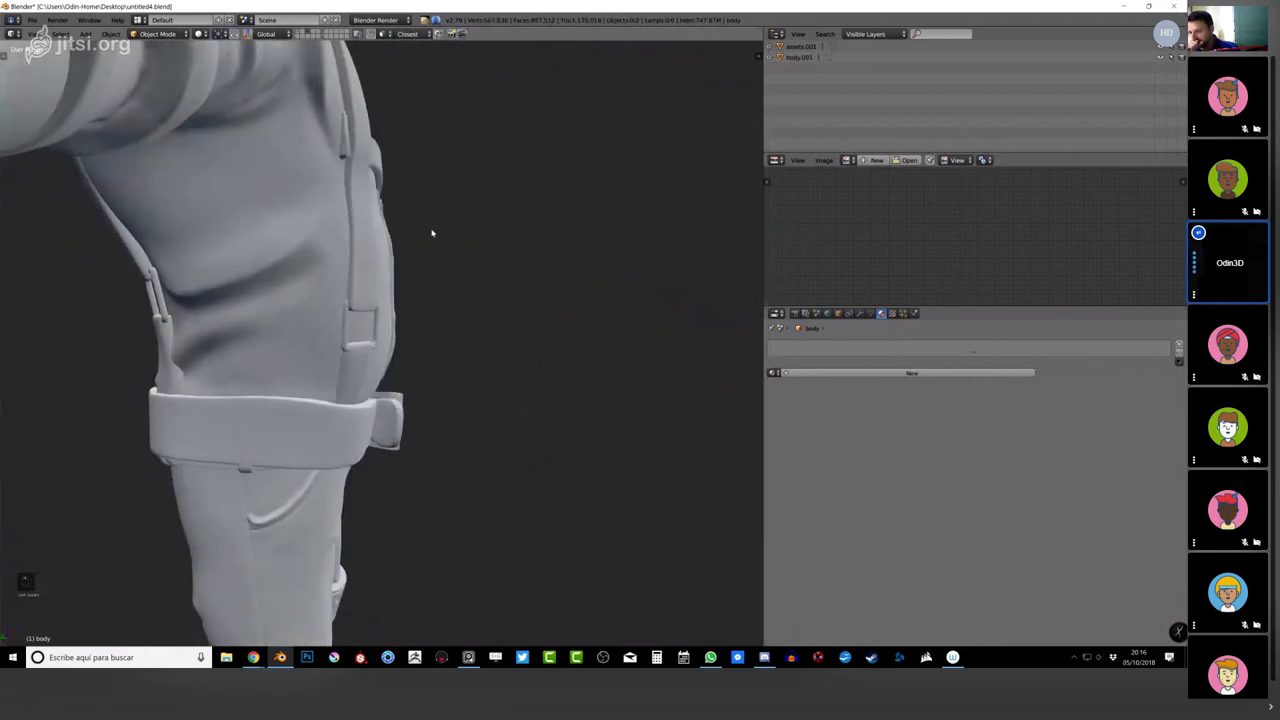
pyautogui.moveTo(354, 282); pyautogui.dragTo(451, 385, button='middle')
pyautogui.scroll(-2, 400, 292)
pyautogui.scroll(4, 405, 300)
pyautogui.scroll(-2, 452, 352)
pyautogui.scroll(-3, 452, 352)
pyautogui.scroll(4, 424, 358)
pyautogui.scroll(-3, 417, 321)
pyautogui.scroll(3, 427, 318)
pyautogui.scroll(-3, 437, 315)
pyautogui.scroll(3, 441, 366)
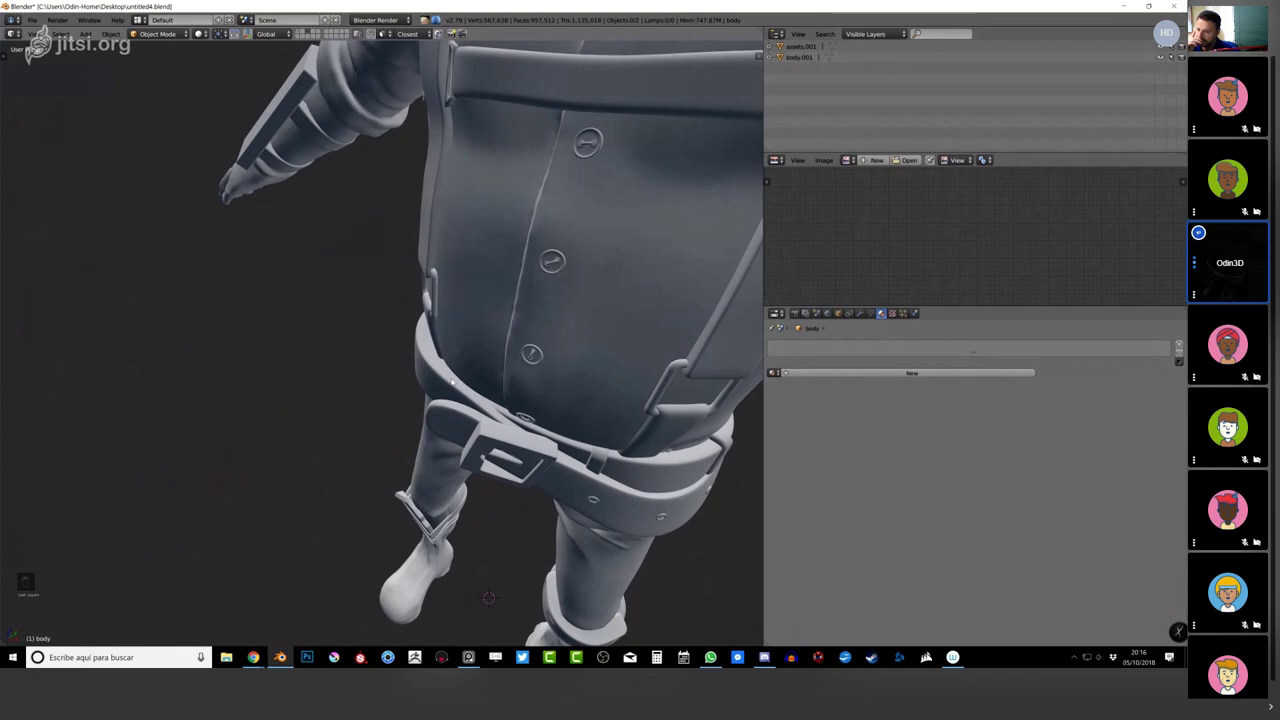
pyautogui.moveTo(453, 378); pyautogui.dragTo(480, 367, button='middle')
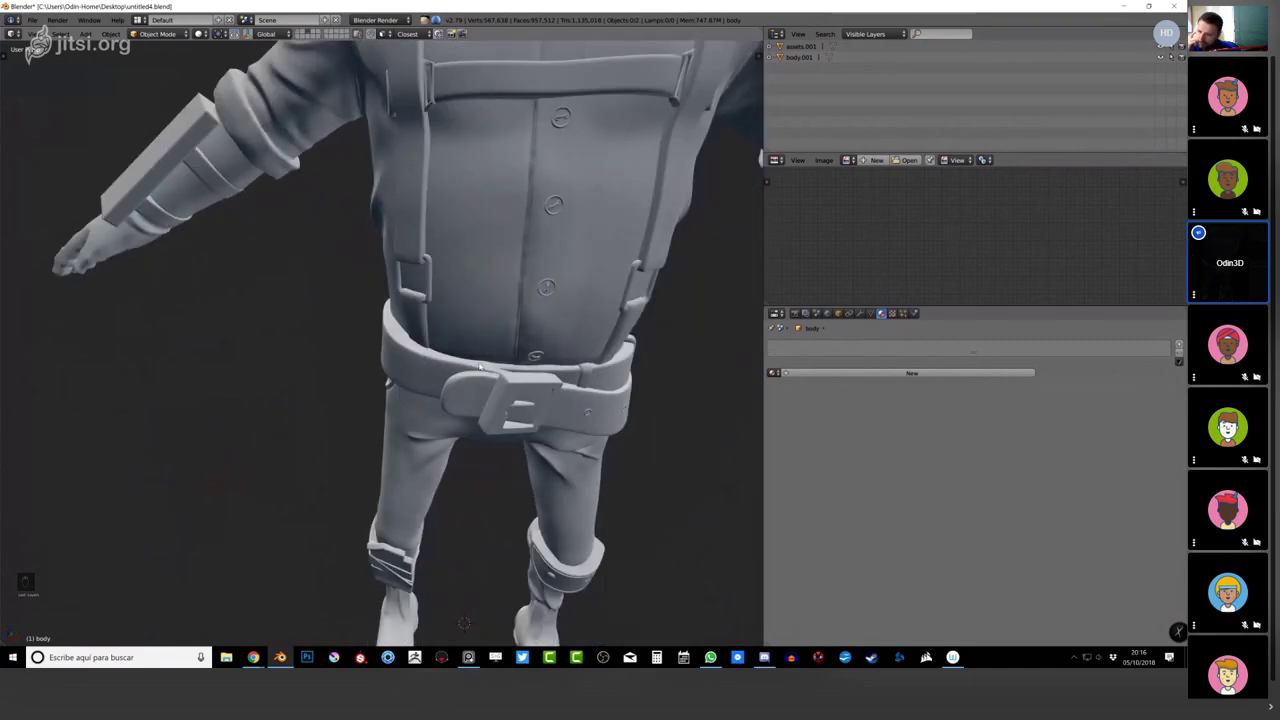
pyautogui.scroll(-3, 480, 366)
pyautogui.moveTo(480, 366); pyautogui.dragTo(410, 233, button='middle')
pyautogui.scroll(4, 410, 233)
pyautogui.scroll(3, 410, 233)
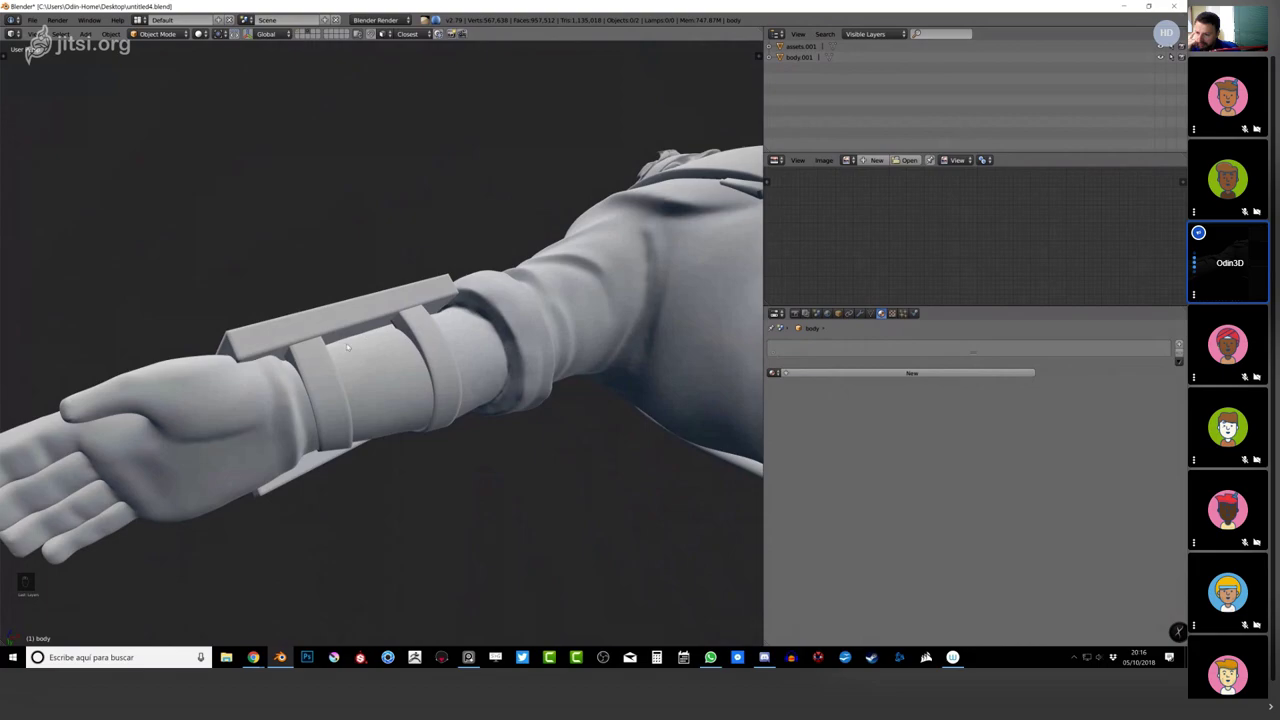
pyautogui.moveTo(393, 330); pyautogui.dragTo(491, 350, button='middle')
pyautogui.scroll(-3, 390, 342)
pyautogui.scroll(-4, 369, 394)
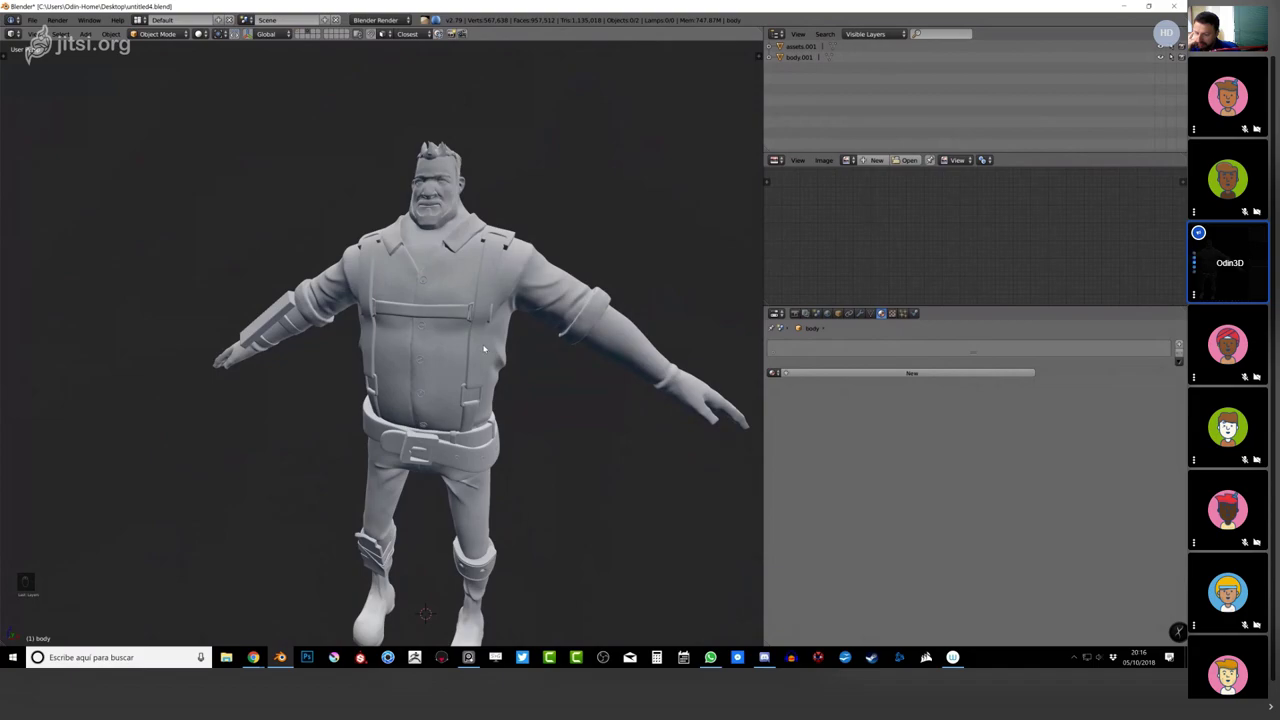
pyautogui.moveTo(508, 348); pyautogui.dragTo(390, 382, button='middle')
pyautogui.scroll(5, 488, 353)
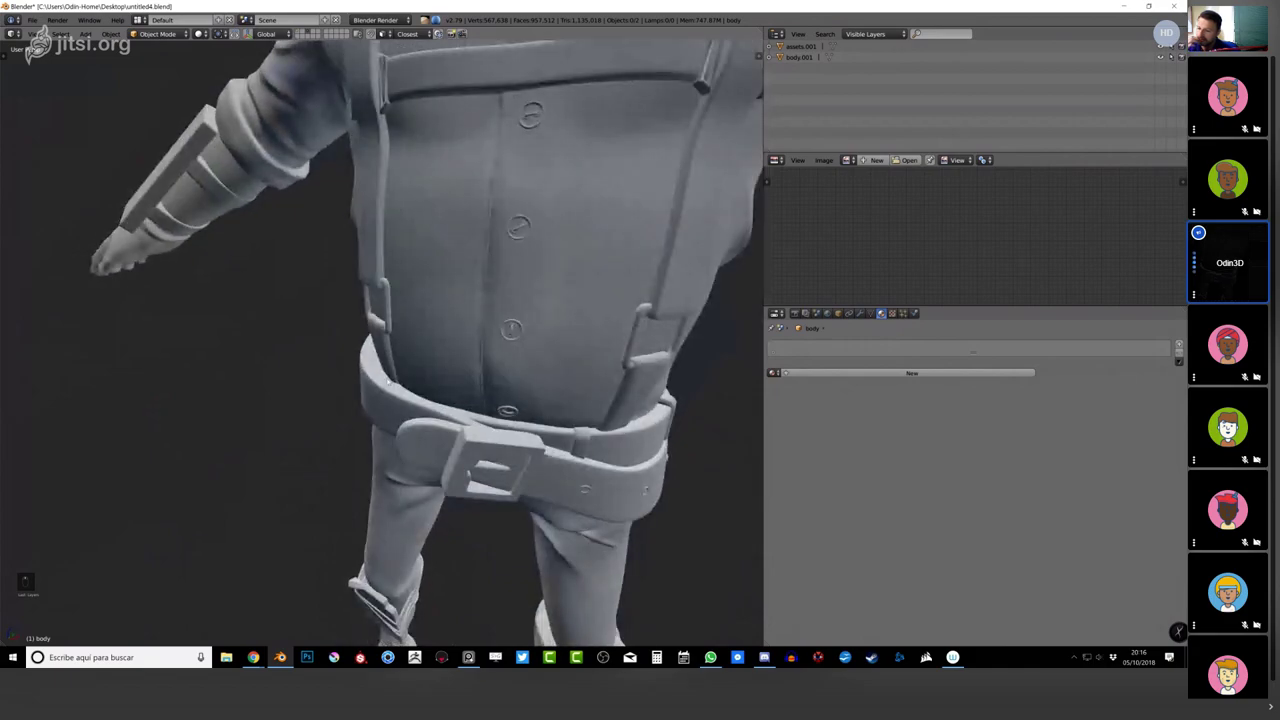
pyautogui.scroll(-5, 420, 385)
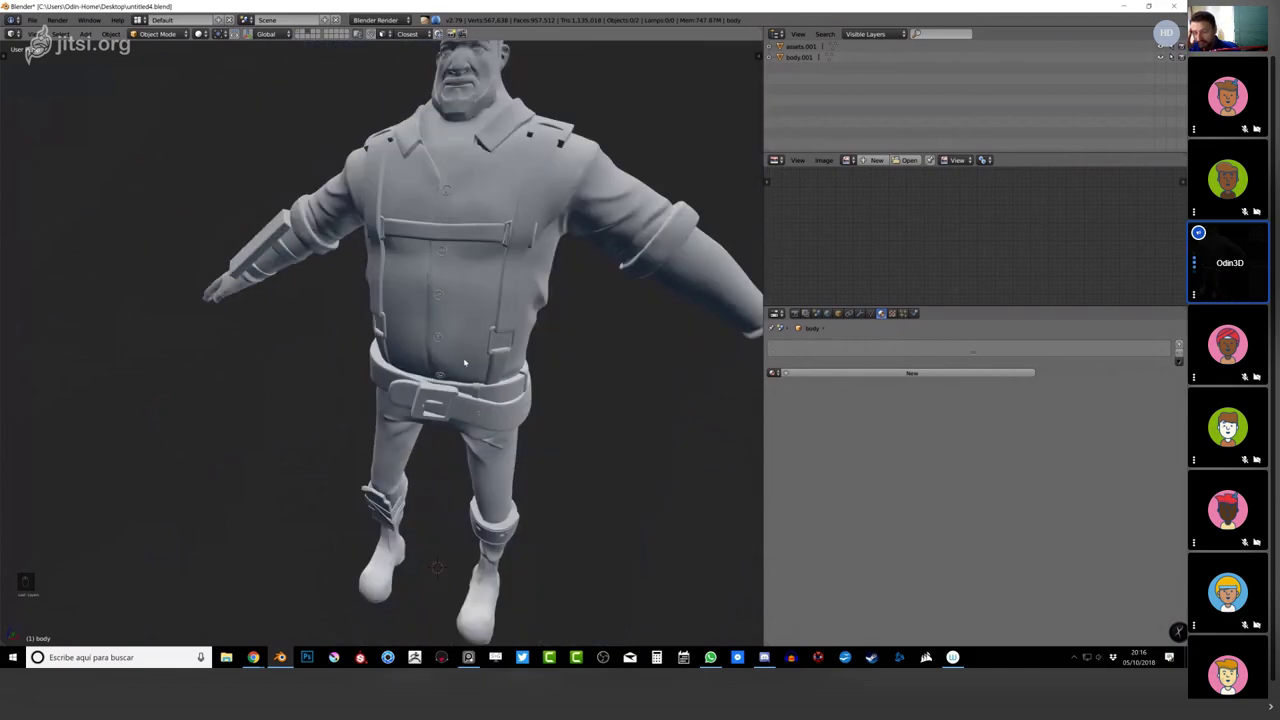
pyautogui.moveTo(463, 368); pyautogui.dragTo(467, 366, button='middle')
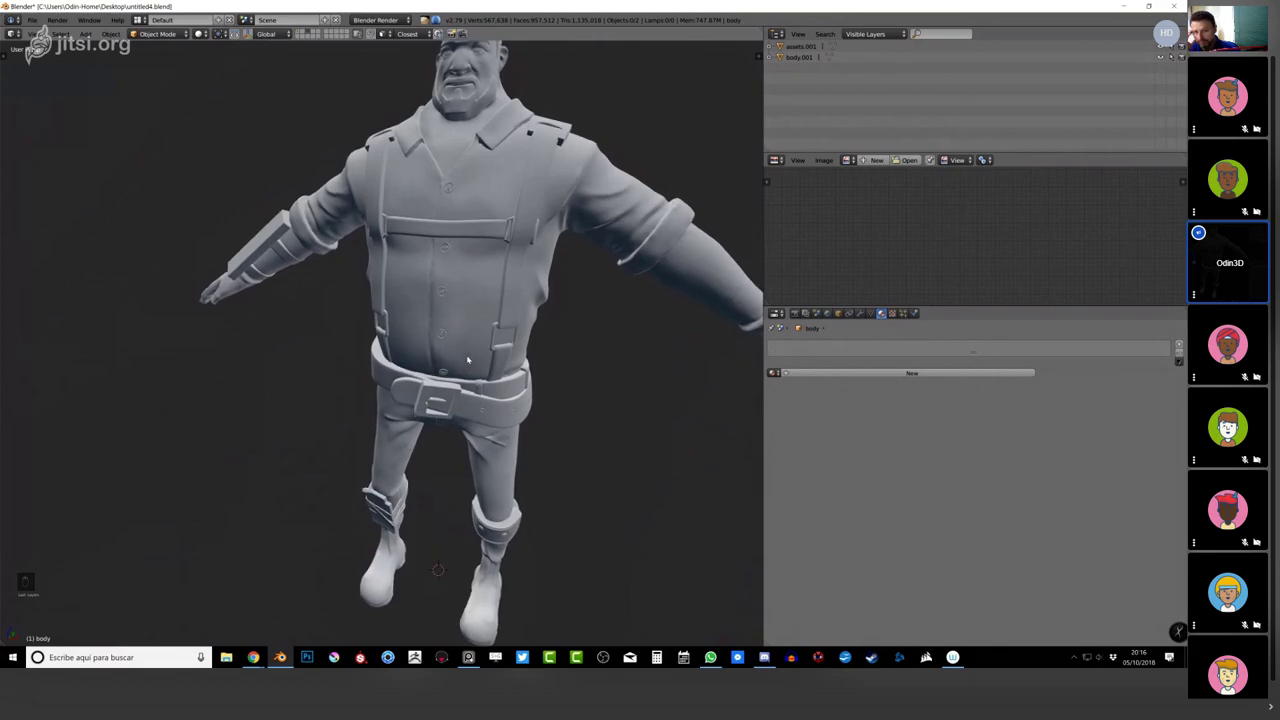
pyautogui.moveTo(535, 302); pyautogui.dragTo(466, 332, button='middle')
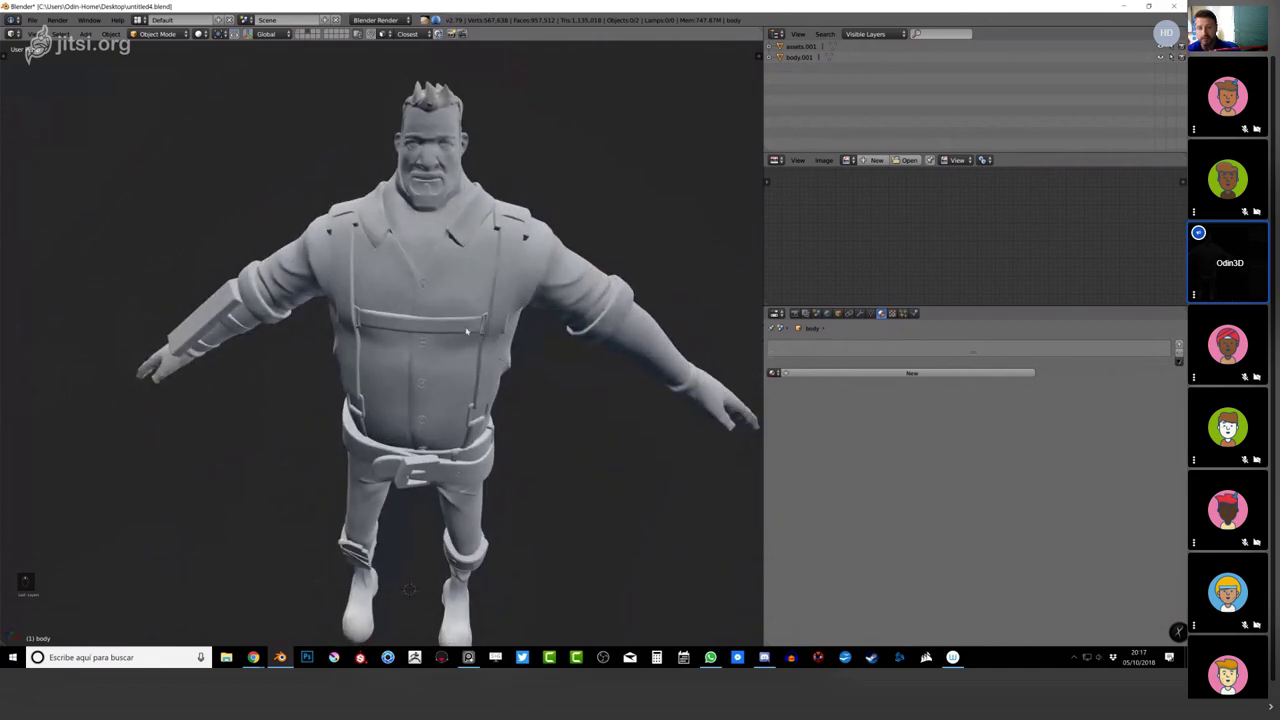
pyautogui.scroll(-2, 466, 332)
pyautogui.moveTo(480, 386); pyautogui.dragTo(503, 394, button='middle')
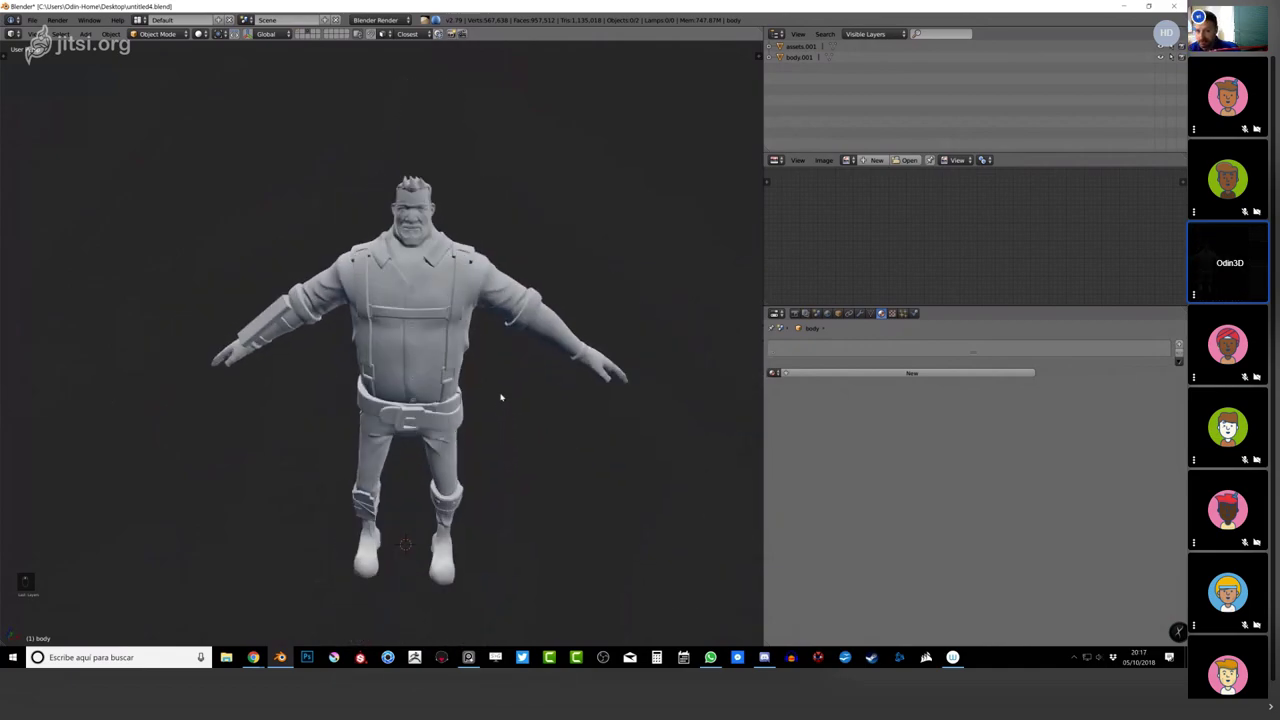
pyautogui.scroll(1, 505, 372)
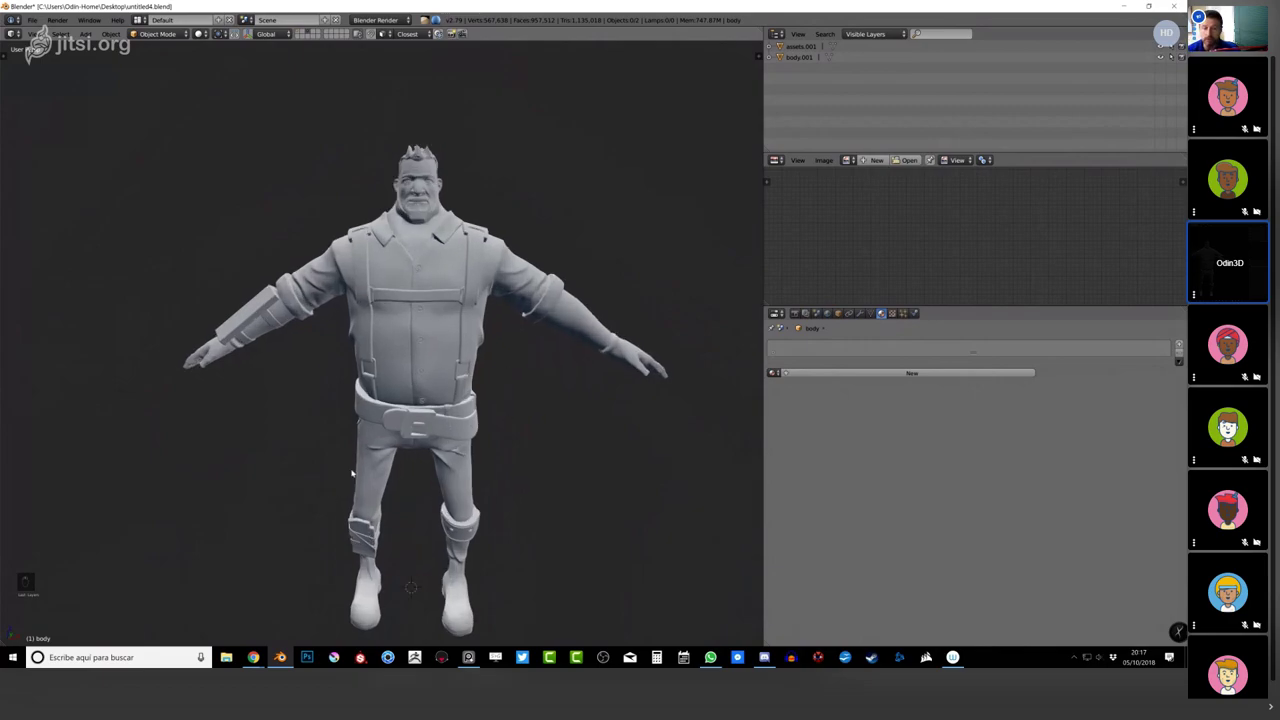
pyautogui.moveTo(358, 476); pyautogui.dragTo(480, 430, button='middle')
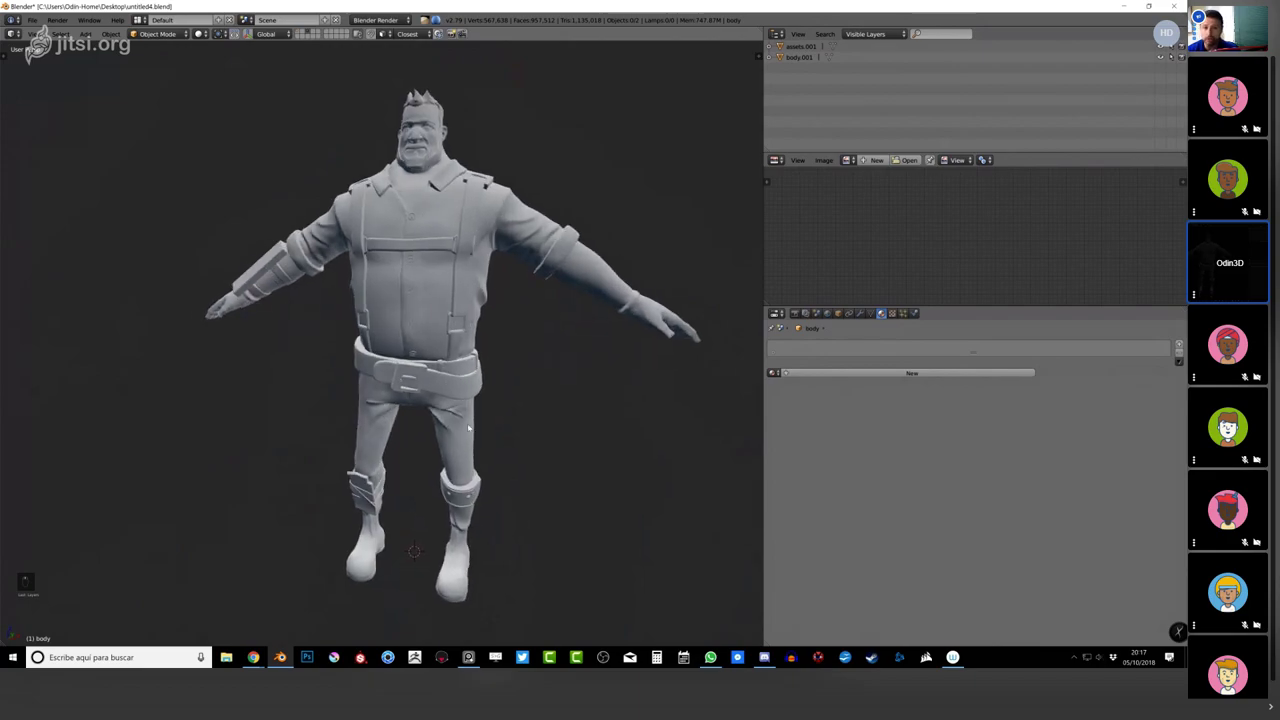
# Enable Ambient Occlusion in the viewport shading and view the character from above.
pyautogui.press('n')
pyautogui.click(685, 463)
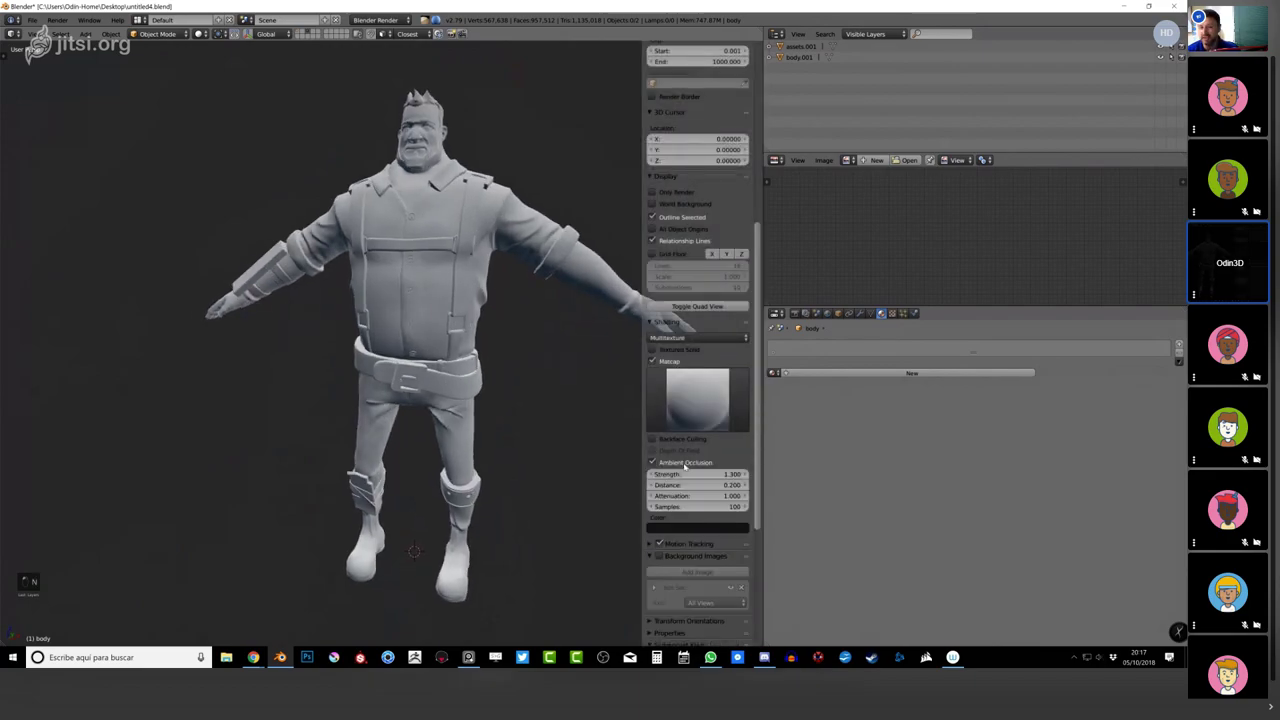
pyautogui.press('n')
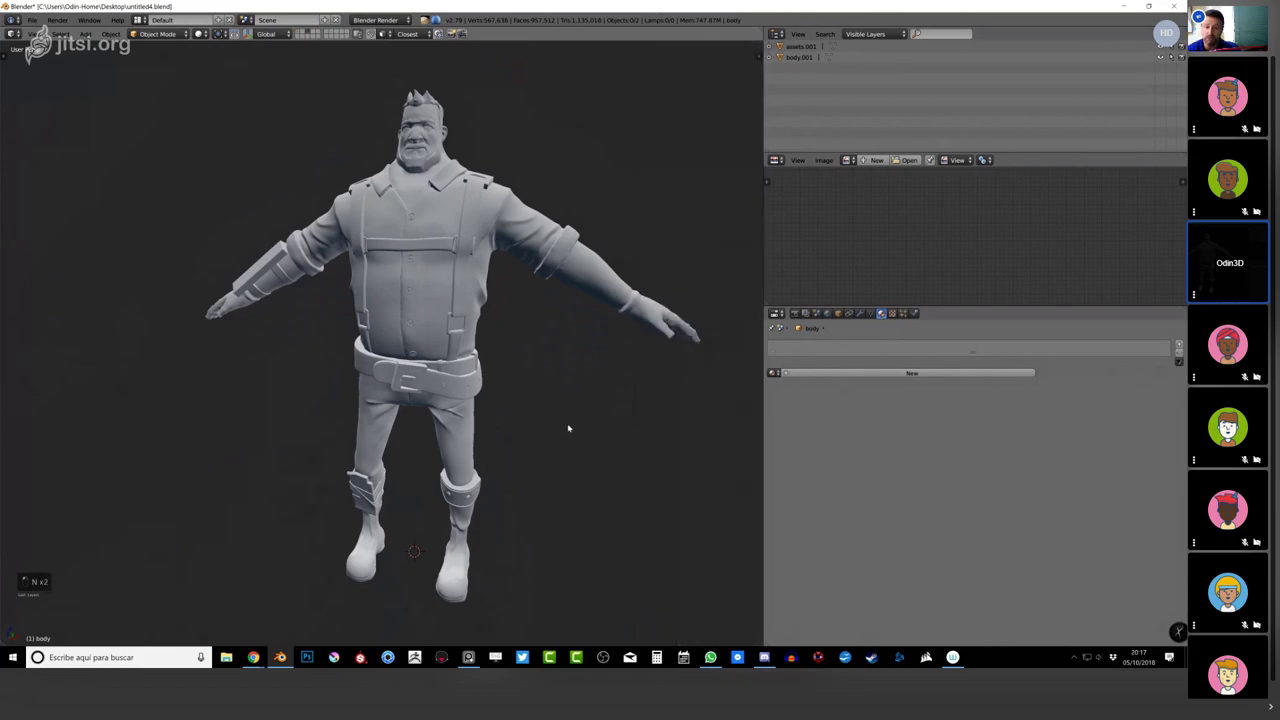
pyautogui.moveTo(568, 428); pyautogui.dragTo(557, 420, button='middle')
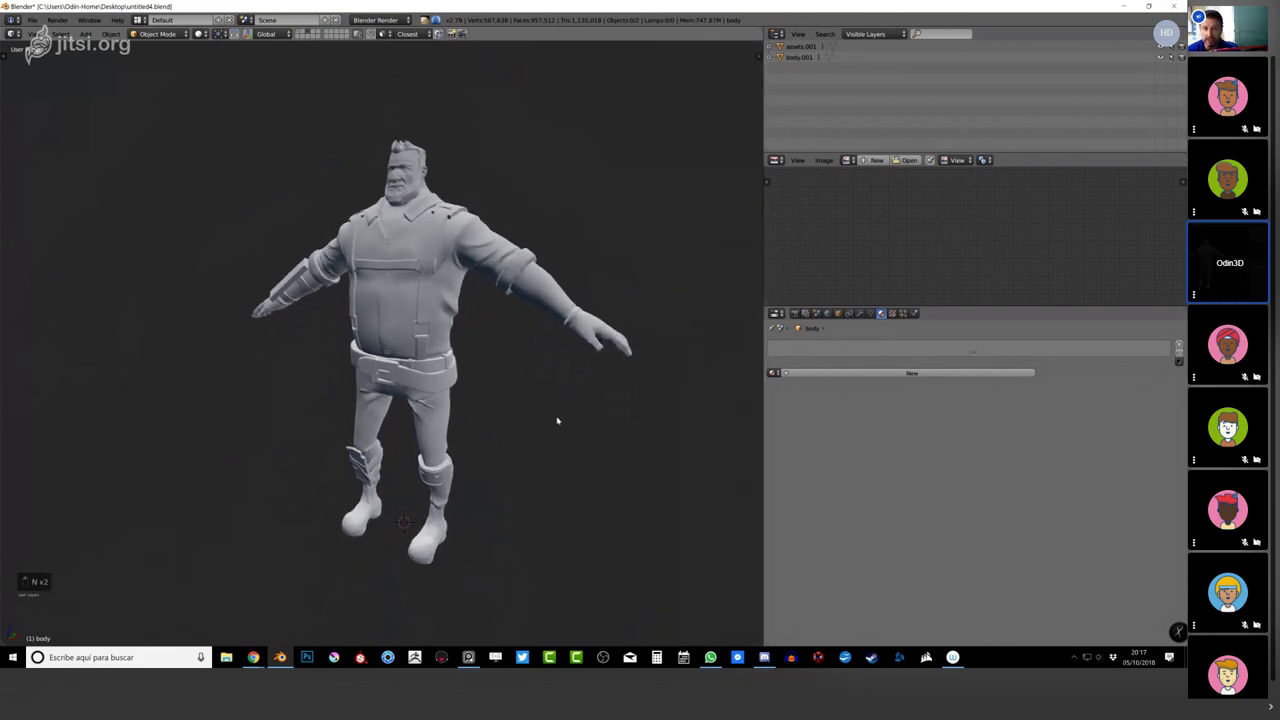
pyautogui.middleClick(557, 420)
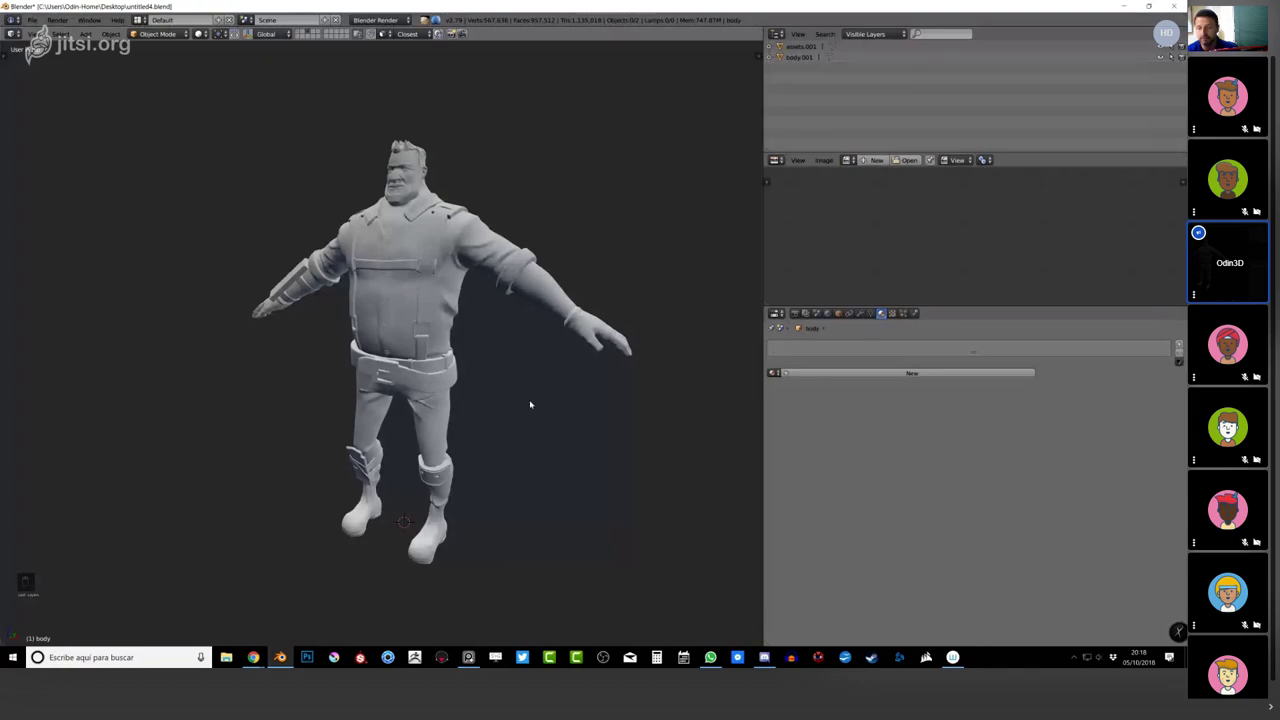
# Turn the character to a front view and switch to layer 1 with the low-poly body.
pyautogui.moveTo(530, 404); pyautogui.dragTo(468, 350, button='middle')
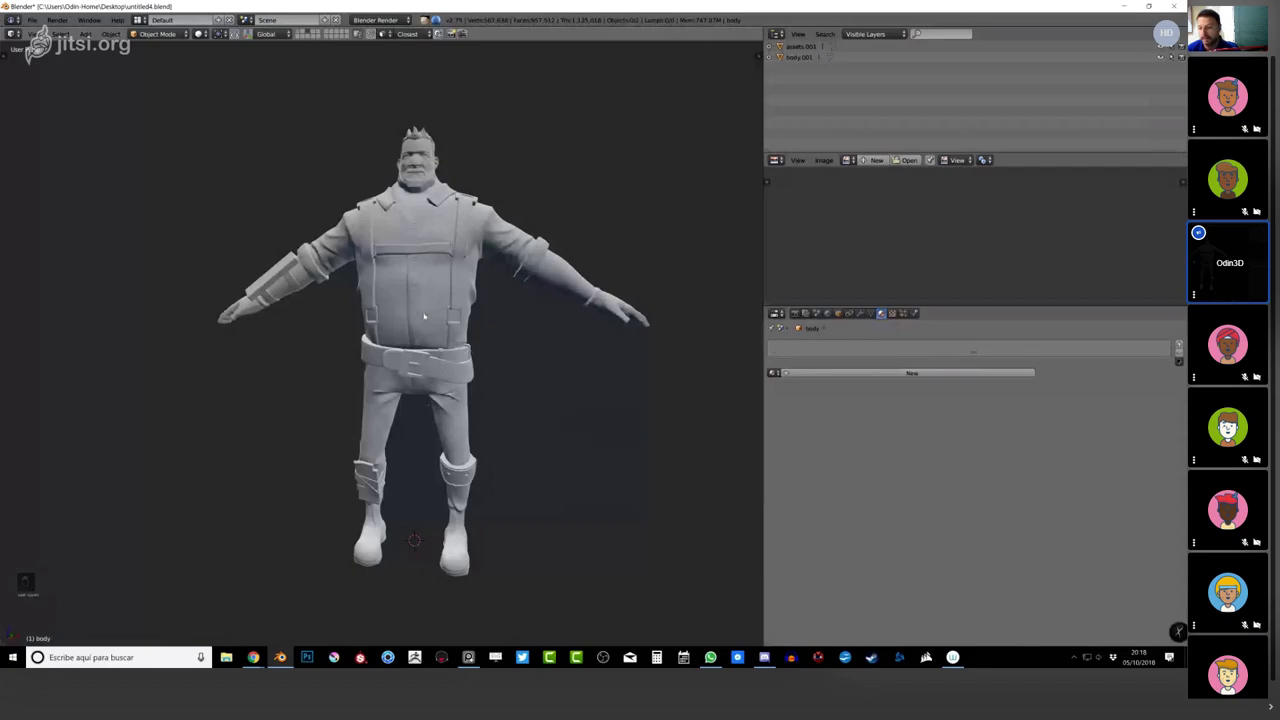
pyautogui.moveTo(424, 316); pyautogui.dragTo(472, 312, button='middle')
pyautogui.scroll(2, 424, 270)
pyautogui.scroll(3, 441, 264)
pyautogui.scroll(3, 511, 251)
pyautogui.scroll(-5, 511, 251)
pyautogui.press('1')
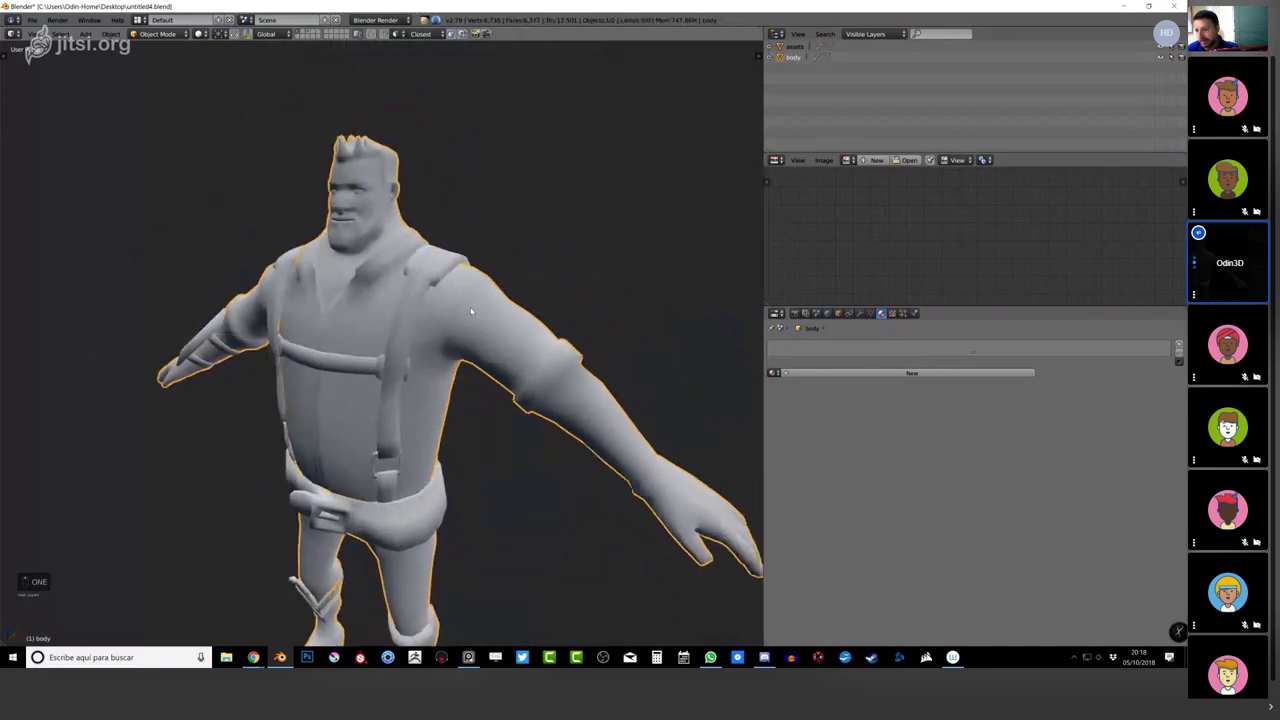
pyautogui.scroll(3, 462, 316)
pyautogui.press('Tab')
pyautogui.press('Tab')
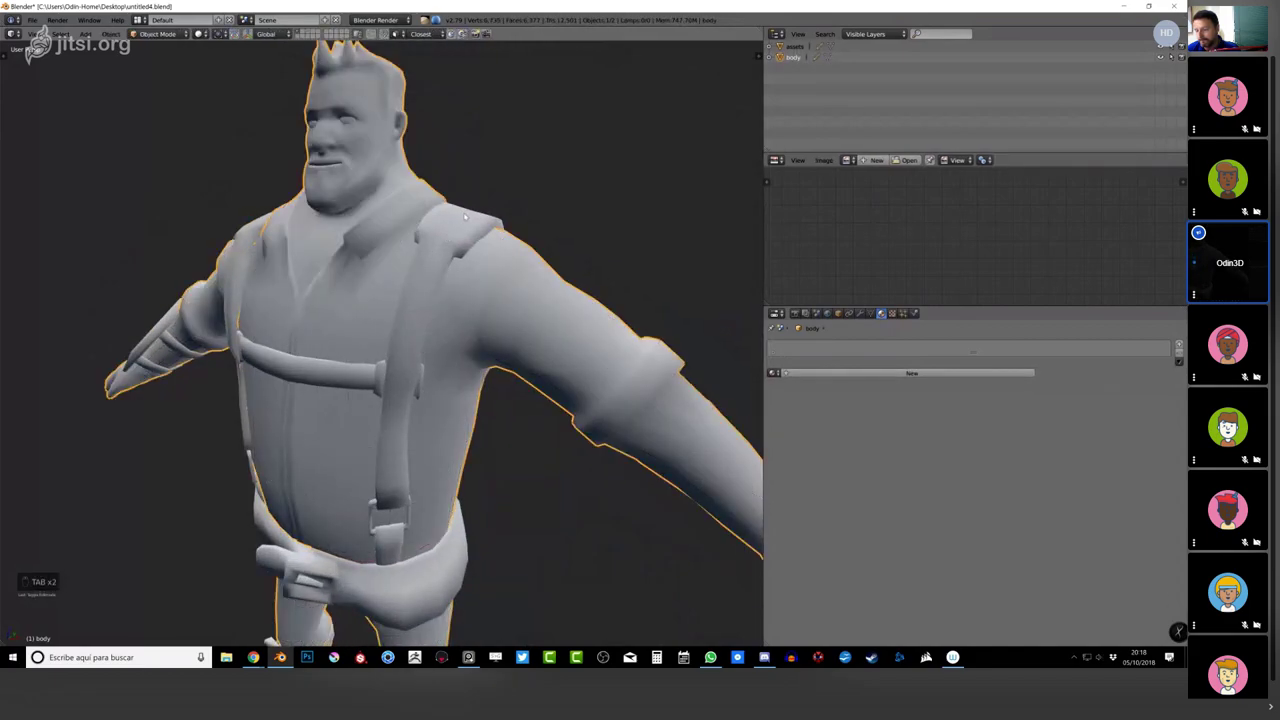
# Show sculpt layer 3 together with layer 1 and enter Edit Mode on the body.
pyautogui.hotkey('shift', '3')
pyautogui.press('Tab')
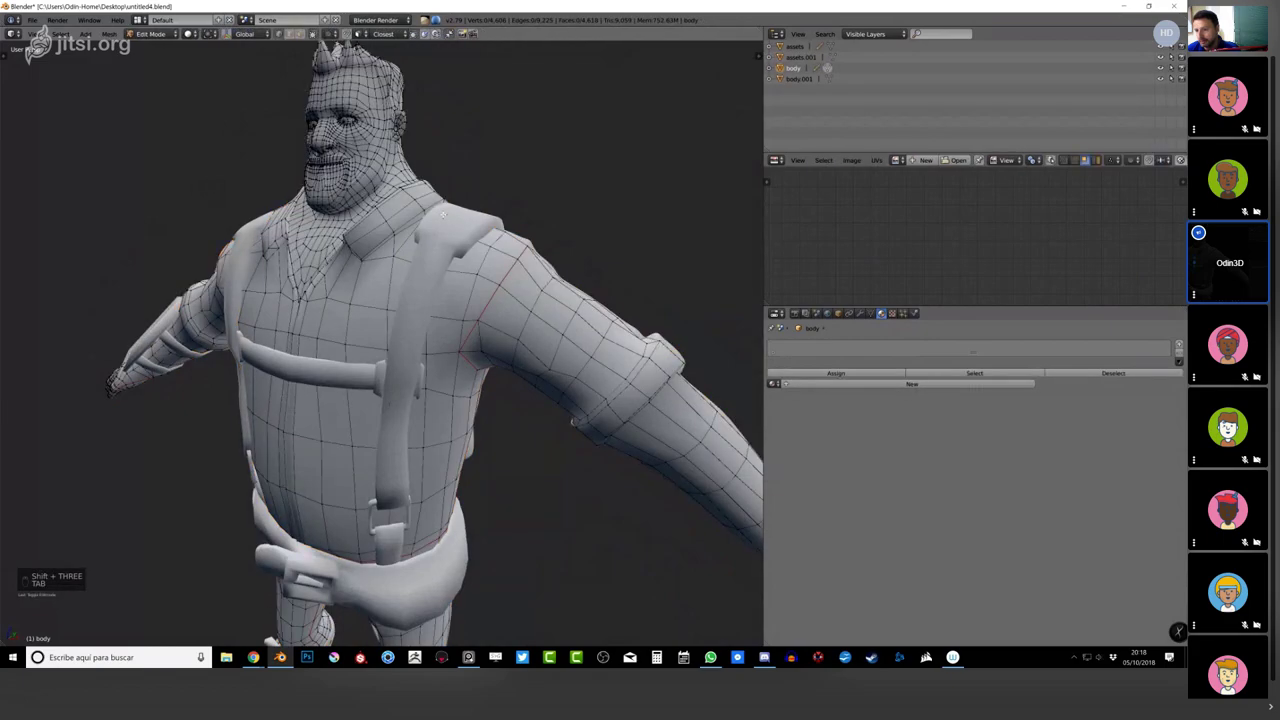
pyautogui.press('n')
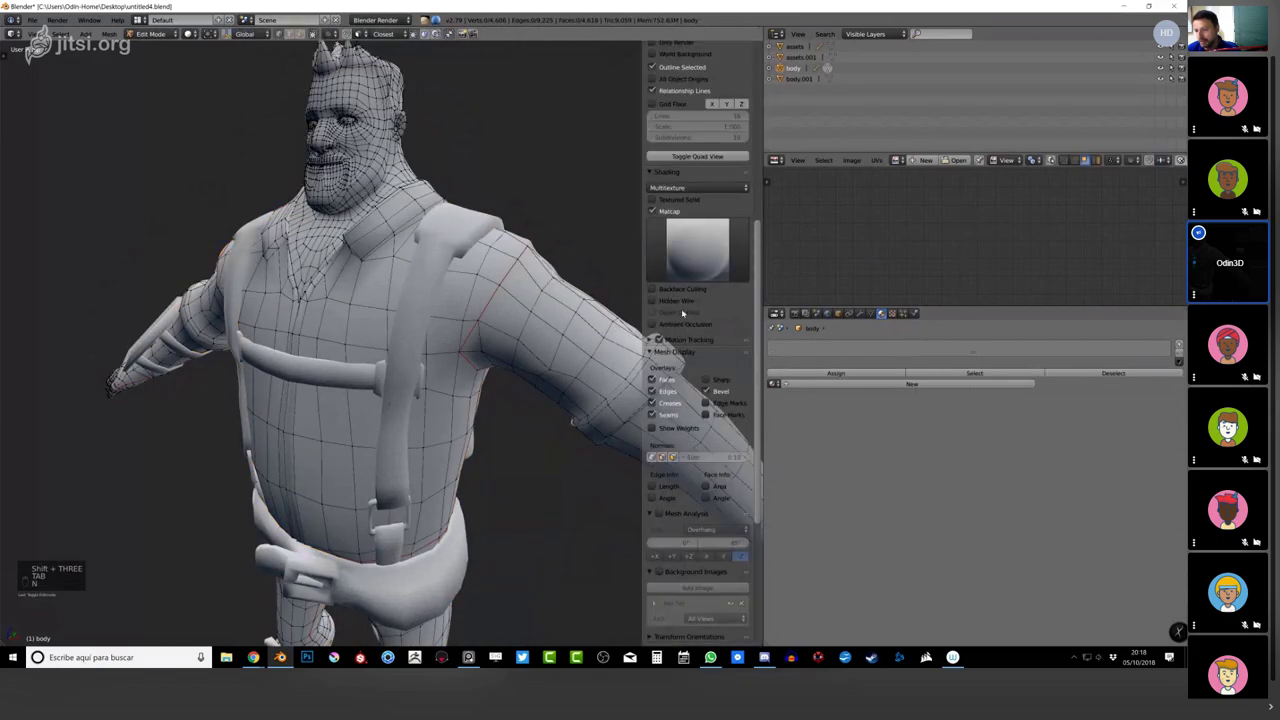
pyautogui.press('n')
pyautogui.moveTo(400, 290); pyautogui.dragTo(590, 292, button='middle')
pyautogui.press('Tab')
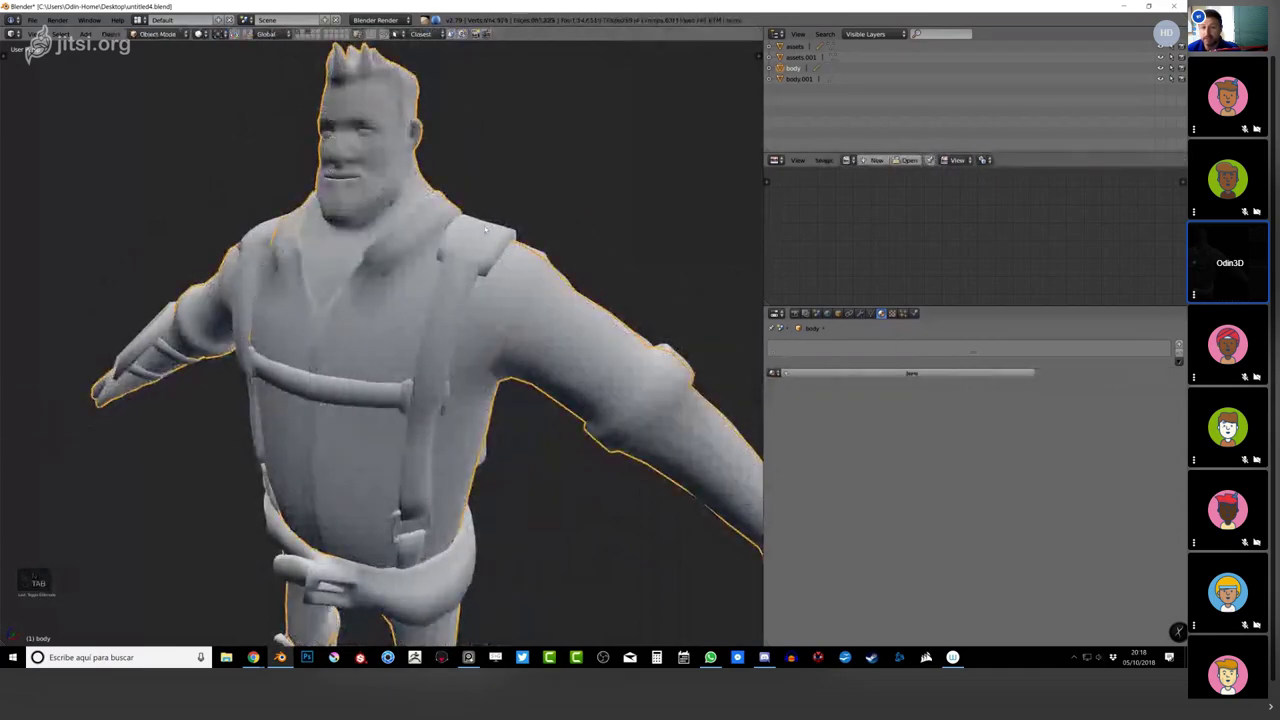
pyautogui.press('3')
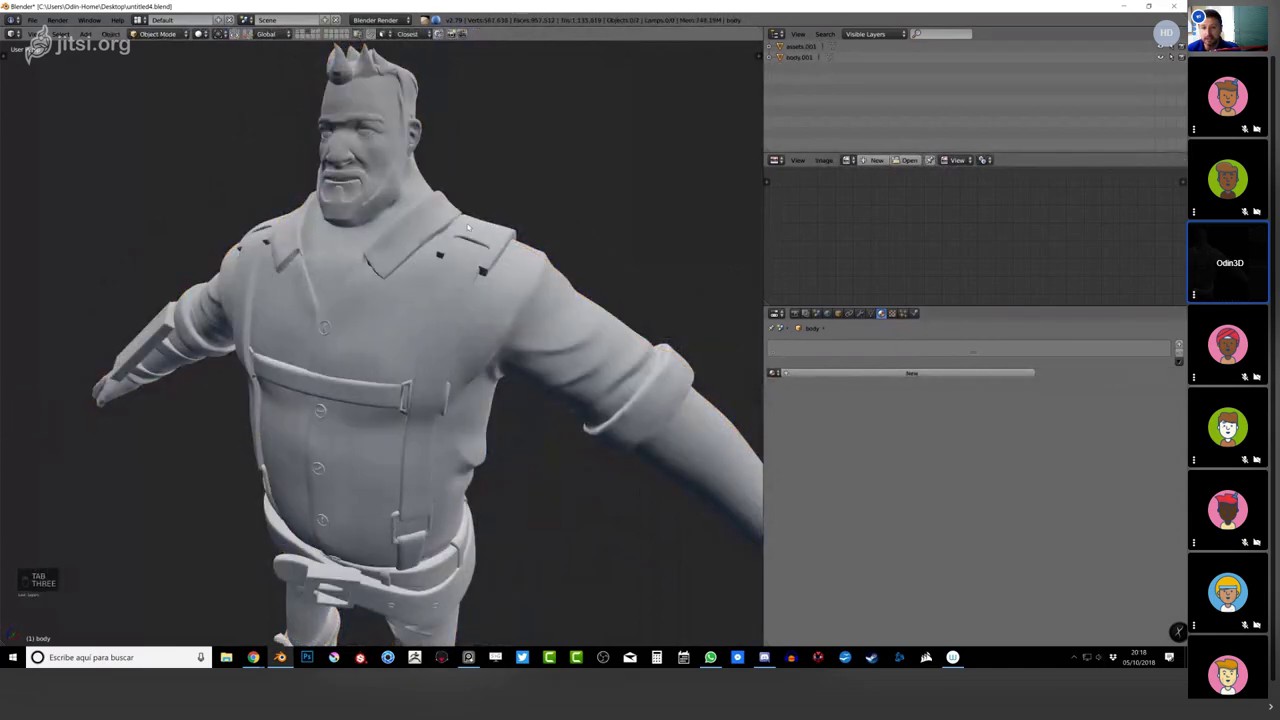
pyautogui.hotkey('shift', '1')
pyautogui.press('Tab')
# Open Object properties and select the body rather than the harness assets.001.
pyautogui.moveTo(520, 300); pyautogui.dragTo(700, 330, button='middle')
pyautogui.click(838, 314)
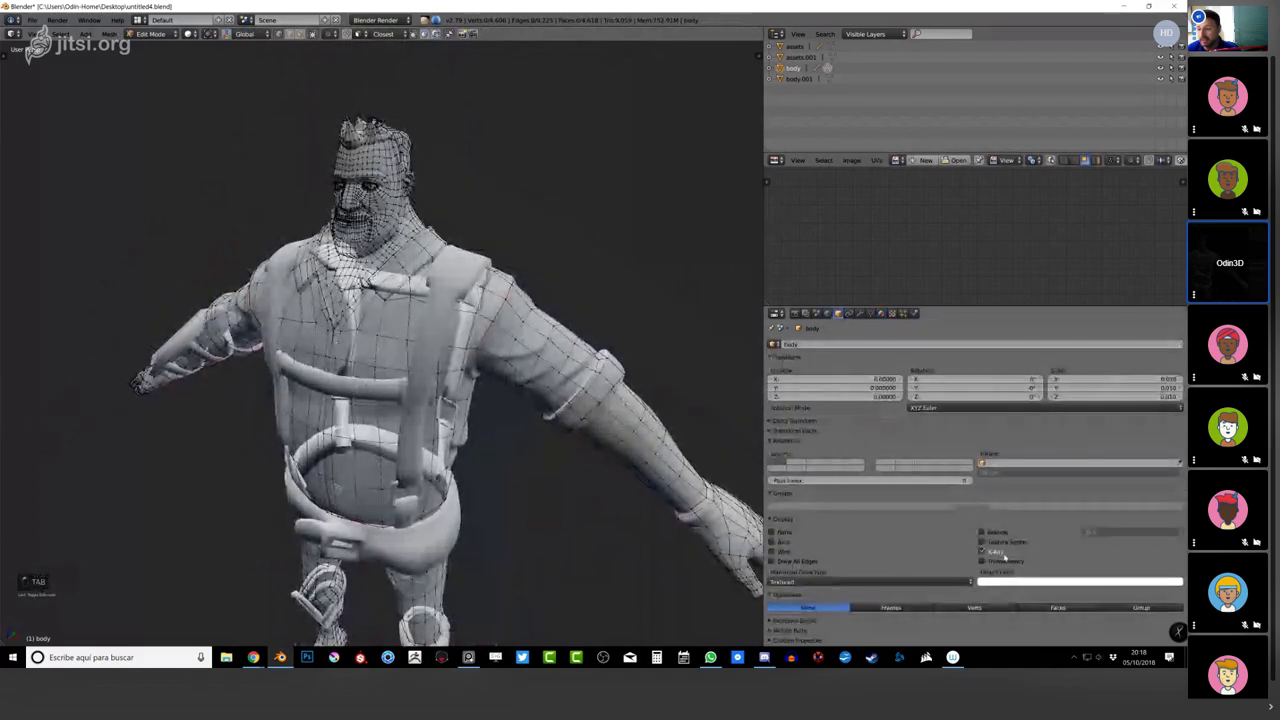
pyautogui.moveTo(480, 320); pyautogui.dragTo(370, 320, button='middle')
pyautogui.press('Tab')
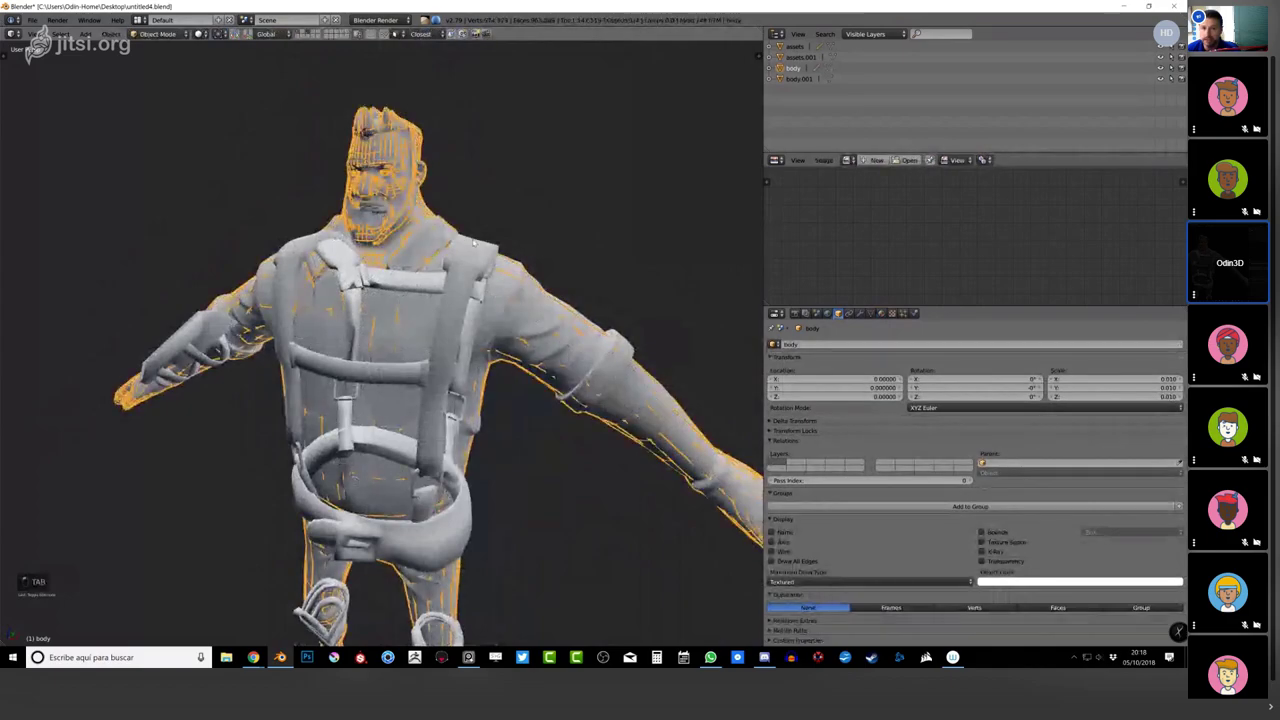
pyautogui.rightClick(370, 320)
pyautogui.hotkey('ctrl', 'z')
pyautogui.hotkey('ctrl', 'z')
pyautogui.hotkey('ctrl', 'z')
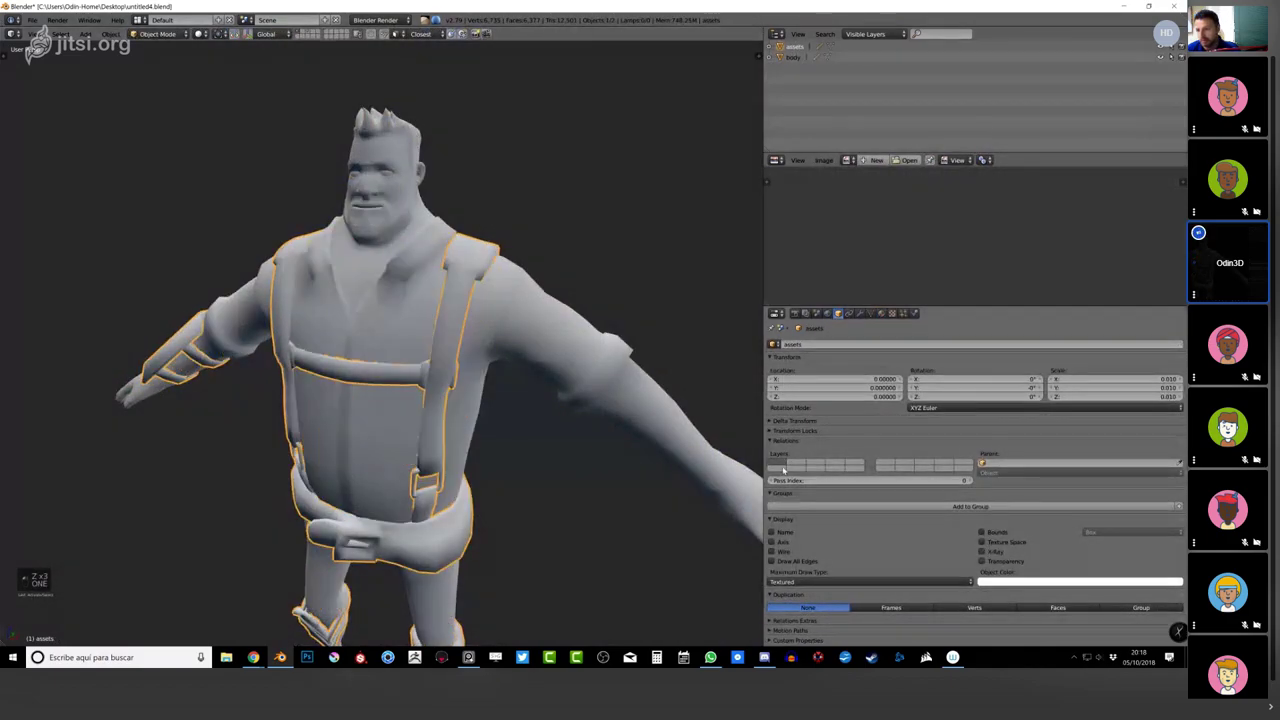
pyautogui.rightClick(520, 328)
pyautogui.press('Tab')
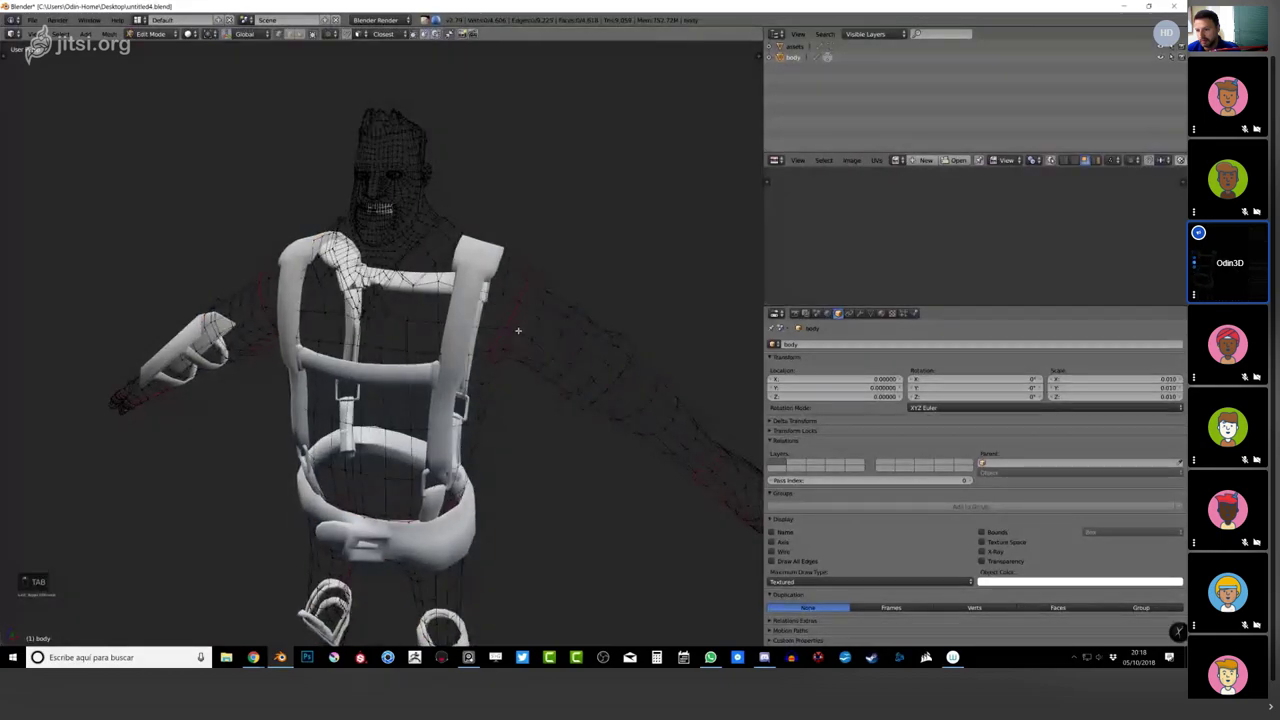
pyautogui.press('Tab')
pyautogui.hotkey('shift', '3')
# Edit the body mesh with X-Ray ticked under Display, viewed from the front.
pyautogui.moveTo(517, 330); pyautogui.dragTo(470, 360, button='middle')
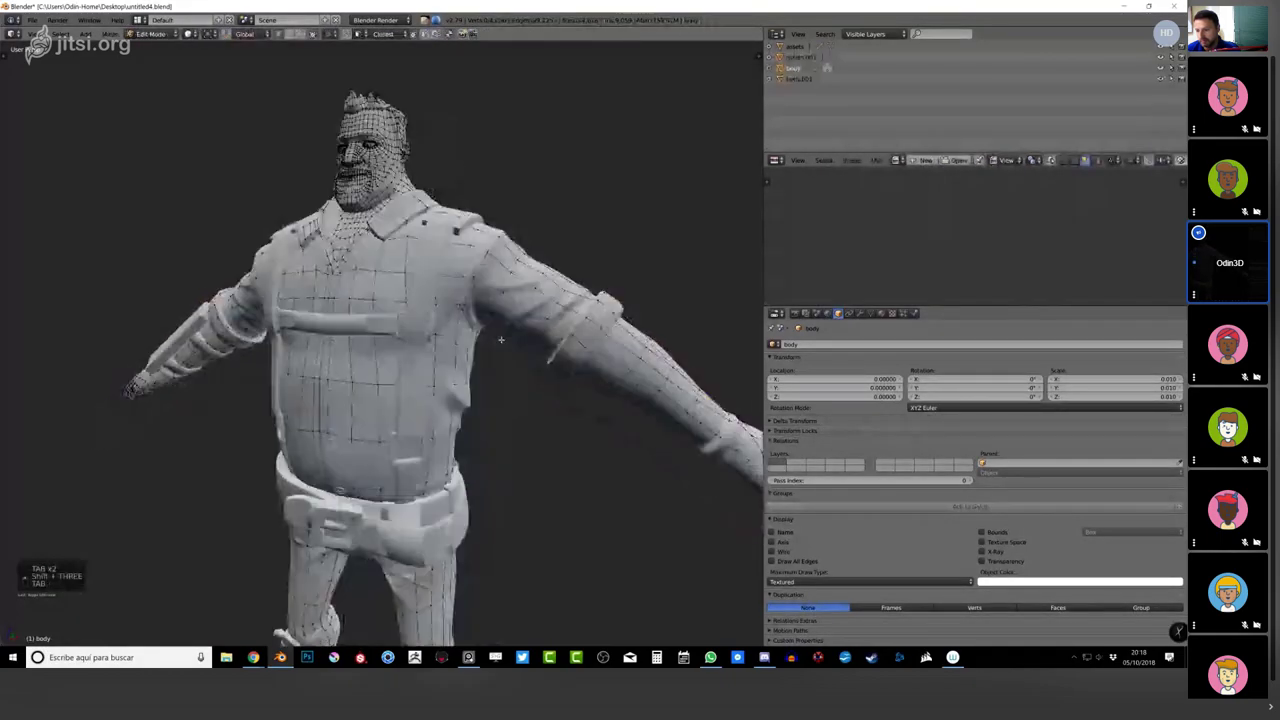
pyautogui.scroll(3, 423, 308)
pyautogui.press('Tab')
pyautogui.moveTo(425, 308); pyautogui.dragTo(367, 320, button='middle')
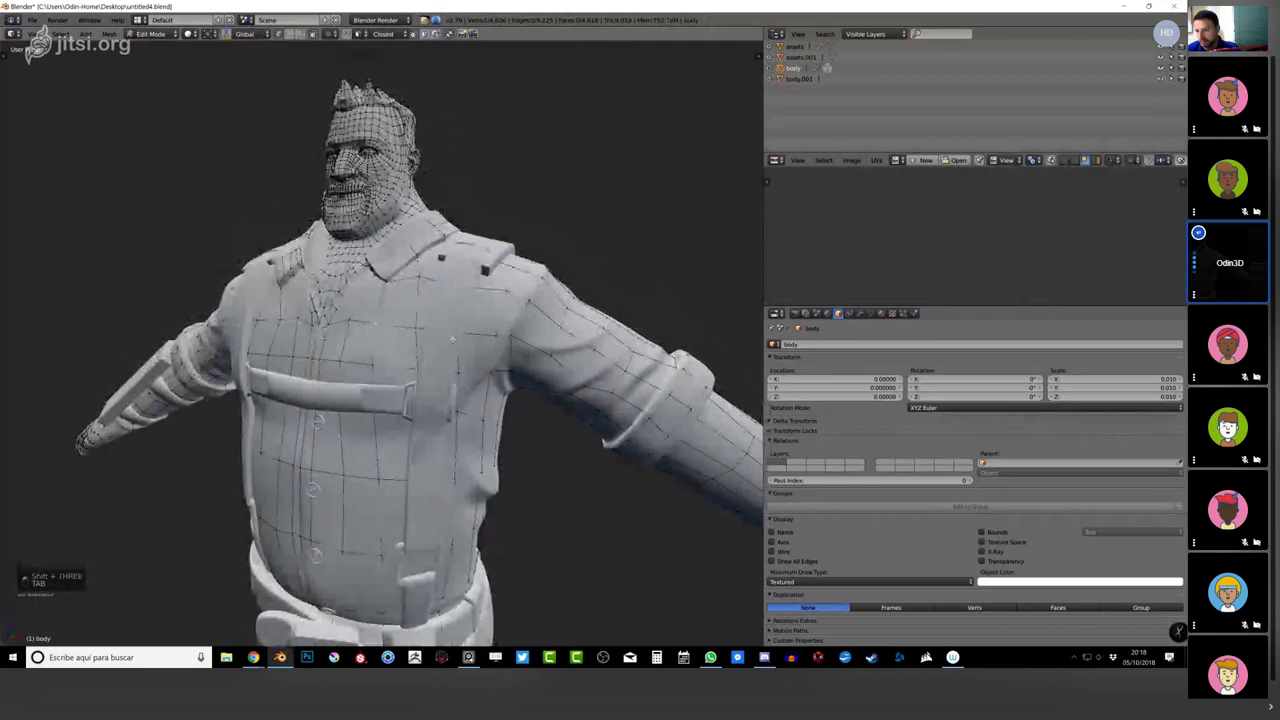
pyautogui.click(995, 553)
pyautogui.moveTo(590, 430); pyautogui.dragTo(566, 409, button='middle')
pyautogui.press('n')
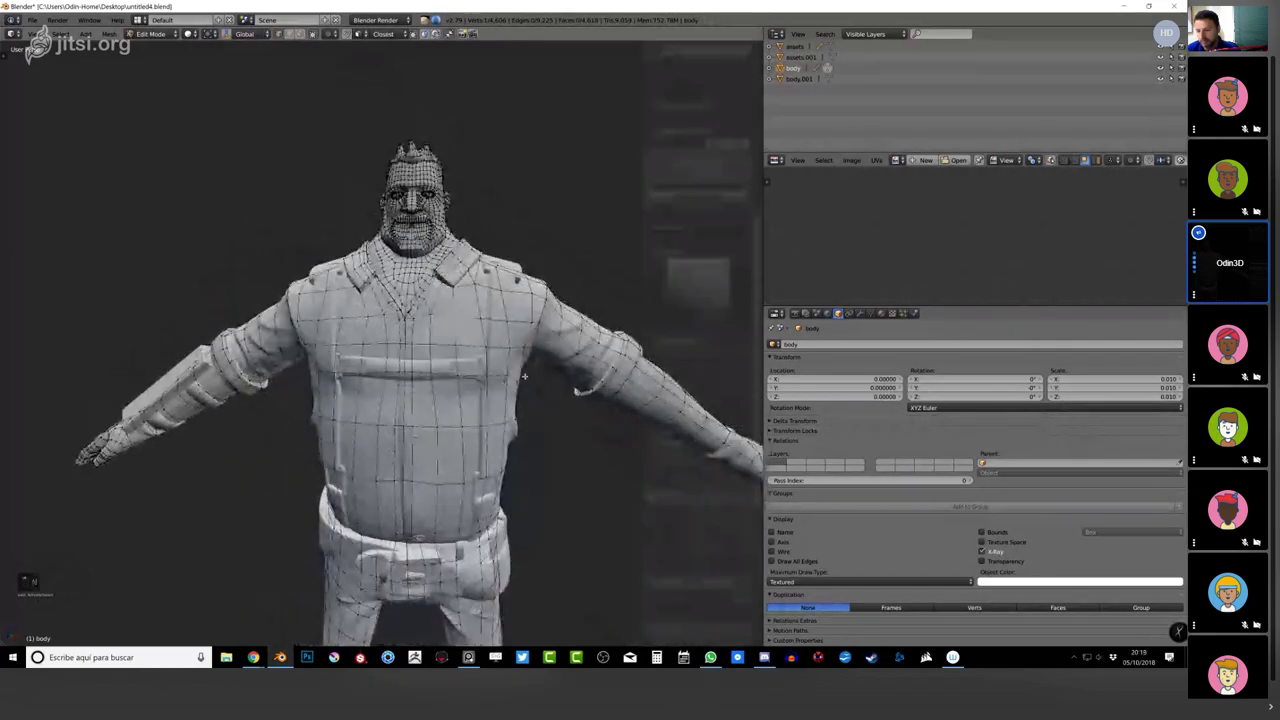
pyautogui.press('n')
pyautogui.moveTo(517, 353); pyautogui.dragTo(520, 345, button='middle')
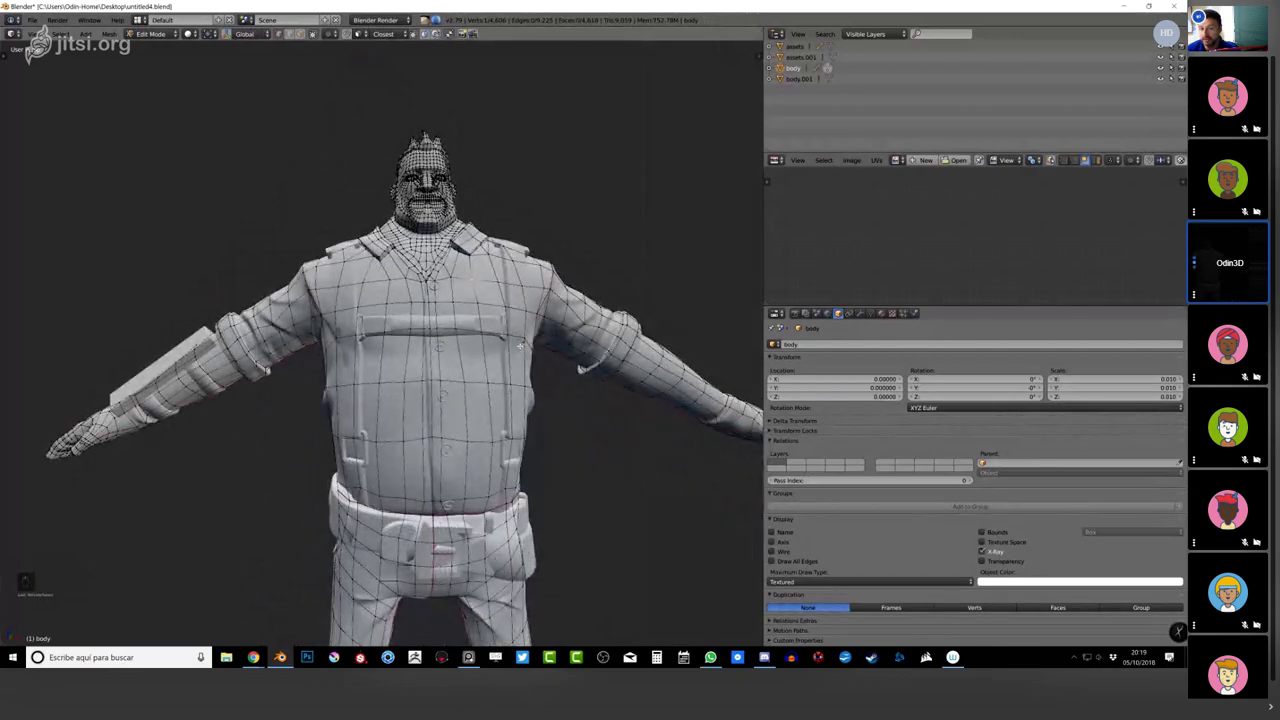
# Orbit and zoom around the torso to inspect the body mesh in Edit Mode.
pyautogui.moveTo(519, 346); pyautogui.dragTo(490, 350, button='middle')
pyautogui.scroll(4, 385, 352)
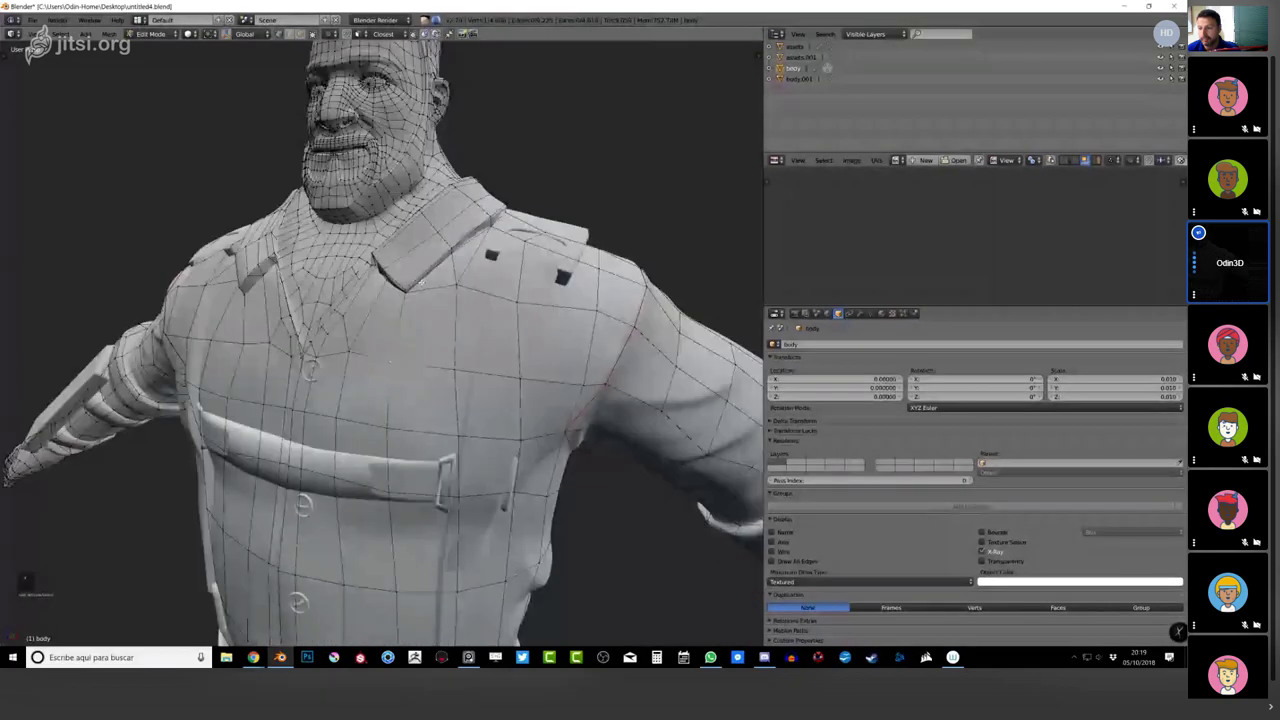
pyautogui.moveTo(390, 350); pyautogui.dragTo(470, 365, button='middle')
pyautogui.scroll(-3, 430, 352)
pyautogui.scroll(3, 470, 365)
pyautogui.scroll(5, 400, 340)
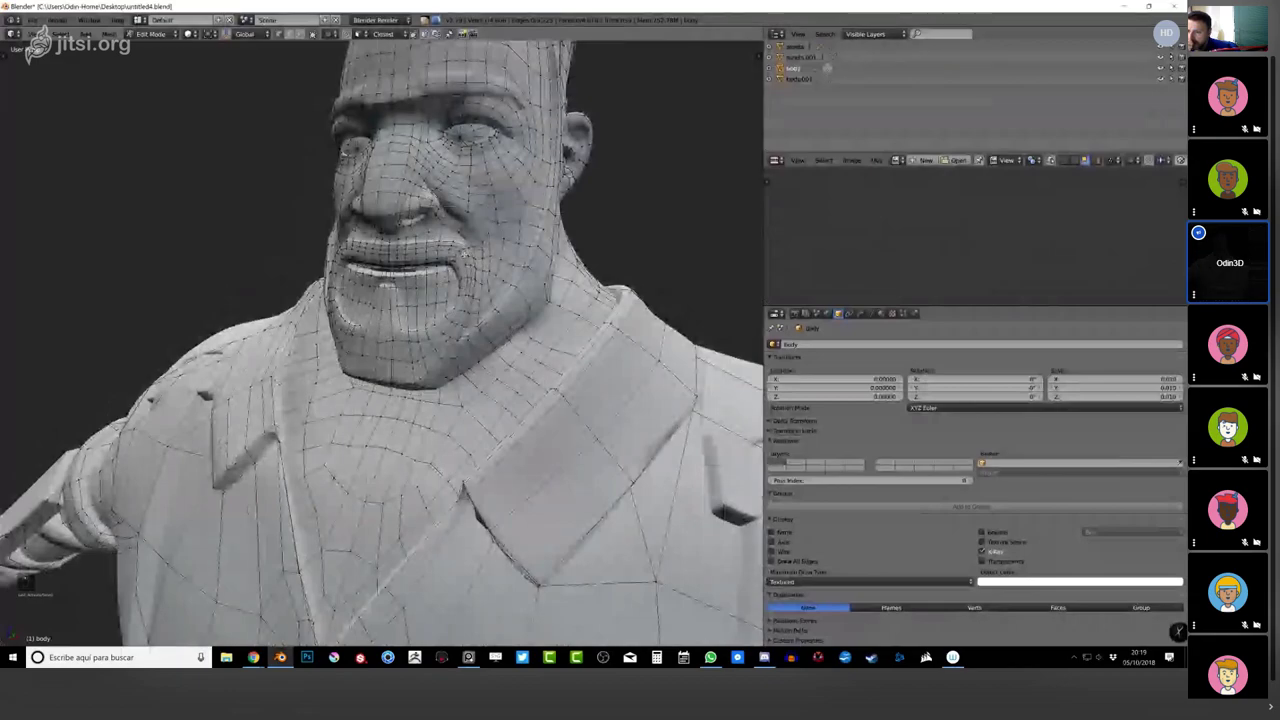
pyautogui.scroll(-3, 385, 340)
pyautogui.scroll(5, 385, 340)
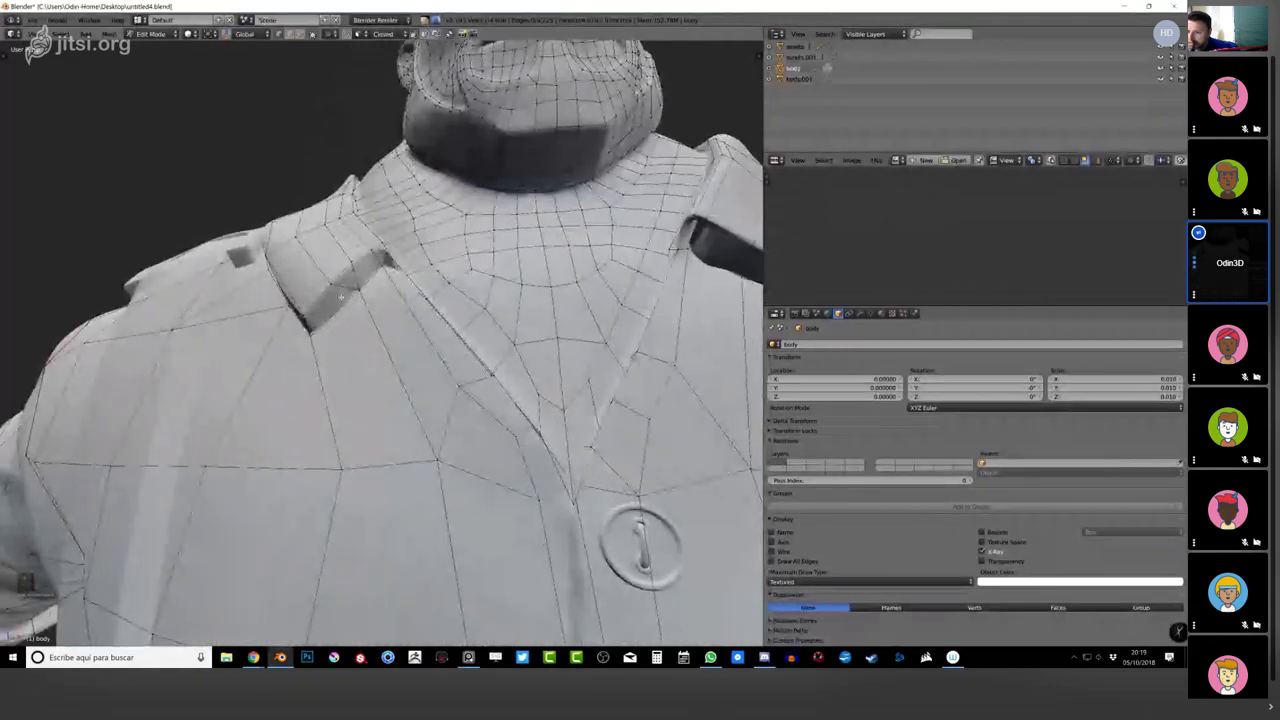
pyautogui.scroll(-3, 340, 298)
# Look down on the upper body, then leave Edit Mode for Object Mode.
pyautogui.moveTo(345, 327); pyautogui.dragTo(508, 232, button='middle')
pyautogui.moveTo(378, 226); pyautogui.dragTo(381, 265, button='middle')
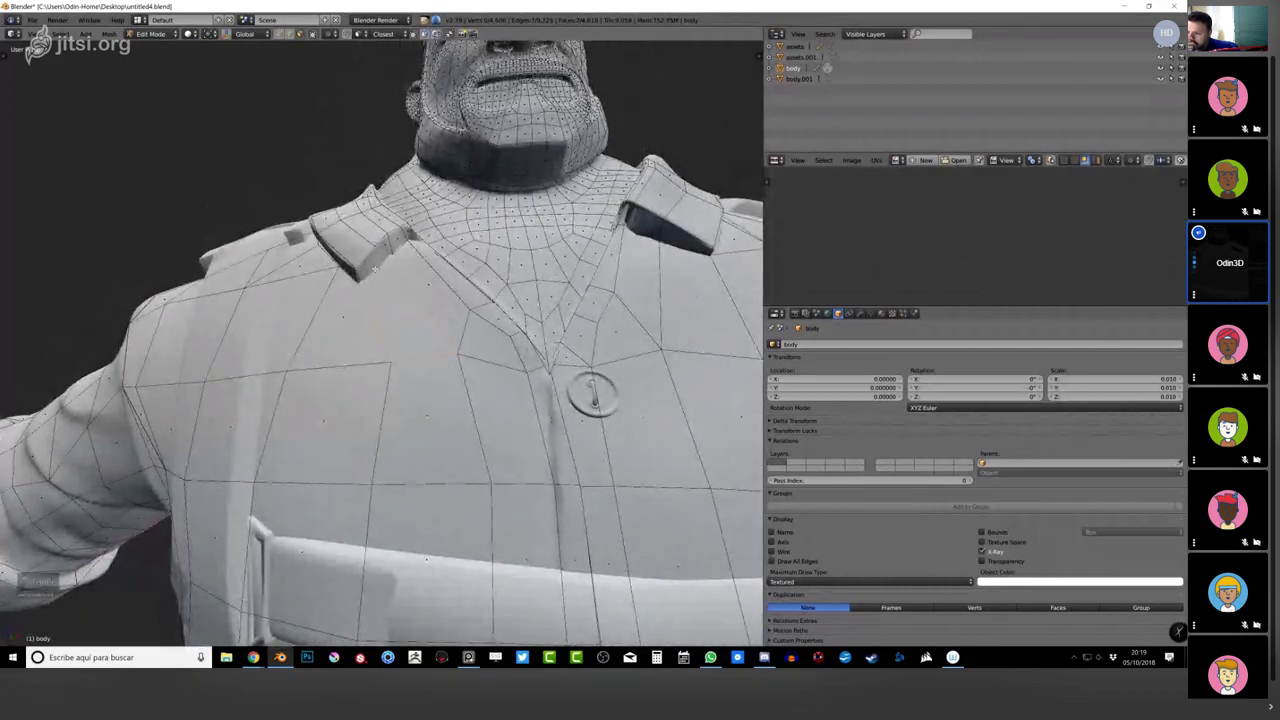
pyautogui.scroll(-4, 375, 275)
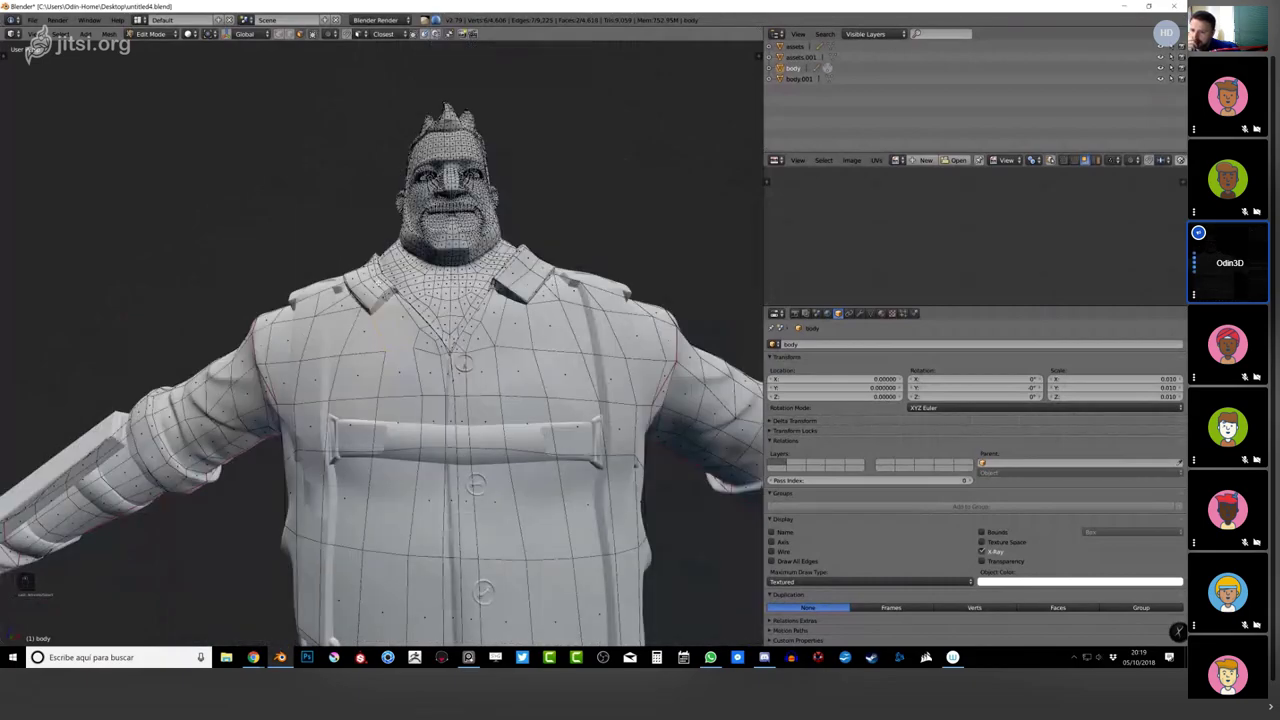
pyautogui.moveTo(430, 390); pyautogui.dragTo(480, 341, button='middle')
pyautogui.scroll(-4, 463, 331)
pyautogui.press('Tab')
pyautogui.press('Tab')
pyautogui.scroll(2, 462, 337)
pyautogui.press('Tab')
pyautogui.scroll(2, 486, 343)
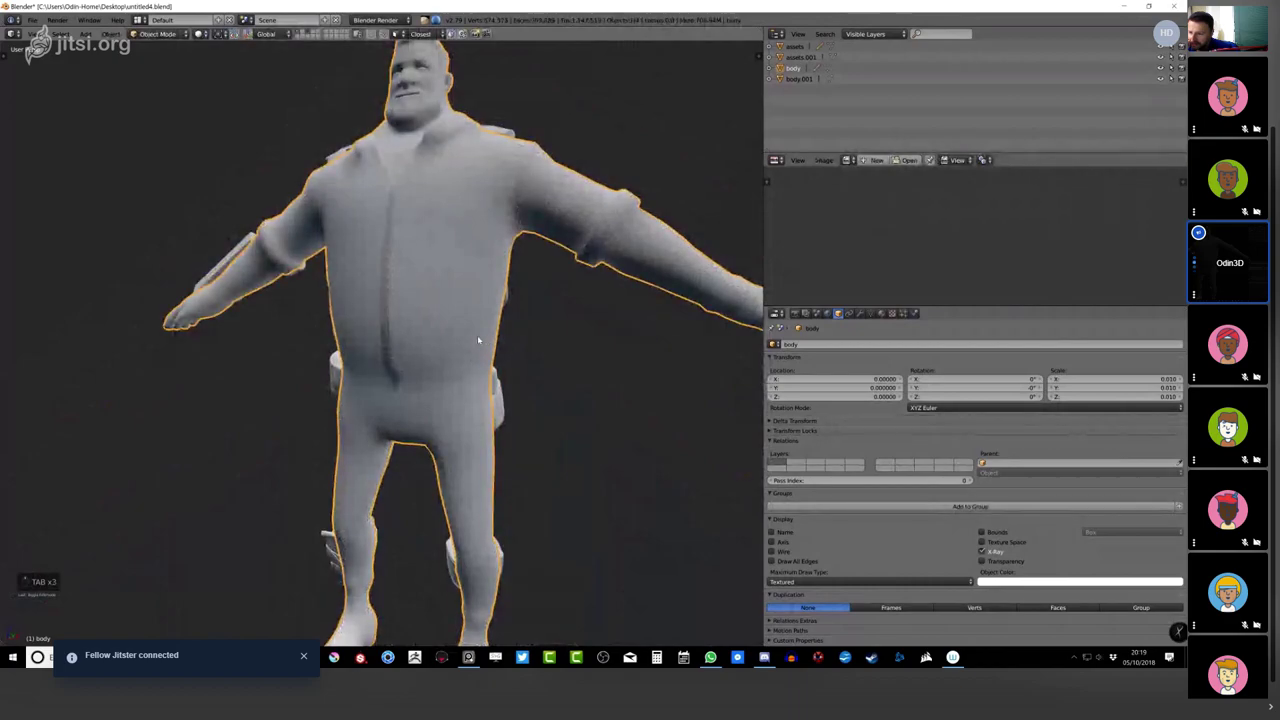
pyautogui.press('Tab')
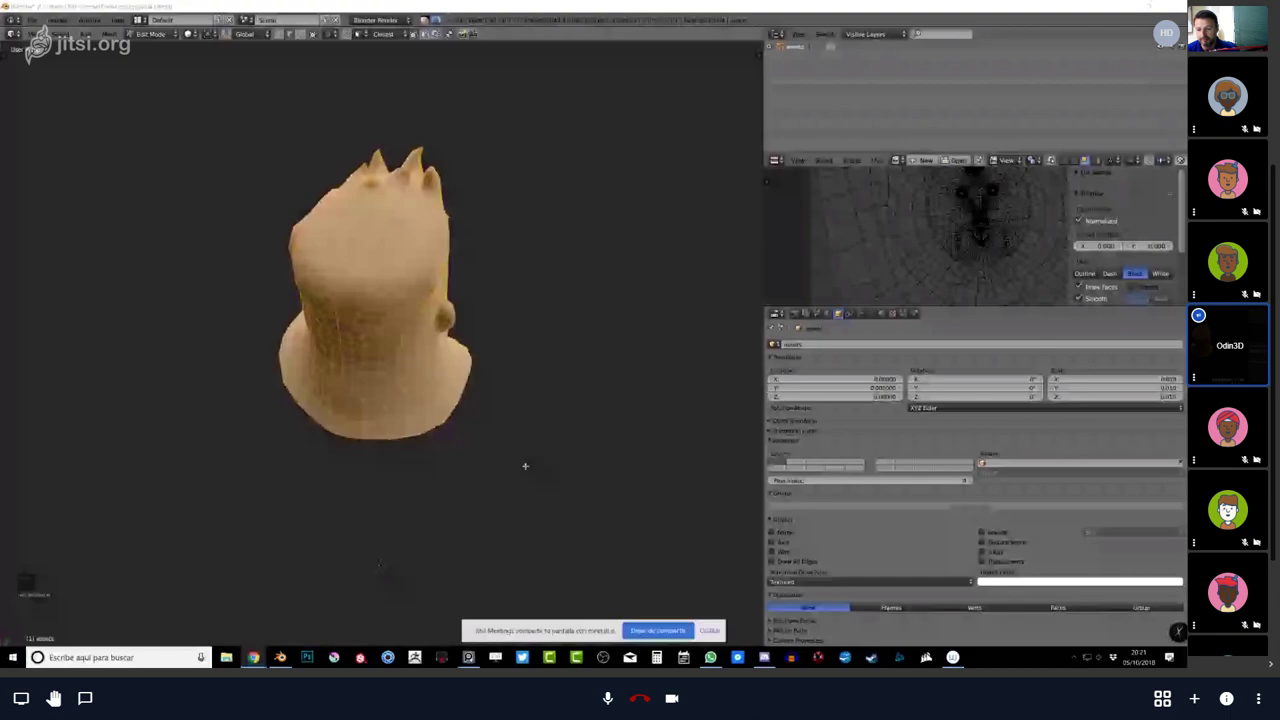
# Hide the screen-sharing notice, enlarge the UV editor area and apply a W specials menu option.
pyautogui.click(711, 629)
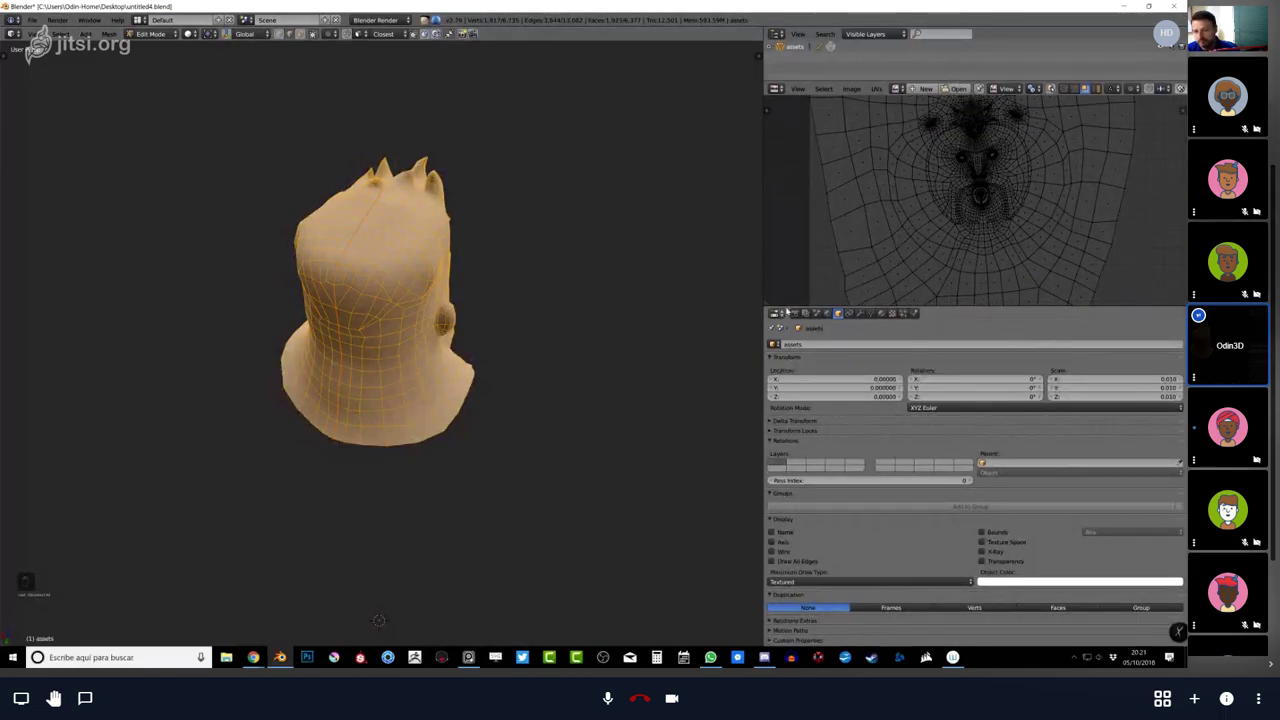
pyautogui.moveTo(975, 309); pyautogui.dragTo(975, 393)
pyautogui.press('w')
pyautogui.moveTo(339, 273)
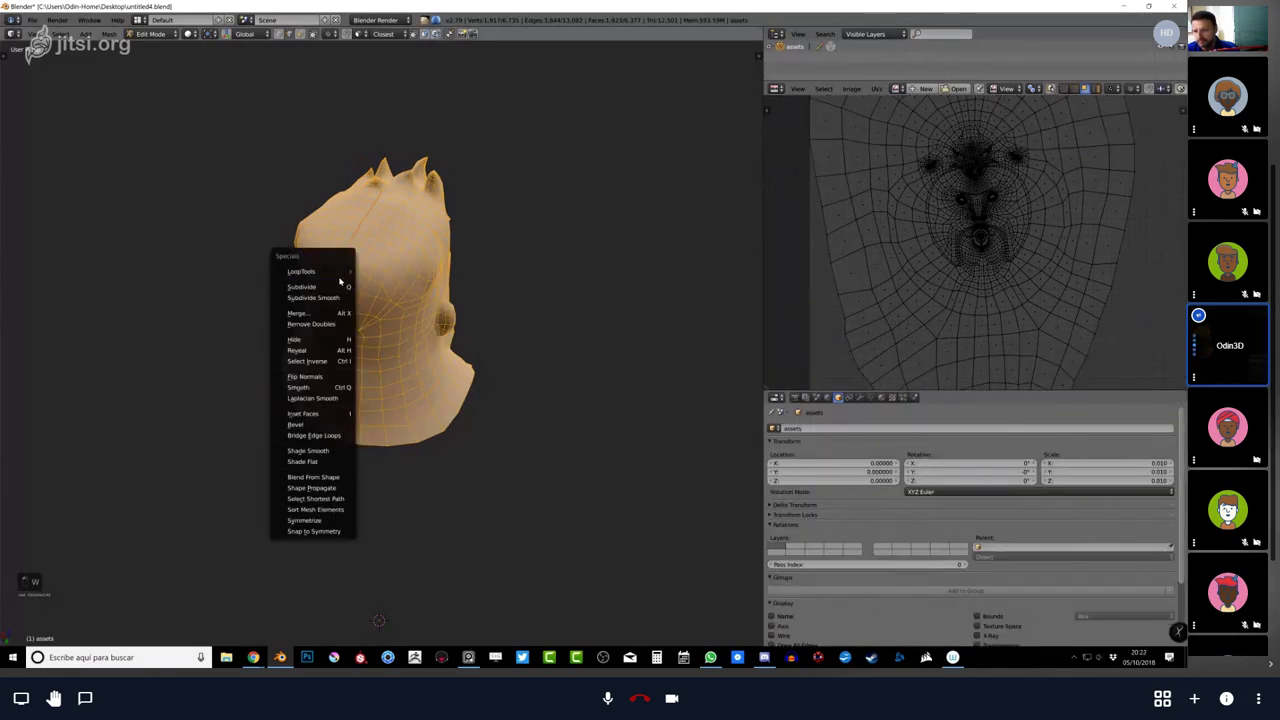
pyautogui.click(400, 325)
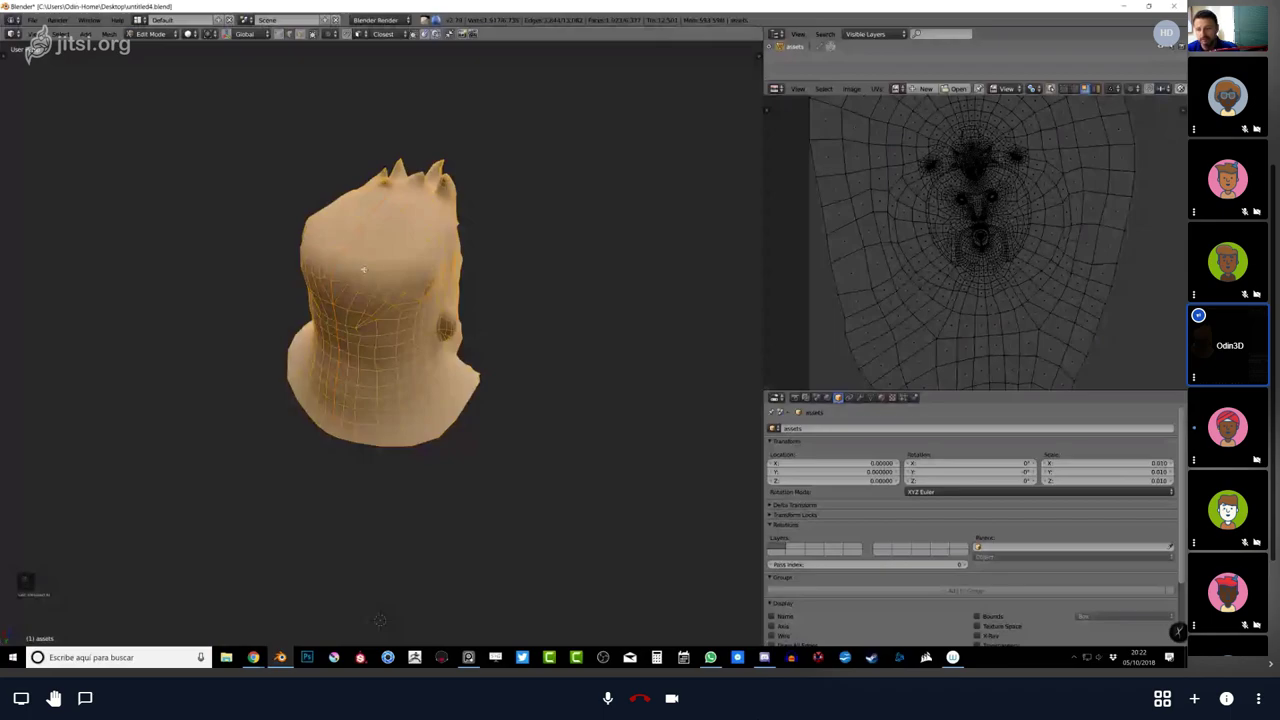
# Mark the vertical edge loop on the head's side as a seam, then select the whole mesh.
pyautogui.press('a')
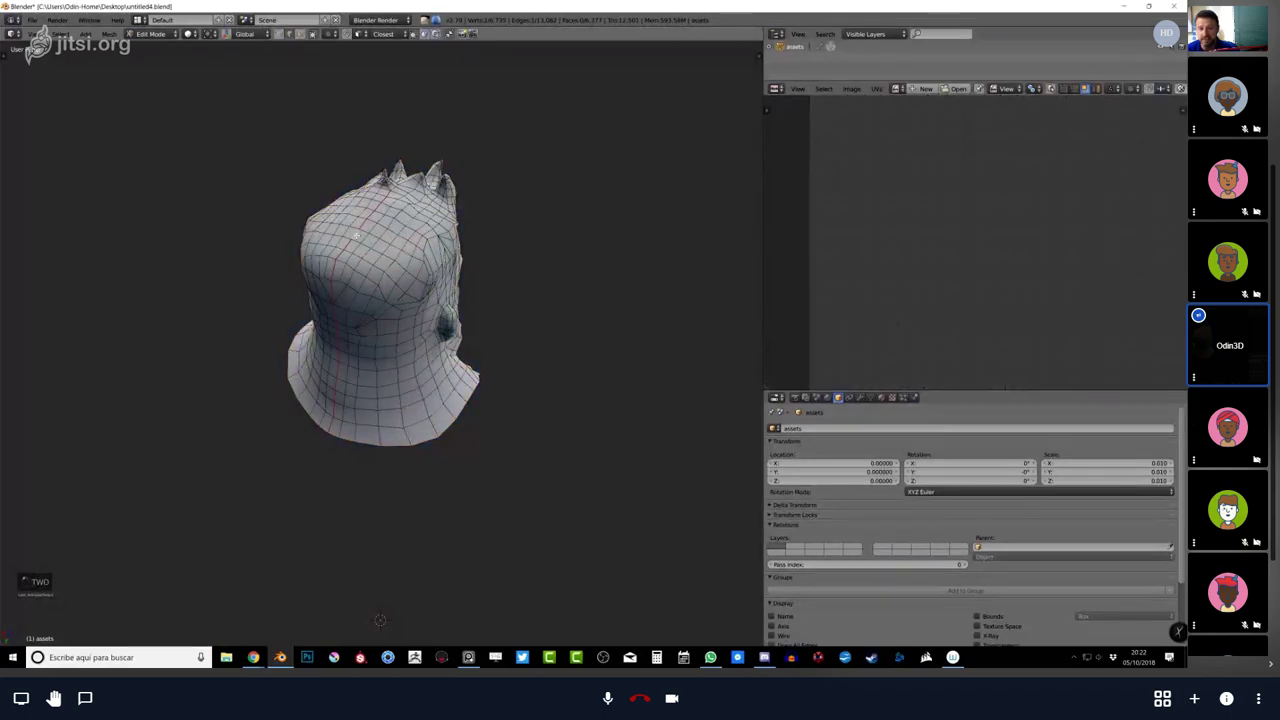
pyautogui.keyDown('alt'); pyautogui.rightClick(355, 235); pyautogui.keyUp('alt')
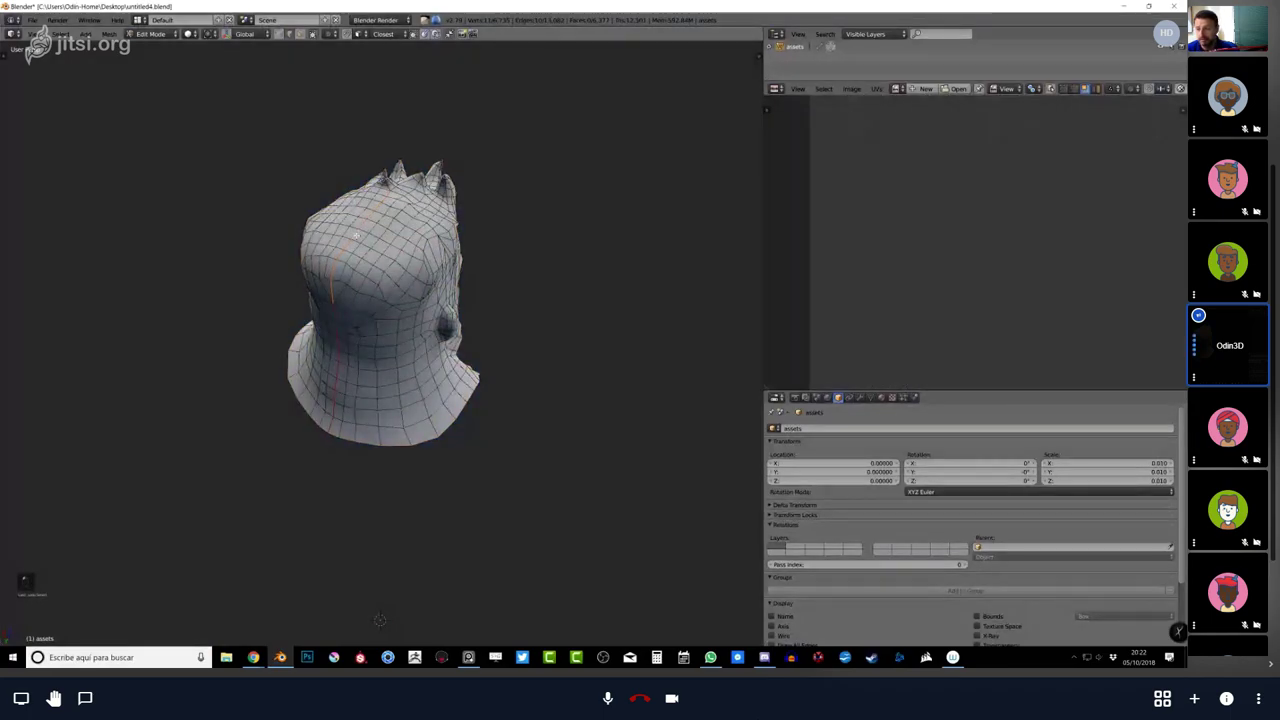
pyautogui.keyDown('alt'); pyautogui.rightClick(336, 312); pyautogui.keyUp('alt')
pyautogui.hotkey('ctrl', 'e')
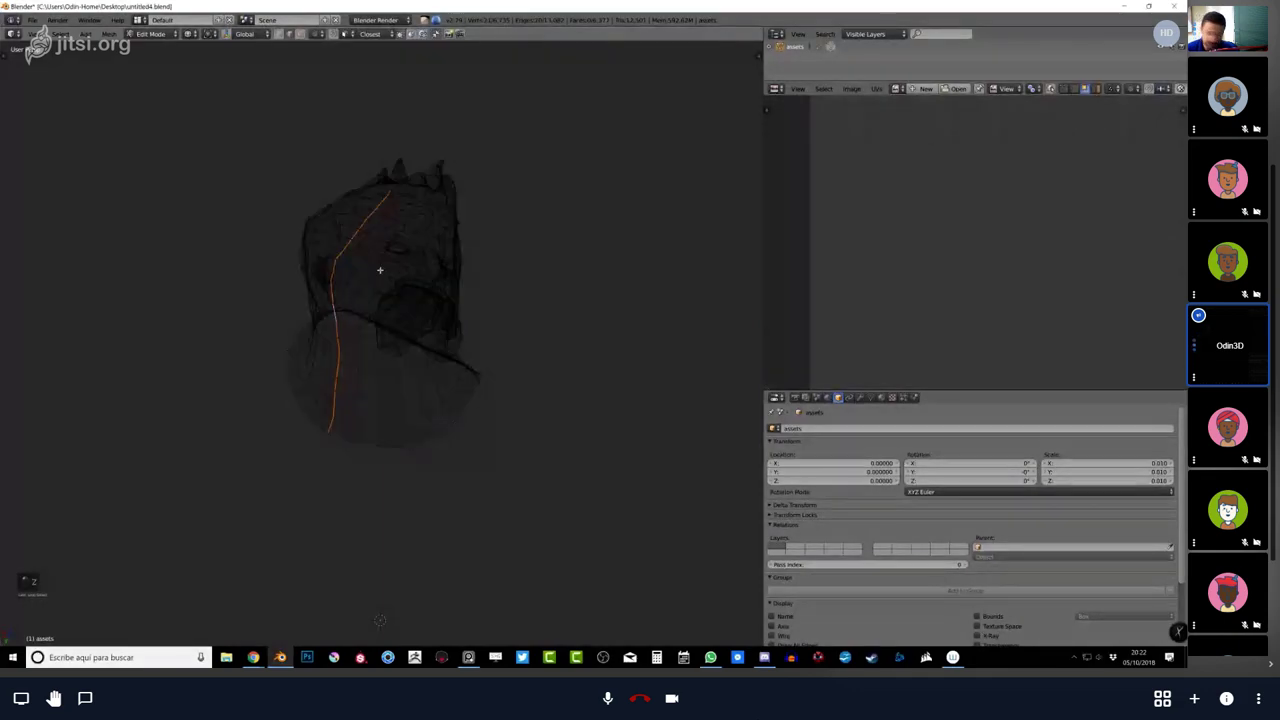
pyautogui.press('a')
pyautogui.press('u')
pyautogui.moveTo(418, 259); pyautogui.dragTo(389, 408, button='middle')
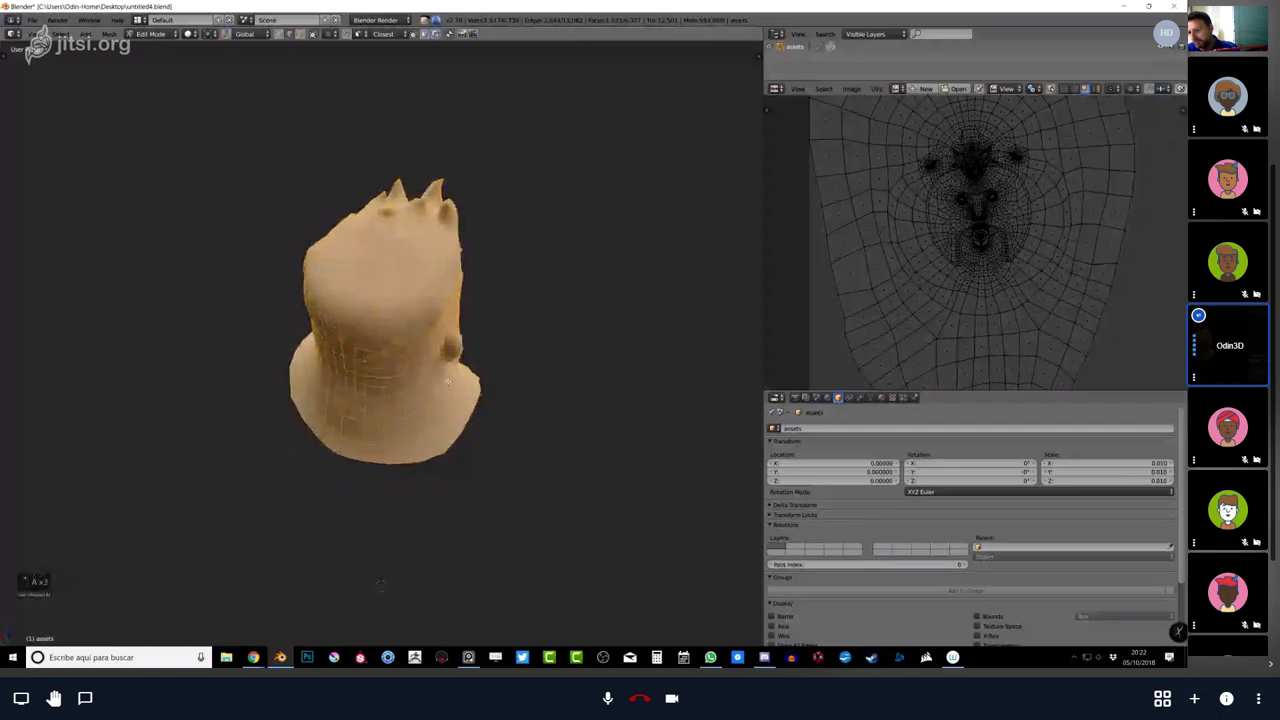
pyautogui.press('u')
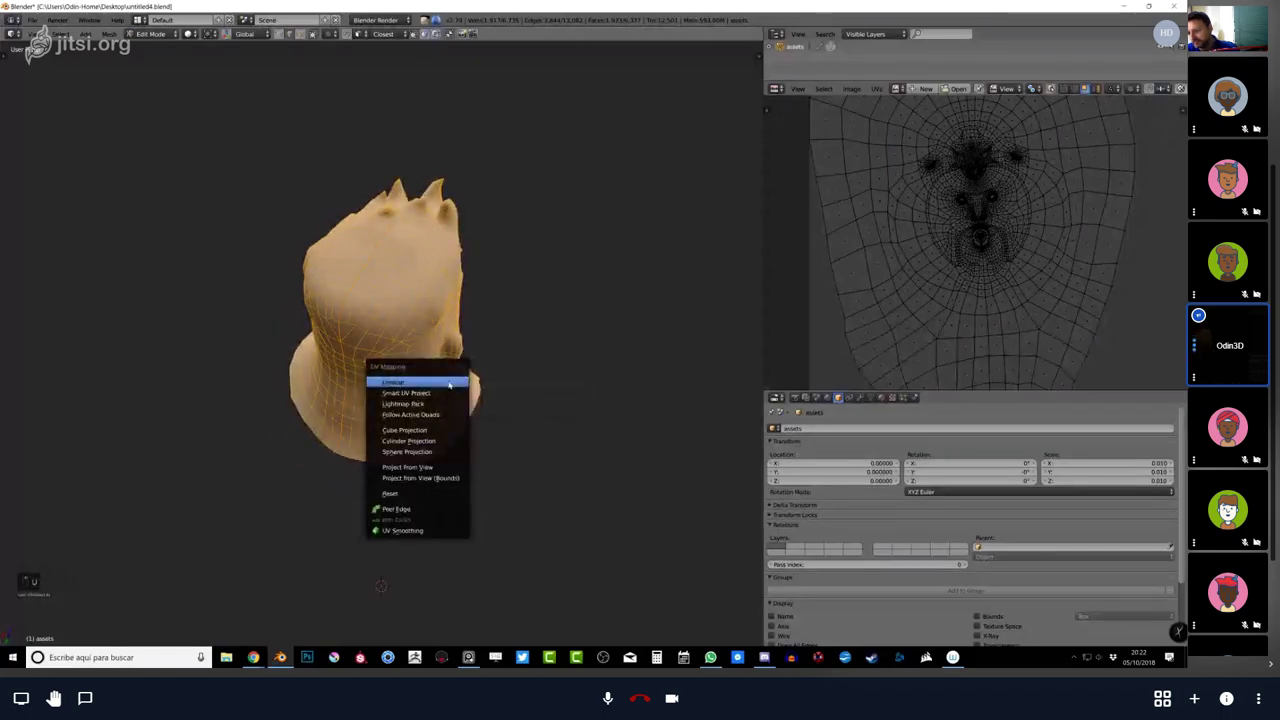
# Unwrap the head along the side seam and review it in a three-quarter view.
pyautogui.click(448, 381)
pyautogui.hotkey('shift', 'space')
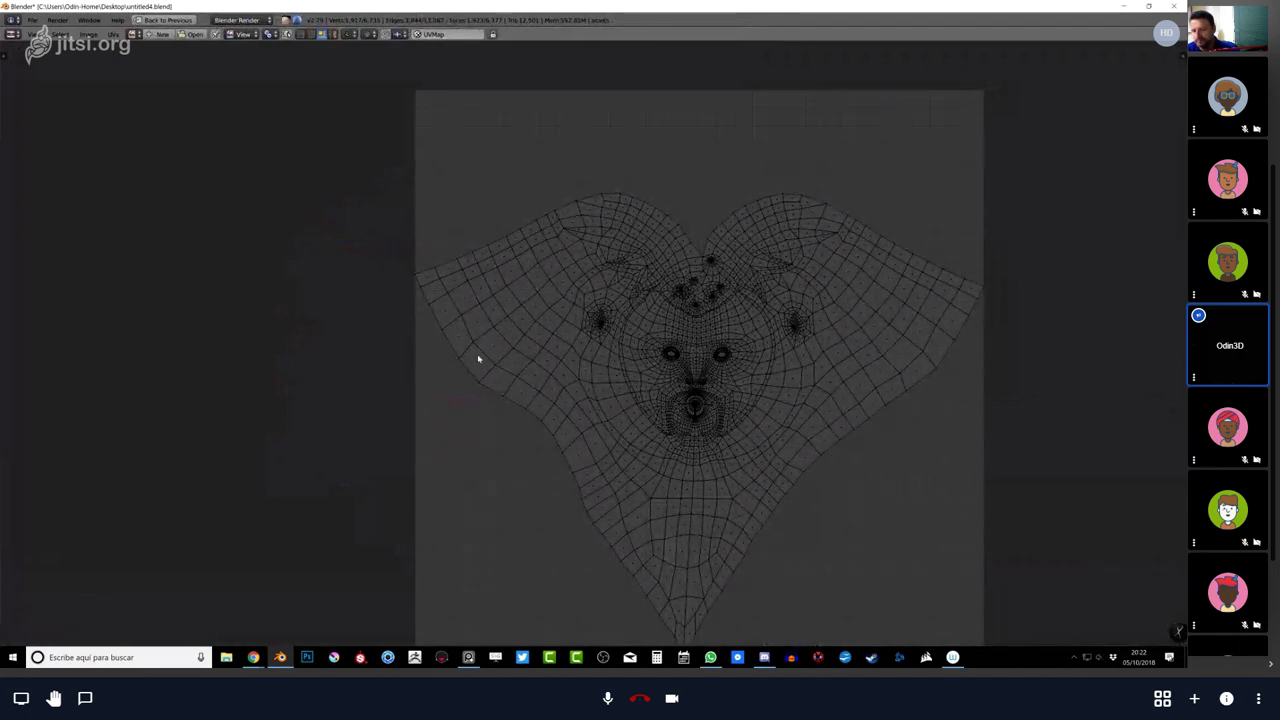
pyautogui.hotkey('shift', 'space')
pyautogui.moveTo(478, 358); pyautogui.dragTo(357, 307, button='middle')
pyautogui.scroll(2, 425, 350)
pyautogui.scroll(3, 413, 280)
# Mark seams around the ears and unwrap the head again, with the UV editor maximized.
pyautogui.press('u')
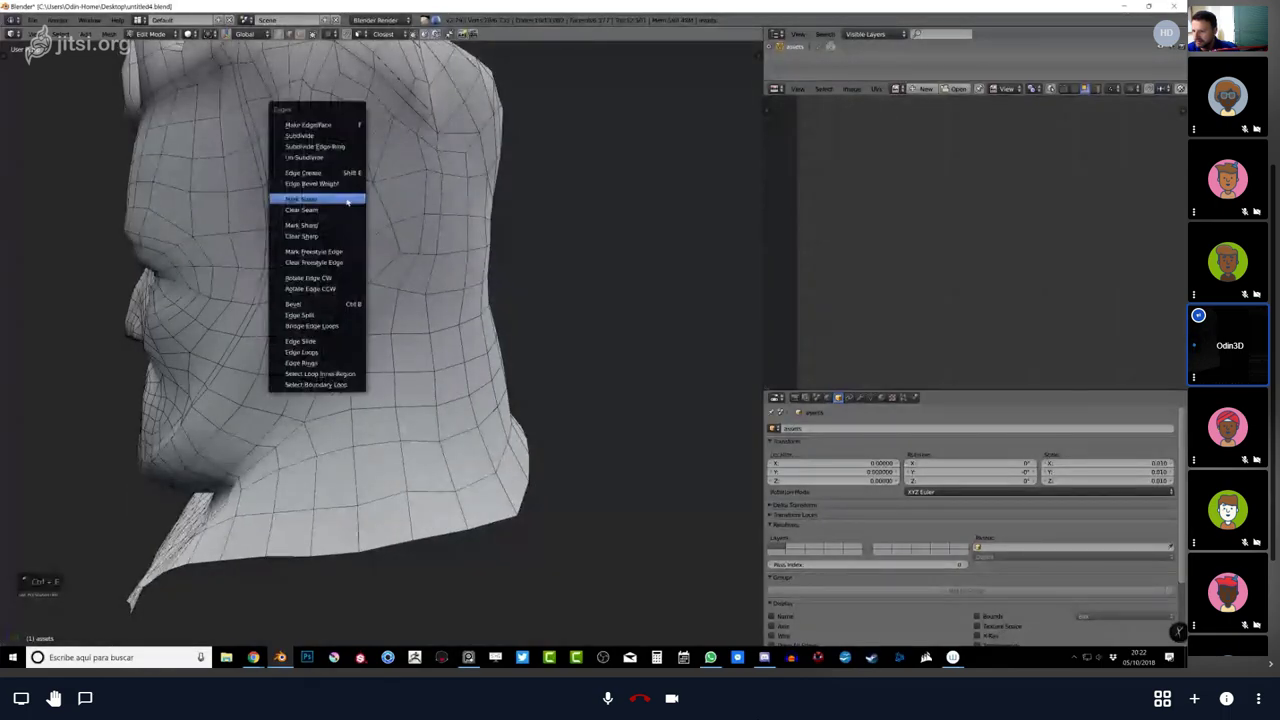
pyautogui.click(336, 200)
pyautogui.hotkey('alt', 'z')
pyautogui.press('u')
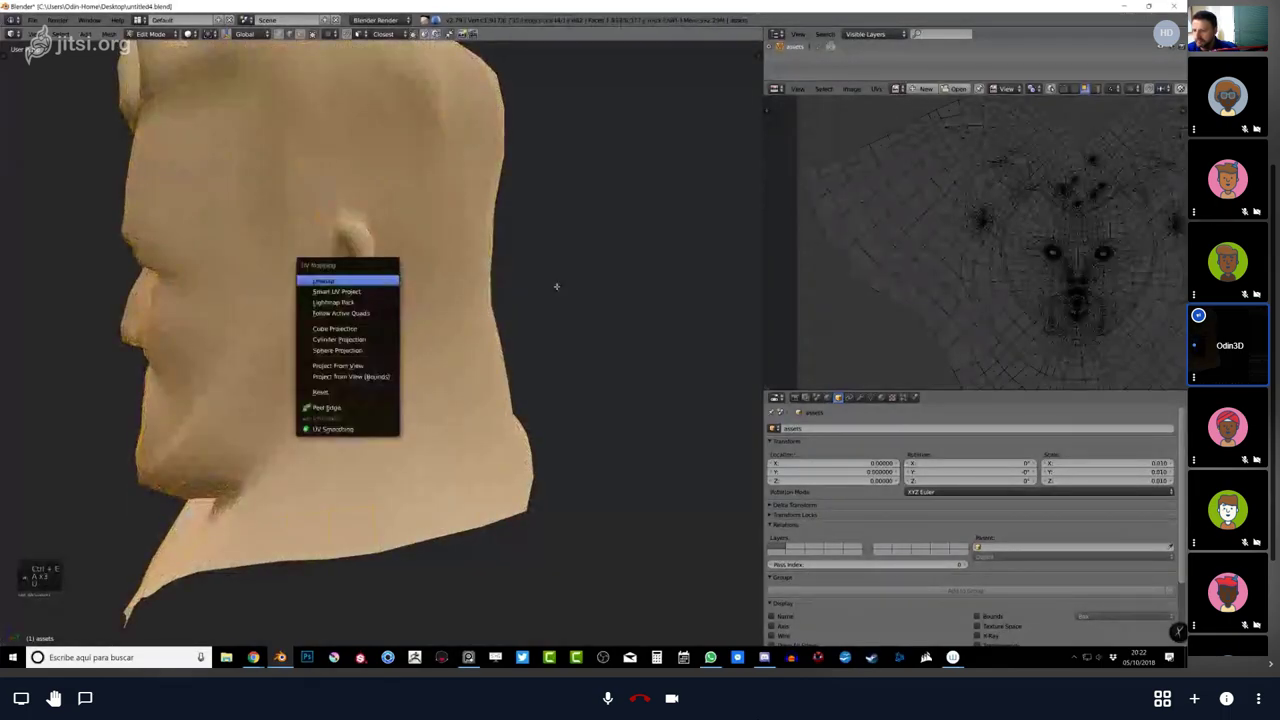
pyautogui.hotkey('ctrl', 'Up')
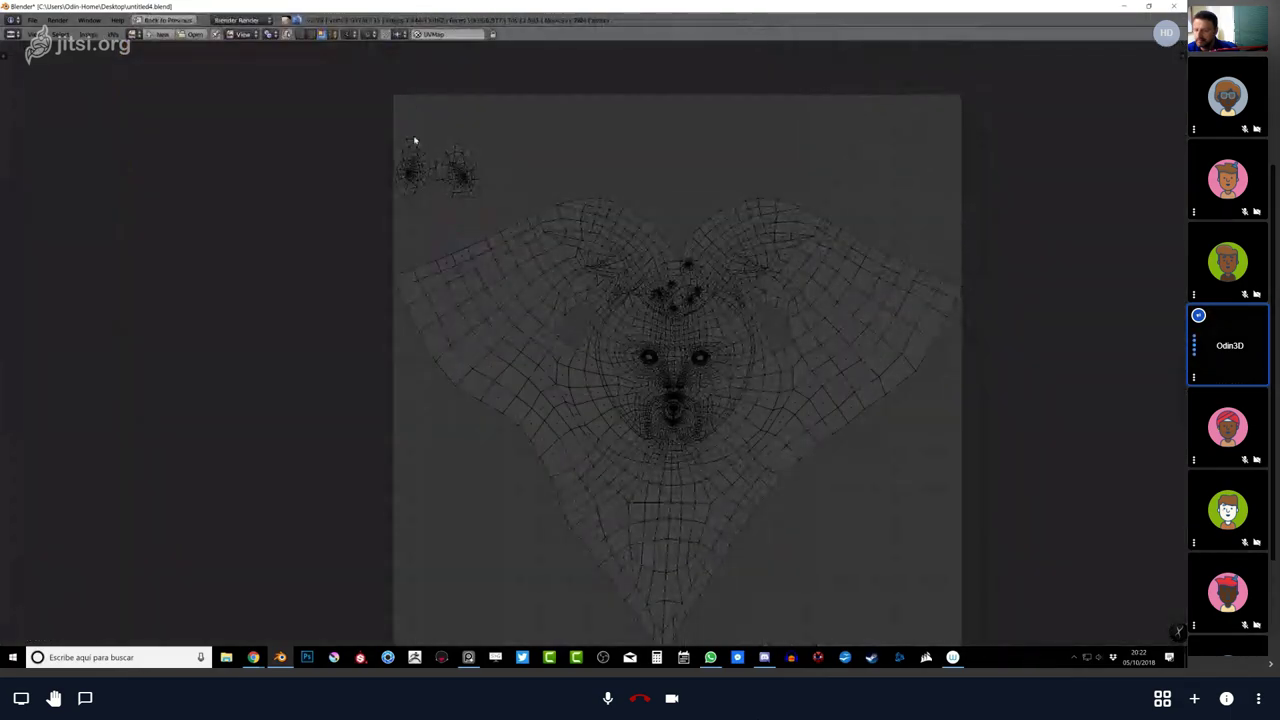
# Turn on Stretch display and move an ear island to the top centre of UV space.
pyautogui.press('l')
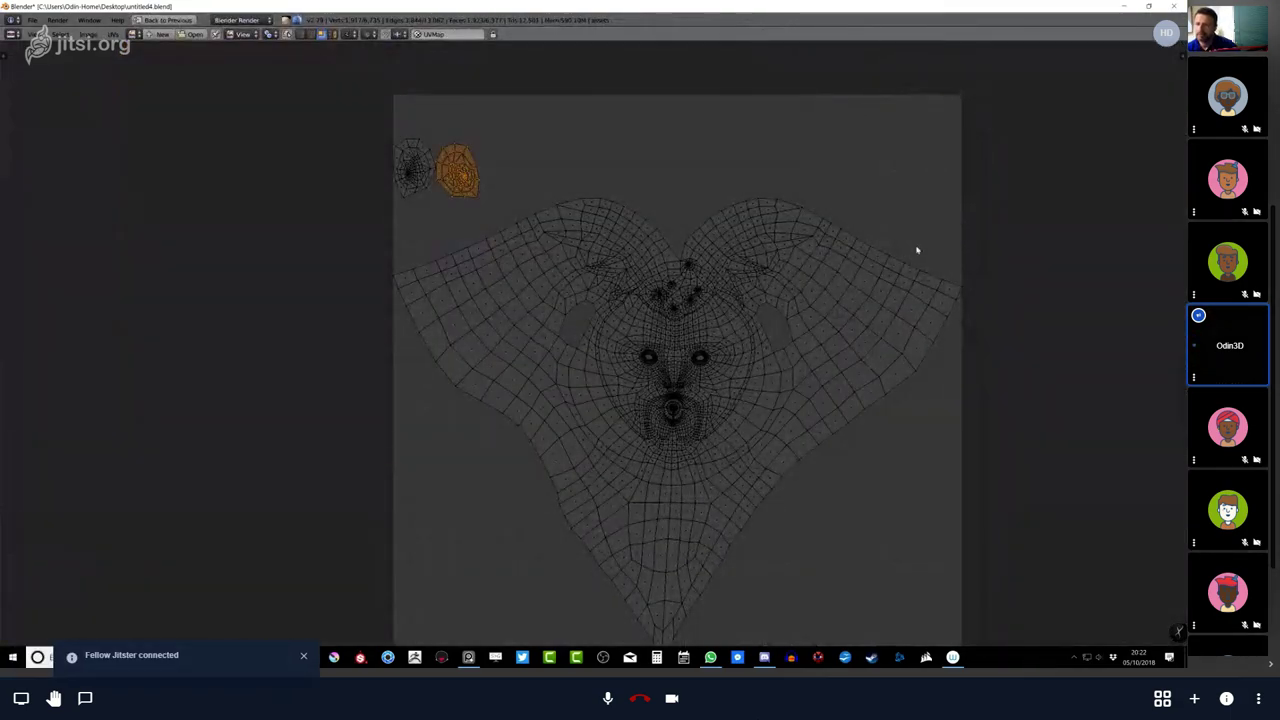
pyautogui.press('n')
pyautogui.click(1136, 172)
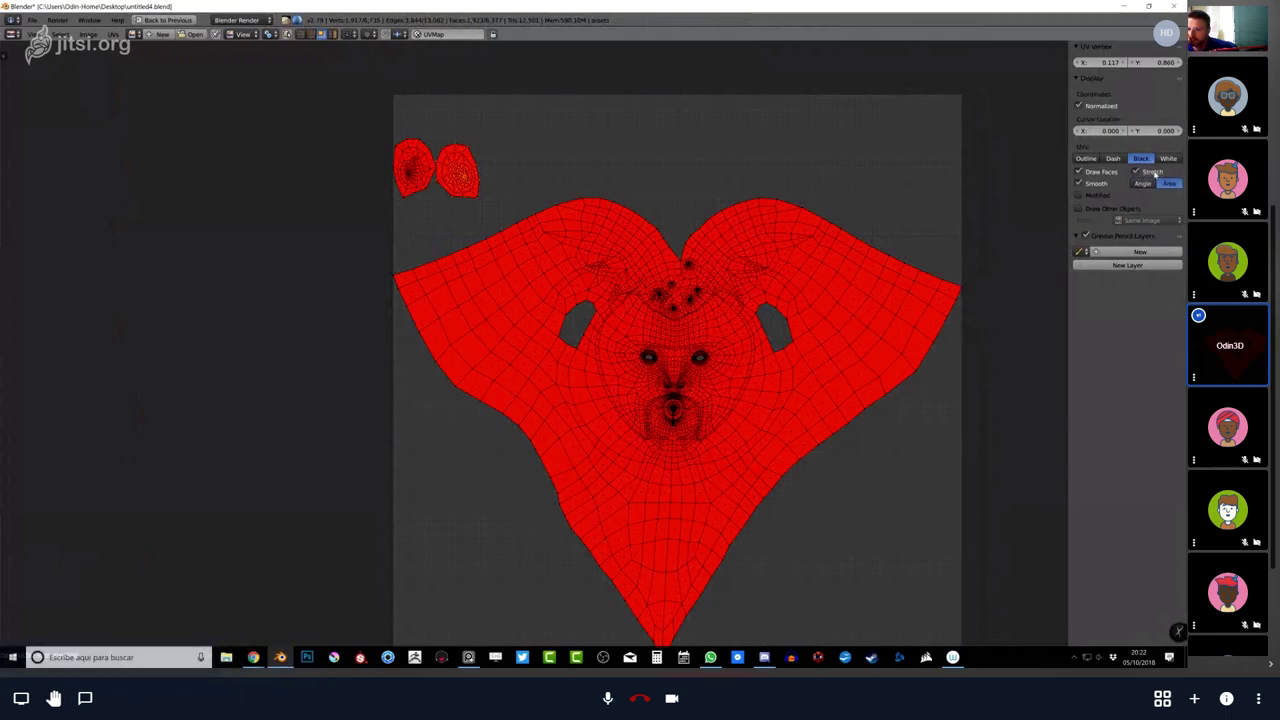
pyautogui.press('n')
pyautogui.moveTo(465, 178); pyautogui.dragTo(675, 150, button='right')
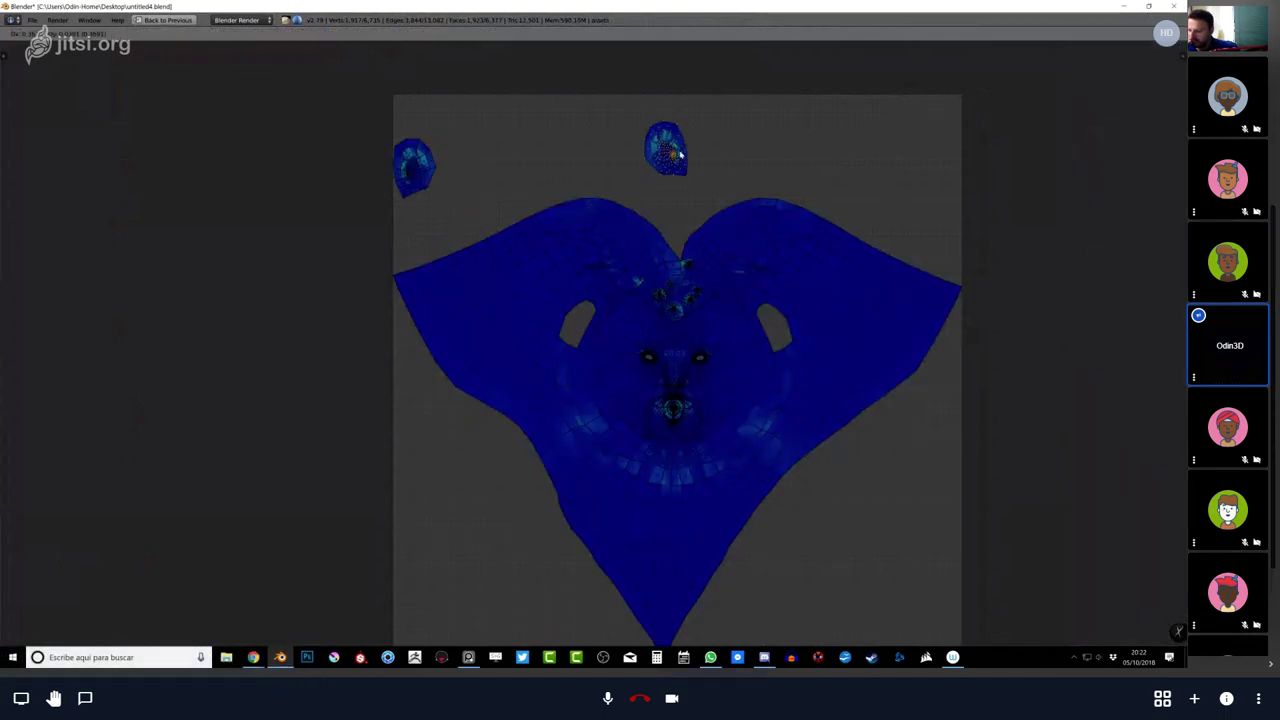
# Zoom in on the mouth area of the face island, then restore the split layout facing the mouth.
pyautogui.scroll(3, 785, 340)
pyautogui.moveTo(766, 338); pyautogui.dragTo(701, 356, button='middle')
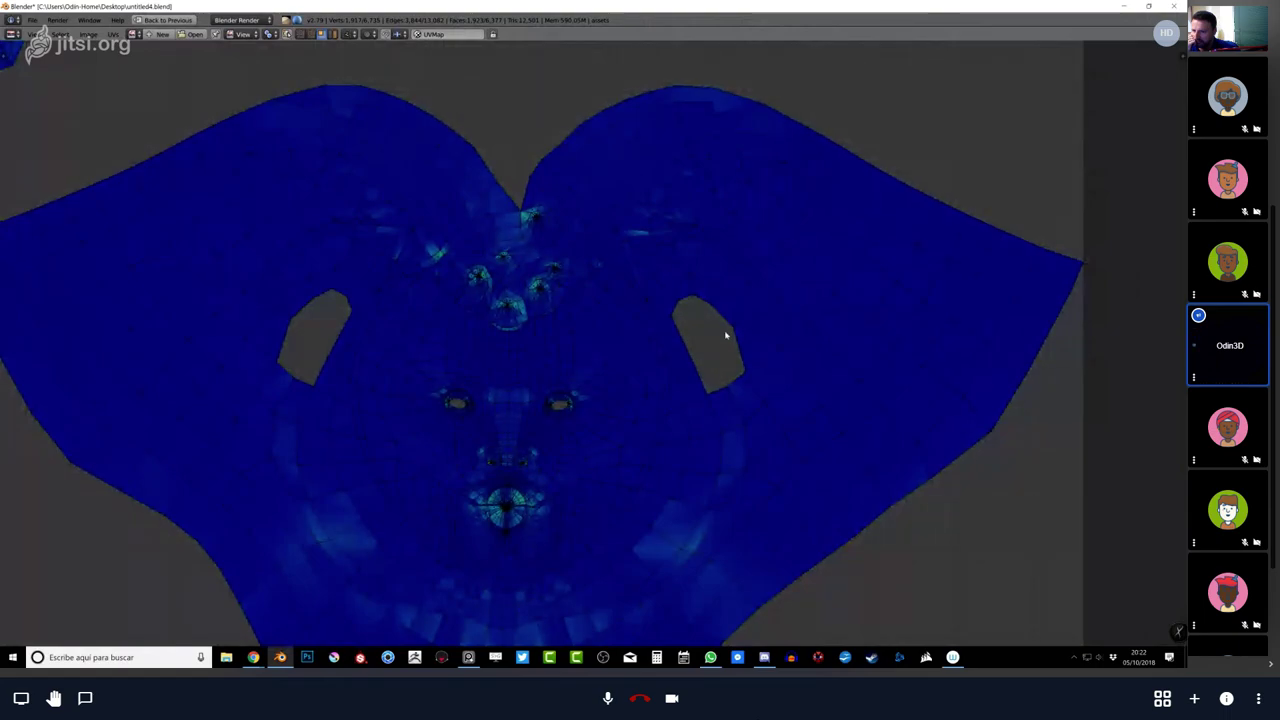
pyautogui.scroll(6, 591, 366)
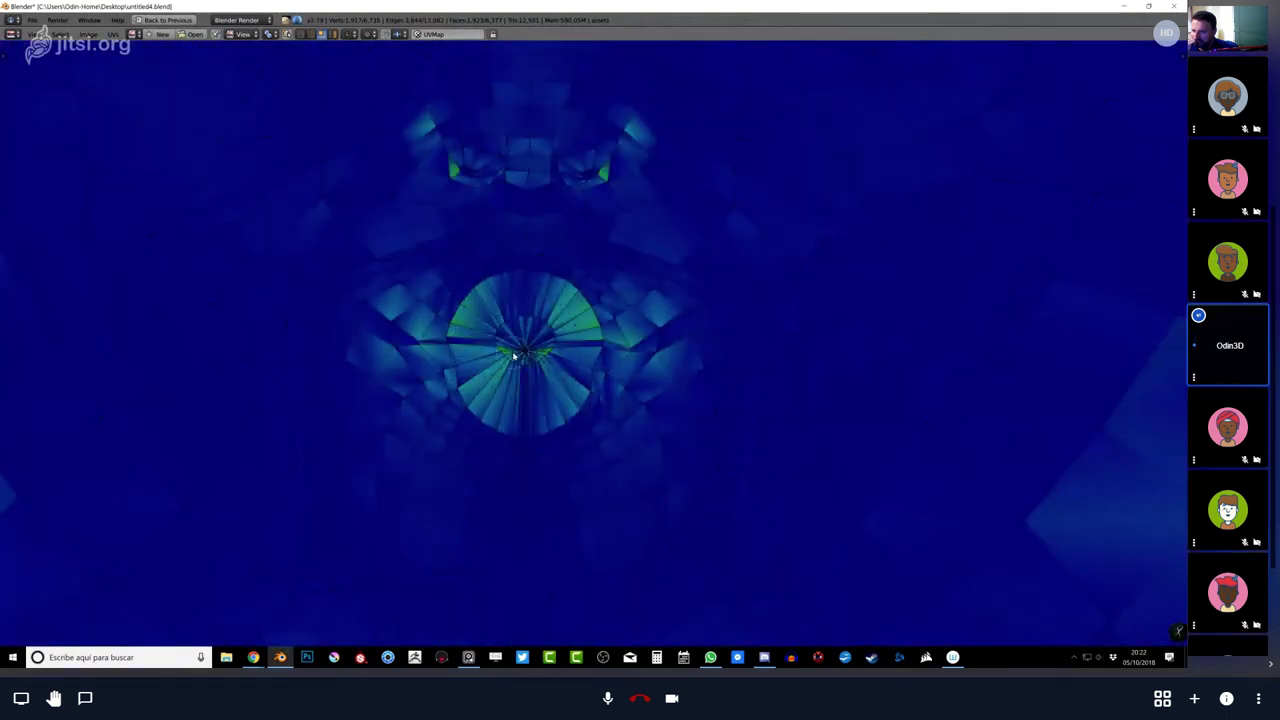
pyautogui.hotkey('shift', 'space')
pyautogui.moveTo(522, 352); pyautogui.dragTo(437, 319, button='middle')
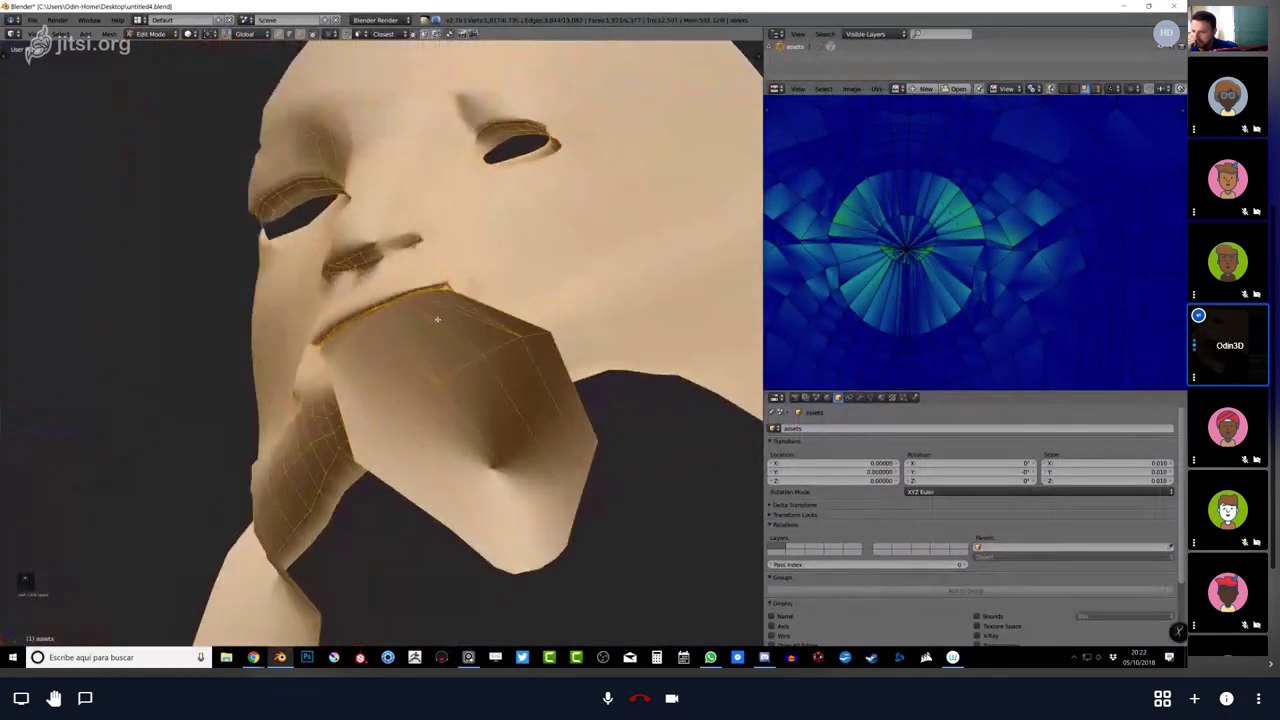
pyautogui.press('n')
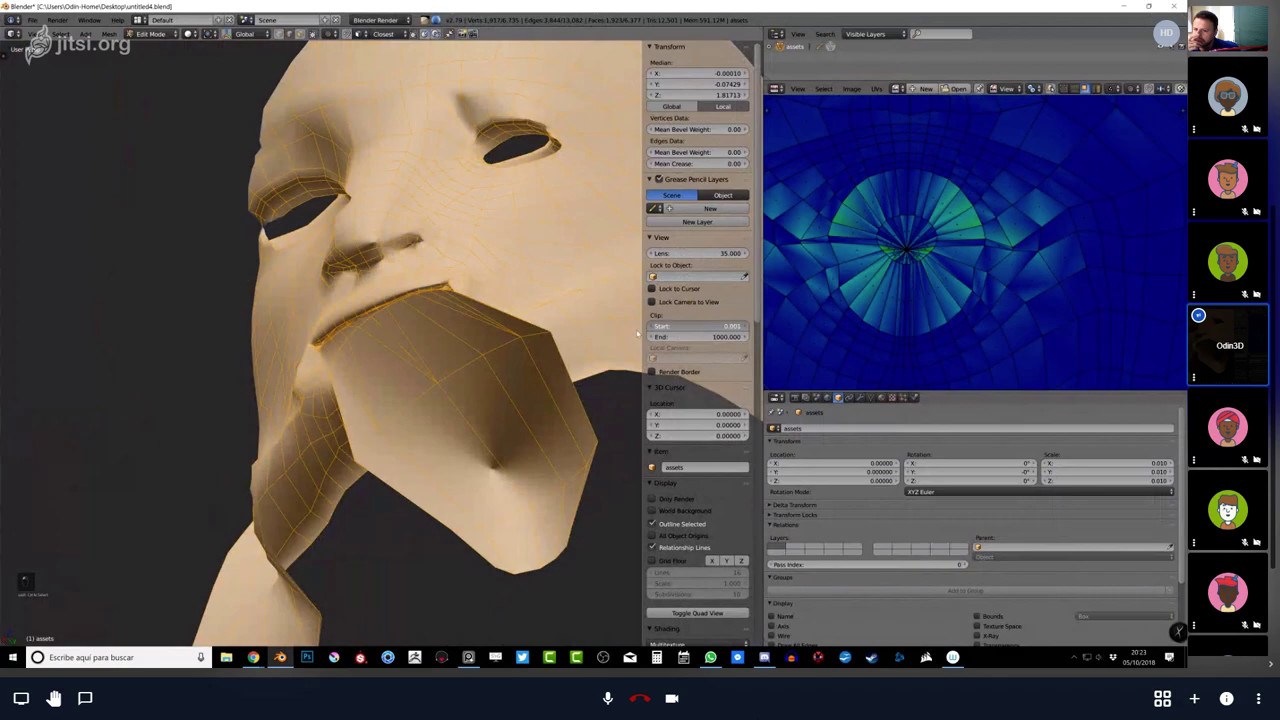
# Zoom in on the mouth and enable X-ray to reach its inner edge loop.
pyautogui.scroll(6, 511, 296)
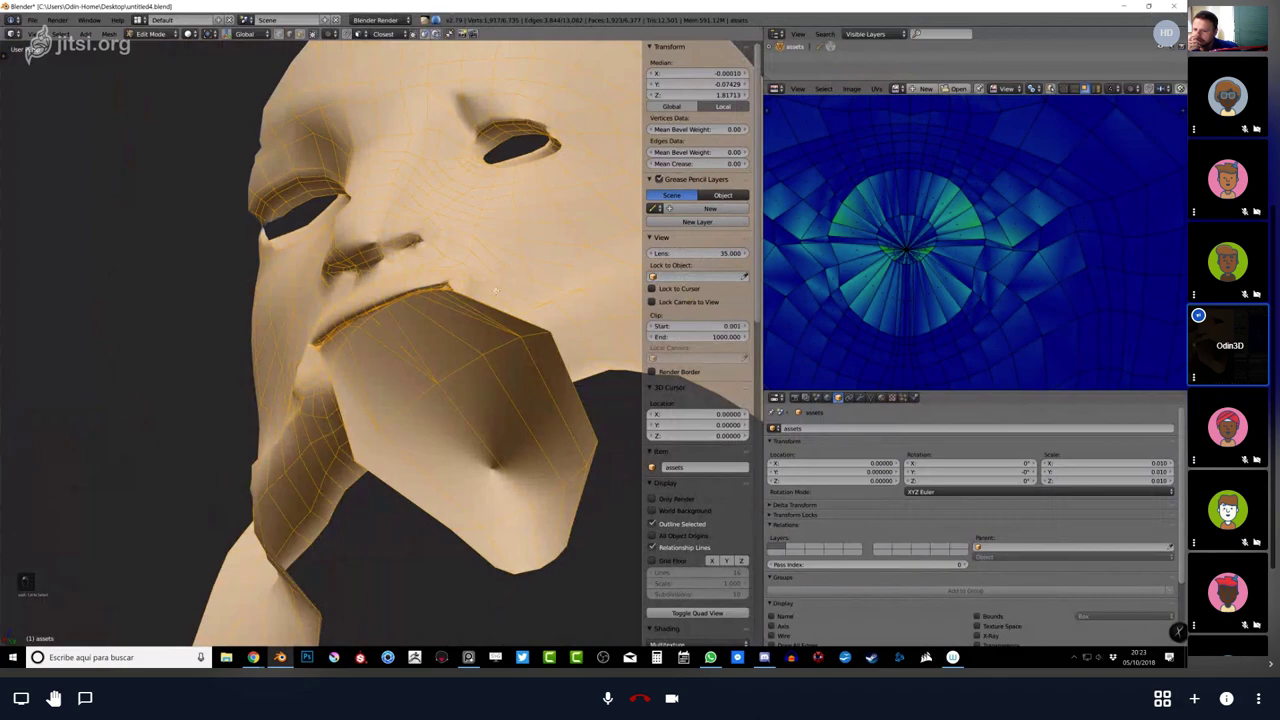
pyautogui.press('2')
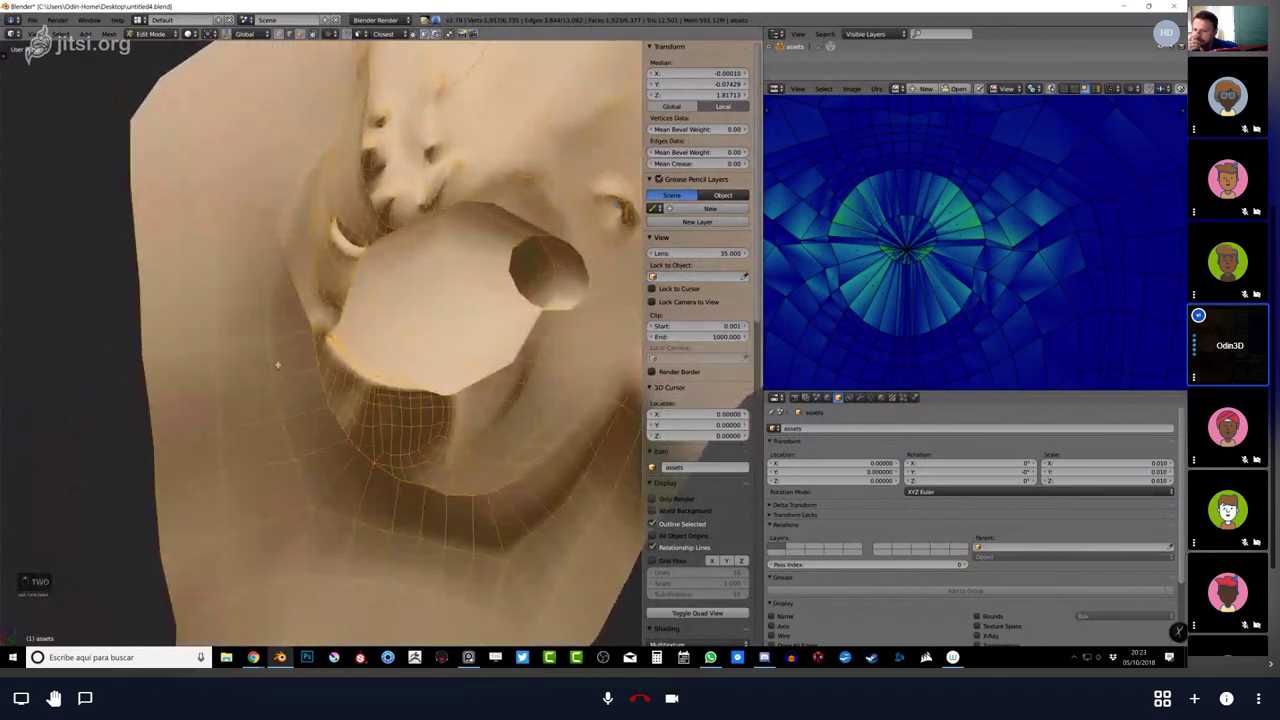
pyautogui.press('2')
pyautogui.click(132, 440)
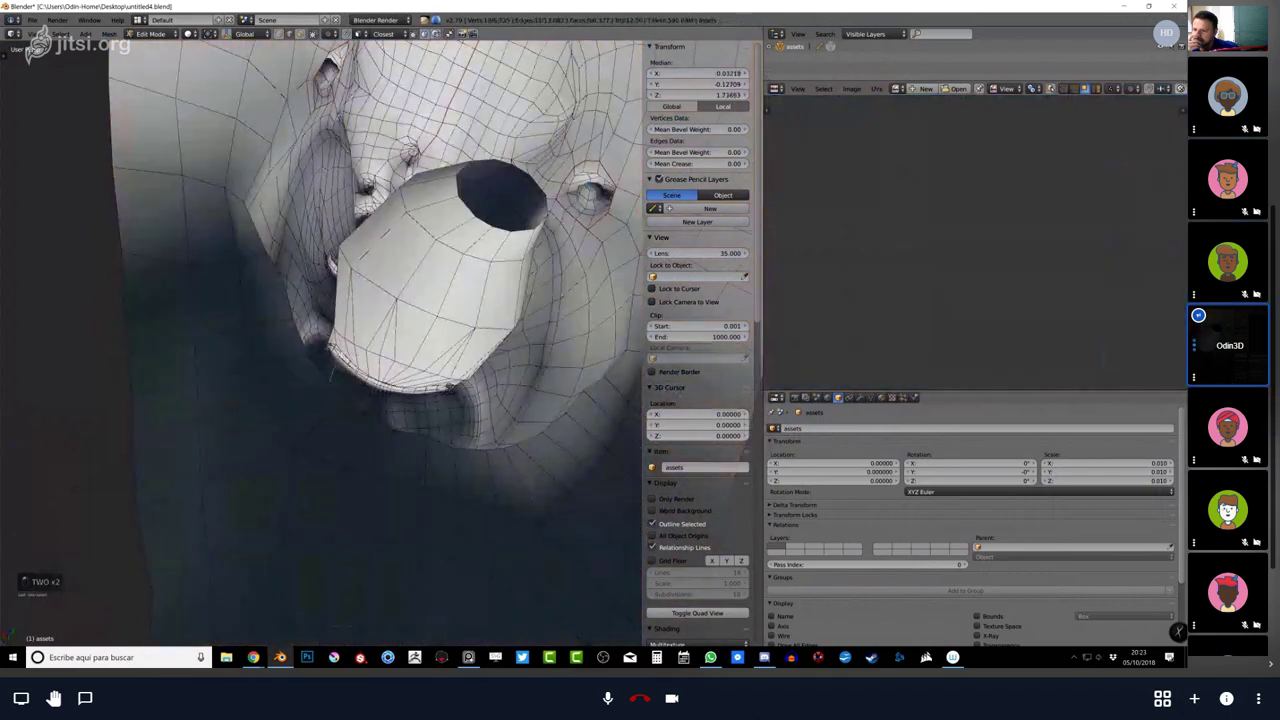
pyautogui.moveTo(348, 355); pyautogui.dragTo(471, 391, button='middle')
pyautogui.scroll(3, 471, 391)
pyautogui.press('z')
pyautogui.press('z')
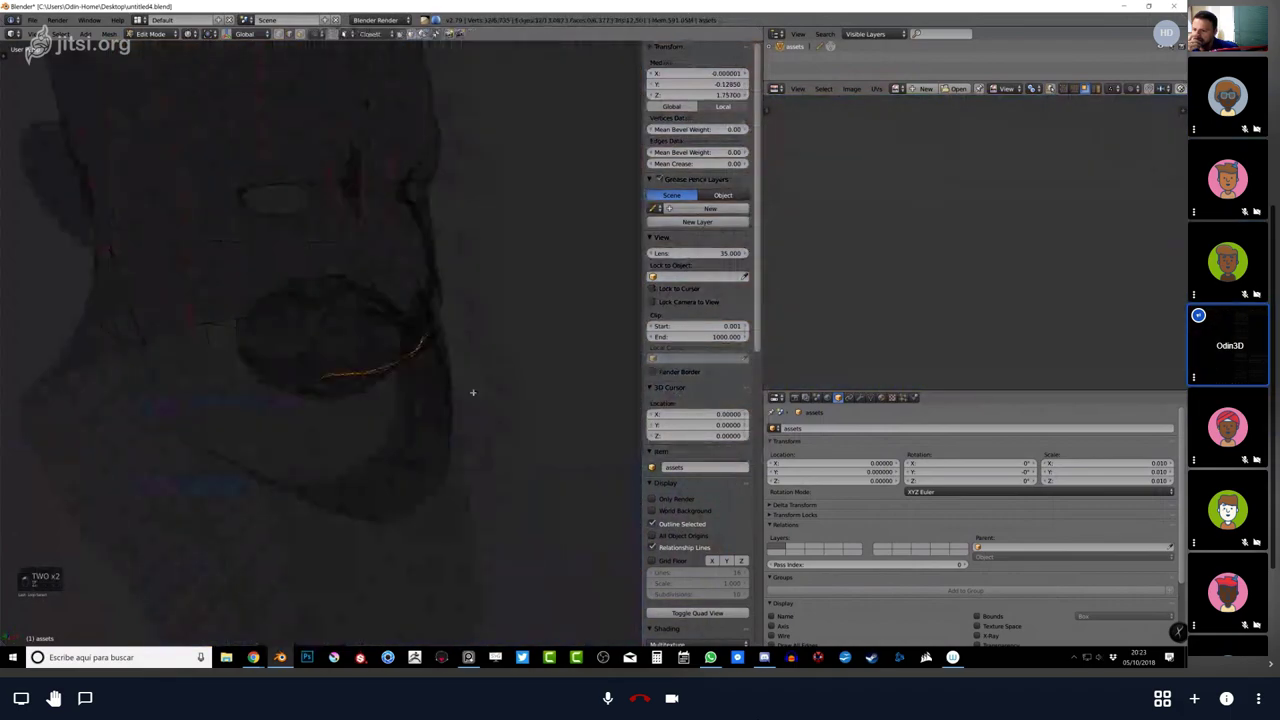
pyautogui.press('z')
pyautogui.scroll(3, 417, 385)
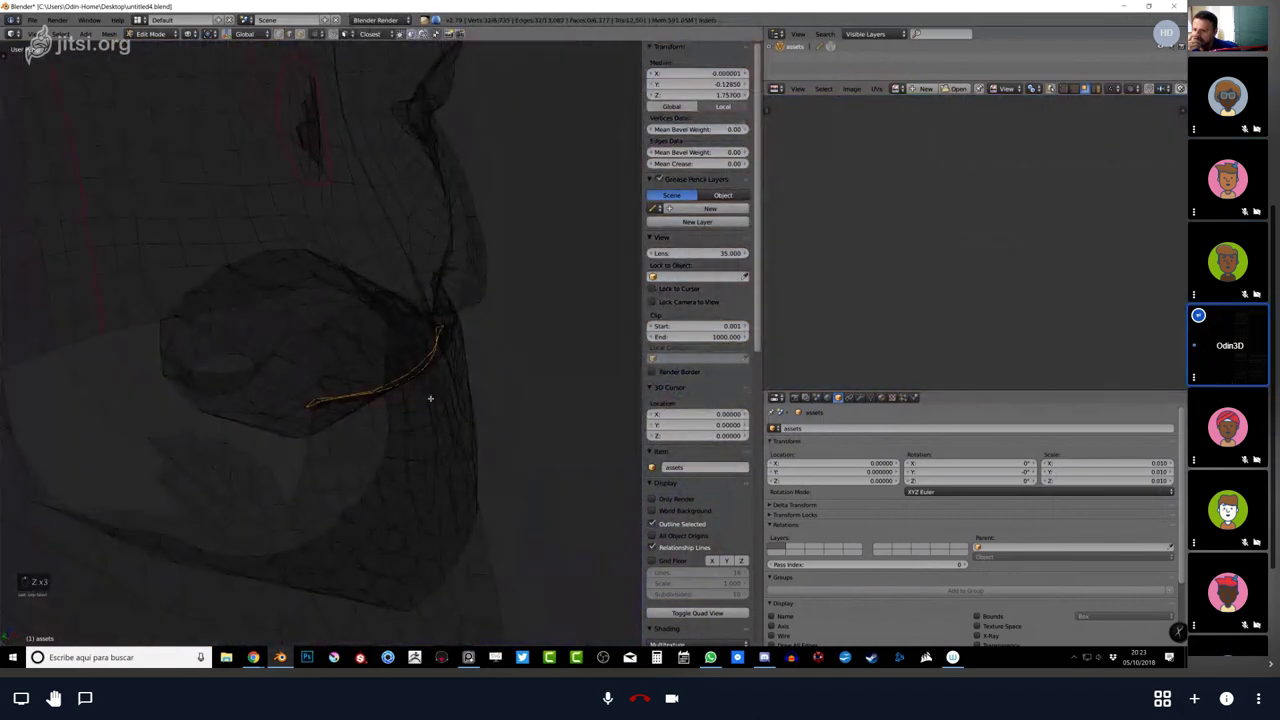
# Mark the inner mouth edges as a seam, re-unwrap the whole head and maximize the UV editor.
pyautogui.hotkey('ctrl', 'e')
pyautogui.click(368, 372)
pyautogui.press('a')
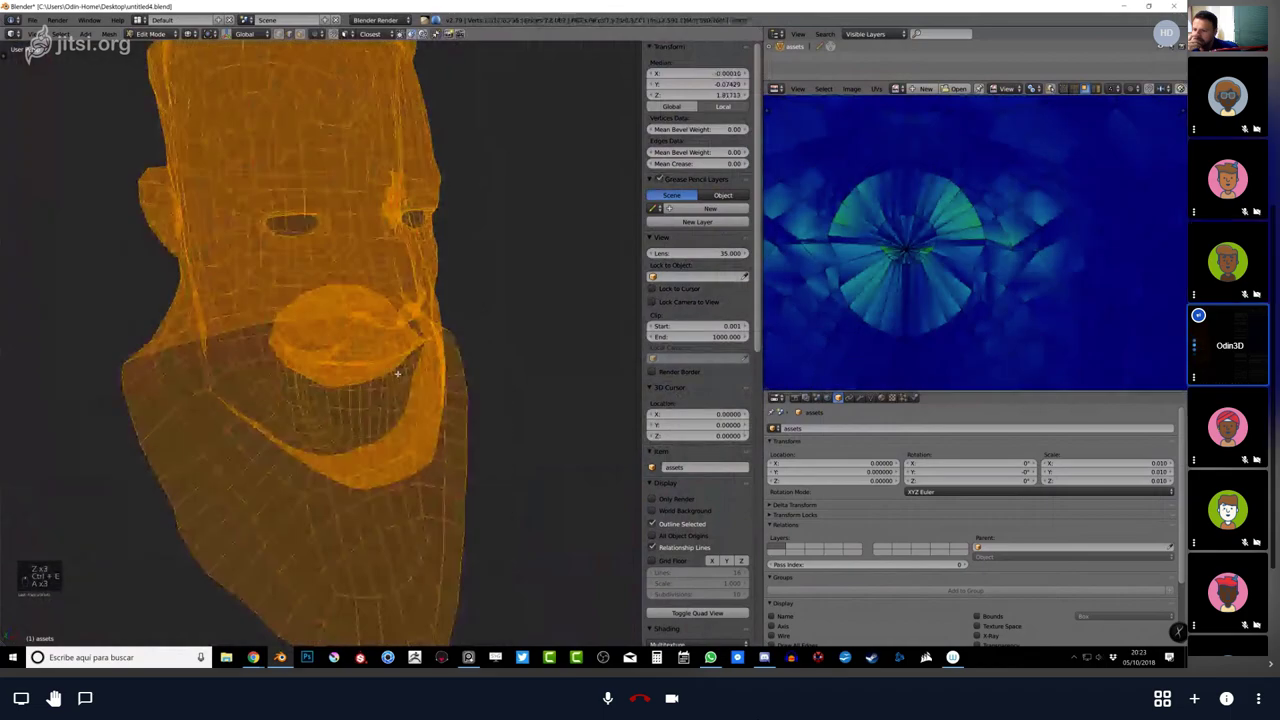
pyautogui.press('u')
pyautogui.click(397, 374)
pyautogui.hotkey('shift', 'space')
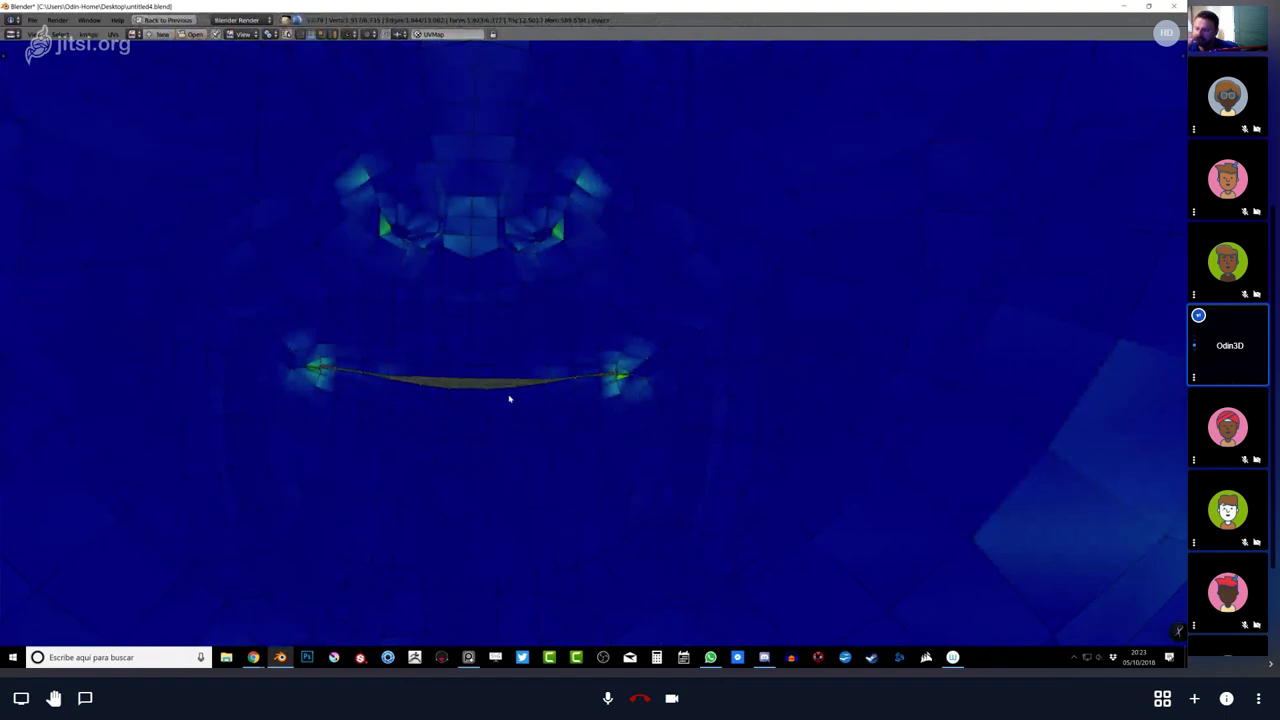
# In the maximized UV editor, mark the selected inner-mouth edges as a seam.
pyautogui.scroll(3, 530, 380)
pyautogui.scroll(-10, 586, 346)
pyautogui.scroll(5, 607, 342)
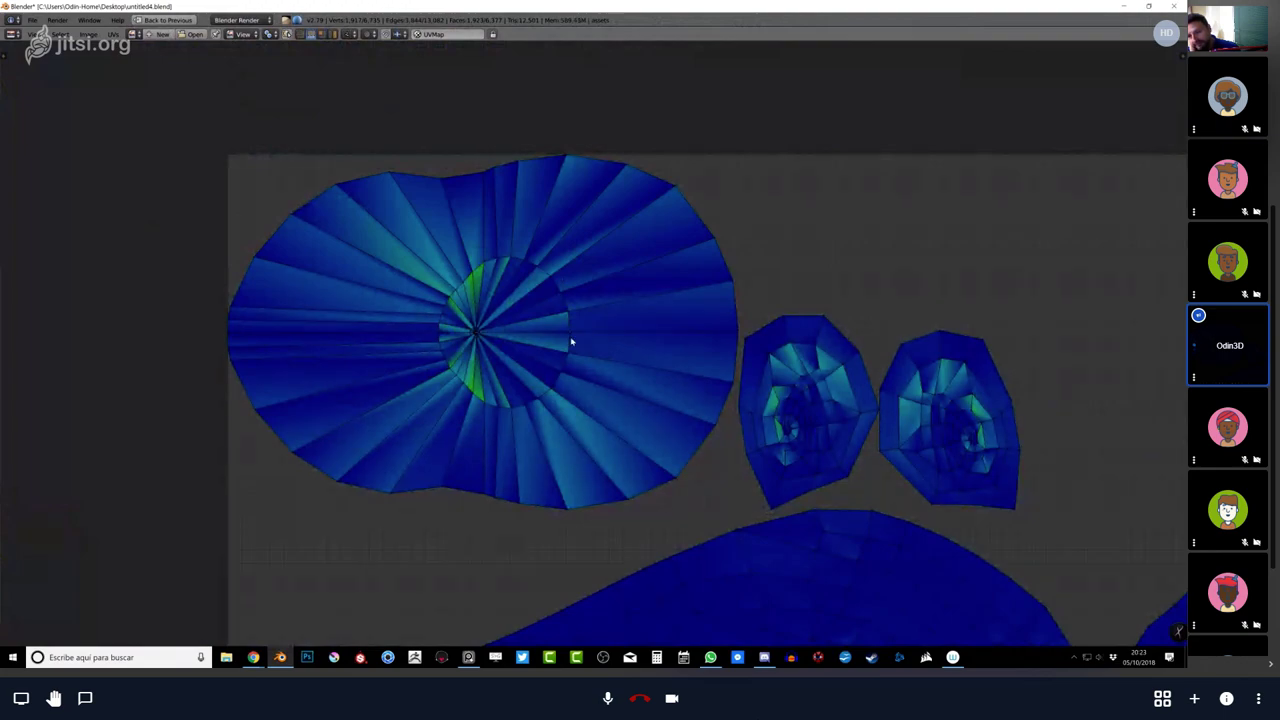
pyautogui.hotkey('ctrl', 'e')
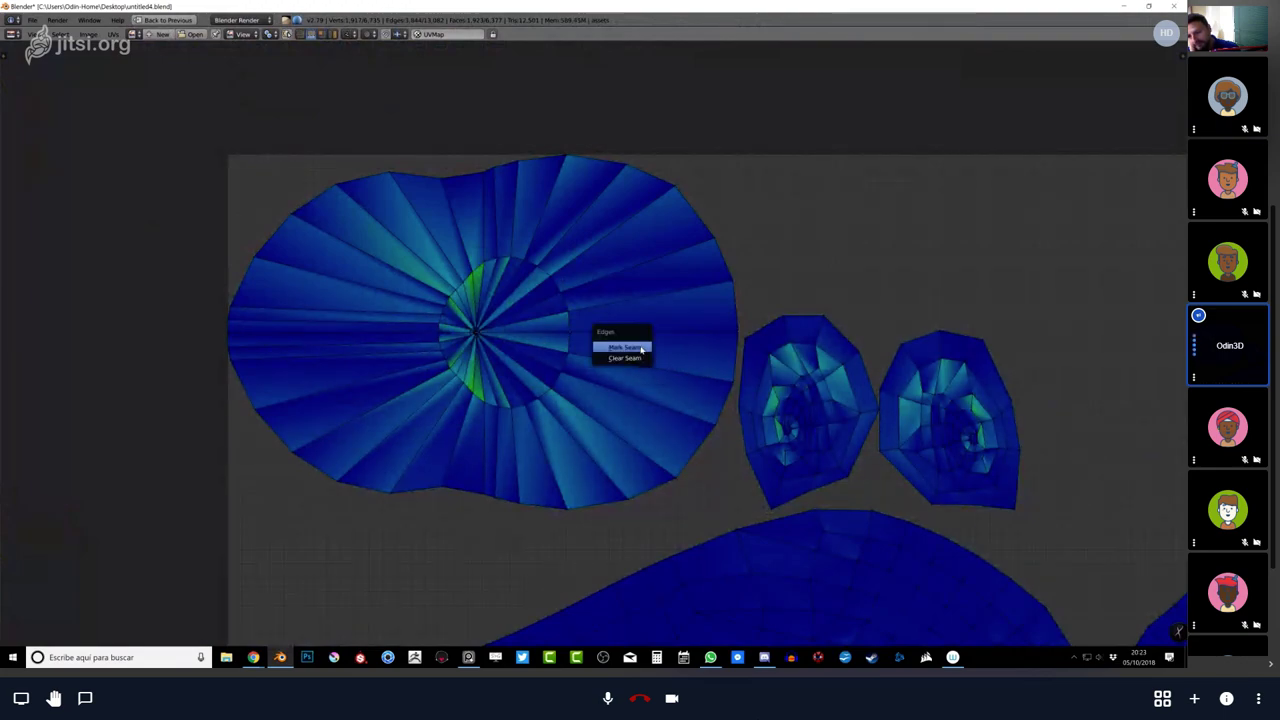
pyautogui.click(646, 349)
# Re-unwrap so the inner mouth becomes its own island, then restore the split layout.
pyautogui.hotkey('shift', 'space')
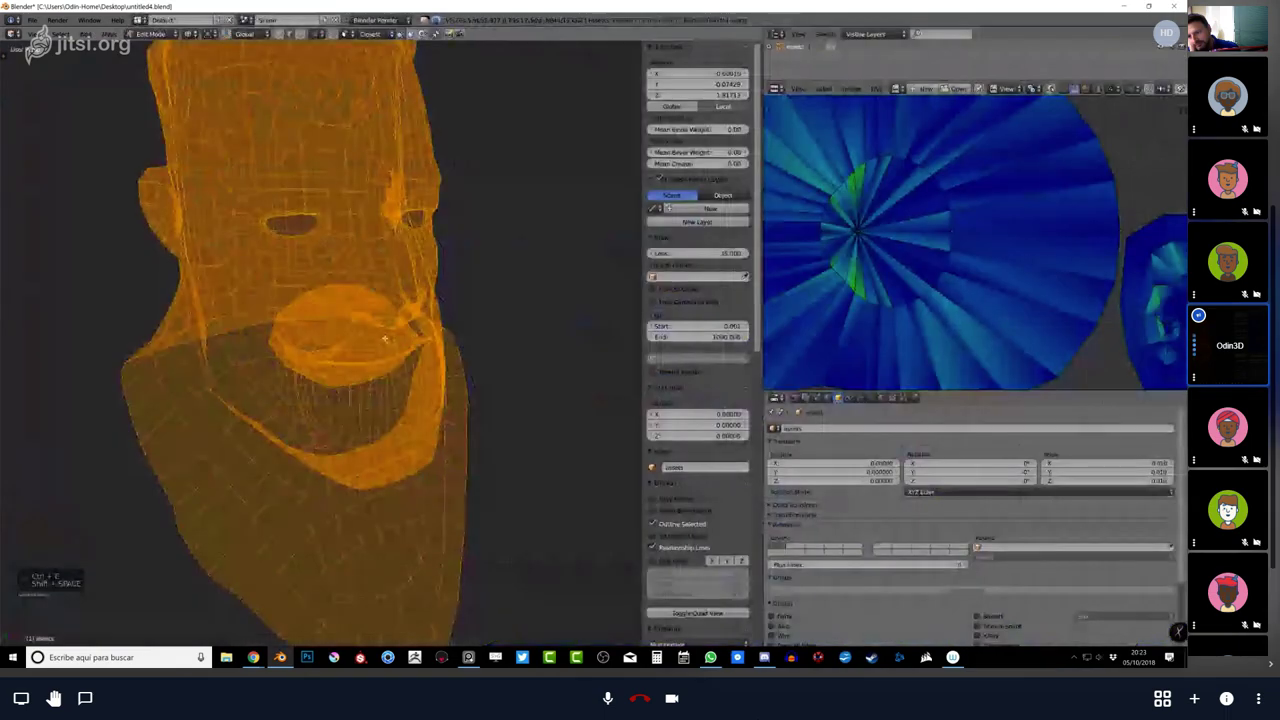
pyautogui.hotkey('shift', 'space')
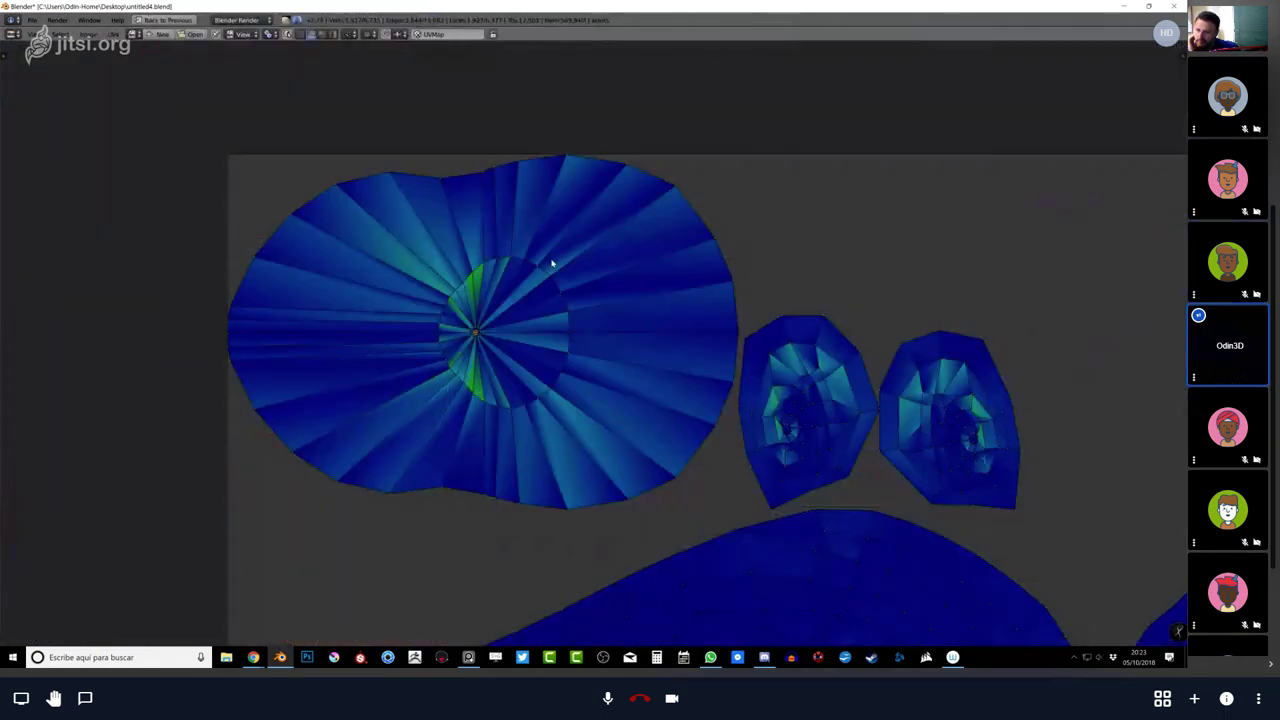
pyautogui.press('e')
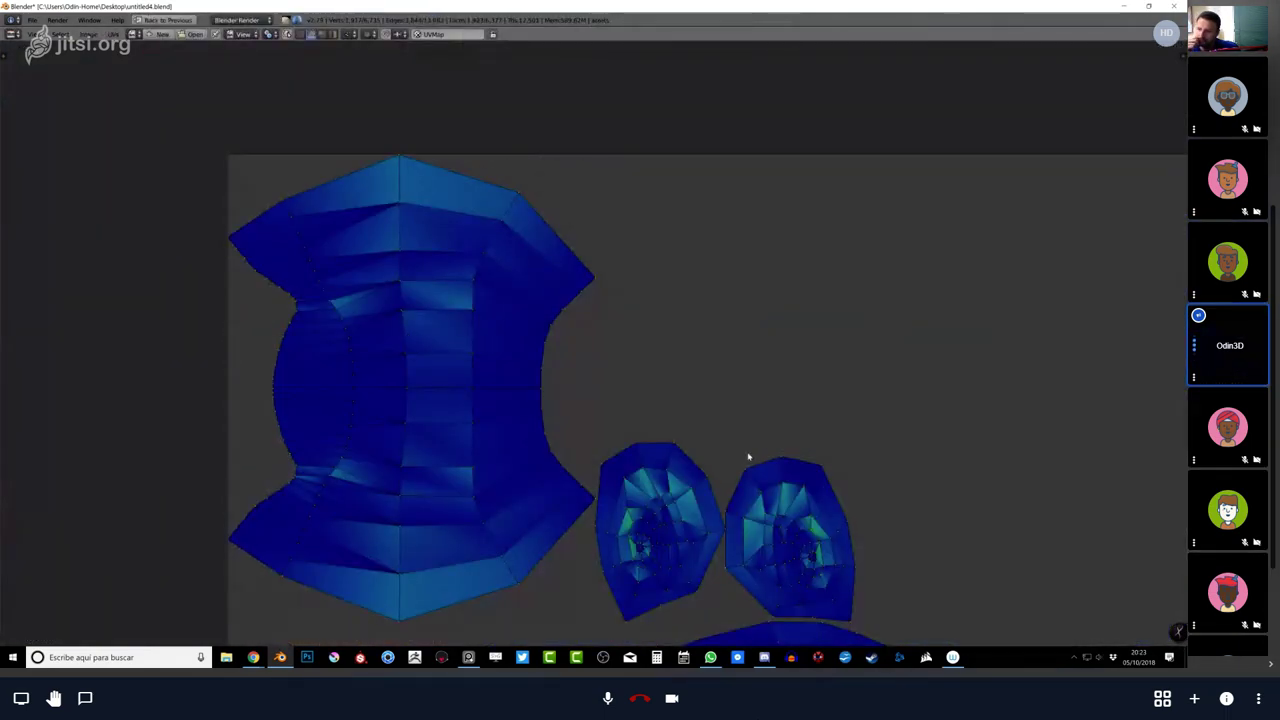
pyautogui.scroll(-6, 748, 457)
pyautogui.scroll(2, 676, 300)
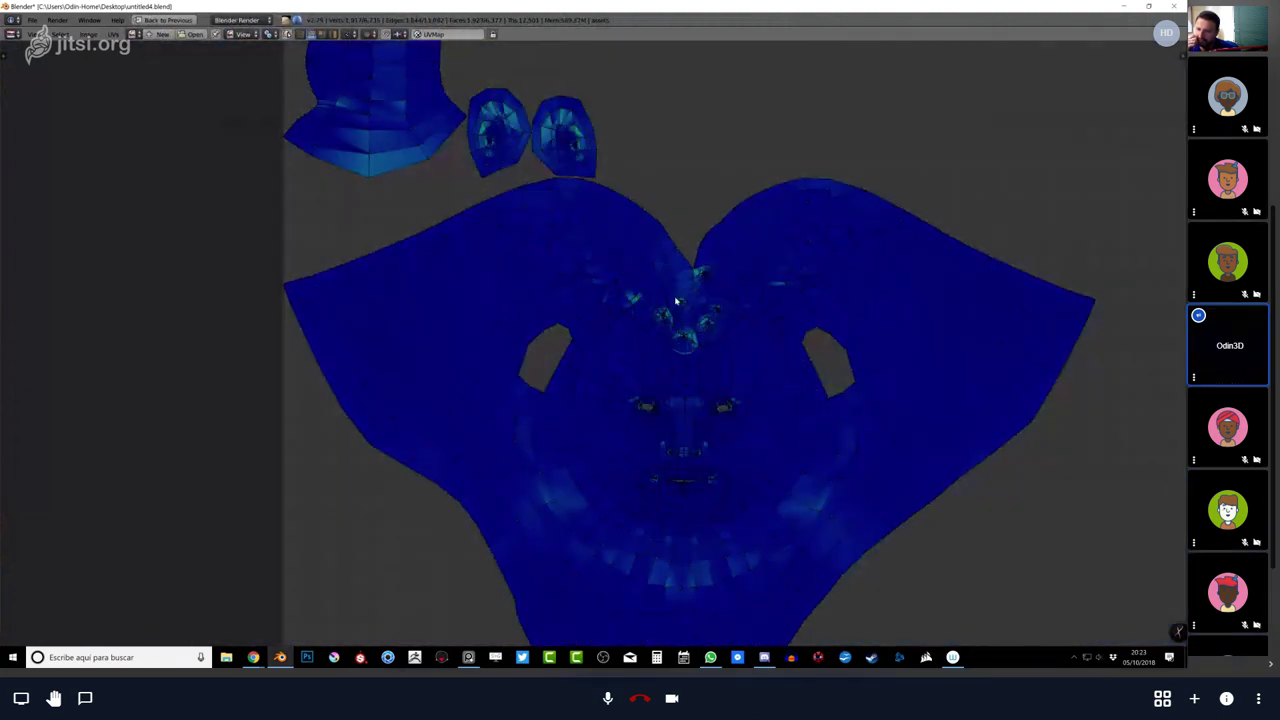
pyautogui.moveTo(714, 193); pyautogui.dragTo(614, 315, button='middle')
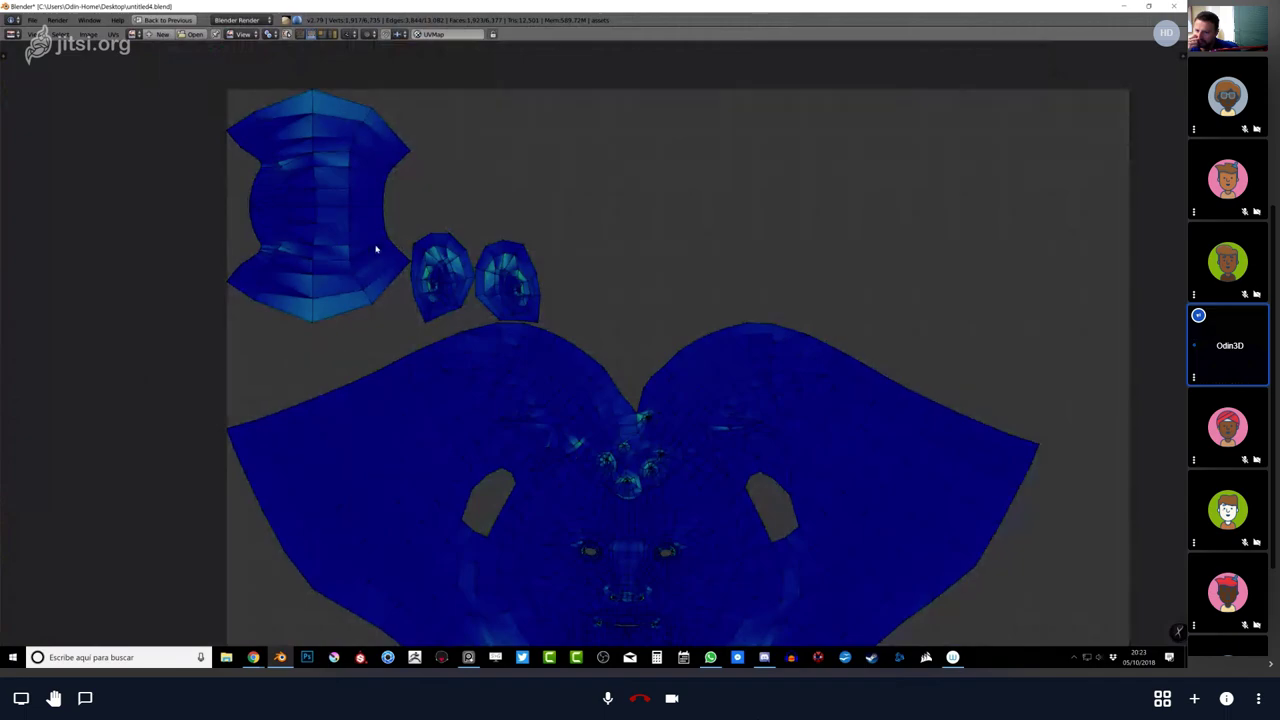
pyautogui.hotkey('shift', 'space')
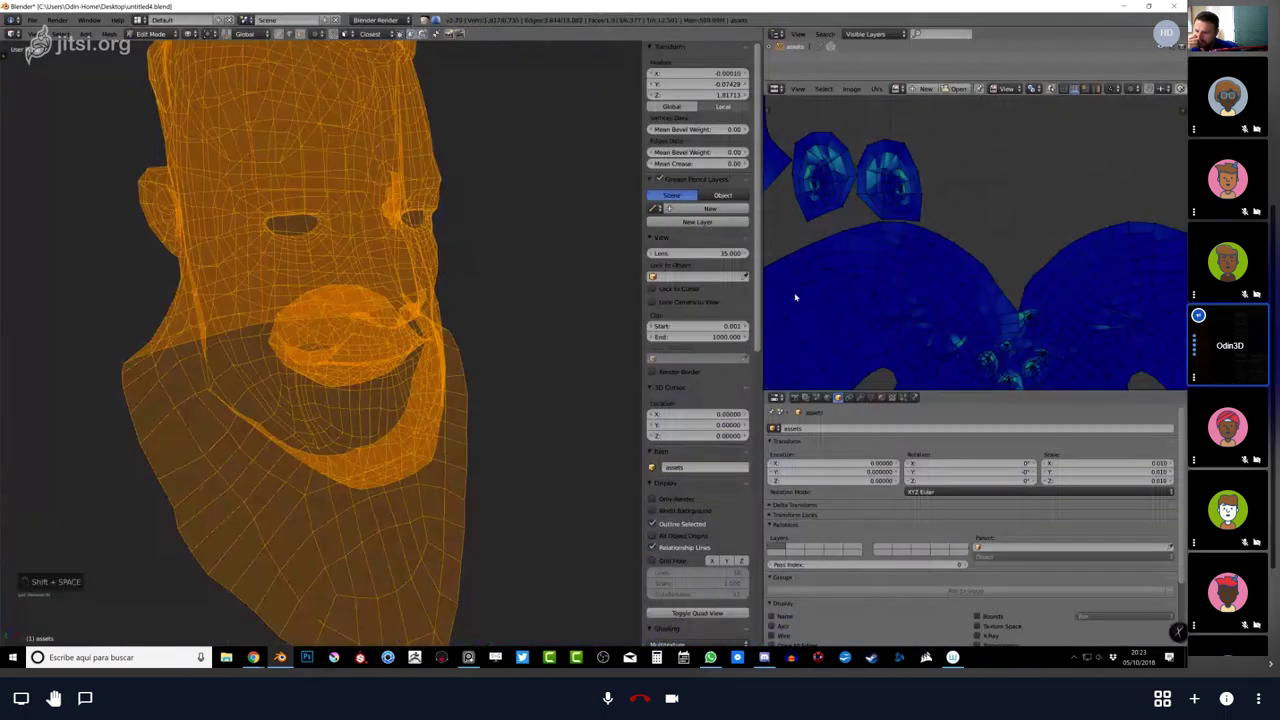
# Hide the tool shelf and side panel, and merge away the UV editor area.
pyautogui.scroll(-2, 896, 259)
pyautogui.press('t')
pyautogui.press('t')
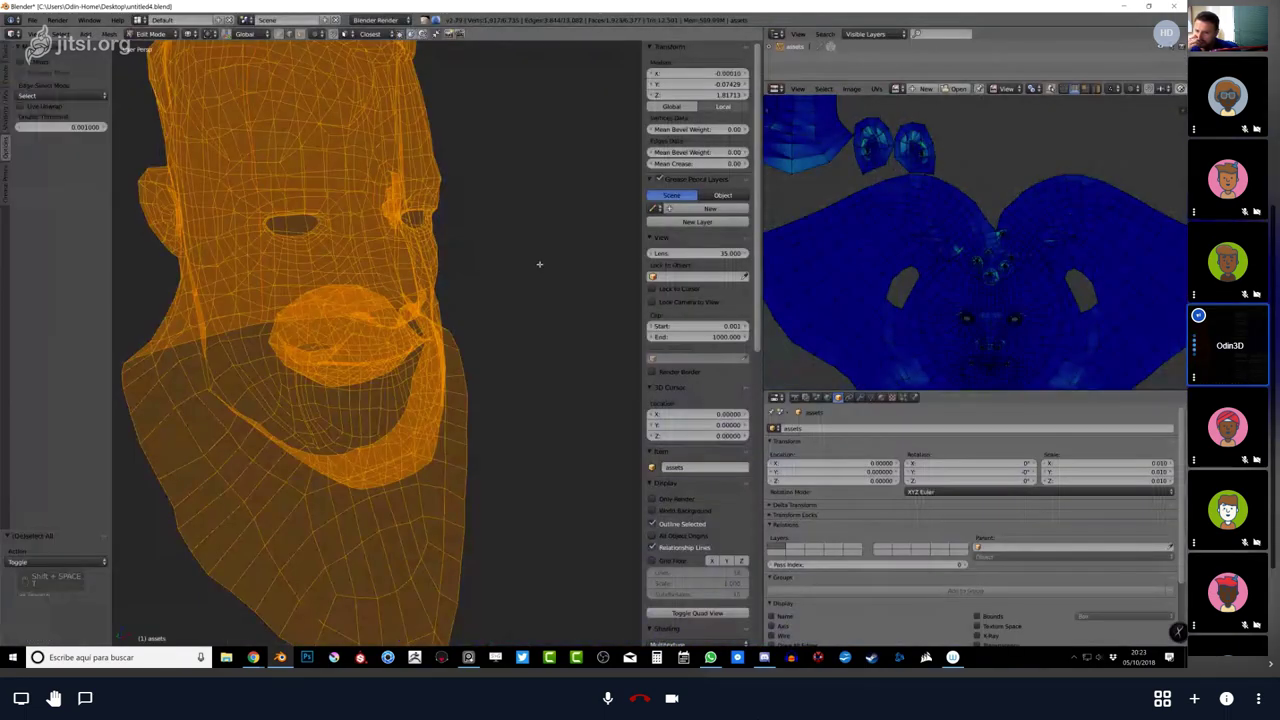
pyautogui.press('n')
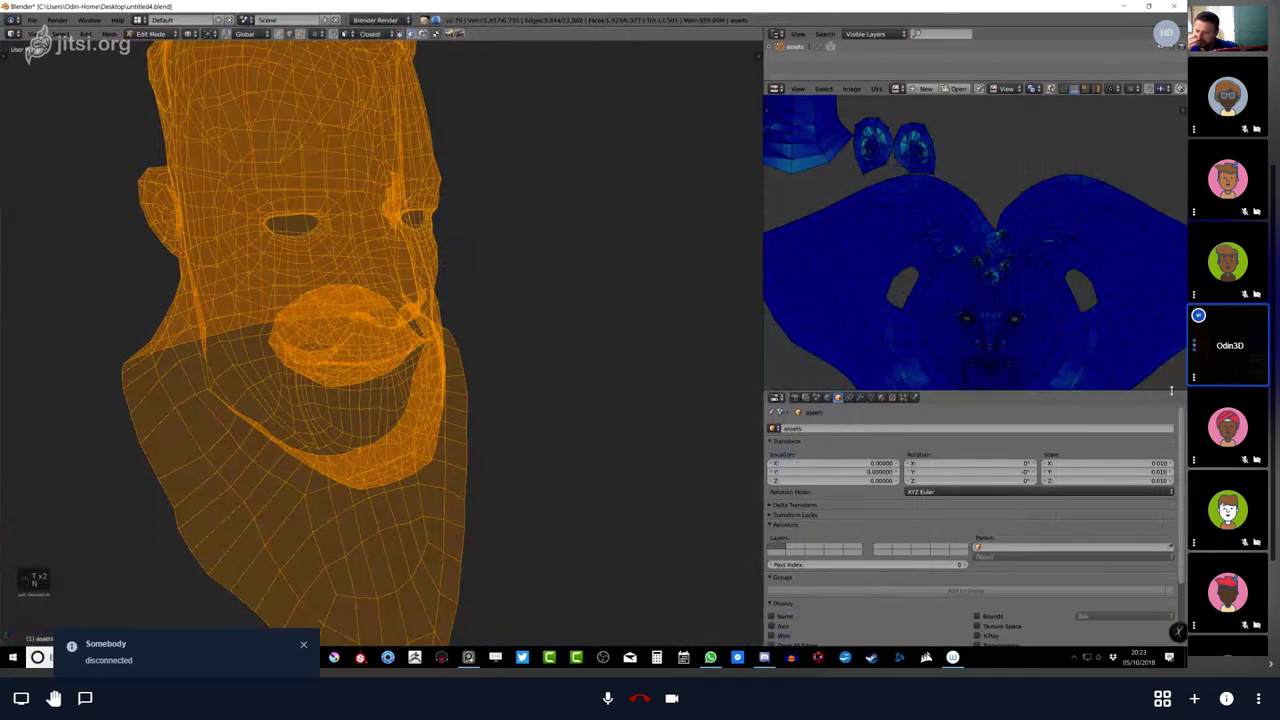
pyautogui.moveTo(1178, 394); pyautogui.dragTo(1100, 220)
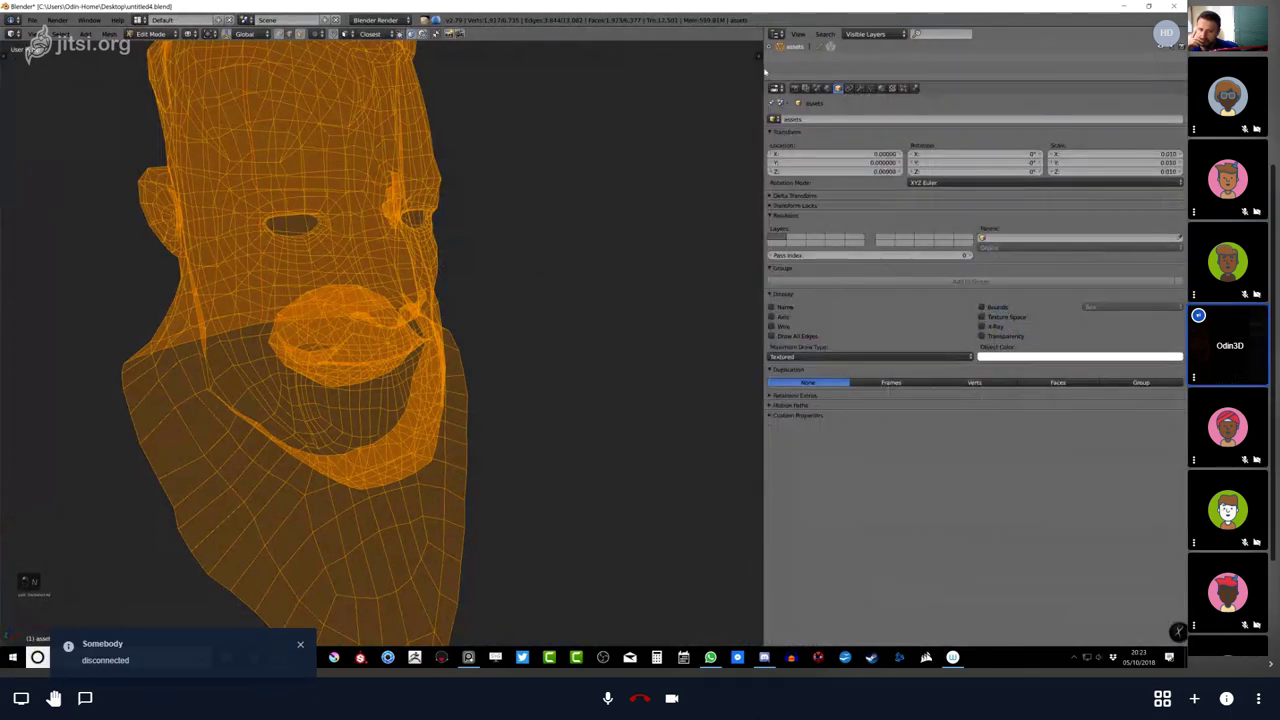
pyautogui.moveTo(765, 84); pyautogui.dragTo(767, 214)
pyautogui.press('Escape')
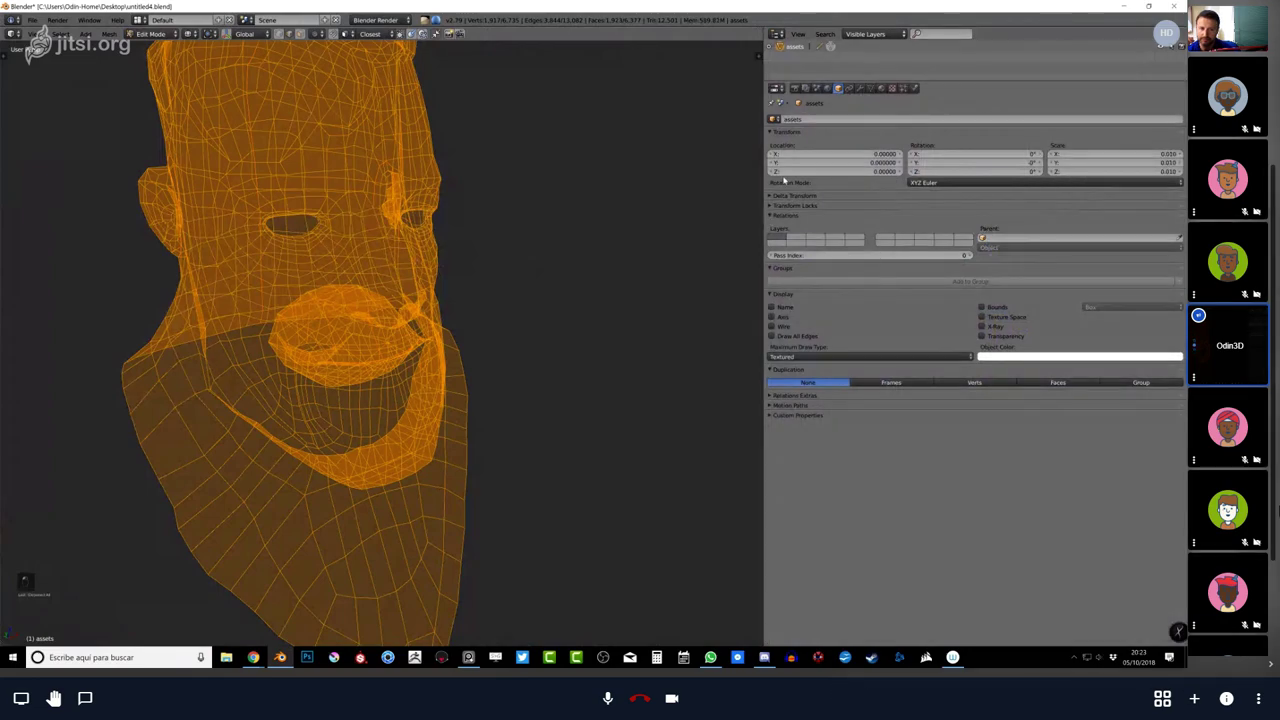
pyautogui.scroll(-3, 1250, 560)
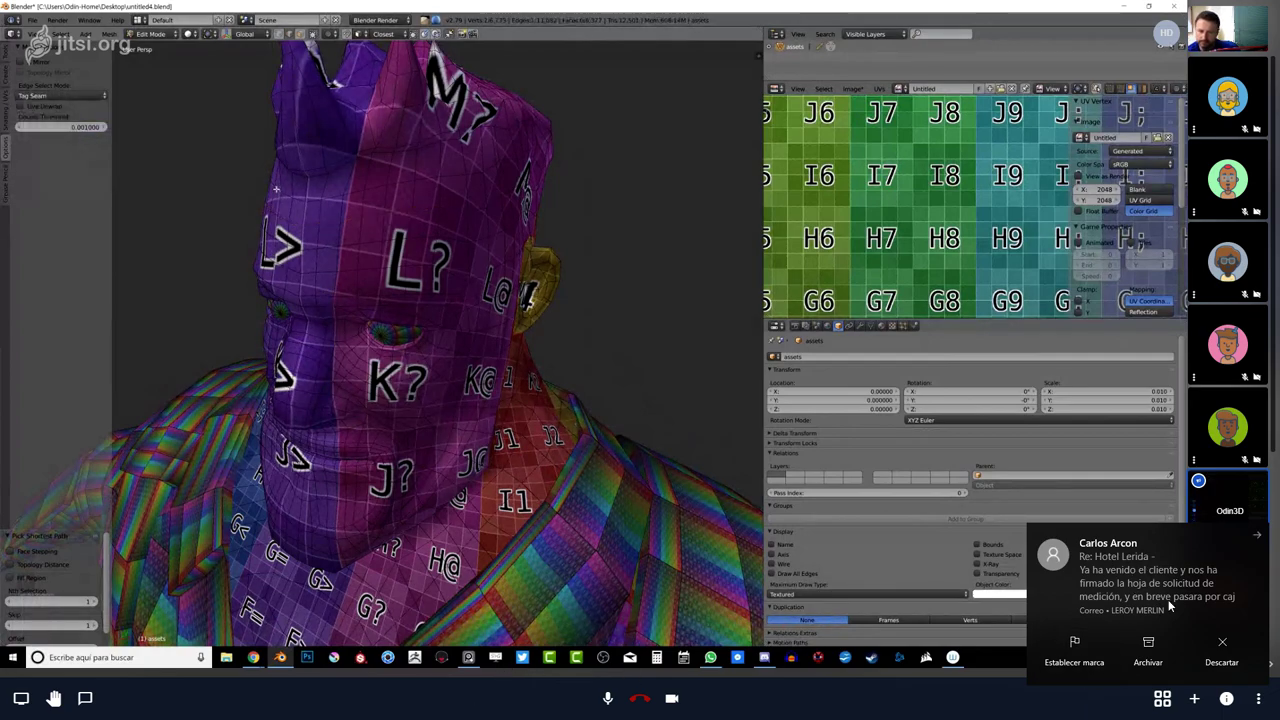
# Dismiss the mail notification, undo the last seam change and enable Live Unwrap.
pyautogui.click(1221, 652)
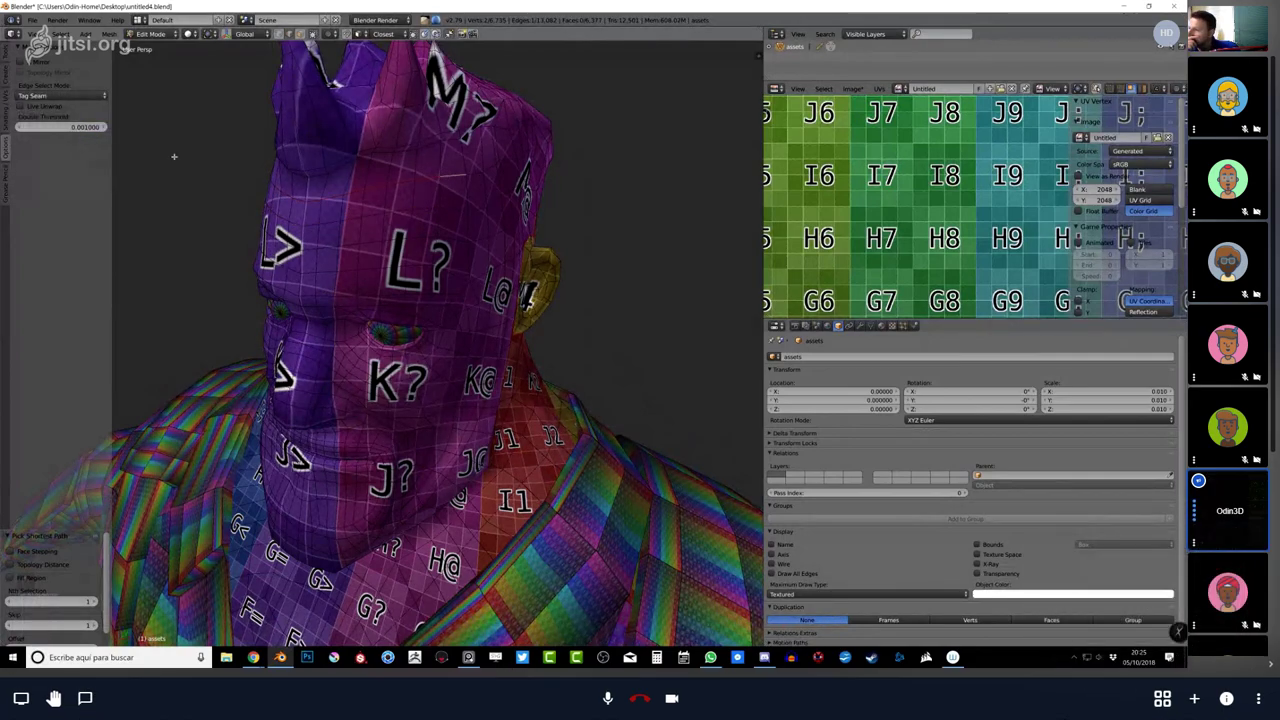
pyautogui.hotkey('ctrl', 'z')
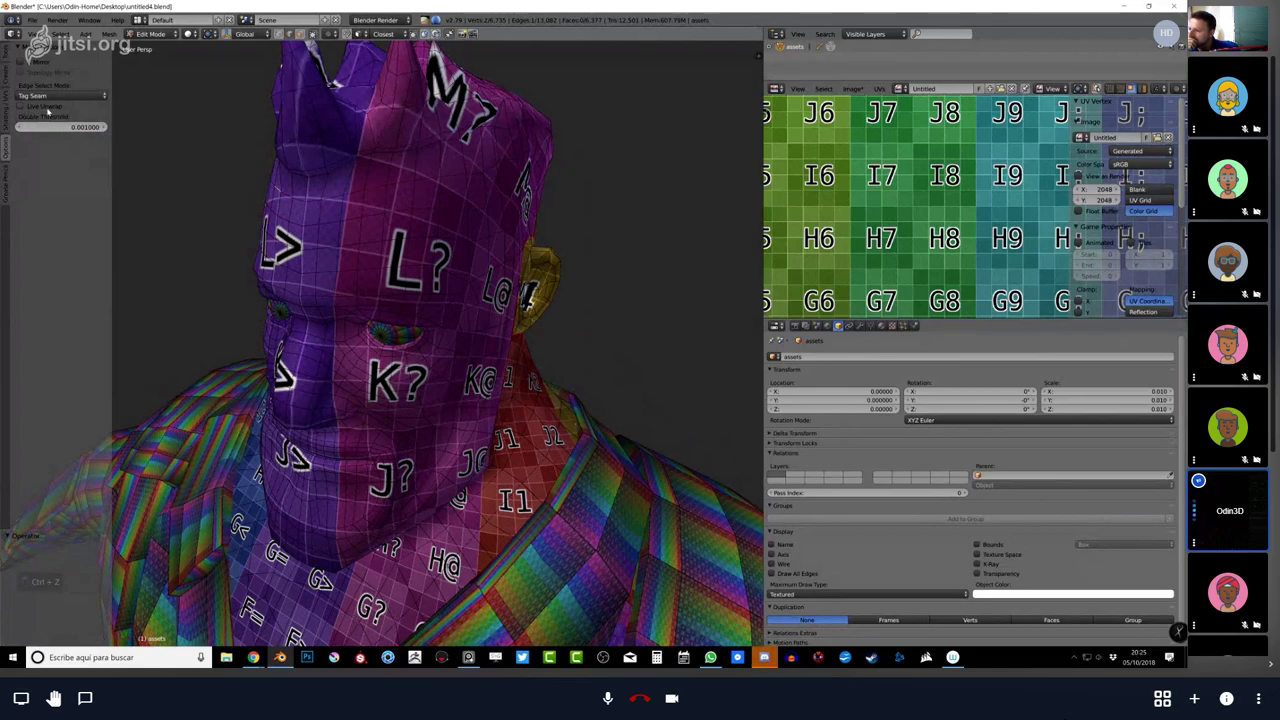
pyautogui.click(22, 106)
pyautogui.moveTo(290, 192); pyautogui.dragTo(300, 188, button='middle')
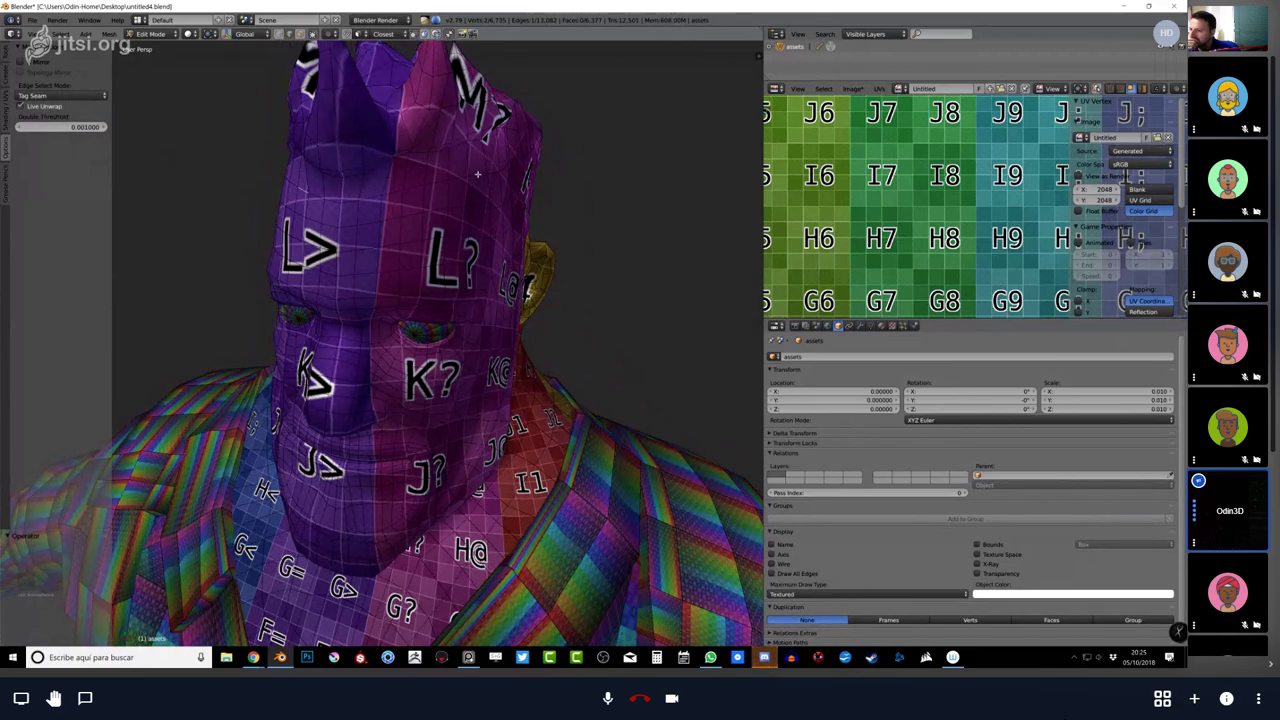
# Tag seam paths across the head, undoing the ones that unwrap badly.
pyautogui.keyDown('ctrl'); pyautogui.rightClick(477, 175); pyautogui.keyUp('ctrl')
pyautogui.hotkey('ctrl', 'z')
pyautogui.moveTo(491, 250); pyautogui.dragTo(381, 453, button='middle')
pyautogui.hotkey('ctrl', 'z')
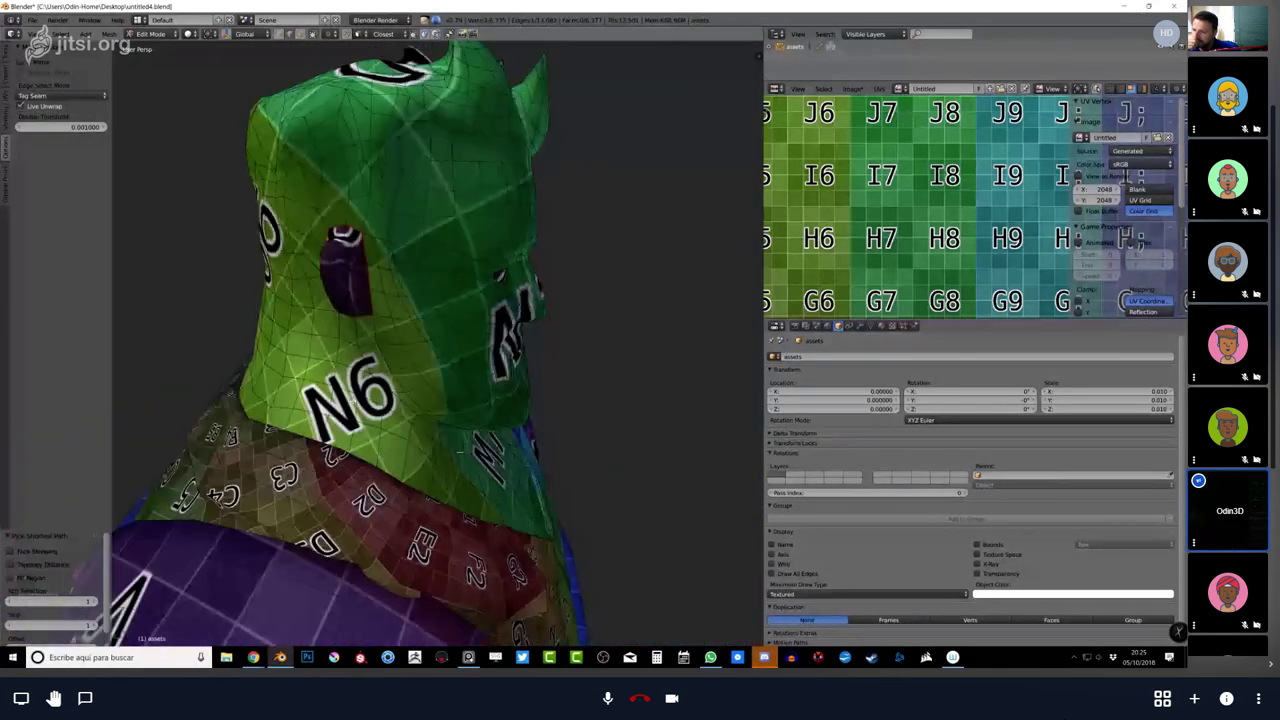
pyautogui.moveTo(255, 393); pyautogui.dragTo(337, 402, button='middle')
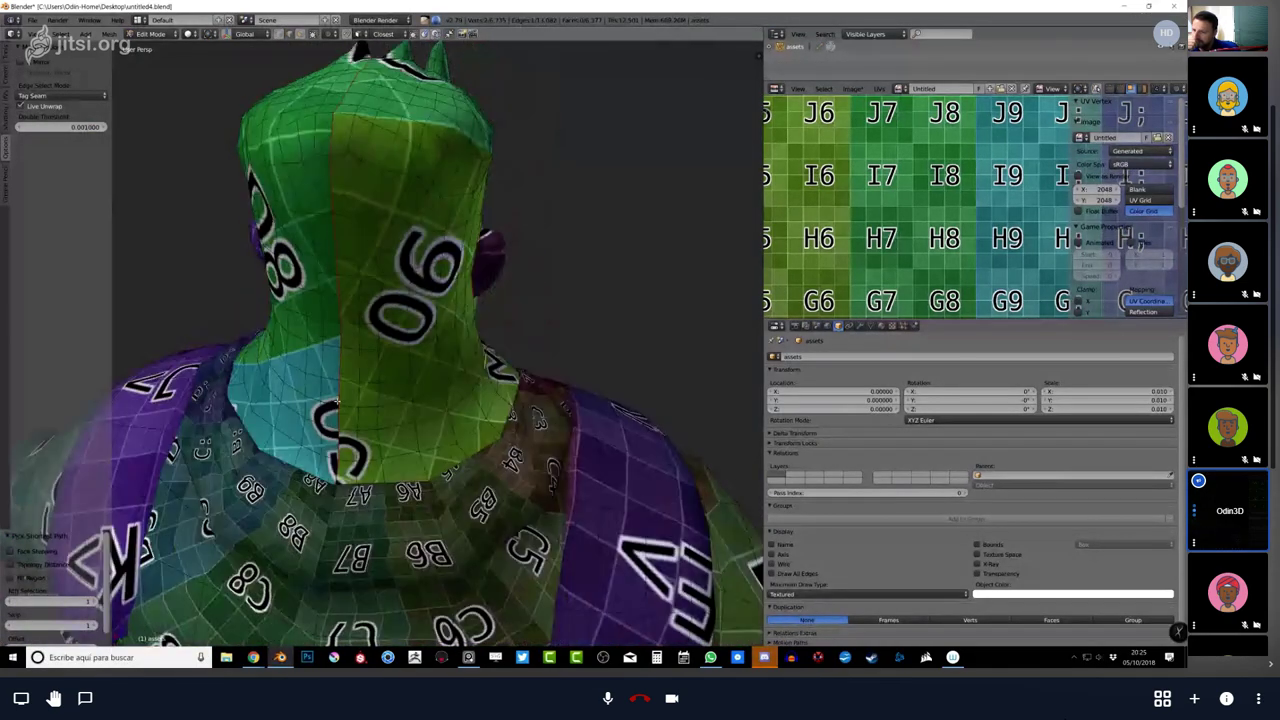
pyautogui.hotkey('ctrl', 'z')
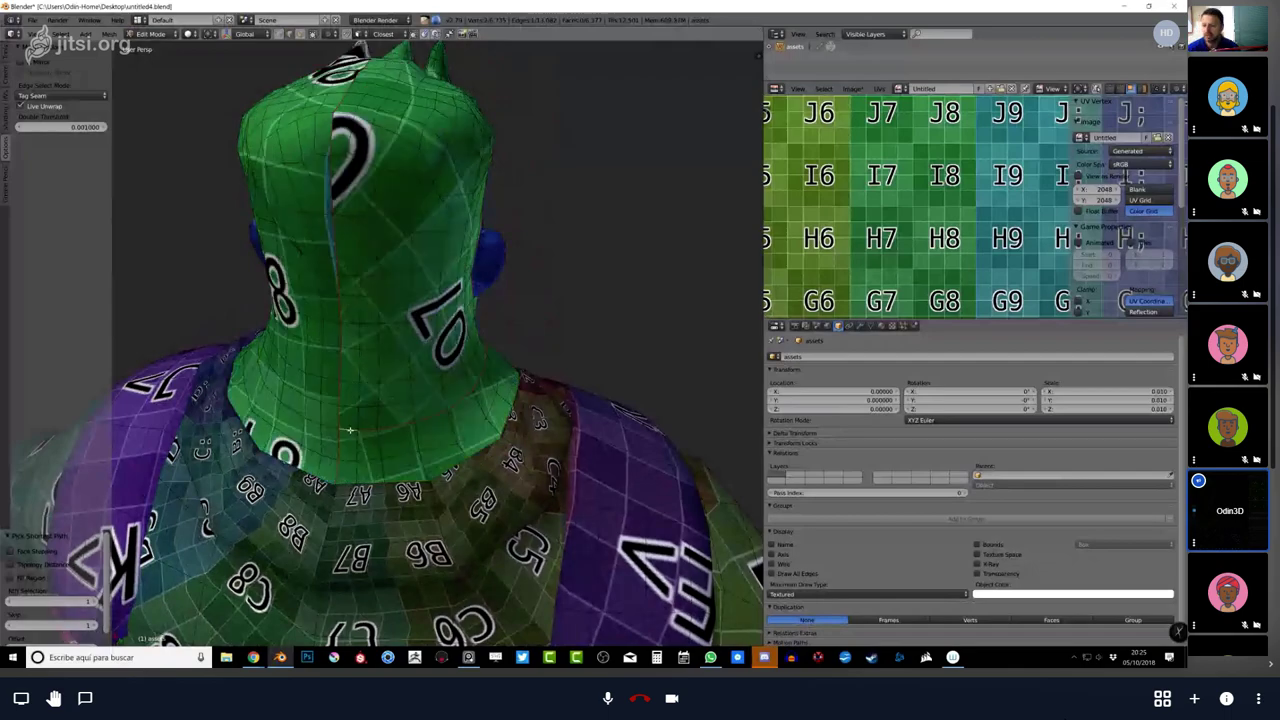
pyautogui.moveTo(350, 432); pyautogui.dragTo(352, 400, button='middle')
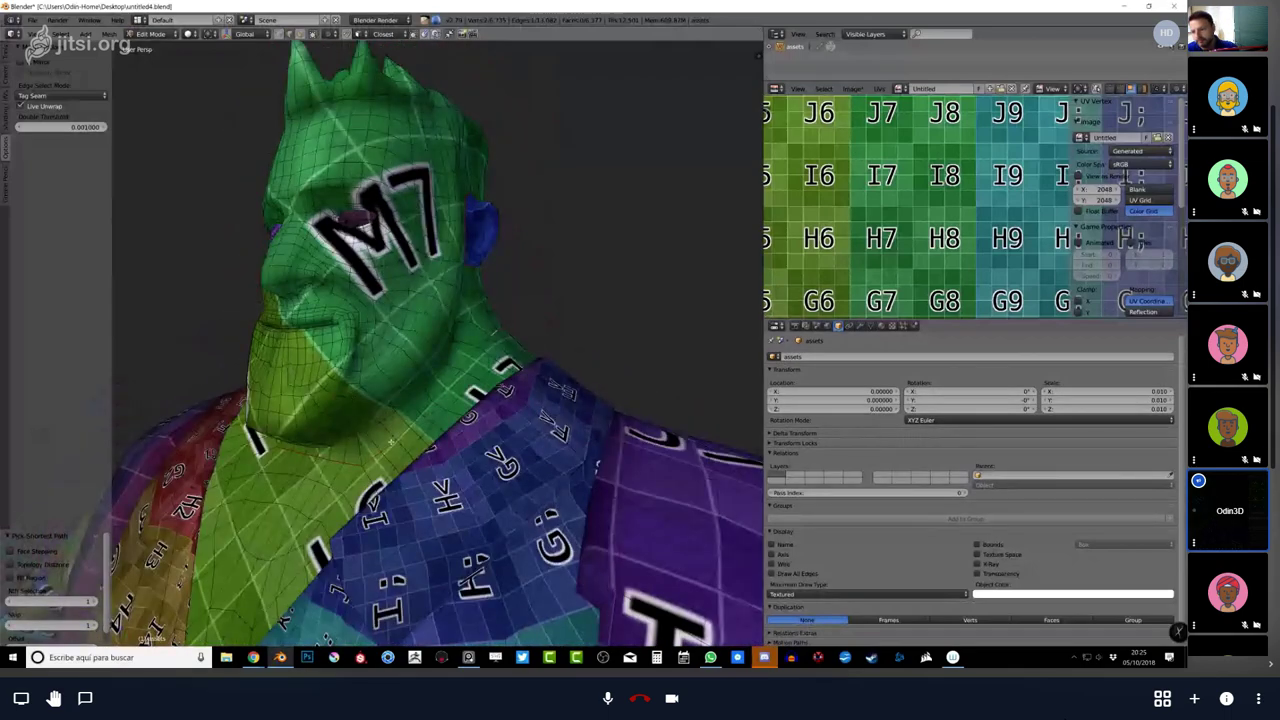
pyautogui.hotkey('ctrl', 'z')
# Clear the selection and select the head and chest islands linked by seams.
pyautogui.moveTo(400, 340); pyautogui.dragTo(440, 345, button='middle')
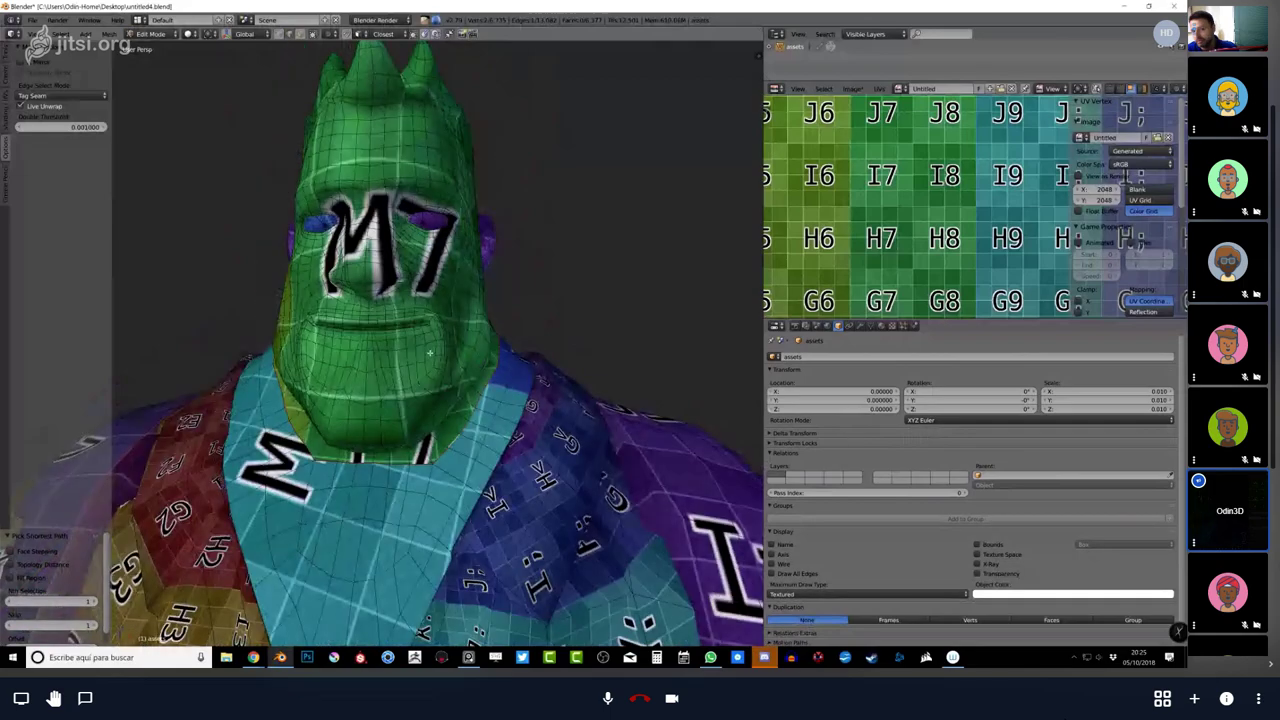
pyautogui.scroll(-2, 400, 340)
pyautogui.press('a')
pyautogui.press('a')
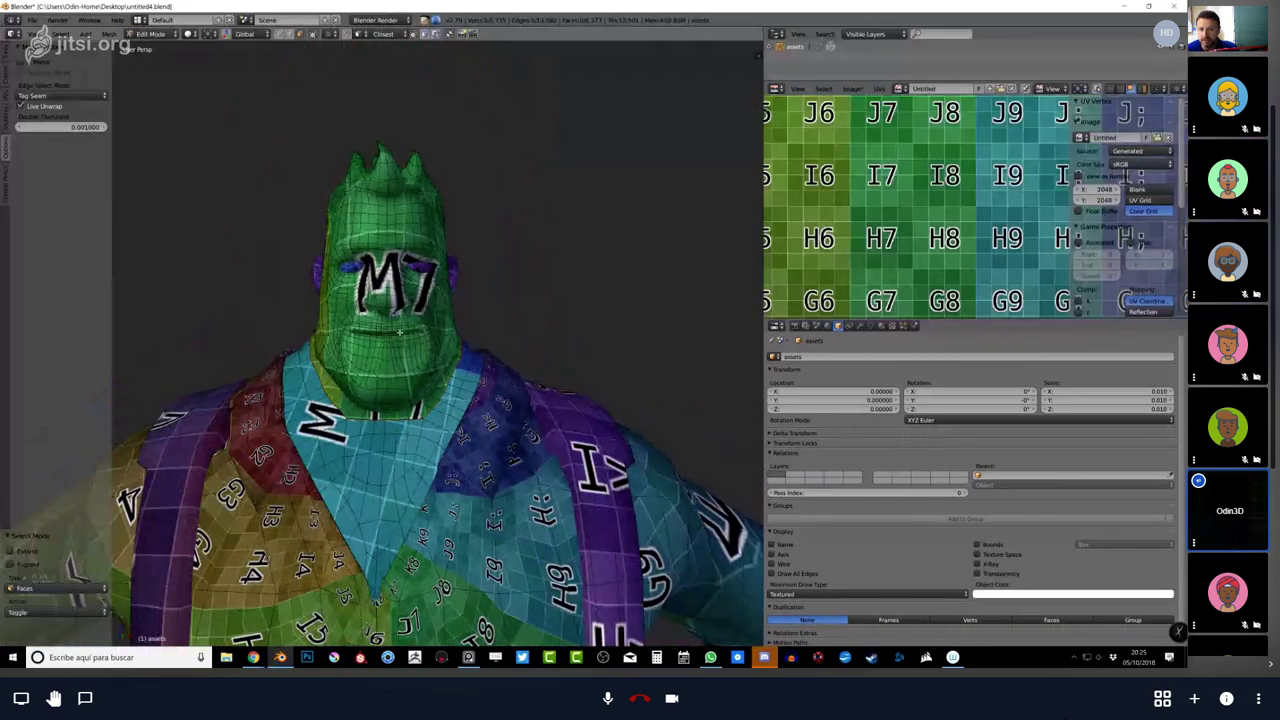
pyautogui.press('l')
pyautogui.press('l')
pyautogui.moveTo(428, 376); pyautogui.dragTo(416, 386, button='middle')
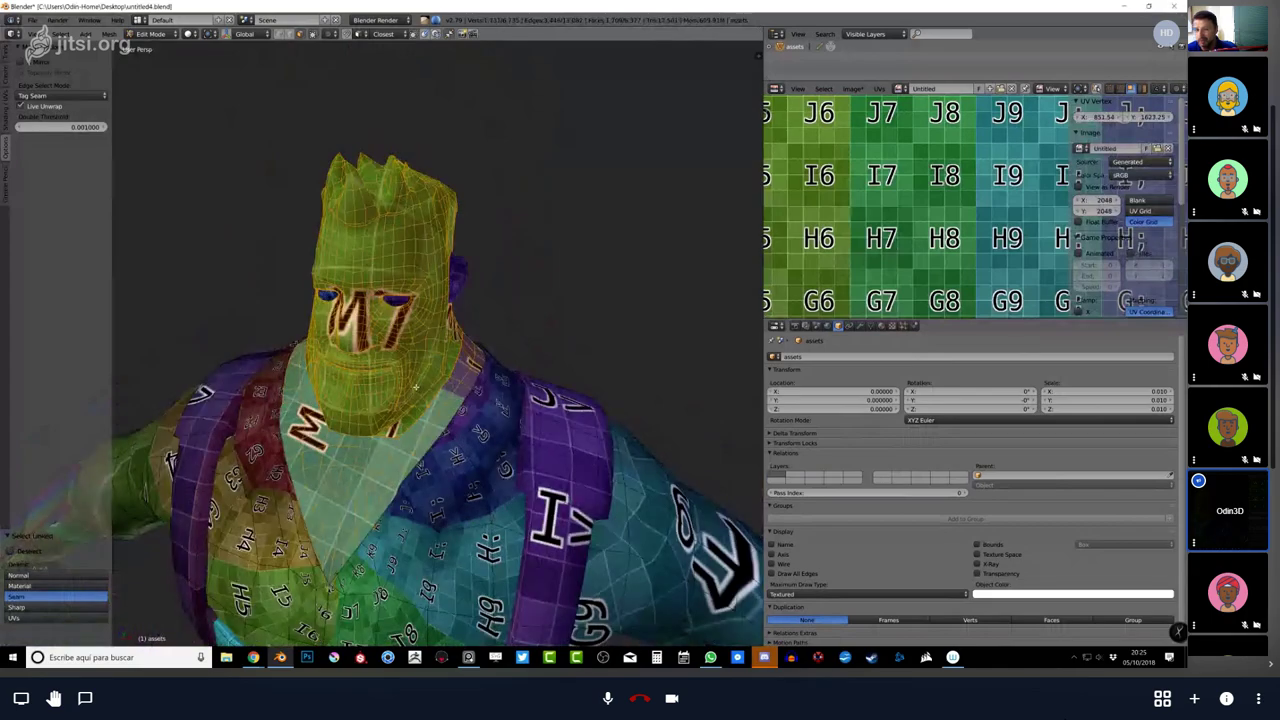
# Deselect all UVs and turn on stretch display to inspect the face island's distortion.
pyautogui.hotkey('shift', 'space')
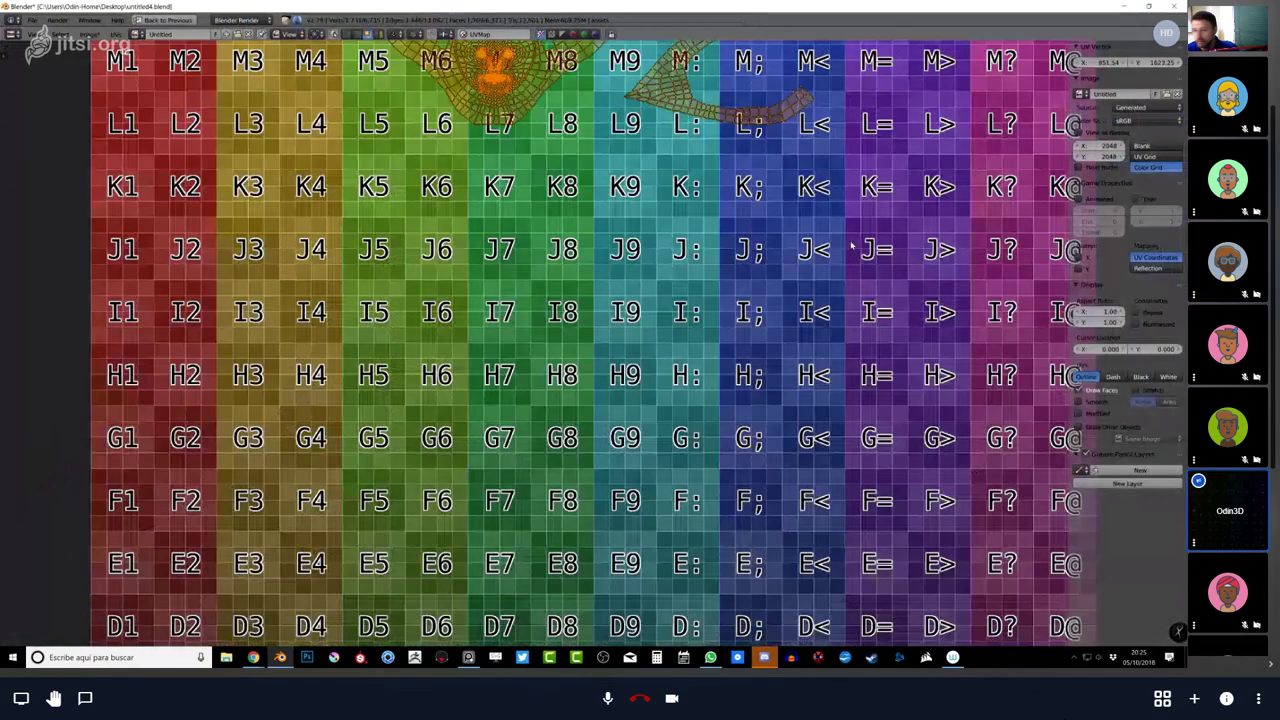
pyautogui.press('Home')
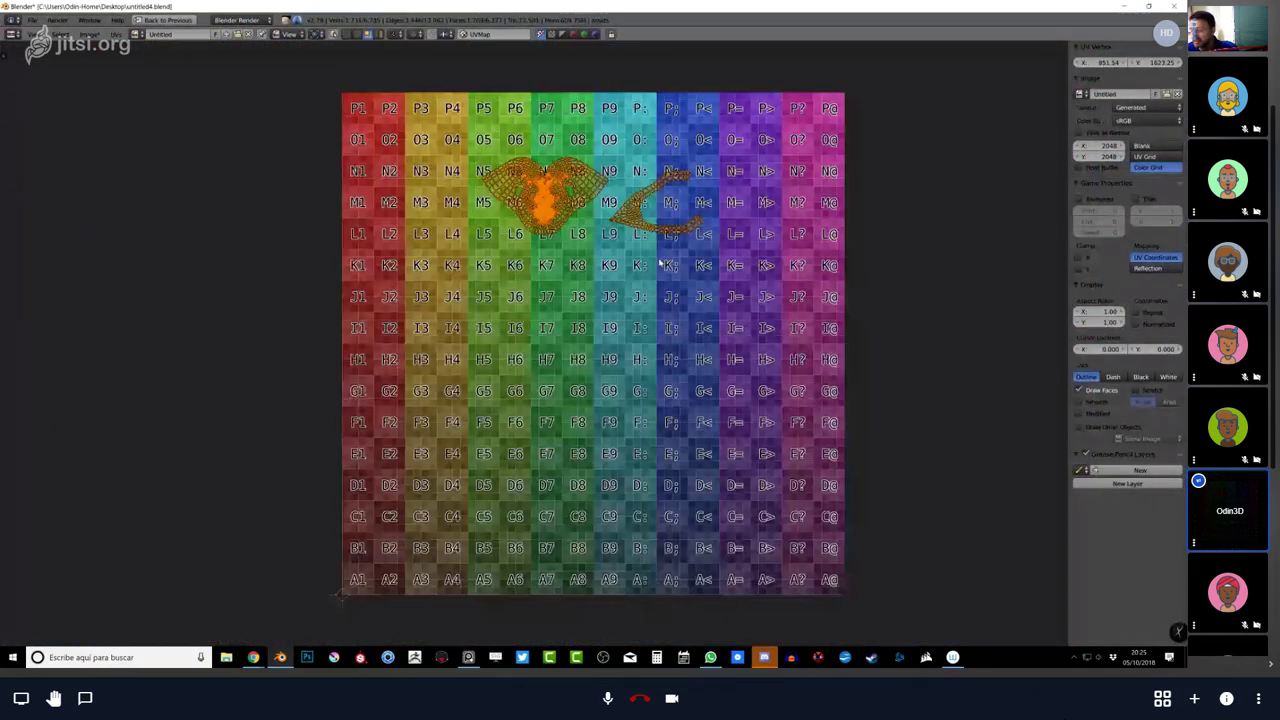
pyautogui.scroll(4, 659, 263)
pyautogui.press('a')
pyautogui.click(1136, 389)
pyautogui.scroll(2, 512, 278)
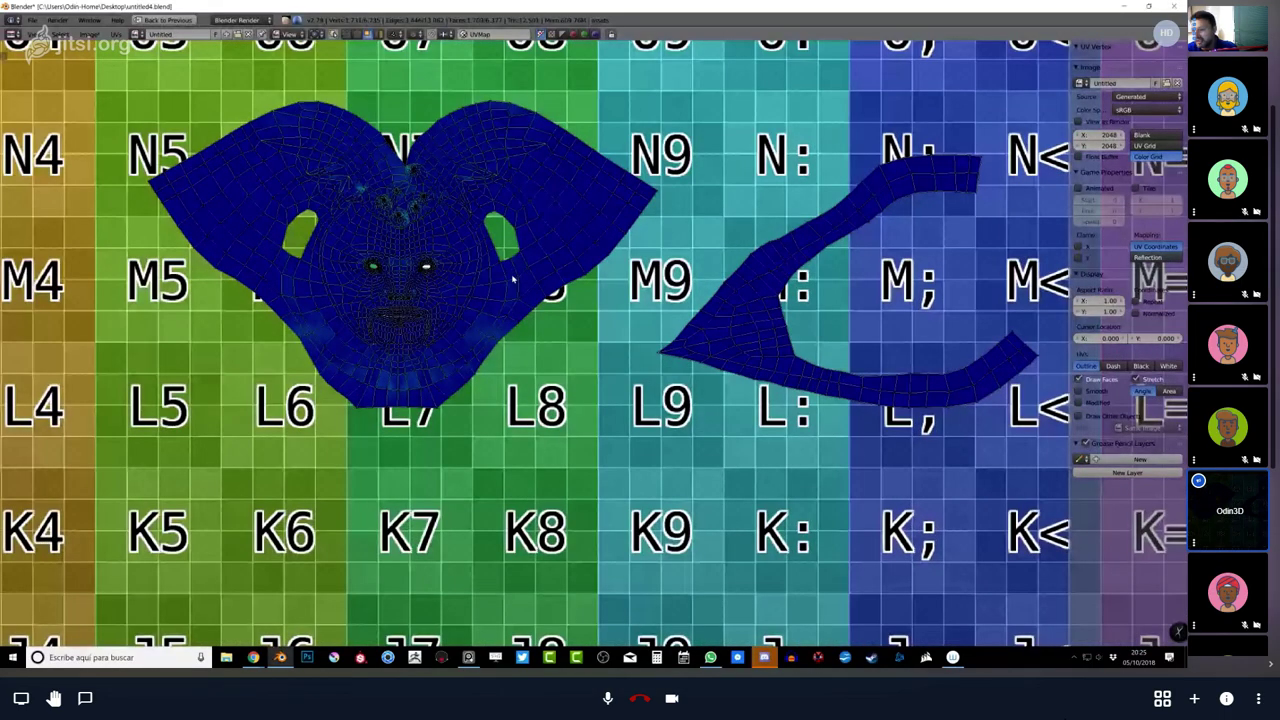
pyautogui.scroll(-2, 627, 297)
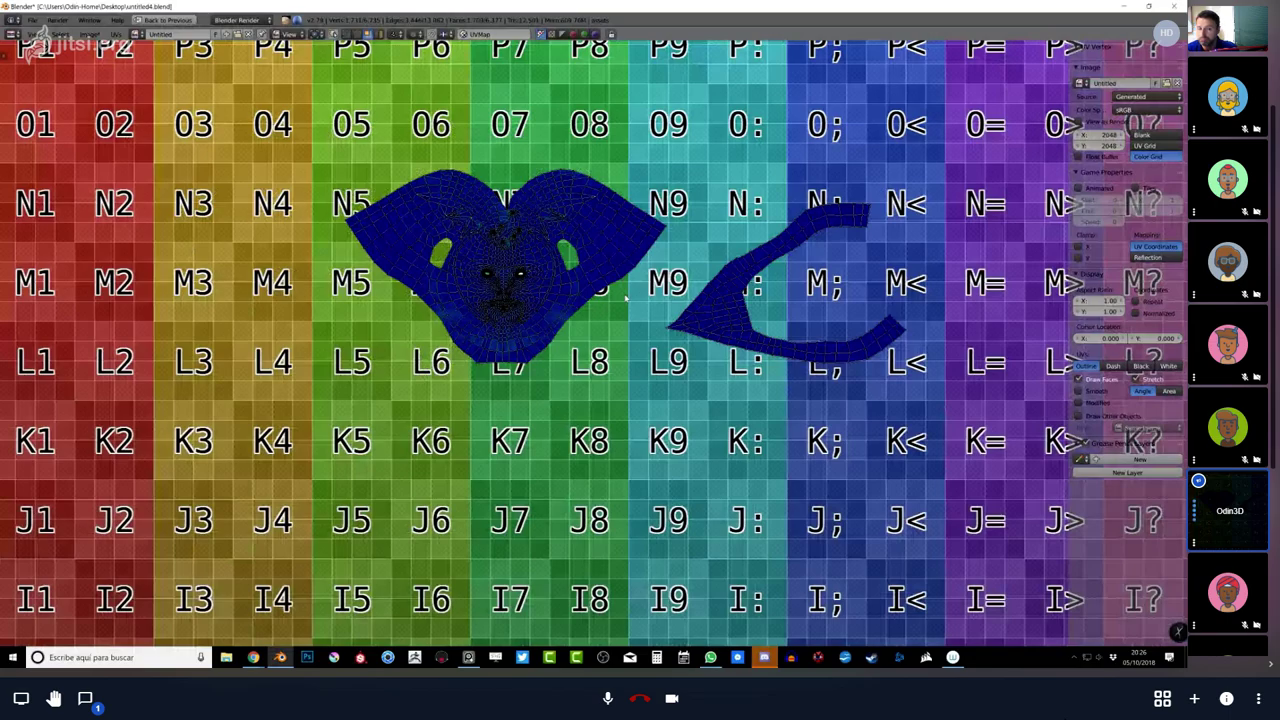
pyautogui.hotkey('shift', 'space')
# Set Edge Tag Mode to Select, deselect the mesh and switch to edge select mode.
pyautogui.moveTo(539, 313); pyautogui.dragTo(460, 300, button='middle')
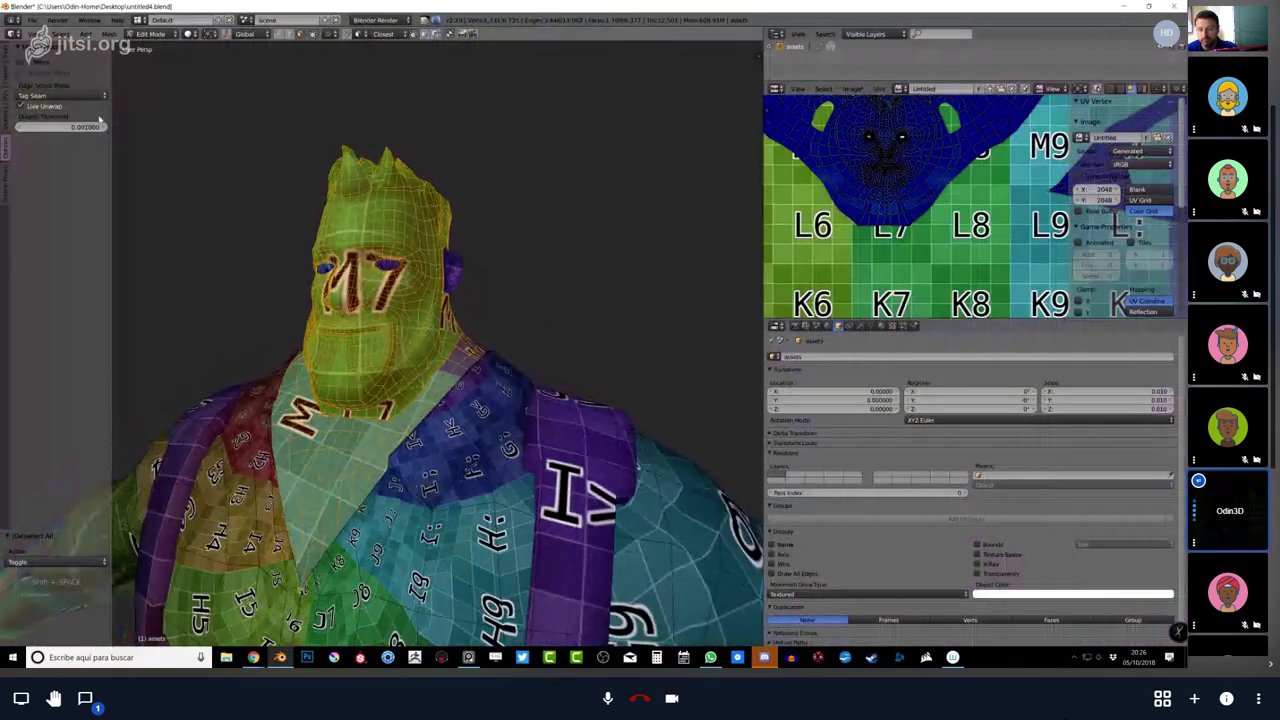
pyautogui.click(60, 96)
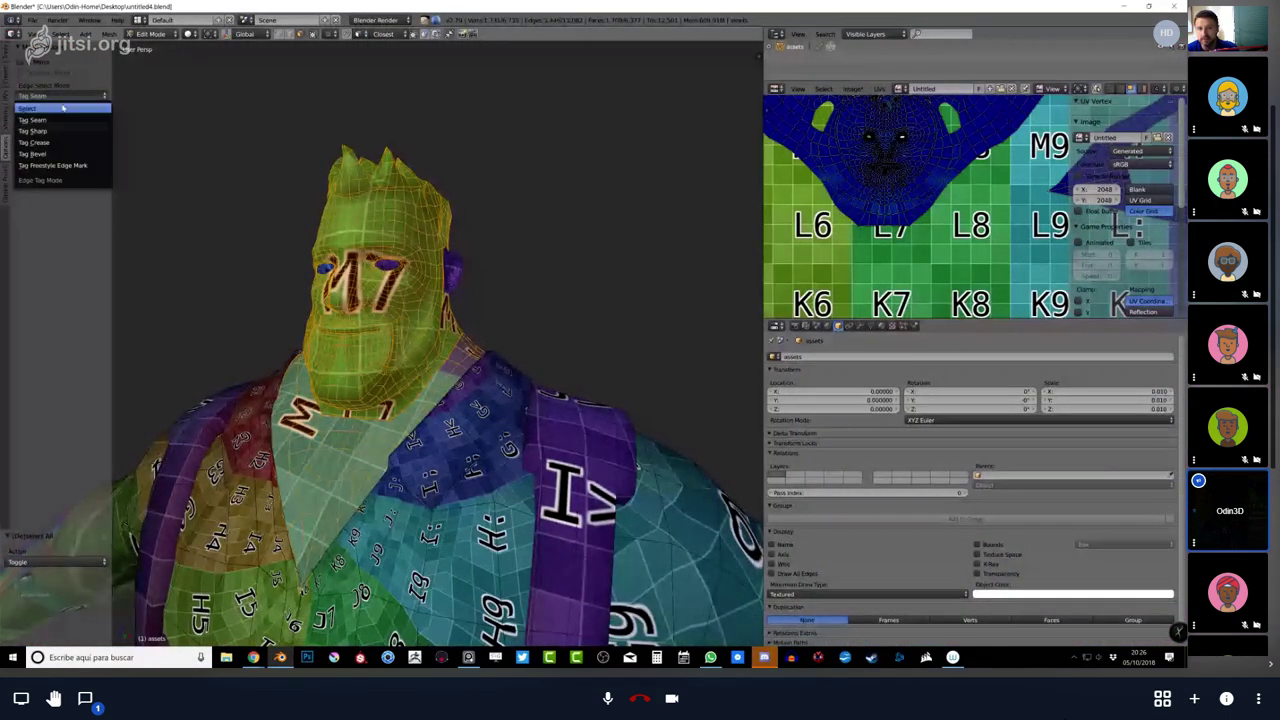
pyautogui.click(62, 108)
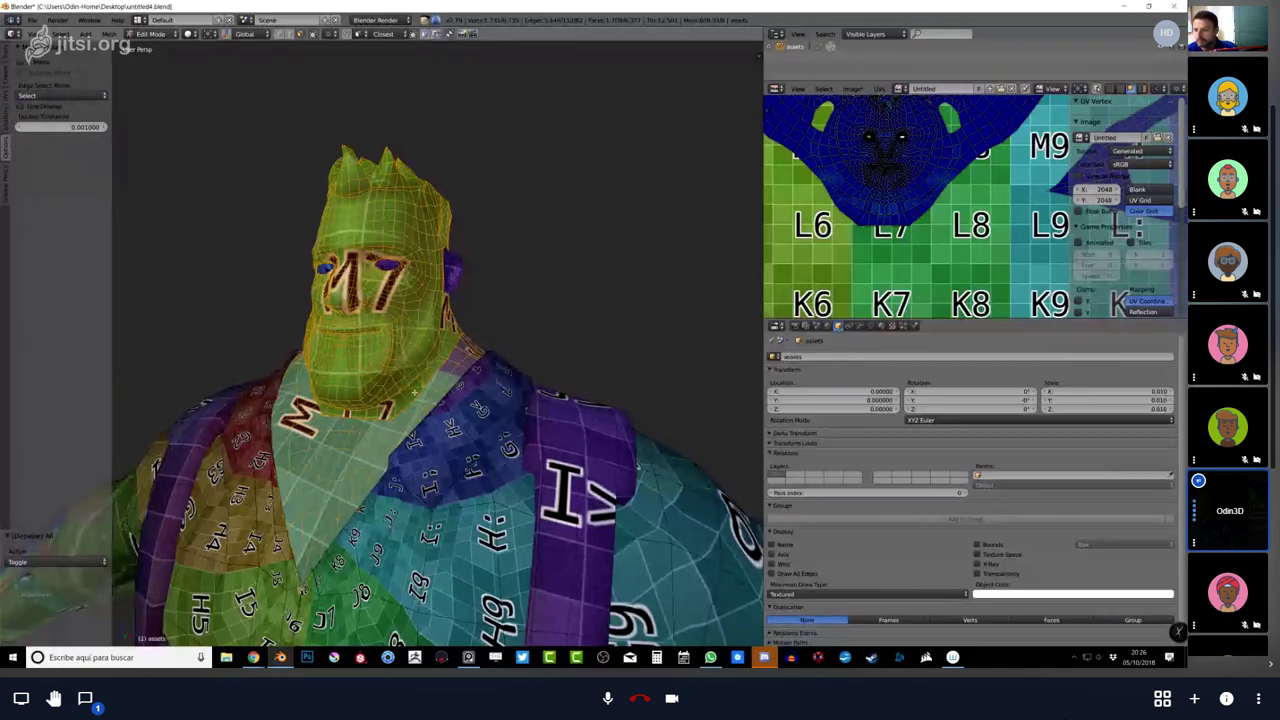
pyautogui.press('a')
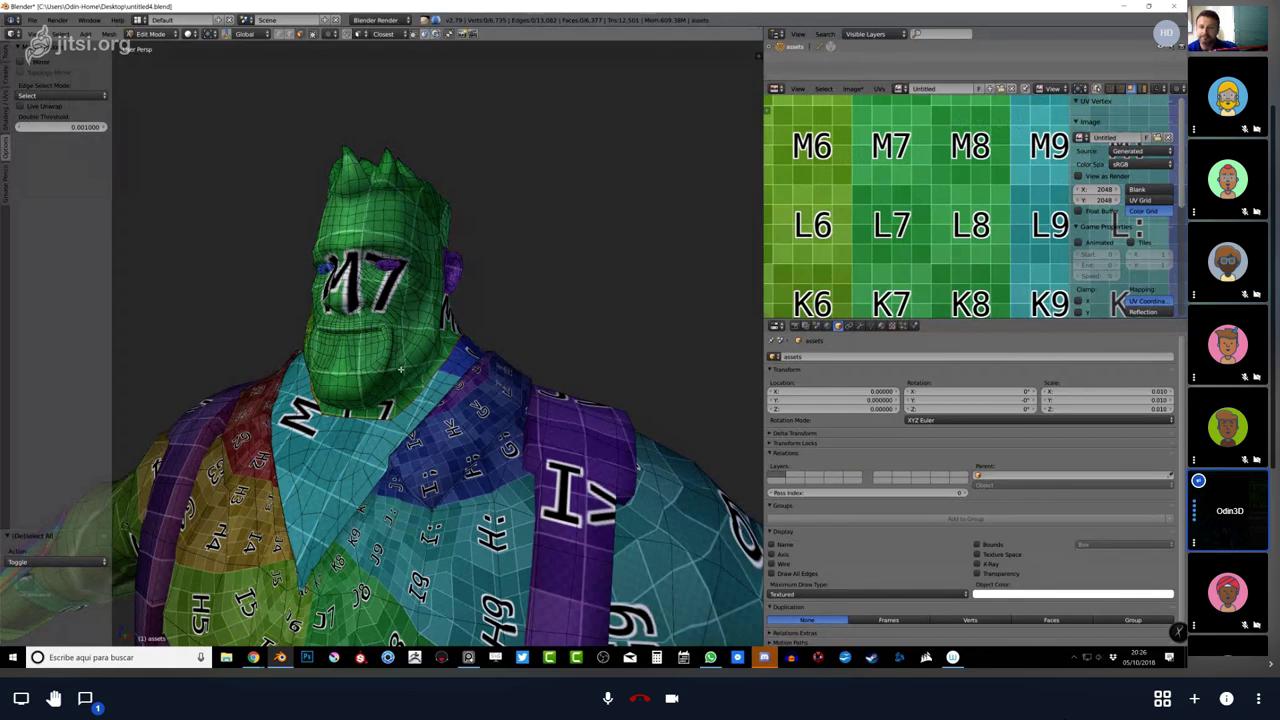
pyautogui.press('2')
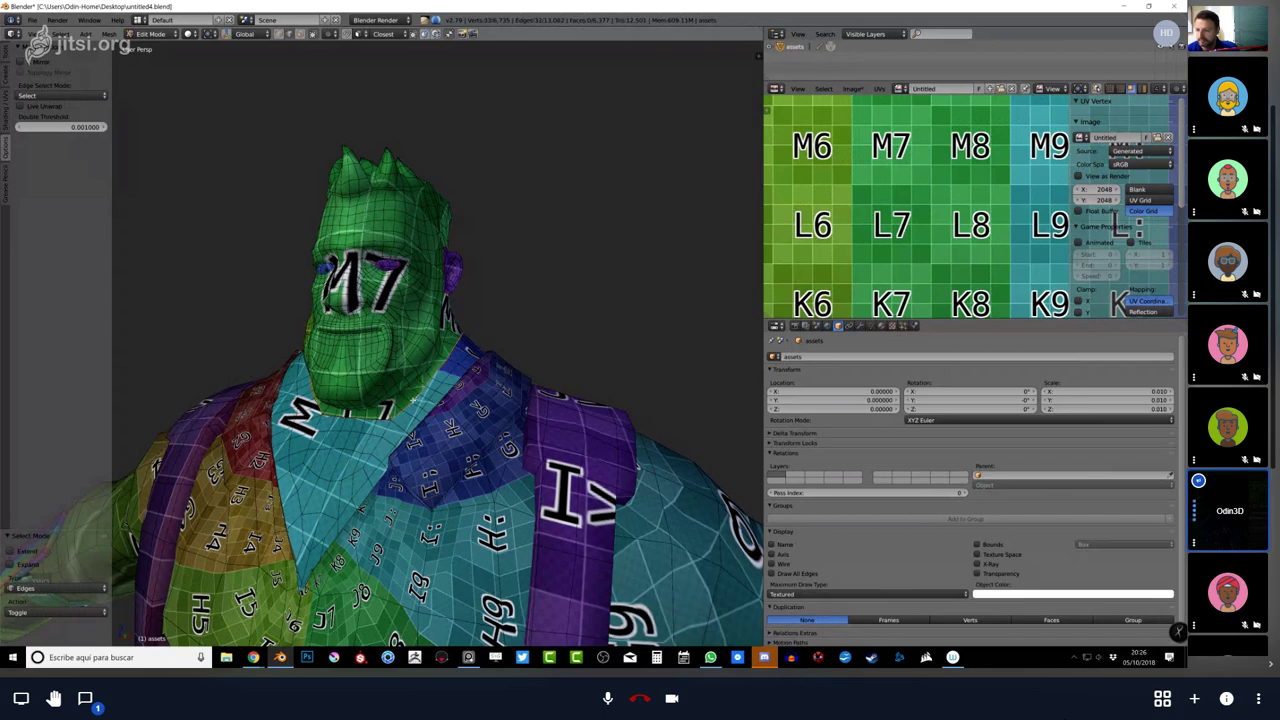
pyautogui.moveTo(413, 399); pyautogui.dragTo(395, 350, button='middle')
# Clear the seams from the chosen edges.
pyautogui.hotkey('ctrl', 'e')
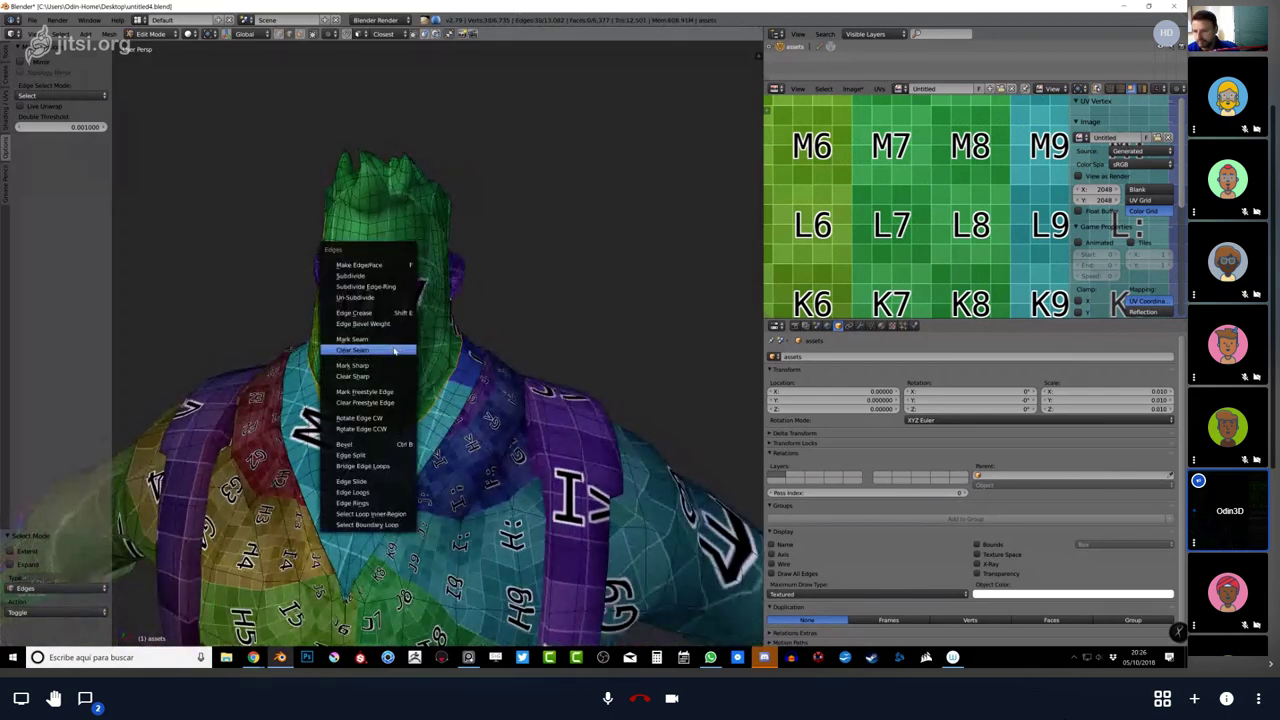
pyautogui.click(395, 350)
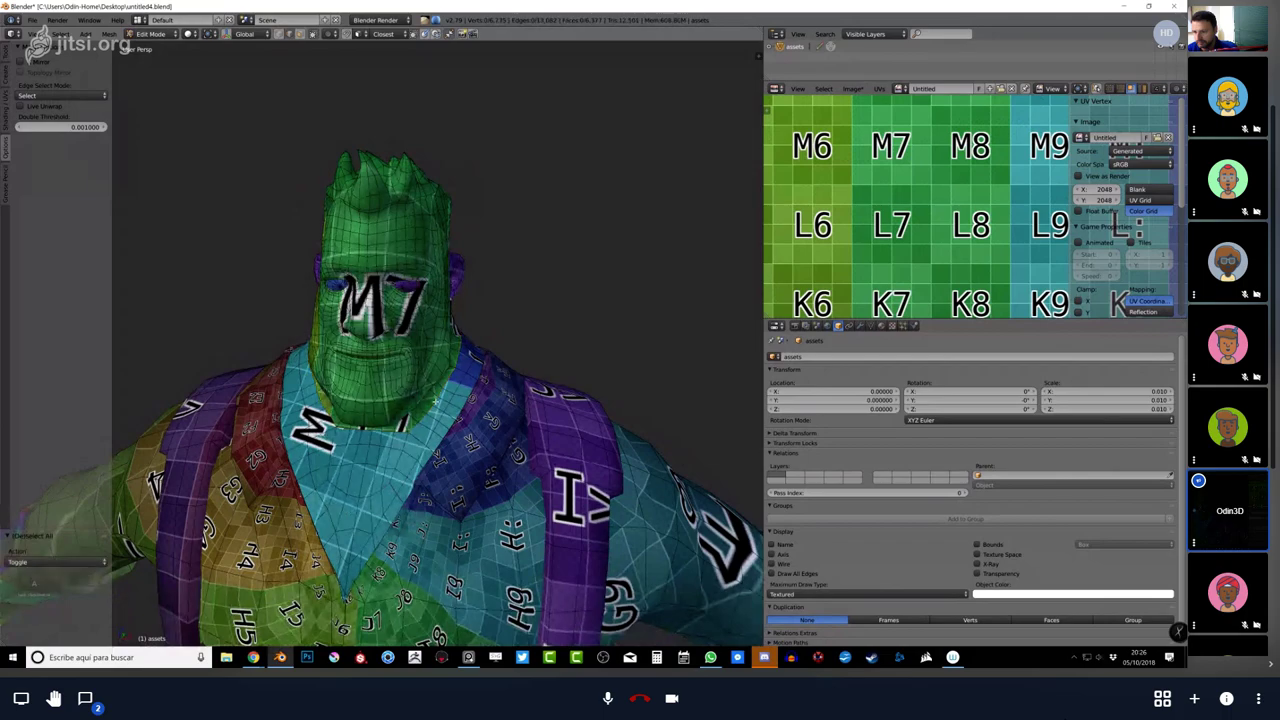
pyautogui.press('a')
pyautogui.press('a')
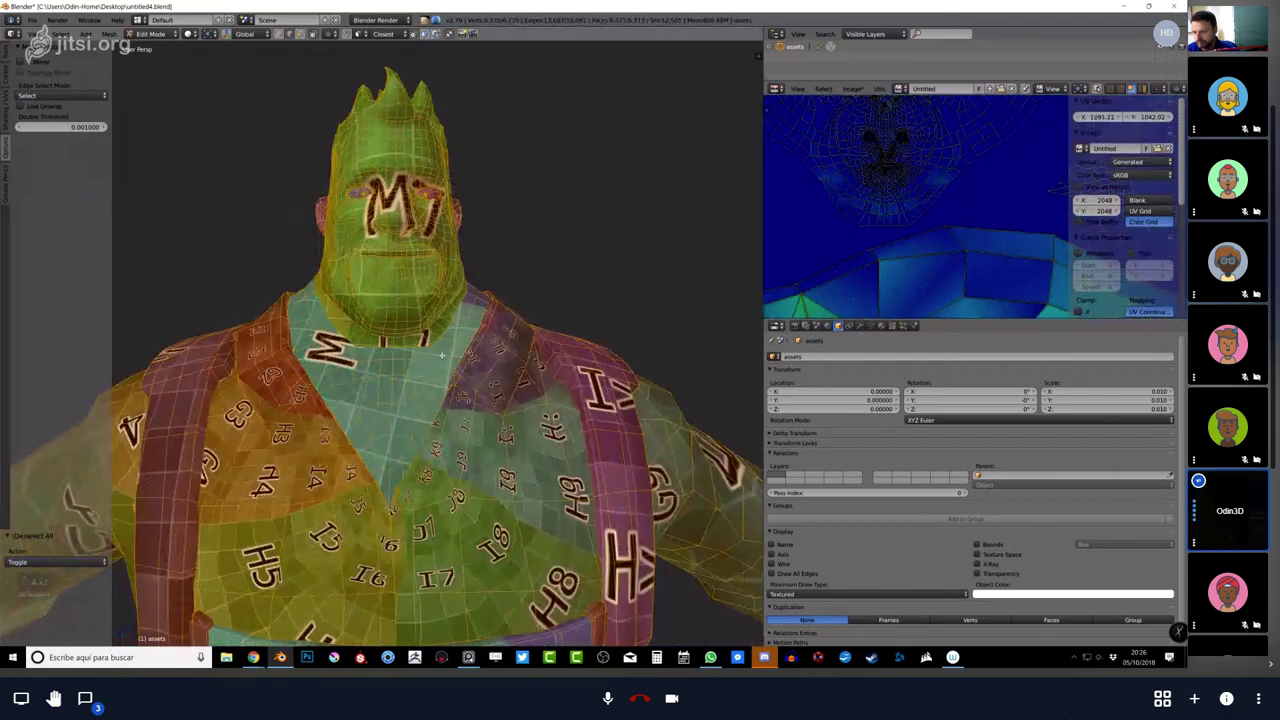
pyautogui.moveTo(446, 398); pyautogui.dragTo(518, 372, button='middle')
# In face mode, select the linked suspender faces and hide everything else.
pyautogui.press('3')
pyautogui.press('l')
pyautogui.hotkey('shift', 'h')
pyautogui.press('3')
# Select the whole isolated suspender strip and unwrap it again.
pyautogui.press('n')
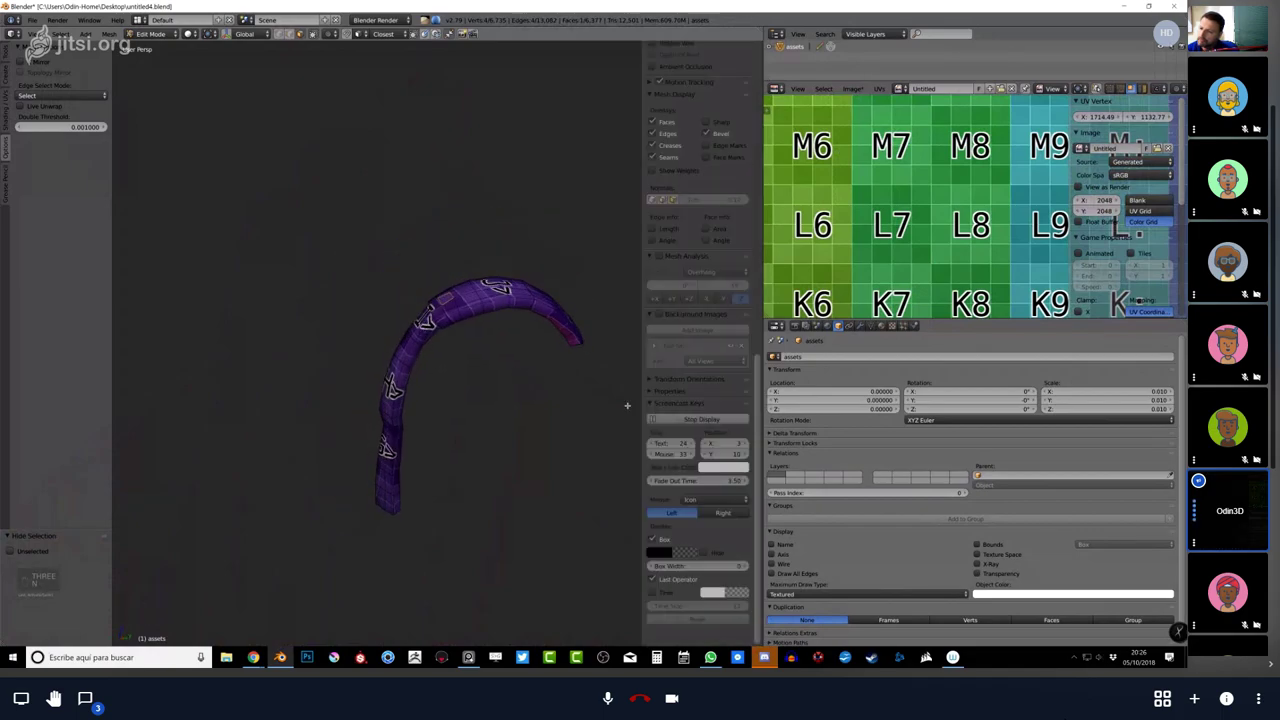
pyautogui.press('a')
pyautogui.scroll(-3, 710, 446)
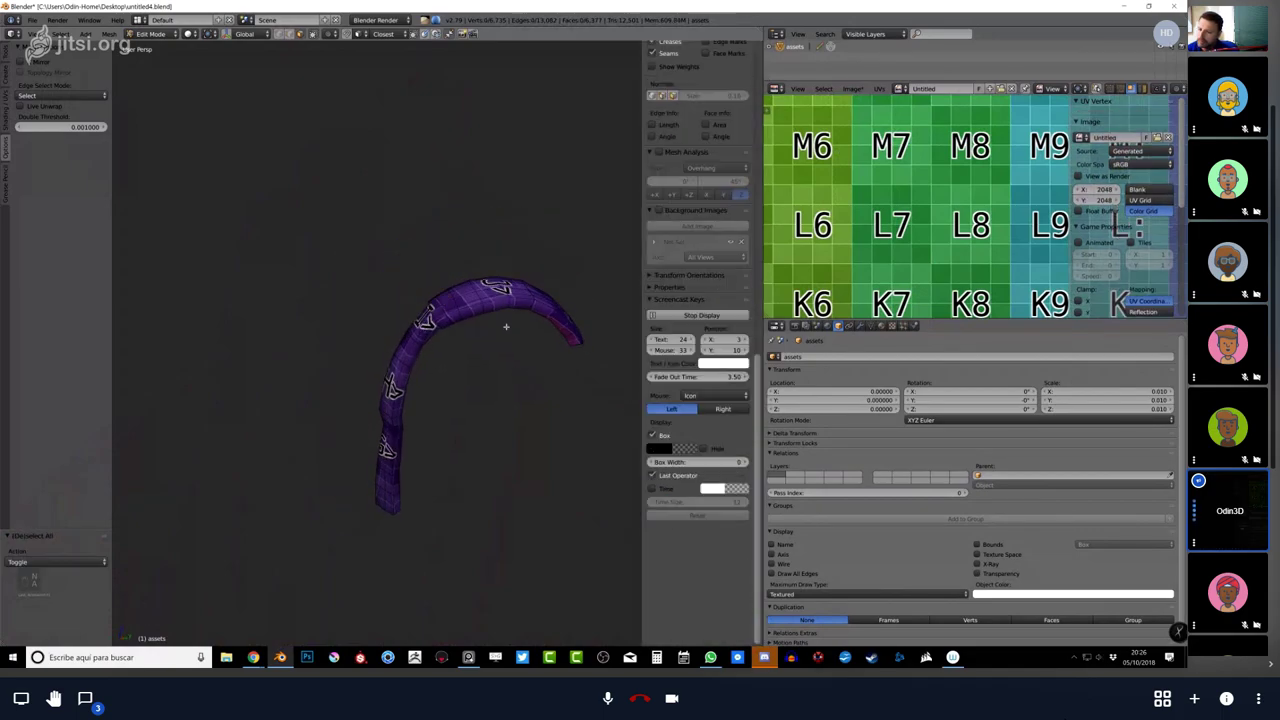
pyautogui.press('a')
pyautogui.press('u')
pyautogui.click(485, 300)
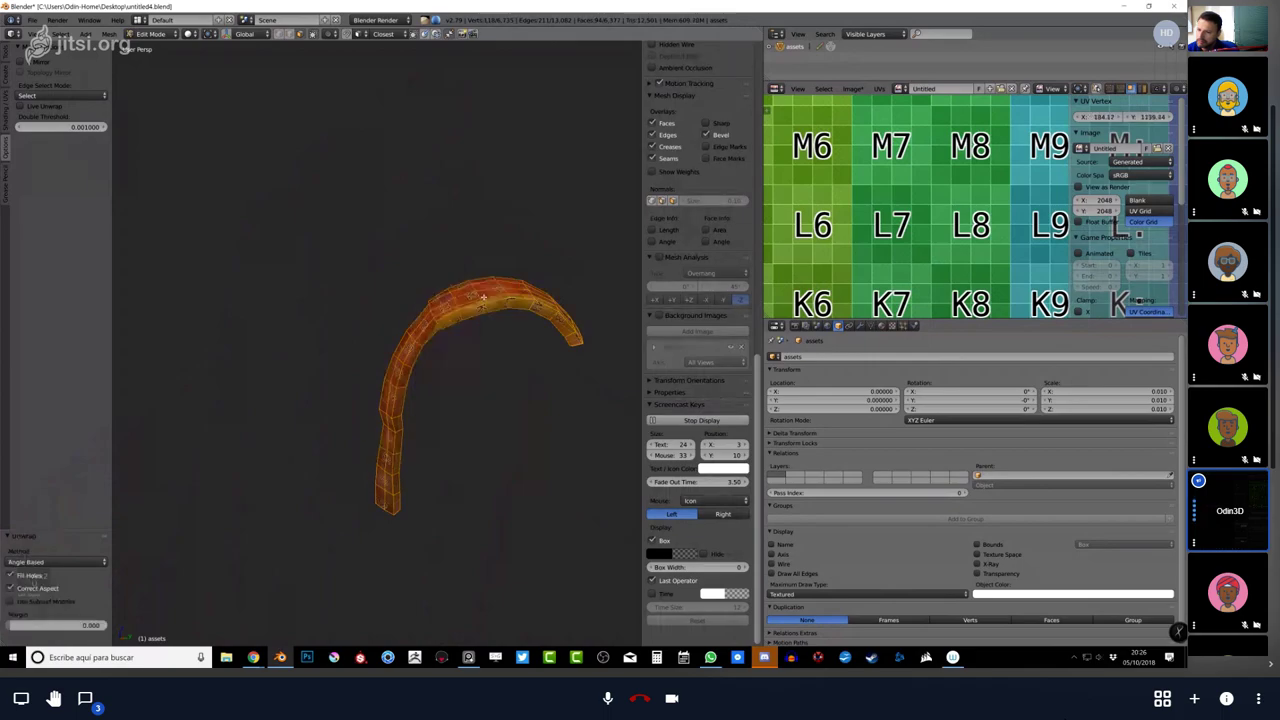
# Check the strip's UV island with Area and then Angle stretch display, then restore the layout.
pyautogui.hotkey('ctrl', 'Up')
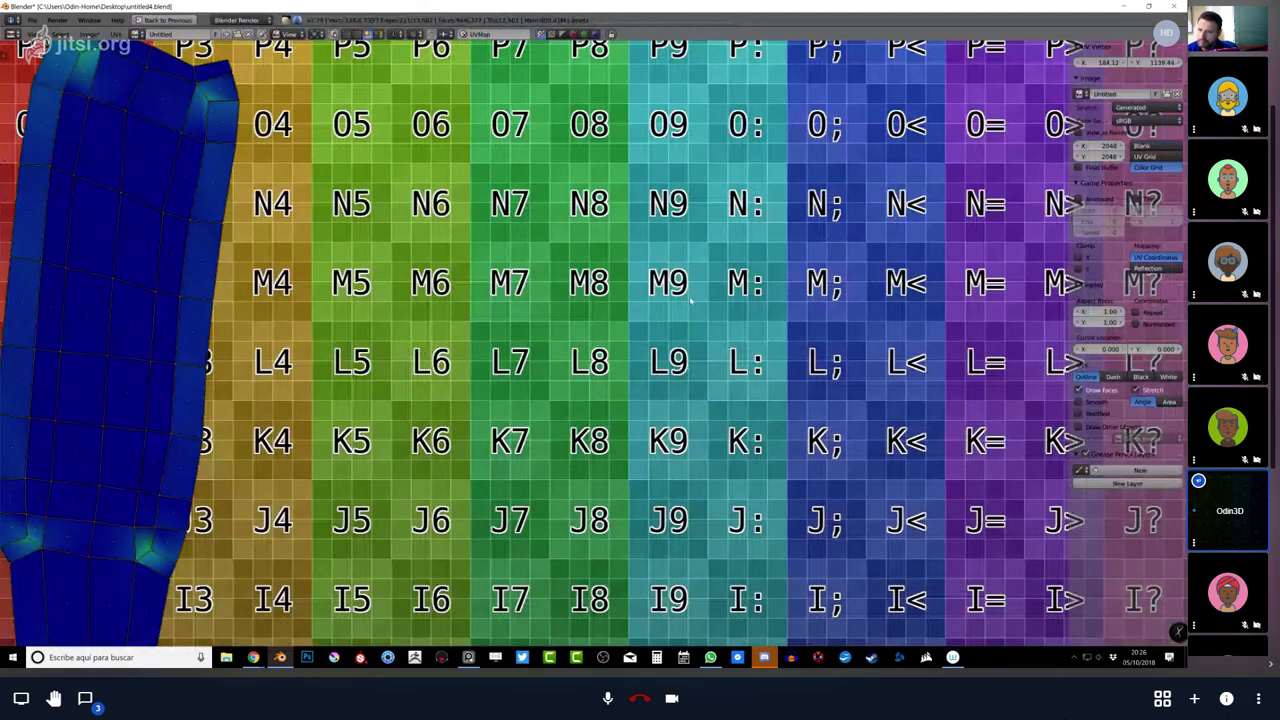
pyautogui.scroll(-5, 690, 300)
pyautogui.moveTo(570, 468); pyautogui.dragTo(580, 487, button='middle')
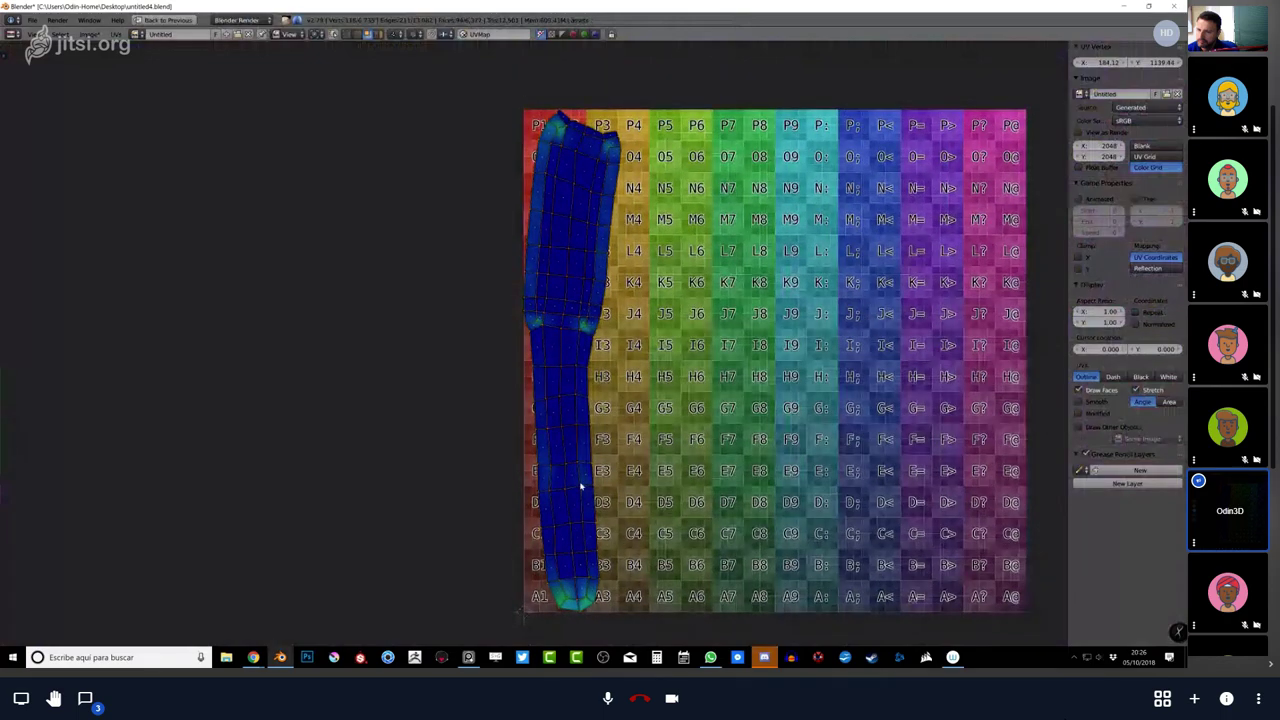
pyautogui.click(1166, 402)
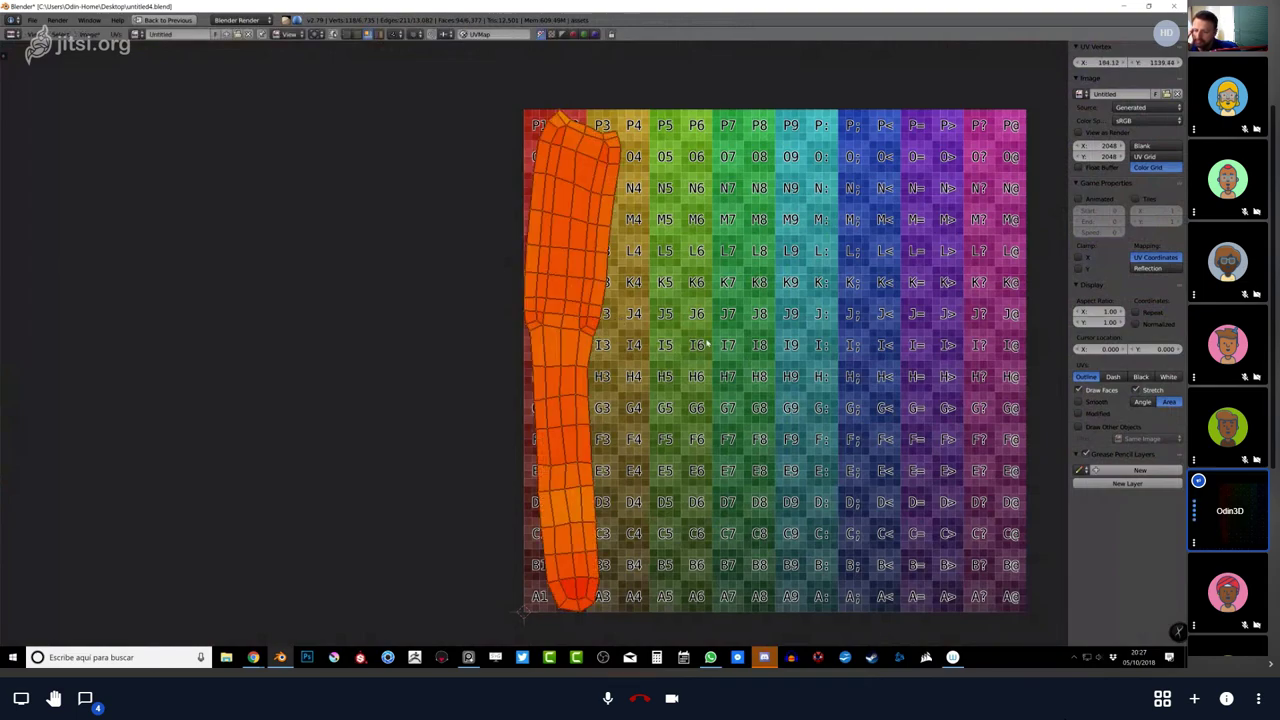
pyautogui.click(1140, 402)
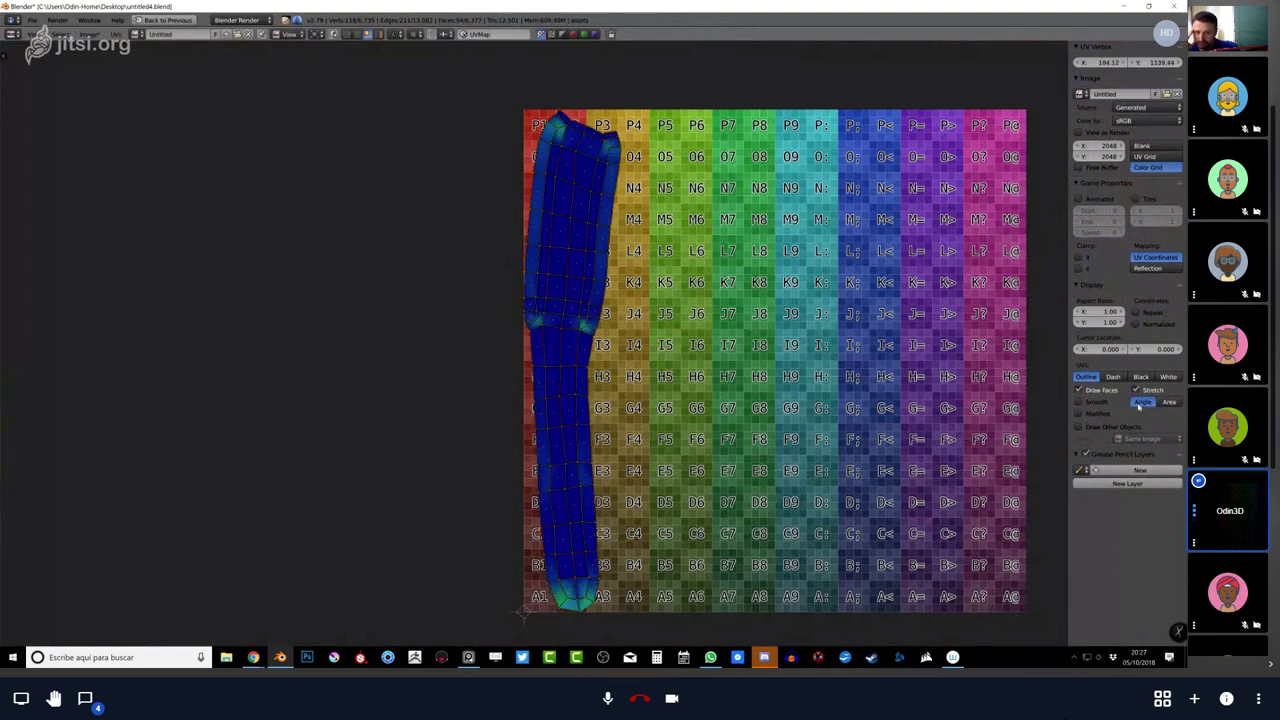
pyautogui.moveTo(623, 442); pyautogui.dragTo(557, 257, button='middle')
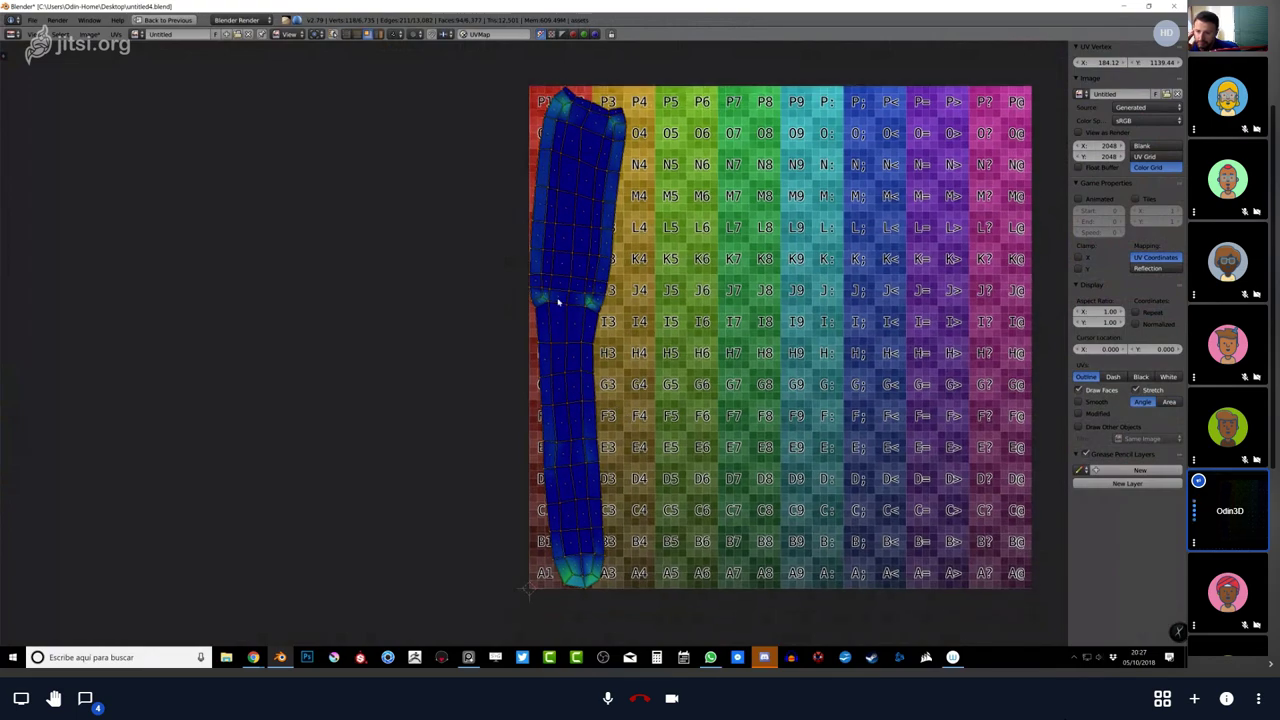
pyautogui.scroll(5, 590, 524)
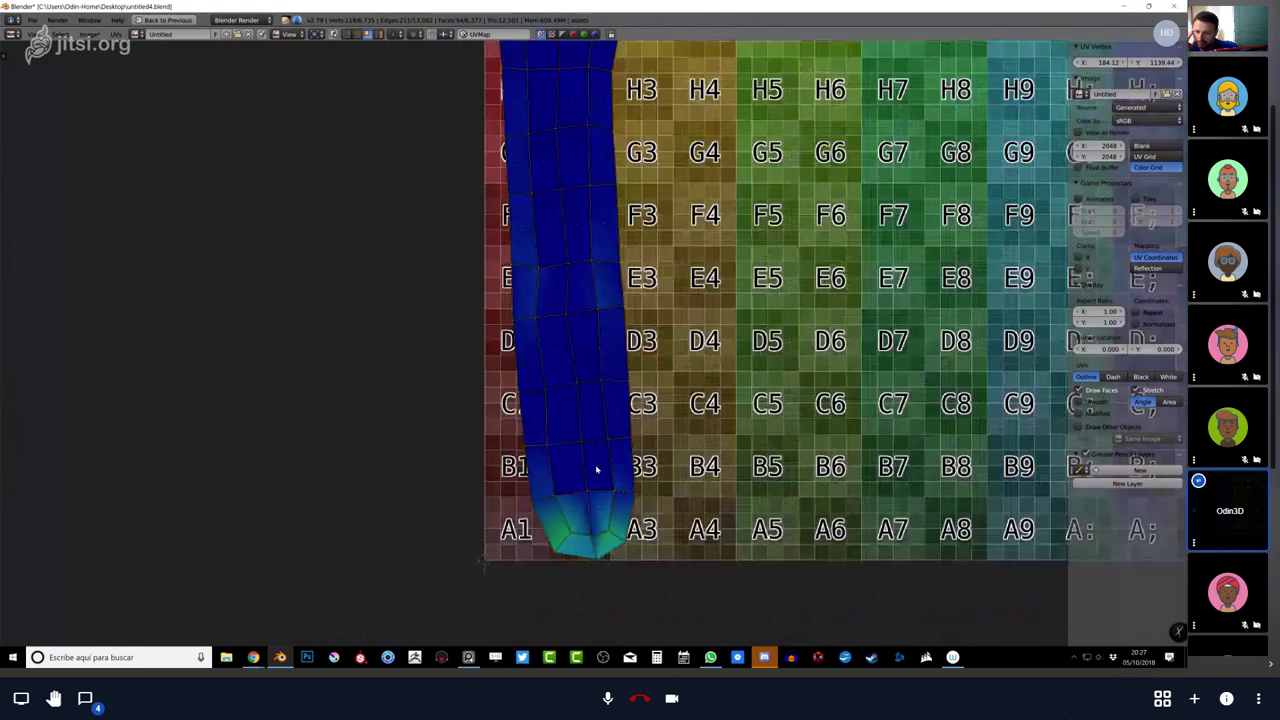
pyautogui.hotkey('shift', 'space')
pyautogui.moveTo(560, 469); pyautogui.dragTo(421, 365, button='middle')
# Reselect the whole suspender strip and exit the meeting's full-screen view.
pyautogui.press('a')
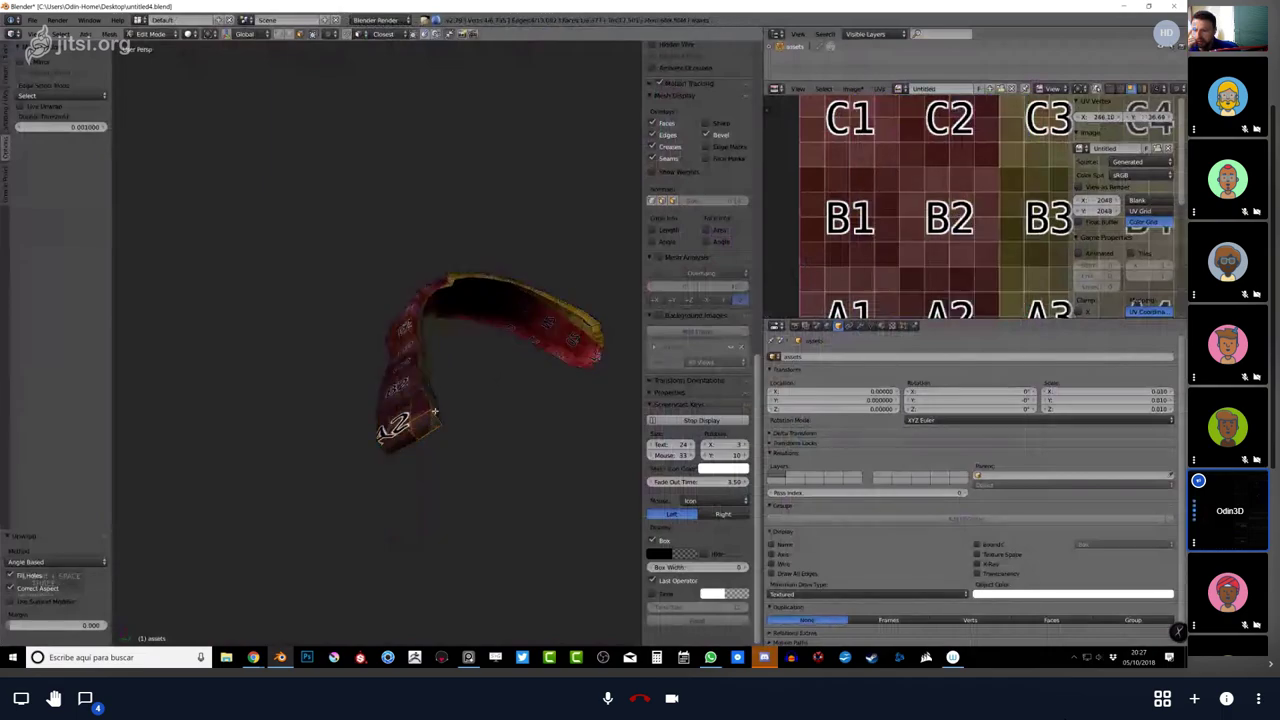
pyautogui.rightClick(425, 410)
pyautogui.moveTo(425, 410); pyautogui.dragTo(435, 418, button='middle')
pyautogui.press('a')
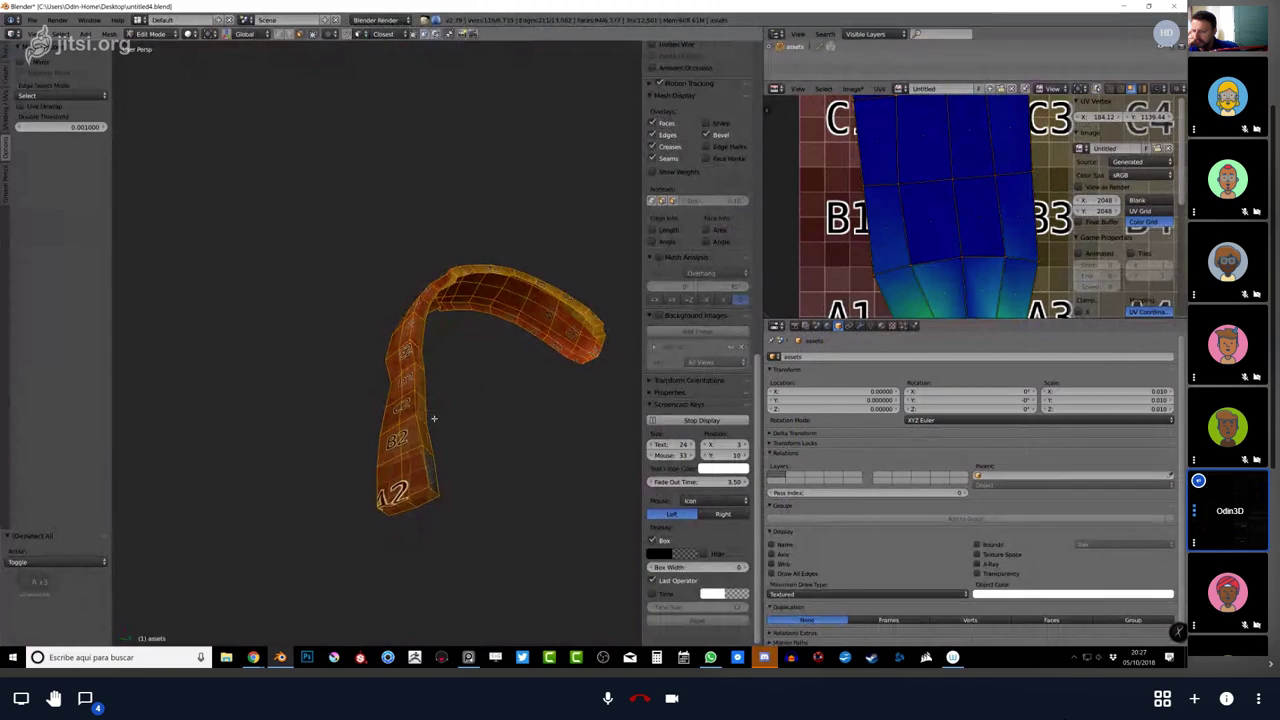
pyautogui.moveTo(402, 407); pyautogui.dragTo(383, 435, button='middle')
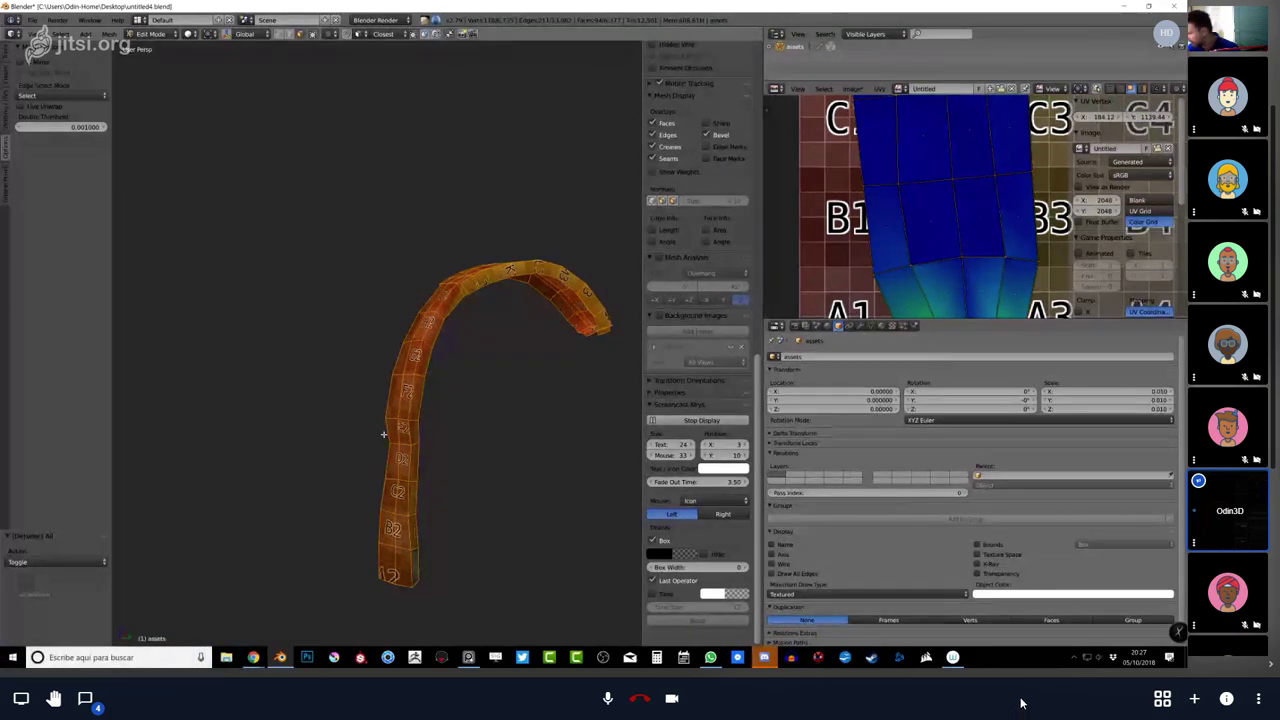
pyautogui.press('Escape')
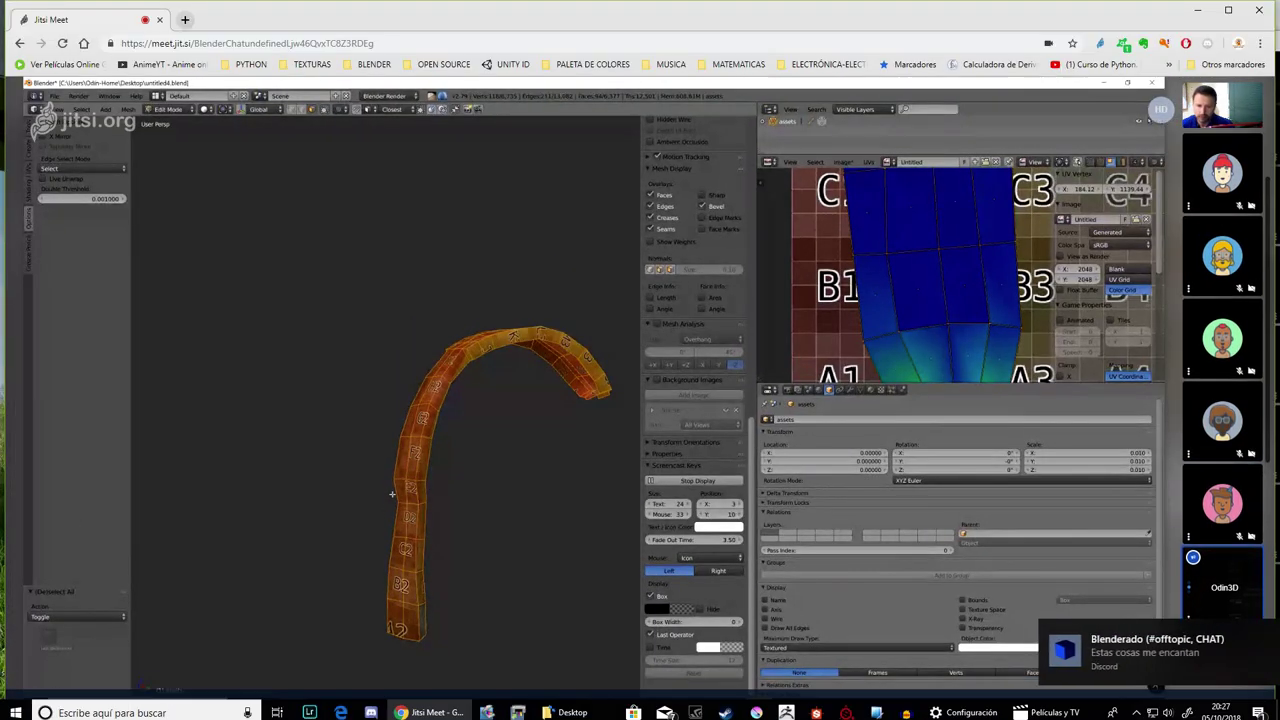
# Dismiss the Discord notification, quit Discord from the system tray and restore browser full screen.
pyautogui.click(1255, 635)
pyautogui.click(1135, 707)
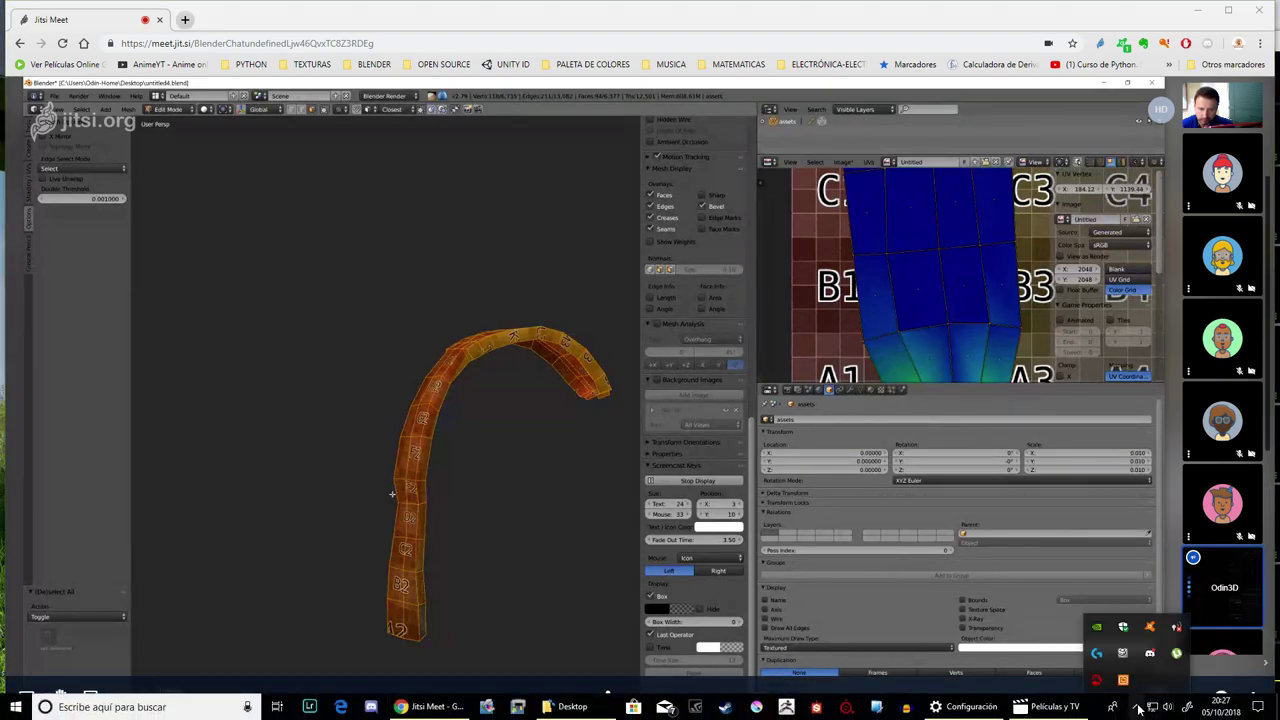
pyautogui.rightClick(1153, 656)
pyautogui.click(1180, 643)
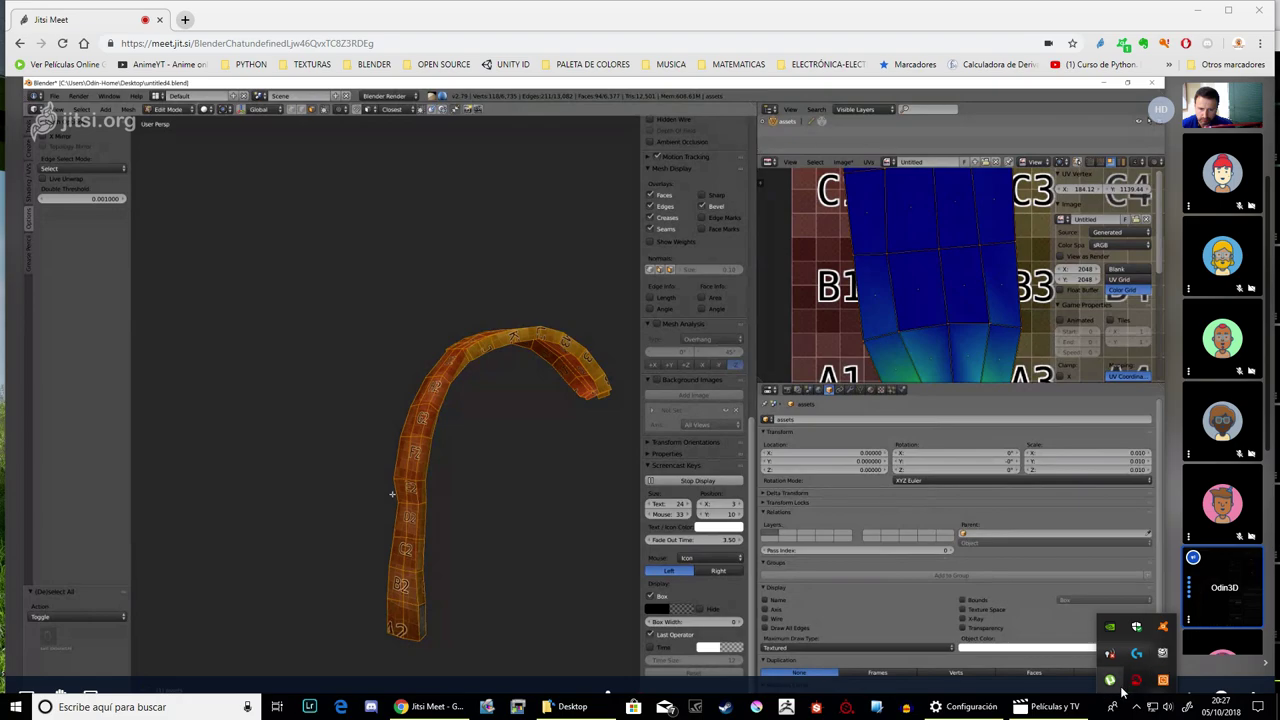
pyautogui.click(566, 554)
pyautogui.press('F11')
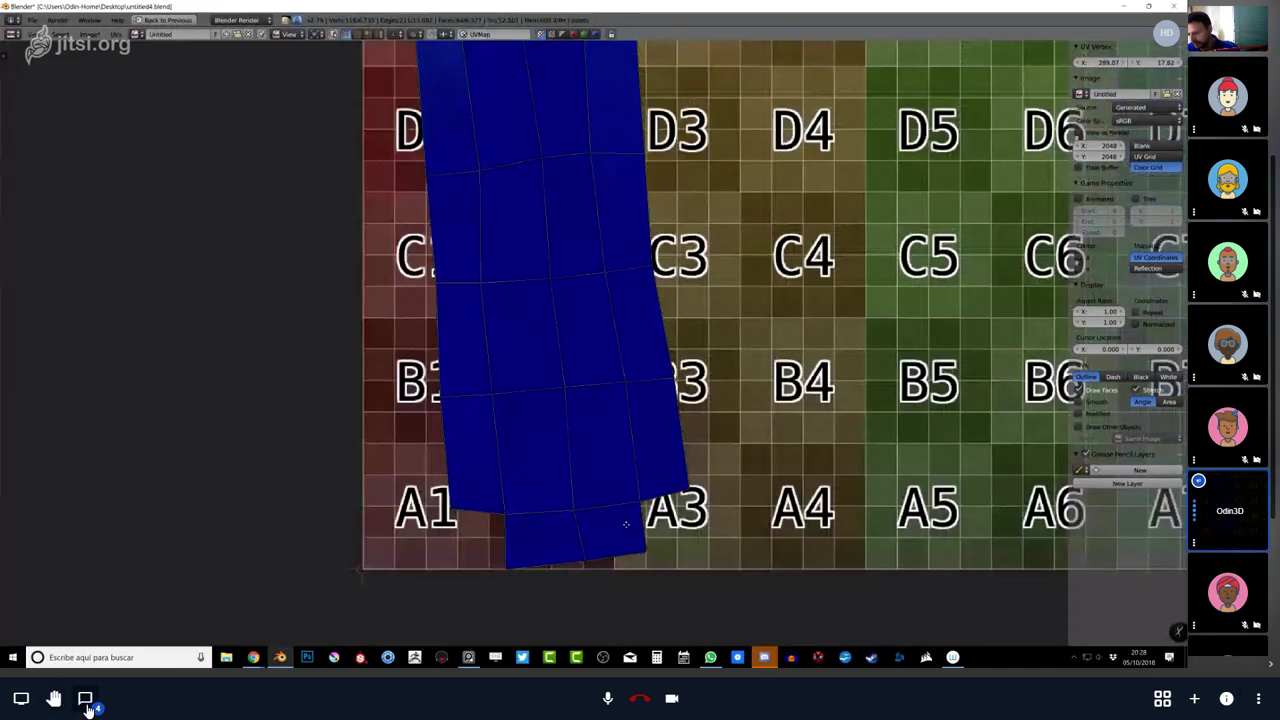
# Post a short question in the meeting chat, then return to the UV editor.
pyautogui.click(85, 698)
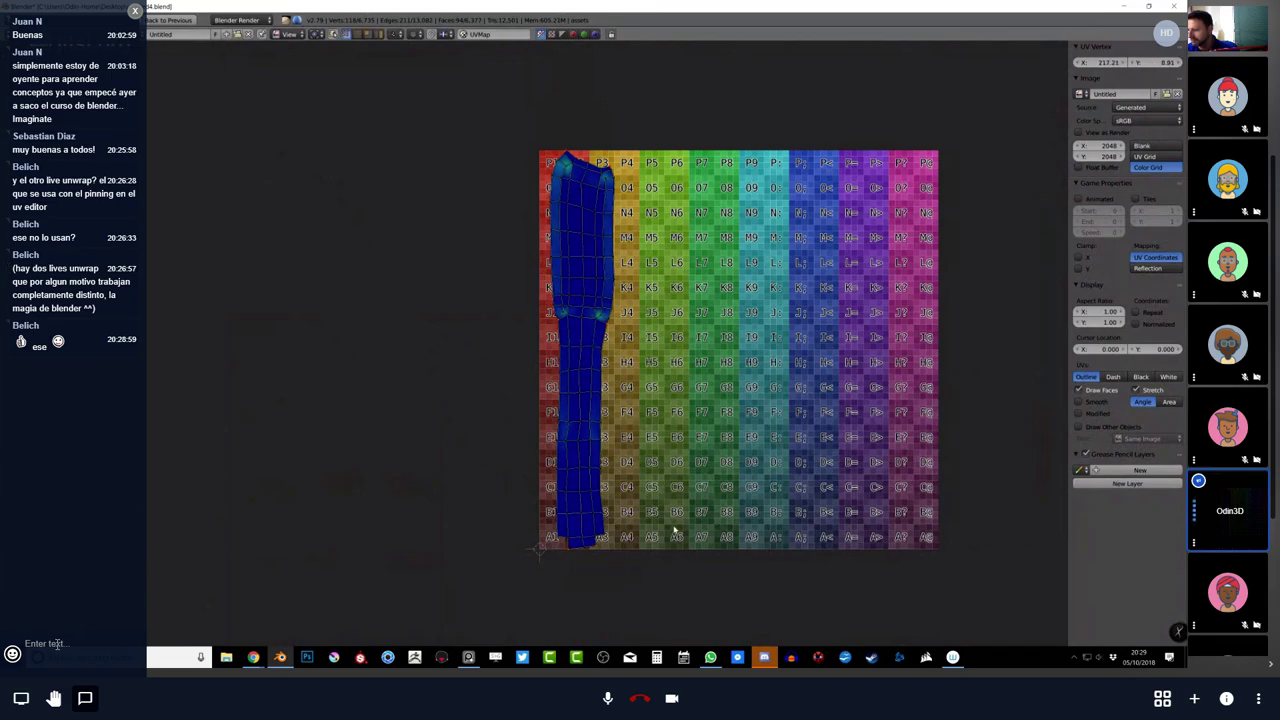
pyautogui.write('CONTGYER')
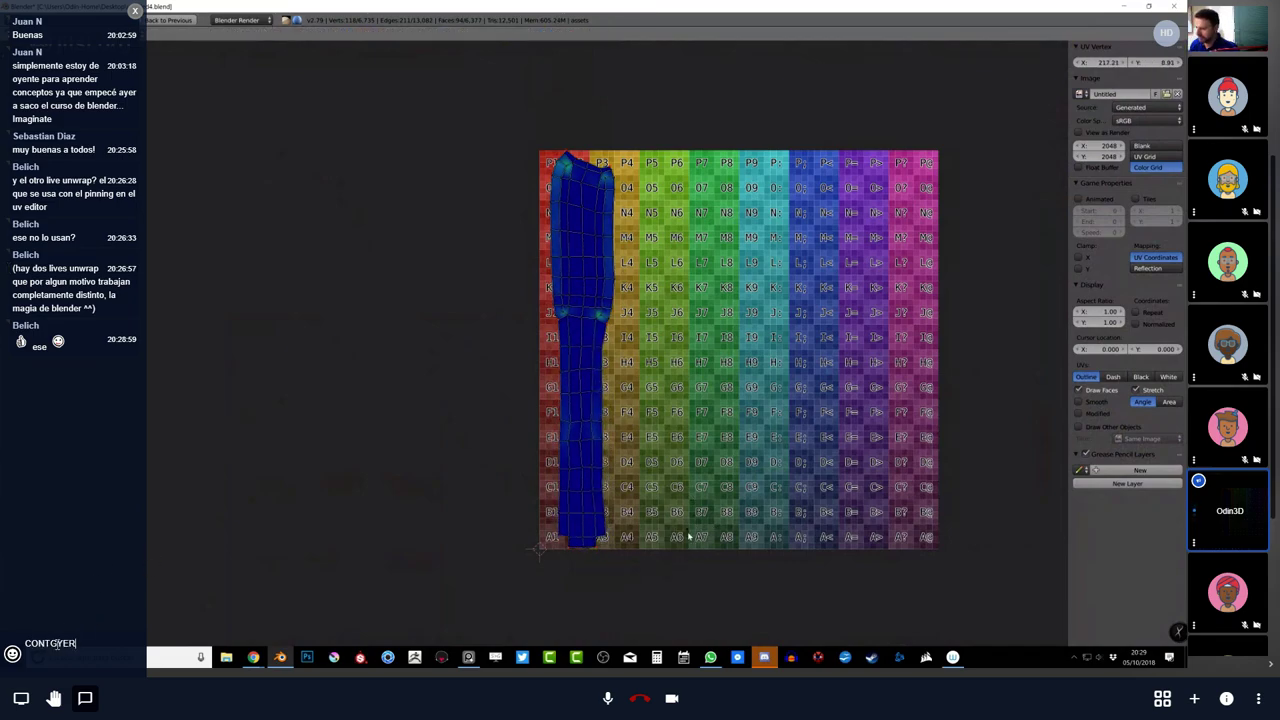
pyautogui.press('BackSpace')
pyautogui.press('BackSpace')
pyautogui.press('BackSpace')
pyautogui.press('BackSpace')
pyautogui.write('ESTADO ')
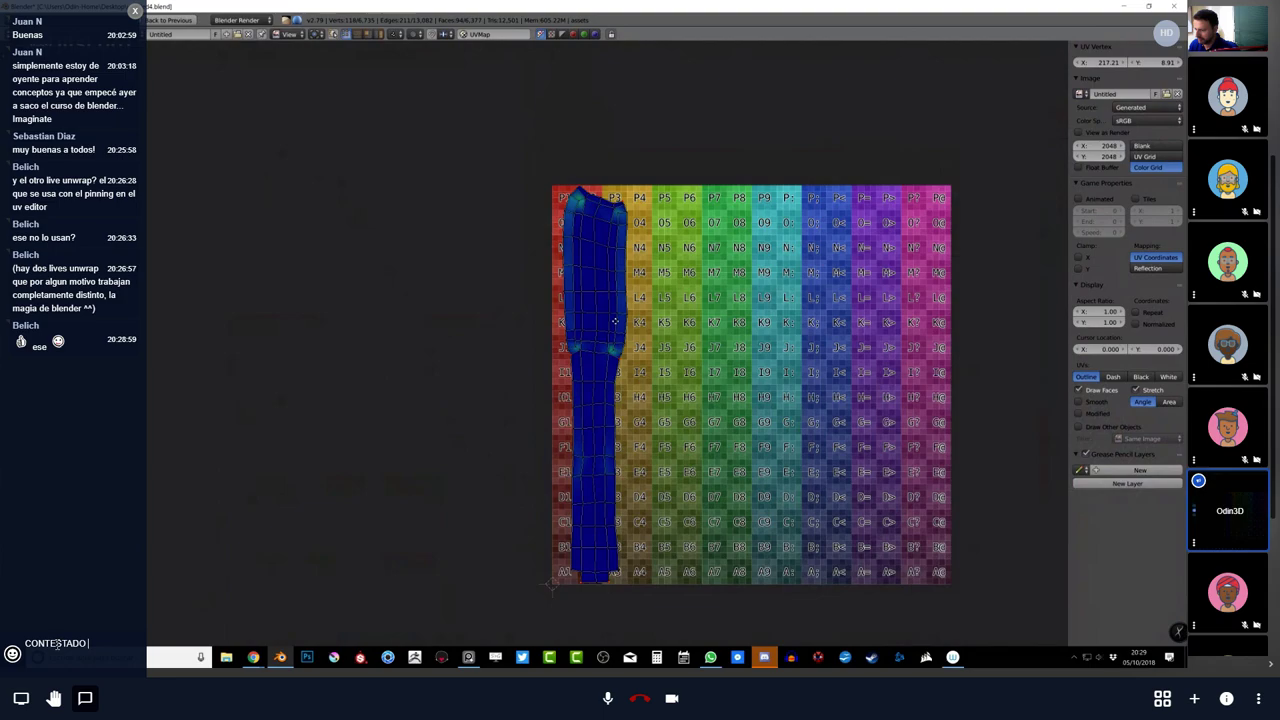
pyautogui.write('BELICH')
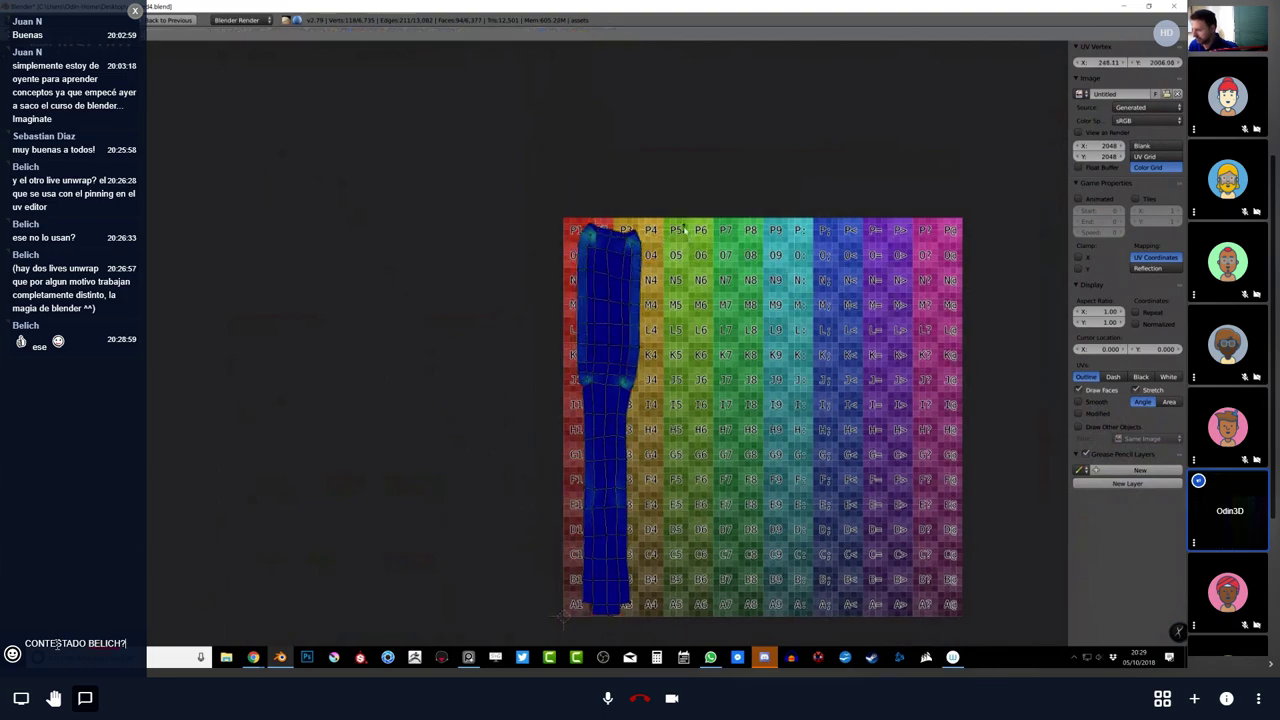
pyautogui.write('?')
pyautogui.press('Return')
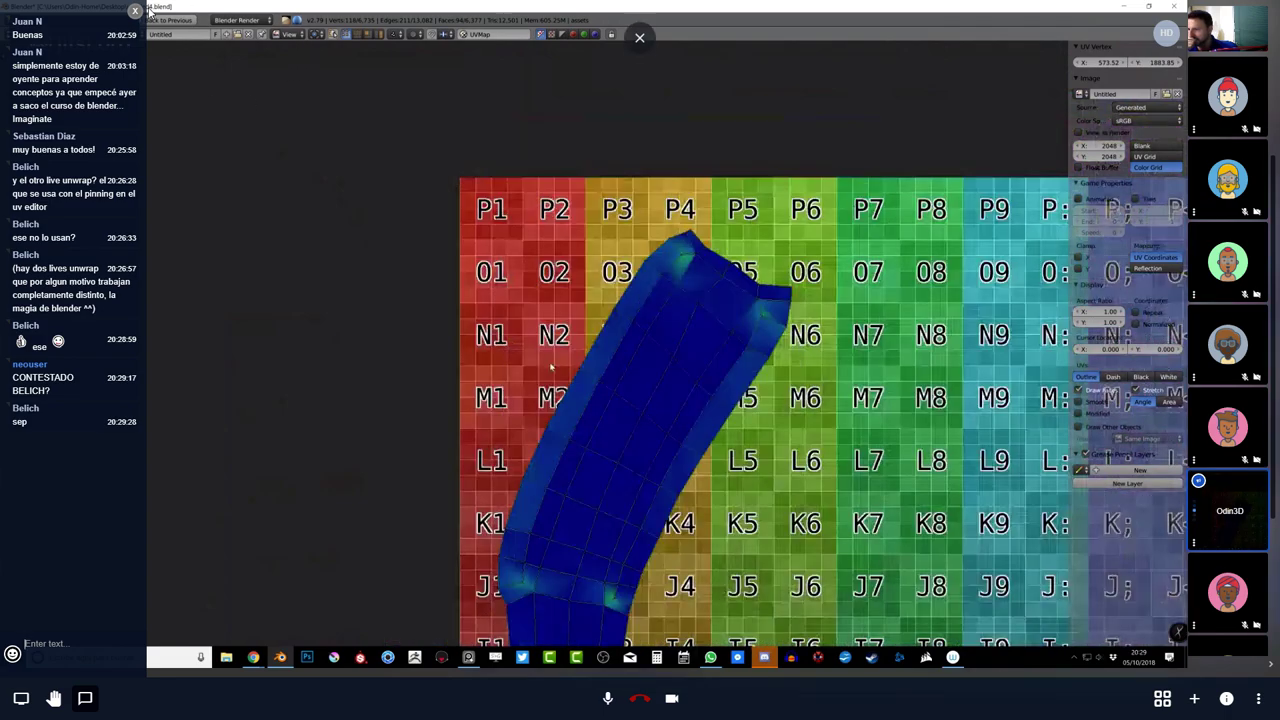
pyautogui.press('c')
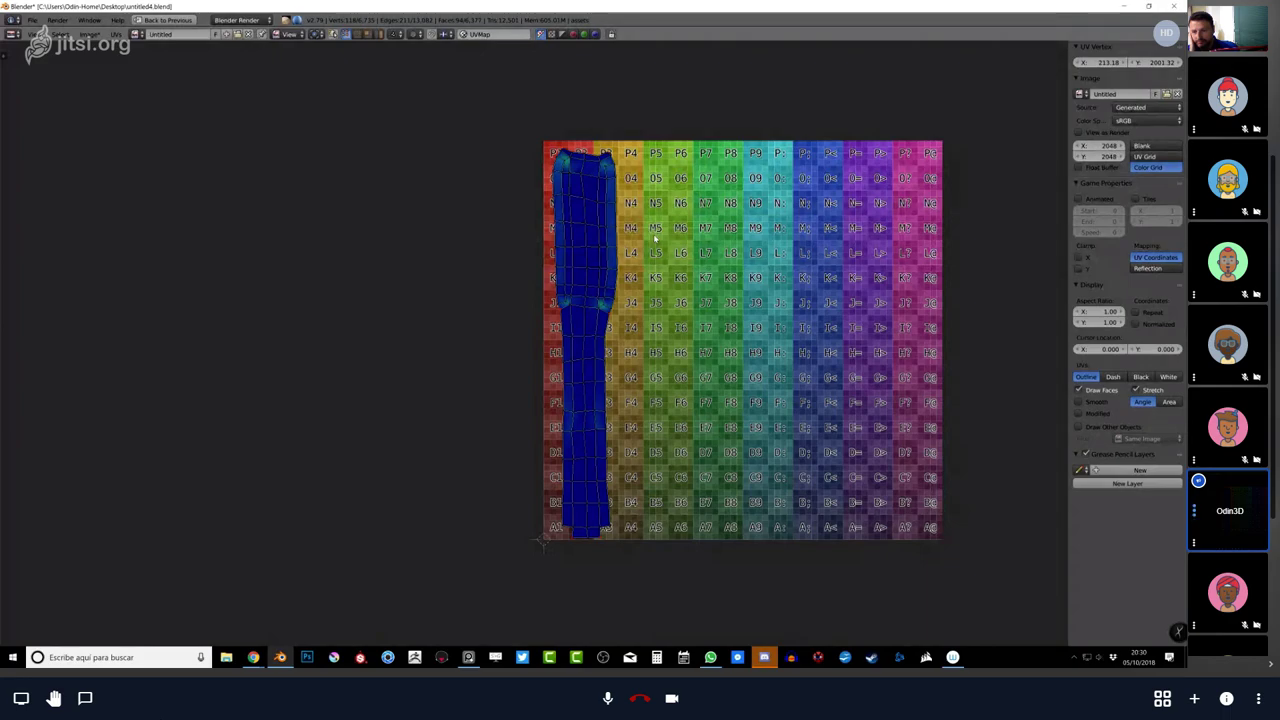
# Pan around the straightened strap island in the UV editor, then restore the full layout.
pyautogui.moveTo(797, 265); pyautogui.dragTo(726, 254, button='middle')
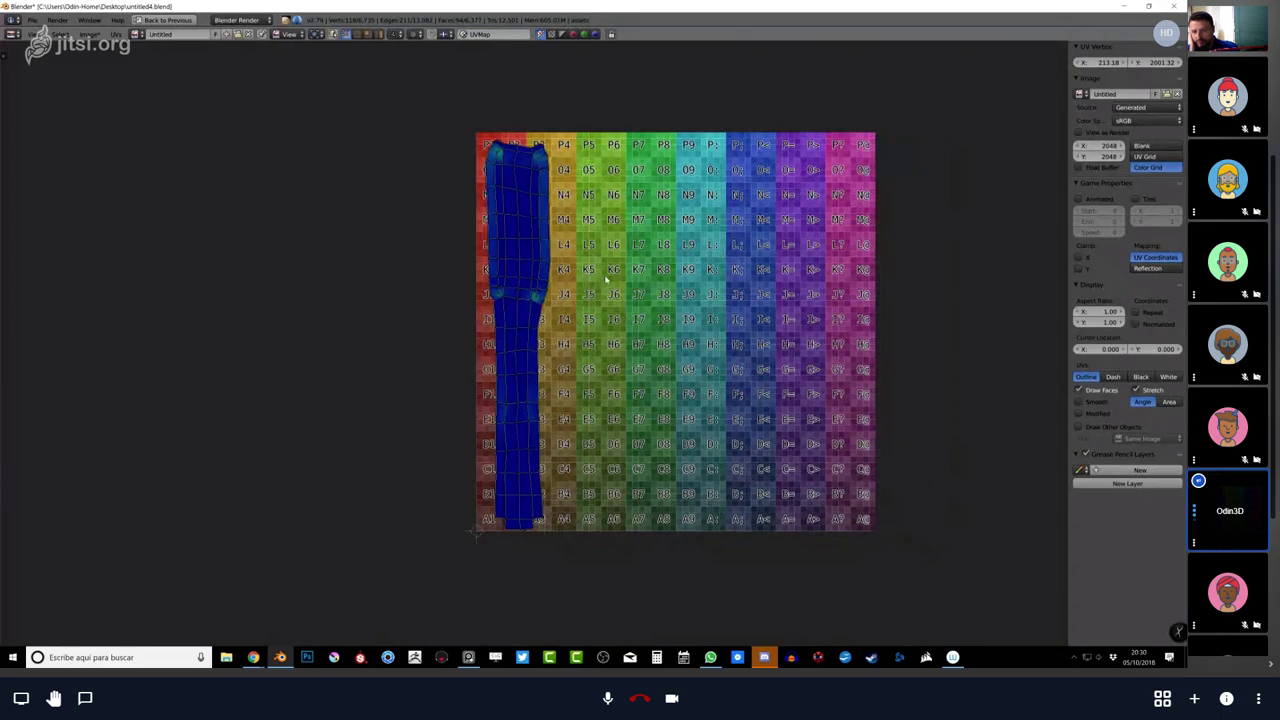
pyautogui.moveTo(606, 278); pyautogui.dragTo(625, 277, button='middle')
pyautogui.moveTo(575, 382)
pyautogui.mouseDown(button='middle')
pyautogui.moveTo(685, 322)
pyautogui.moveTo(592, 369)
pyautogui.mouseUp(button='middle')
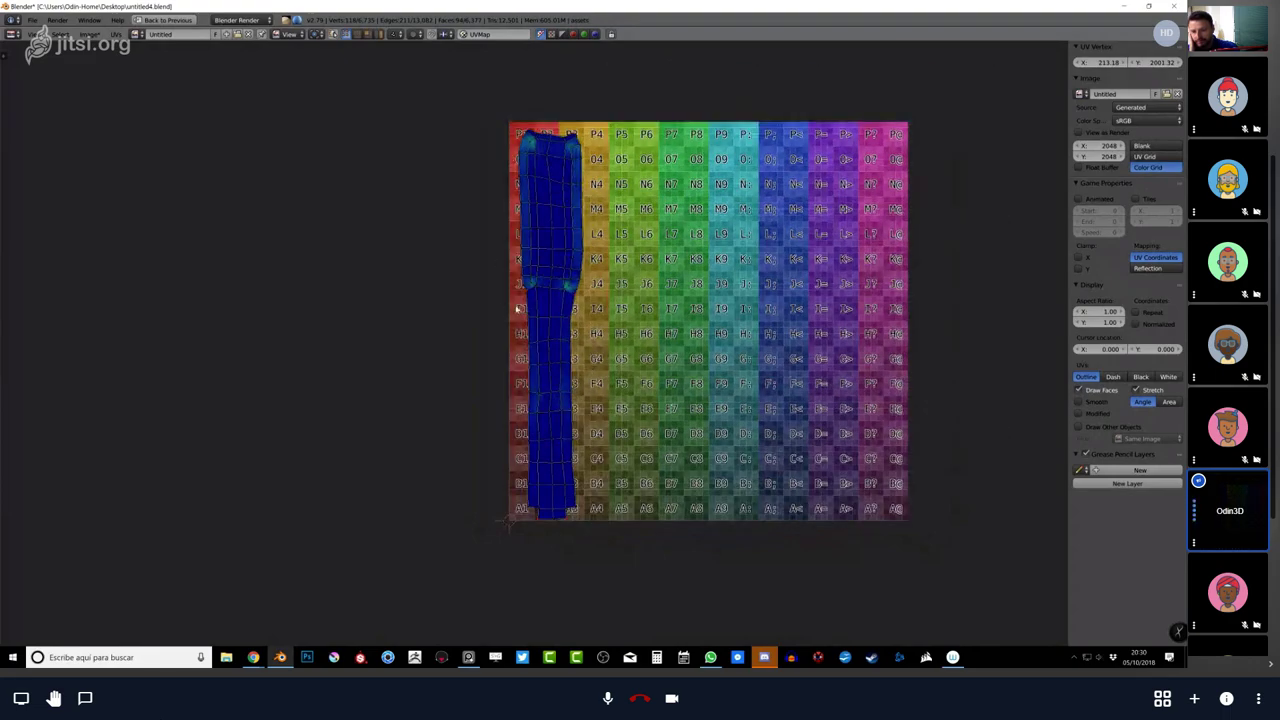
pyautogui.hotkey('ctrl', 'Up')
# Orbit the isolated strap to check its evenly spaced checker texture (B2 through J2).
pyautogui.moveTo(563, 346); pyautogui.dragTo(447, 305, button='middle')
pyautogui.press('a')
pyautogui.scroll(2, 446, 305)
pyautogui.scroll(-4, 446, 305)
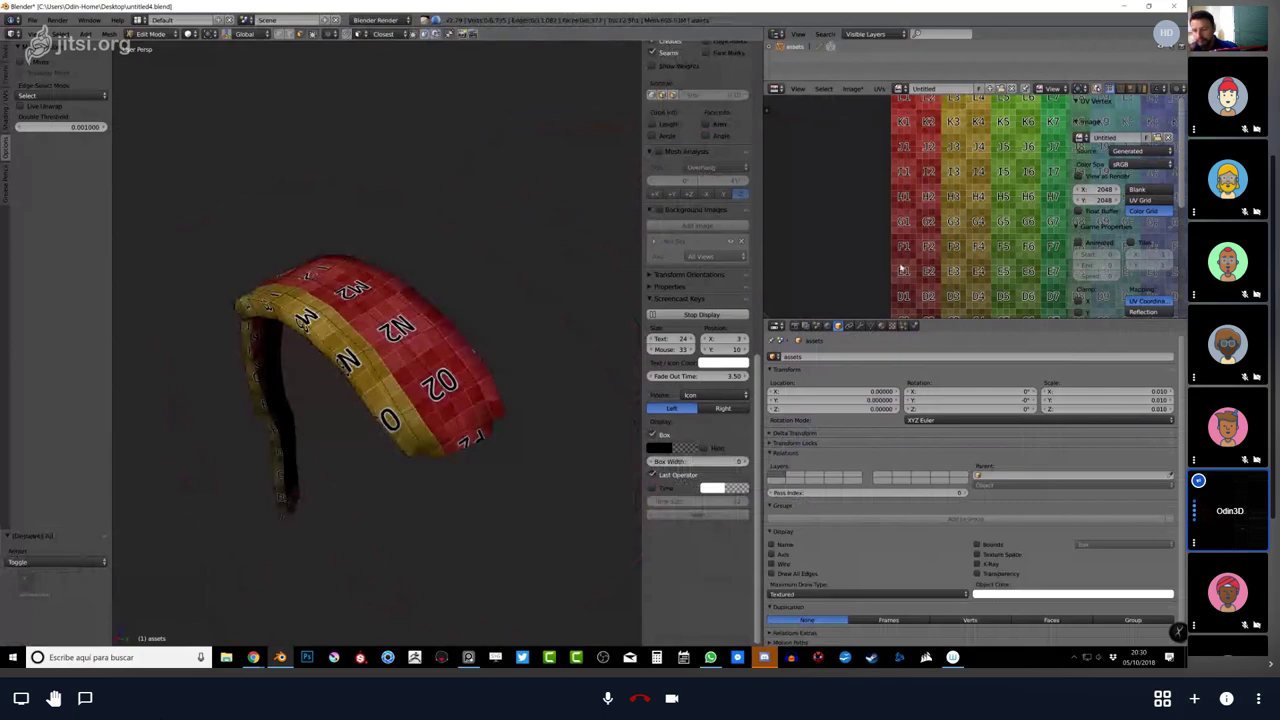
pyautogui.press('a')
pyautogui.hotkey('shift', 'space')
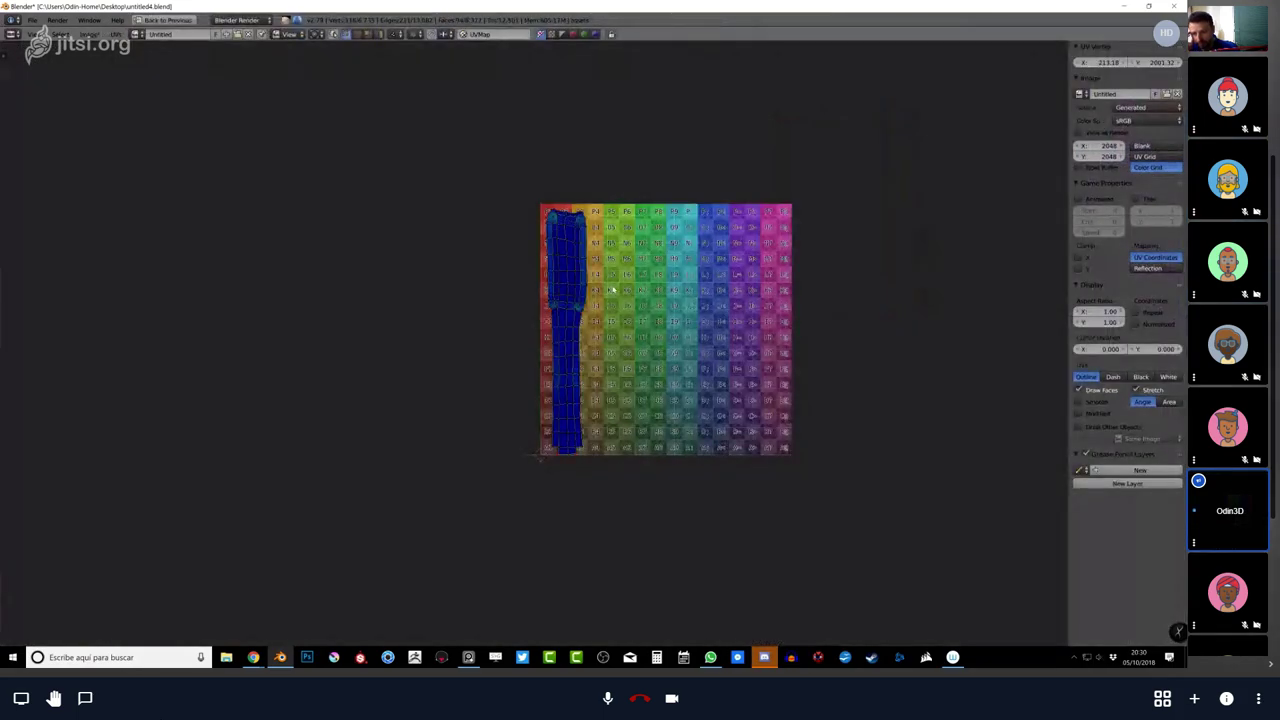
pyautogui.hotkey('shift', 'space')
pyautogui.moveTo(566, 271); pyautogui.dragTo(419, 330, button='middle')
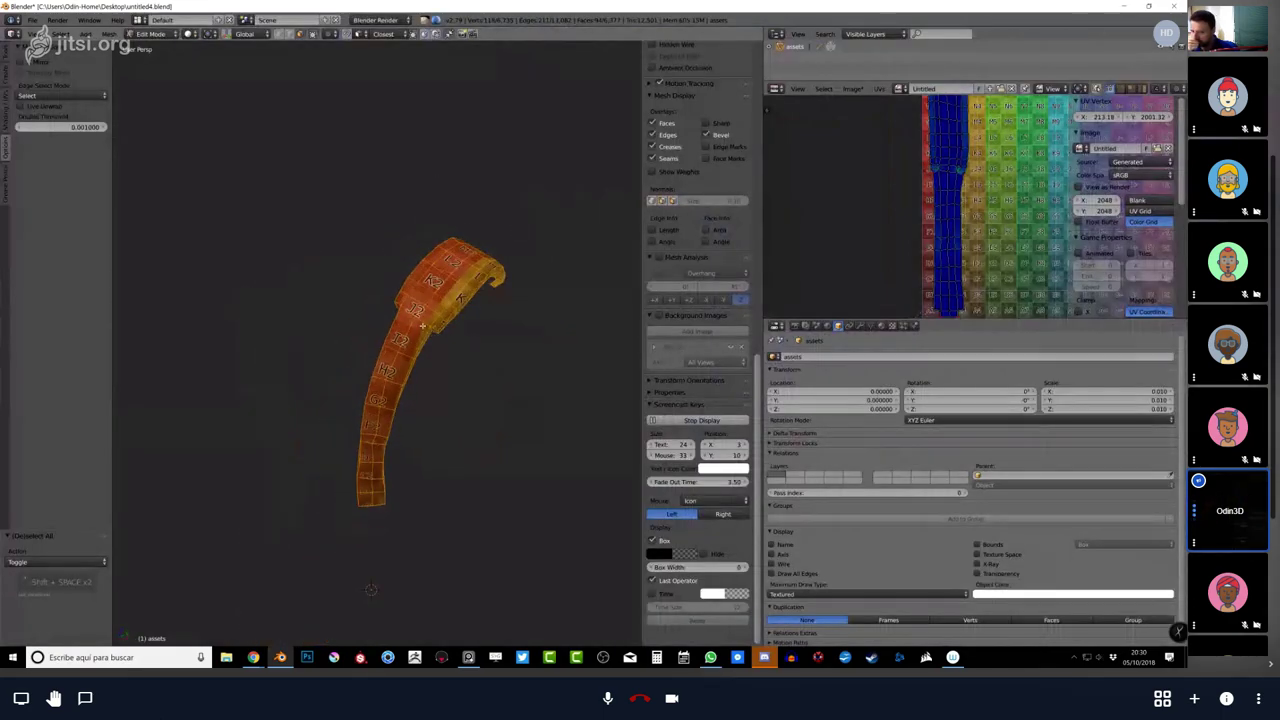
# Reveal the whole character and select the full mesh to display its UV islands.
pyautogui.hotkey('alt', 'h')
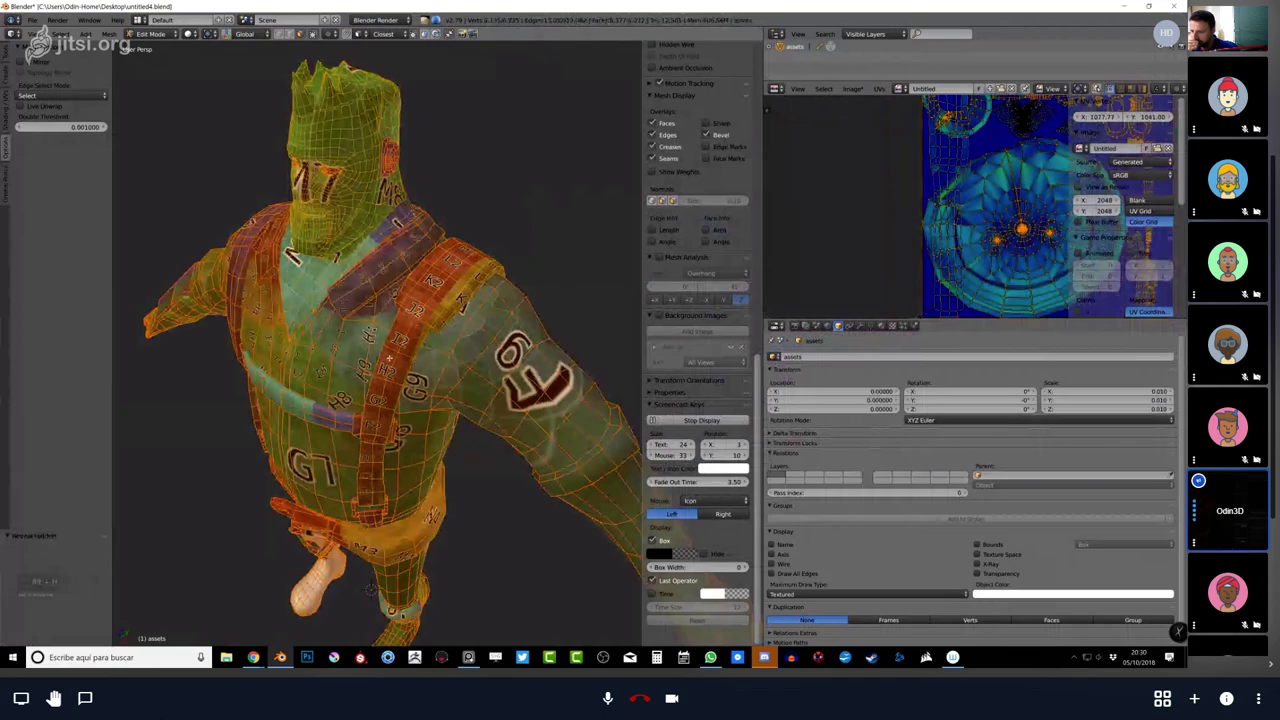
pyautogui.press('a')
pyautogui.moveTo(389, 360); pyautogui.dragTo(315, 360, button='middle')
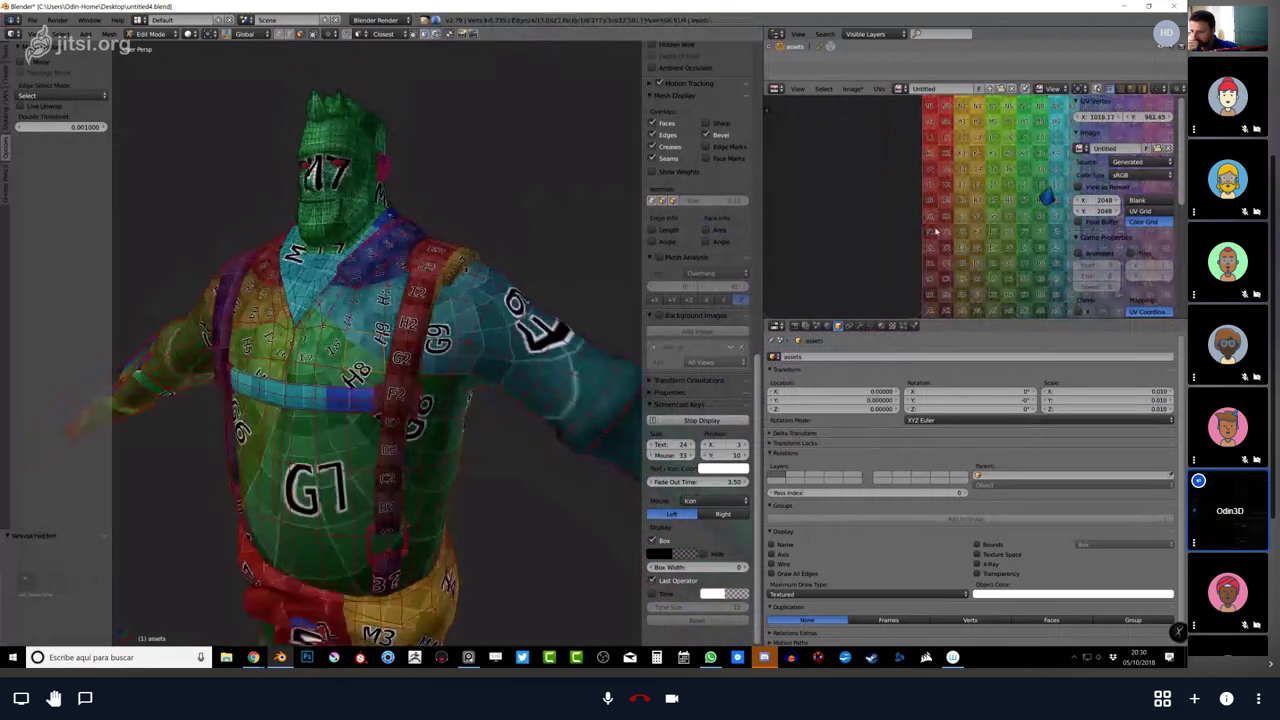
pyautogui.press('a')
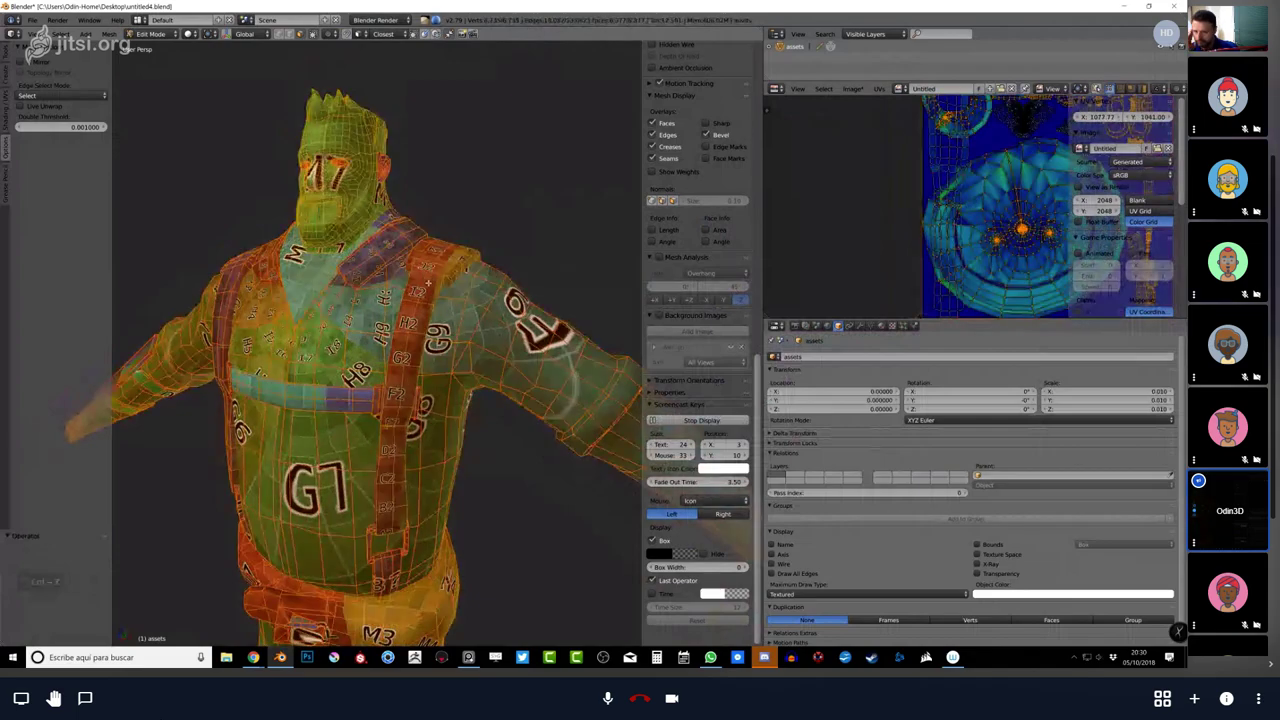
pyautogui.hotkey('shift', 'h')
pyautogui.hotkey('alt', 'h')
pyautogui.press('a')
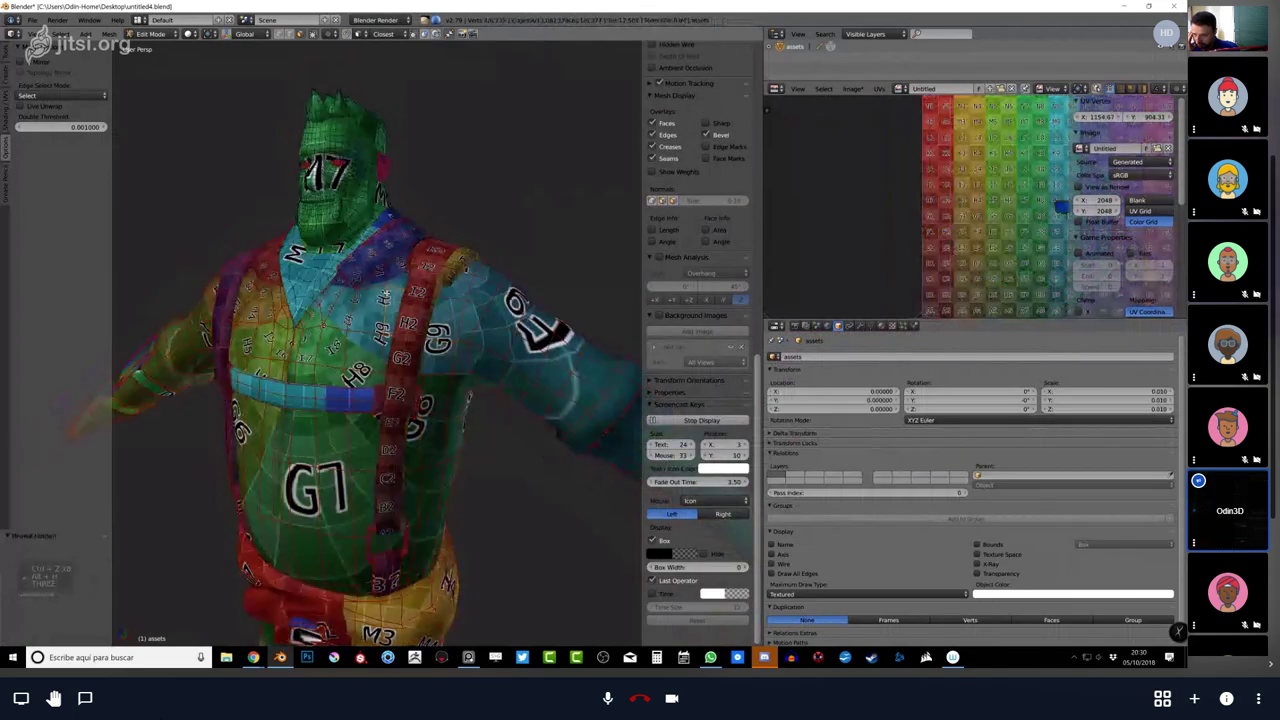
pyautogui.press('a')
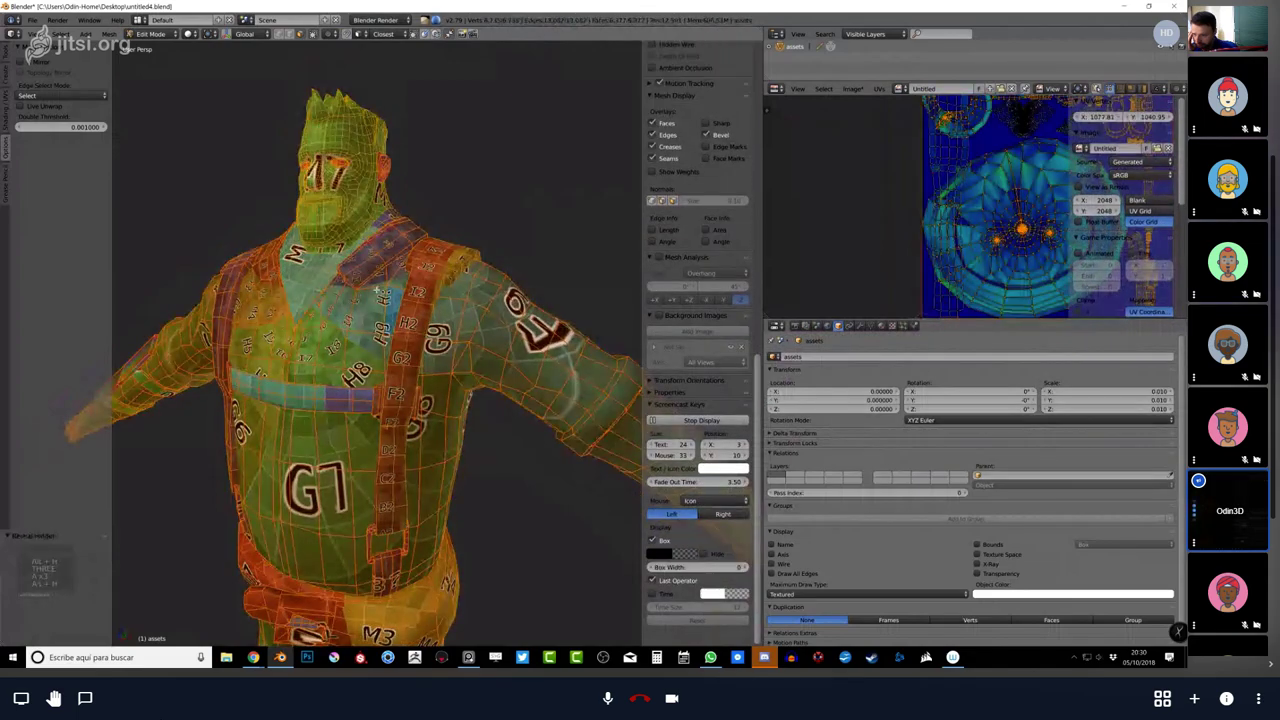
pyautogui.press('a')
pyautogui.scroll(-2, 907, 187)
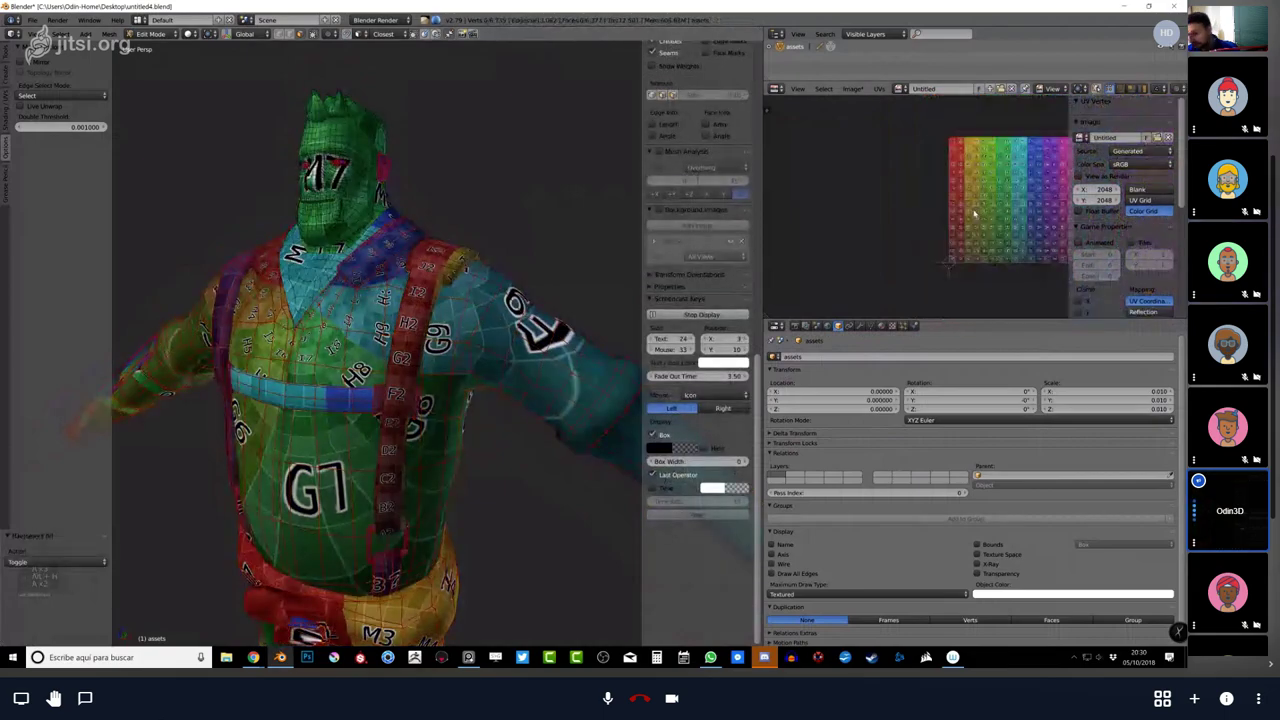
pyautogui.press('a')
# Generate seams with UVs > Seams from Islands, then test selecting linked pieces with L.
pyautogui.click(879, 89)
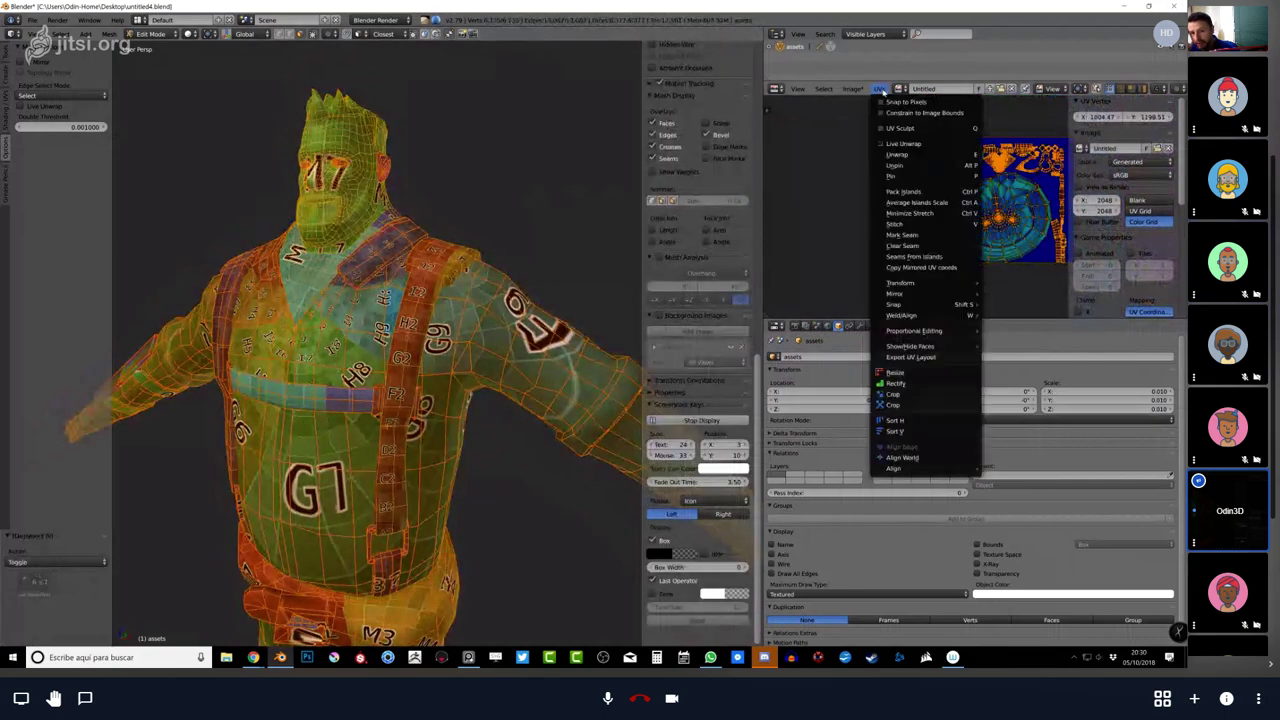
pyautogui.click(913, 257)
pyautogui.press('a')
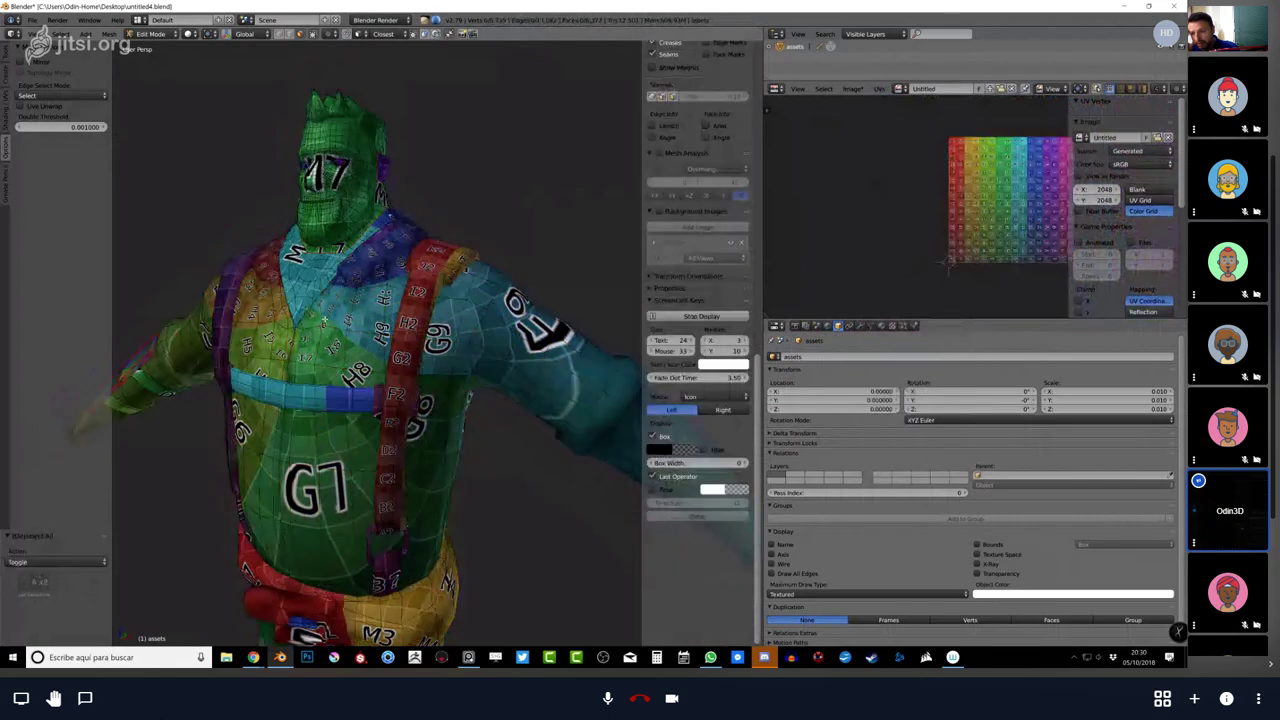
pyautogui.moveTo(372, 305)
pyautogui.mouseDown(button='middle')
pyautogui.moveTo(362, 293)
pyautogui.moveTo(358, 316)
pyautogui.moveTo(399, 302)
pyautogui.moveTo(383, 298)
pyautogui.mouseUp(button='middle')
pyautogui.press('l')
pyautogui.press('a')
pyautogui.press('a')
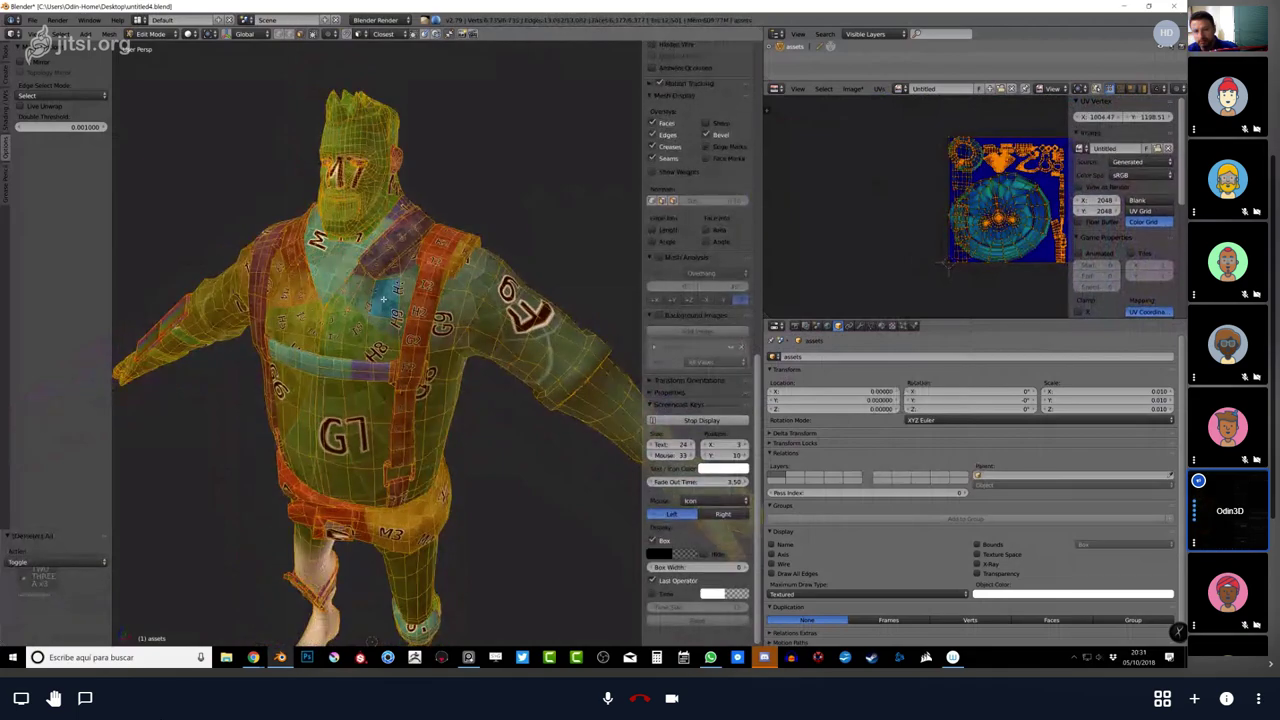
pyautogui.press('a')
pyautogui.press('l')
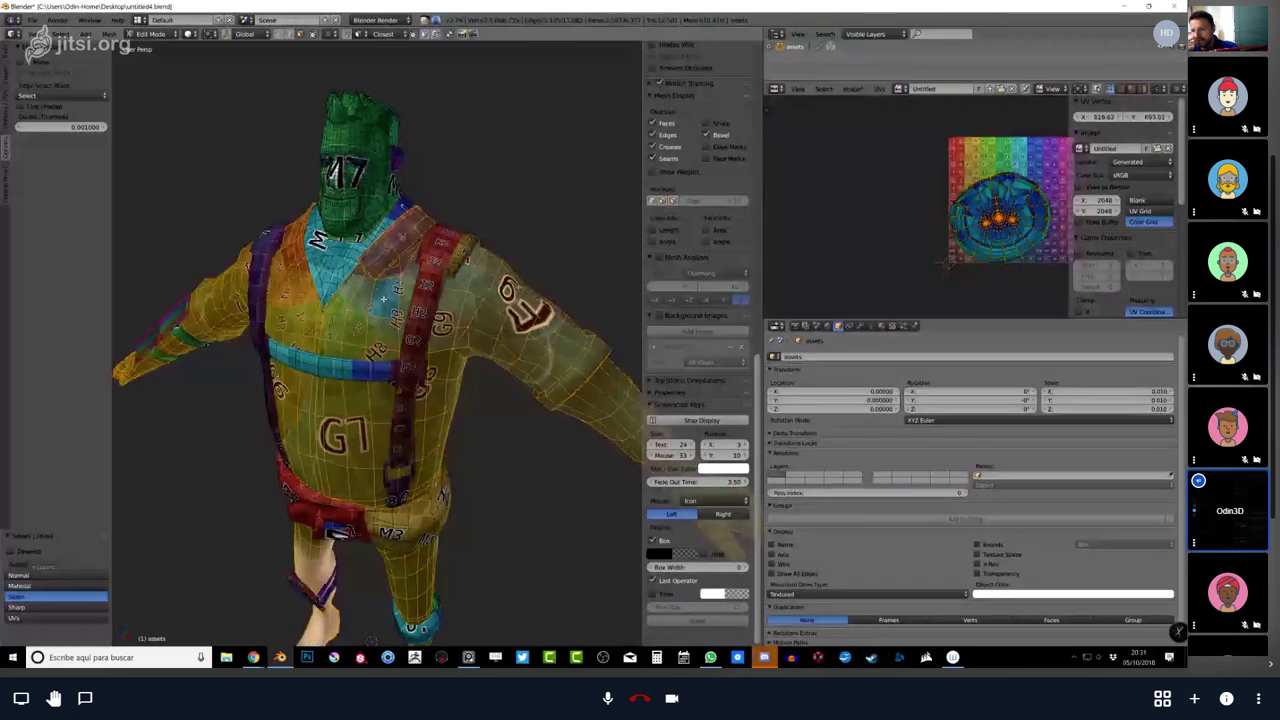
# Switch between edge and face selection and pick a seam-bounded piece with L.
pyautogui.press('2')
pyautogui.press('w')
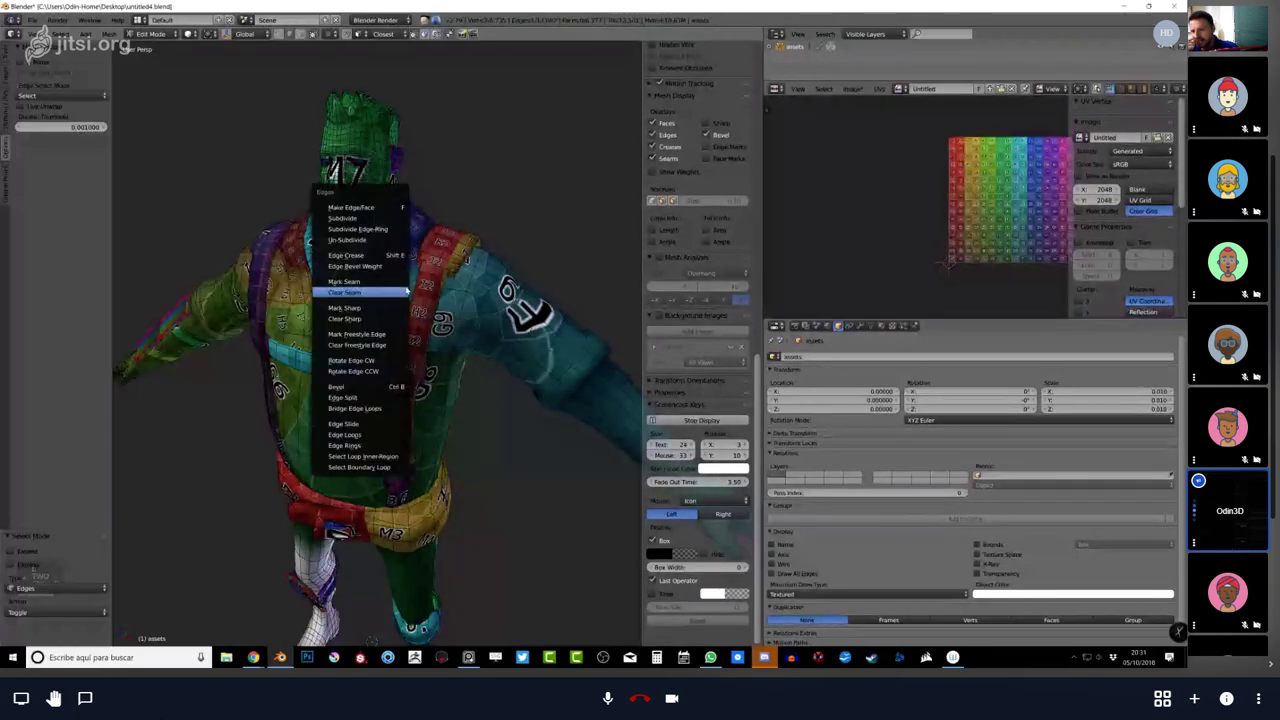
pyautogui.press('Escape')
pyautogui.press('3')
pyautogui.press('l')
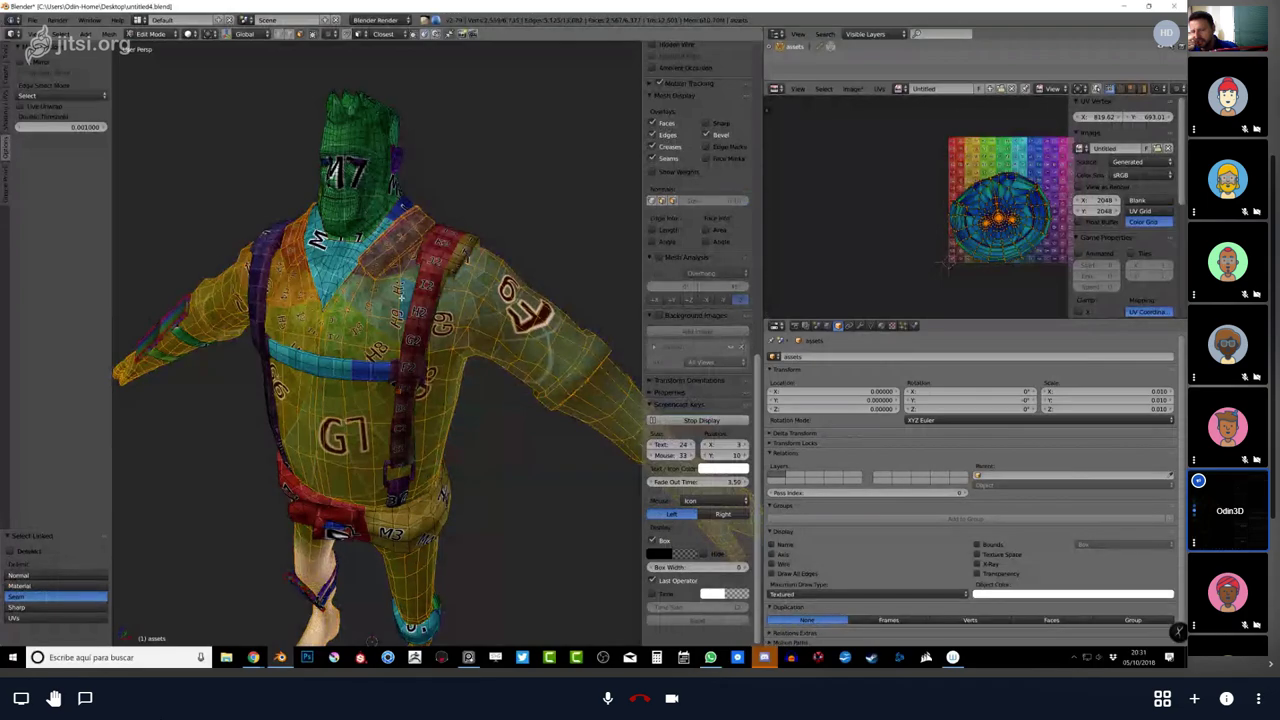
pyautogui.moveTo(400, 297); pyautogui.dragTo(401, 292, button='middle')
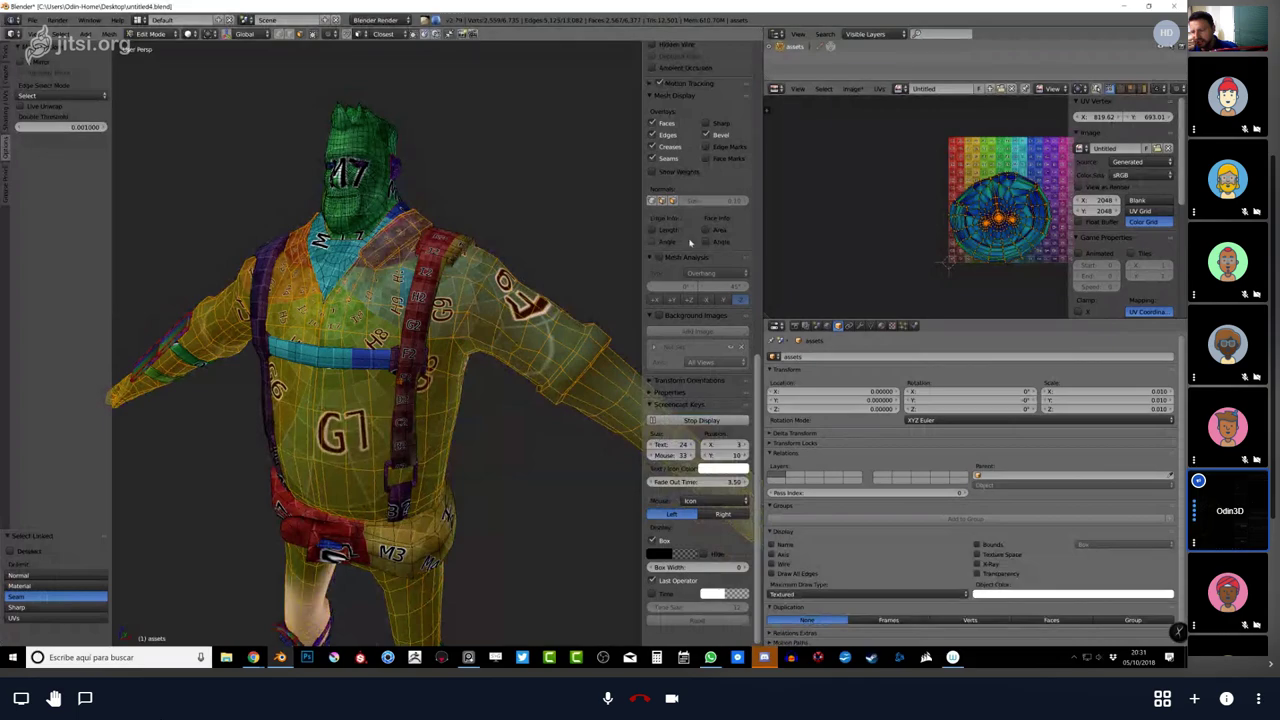
pyautogui.press('a')
pyautogui.press('a')
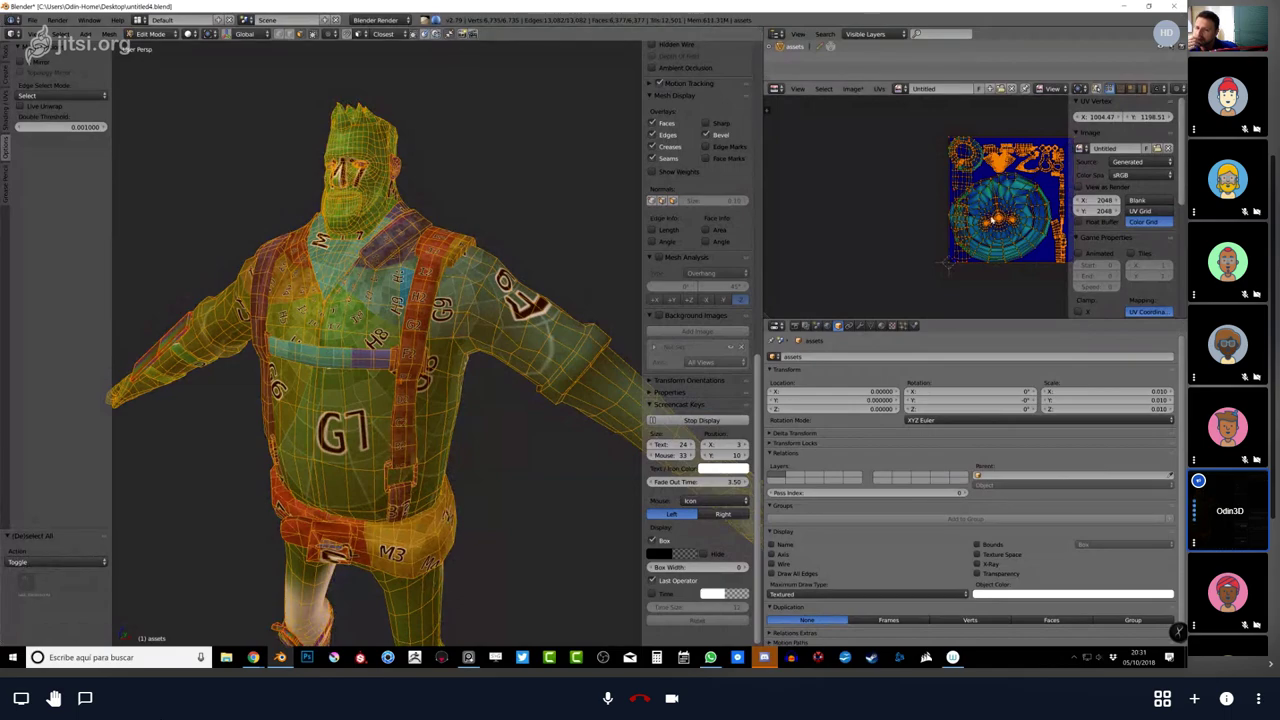
# Run Seams from Islands again on the whole mesh and pan the UV view onto the islands.
pyautogui.moveTo(991, 220); pyautogui.dragTo(983, 228, button='middle')
pyautogui.click(880, 90)
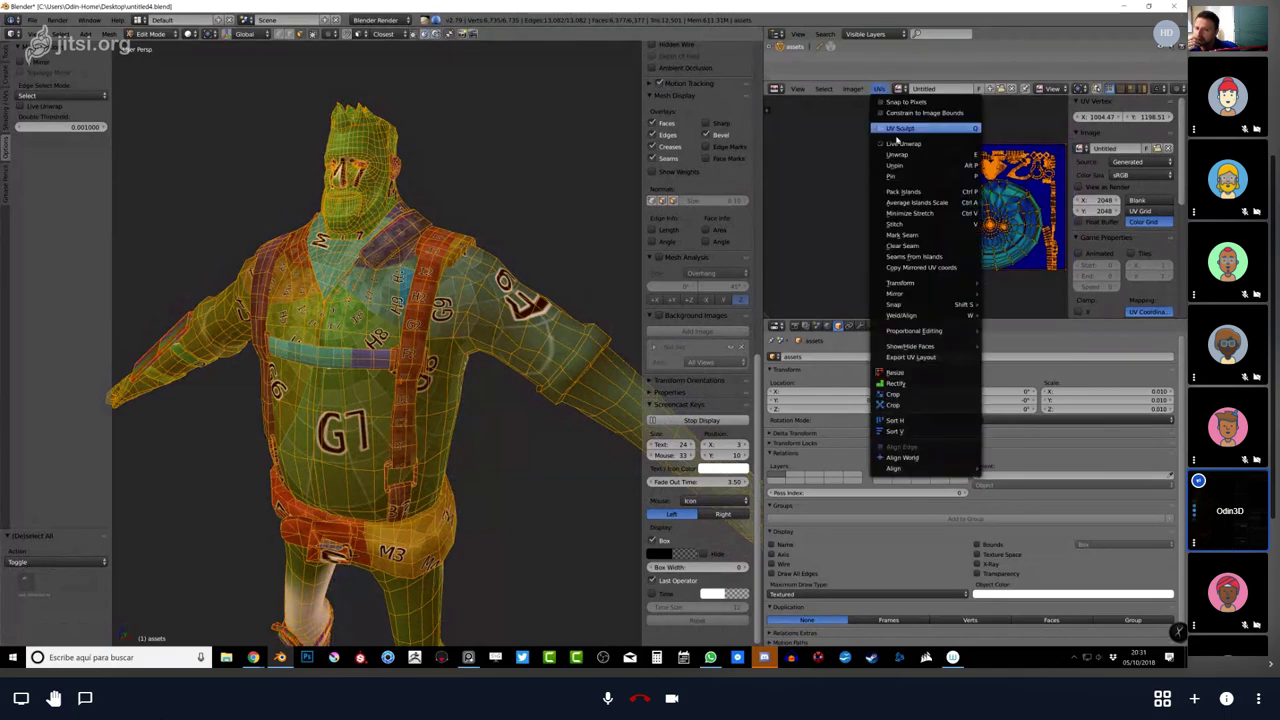
pyautogui.click(897, 121)
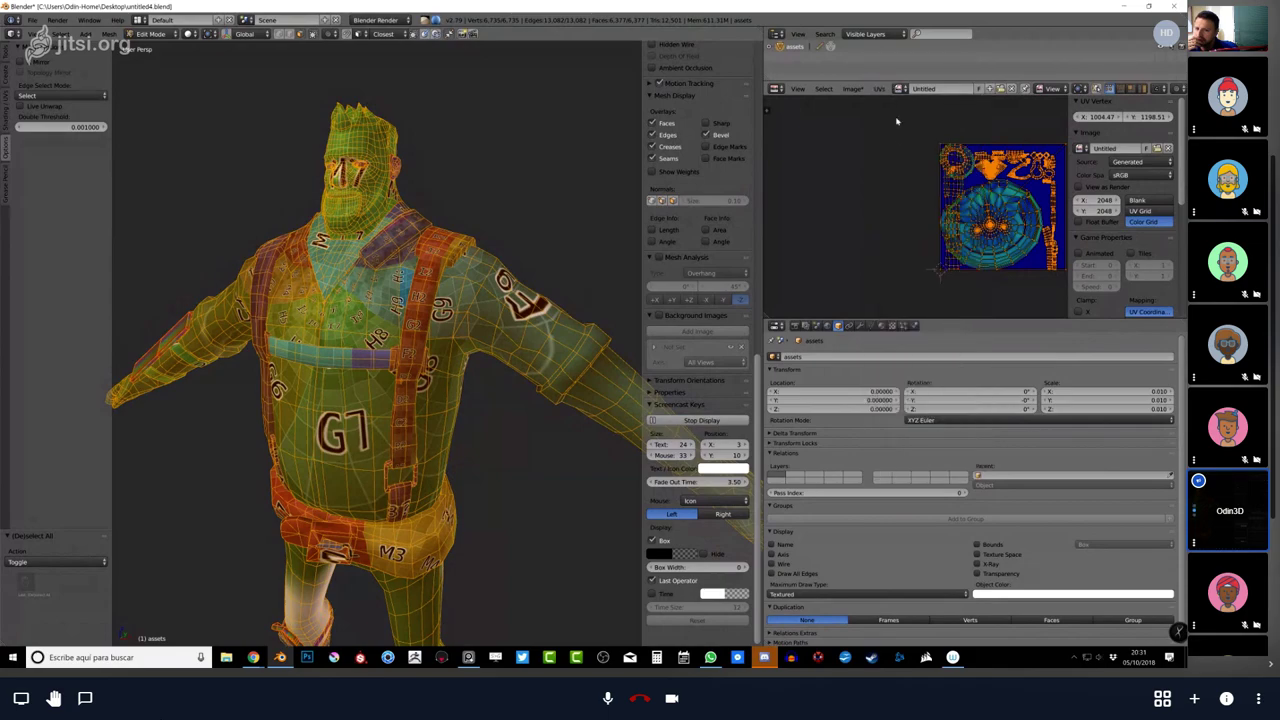
pyautogui.click(881, 90)
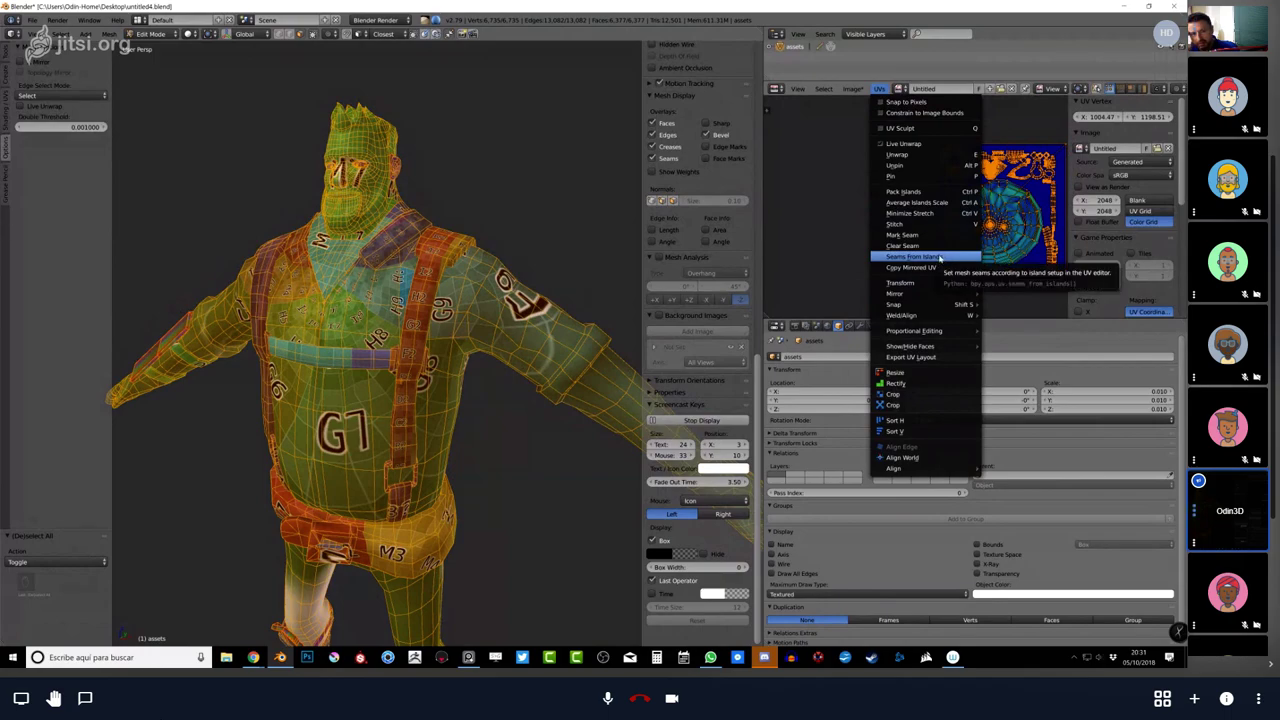
pyautogui.click(940, 258)
pyautogui.scroll(2, 1000, 240)
pyautogui.moveTo(960, 260); pyautogui.dragTo(1018, 268, button='middle')
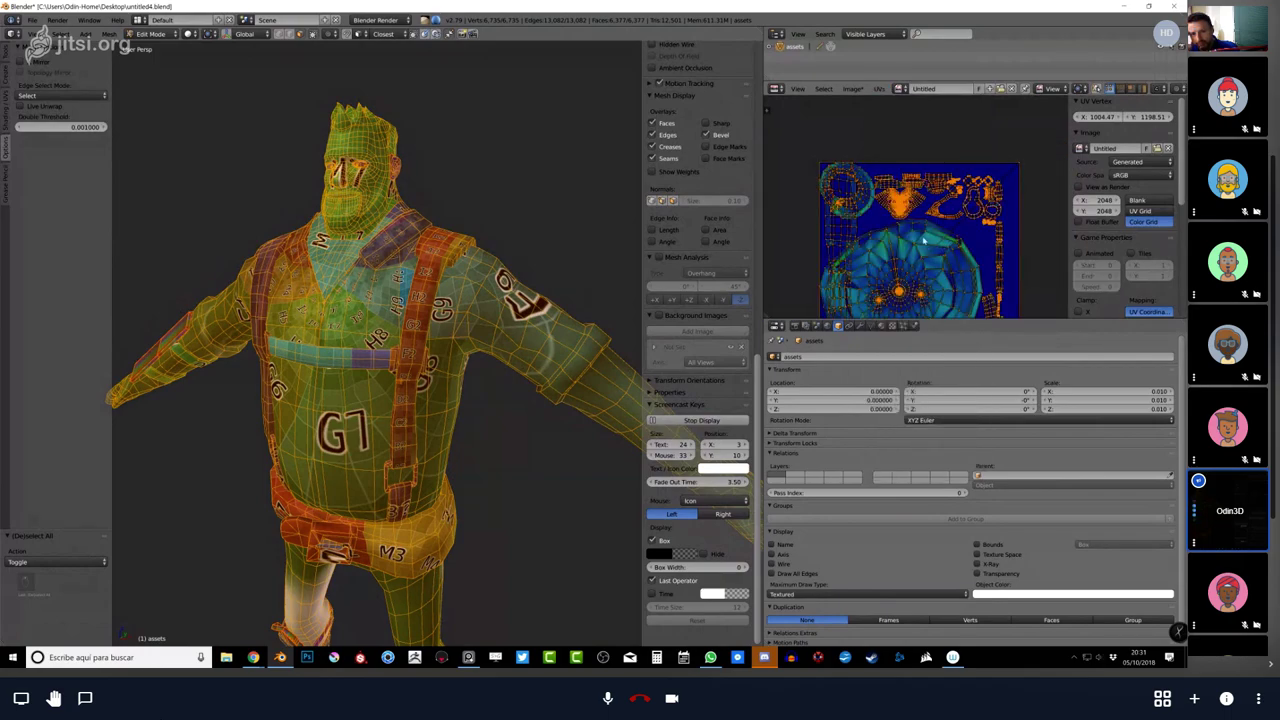
pyautogui.rightClick(903, 215)
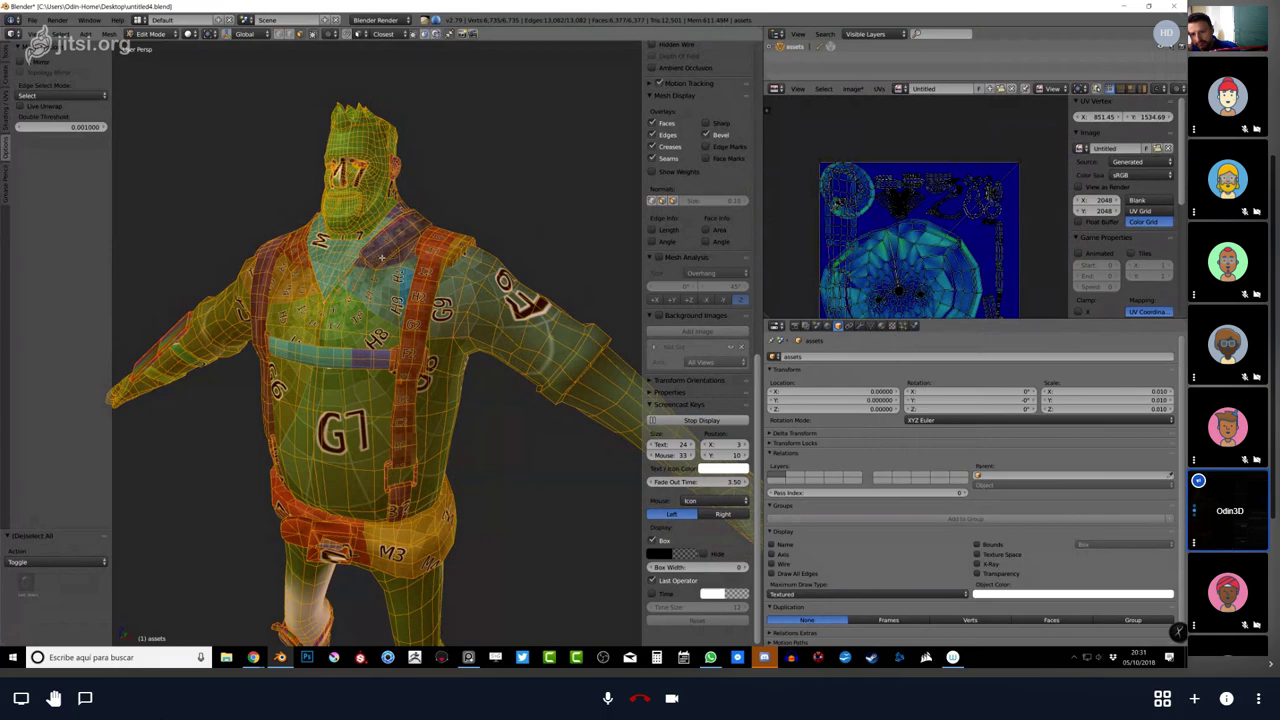
# Hide the side panels, zoom in on the waist and select the belt's faces with L.
pyautogui.moveTo(393, 259); pyautogui.dragTo(466, 310, button='middle')
pyautogui.press('l')
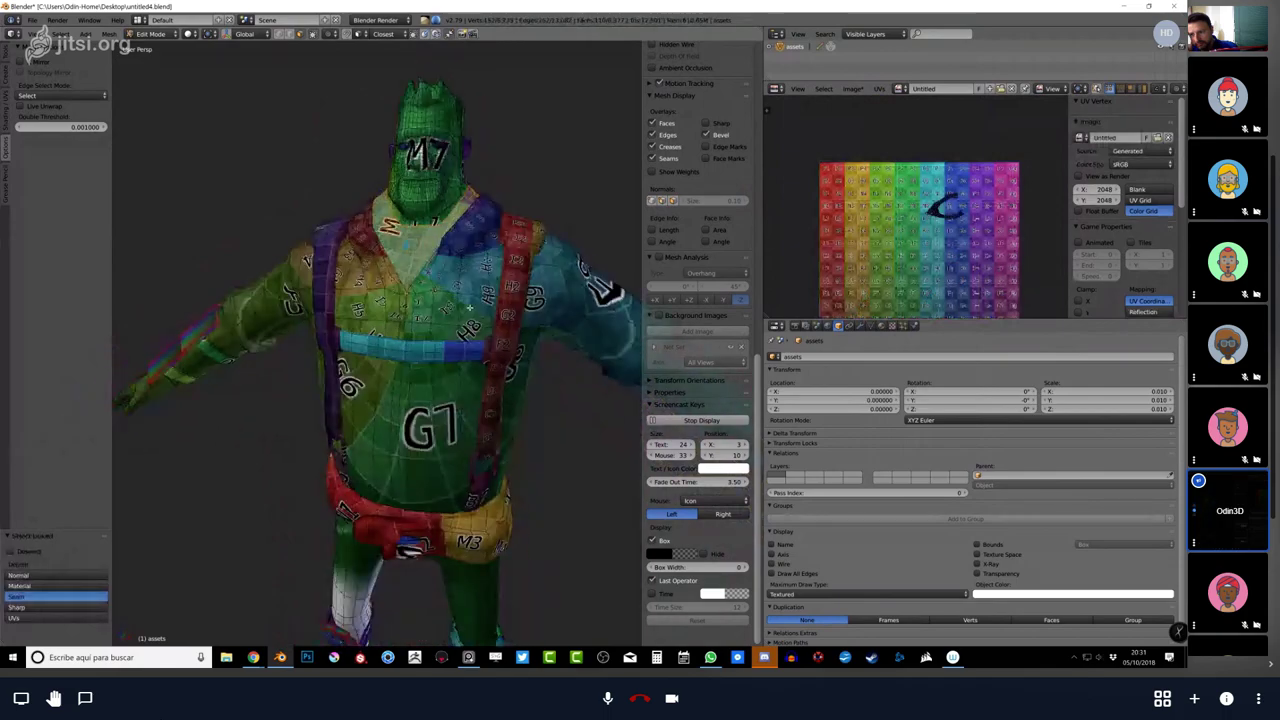
pyautogui.press('n')
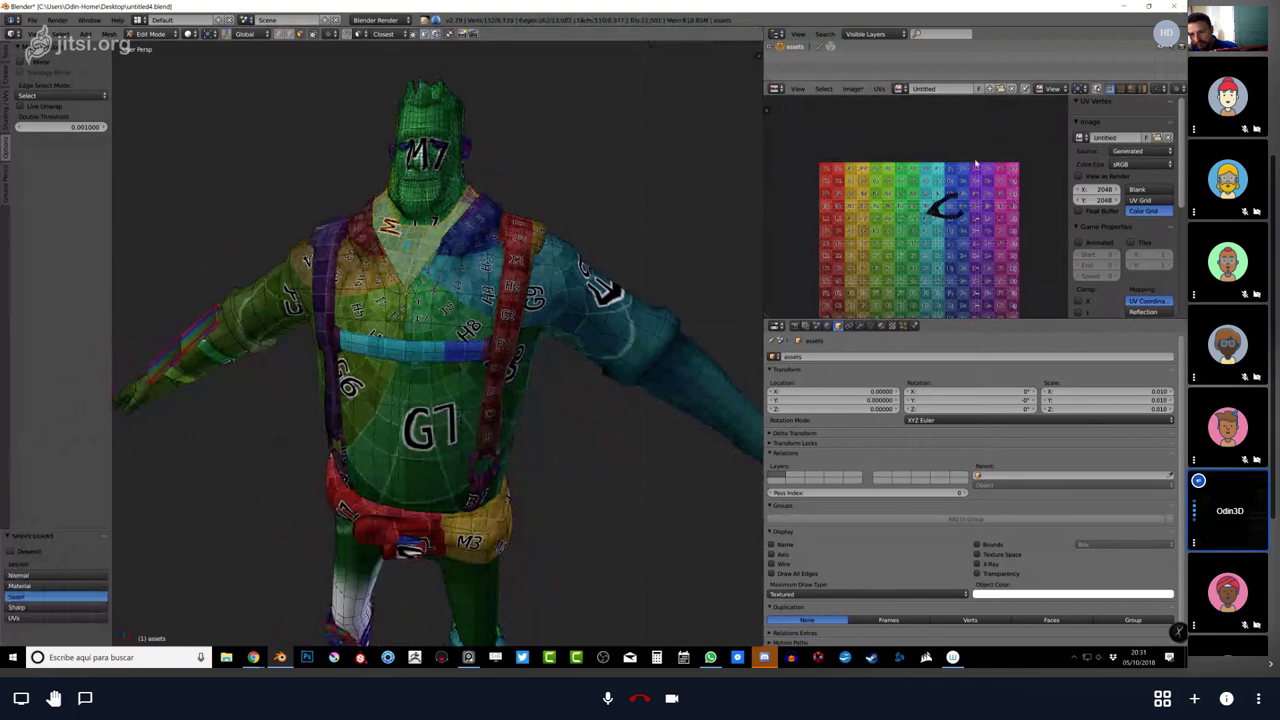
pyautogui.press('t')
pyautogui.moveTo(488, 358)
pyautogui.mouseDown(button='middle')
pyautogui.moveTo(454, 358)
pyautogui.moveTo(522, 358)
pyautogui.moveTo(551, 314)
pyautogui.moveTo(508, 363)
pyautogui.moveTo(481, 350)
pyautogui.mouseUp(button='middle')
pyautogui.press('l')
# Unwrap the selected belt faces.
pyautogui.press('u')
pyautogui.click(481, 348)
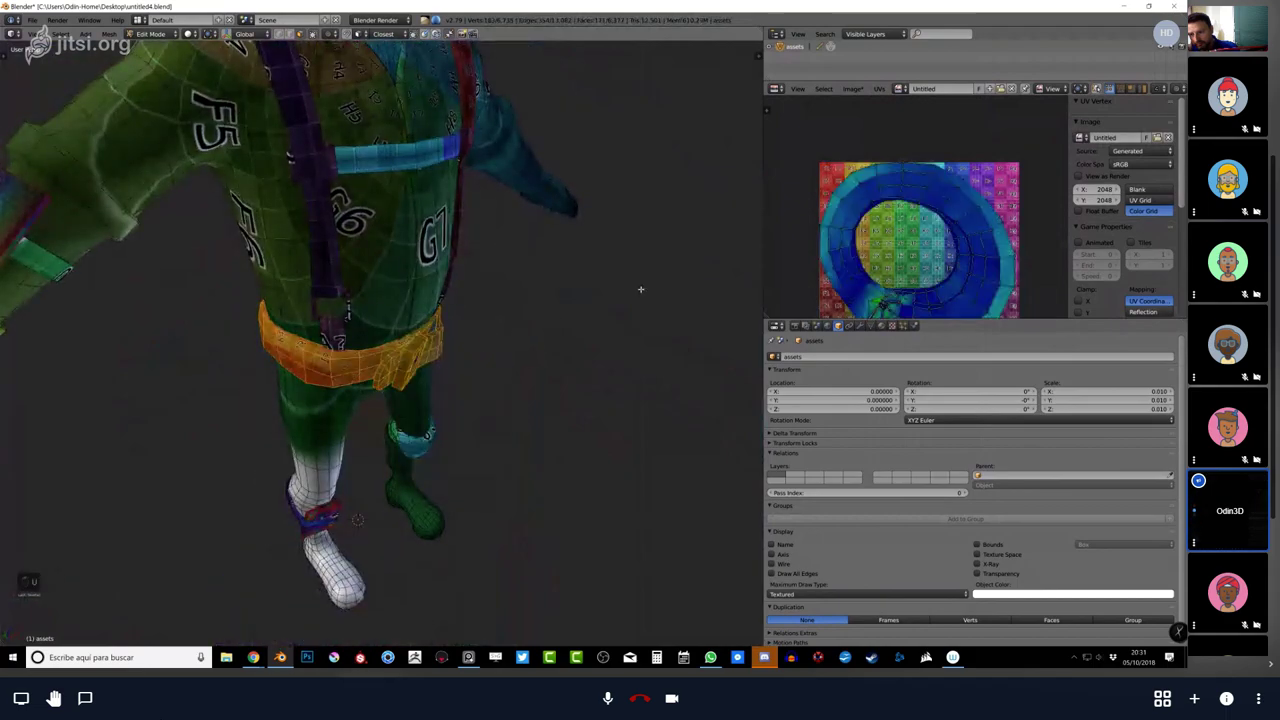
pyautogui.moveTo(884, 275); pyautogui.dragTo(904, 263, button='middle')
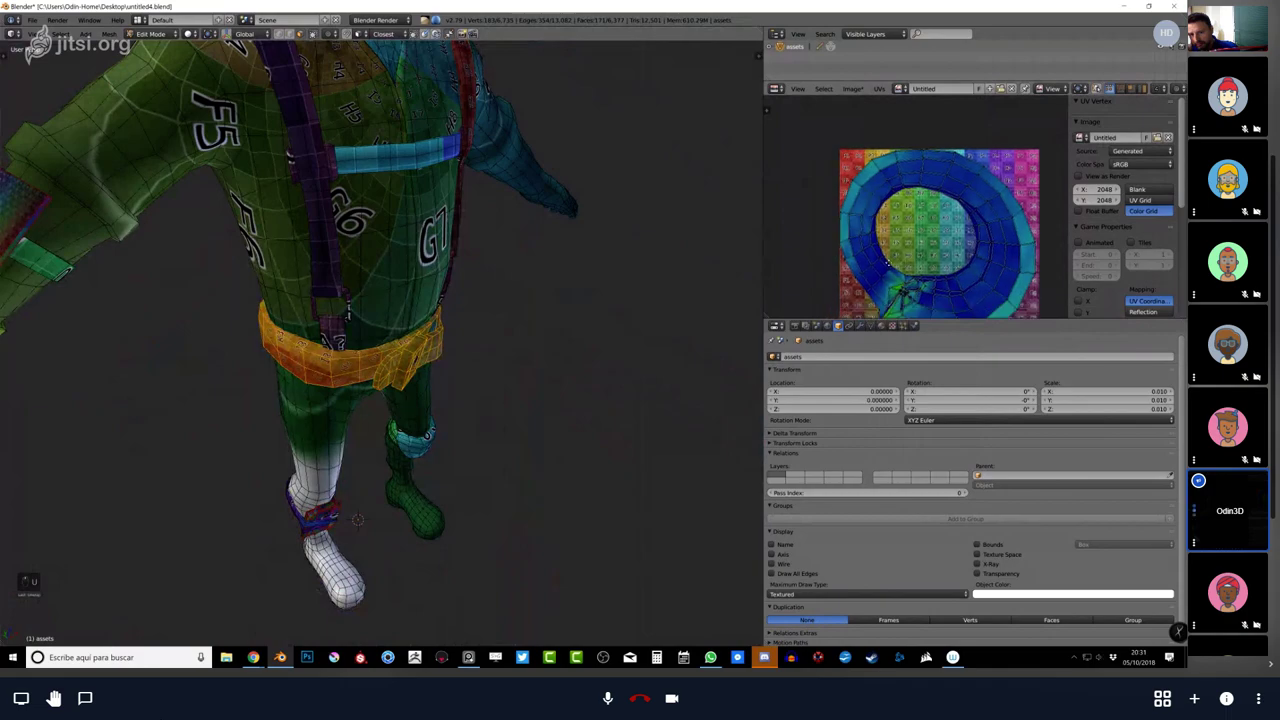
pyautogui.moveTo(430, 380); pyautogui.dragTo(404, 369, button='middle')
pyautogui.scroll(2, 404, 369)
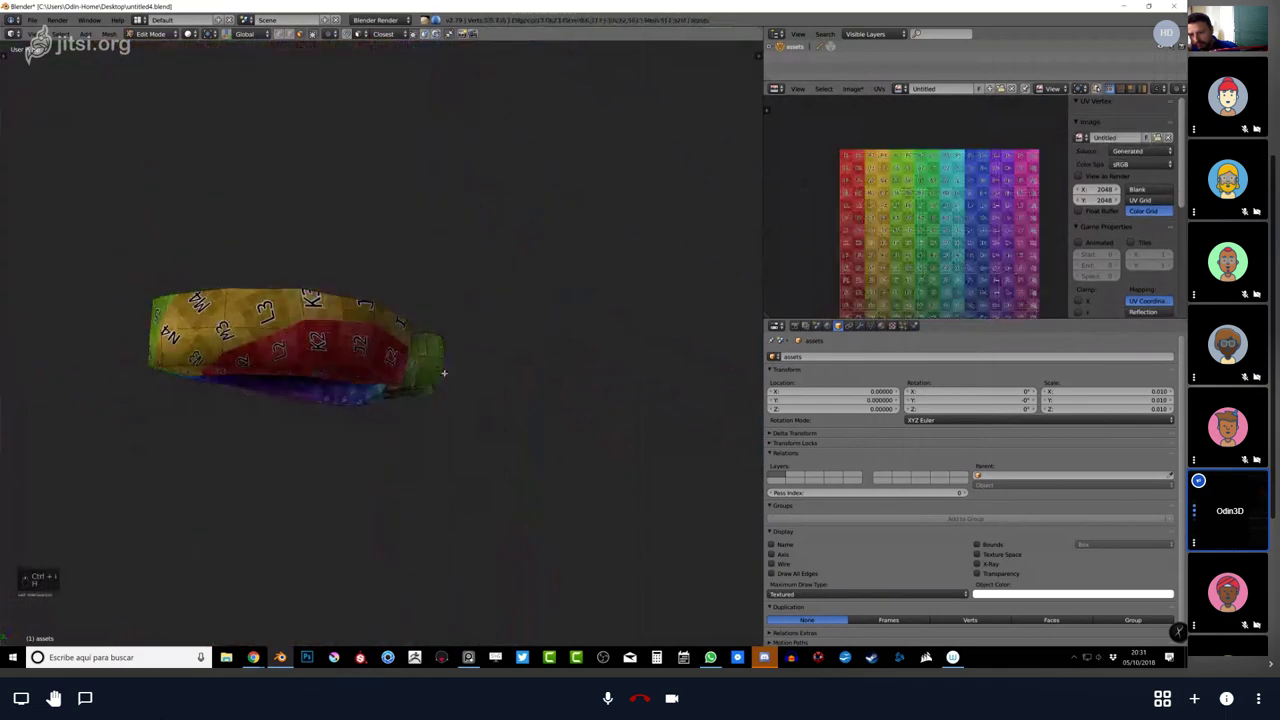
# Isolate the belt and rotate the view to its underside around the red section.
pyautogui.press('KP_2')
pyautogui.press('KP_2')
pyautogui.press('KP_2')
pyautogui.press('KP_2')
pyautogui.scroll(5, 380, 340)
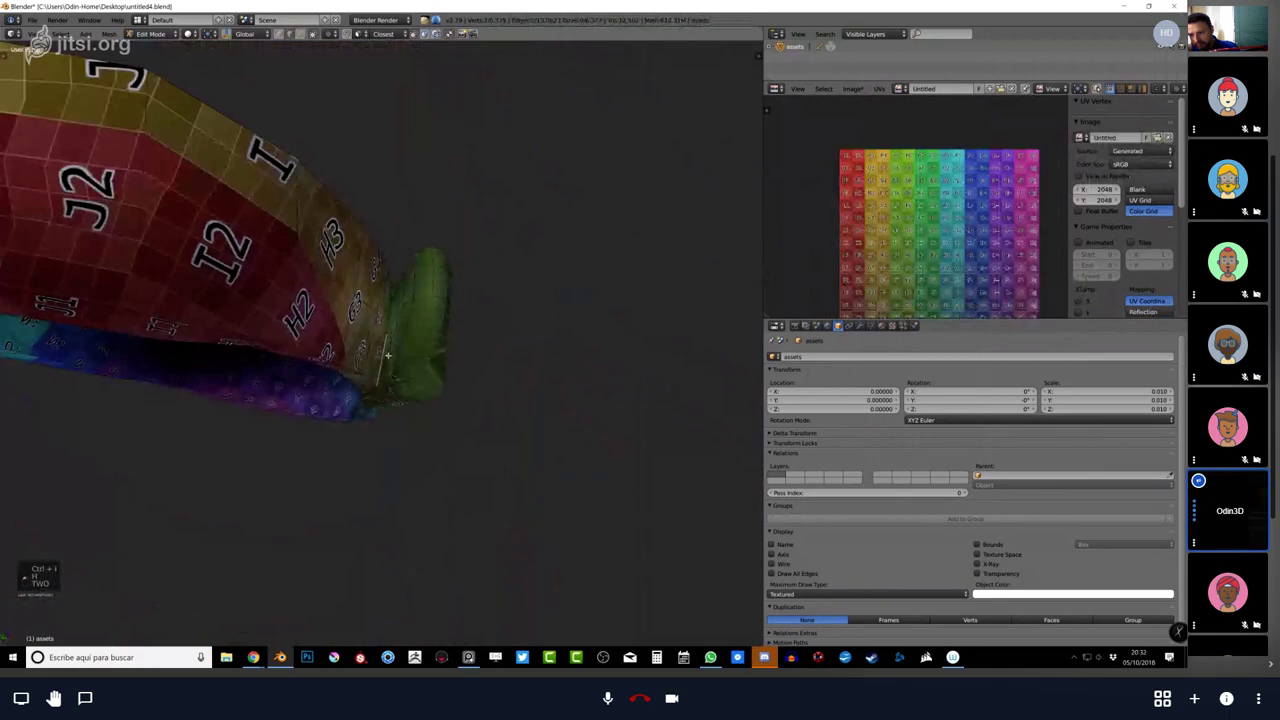
pyautogui.press('KP_2')
pyautogui.press('KP_2')
pyautogui.press('KP_2')
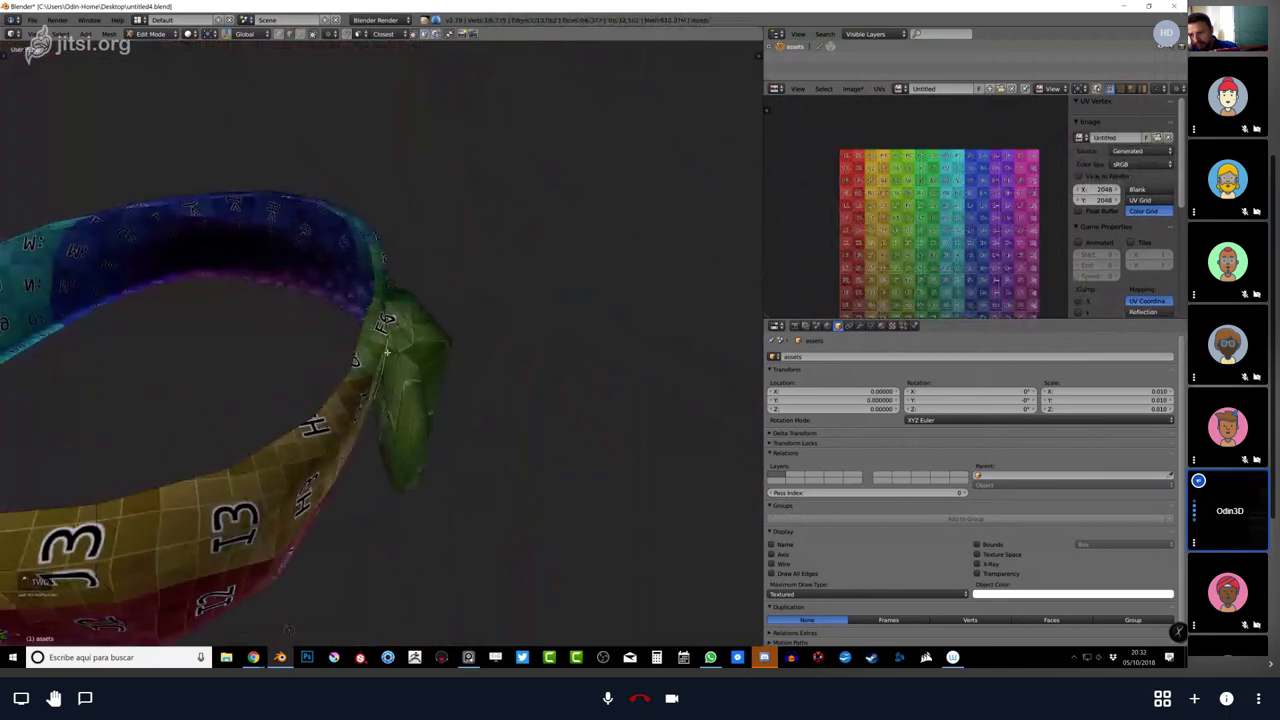
pyautogui.press('KP_2')
pyautogui.press('KP_2')
pyautogui.press('KP_2')
pyautogui.press('KP_2')
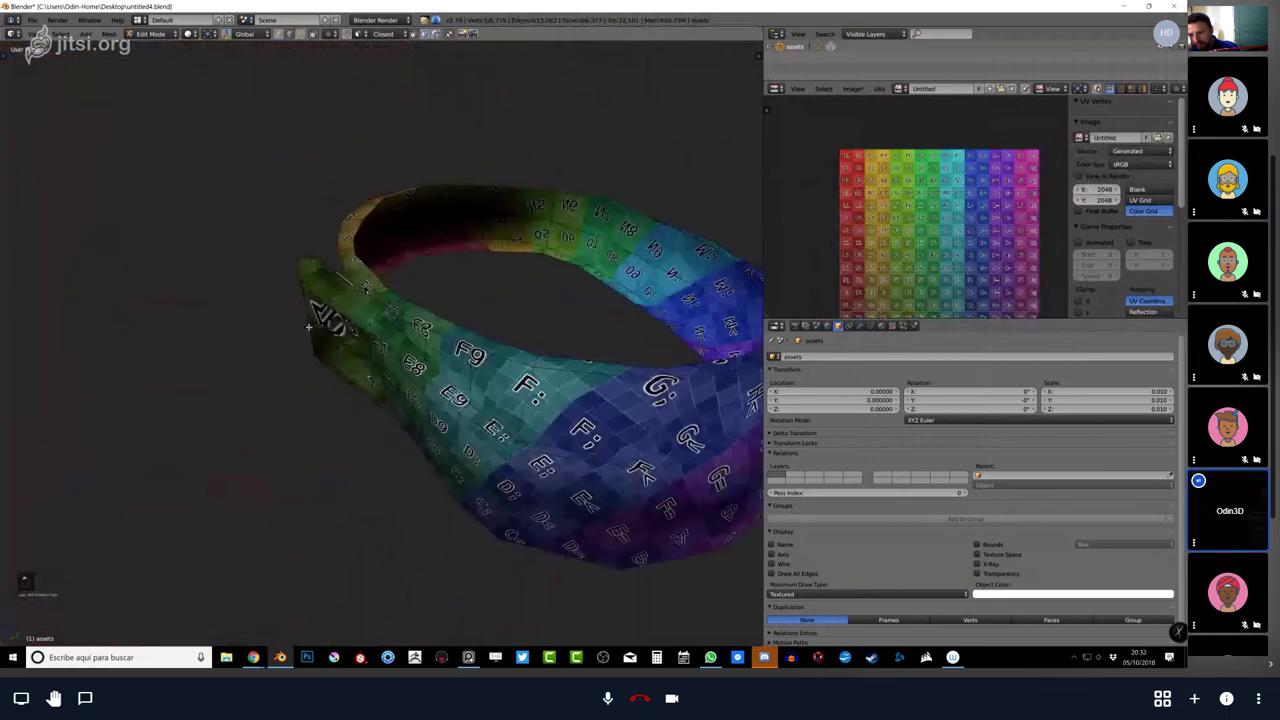
pyautogui.press('KP_2')
pyautogui.press('KP_2')
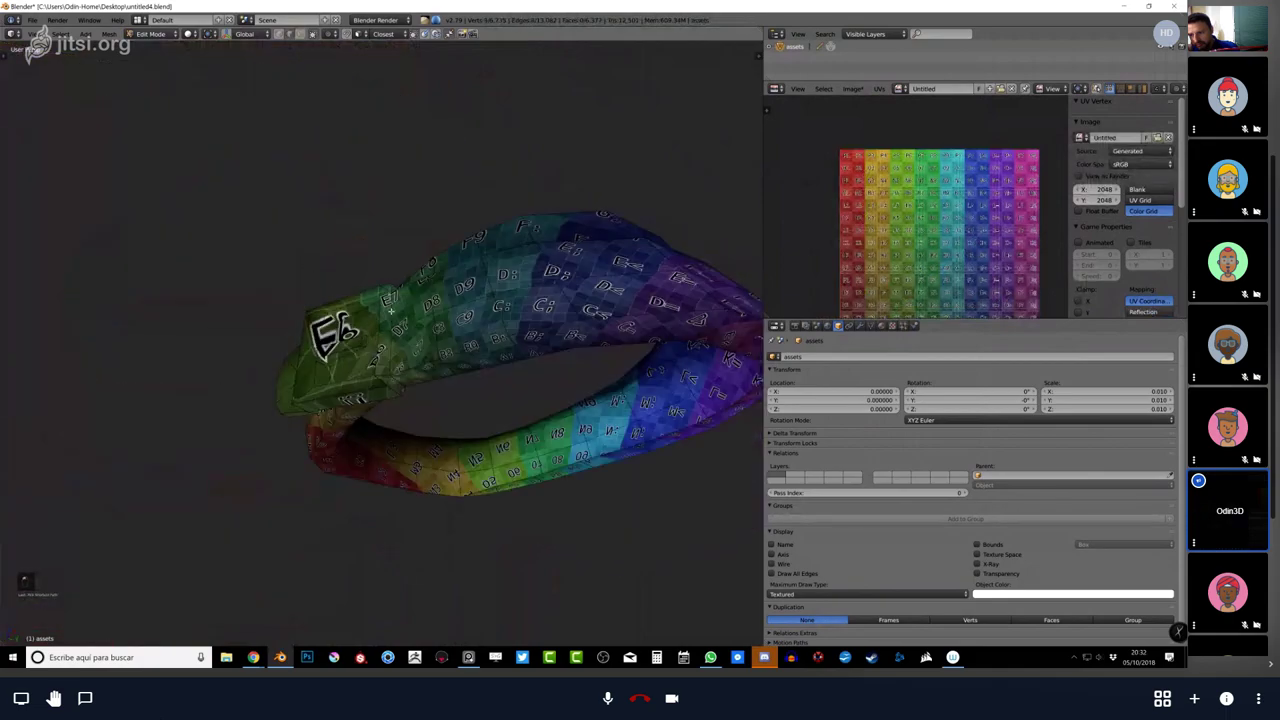
pyautogui.press('KP_period')
pyautogui.press('KP_2')
pyautogui.press('KP_2')
pyautogui.press('KP_2')
pyautogui.press('KP_2')
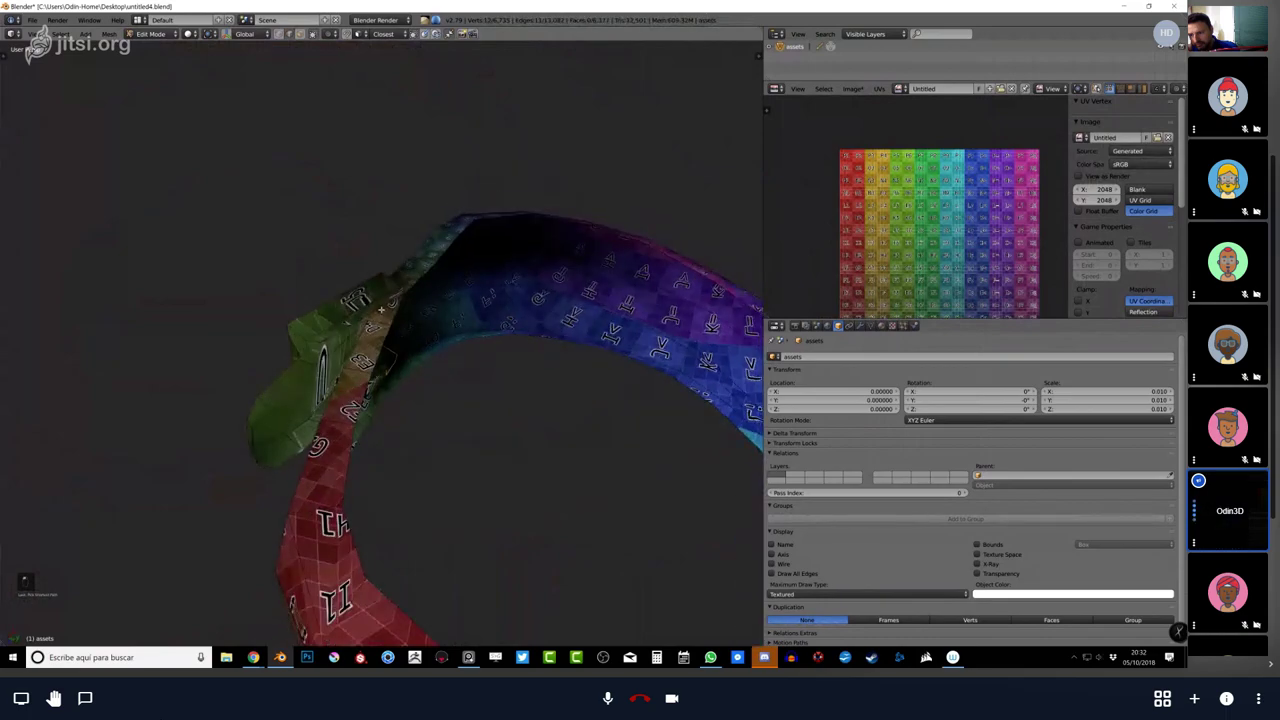
# Mark the selected belt edges as a seam with Ctrl+E > Mark Seam.
pyautogui.press('KP_2')
pyautogui.press('KP_2')
pyautogui.press('KP_2')
pyautogui.press('KP_2')
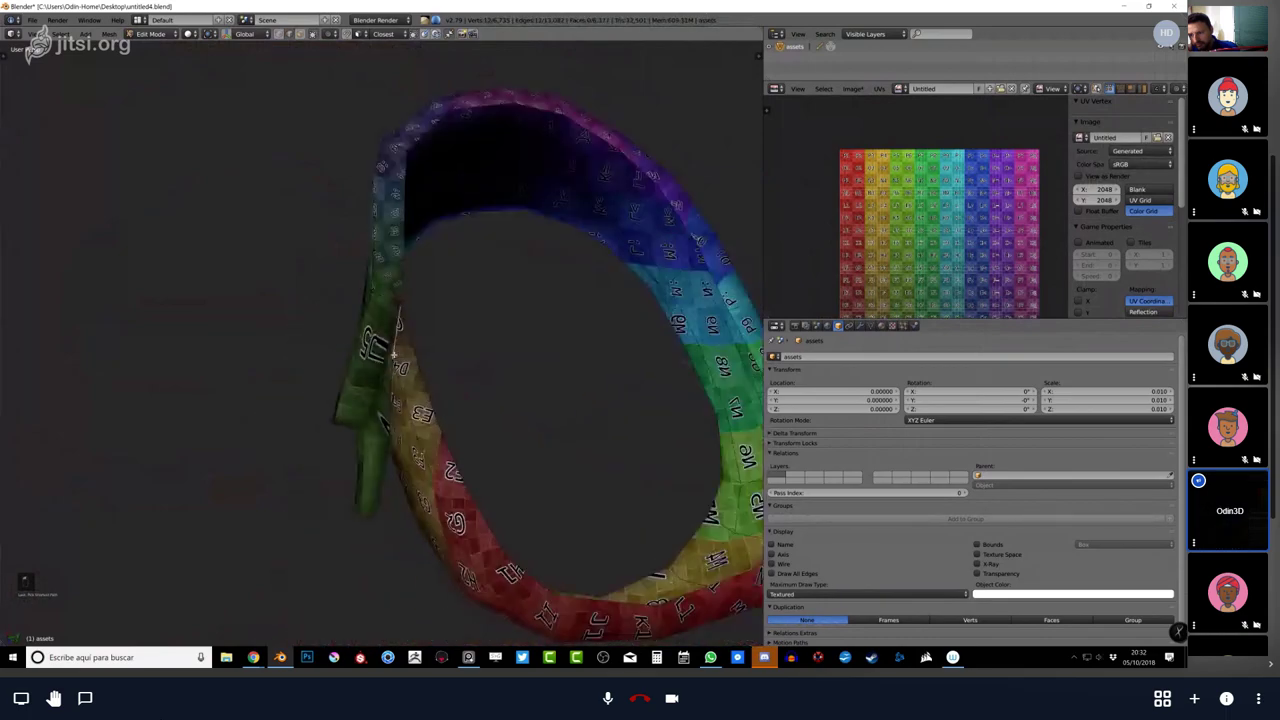
pyautogui.hotkey('ctrl', 'e')
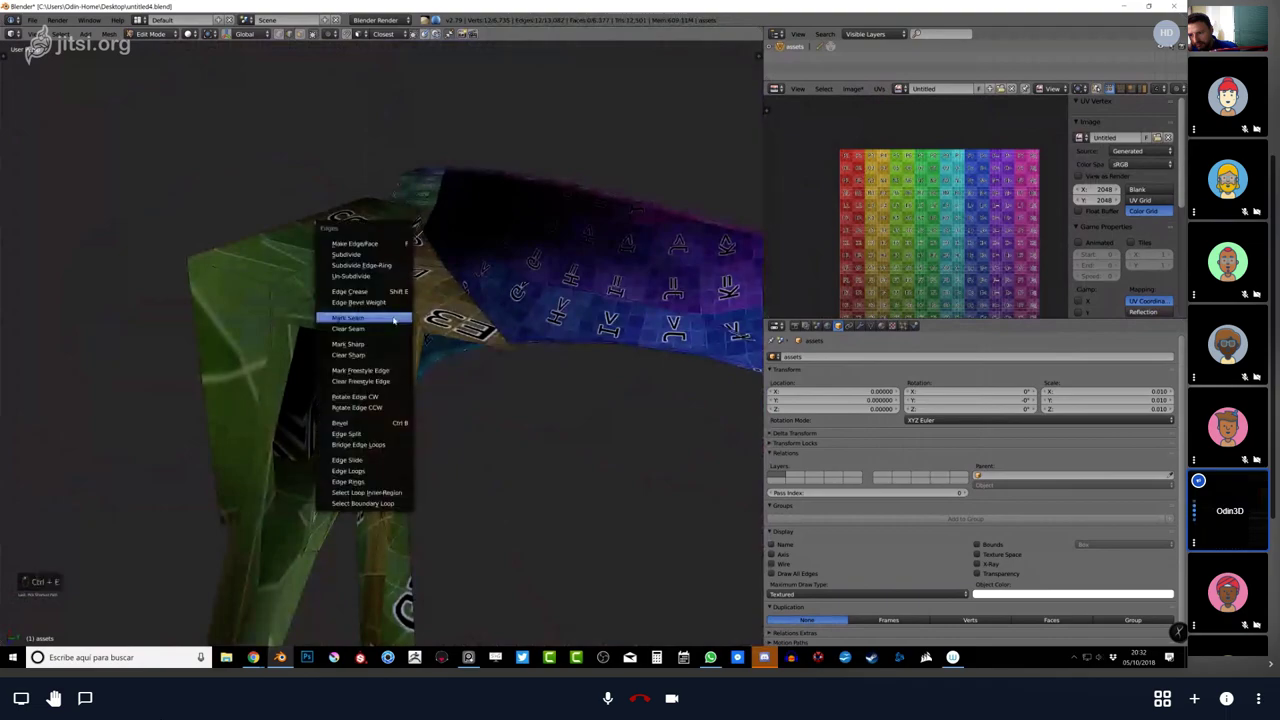
pyautogui.click(394, 318)
pyautogui.moveTo(394, 319); pyautogui.dragTo(322, 420, button='middle')
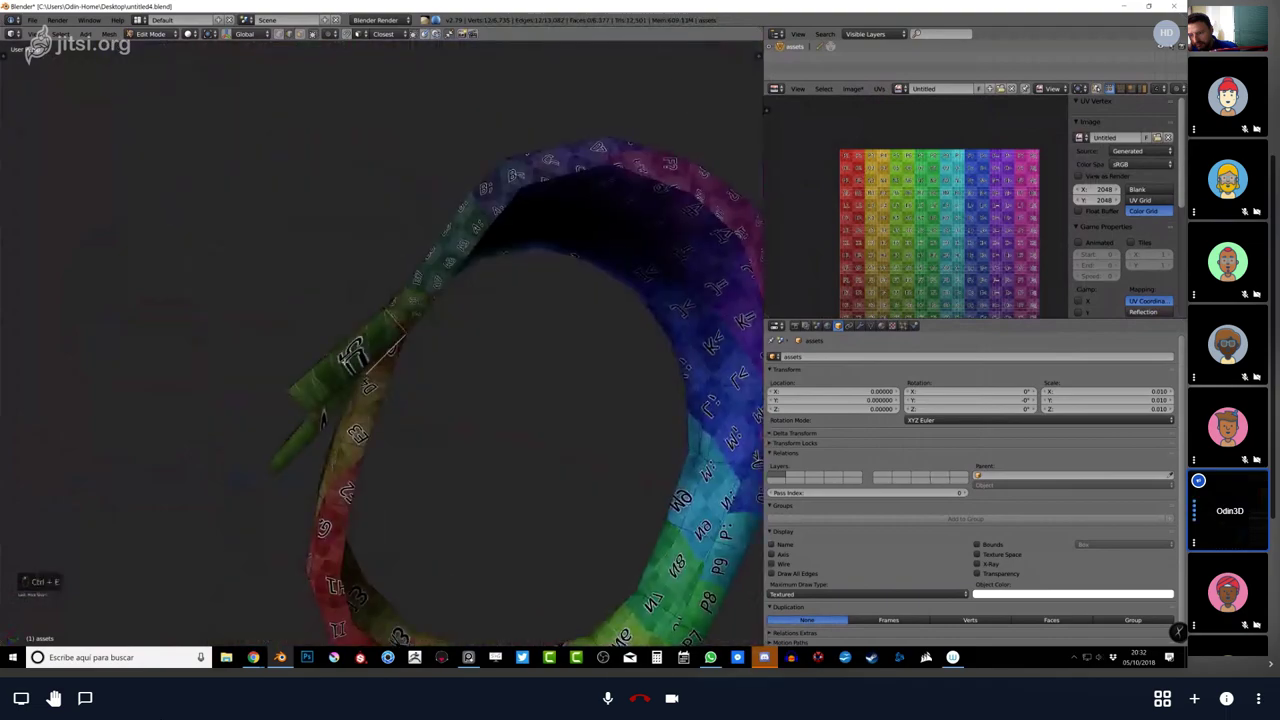
pyautogui.press('KP_3')
# Select the belt's green end-cap island from several angles, ready to seam its edges.
pyautogui.press('l')
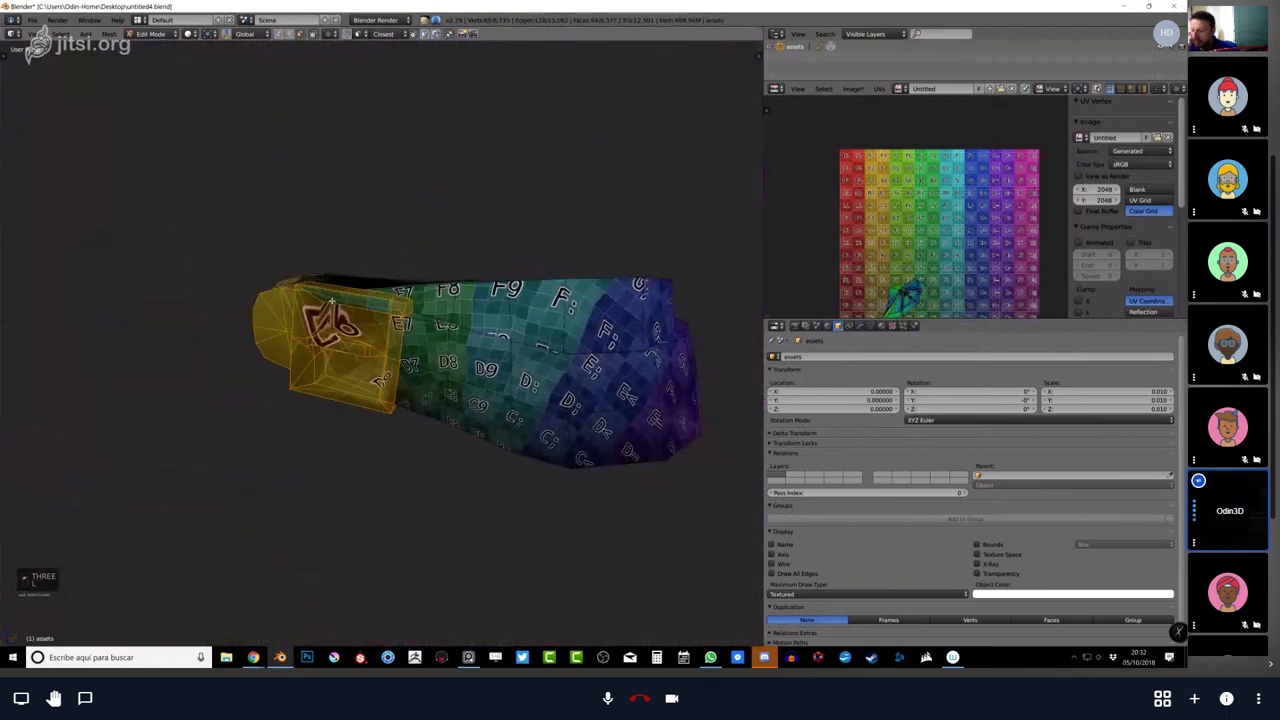
pyautogui.rightClick(332, 300)
pyautogui.moveTo(332, 300); pyautogui.dragTo(443, 367, button='middle')
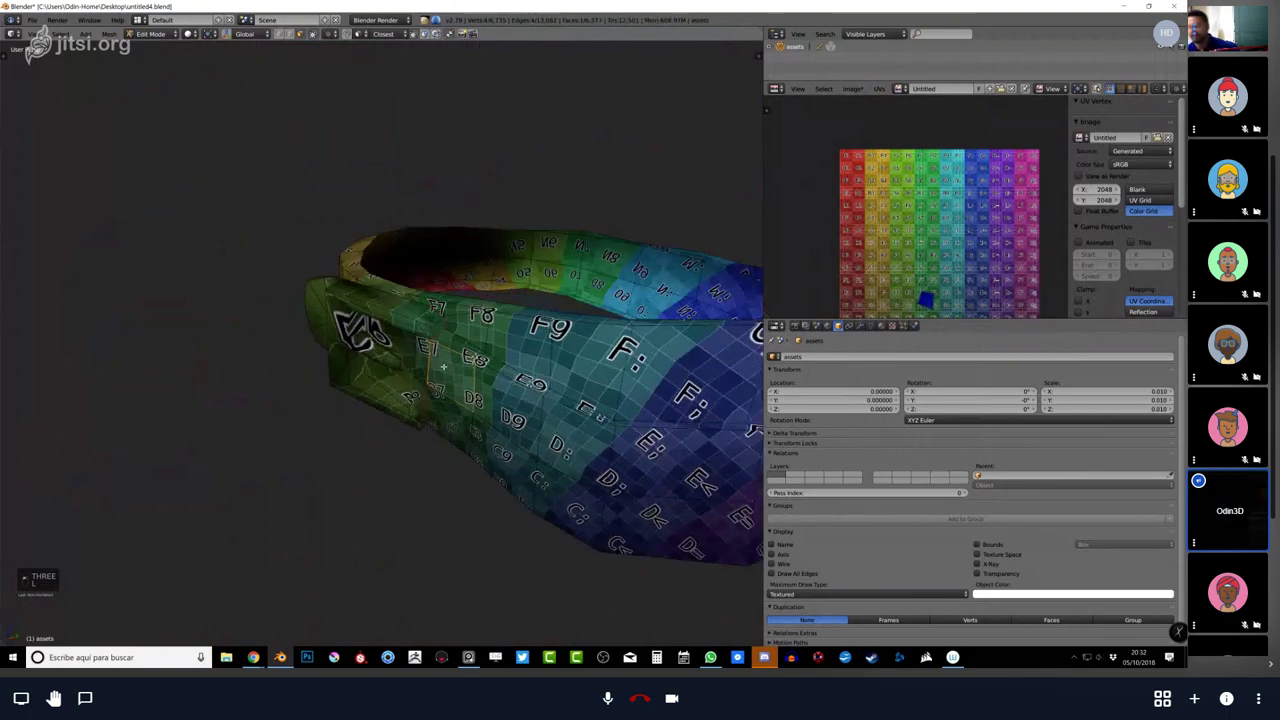
pyautogui.scroll(1, 443, 367)
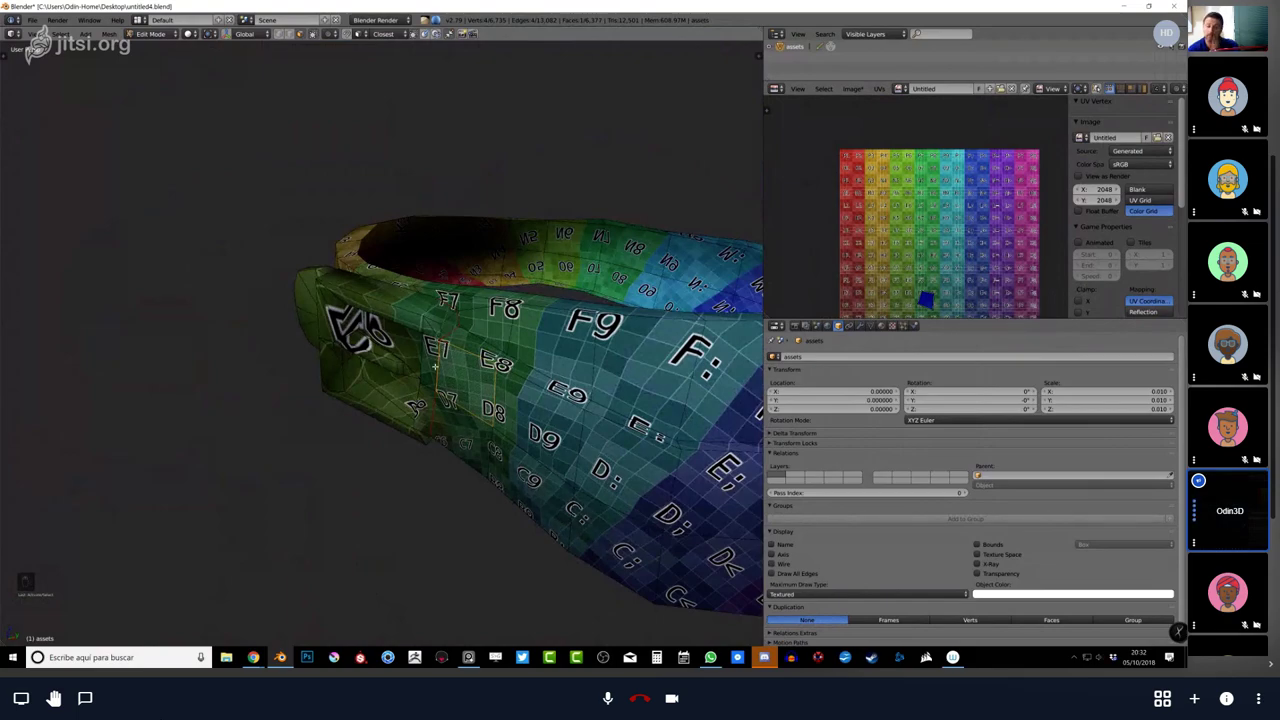
pyautogui.press('3')
pyautogui.press('l')
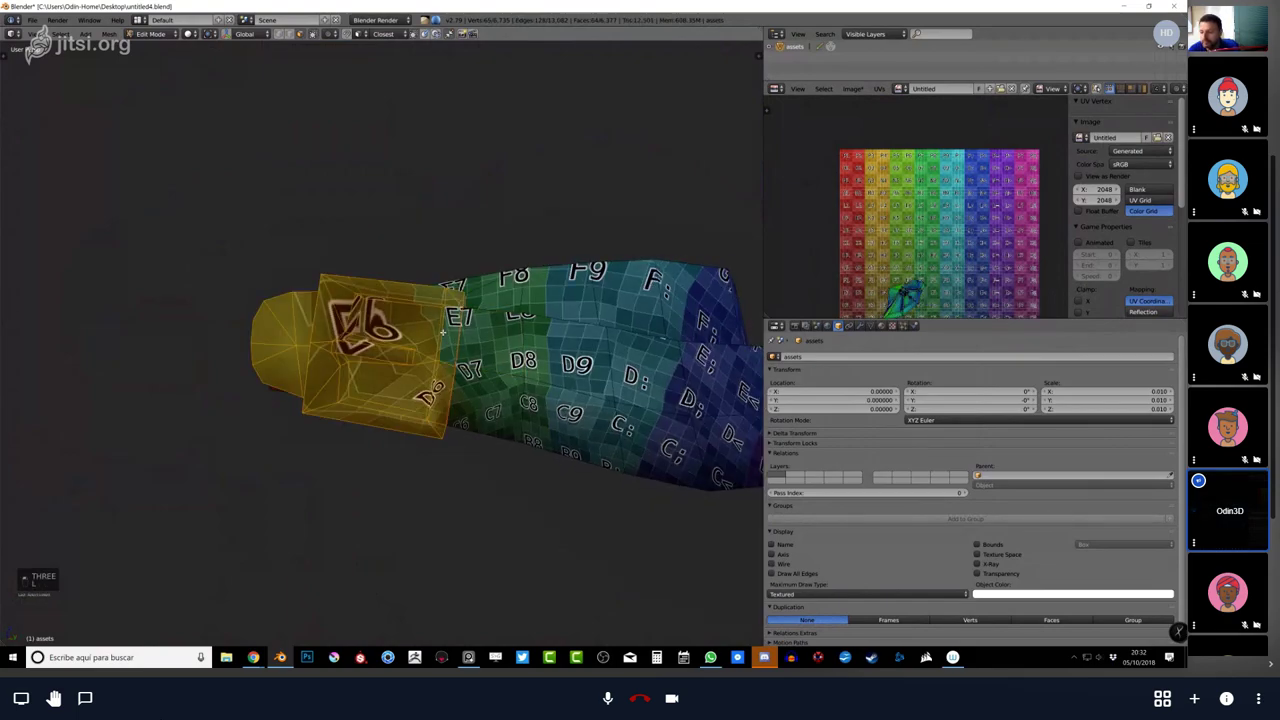
pyautogui.moveTo(418, 346); pyautogui.dragTo(477, 369, button='middle')
pyautogui.press('2')
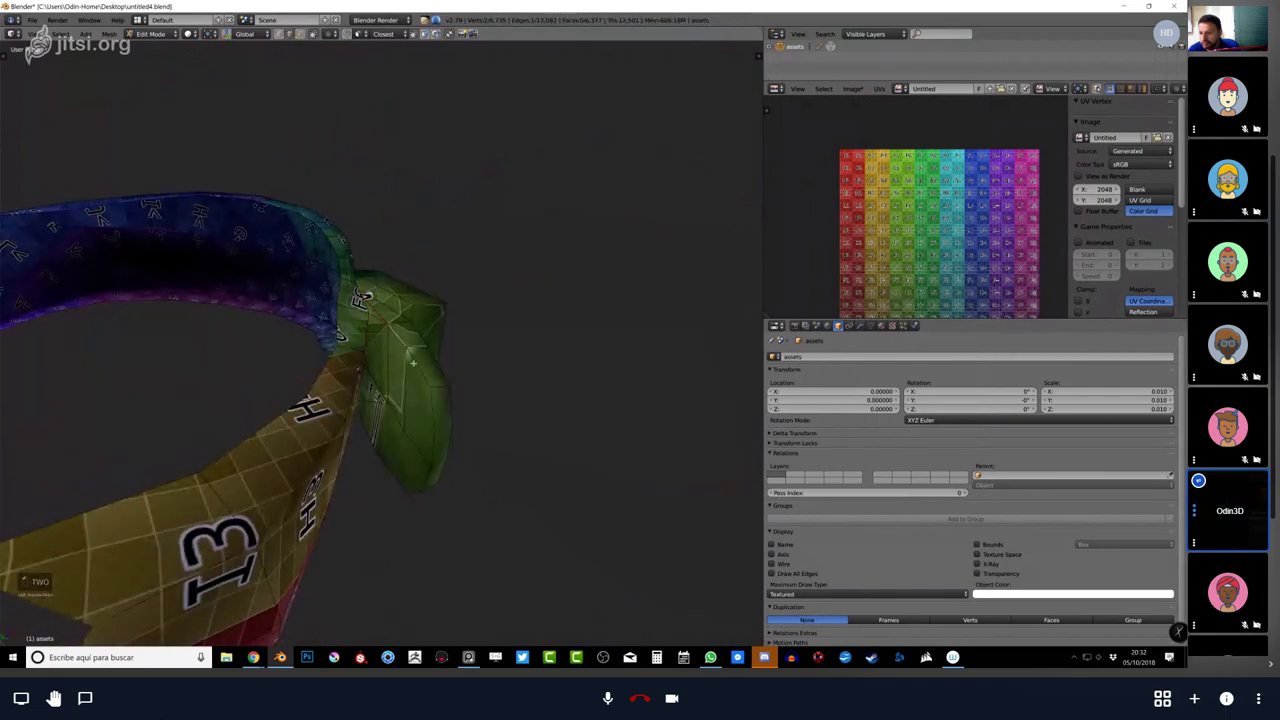
pyautogui.press('2')
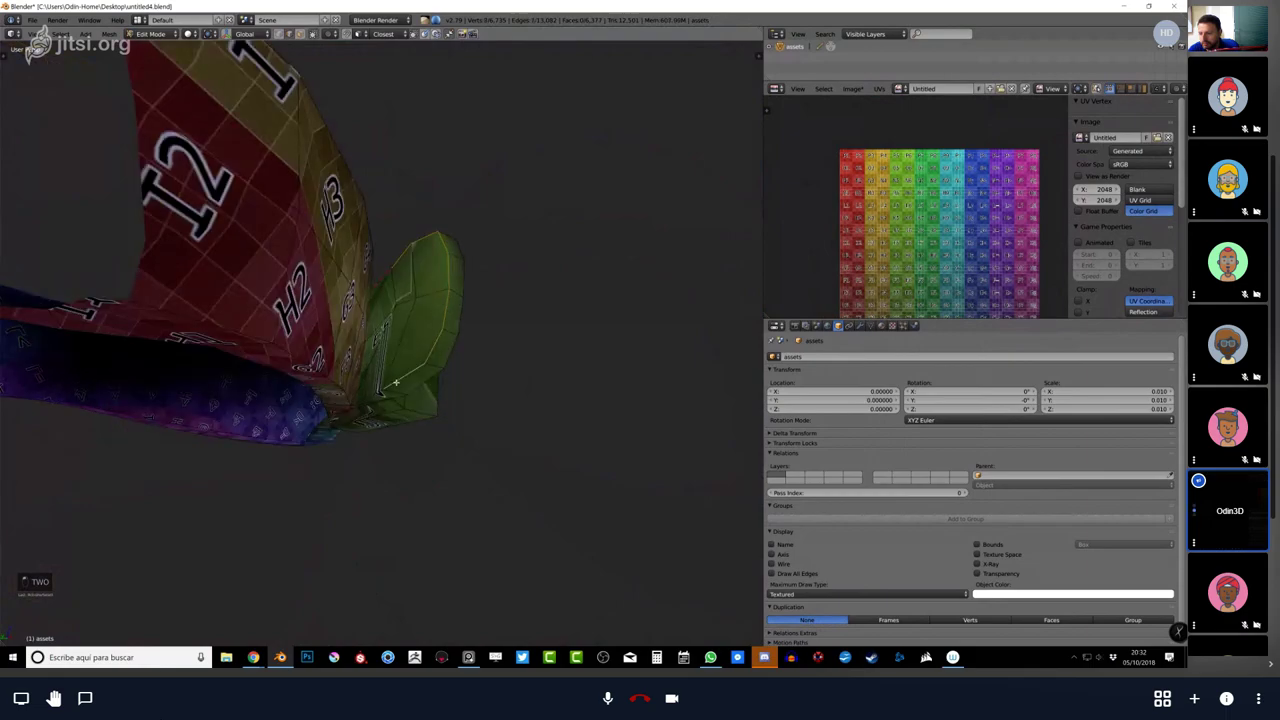
pyautogui.moveTo(370, 396); pyautogui.dragTo(389, 330, button='middle')
pyautogui.hotkey('ctrl', 'e')
# Seam the green cap's edges, re-unwrap the whole belt, and maximise the UV editor.
pyautogui.press('3')
pyautogui.press('a')
pyautogui.press('a')
pyautogui.press('a')
pyautogui.press('u')
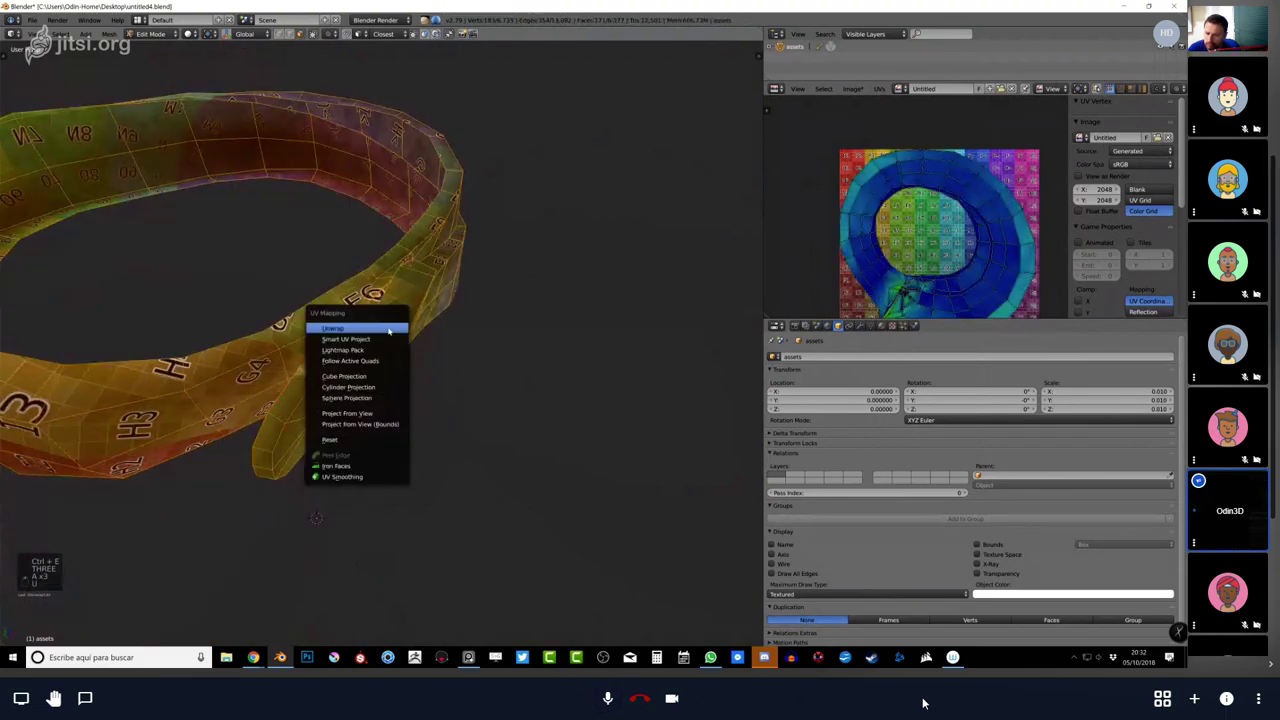
pyautogui.click(389, 330)
pyautogui.hotkey('shift', 'space')
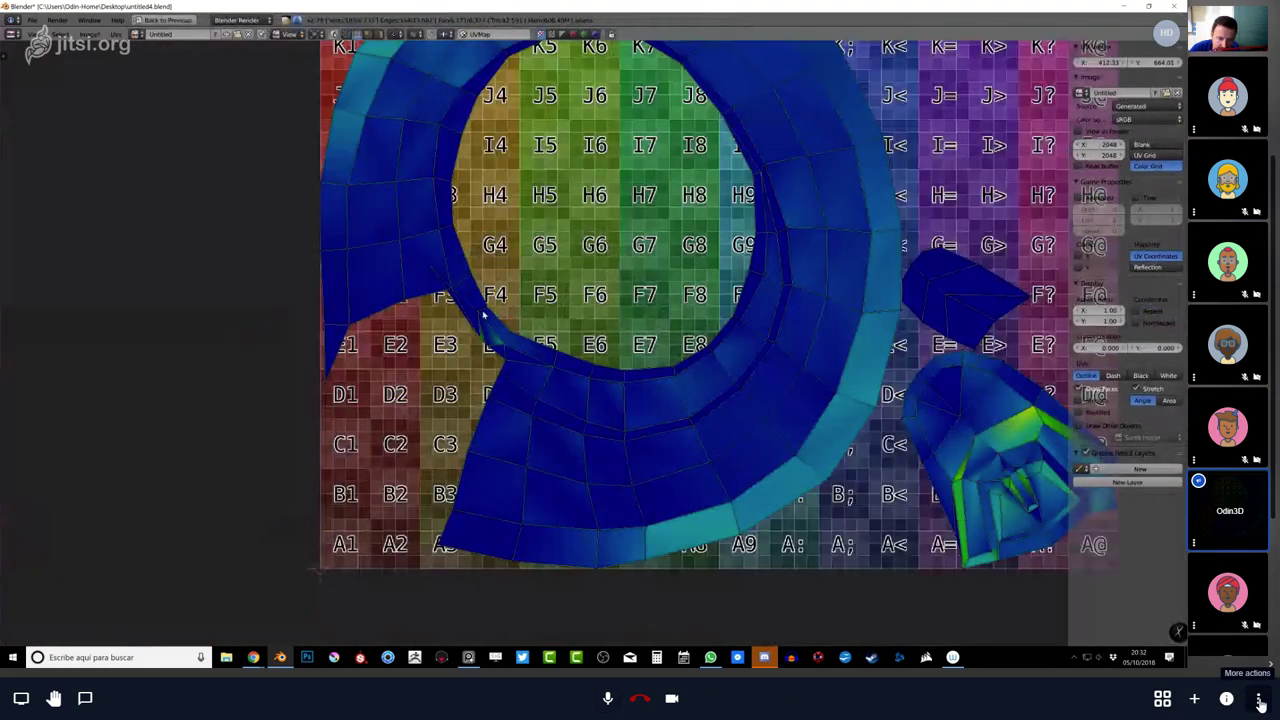
pyautogui.click(1260, 705)
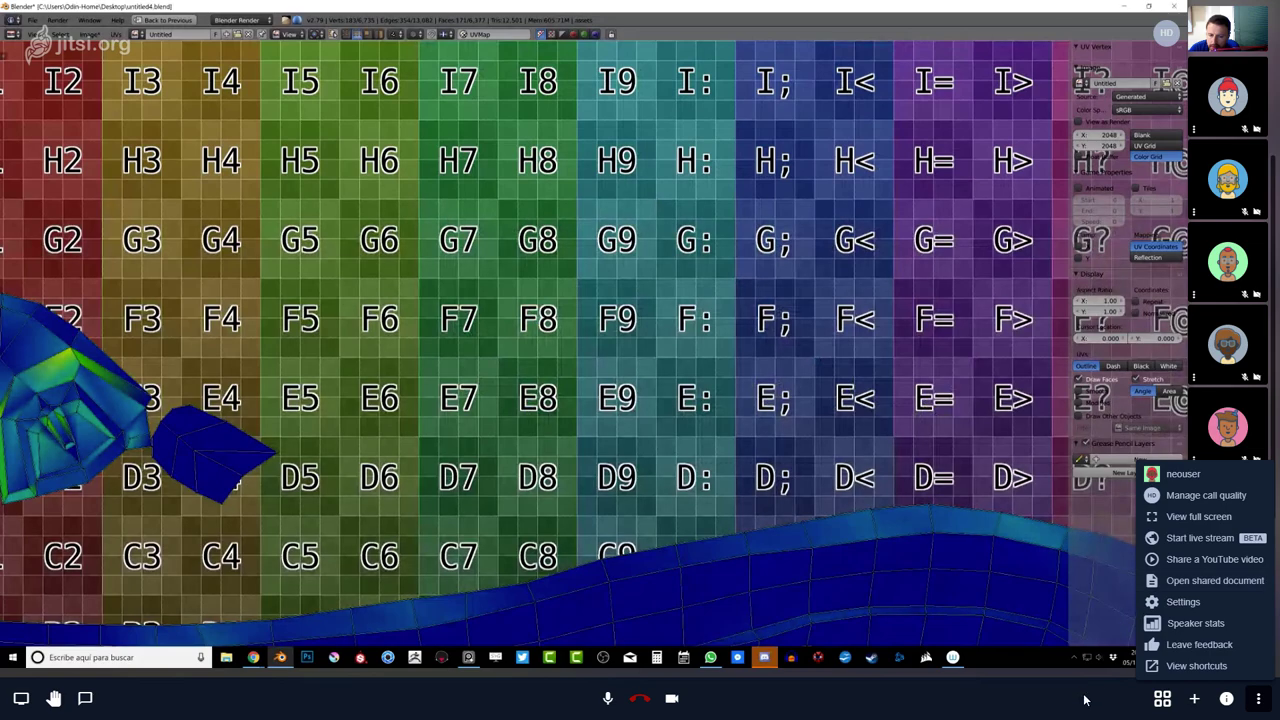
pyautogui.click(1259, 699)
pyautogui.click(1259, 699)
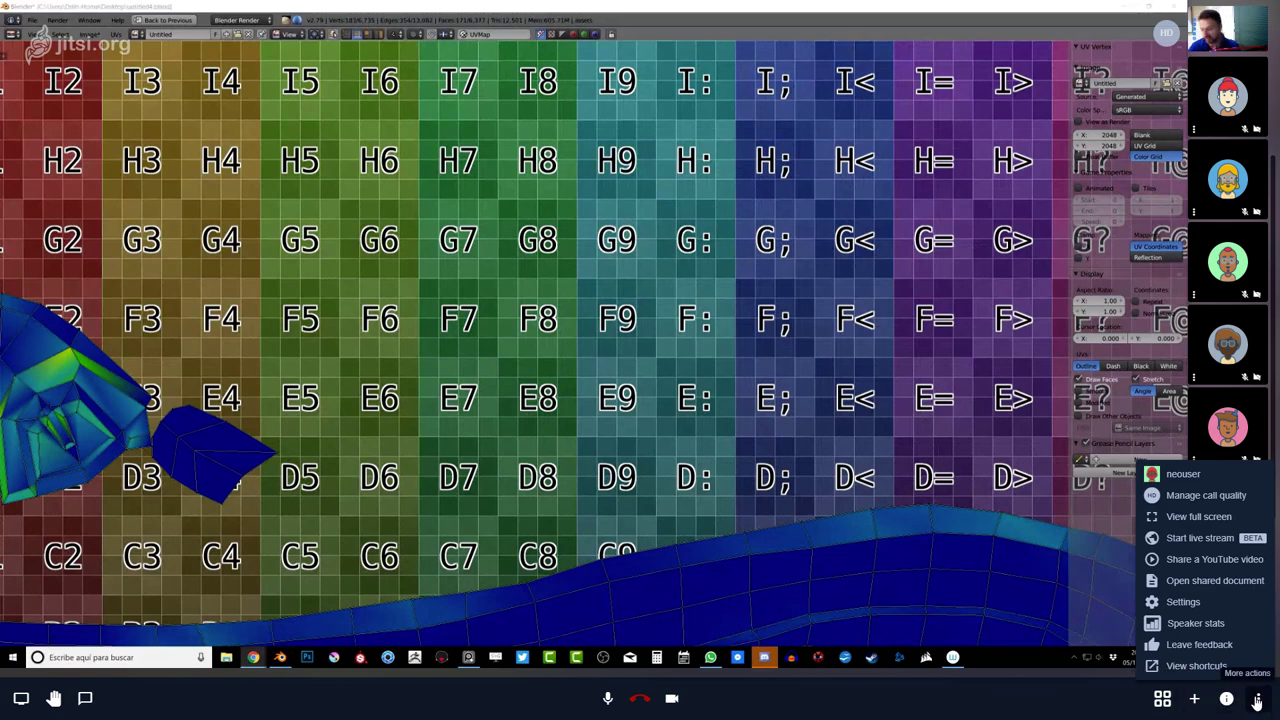
pyautogui.click(1179, 498)
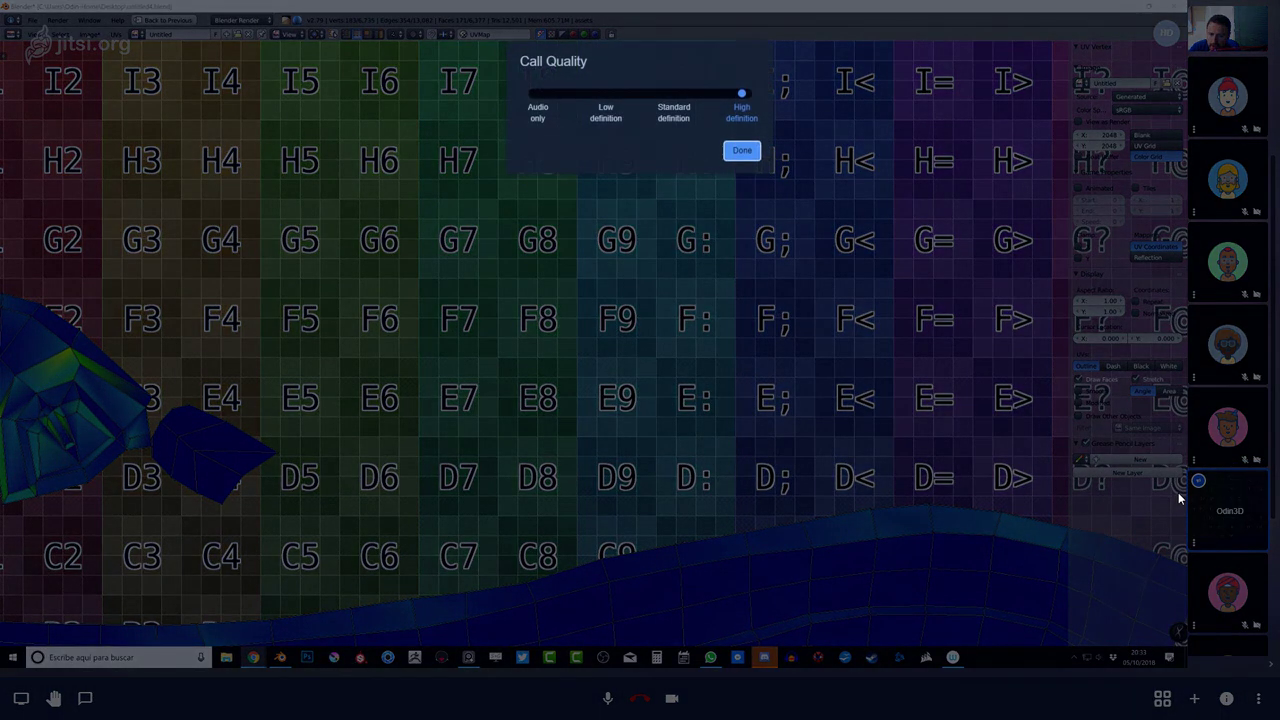
pyautogui.click(742, 149)
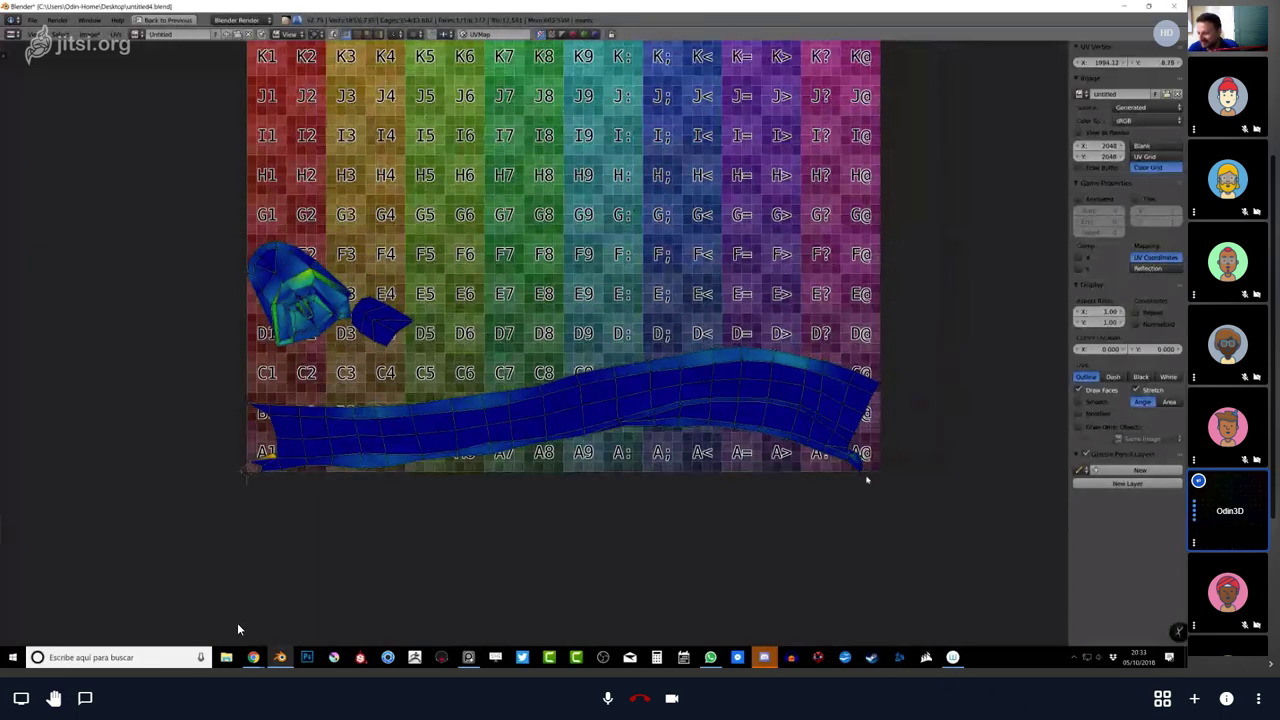
pyautogui.click(85, 698)
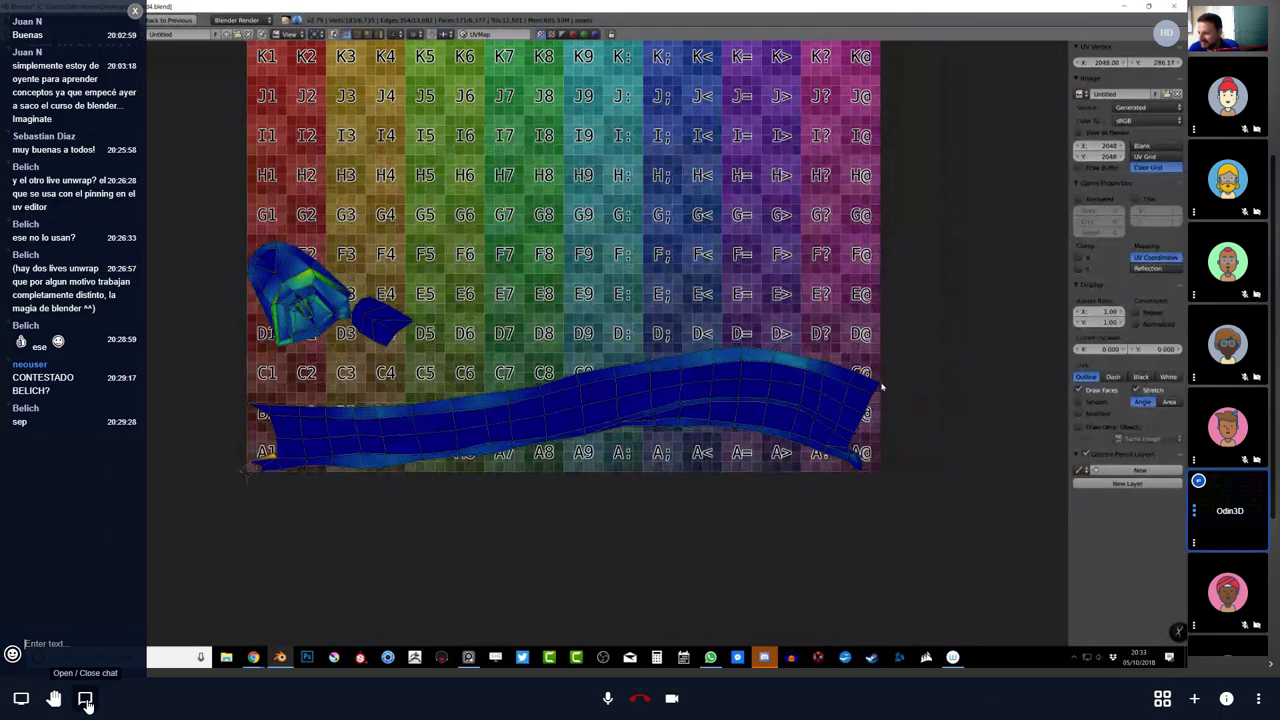
pyautogui.click(86, 700)
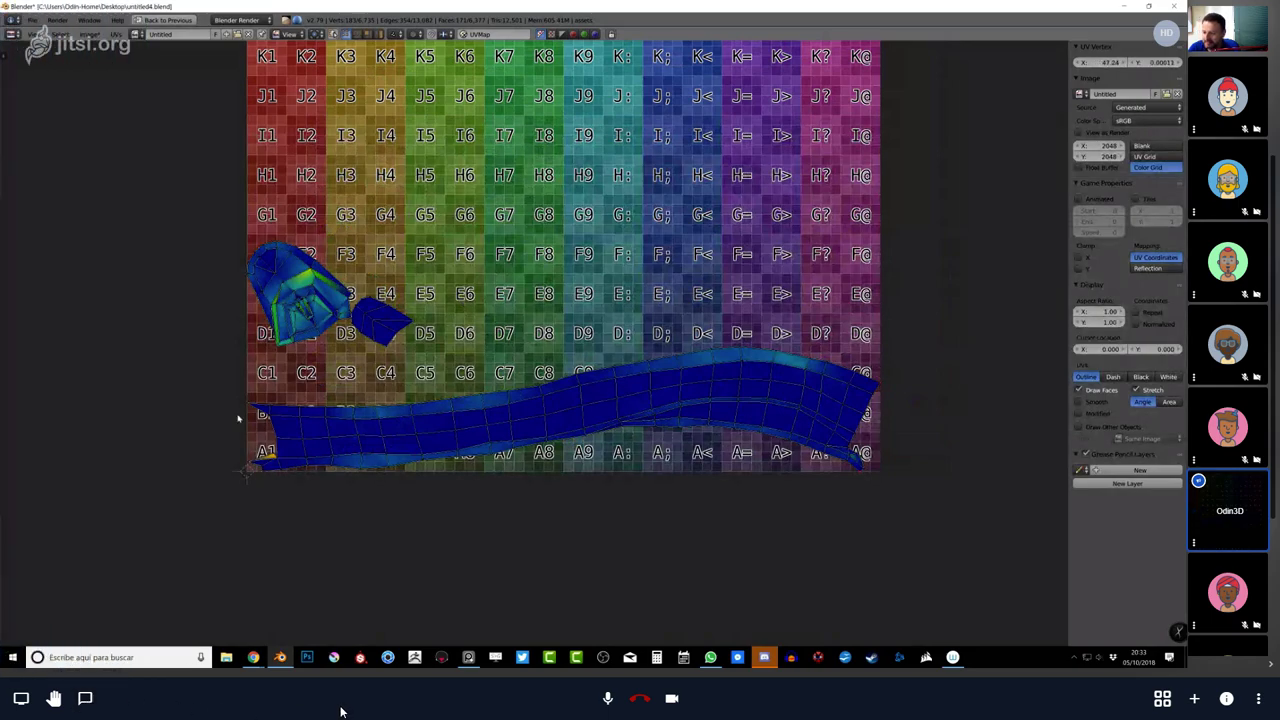
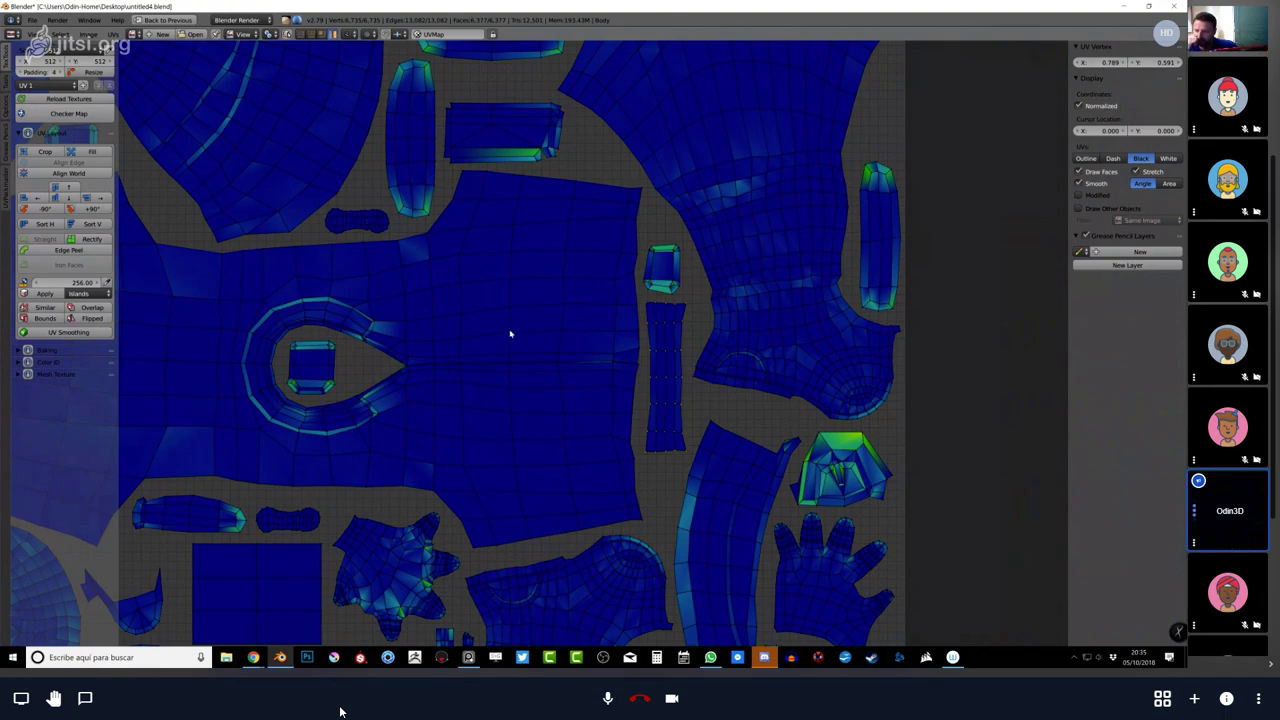
# Inspect the UV layout by selecting a vertex on an island, then clear the selection.
pyautogui.scroll(6, 510, 334)
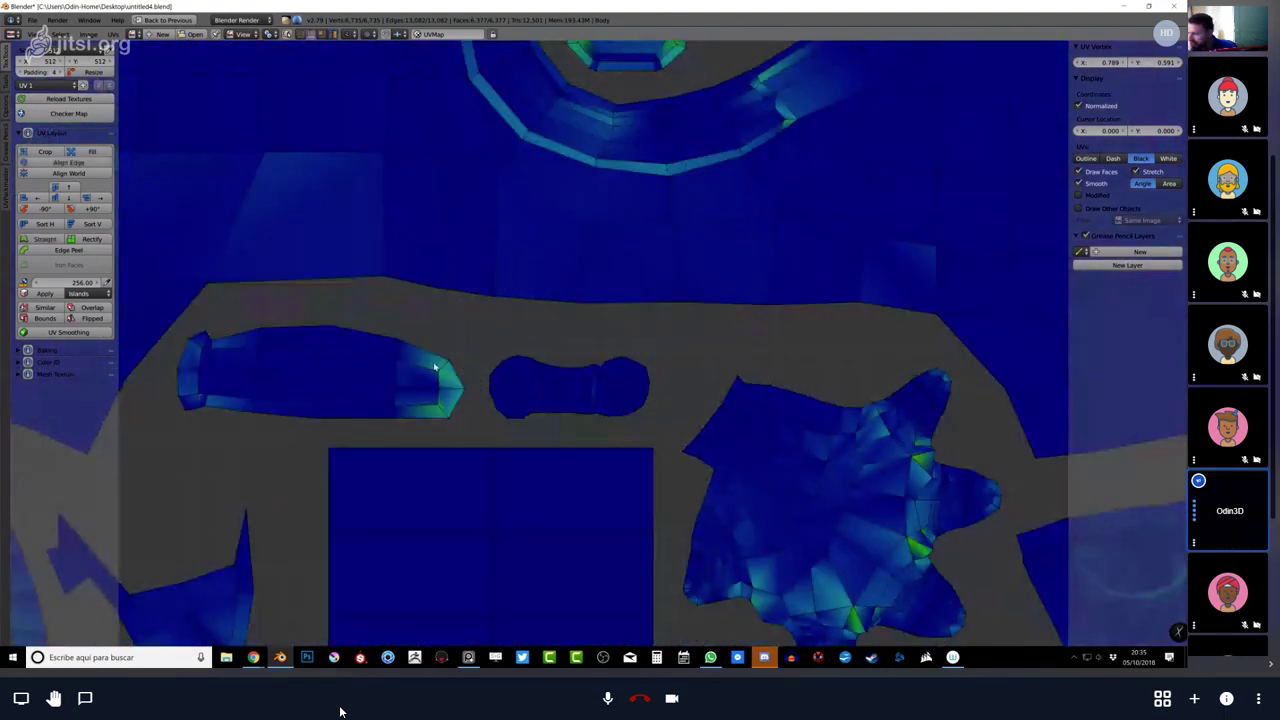
pyautogui.rightClick(444, 368)
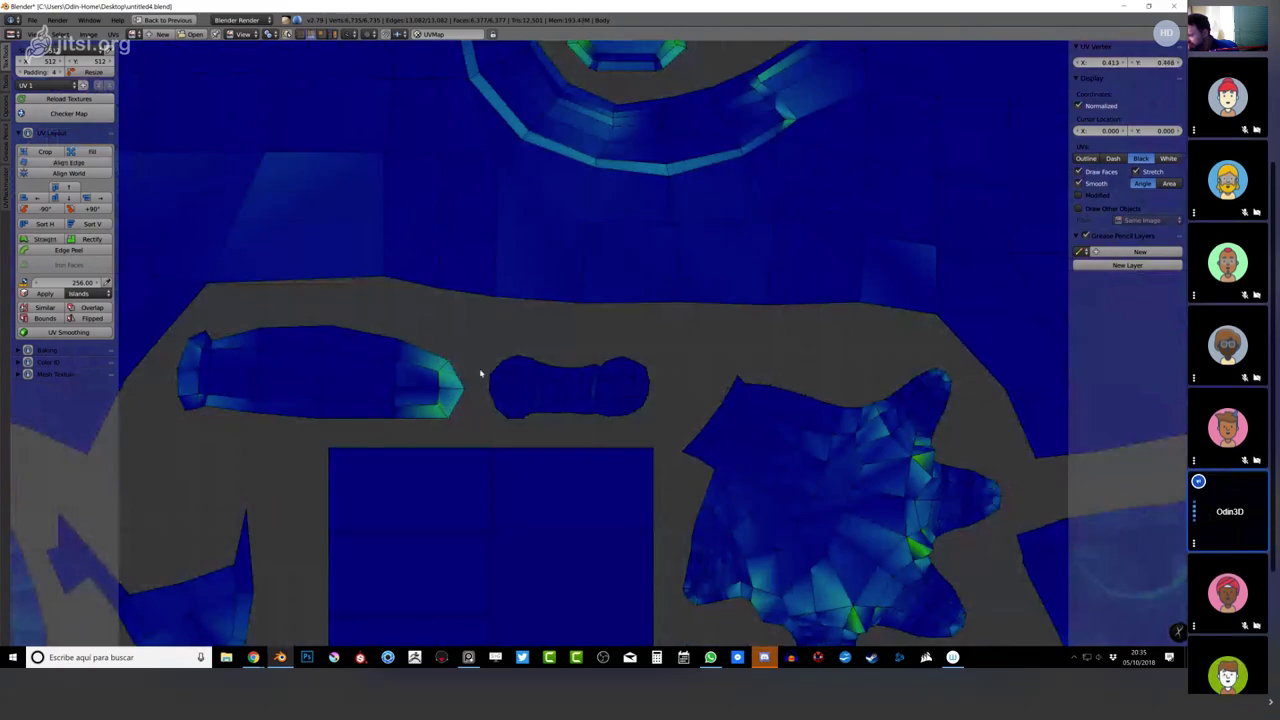
pyautogui.scroll(-5, 480, 371)
pyautogui.scroll(-3, 600, 320)
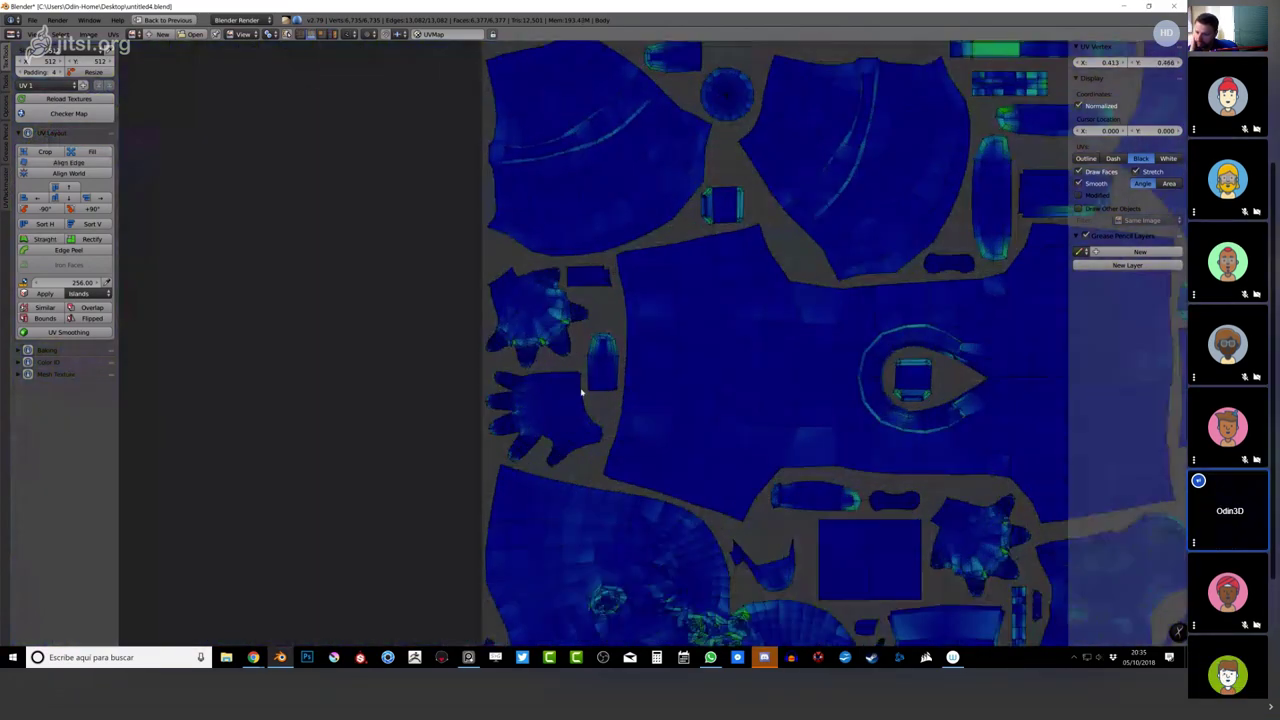
pyautogui.scroll(-1, 579, 265)
pyautogui.press('a')
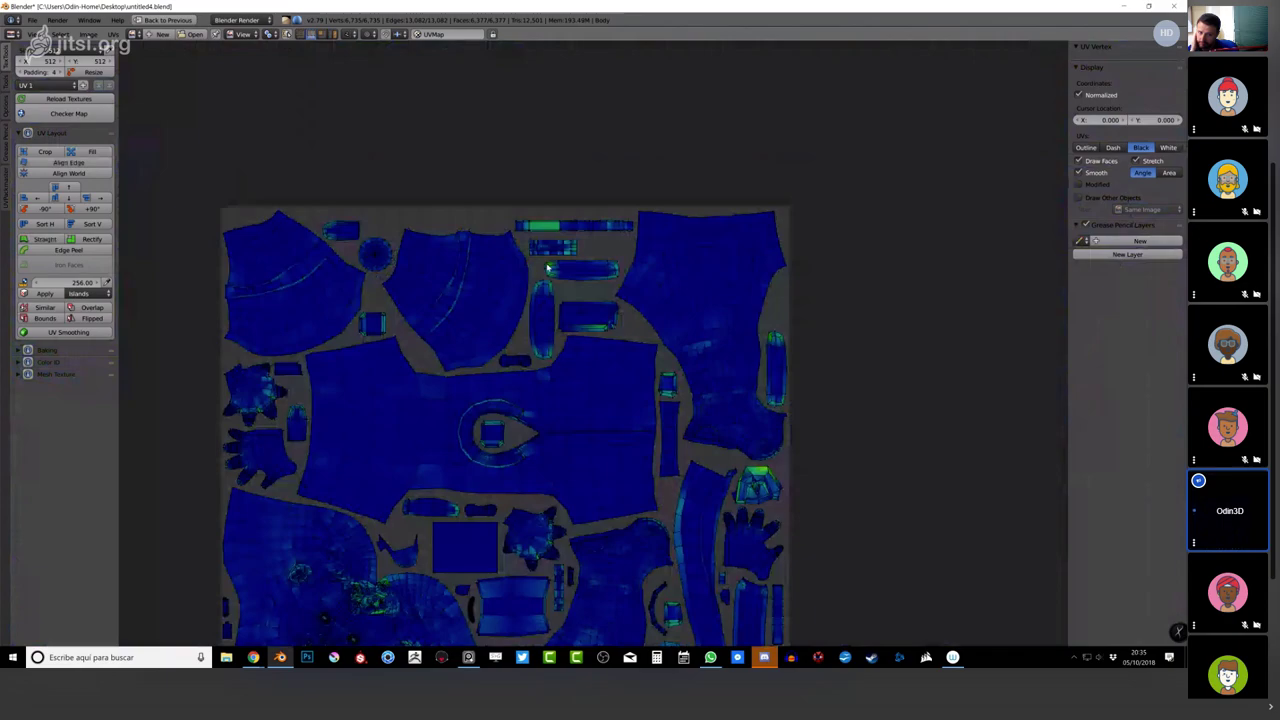
pyautogui.moveTo(633, 391); pyautogui.dragTo(580, 254, button='middle')
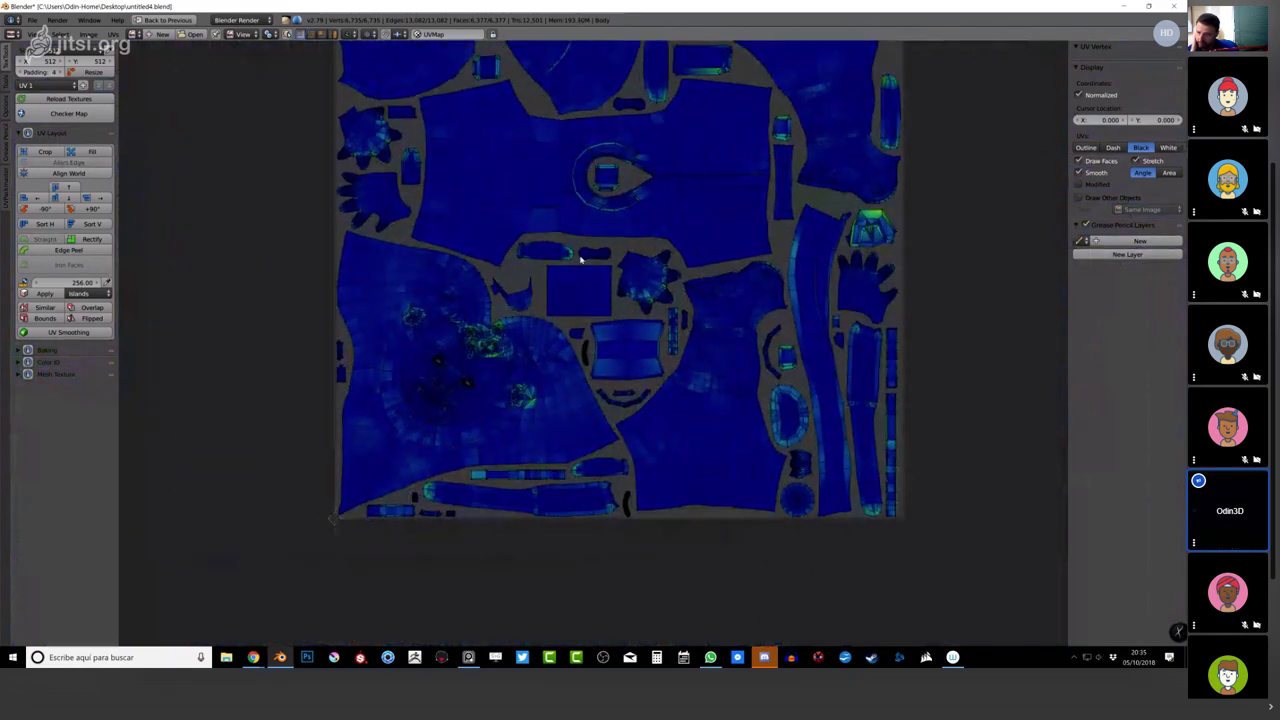
pyautogui.scroll(3, 468, 306)
pyautogui.scroll(-4, 468, 306)
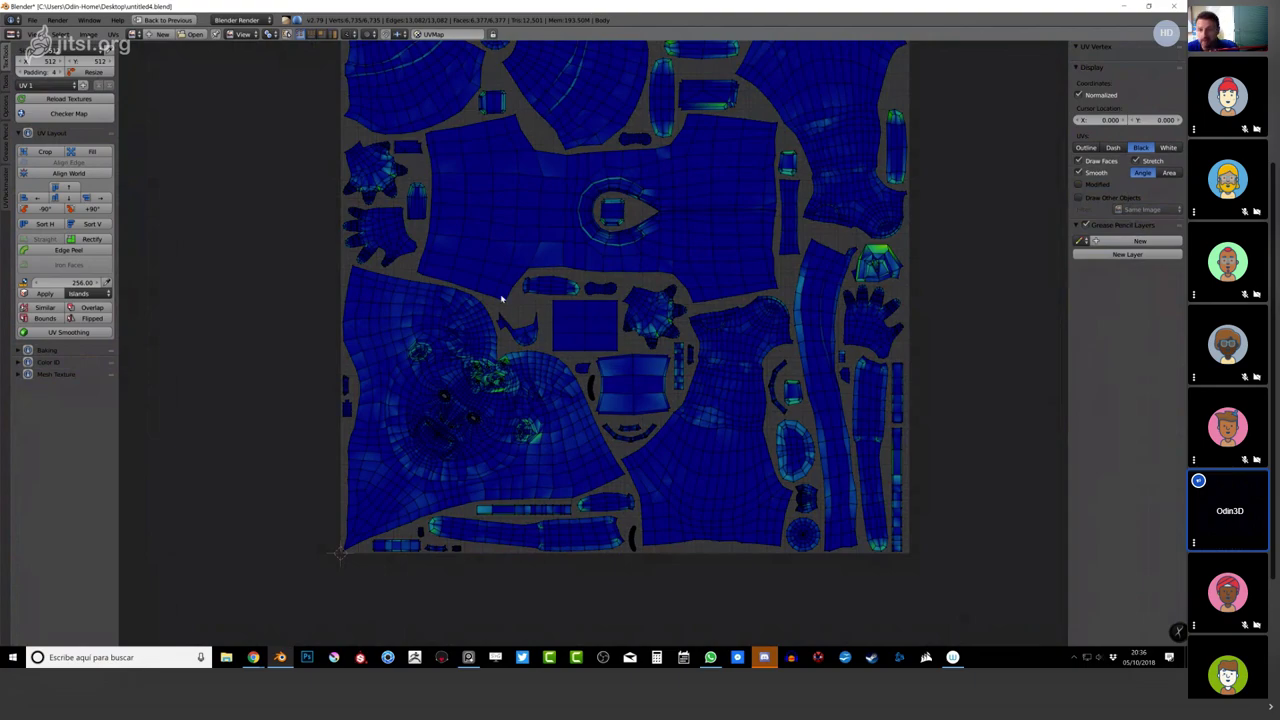
pyautogui.scroll(3, 788, 291)
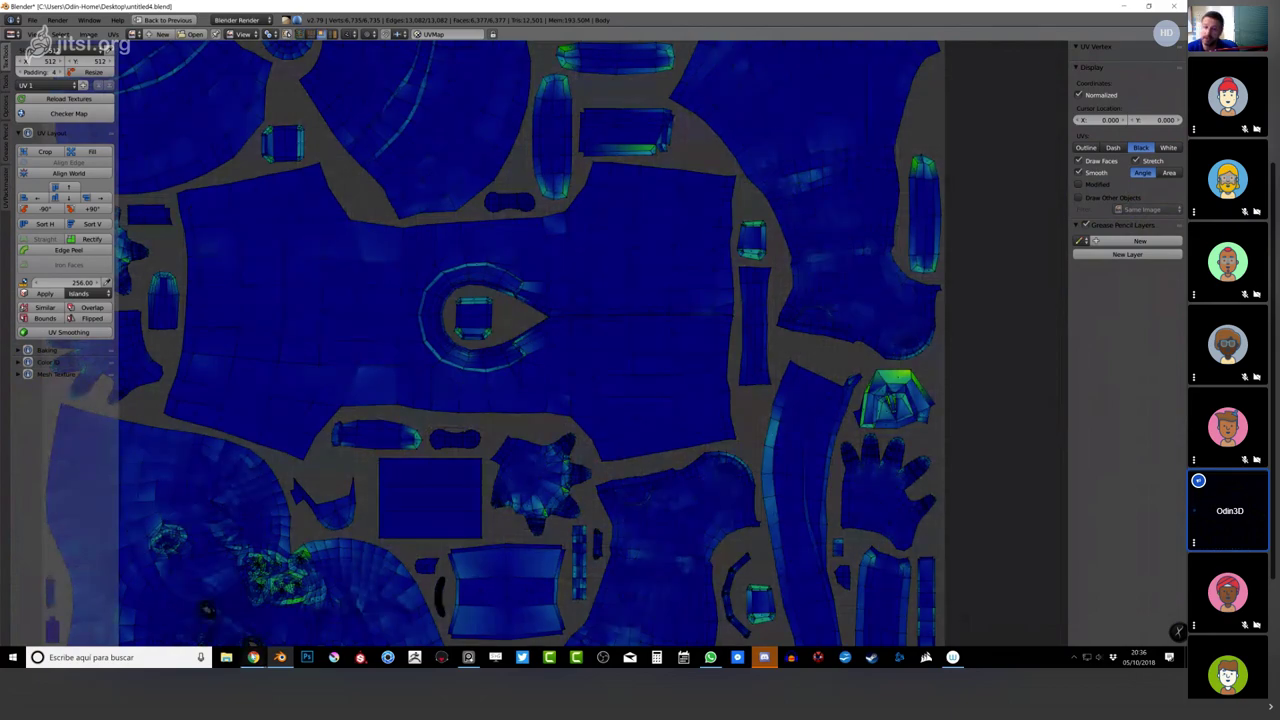
pyautogui.moveTo(253, 655)
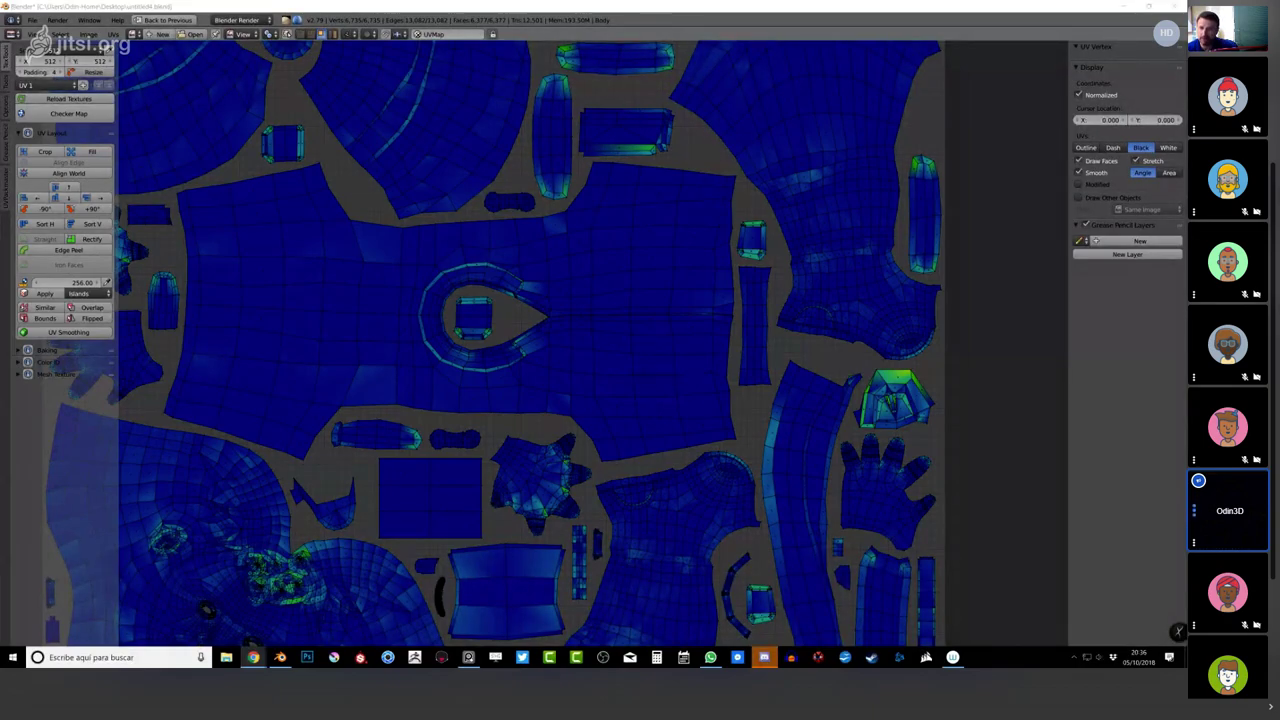
# Read through the TexTools for Blender baking documentation in Chrome, then minimize the browser.
pyautogui.hotkey('alt', 'Tab')
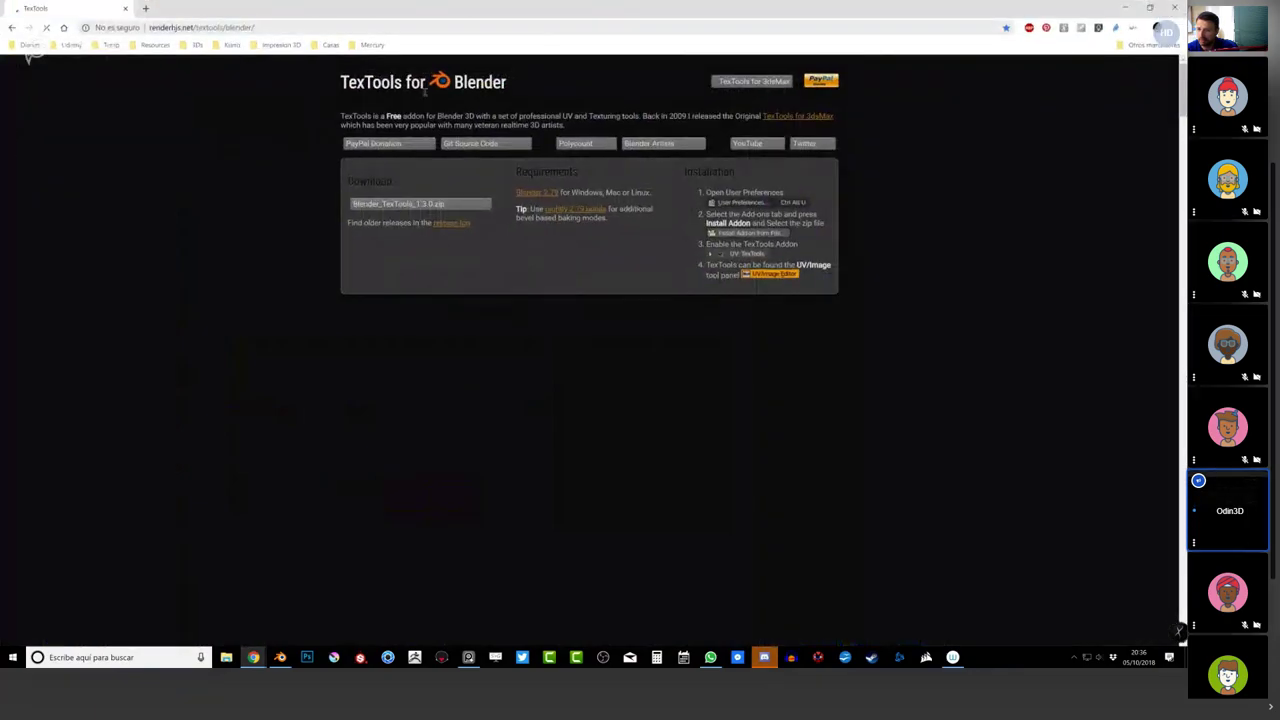
pyautogui.scroll(-5, 636, 354)
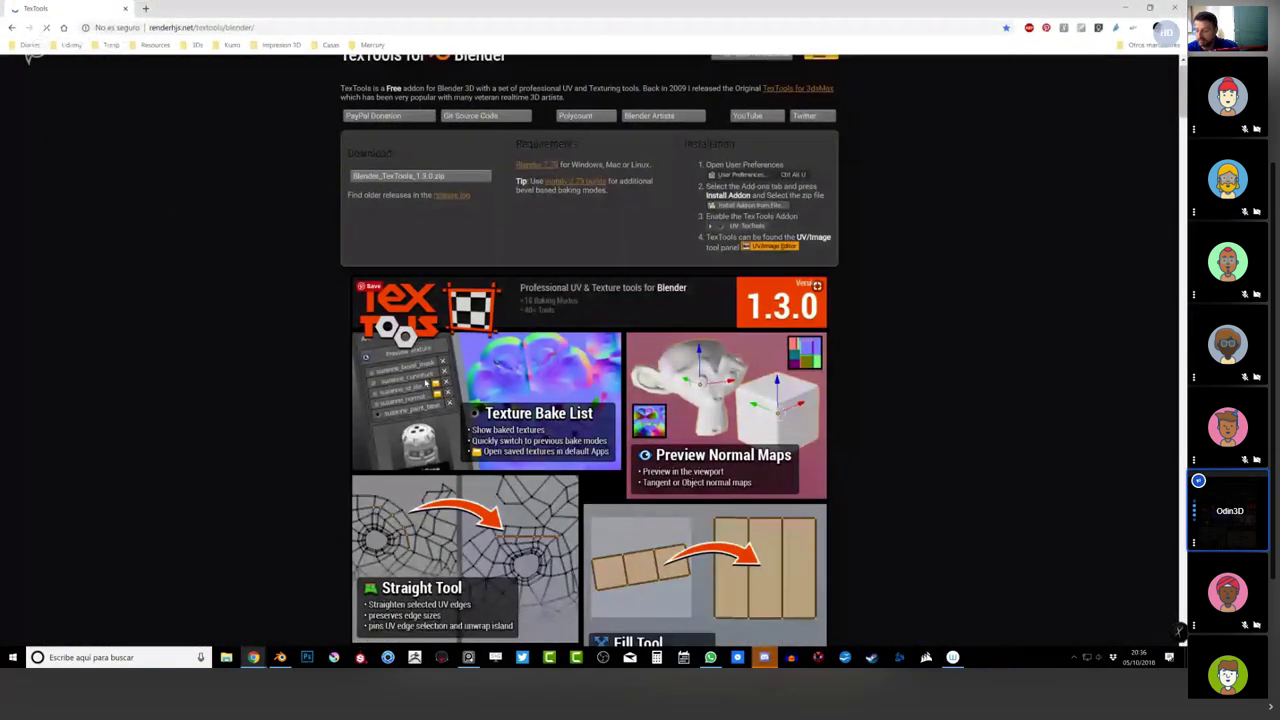
pyautogui.scroll(-10, 636, 354)
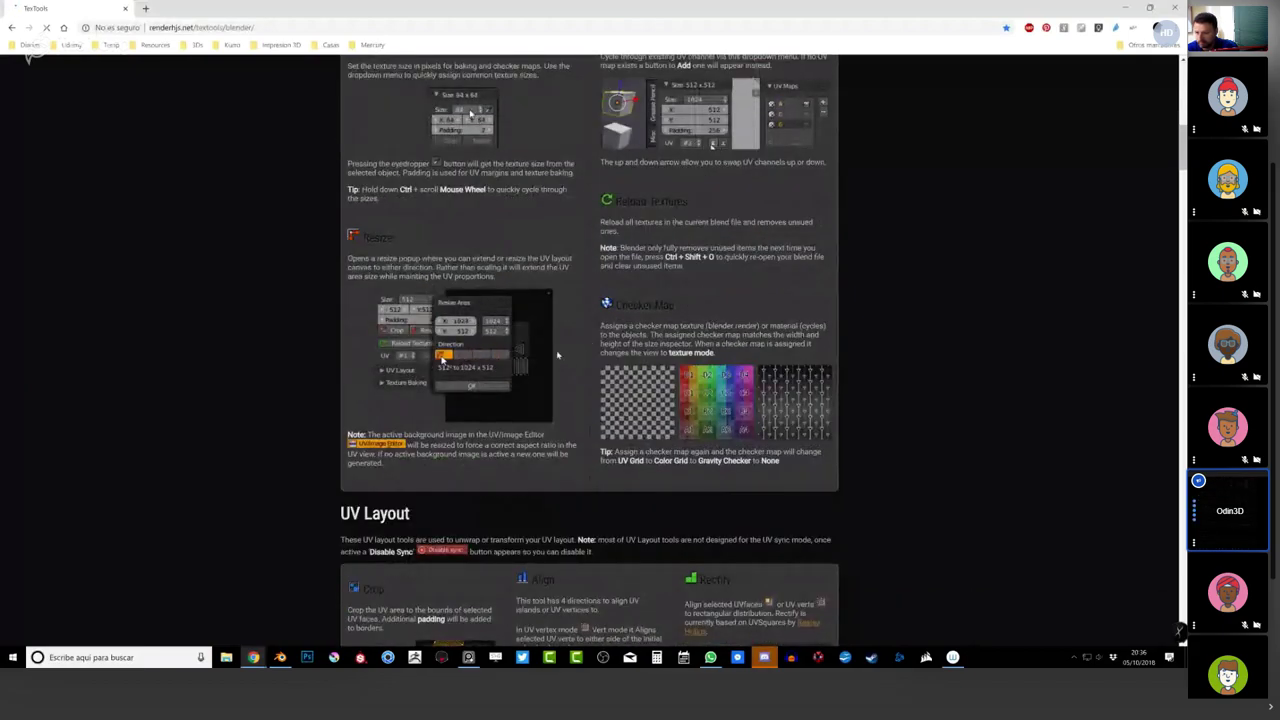
pyautogui.scroll(3, 557, 355)
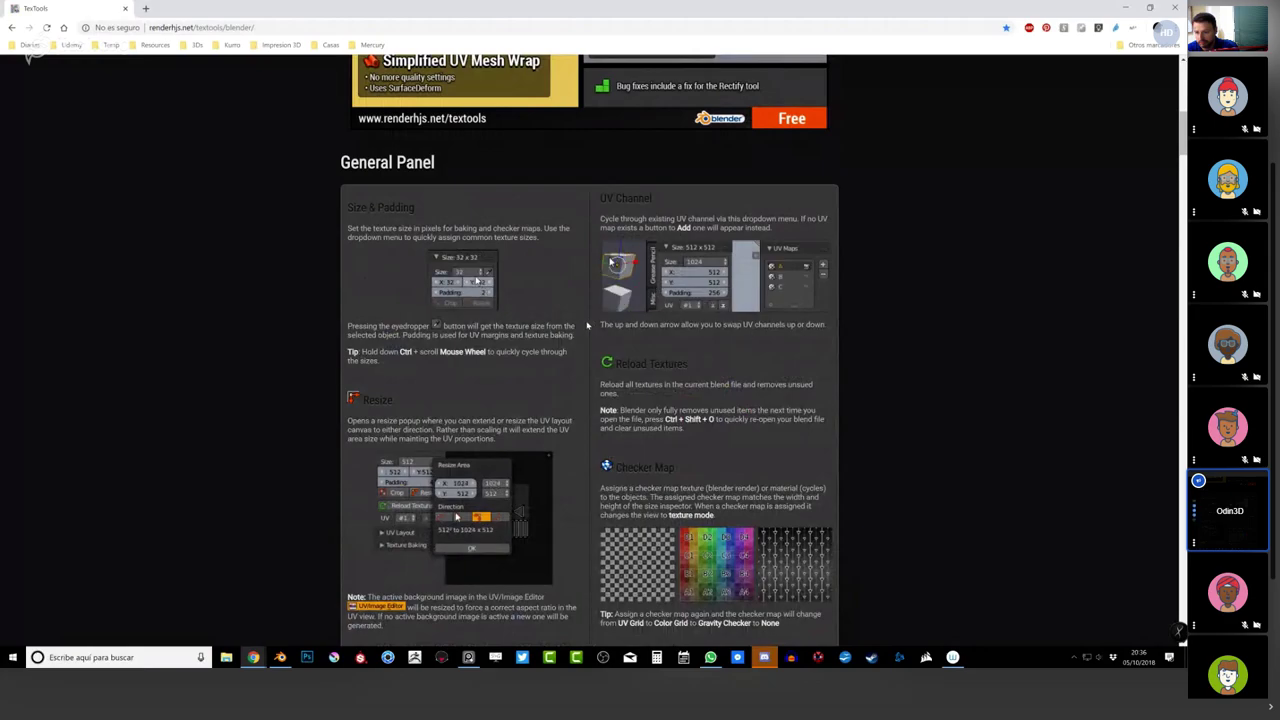
pyautogui.scroll(-4, 493, 356)
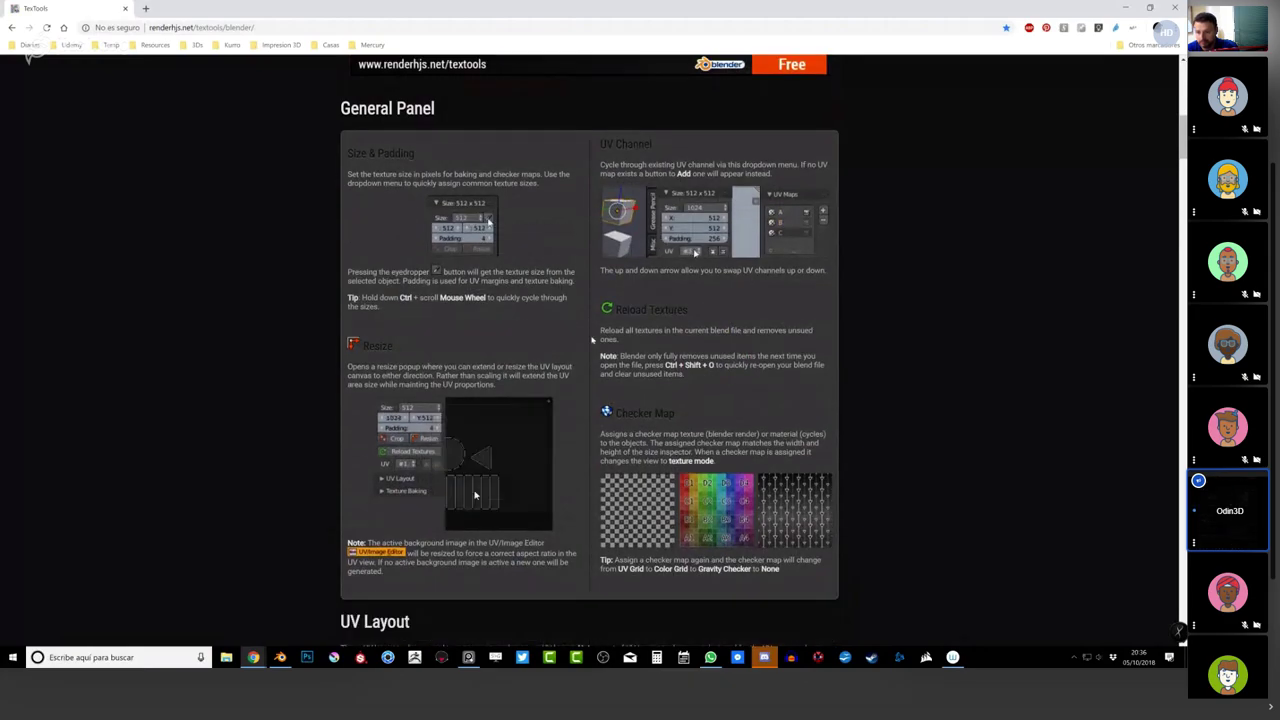
pyautogui.scroll(-1, 493, 359)
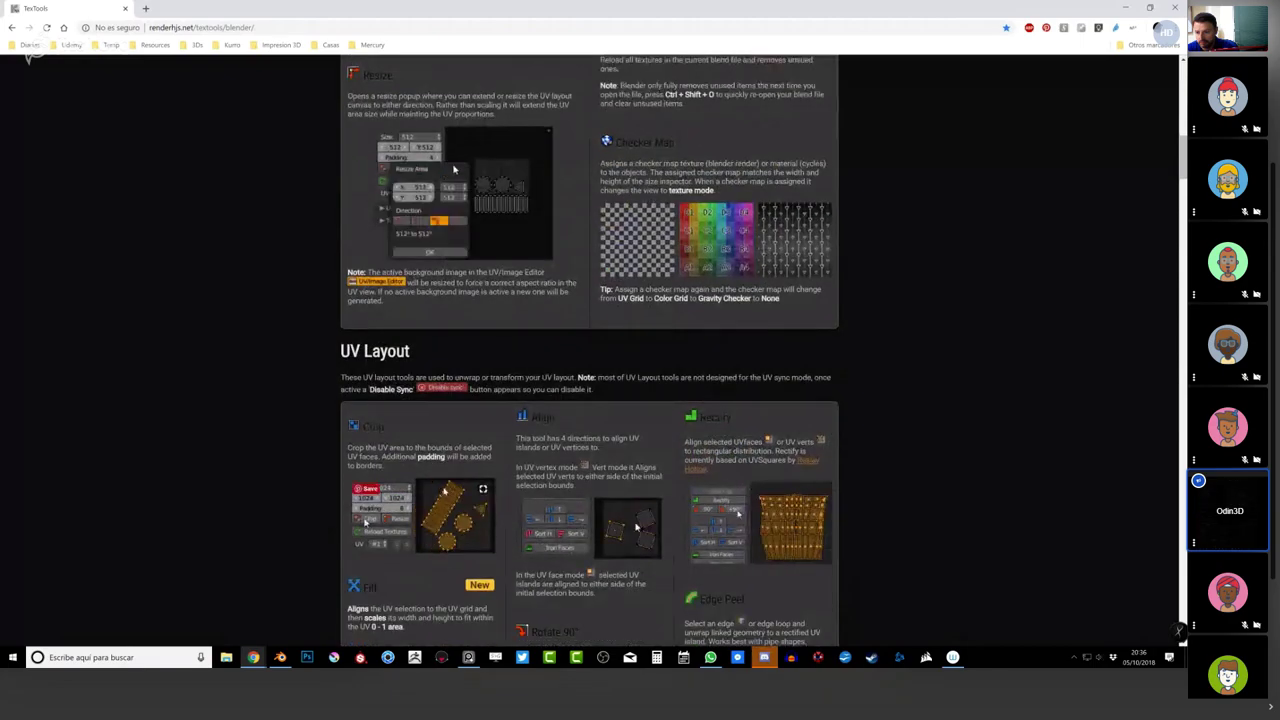
pyautogui.scroll(-2, 515, 481)
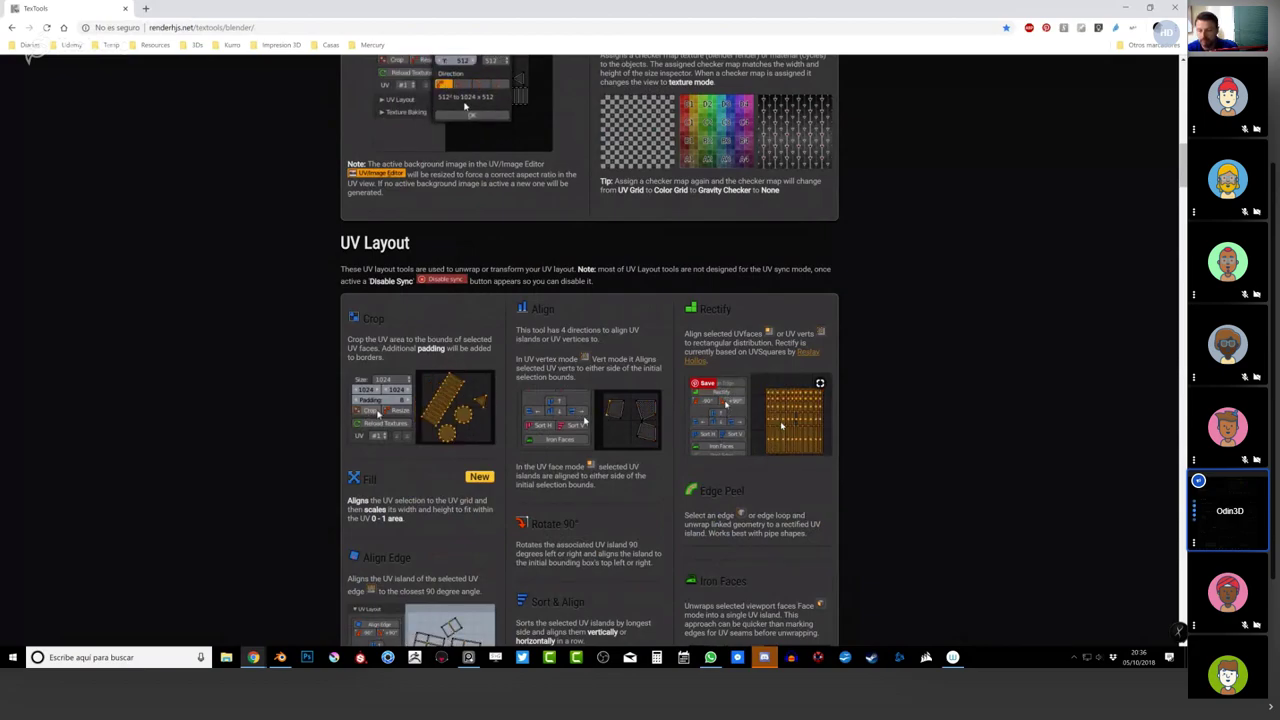
pyautogui.scroll(-2, 681, 397)
pyautogui.scroll(-6, 681, 397)
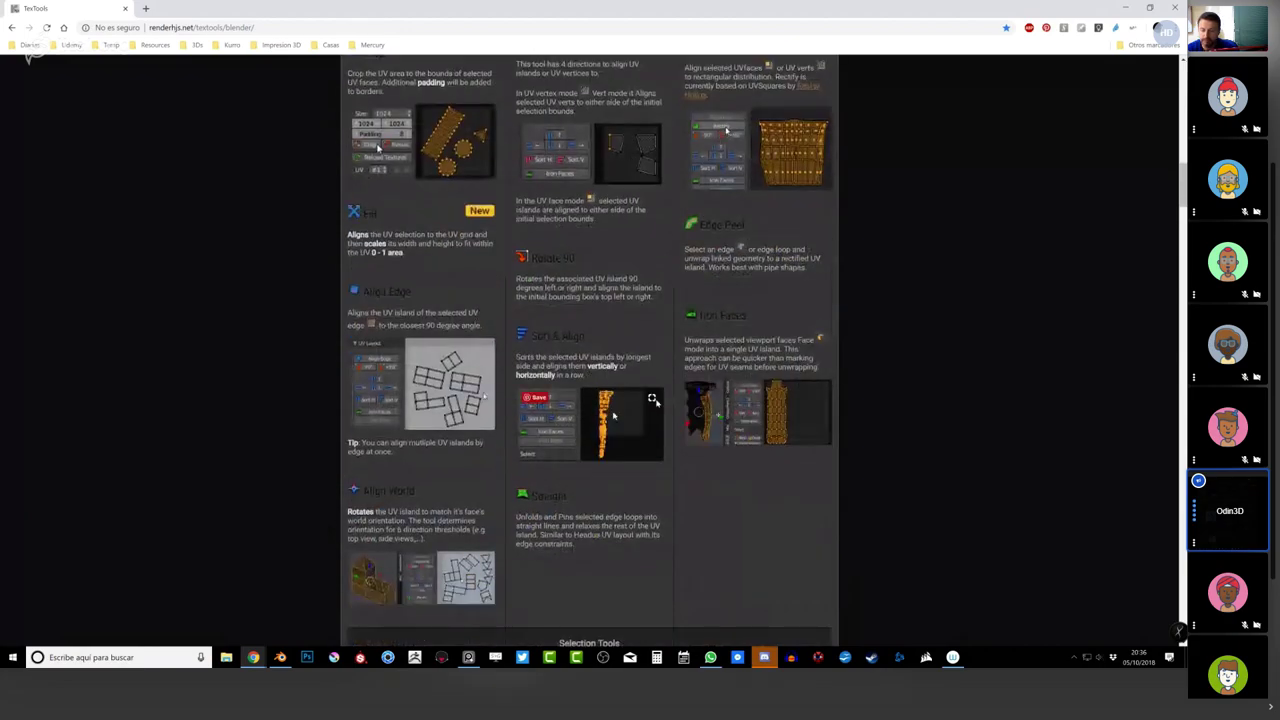
pyautogui.scroll(-11, 480, 344)
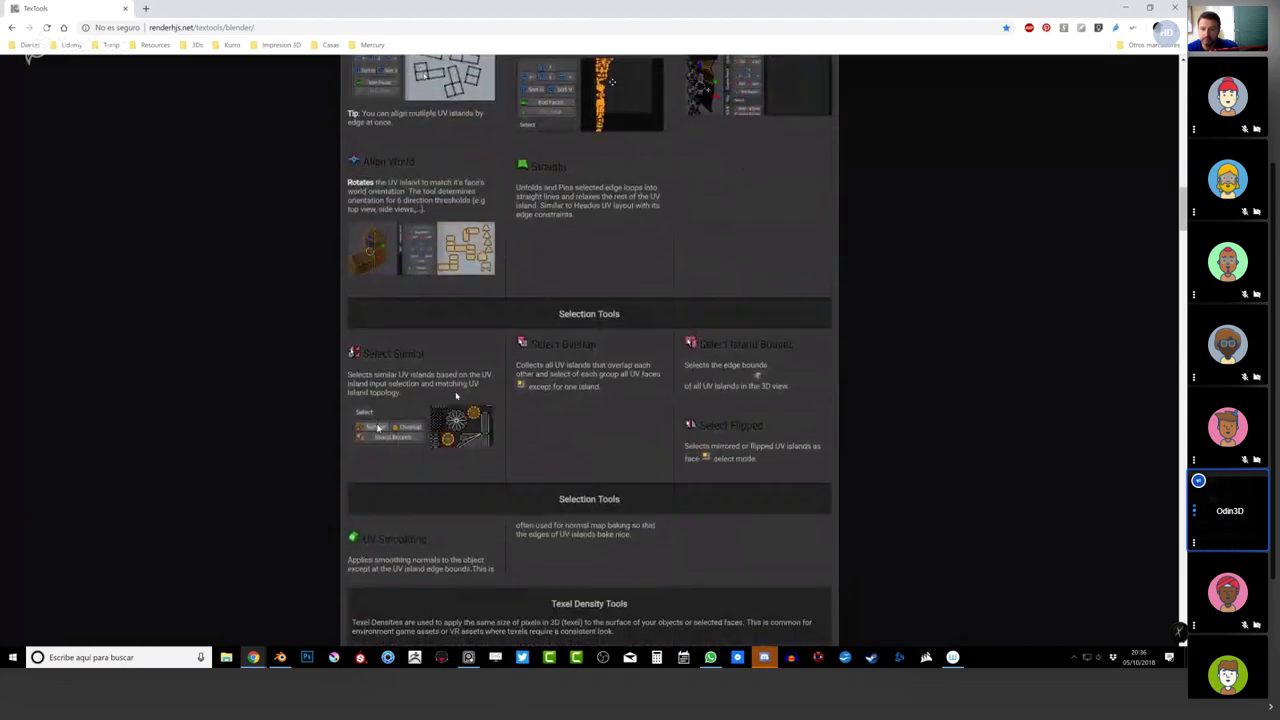
pyautogui.scroll(-8, 480, 344)
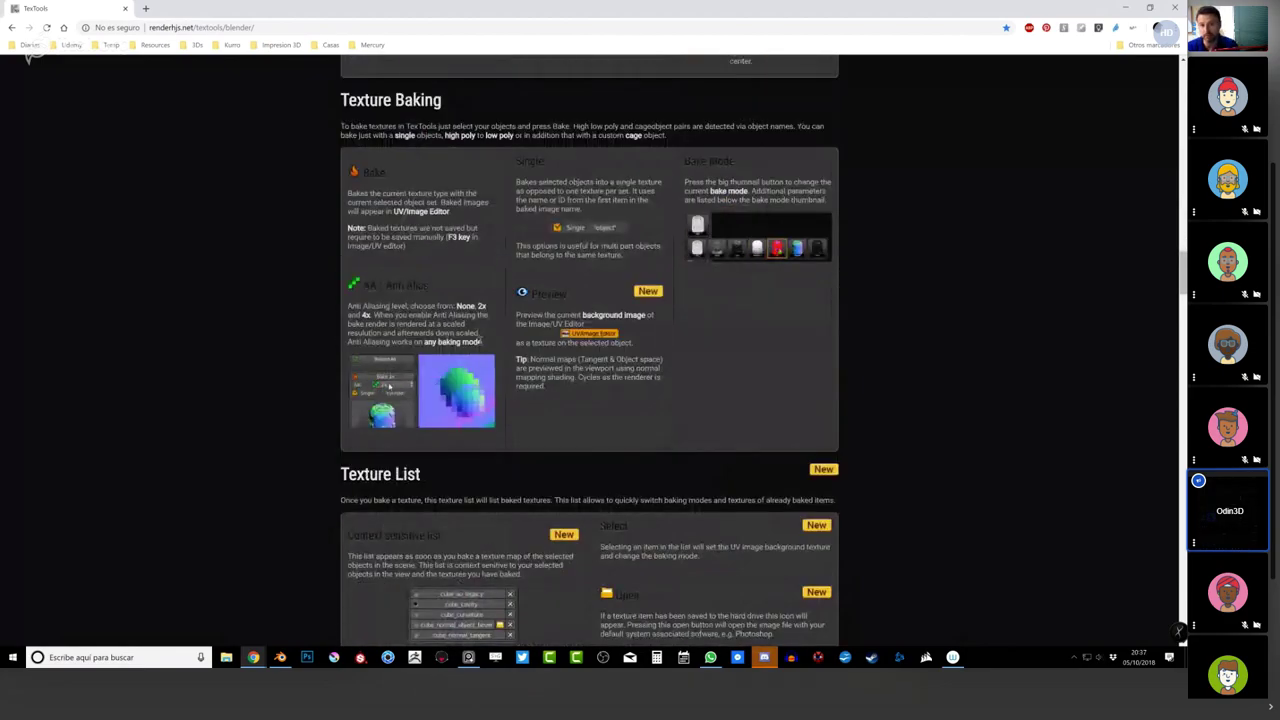
pyautogui.scroll(-8, 670, 302)
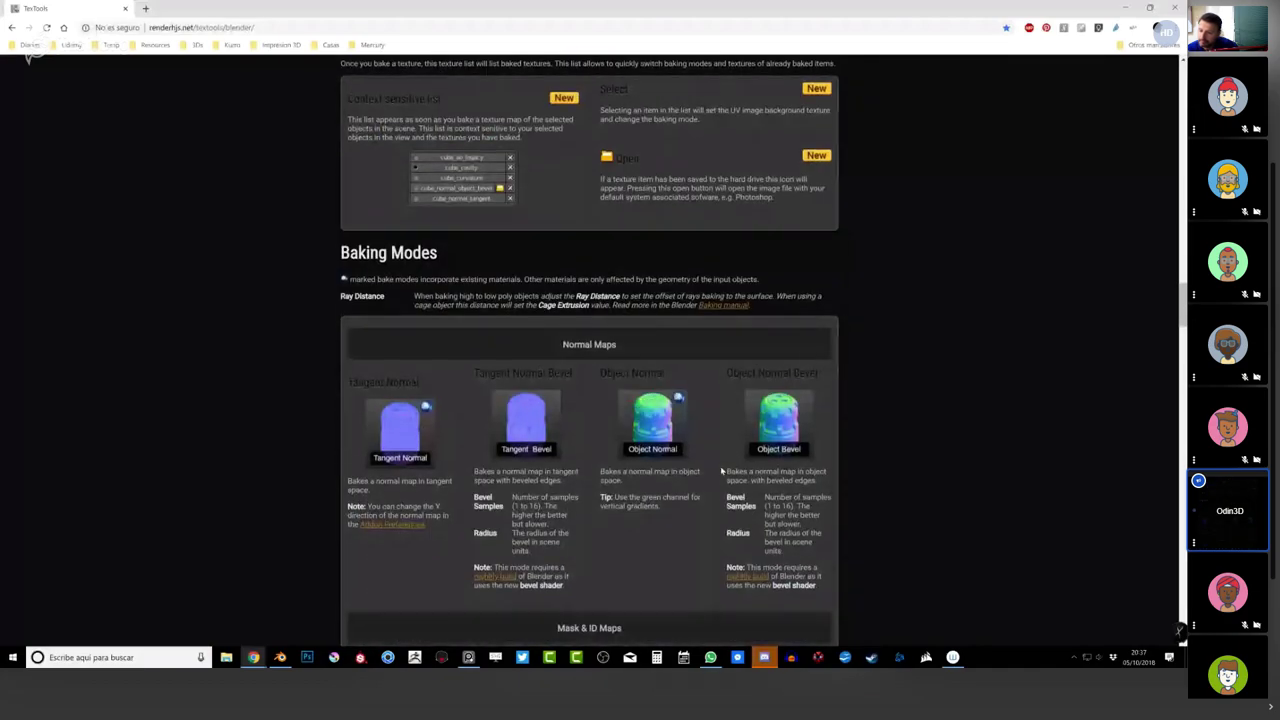
pyautogui.scroll(-4, 721, 470)
pyautogui.scroll(-2, 420, 372)
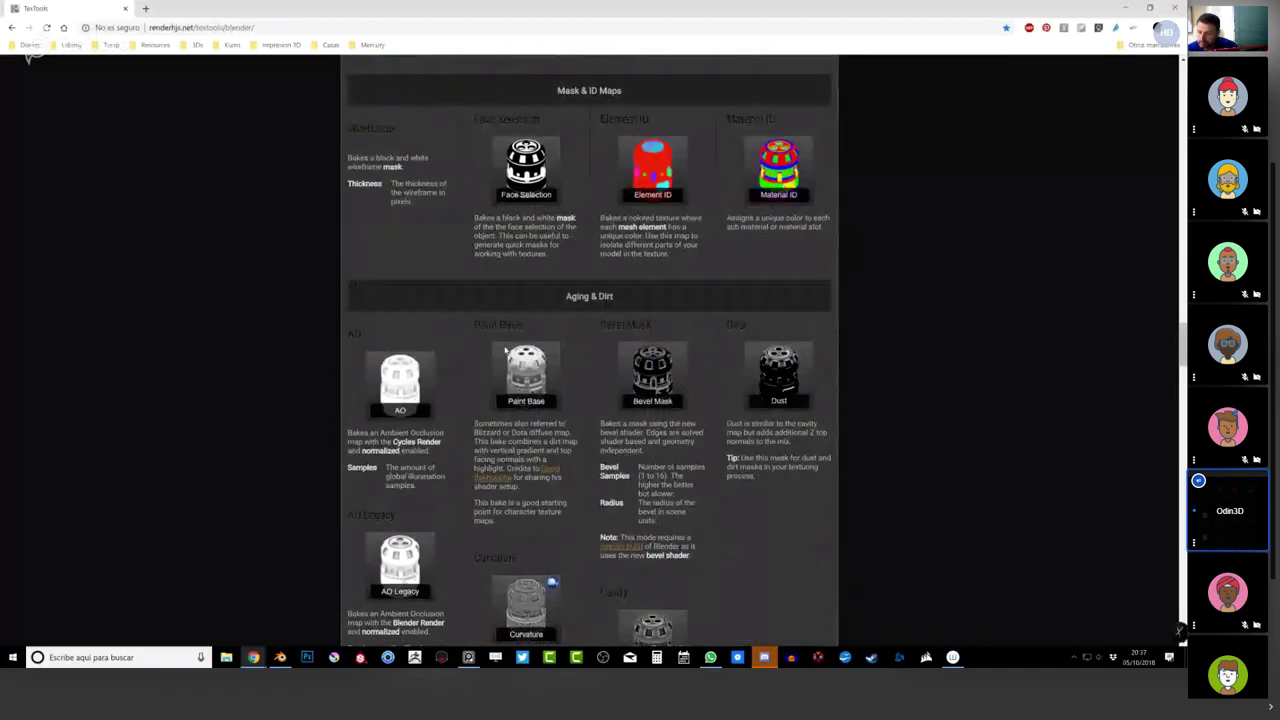
pyautogui.scroll(-7, 466, 386)
pyautogui.scroll(-2, 502, 381)
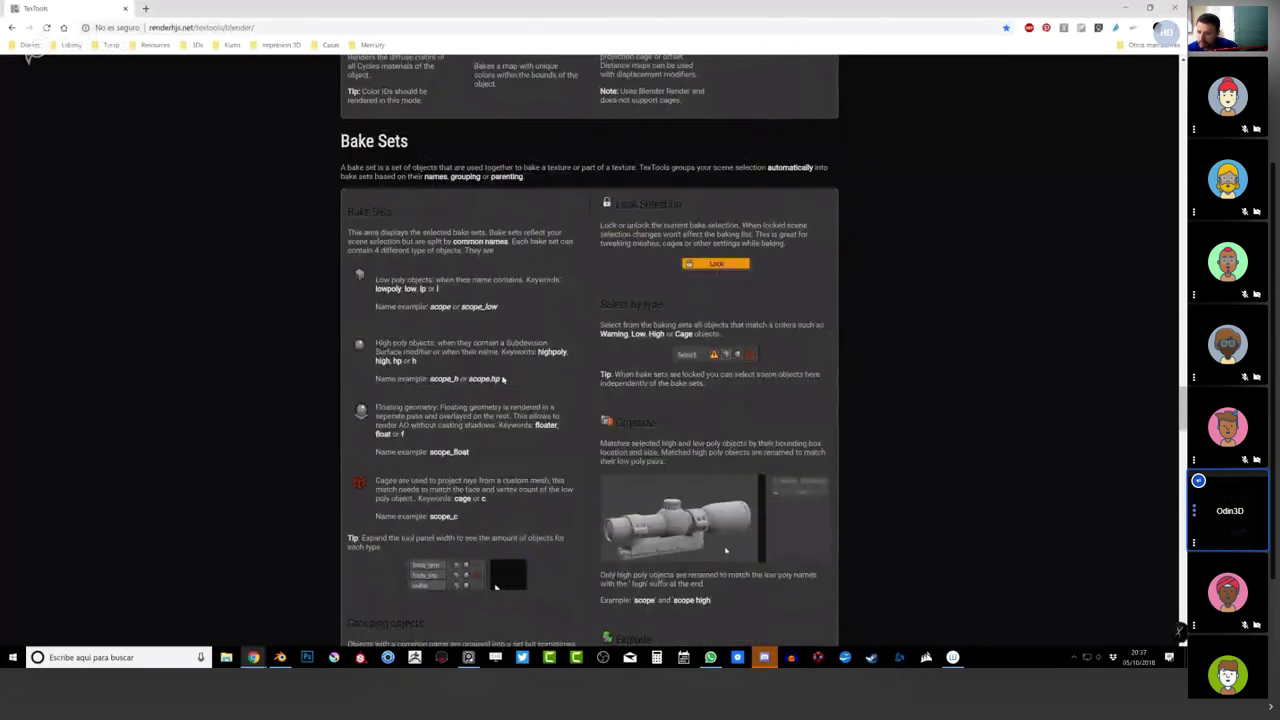
pyautogui.scroll(-3, 621, 582)
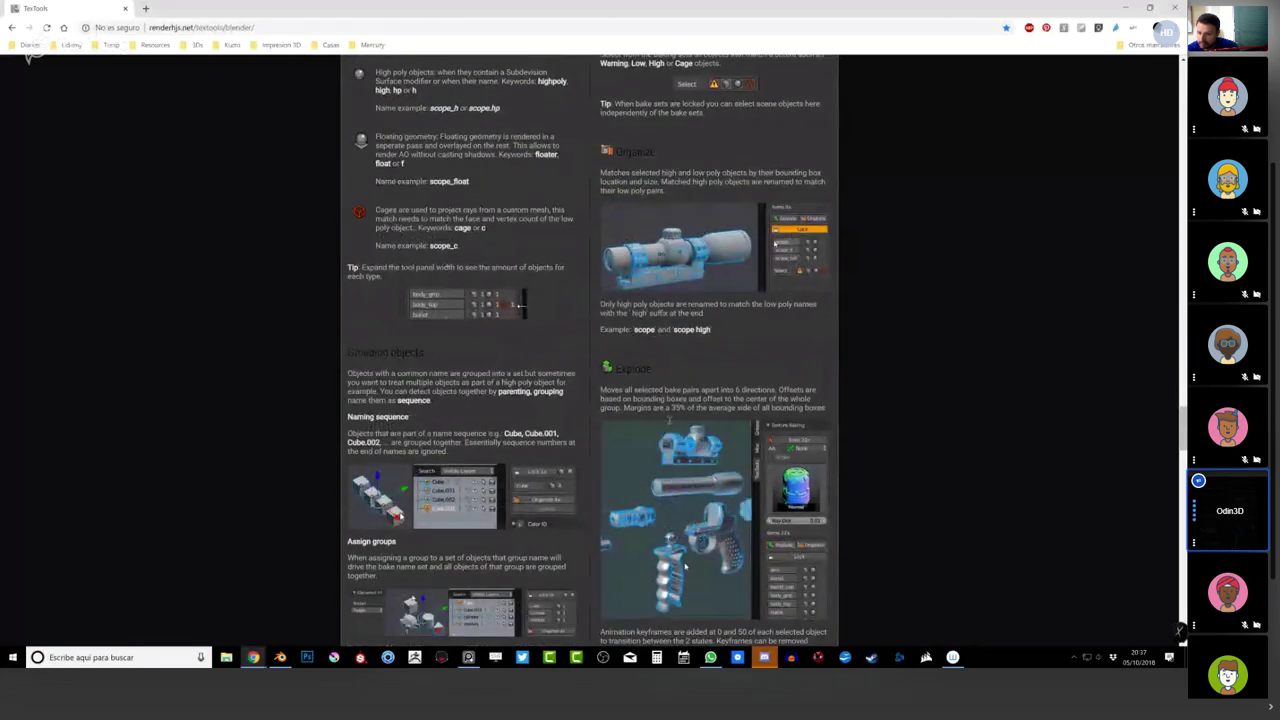
pyautogui.scroll(-2, 687, 400)
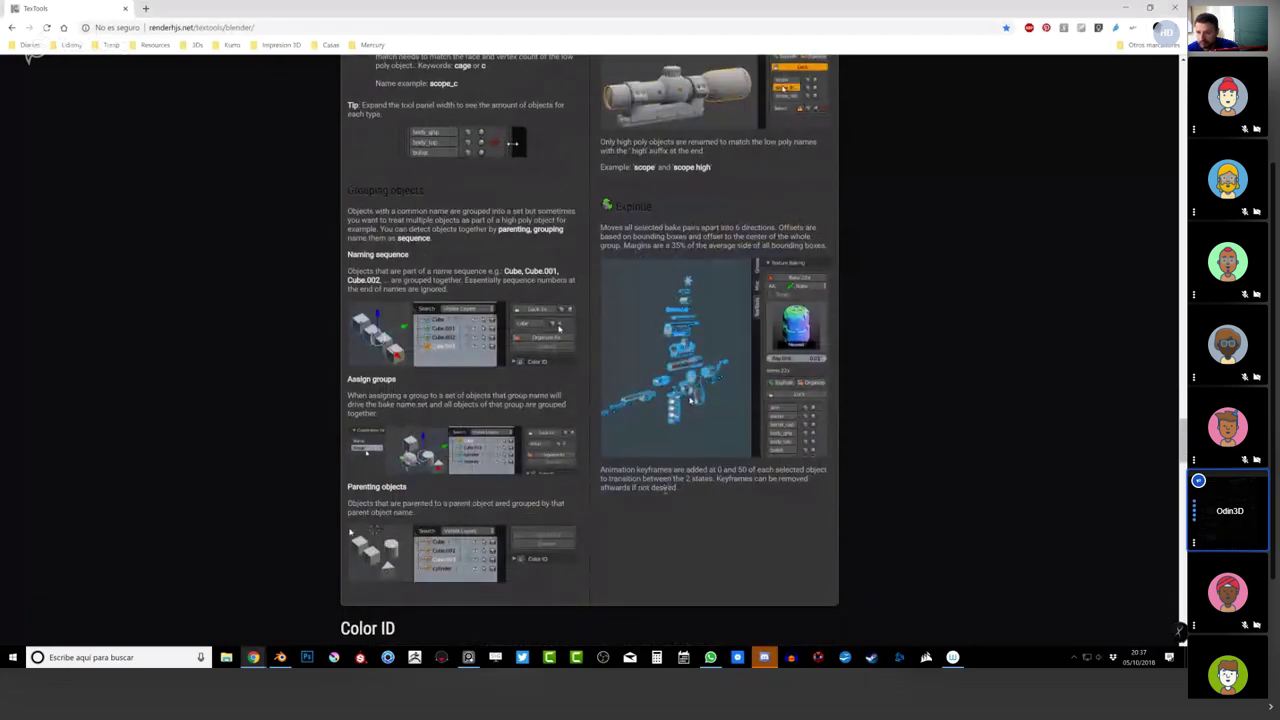
pyautogui.click(1128, 7)
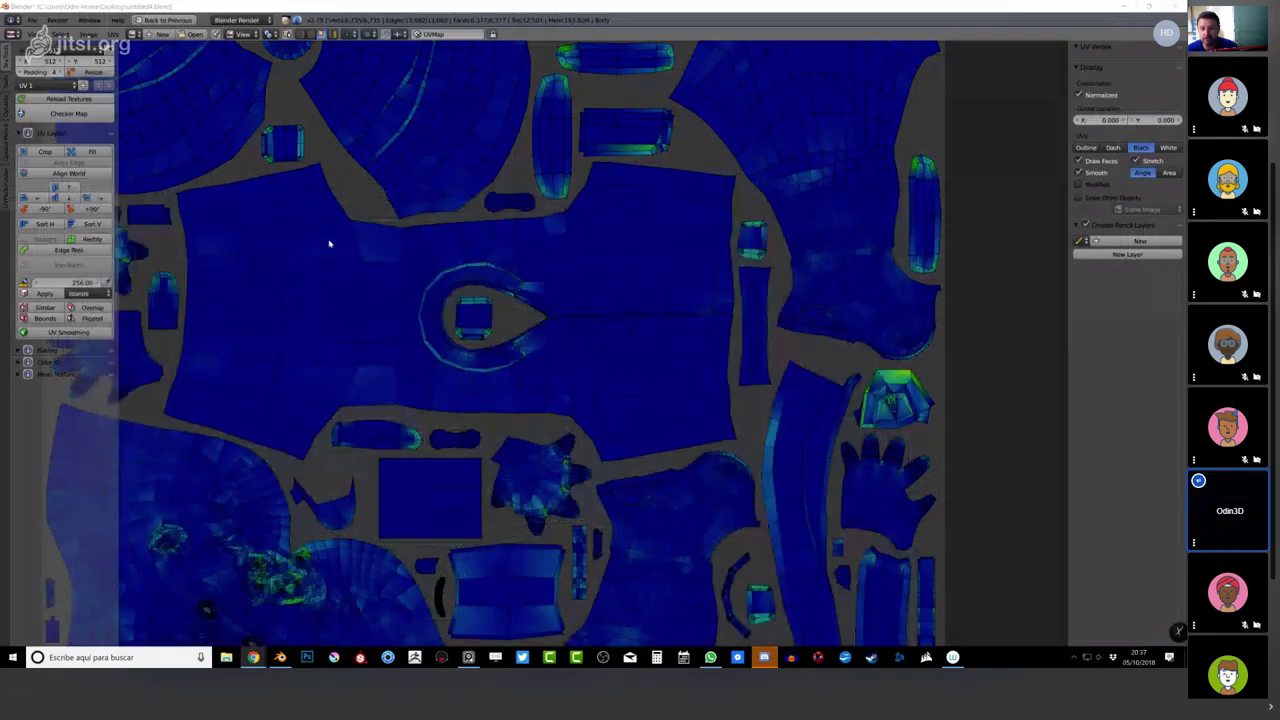
pyautogui.moveTo(293, 131); pyautogui.dragTo(477, 334, button='middle')
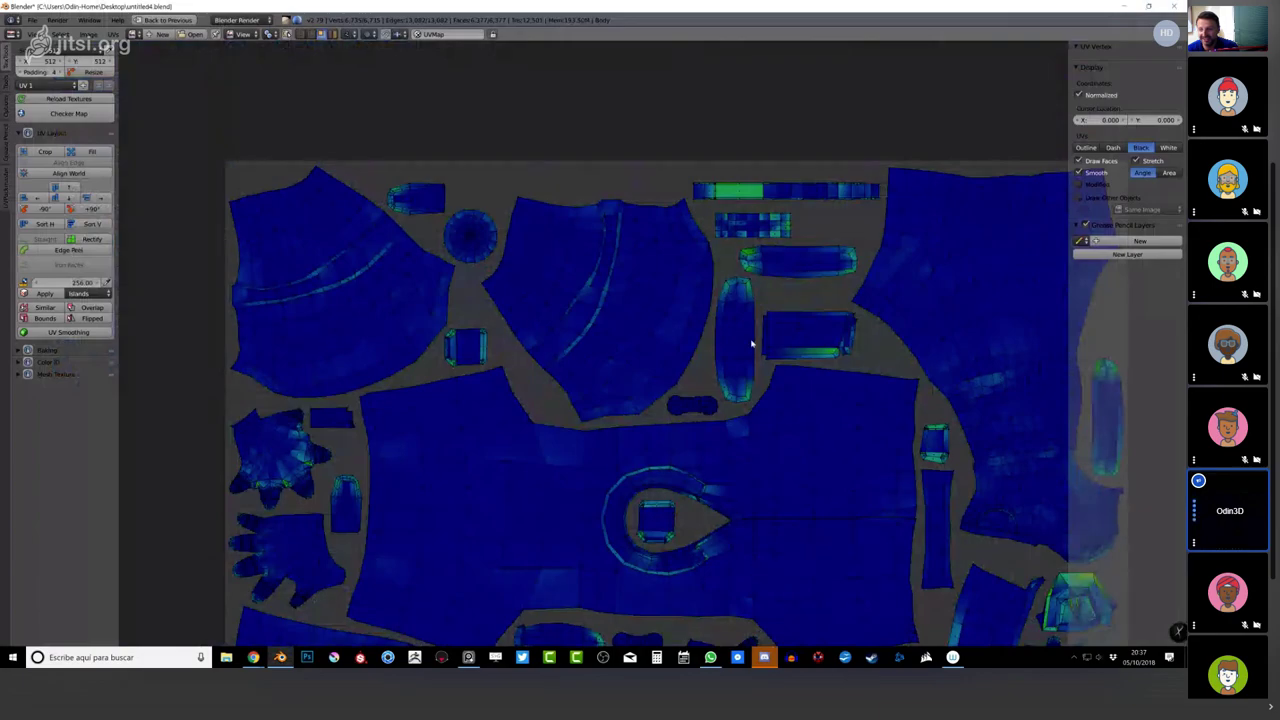
pyautogui.moveTo(751, 344); pyautogui.dragTo(683, 305, button='middle')
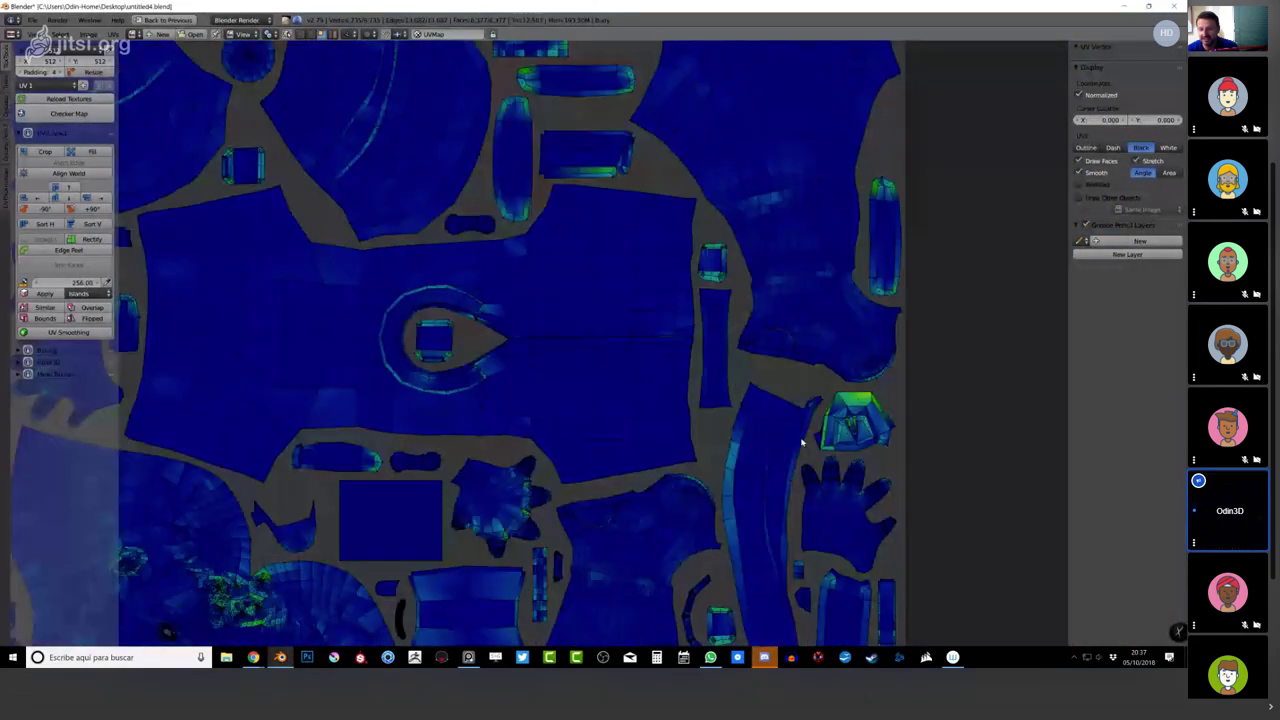
pyautogui.moveTo(486, 358); pyautogui.dragTo(575, 307, button='middle')
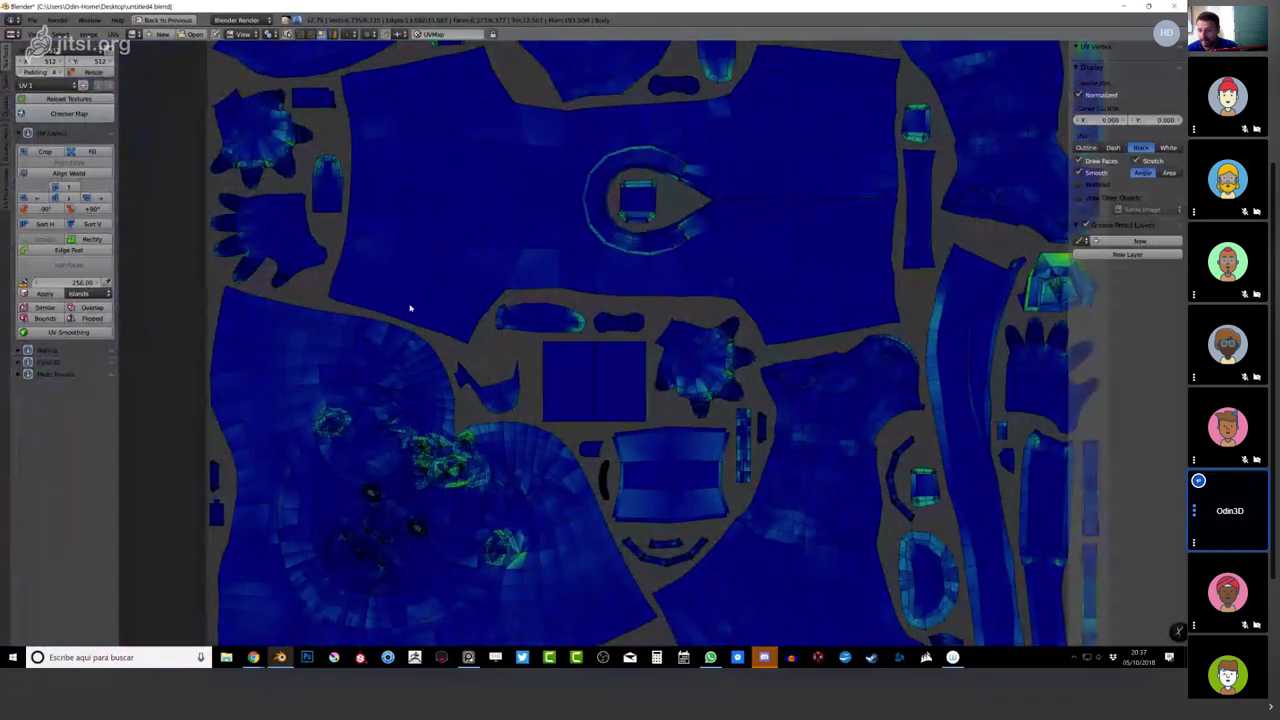
pyautogui.moveTo(493, 321); pyautogui.dragTo(434, 383, button='middle')
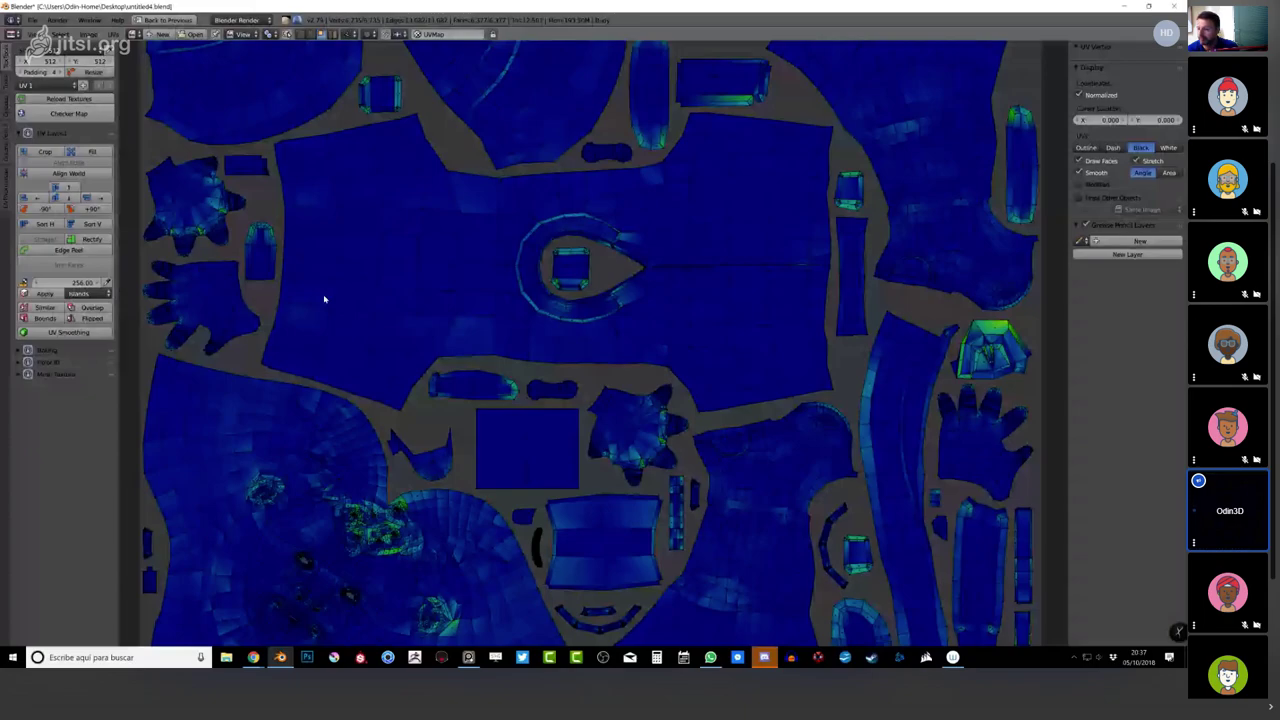
pyautogui.moveTo(389, 320); pyautogui.dragTo(537, 318, button='middle')
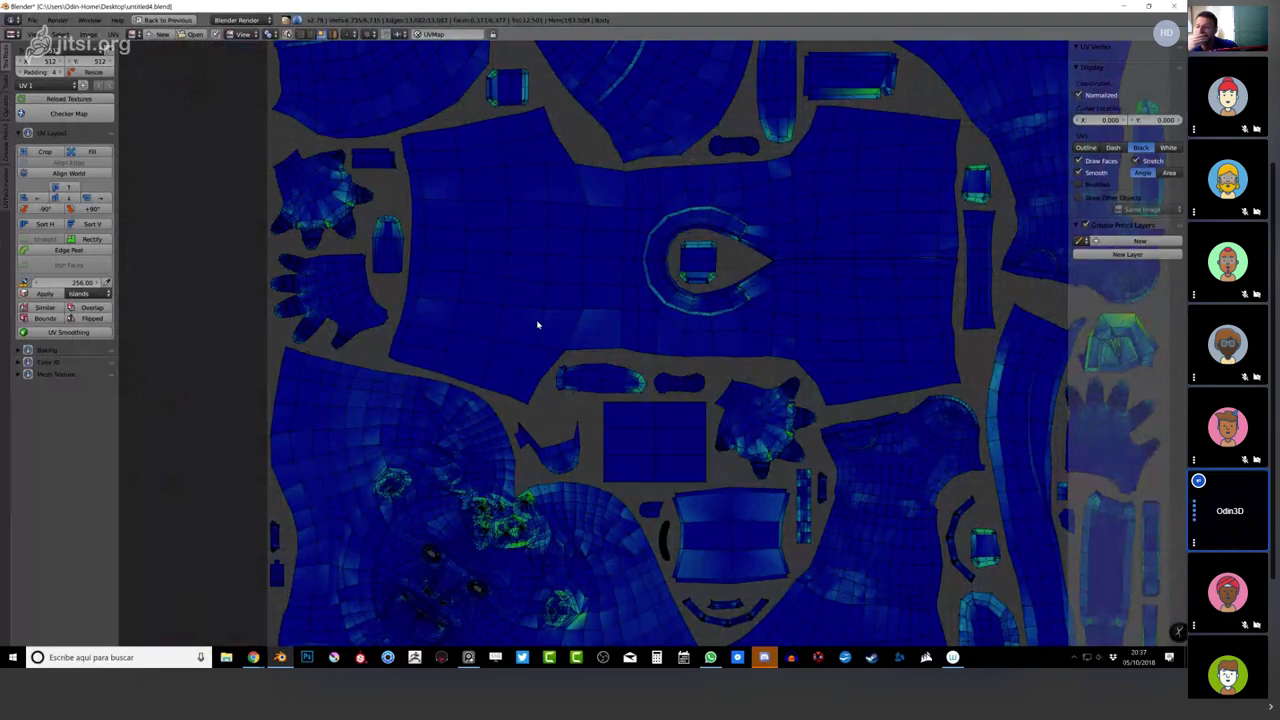
pyautogui.moveTo(350, 233); pyautogui.dragTo(278, 248, button='middle')
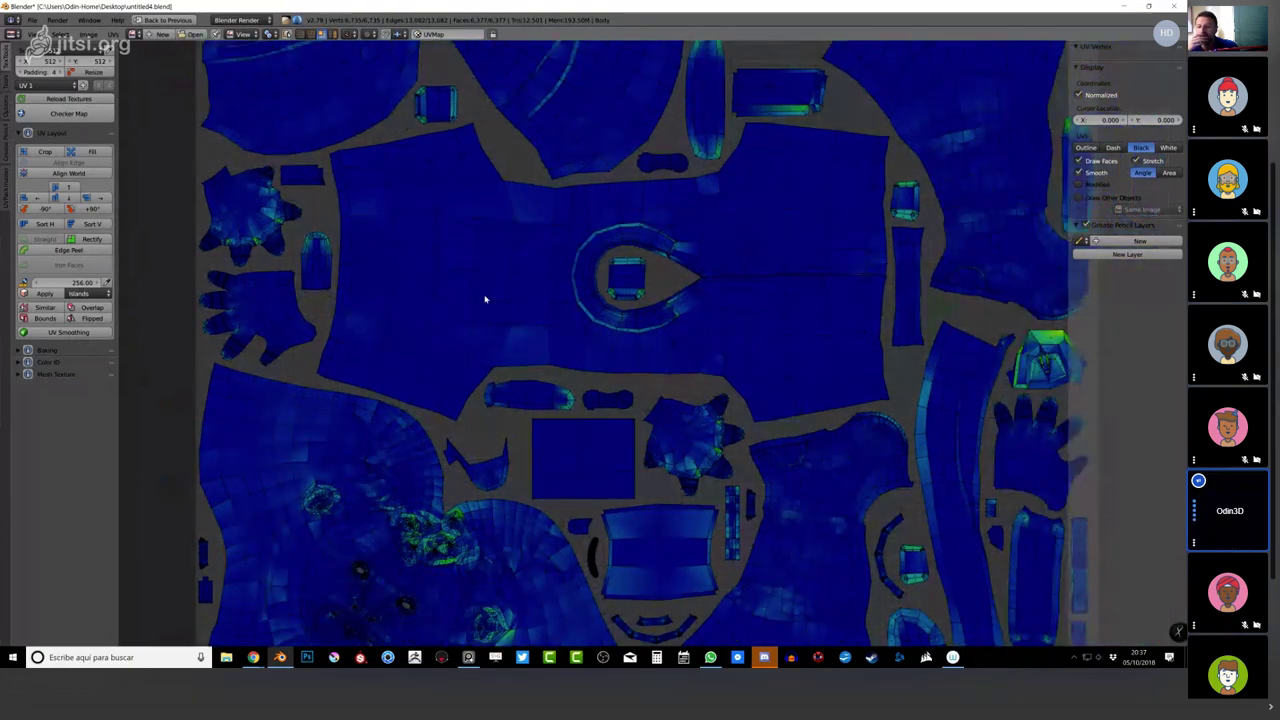
pyautogui.moveTo(443, 432); pyautogui.dragTo(555, 218, button='middle')
# Rotate two vertices in the green stretched area with an enlarged proportional falloff.
pyautogui.scroll(5, 526, 323)
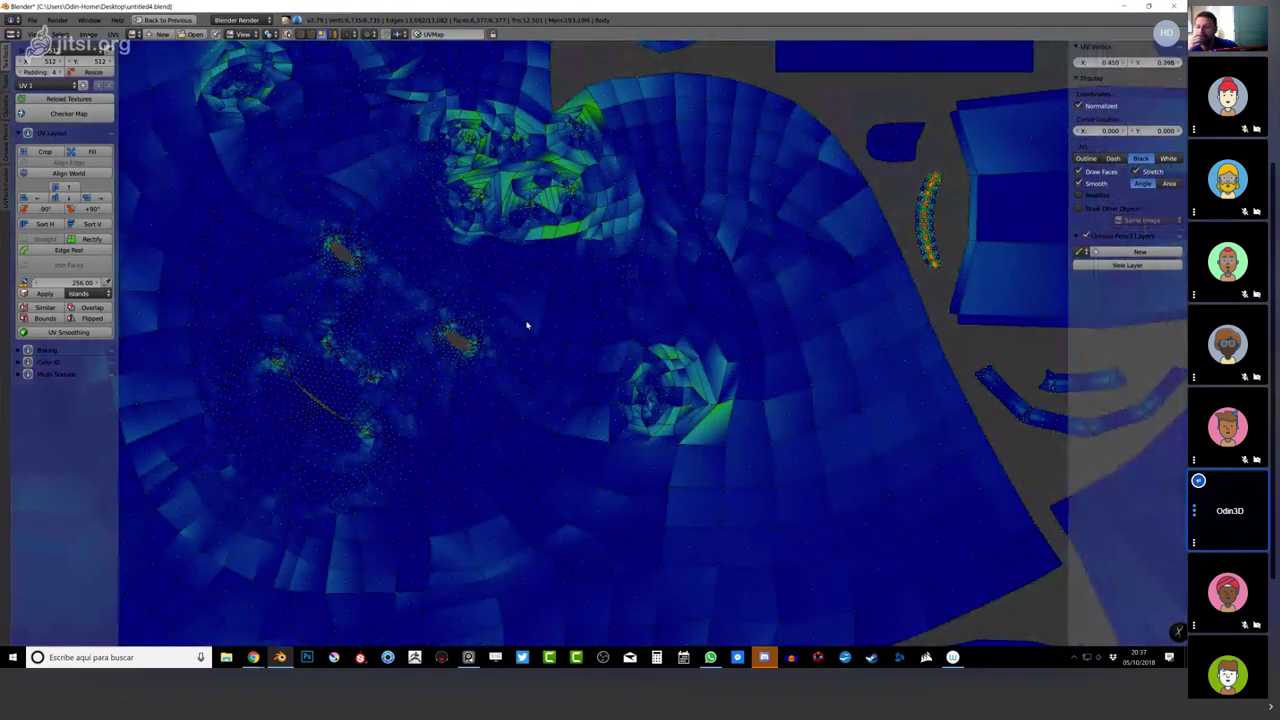
pyautogui.scroll(4, 527, 237)
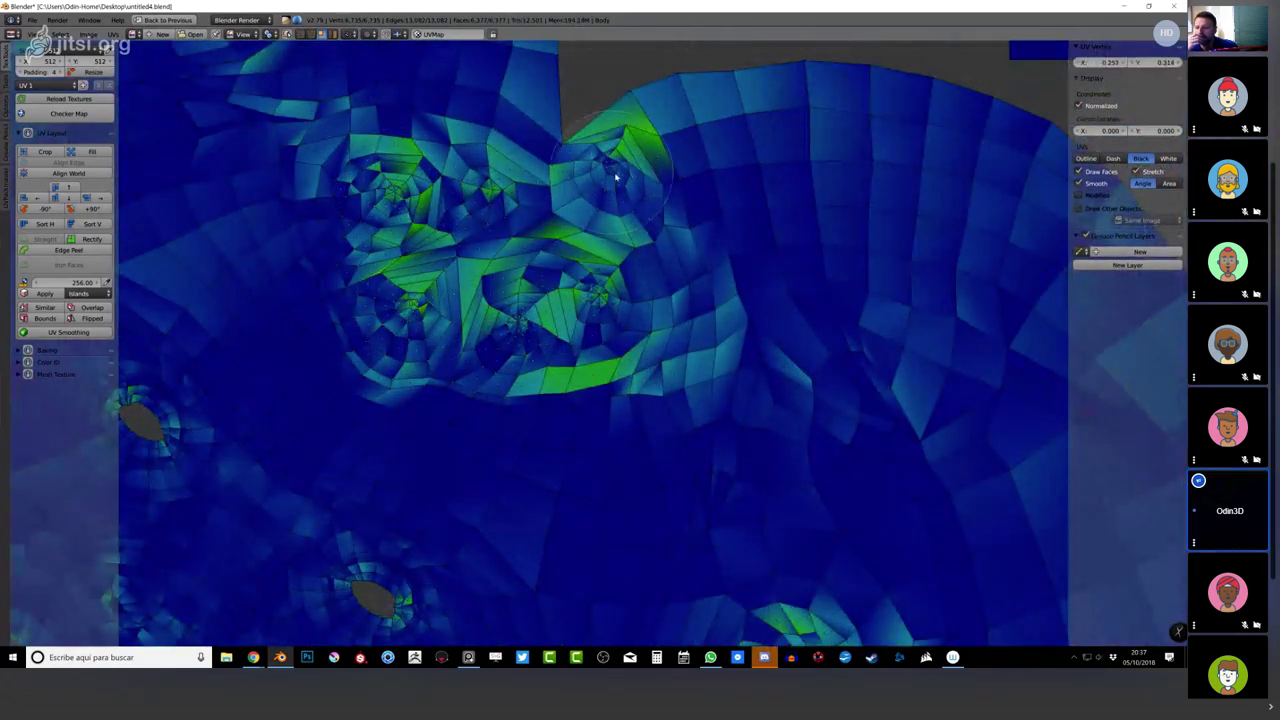
pyautogui.rightClick(575, 325)
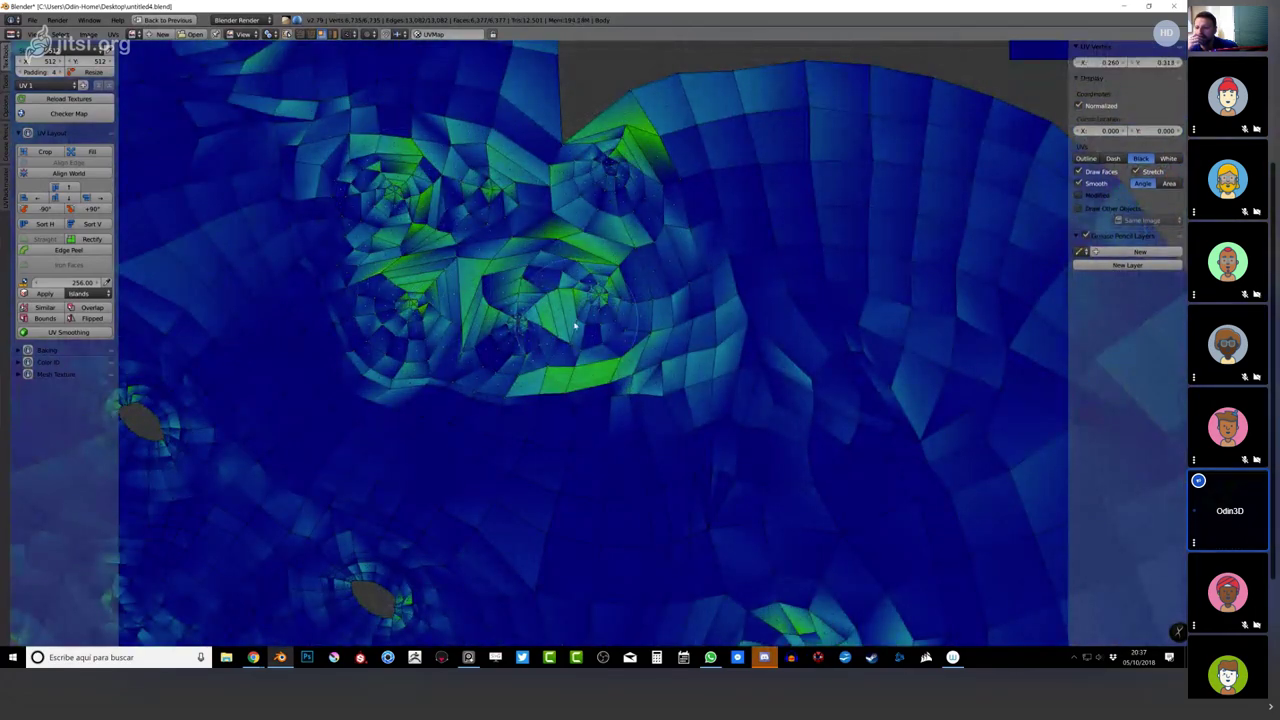
pyautogui.rightClick(423, 320)
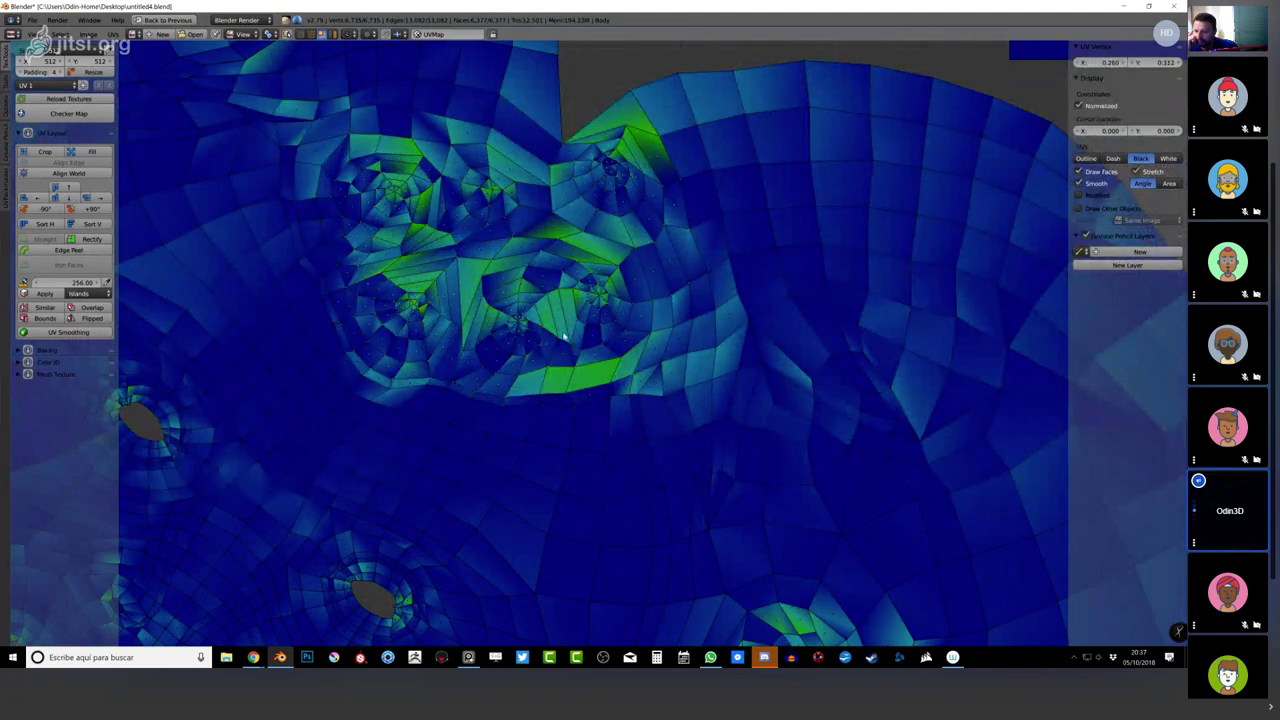
pyautogui.press('r')
pyautogui.scroll(-3, 565, 337)
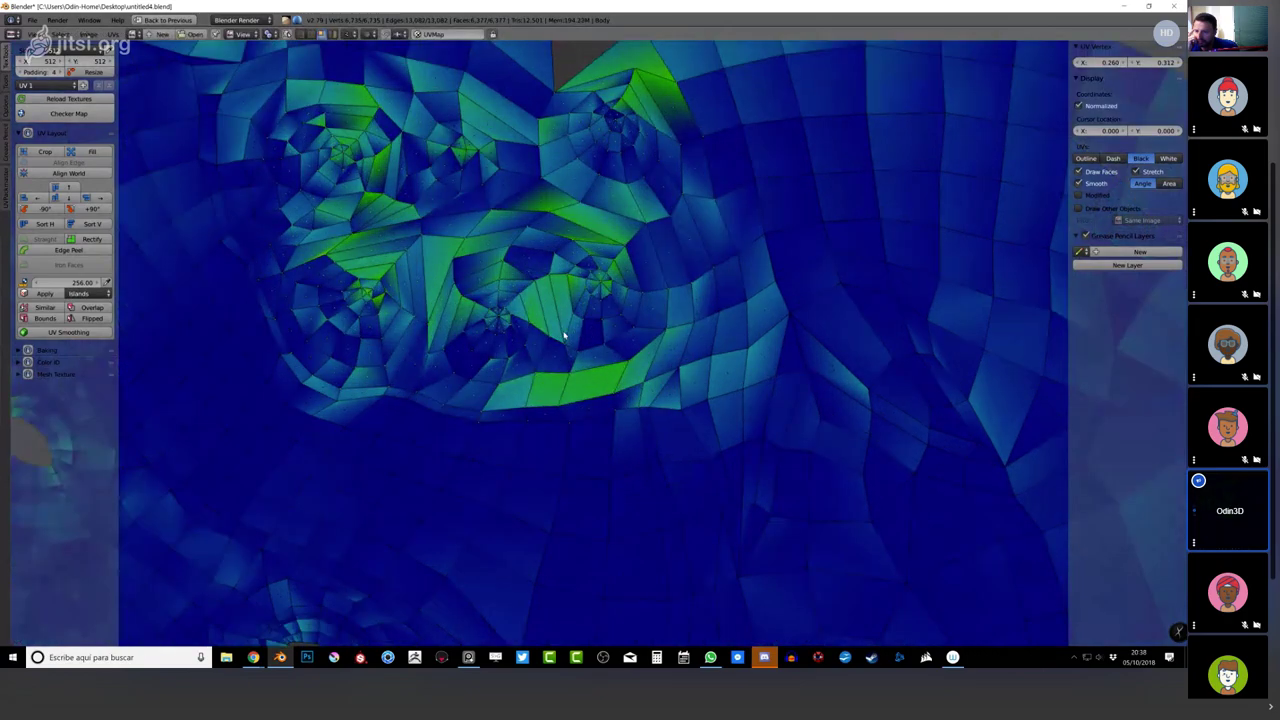
pyautogui.click(420, 375)
# Select another vertex in the stretched region and frame the full UV square in view.
pyautogui.scroll(8, 420, 375)
pyautogui.scroll(-8, 469, 377)
pyautogui.scroll(6, 491, 377)
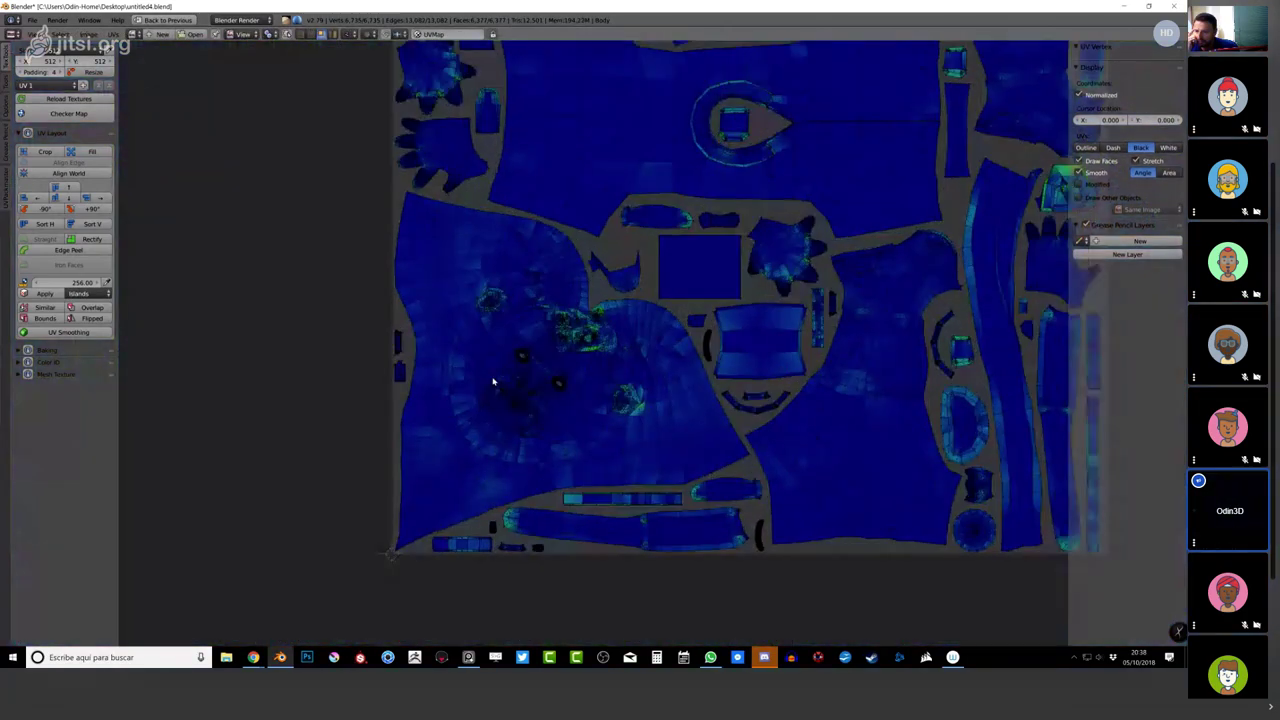
pyautogui.scroll(-7, 597, 385)
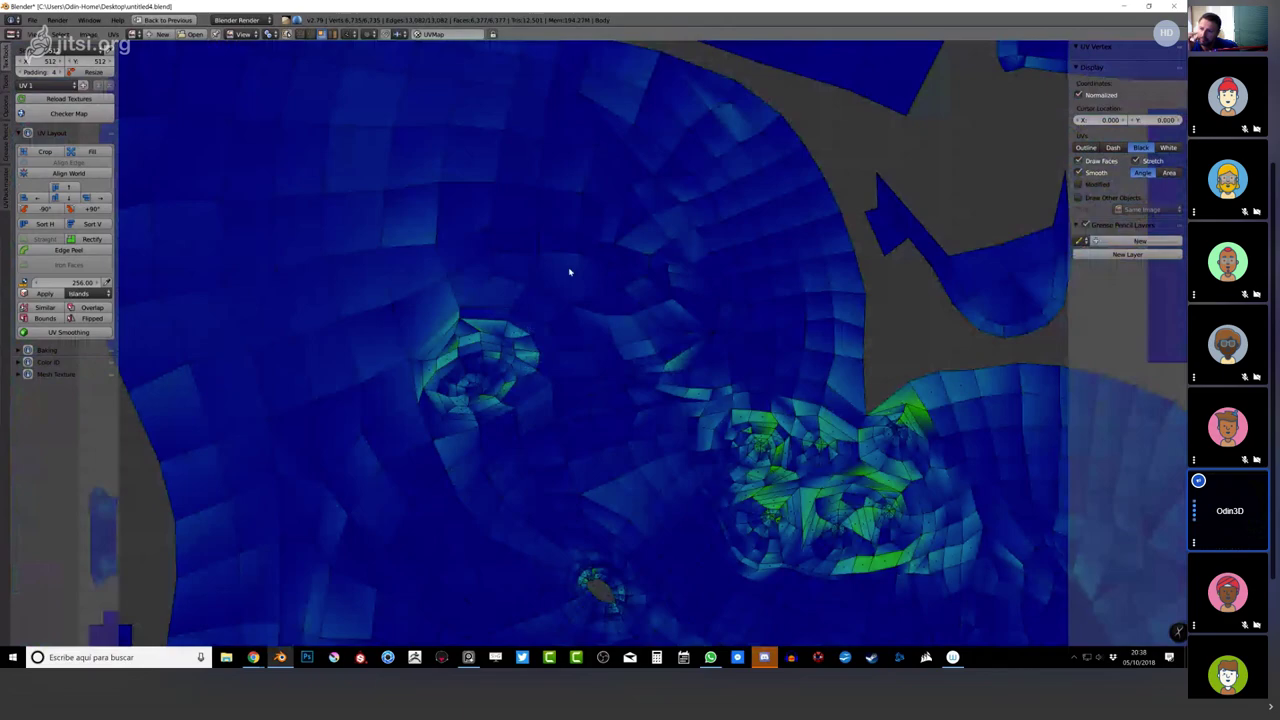
pyautogui.scroll(2, 675, 412)
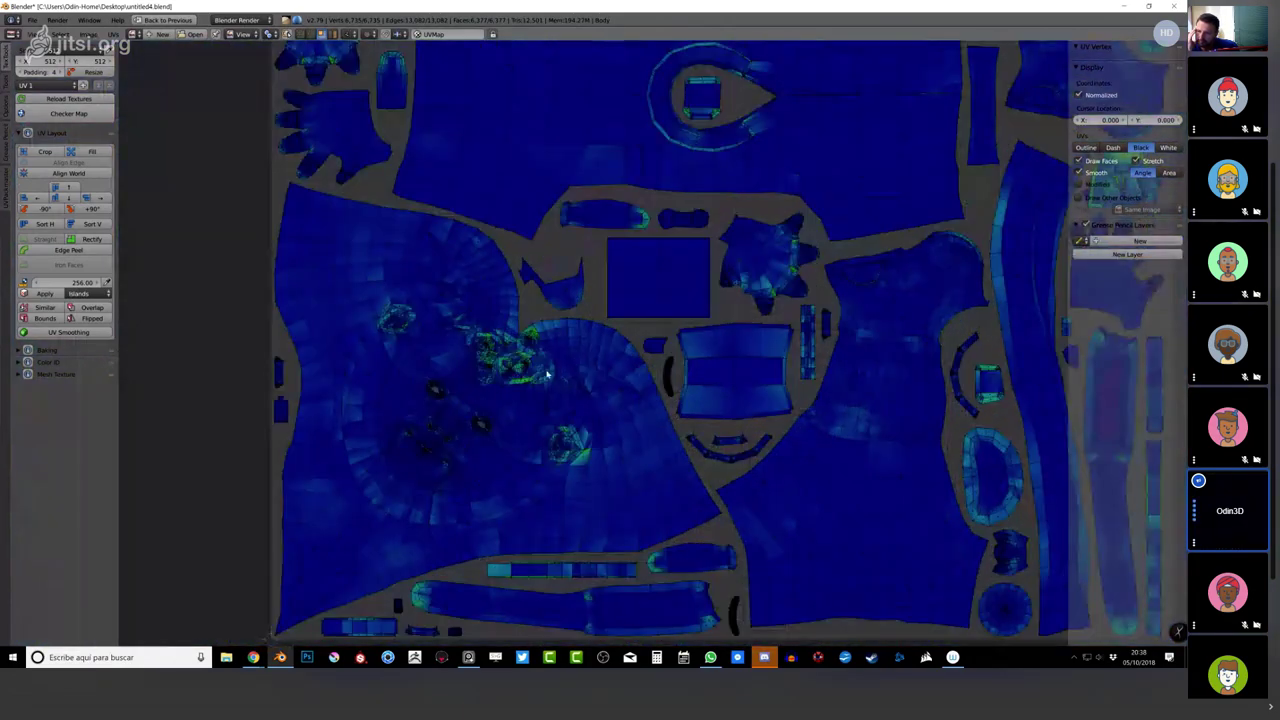
pyautogui.scroll(6, 549, 431)
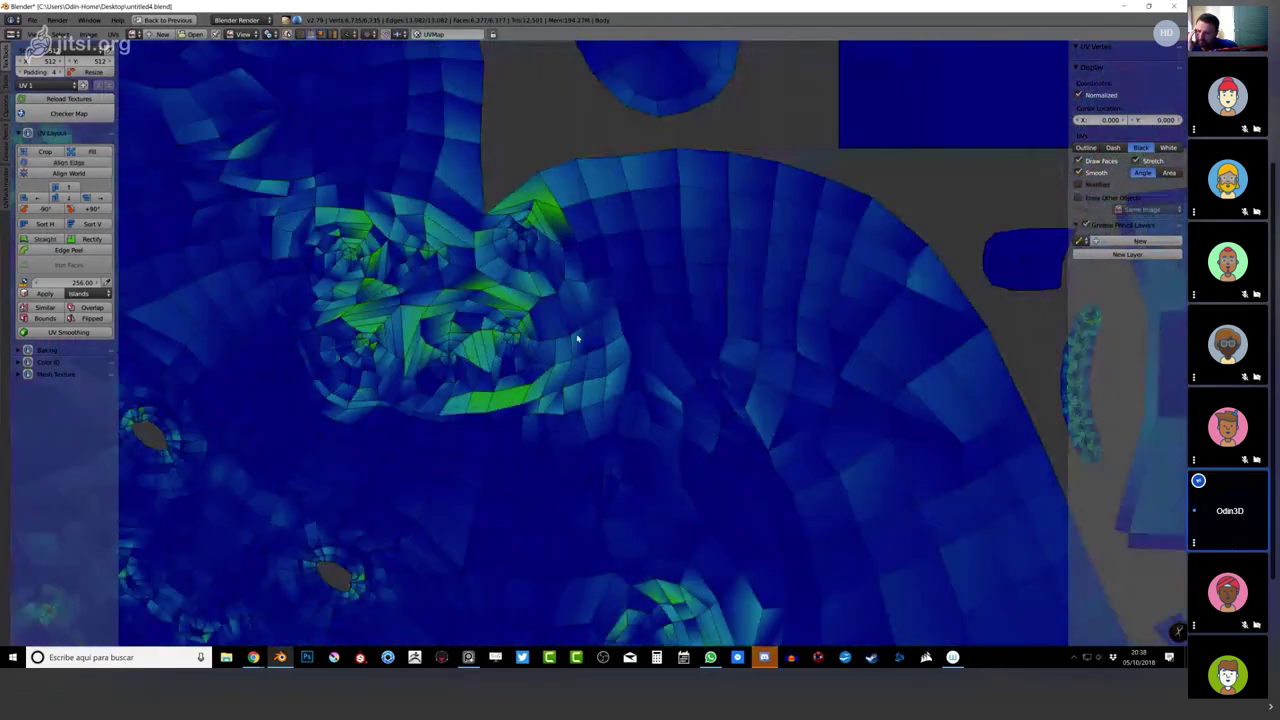
pyautogui.rightClick(586, 284)
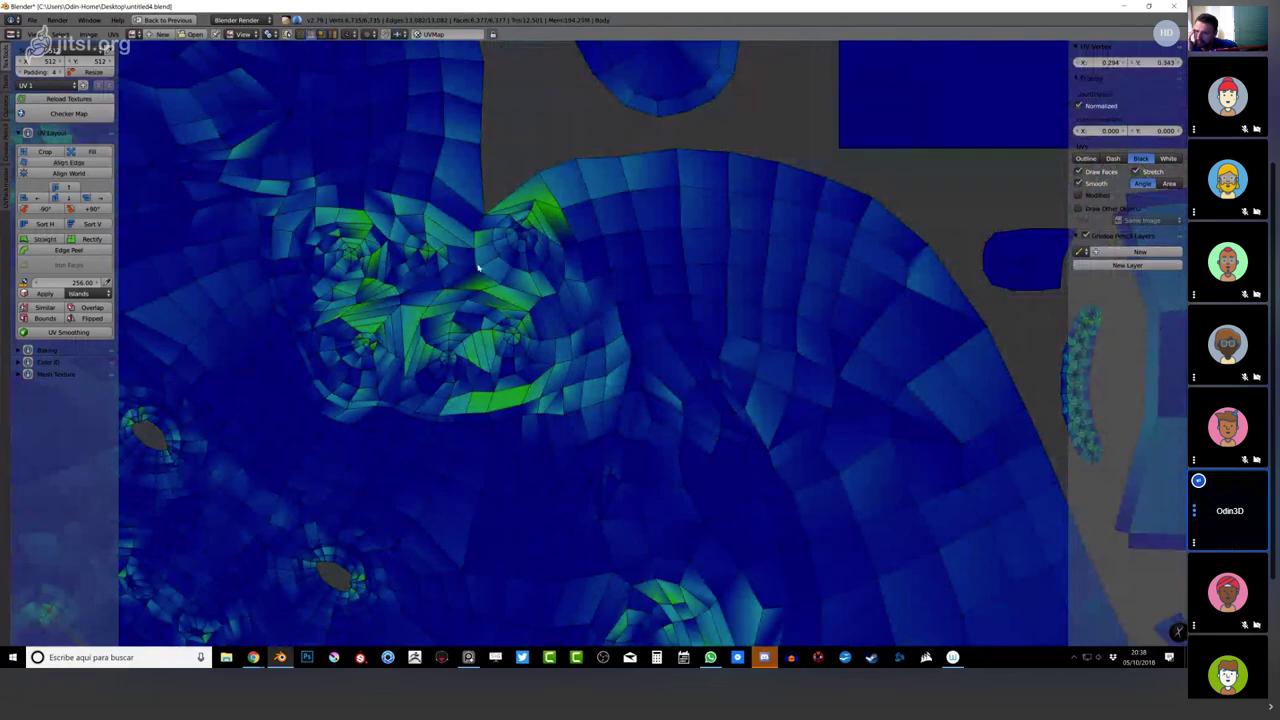
pyautogui.scroll(-3, 652, 468)
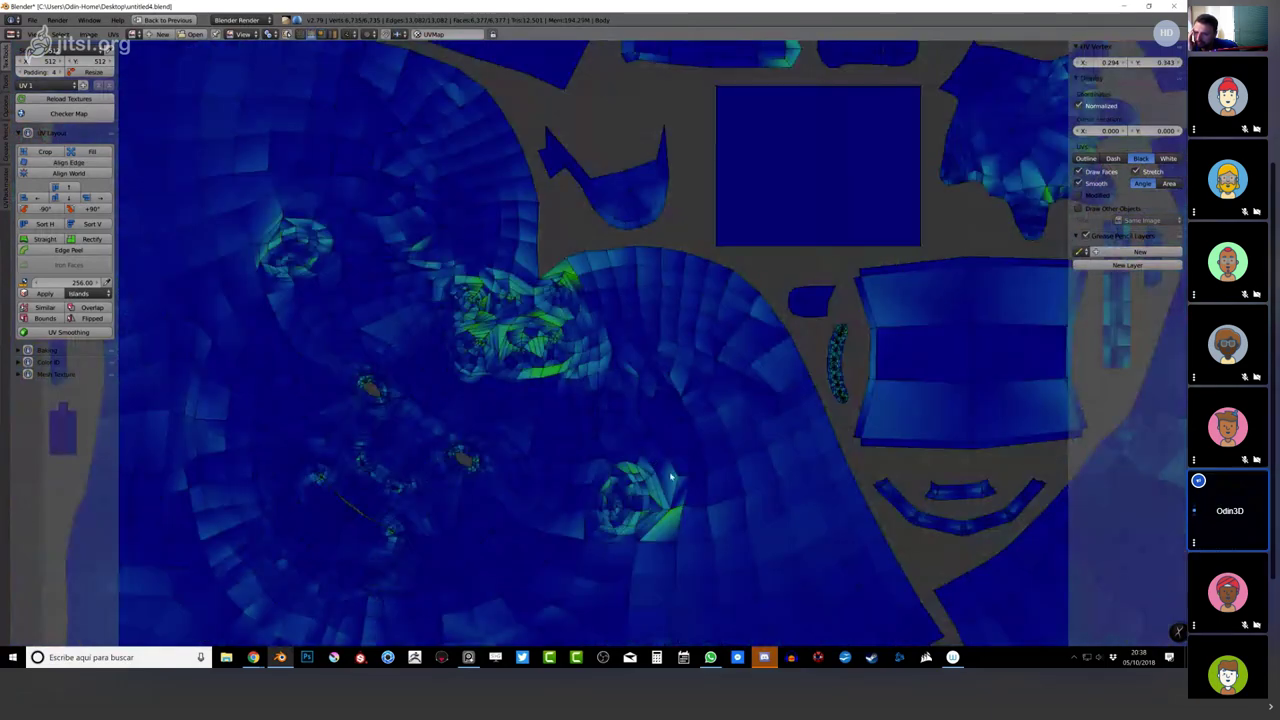
pyautogui.scroll(-4, 669, 391)
pyautogui.scroll(2, 742, 391)
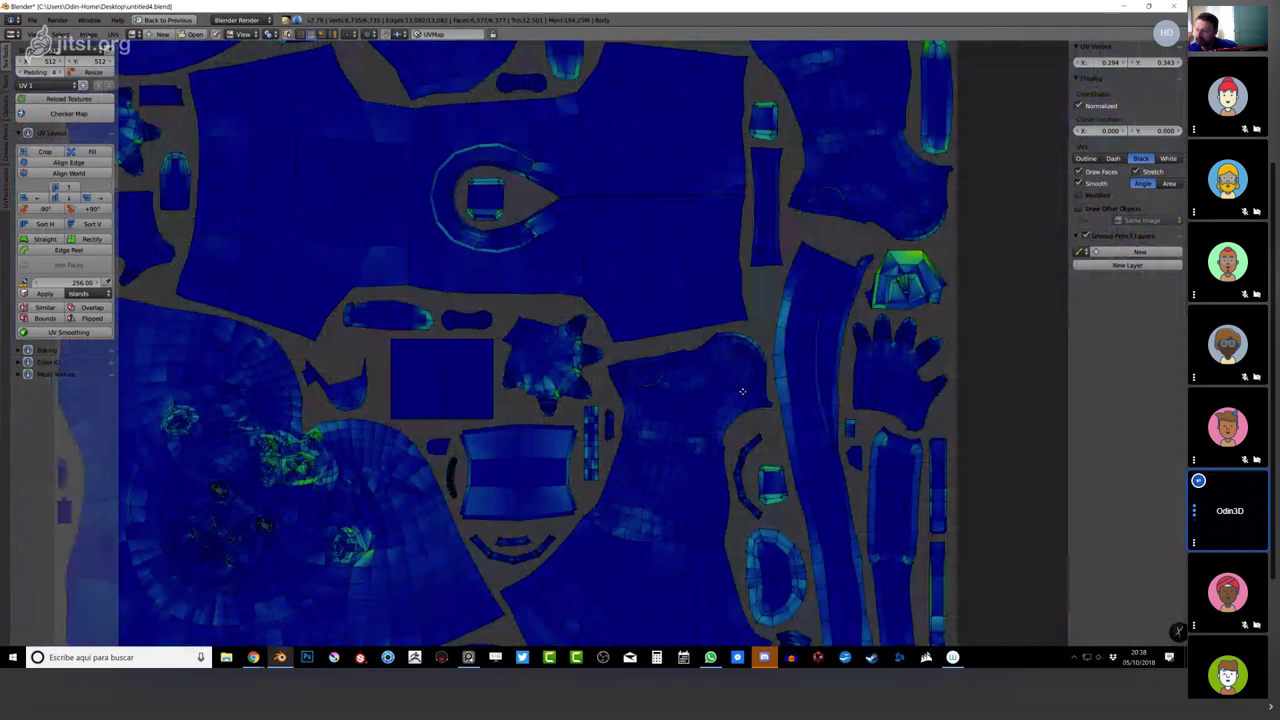
pyautogui.scroll(-4, 742, 391)
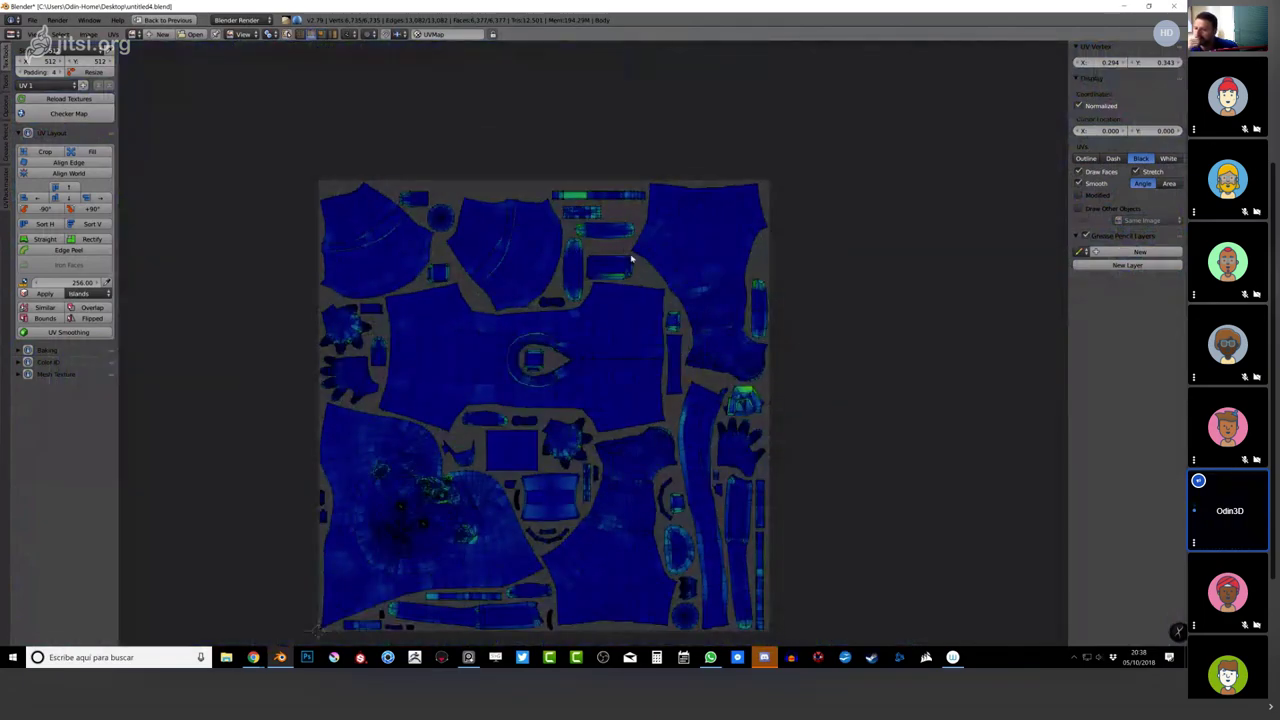
pyautogui.moveTo(606, 440); pyautogui.dragTo(641, 366, button='middle')
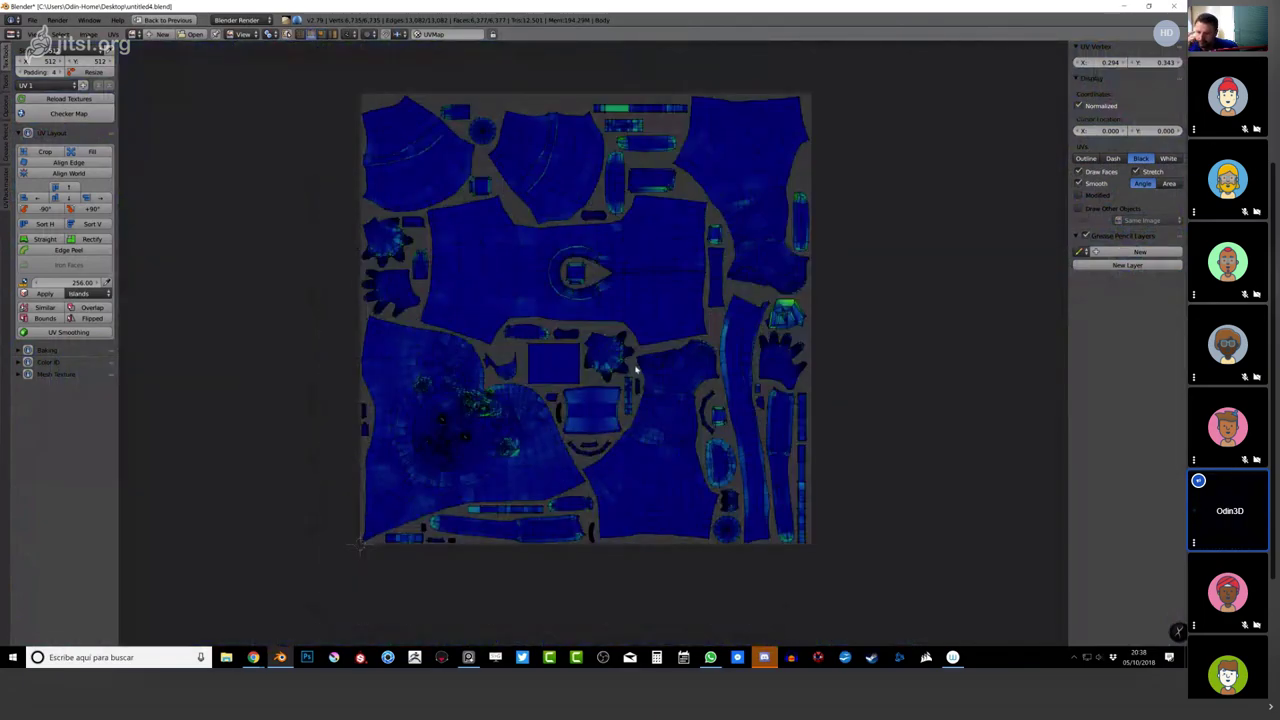
pyautogui.scroll(1, 634, 370)
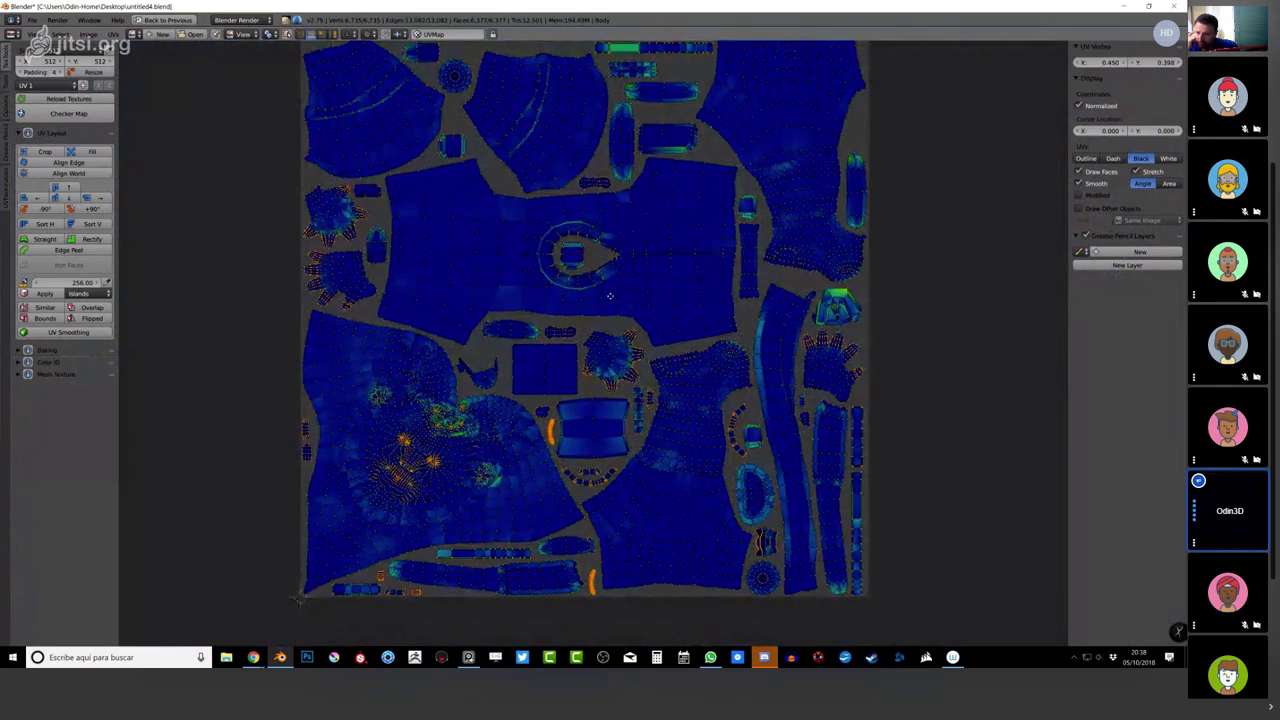
pyautogui.moveTo(609, 295); pyautogui.dragTo(624, 345, button='middle')
# Repack all UV islands with rotation enabled and a larger margin between islands.
pyautogui.hotkey('ctrl', 'p')
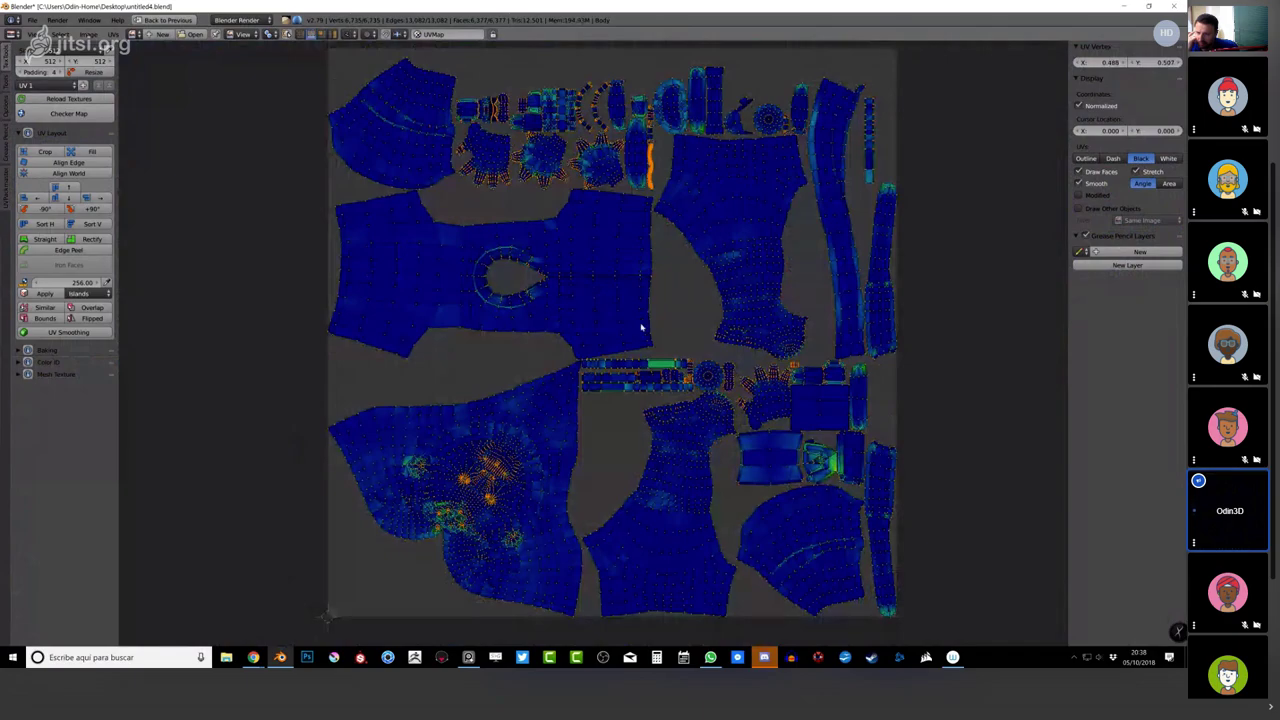
pyautogui.press('F6')
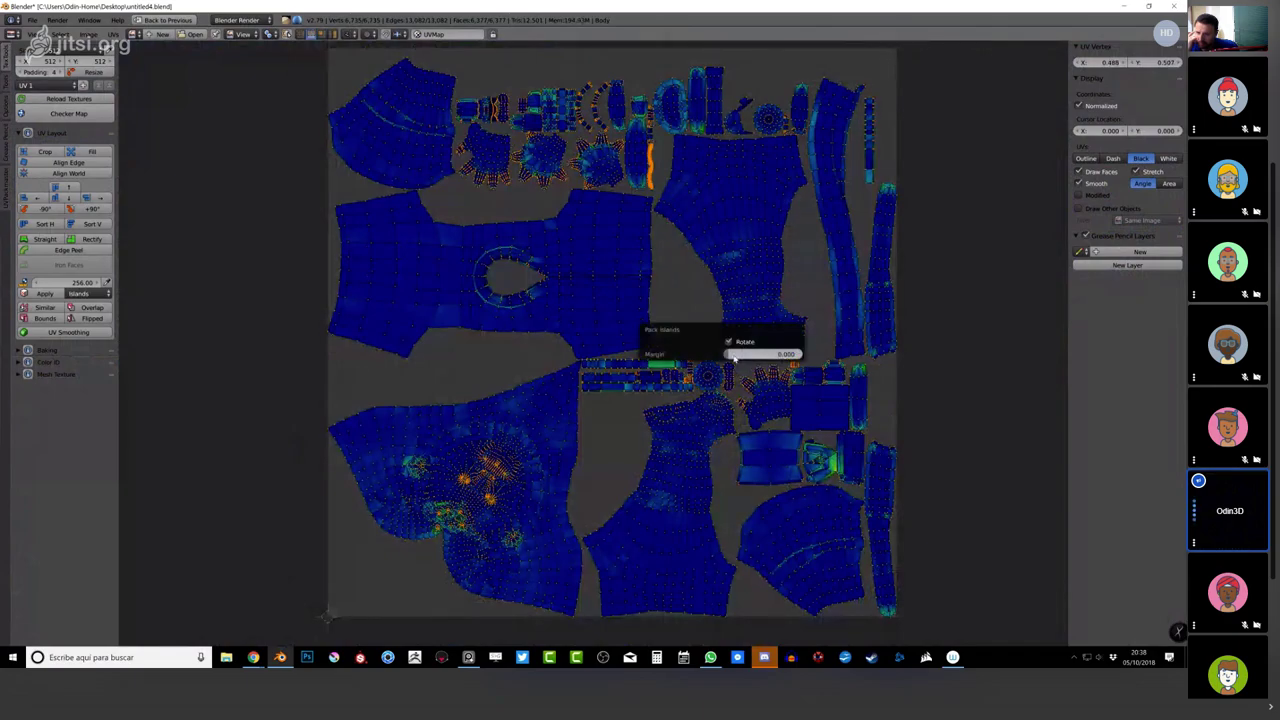
pyautogui.click(729, 342)
pyautogui.click(729, 342)
pyautogui.moveTo(729, 355)
pyautogui.mouseDown()
pyautogui.moveTo(790, 355)
pyautogui.moveTo(740, 358)
pyautogui.mouseUp()
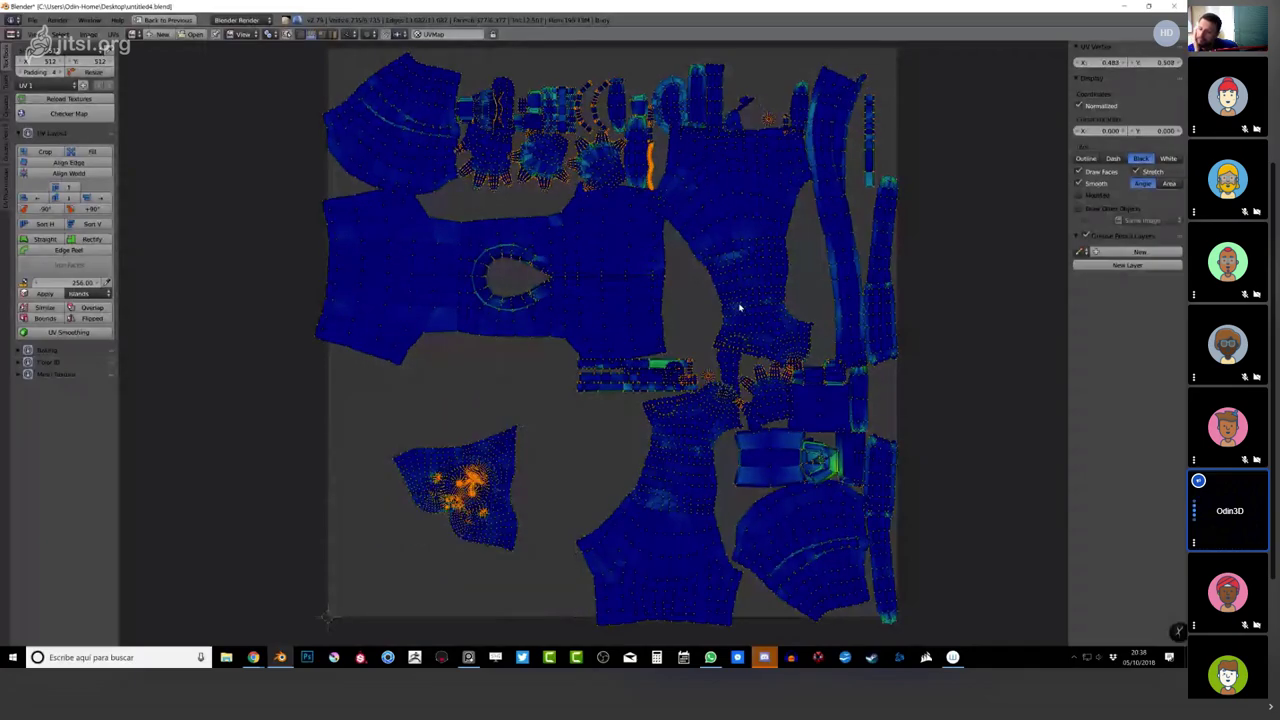
# Look over the lower packed islands and return the UV editor to the normal layout.
pyautogui.moveTo(578, 436); pyautogui.dragTo(571, 363, button='middle')
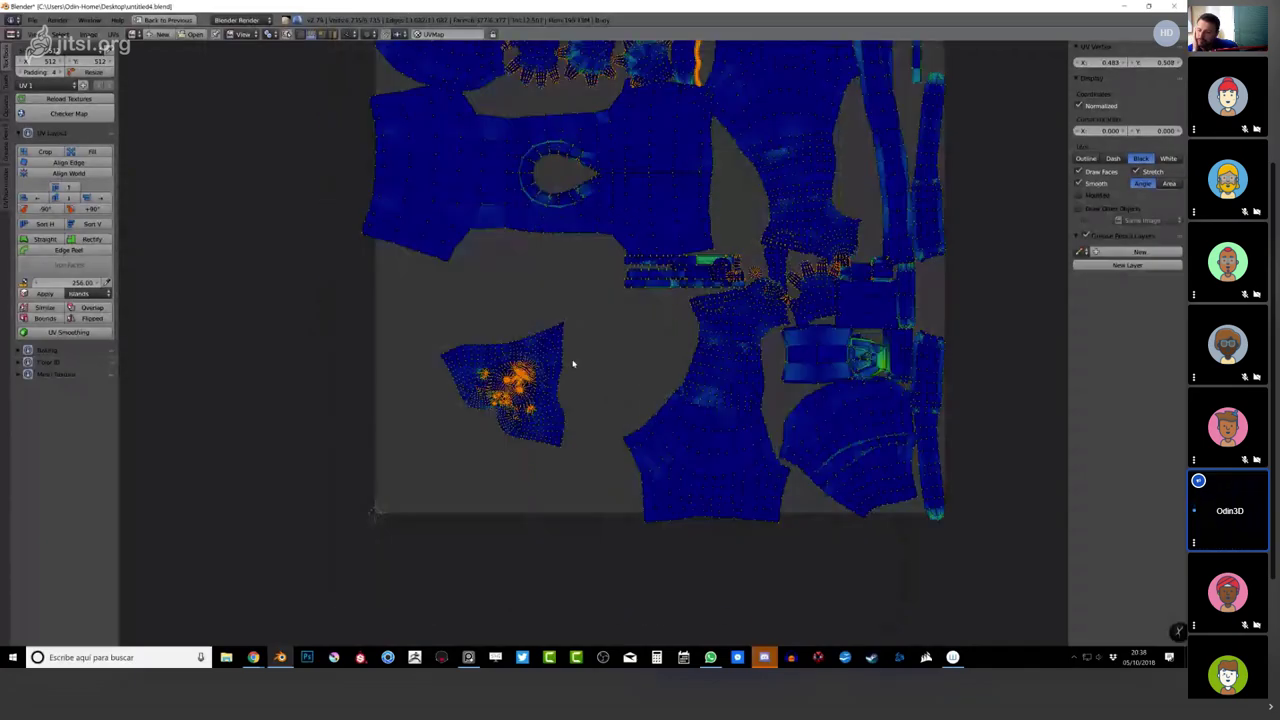
pyautogui.scroll(3, 540, 382)
pyautogui.moveTo(381, 418); pyautogui.dragTo(444, 356, button='middle')
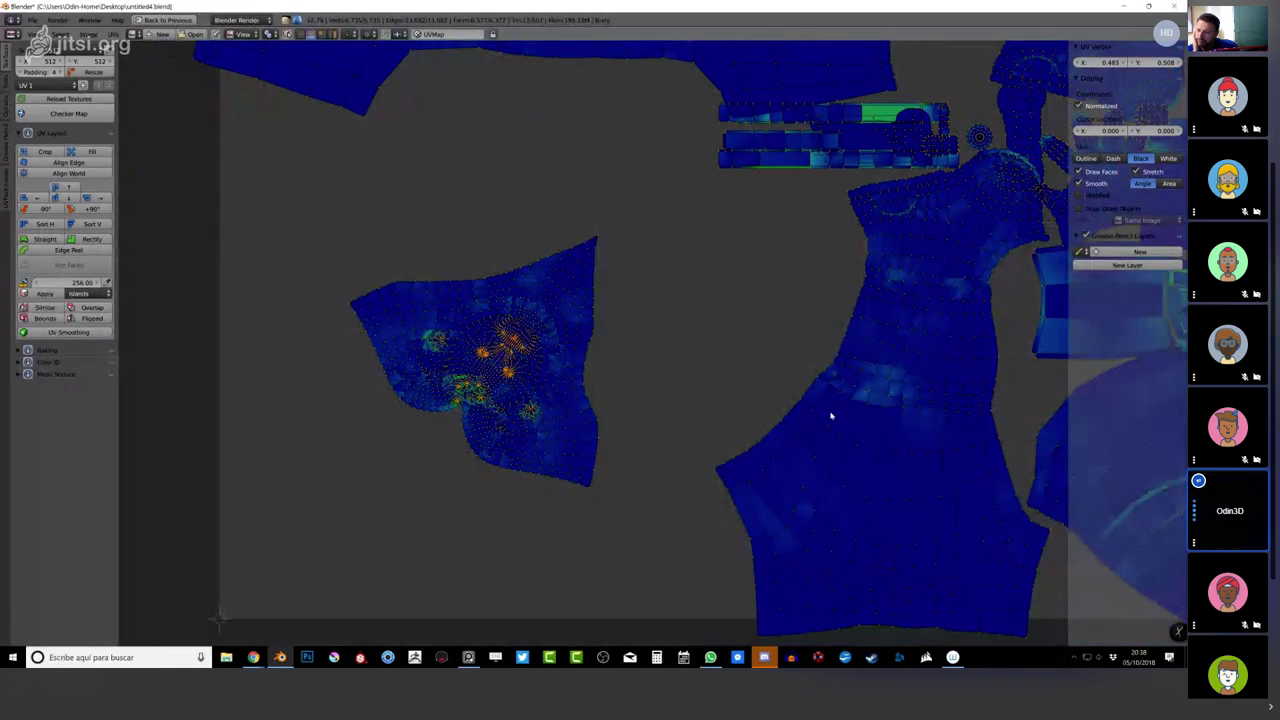
pyautogui.scroll(-3, 740, 500)
pyautogui.hotkey('ctrl', 'Up')
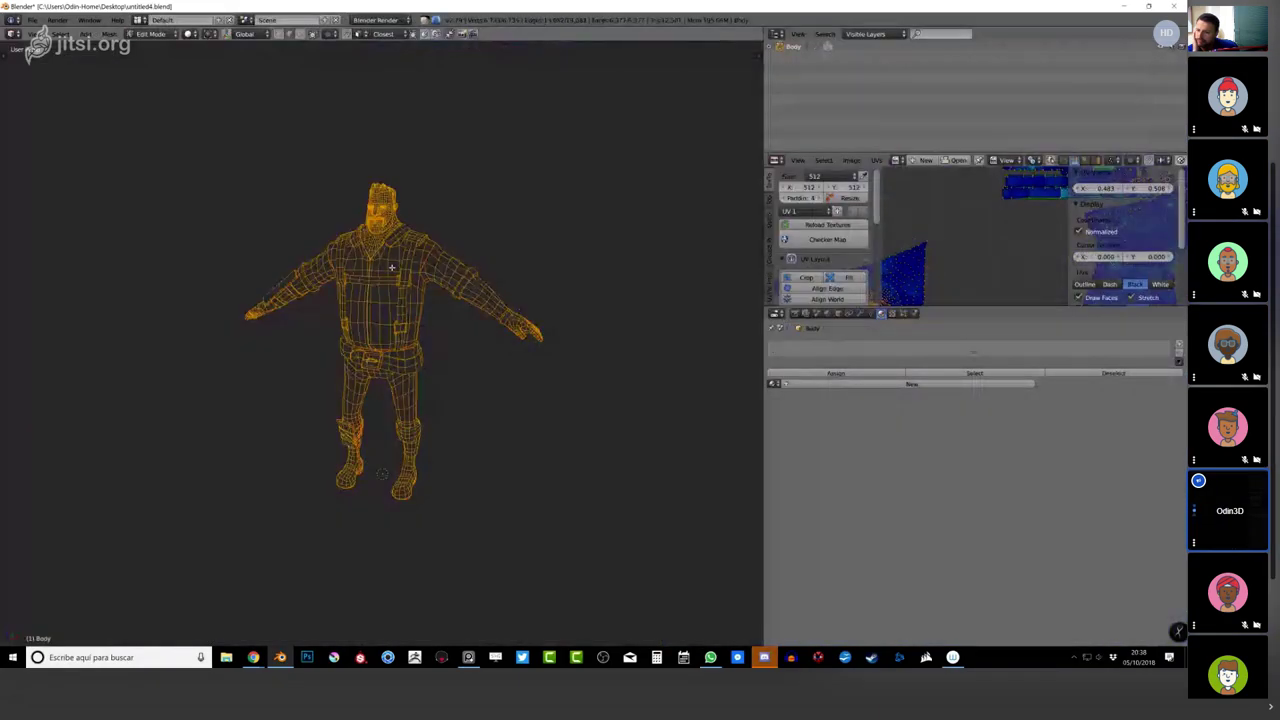
# Create a new 1024×1024 image with Generated type UV Grid in the UV editor.
pyautogui.press('Tab')
pyautogui.scroll(2, 396, 280)
pyautogui.press('Tab')
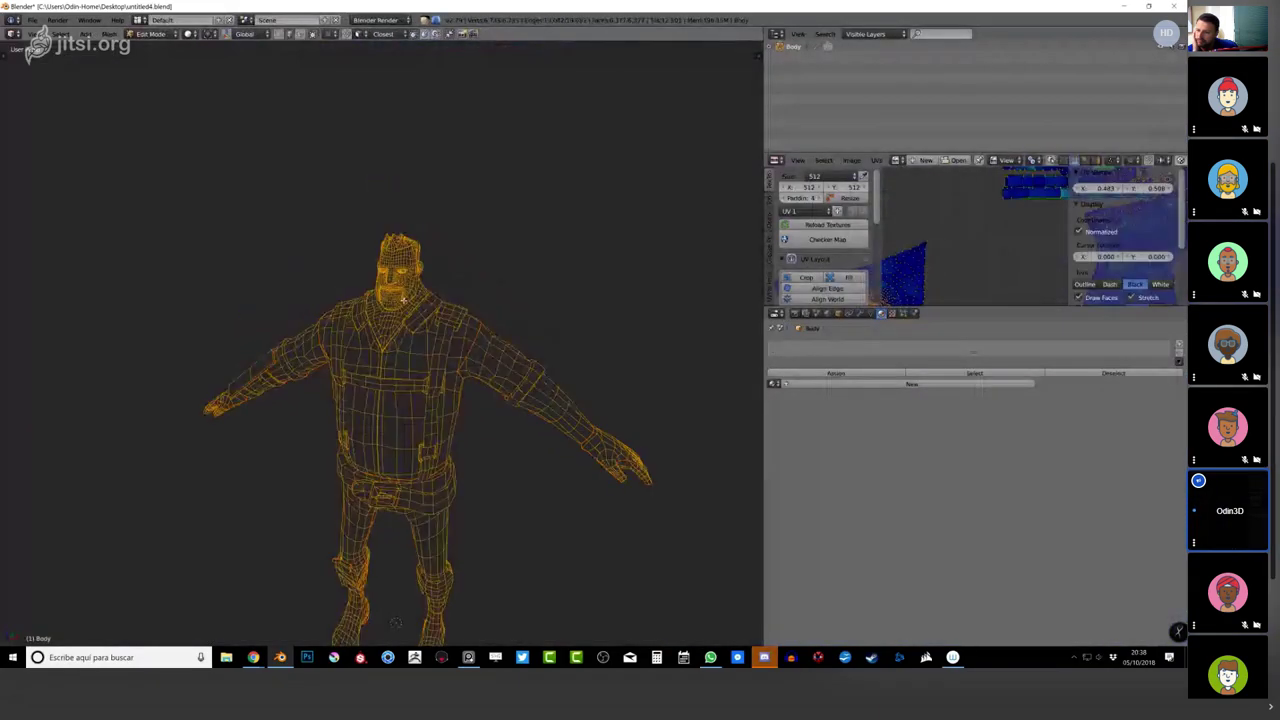
pyautogui.press('Tab')
pyautogui.press('Tab')
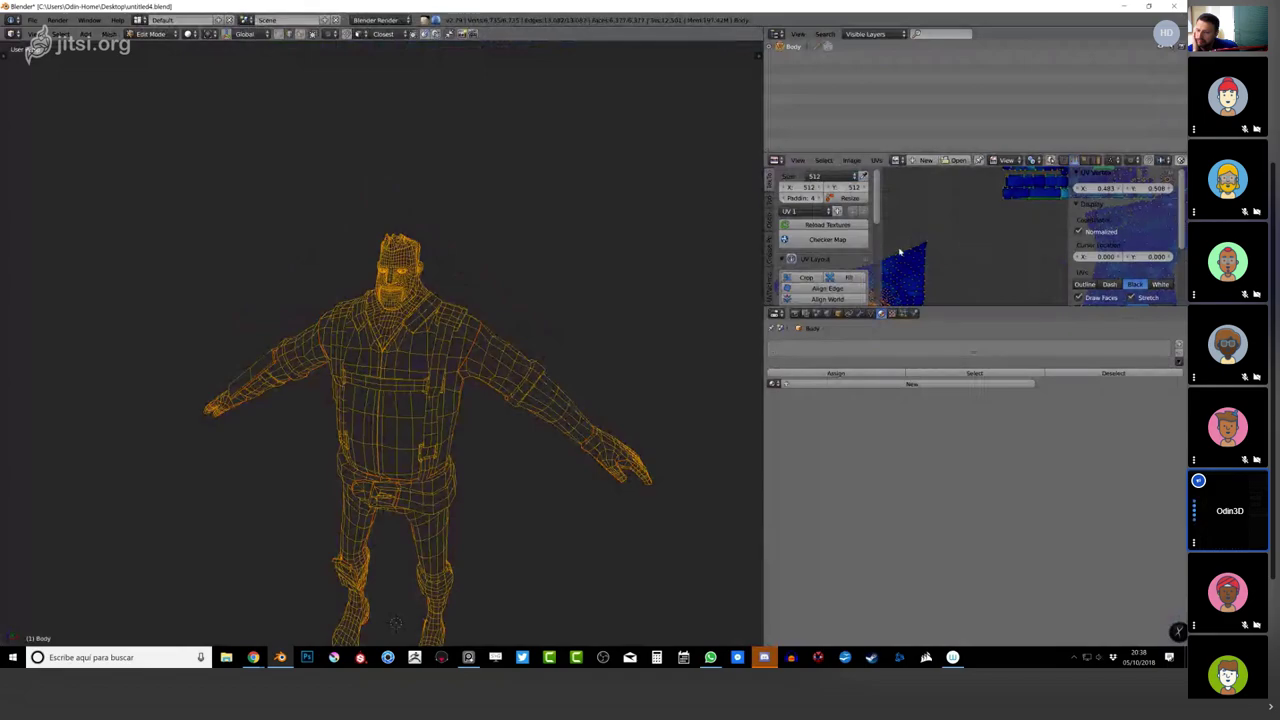
pyautogui.press('Tab')
pyautogui.press('Tab')
pyautogui.hotkey('shift', 'space')
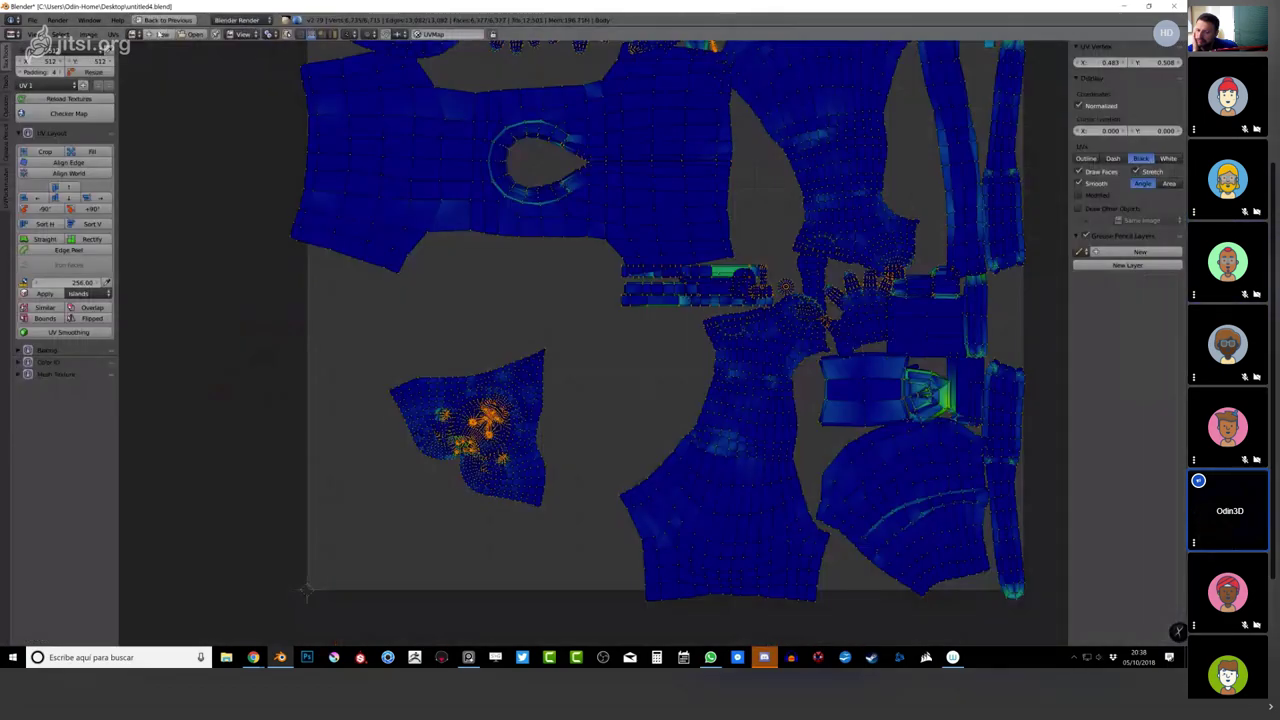
pyautogui.click(160, 34)
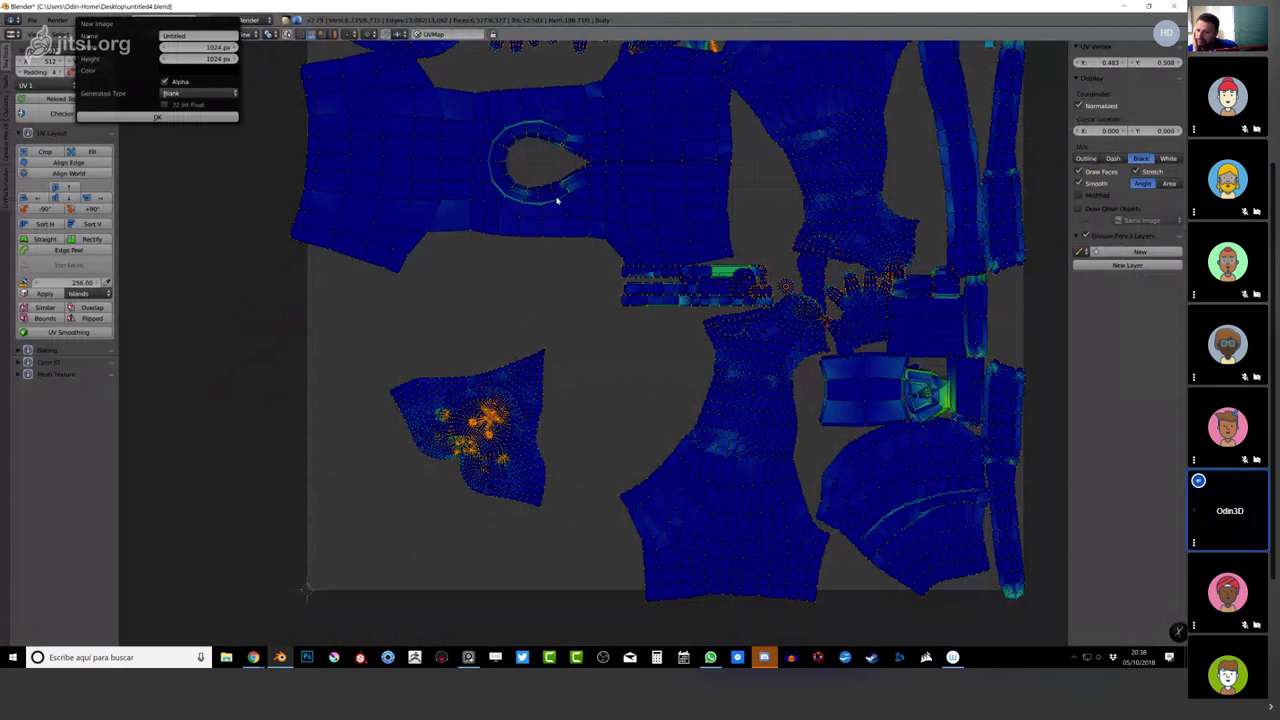
pyautogui.click(209, 115)
pyautogui.click(1143, 157)
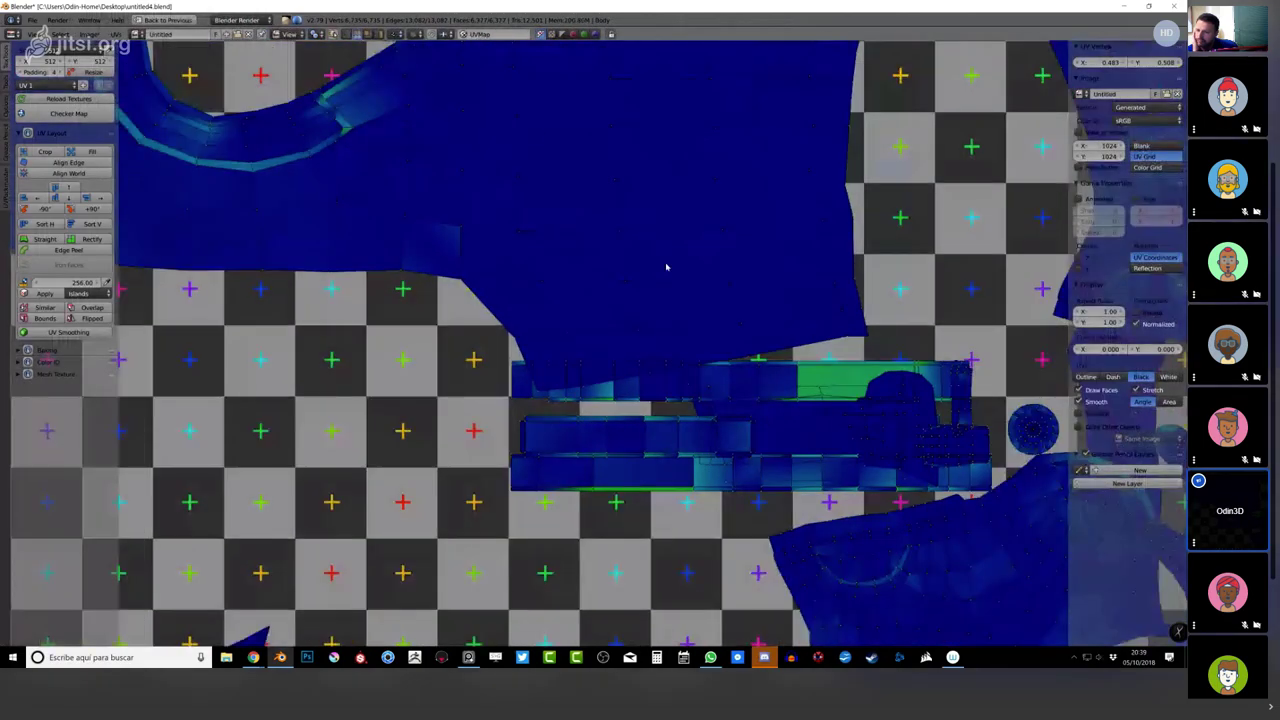
pyautogui.hotkey('shift', 'space')
# Enable Textured Solid and untick Hidden Wire so the checker shows on the character.
pyautogui.press('Tab')
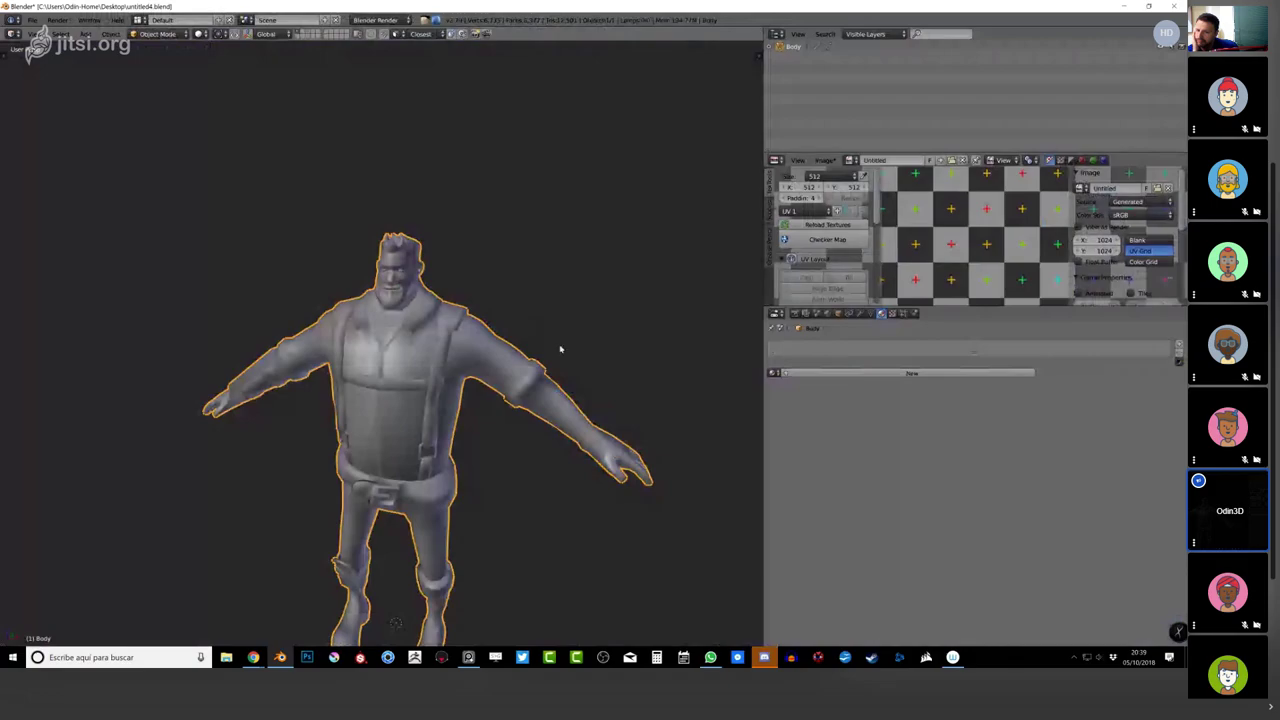
pyautogui.press('n')
pyautogui.click(680, 270)
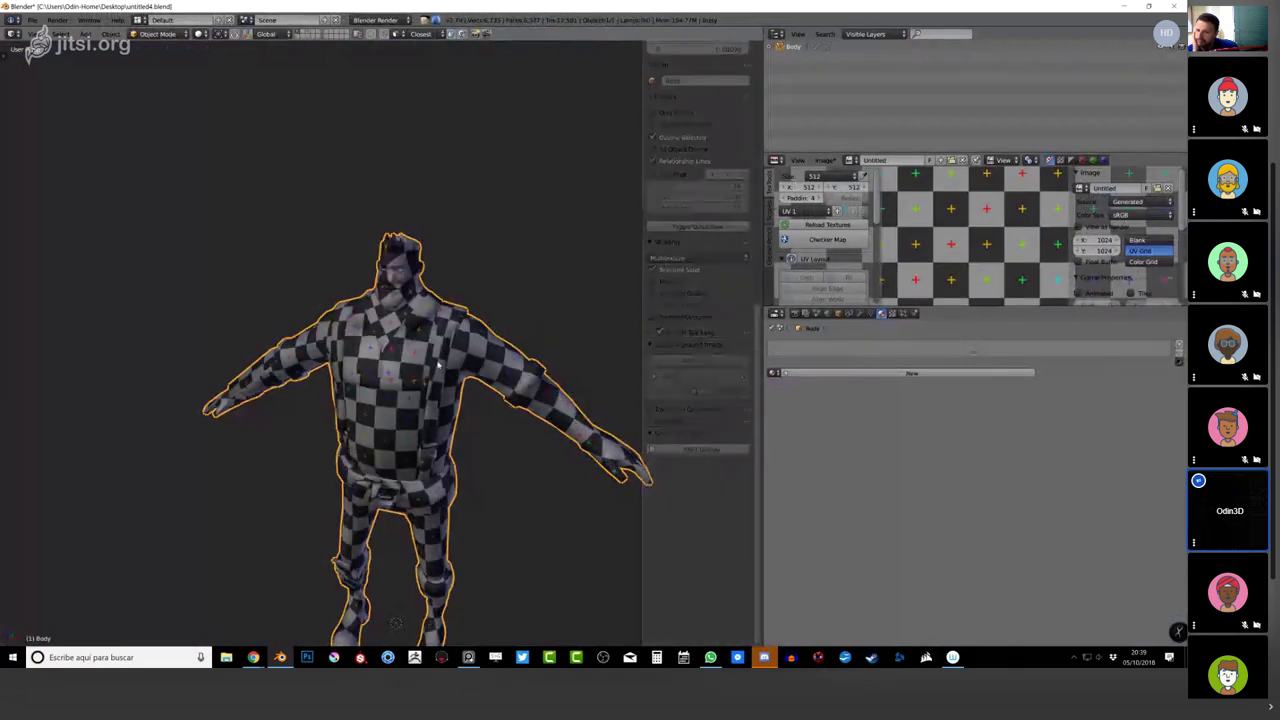
pyautogui.press('n')
pyautogui.scroll(2, 445, 360)
pyautogui.press('Tab')
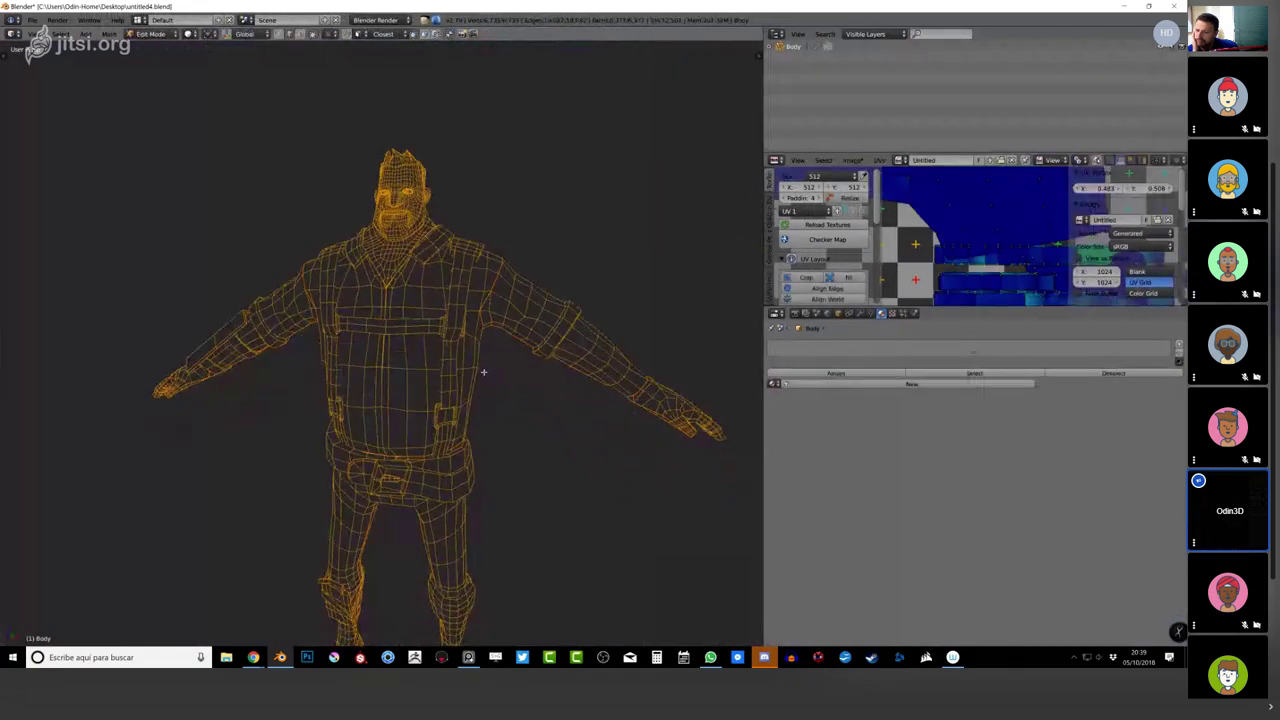
pyautogui.press('n')
pyautogui.click(677, 230)
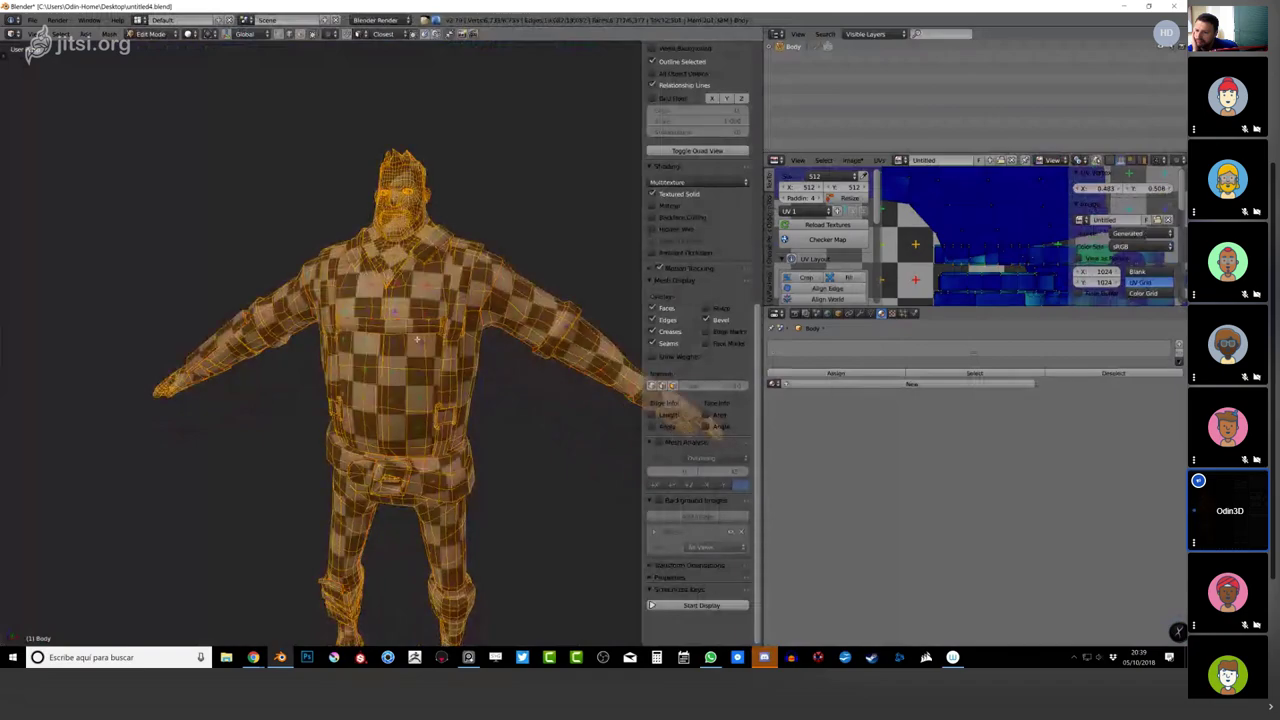
pyautogui.press('a')
# Select the whole mesh and fit the UV grid image in a taller UV editor.
pyautogui.moveTo(418, 340); pyautogui.dragTo(433, 314, button='middle')
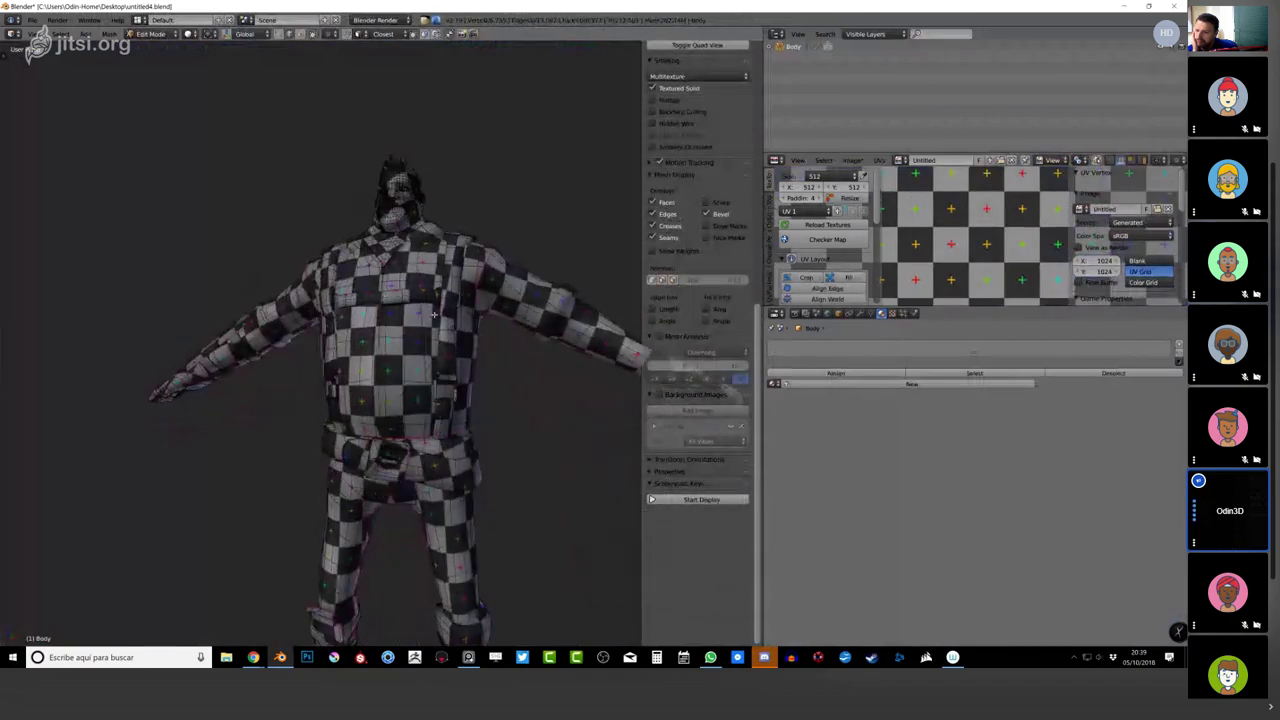
pyautogui.press('a')
pyautogui.scroll(3, 700, 400)
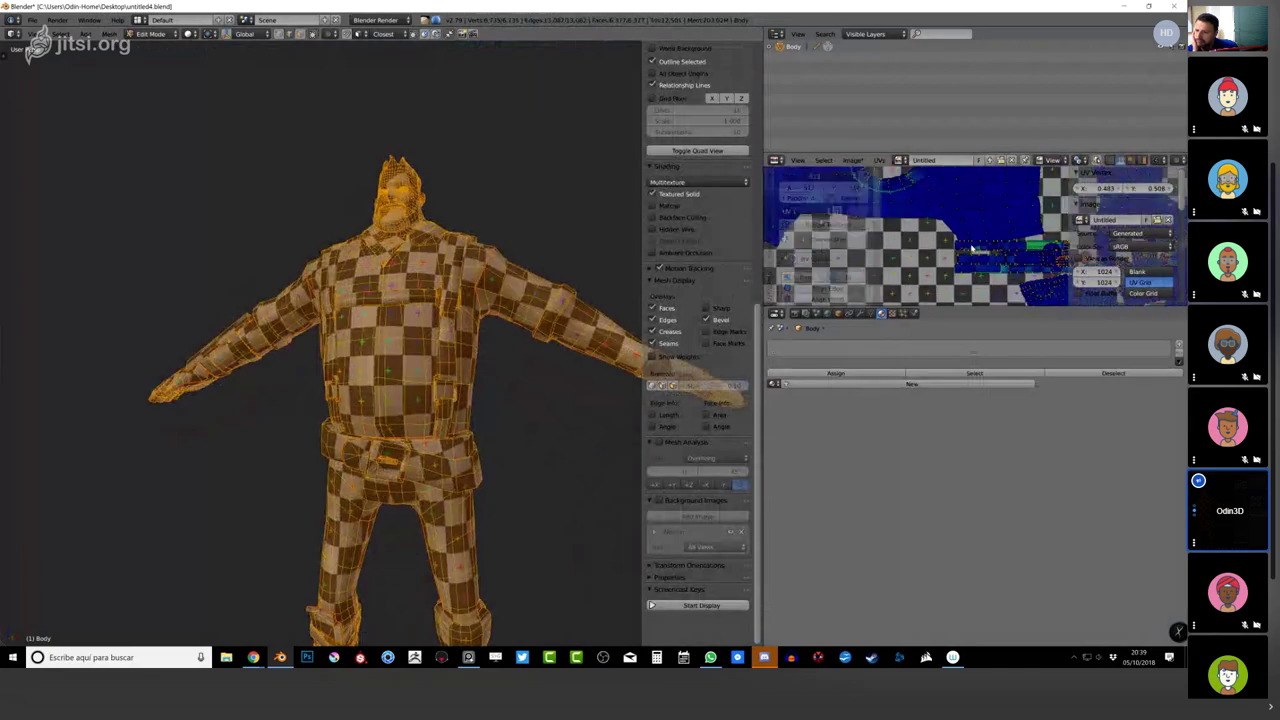
pyautogui.press('t')
pyautogui.press('n')
pyautogui.press('Home')
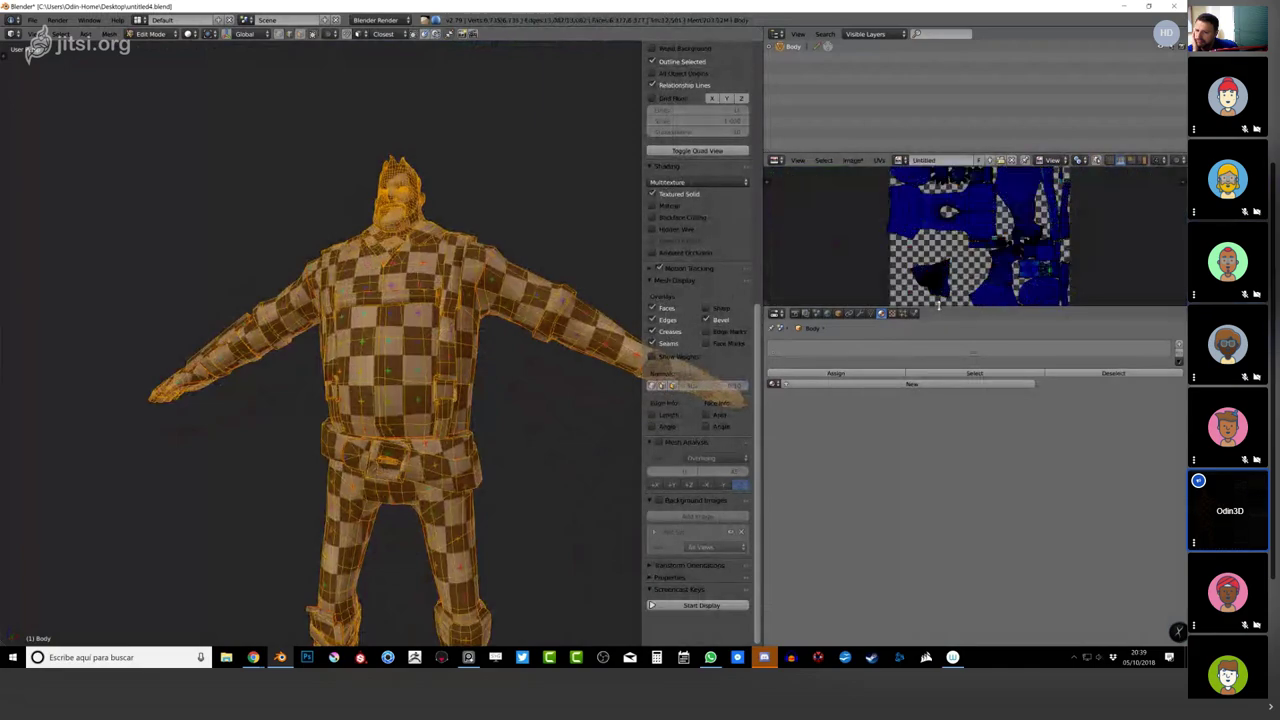
pyautogui.moveTo(938, 309); pyautogui.dragTo(940, 383)
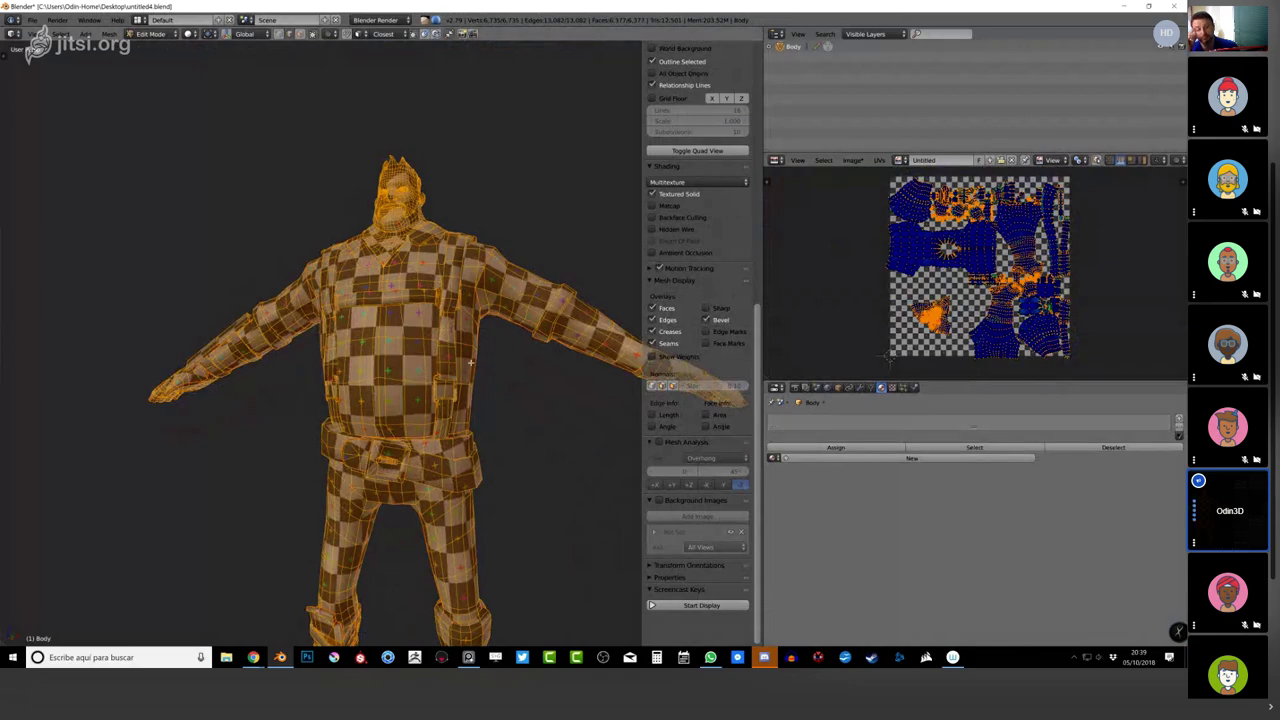
pyautogui.moveTo(470, 362); pyautogui.dragTo(422, 363, button='middle')
# Select the arm's connected island and scale its UVs down.
pyautogui.press('n')
pyautogui.press('a')
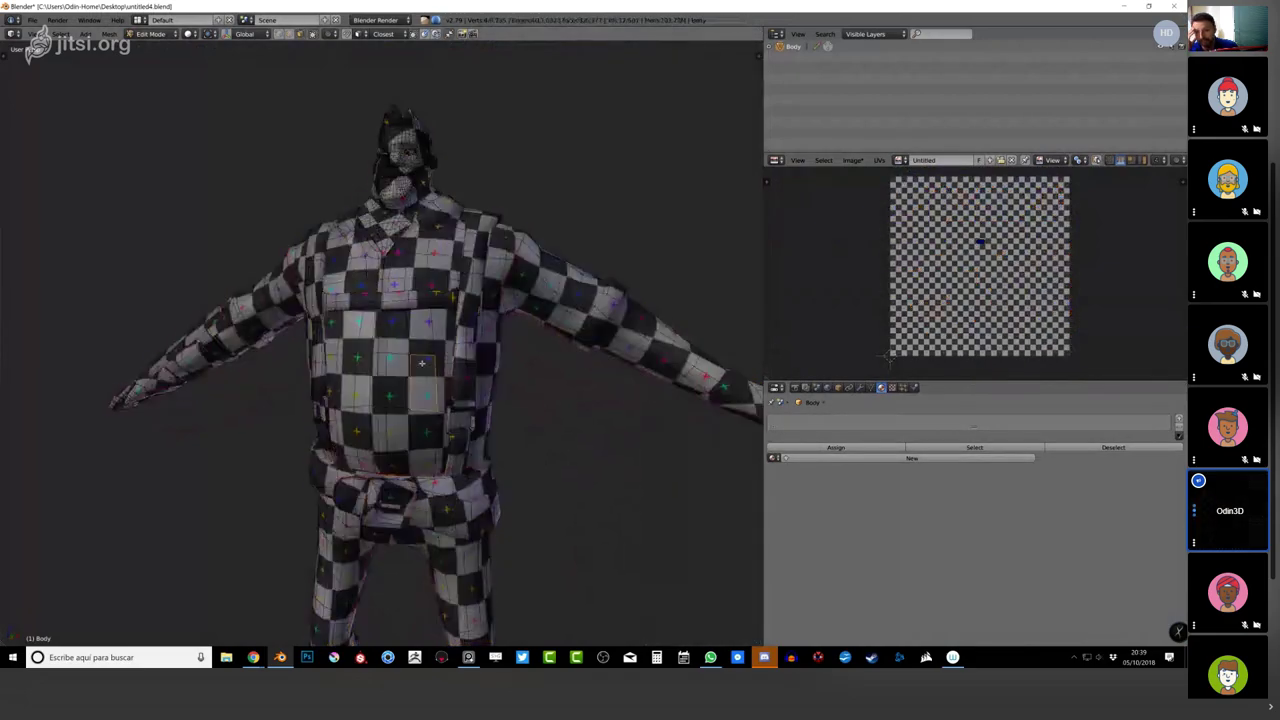
pyautogui.scroll(1, 421, 363)
pyautogui.scroll(2, 414, 328)
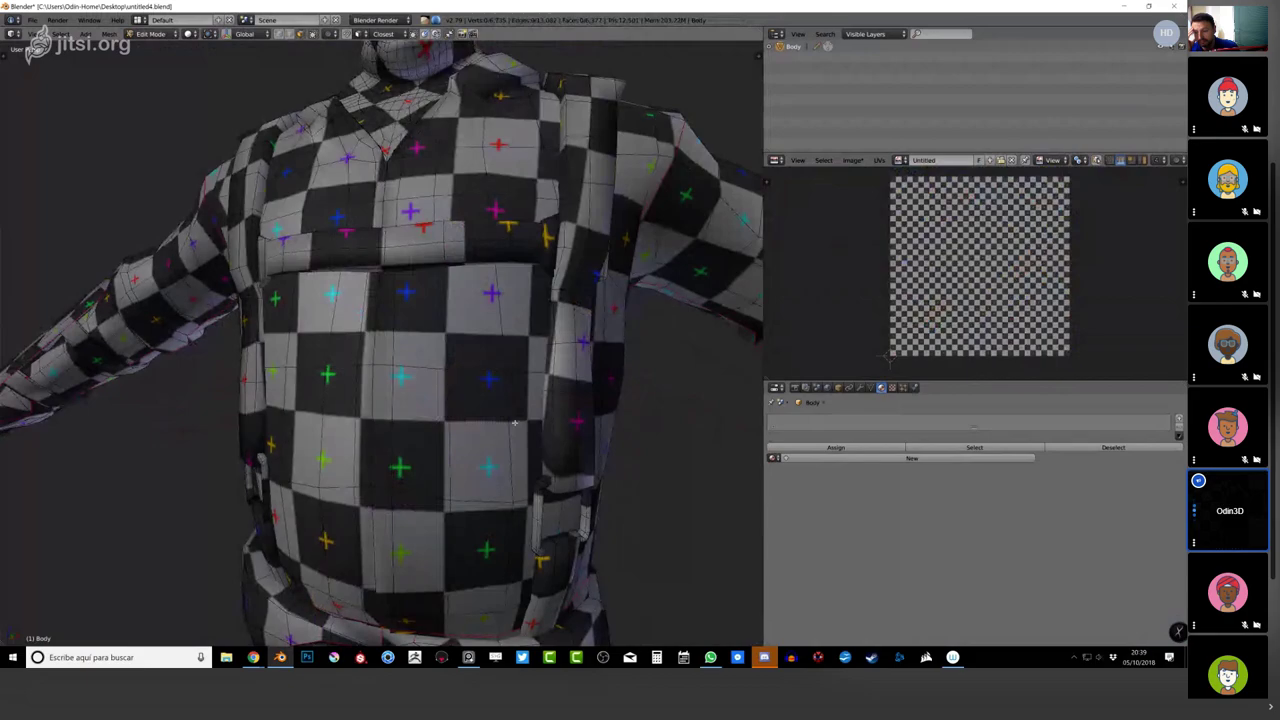
pyautogui.scroll(-2, 441, 363)
pyautogui.moveTo(441, 363); pyautogui.dragTo(425, 338, button='middle')
pyautogui.scroll(3, 393, 390)
pyautogui.scroll(-3, 392, 390)
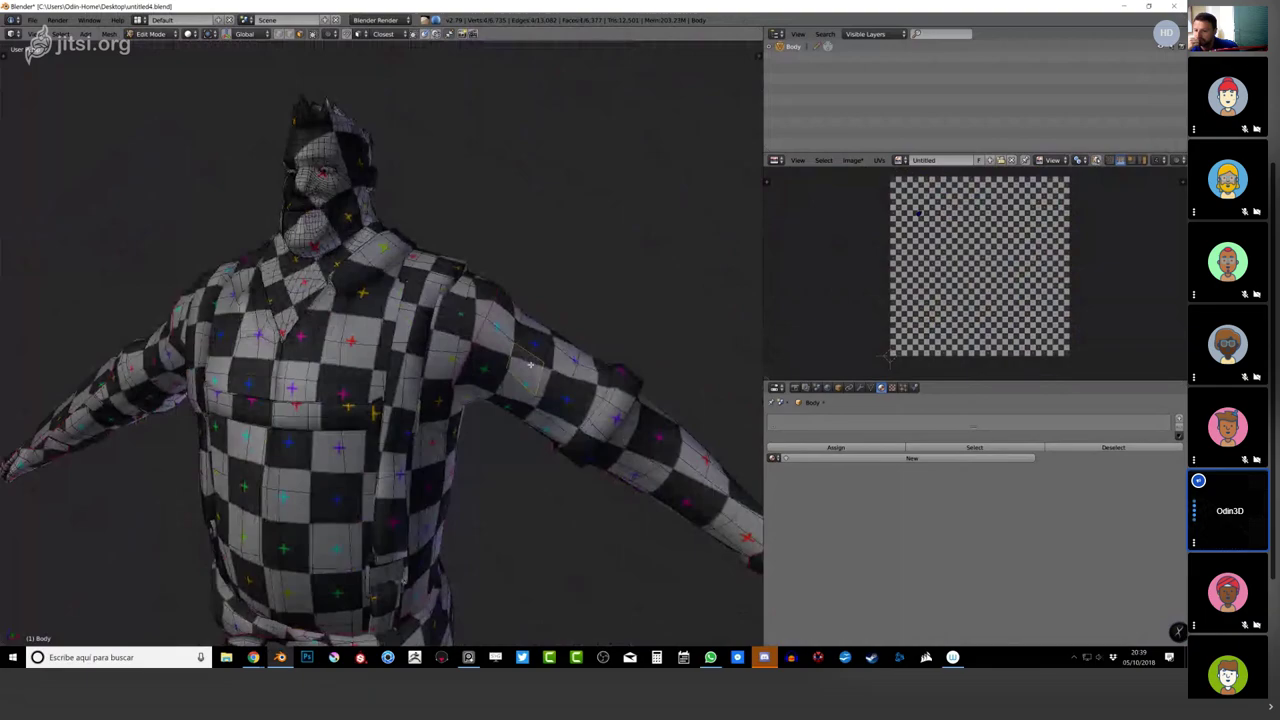
pyautogui.press('l')
pyautogui.press('s')
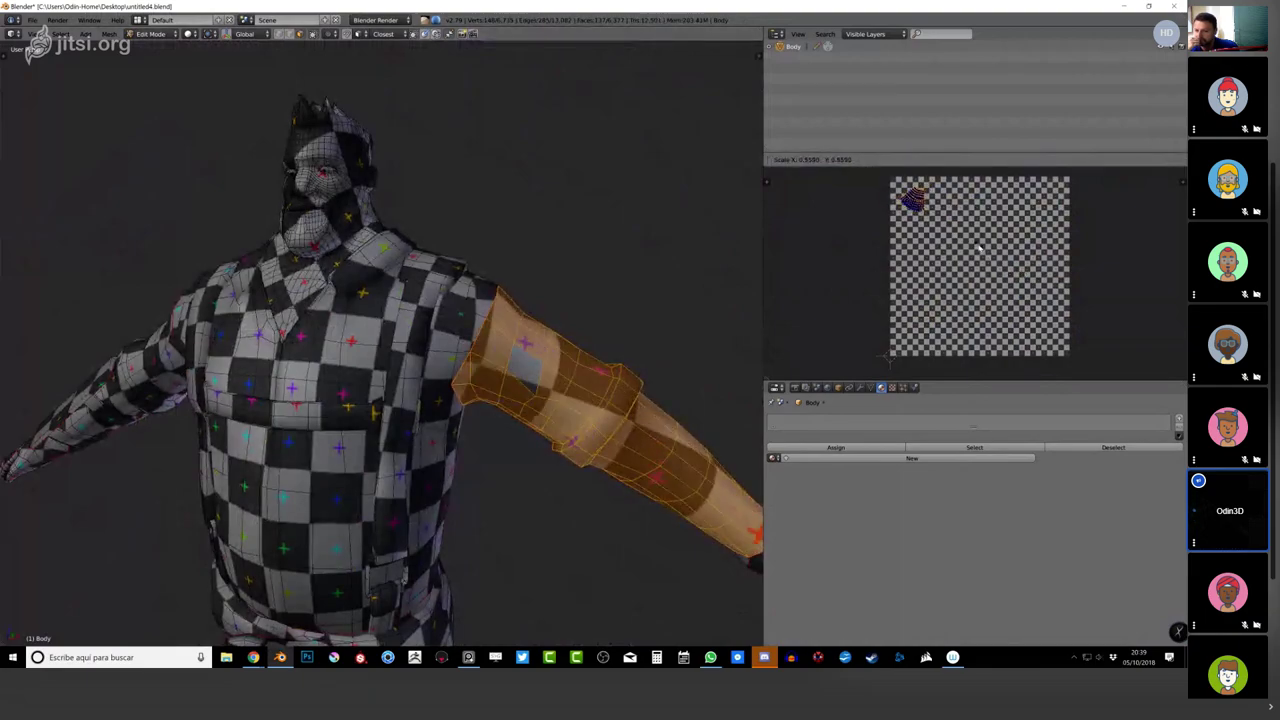
pyautogui.click(953, 228)
pyautogui.press('a')
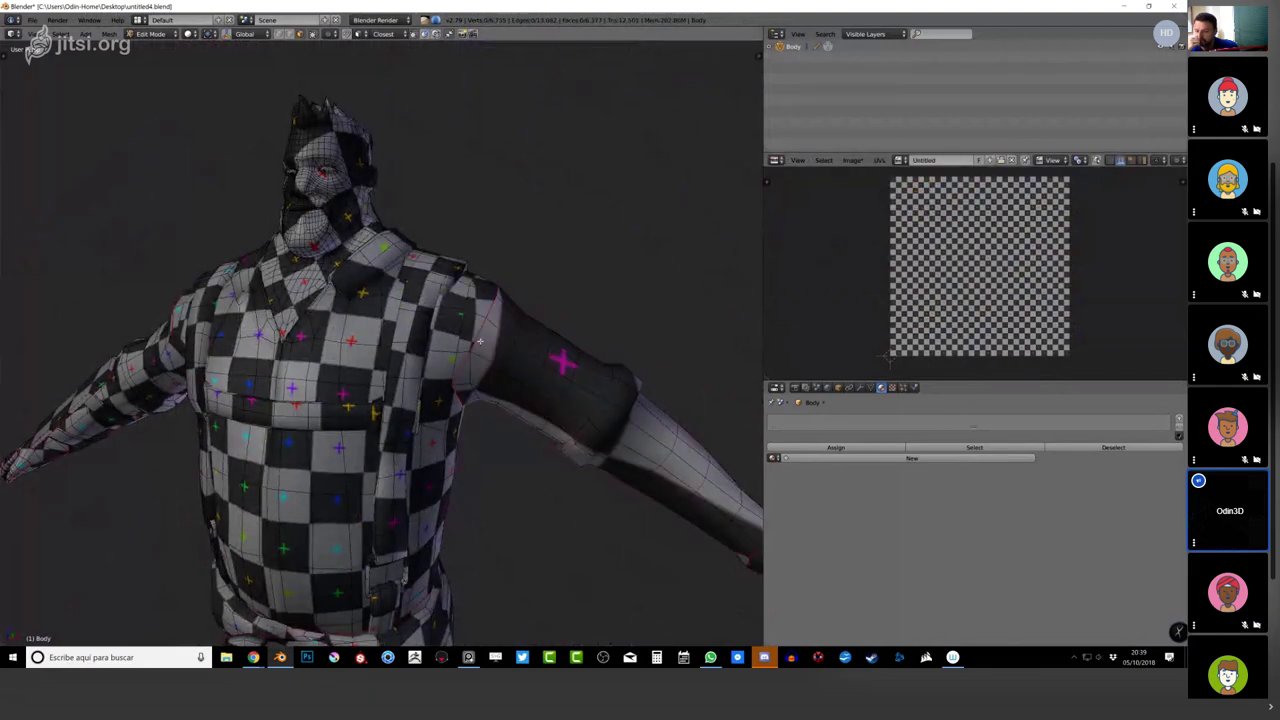
# Select the whole mesh and pick the arm's UV island in the UV editor.
pyautogui.moveTo(430, 330); pyautogui.dragTo(535, 312, button='middle')
pyautogui.scroll(3, 535, 312)
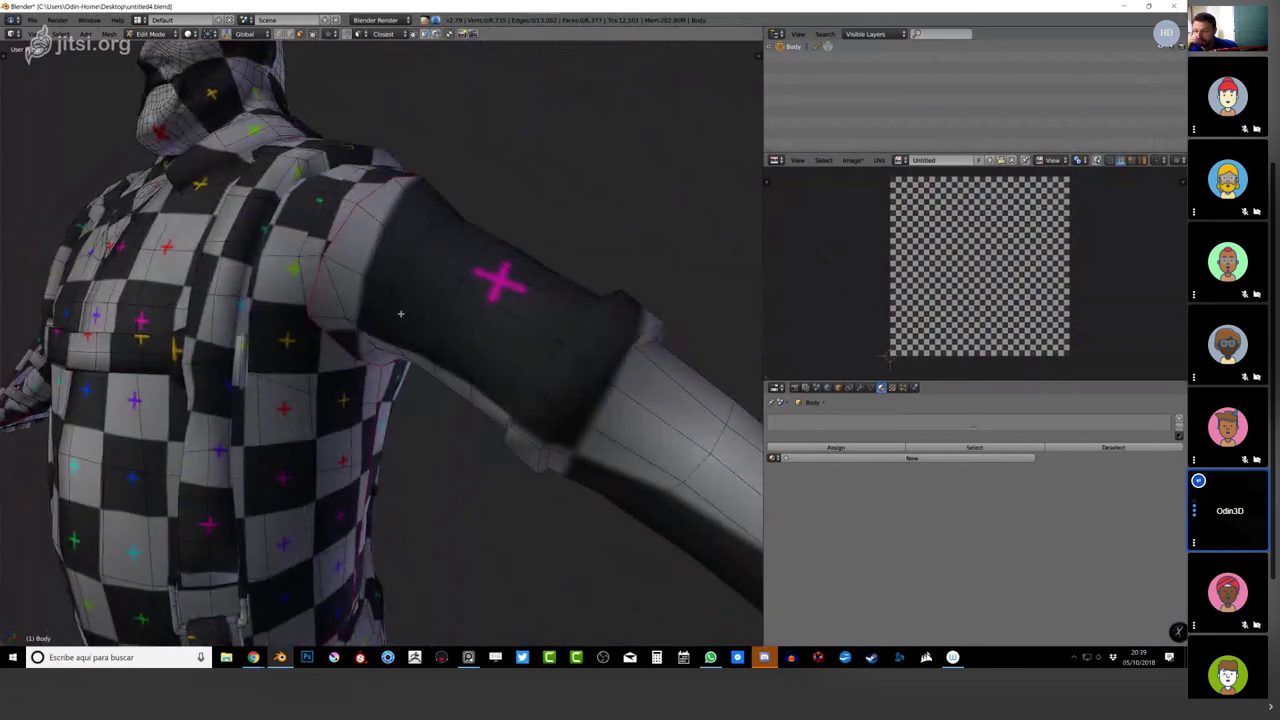
pyautogui.moveTo(400, 313); pyautogui.dragTo(408, 300, button='middle')
pyautogui.press('a')
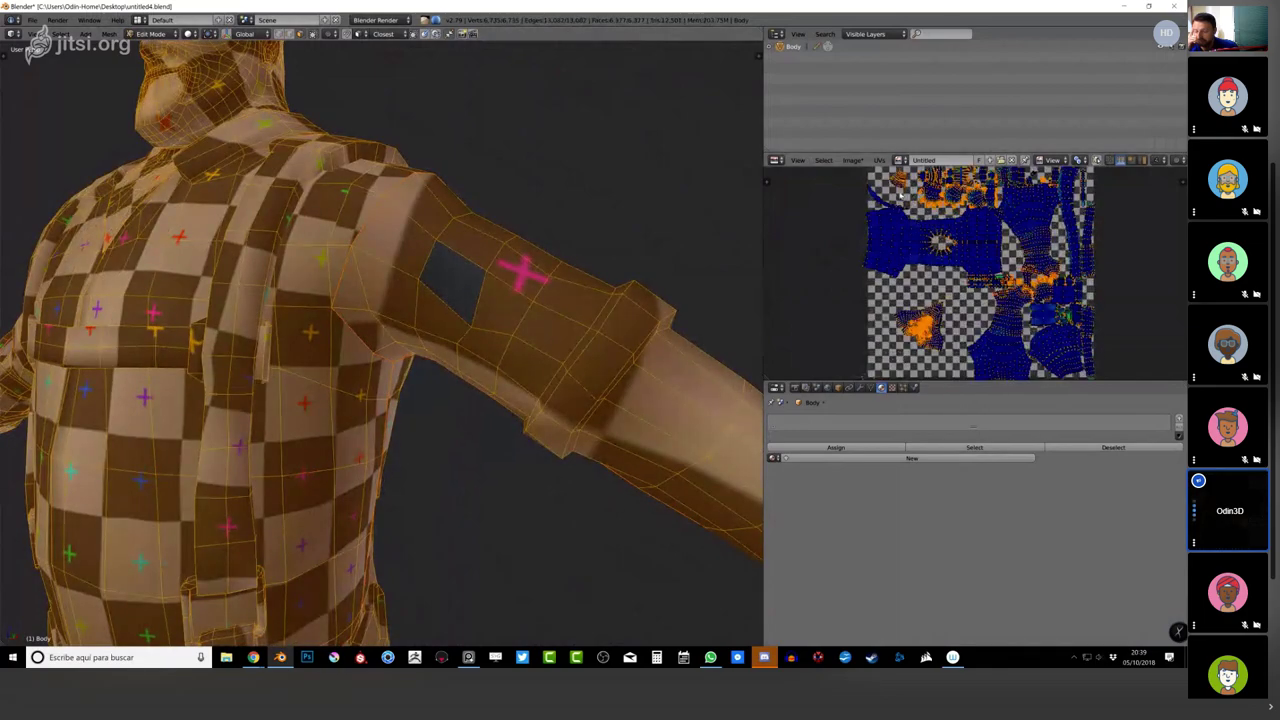
pyautogui.scroll(5, 903, 290)
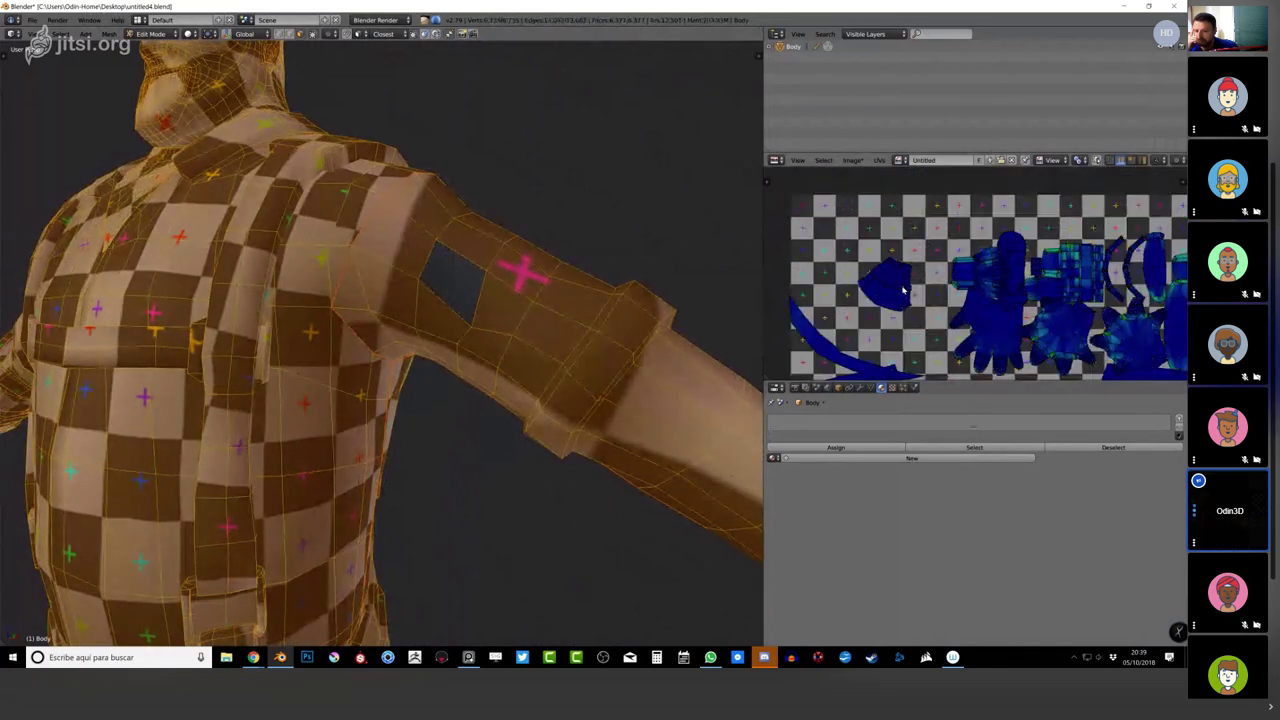
pyautogui.rightClick(903, 290)
pyautogui.moveTo(442, 275); pyautogui.dragTo(446, 305, button='middle')
# Switch to object mode and select a shoulder face to inspect the arm.
pyautogui.press('Tab')
pyautogui.press('Tab')
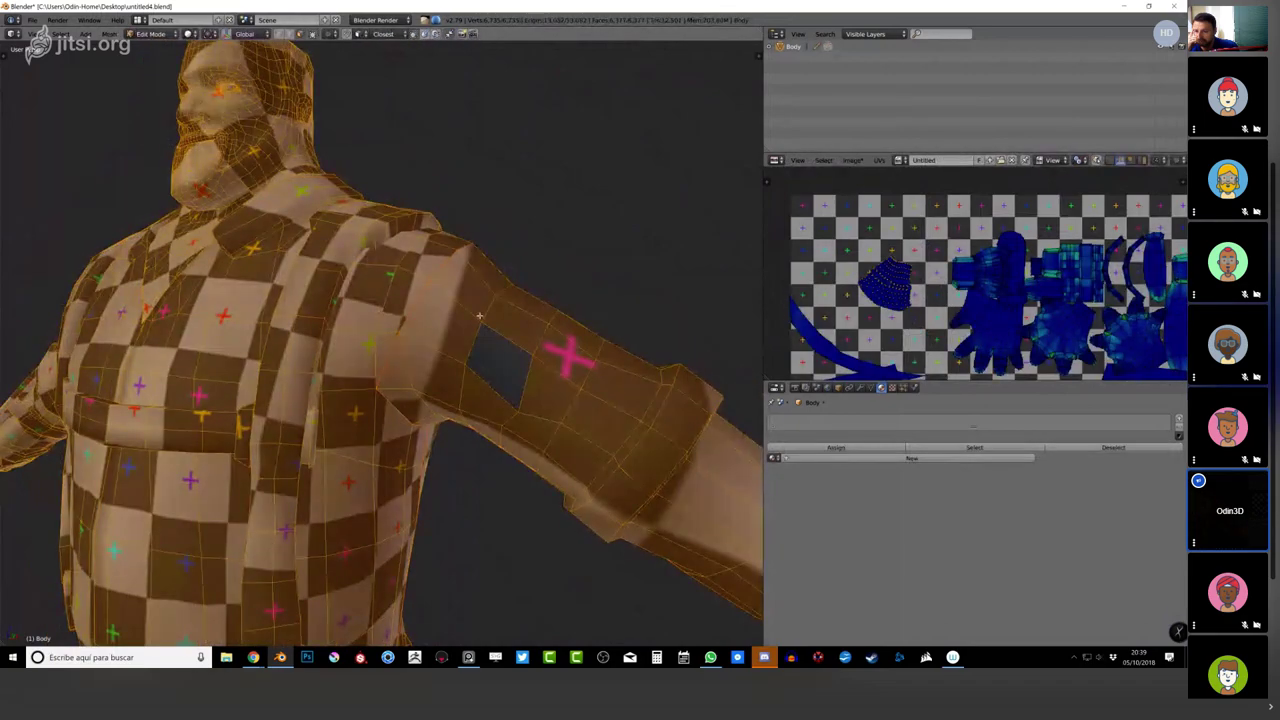
pyautogui.press('a')
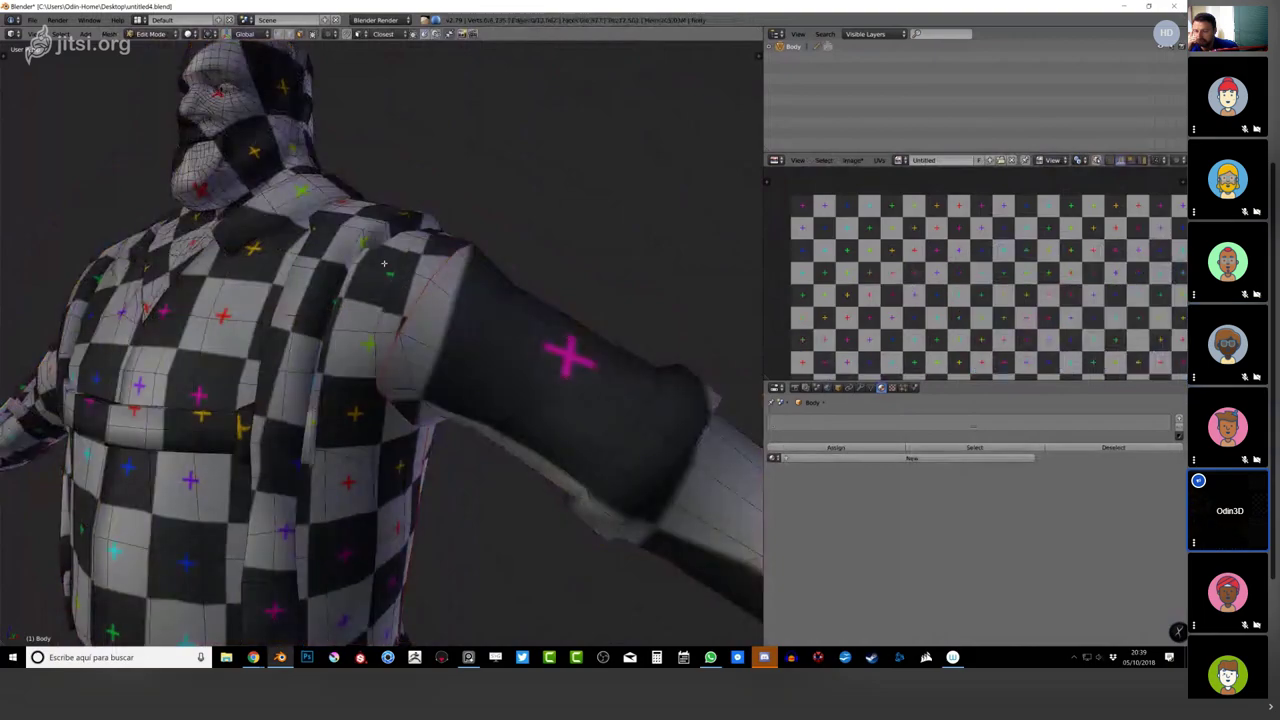
pyautogui.scroll(3, 383, 263)
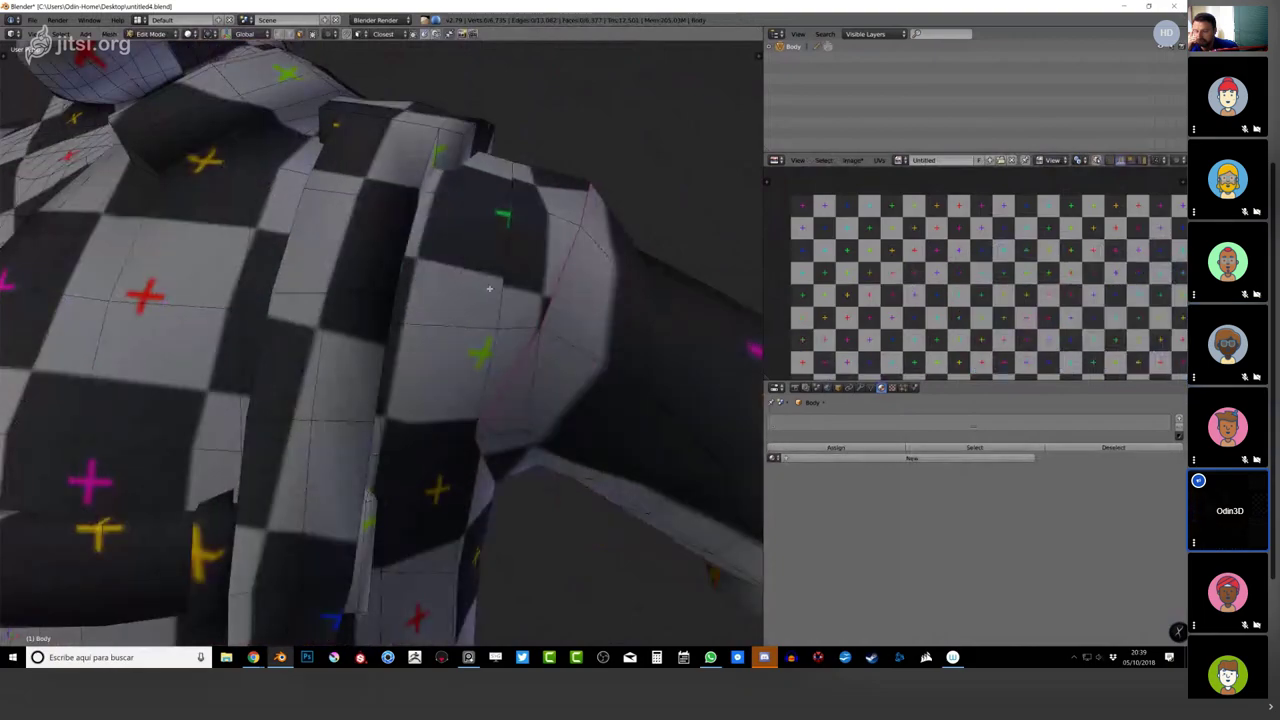
pyautogui.moveTo(489, 288); pyautogui.dragTo(447, 288, button='middle')
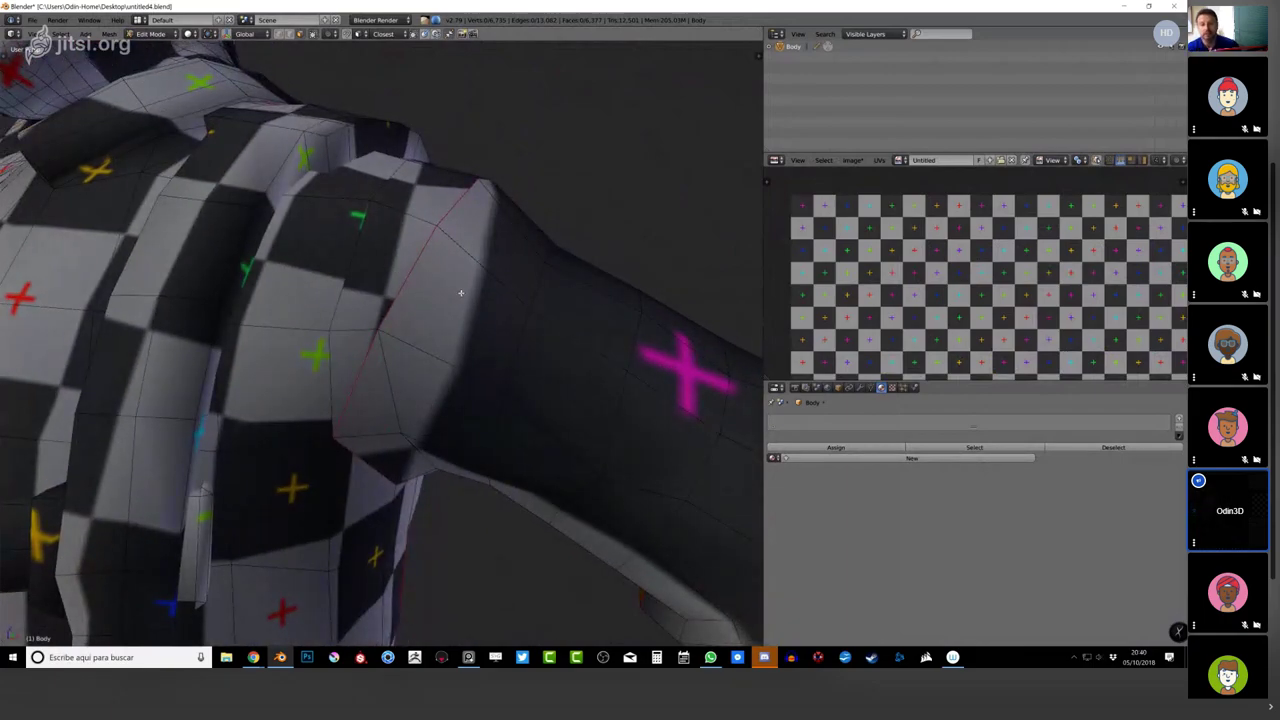
pyautogui.rightClick(461, 293)
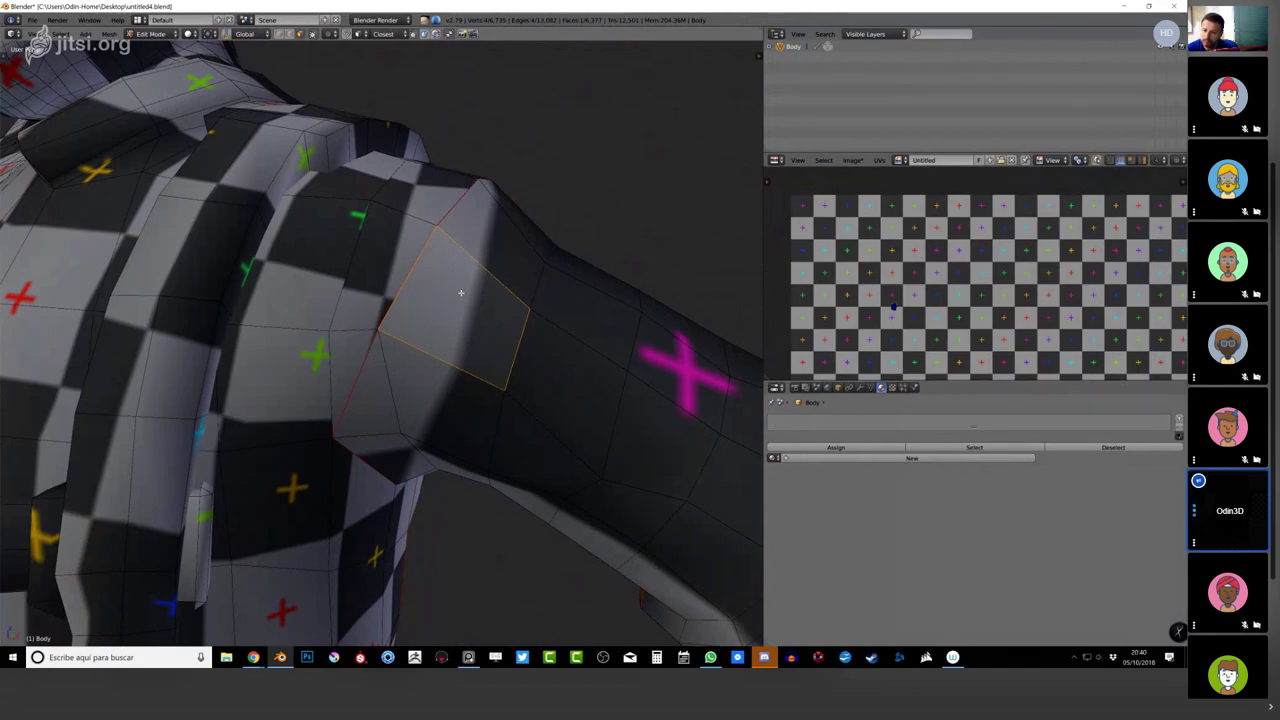
pyautogui.scroll(-3, 461, 293)
# Select the entire mesh and re-unwrap all its UVs.
pyautogui.press('a')
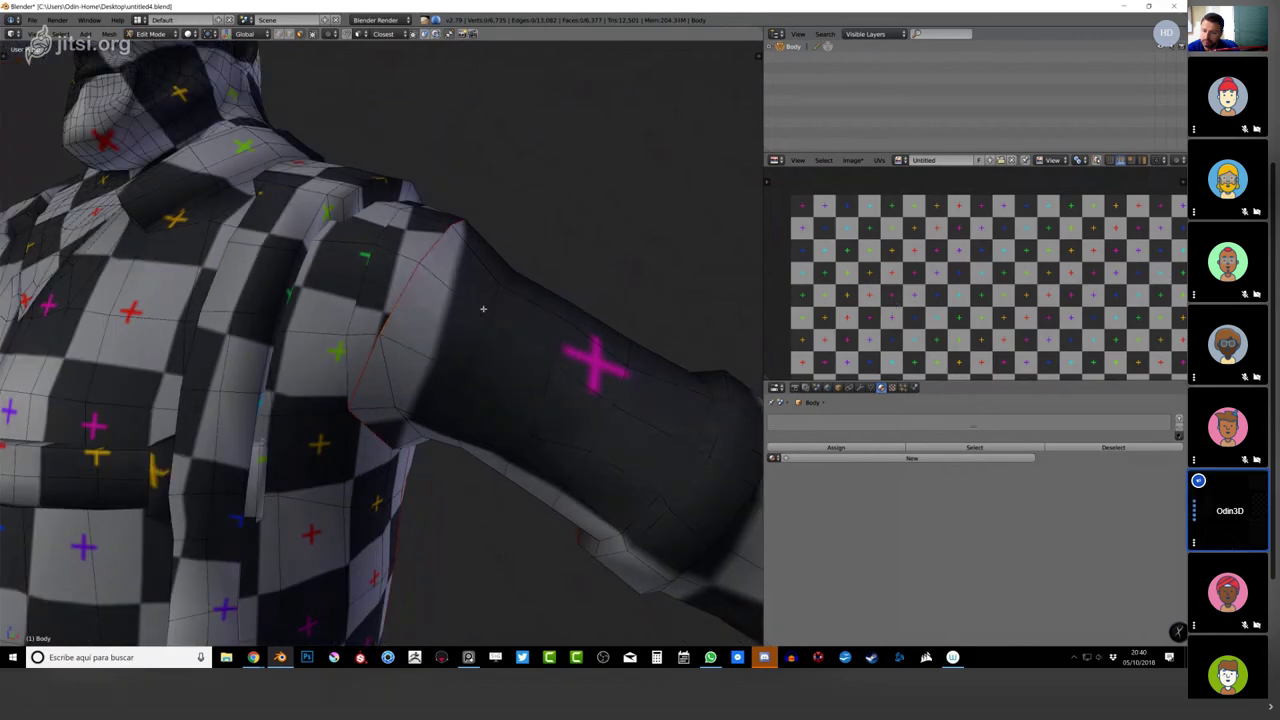
pyautogui.press('a')
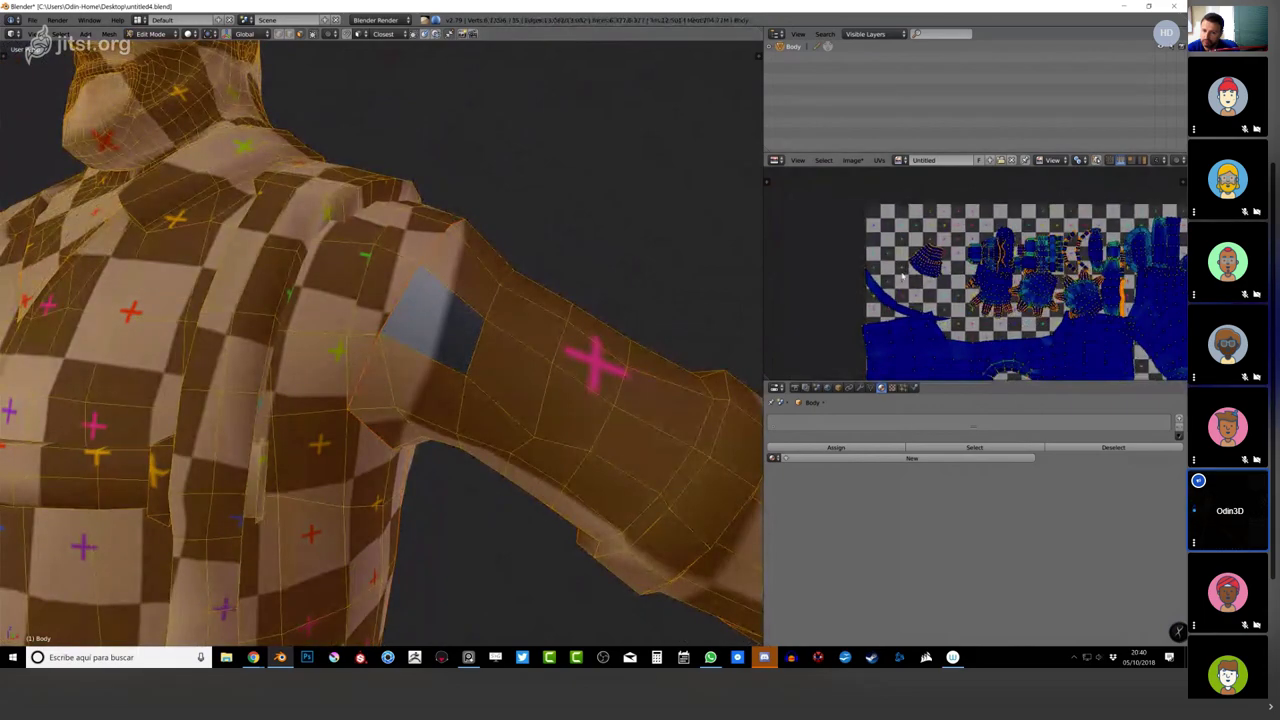
pyautogui.press('e')
pyautogui.scroll(-4, 397, 322)
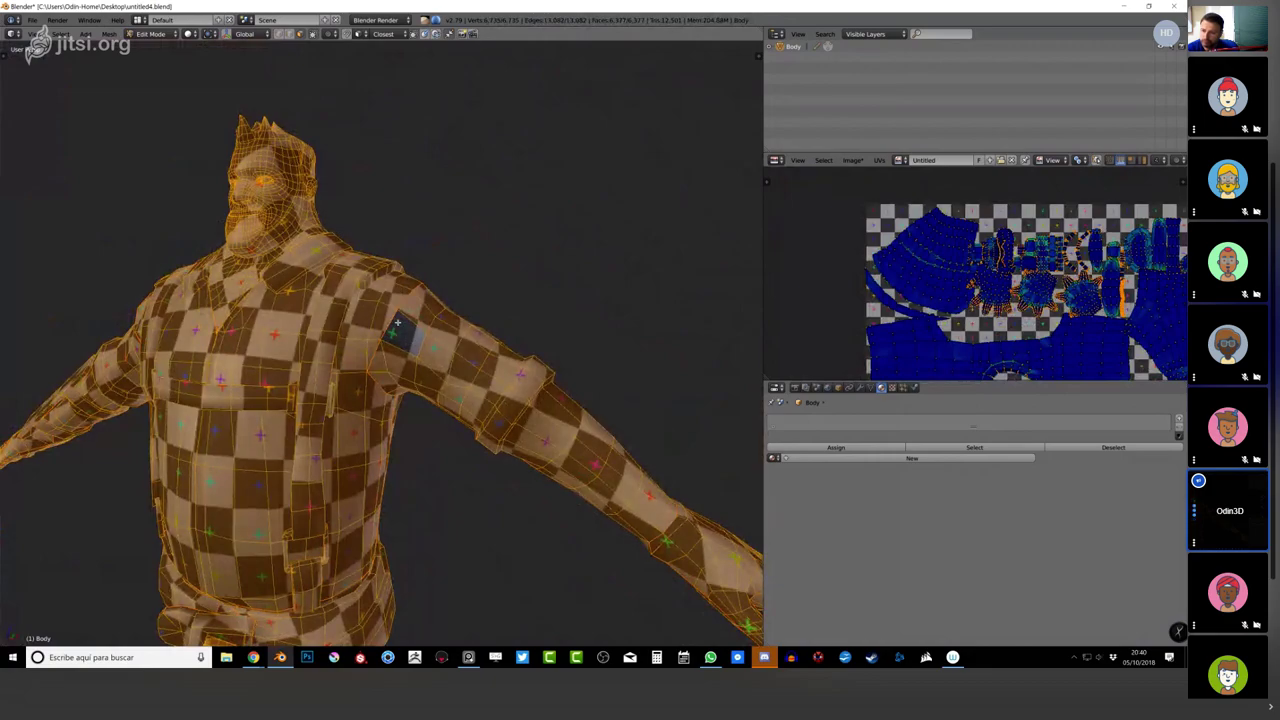
pyautogui.scroll(-3, 397, 322)
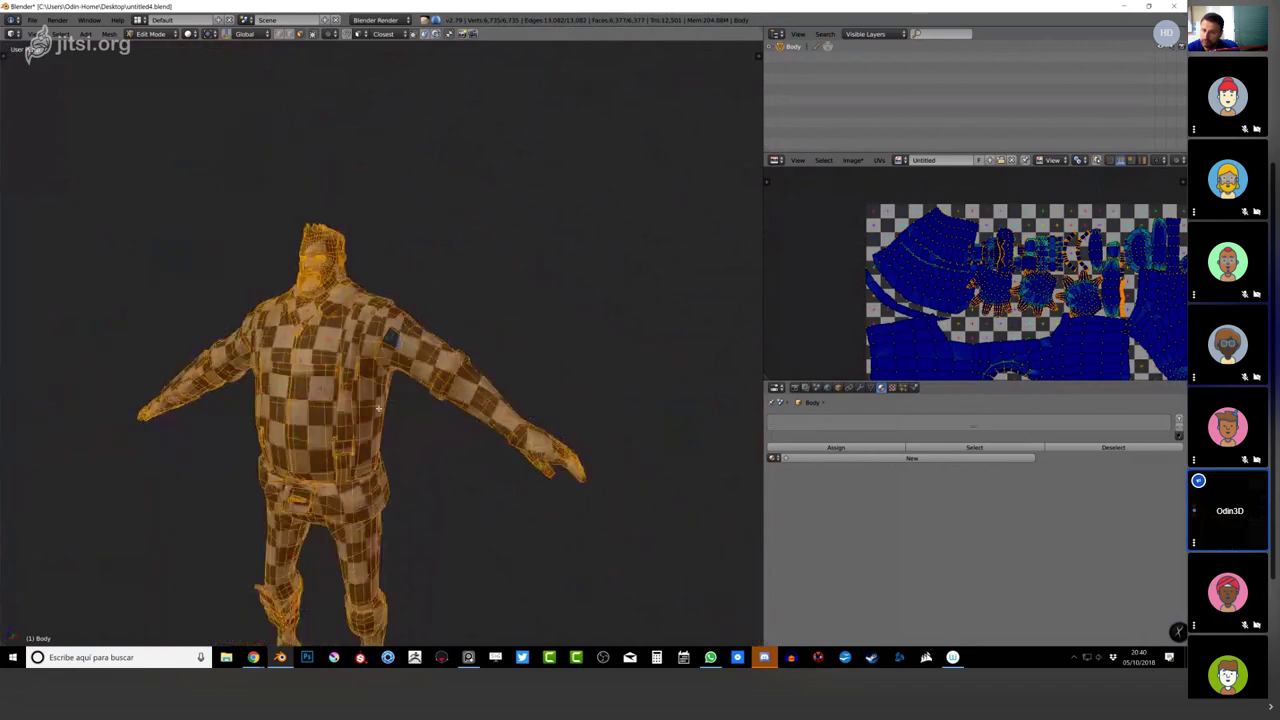
pyautogui.moveTo(397, 322); pyautogui.dragTo(405, 296, button='middle')
# Select both feet pieces with L.
pyautogui.press('a')
pyautogui.press('l')
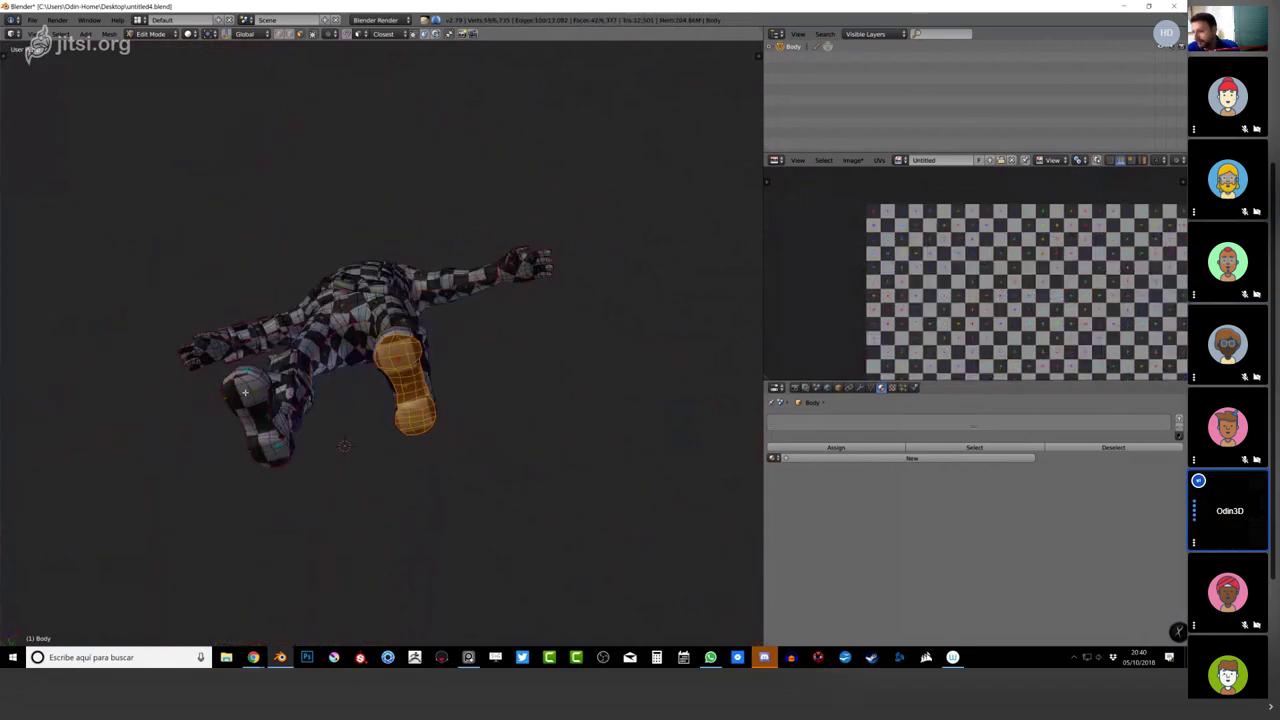
pyautogui.press('l')
pyautogui.moveTo(244, 393); pyautogui.dragTo(471, 383, button='middle')
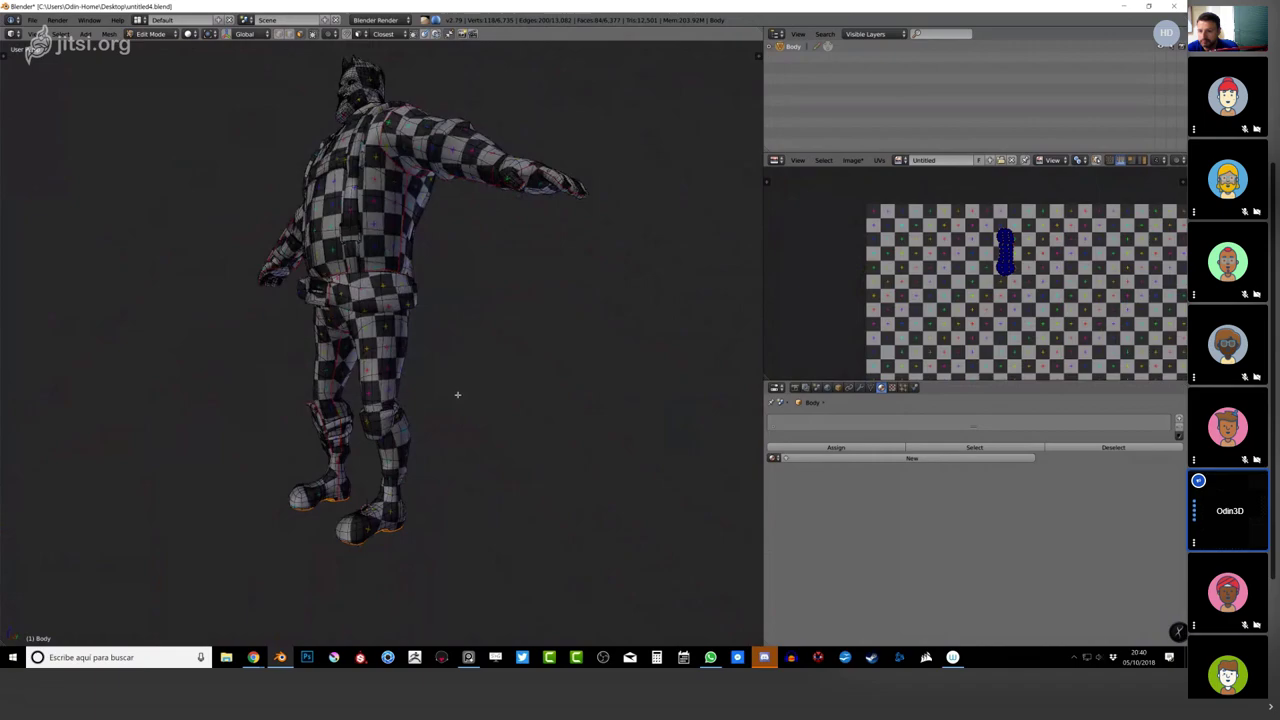
pyautogui.scroll(8, 457, 394)
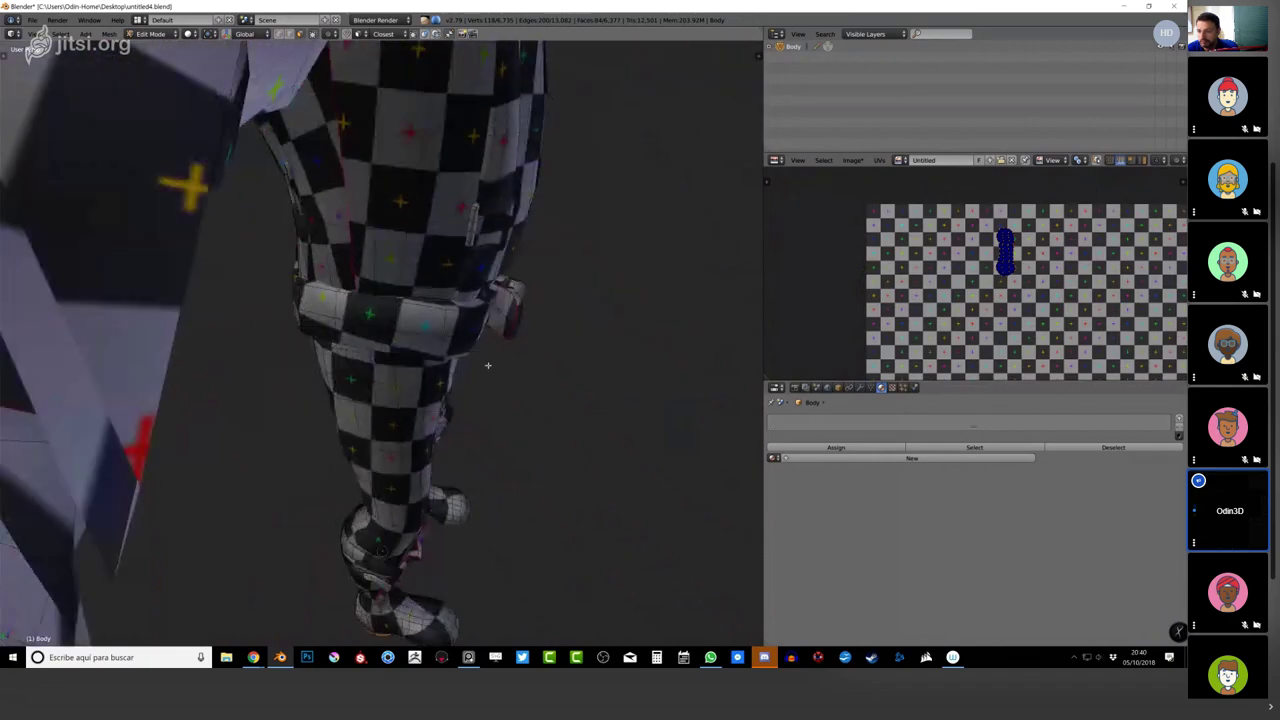
pyautogui.scroll(6, 488, 365)
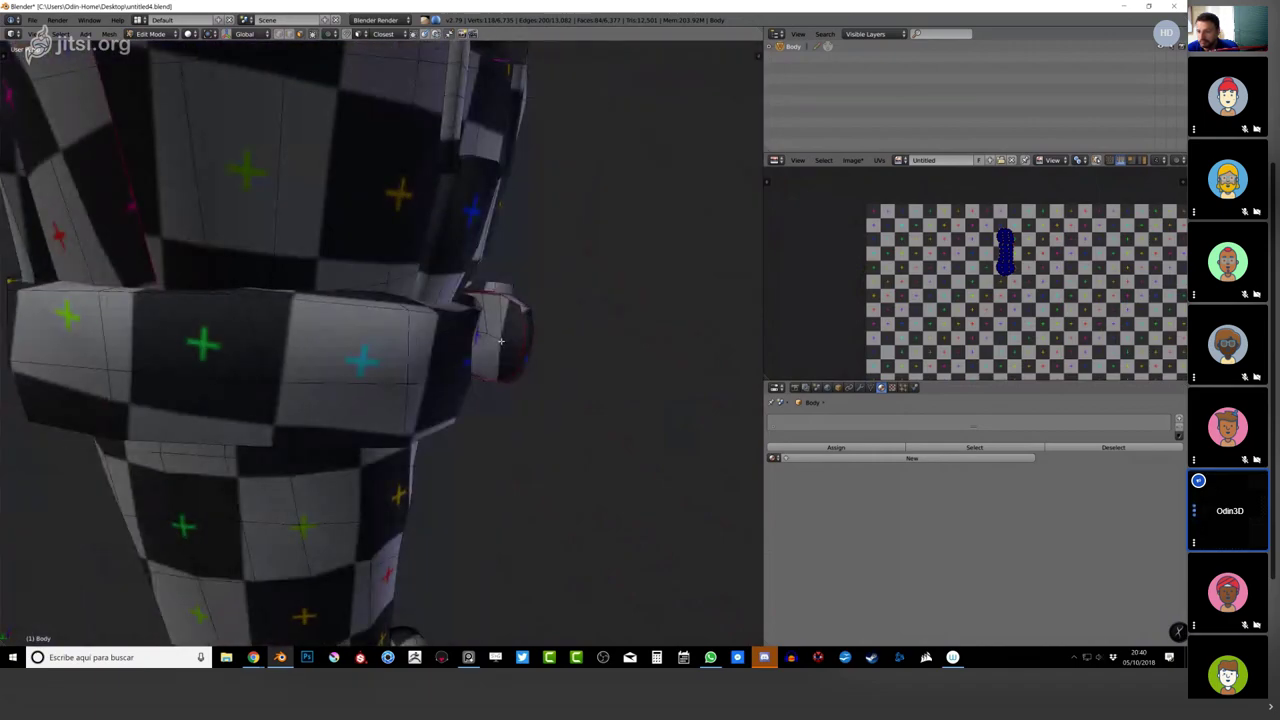
pyautogui.moveTo(500, 341); pyautogui.dragTo(436, 366, button='middle')
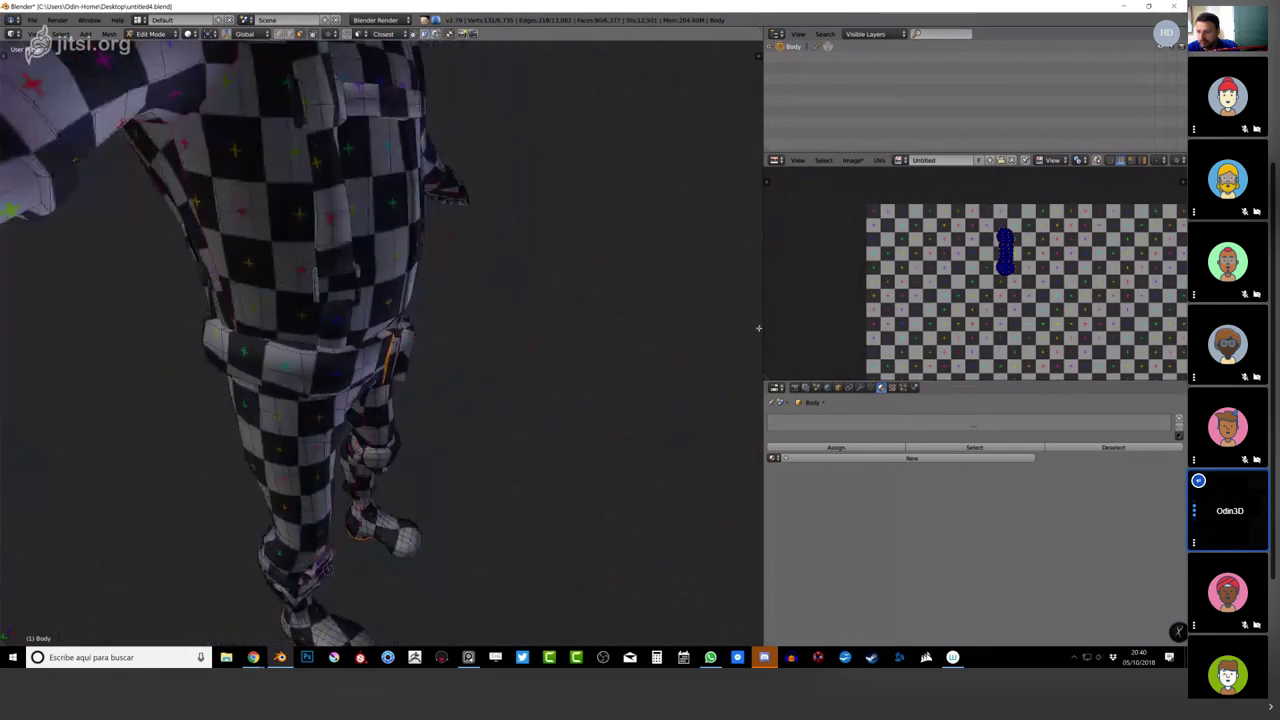
pyautogui.scroll(-3, 871, 323)
# Scale the foot UV islands down in two passes in the UV editor.
pyautogui.moveTo(950, 317); pyautogui.dragTo(876, 253, button='middle')
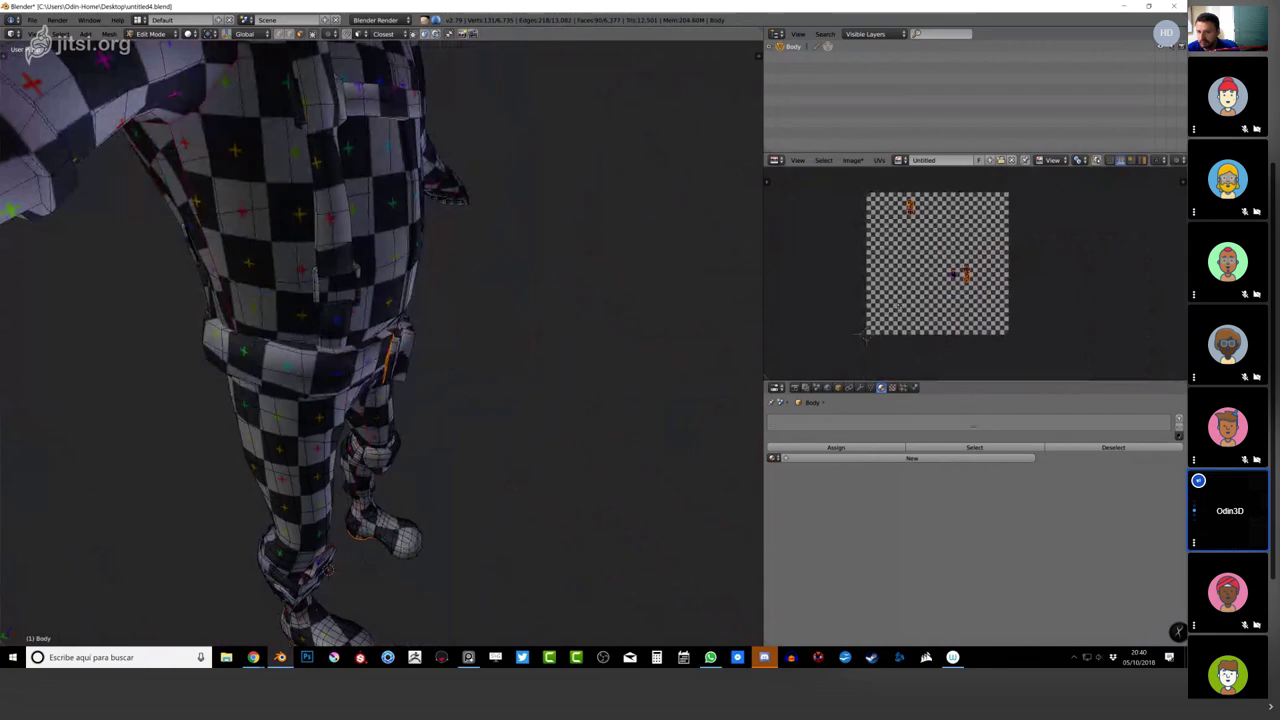
pyautogui.press('s')
pyautogui.click(975, 293)
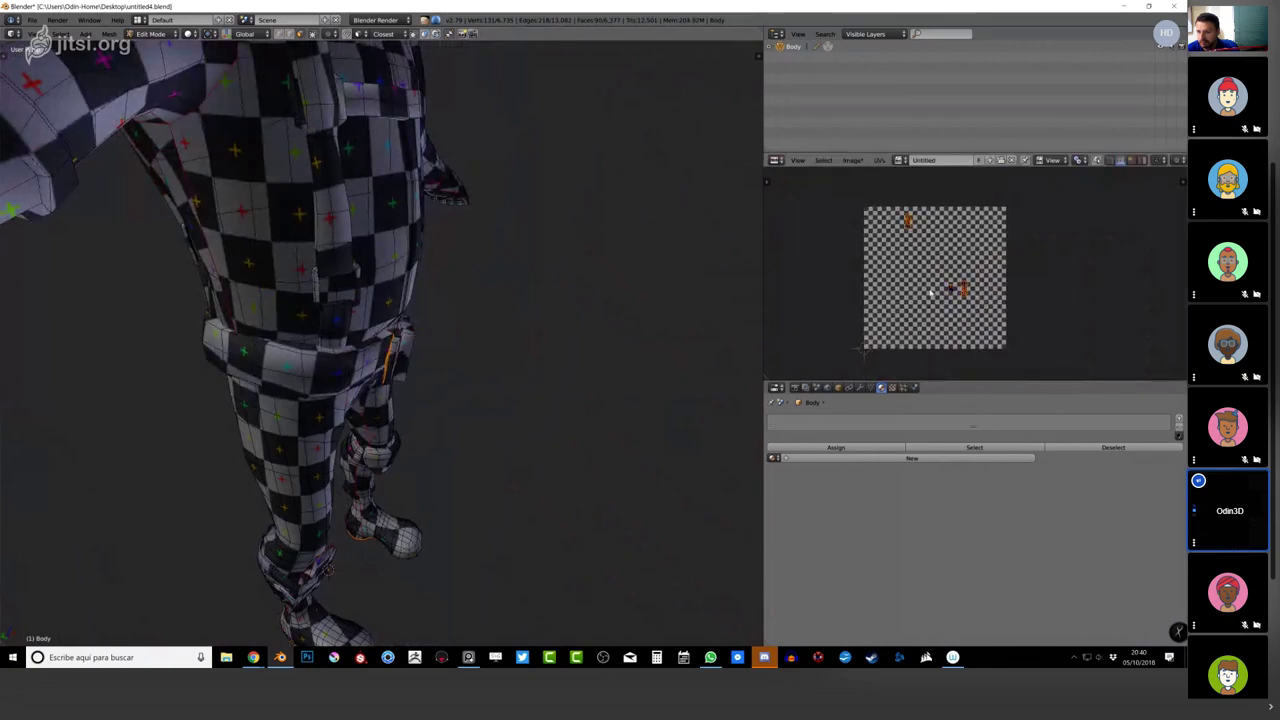
pyautogui.press('s')
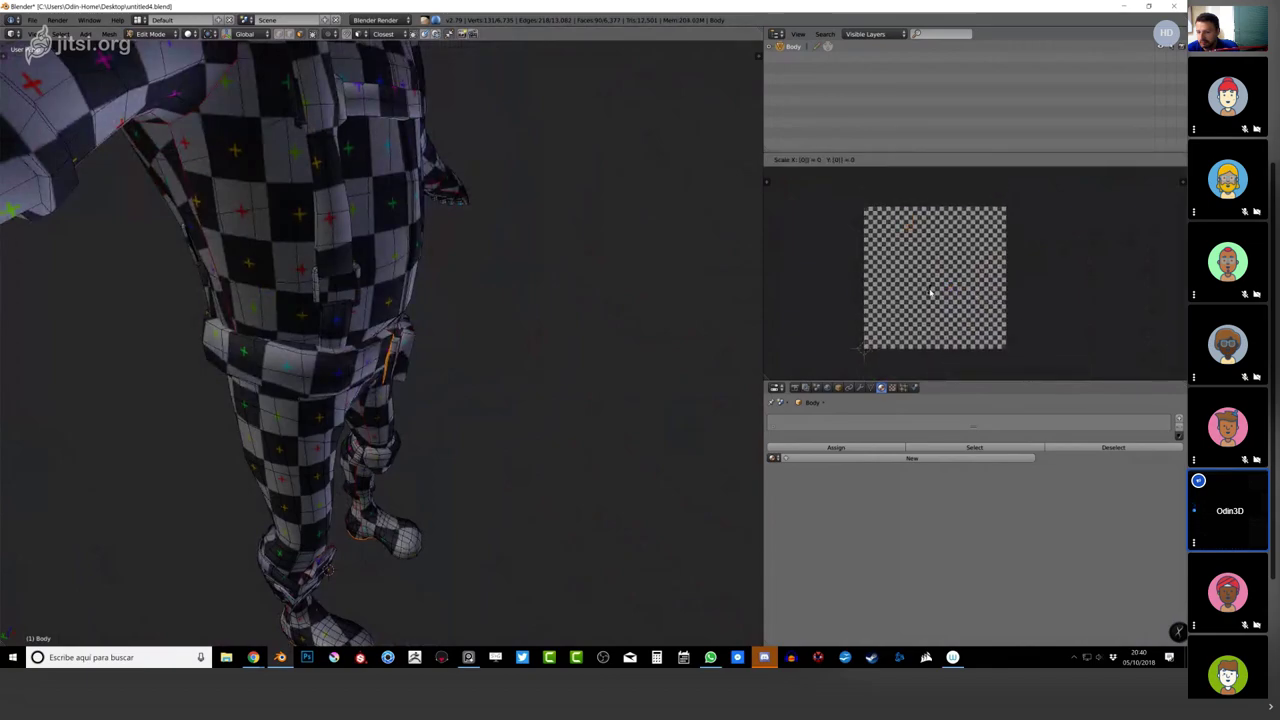
pyautogui.click(931, 292)
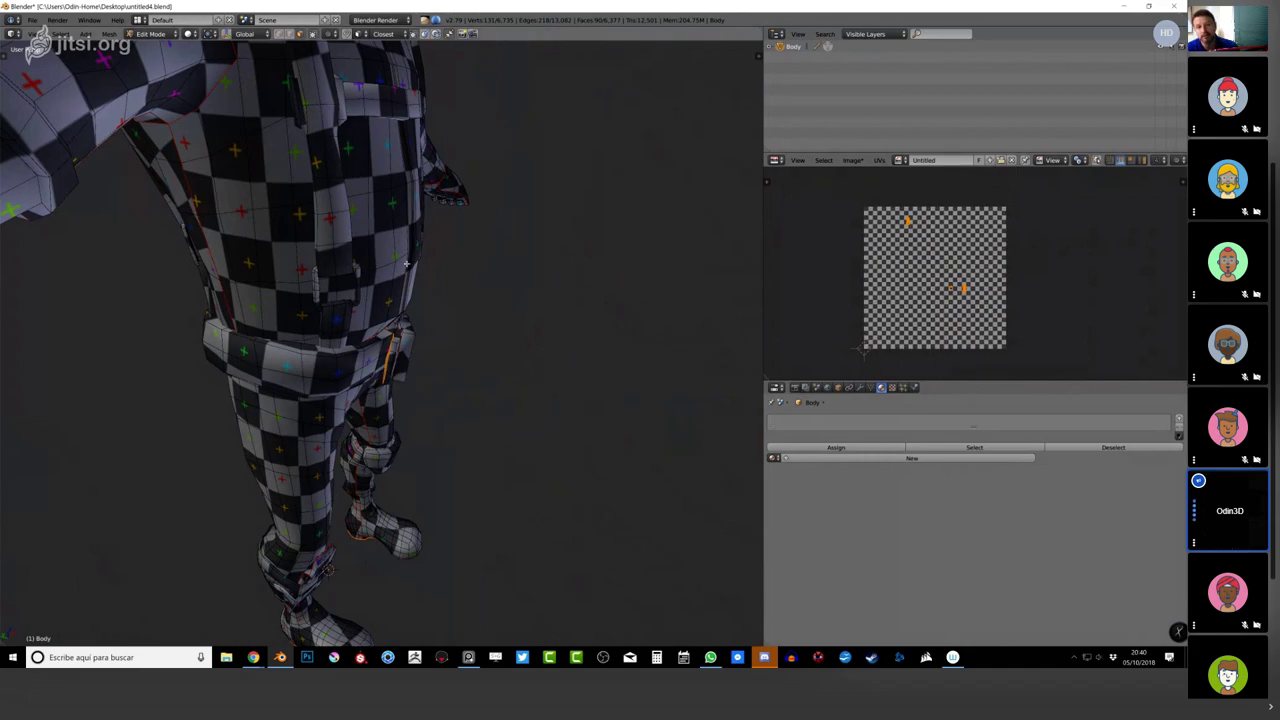
# Clear the feet selection and select the whole head piece from a front view.
pyautogui.moveTo(393, 203); pyautogui.dragTo(452, 347, button='middle')
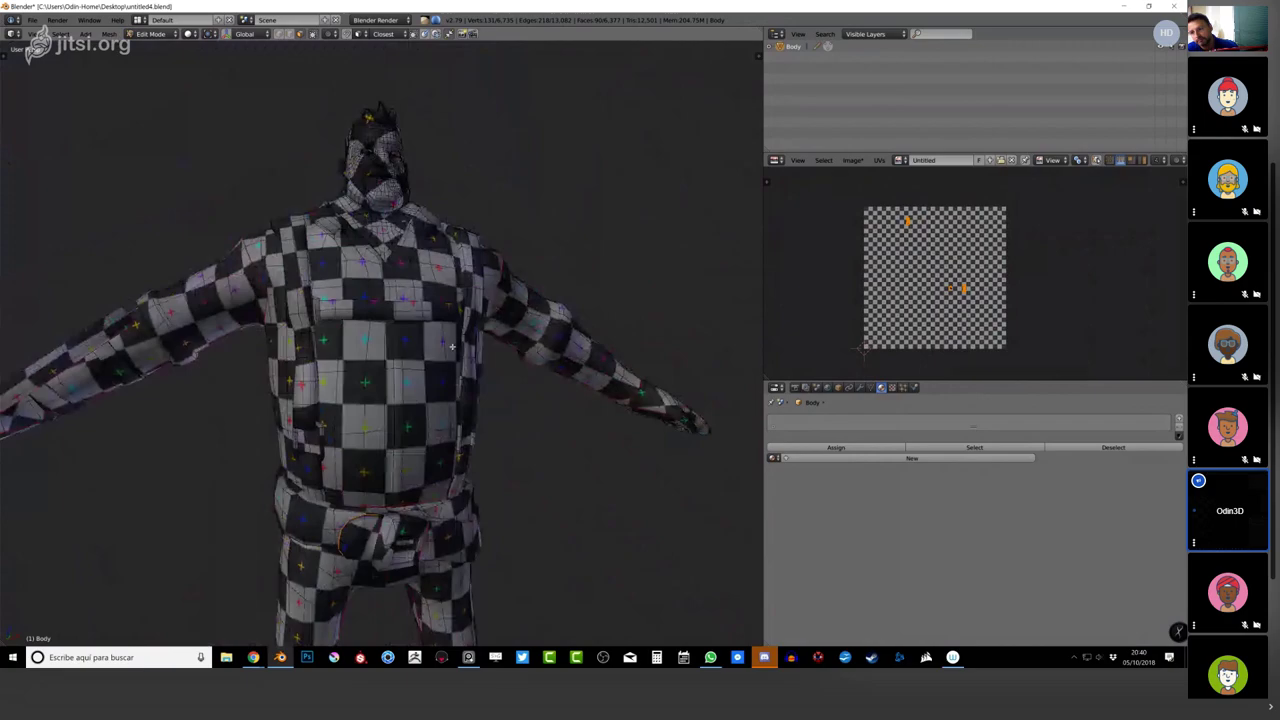
pyautogui.moveTo(433, 266); pyautogui.dragTo(430, 270, button='middle')
pyautogui.press('a')
pyautogui.press('l')
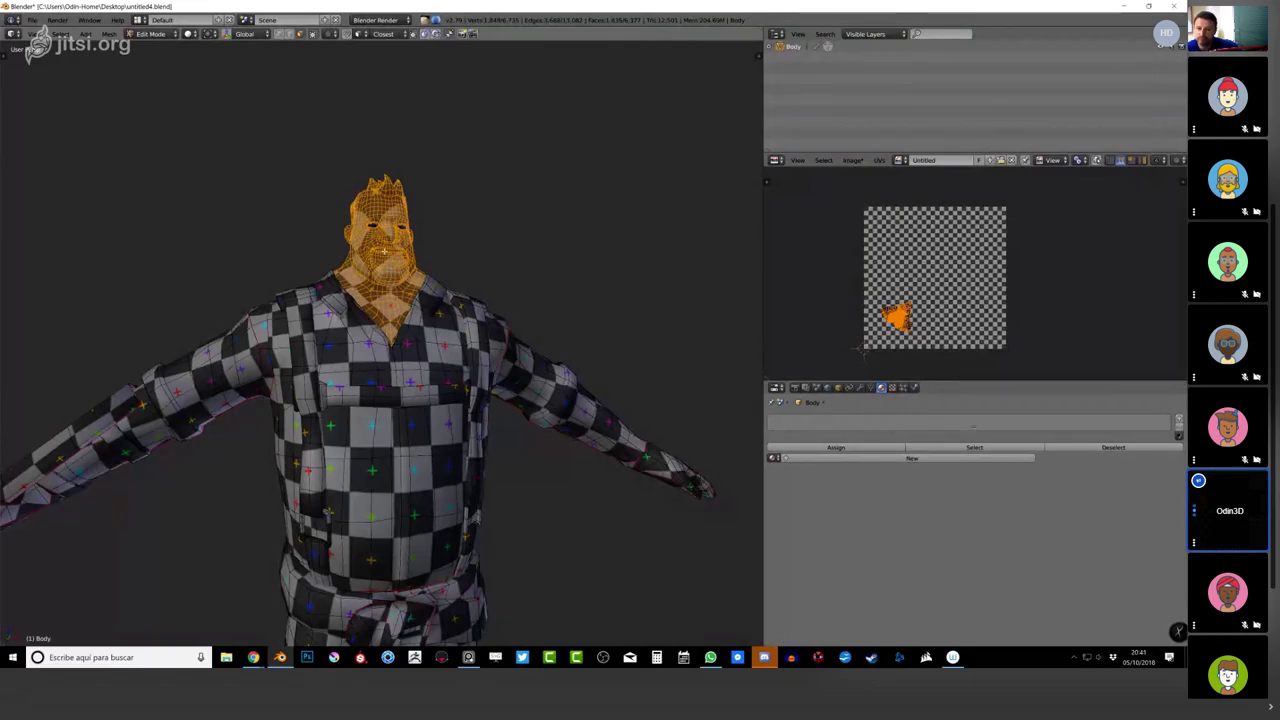
# Select the head and eye UVs and scale the head island larger in the UV Editor.
pyautogui.press('KP_Decimal')
pyautogui.press('l')
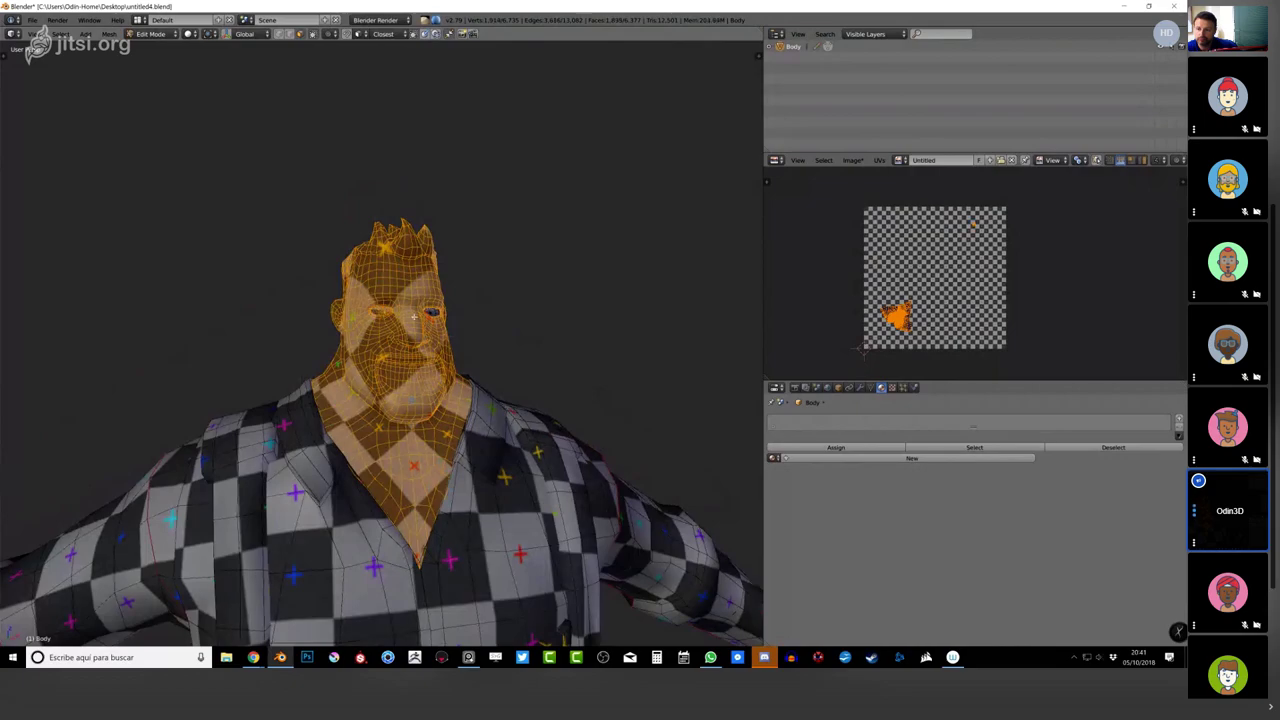
pyautogui.hotkey('shift', 'space')
pyautogui.scroll(4, 934, 329)
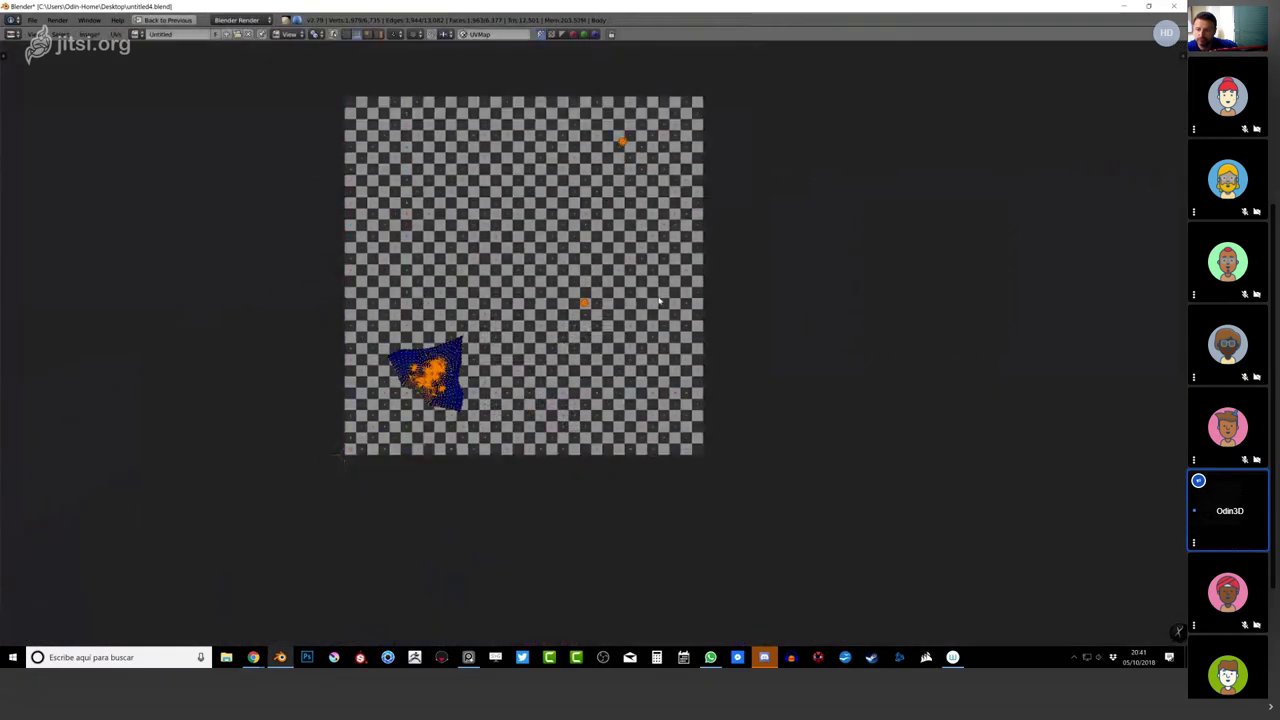
pyautogui.hotkey('shift', 'space')
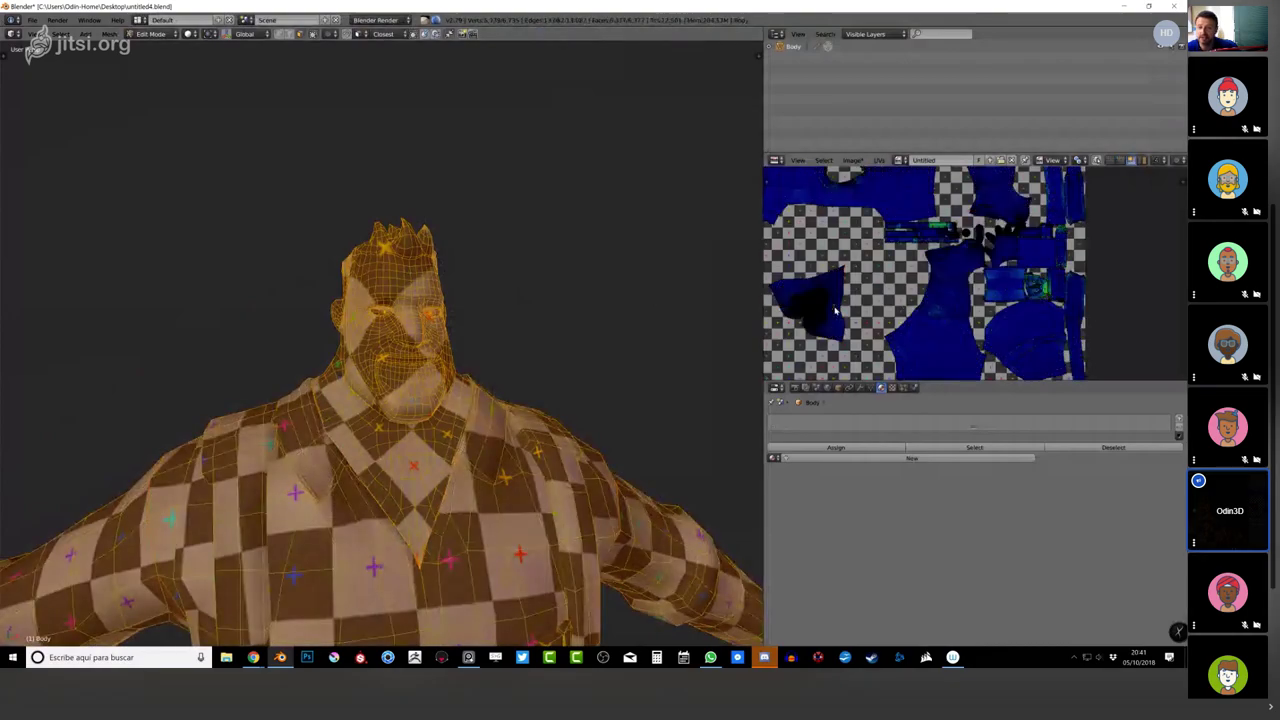
pyautogui.press('l')
pyautogui.press('s')
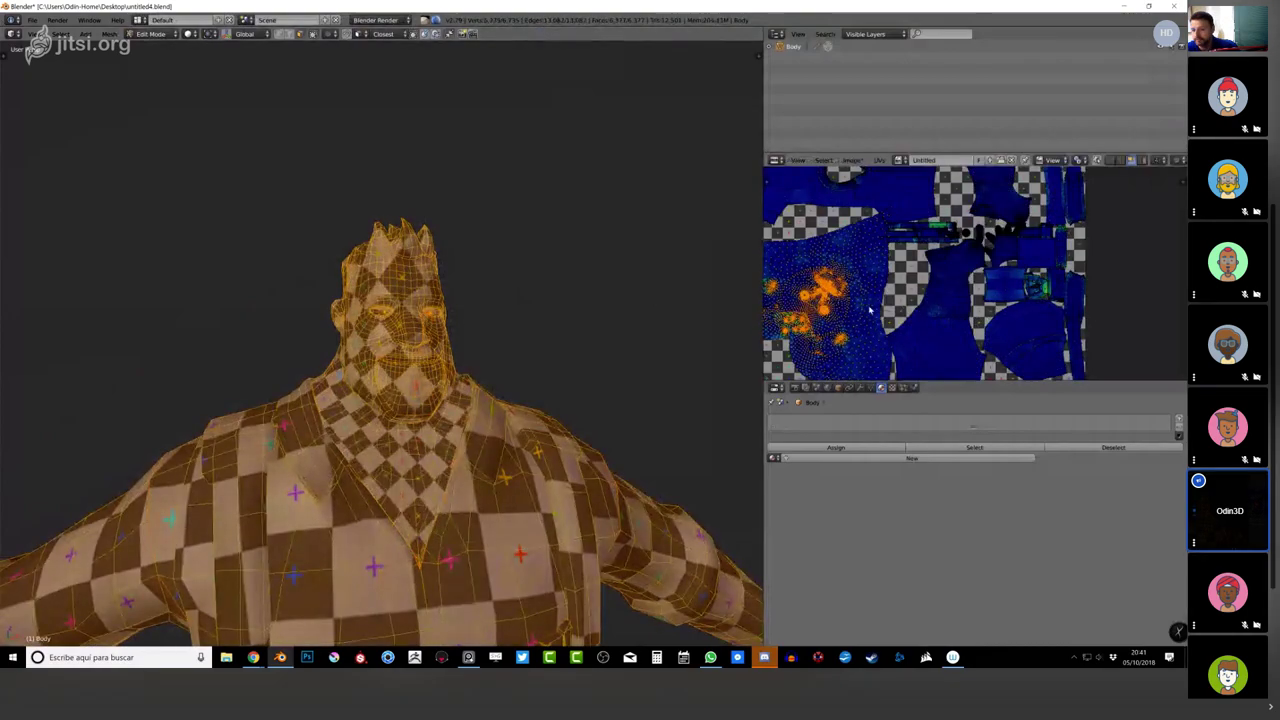
pyautogui.press('a')
# Return to Object Mode and inspect the head's finer checker pattern up close.
pyautogui.press('Tab')
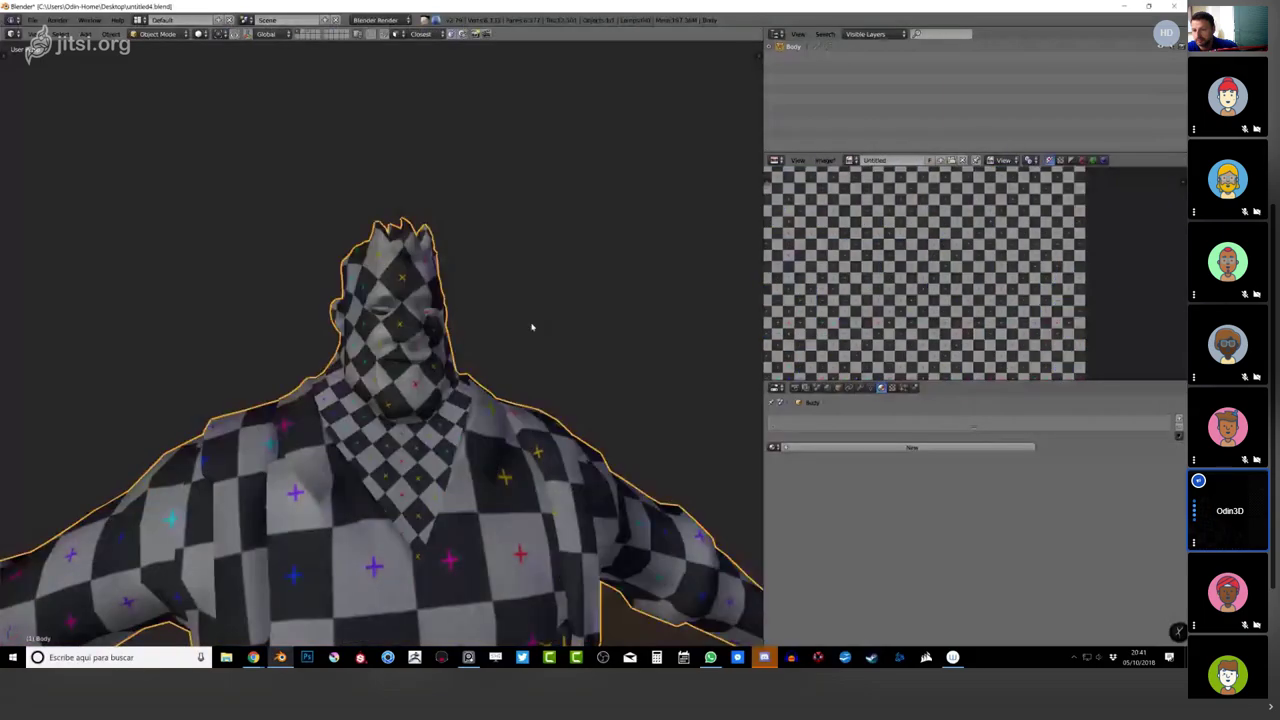
pyautogui.moveTo(532, 327); pyautogui.dragTo(395, 310, button='middle')
pyautogui.scroll(-2, 390, 341)
pyautogui.press('Tab')
pyautogui.press('Tab')
pyautogui.scroll(3, 333, 424)
pyautogui.scroll(-6, 332, 424)
pyautogui.scroll(-2, 402, 349)
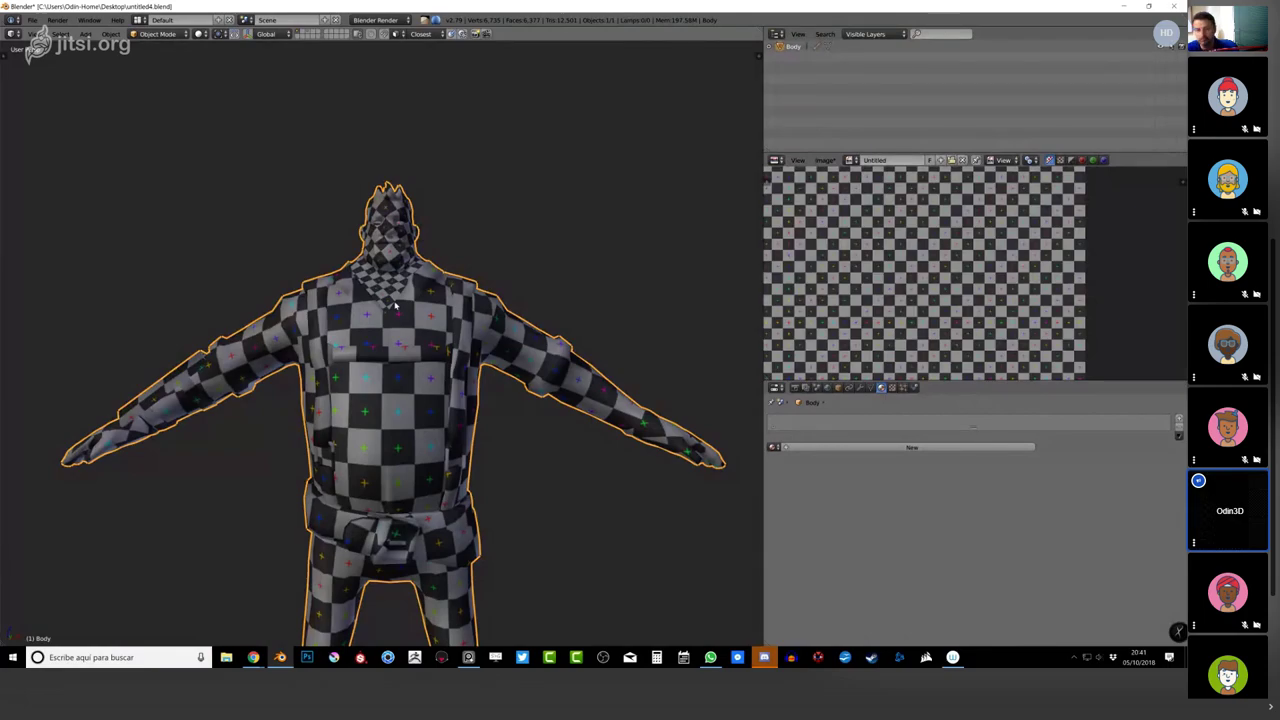
# Check the mesh in Edit Mode, deselecting everything and switching to a front view.
pyautogui.press('Tab')
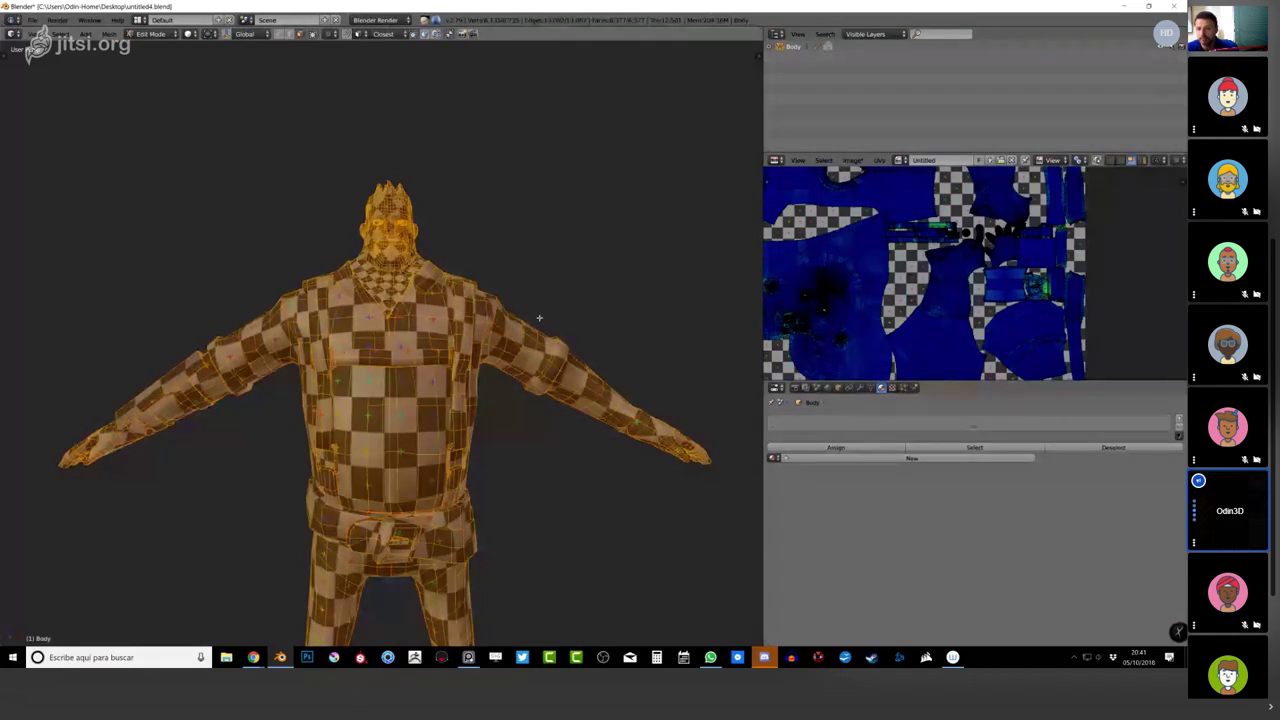
pyautogui.moveTo(478, 313); pyautogui.dragTo(497, 373, button='middle')
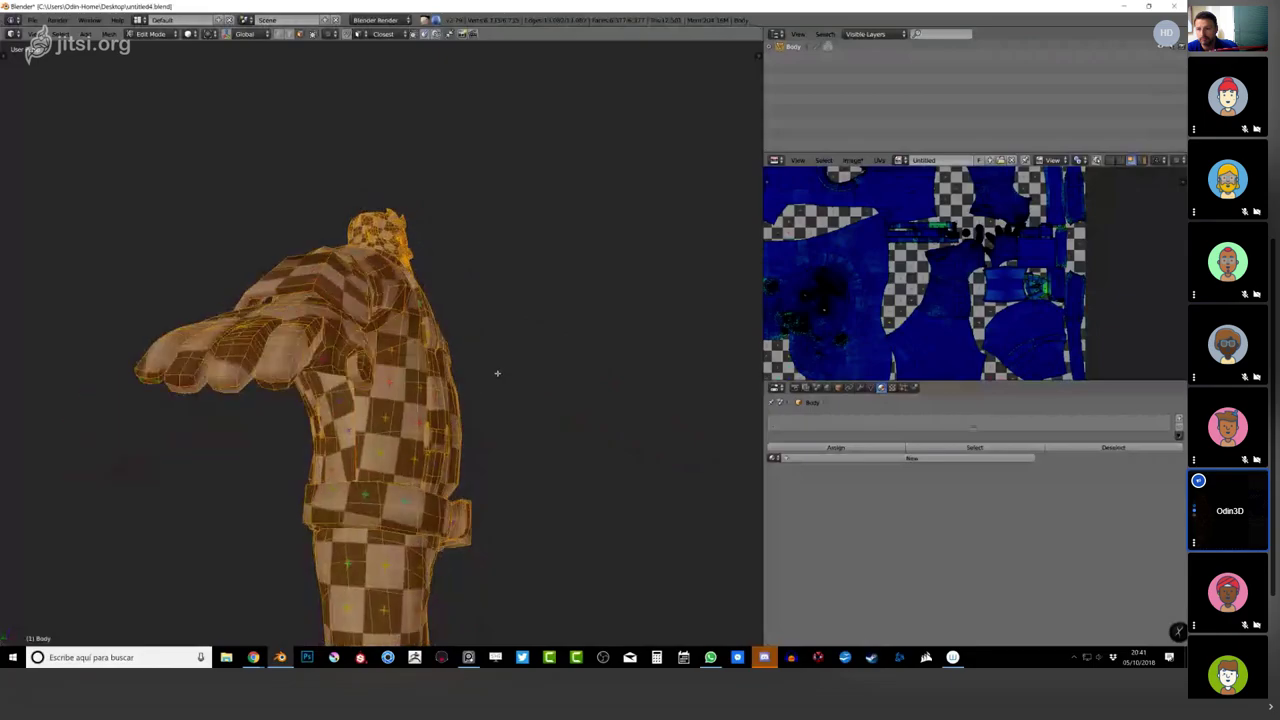
pyautogui.press('a')
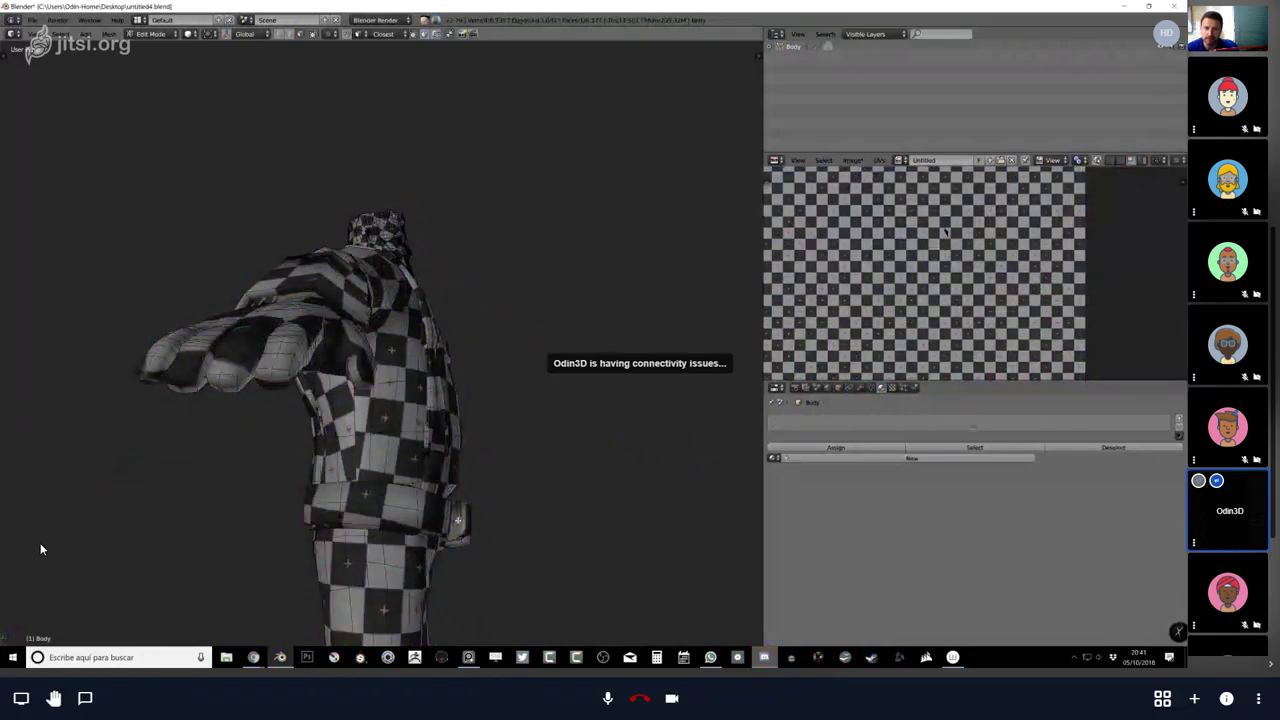
pyautogui.press('KP_1')
# Return to Object Mode and open untitled4.blend from the recent files list.
pyautogui.press('Tab')
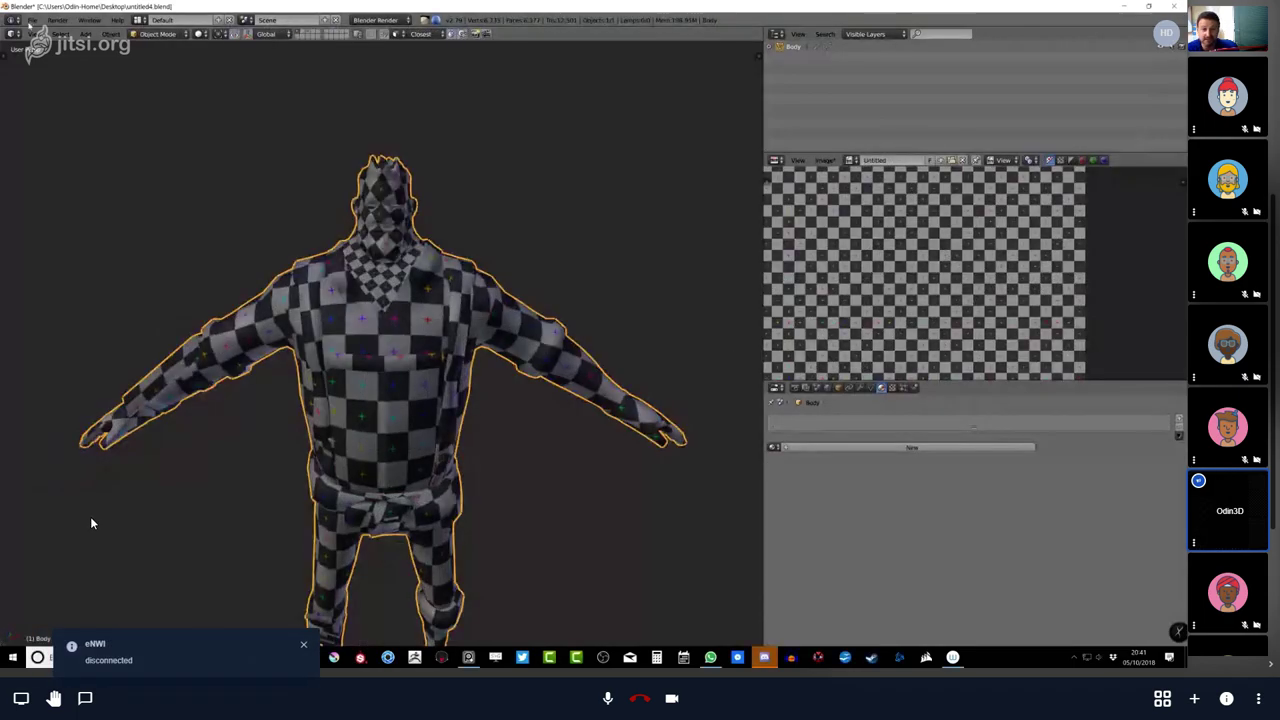
pyautogui.click(33, 20)
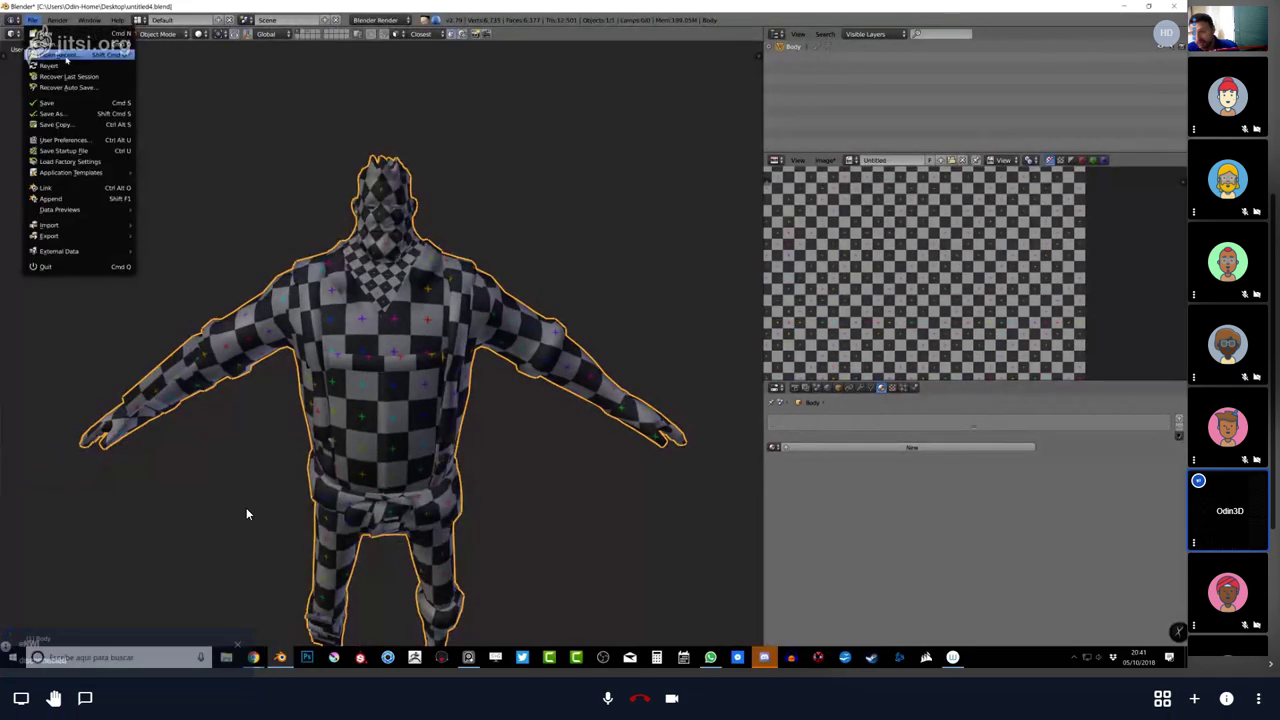
pyautogui.click(143, 56)
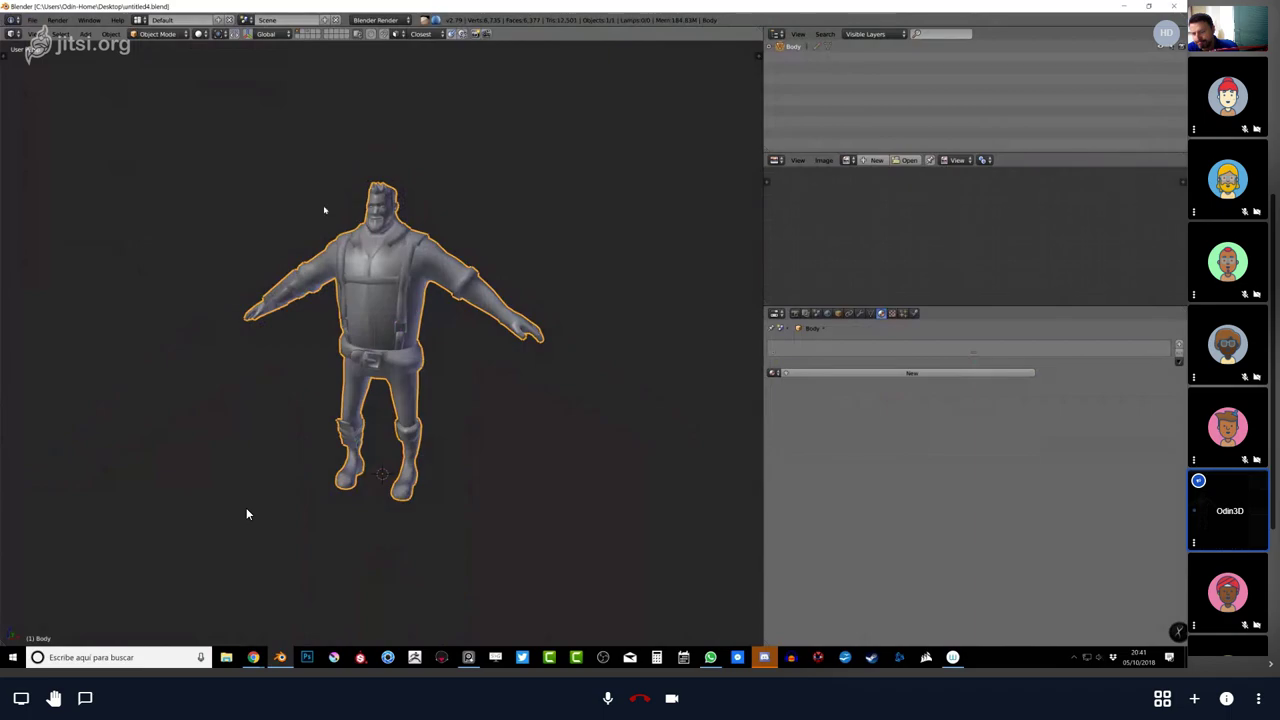
# Enter Edit Mode in front view and show the UV editor's properties side panel.
pyautogui.scroll(3, 247, 514)
pyautogui.press('Tab')
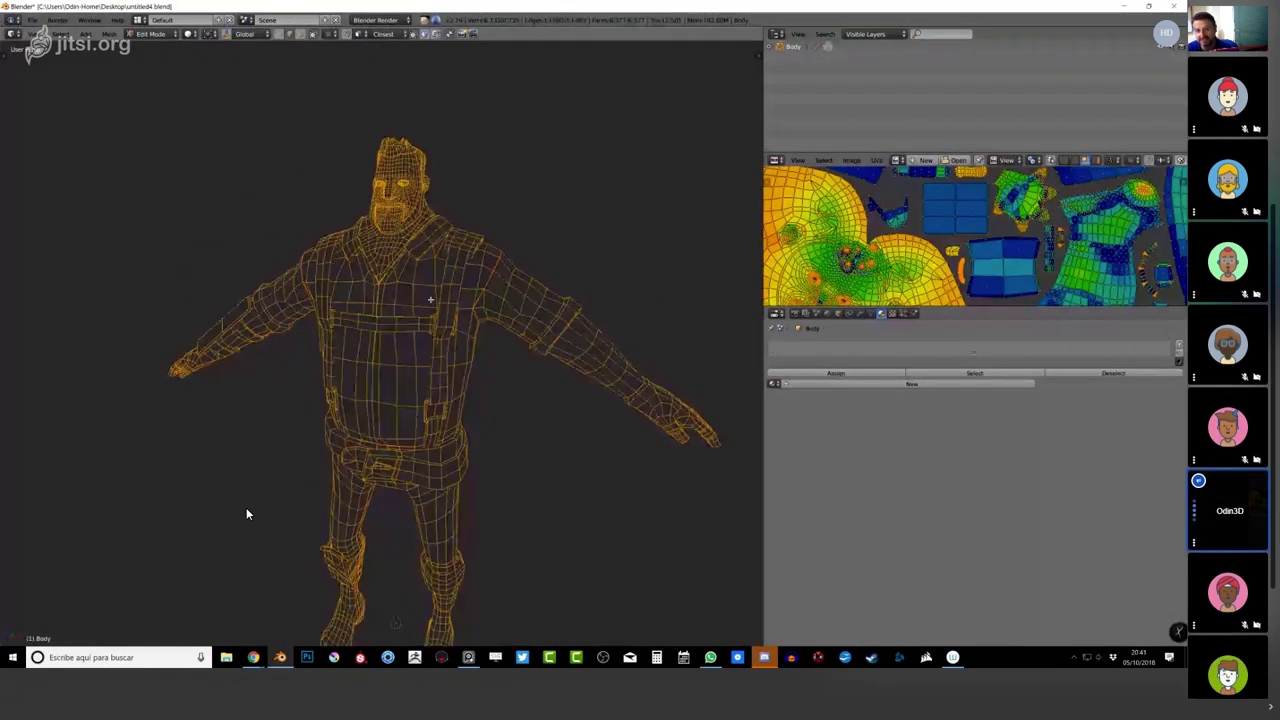
pyautogui.press('KP_1')
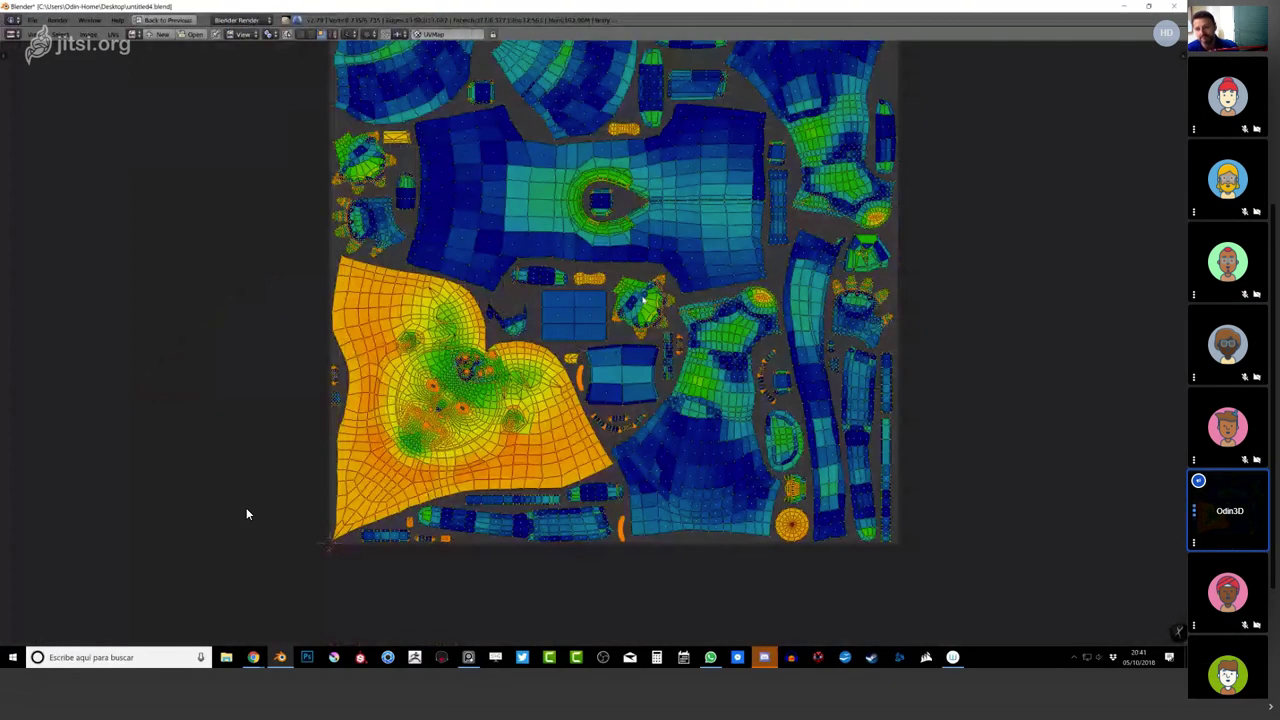
pyautogui.scroll(-2, 874, 326)
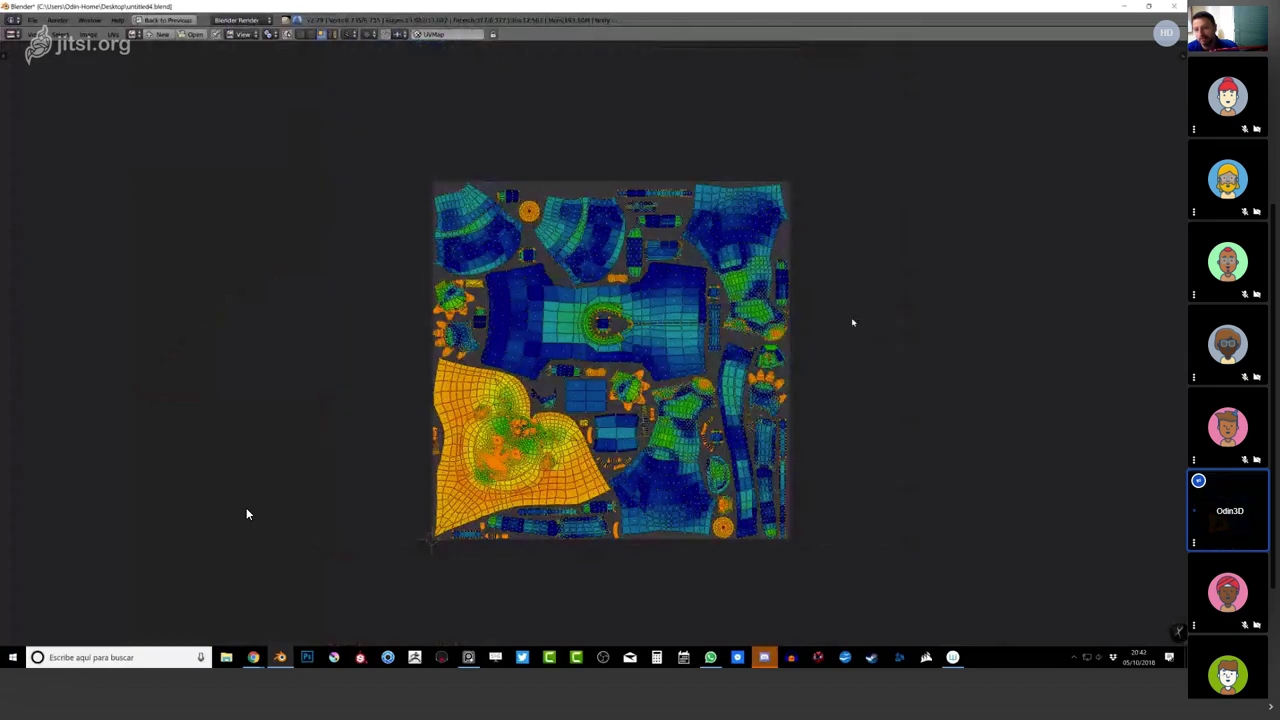
pyautogui.press('n')
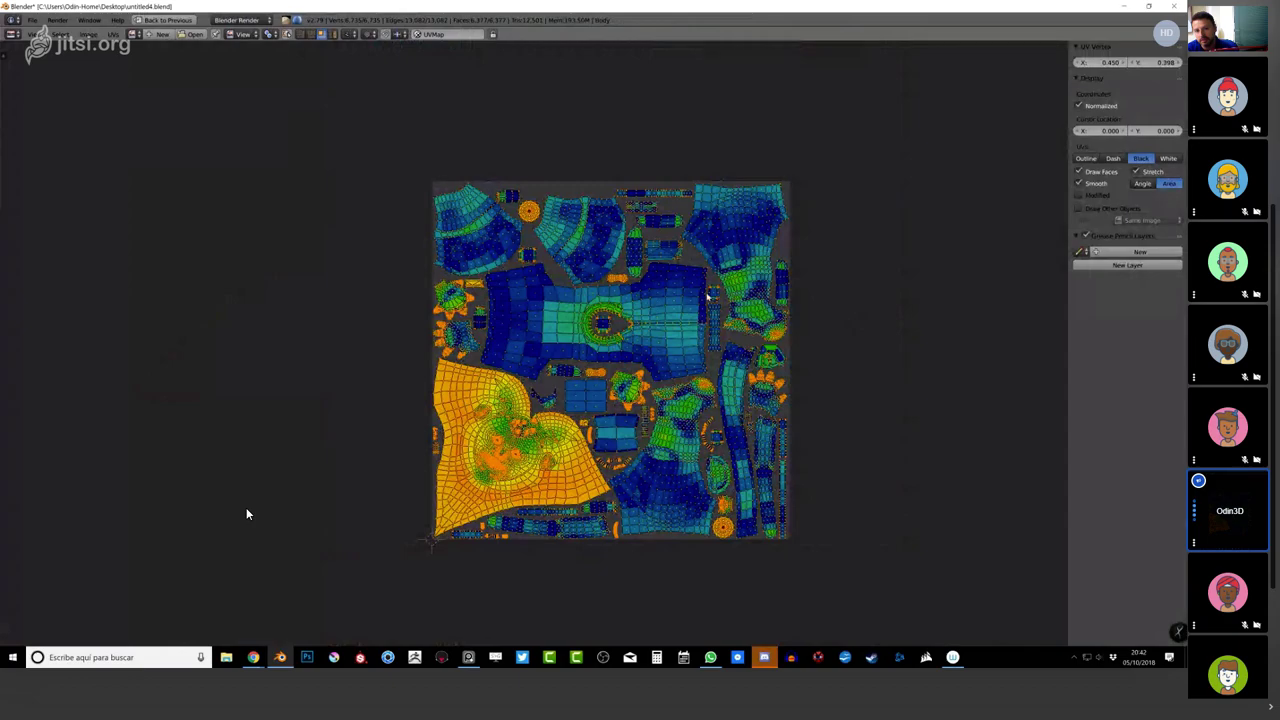
pyautogui.moveTo(707, 297); pyautogui.dragTo(703, 275, button='middle')
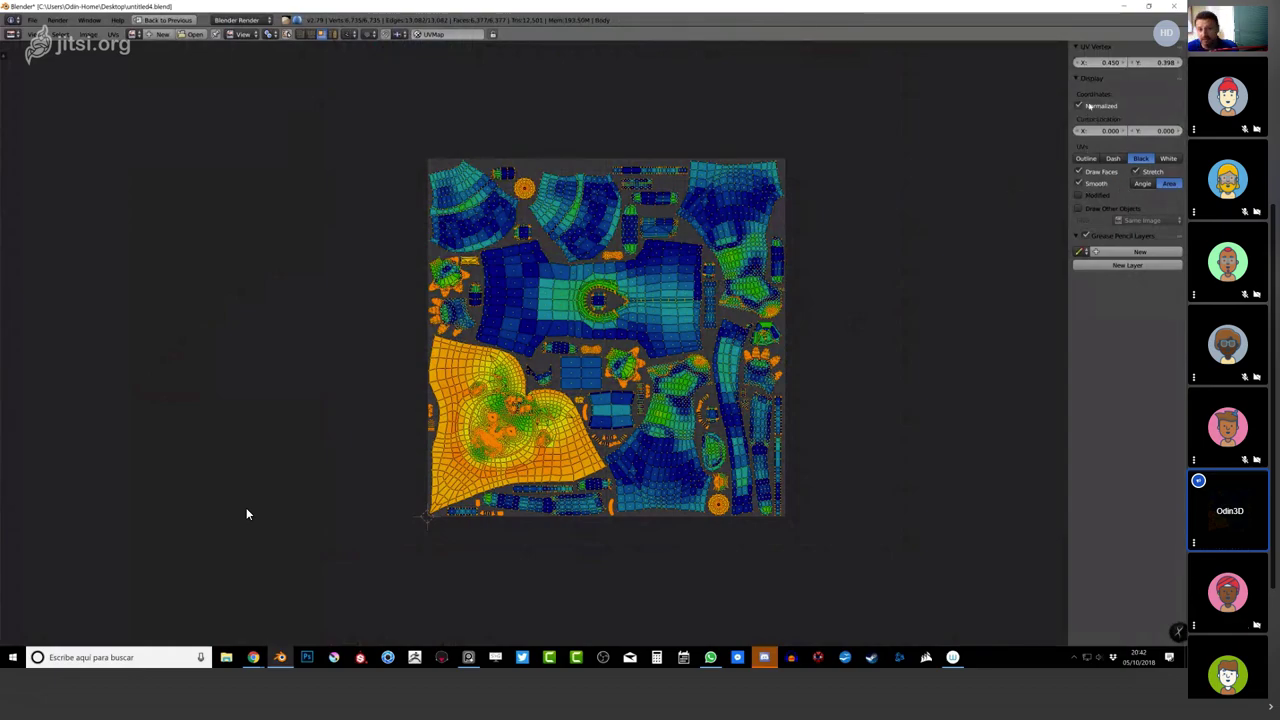
# Move the UV islands one unit to the right with G 1, viewing both tiles.
pyautogui.press('1')
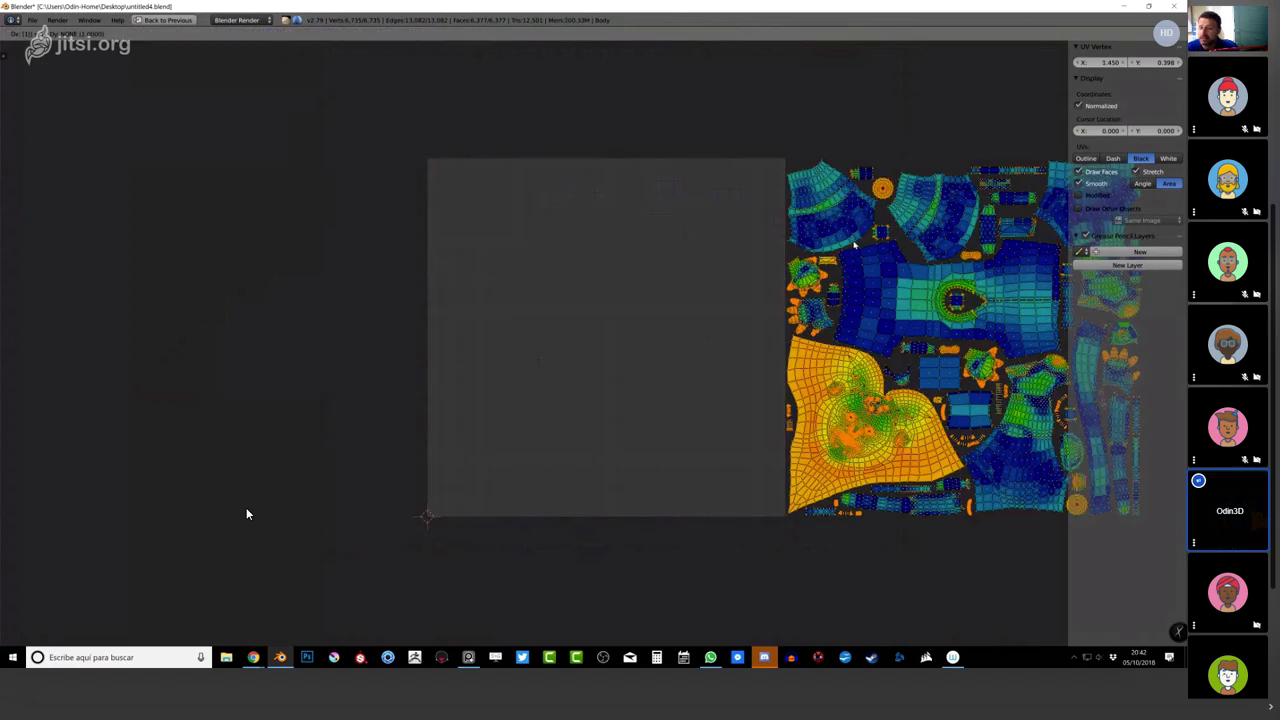
pyautogui.press('Escape')
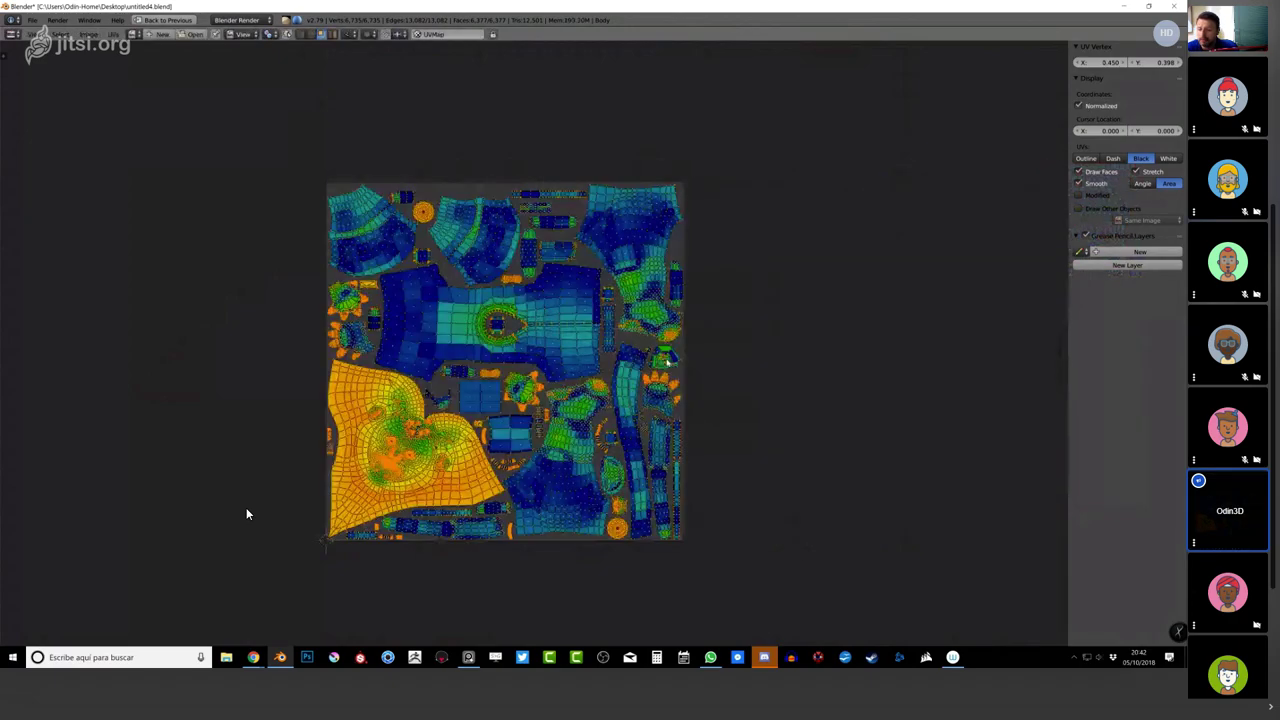
pyautogui.scroll(2, 592, 340)
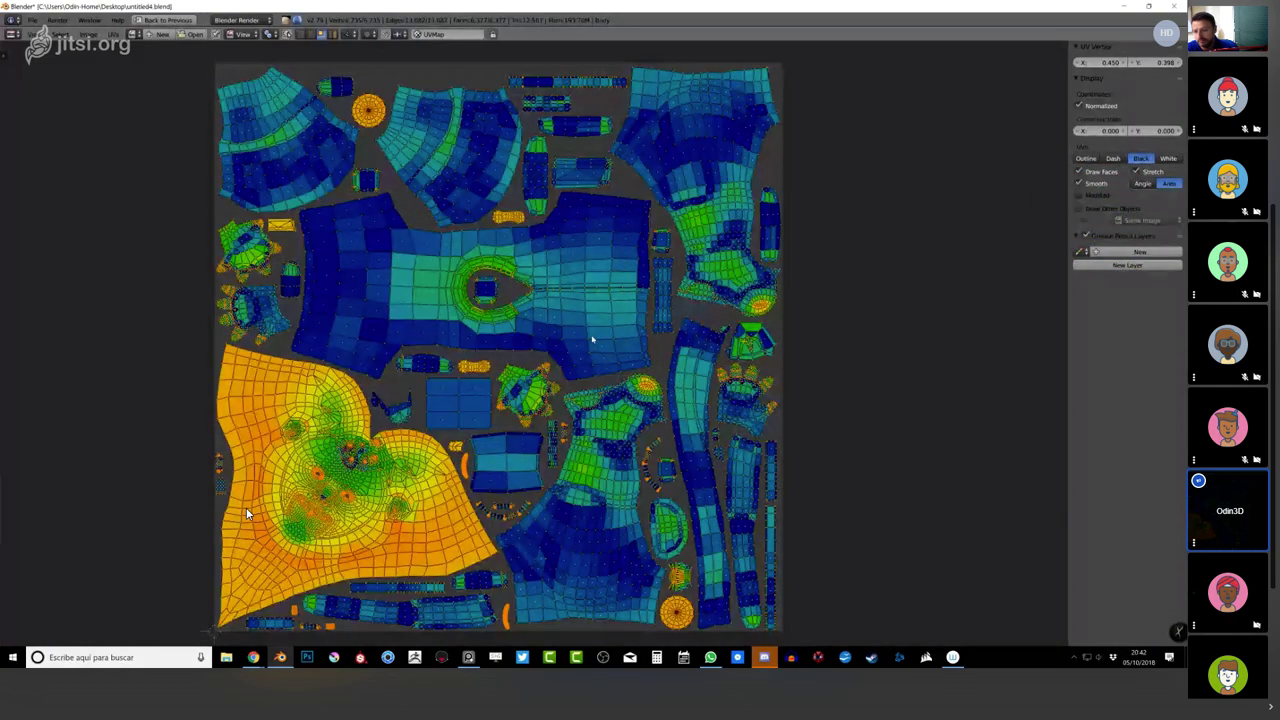
pyautogui.press('g')
pyautogui.press('1')
pyautogui.press('Return')
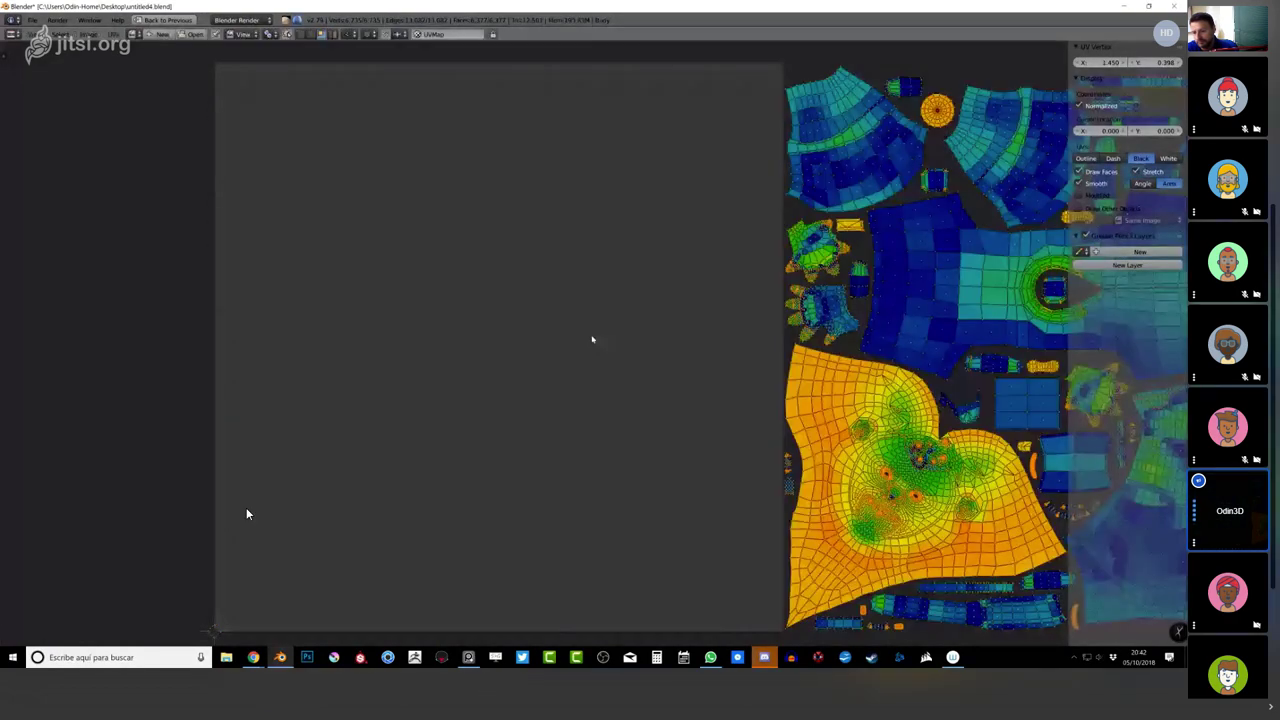
pyautogui.scroll(-2, 247, 514)
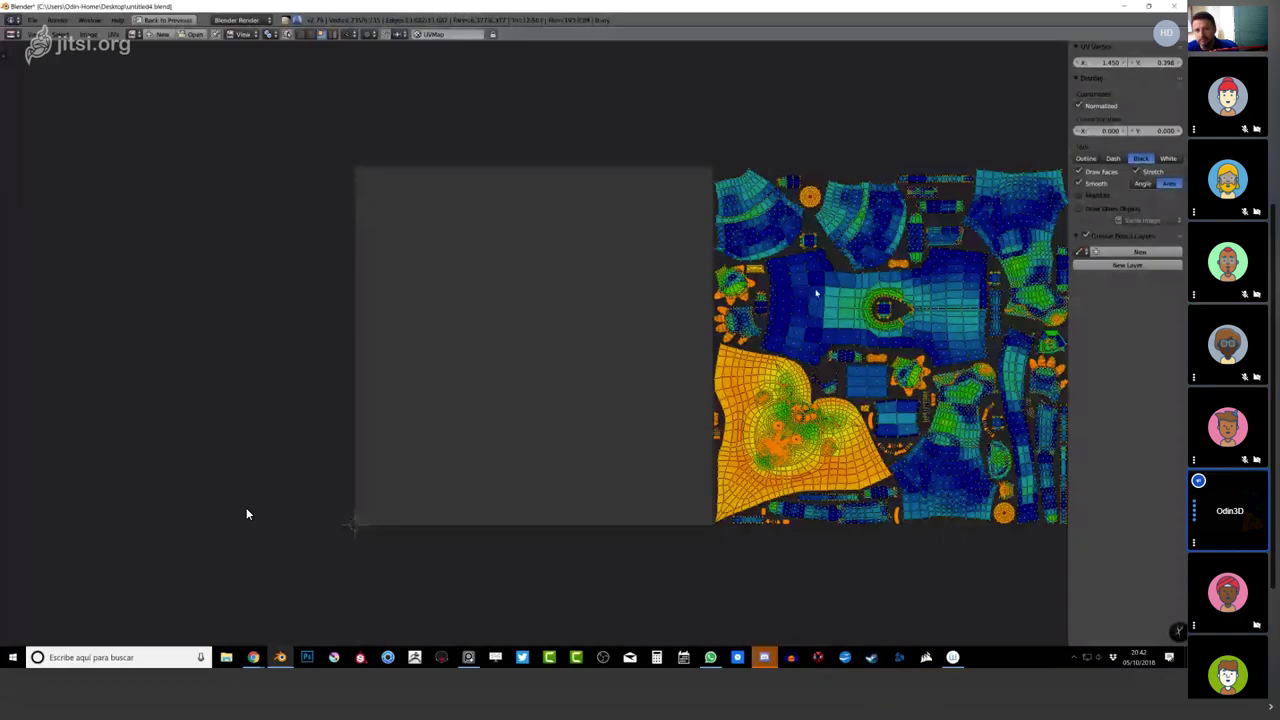
pyautogui.moveTo(815, 293); pyautogui.dragTo(712, 363, button='middle')
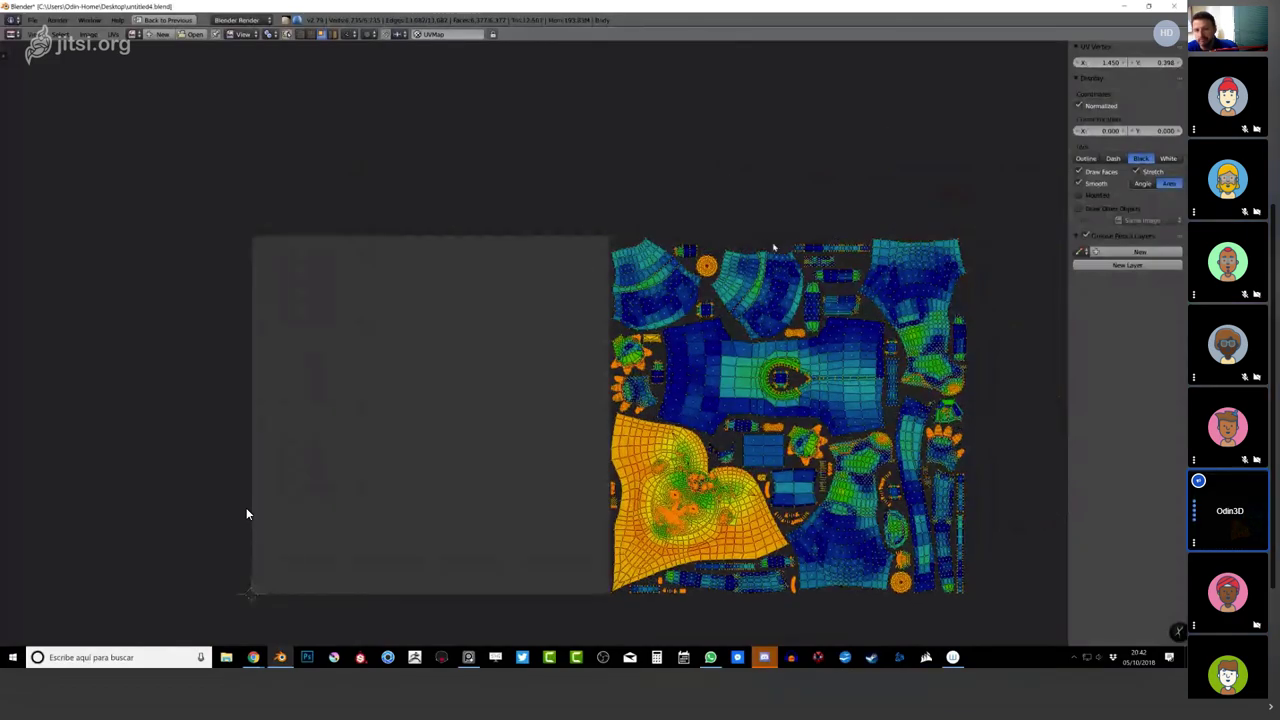
pyautogui.scroll(-2, 583, 316)
pyautogui.keyDown('shift'); pyautogui.scroll(2, 606, 203); pyautogui.keyUp('shift')
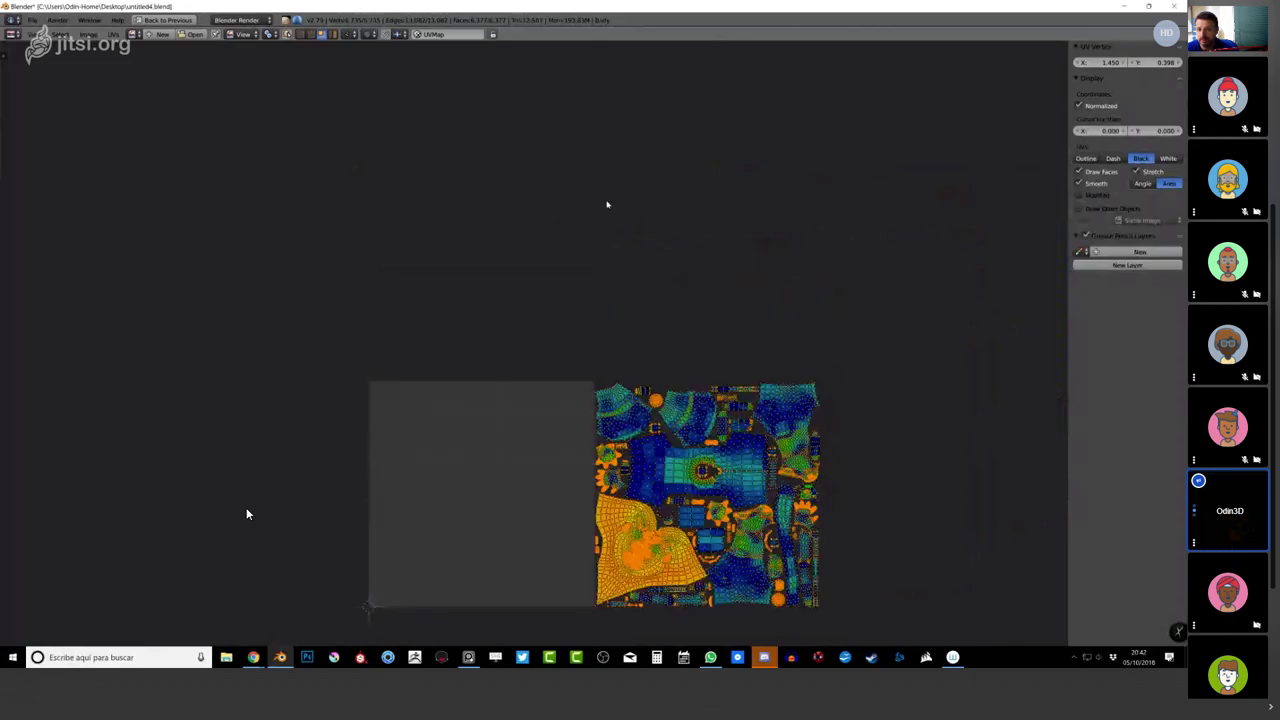
# Step through undo and redo of the UV edits, ending on the packed layout.
pyautogui.hotkey('ctrl', 'z')
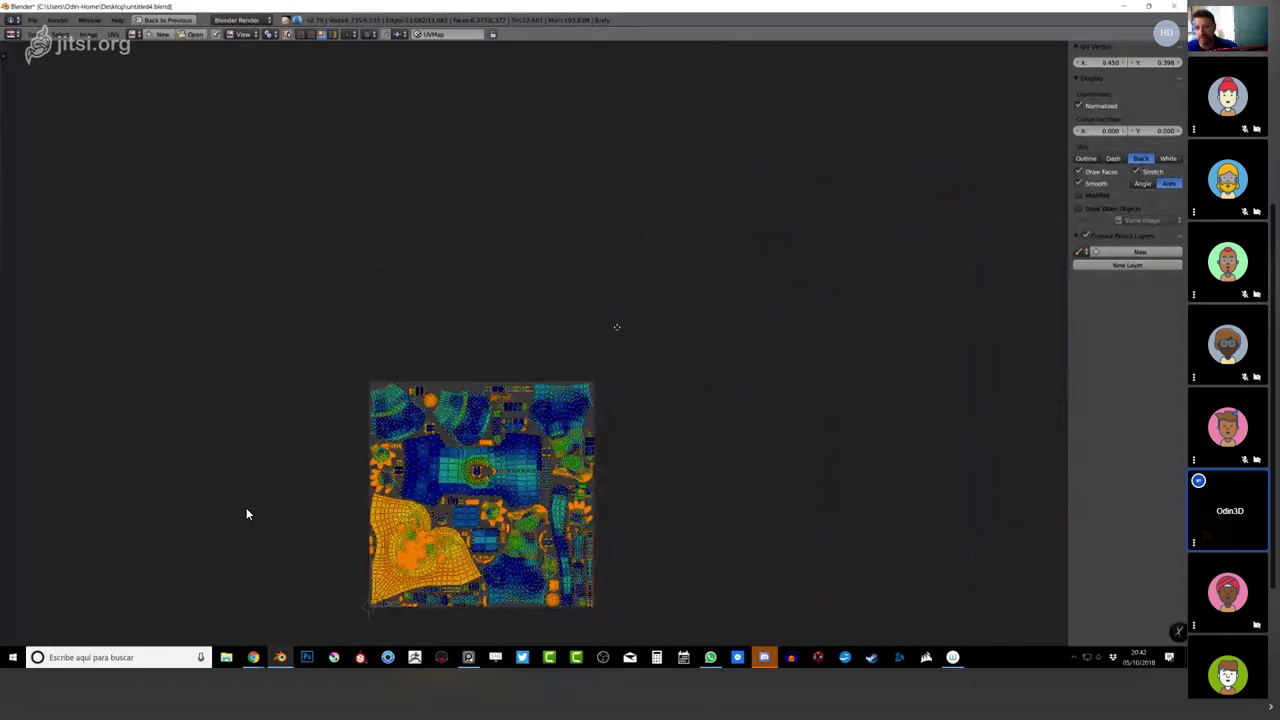
pyautogui.scroll(2, 614, 326)
pyautogui.hotkey('ctrl', 'z')
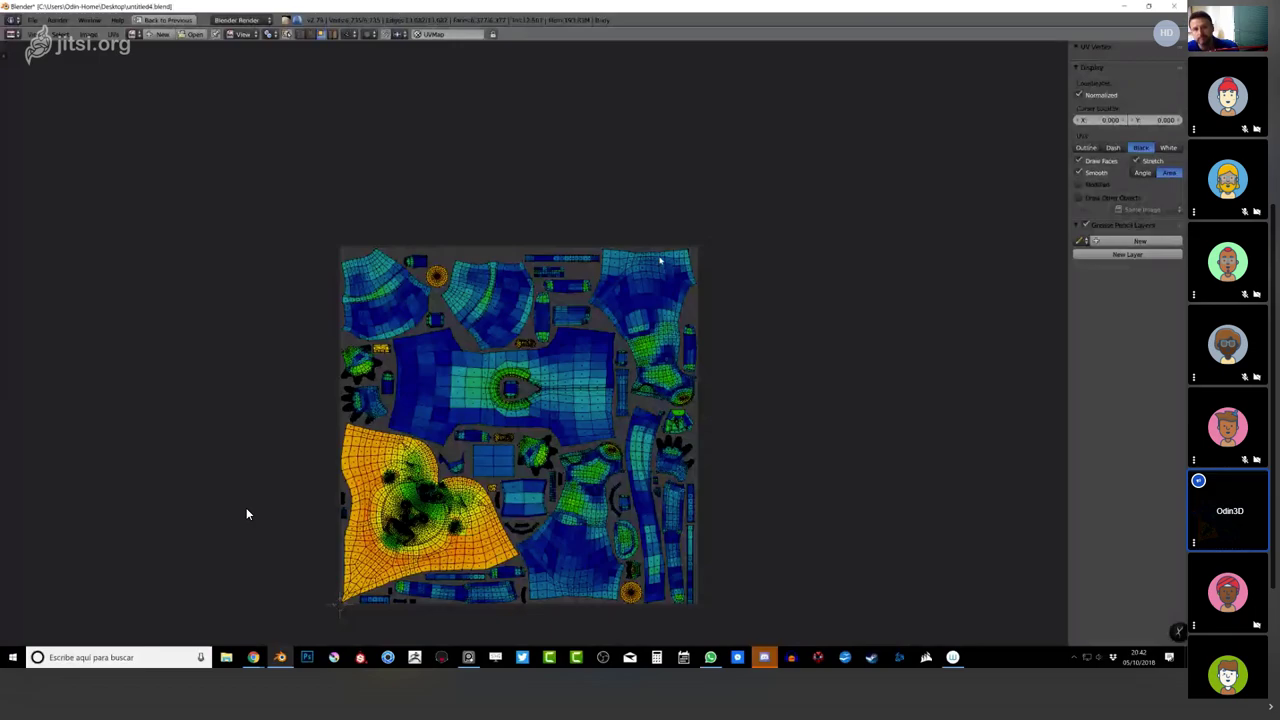
pyautogui.hotkey('ctrl', 'shift', 'z')
pyautogui.hotkey('ctrl', 'shift', 'z')
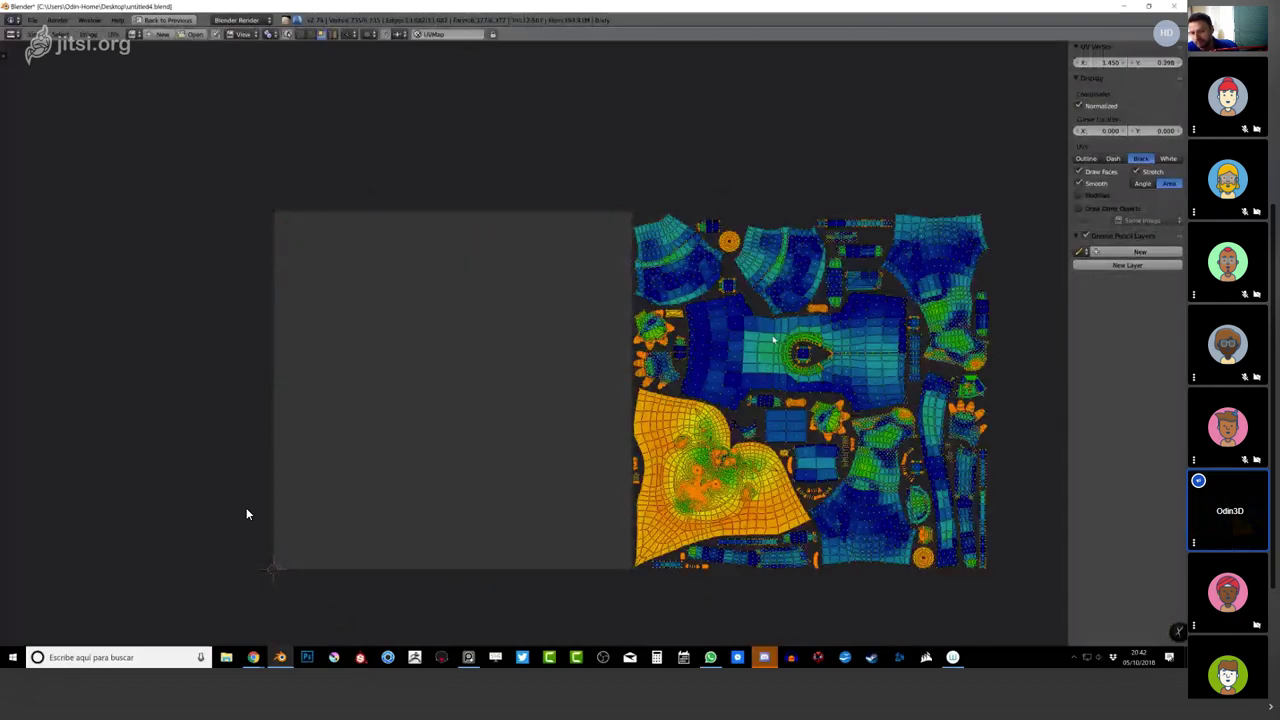
pyautogui.hotkey('ctrl', 'z')
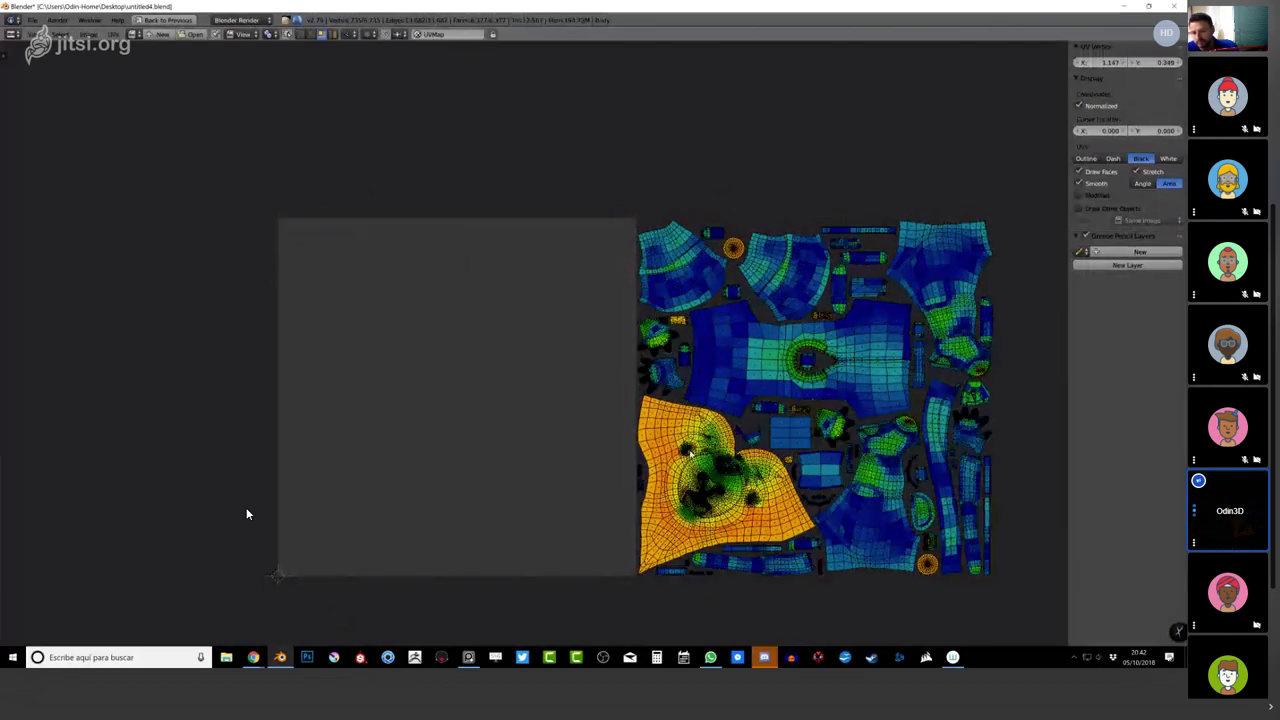
pyautogui.hotkey('ctrl', 'shift', 'z')
pyautogui.hotkey('ctrl', 'shift', 'z')
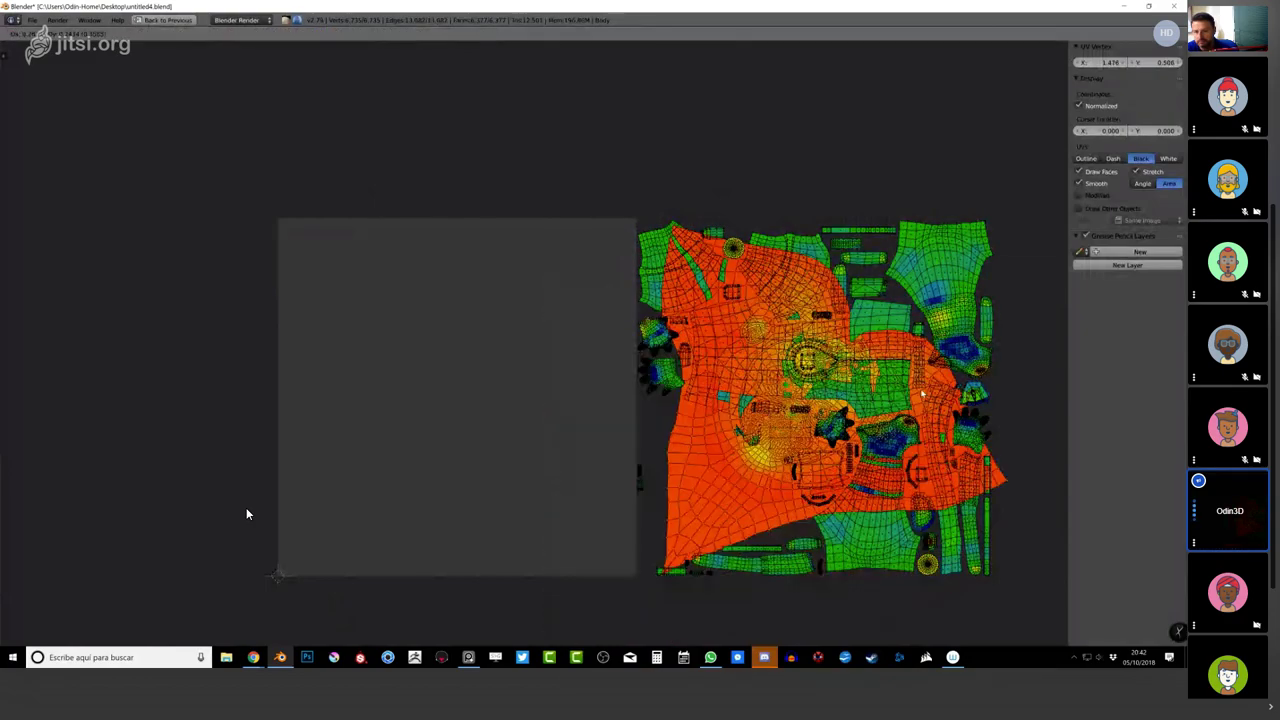
pyautogui.hotkey('ctrl', 'shift', 'z')
pyautogui.hotkey('ctrl', 'shift', 'z')
pyautogui.hotkey('ctrl', 'shift', 'z')
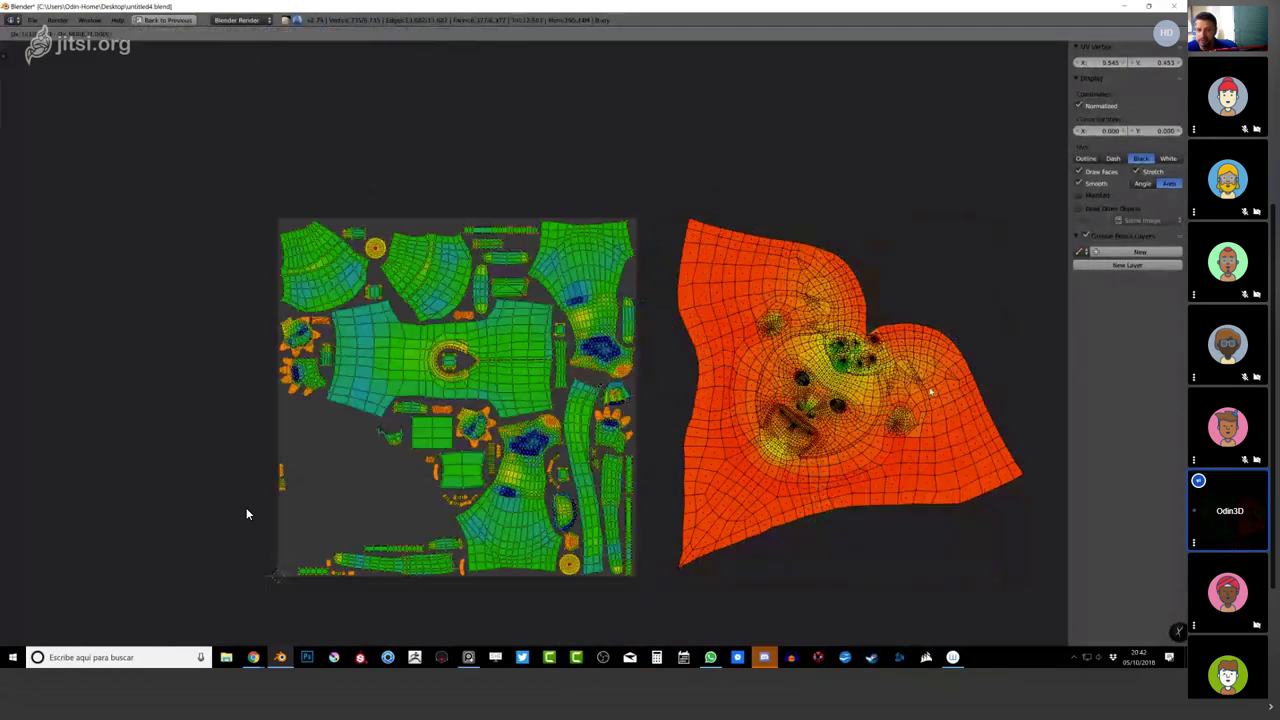
pyautogui.hotkey('ctrl', 'shift', 'z')
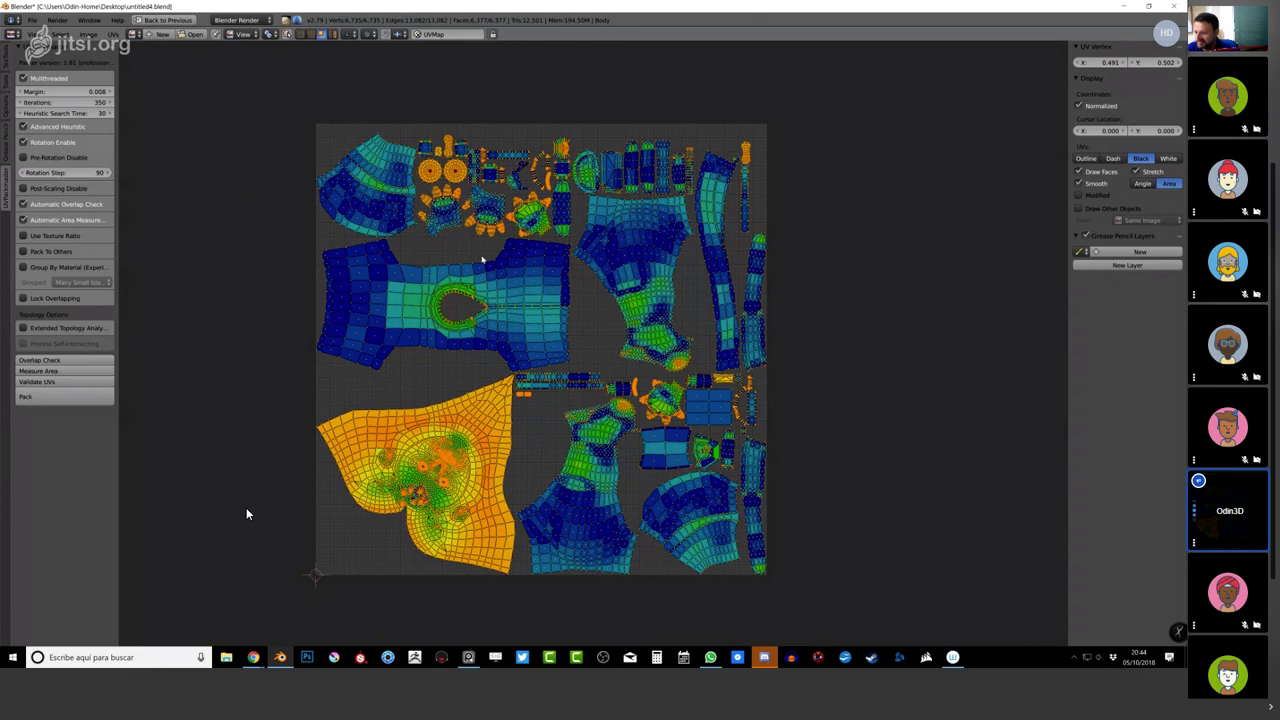
# Reset Heuristic Search Time to 0 and measure the UV islands' area coverage.
pyautogui.scroll(1, 247, 514)
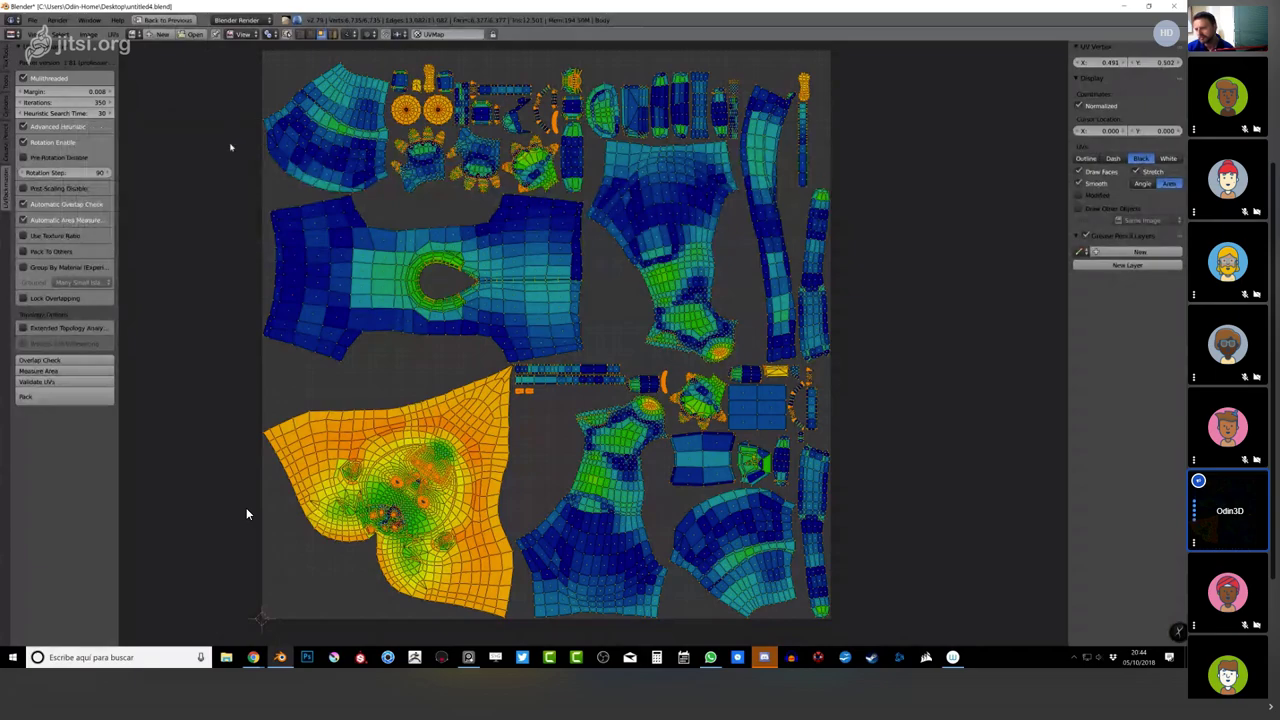
pyautogui.hotkey('ctrl', 'BackSpace')
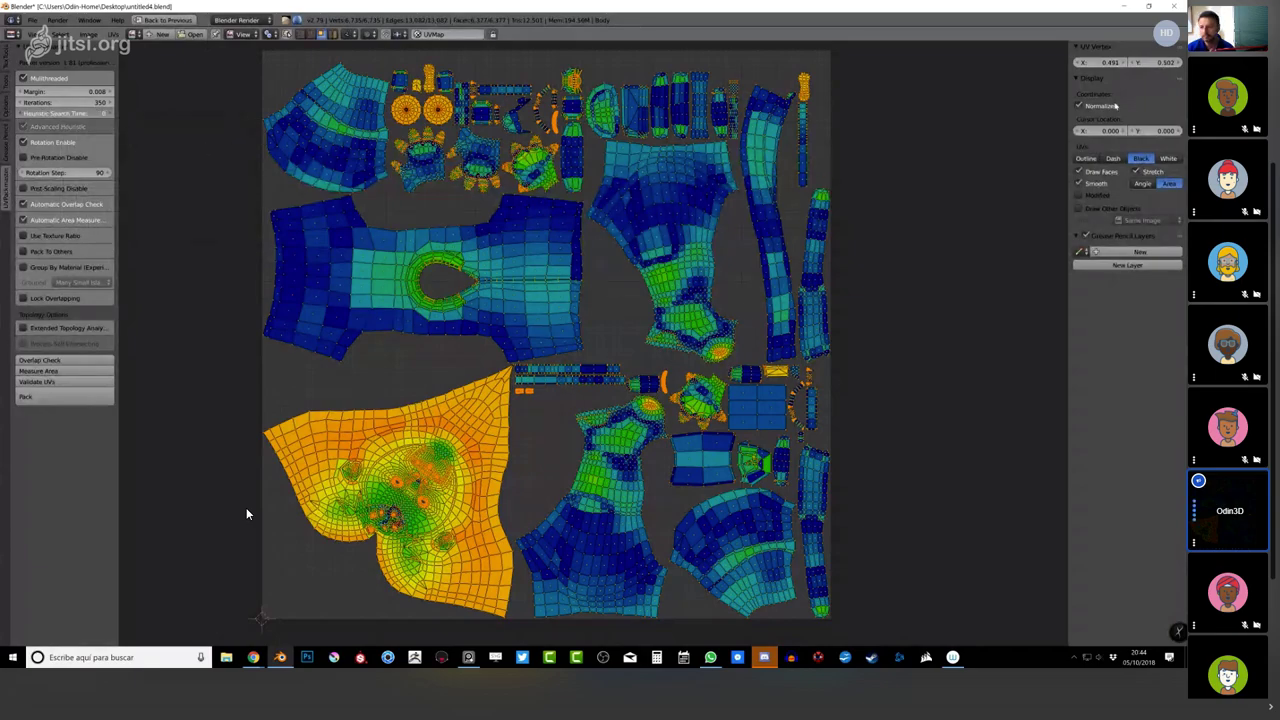
pyautogui.click(80, 372)
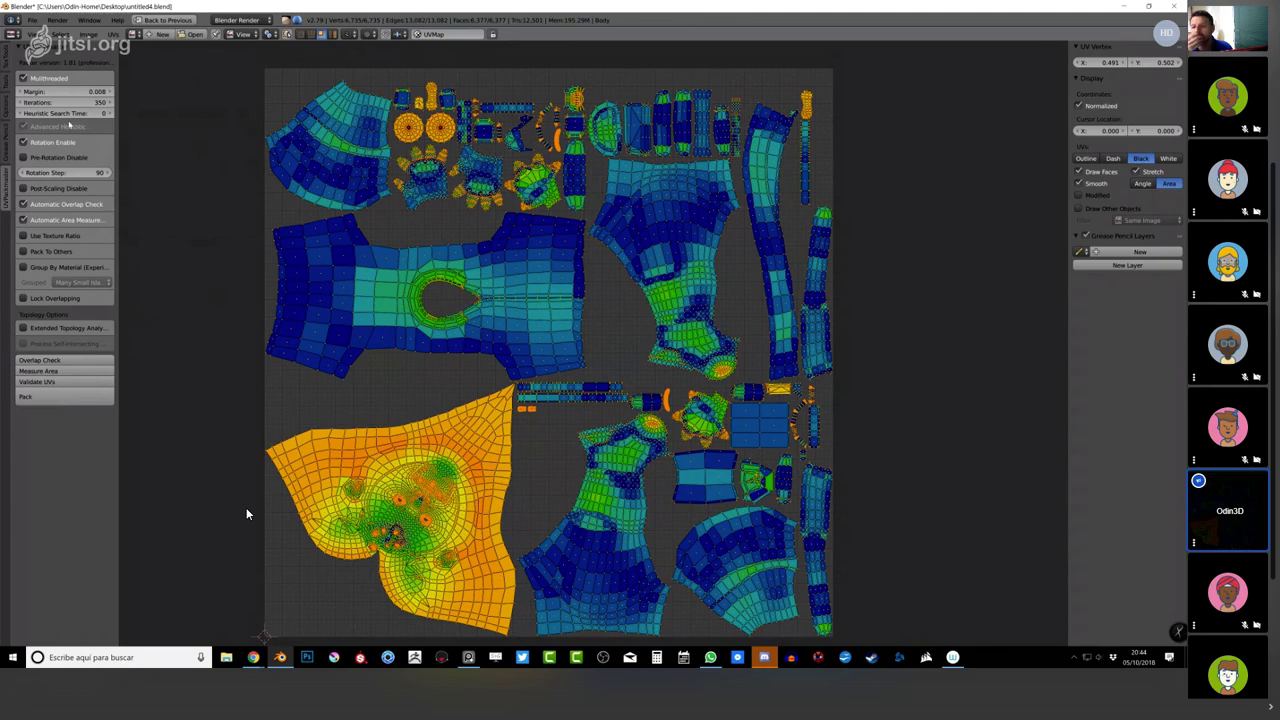
# Pack the UV islands with UVPackmaster, then measure the packed area coverage twice.
pyautogui.click(69, 400)
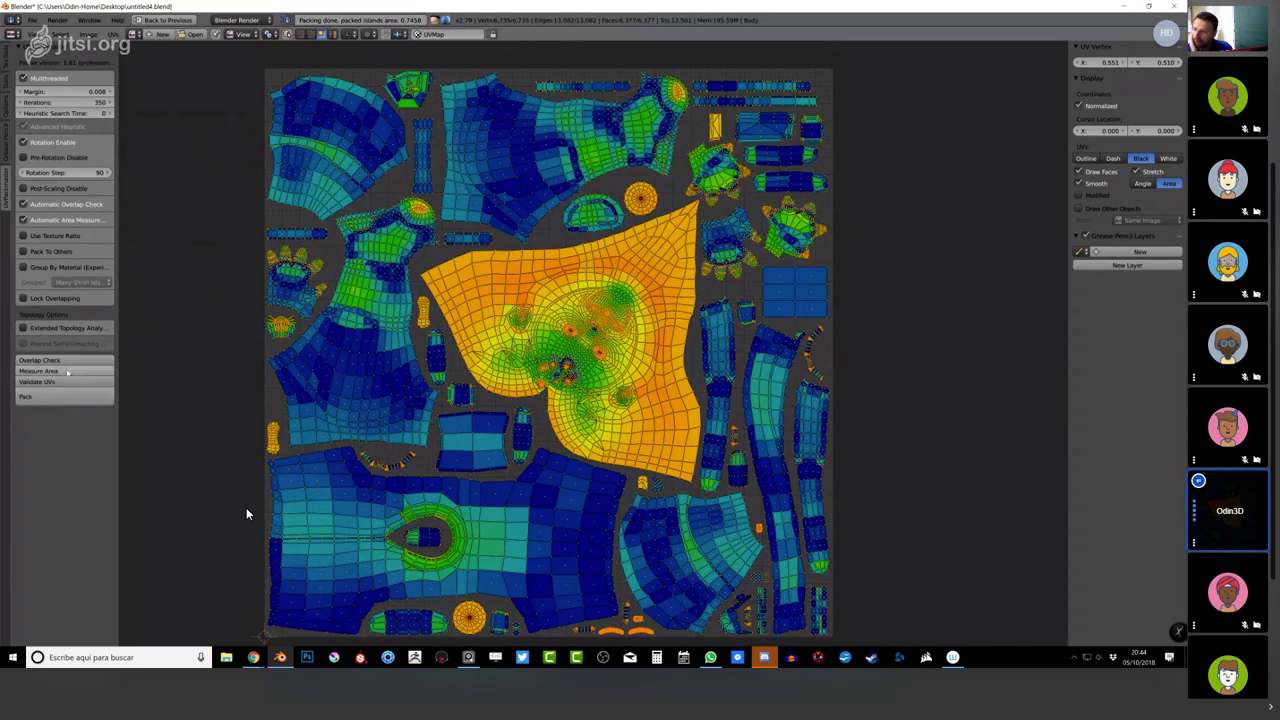
pyautogui.click(67, 371)
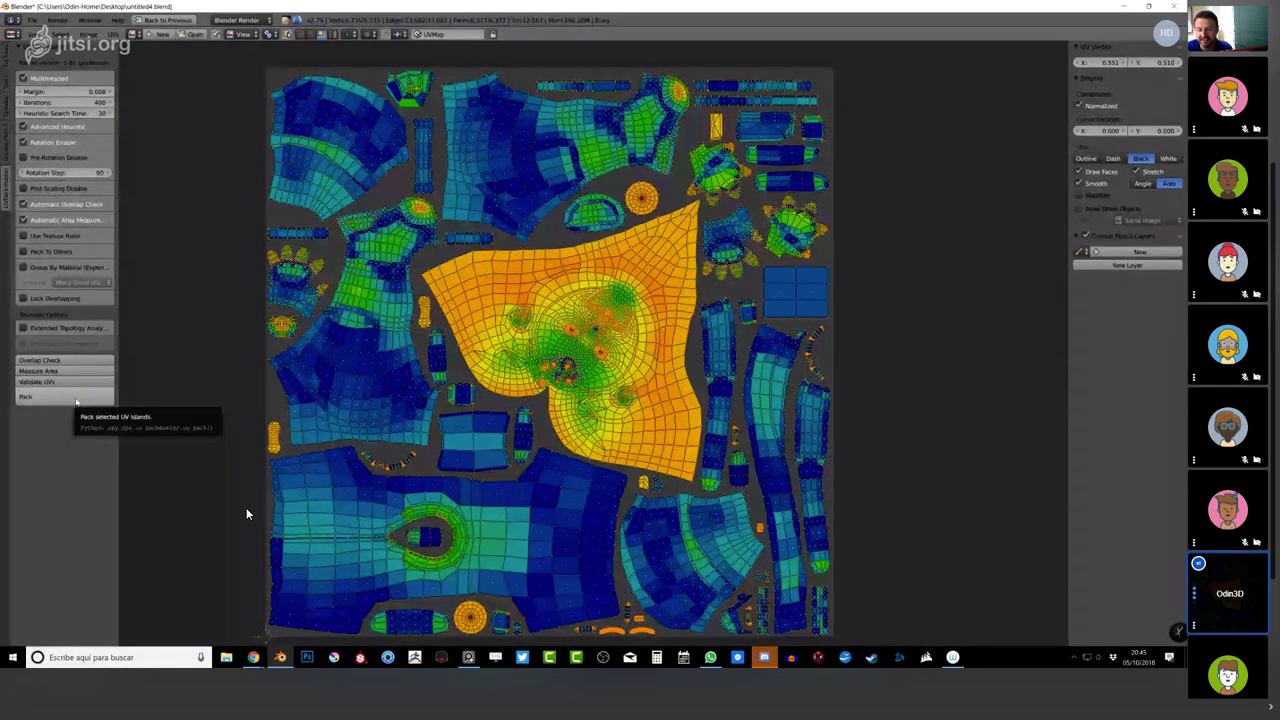
pyautogui.click(72, 370)
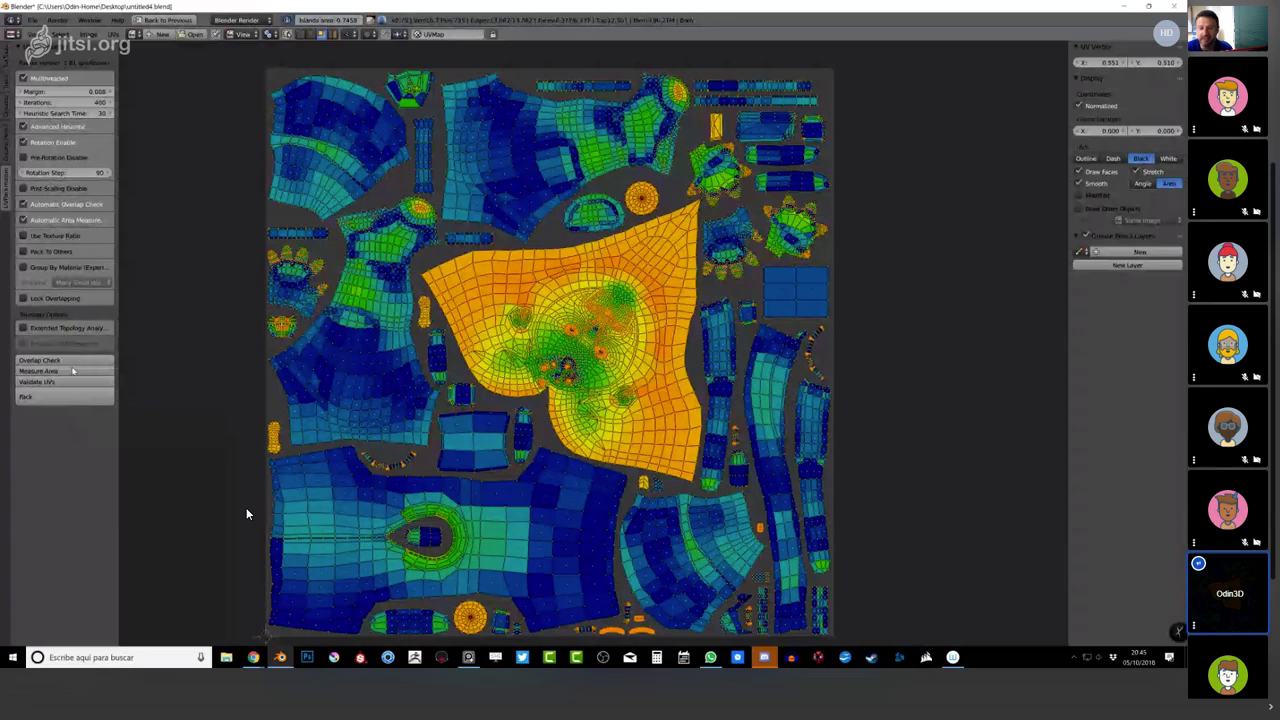
# Run a new UVPackmaster pack with the updated heuristic search settings.
pyautogui.click(66, 397)
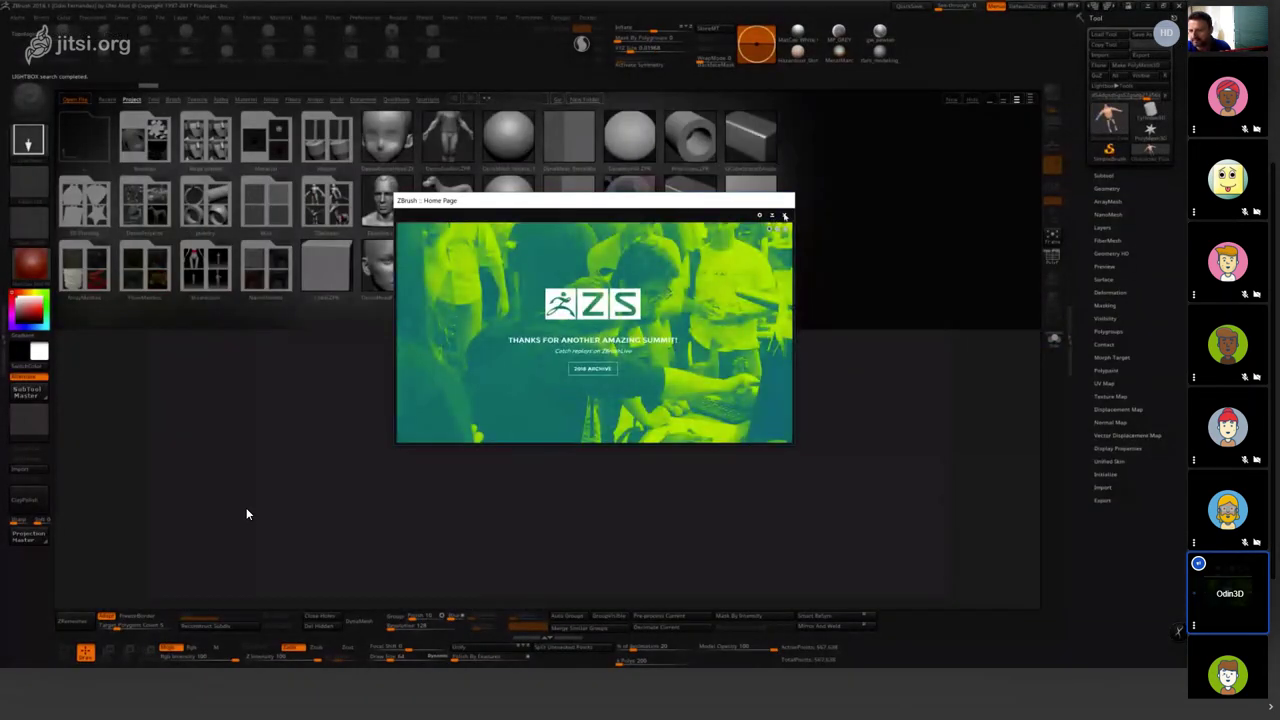
# Dismiss the ZBrush Home Page and close the LightBox file browser.
pyautogui.click(247, 514)
pyautogui.press(',')
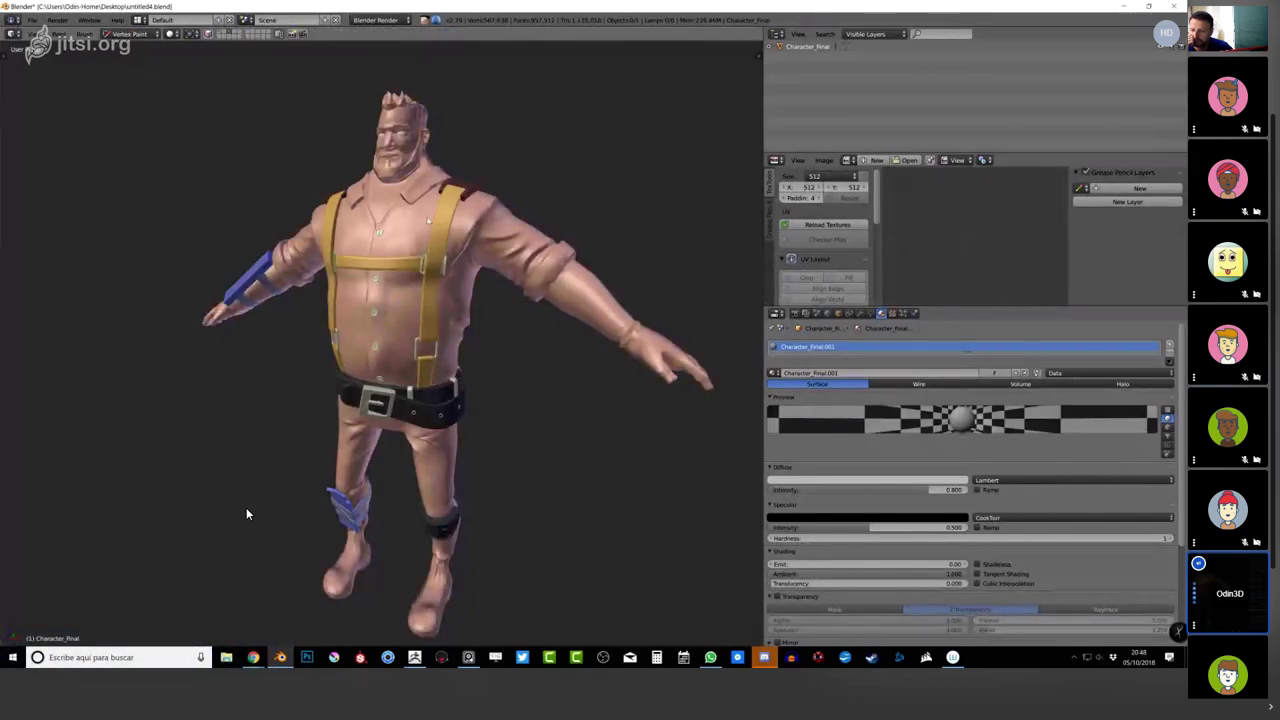
pyautogui.moveTo(42, 690)
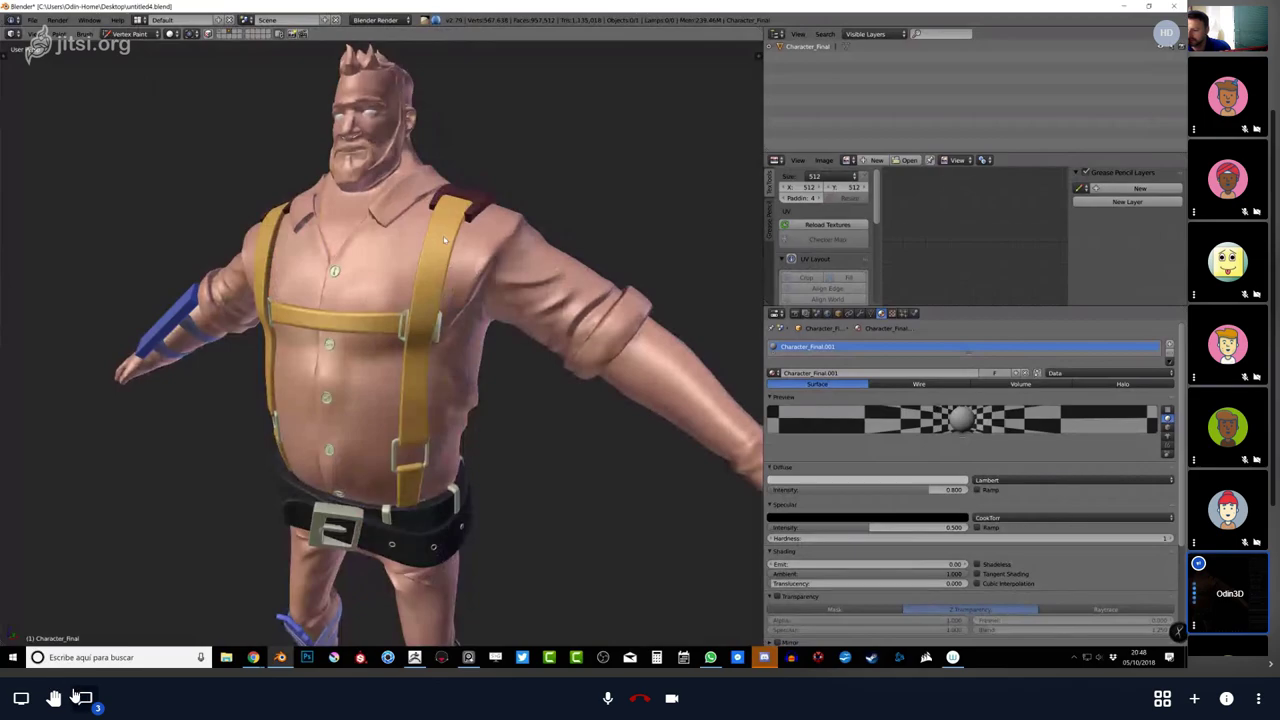
pyautogui.click(80, 699)
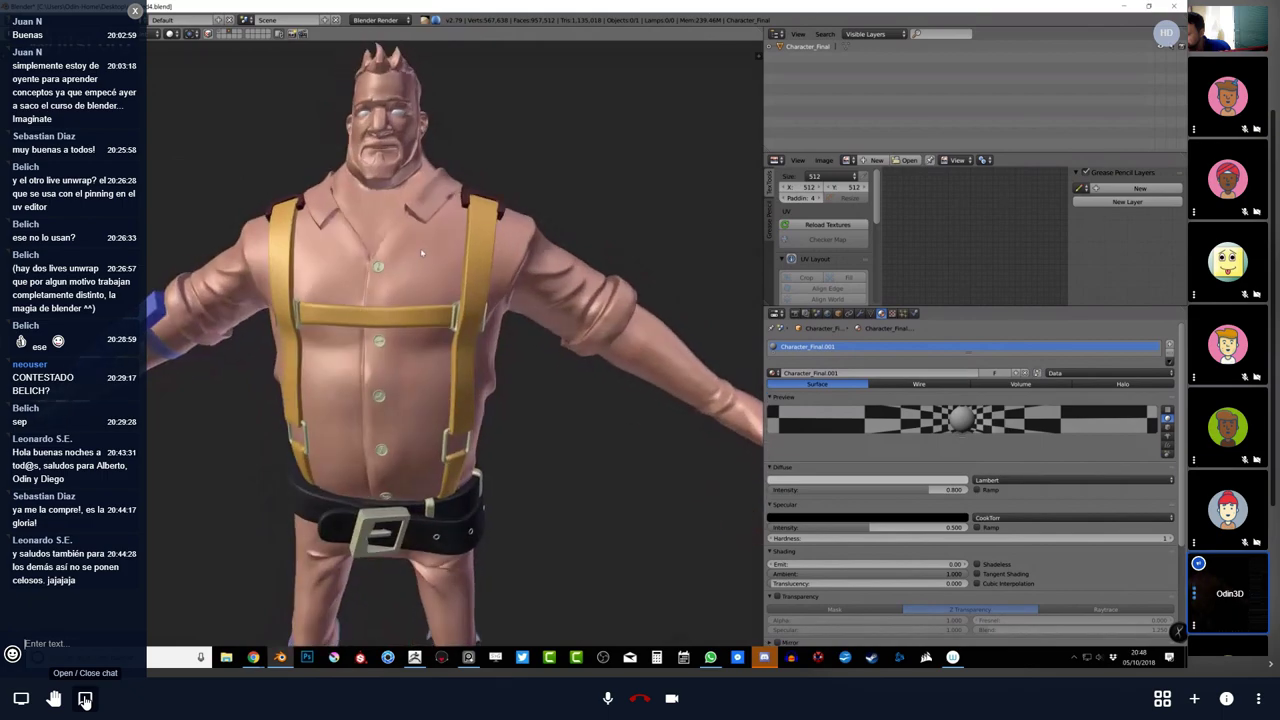
pyautogui.click(85, 700)
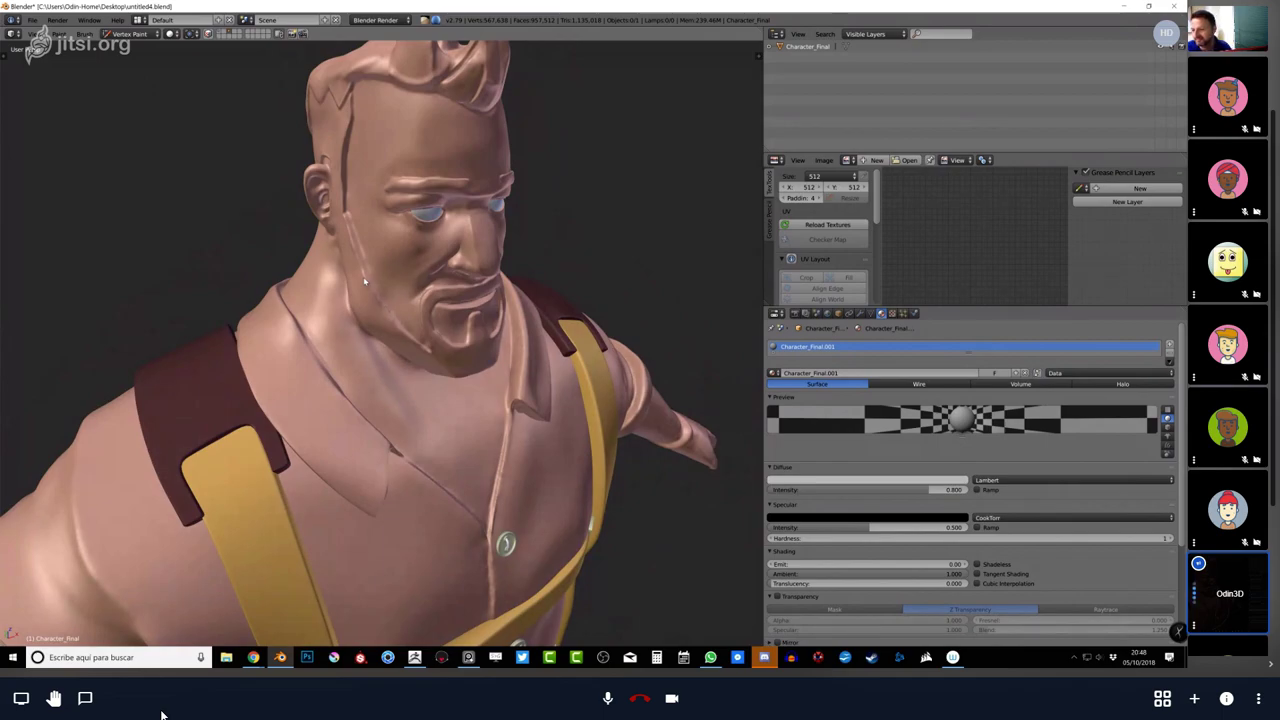
pyautogui.scroll(-5, 340, 280)
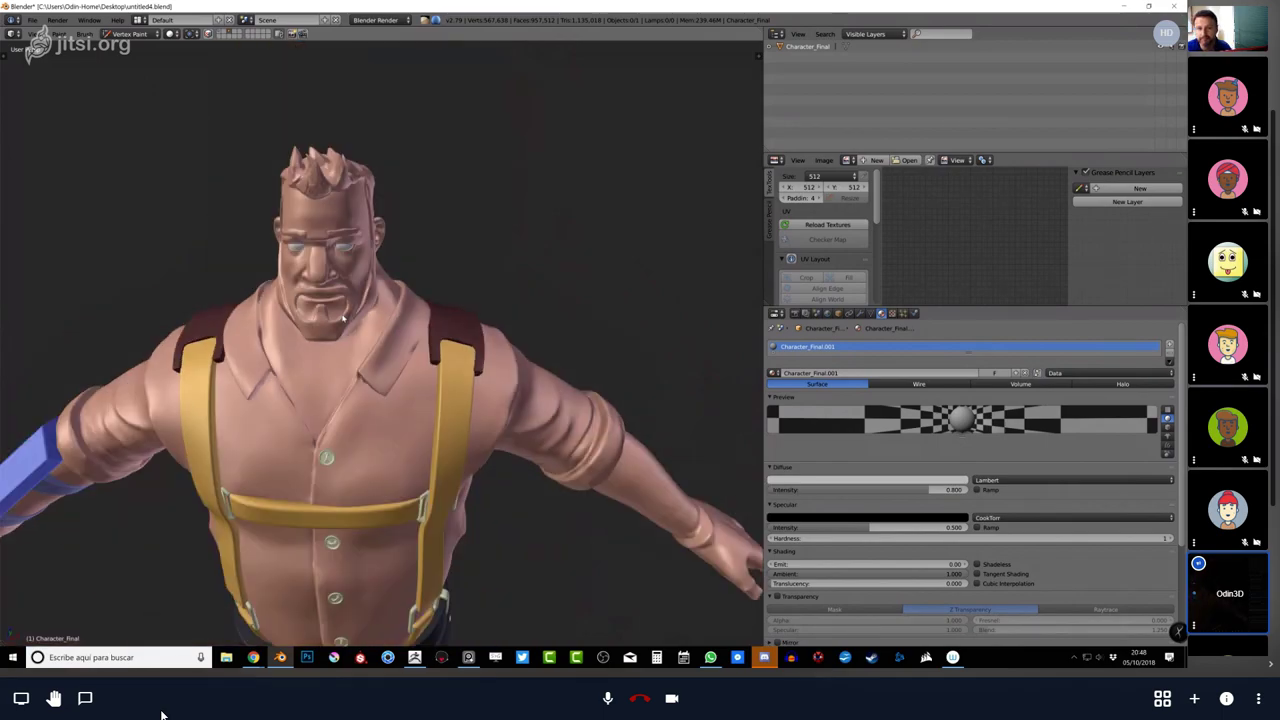
pyautogui.moveTo(340, 280); pyautogui.dragTo(420, 255, button='middle')
pyautogui.scroll(2, 420, 255)
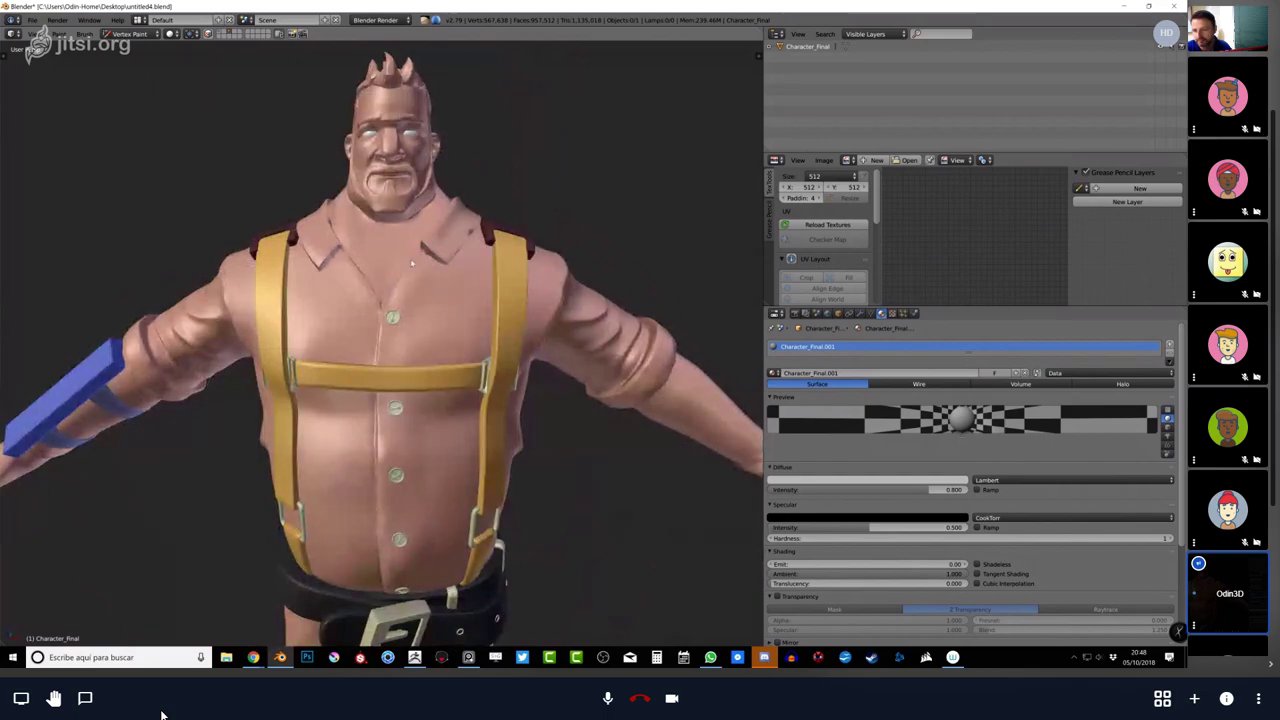
pyautogui.scroll(-4, 405, 347)
pyautogui.scroll(3, 414, 353)
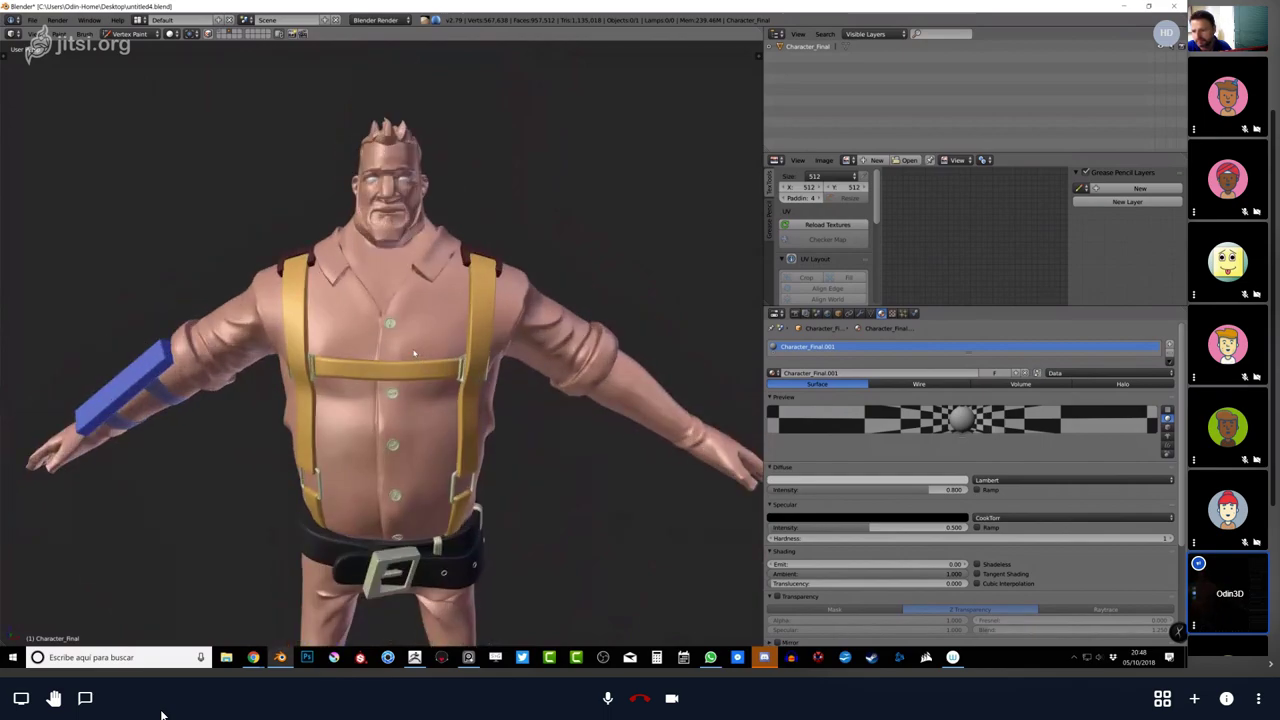
pyautogui.scroll(-3, 413, 353)
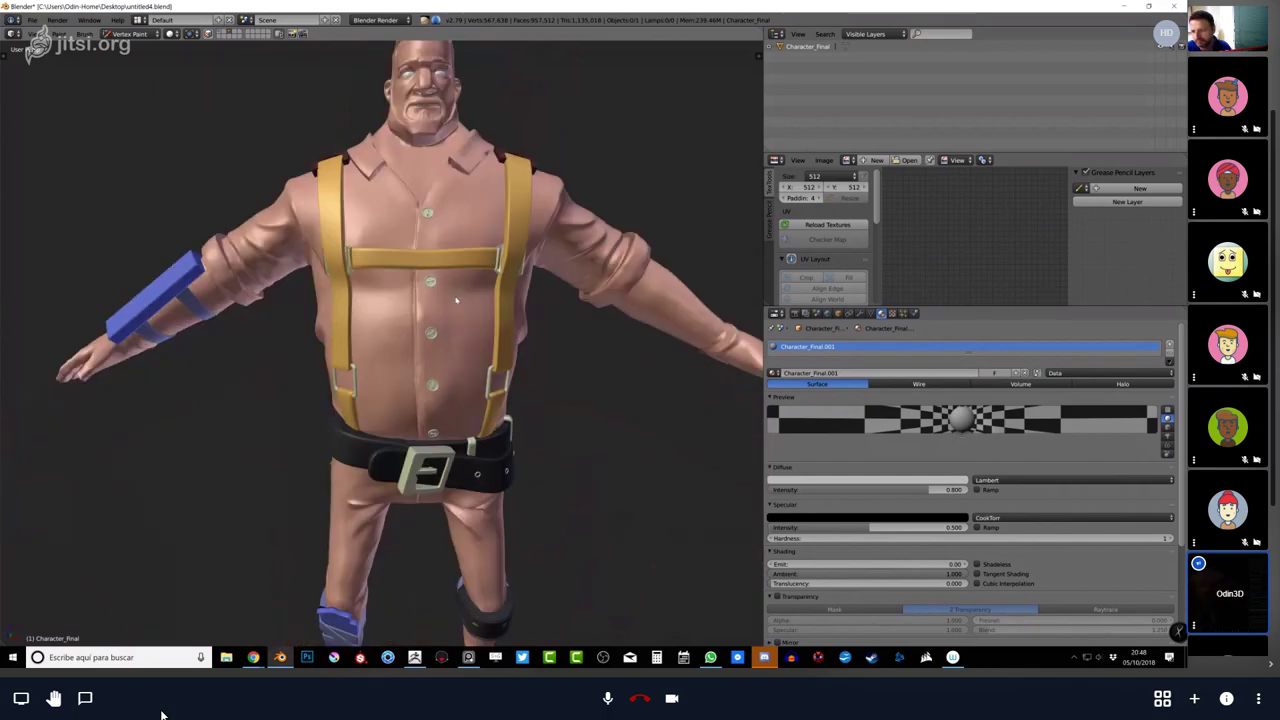
pyautogui.moveTo(413, 353); pyautogui.dragTo(463, 302, button='middle')
pyautogui.scroll(3, 481, 357)
# Switch to ZBrush and toggle the sculpt's colour display with Shift+F to show polygroups.
pyautogui.hotkey('alt', 'Tab')
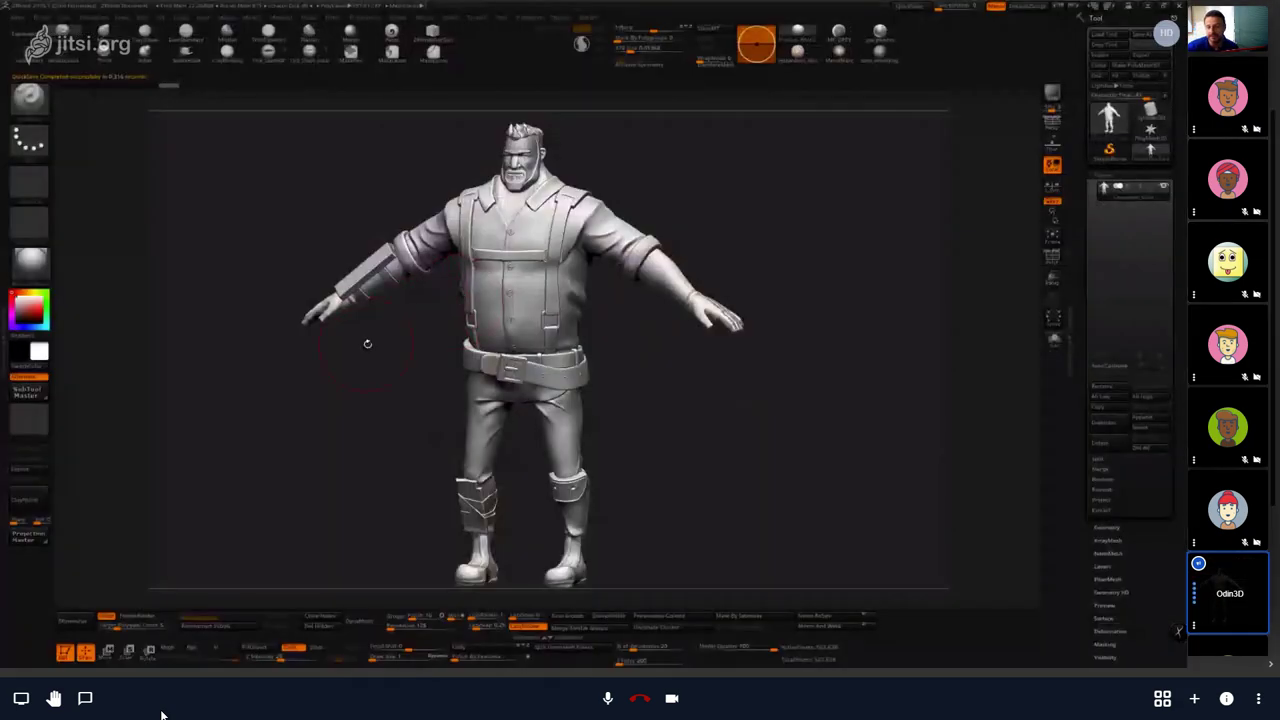
pyautogui.hotkey('shift', 'f')
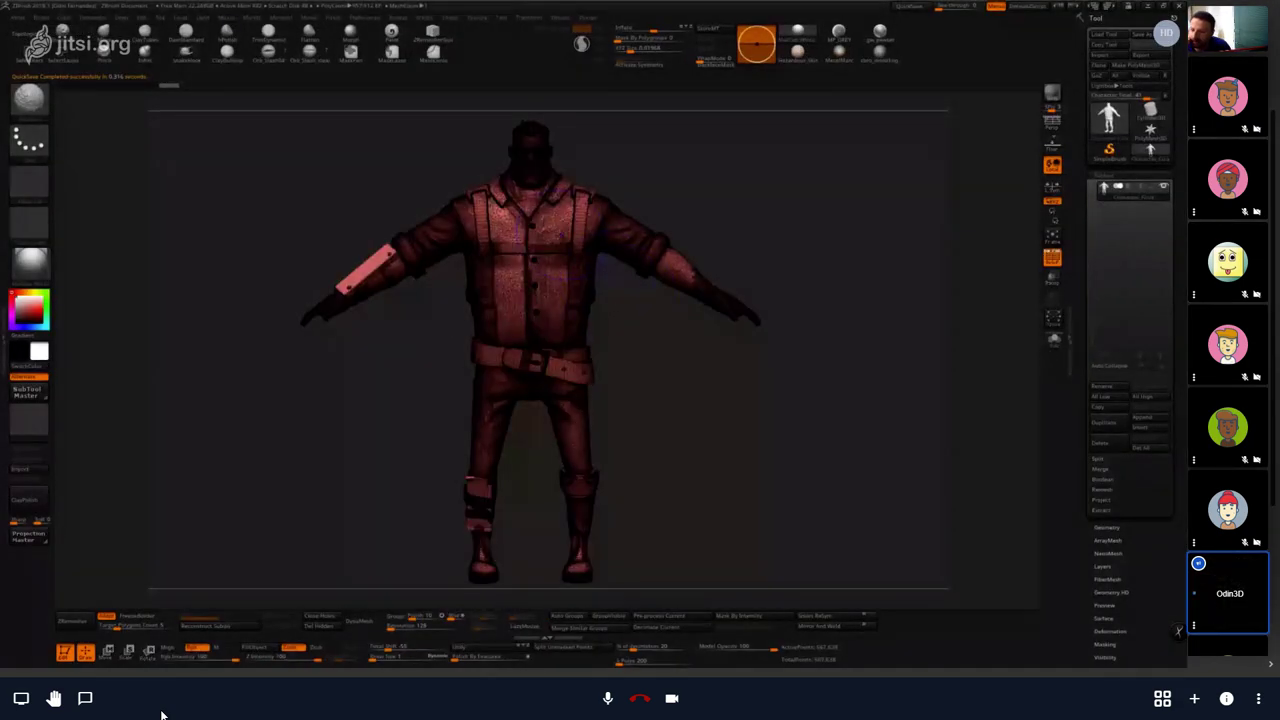
pyautogui.hotkey('shift', 'f')
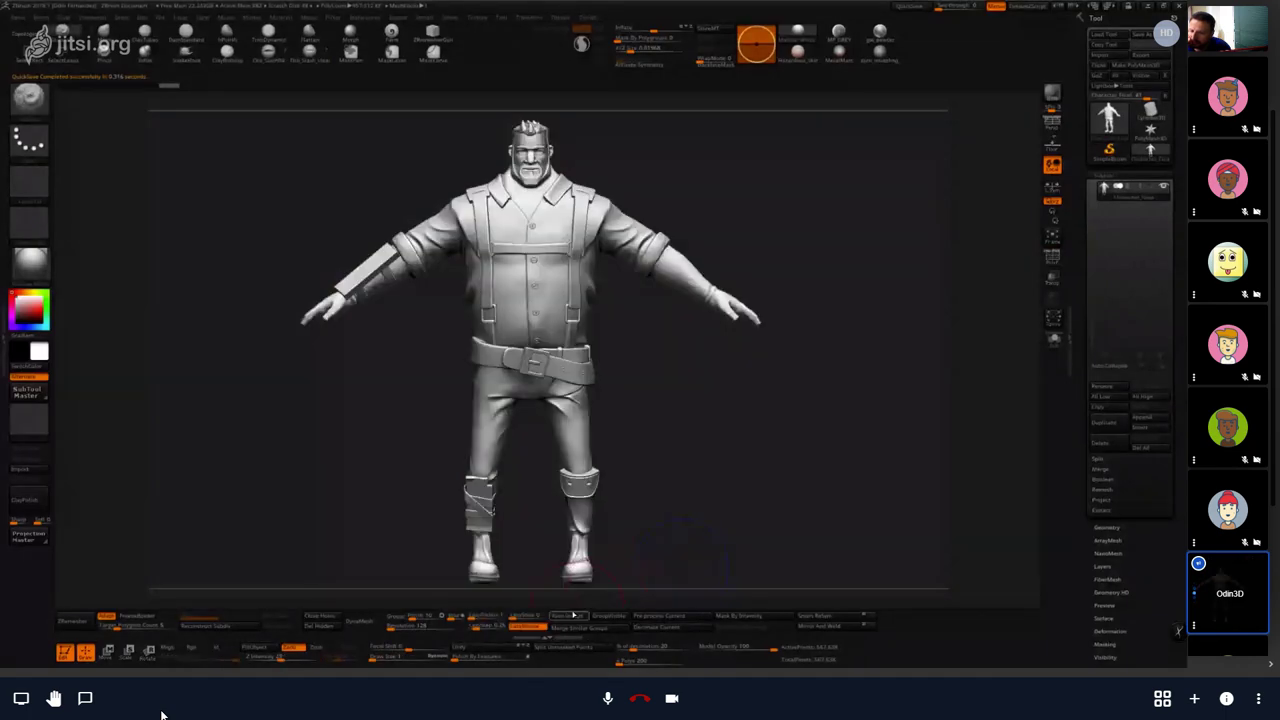
pyautogui.hotkey('shift', 'f')
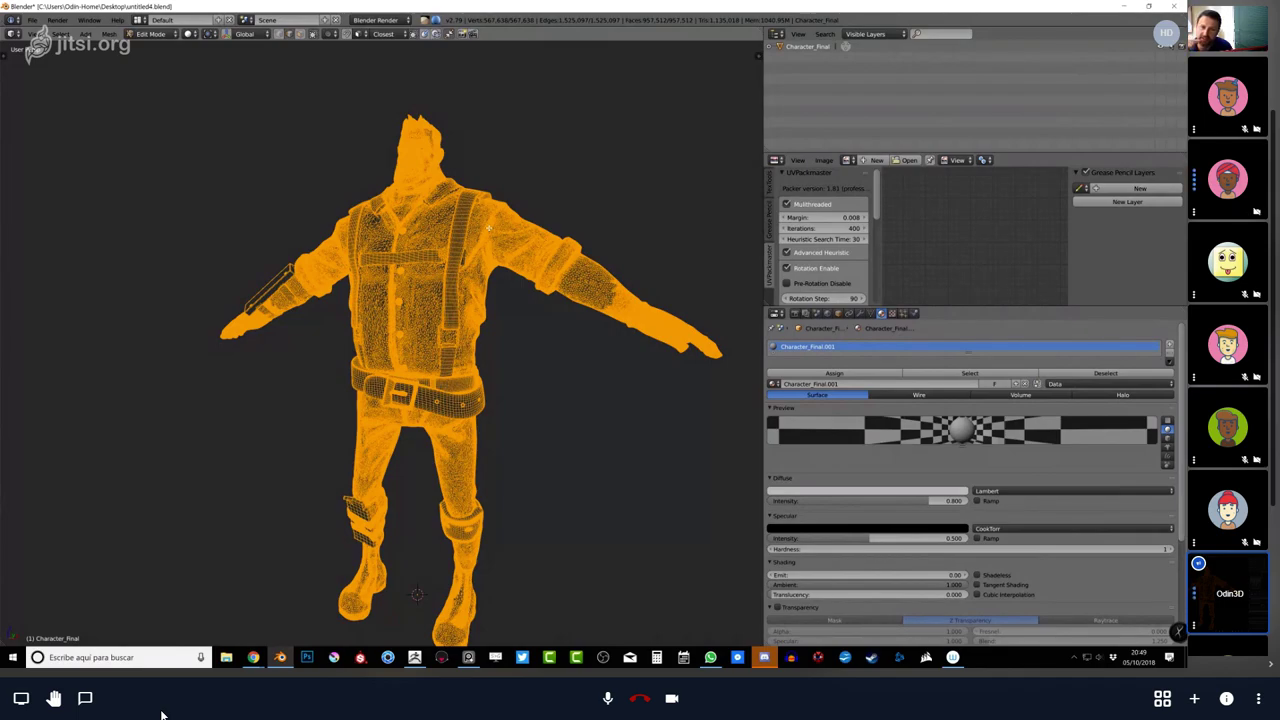
# Open the Separate menu with P to split the character mesh into parts.
pyautogui.press('p')
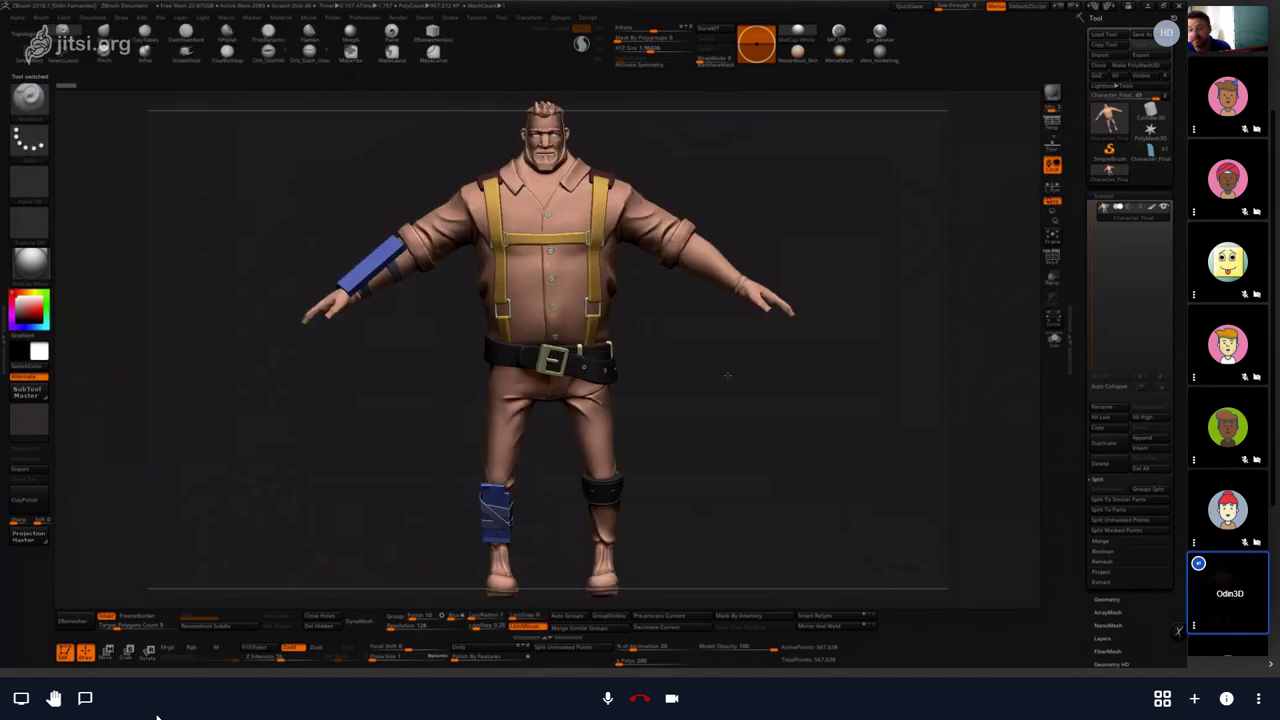
pyautogui.moveTo(716, 399); pyautogui.dragTo(746, 442)
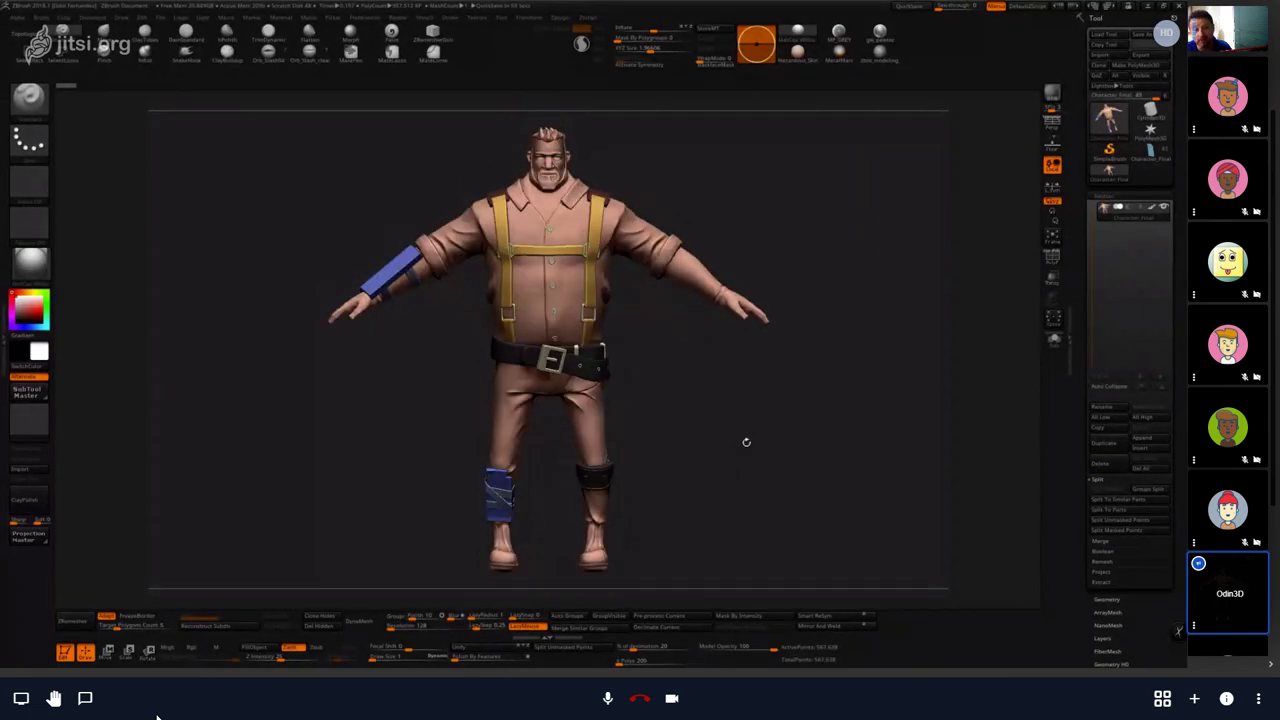
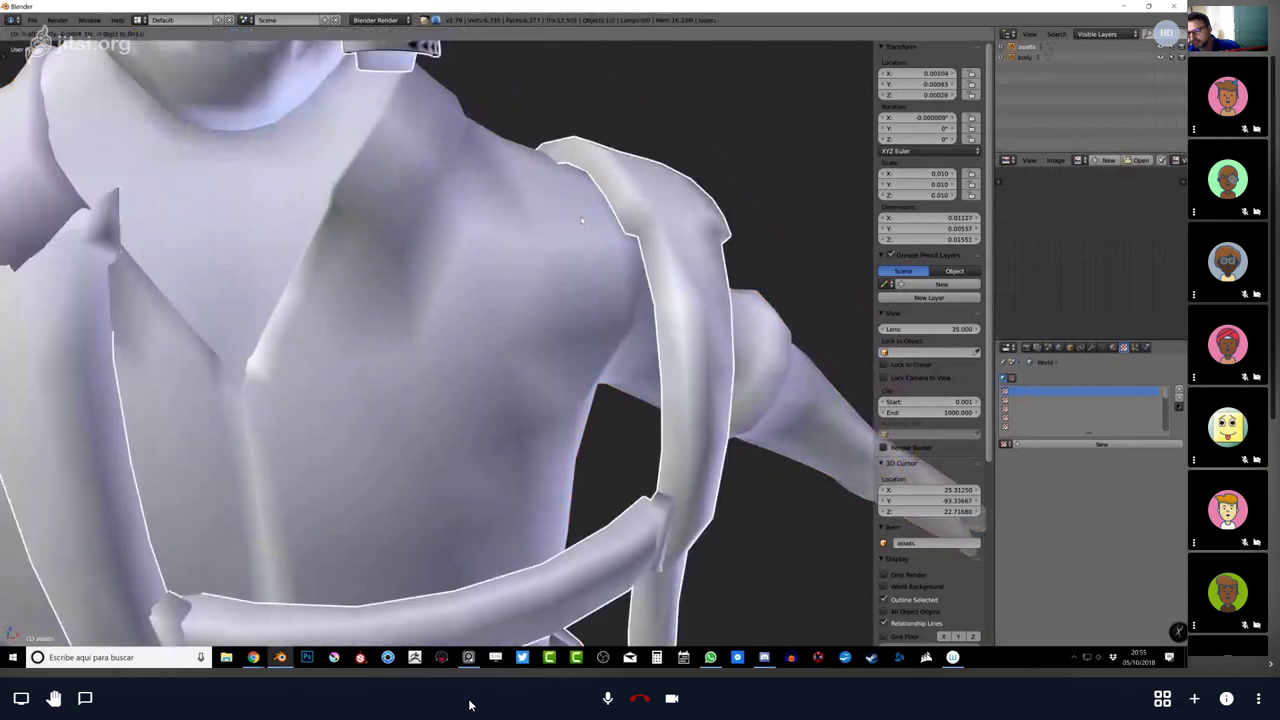
# Move the selected strap and boot assets along X to sit left of the body.
pyautogui.moveTo(538, 234); pyautogui.dragTo(555, 271, button='middle')
pyautogui.press('Tab')
pyautogui.press('Tab')
pyautogui.scroll(4, 531, 259)
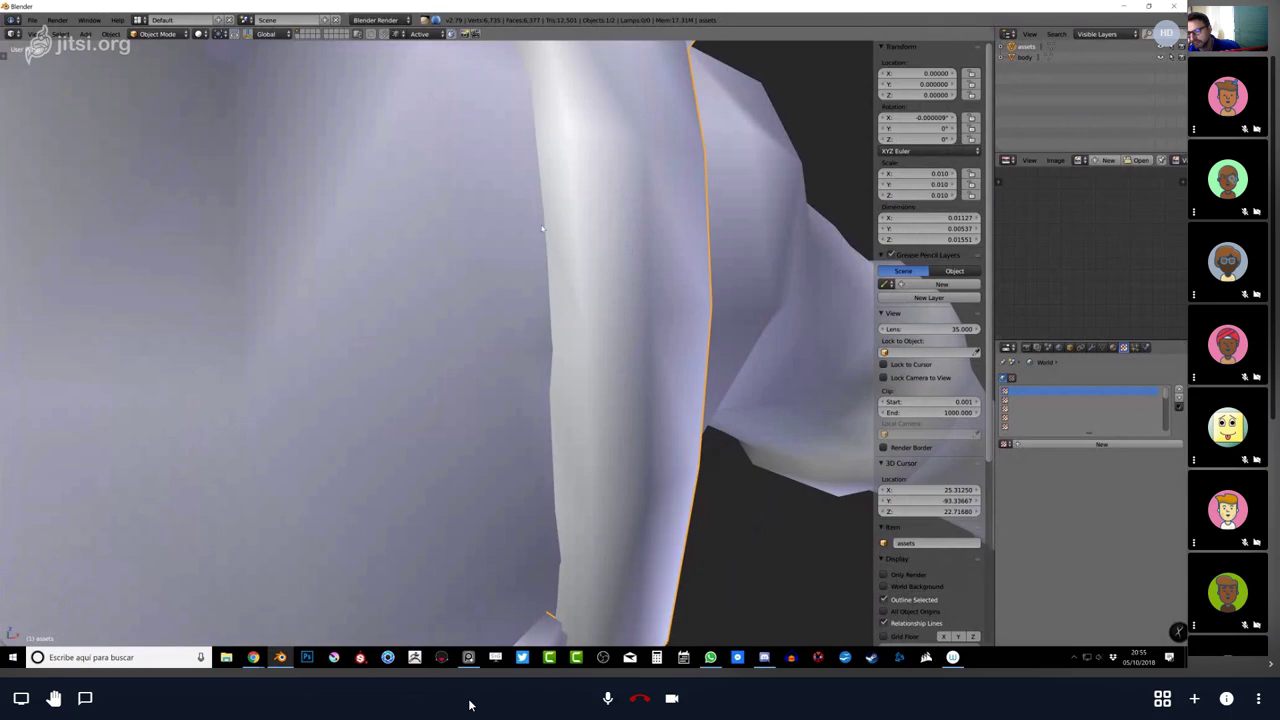
pyautogui.scroll(-6, 545, 351)
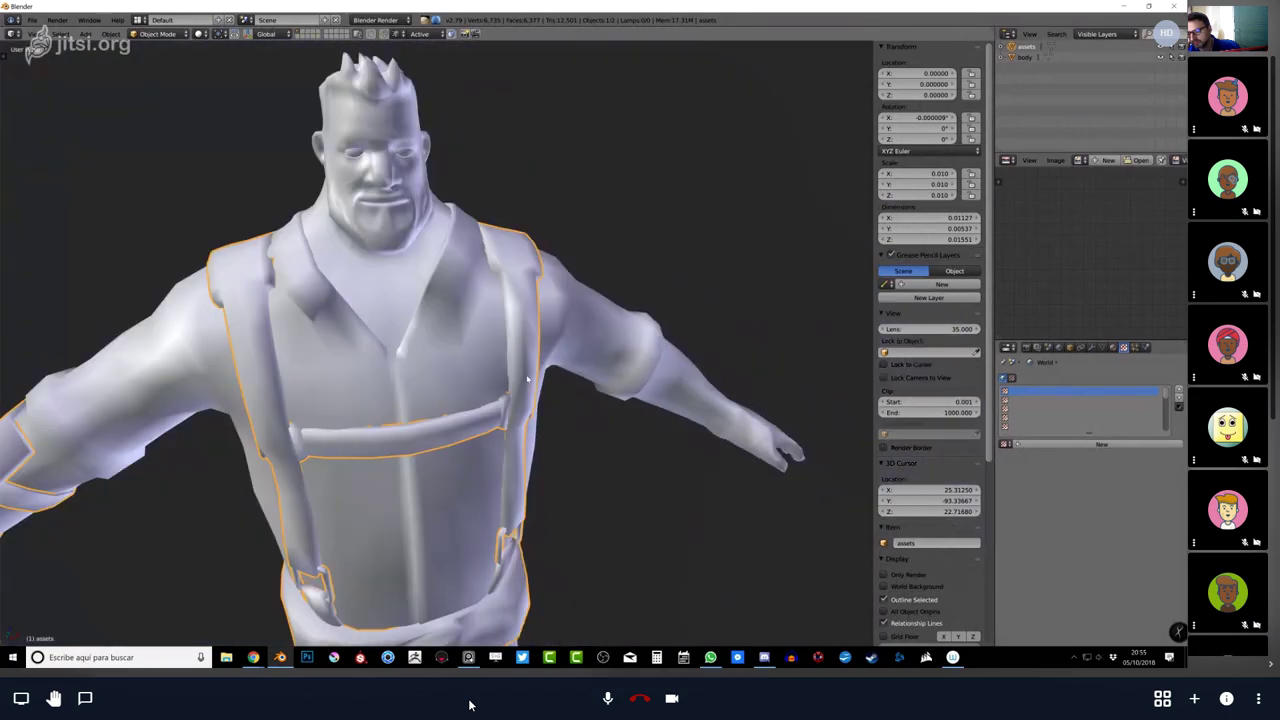
pyautogui.moveTo(548, 350); pyautogui.dragTo(512, 300, button='middle')
pyautogui.scroll(-6, 514, 296)
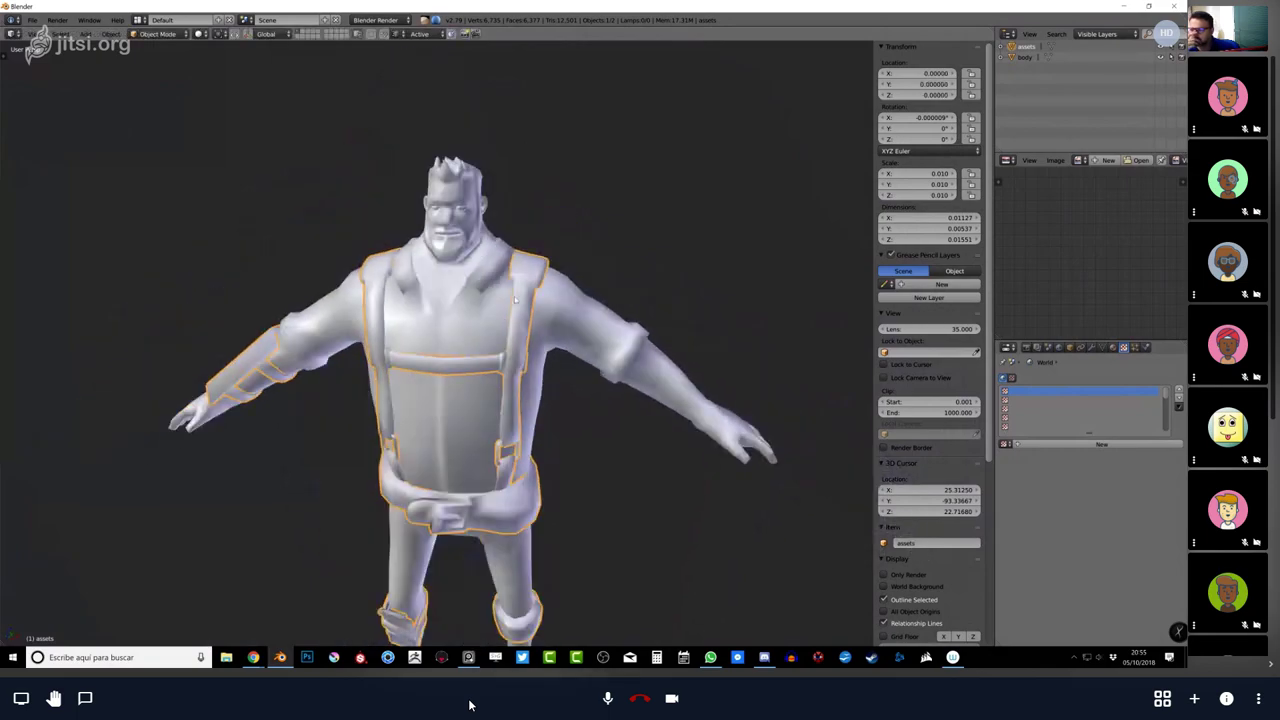
pyautogui.scroll(-2, 514, 296)
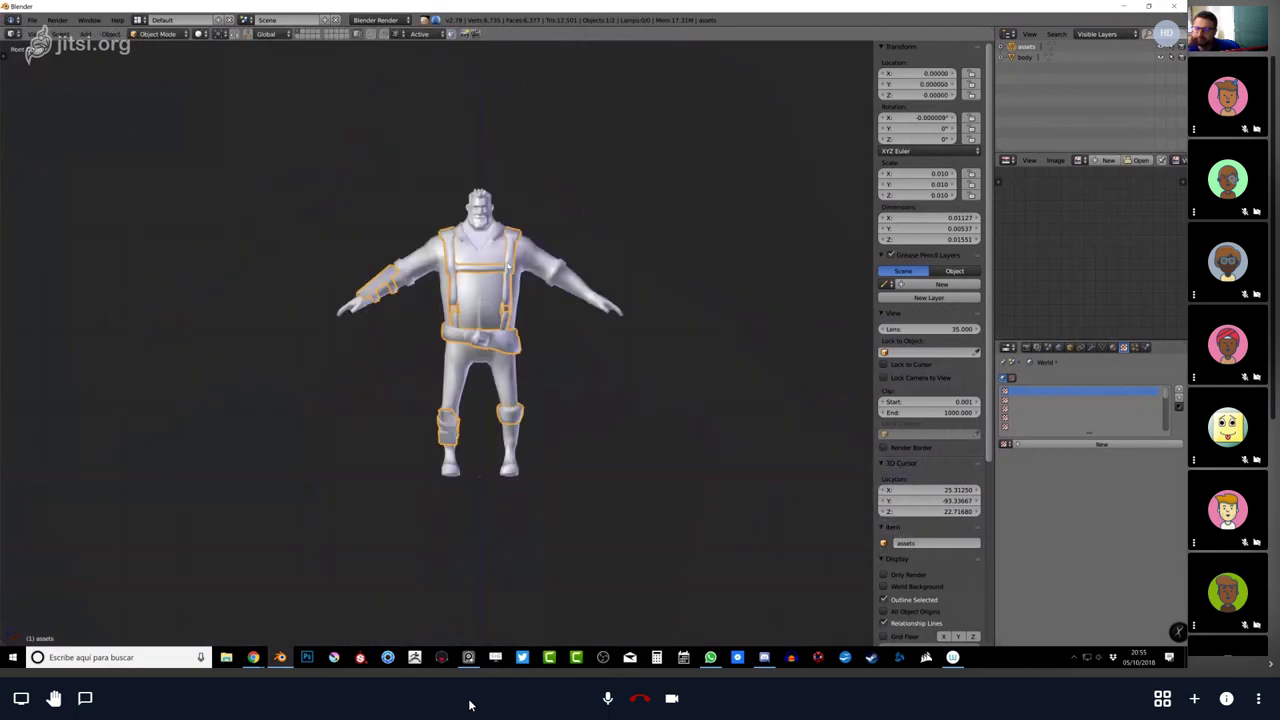
pyautogui.press('g')
pyautogui.press('x')
pyautogui.click(255, 258)
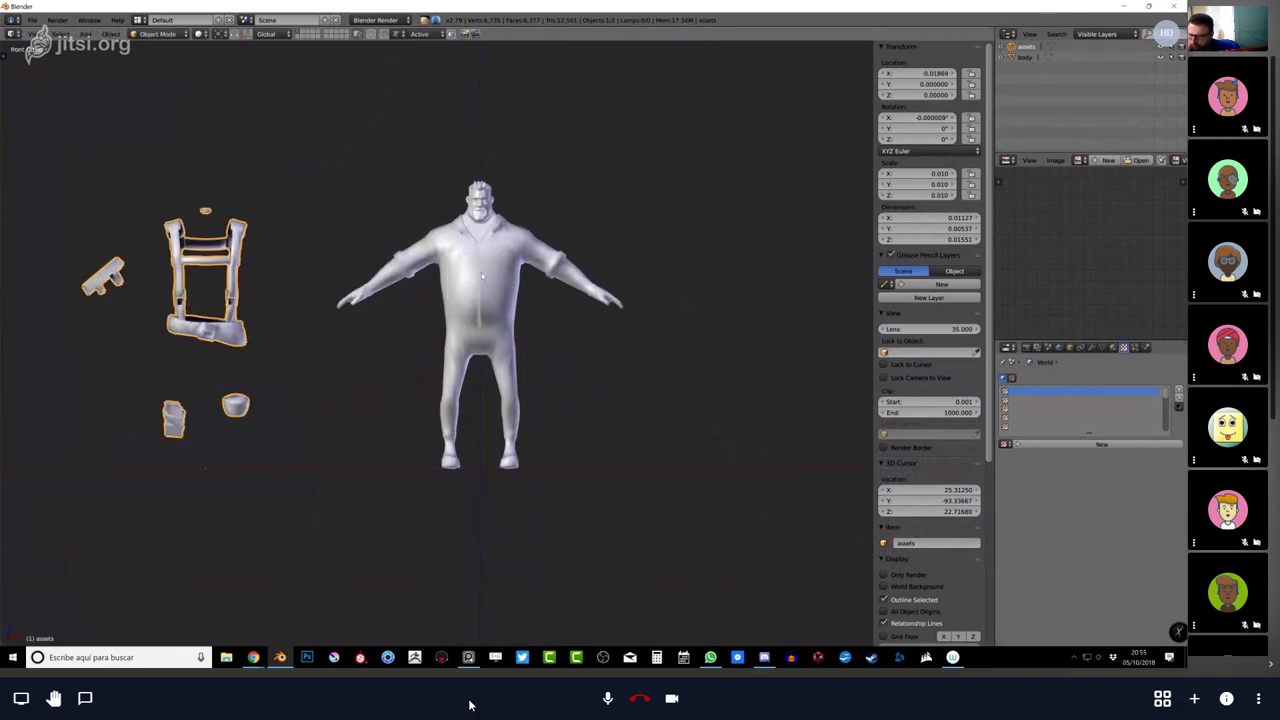
# Shift the body to the right, then toggle the assets object into Edit Mode and back.
pyautogui.moveTo(481, 277); pyautogui.dragTo(628, 285, button='right')
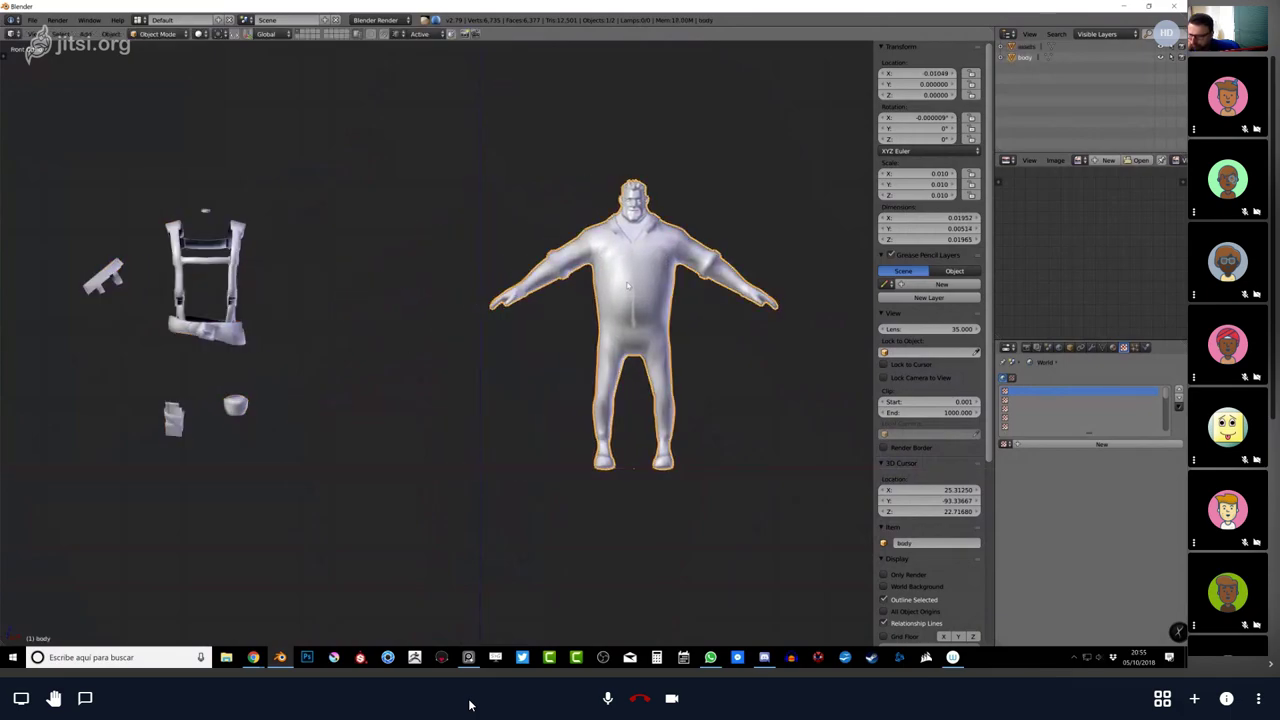
pyautogui.rightClick(180, 428)
pyautogui.press('Tab')
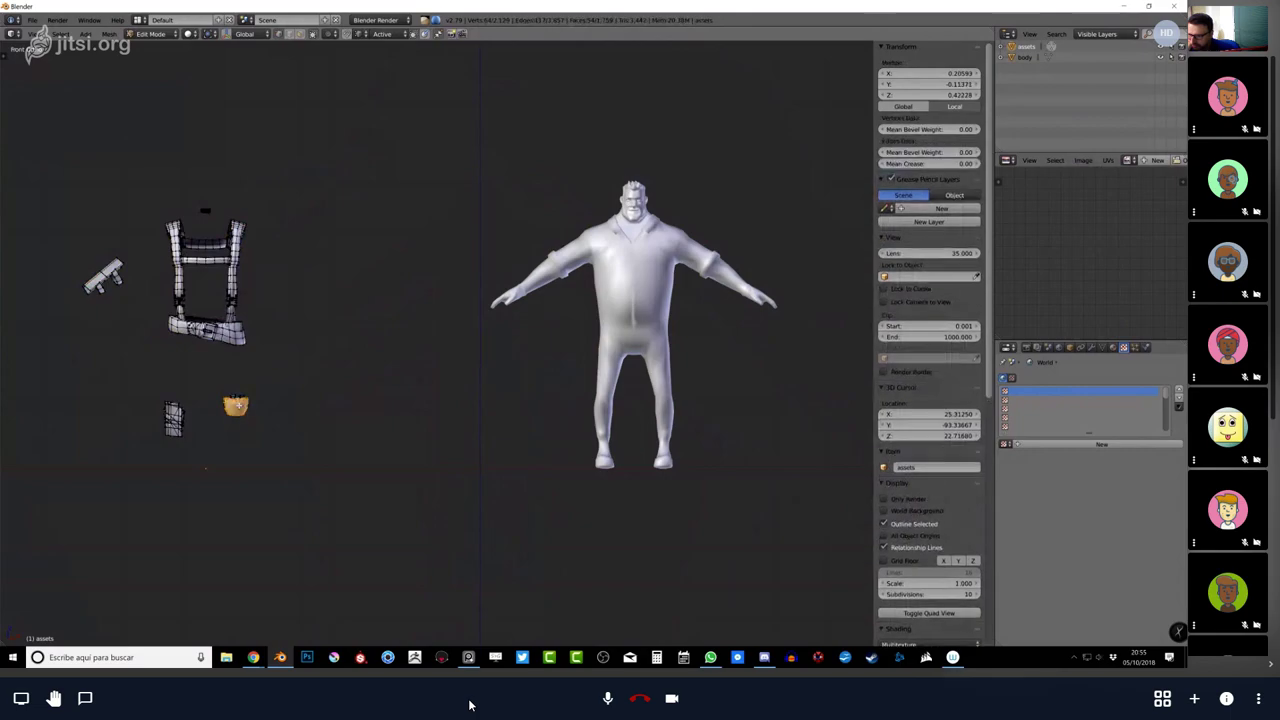
pyautogui.press('Tab')
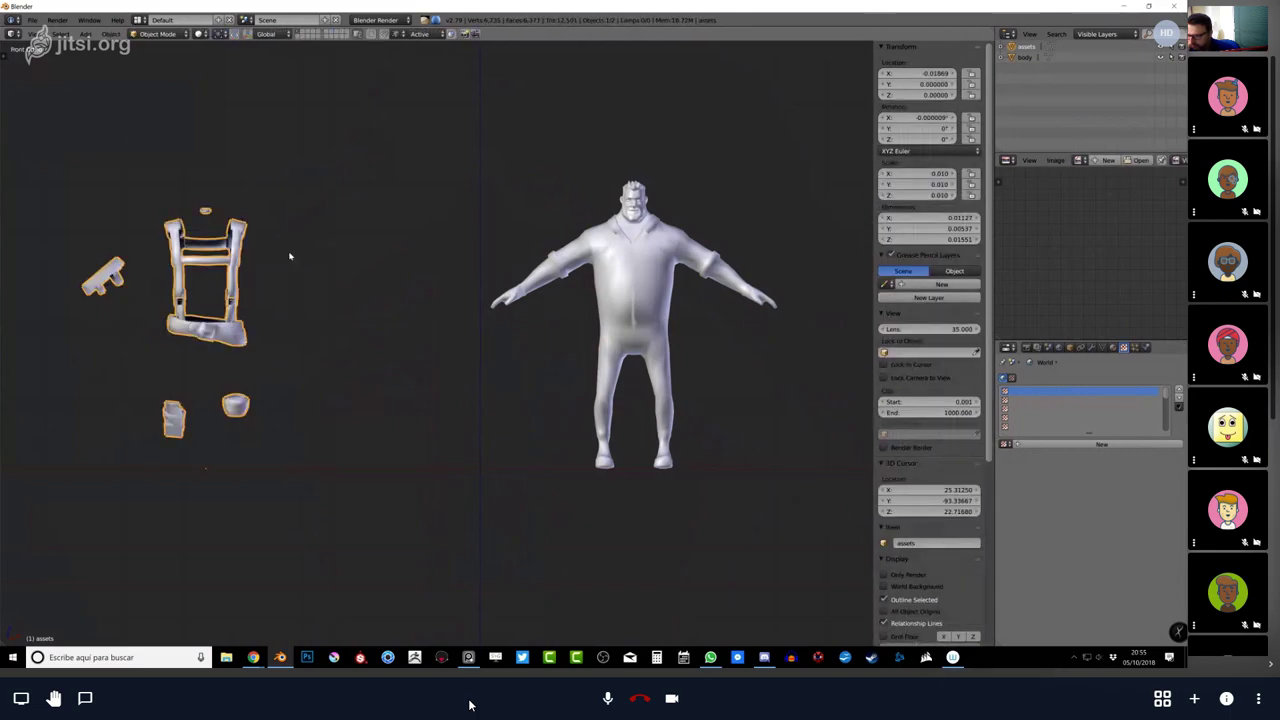
pyautogui.moveTo(289, 257); pyautogui.dragTo(454, 331, button='middle')
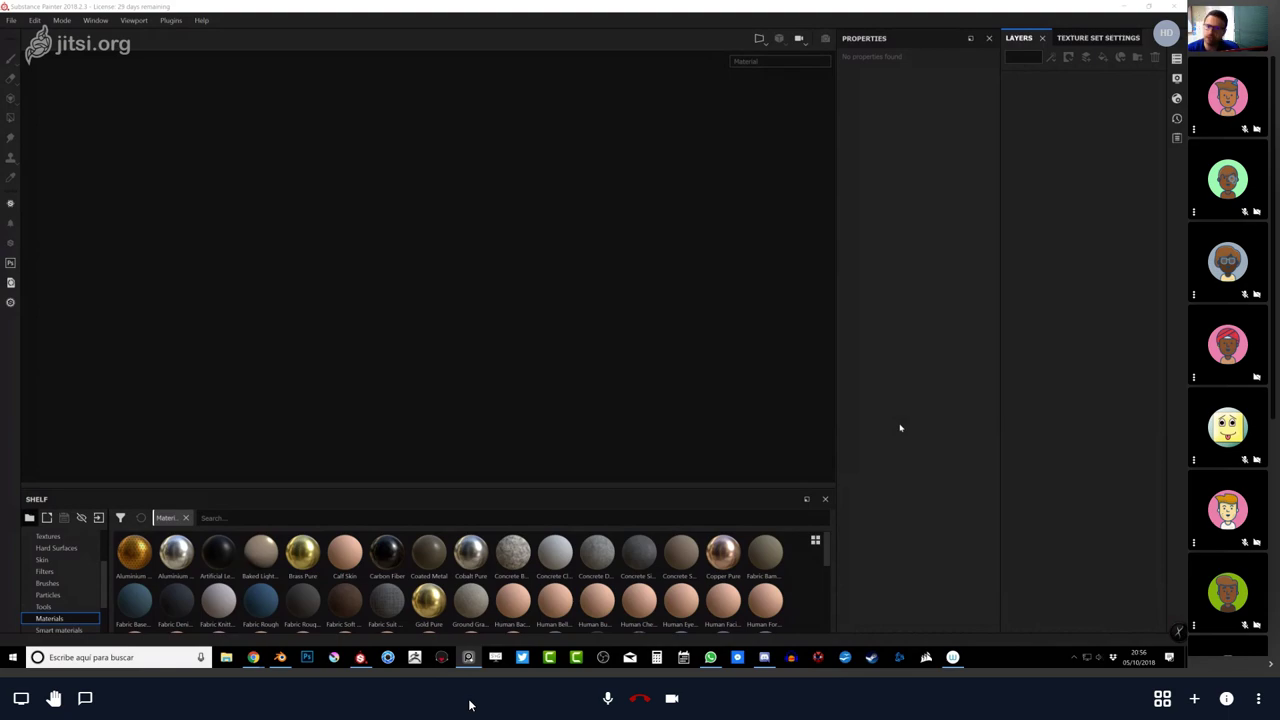
# Activate Substance Painter and let the Materials shelf thumbnails like Aluminium, Brass and Copper load.
pyautogui.click(901, 425)
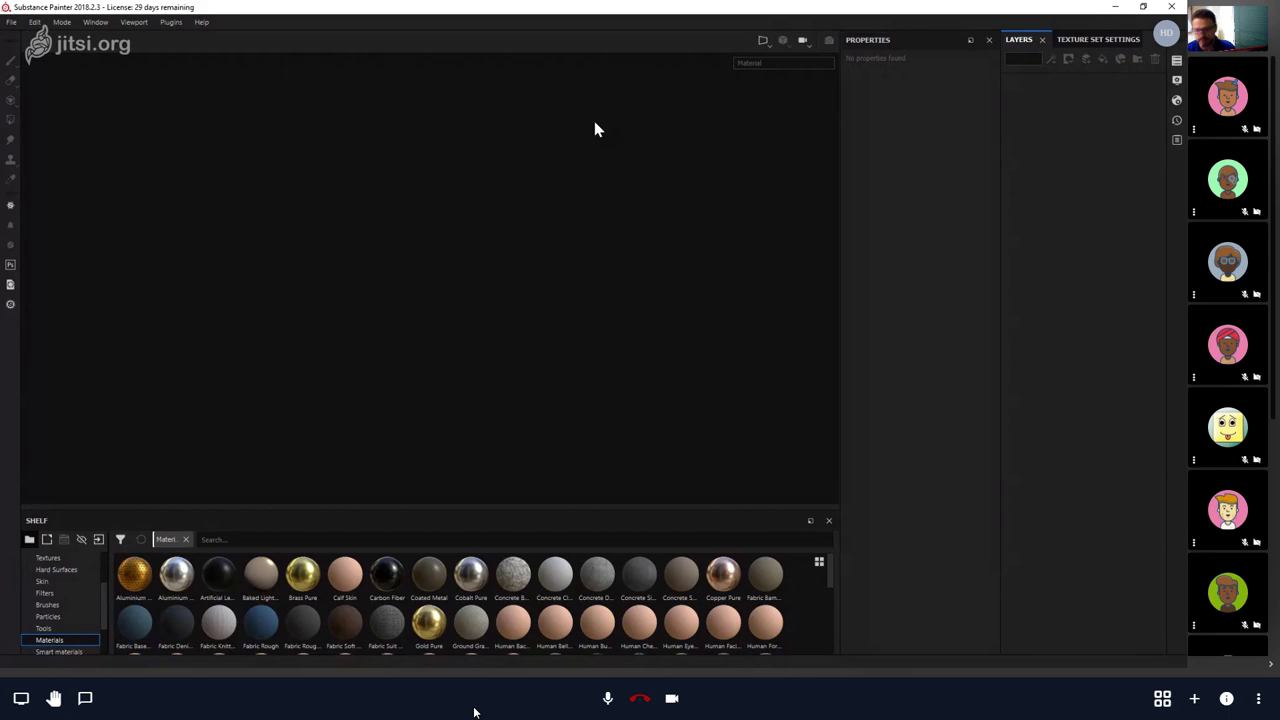
pyautogui.scroll(-3, 1230, 590)
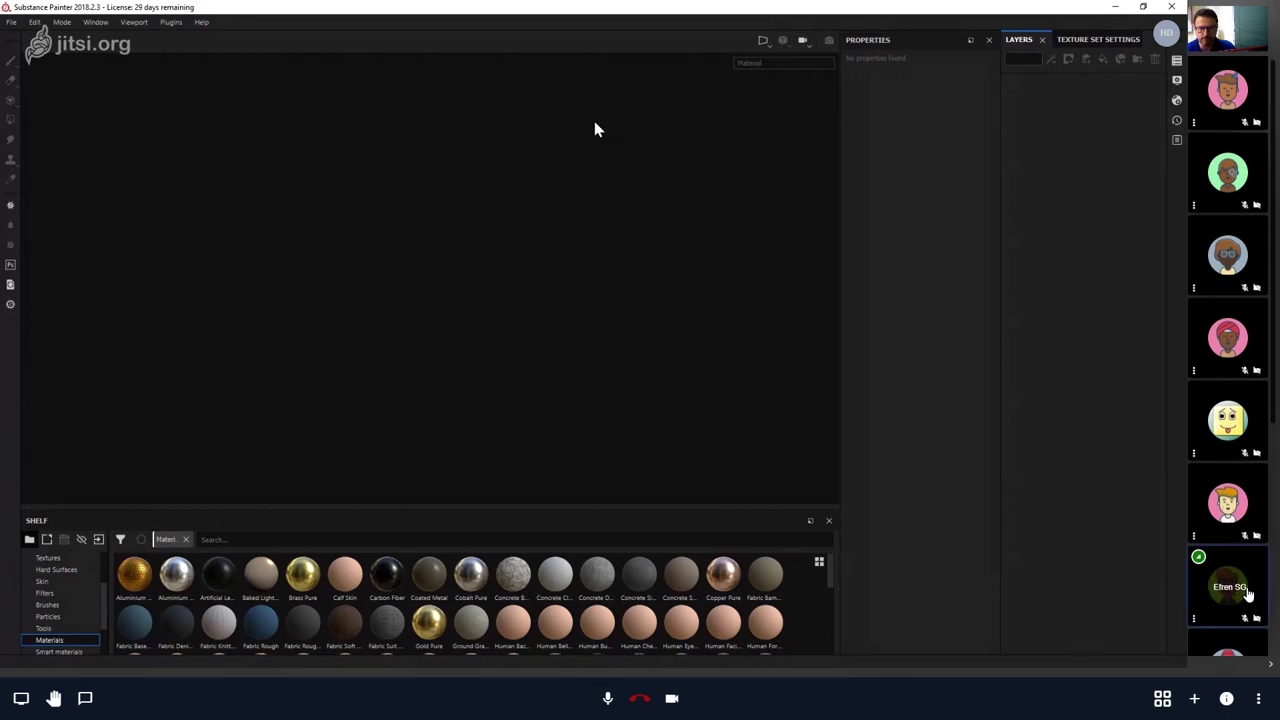
pyautogui.scroll(2, 1245, 590)
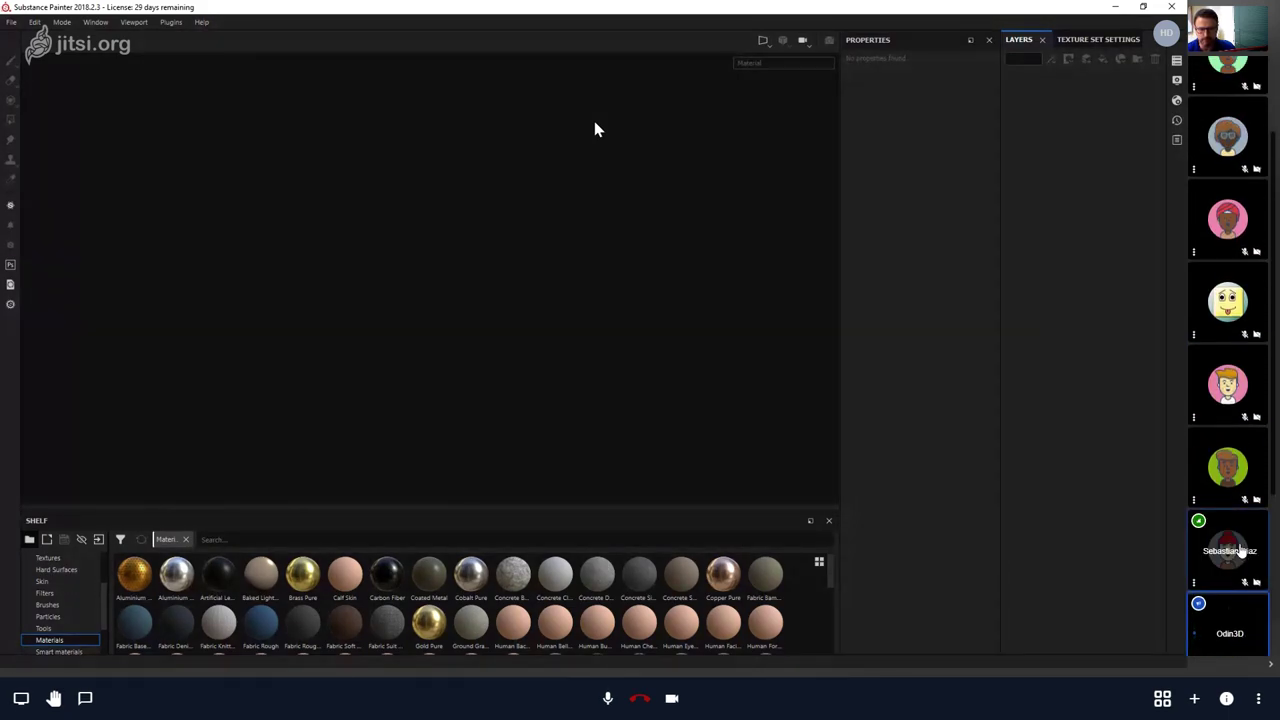
# Scroll while the New project dialog comes up with PBR - Metallic Roughness at 1024.
pyautogui.scroll(2, 1240, 130)
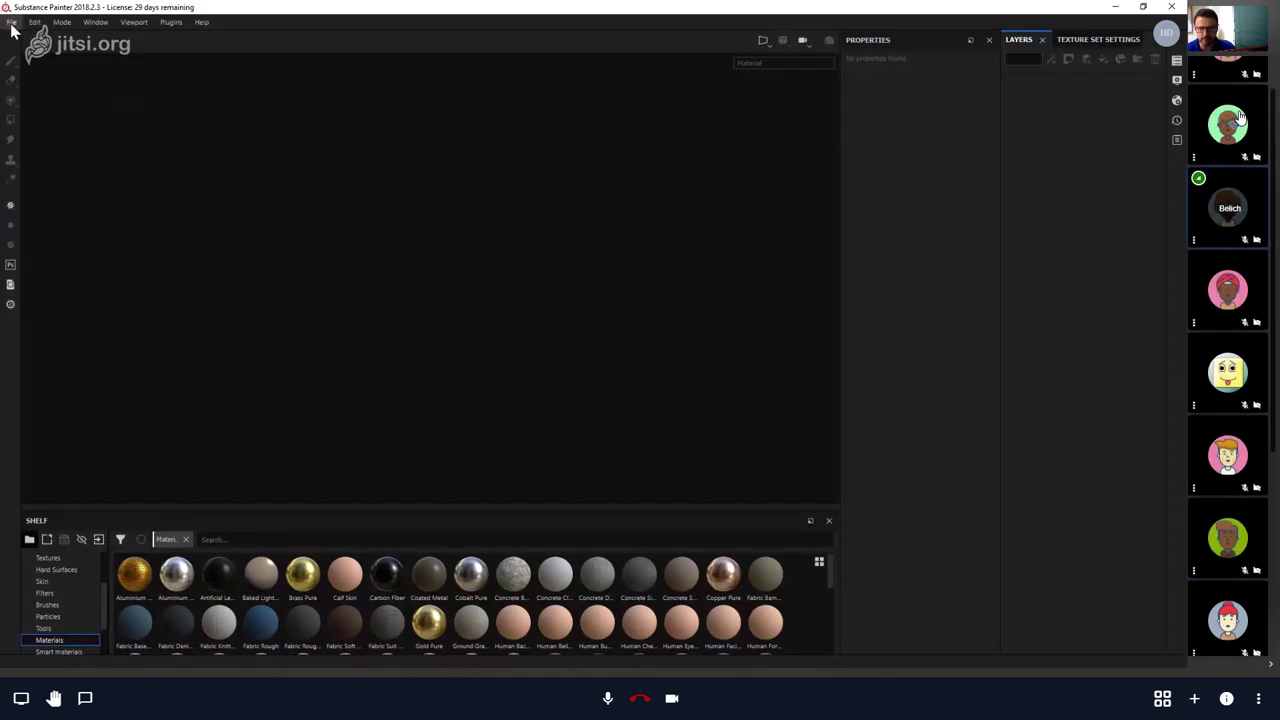
pyautogui.scroll(-2, 1250, 200)
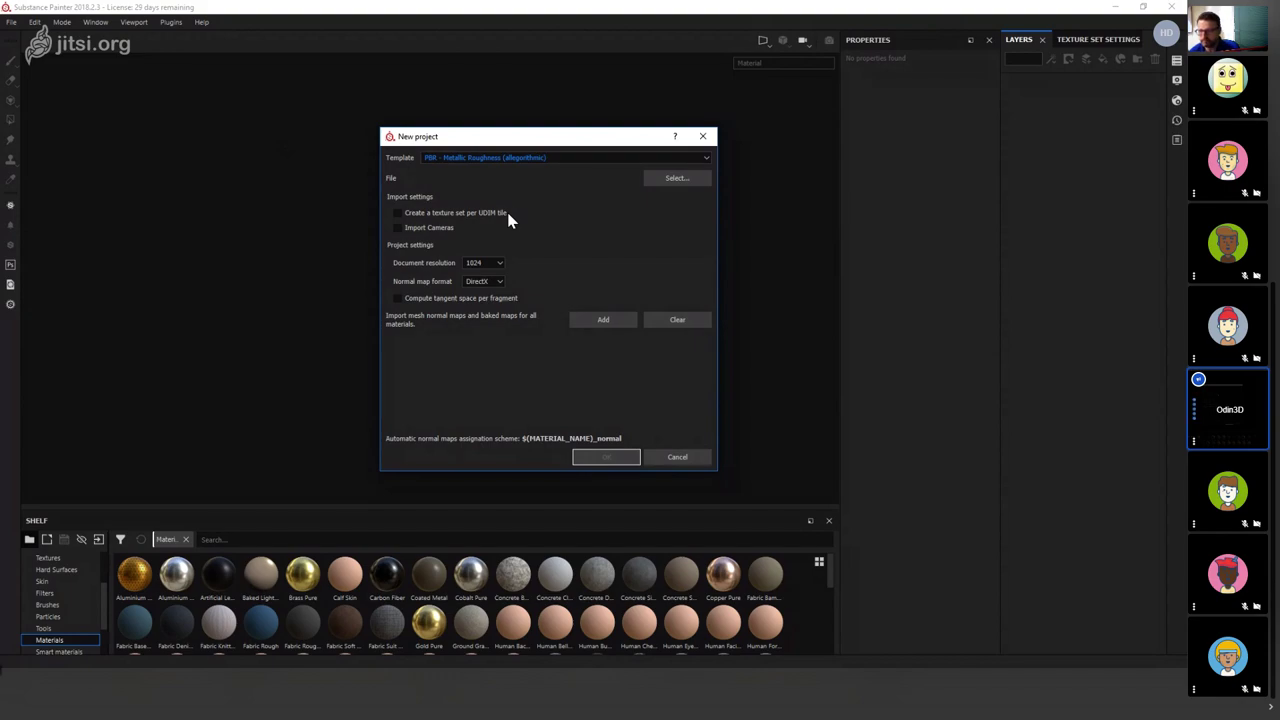
# Keep the PBR - Metallic Roughness template, set resolution to 2048, and keep DirectX normals.
pyautogui.click(527, 162)
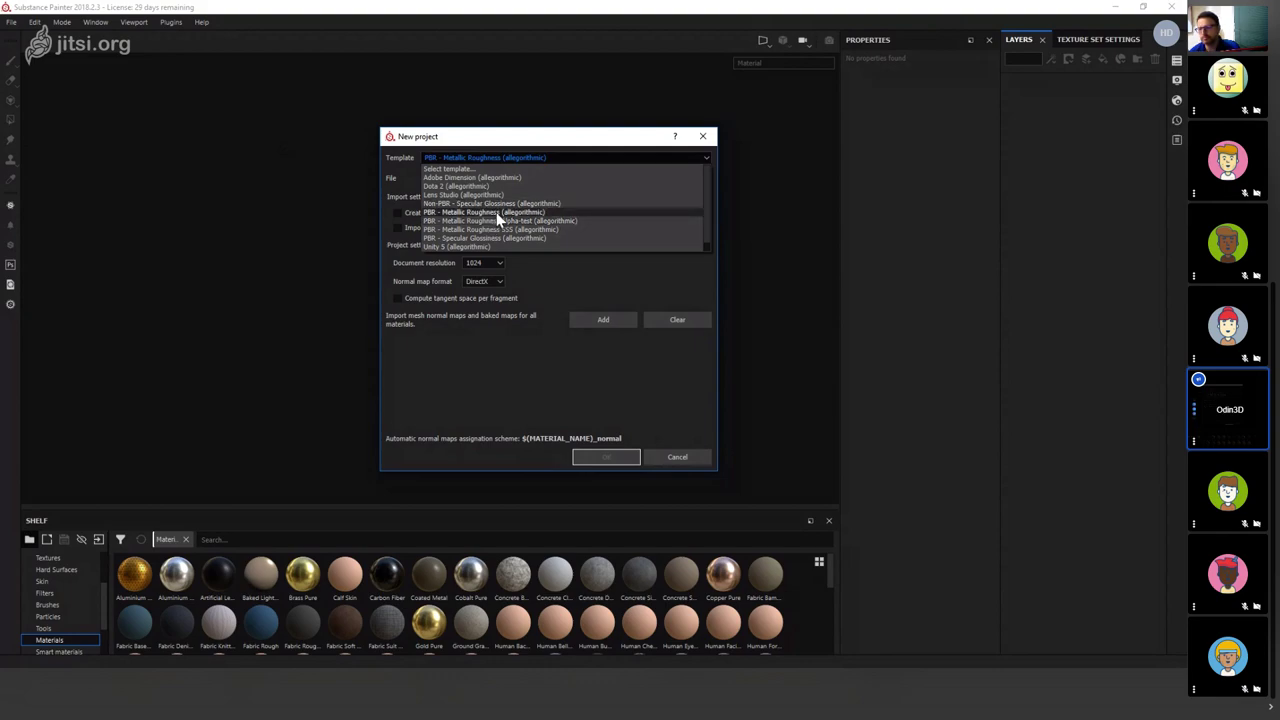
pyautogui.click(497, 213)
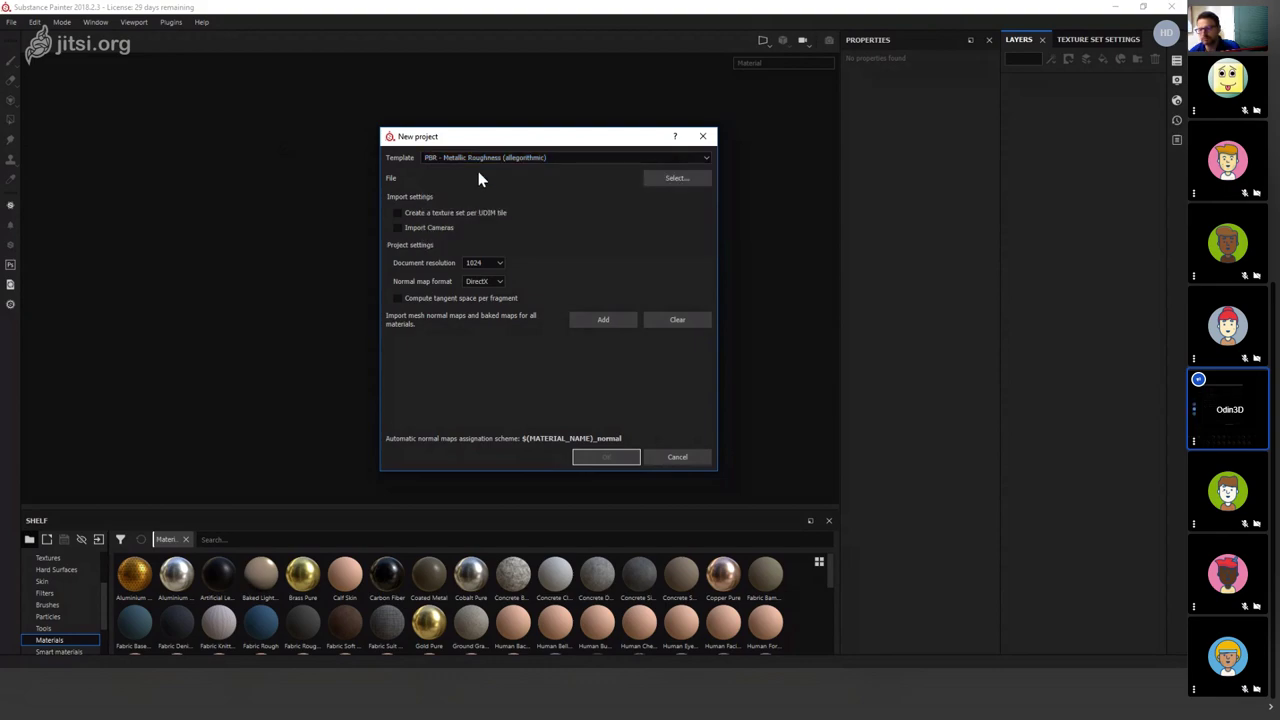
pyautogui.click(500, 264)
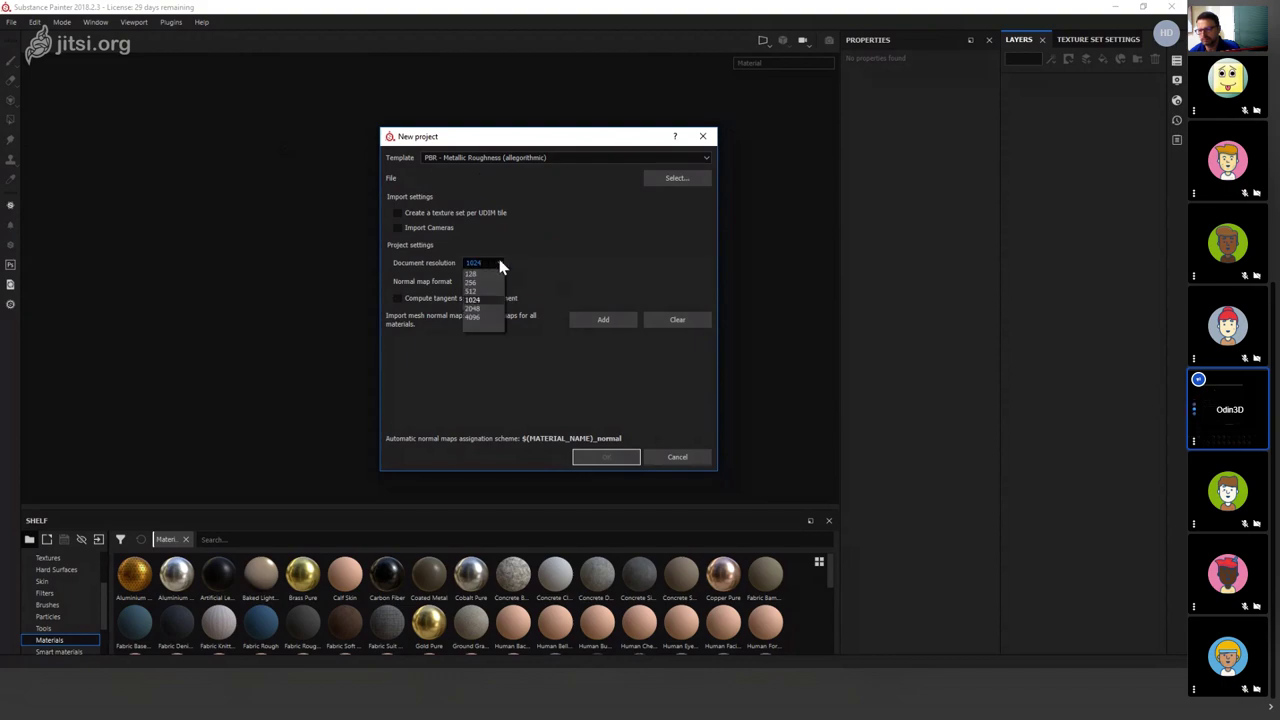
pyautogui.click(484, 309)
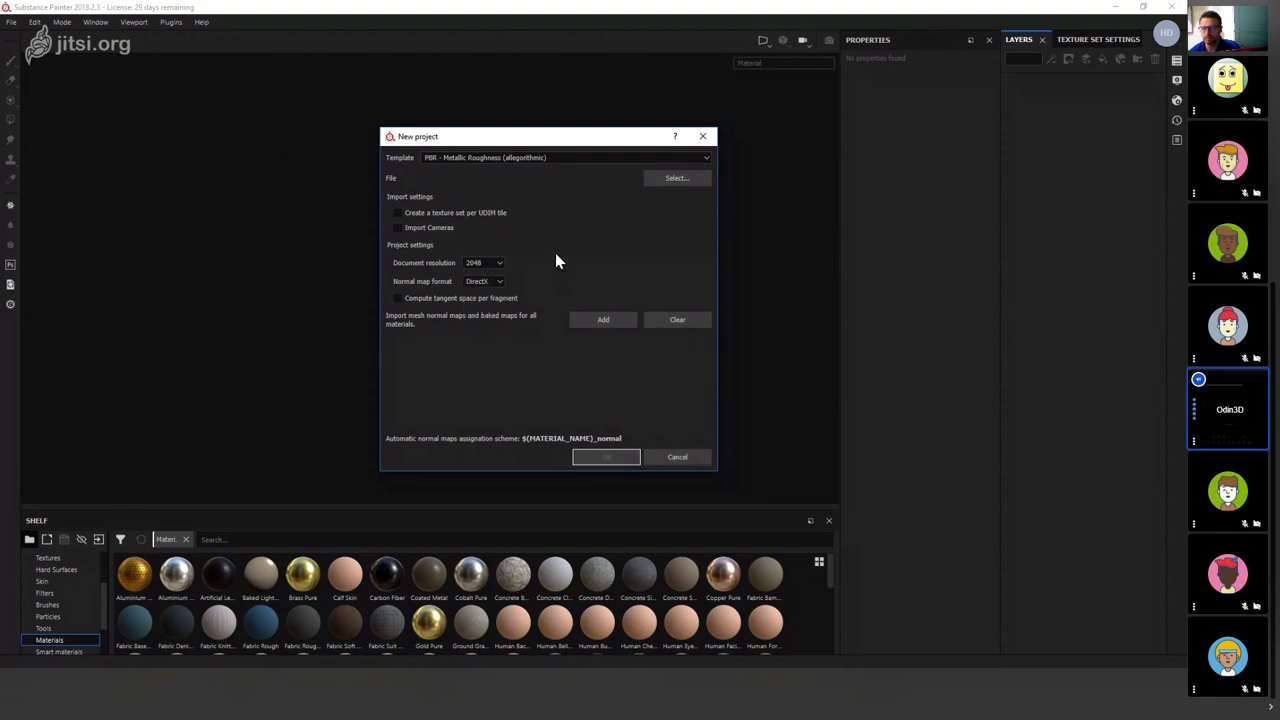
pyautogui.click(470, 263)
pyautogui.click(578, 247)
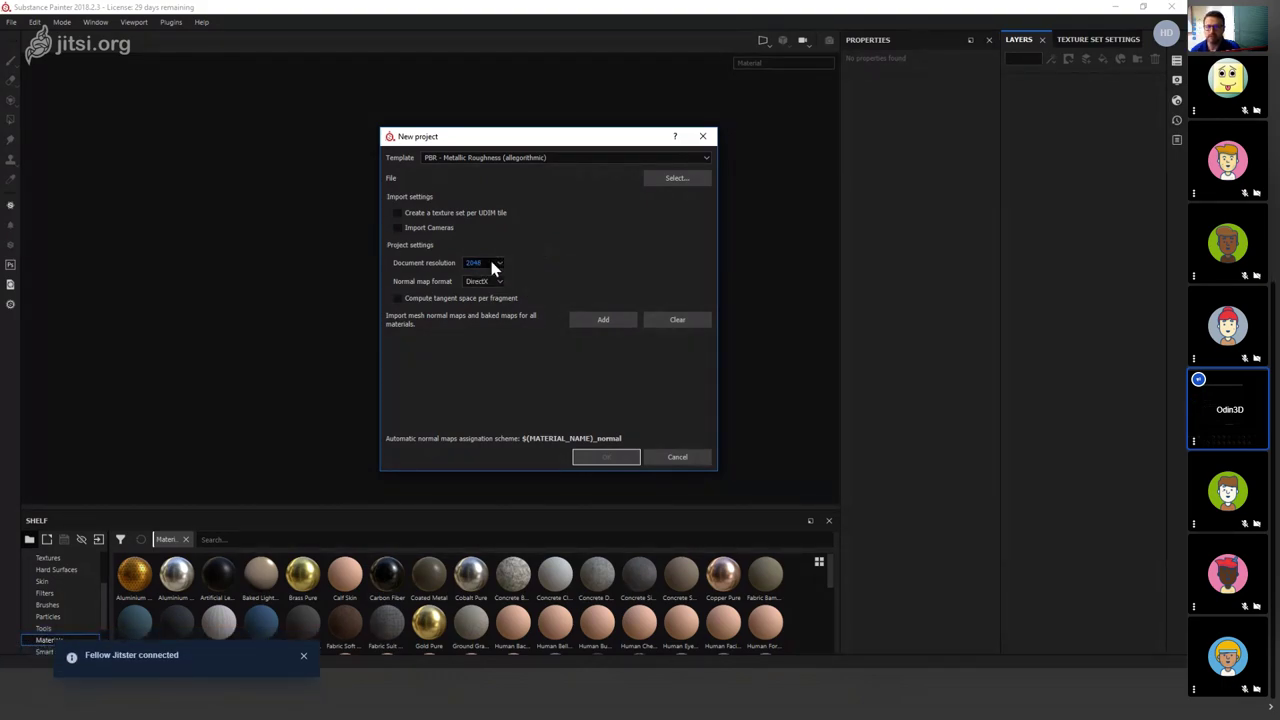
pyautogui.click(499, 262)
pyautogui.click(538, 265)
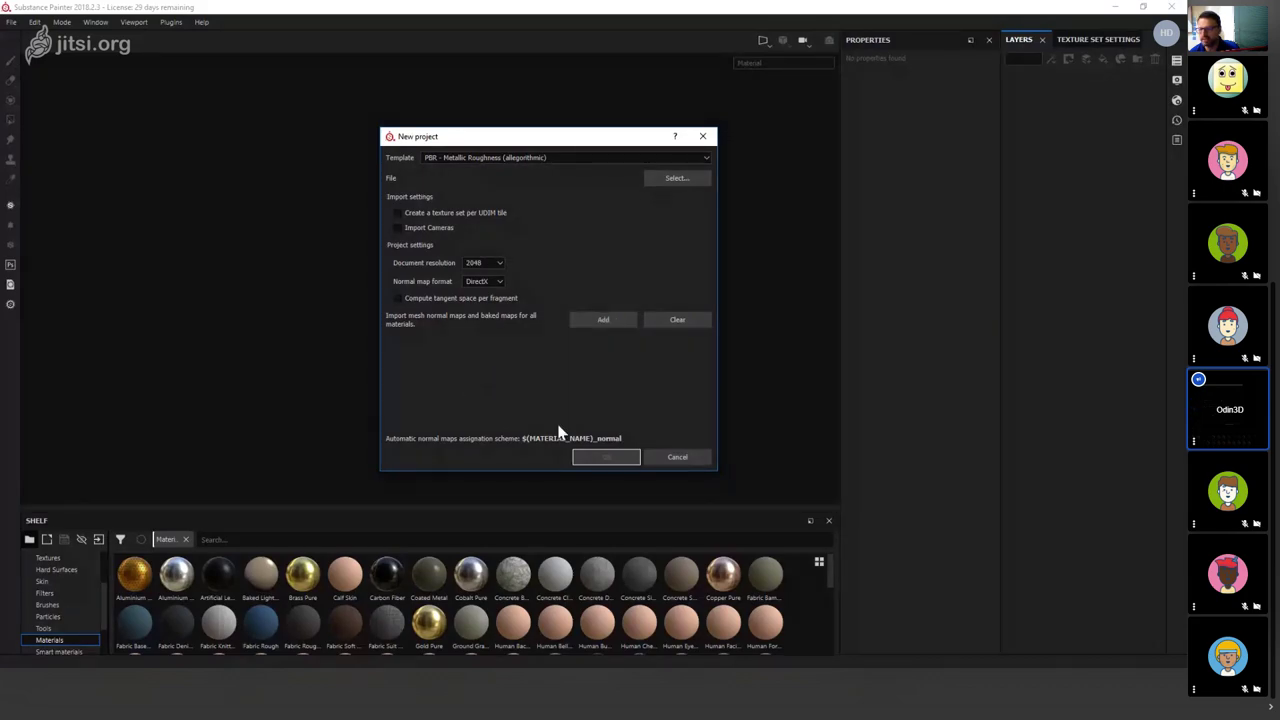
pyautogui.click(497, 281)
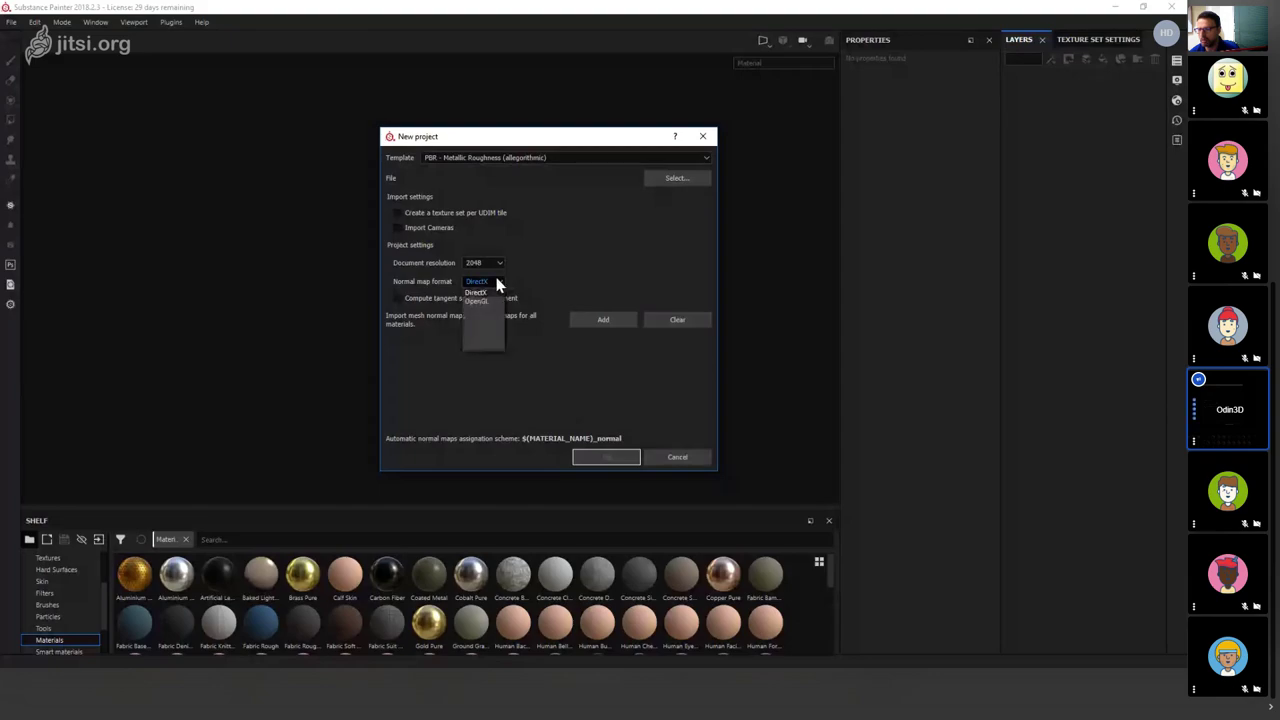
pyautogui.click(497, 283)
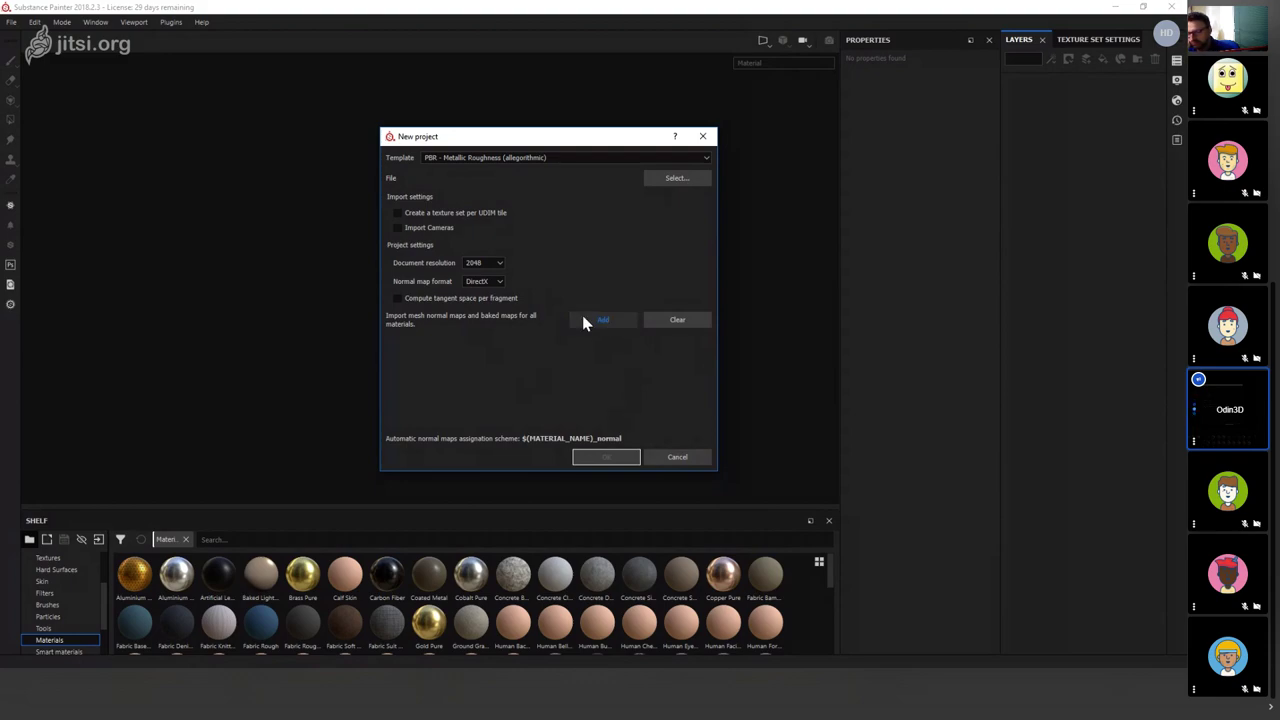
# Create the project using LOW.fbx from the Retos folder as its mesh.
pyautogui.click(682, 182)
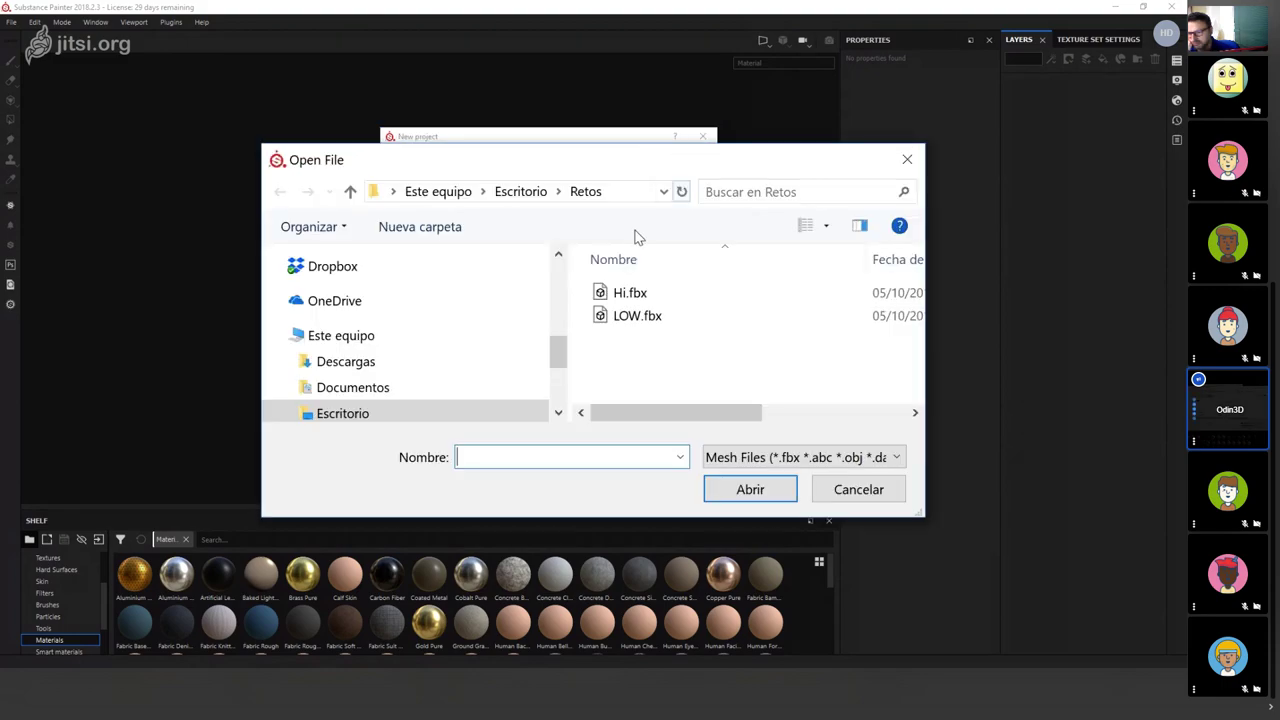
pyautogui.click(630, 296)
pyautogui.click(636, 316)
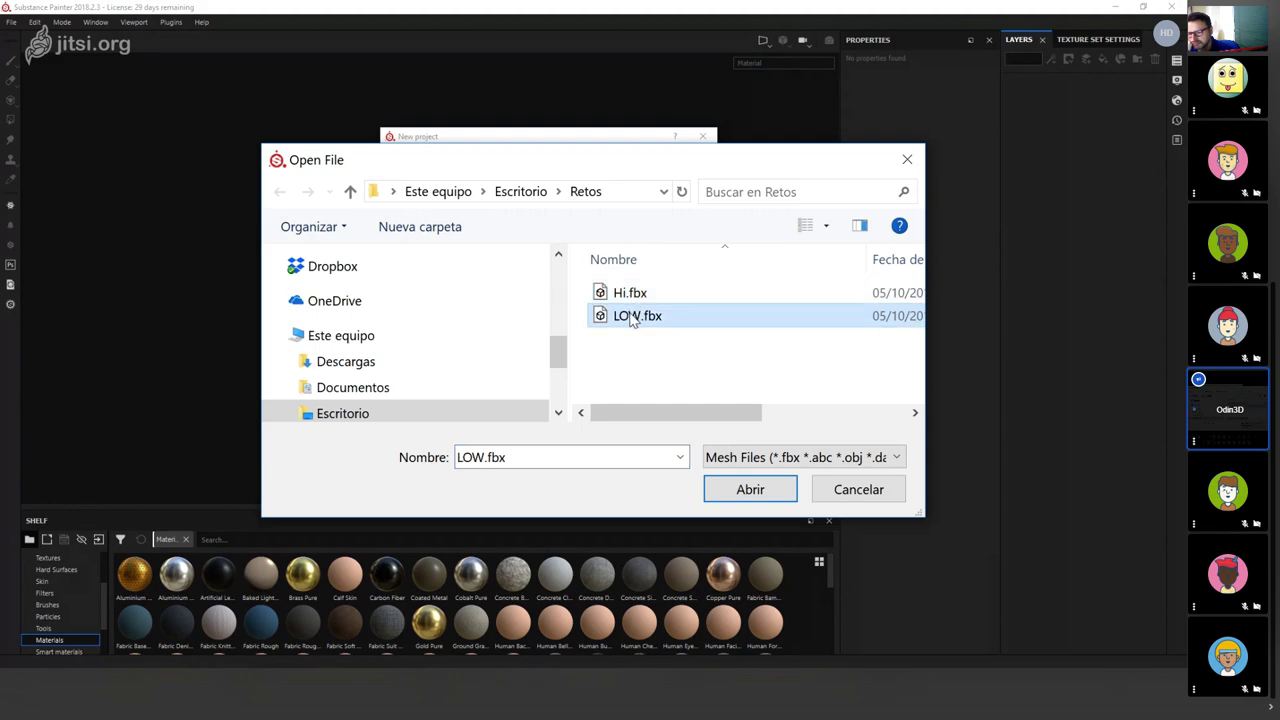
pyautogui.click(736, 498)
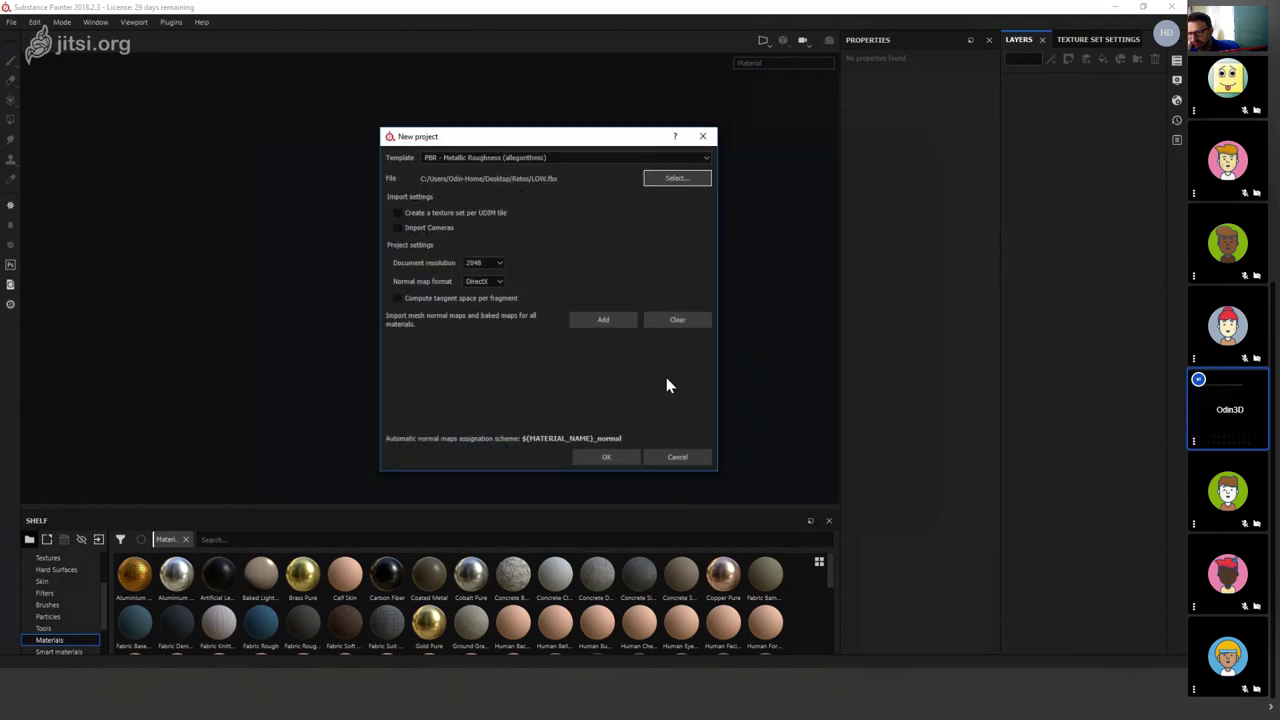
pyautogui.click(613, 457)
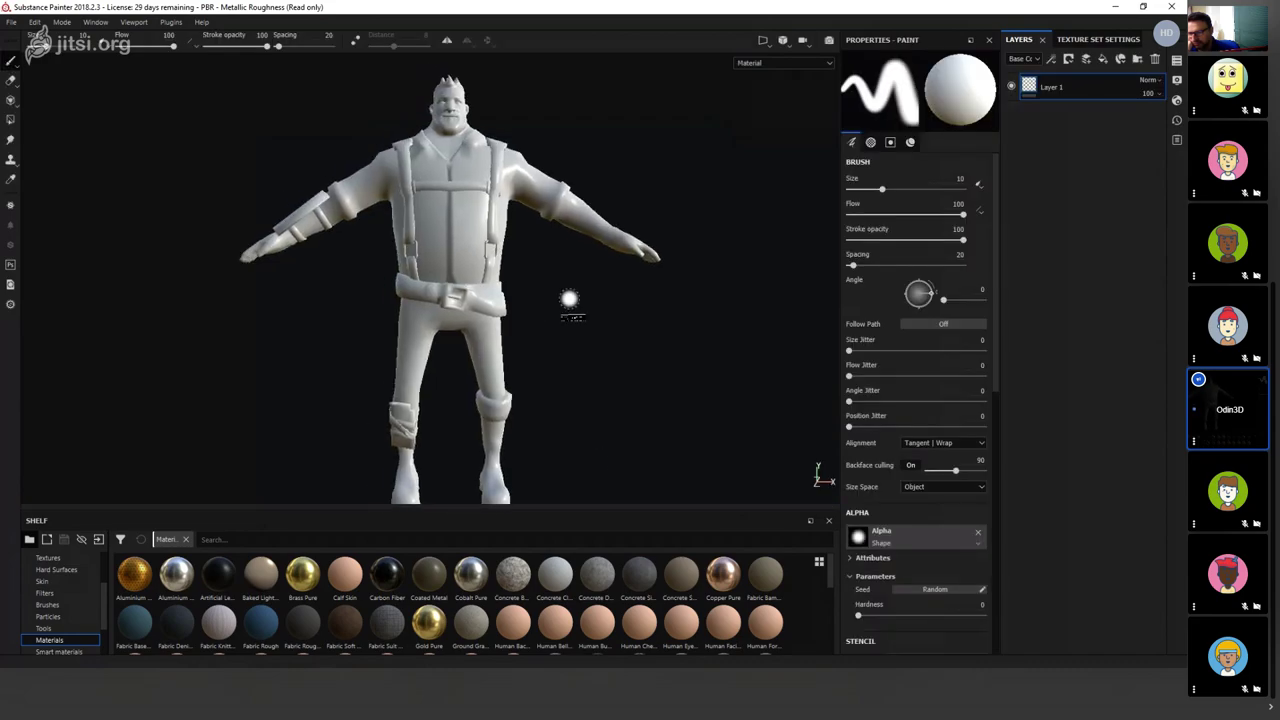
pyautogui.press('Tab')
pyautogui.keyDown('alt'); pyautogui.moveTo(600, 345); pyautogui.dragTo(714, 251); pyautogui.keyUp('alt')
pyautogui.press('Tab')
pyautogui.keyDown('alt'); pyautogui.moveTo(608, 240); pyautogui.dragTo(640, 263); pyautogui.keyUp('alt')
pyautogui.press('Tab')
pyautogui.press('Tab')
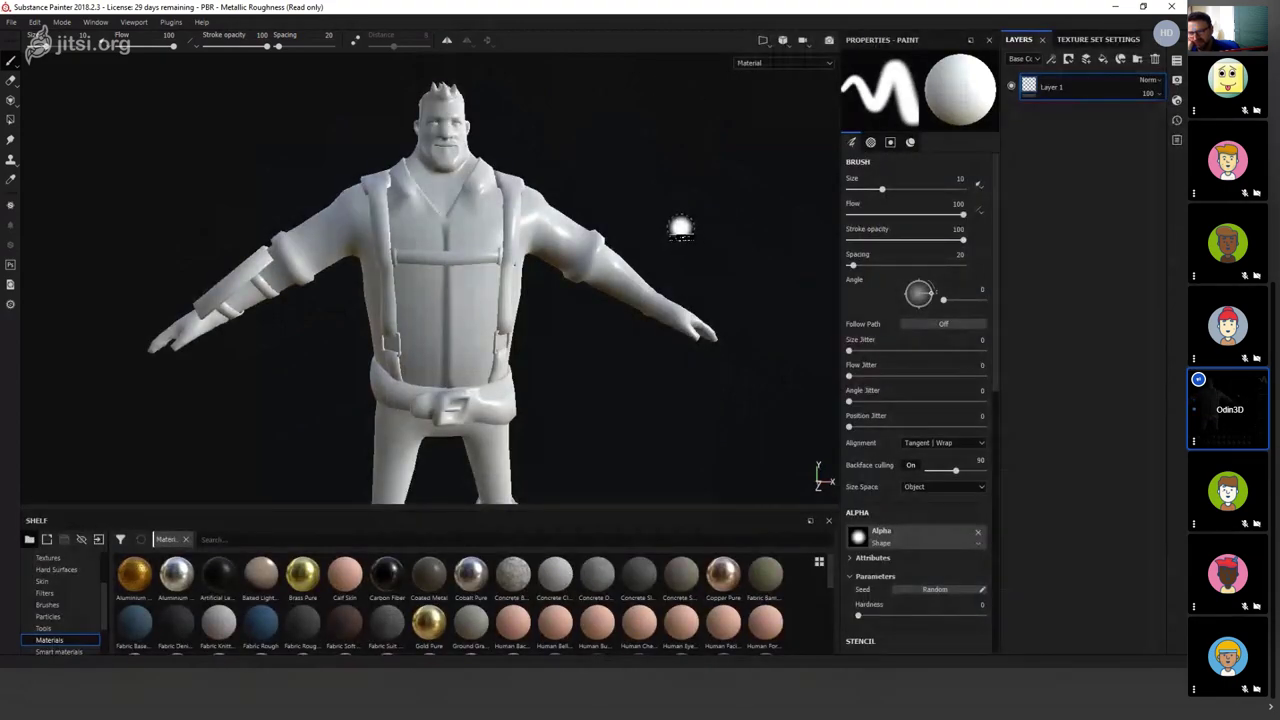
pyautogui.keyDown('alt'); pyautogui.moveTo(632, 292); pyautogui.dragTo(700, 234); pyautogui.keyUp('alt')
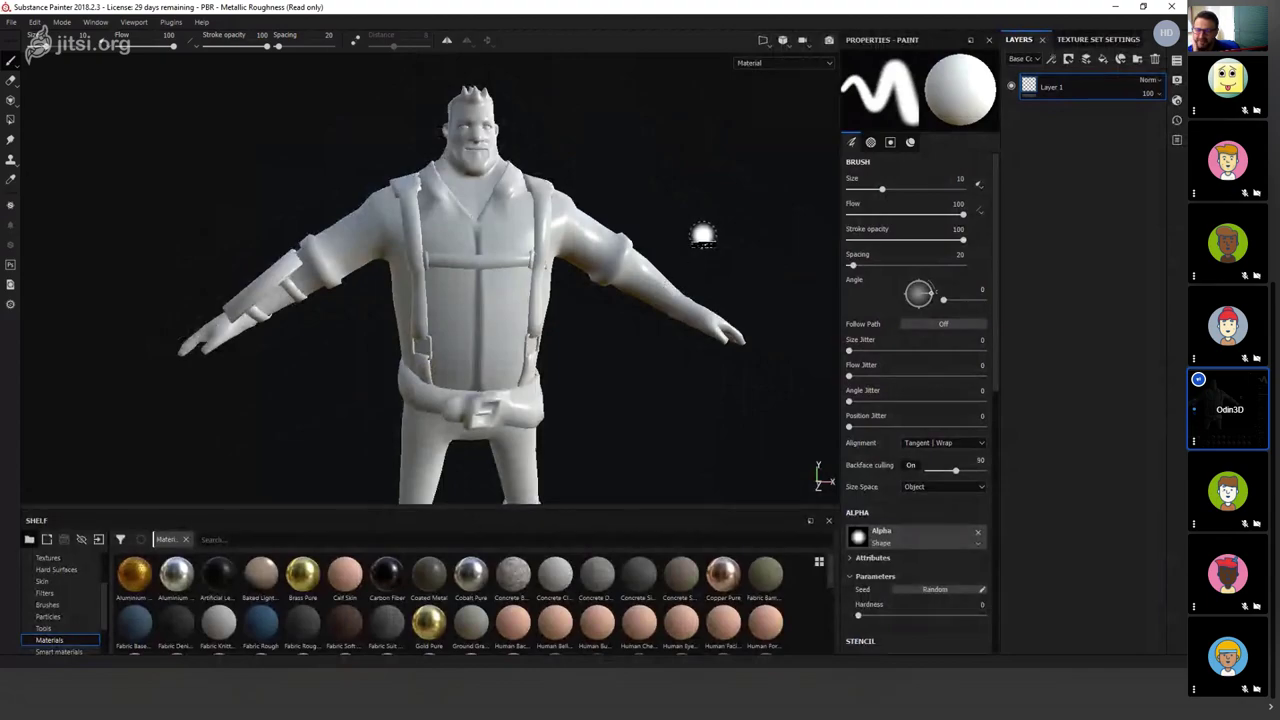
# Switch between the Texture Set Settings and the layer stack.
pyautogui.click(1095, 45)
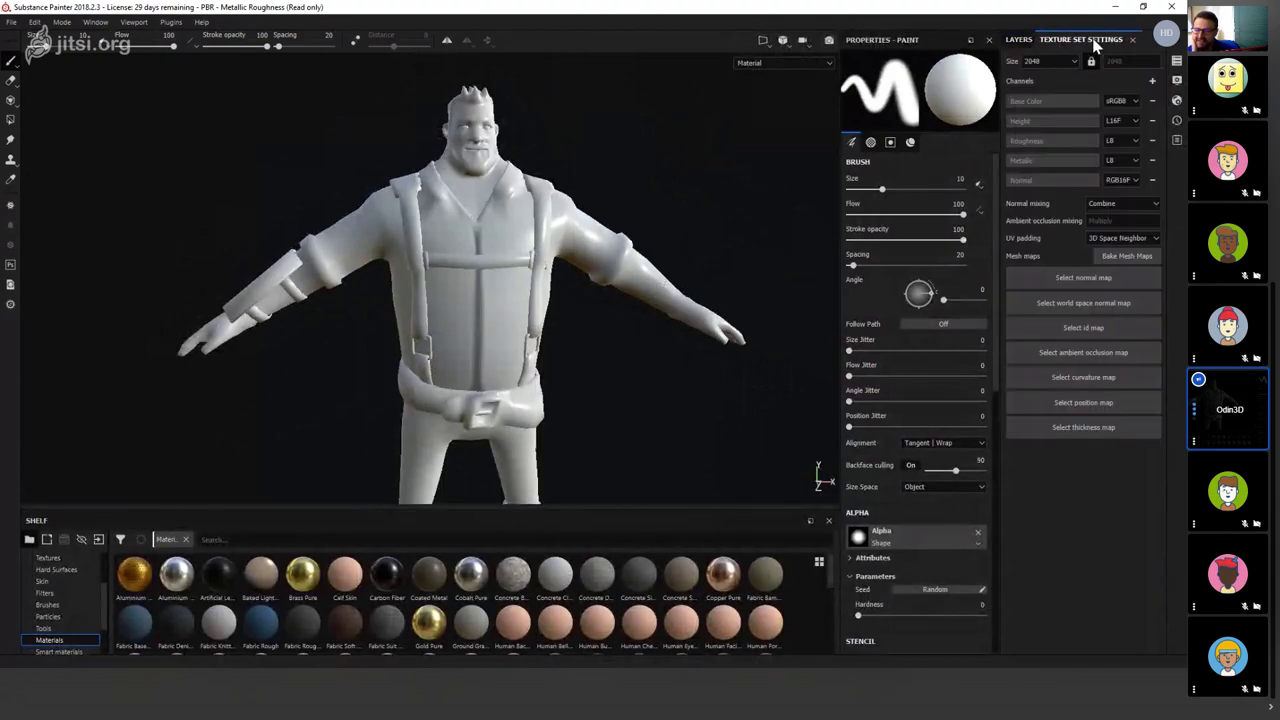
pyautogui.click(1018, 42)
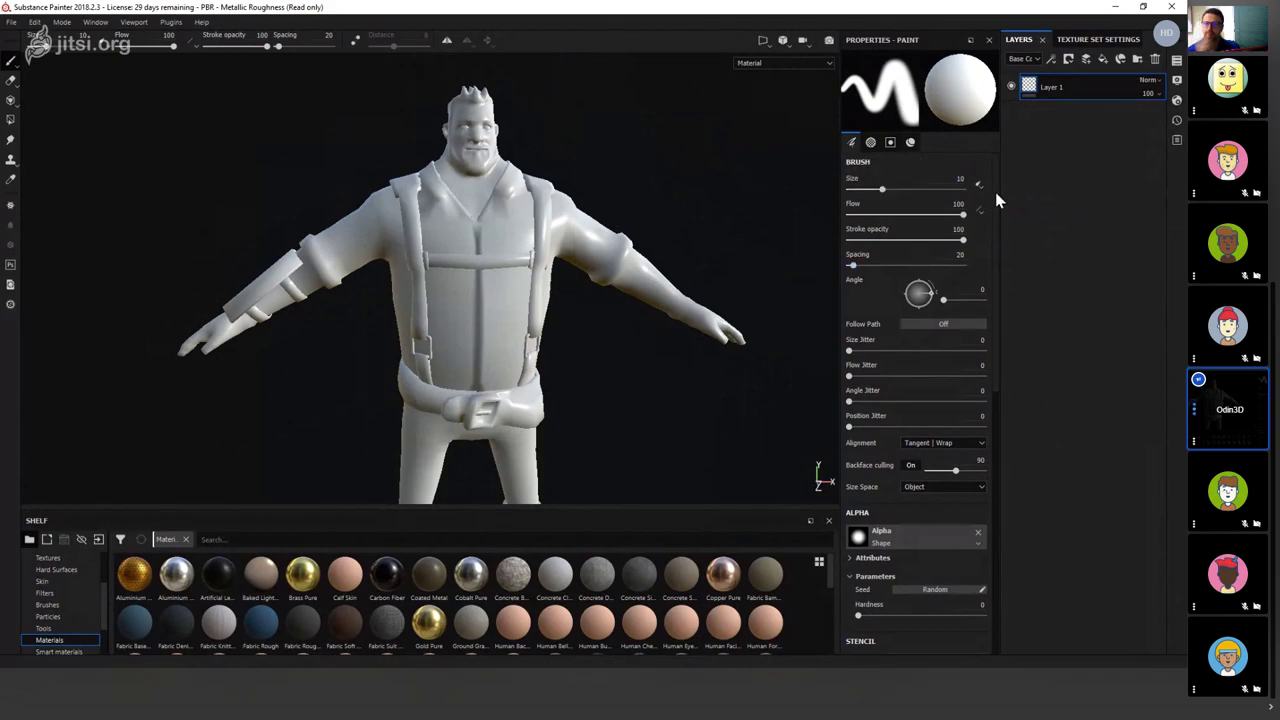
pyautogui.moveTo(995, 192)
pyautogui.mouseDown()
pyautogui.moveTo(1005, 242)
pyautogui.moveTo(1002, 170)
pyautogui.mouseUp()
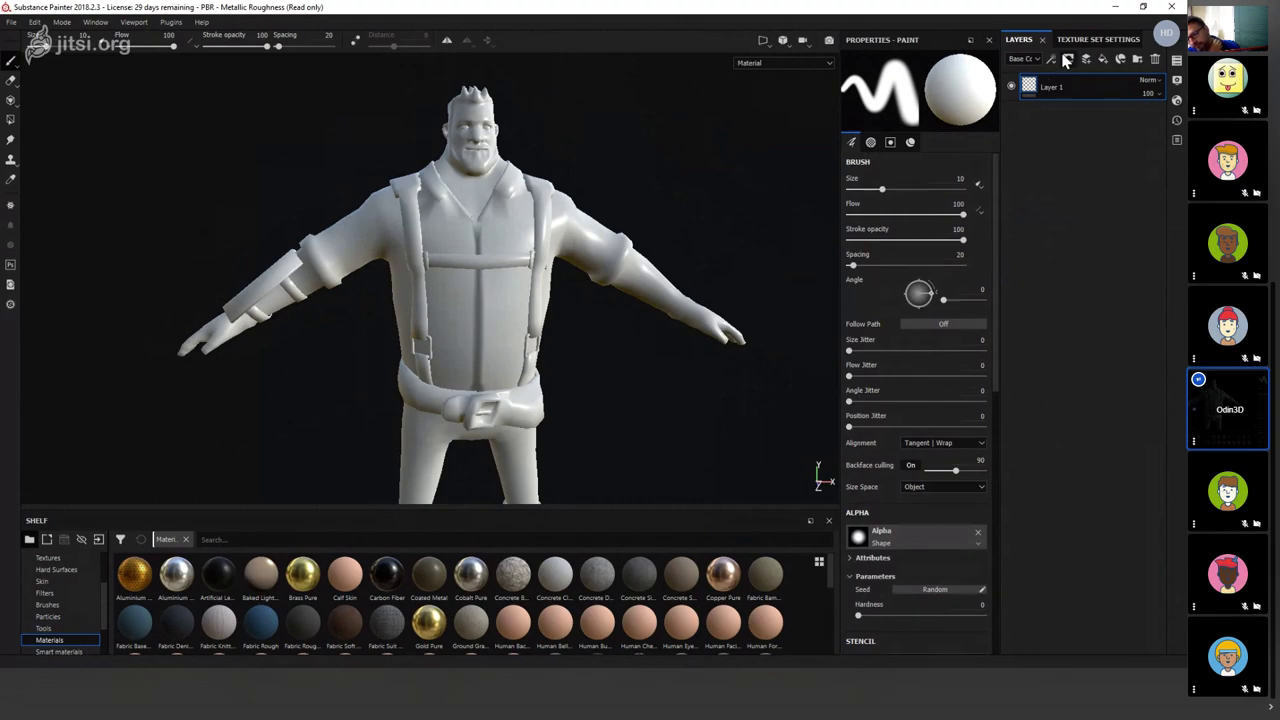
pyautogui.click(1090, 42)
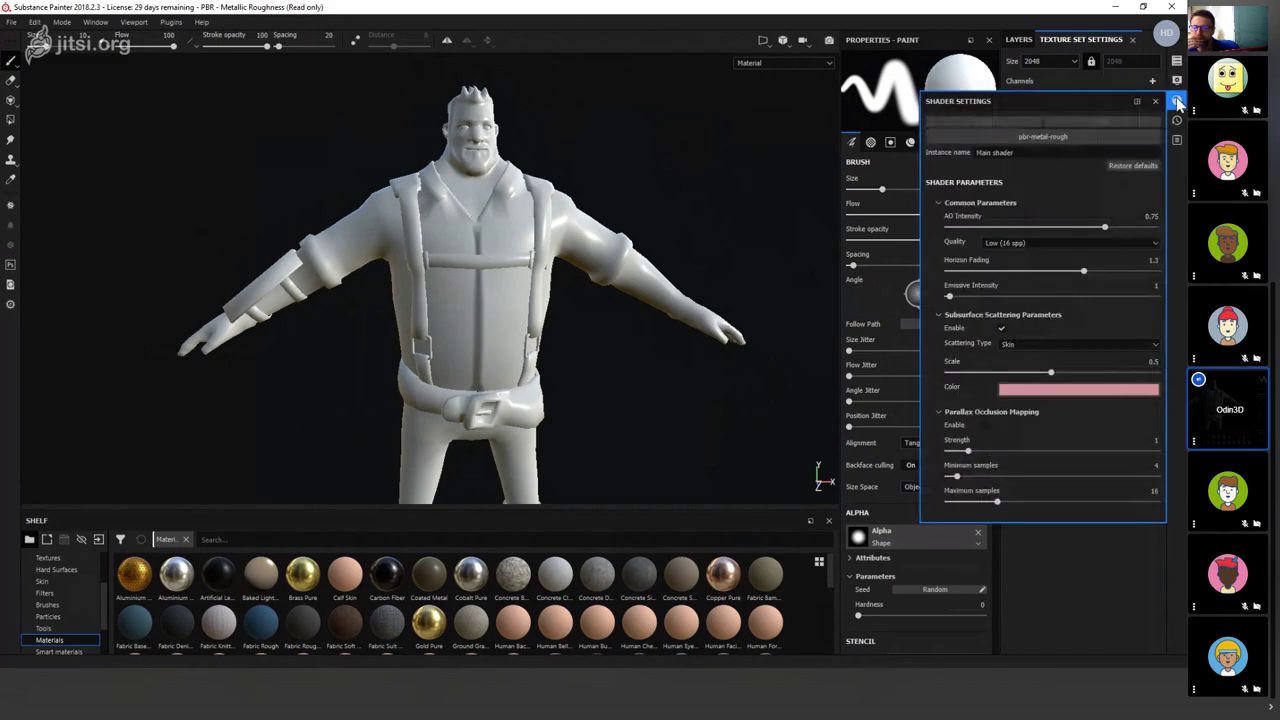
# Float the Texture Set Settings panel out and dock it to the right of Layers.
pyautogui.moveTo(1178, 62)
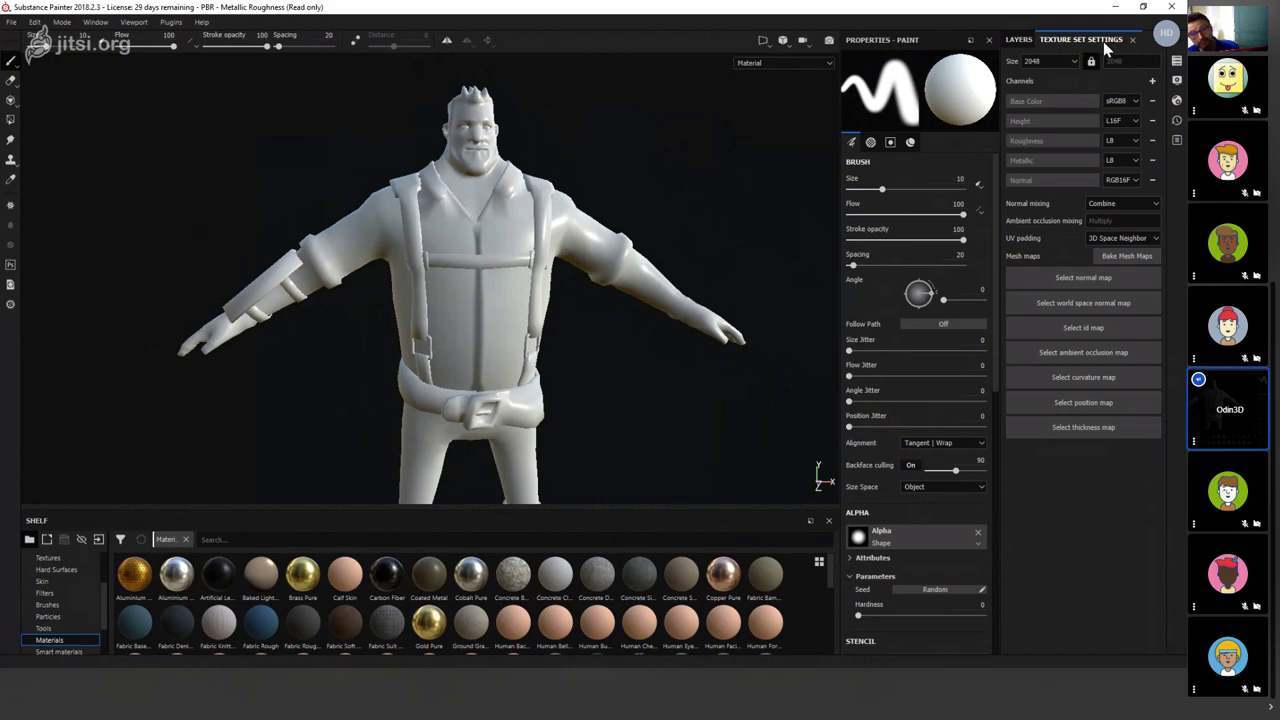
pyautogui.click(1133, 39)
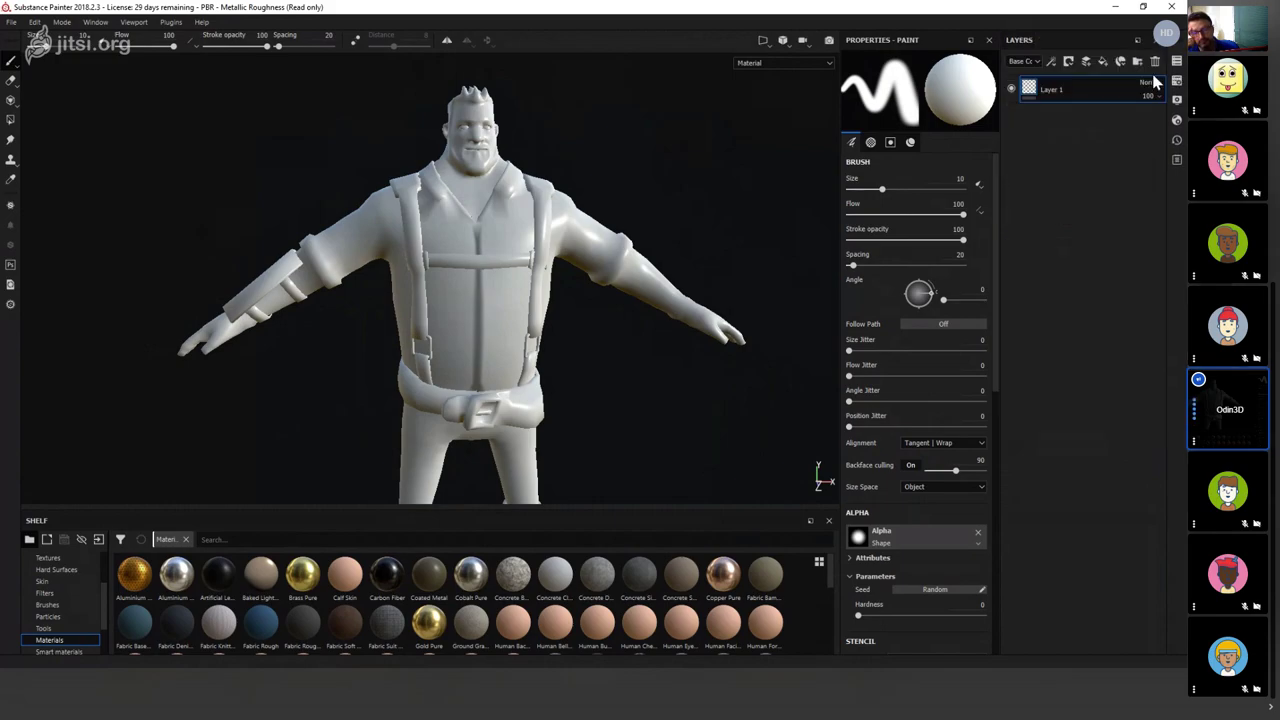
pyautogui.moveTo(1176, 84)
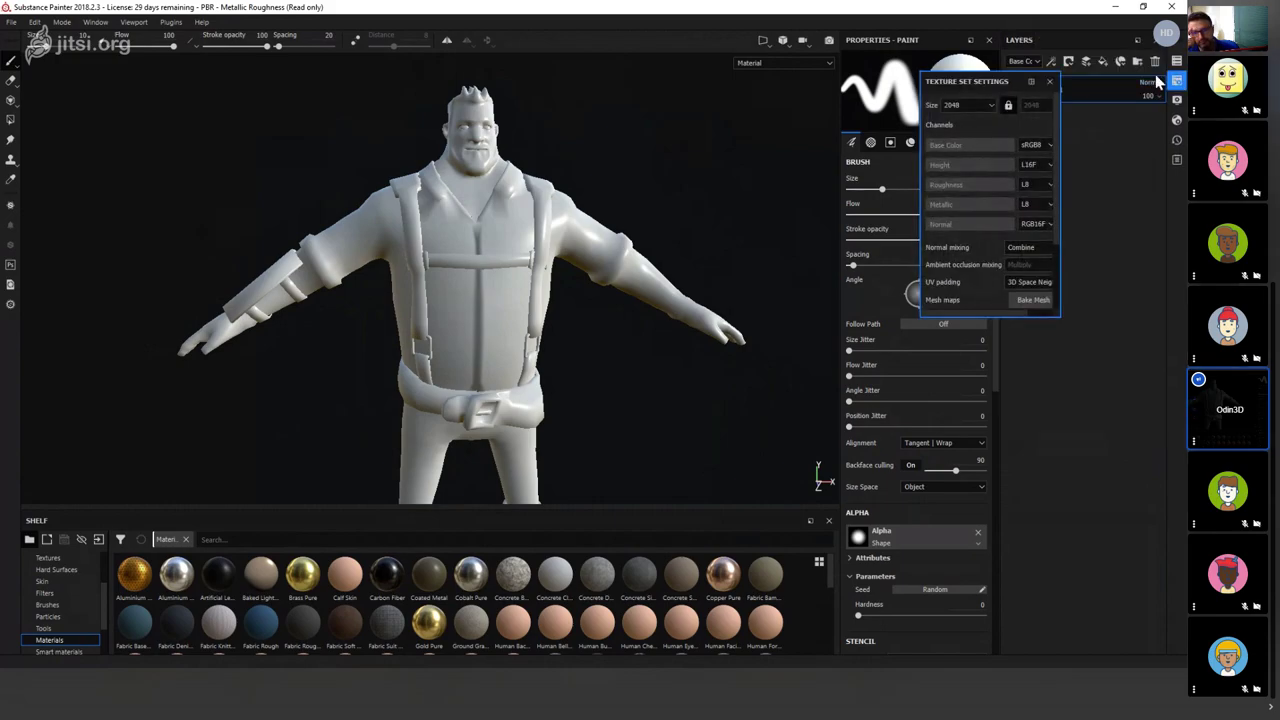
pyautogui.moveTo(988, 81); pyautogui.dragTo(1120, 137)
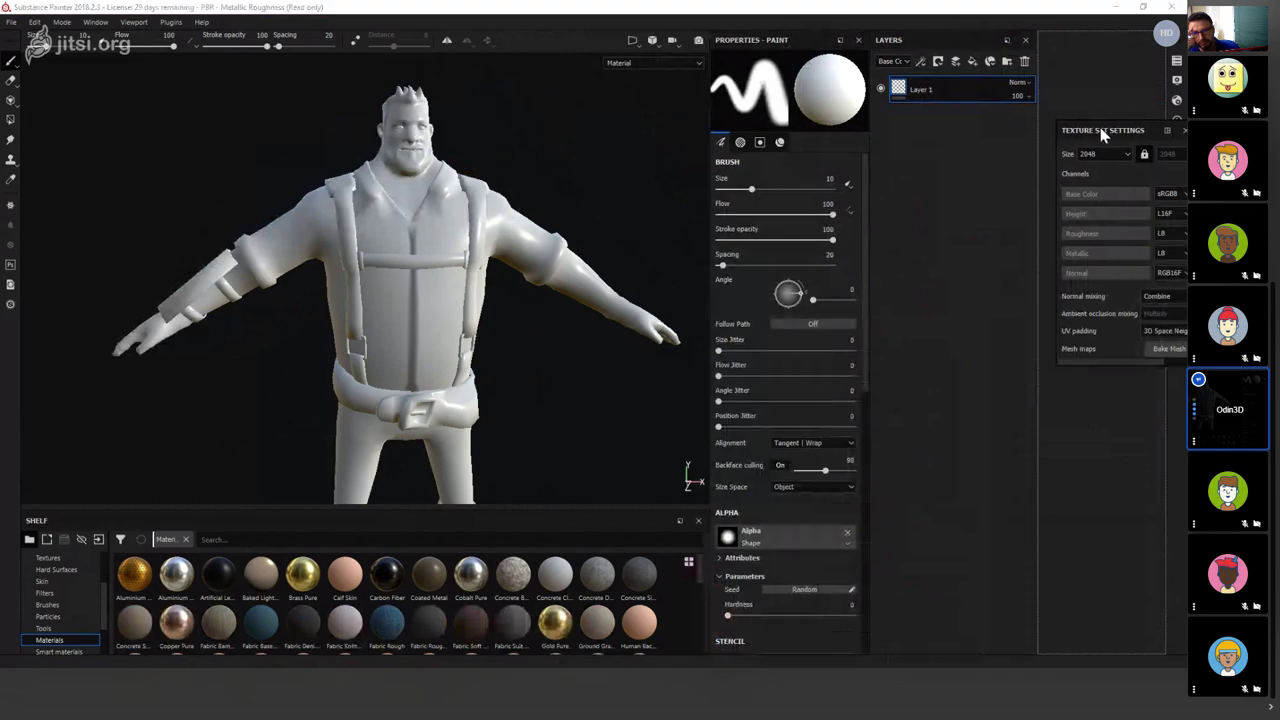
pyautogui.moveTo(1103, 134)
pyautogui.mouseDown()
pyautogui.moveTo(988, 92)
pyautogui.moveTo(1083, 47)
pyautogui.moveTo(1083, 154)
pyautogui.moveTo(1095, 93)
pyautogui.moveTo(1081, 38)
pyautogui.moveTo(1089, 142)
pyautogui.mouseUp()
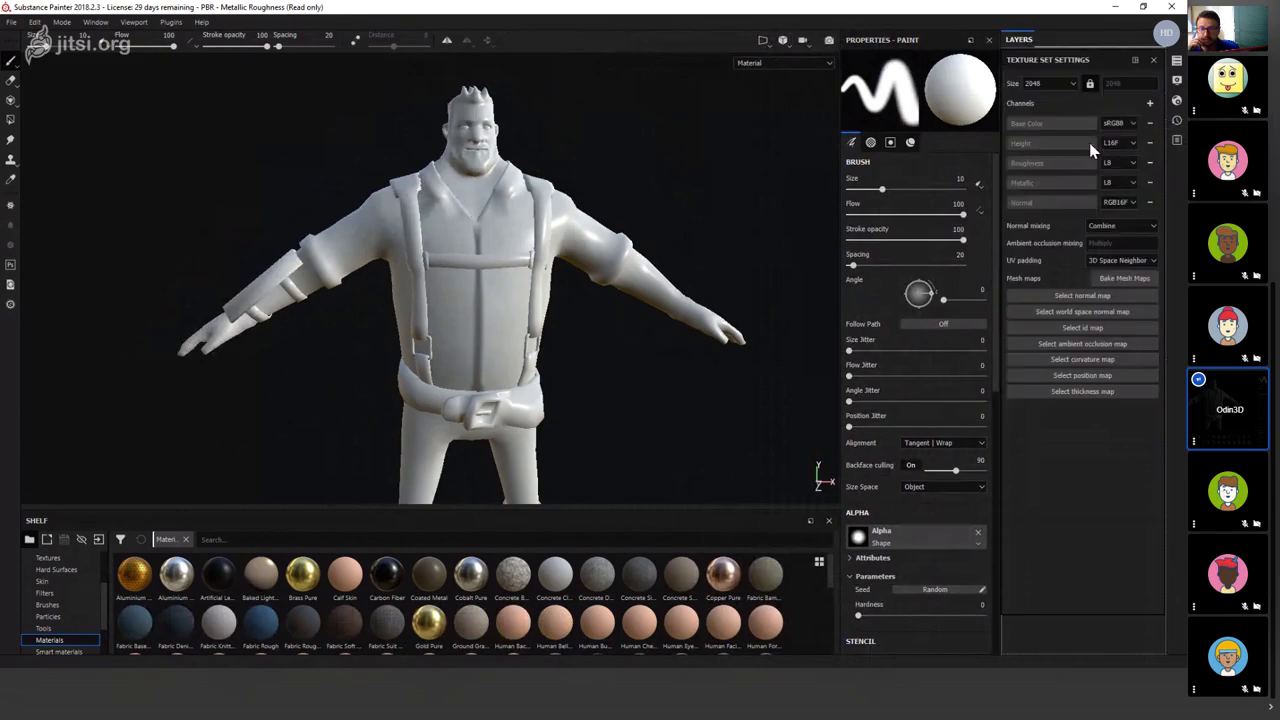
pyautogui.moveTo(1078, 40); pyautogui.dragTo(1127, 42)
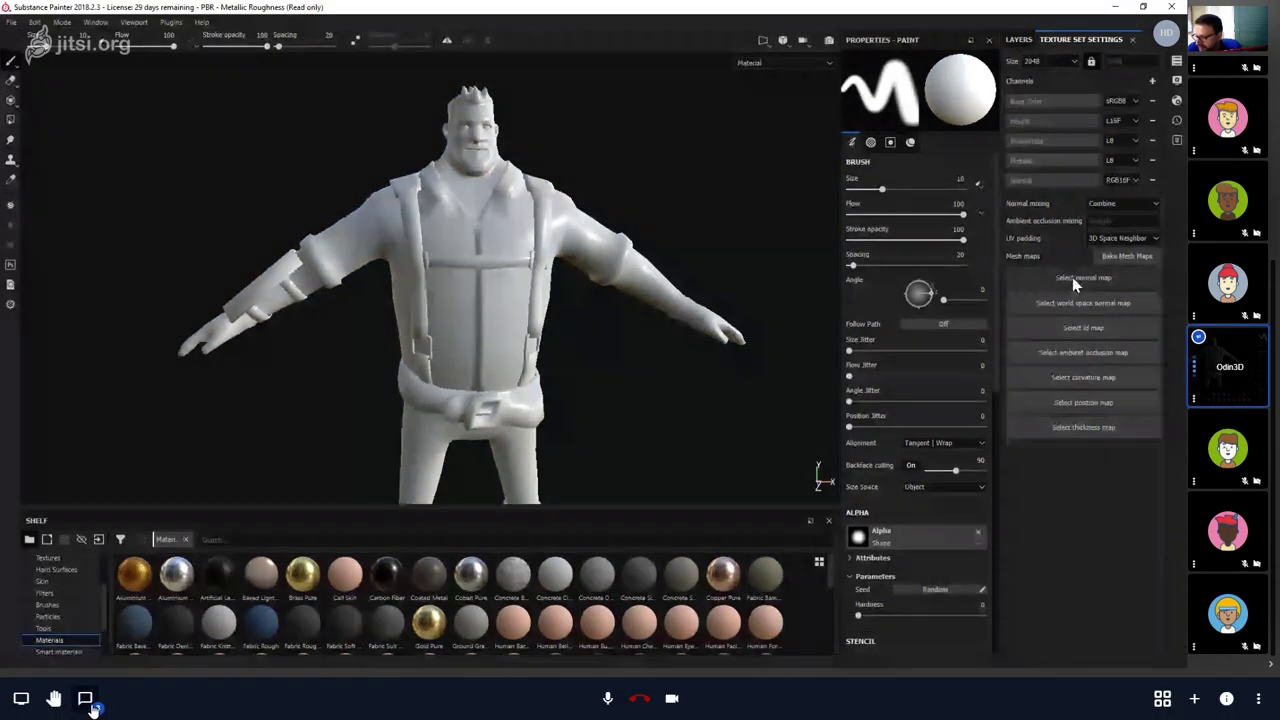
# Open the Jitsi meeting chat and close it again.
pyautogui.click(85, 698)
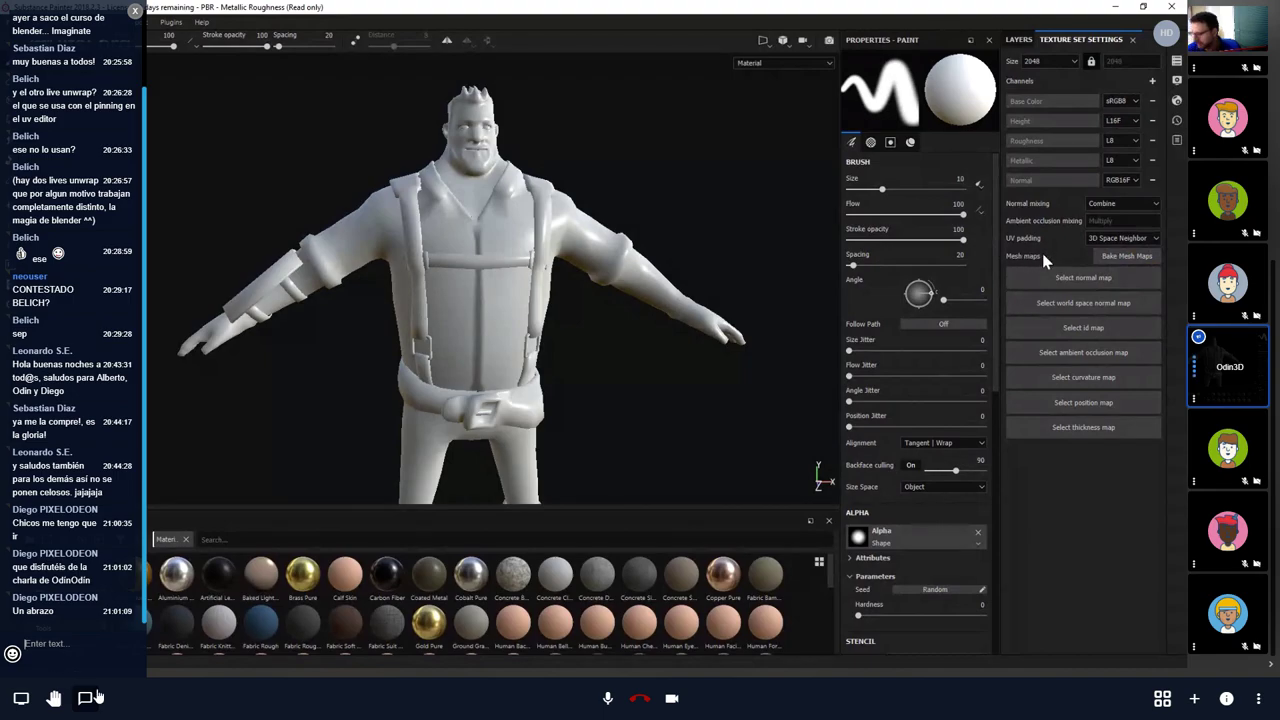
pyautogui.click(85, 698)
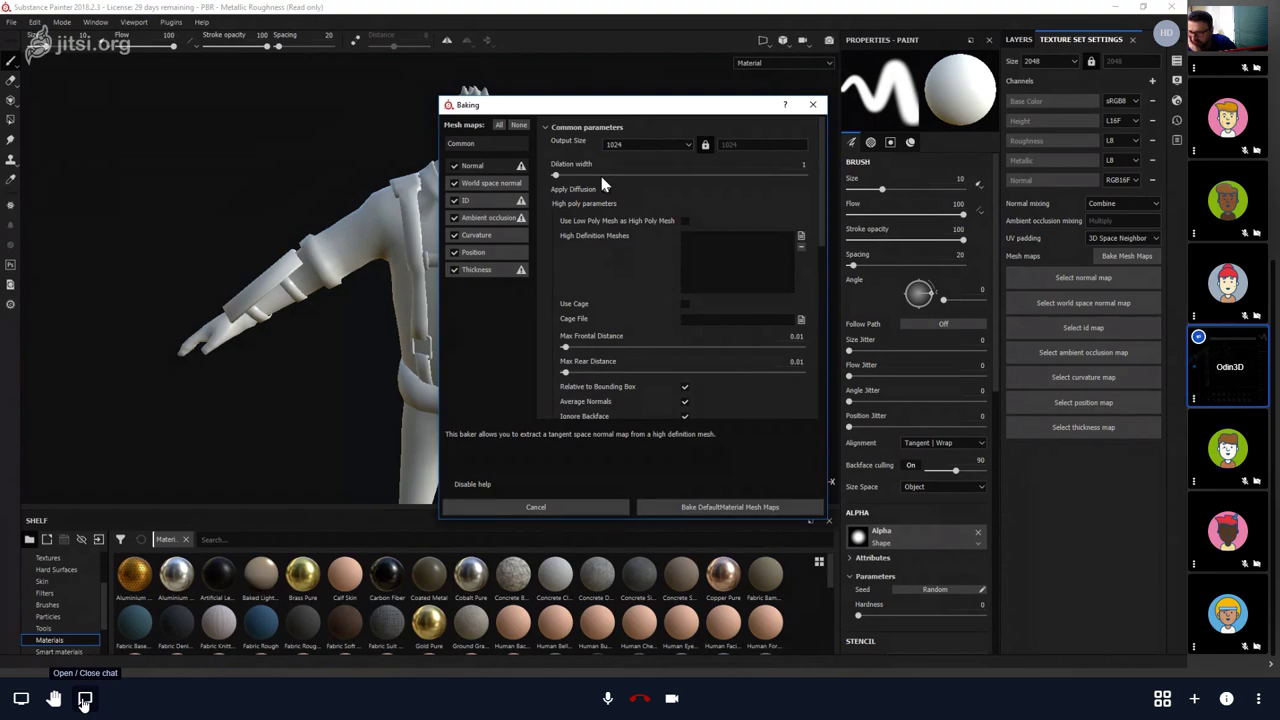
pyautogui.click(504, 235)
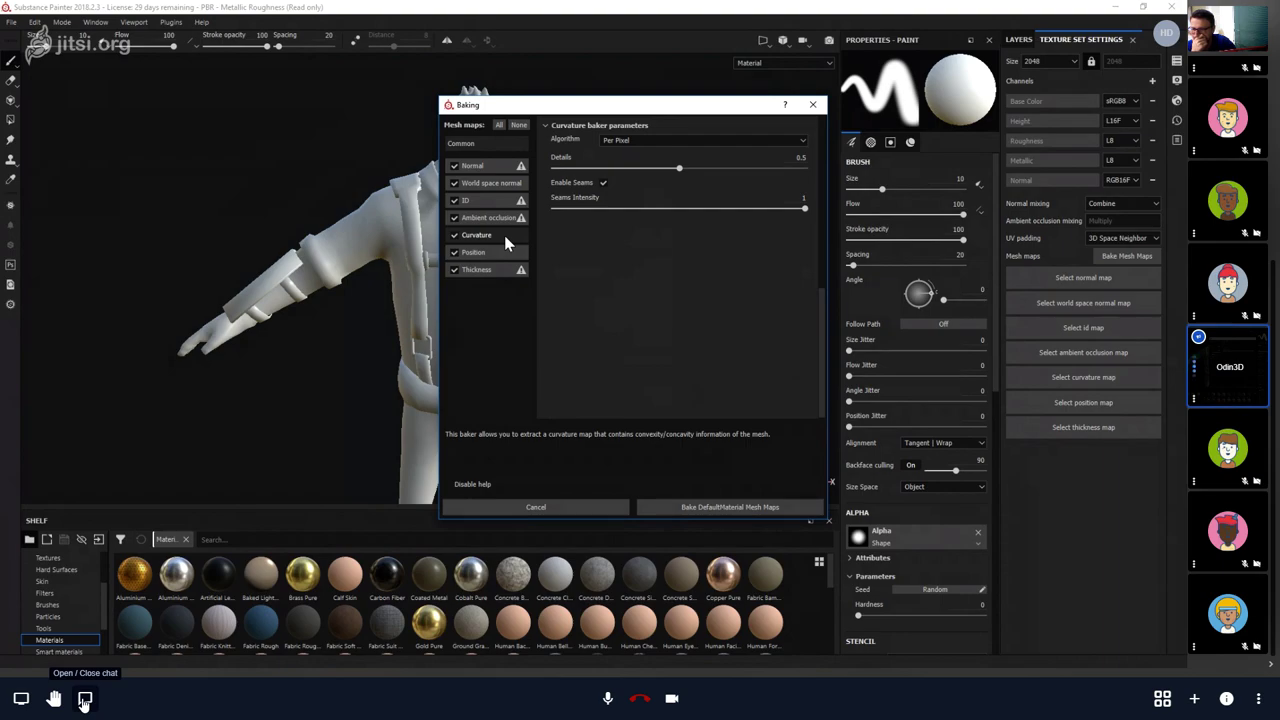
pyautogui.moveTo(480, 256)
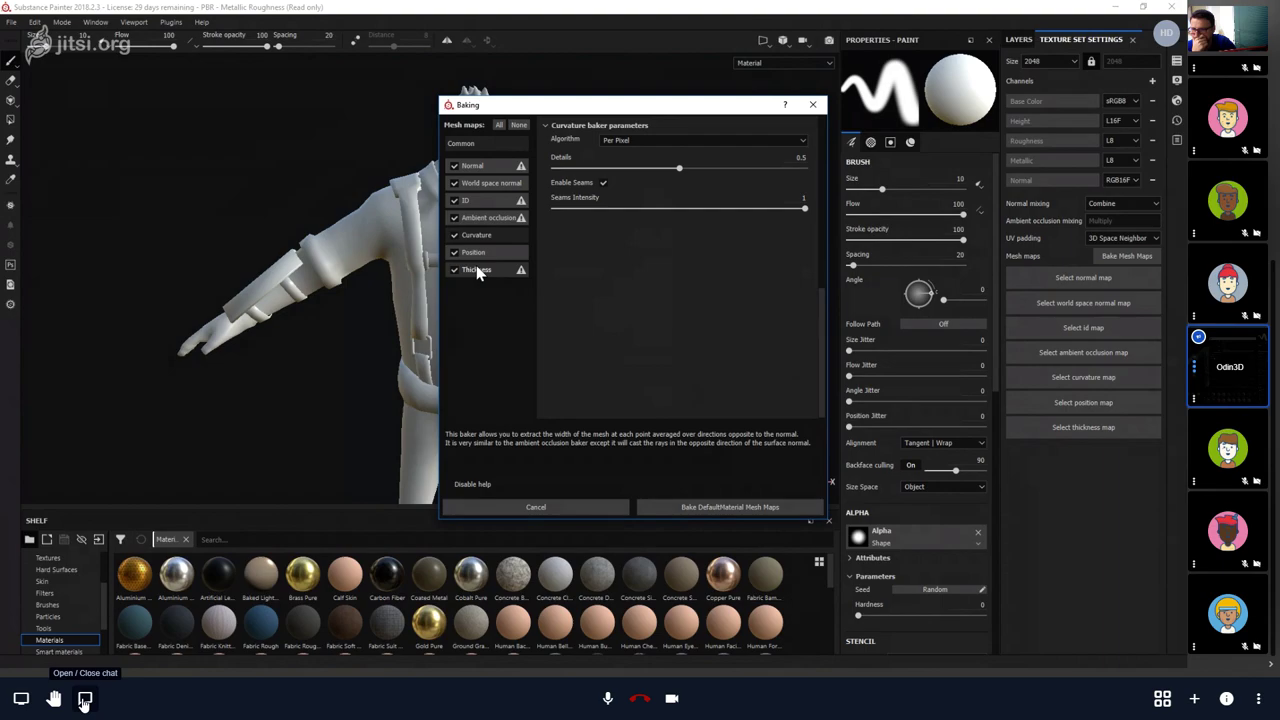
pyautogui.click(480, 271)
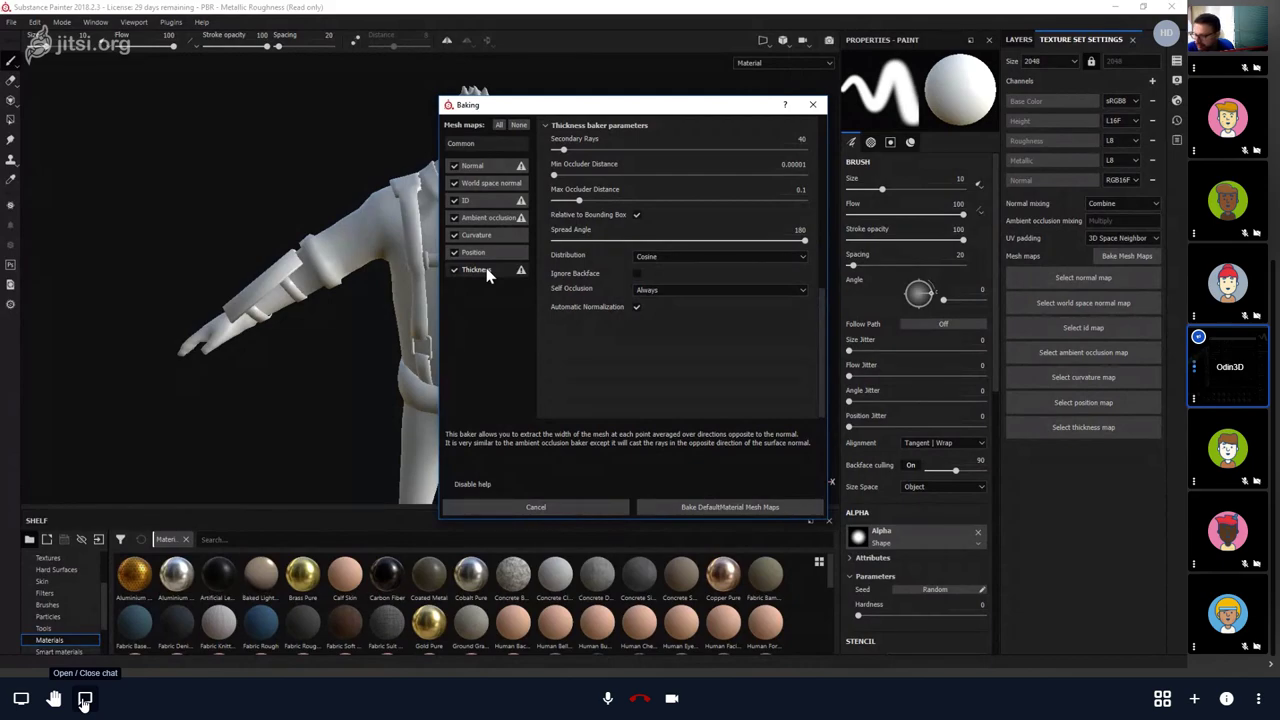
pyautogui.click(490, 165)
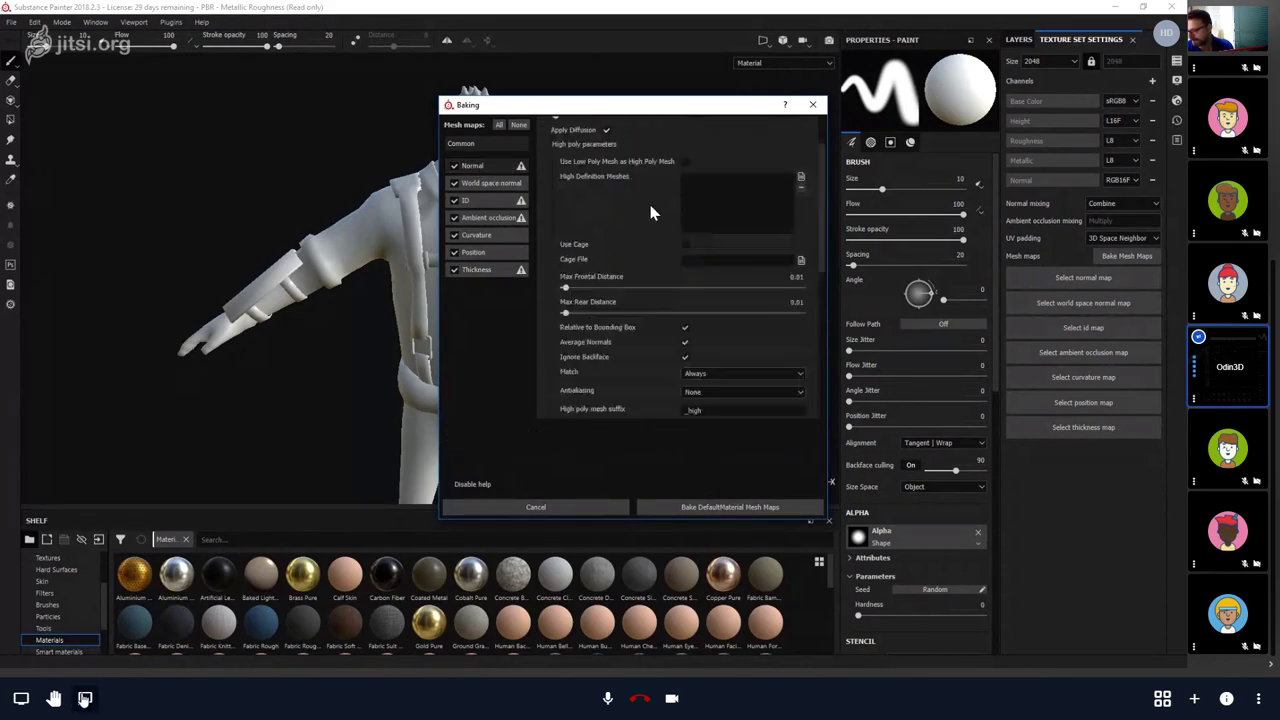
pyautogui.click(85, 700)
pyautogui.click(85, 700)
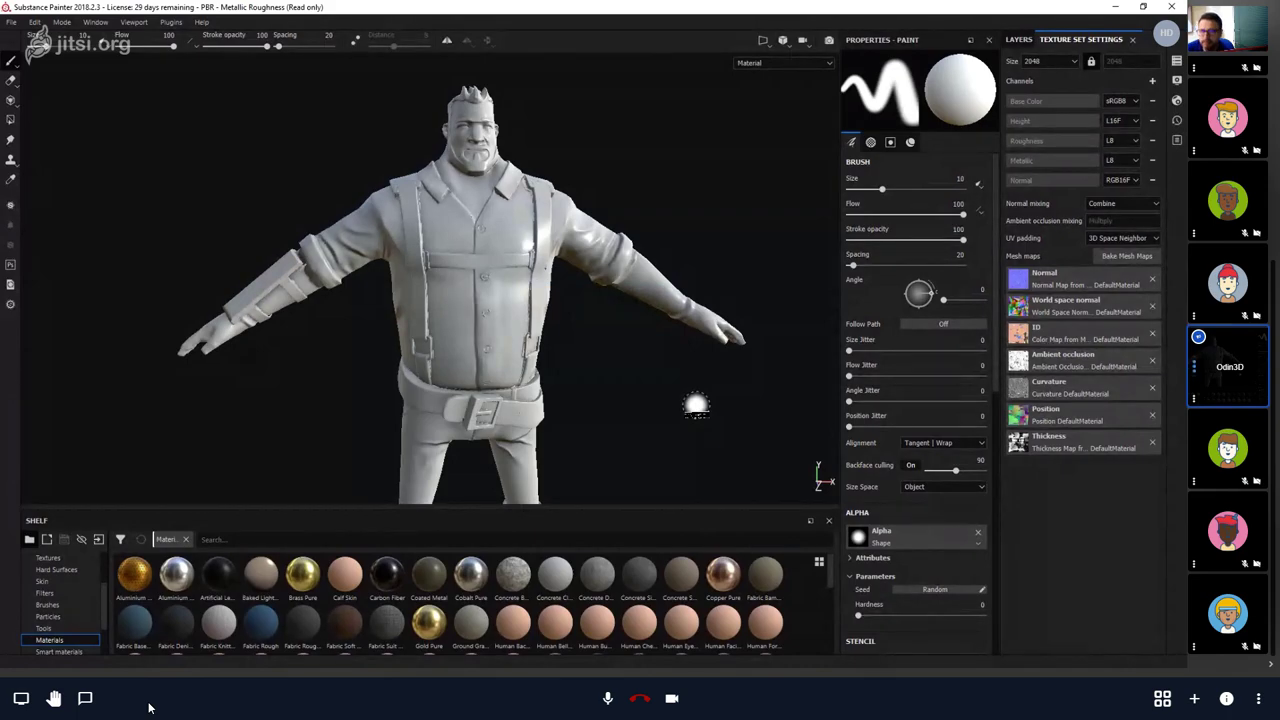
# Inspect the character's legs, boots, torso and shoulder up close.
pyautogui.keyDown('alt'); pyautogui.moveTo(507, 316); pyautogui.dragTo(480, 237, button='middle'); pyautogui.keyUp('alt')
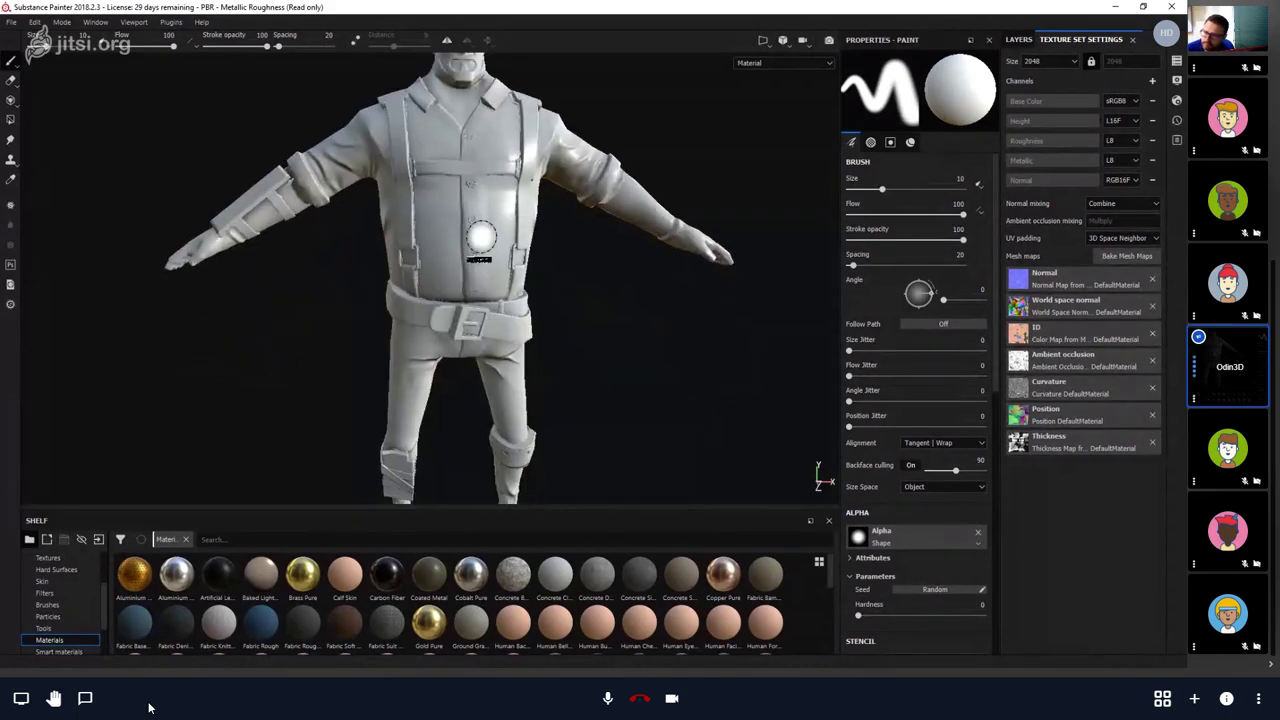
pyautogui.keyDown('alt'); pyautogui.moveTo(543, 306); pyautogui.dragTo(623, 171, button='right'); pyautogui.keyUp('alt')
pyautogui.keyDown('alt'); pyautogui.moveTo(623, 171); pyautogui.dragTo(580, 222); pyautogui.keyUp('alt')
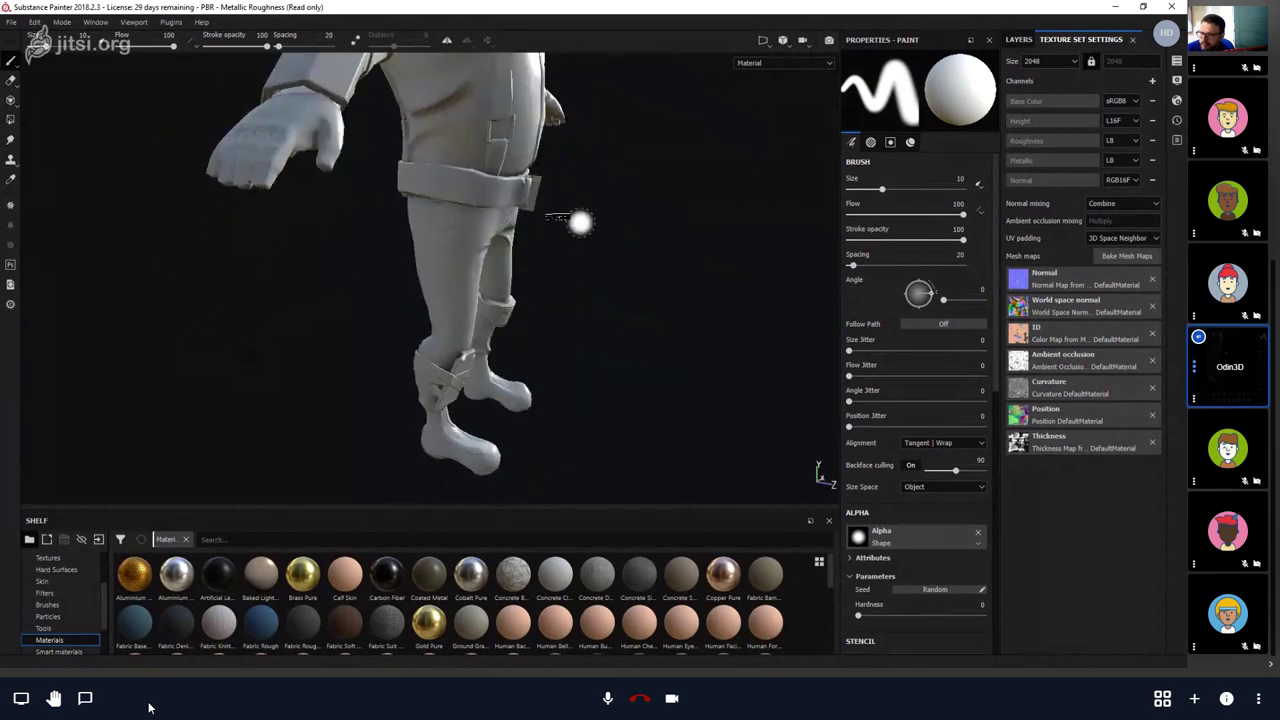
pyautogui.keyDown('alt'); pyautogui.moveTo(580, 222); pyautogui.dragTo(523, 311, button='right'); pyautogui.keyUp('alt')
pyautogui.keyDown('alt'); pyautogui.moveTo(523, 311); pyautogui.dragTo(470, 260); pyautogui.keyUp('alt')
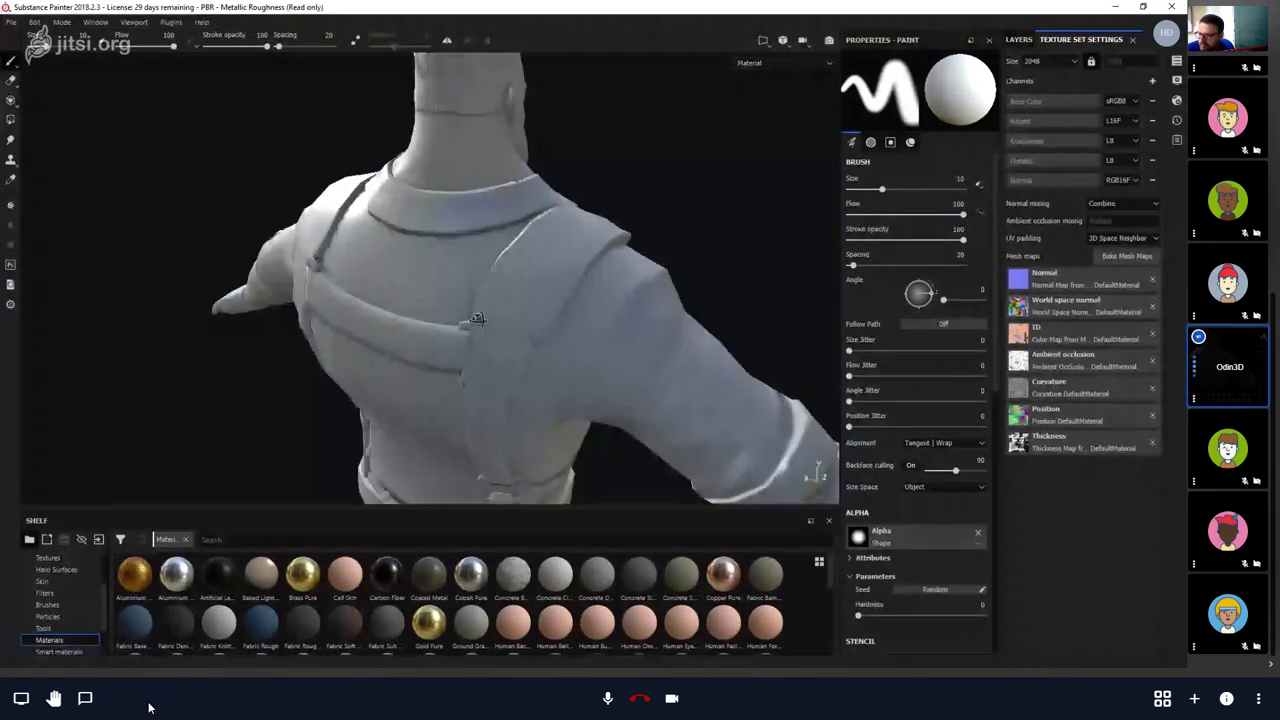
pyautogui.moveTo(470, 260)
pyautogui.keyDown('alt'); pyautogui.mouseDown(button='right')
pyautogui.moveTo(452, 335)
pyautogui.moveTo(640, 364)
pyautogui.mouseUp(button='right'); pyautogui.keyUp('alt')
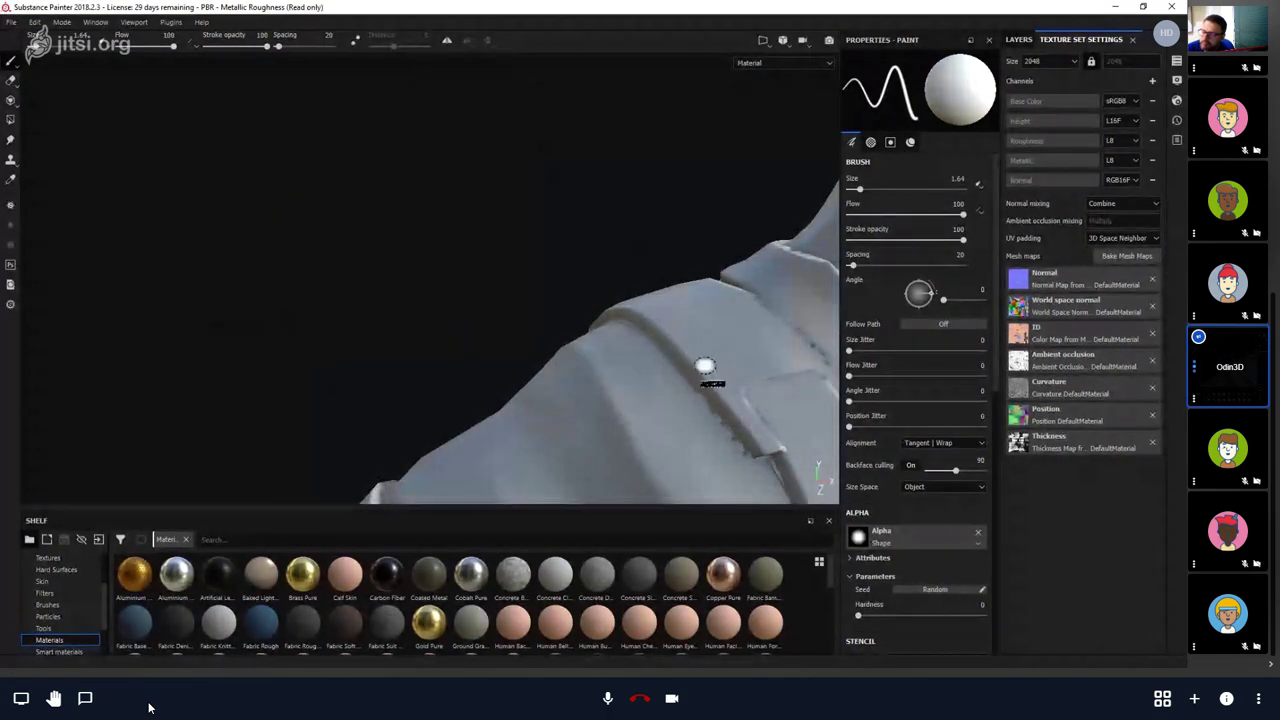
# In a full-width view, rotate the environment lighting and frame the whole torso and arms.
pyautogui.press('Tab')
pyautogui.keyDown('alt'); pyautogui.moveTo(726, 383); pyautogui.dragTo(630, 355); pyautogui.keyUp('alt')
pyautogui.keyDown('alt'); pyautogui.moveTo(630, 355); pyautogui.dragTo(534, 331, button='right'); pyautogui.keyUp('alt')
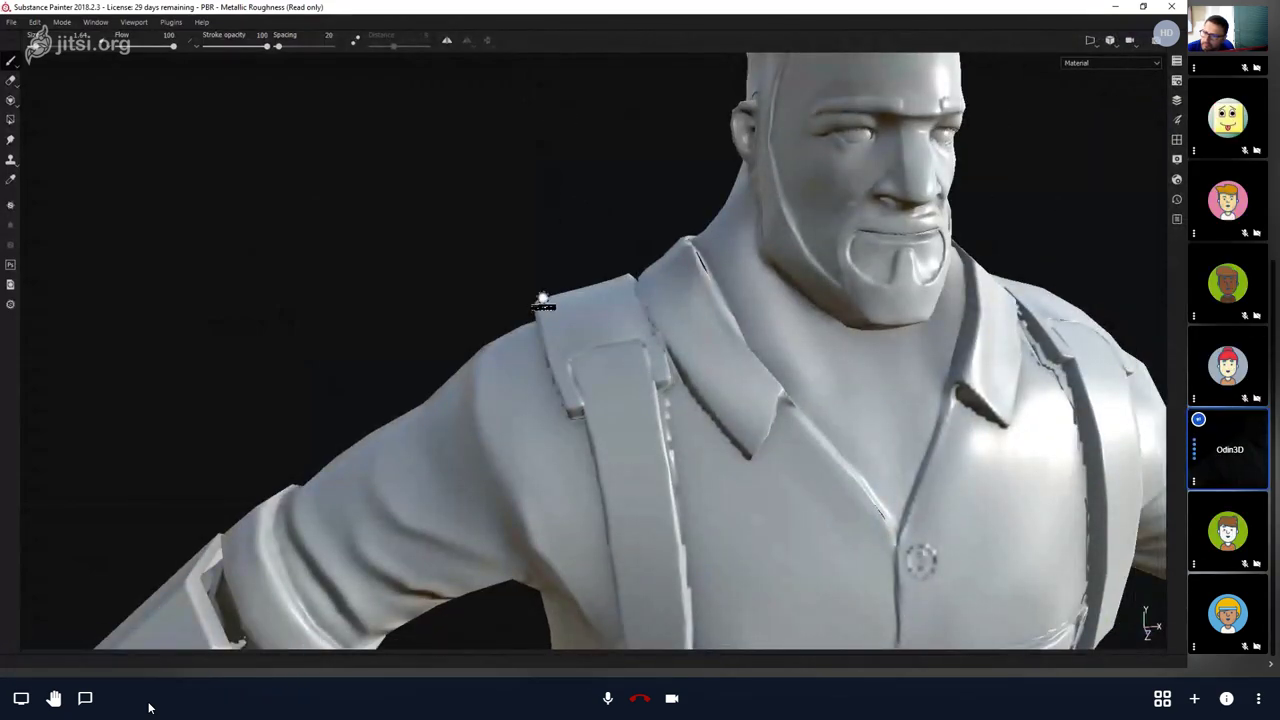
pyautogui.keyDown('alt'); pyautogui.moveTo(743, 414); pyautogui.dragTo(696, 407); pyautogui.keyUp('alt')
pyautogui.keyDown('shift'); pyautogui.moveTo(696, 407); pyautogui.dragTo(697, 411, button='right'); pyautogui.keyUp('shift')
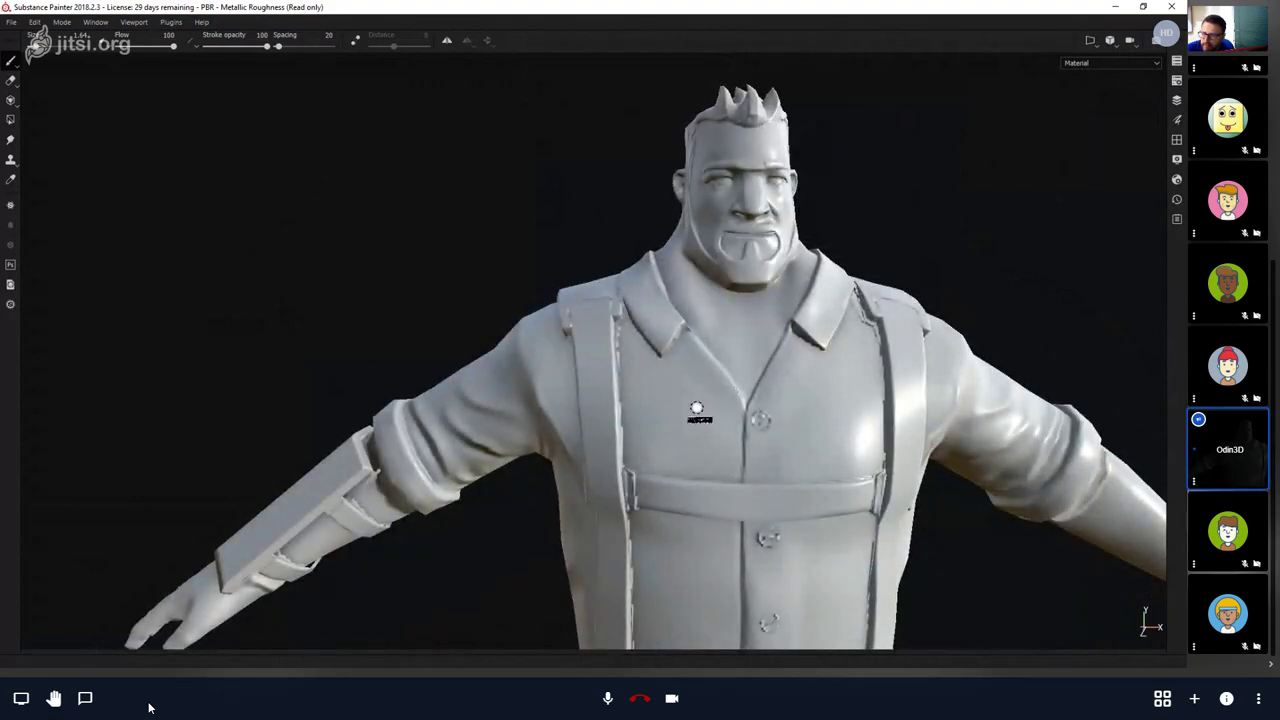
pyautogui.keyDown('alt'); pyautogui.moveTo(686, 409); pyautogui.dragTo(674, 374); pyautogui.keyUp('alt')
pyautogui.keyDown('alt'); pyautogui.moveTo(674, 374); pyautogui.dragTo(675, 283, button='middle'); pyautogui.keyUp('alt')
pyautogui.scroll(-5, 674, 283)
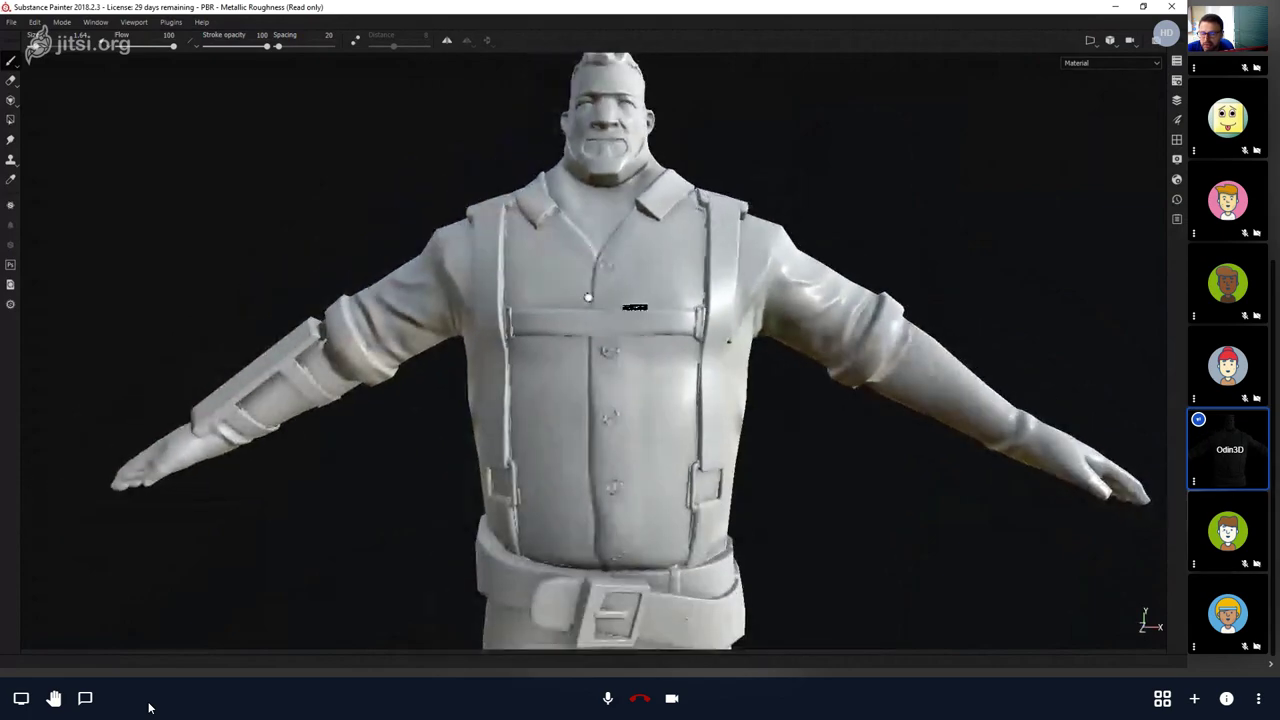
pyautogui.keyDown('alt'); pyautogui.moveTo(700, 335); pyautogui.dragTo(724, 370, button='middle'); pyautogui.keyUp('alt')
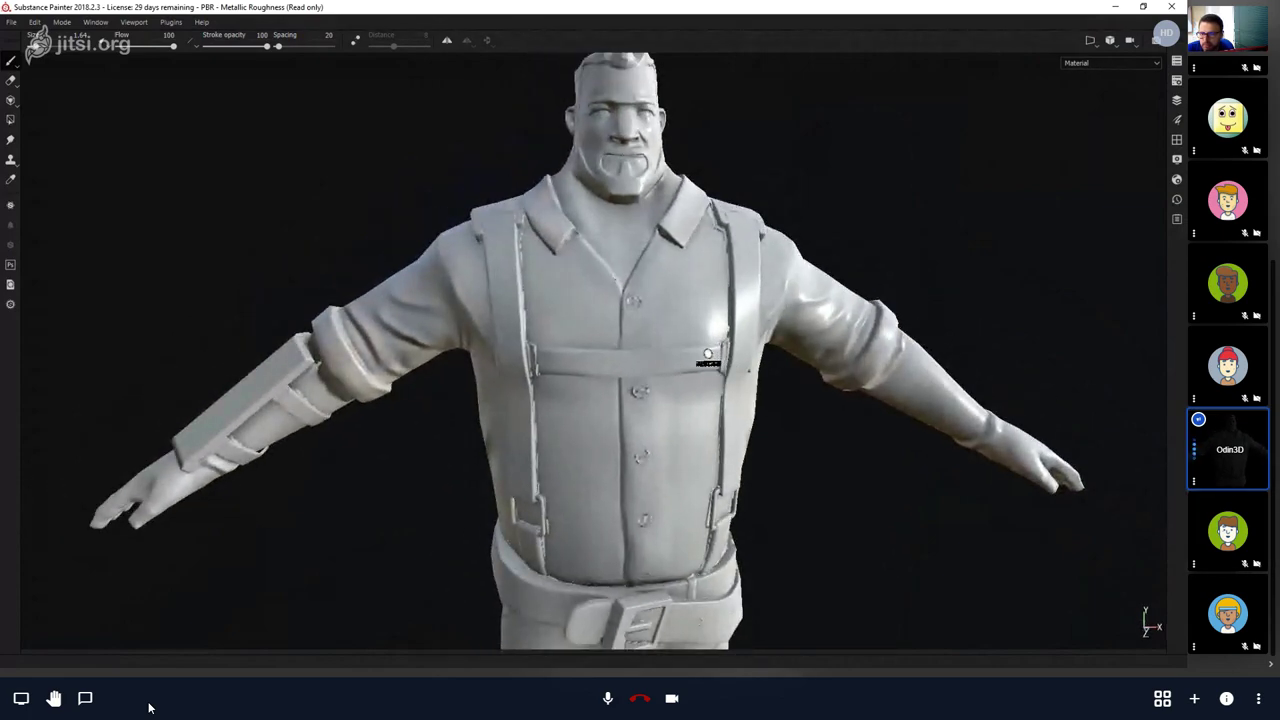
pyautogui.keyDown('alt'); pyautogui.moveTo(720, 362); pyautogui.dragTo(731, 363); pyautogui.keyUp('alt')
pyautogui.press('Tab')
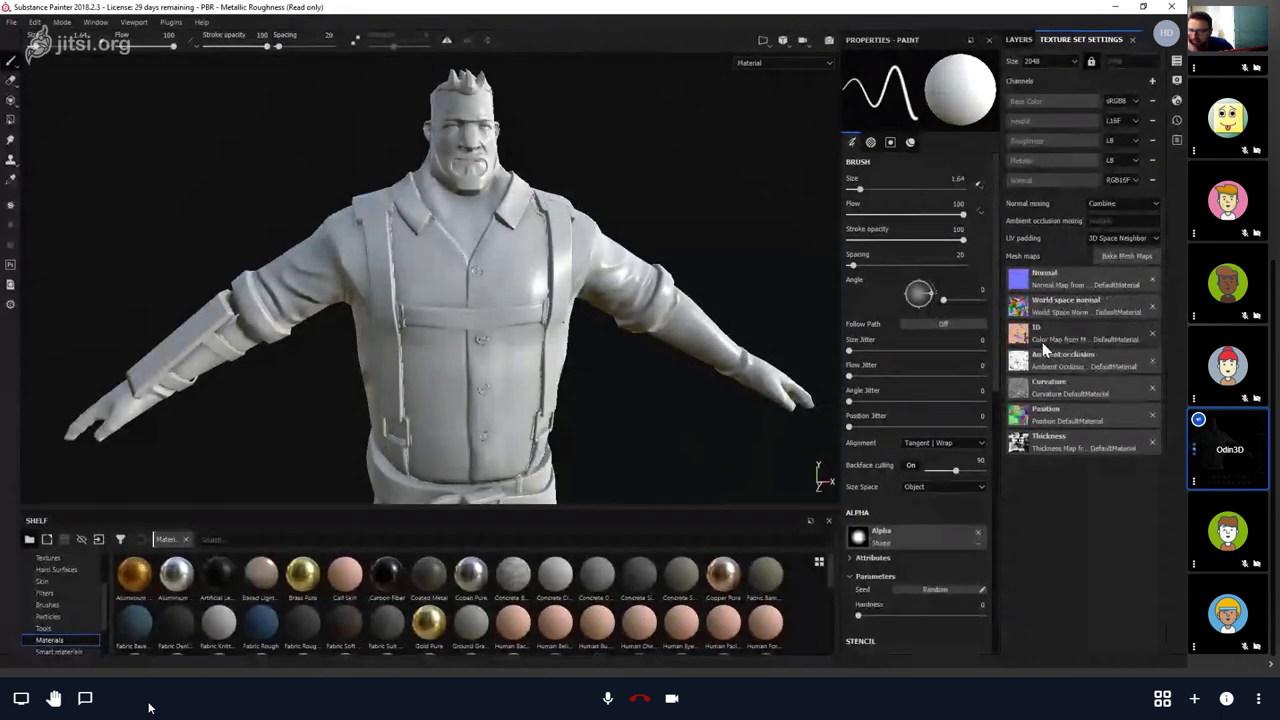
# Preview the Normal mesh map, return to the material view, and swing the lighting around.
pyautogui.keyDown('alt'); pyautogui.moveTo(628, 302); pyautogui.dragTo(690, 298); pyautogui.keyUp('alt')
pyautogui.press('Tab')
pyautogui.press('b')
pyautogui.press('m')
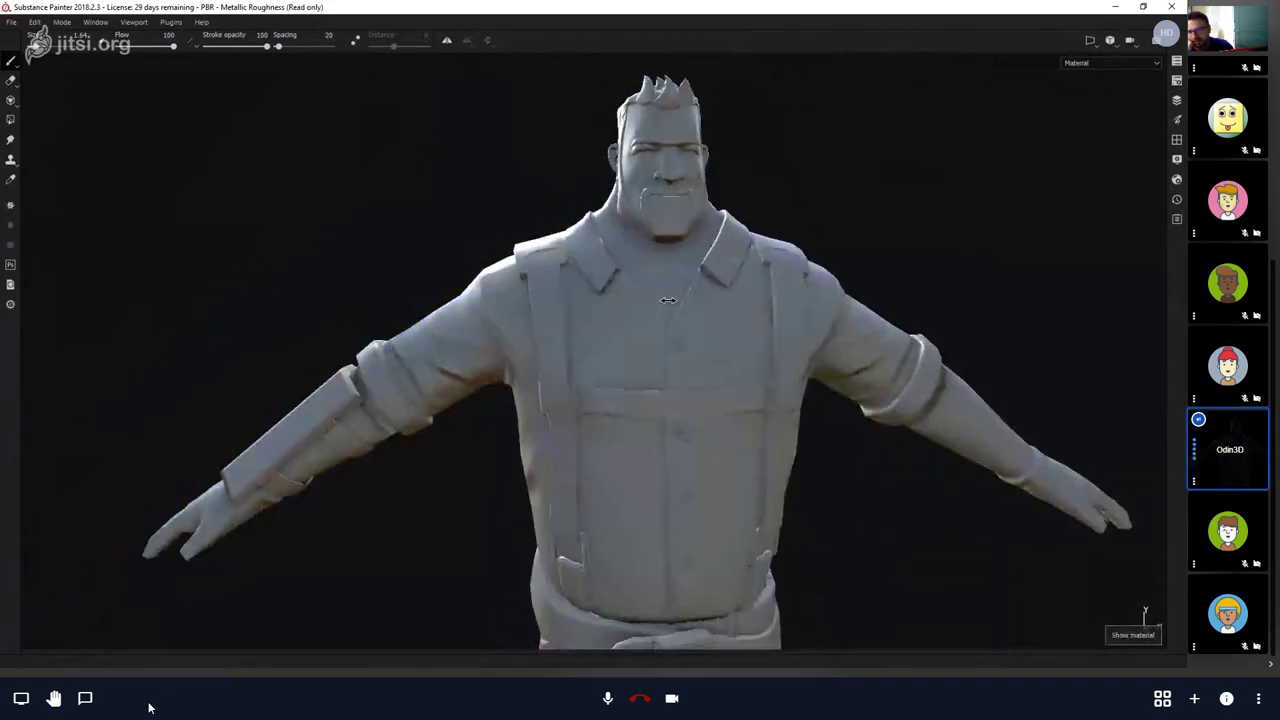
pyautogui.keyDown('shift'); pyautogui.moveTo(690, 298); pyautogui.dragTo(725, 330, button='right'); pyautogui.keyUp('shift')
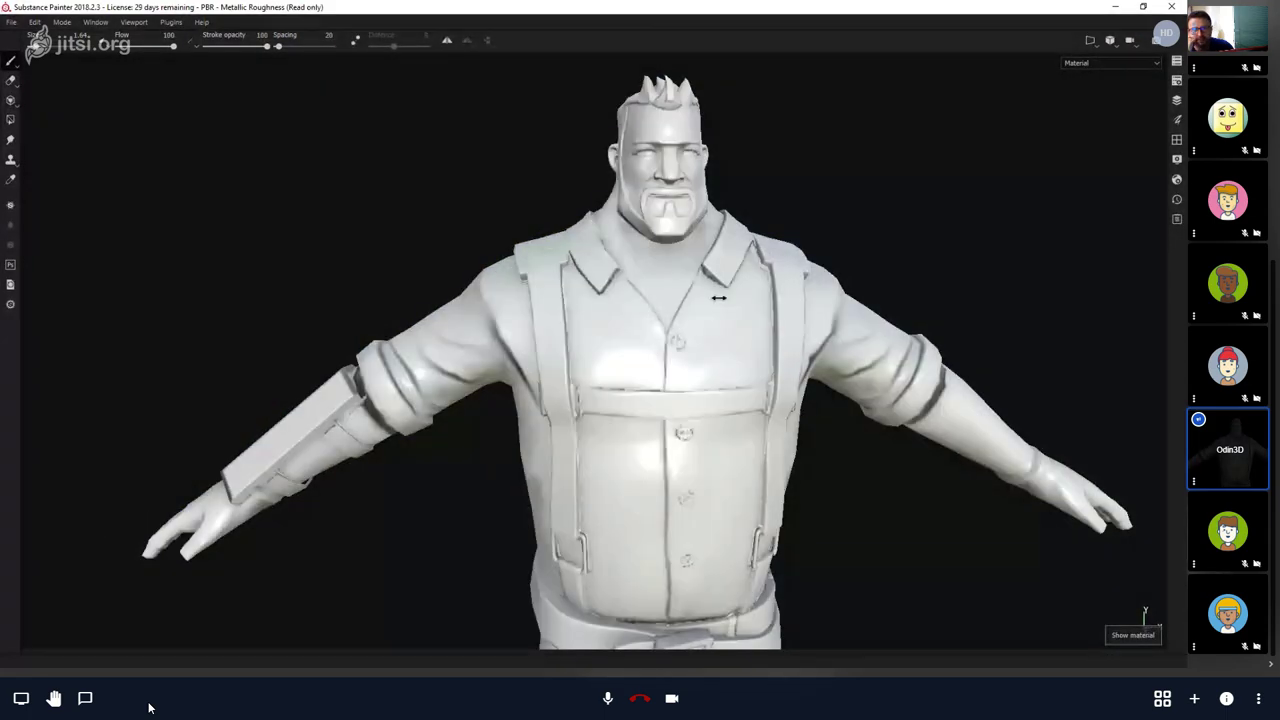
pyautogui.scroll(-3, 714, 420)
pyautogui.keyDown('alt'); pyautogui.moveTo(714, 420); pyautogui.dragTo(703, 372, button='middle'); pyautogui.keyUp('alt')
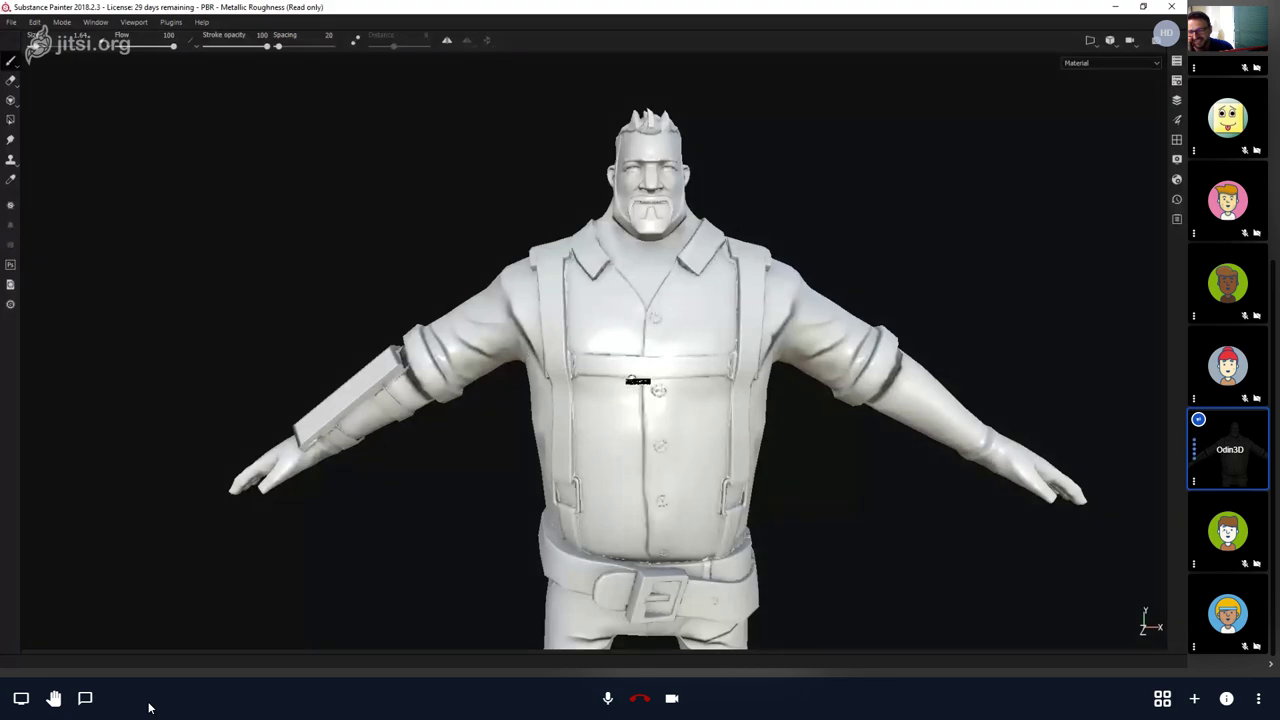
# Display the Normal mesh map, then cycle through World space normal, ID and Curvature.
pyautogui.click(1088, 63)
pyautogui.click(1082, 134)
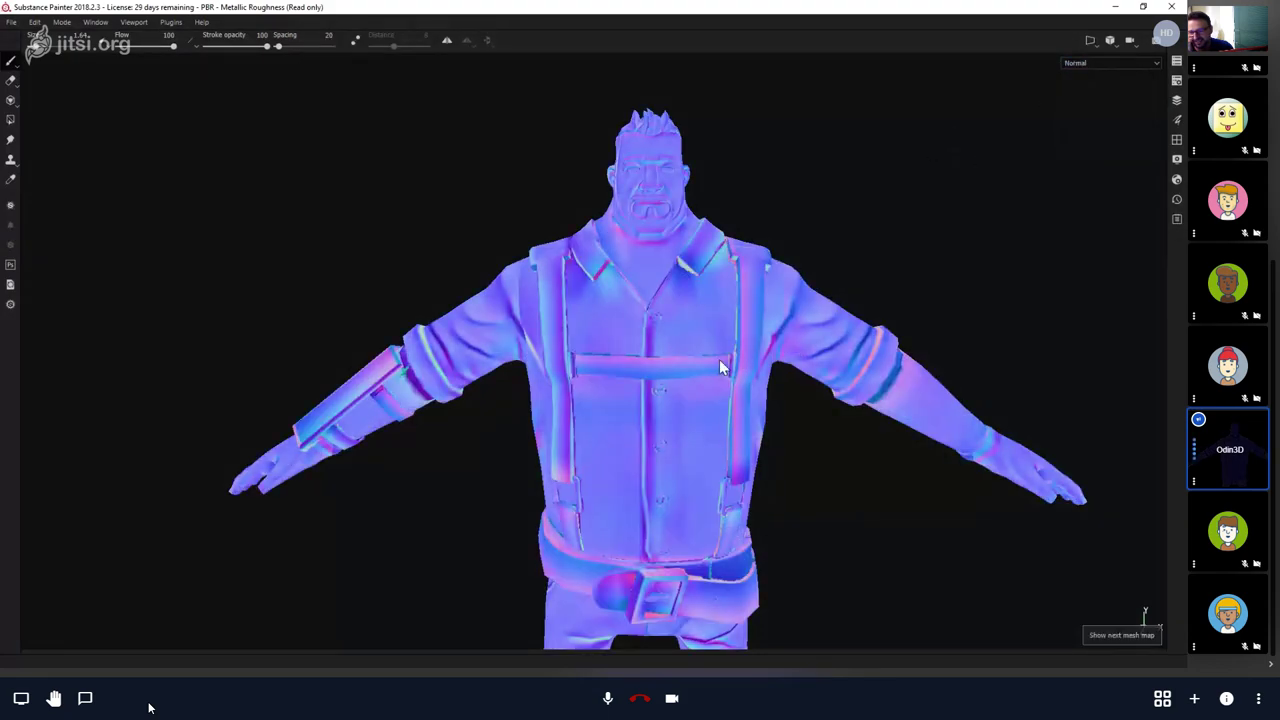
pyautogui.moveTo(719, 359)
pyautogui.keyDown('alt'); pyautogui.mouseDown()
pyautogui.moveTo(749, 346)
pyautogui.moveTo(703, 360)
pyautogui.moveTo(694, 320)
pyautogui.moveTo(740, 347)
pyautogui.mouseUp(); pyautogui.keyUp('alt')
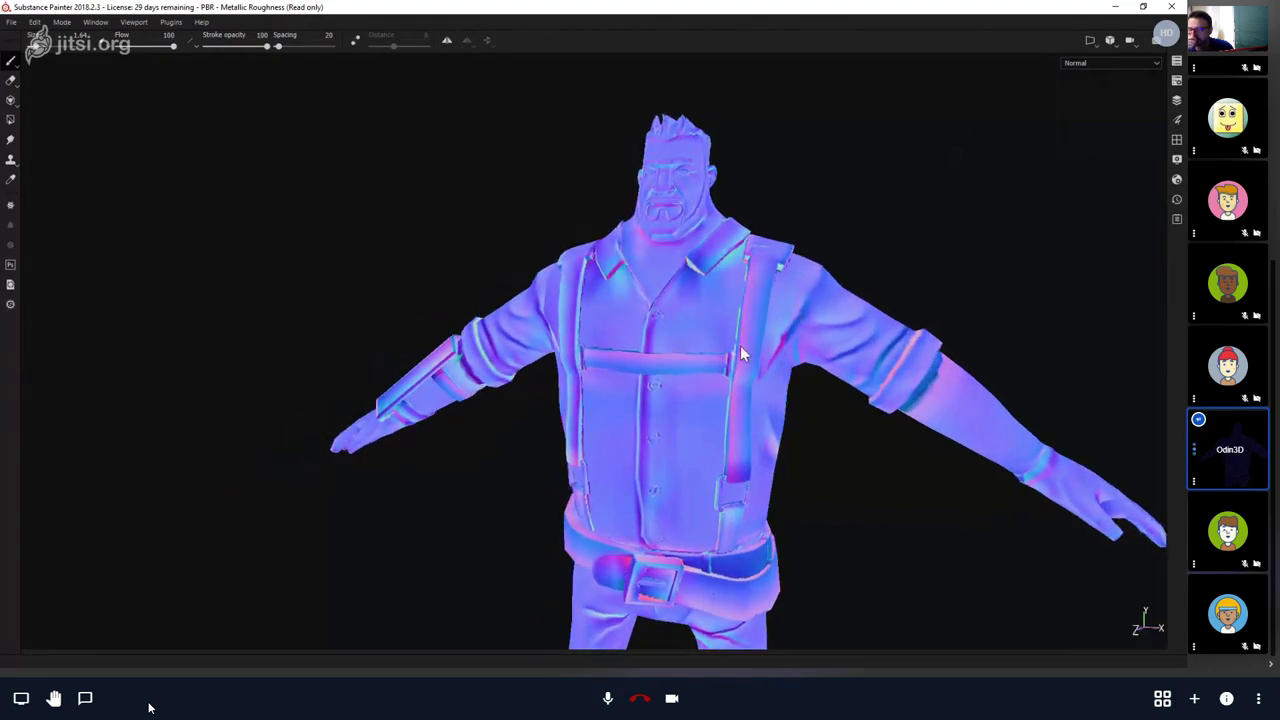
pyautogui.press('b')
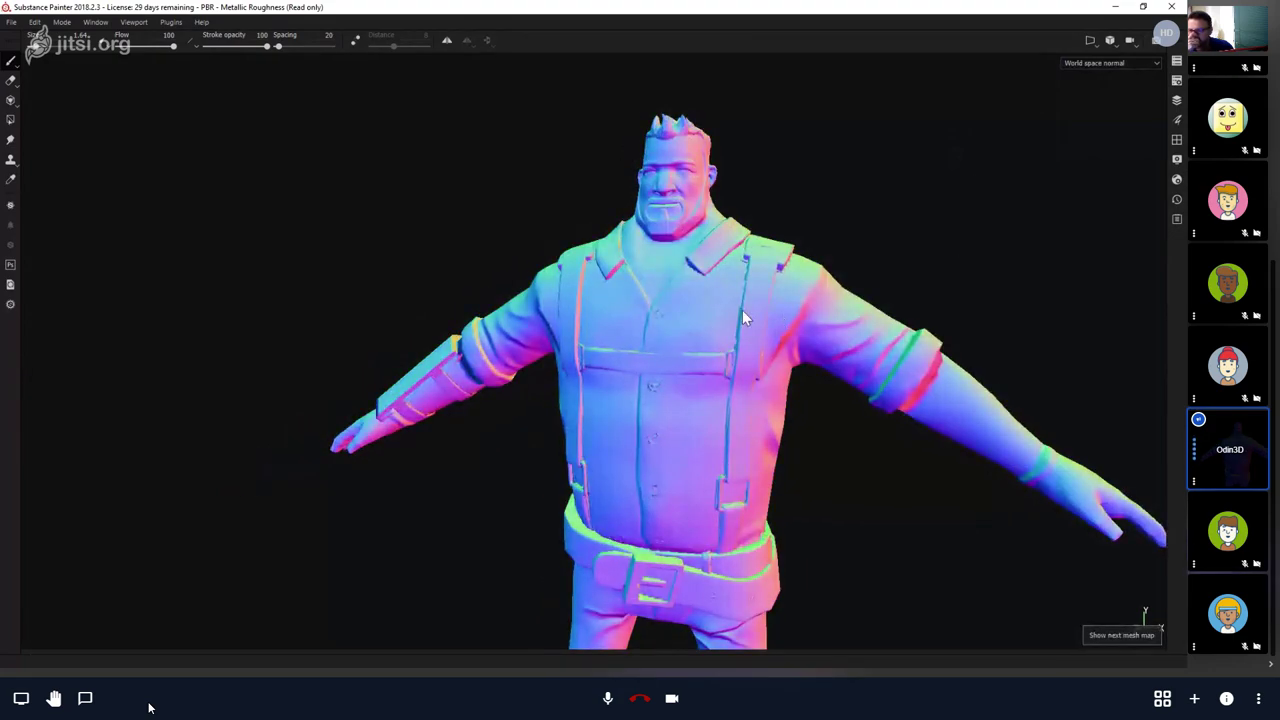
pyautogui.press('b')
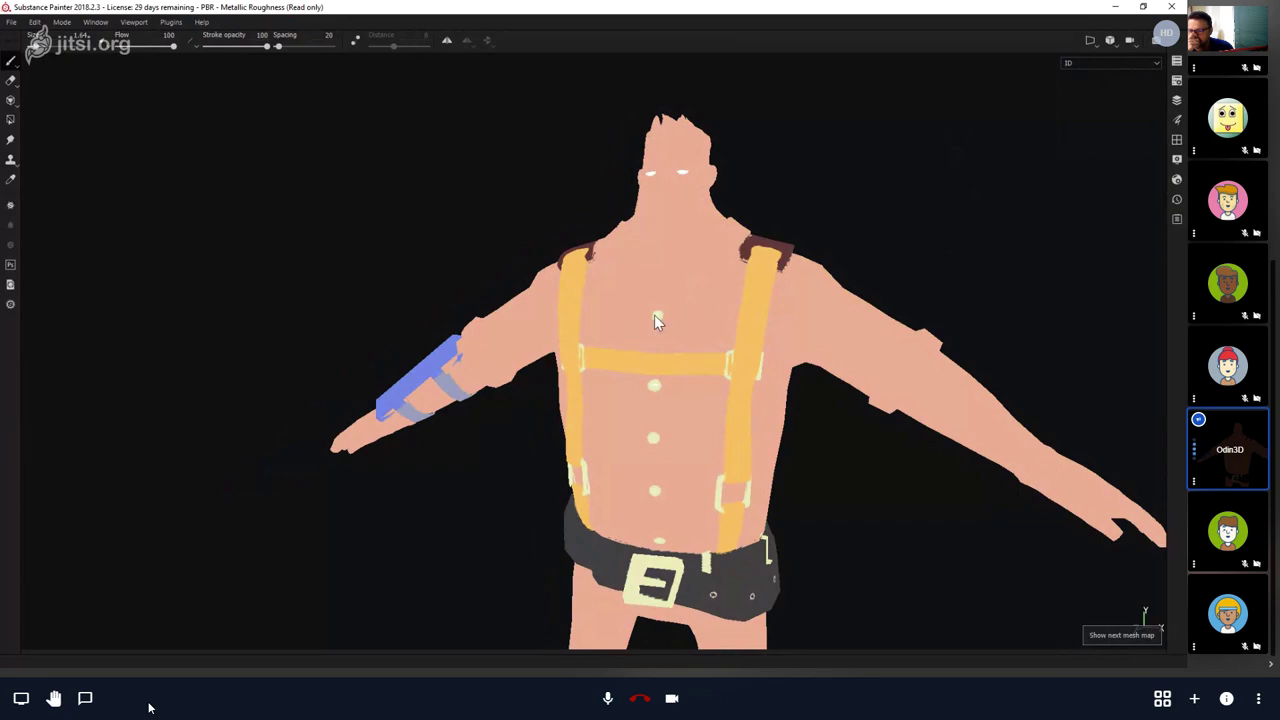
pyautogui.press('b')
pyautogui.press('b')
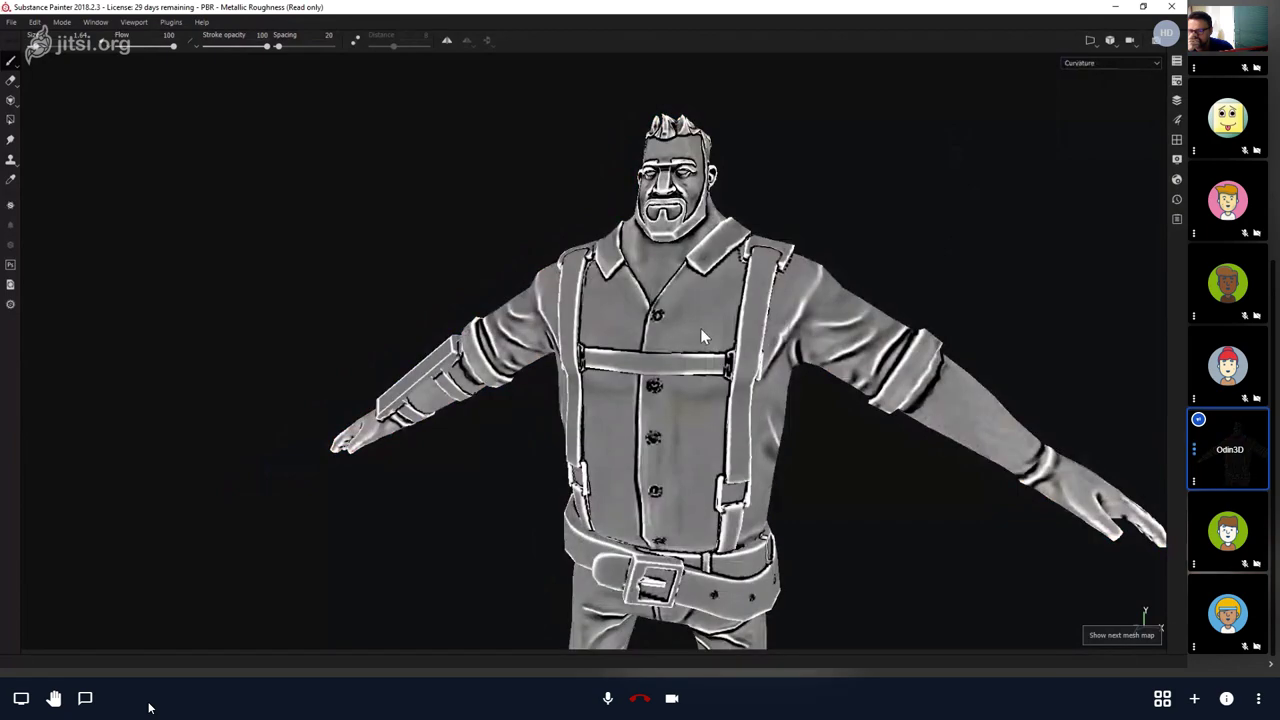
# Continue to the Position map while orbiting the character, then show the Thickness map.
pyautogui.scroll(3, 735, 308)
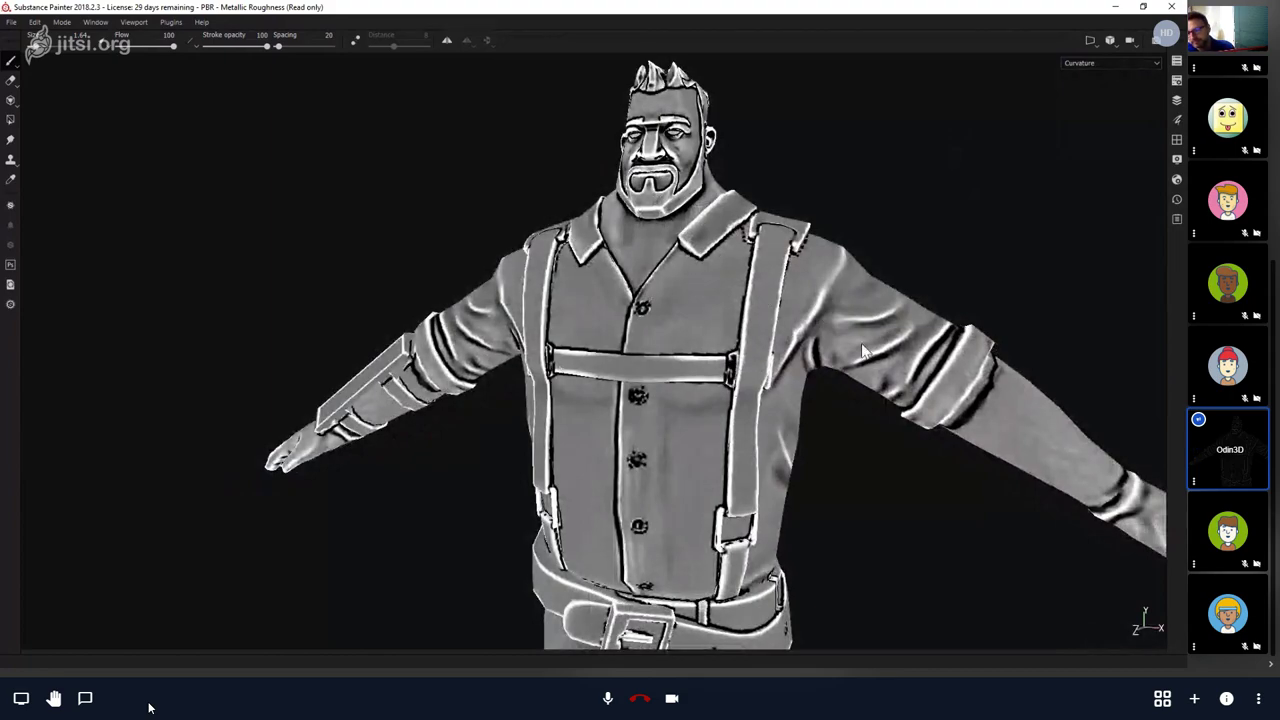
pyautogui.press('b')
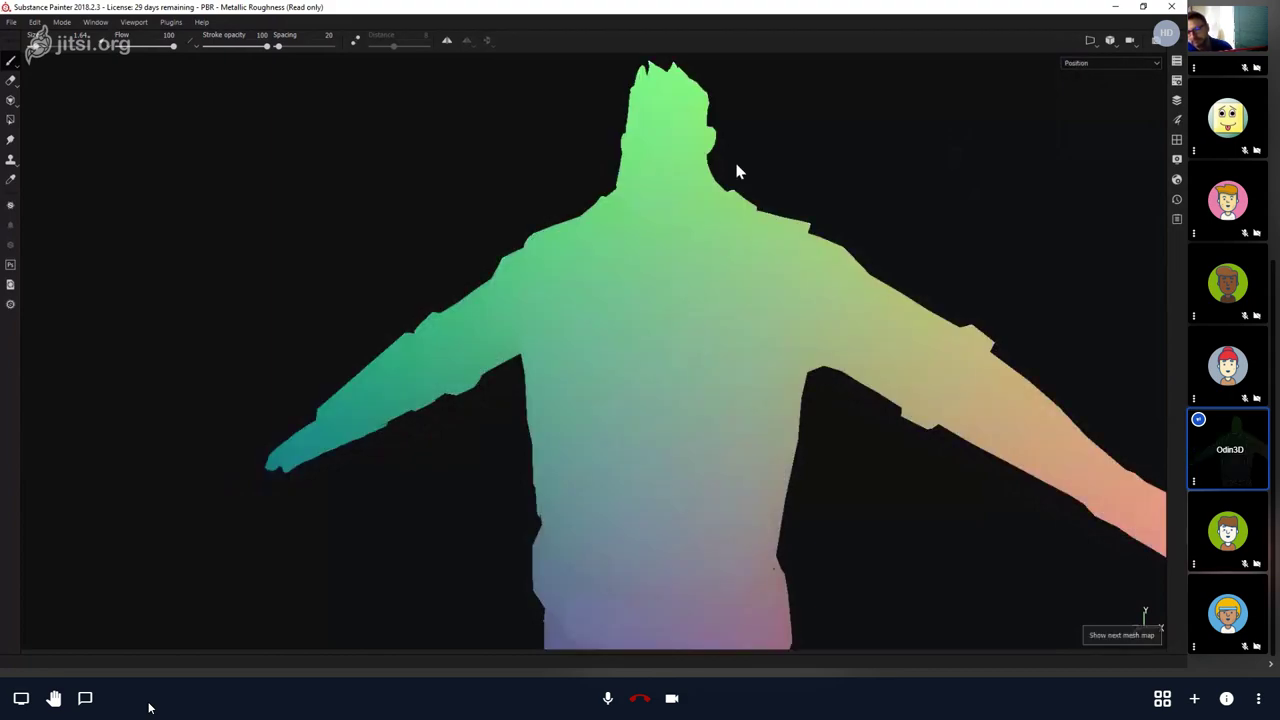
pyautogui.scroll(-5, 724, 380)
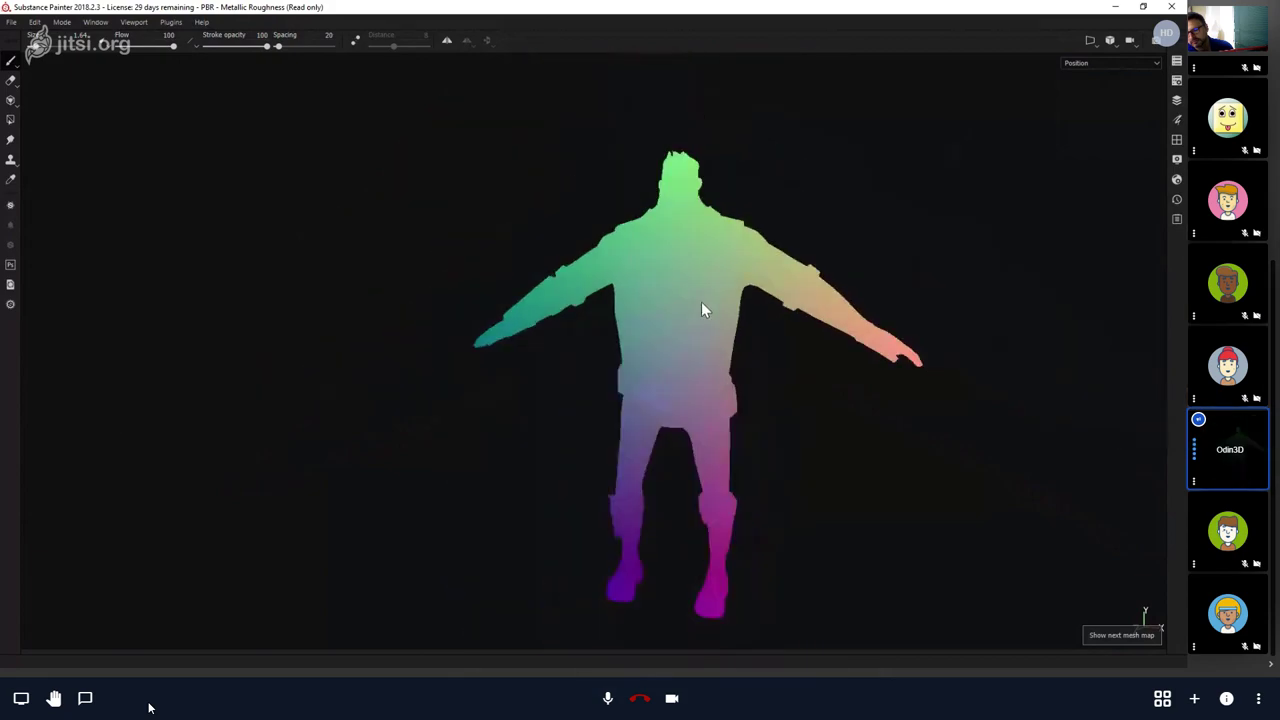
pyautogui.scroll(2, 693, 343)
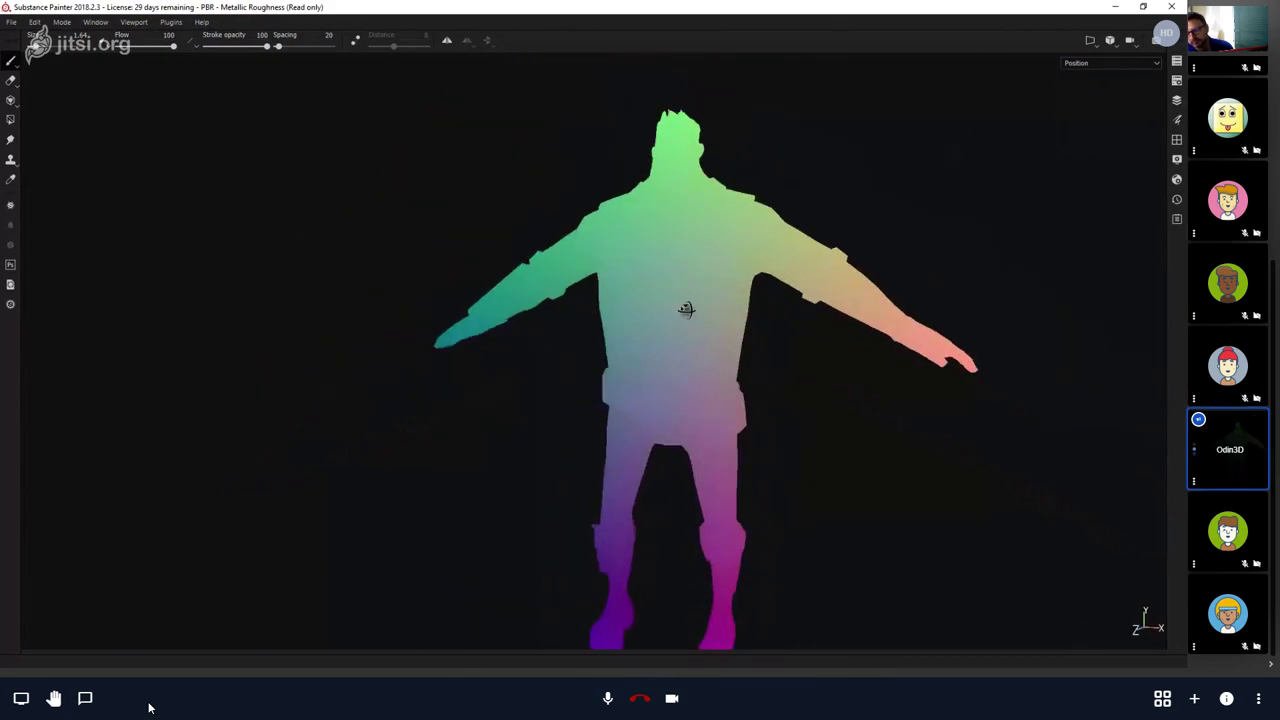
pyautogui.keyDown('alt'); pyautogui.moveTo(686, 310); pyautogui.dragTo(773, 318); pyautogui.keyUp('alt')
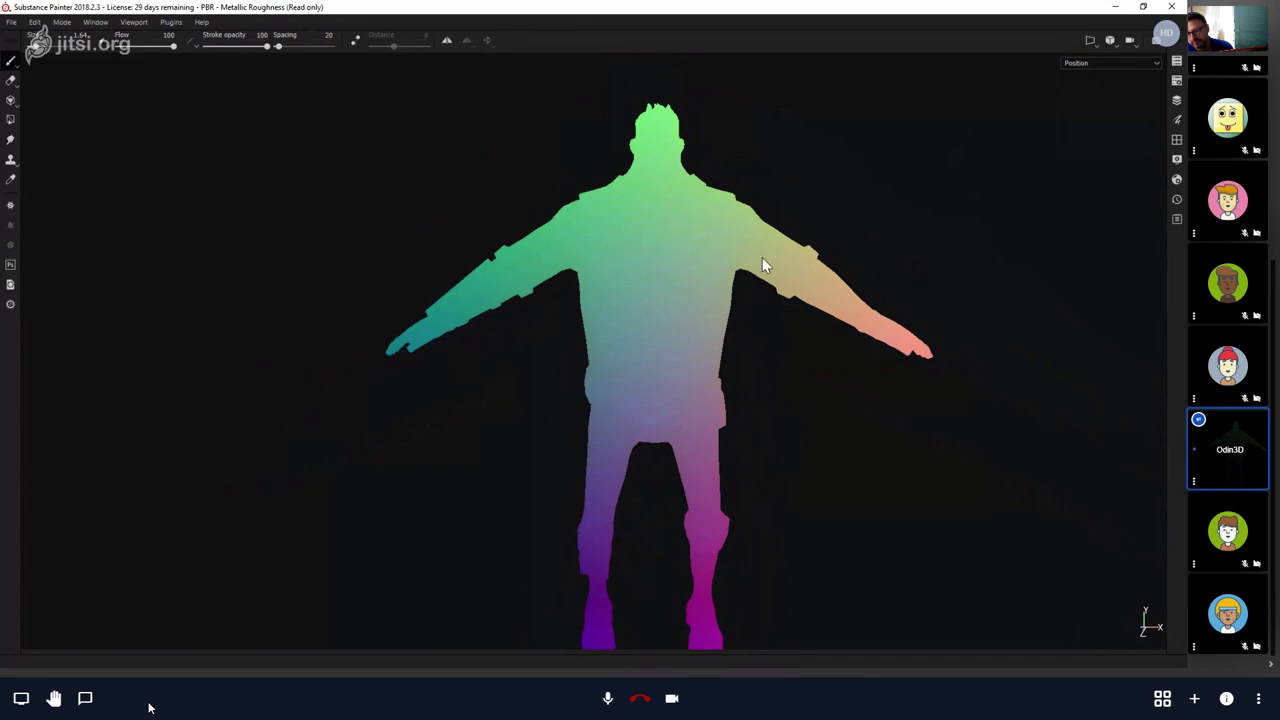
pyautogui.keyDown('alt'); pyautogui.moveTo(762, 260); pyautogui.dragTo(763, 366); pyautogui.keyUp('alt')
pyautogui.press('b')
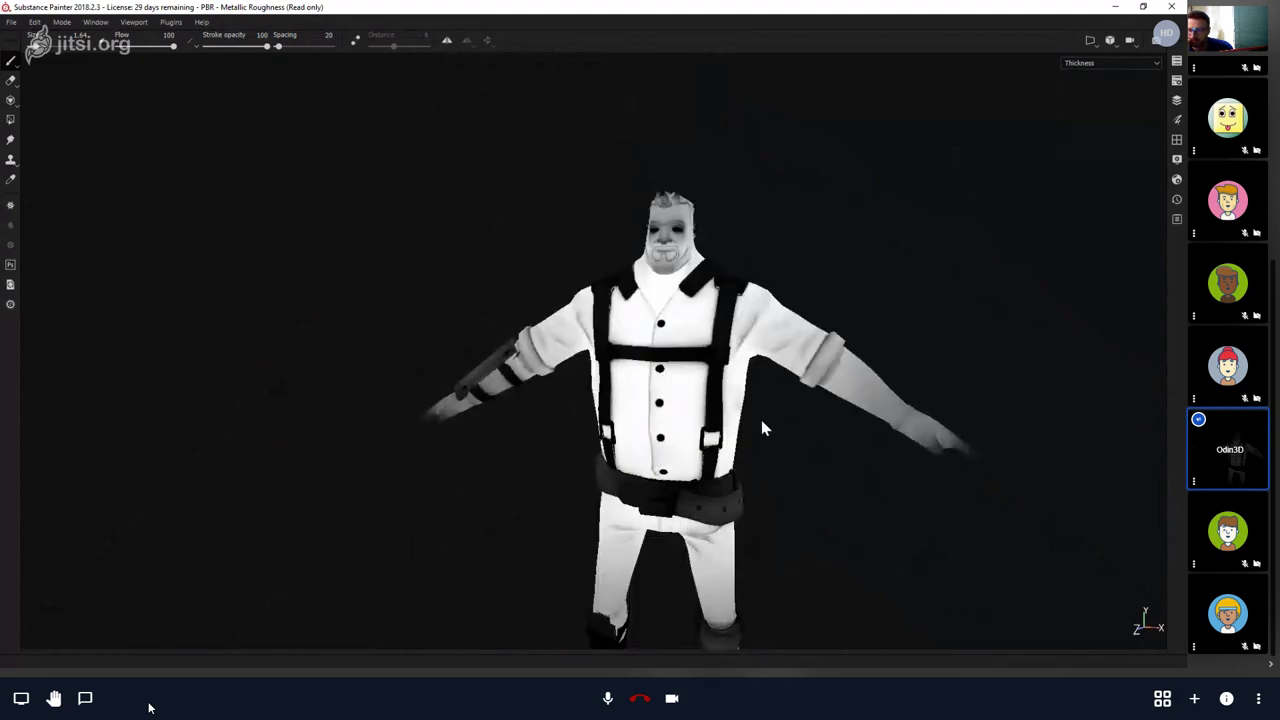
pyautogui.press('b')
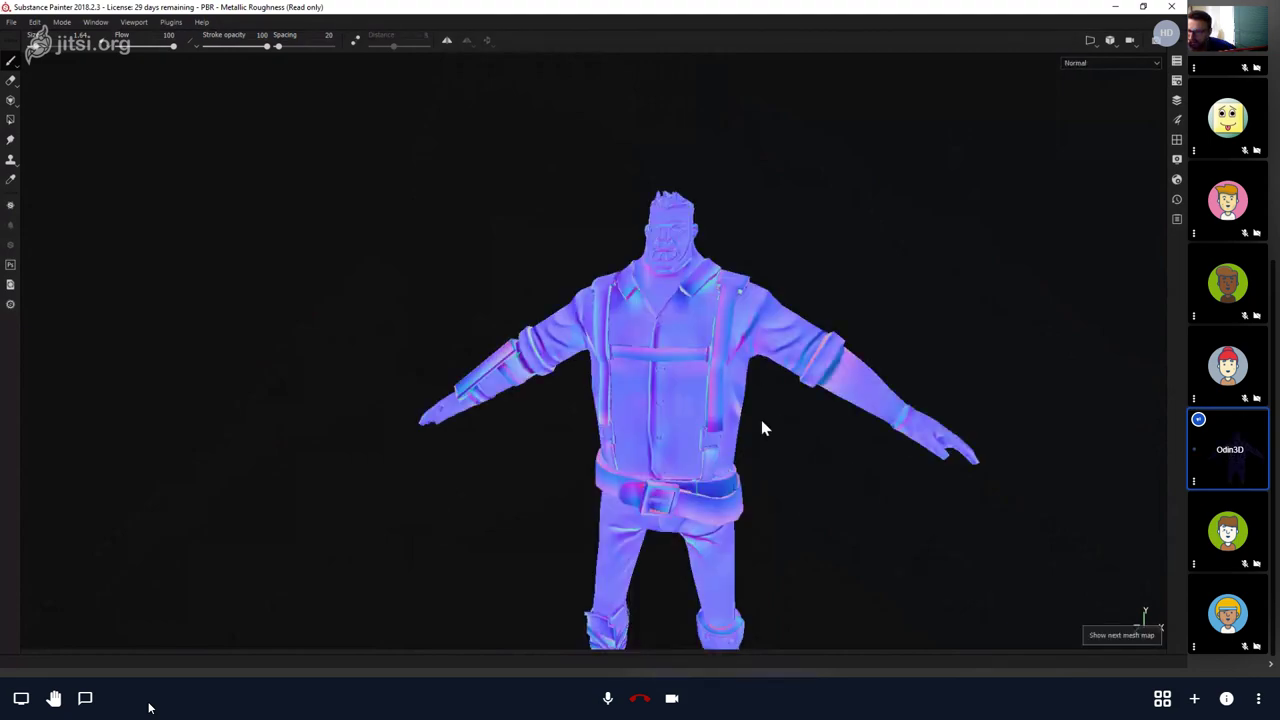
# Return to the material display in a full-width view and zoom in on the torso.
pyautogui.press('m')
pyautogui.press('Tab')
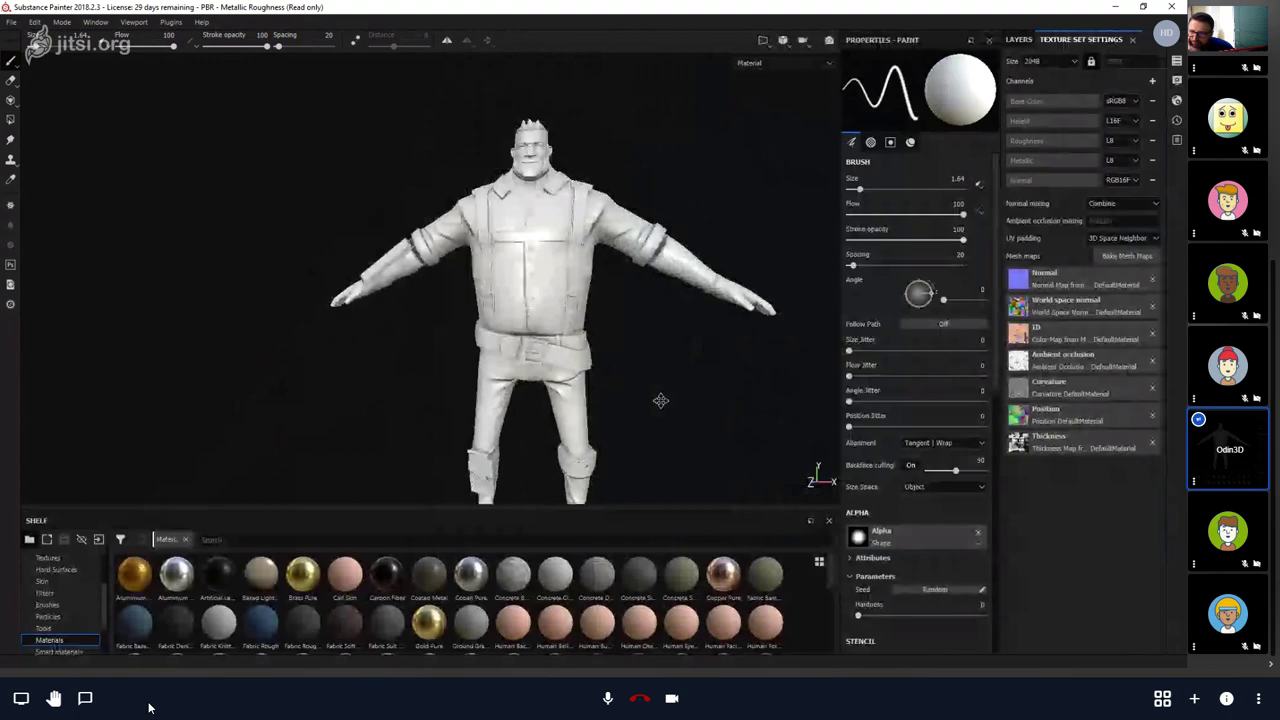
pyautogui.press('Tab')
pyautogui.scroll(4, 651, 380)
pyautogui.keyDown('alt'); pyautogui.moveTo(651, 380); pyautogui.dragTo(705, 362); pyautogui.keyUp('alt')
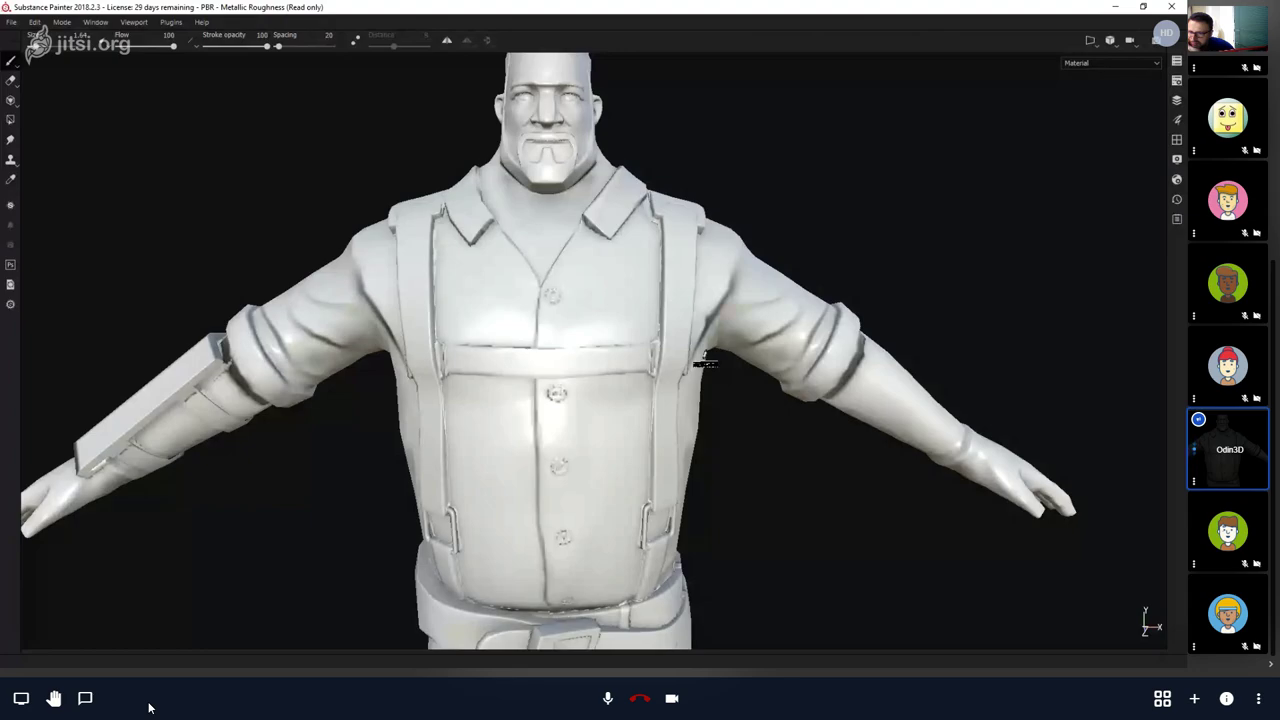
pyautogui.scroll(6, 705, 362)
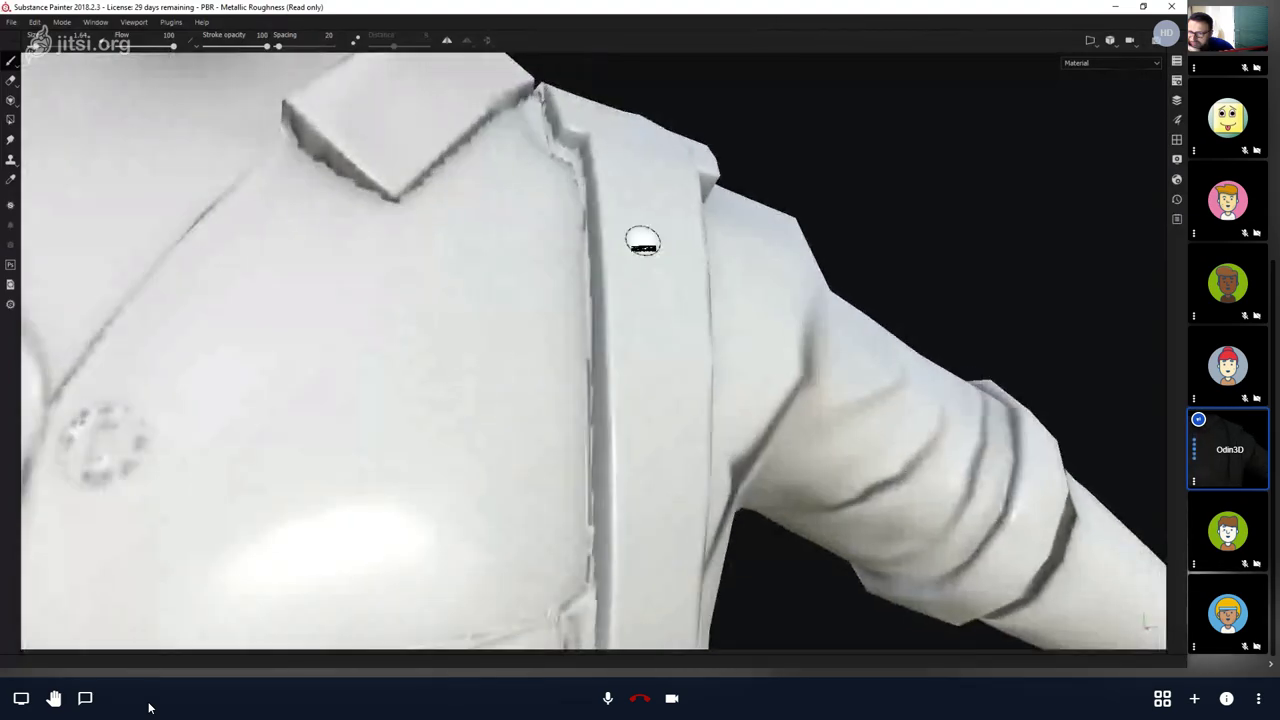
# Frame the chest seam, collar and button, then open the Bake Mesh Maps settings.
pyautogui.moveTo(642, 241)
pyautogui.keyDown('alt'); pyautogui.mouseDown()
pyautogui.moveTo(703, 306)
pyautogui.moveTo(720, 277)
pyautogui.moveTo(690, 422)
pyautogui.mouseUp(); pyautogui.keyUp('alt')
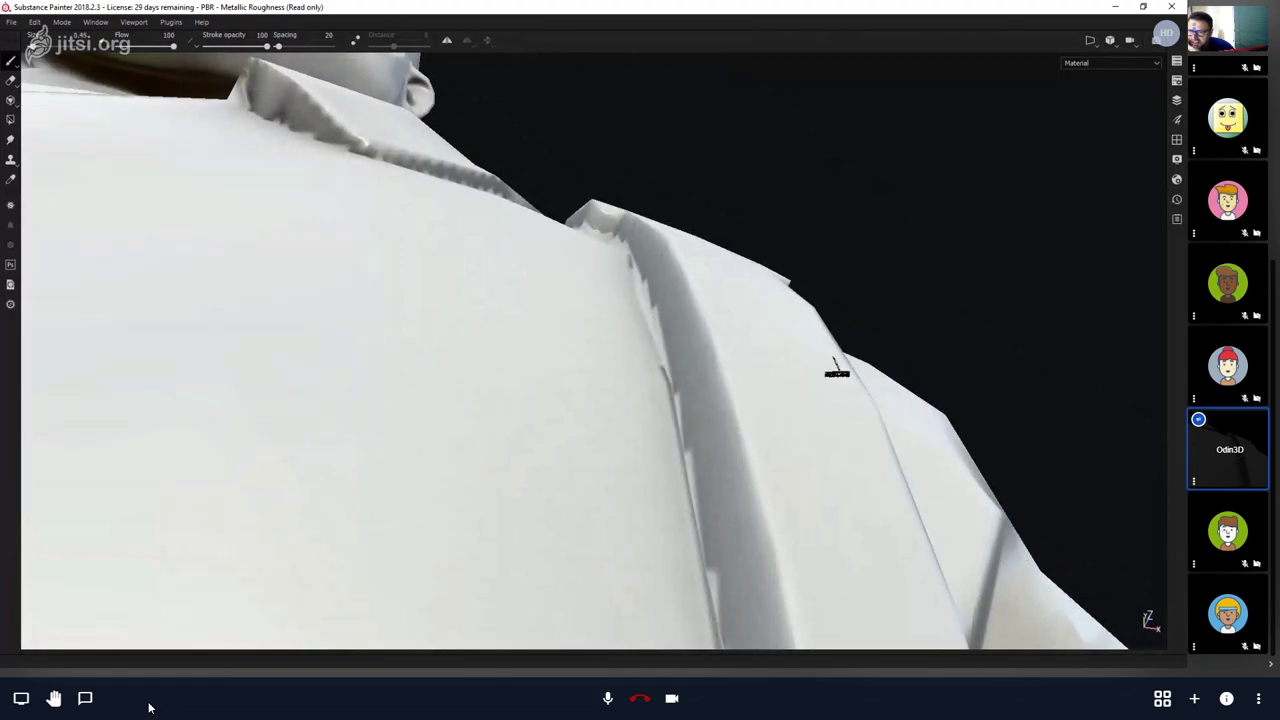
pyautogui.keyDown('alt'); pyautogui.moveTo(836, 372); pyautogui.dragTo(603, 403); pyautogui.keyUp('alt')
pyautogui.keyDown('alt'); pyautogui.moveTo(603, 403); pyautogui.dragTo(660, 374, button='right'); pyautogui.keyUp('alt')
pyautogui.press('Tab')
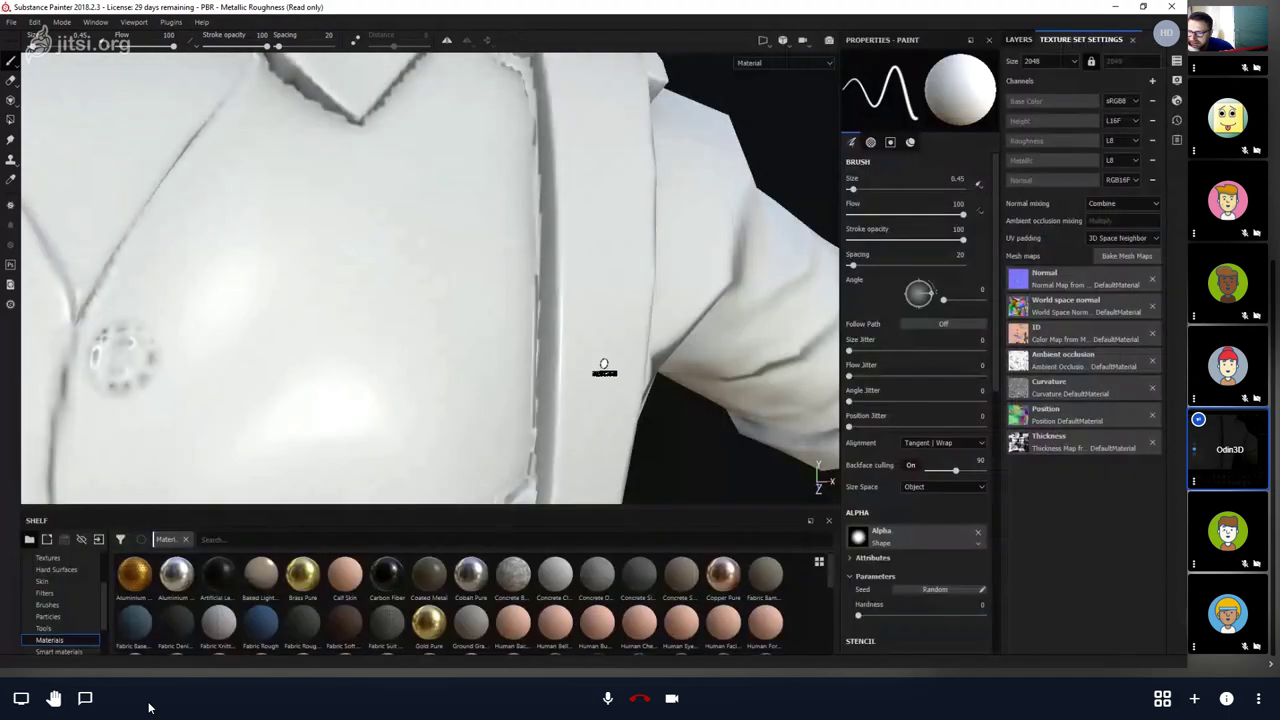
pyautogui.click(1122, 256)
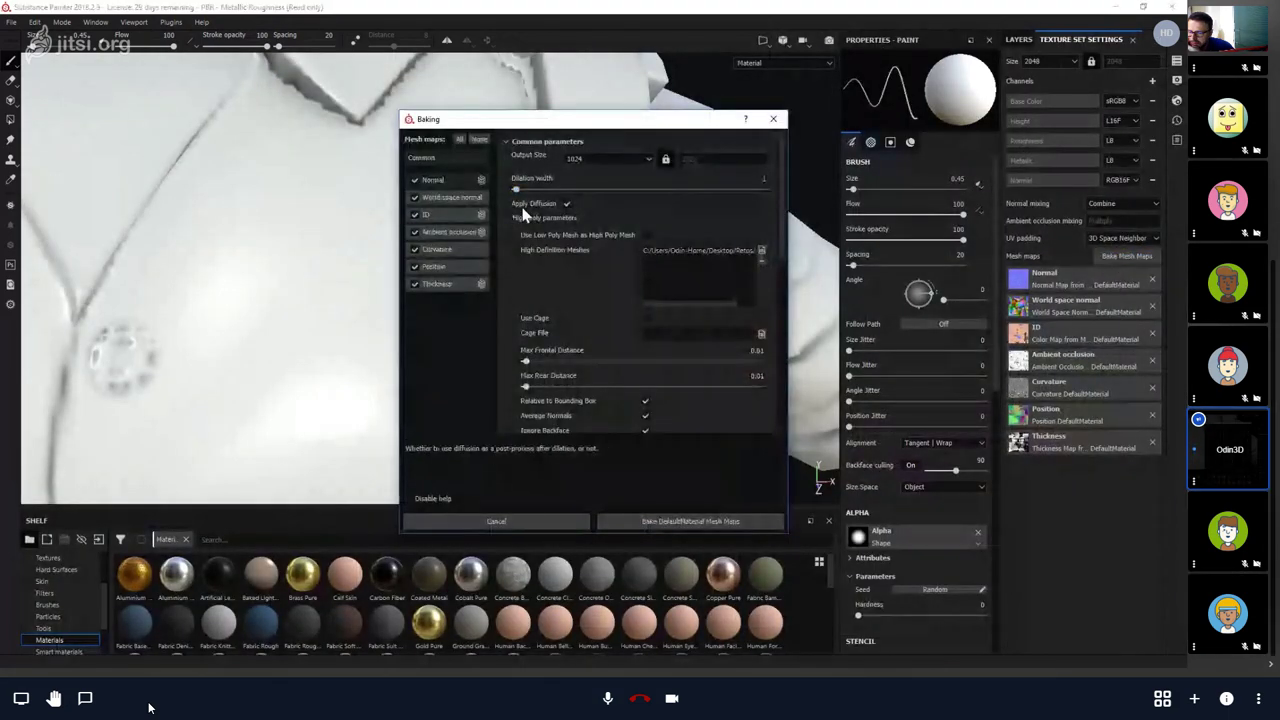
# Bake the DefaultMaterial mesh maps with the output size set to 4096.
pyautogui.click(595, 157)
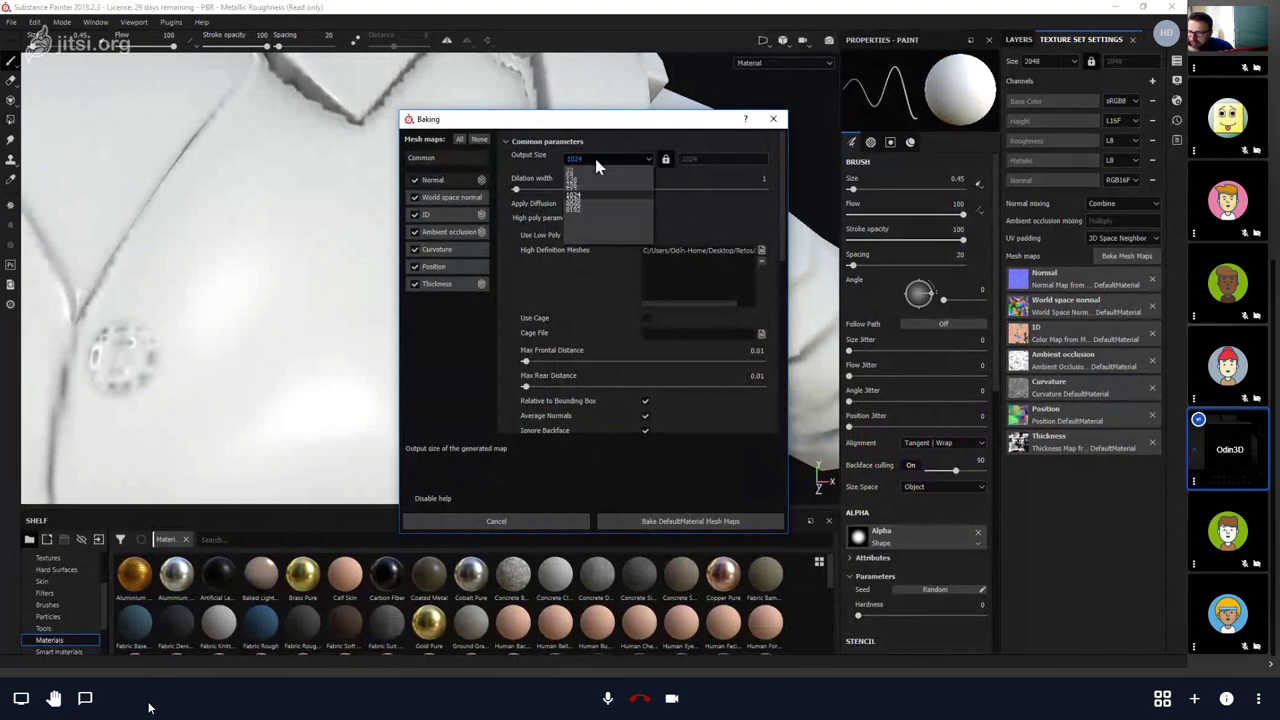
pyautogui.click(585, 212)
pyautogui.click(645, 515)
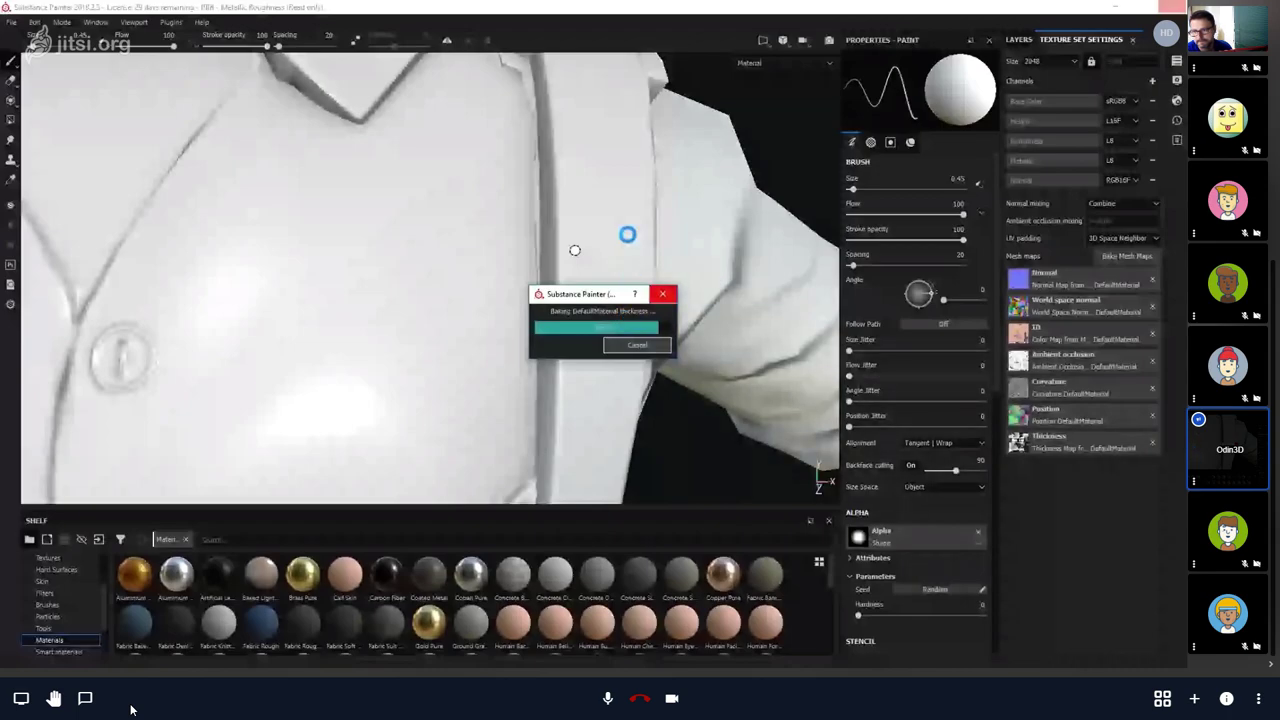
# Dismiss the bake notice and preview Base Color, Normal and World space normal on the shoulder.
pyautogui.click(637, 344)
pyautogui.moveTo(637, 344)
pyautogui.keyDown('alt'); pyautogui.mouseDown()
pyautogui.moveTo(634, 303)
pyautogui.moveTo(526, 349)
pyautogui.moveTo(483, 329)
pyautogui.moveTo(551, 343)
pyautogui.moveTo(586, 400)
pyautogui.moveTo(509, 291)
pyautogui.moveTo(559, 205)
pyautogui.moveTo(491, 206)
pyautogui.moveTo(474, 163)
pyautogui.moveTo(426, 303)
pyautogui.moveTo(380, 214)
pyautogui.moveTo(471, 286)
pyautogui.moveTo(457, 309)
pyautogui.moveTo(203, 320)
pyautogui.moveTo(423, 406)
pyautogui.moveTo(537, 303)
pyautogui.moveTo(570, 432)
pyautogui.moveTo(617, 206)
pyautogui.moveTo(614, 286)
pyautogui.mouseUp(); pyautogui.keyUp('alt')
pyautogui.press('c')
pyautogui.press('c')
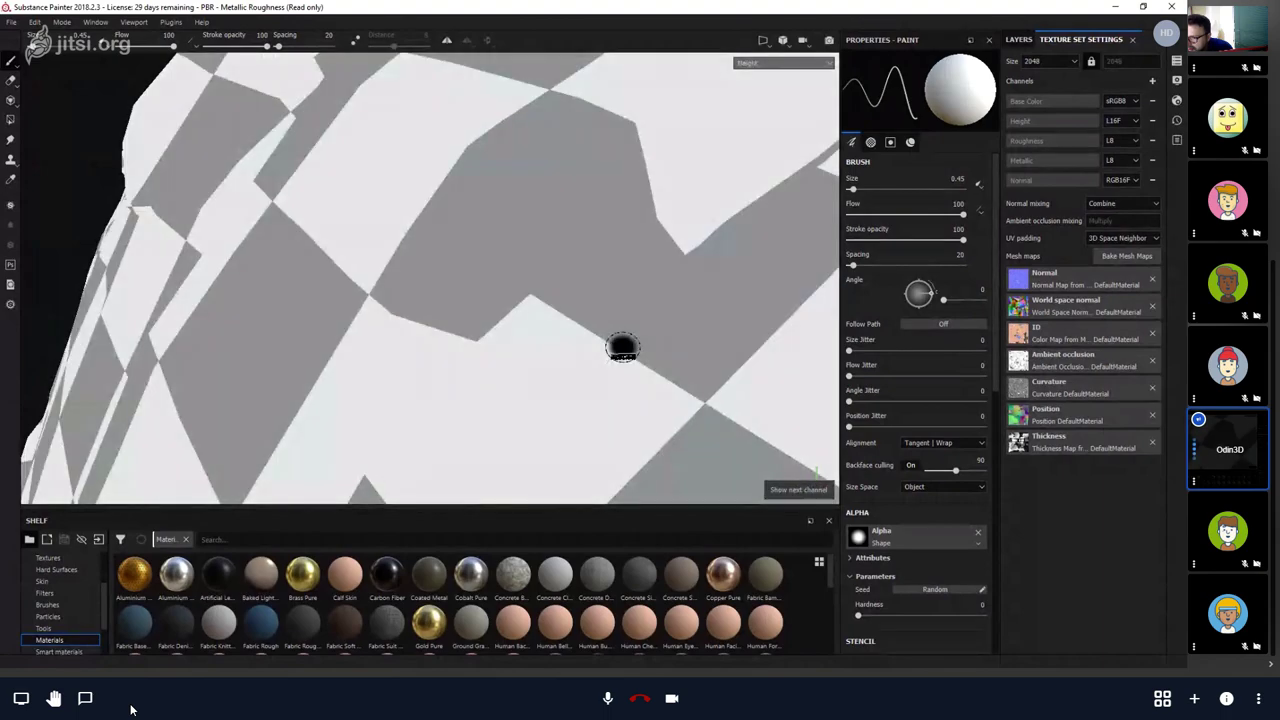
pyautogui.press('b')
pyautogui.press('b')
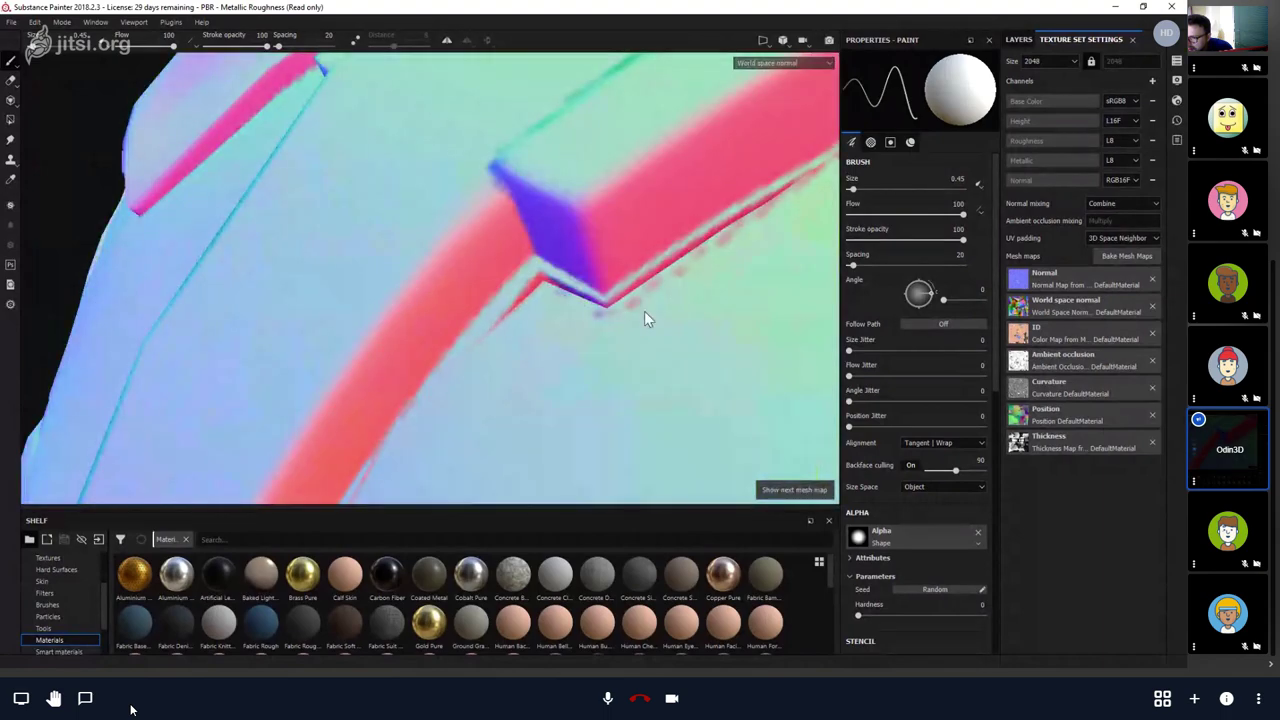
pyautogui.keyDown('alt'); pyautogui.moveTo(644, 311); pyautogui.dragTo(386, 323); pyautogui.keyUp('alt')
pyautogui.press('b')
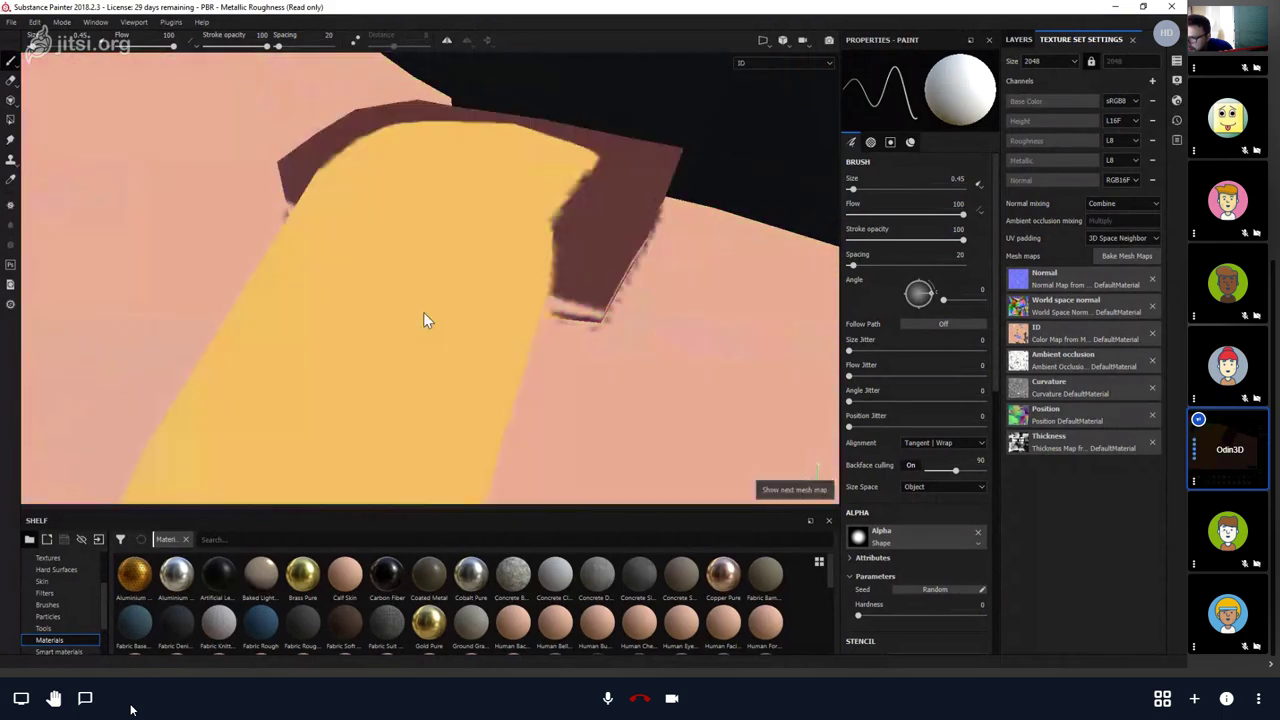
pyautogui.press('m')
# Show roughness, then ambient occlusion on the shirt collar, and bring up Bake Mesh Maps.
pyautogui.keyDown('alt'); pyautogui.moveTo(463, 294); pyautogui.dragTo(500, 283); pyautogui.keyUp('alt')
pyautogui.scroll(-5, 502, 316)
pyautogui.press('c')
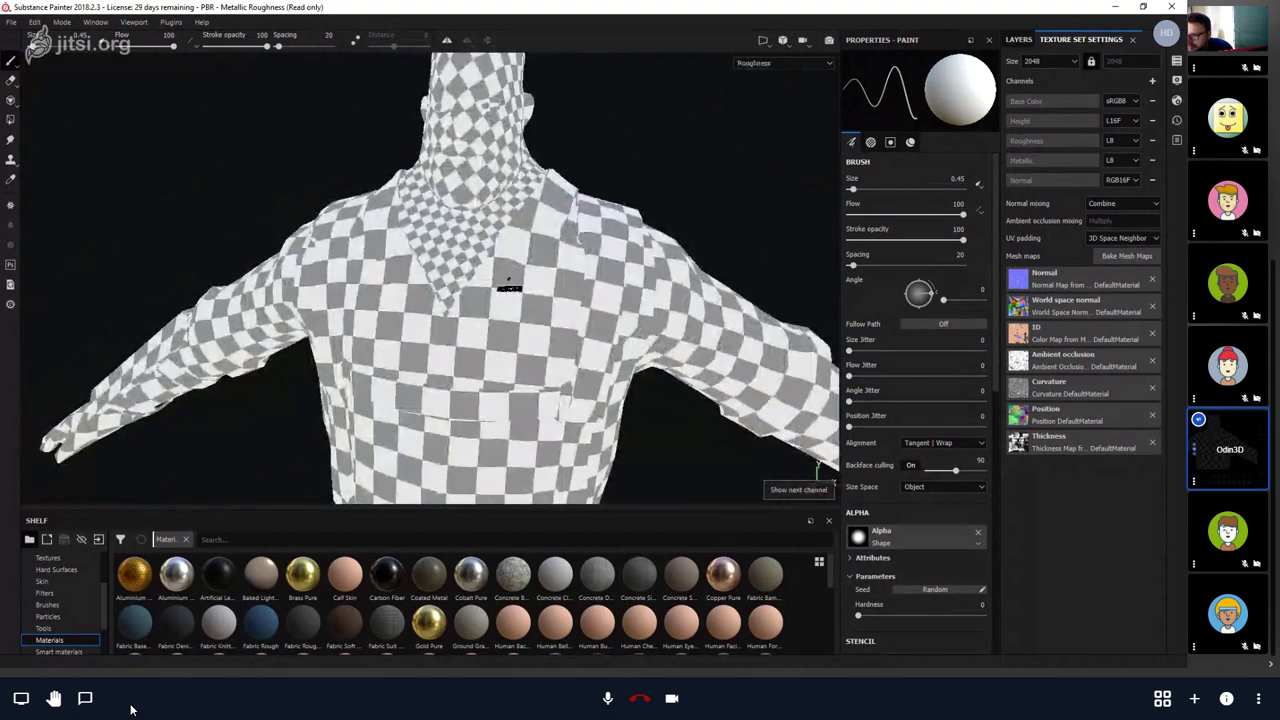
pyautogui.press('b')
pyautogui.press('b')
pyautogui.scroll(6, 624, 285)
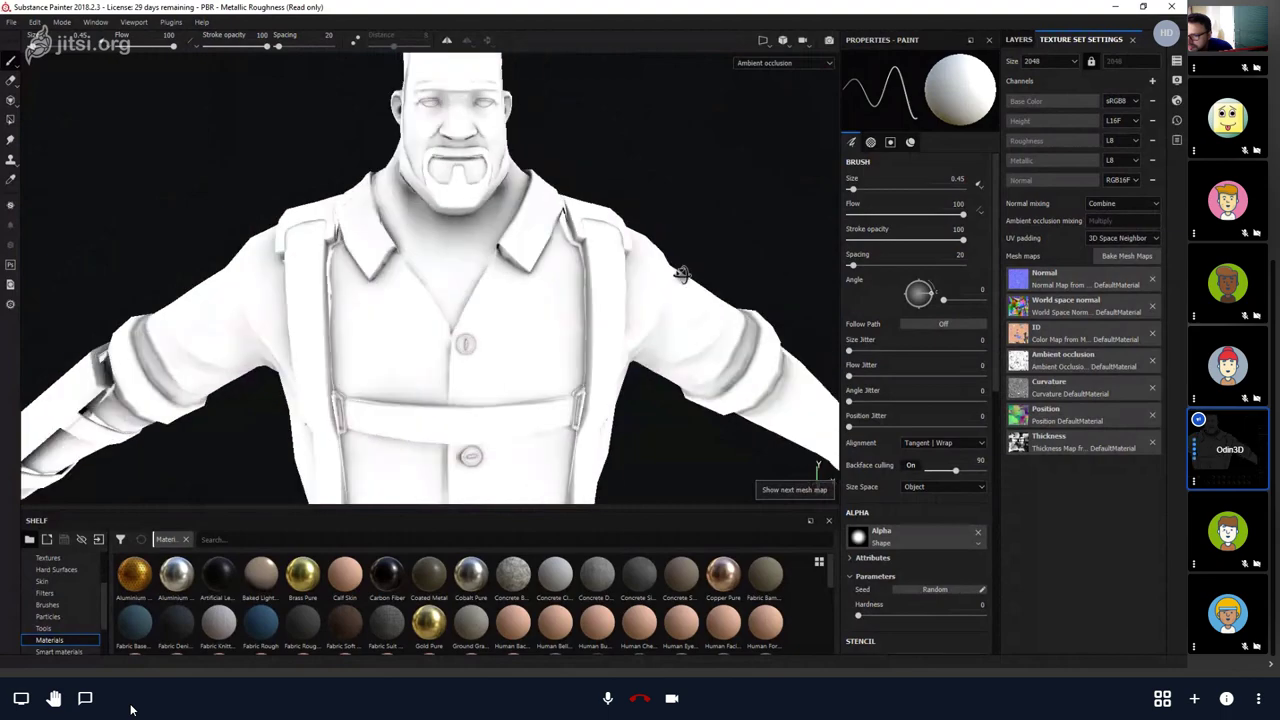
pyautogui.keyDown('alt'); pyautogui.moveTo(543, 221); pyautogui.dragTo(584, 275); pyautogui.keyUp('alt')
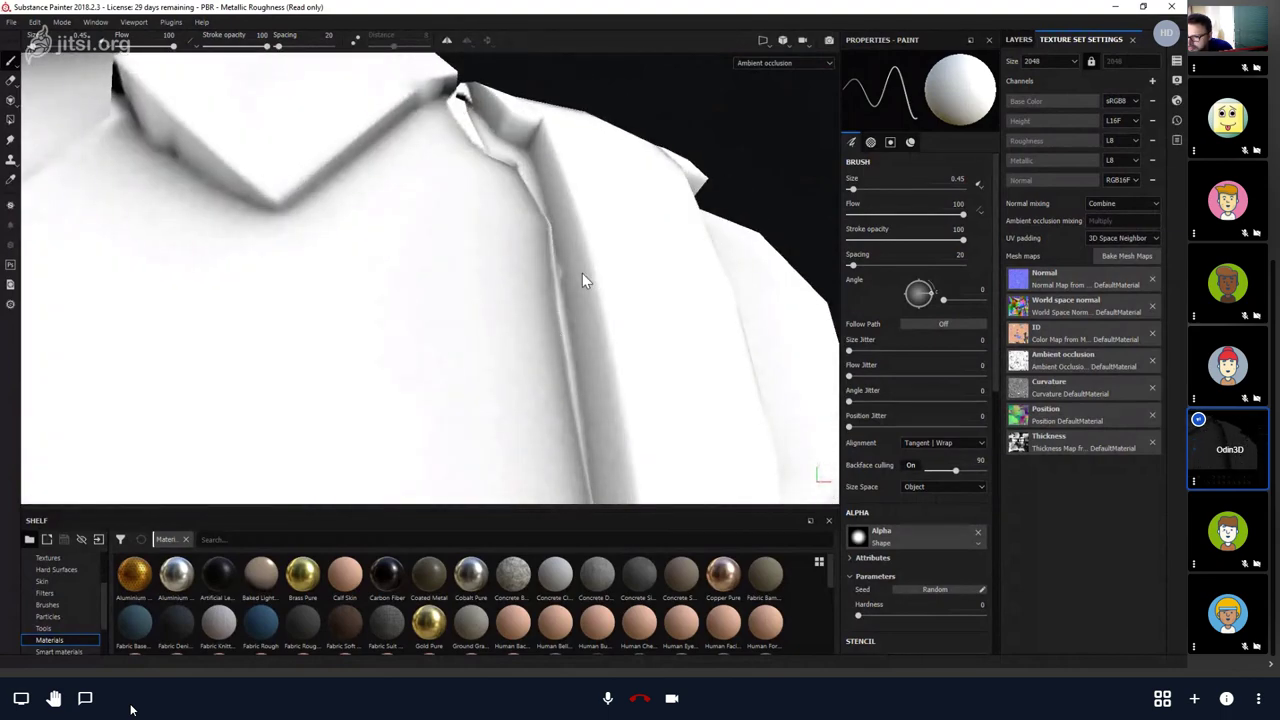
pyautogui.click(1120, 257)
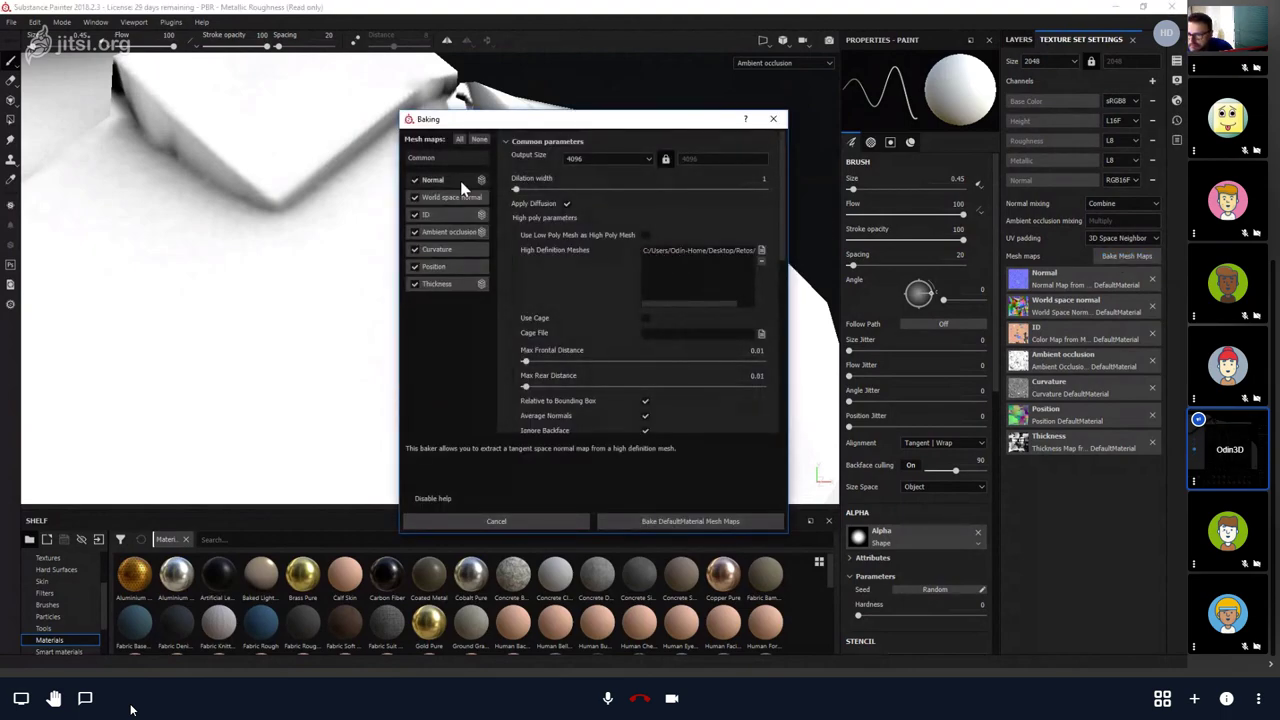
# Set the Ambient occlusion baker's Self Occlusion to Only Same Mesh Name and start baking.
pyautogui.click(445, 234)
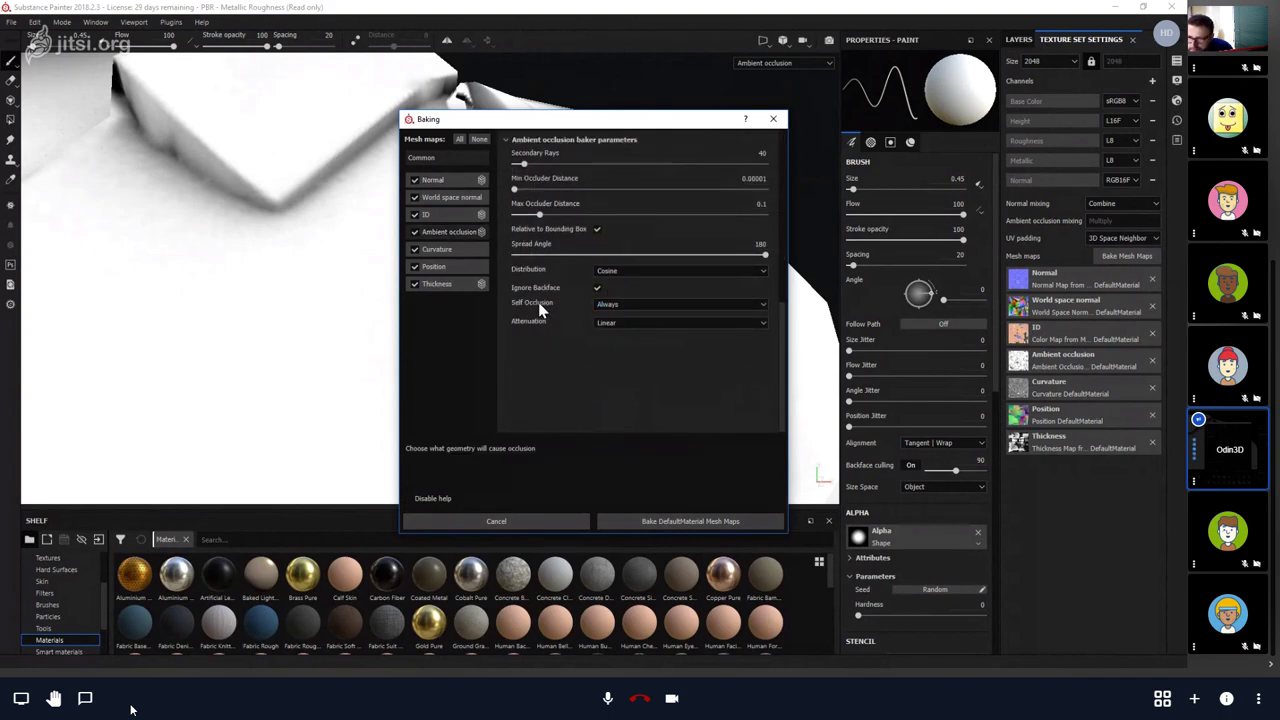
pyautogui.click(629, 304)
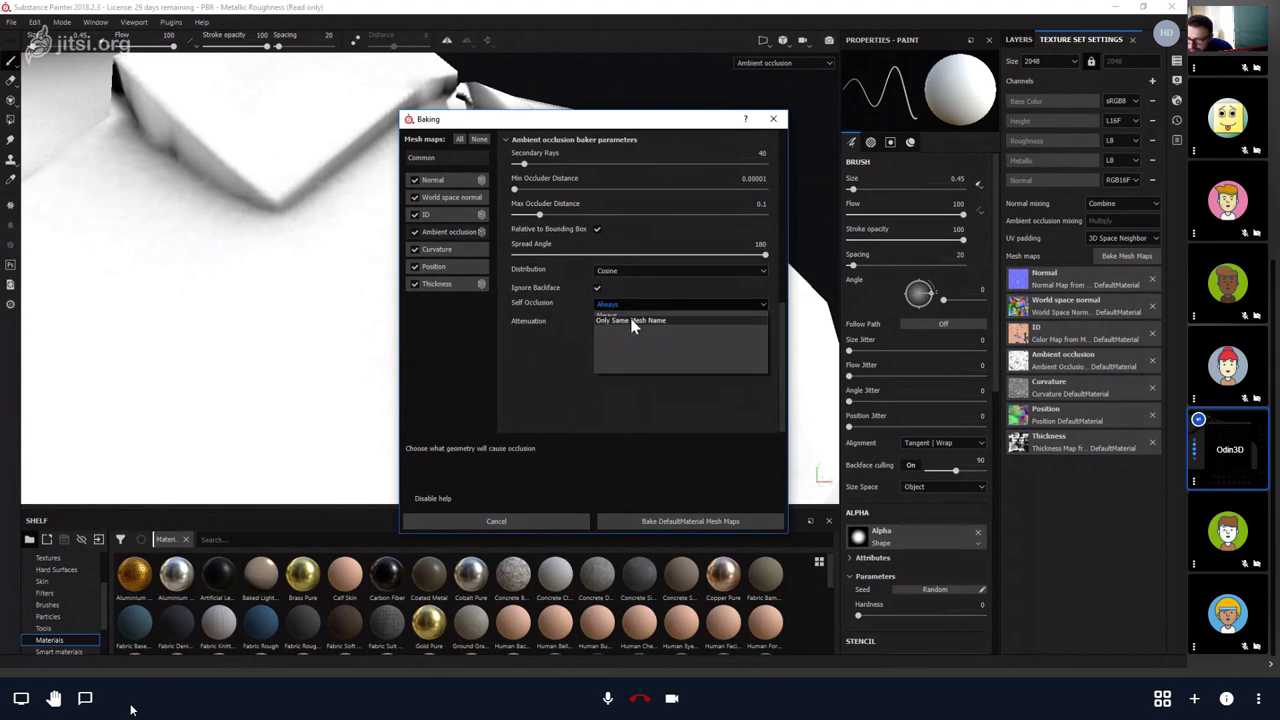
pyautogui.click(630, 318)
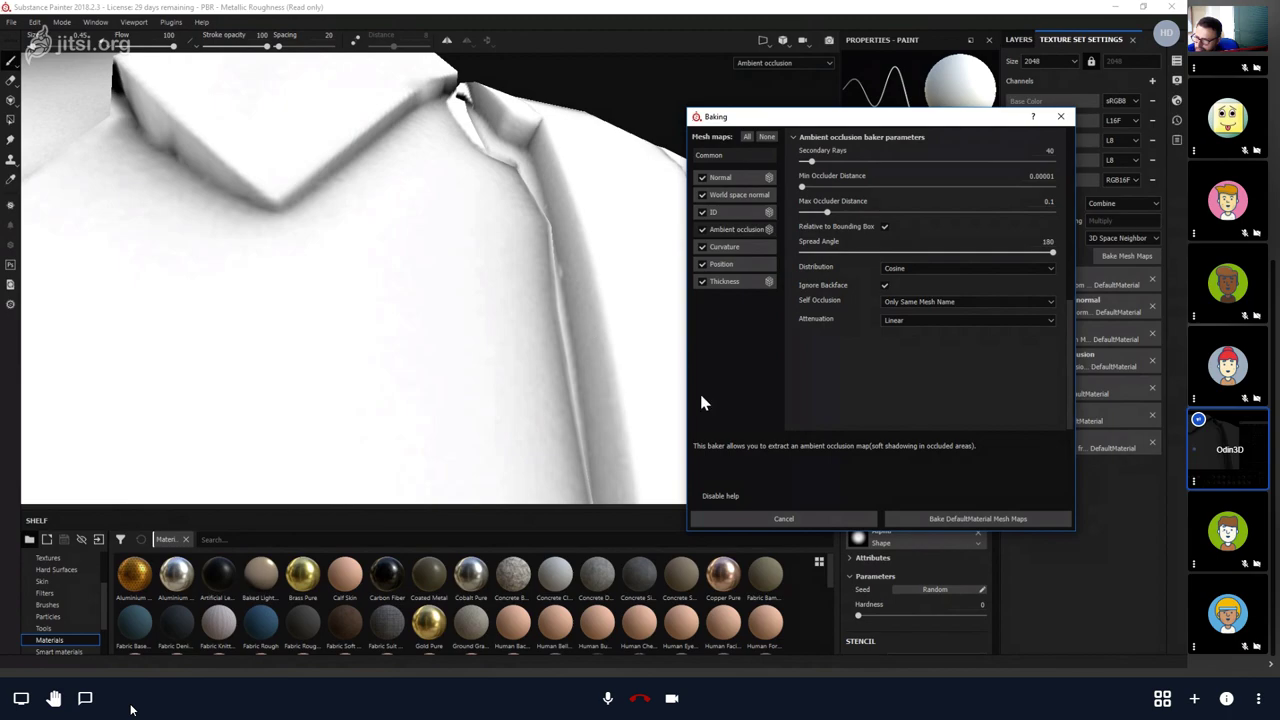
pyautogui.click(935, 525)
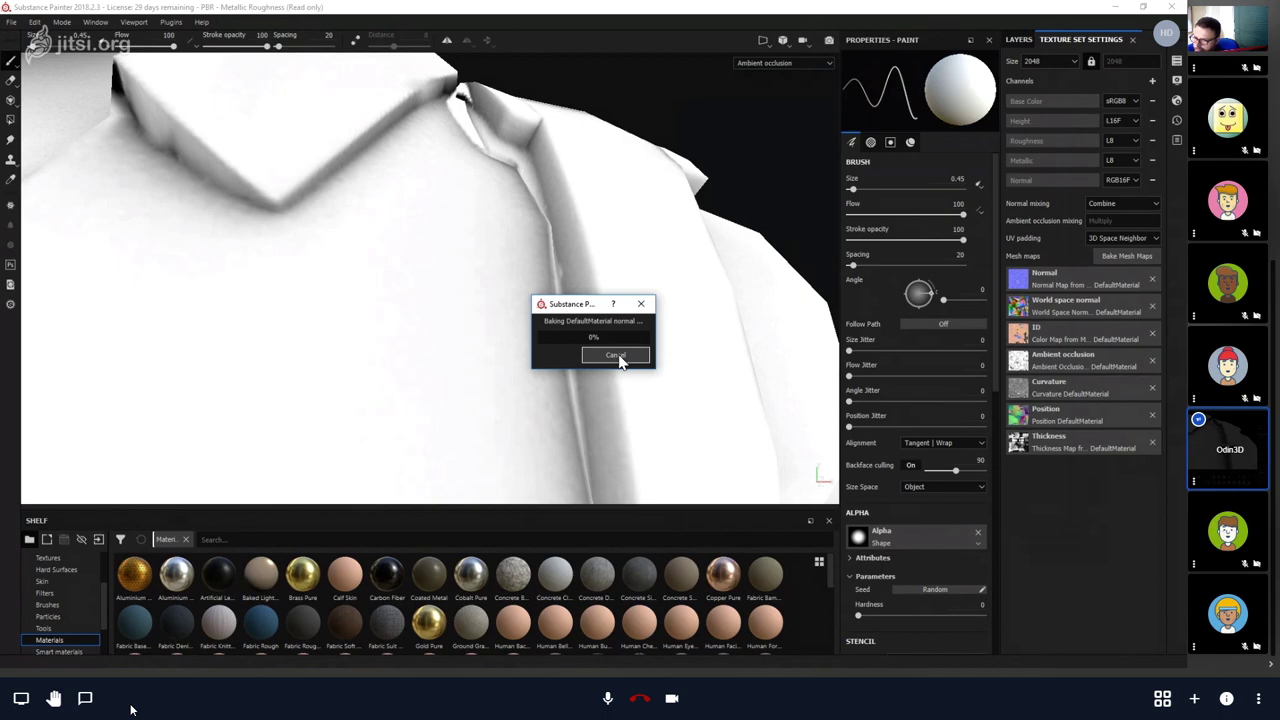
# Cancel the running bake and exclude every mesh map except Ambient occlusion from baking.
pyautogui.click(619, 362)
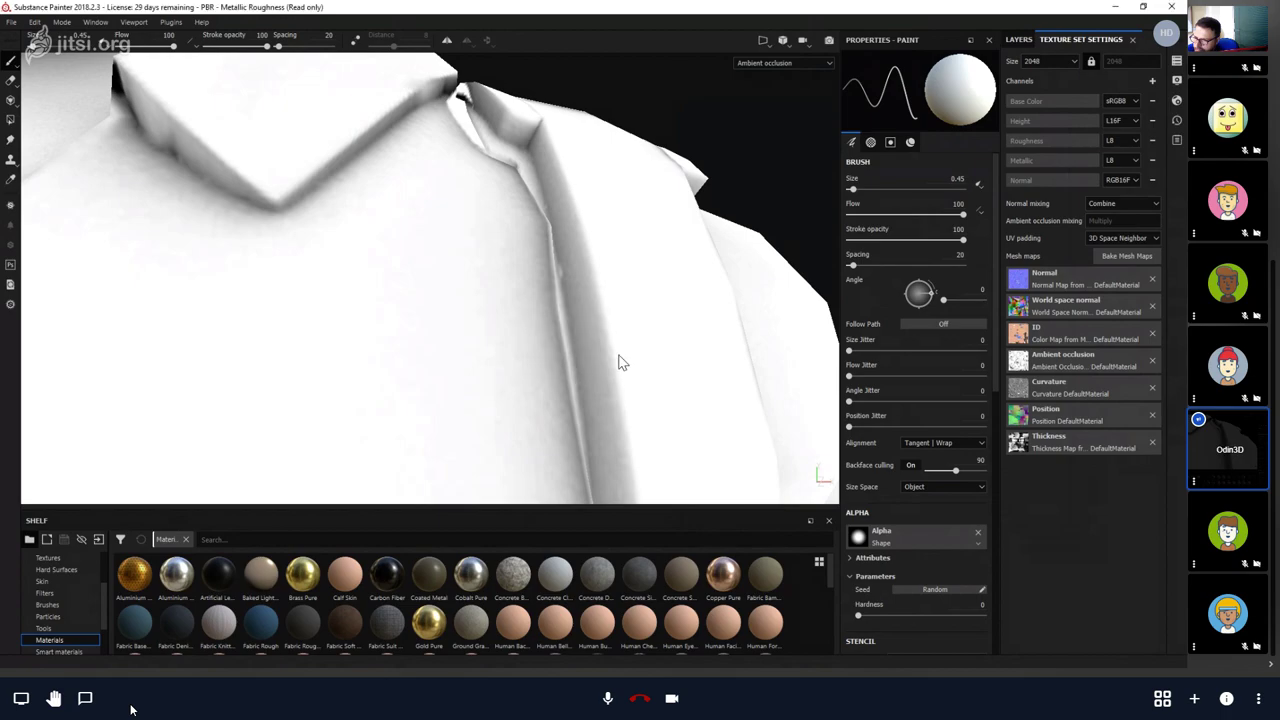
pyautogui.click(1103, 257)
pyautogui.click(415, 180)
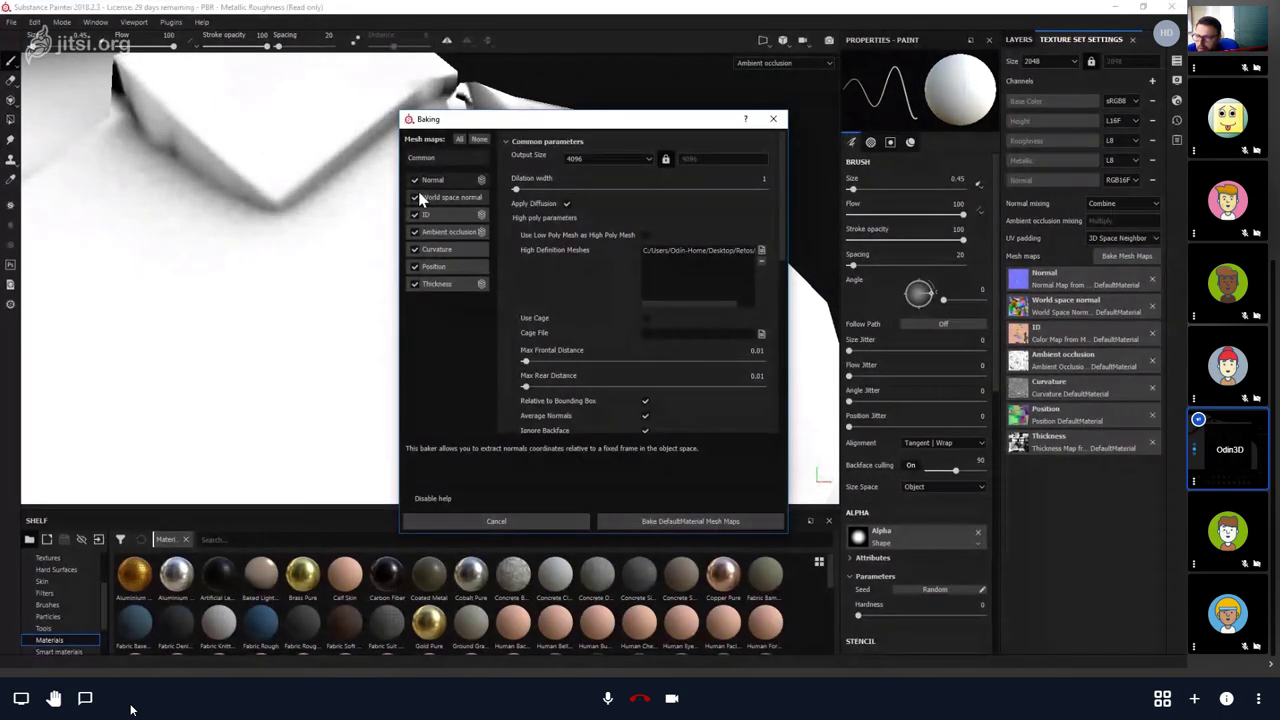
pyautogui.click(415, 197)
pyautogui.click(415, 214)
pyautogui.click(415, 266)
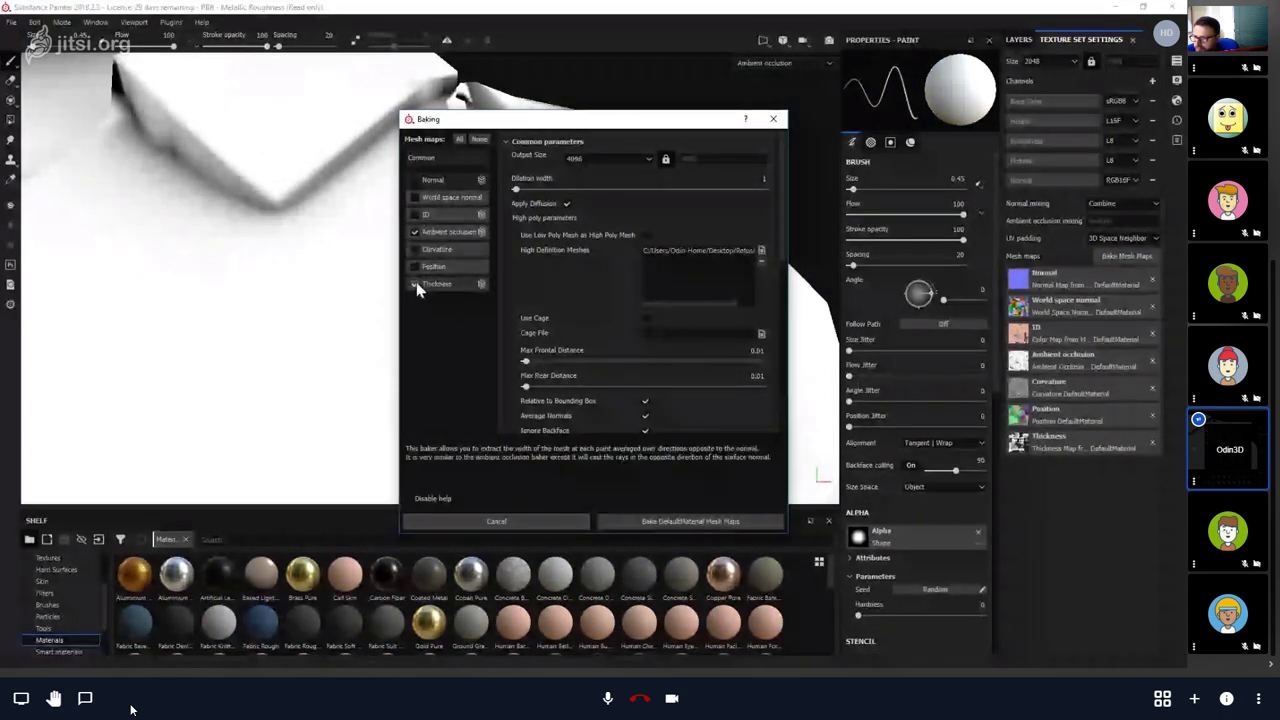
pyautogui.click(415, 249)
pyautogui.click(415, 266)
pyautogui.click(415, 284)
# Bake only the ambient occlusion map and orbit the torso and shoulder to inspect it.
pyautogui.click(428, 286)
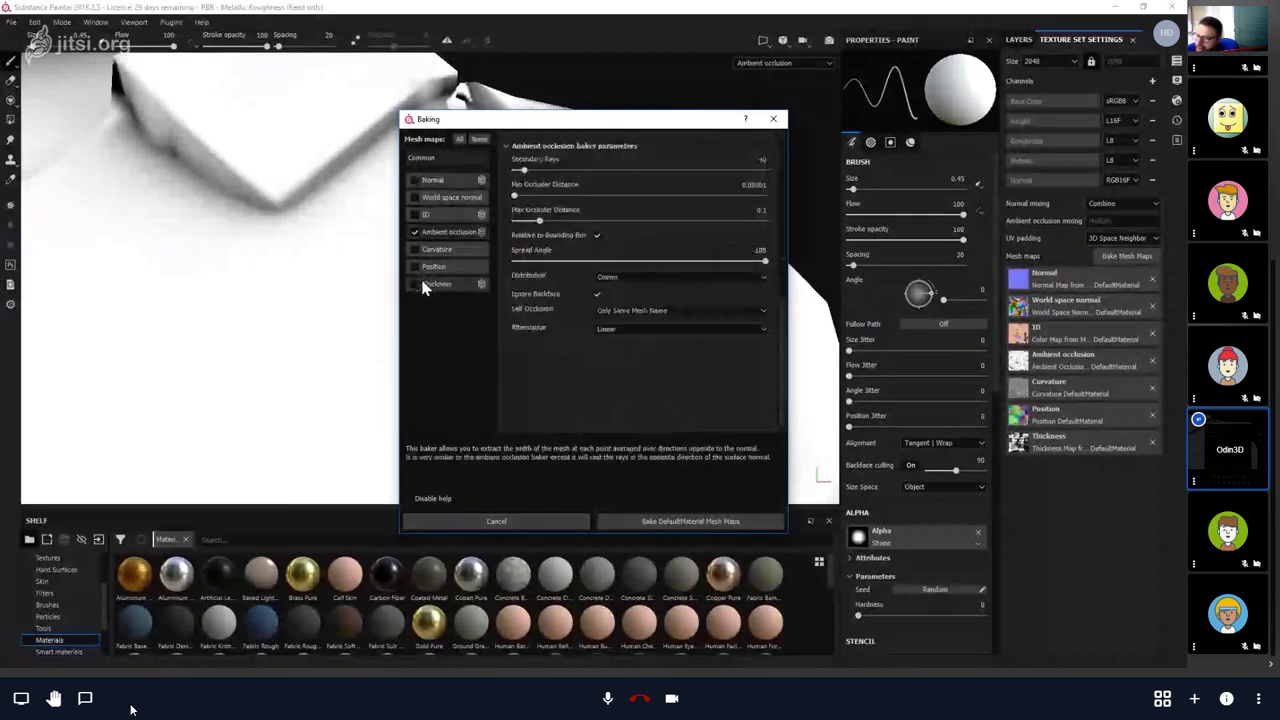
pyautogui.click(655, 516)
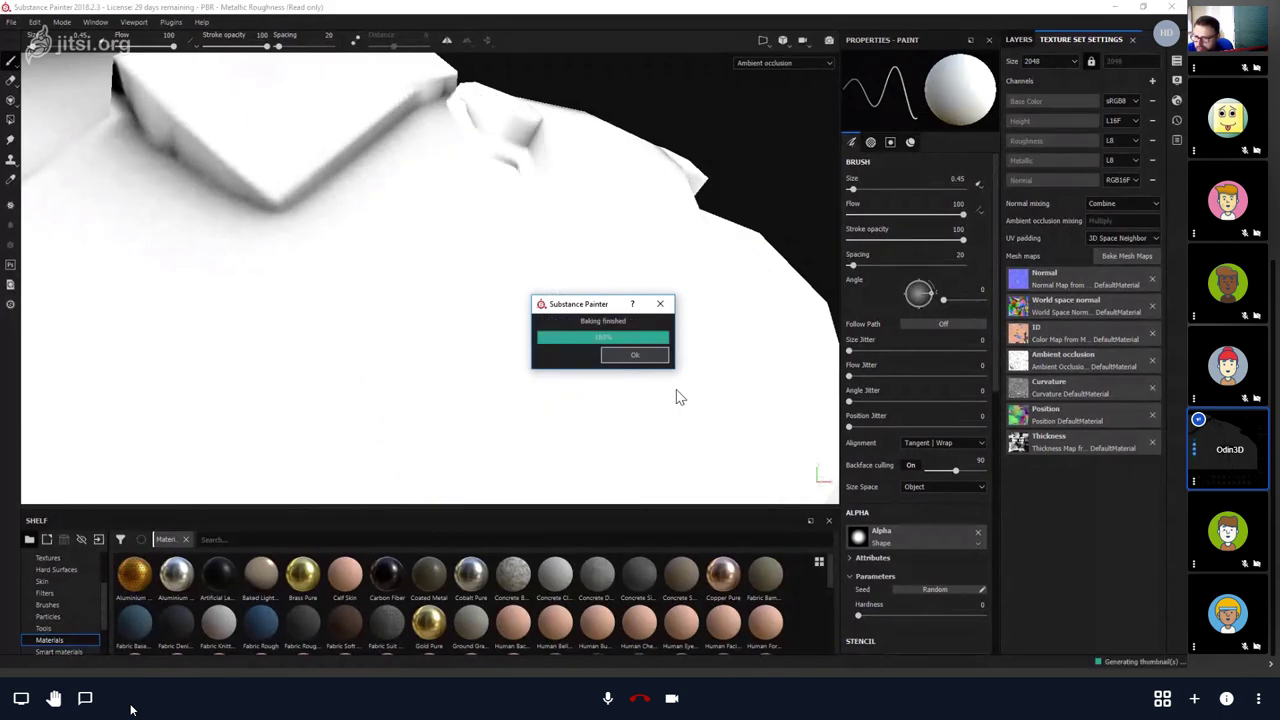
pyautogui.press('Return')
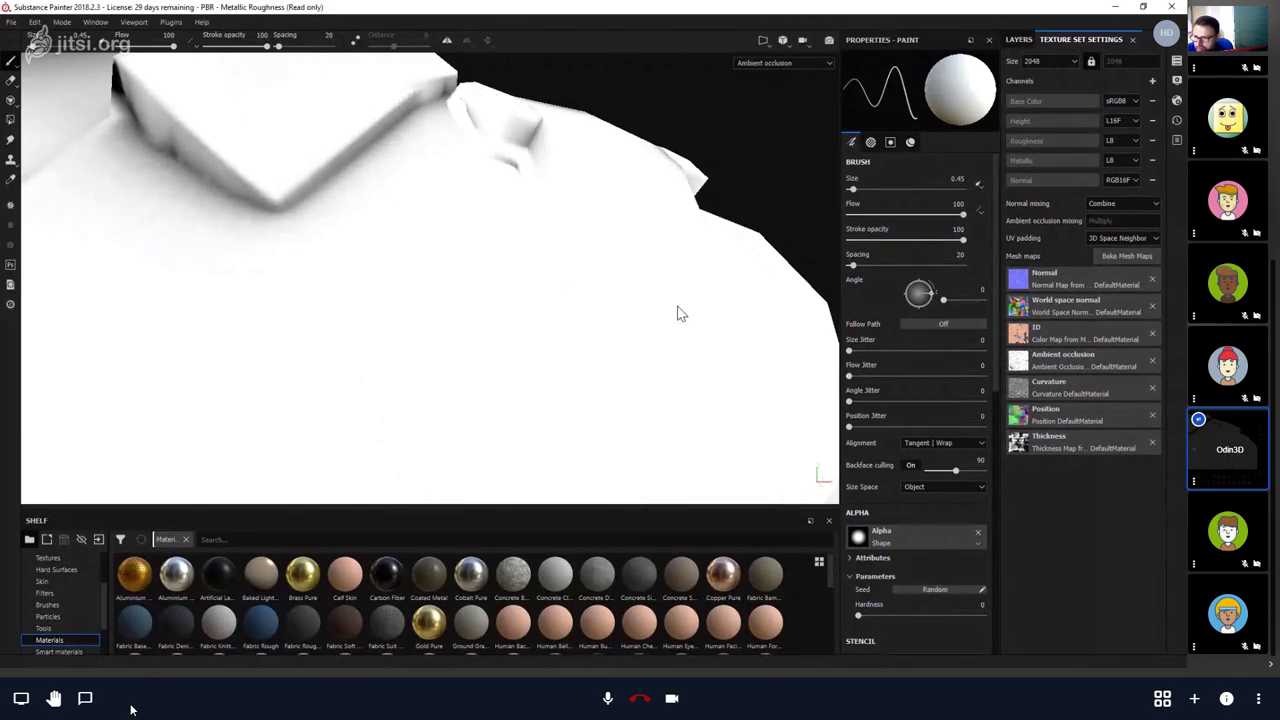
pyautogui.keyDown('alt'); pyautogui.moveTo(677, 311); pyautogui.dragTo(466, 274, button='right'); pyautogui.keyUp('alt')
pyautogui.keyDown('alt'); pyautogui.moveTo(466, 274); pyautogui.dragTo(522, 293); pyautogui.keyUp('alt')
pyautogui.keyDown('alt'); pyautogui.moveTo(522, 293); pyautogui.dragTo(386, 314, button='right'); pyautogui.keyUp('alt')
pyautogui.keyDown('alt'); pyautogui.moveTo(386, 314); pyautogui.dragTo(418, 210); pyautogui.keyUp('alt')
pyautogui.keyDown('alt'); pyautogui.moveTo(418, 210); pyautogui.dragTo(343, 246, button='right'); pyautogui.keyUp('alt')
pyautogui.keyDown('alt'); pyautogui.moveTo(343, 246); pyautogui.dragTo(660, 245); pyautogui.keyUp('alt')
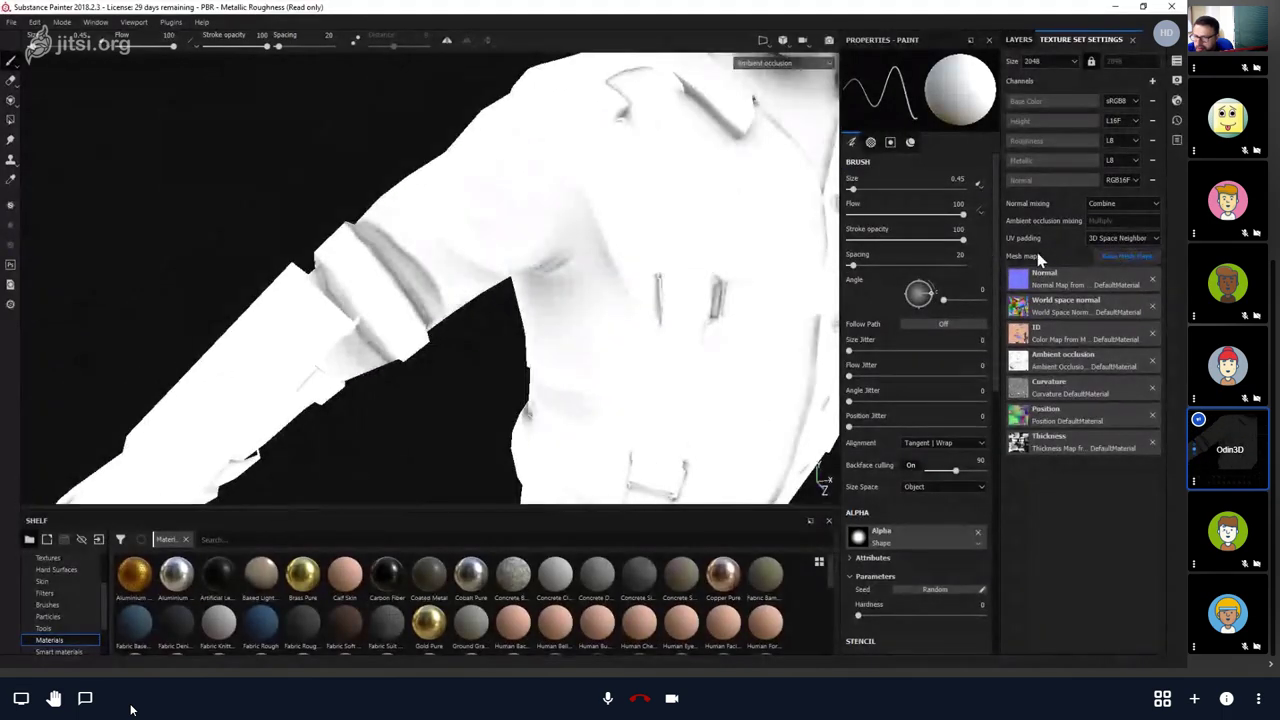
# Rebake only the Normal map with low/high poly Match set to By Mesh Name.
pyautogui.click(1127, 256)
pyautogui.click(414, 231)
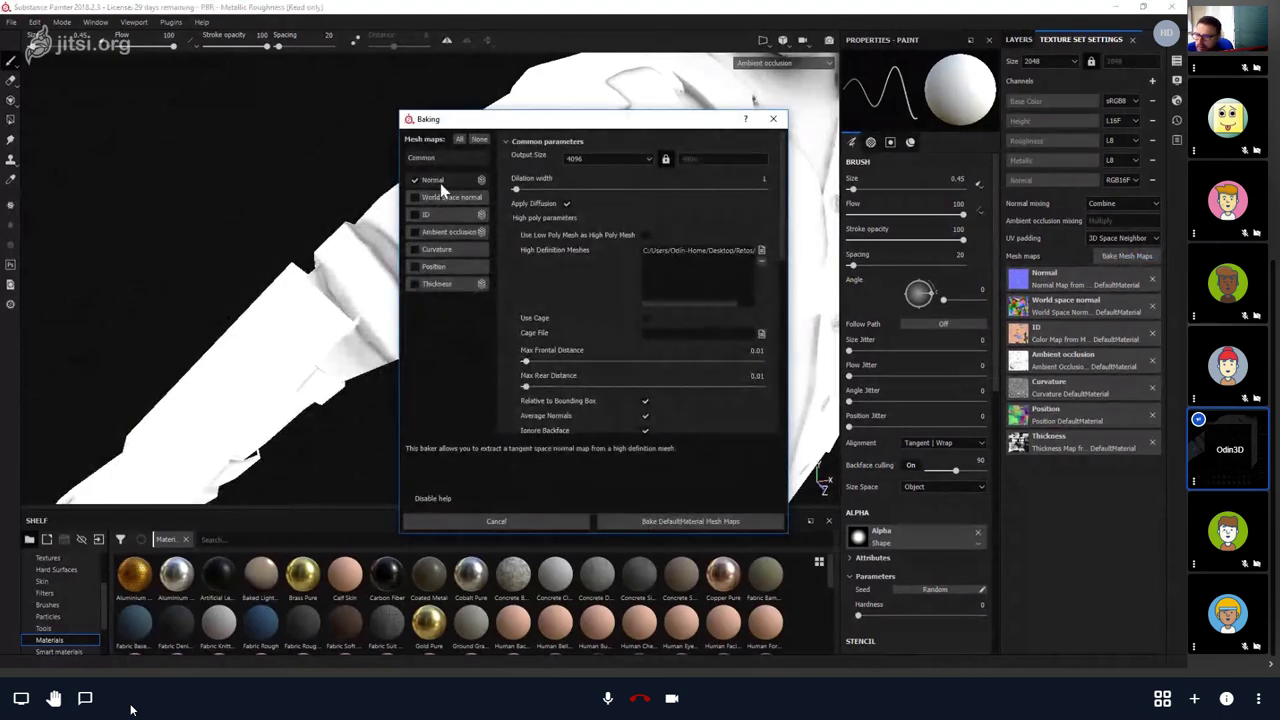
pyautogui.click(440, 183)
pyautogui.scroll(5, 547, 202)
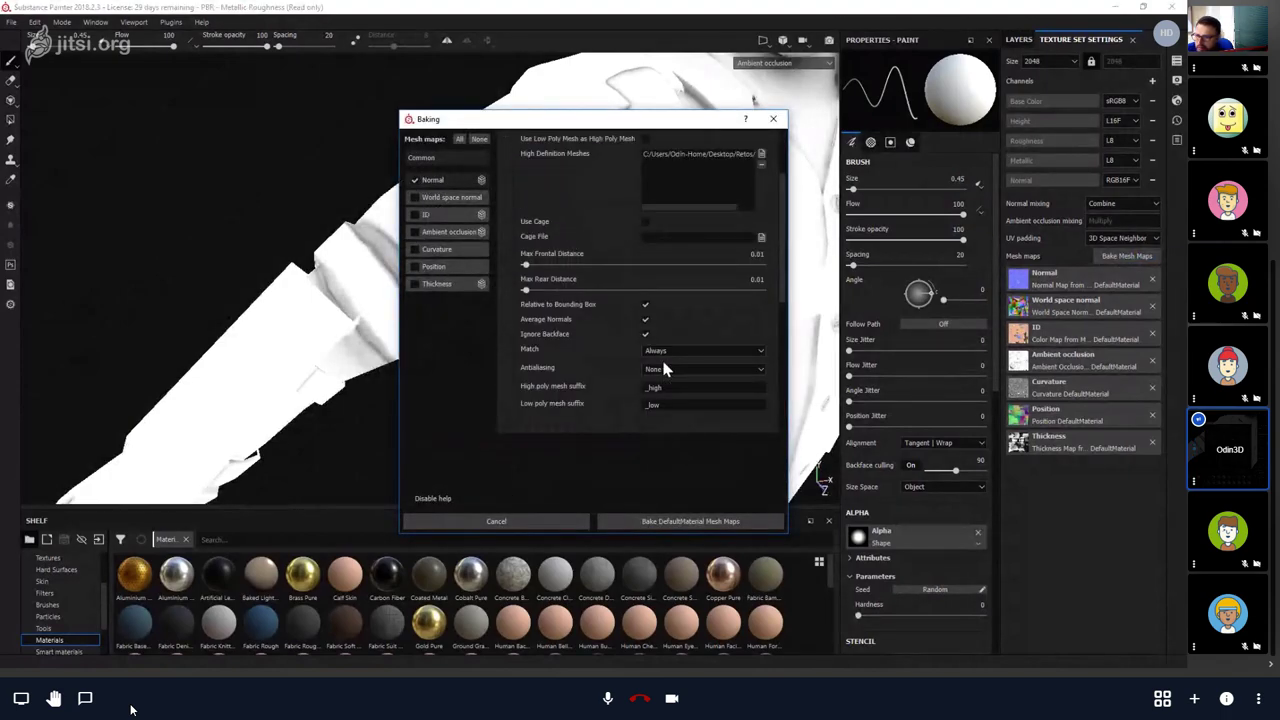
pyautogui.click(668, 350)
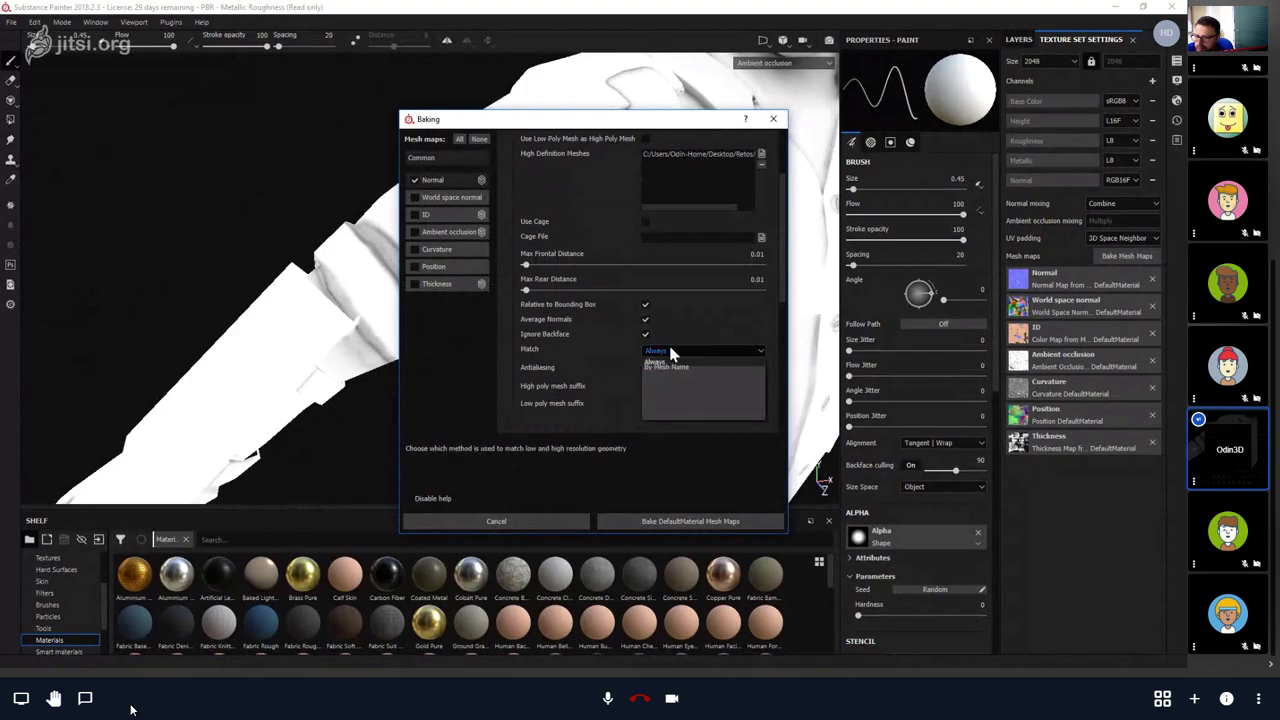
pyautogui.click(666, 366)
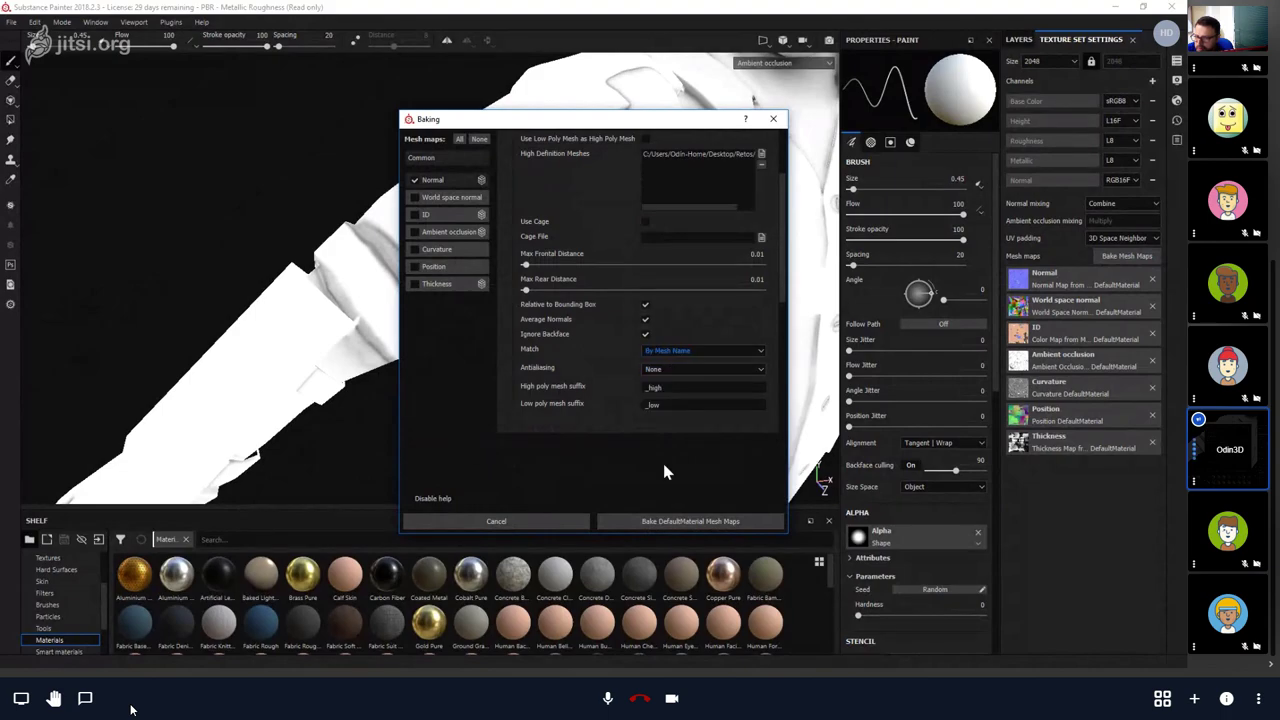
pyautogui.click(642, 527)
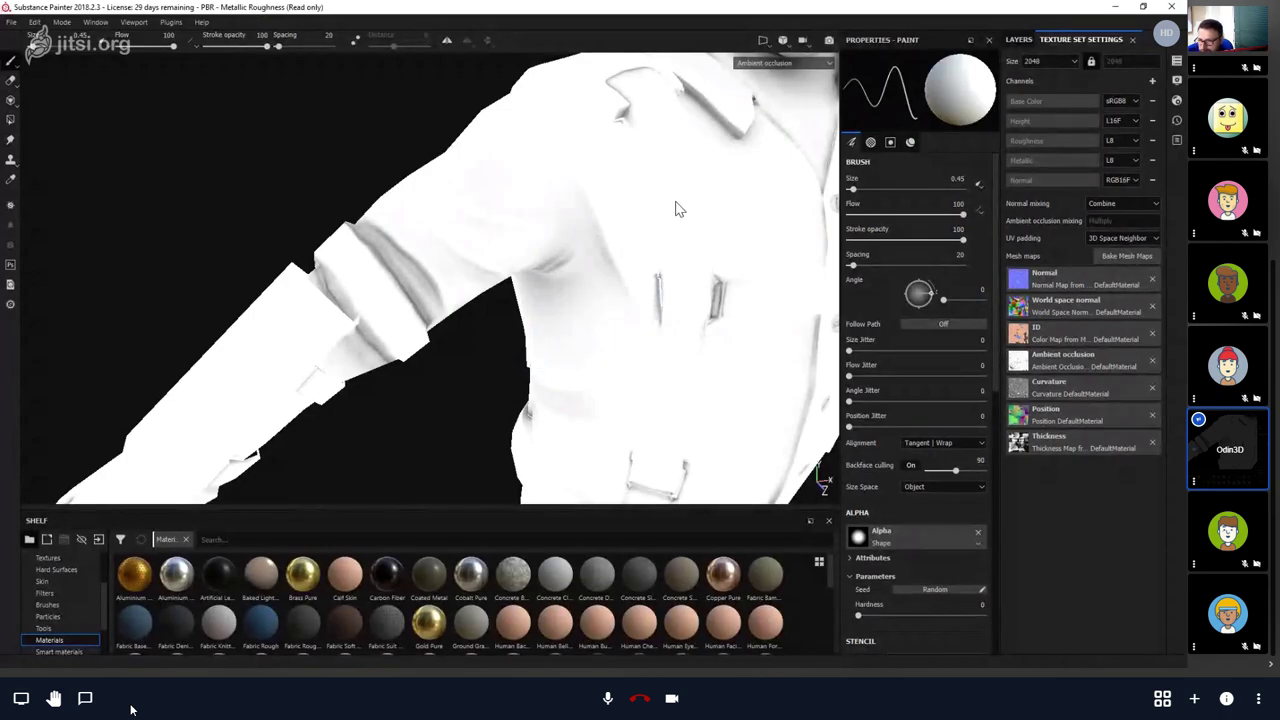
# View the Curvature, then Normal mesh map while orbiting the jacket, legs and shoulder.
pyautogui.press('b')
pyautogui.press('b')
pyautogui.click(770, 63)
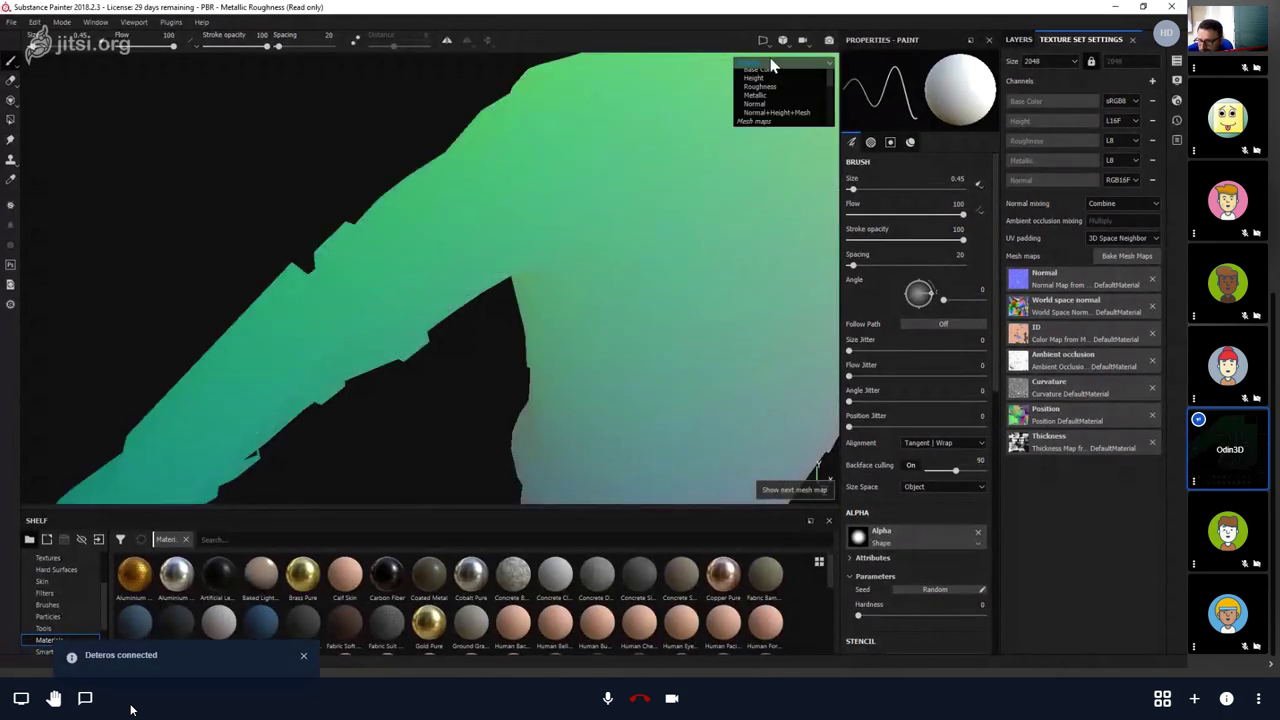
pyautogui.scroll(3, 767, 95)
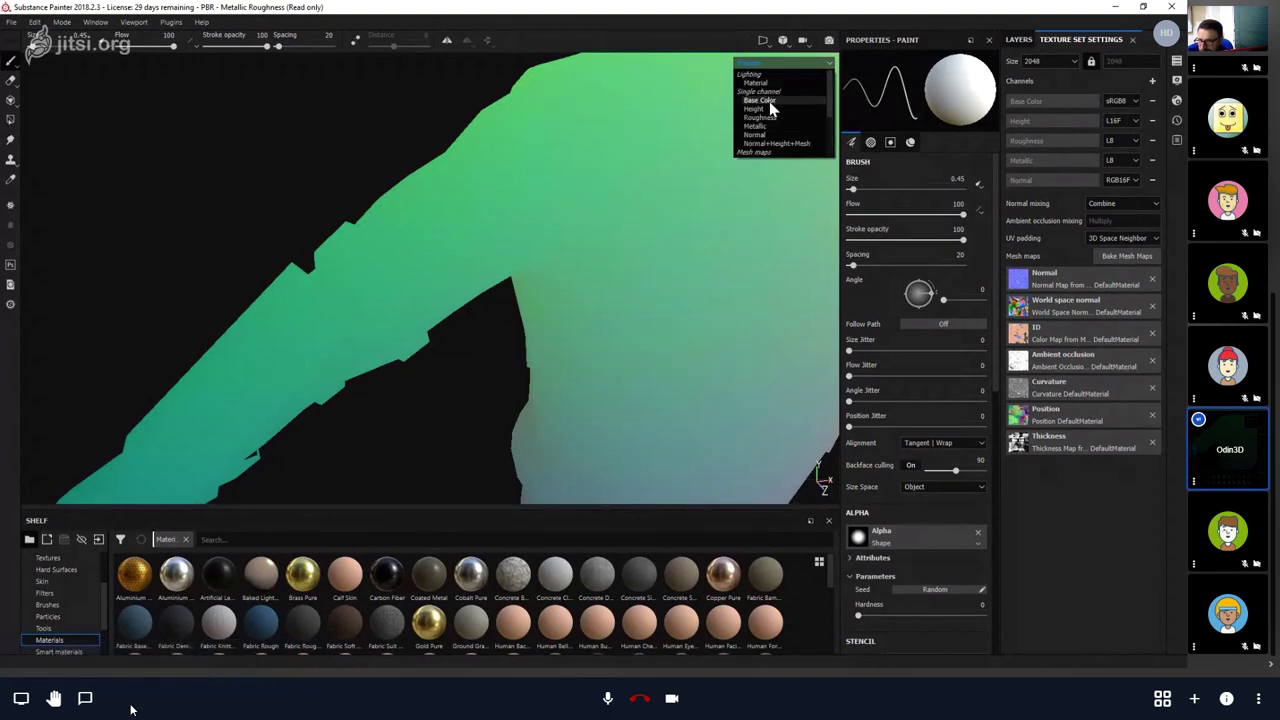
pyautogui.click(765, 135)
pyautogui.keyDown('alt'); pyautogui.moveTo(765, 135); pyautogui.dragTo(590, 262, button='middle'); pyautogui.keyUp('alt')
pyautogui.keyDown('alt'); pyautogui.moveTo(590, 262); pyautogui.dragTo(446, 286); pyautogui.keyUp('alt')
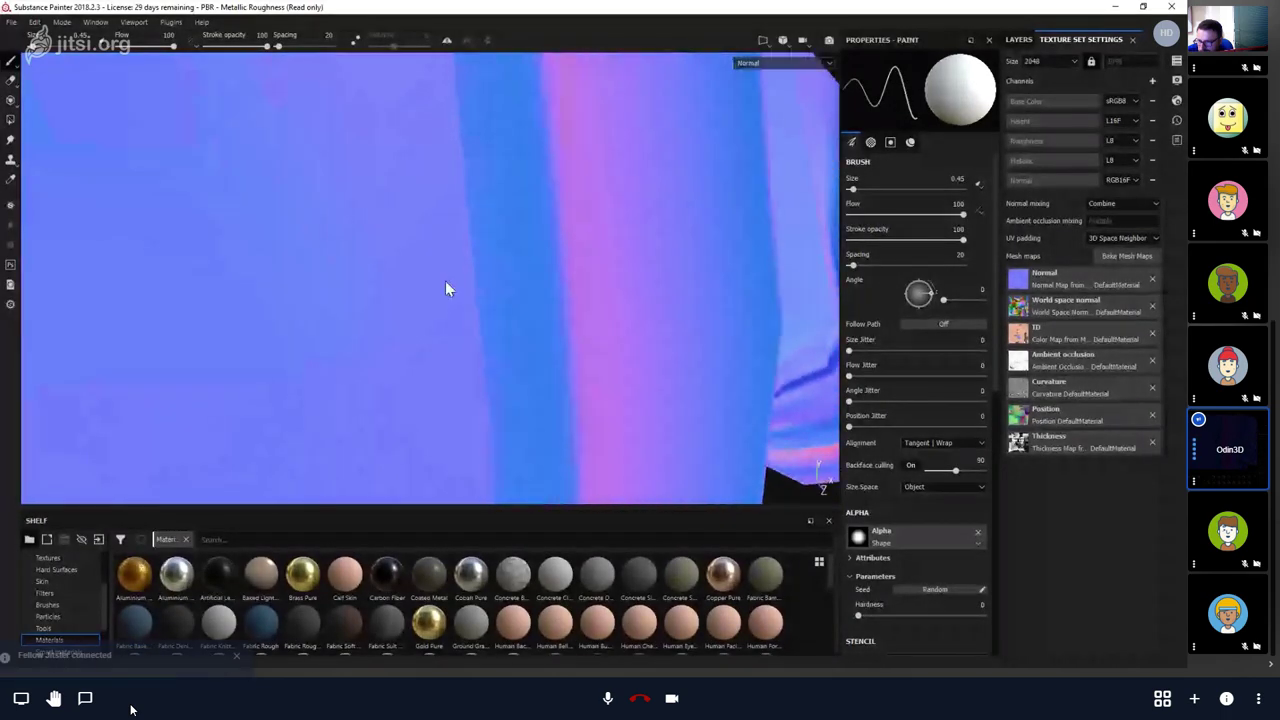
pyautogui.keyDown('alt'); pyautogui.moveTo(498, 230); pyautogui.dragTo(522, 213); pyautogui.keyUp('alt')
pyautogui.keyDown('alt'); pyautogui.moveTo(522, 220); pyautogui.dragTo(467, 259, button='middle'); pyautogui.keyUp('alt')
pyautogui.moveTo(467, 259)
pyautogui.keyDown('alt'); pyautogui.mouseDown()
pyautogui.moveTo(286, 206)
pyautogui.moveTo(480, 271)
pyautogui.moveTo(531, 263)
pyautogui.moveTo(455, 378)
pyautogui.moveTo(589, 229)
pyautogui.moveTo(437, 335)
pyautogui.moveTo(444, 238)
pyautogui.moveTo(597, 303)
pyautogui.moveTo(517, 274)
pyautogui.moveTo(494, 243)
pyautogui.moveTo(565, 270)
pyautogui.moveTo(454, 250)
pyautogui.moveTo(476, 258)
pyautogui.mouseUp(); pyautogui.keyUp('alt')
# Compare Normal and World space normal maps on the chest, then return to Material view.
pyautogui.press('m')
pyautogui.press('b')
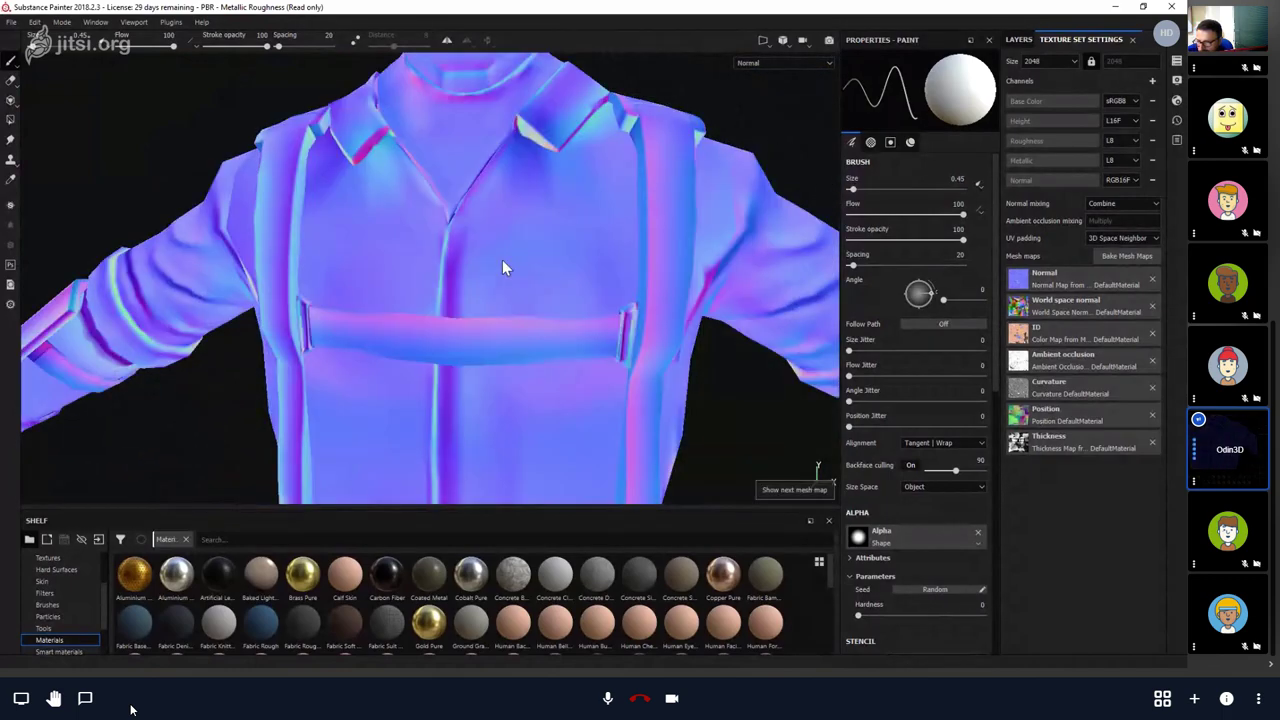
pyautogui.press('b')
pyautogui.press('b')
pyautogui.press('b')
pyautogui.keyDown('alt'); pyautogui.moveTo(565, 246); pyautogui.dragTo(620, 280, button='right'); pyautogui.keyUp('alt')
pyautogui.keyDown('alt'); pyautogui.moveTo(620, 280); pyautogui.dragTo(647, 329); pyautogui.keyUp('alt')
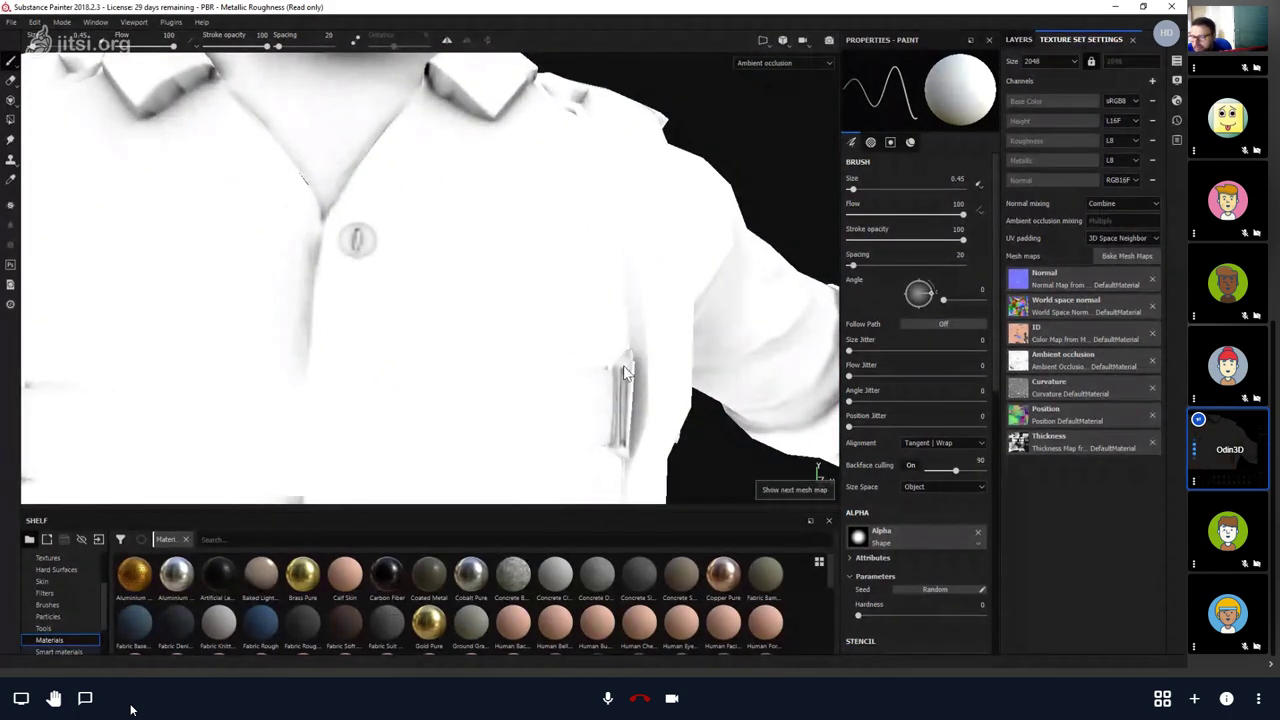
pyautogui.keyDown('alt'); pyautogui.moveTo(632, 299); pyautogui.dragTo(339, 270, button='right'); pyautogui.keyUp('alt')
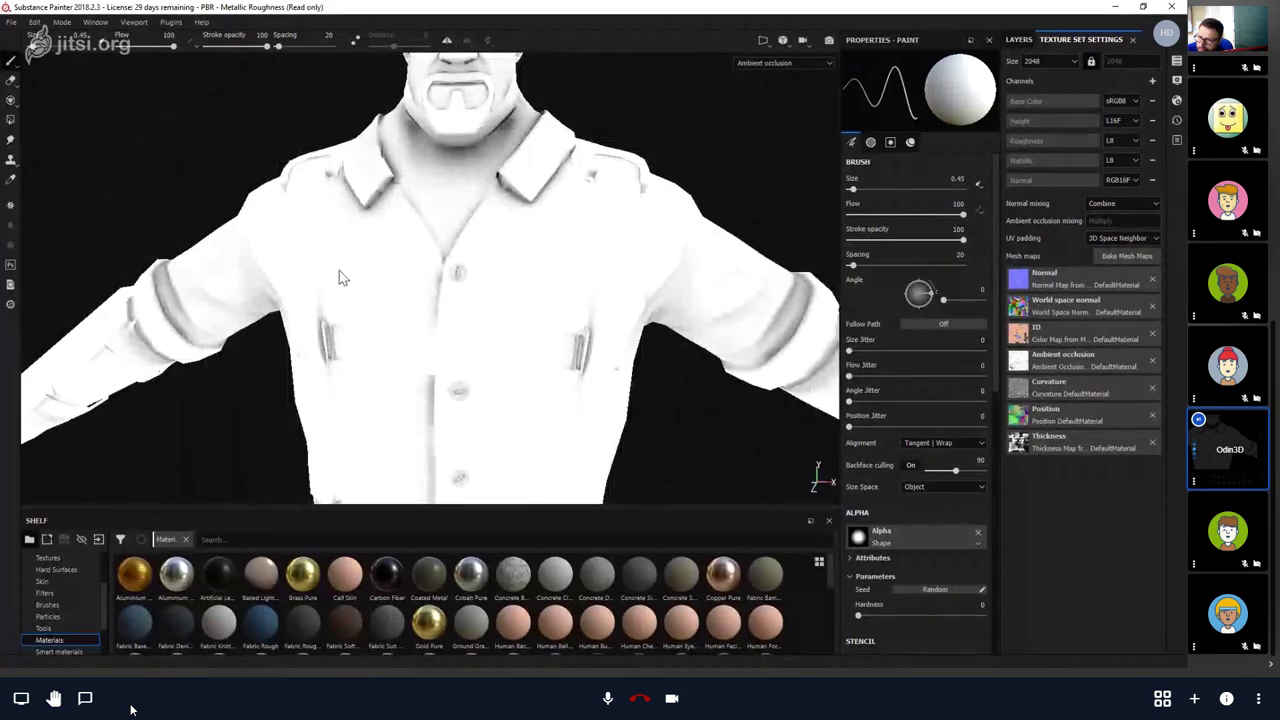
pyautogui.press('m')
pyautogui.keyDown('alt'); pyautogui.moveTo(422, 280); pyautogui.dragTo(262, 246); pyautogui.keyUp('alt')
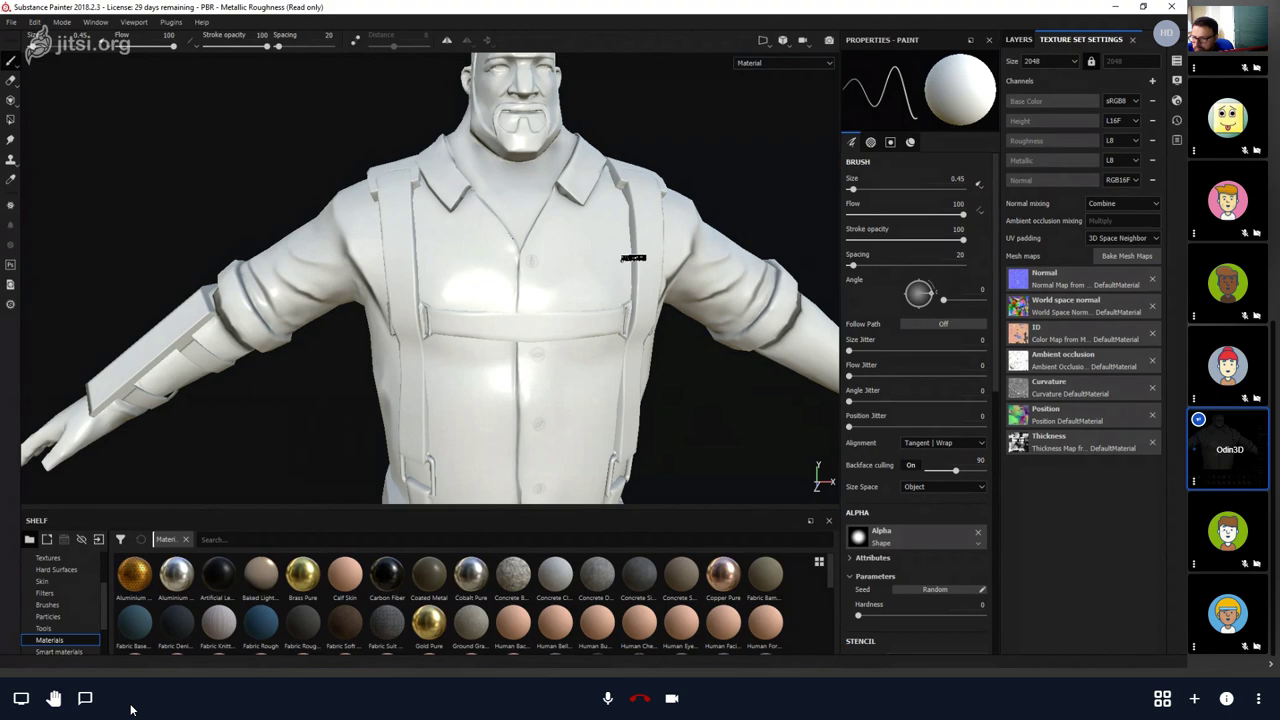
# Orbit and zoom out to a frontal view of the character's head and torso.
pyautogui.scroll(5, 609, 262)
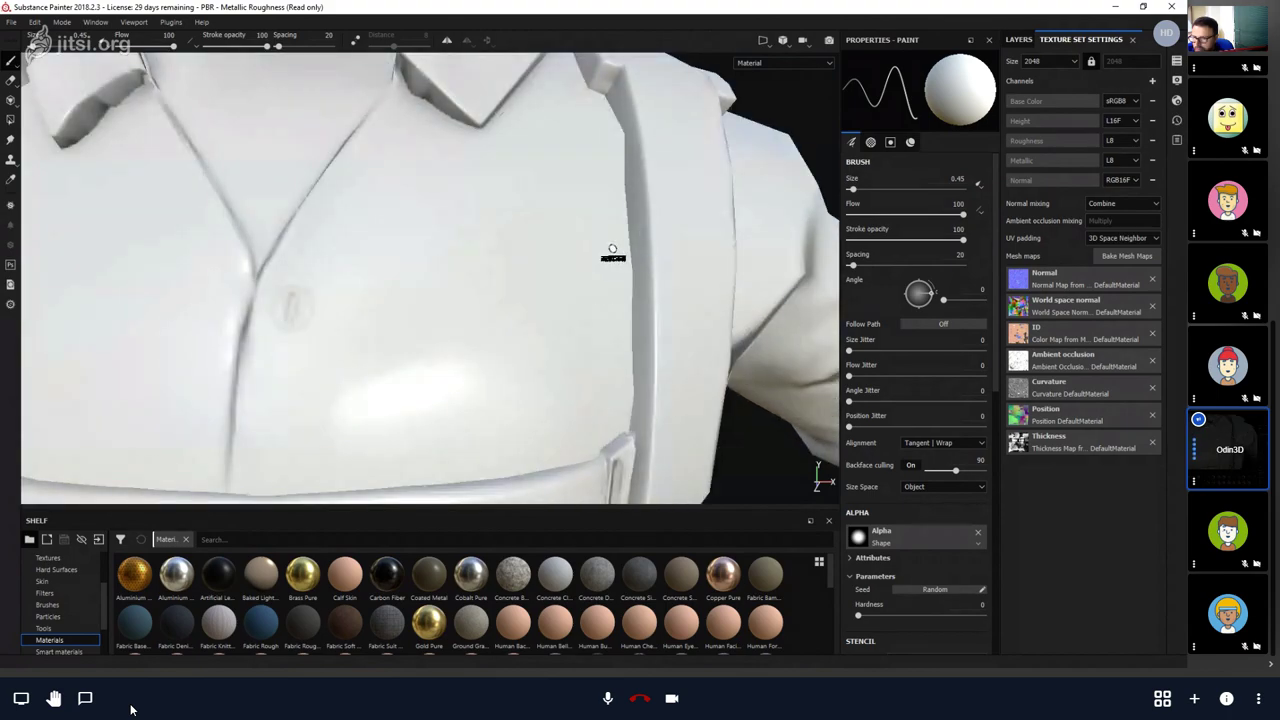
pyautogui.scroll(3, 610, 205)
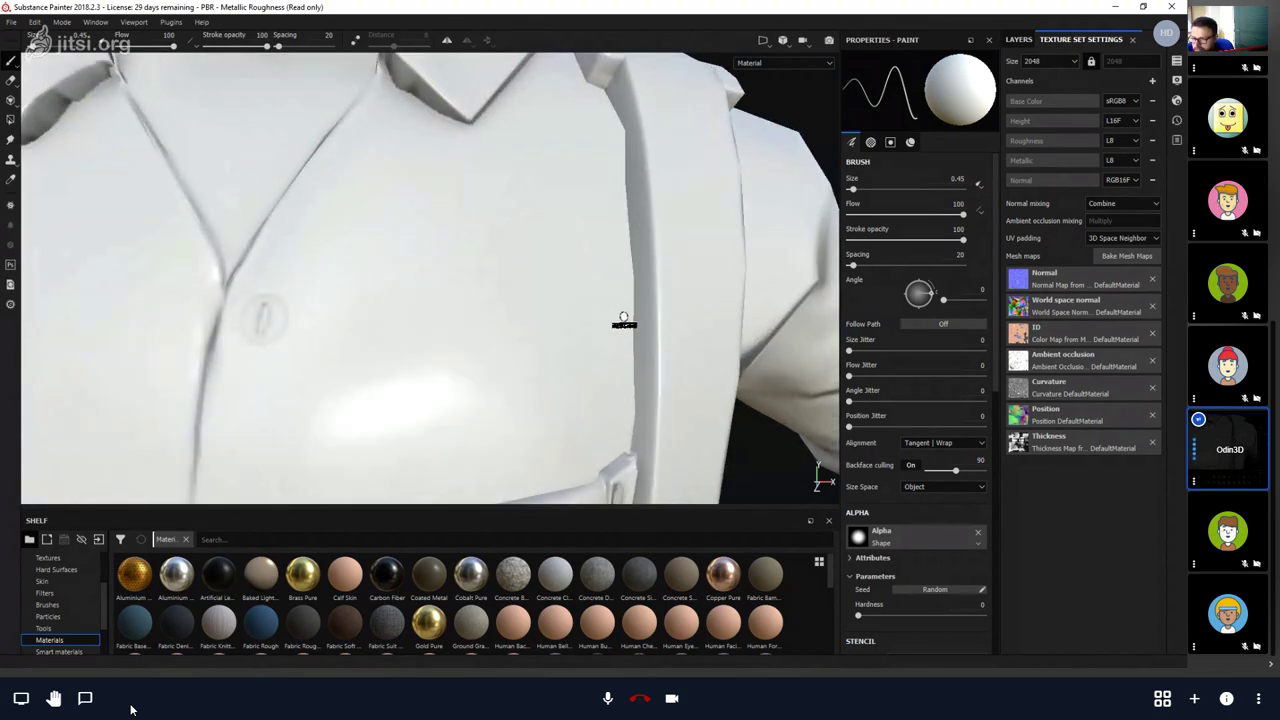
pyautogui.keyDown('alt'); pyautogui.moveTo(623, 318); pyautogui.dragTo(350, 292); pyautogui.keyUp('alt')
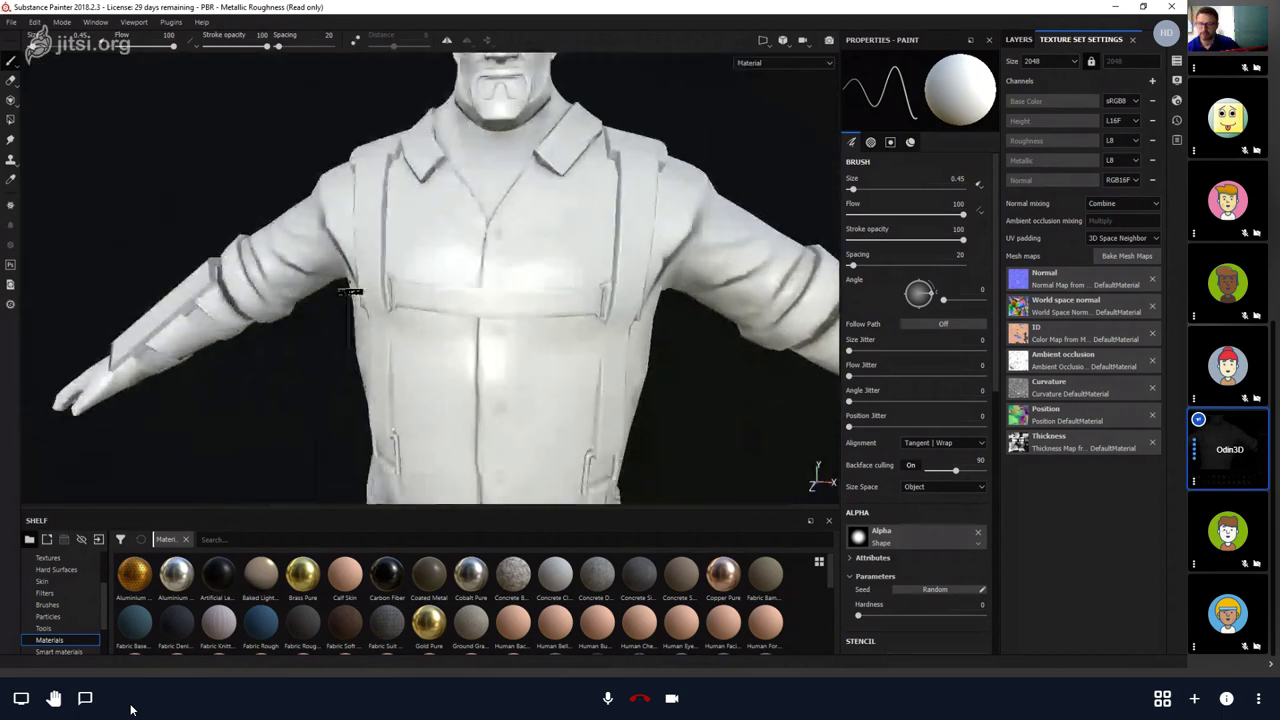
pyautogui.moveTo(629, 347)
pyautogui.keyDown('alt'); pyautogui.mouseDown()
pyautogui.moveTo(665, 312)
pyautogui.moveTo(636, 286)
pyautogui.mouseUp(); pyautogui.keyUp('alt')
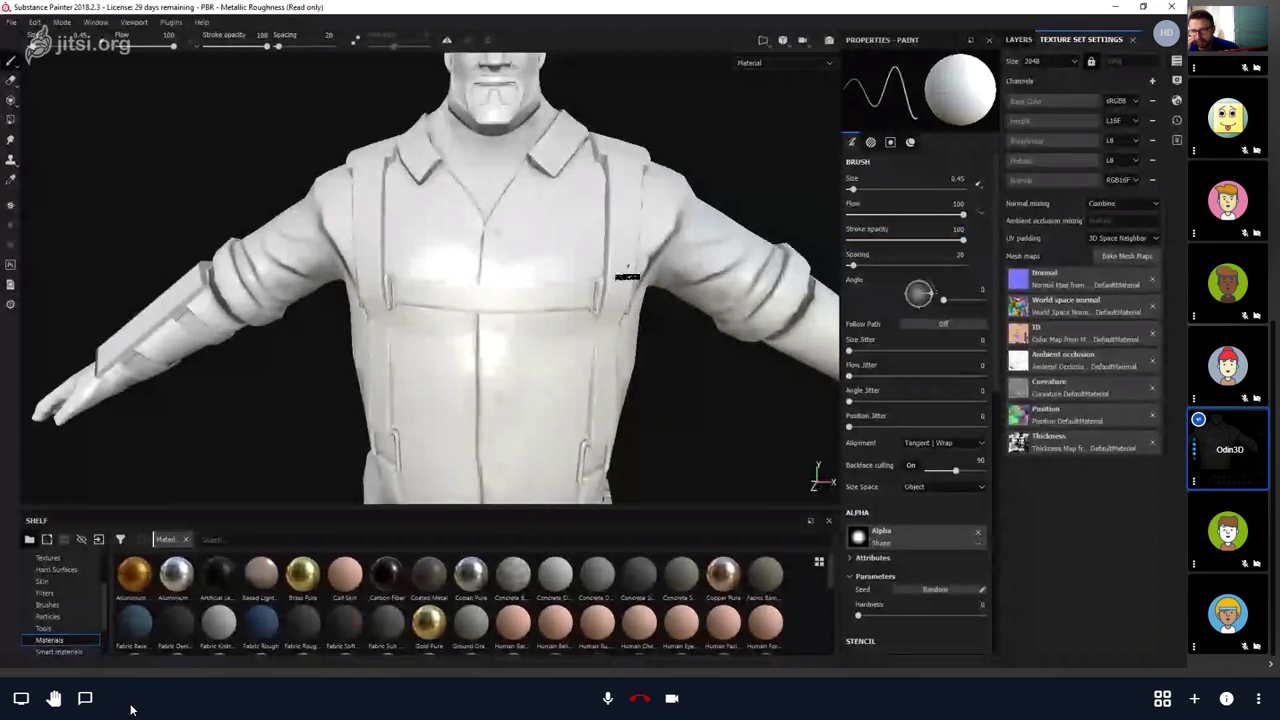
pyautogui.keyDown('alt'); pyautogui.moveTo(623, 277); pyautogui.dragTo(523, 277); pyautogui.keyUp('alt')
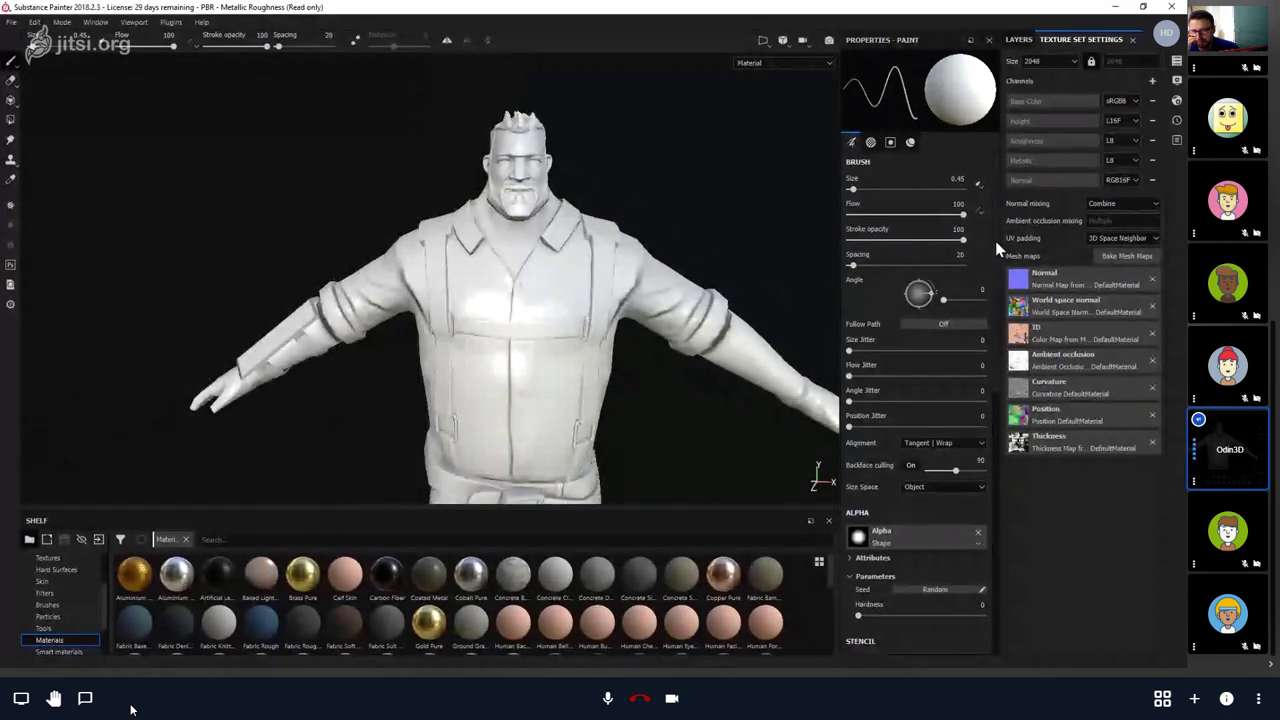
pyautogui.moveTo(615, 222)
pyautogui.keyDown('alt'); pyautogui.mouseDown()
pyautogui.moveTo(625, 188)
pyautogui.moveTo(614, 280)
pyautogui.moveTo(606, 180)
pyautogui.moveTo(581, 277)
pyautogui.moveTo(470, 253)
pyautogui.mouseUp(); pyautogui.keyUp('alt')
pyautogui.keyDown('alt'); pyautogui.moveTo(641, 208); pyautogui.dragTo(590, 212); pyautogui.keyUp('alt')
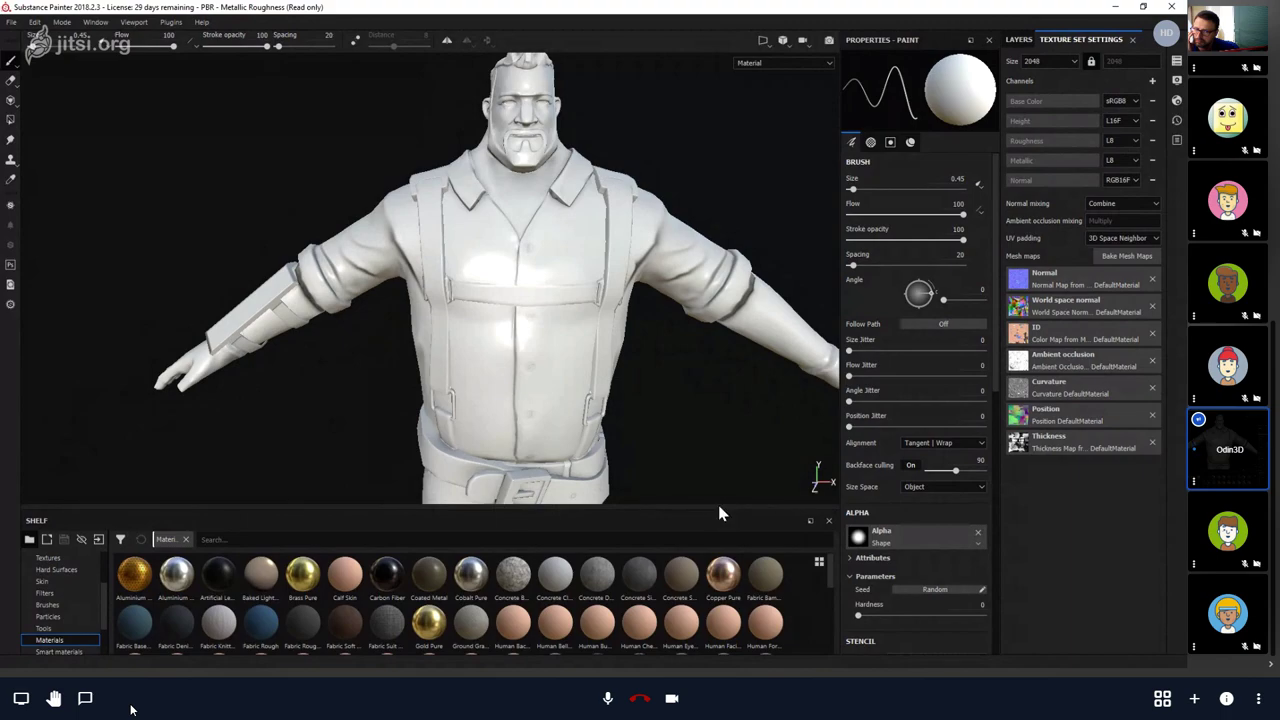
# Make the material shelf taller and check the bake settings, closing them without baking.
pyautogui.moveTo(720, 502); pyautogui.dragTo(725, 462)
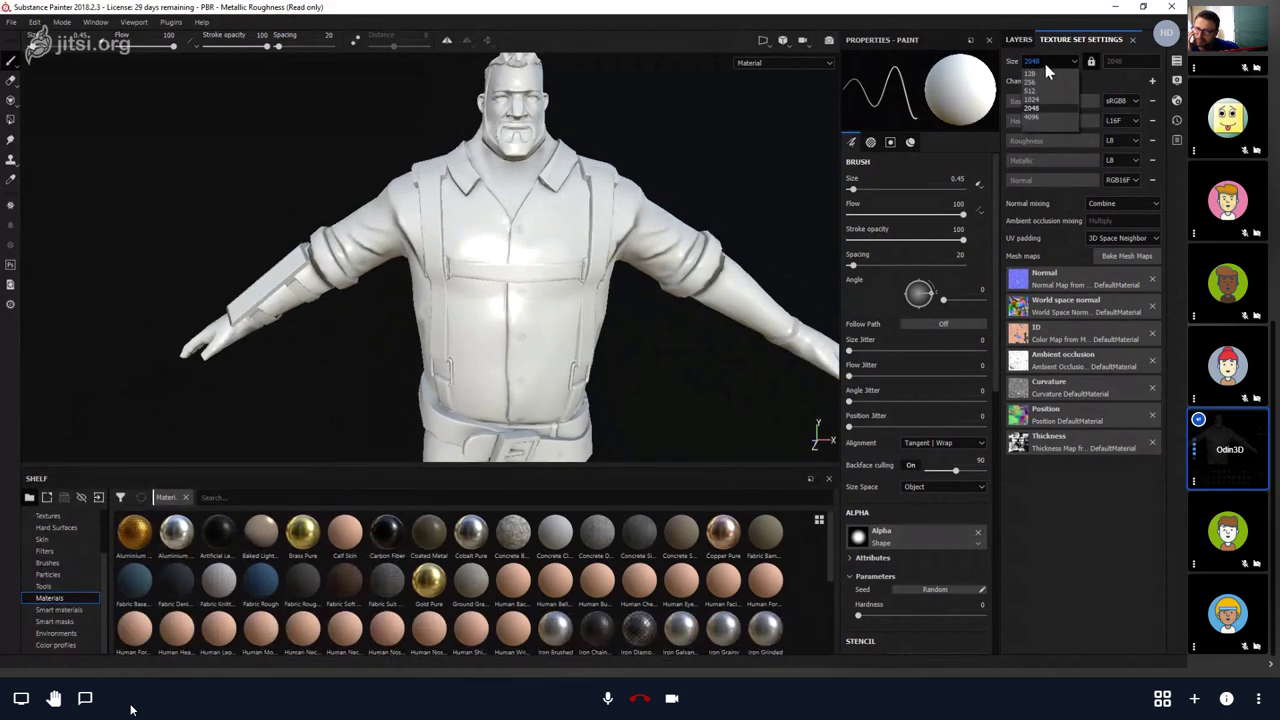
pyautogui.click(1121, 254)
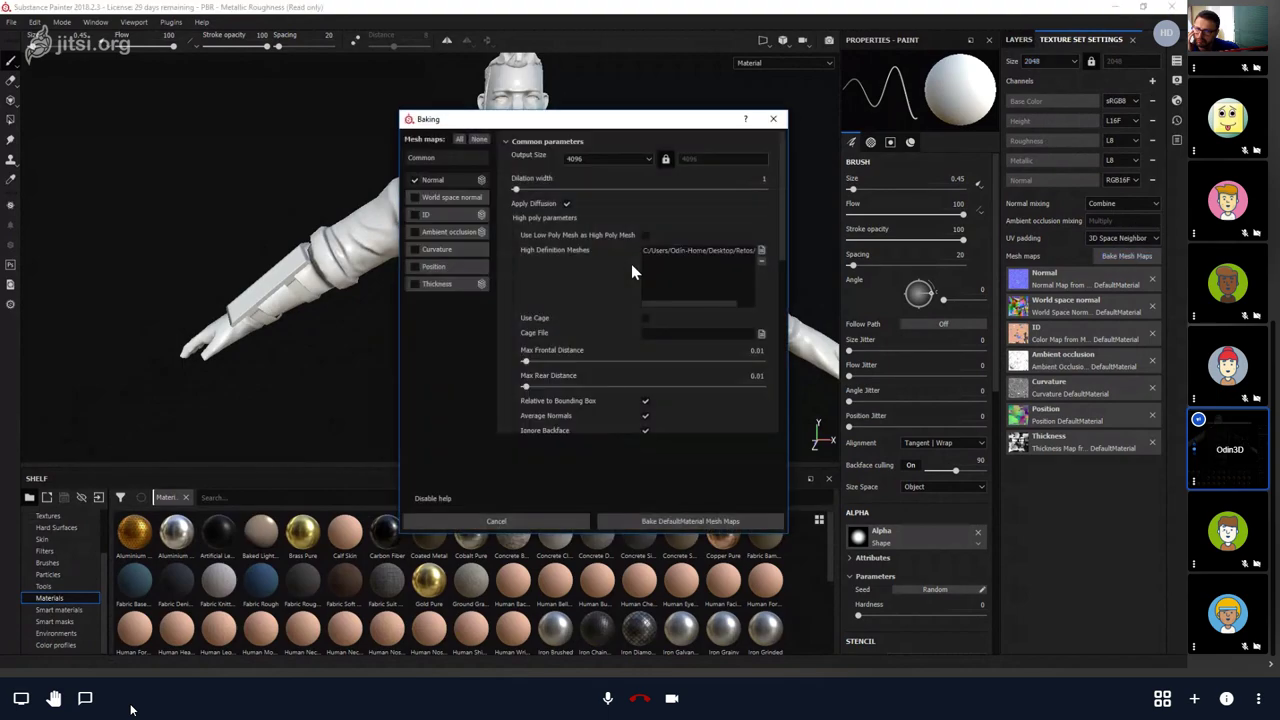
pyautogui.click(496, 521)
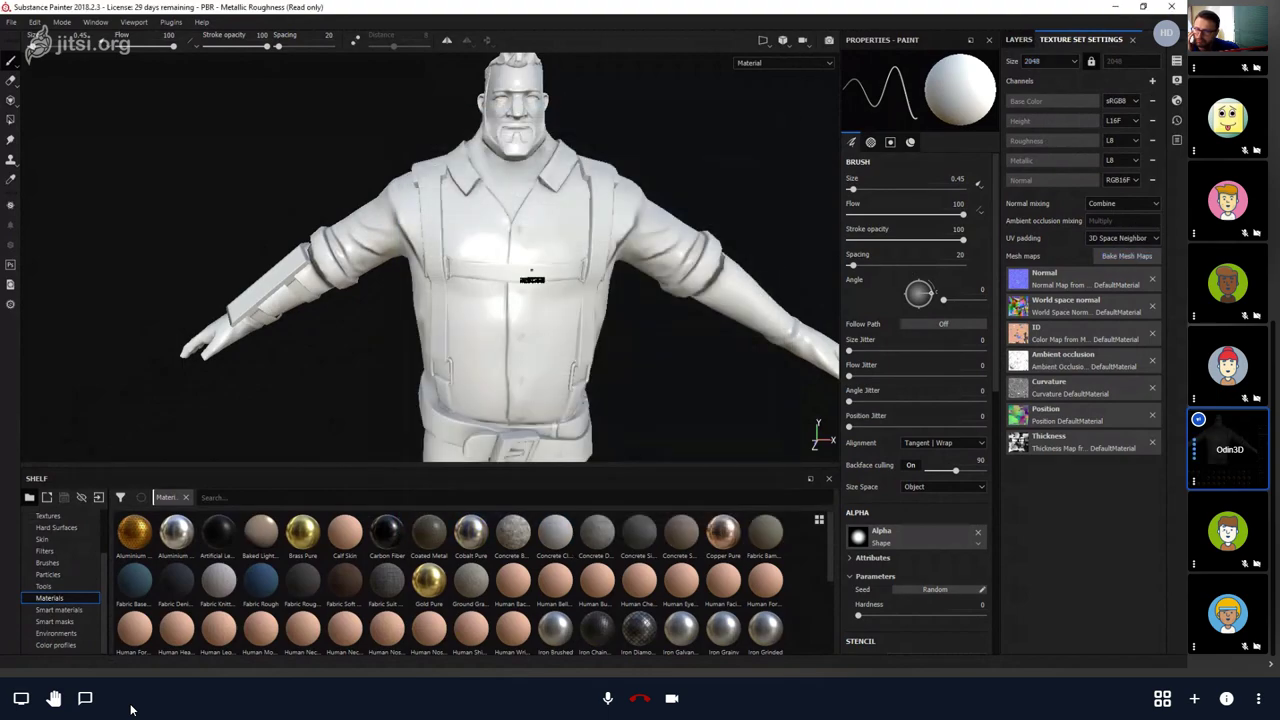
pyautogui.scroll(3, 527, 386)
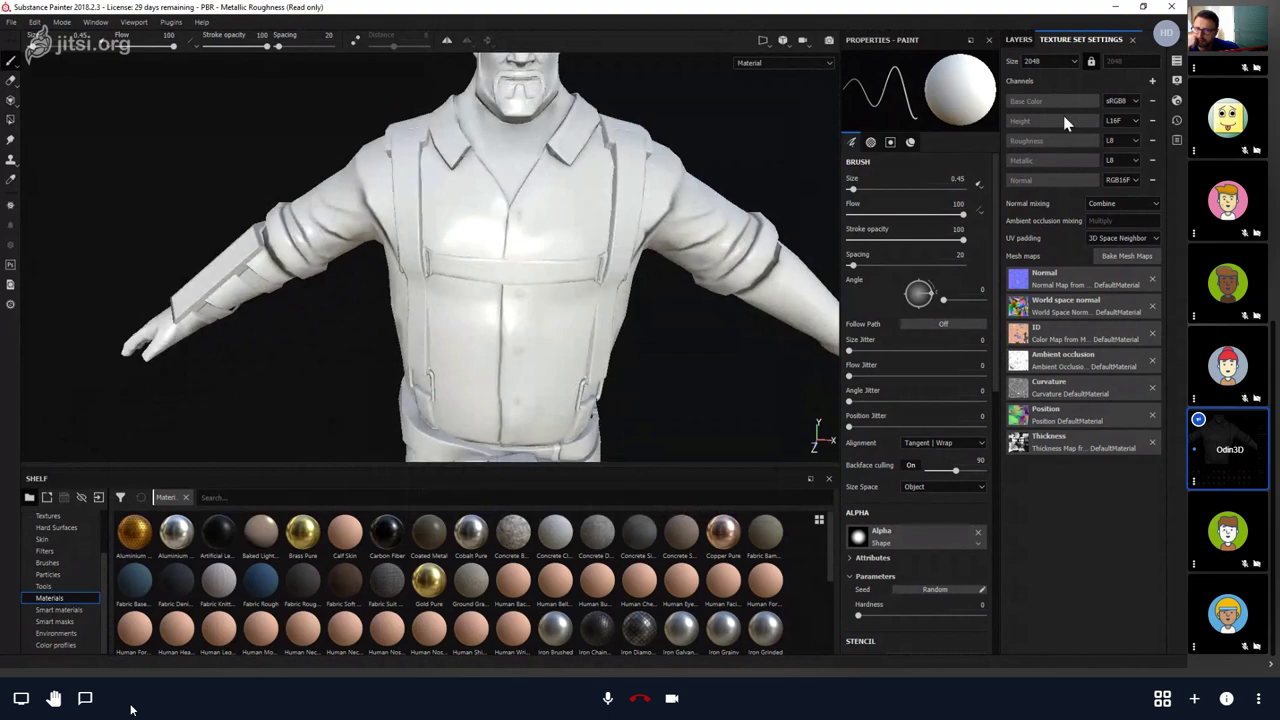
# Set the texture set Size in Texture Set Settings to 4096.
pyautogui.click(1051, 62)
pyautogui.click(1051, 61)
pyautogui.scroll(-3, 613, 265)
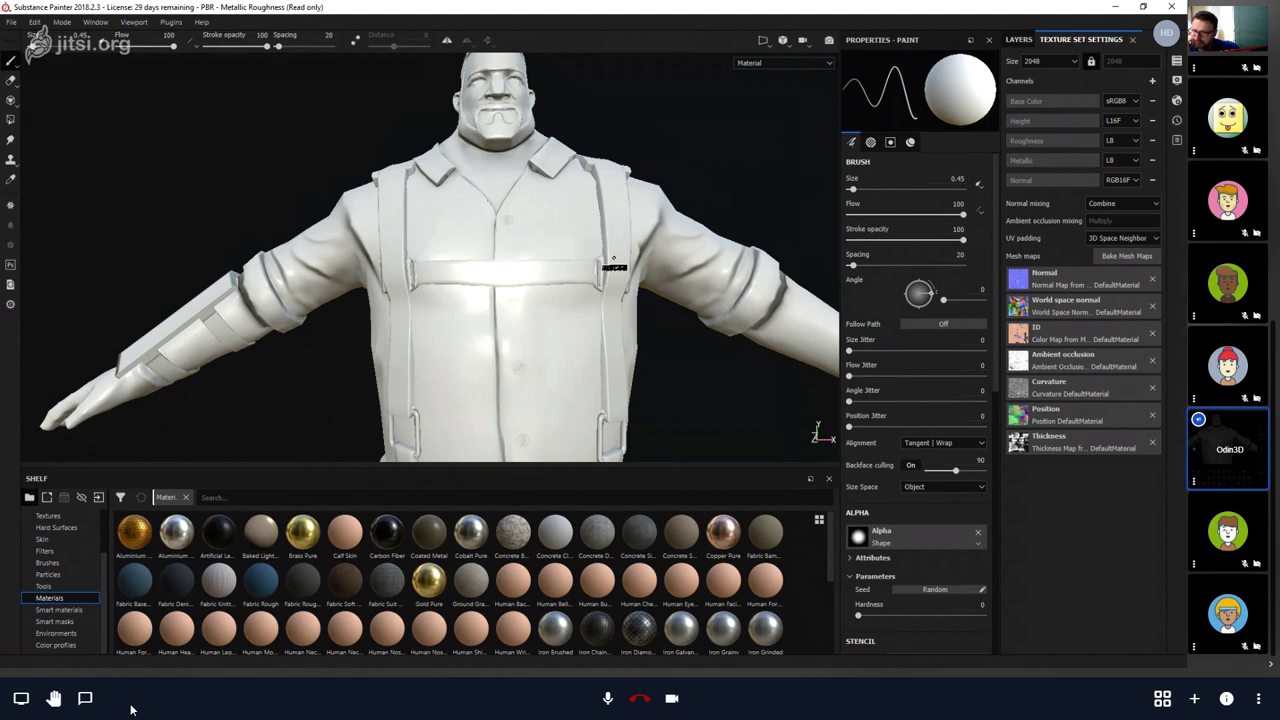
# Orbit from the chin and beard down to the torso, then show the layer stack.
pyautogui.scroll(3, 600, 265)
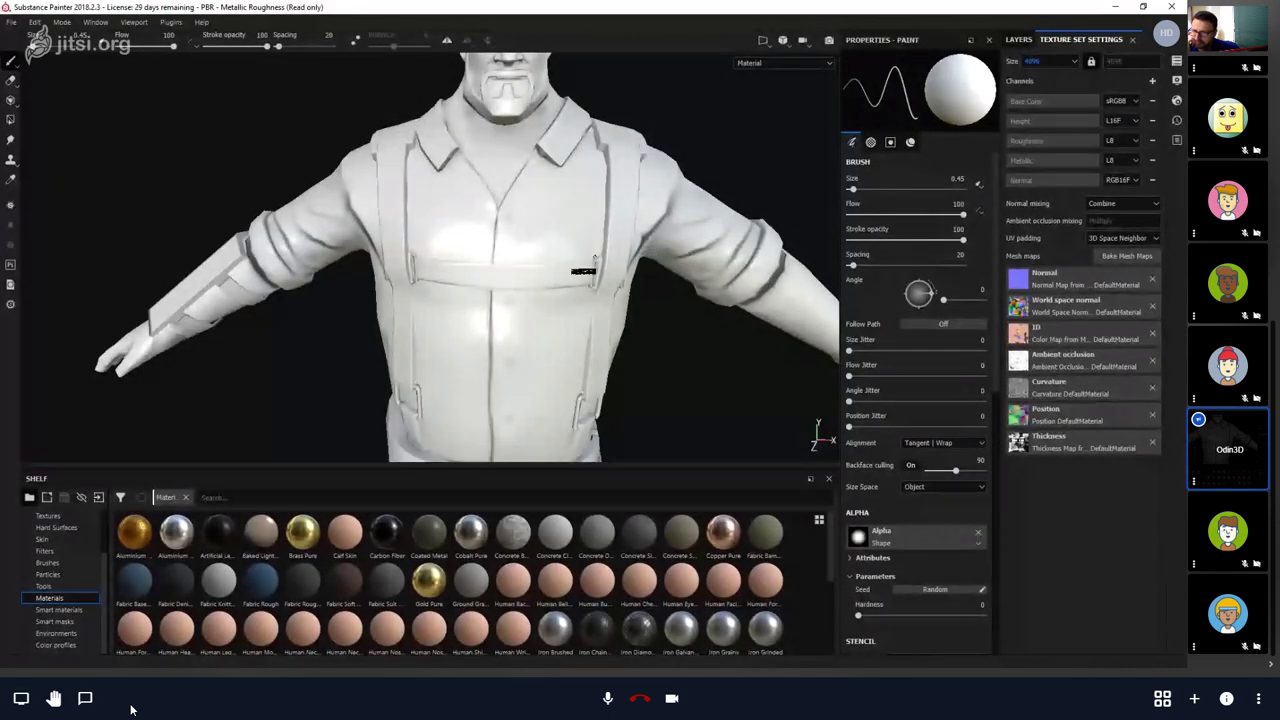
pyautogui.scroll(5, 583, 270)
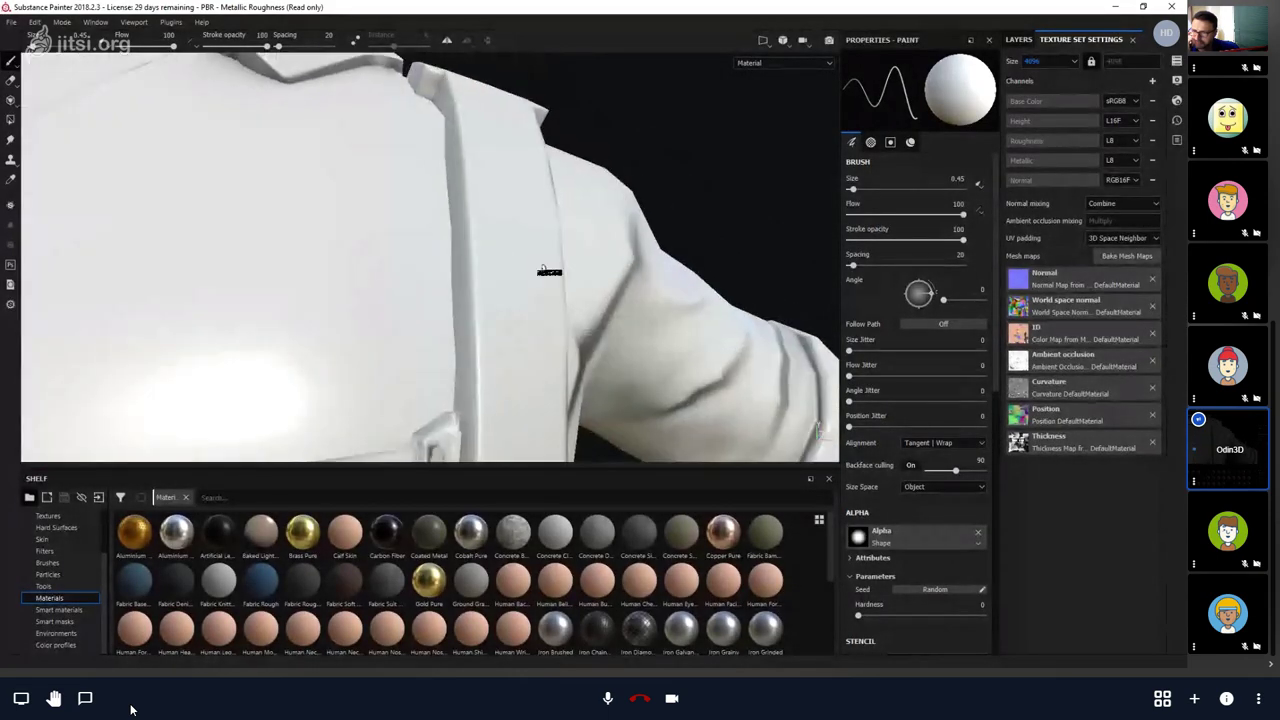
pyautogui.keyDown('alt'); pyautogui.moveTo(549, 271); pyautogui.dragTo(560, 300); pyautogui.keyUp('alt')
pyautogui.keyDown('alt'); pyautogui.moveTo(560, 300); pyautogui.dragTo(663, 383, button='right'); pyautogui.keyUp('alt')
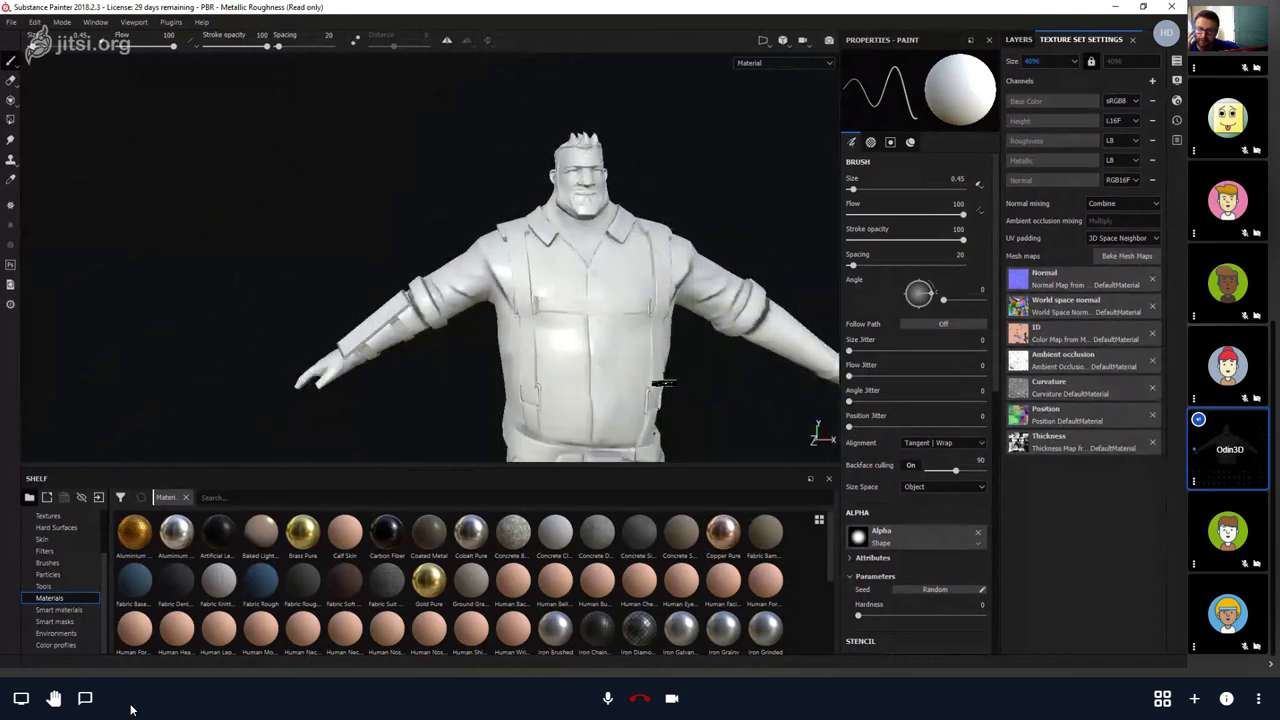
pyautogui.keyDown('alt'); pyautogui.moveTo(663, 383); pyautogui.dragTo(585, 255, button='middle'); pyautogui.keyUp('alt')
pyautogui.keyDown('alt'); pyautogui.moveTo(585, 255); pyautogui.dragTo(580, 268); pyautogui.keyUp('alt')
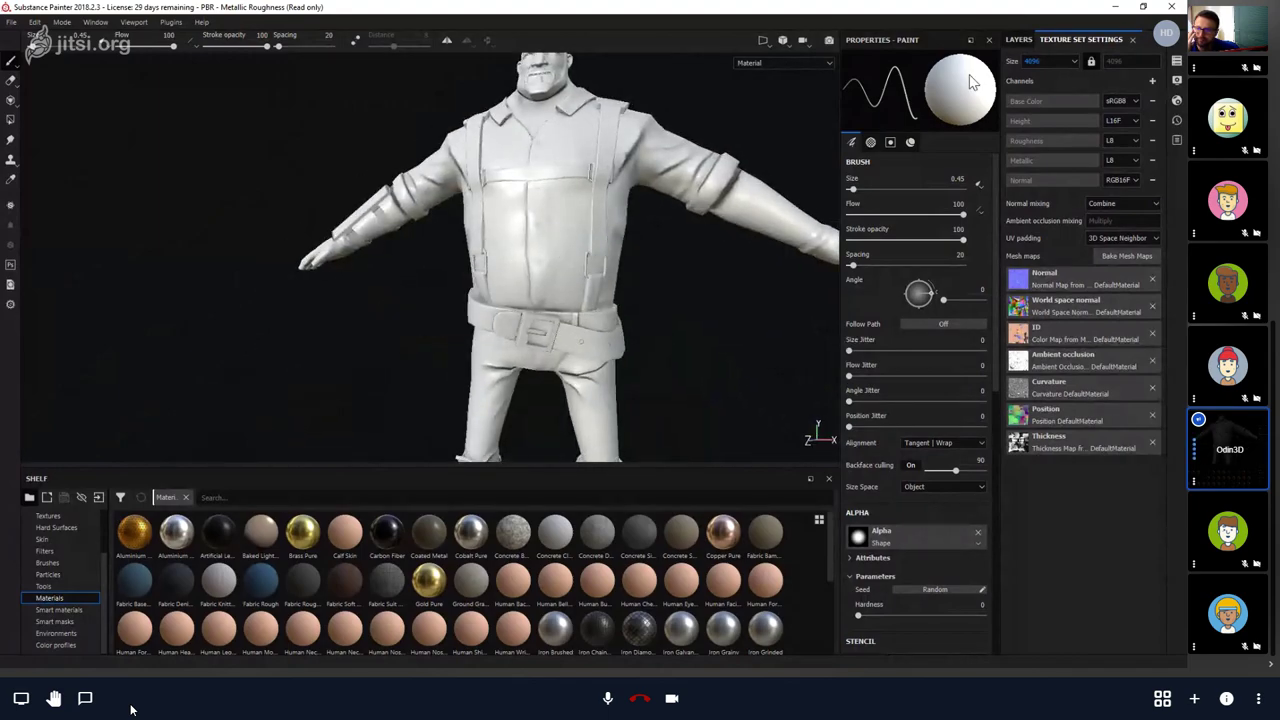
pyautogui.click(1018, 40)
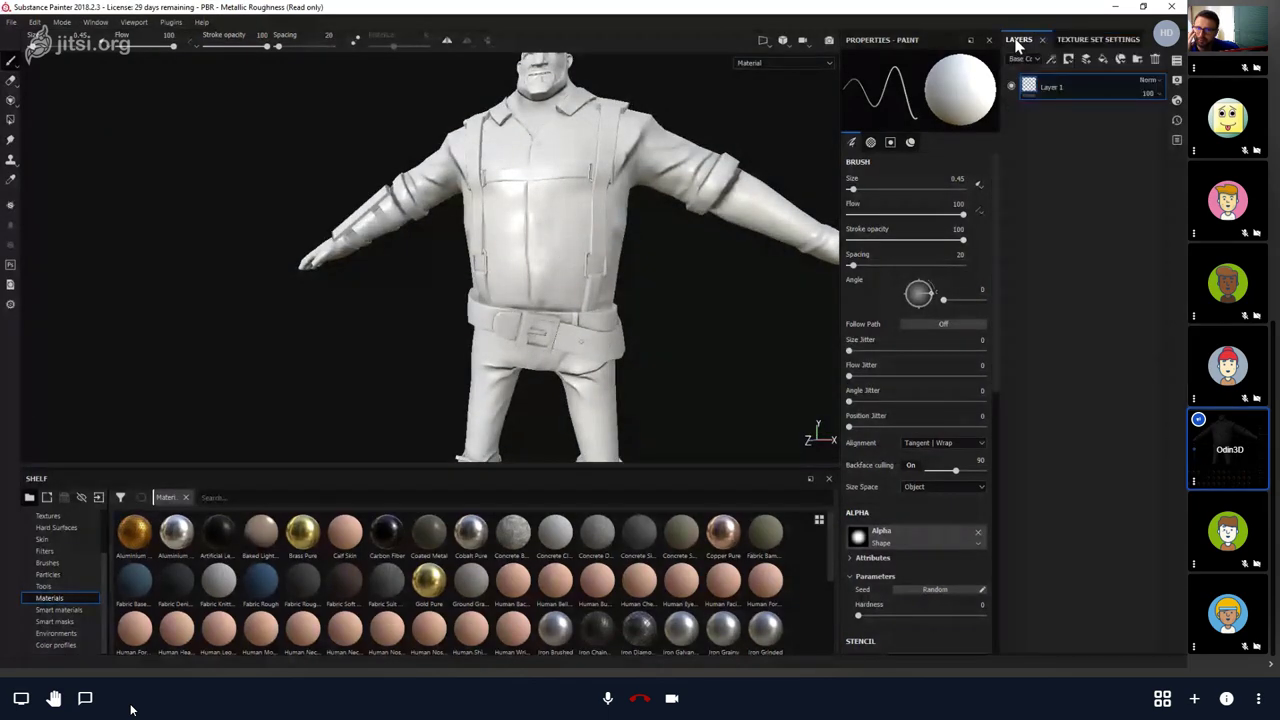
# Enlarge the shelf and drag the Machinery smart material from Smart materials onto the character.
pyautogui.keyDown('alt'); pyautogui.moveTo(485, 282); pyautogui.dragTo(465, 295); pyautogui.keyUp('alt')
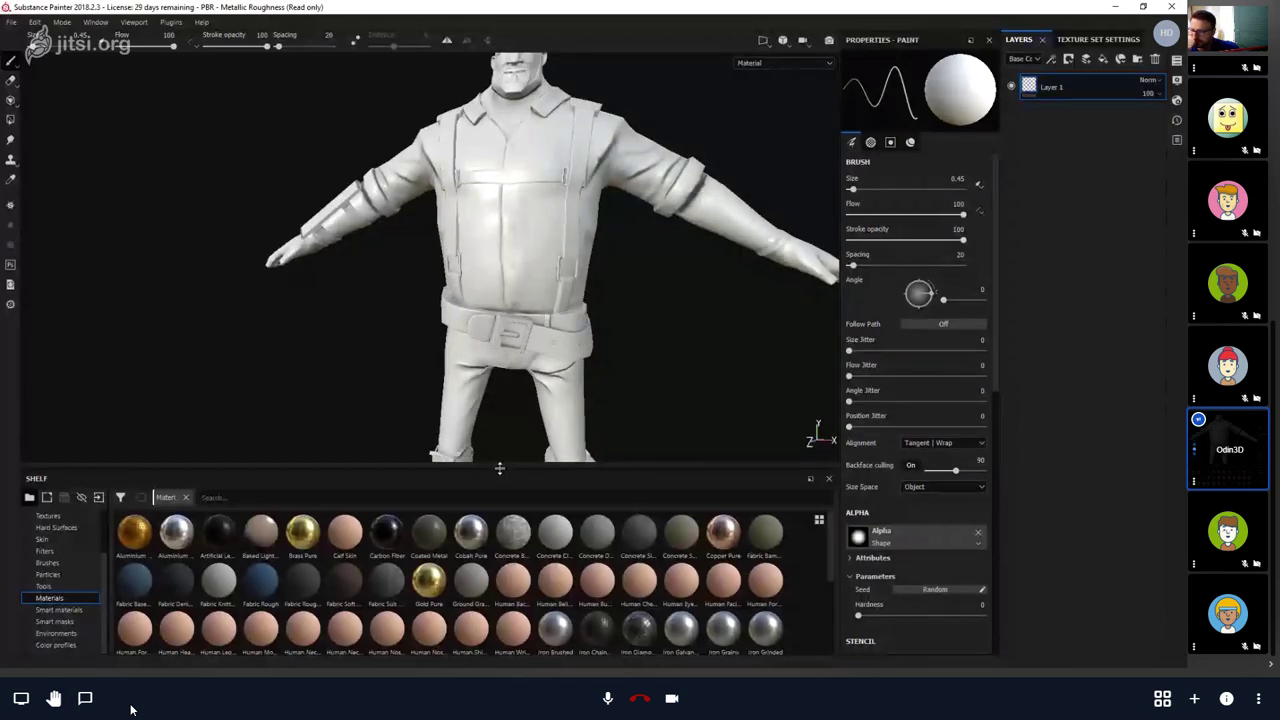
pyautogui.moveTo(502, 472); pyautogui.dragTo(505, 300)
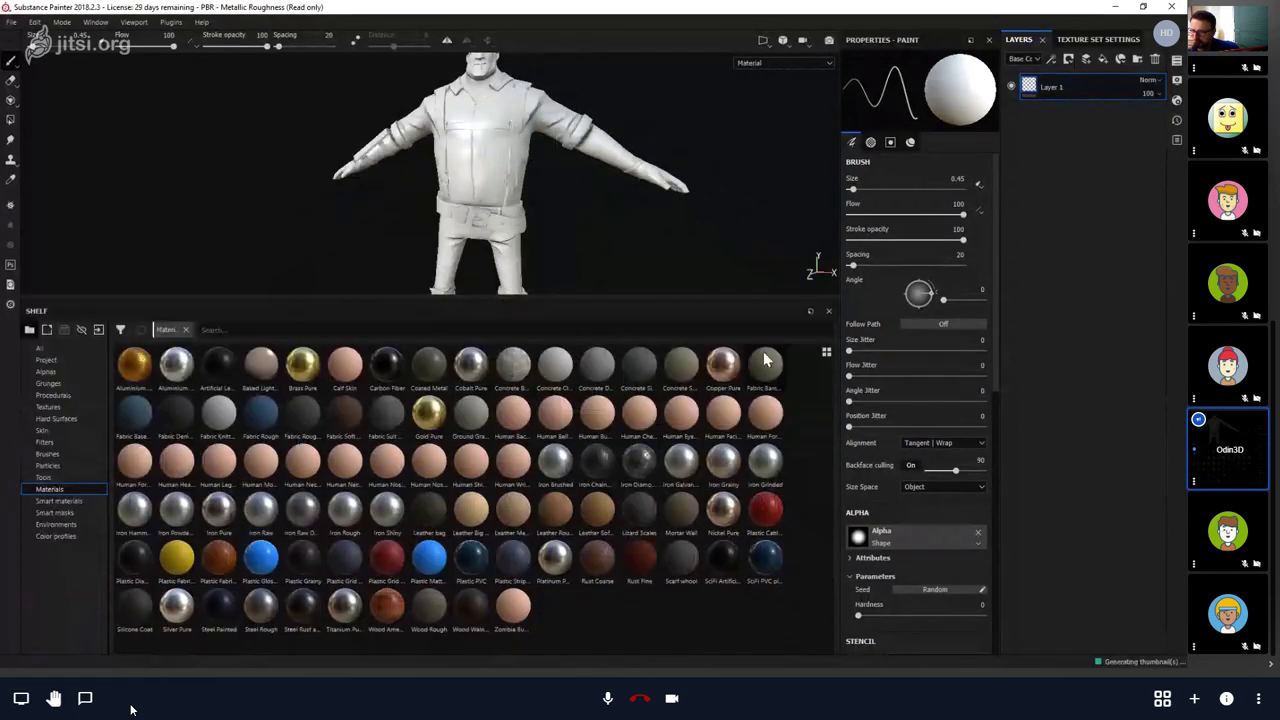
pyautogui.click(826, 357)
pyautogui.moveTo(822, 363); pyautogui.dragTo(828, 347)
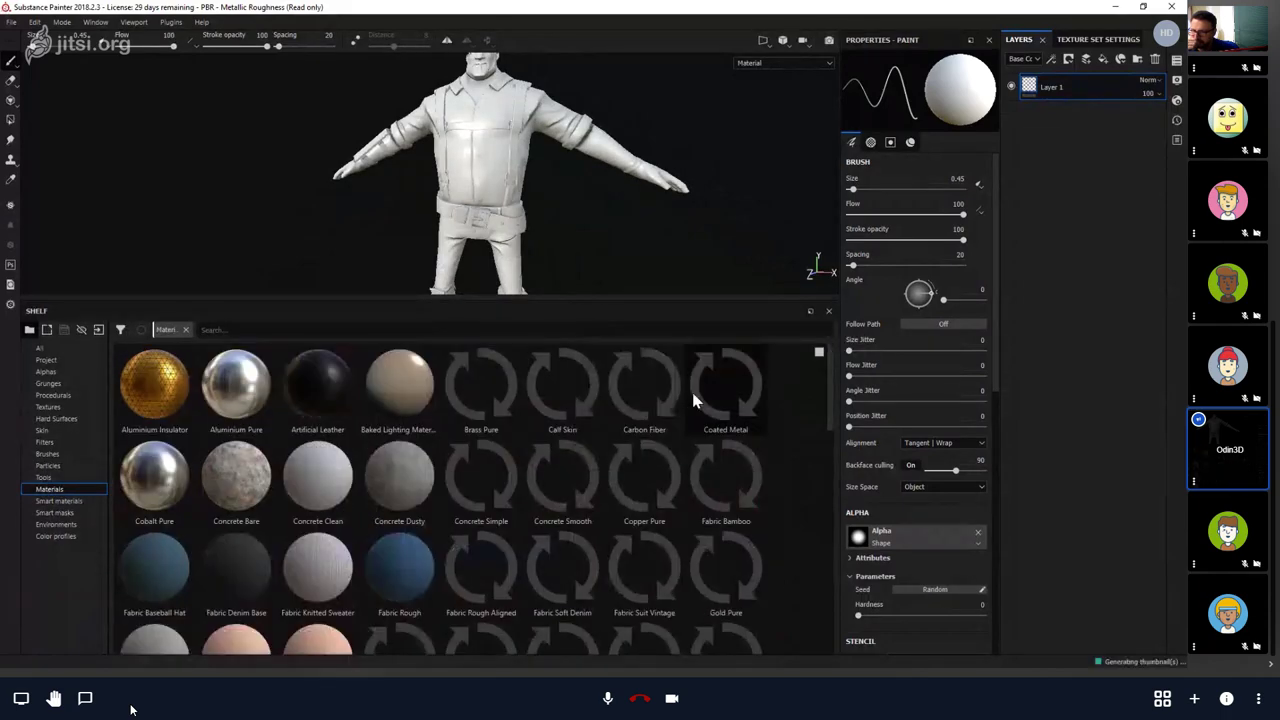
pyautogui.click(62, 501)
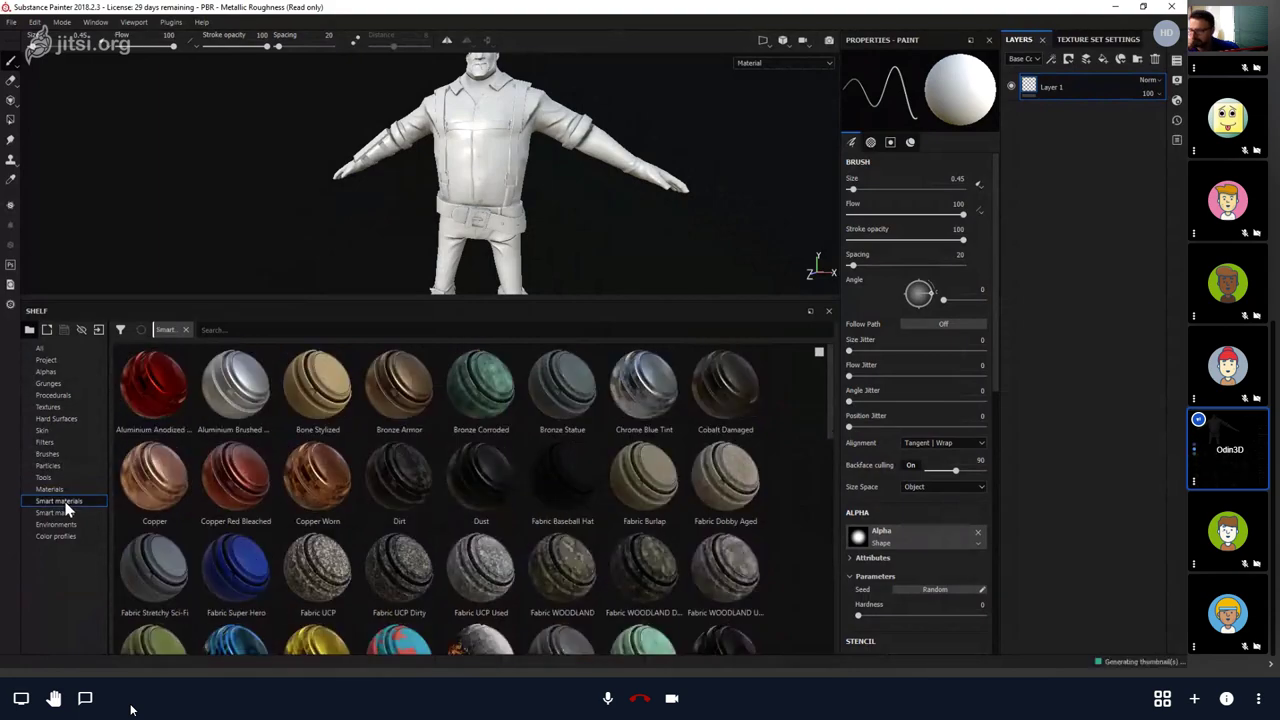
pyautogui.moveTo(828, 372); pyautogui.dragTo(811, 475)
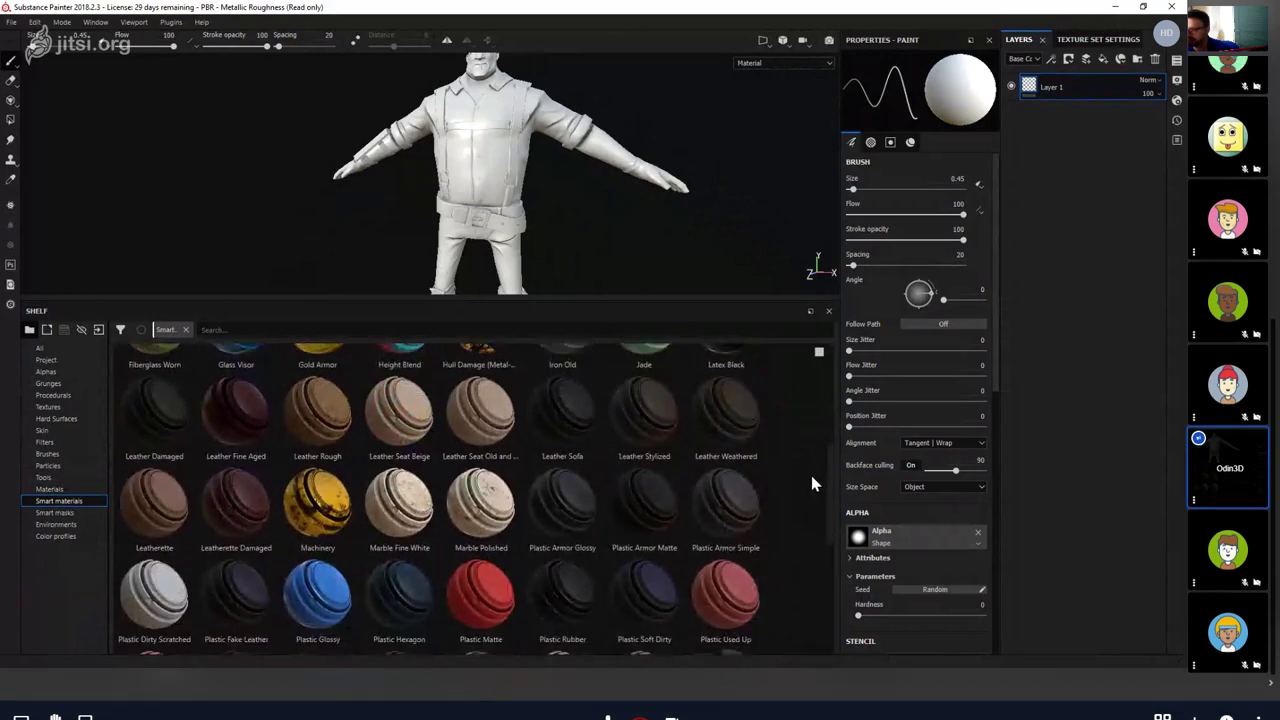
pyautogui.moveTo(305, 525); pyautogui.dragTo(1048, 151)
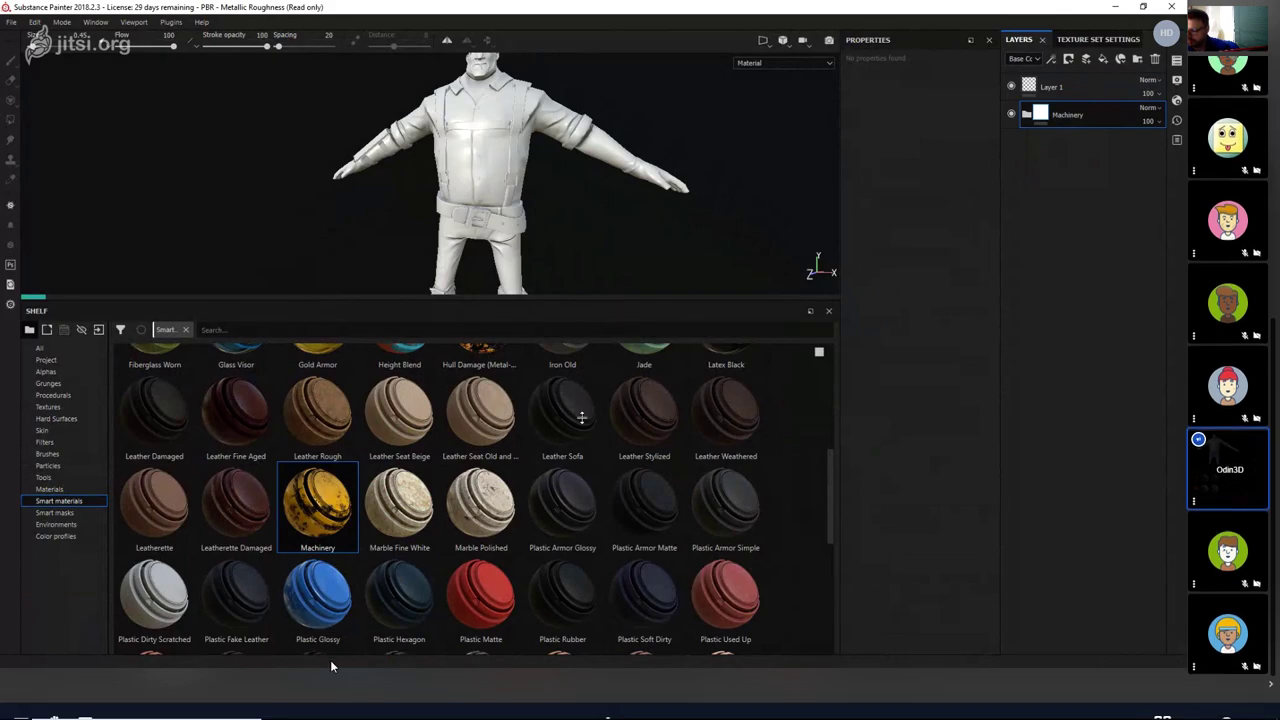
# Enlarge the viewport and inspect the yellow, grime-worn Machinery coating on the chest and left side.
pyautogui.click(87, 699)
pyautogui.click(87, 699)
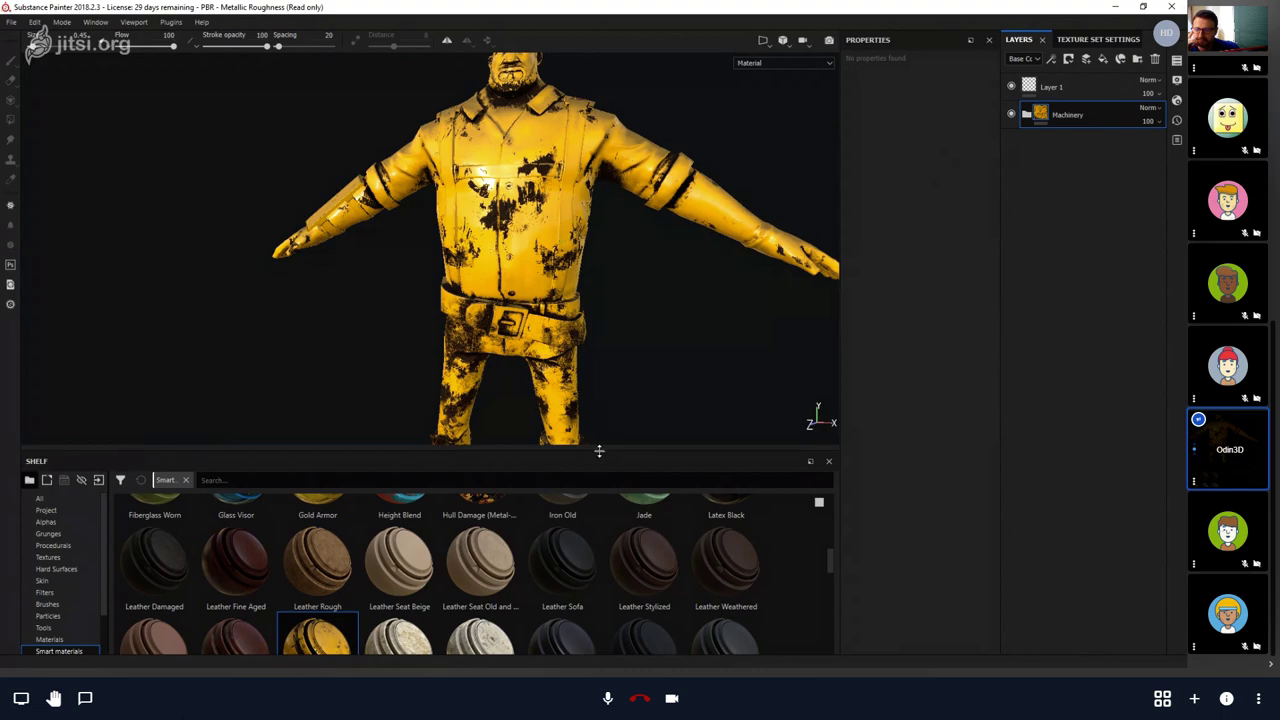
pyautogui.moveTo(600, 450); pyautogui.dragTo(604, 550)
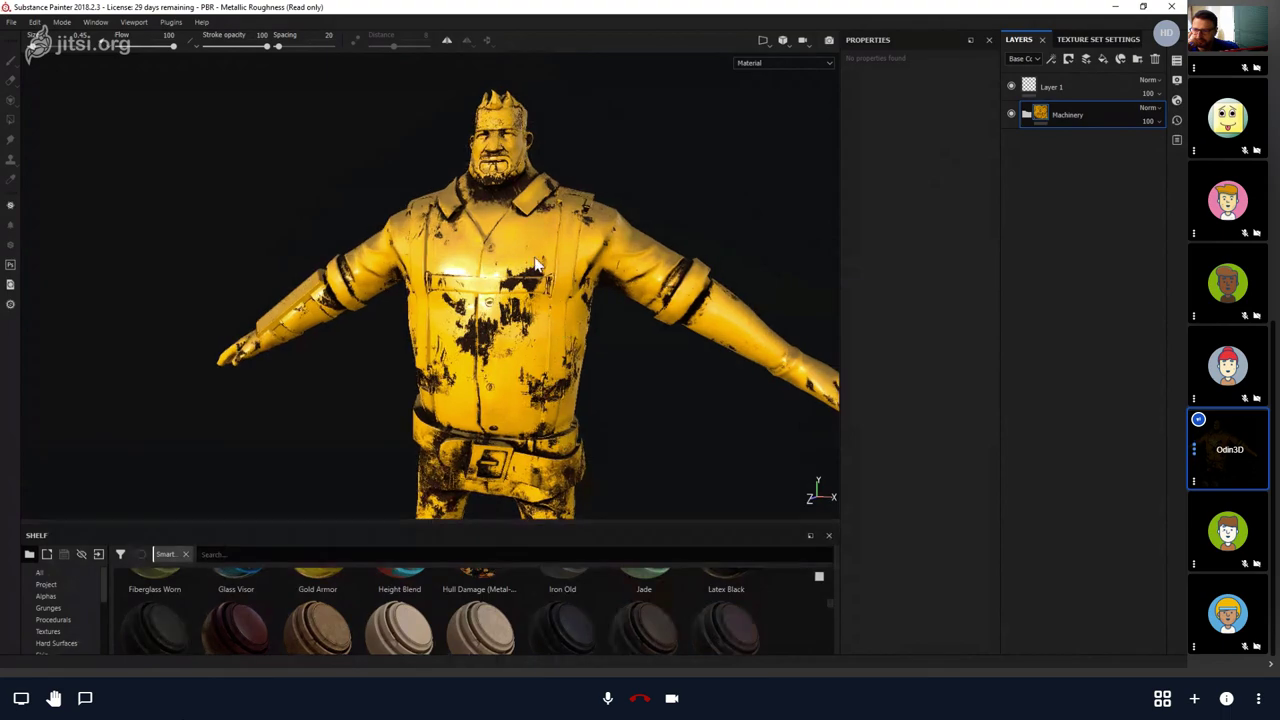
pyautogui.keyDown('alt'); pyautogui.moveTo(540, 265); pyautogui.dragTo(617, 262); pyautogui.keyUp('alt')
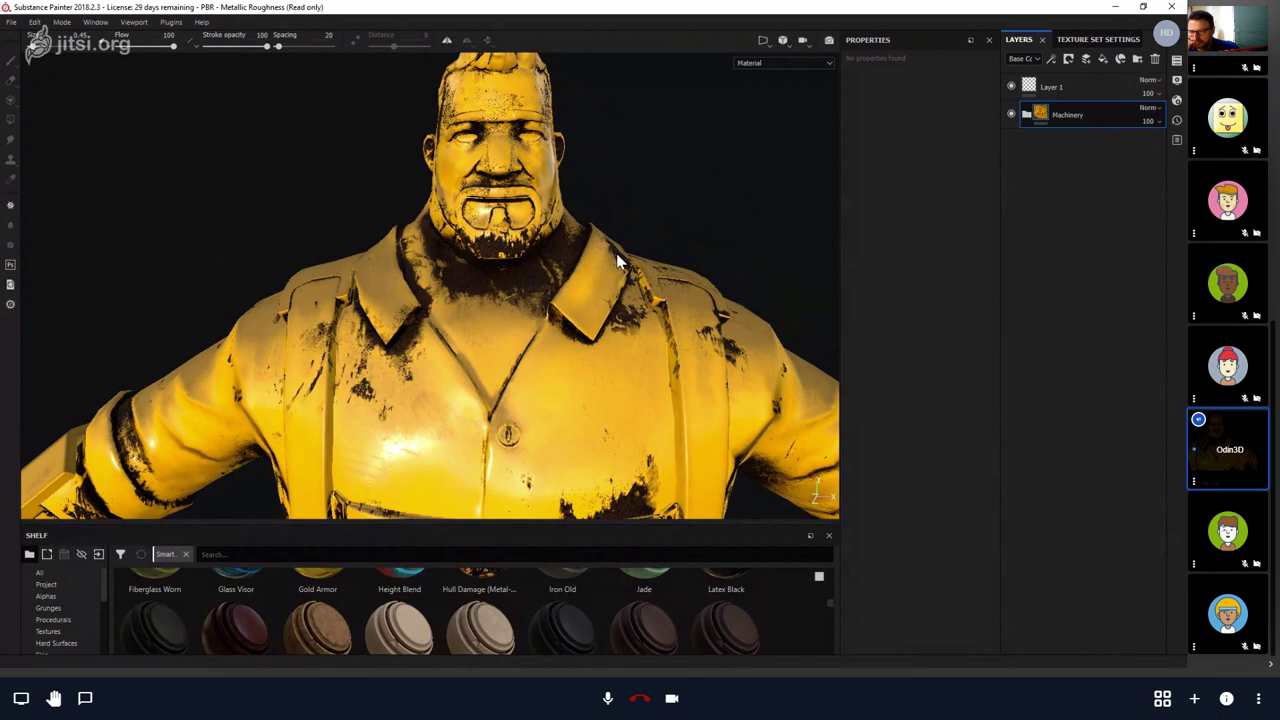
pyautogui.keyDown('alt'); pyautogui.moveTo(616, 253); pyautogui.dragTo(630, 195); pyautogui.keyUp('alt')
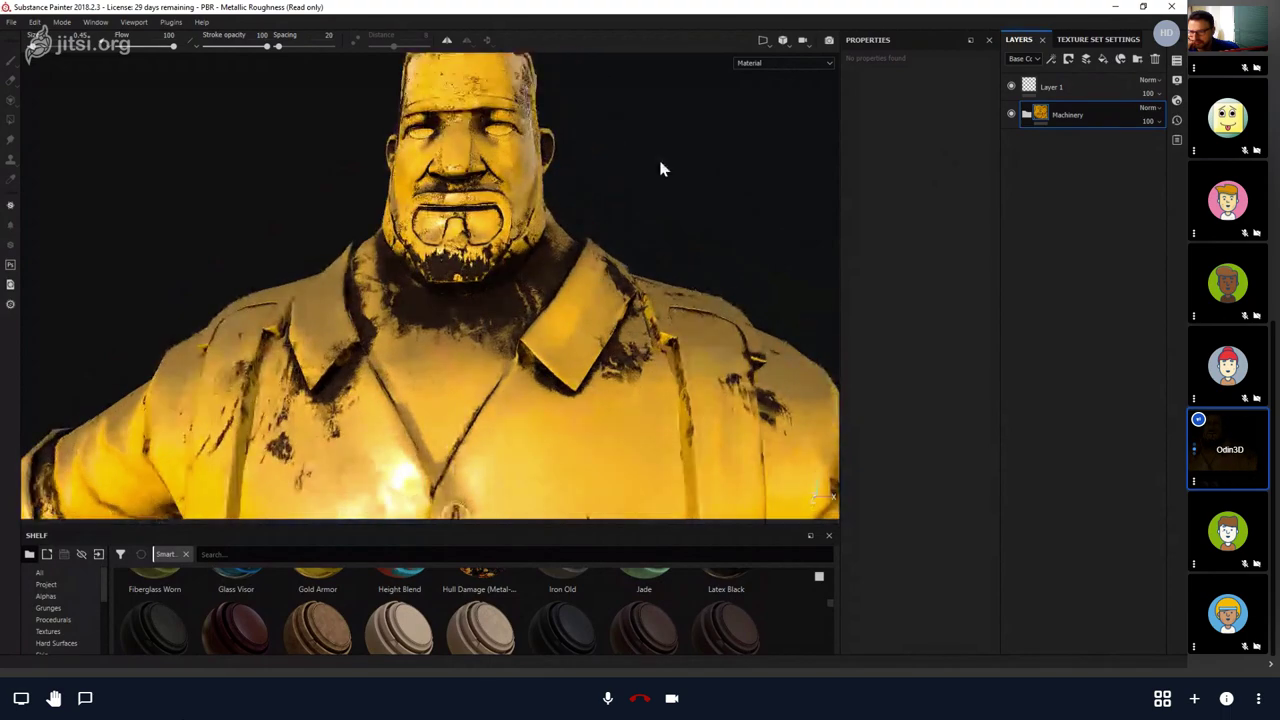
# Expand the Machinery folder and hide its Rust, Dust, Dirt and Metal Base layers.
pyautogui.click(1024, 116)
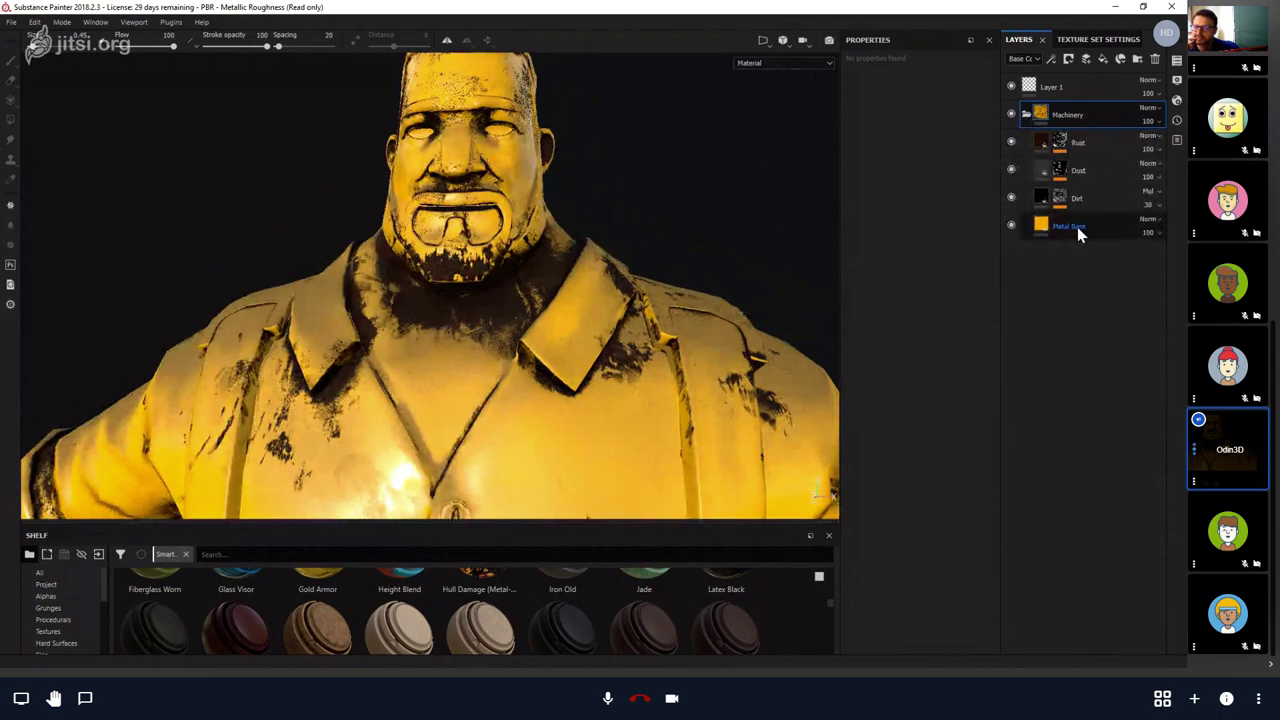
pyautogui.keyDown('alt'); pyautogui.moveTo(540, 290); pyautogui.dragTo(760, 262); pyautogui.keyUp('alt')
pyautogui.click(1011, 142)
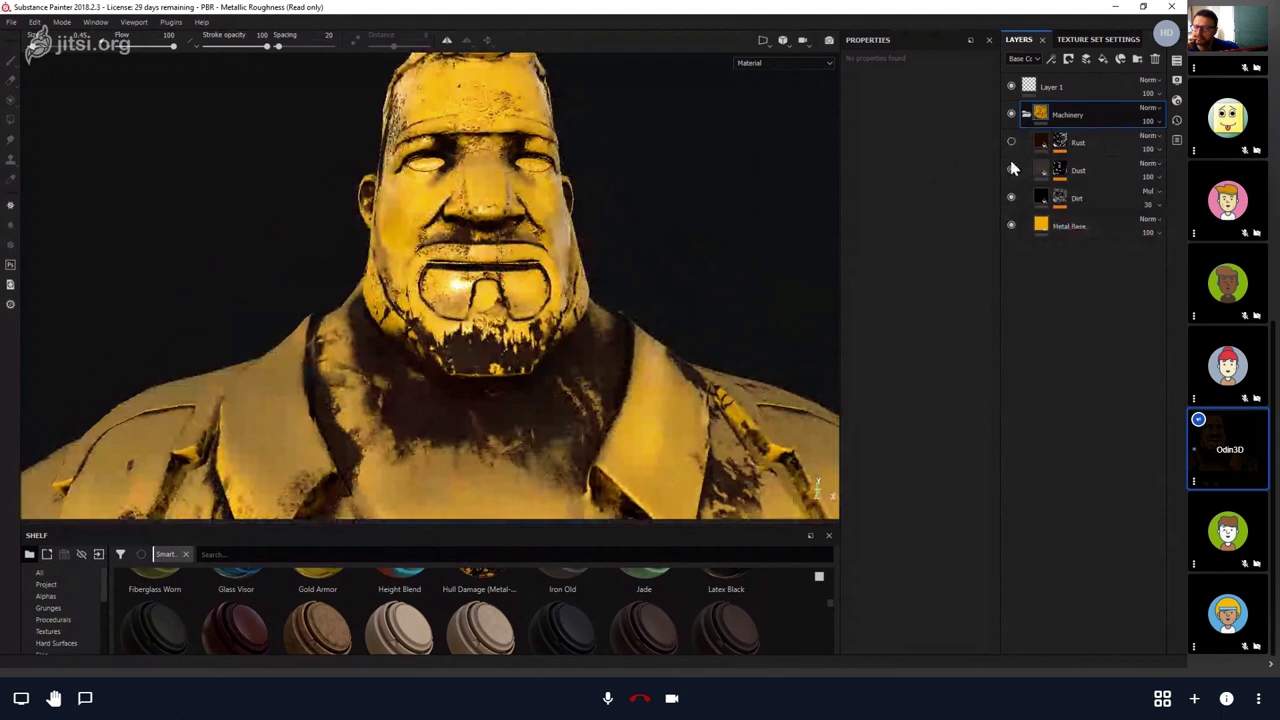
pyautogui.click(1011, 170)
pyautogui.click(1011, 198)
pyautogui.click(1011, 226)
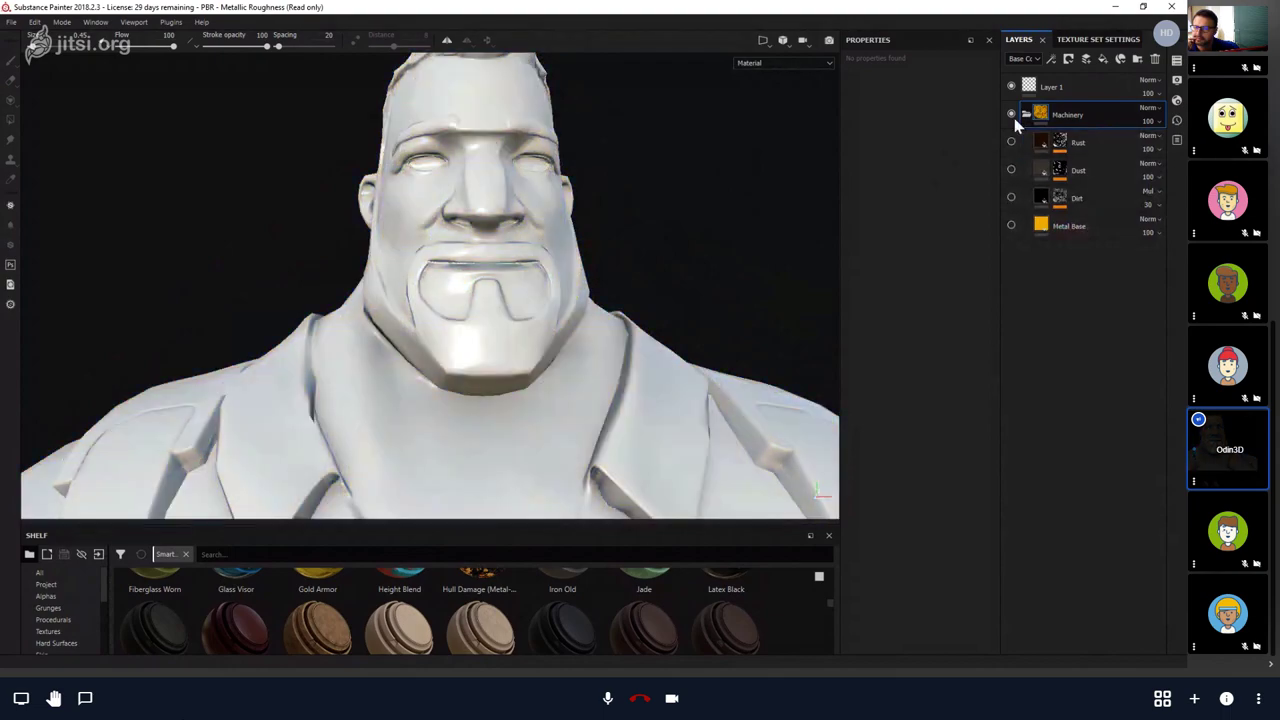
# Turn Dust, Dirt and Metal Base back on and bring up the Texture Set Settings.
pyautogui.click(1011, 170)
pyautogui.click(1011, 198)
pyautogui.click(1011, 226)
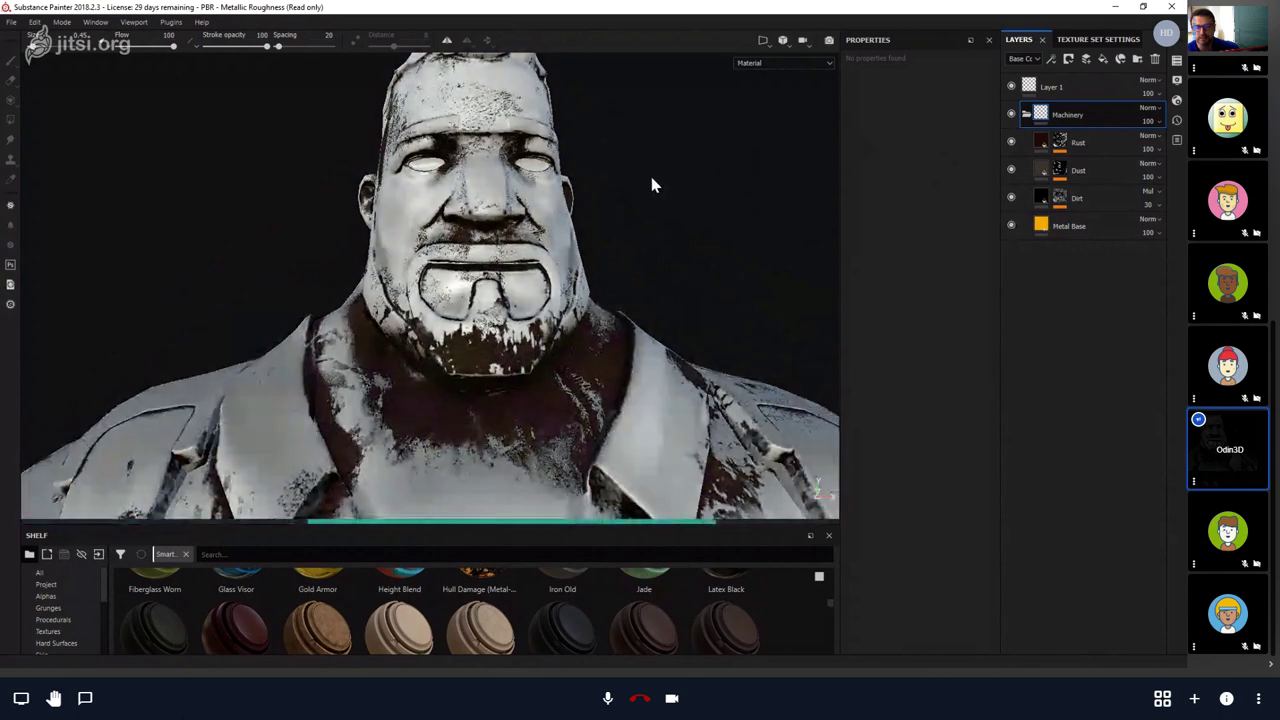
pyautogui.keyDown('alt'); pyautogui.moveTo(651, 188); pyautogui.dragTo(480, 210); pyautogui.keyUp('alt')
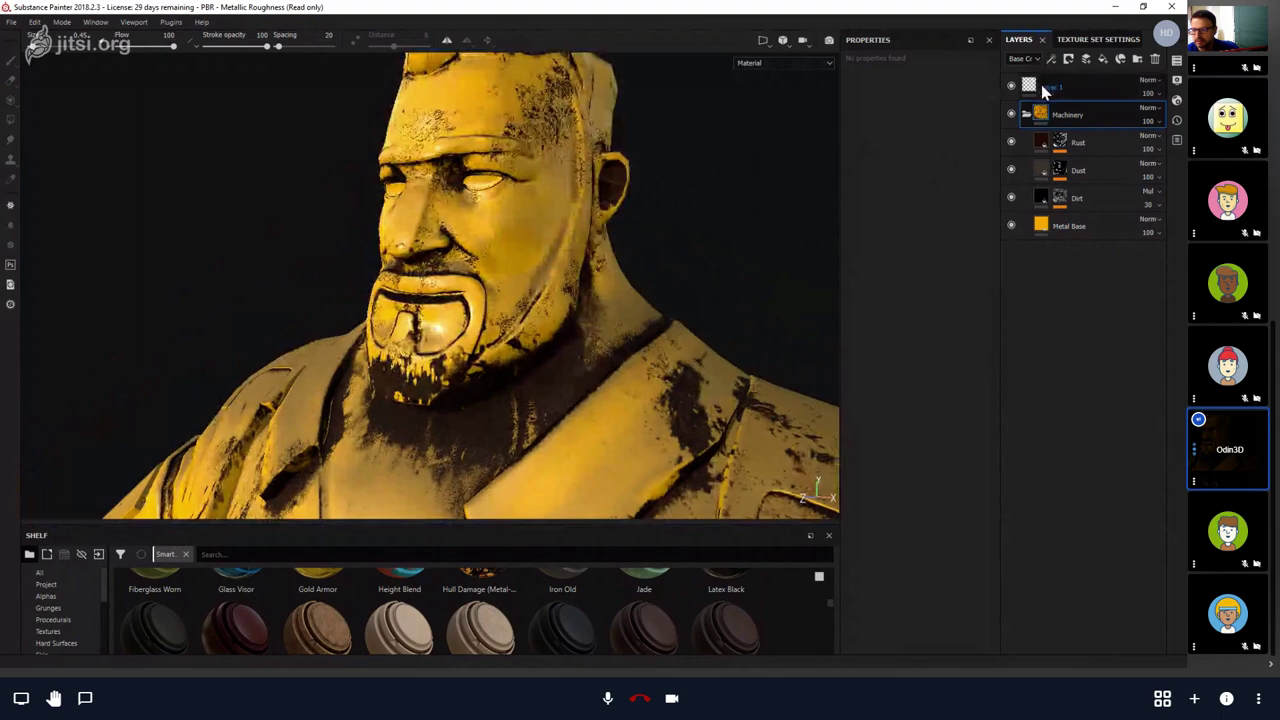
pyautogui.click(1078, 40)
pyautogui.keyDown('alt'); pyautogui.moveTo(570, 380); pyautogui.dragTo(730, 240); pyautogui.keyUp('alt')
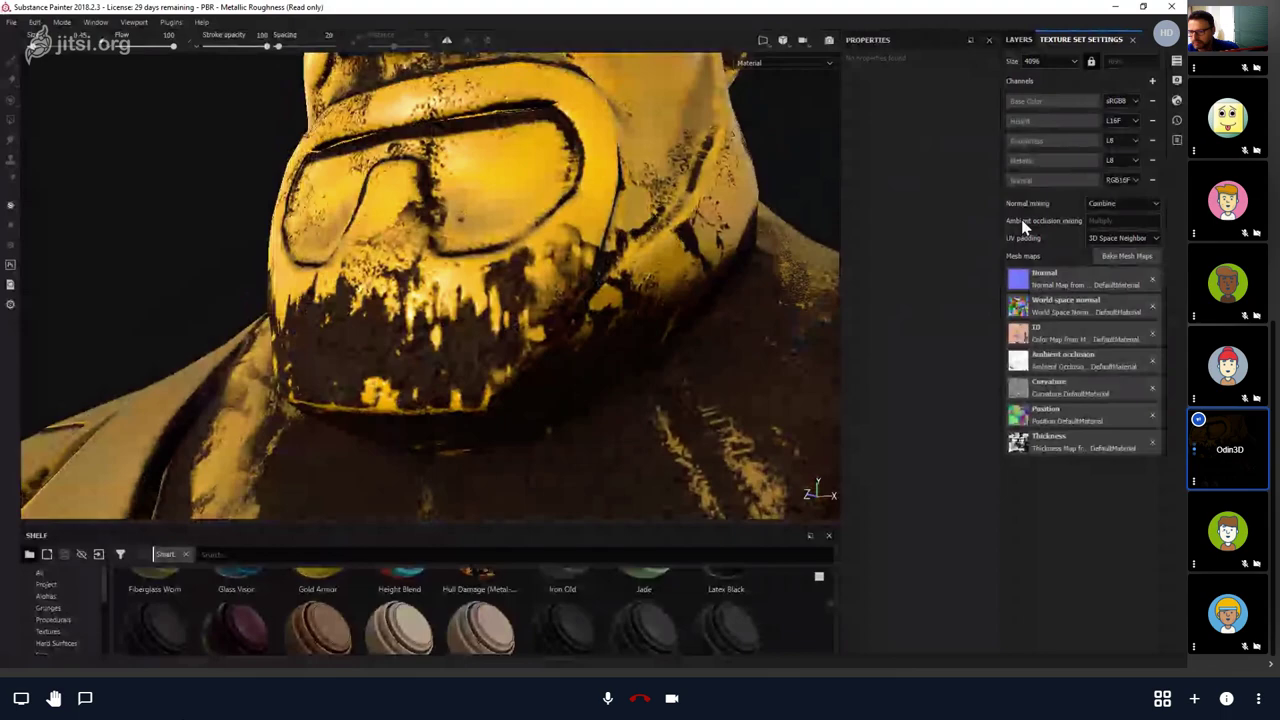
# Lower the texture set Size from 4096 to 2048 and view the whole T-posed character.
pyautogui.click(1040, 62)
pyautogui.click(1032, 105)
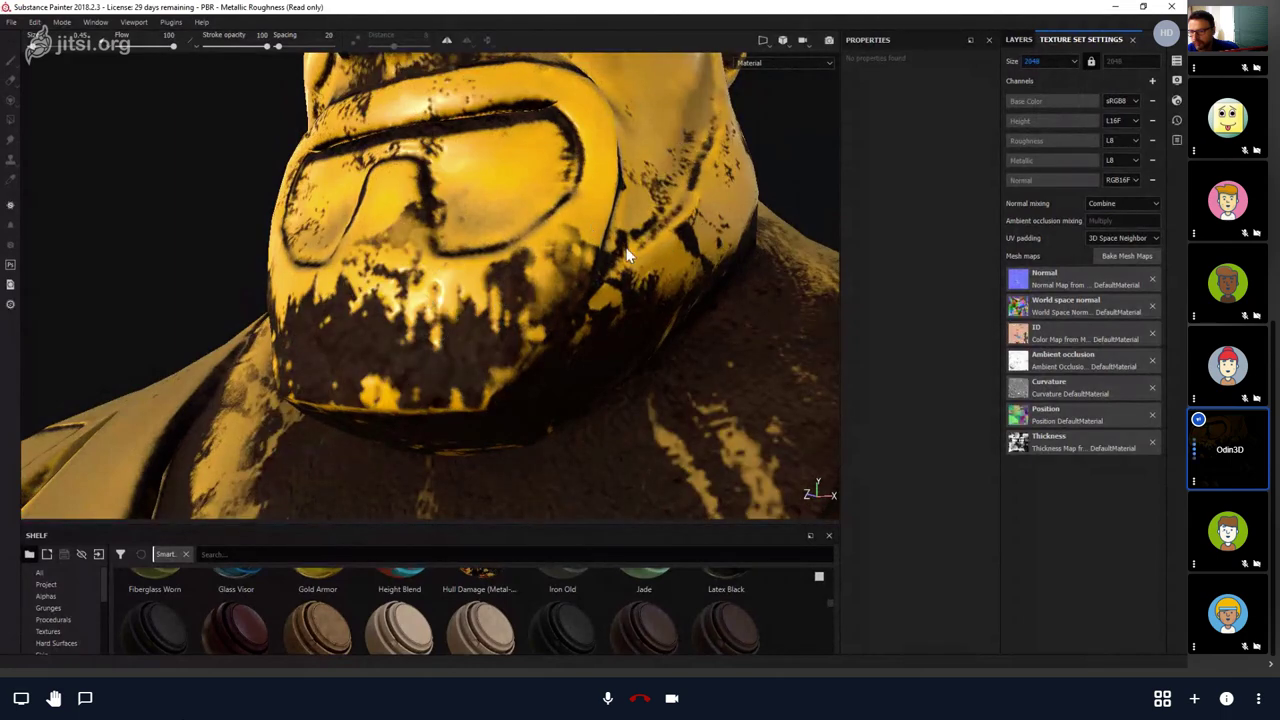
pyautogui.keyDown('alt'); pyautogui.moveTo(494, 203); pyautogui.dragTo(536, 278); pyautogui.keyUp('alt')
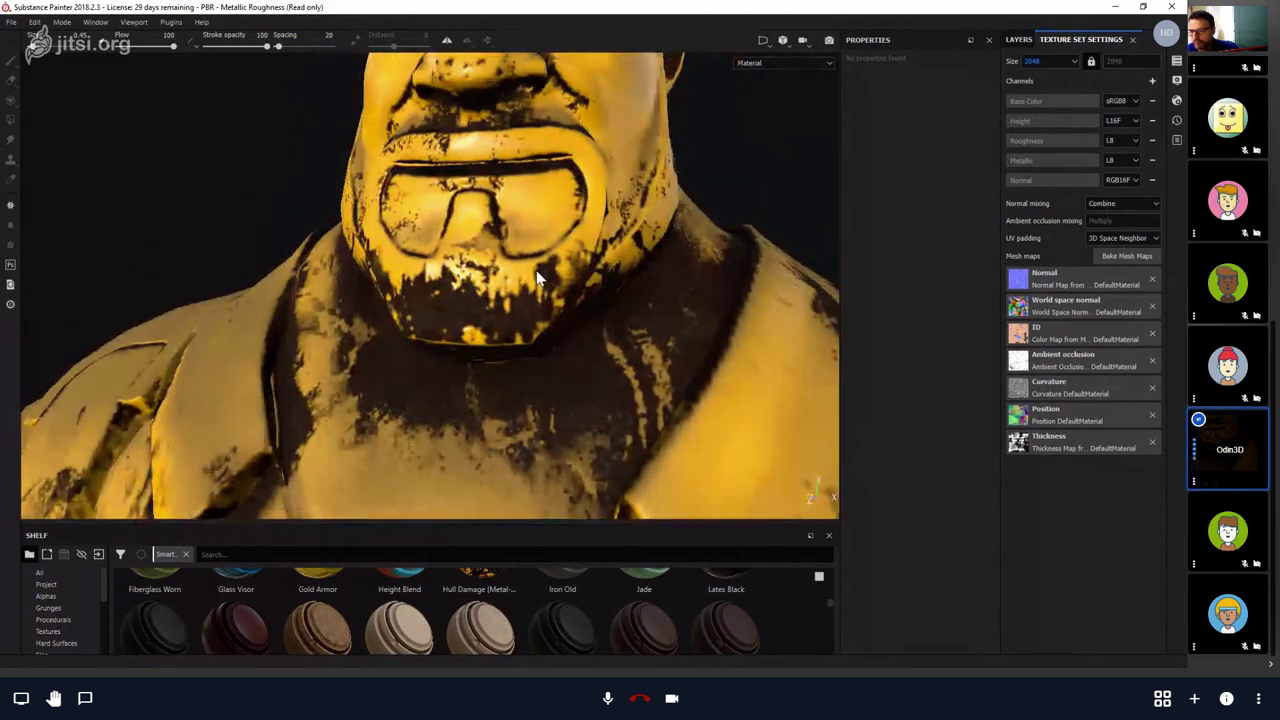
pyautogui.moveTo(536, 270)
pyautogui.keyDown('alt'); pyautogui.mouseDown(button='right')
pyautogui.moveTo(518, 303)
pyautogui.moveTo(329, 270)
pyautogui.moveTo(309, 286)
pyautogui.moveTo(551, 289)
pyautogui.mouseUp(button='right'); pyautogui.keyUp('alt')
pyautogui.moveTo(551, 289)
pyautogui.keyDown('alt'); pyautogui.mouseDown()
pyautogui.moveTo(529, 220)
pyautogui.moveTo(490, 270)
pyautogui.moveTo(566, 286)
pyautogui.mouseUp(); pyautogui.keyUp('alt')
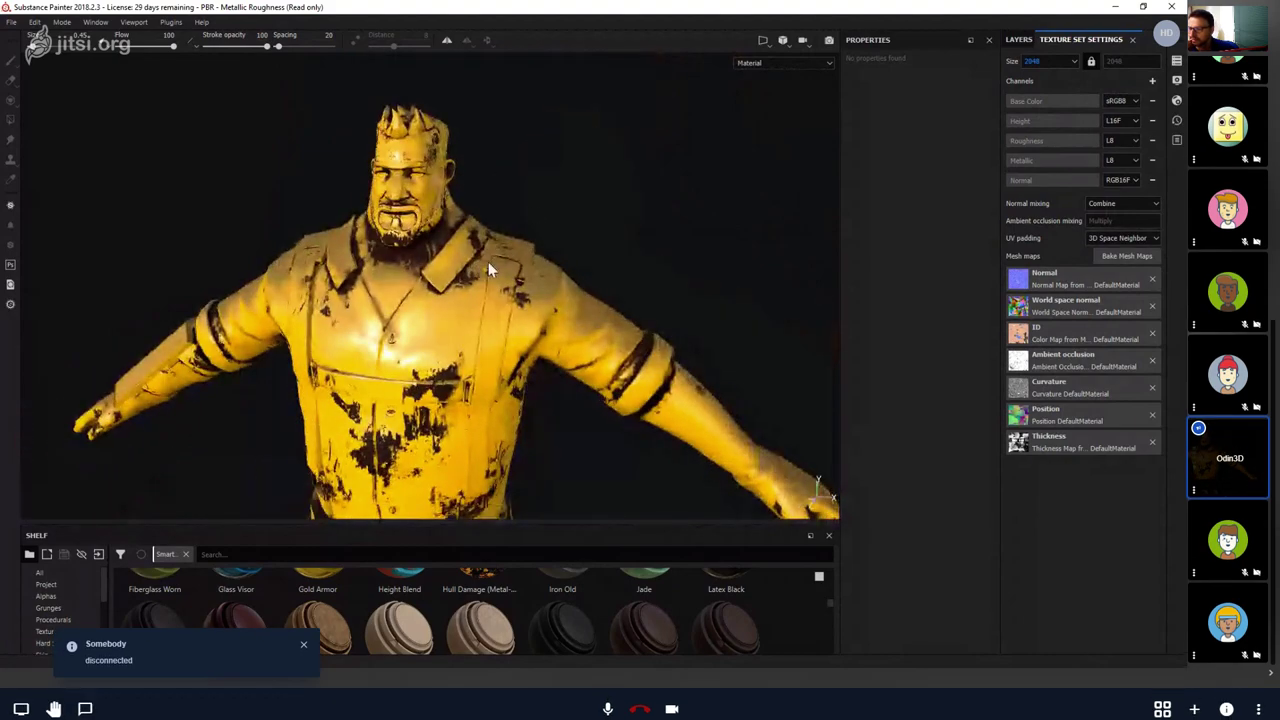
# Back in the layer stack, hide Rust, Dust and Dirt and select the Metal Base fill.
pyautogui.click(1019, 39)
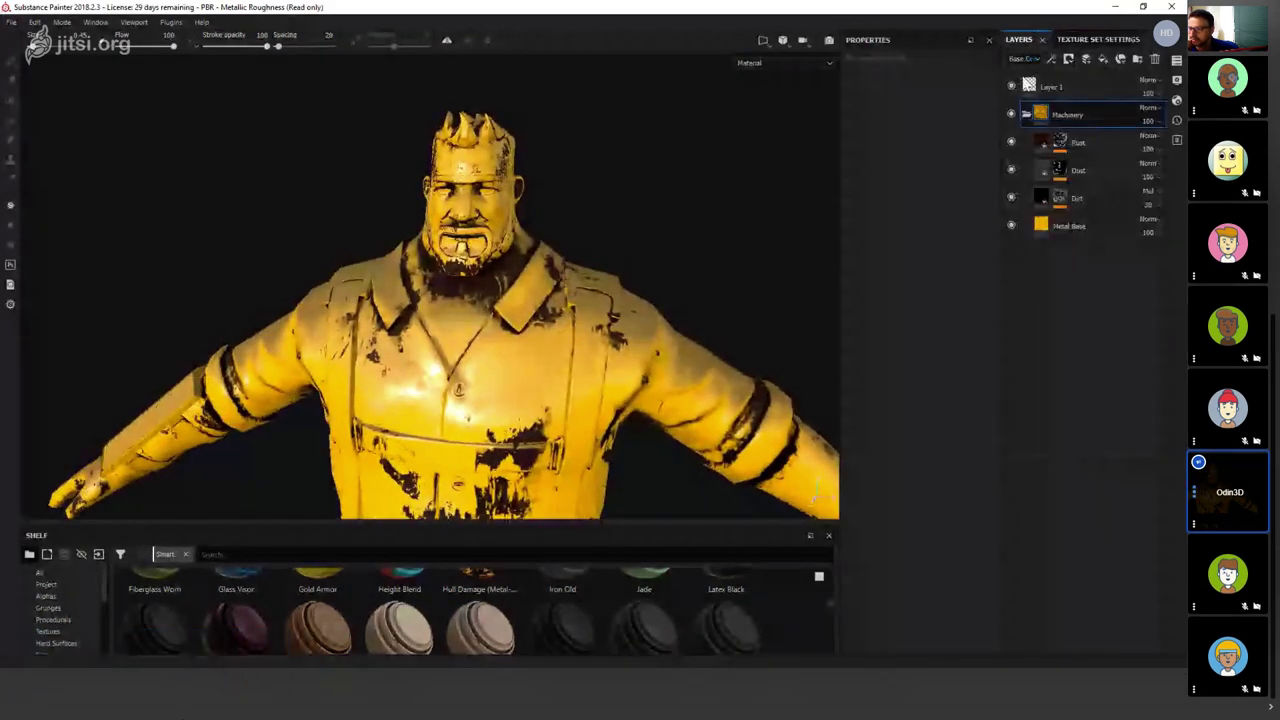
pyautogui.click(1011, 142)
pyautogui.click(1011, 170)
pyautogui.click(1011, 198)
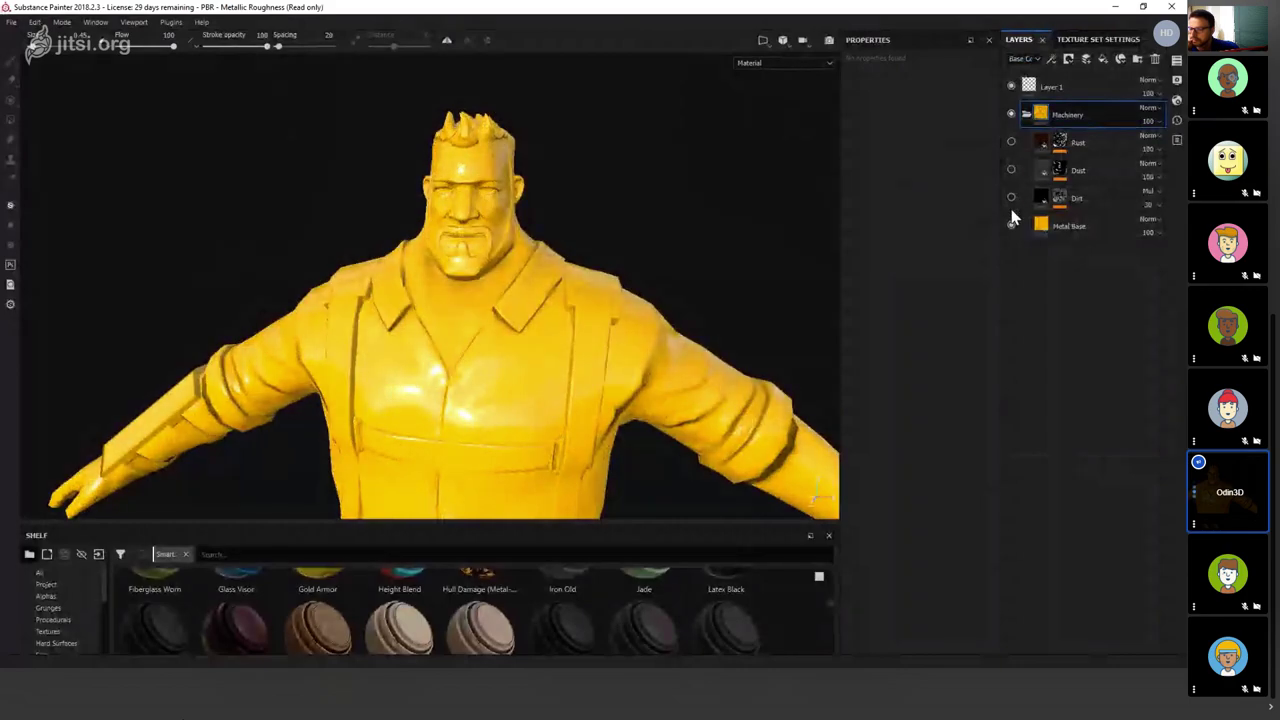
pyautogui.click(1064, 226)
# Darken Metal Base's colour to a deeper orange and lower its roughness to 0.1353.
pyautogui.keyDown('alt'); pyautogui.moveTo(688, 276); pyautogui.dragTo(697, 208, button='right'); pyautogui.keyUp('alt')
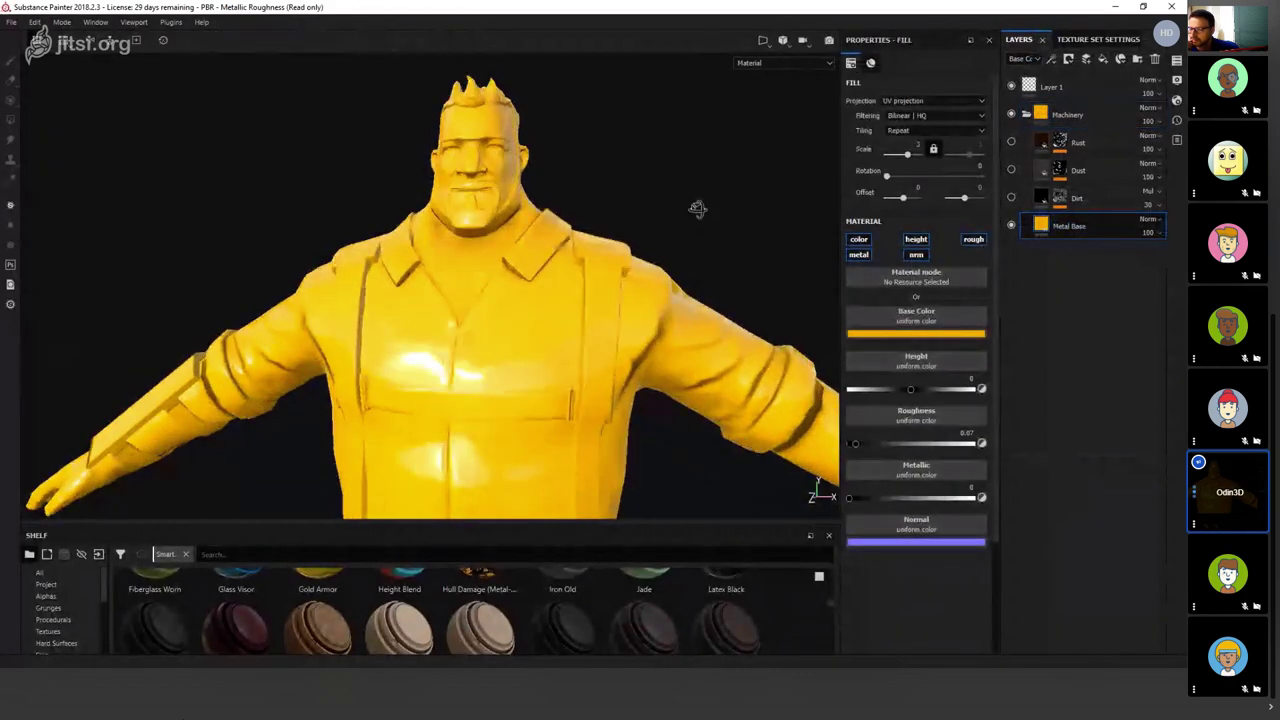
pyautogui.keyDown('alt'); pyautogui.moveTo(698, 208); pyautogui.dragTo(660, 226); pyautogui.keyUp('alt')
pyautogui.click(878, 334)
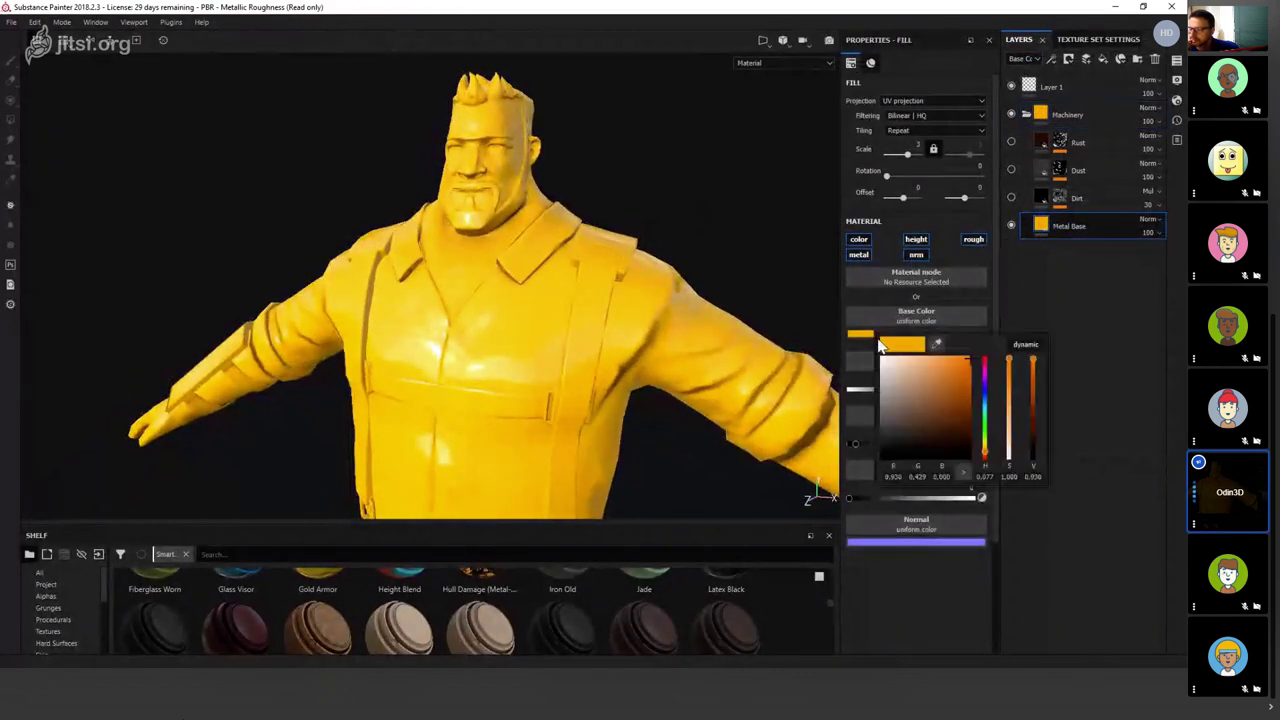
pyautogui.moveTo(880, 345); pyautogui.dragTo(986, 400)
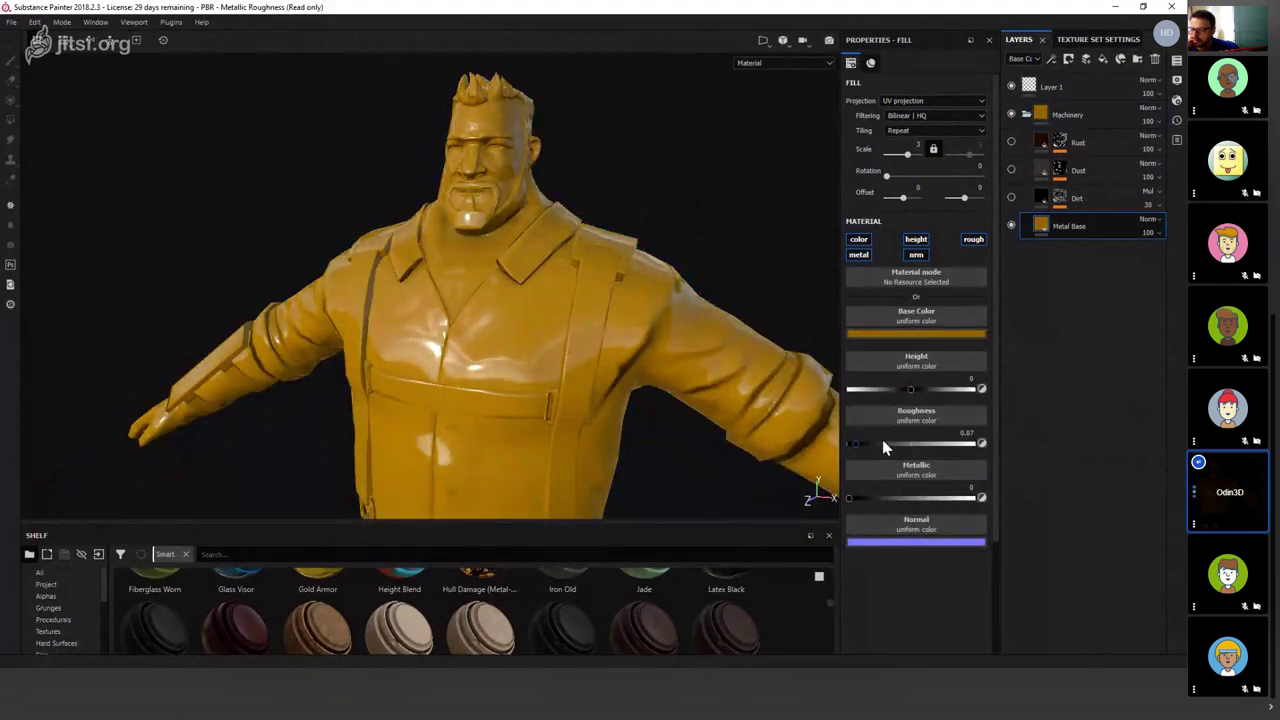
pyautogui.moveTo(882, 447)
pyautogui.mouseDown()
pyautogui.moveTo(1009, 447)
pyautogui.moveTo(832, 434)
pyautogui.moveTo(880, 432)
pyautogui.moveTo(866, 440)
pyautogui.mouseUp()
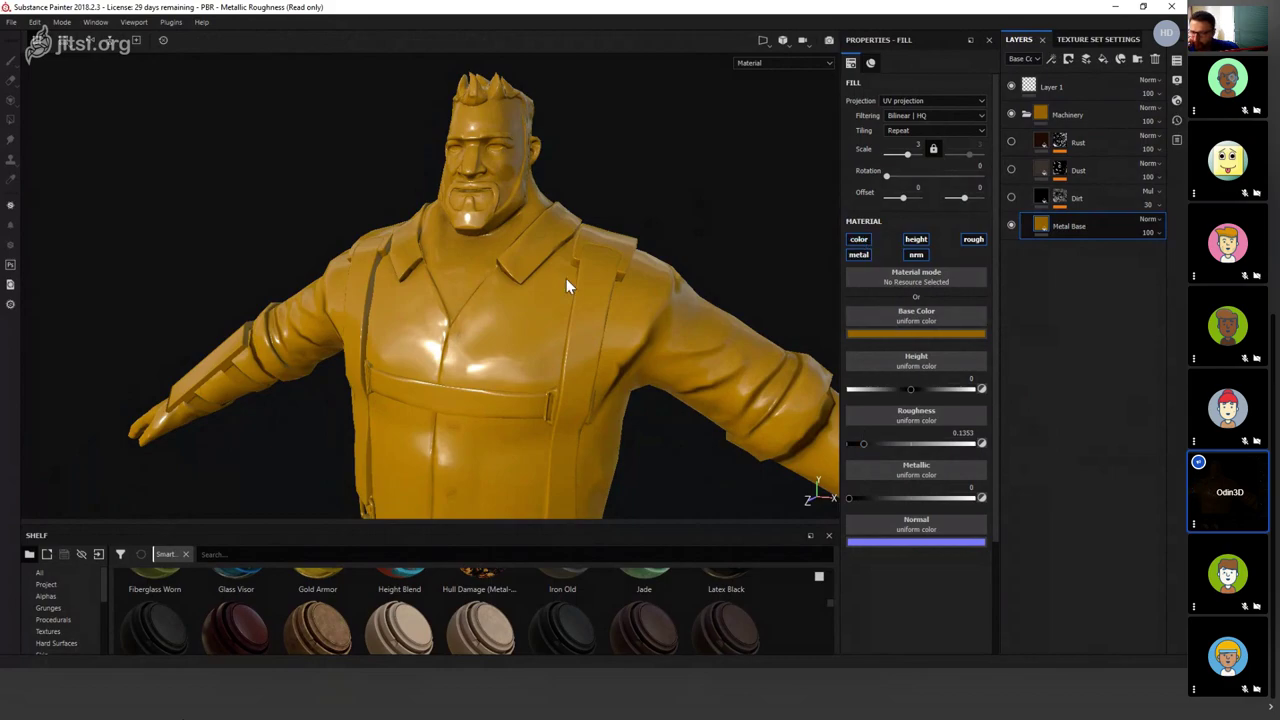
pyautogui.click(861, 241)
pyautogui.click(862, 238)
pyautogui.press('b')
pyautogui.press('b')
pyautogui.press('b')
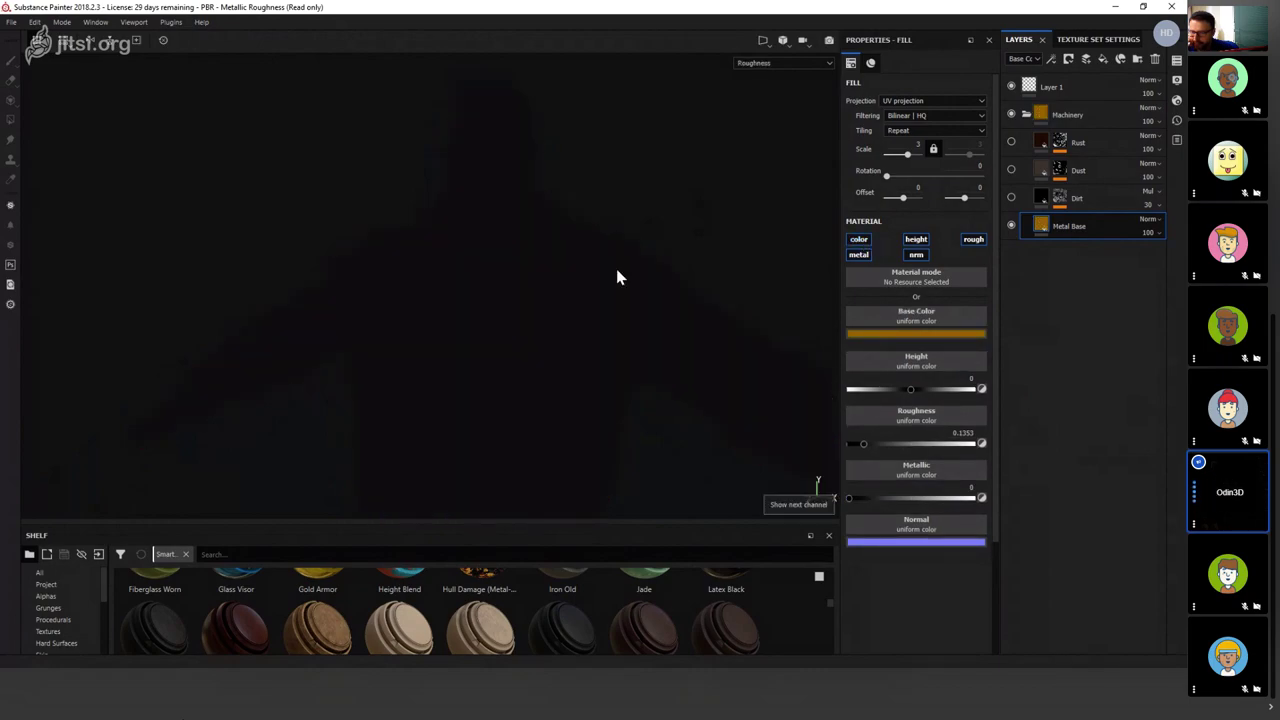
pyautogui.press('b')
pyautogui.hotkey('shift', 'b')
pyautogui.hotkey('shift', 'b')
pyautogui.hotkey('shift', 'b')
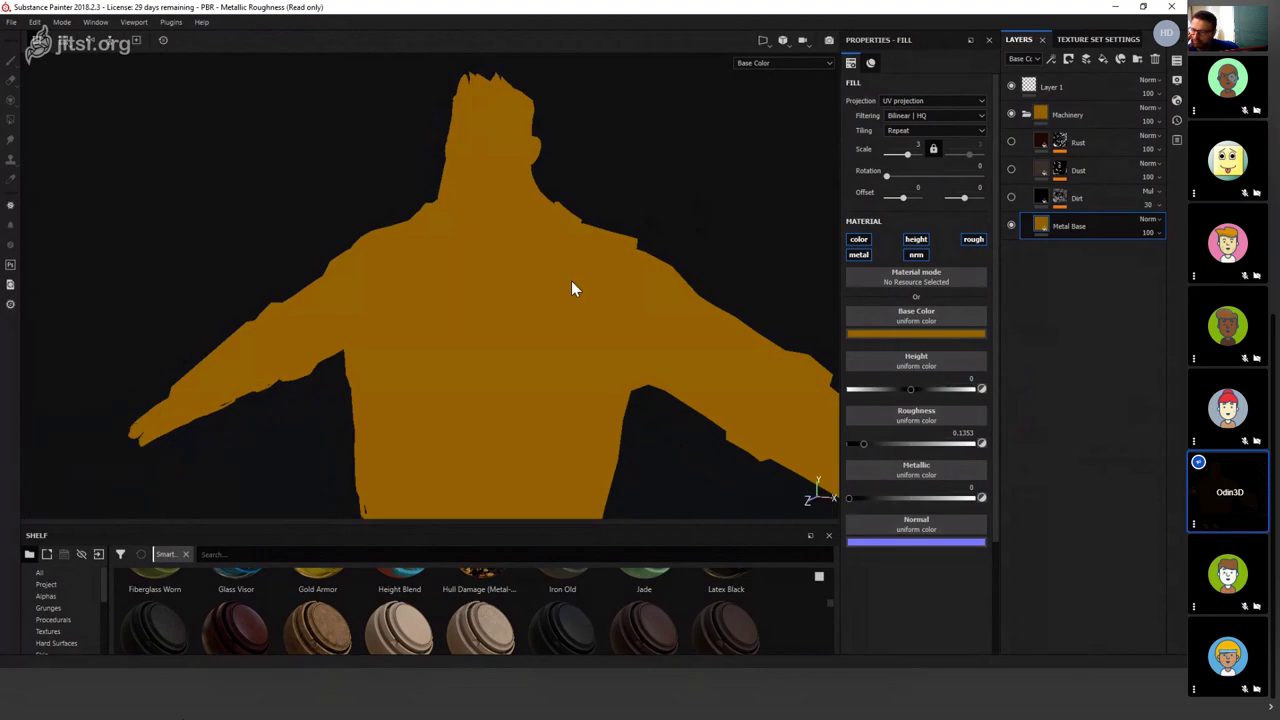
pyautogui.press('m')
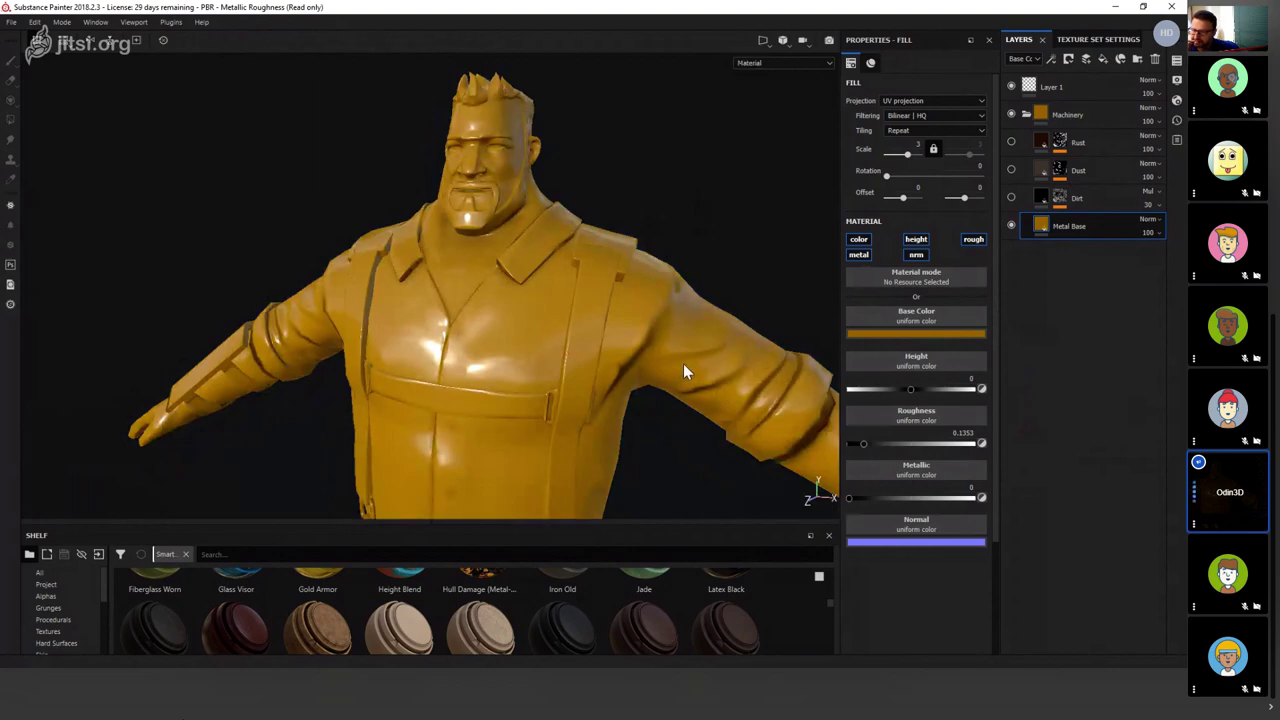
# Switch off the Metal Base fill's metallic, normal and roughness channels, keeping color and height.
pyautogui.click(858, 253)
pyautogui.click(916, 239)
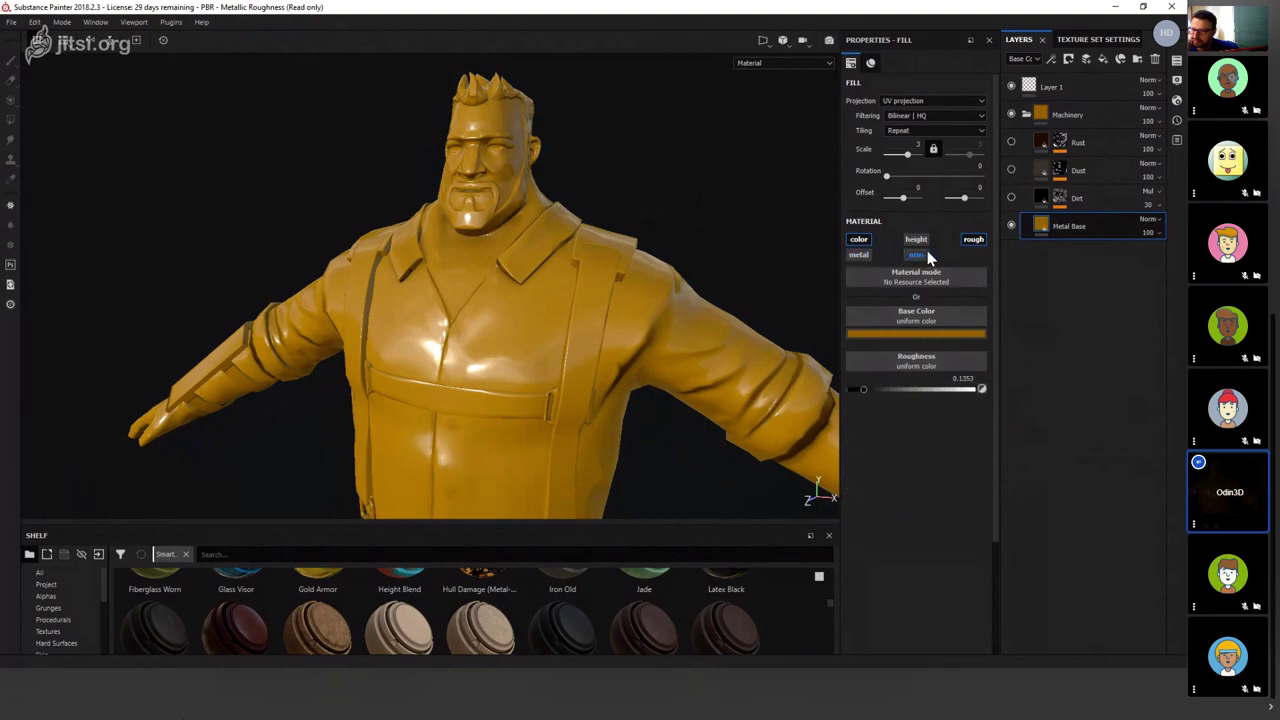
pyautogui.click(916, 254)
pyautogui.click(971, 239)
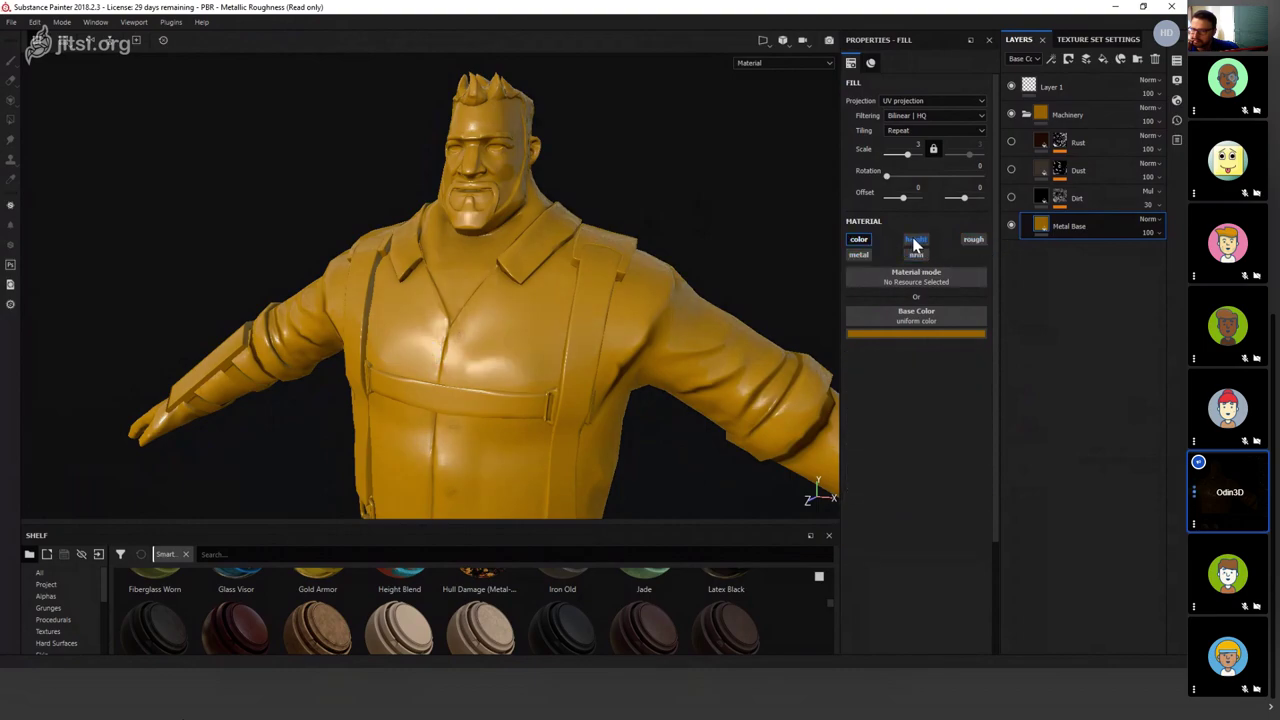
pyautogui.click(916, 239)
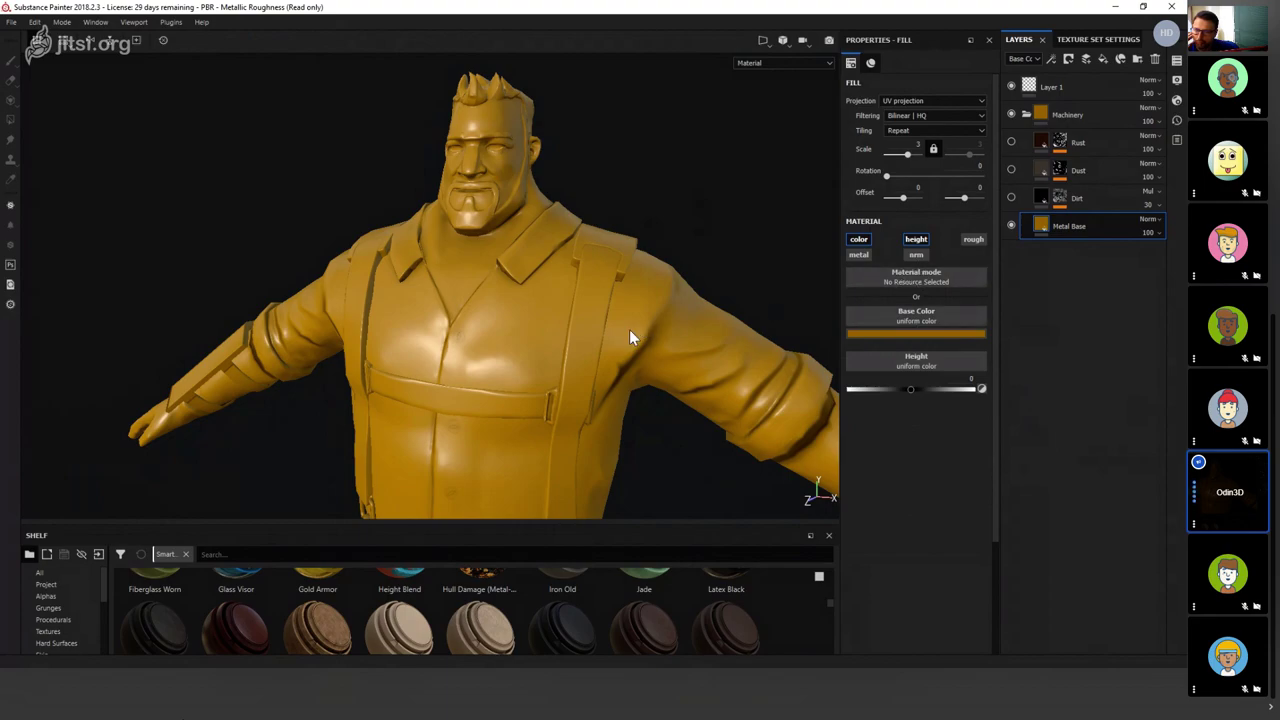
# Apply Fabric Circle Half Overlap as the Metal Base height texture and preview the height channel.
pyautogui.click(882, 362)
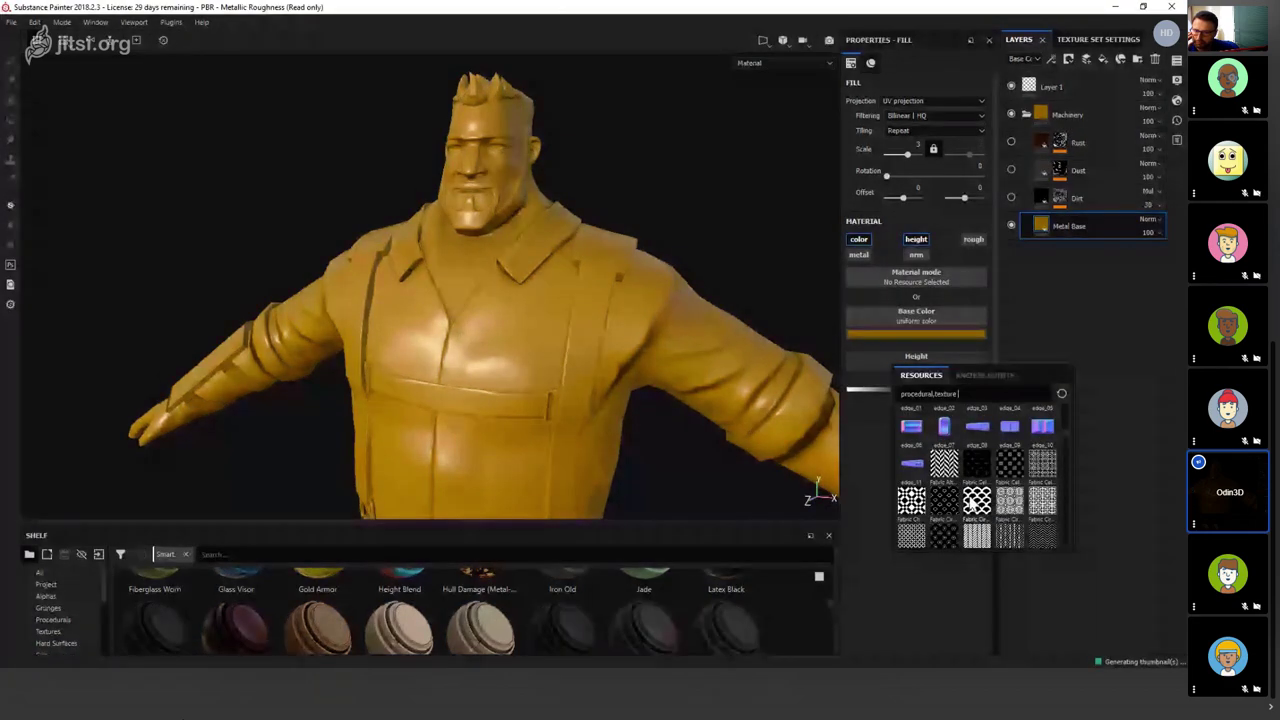
pyautogui.click(970, 500)
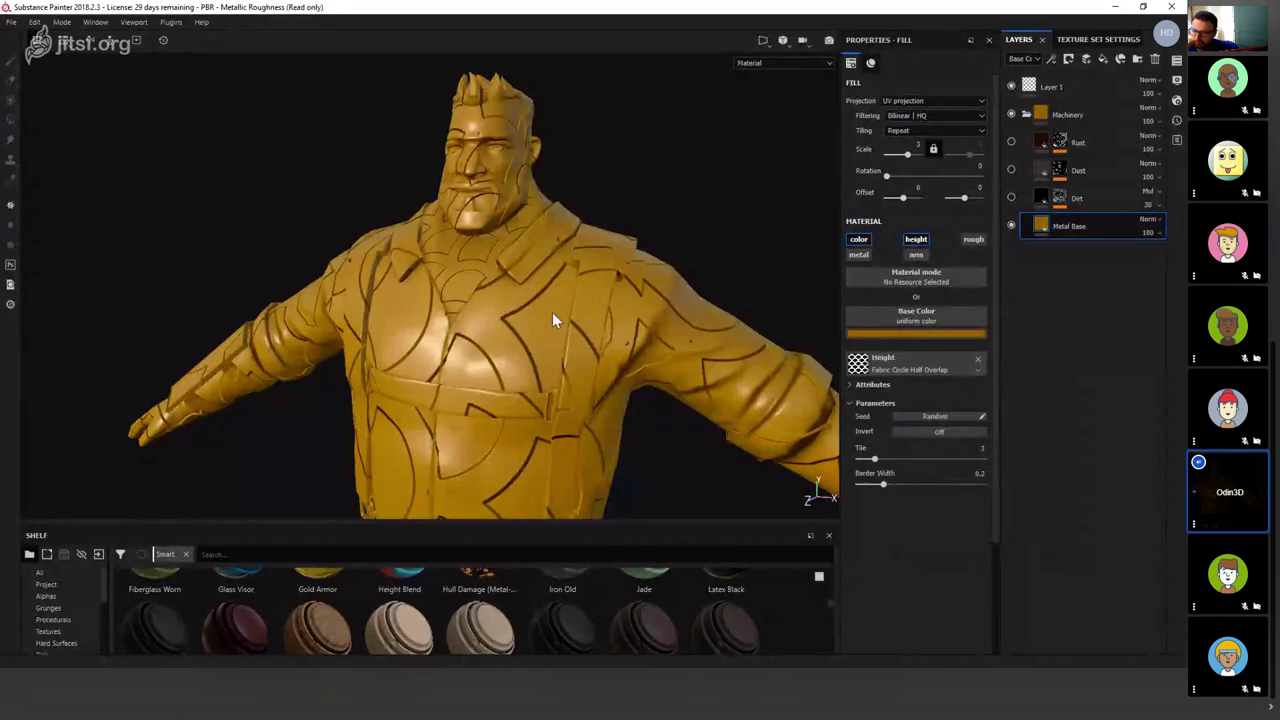
pyautogui.keyDown('alt'); pyautogui.moveTo(552, 318); pyautogui.dragTo(518, 319); pyautogui.keyUp('alt')
pyautogui.press('c')
pyautogui.press('c')
pyautogui.press('m')
pyautogui.keyDown('alt'); pyautogui.moveTo(530, 301); pyautogui.dragTo(518, 381, button='right'); pyautogui.keyUp('alt')
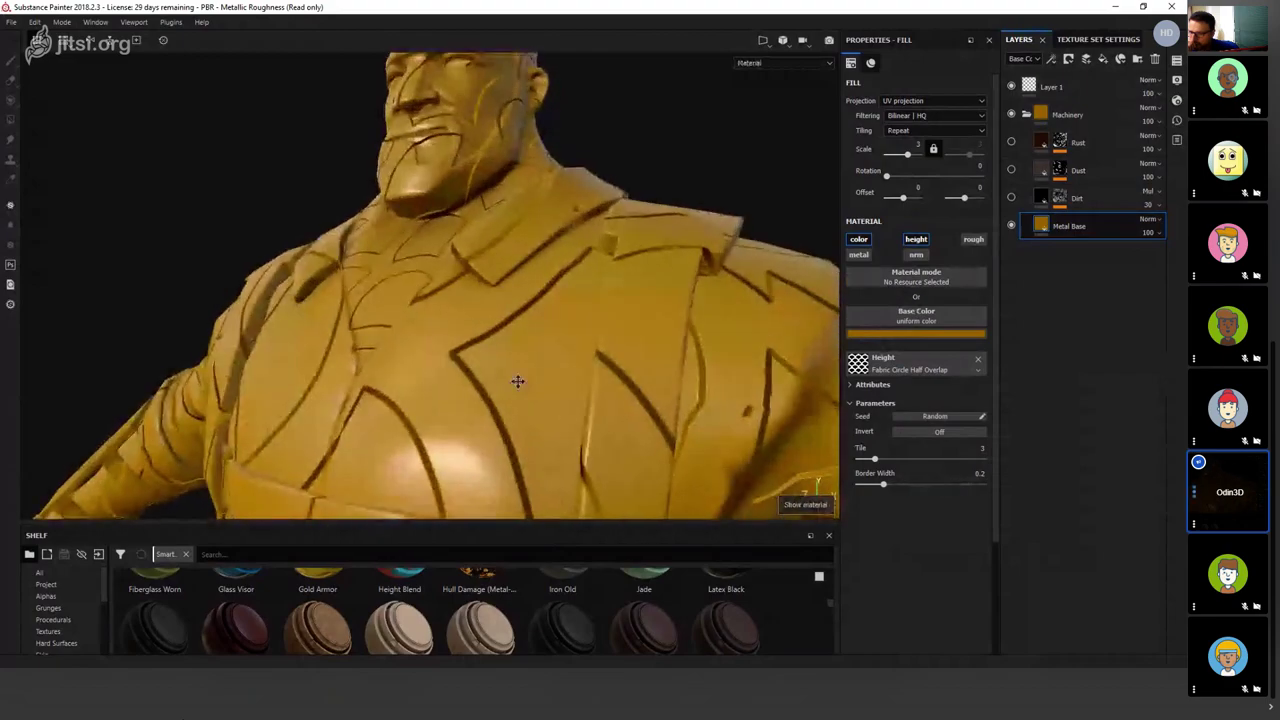
pyautogui.keyDown('alt'); pyautogui.moveTo(518, 381); pyautogui.dragTo(560, 330); pyautogui.keyUp('alt')
pyautogui.keyDown('shift'); pyautogui.moveTo(560, 330); pyautogui.dragTo(486, 306, button='right'); pyautogui.keyUp('shift')
pyautogui.keyDown('alt'); pyautogui.moveTo(486, 306); pyautogui.dragTo(837, 354); pyautogui.keyUp('alt')
# Try a denser circle pattern, then remove the height texture, leaving a uniform height of 0.
pyautogui.click(977, 359)
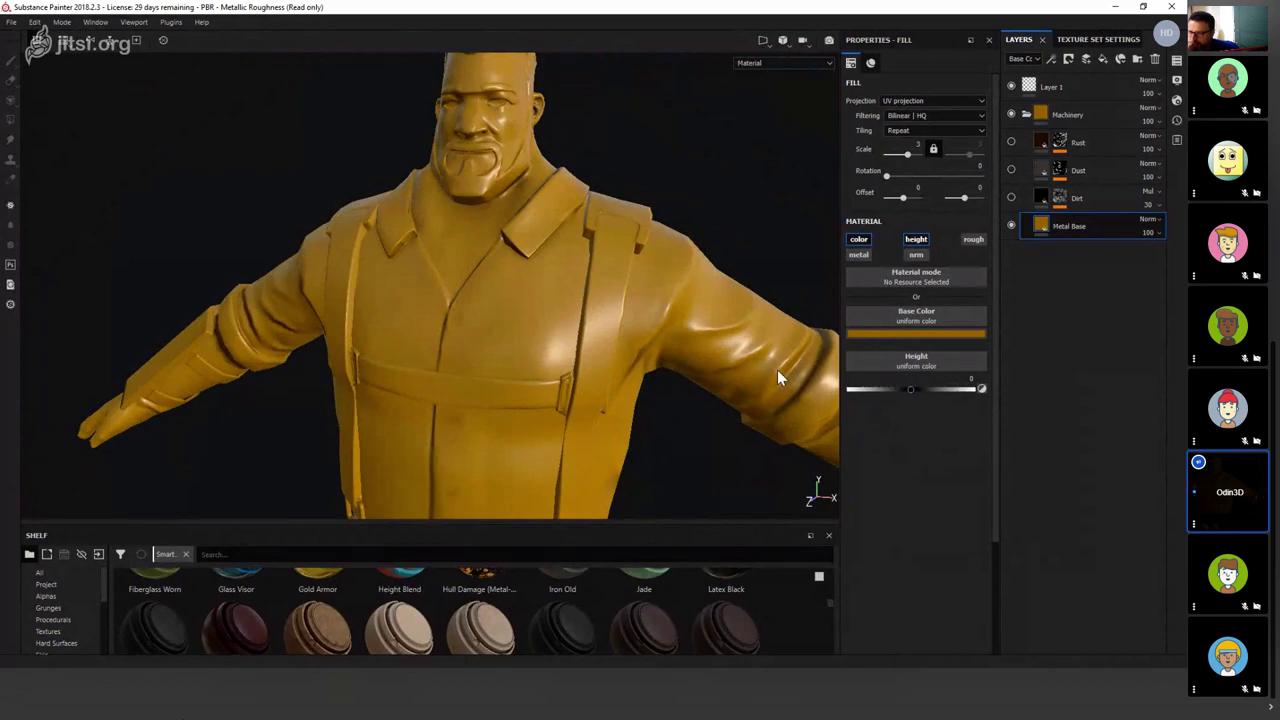
pyautogui.hotkey('ctrl', 'z')
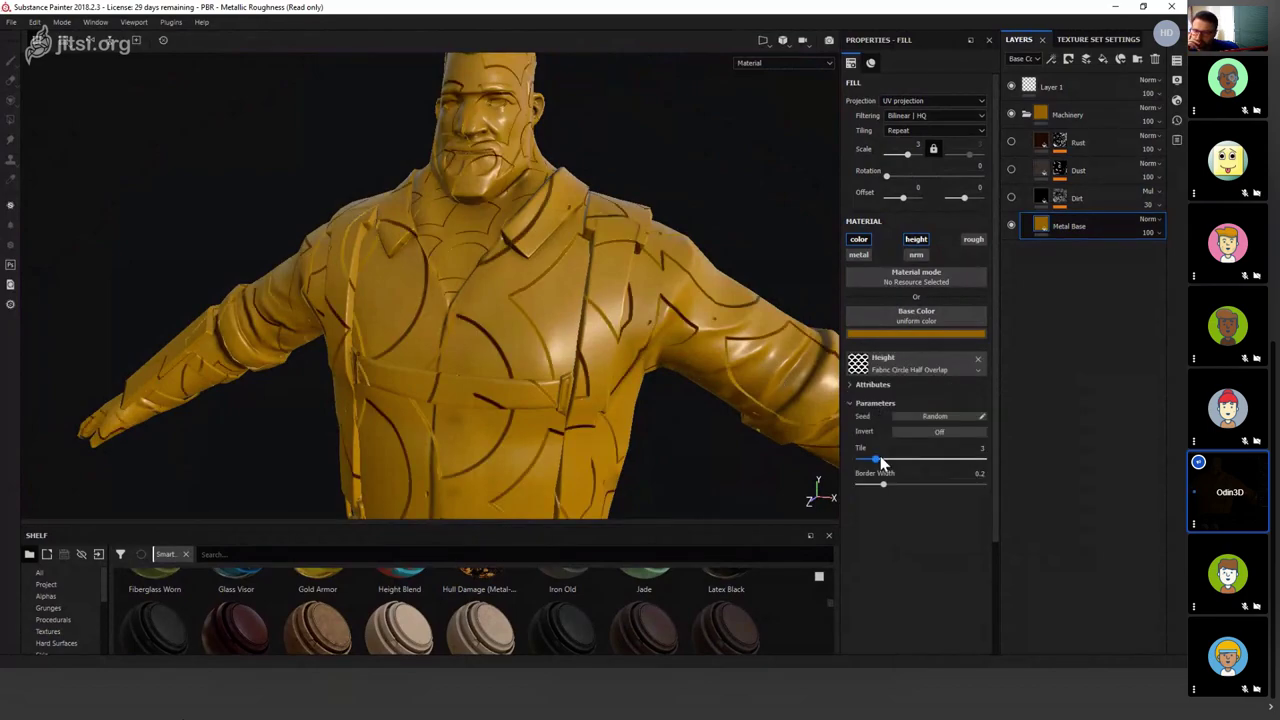
pyautogui.moveTo(880, 462); pyautogui.dragTo(870, 491)
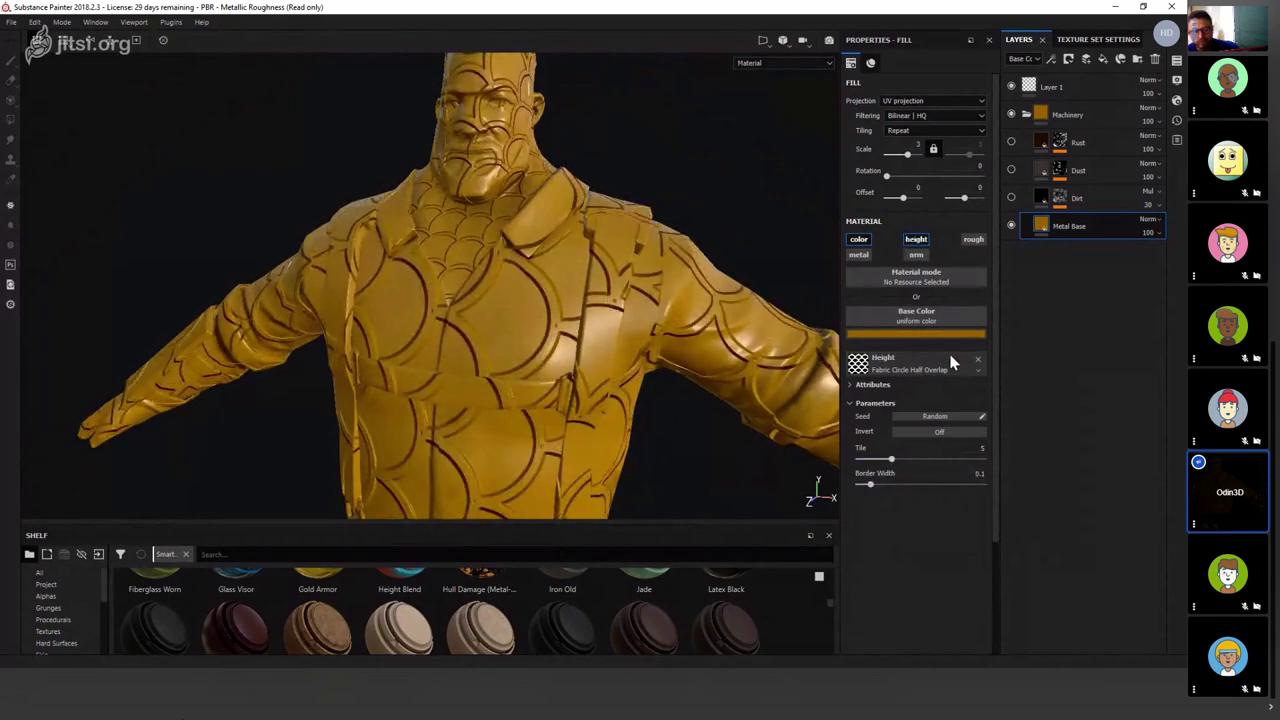
pyautogui.click(977, 359)
pyautogui.keyDown('alt'); pyautogui.moveTo(652, 337); pyautogui.dragTo(469, 270); pyautogui.keyUp('alt')
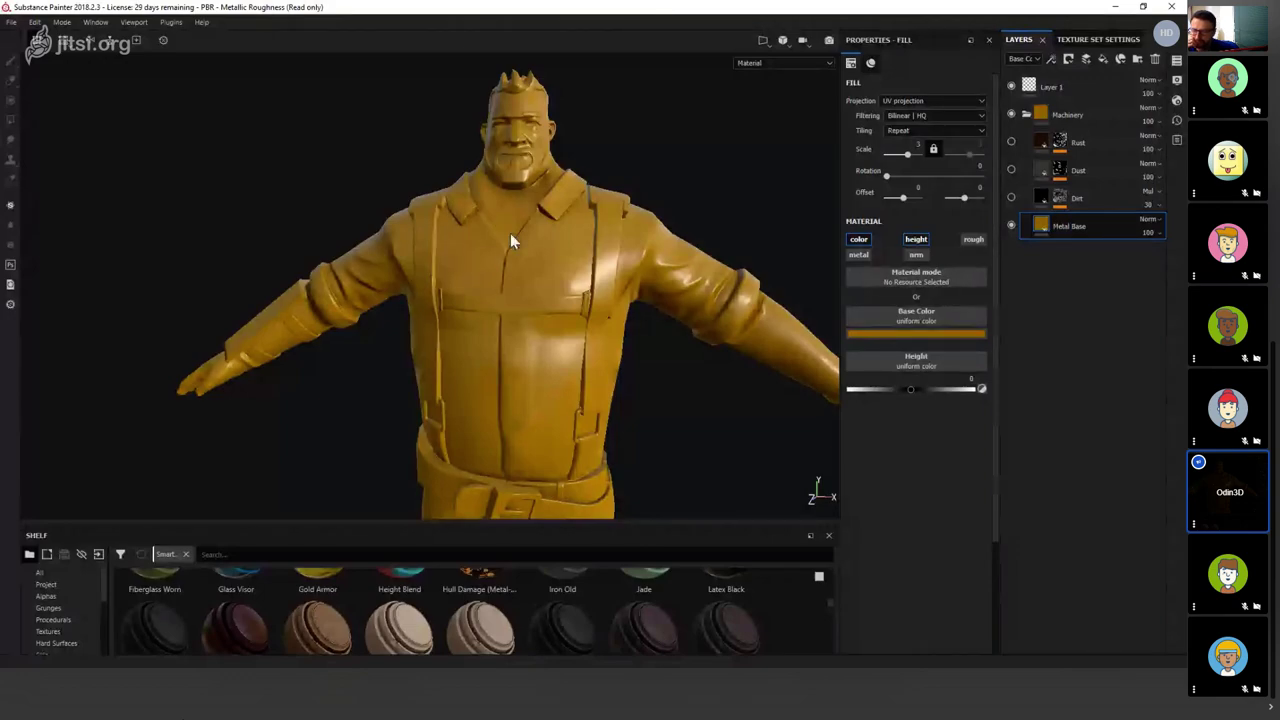
pyautogui.keyDown('alt'); pyautogui.moveTo(510, 233); pyautogui.dragTo(480, 215); pyautogui.keyUp('alt')
pyautogui.press('f')
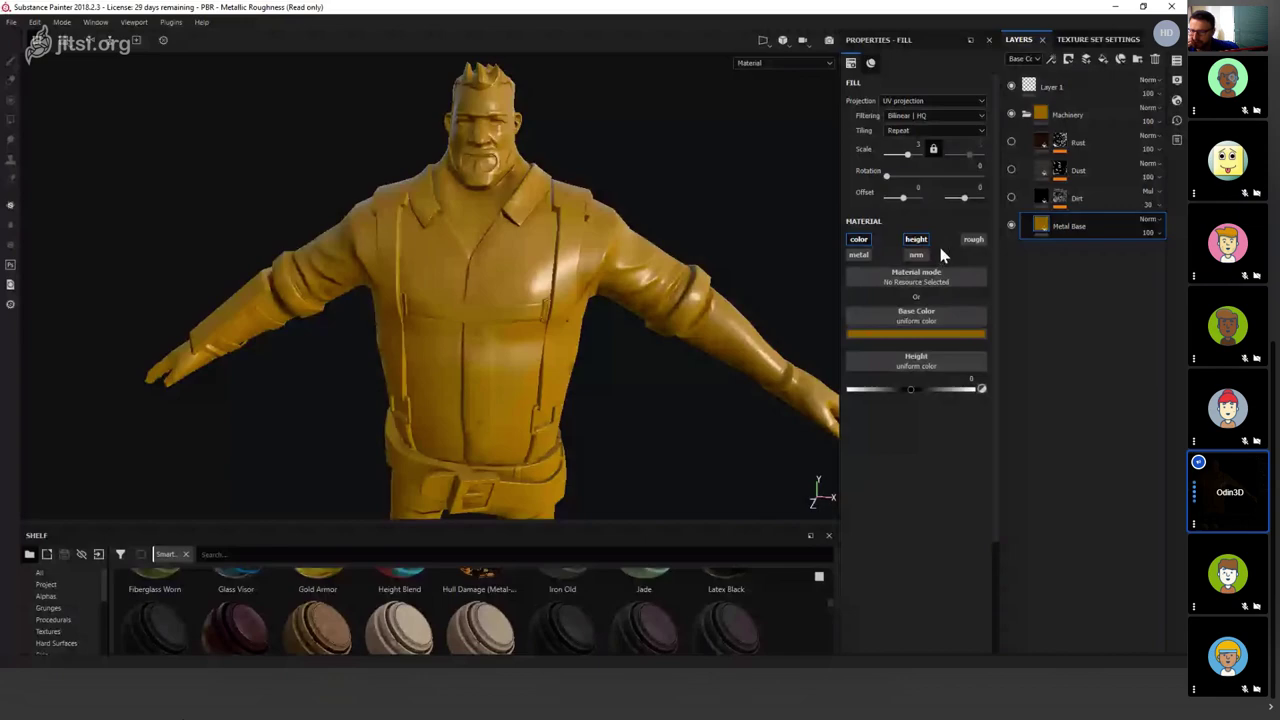
# Enable Metal Base's roughness channel and test values from fully matte down to about 0.62.
pyautogui.click(973, 240)
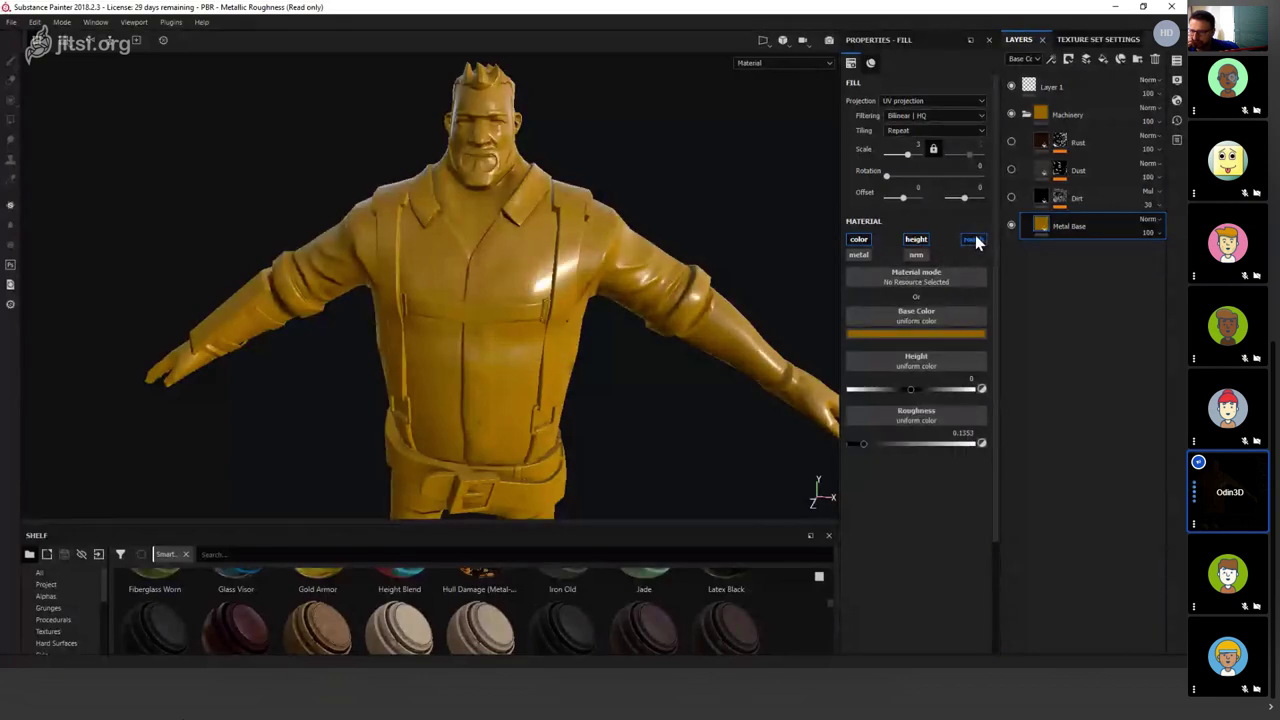
pyautogui.keyDown('alt'); pyautogui.moveTo(690, 350); pyautogui.dragTo(645, 354); pyautogui.keyUp('alt')
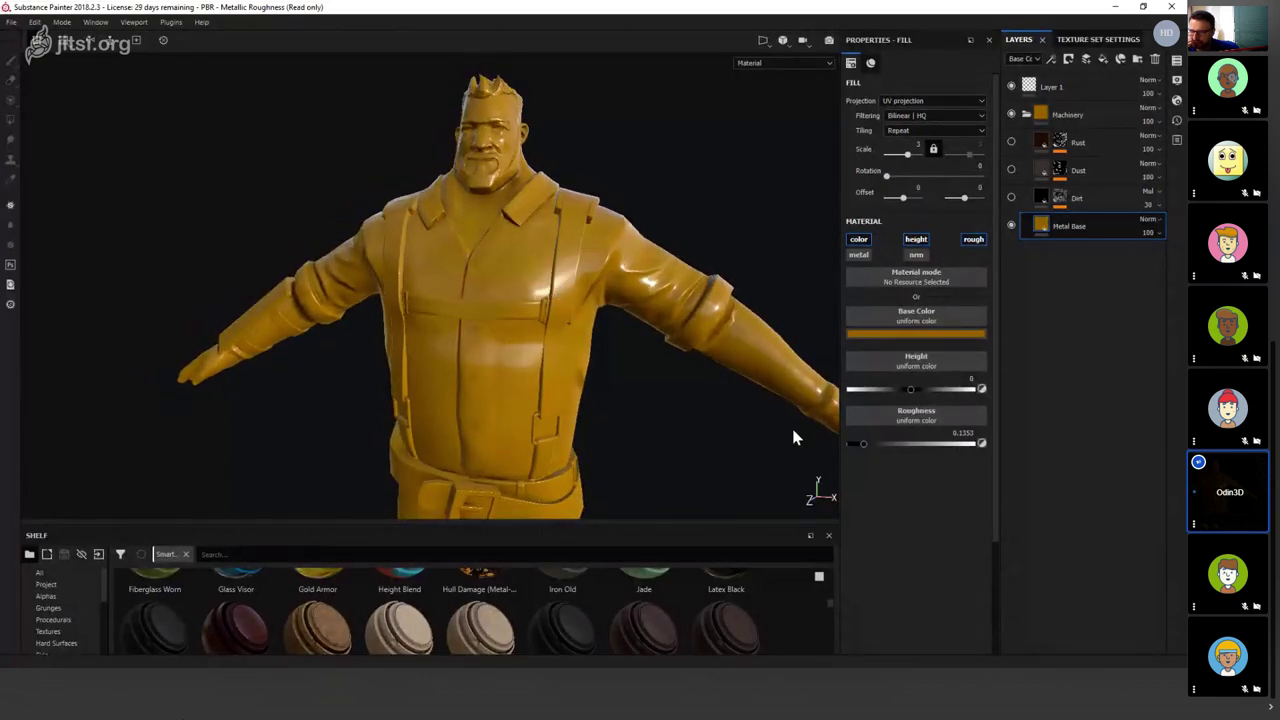
pyautogui.moveTo(848, 444); pyautogui.dragTo(500, 286)
pyautogui.scroll(5, 537, 305)
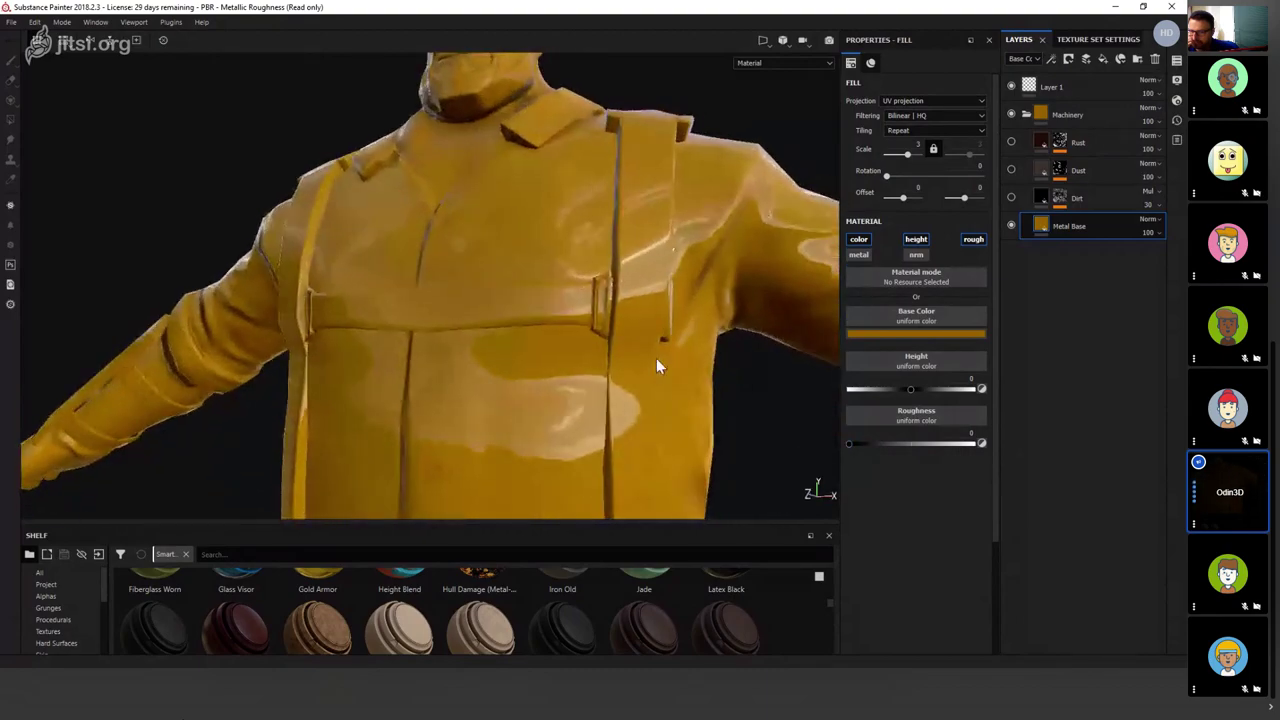
pyautogui.moveTo(849, 443)
pyautogui.mouseDown()
pyautogui.moveTo(996, 458)
pyautogui.moveTo(848, 450)
pyautogui.moveTo(864, 449)
pyautogui.mouseUp()
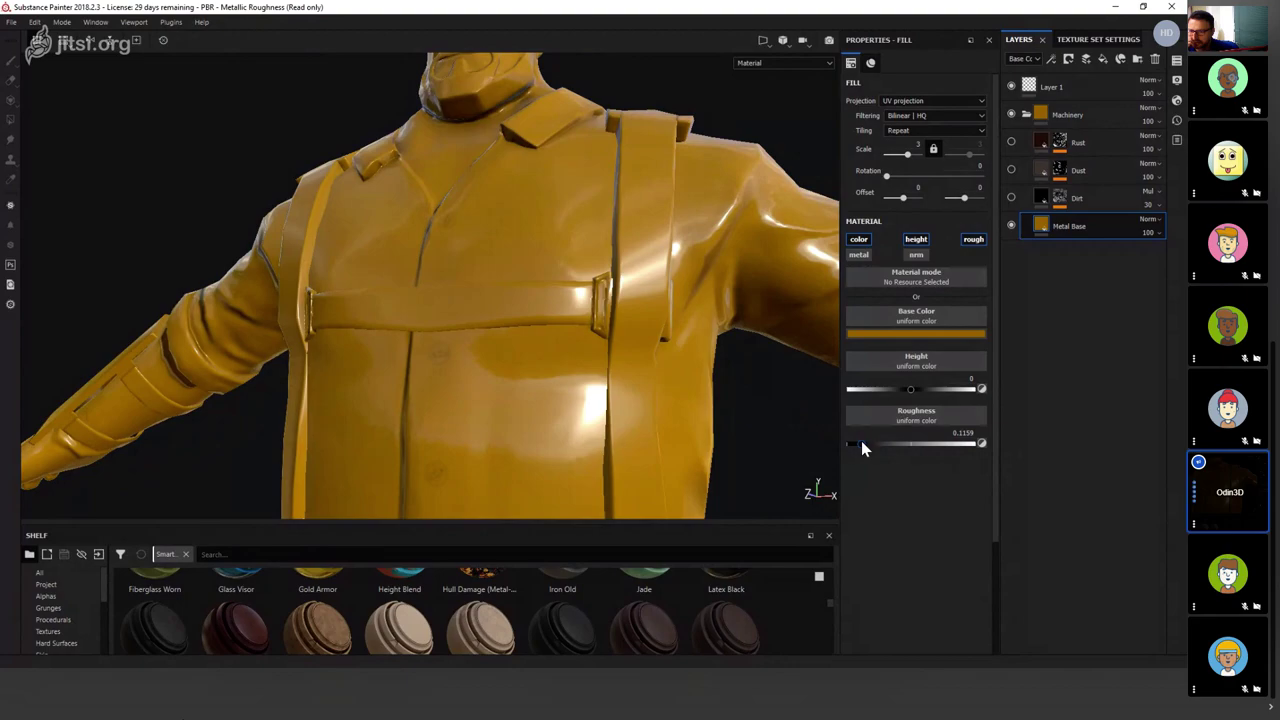
pyautogui.moveTo(861, 447); pyautogui.dragTo(928, 447)
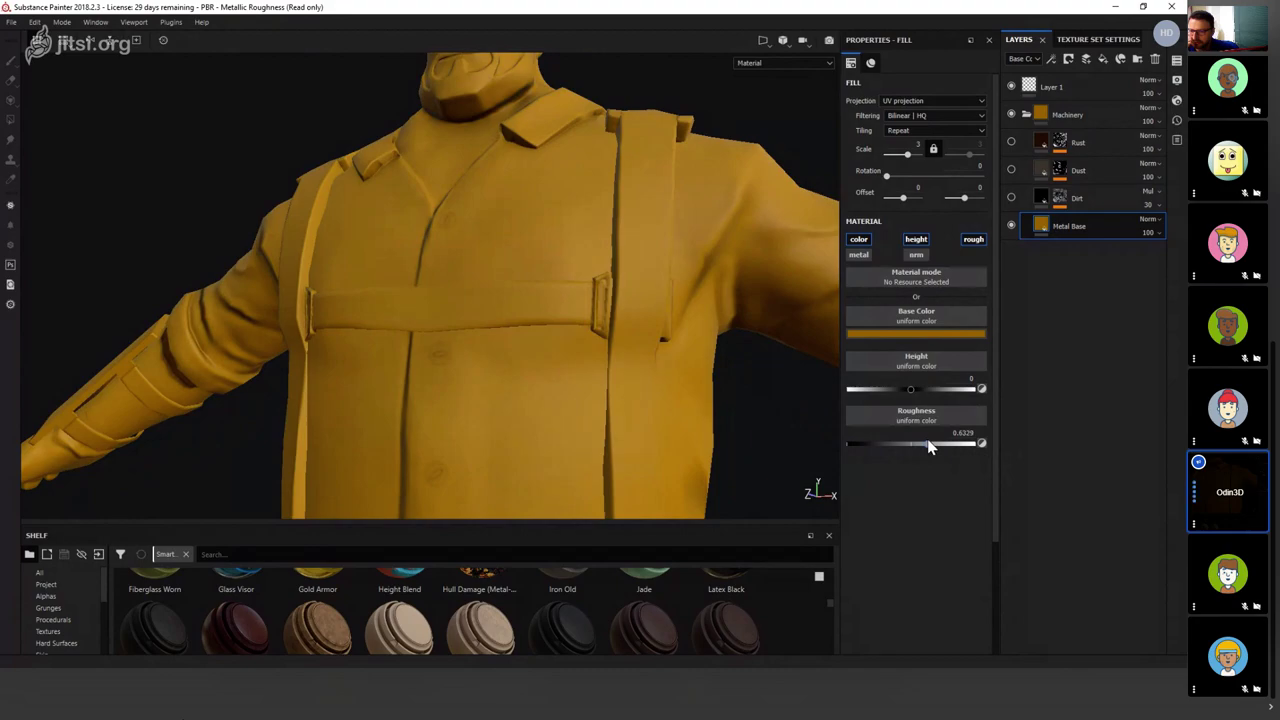
pyautogui.moveTo(936, 444)
pyautogui.mouseDown()
pyautogui.moveTo(993, 442)
pyautogui.moveTo(836, 440)
pyautogui.mouseUp()
# Settle roughness at 0.1932 and add a metallic channel at 0.
pyautogui.keyDown('alt'); pyautogui.moveTo(526, 277); pyautogui.dragTo(445, 282); pyautogui.keyUp('alt')
pyautogui.scroll(-3, 494, 318)
pyautogui.moveTo(849, 443); pyautogui.dragTo(870, 443)
pyautogui.click(860, 255)
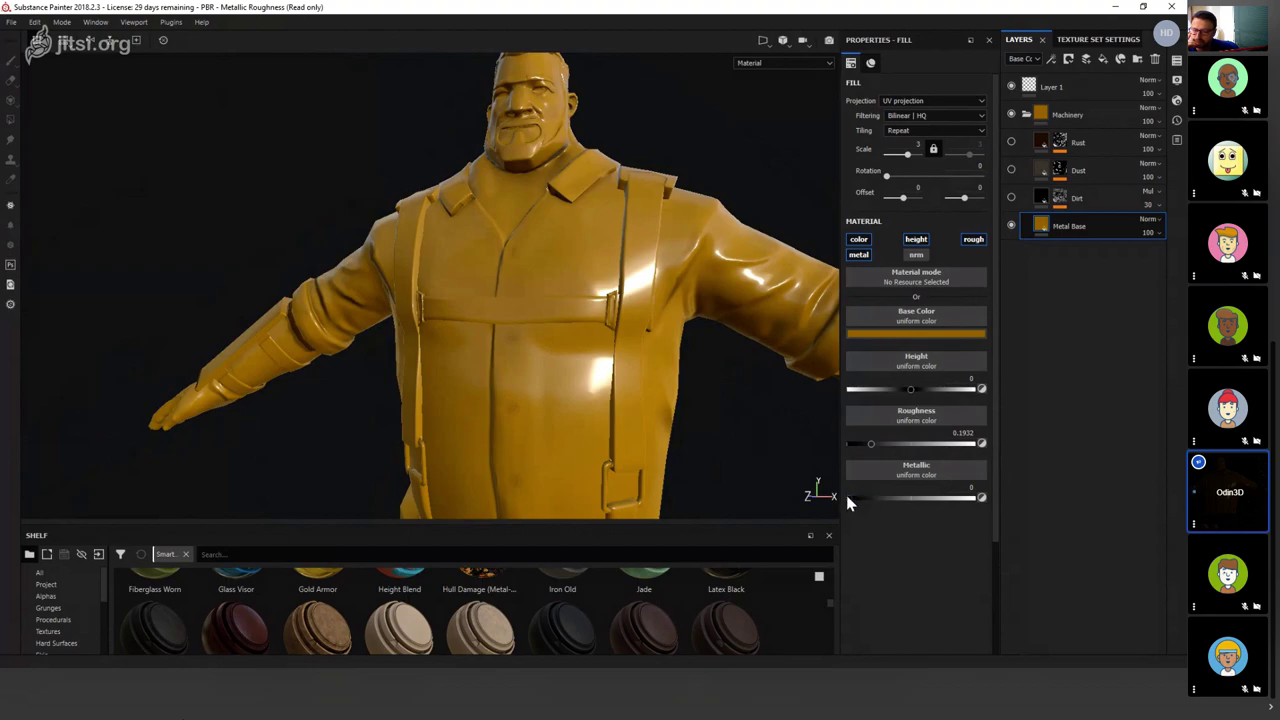
# Test Metallic at 1 and in-between values, returning Metal Base to a non-metallic yellow.
pyautogui.moveTo(847, 497); pyautogui.dragTo(983, 499)
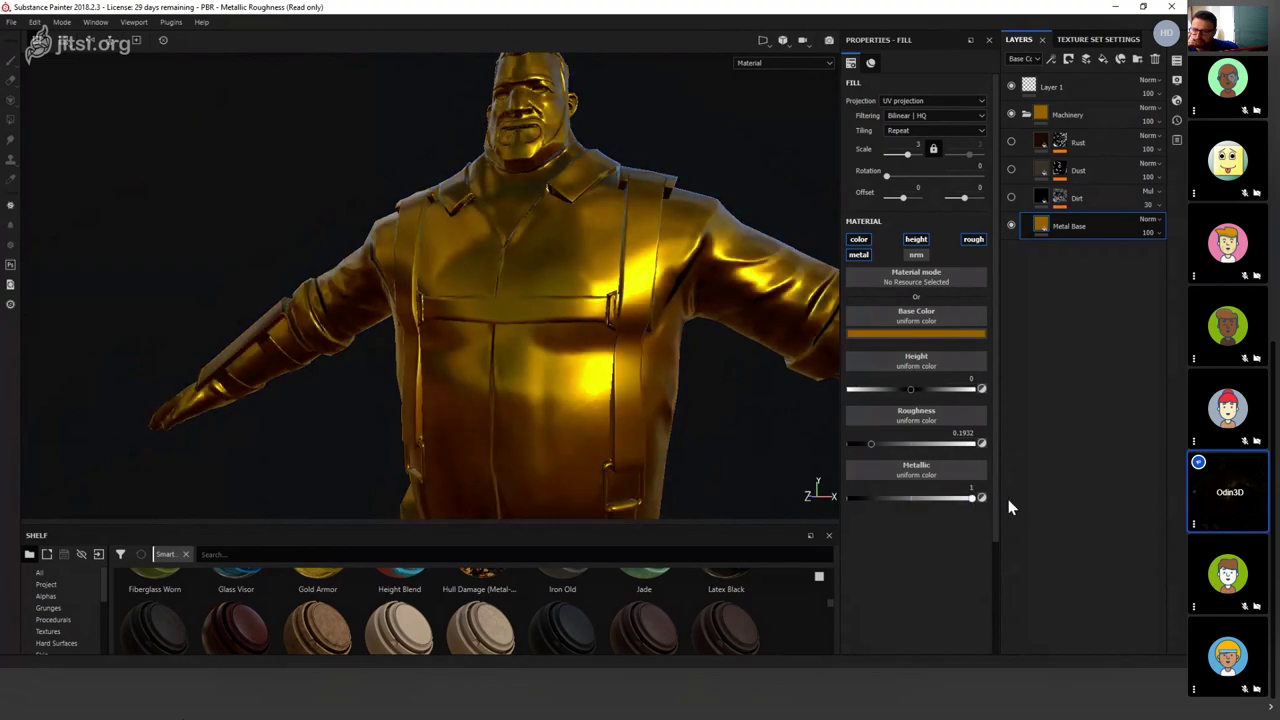
pyautogui.moveTo(560, 370)
pyautogui.keyDown('alt'); pyautogui.mouseDown()
pyautogui.moveTo(523, 366)
pyautogui.moveTo(629, 371)
pyautogui.moveTo(554, 376)
pyautogui.mouseUp(); pyautogui.keyUp('alt')
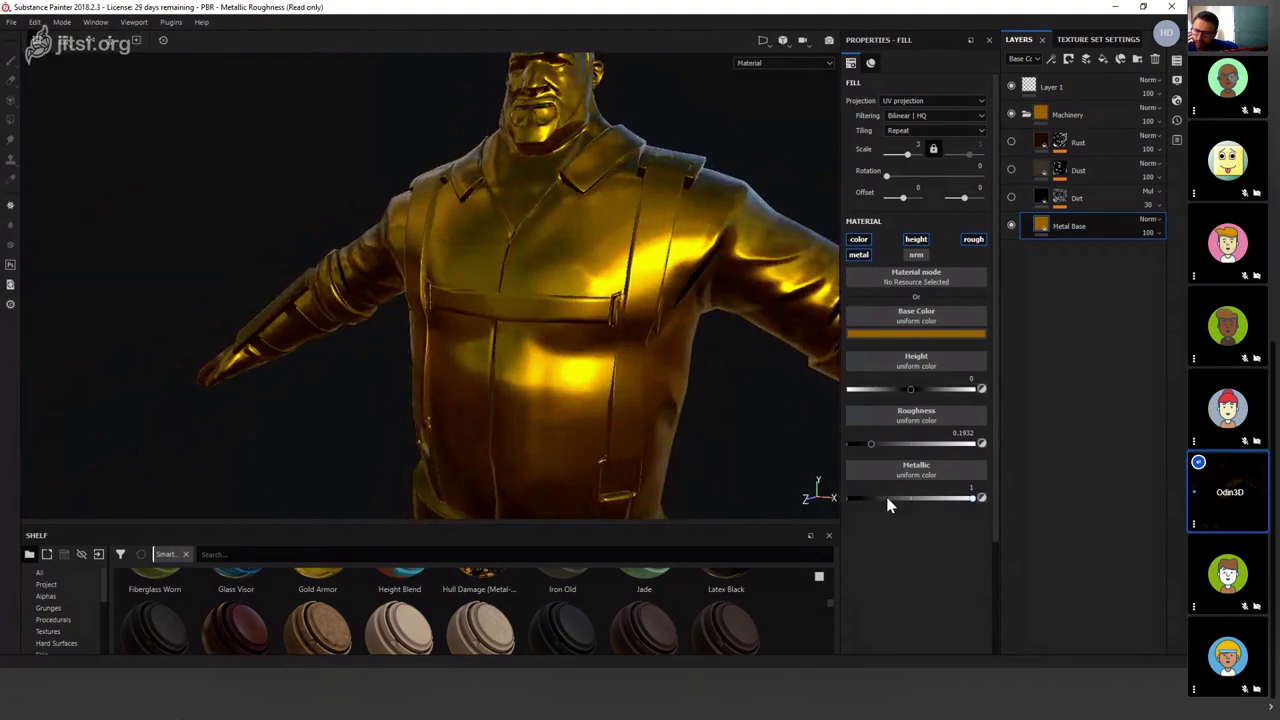
pyautogui.moveTo(953, 503)
pyautogui.mouseDown()
pyautogui.moveTo(872, 494)
pyautogui.moveTo(977, 496)
pyautogui.moveTo(930, 493)
pyautogui.mouseUp()
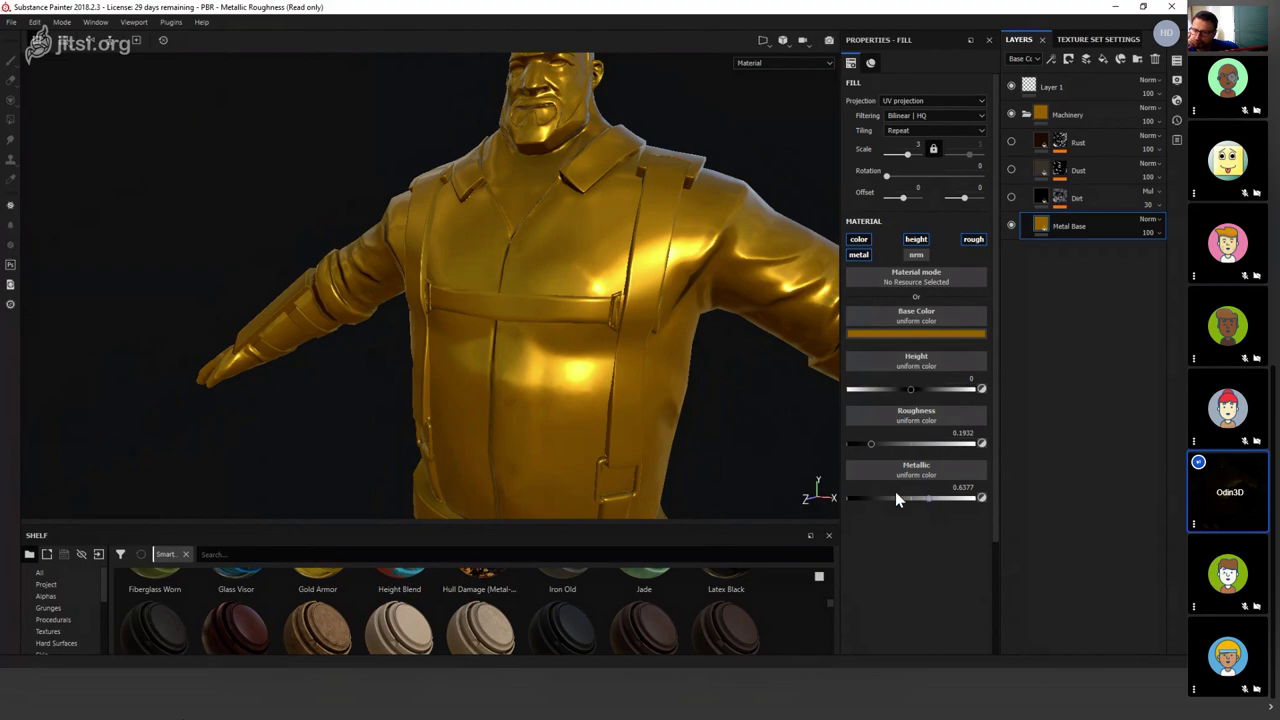
pyautogui.moveTo(852, 497)
pyautogui.mouseDown()
pyautogui.moveTo(839, 492)
pyautogui.moveTo(993, 496)
pyautogui.moveTo(843, 497)
pyautogui.mouseUp()
# Frame the model and toggle the Dirt layer on and off to compare its grime.
pyautogui.press('f')
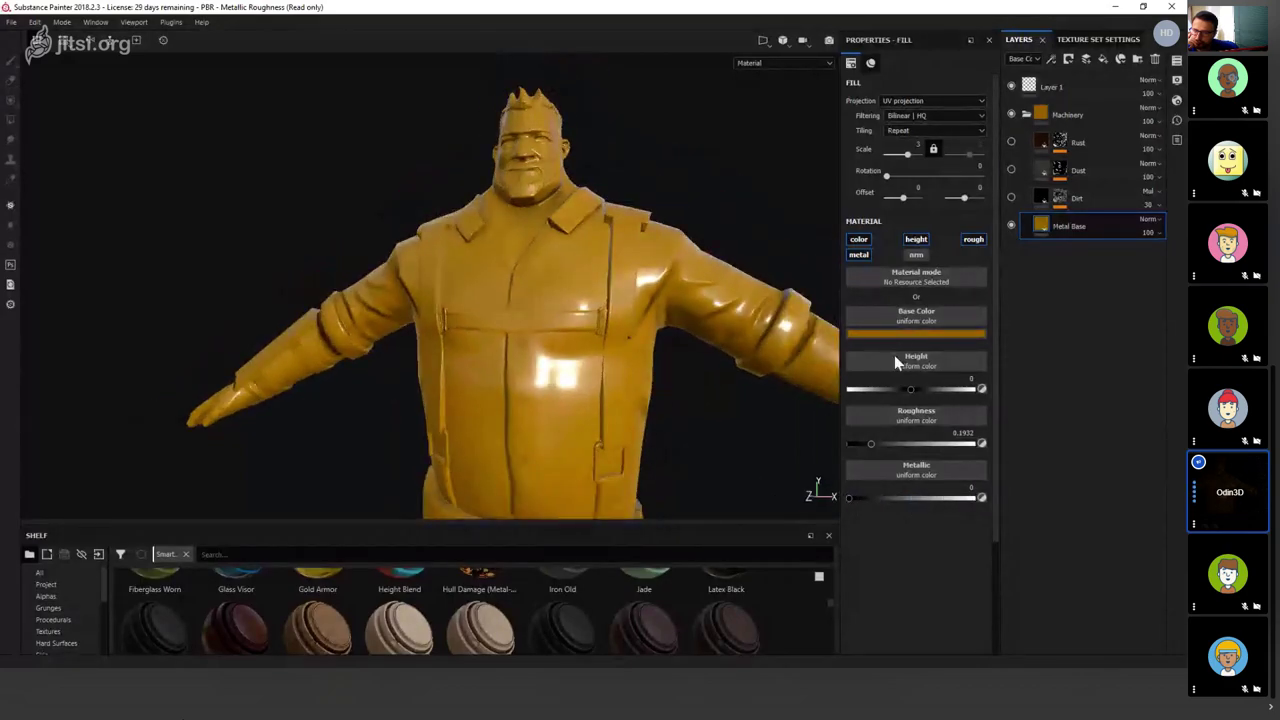
pyautogui.click(1011, 197)
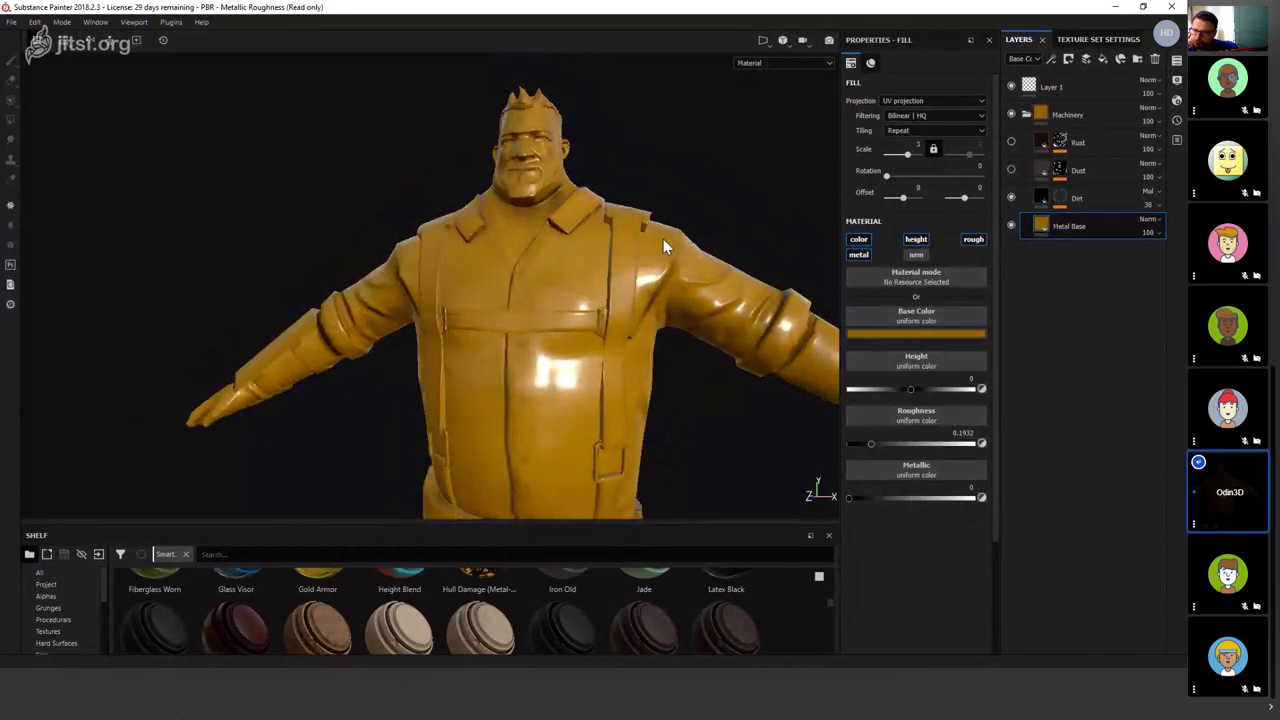
pyautogui.keyDown('alt'); pyautogui.moveTo(663, 241); pyautogui.dragTo(624, 286); pyautogui.keyUp('alt')
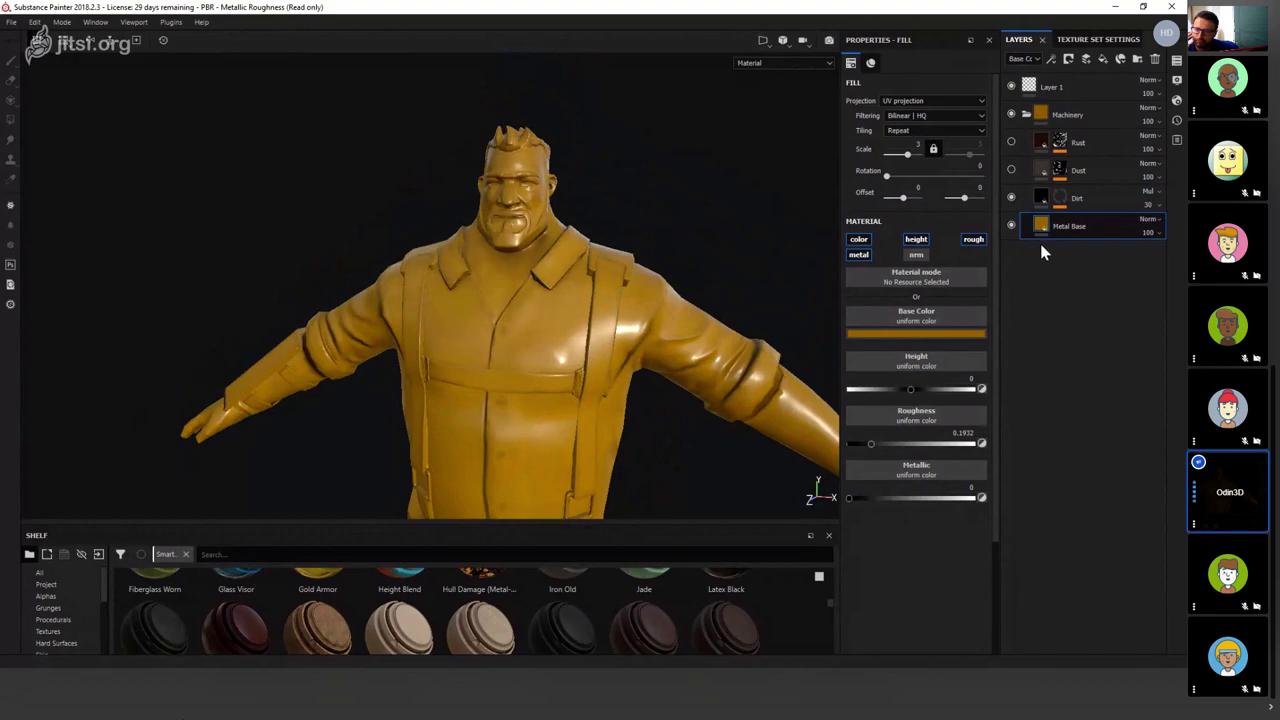
pyautogui.click(1045, 196)
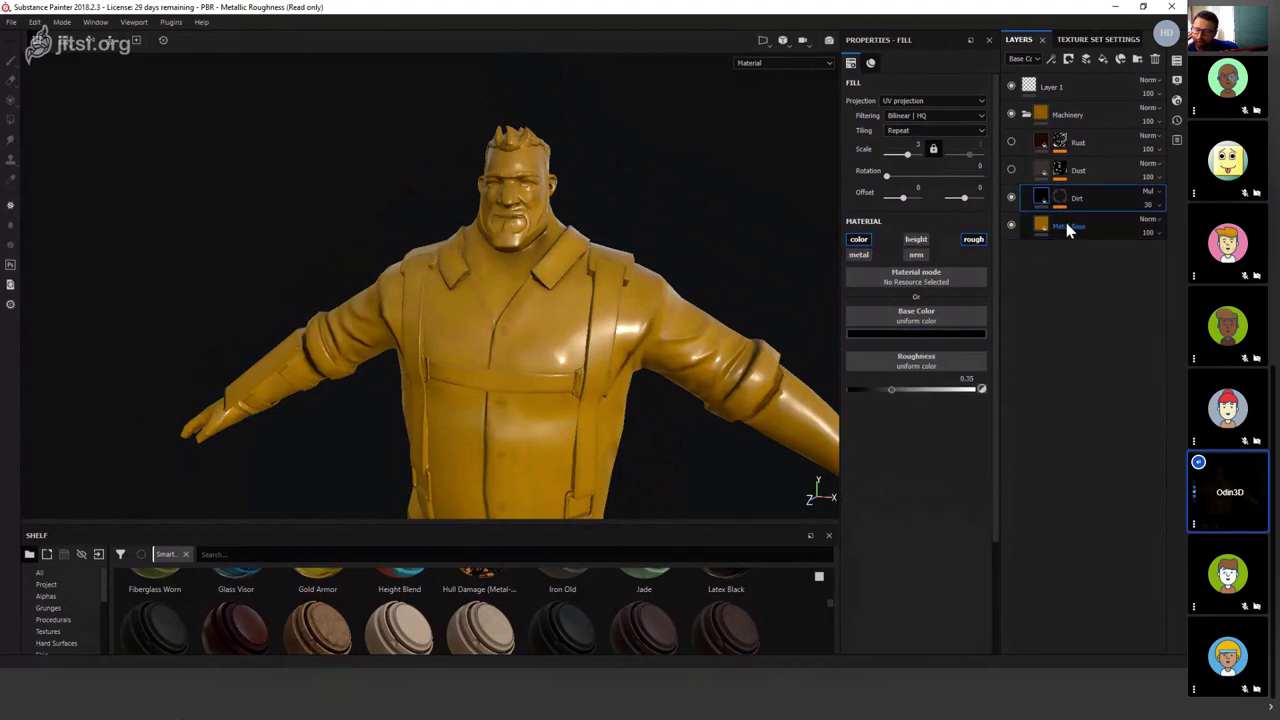
pyautogui.click(1011, 199)
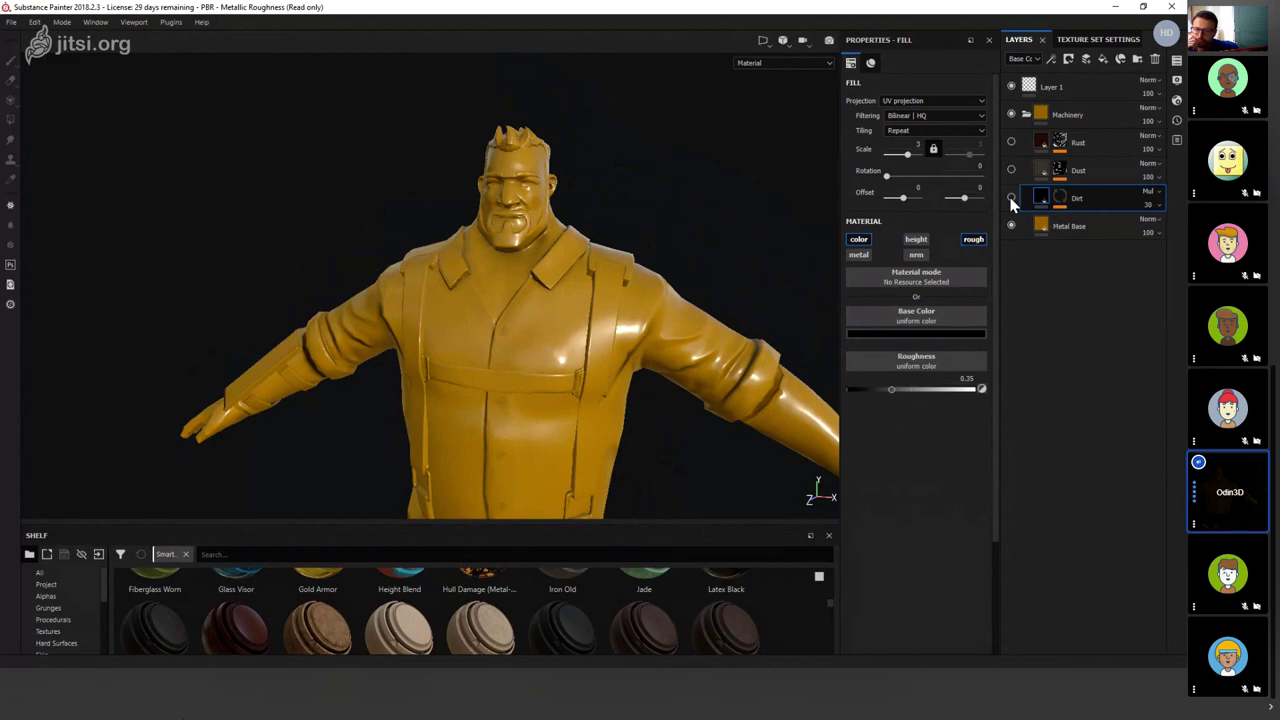
pyautogui.click(1065, 226)
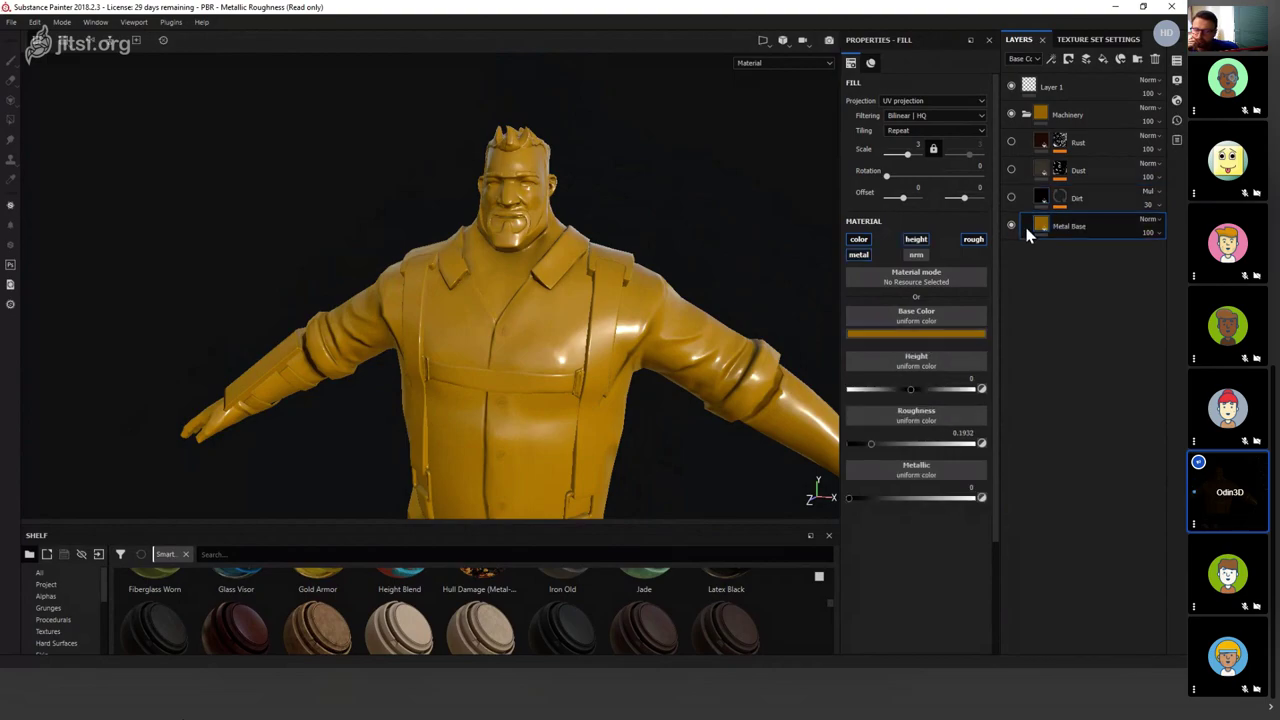
pyautogui.click(1011, 226)
pyautogui.click(1011, 226)
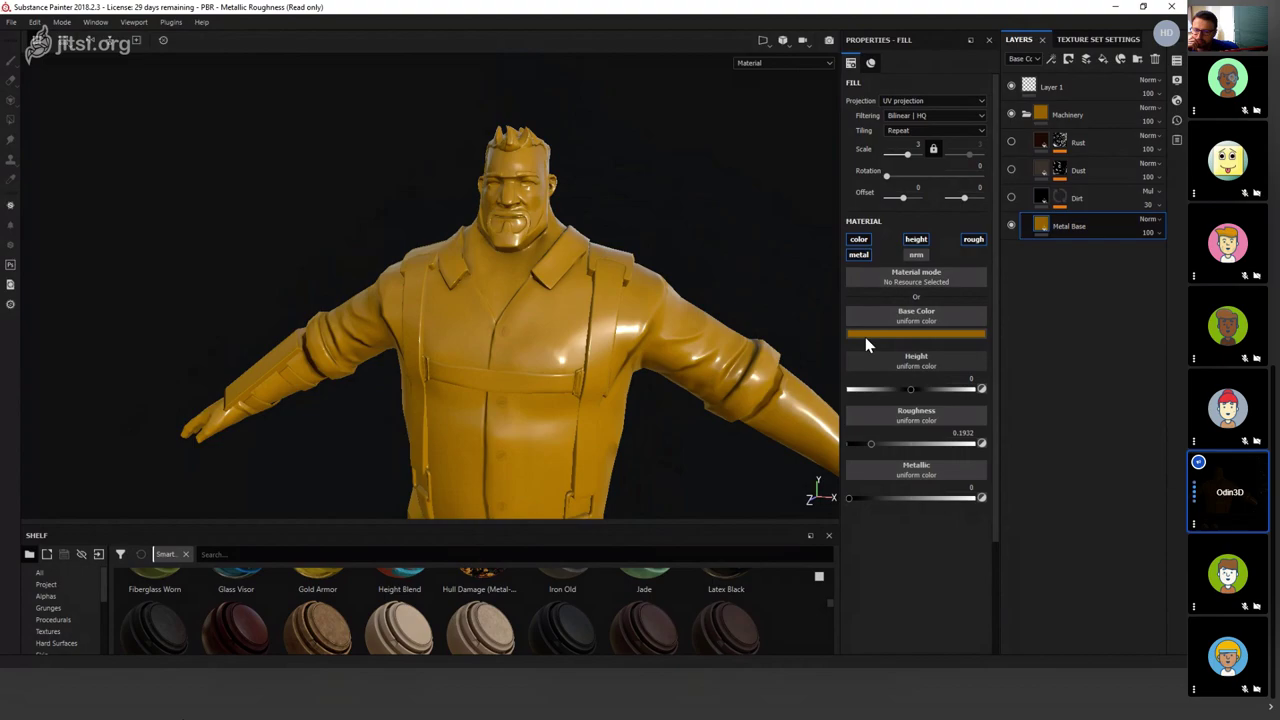
# Turn the Dirt layer back on and select its mask.
pyautogui.click(1010, 196)
pyautogui.scroll(5, 560, 390)
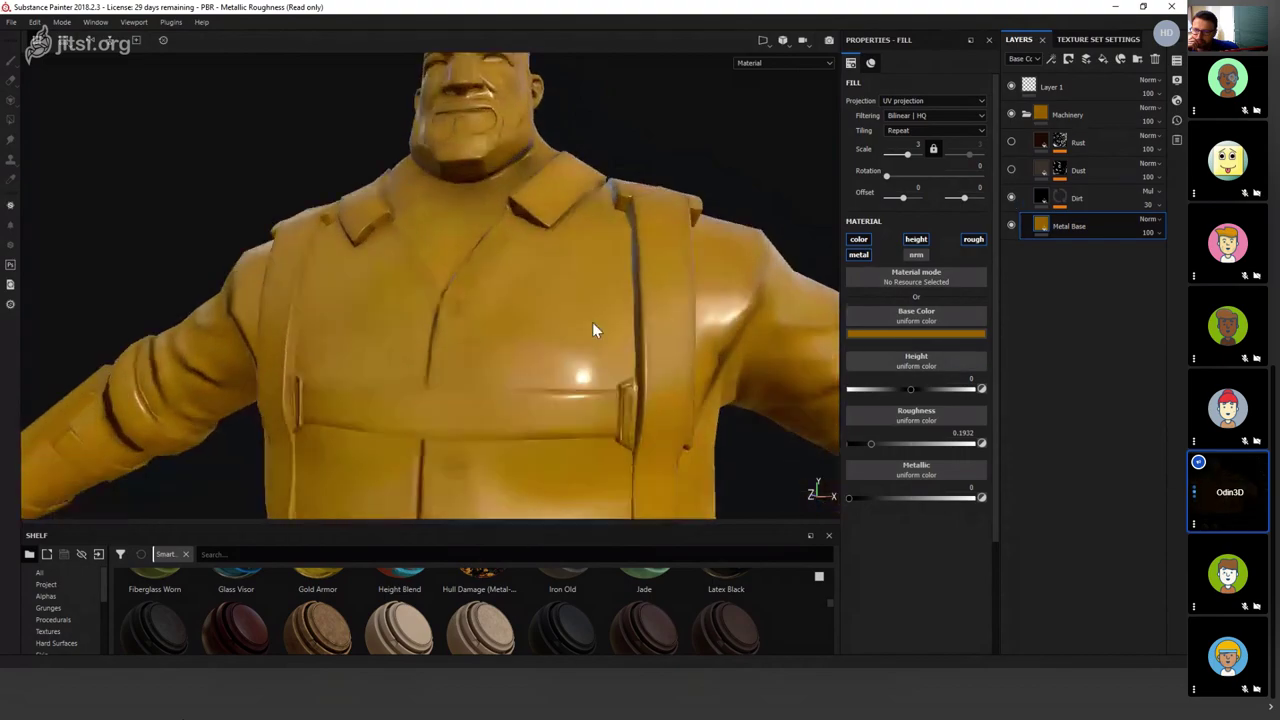
pyautogui.click(1077, 198)
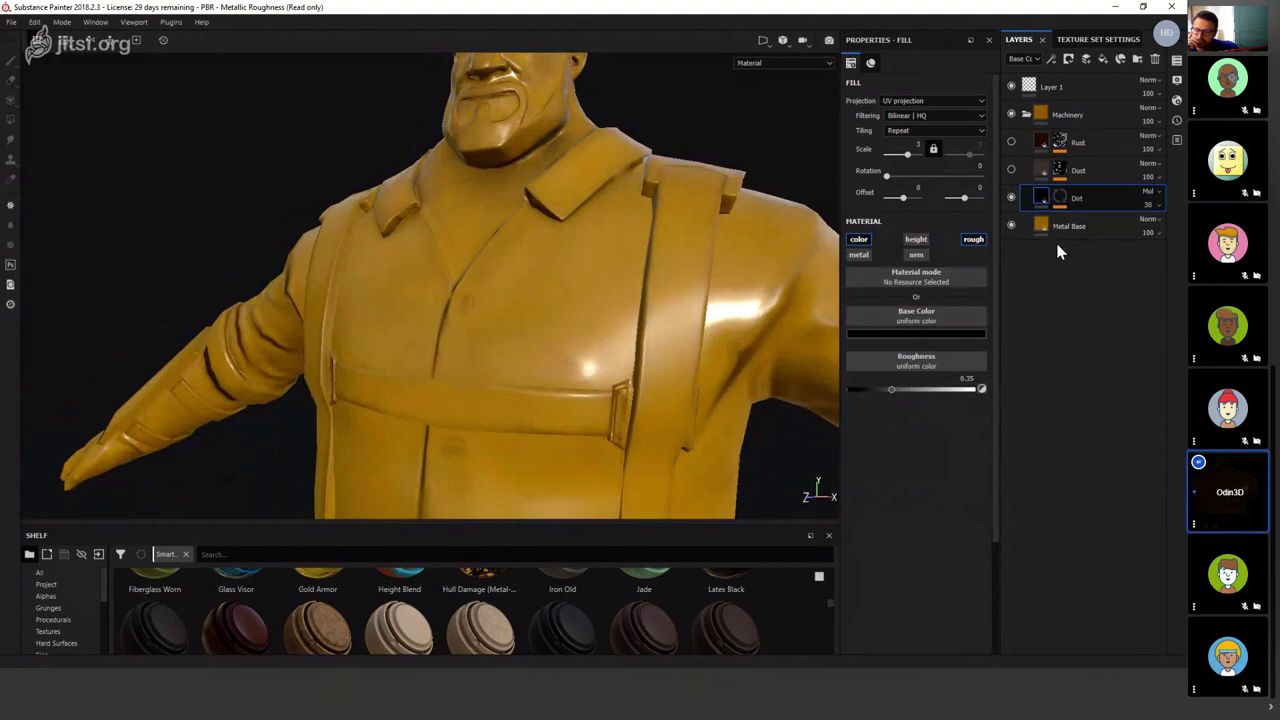
pyautogui.click(1061, 198)
# Switch the viewport to Mask display to see the Dirt mask across the torso.
pyautogui.press('m')
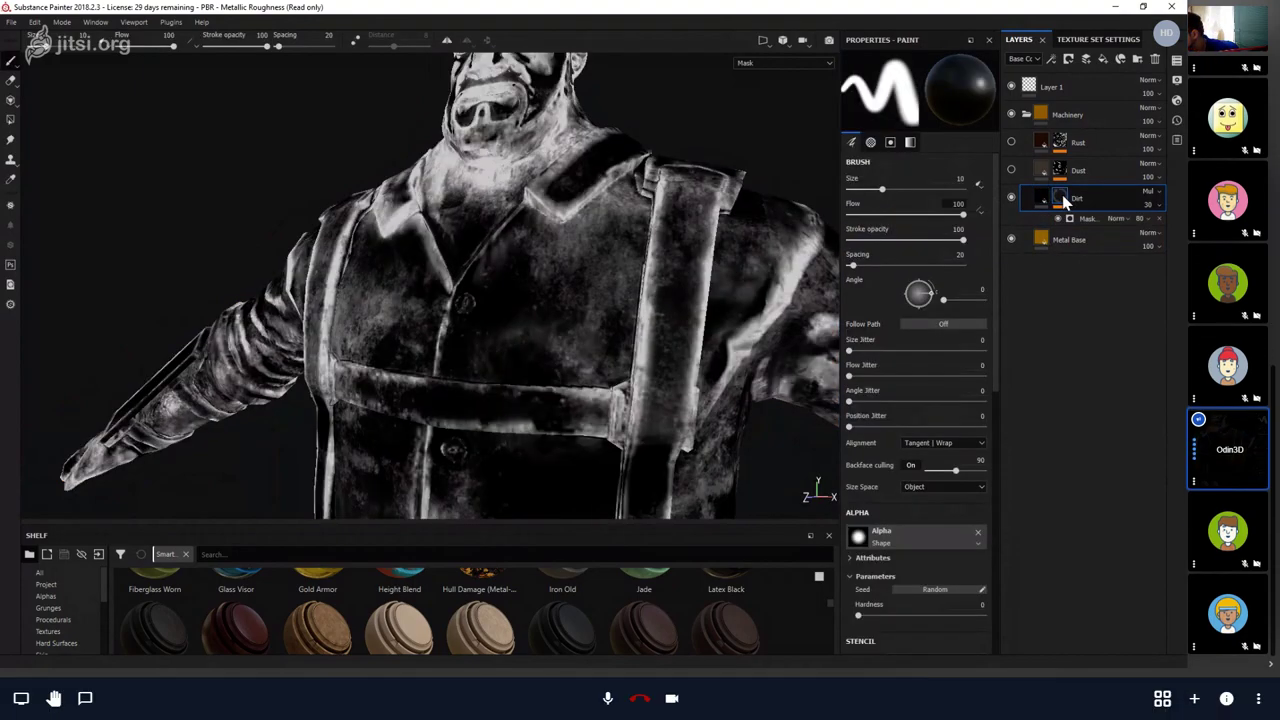
pyautogui.keyDown('alt'); pyautogui.moveTo(560, 330); pyautogui.dragTo(645, 348); pyautogui.keyUp('alt')
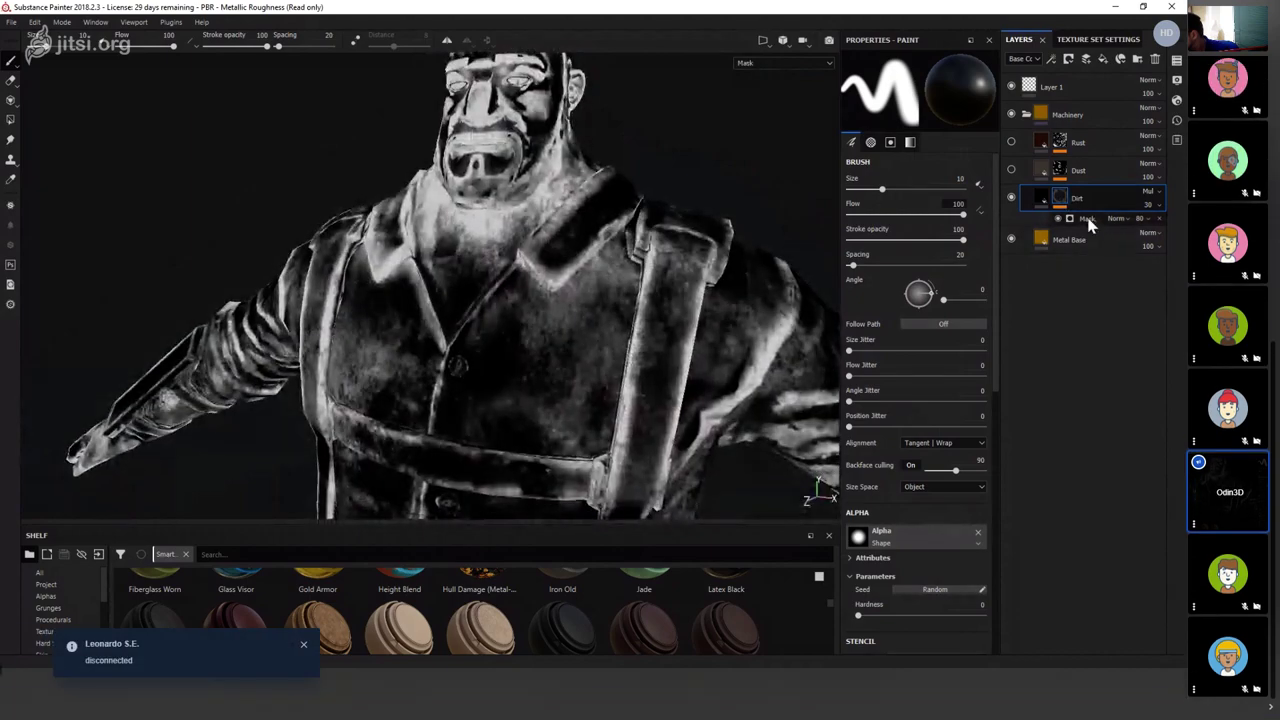
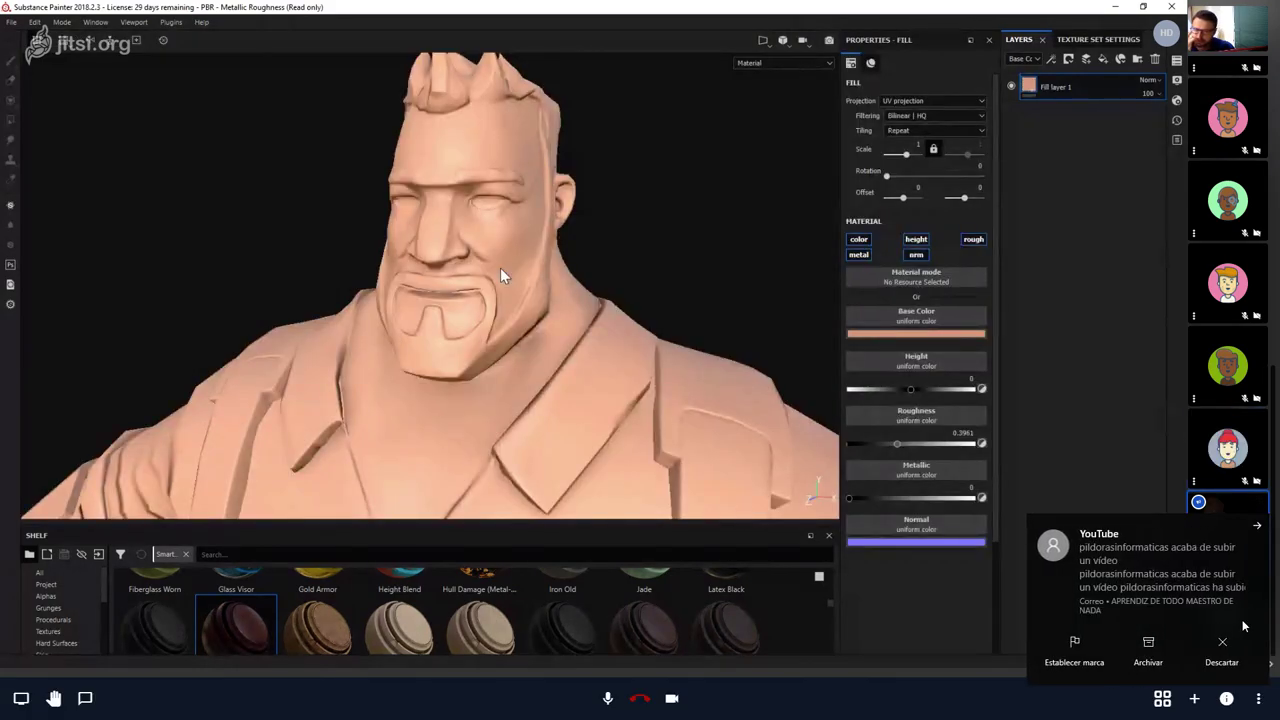
# Dismiss the video upload notification and open the meeting chat to read messages.
pyautogui.click(1222, 641)
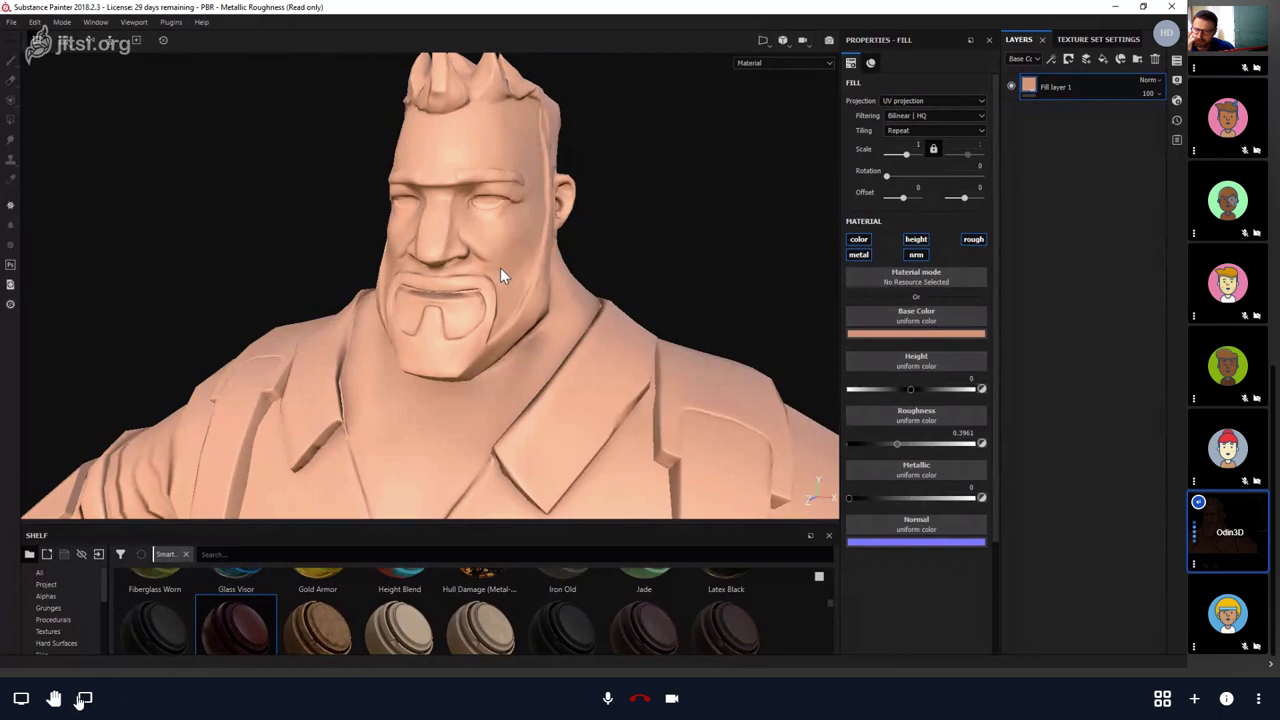
pyautogui.click(84, 698)
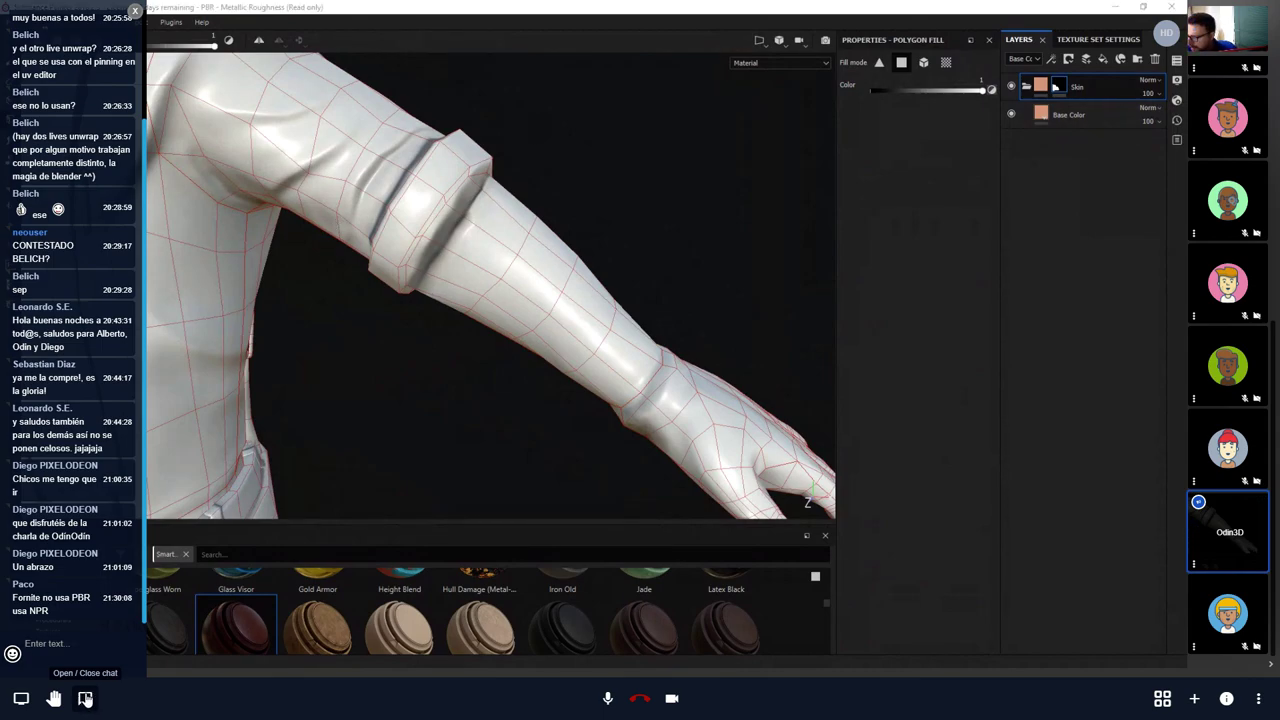
# Hide the chat and Polygon-fill the first forearm's faces into the Skin mask.
pyautogui.click(85, 698)
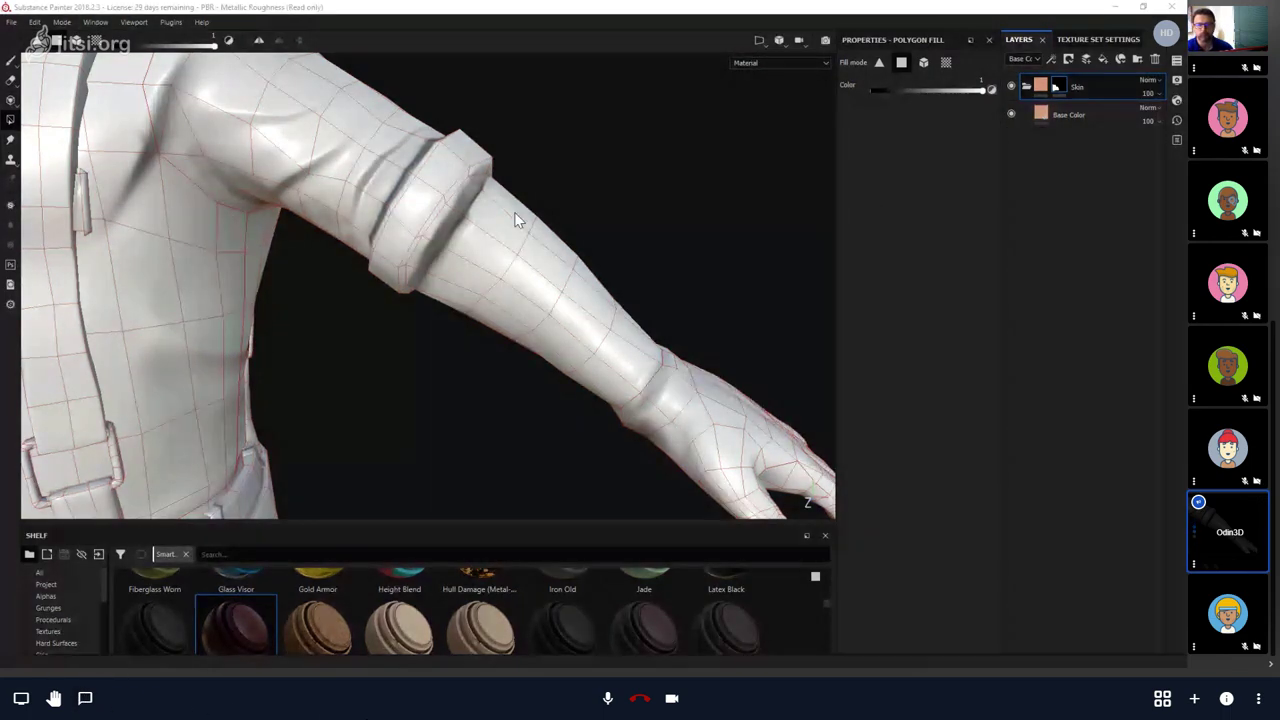
pyautogui.keyDown('alt'); pyautogui.moveTo(603, 193); pyautogui.dragTo(631, 183, button='middle'); pyautogui.keyUp('alt')
pyautogui.keyDown('alt'); pyautogui.moveTo(631, 183); pyautogui.dragTo(578, 185, button='right'); pyautogui.keyUp('alt')
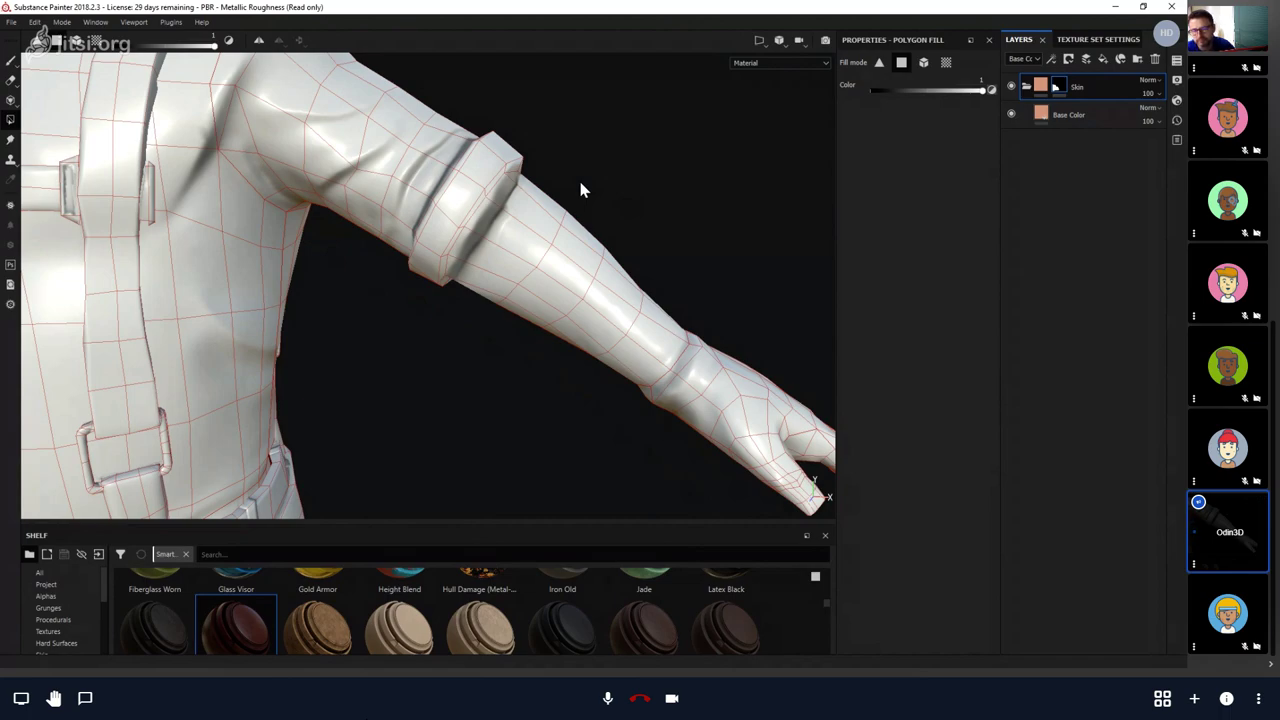
pyautogui.moveTo(581, 186)
pyautogui.keyDown('alt'); pyautogui.mouseDown()
pyautogui.moveTo(578, 218)
pyautogui.moveTo(606, 183)
pyautogui.mouseUp(); pyautogui.keyUp('alt')
pyautogui.moveTo(517, 337); pyautogui.dragTo(583, 258)
pyautogui.keyDown('alt'); pyautogui.moveTo(595, 352); pyautogui.dragTo(451, 374); pyautogui.keyUp('alt')
pyautogui.keyDown('alt'); pyautogui.moveTo(491, 277); pyautogui.dragTo(444, 360); pyautogui.keyUp('alt')
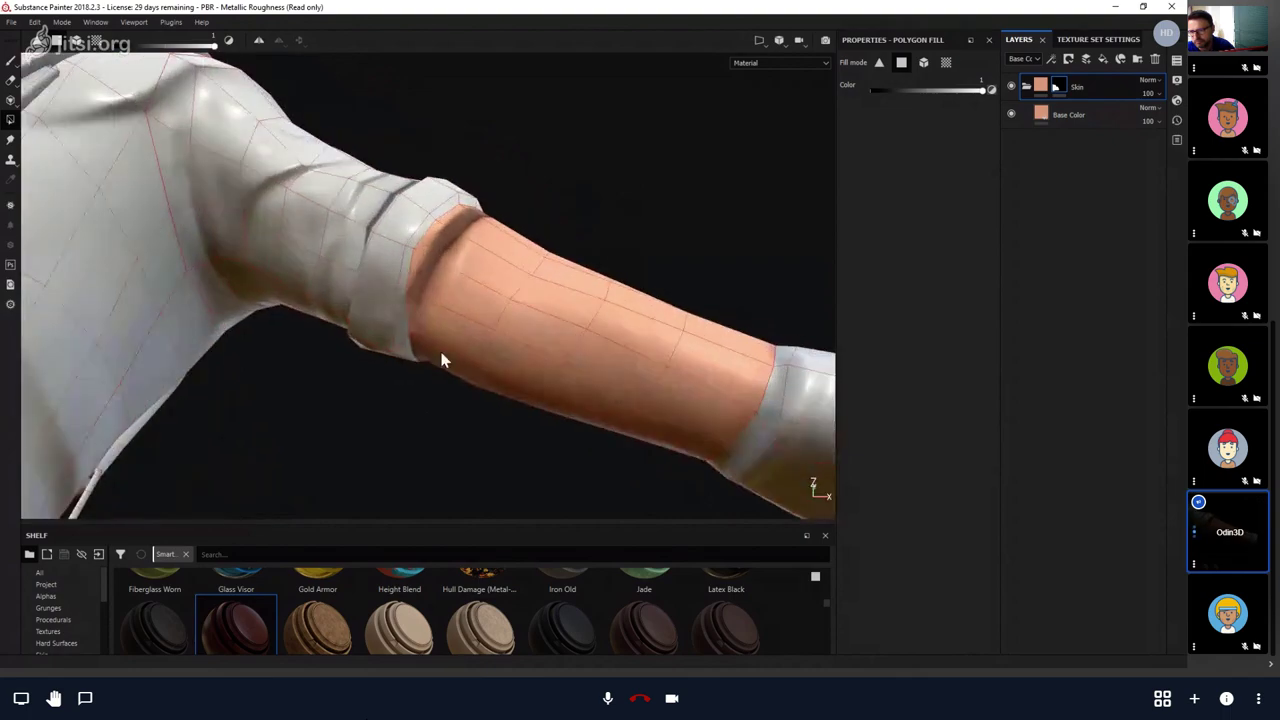
# Turn to the other arm and fill its forearm faces under the band with skin.
pyautogui.keyDown('alt'); pyautogui.moveTo(424, 278); pyautogui.dragTo(160, 297); pyautogui.keyUp('alt')
pyautogui.scroll(-5, 471, 403)
pyautogui.scroll(3, 463, 376)
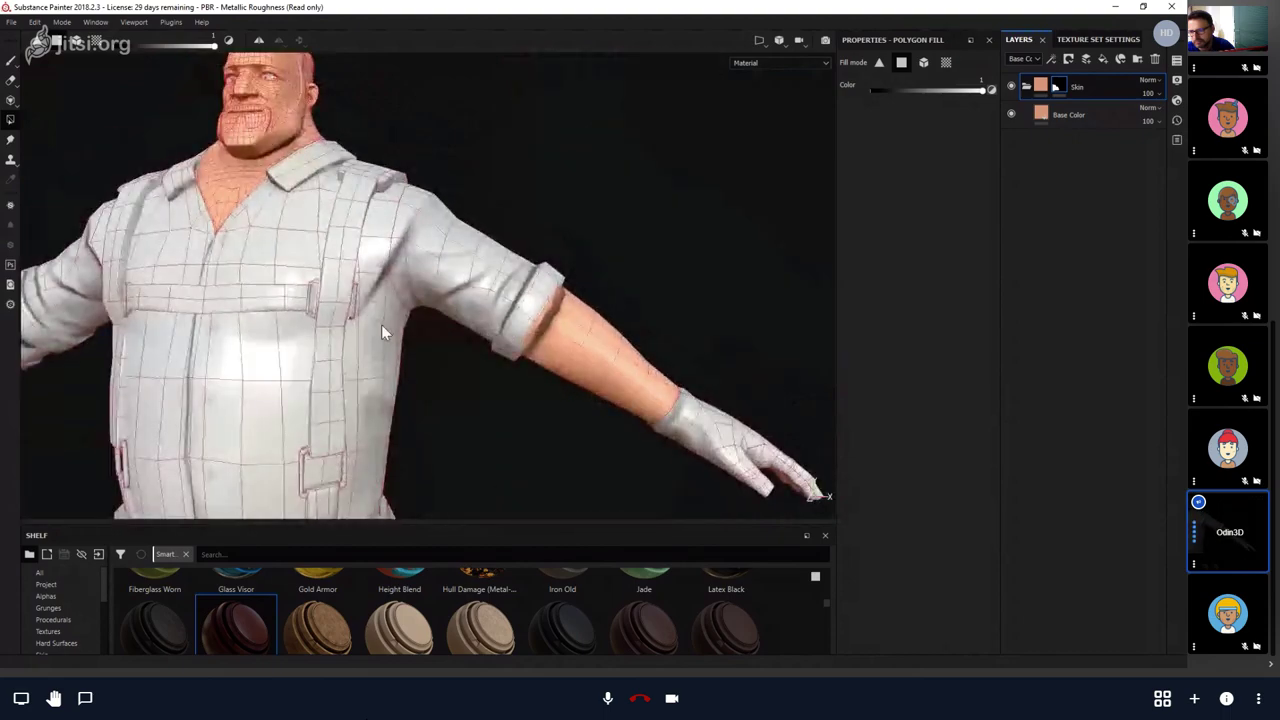
pyautogui.keyDown('alt'); pyautogui.moveTo(381, 332); pyautogui.dragTo(457, 271); pyautogui.keyUp('alt')
pyautogui.scroll(3, 453, 380)
pyautogui.keyDown('alt'); pyautogui.moveTo(453, 380); pyautogui.dragTo(474, 340); pyautogui.keyUp('alt')
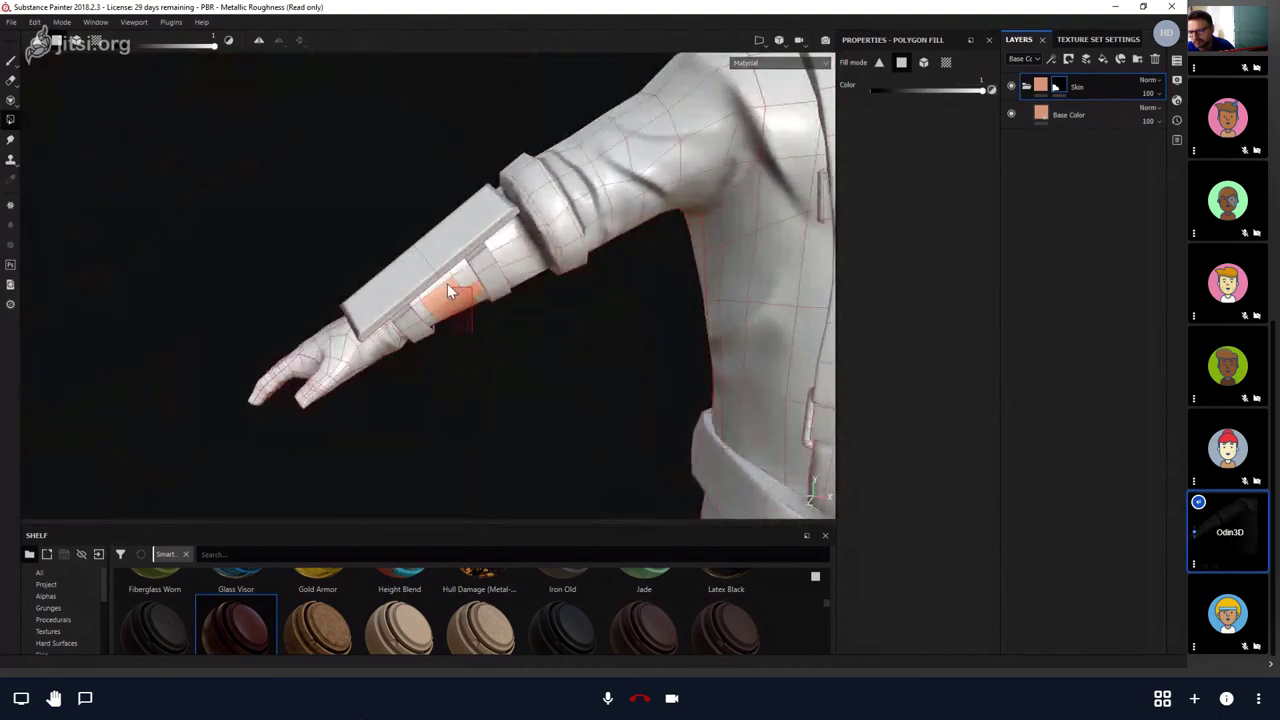
pyautogui.moveTo(448, 285); pyautogui.dragTo(497, 270)
# Fill more forearm faces and the upper band of the forearm UV island with skin.
pyautogui.click(510, 256)
pyautogui.press('F3')
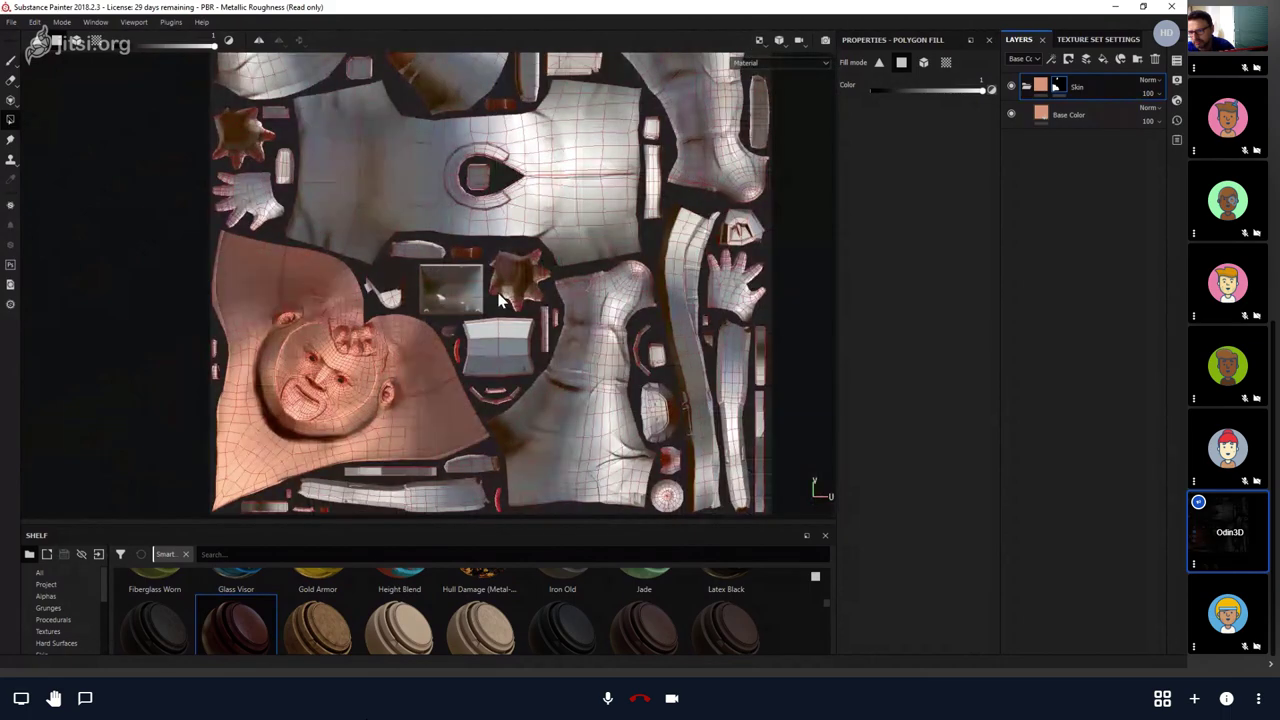
pyautogui.press('F2')
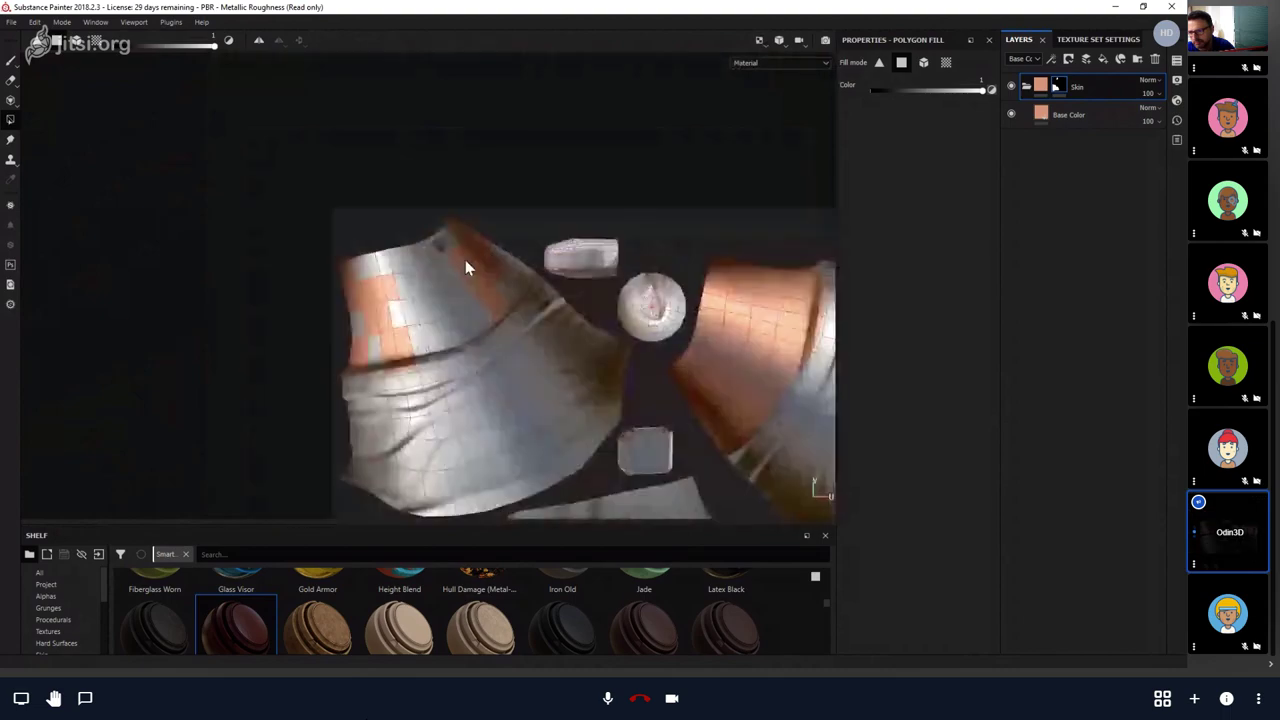
pyautogui.moveTo(466, 267)
pyautogui.mouseDown()
pyautogui.moveTo(408, 300)
pyautogui.moveTo(466, 334)
pyautogui.moveTo(433, 220)
pyautogui.mouseUp()
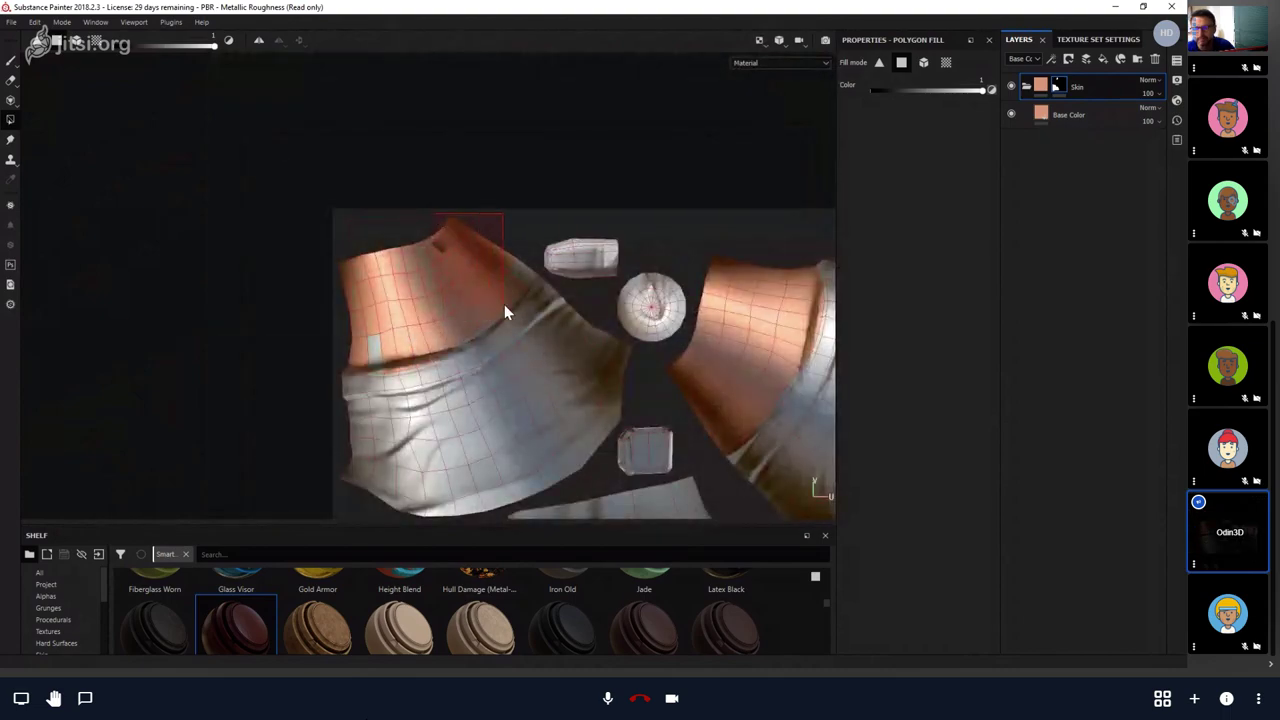
pyautogui.moveTo(504, 304); pyautogui.dragTo(504, 304)
# Compare the combined, 3D and UV views and zoom across the UV sheet.
pyautogui.press('F1')
pyautogui.press('F2')
pyautogui.press('F3')
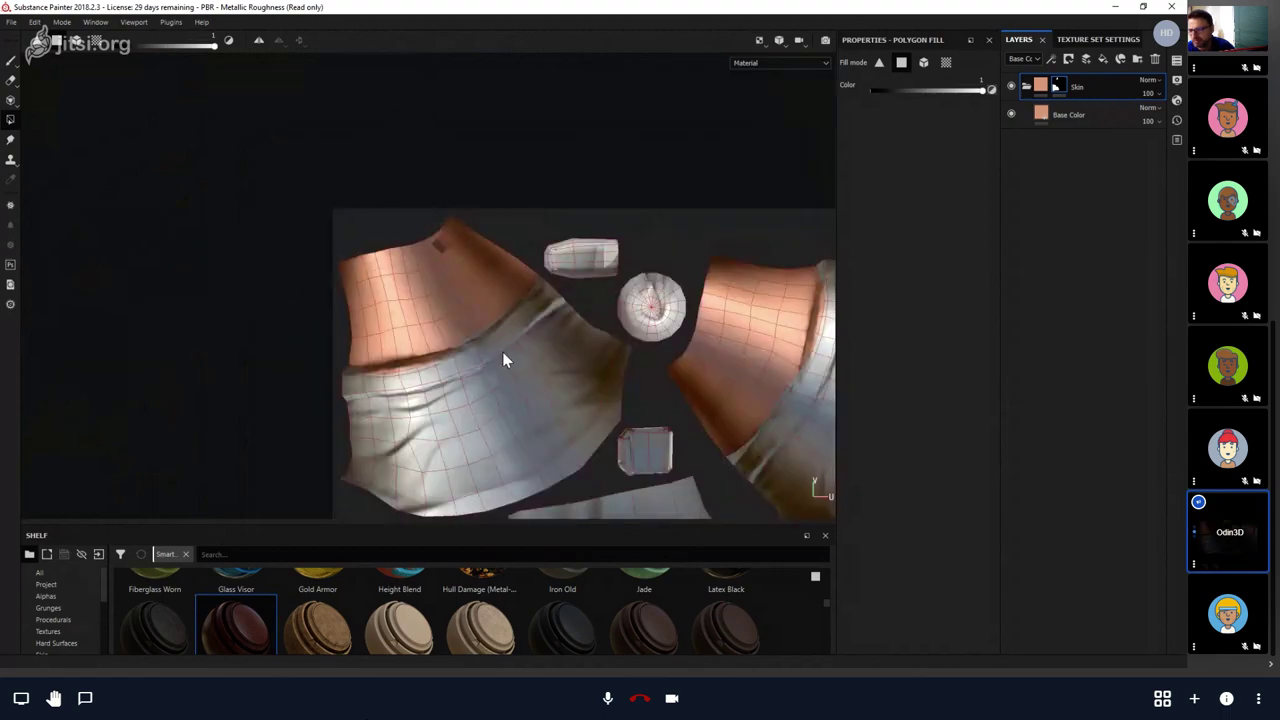
pyautogui.moveTo(503, 360); pyautogui.dragTo(431, 237, button='middle')
pyautogui.scroll(2, 477, 286)
pyautogui.scroll(-3, 474, 287)
pyautogui.scroll(-2, 584, 293)
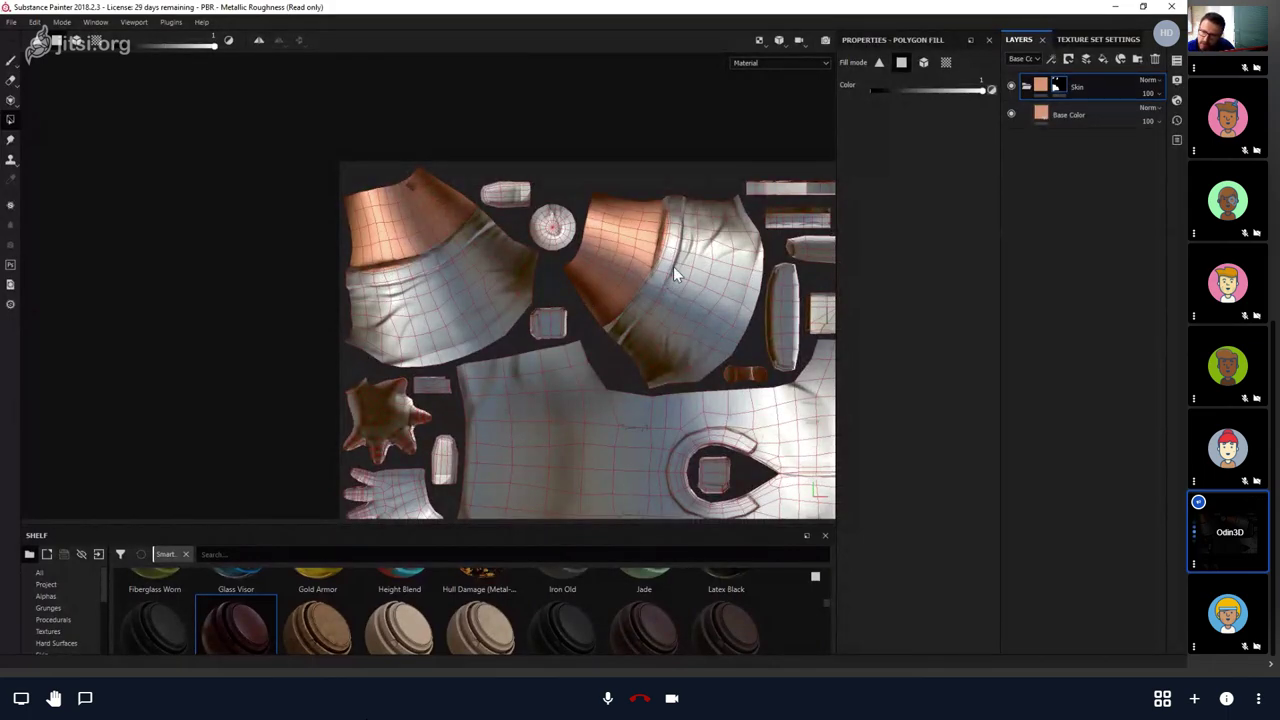
pyautogui.scroll(6, 658, 377)
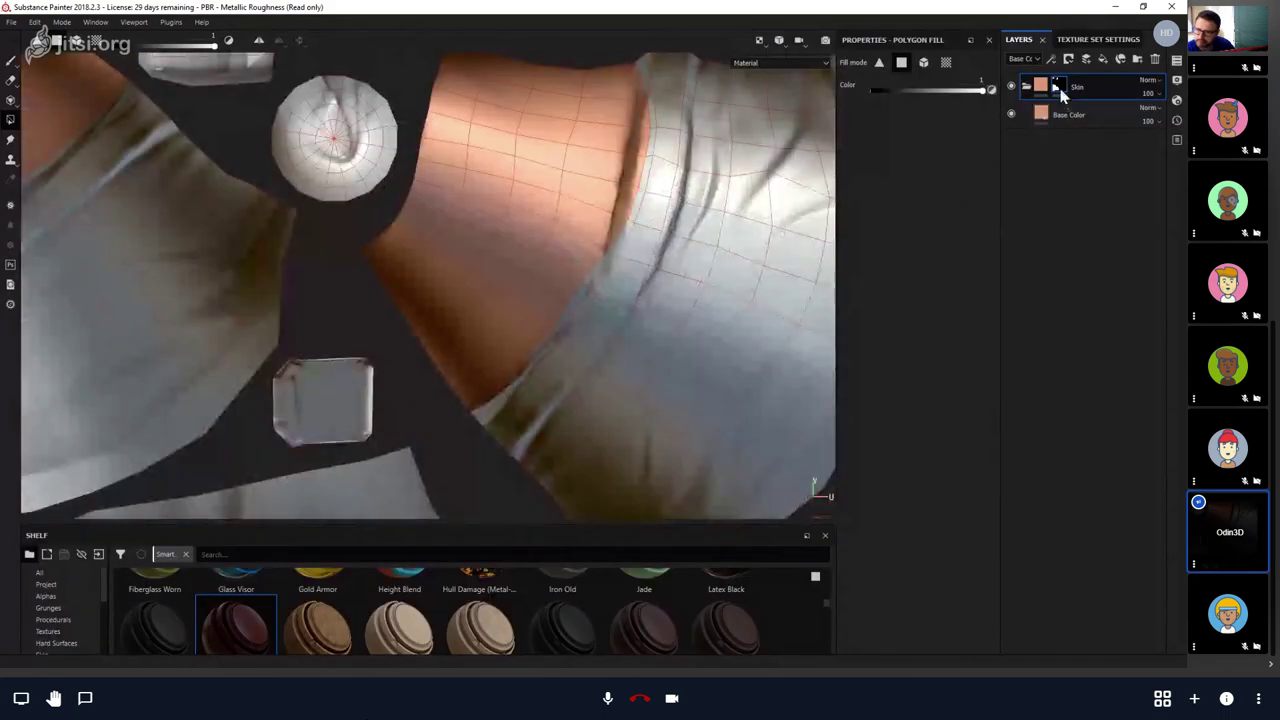
# Add a Paint effect to the Skin mask with brush size 3.18 and hardness 0.74.
pyautogui.rightClick(1062, 92)
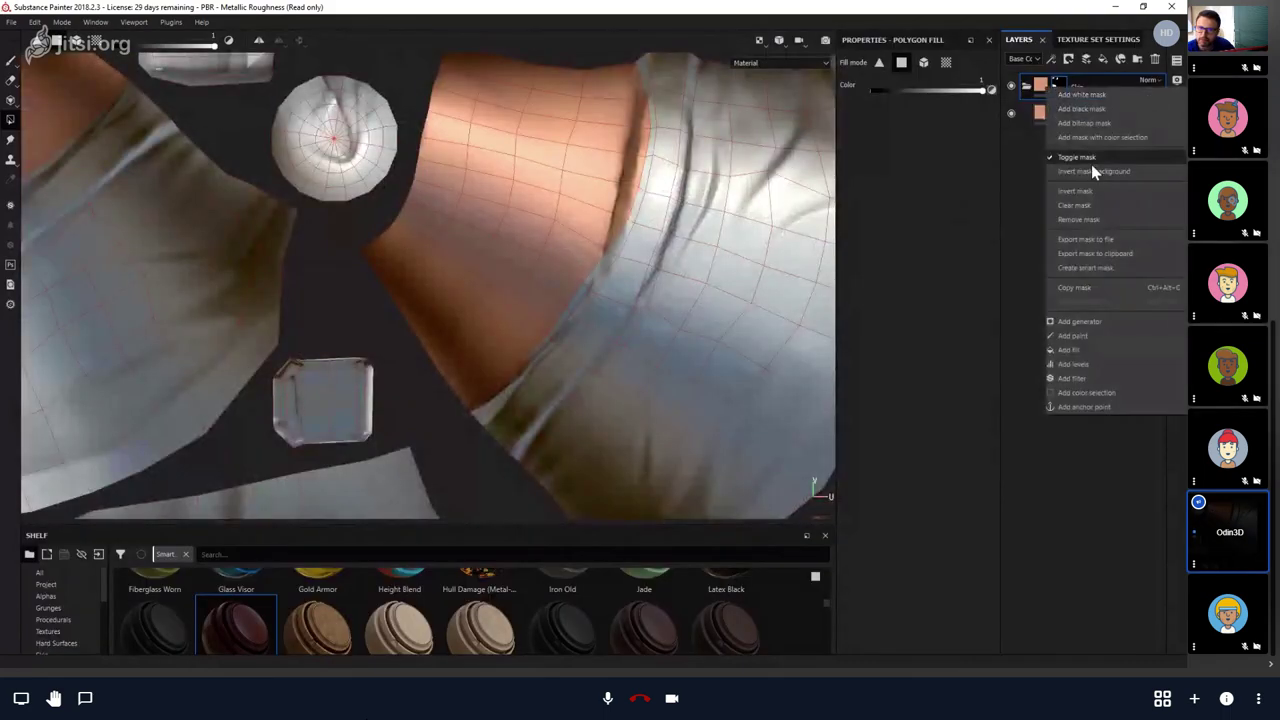
pyautogui.click(1088, 341)
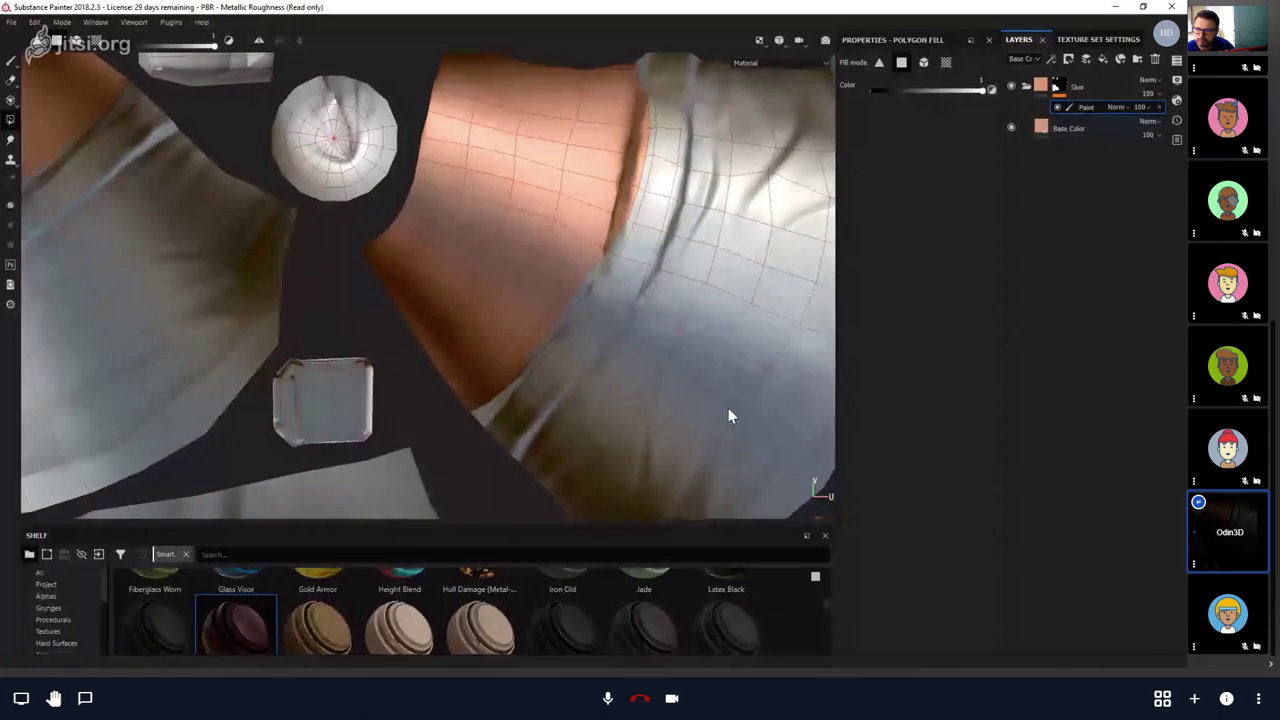
pyautogui.press('1')
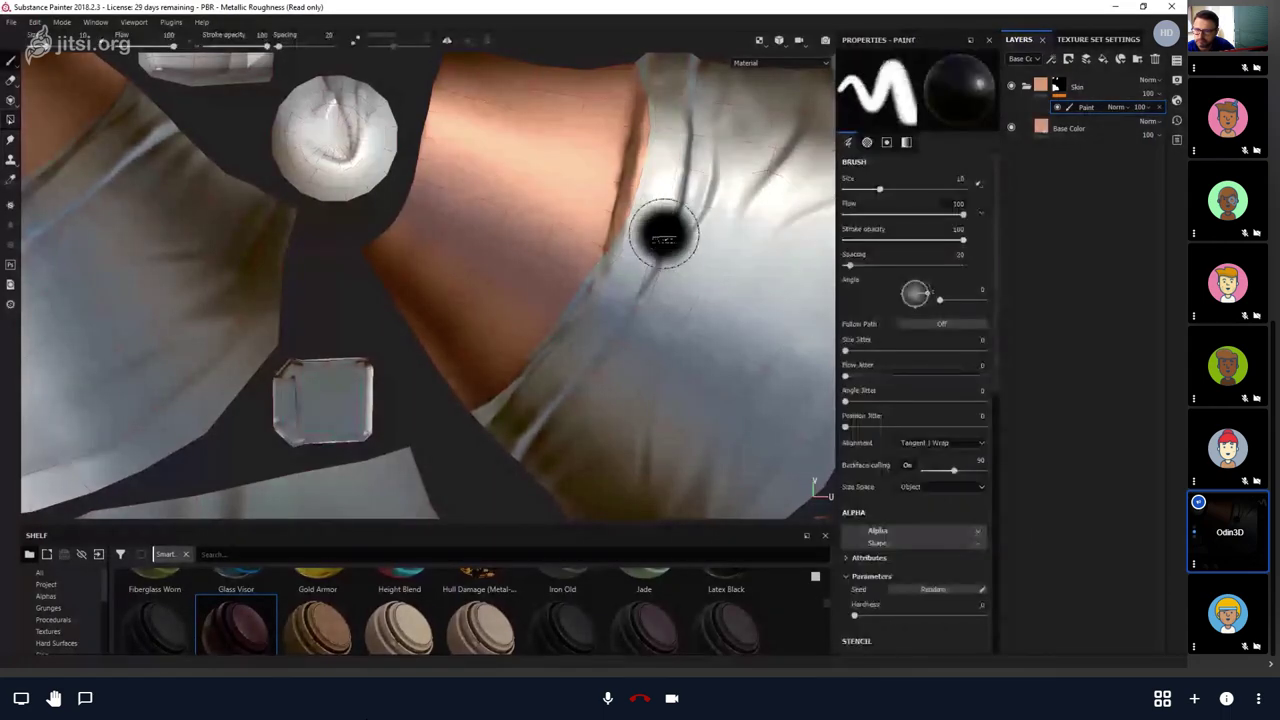
pyautogui.rightClick(637, 289)
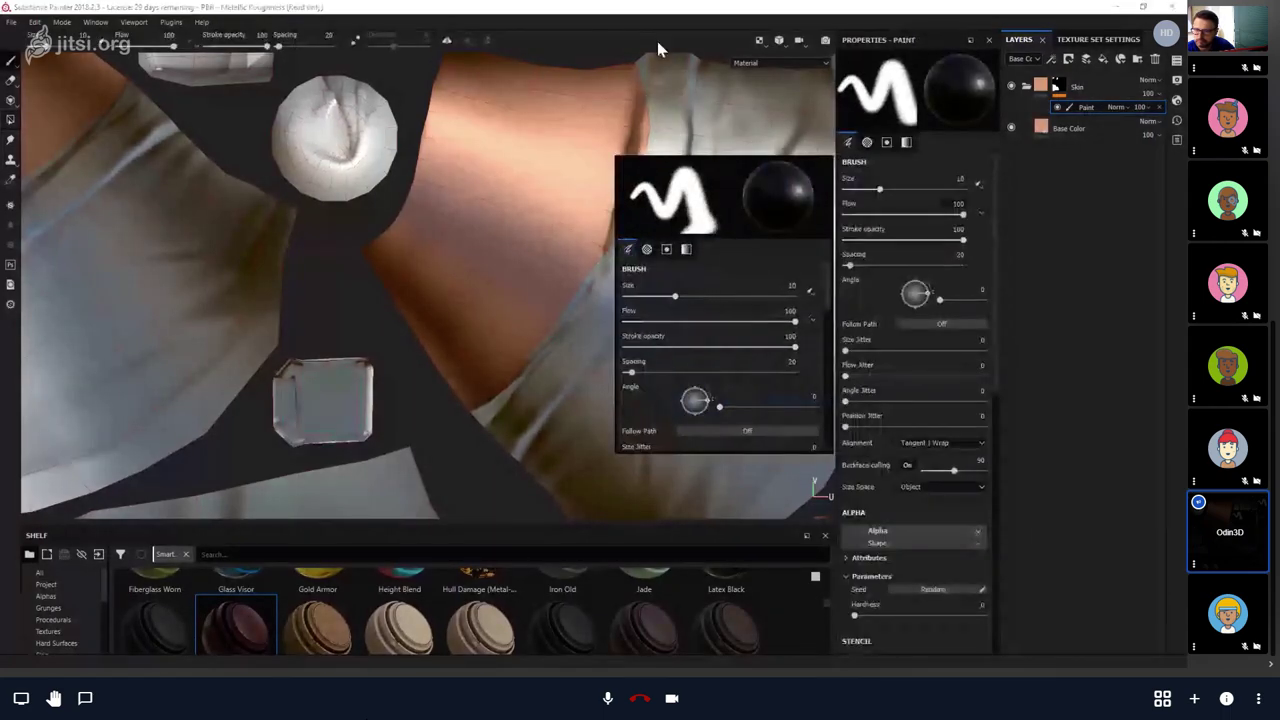
pyautogui.keyDown('ctrl'); pyautogui.moveTo(598, 195); pyautogui.dragTo(585, 170, button='right'); pyautogui.keyUp('ctrl')
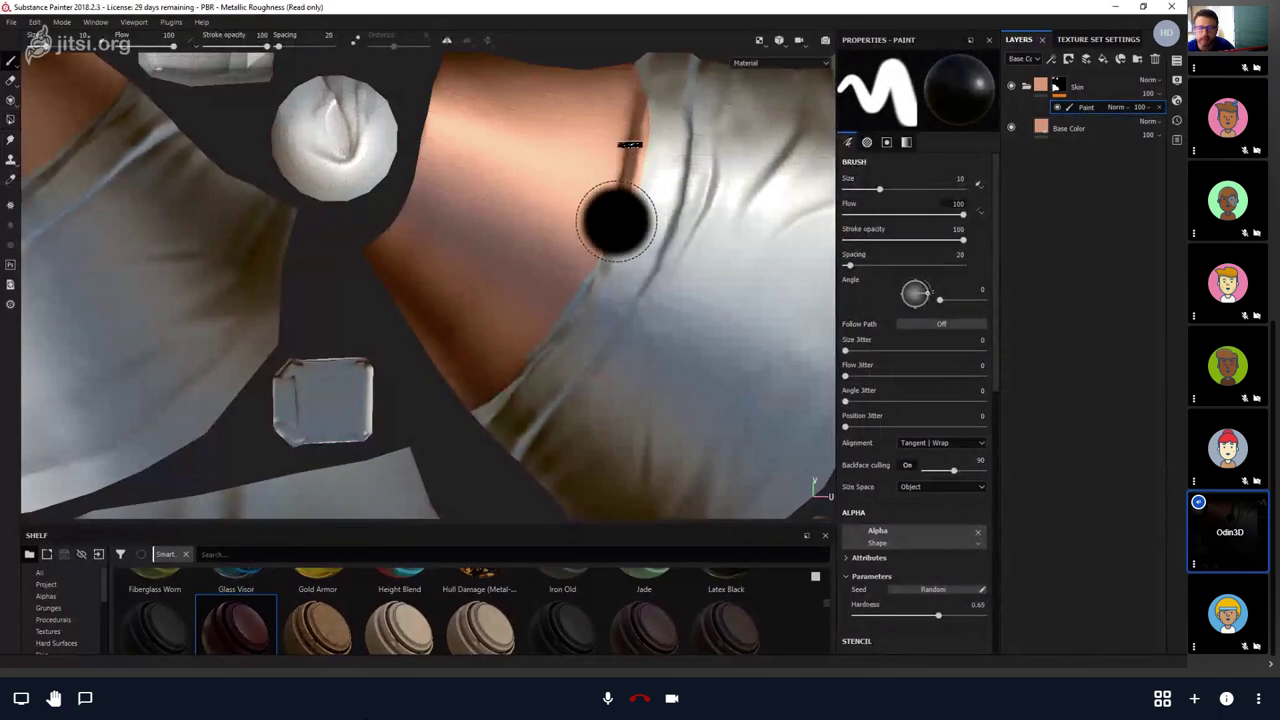
pyautogui.moveTo(669, 177)
pyautogui.keyDown('ctrl'); pyautogui.mouseDown(button='right')
pyautogui.moveTo(643, 174)
pyautogui.moveTo(626, 191)
pyautogui.mouseUp(button='right'); pyautogui.keyUp('ctrl')
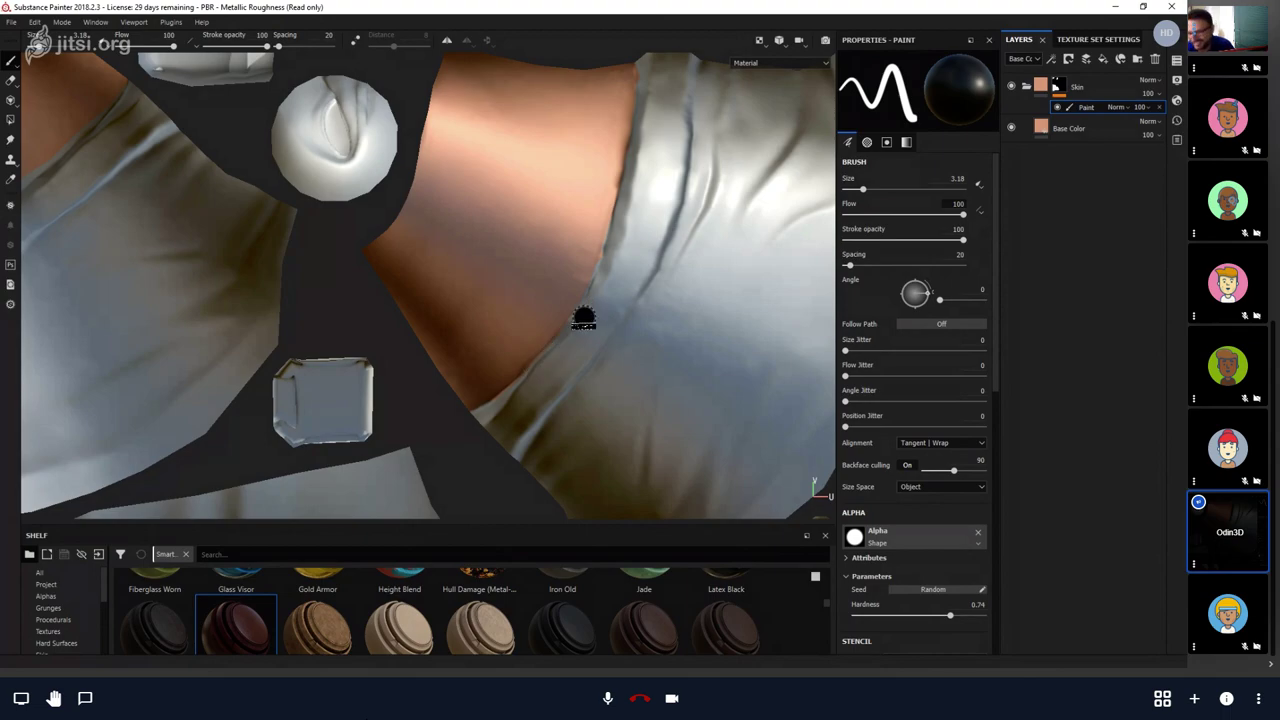
# Inspect the waist piece and face UV island, then return to the 3D arm view.
pyautogui.keyDown('alt'); pyautogui.moveTo(583, 317); pyautogui.dragTo(546, 391, button='middle'); pyautogui.keyUp('alt')
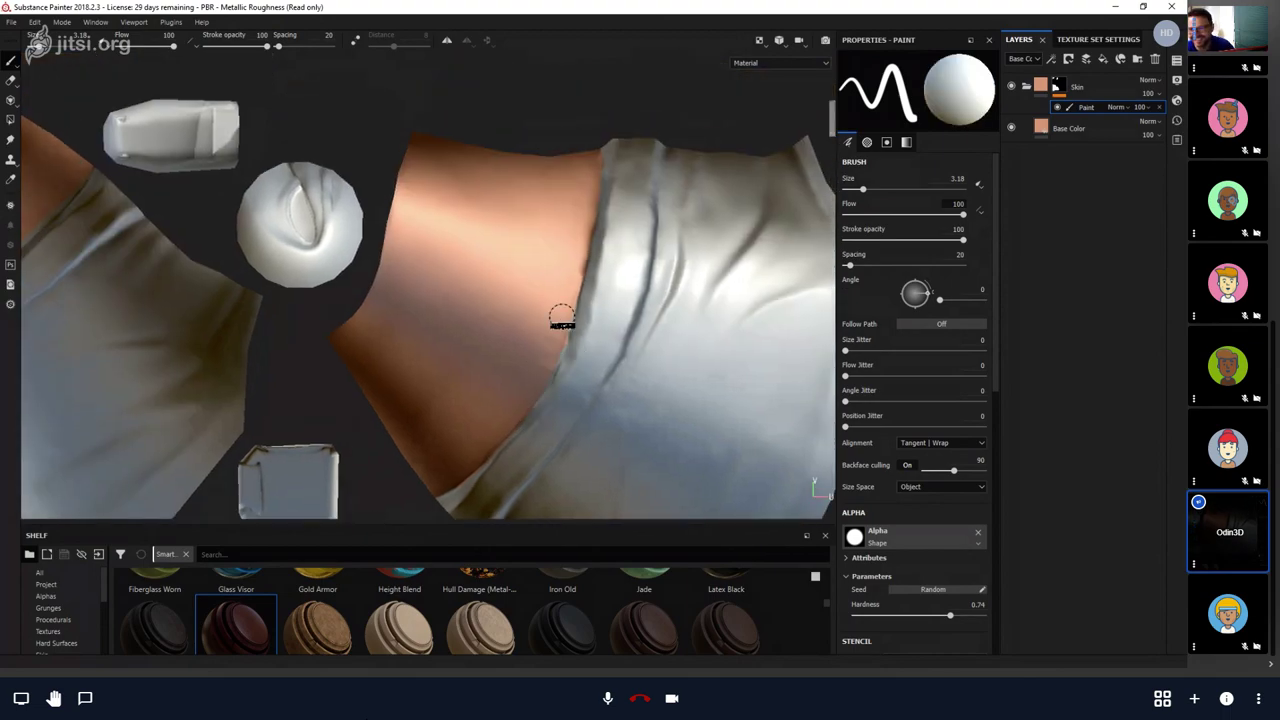
pyautogui.keyDown('alt'); pyautogui.moveTo(560, 274); pyautogui.dragTo(782, 260, button='middle'); pyautogui.keyUp('alt')
pyautogui.moveTo(782, 260)
pyautogui.keyDown('alt'); pyautogui.mouseDown()
pyautogui.moveTo(771, 366)
pyautogui.moveTo(543, 334)
pyautogui.mouseUp(); pyautogui.keyUp('alt')
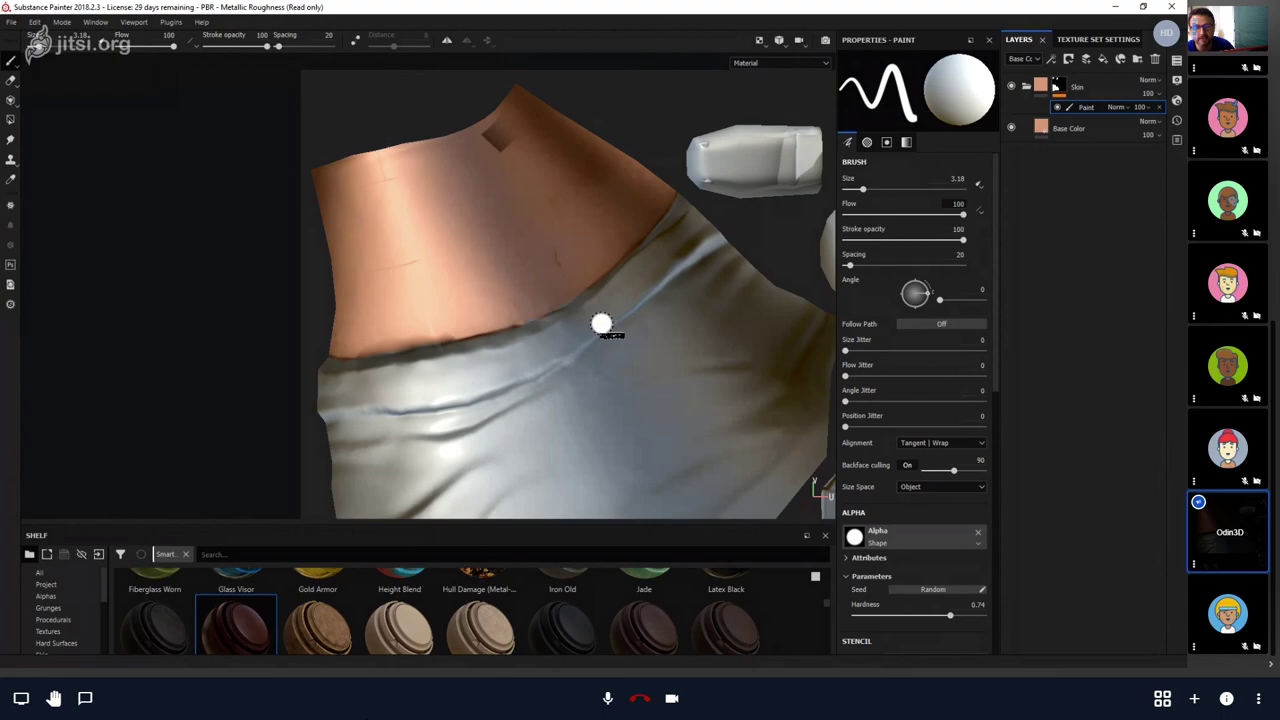
pyautogui.press('F3')
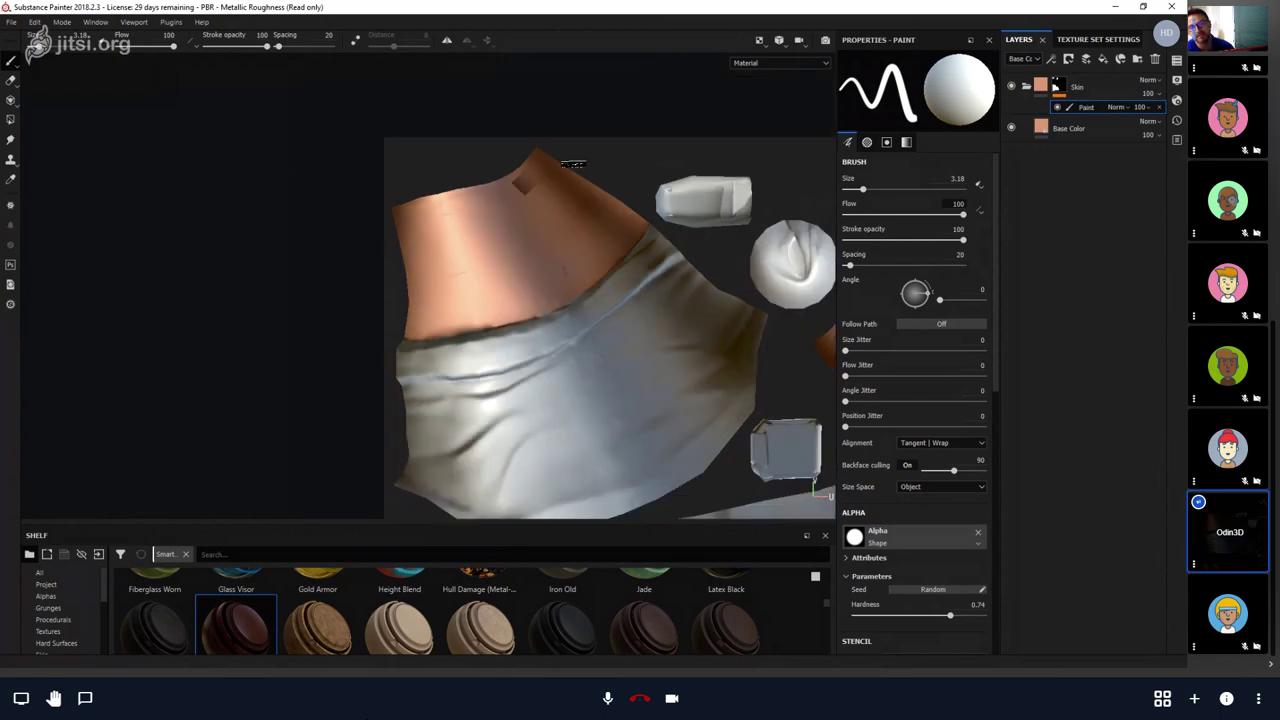
pyautogui.scroll(-2, 552, 181)
pyautogui.moveTo(552, 181); pyautogui.dragTo(679, 331, button='middle')
pyautogui.scroll(5, 600, 380)
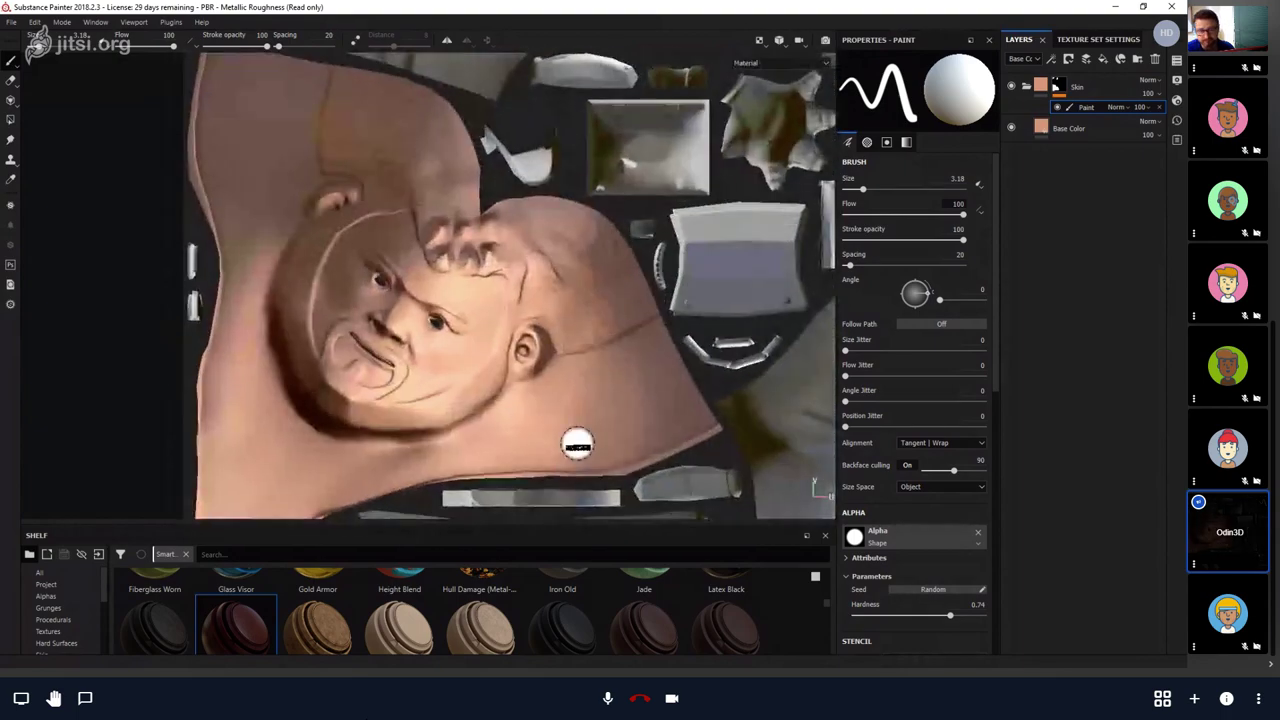
pyautogui.scroll(-3, 575, 396)
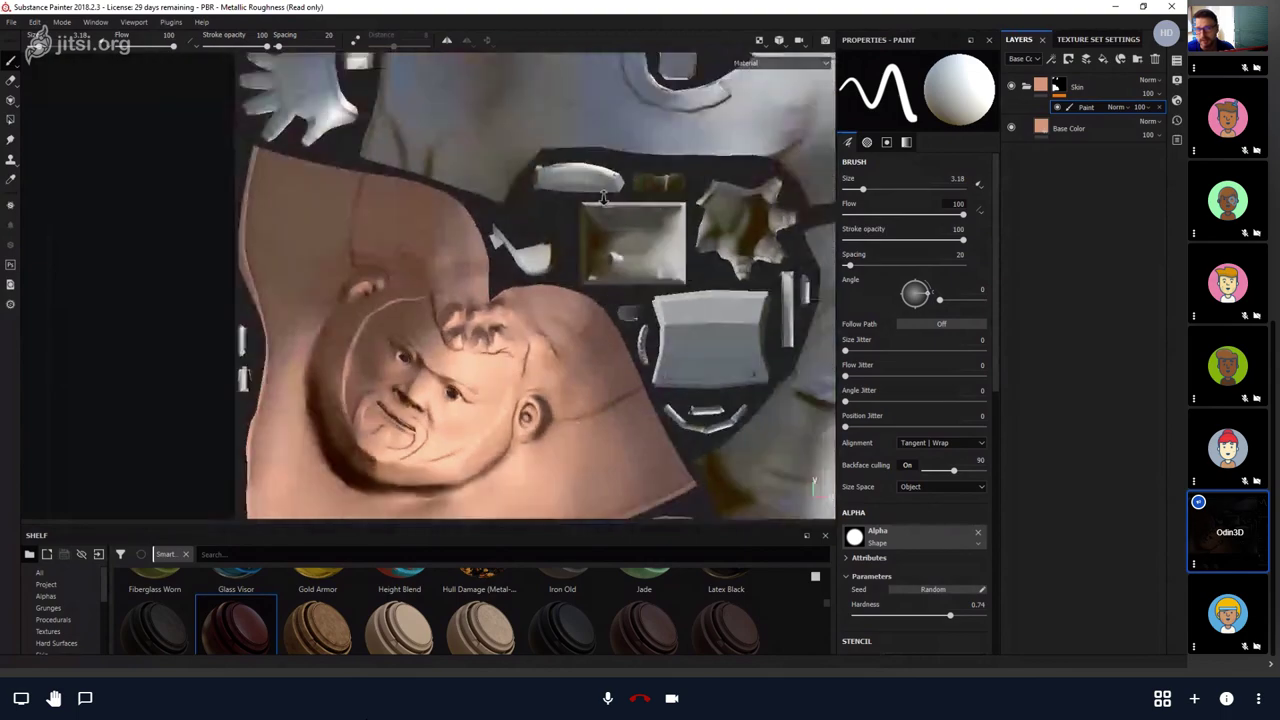
pyautogui.scroll(-2, 604, 345)
pyautogui.scroll(-3, 640, 345)
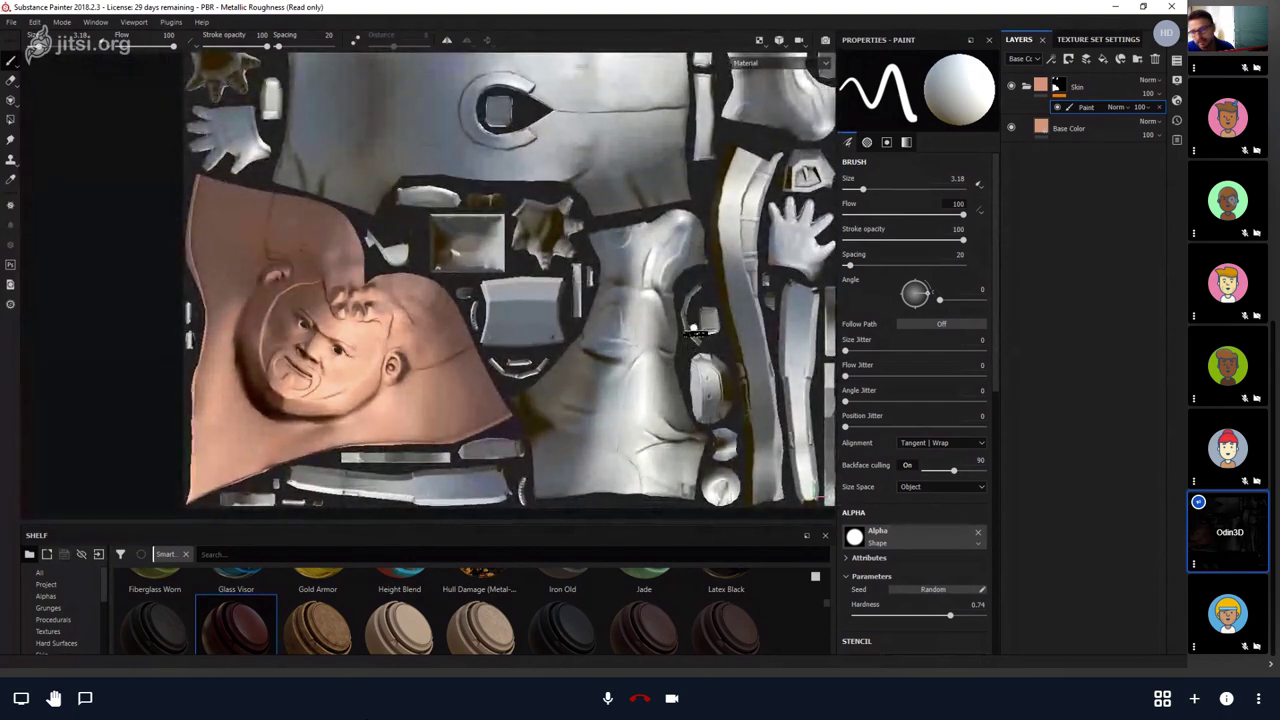
pyautogui.scroll(2, 693, 333)
pyautogui.press('F2')
# Frame the character and orbit to a frontal three-quarter view of head and torso.
pyautogui.press('f')
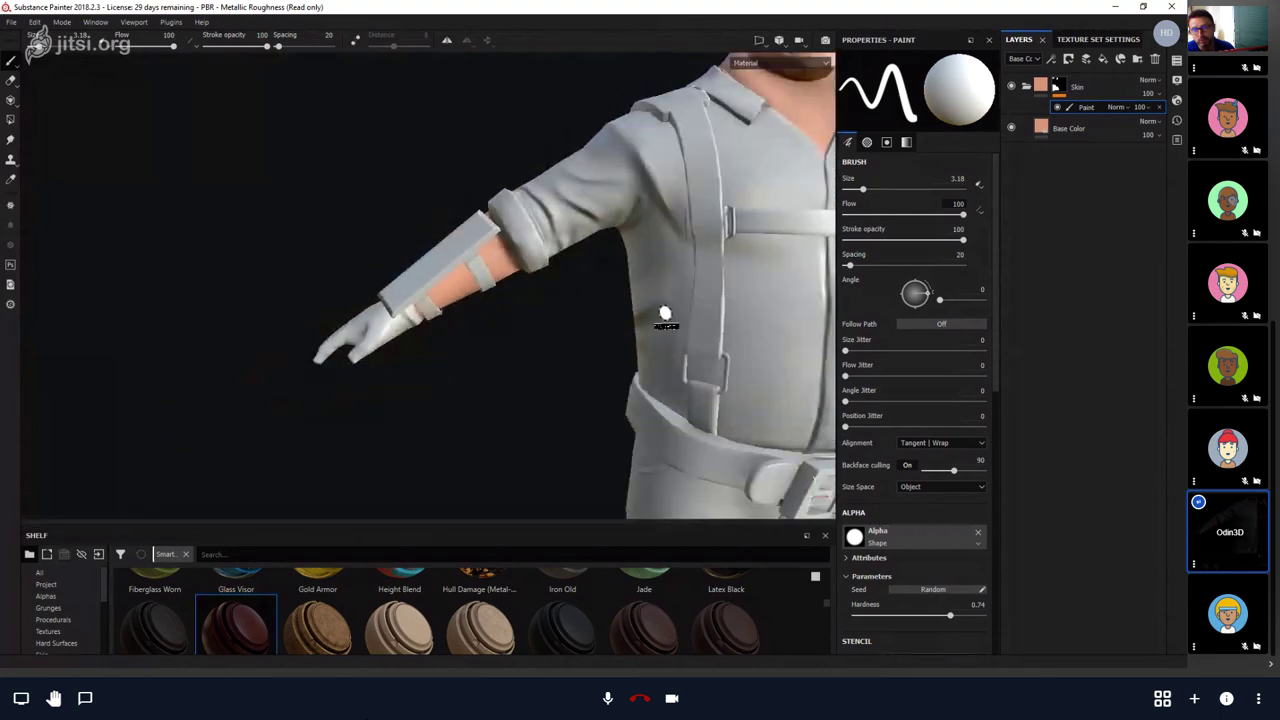
pyautogui.moveTo(567, 362)
pyautogui.keyDown('shift'); pyautogui.mouseDown(button='right')
pyautogui.moveTo(690, 370)
pyautogui.moveTo(709, 394)
pyautogui.mouseUp(button='right'); pyautogui.keyUp('shift')
pyautogui.keyDown('alt'); pyautogui.moveTo(701, 400); pyautogui.dragTo(654, 425); pyautogui.keyUp('alt')
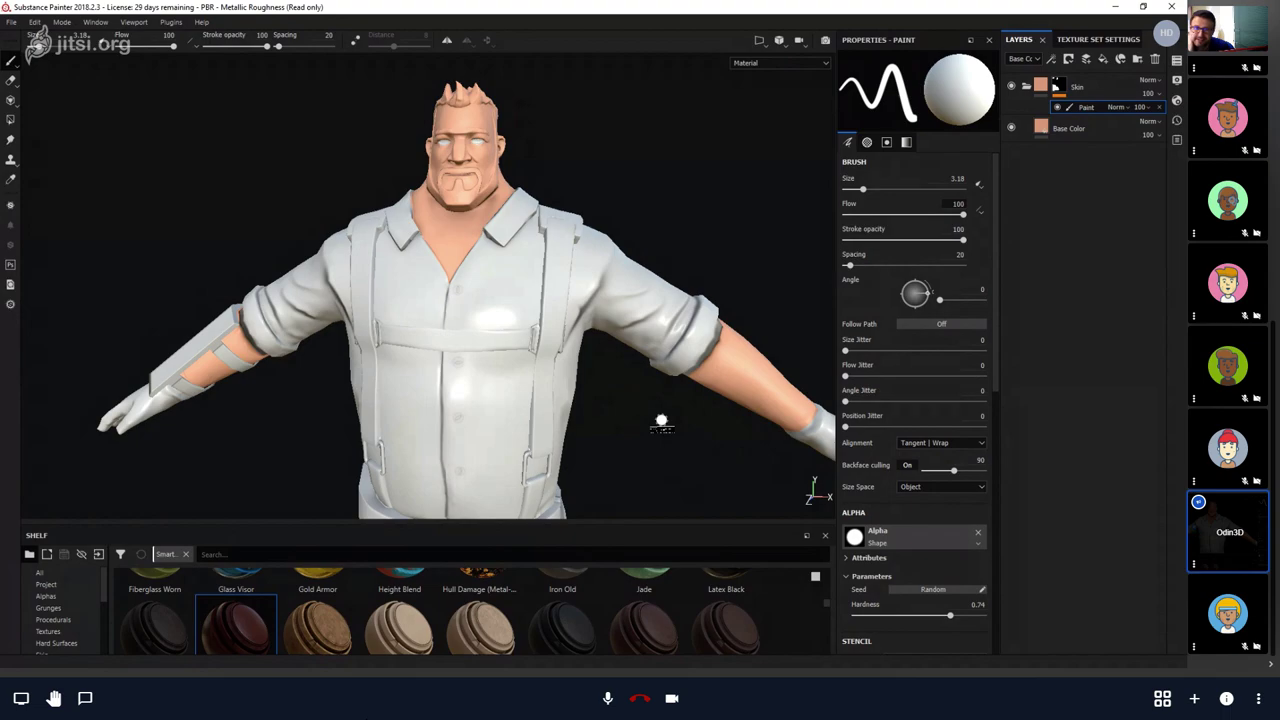
pyautogui.keyDown('alt'); pyautogui.moveTo(700, 200); pyautogui.dragTo(669, 337, button='right'); pyautogui.keyUp('alt')
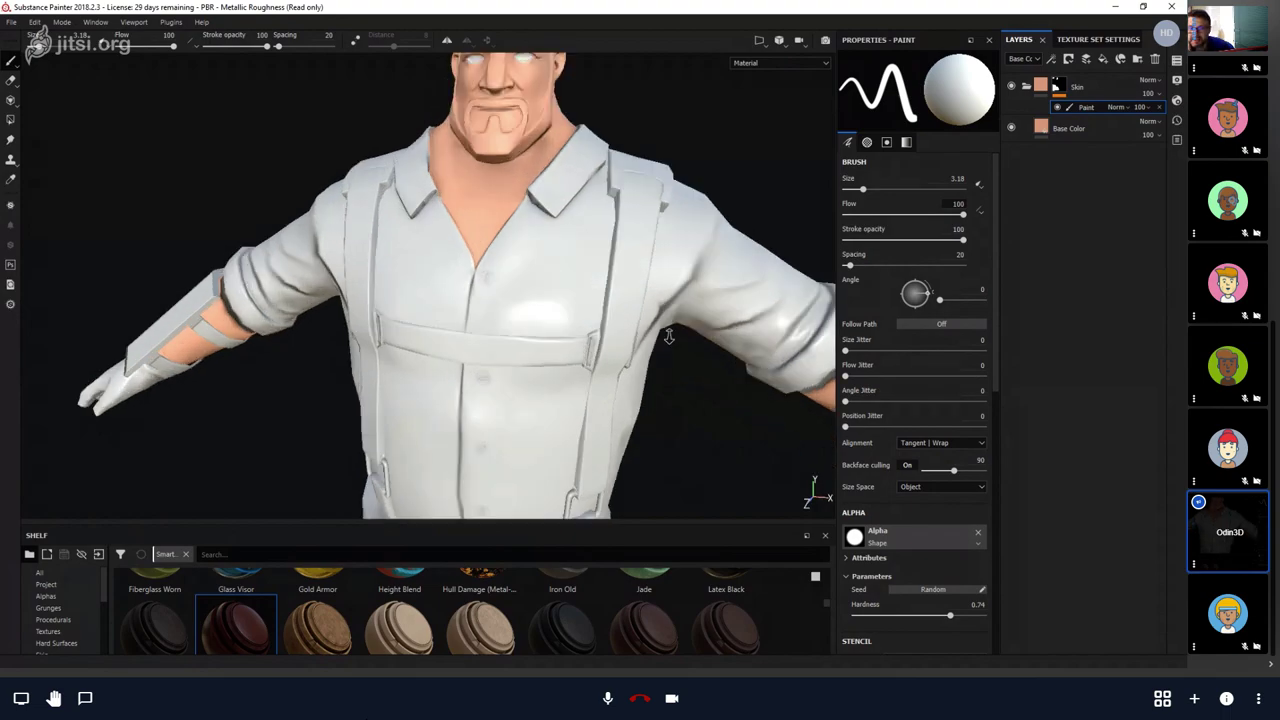
pyautogui.moveTo(669, 337)
pyautogui.keyDown('alt'); pyautogui.mouseDown()
pyautogui.moveTo(674, 257)
pyautogui.moveTo(674, 277)
pyautogui.moveTo(680, 257)
pyautogui.moveTo(715, 294)
pyautogui.moveTo(700, 266)
pyautogui.moveTo(657, 271)
pyautogui.moveTo(671, 263)
pyautogui.moveTo(667, 194)
pyautogui.mouseUp(); pyautogui.keyUp('alt')
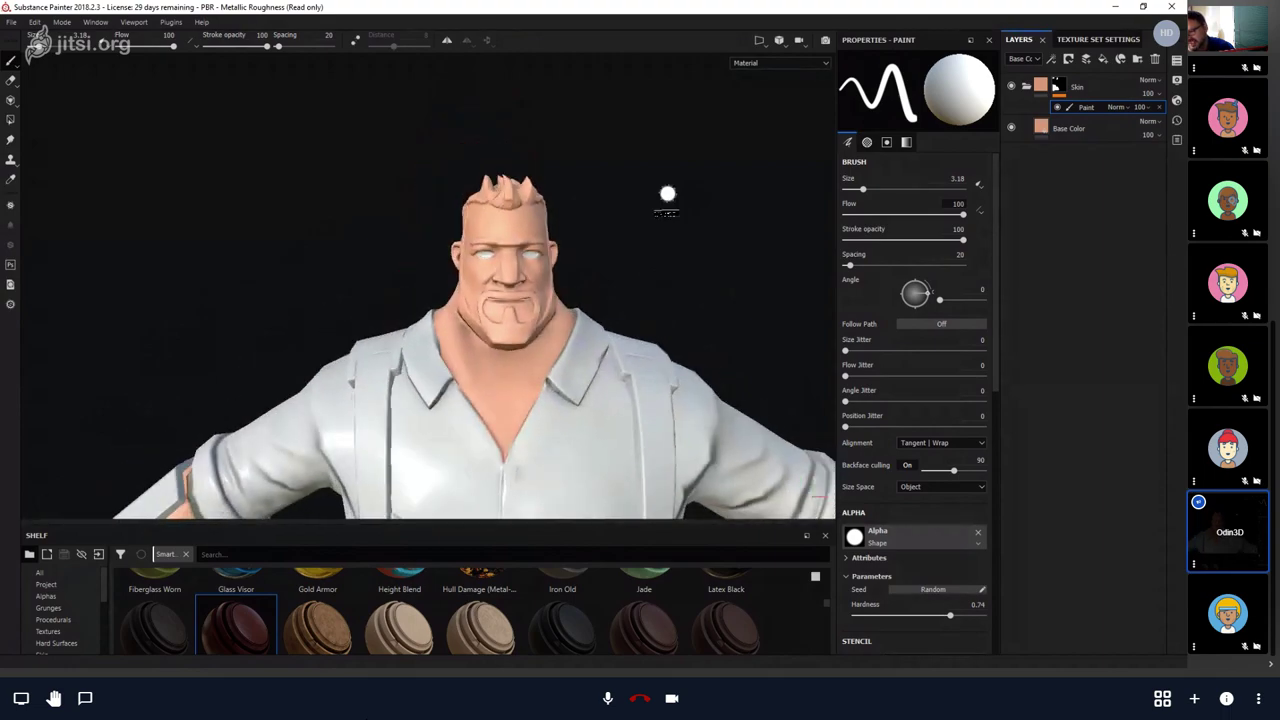
pyautogui.keyDown('alt'); pyautogui.moveTo(697, 302); pyautogui.dragTo(807, 355); pyautogui.keyUp('alt')
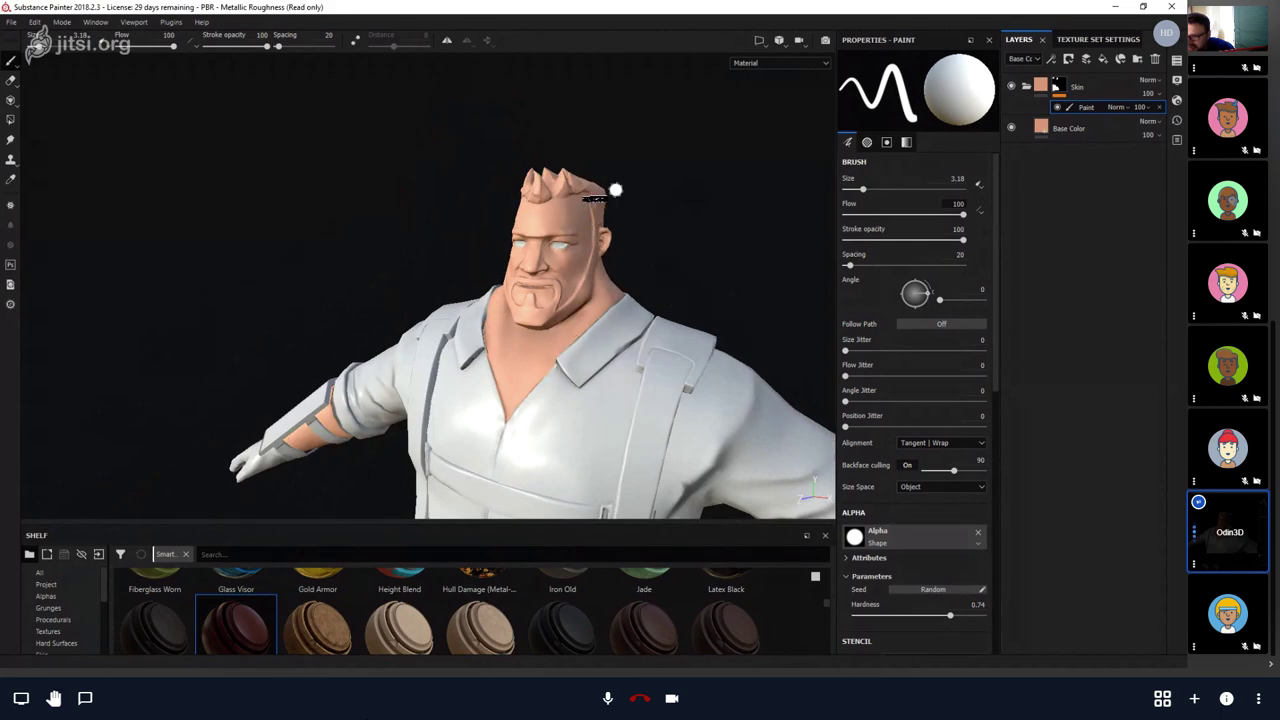
pyautogui.keyDown('alt'); pyautogui.moveTo(562, 249); pyautogui.dragTo(735, 253); pyautogui.keyUp('alt')
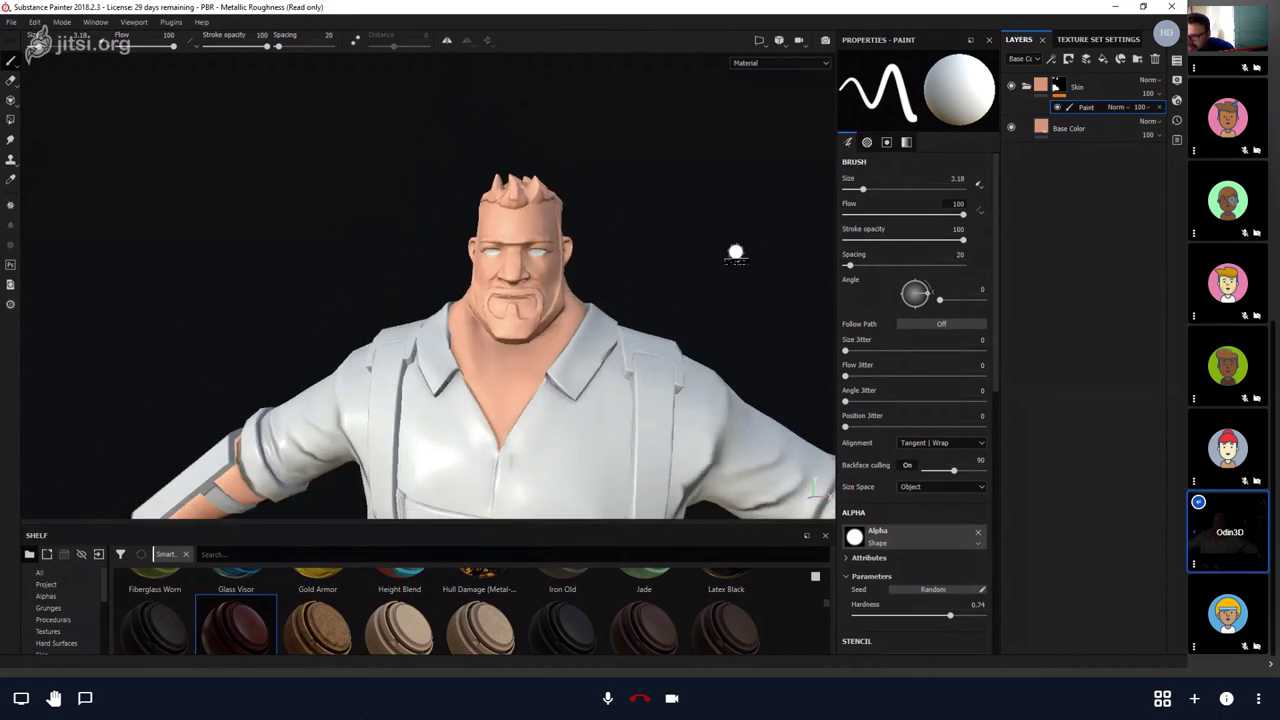
# Toggle the Skin mask off and back on to check its coverage.
pyautogui.scroll(5, 703, 203)
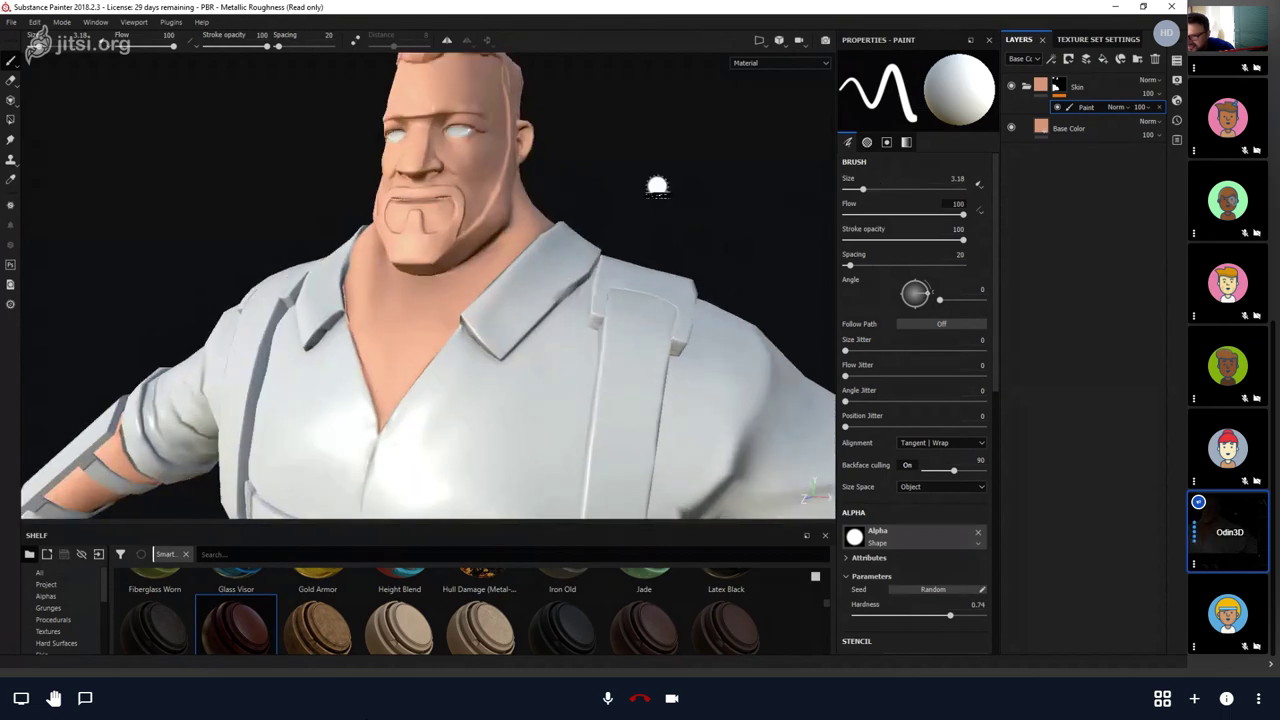
pyautogui.scroll(-4, 654, 240)
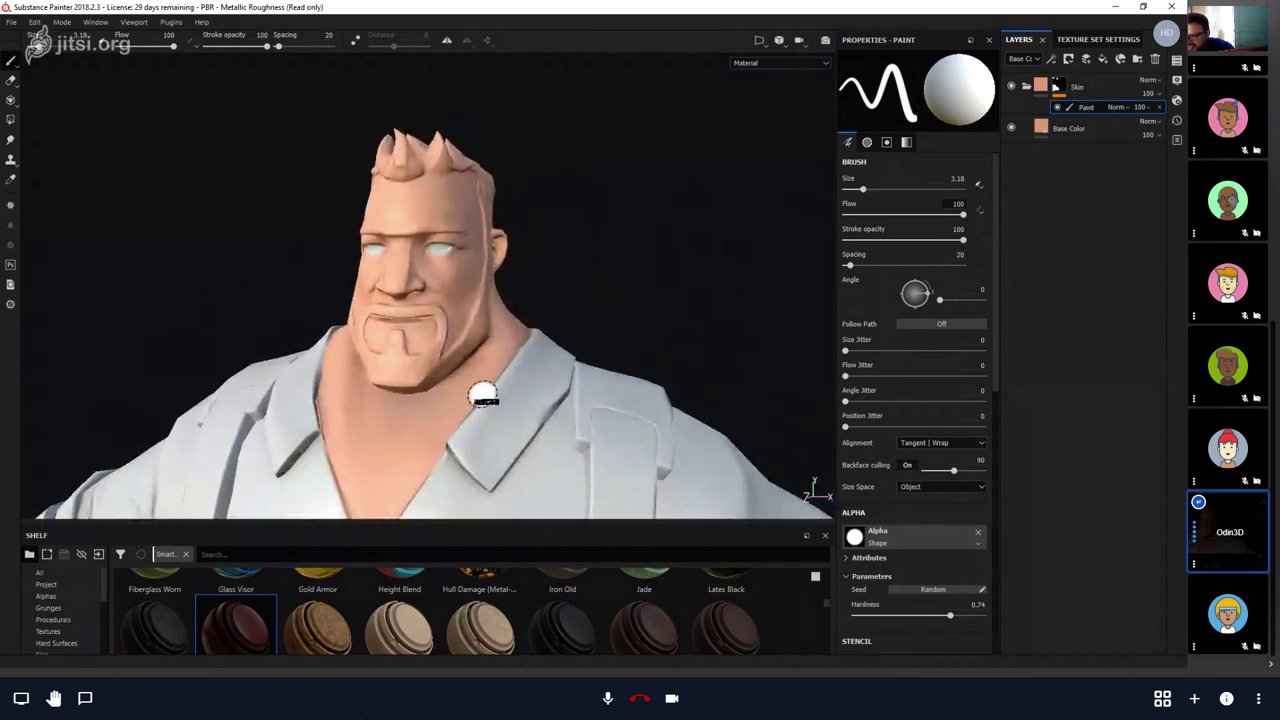
pyautogui.keyDown('shift'); pyautogui.click(1058, 88); pyautogui.keyUp('shift')
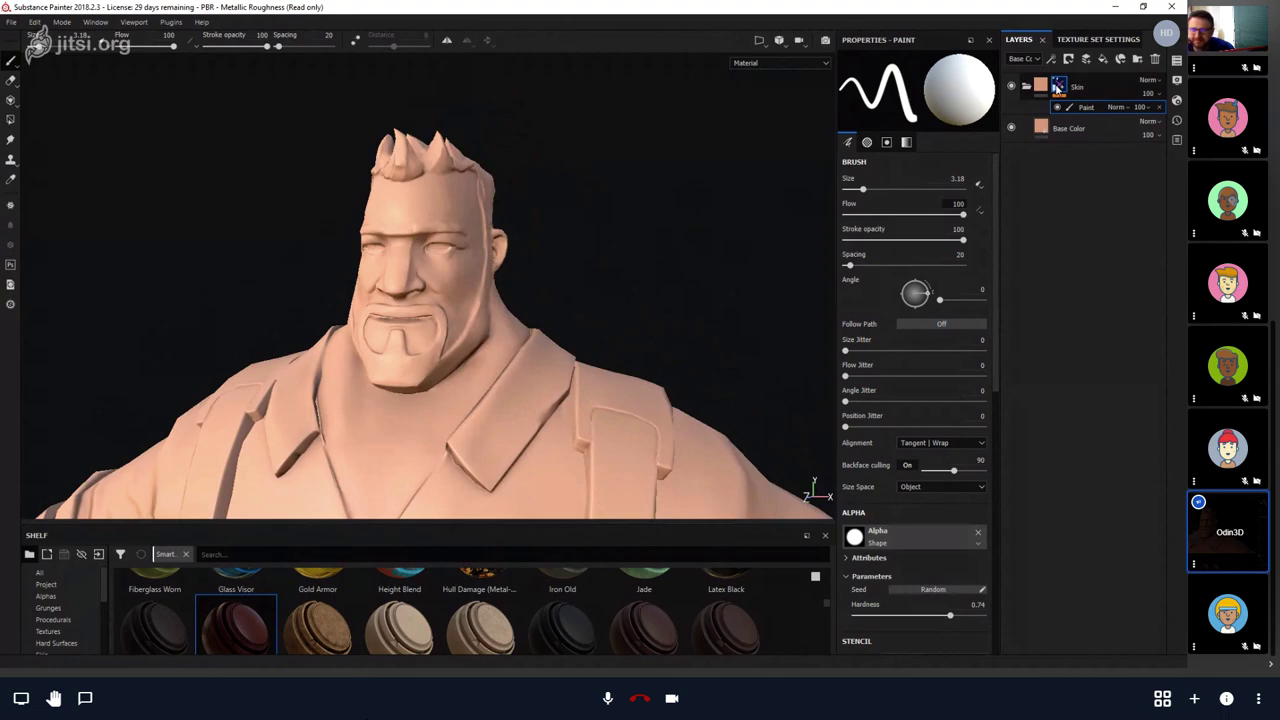
pyautogui.keyDown('shift'); pyautogui.click(1058, 88); pyautogui.keyUp('shift')
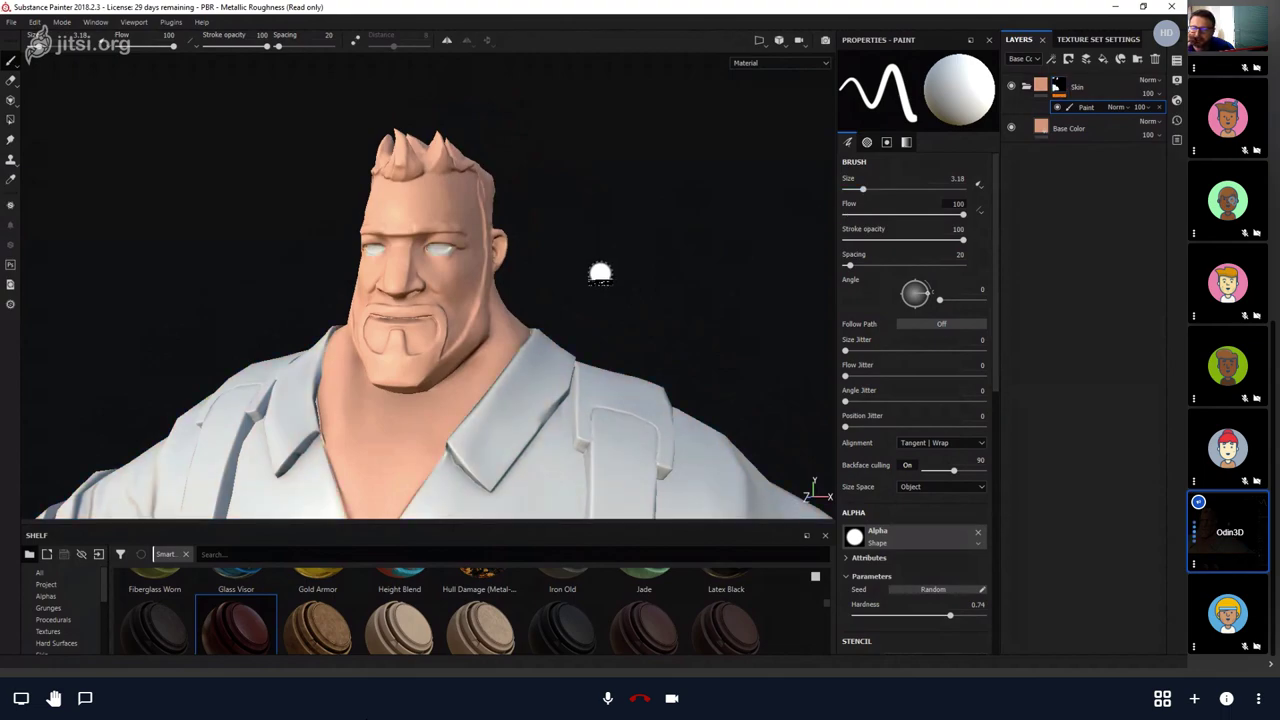
pyautogui.keyDown('alt'); pyautogui.moveTo(600, 271); pyautogui.dragTo(471, 314); pyautogui.keyUp('alt')
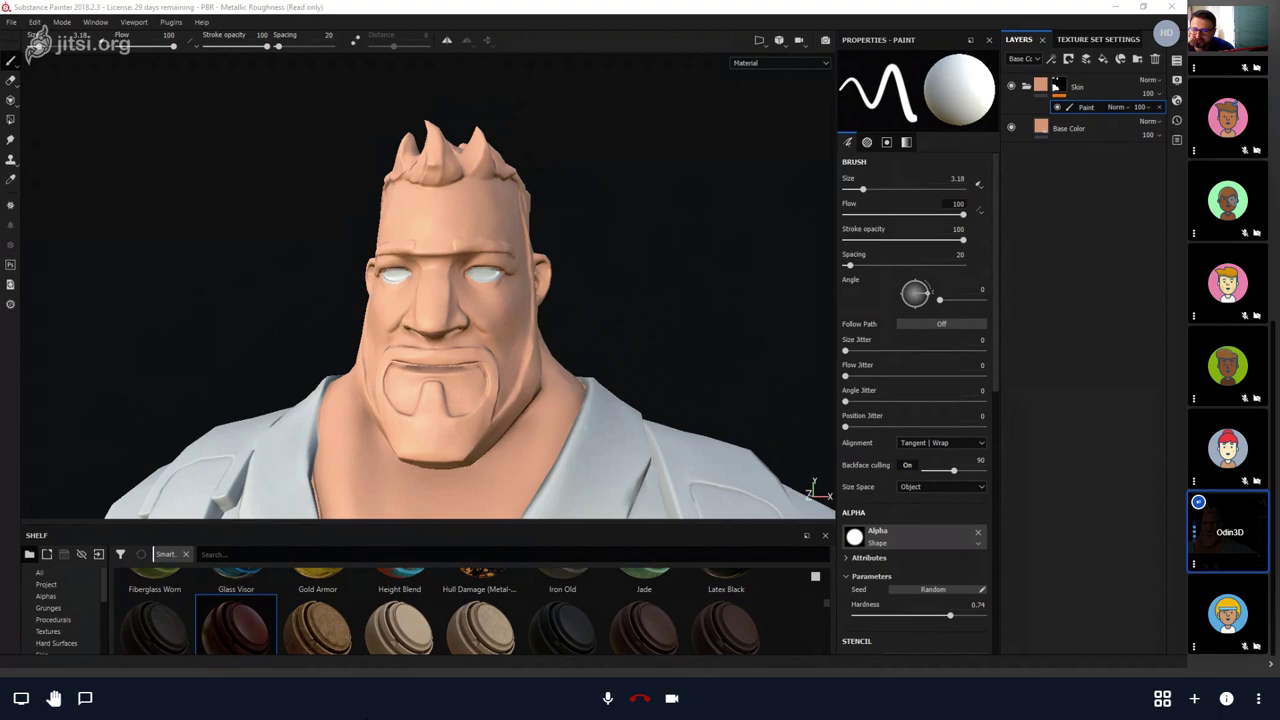
# Add Fill layer 1 above Base Color with height, roughness, metallic and normal channels disabled.
pyautogui.click(1107, 126)
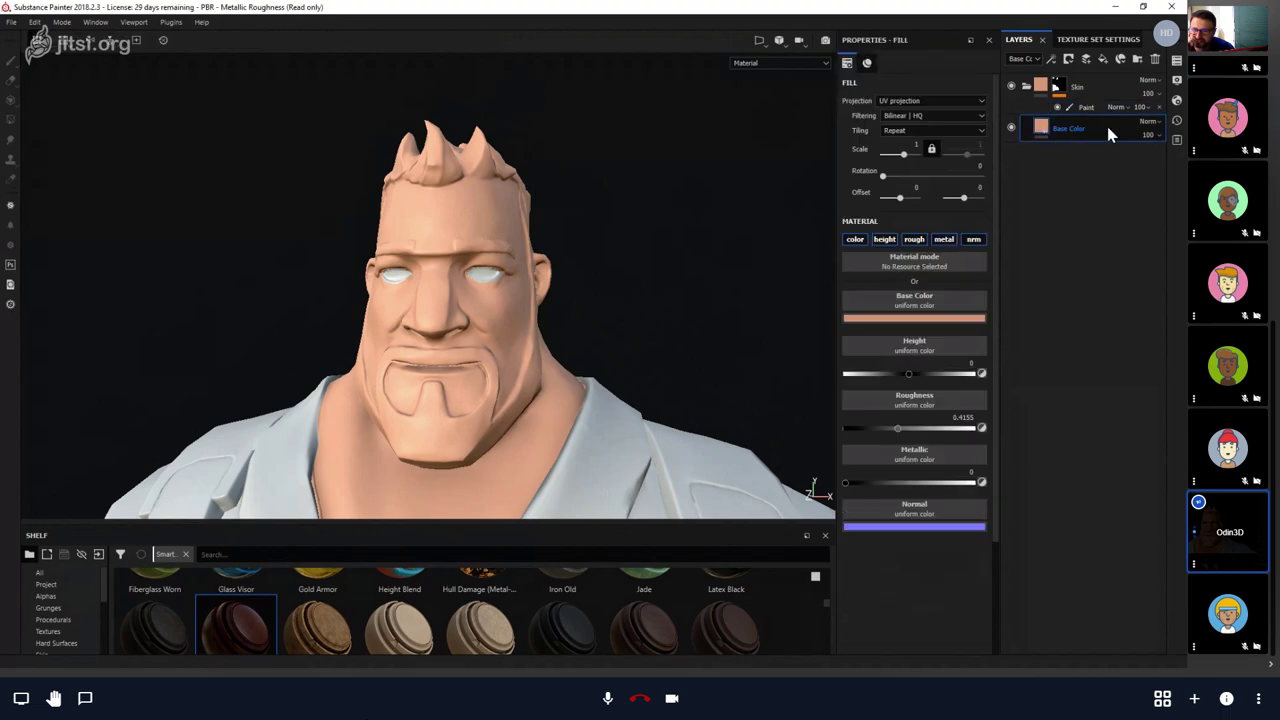
pyautogui.click(1052, 86)
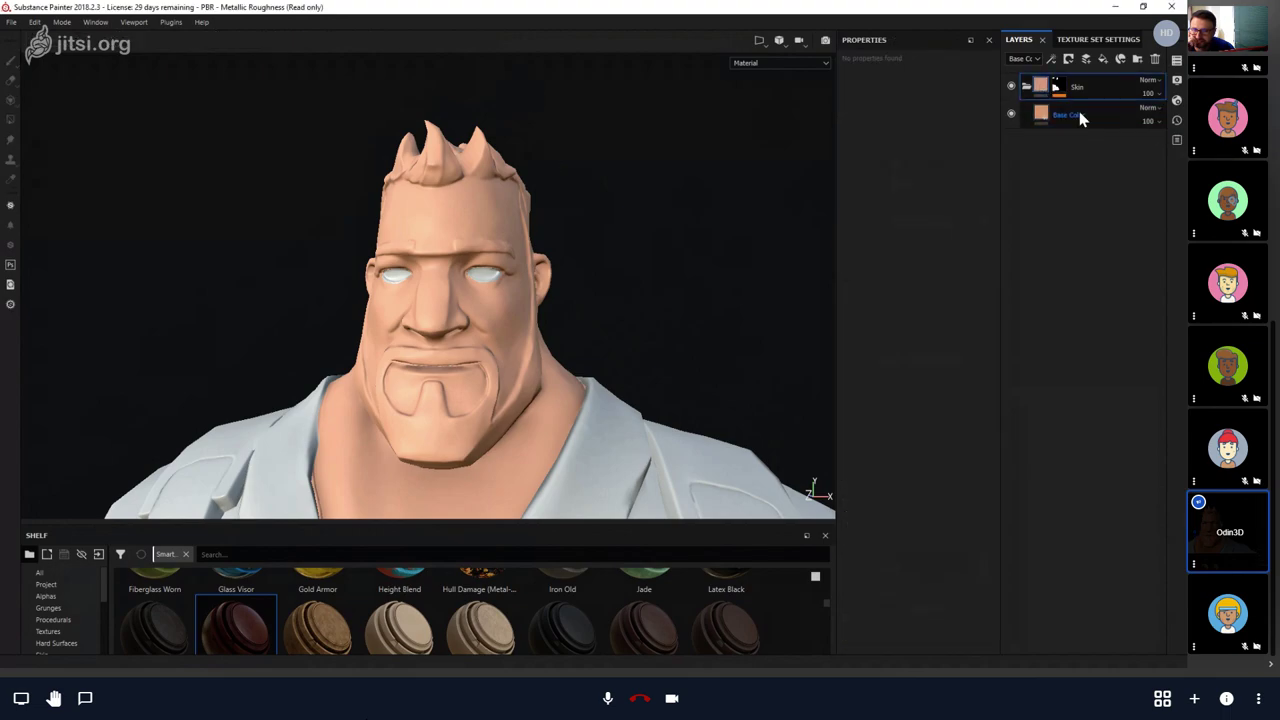
pyautogui.click(1100, 60)
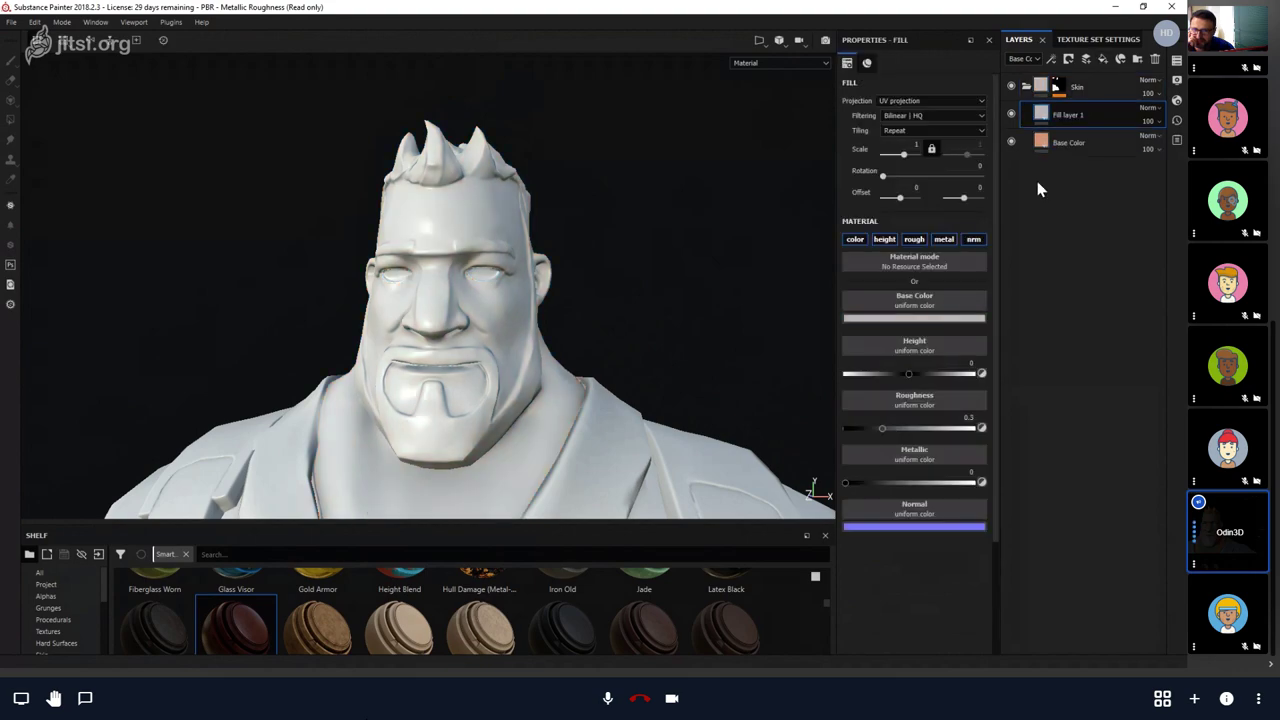
pyautogui.click(884, 239)
pyautogui.click(914, 239)
pyautogui.click(944, 239)
pyautogui.click(975, 240)
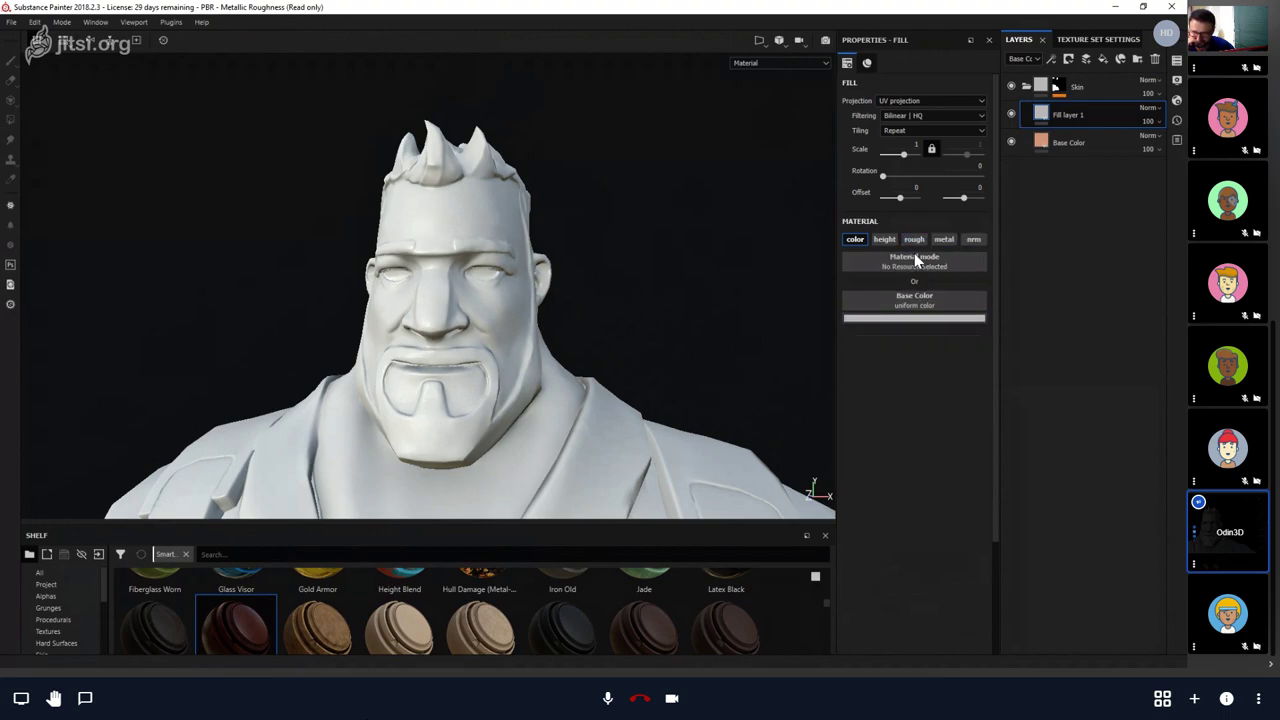
pyautogui.click(917, 318)
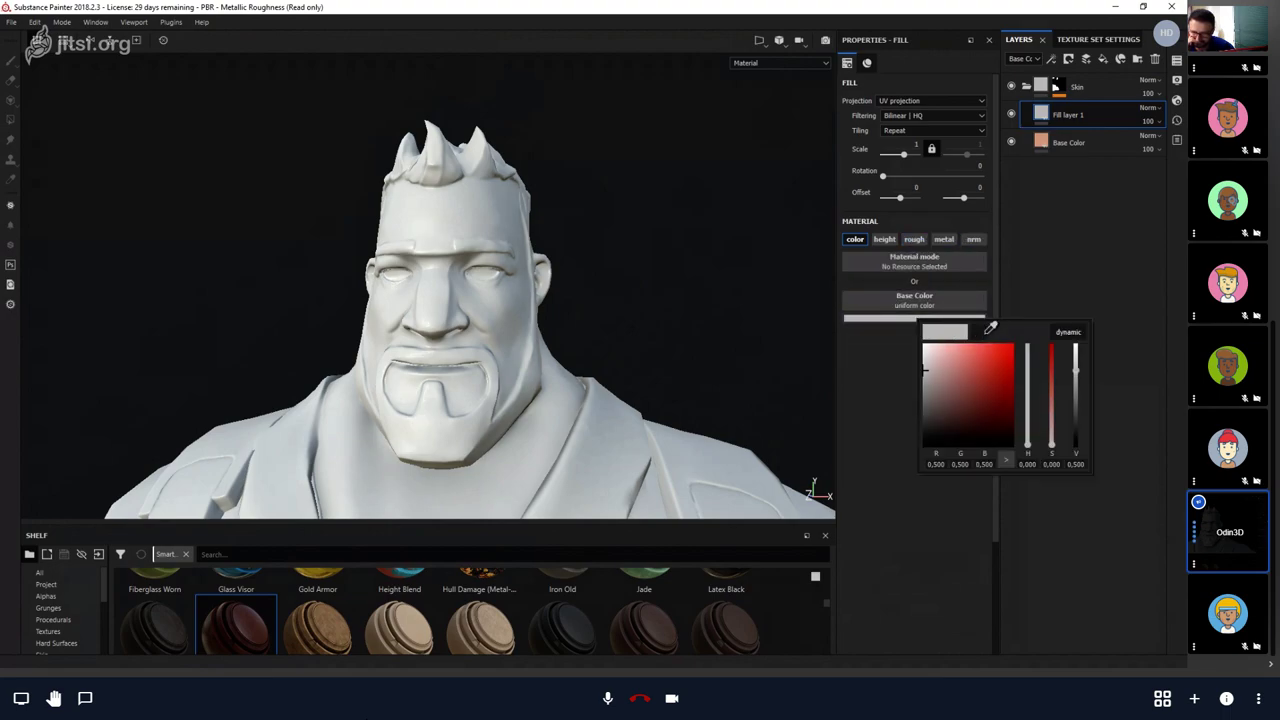
# Set Fill layer 1's base colour to dark reddish brown (0.202, 0.056, 0.050).
pyautogui.click(1027, 400)
pyautogui.click(914, 318)
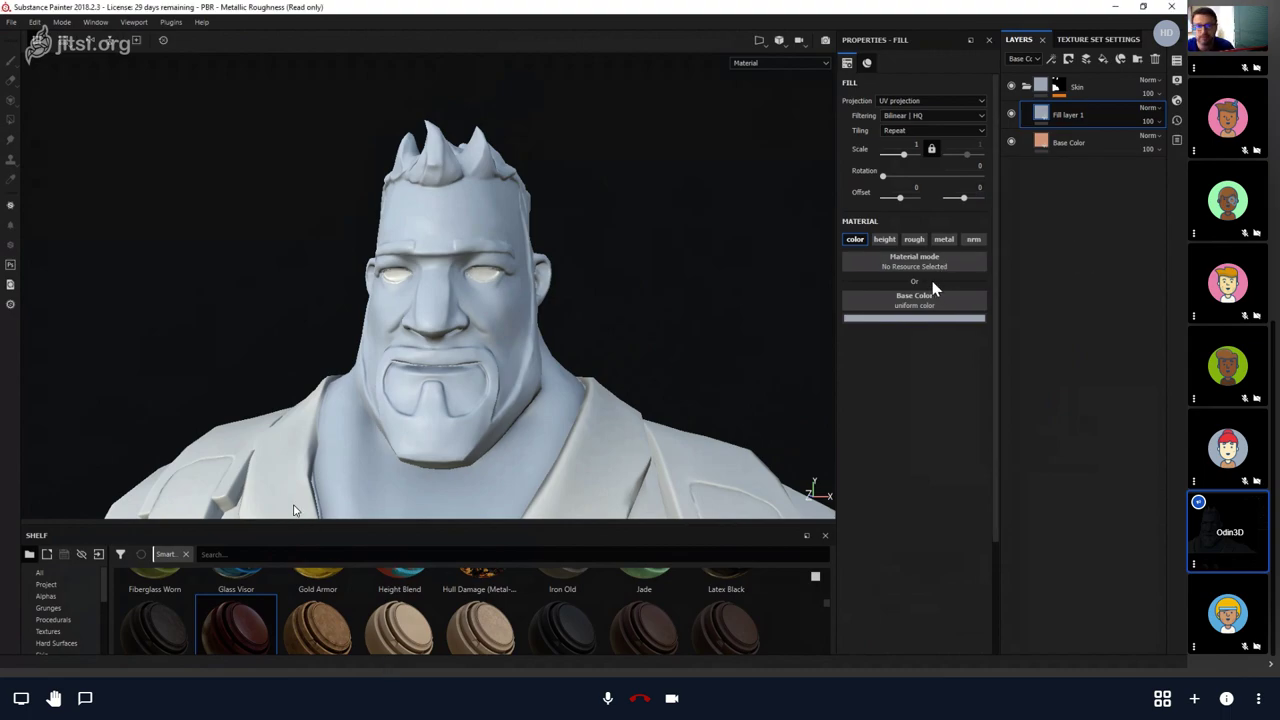
pyautogui.click(934, 318)
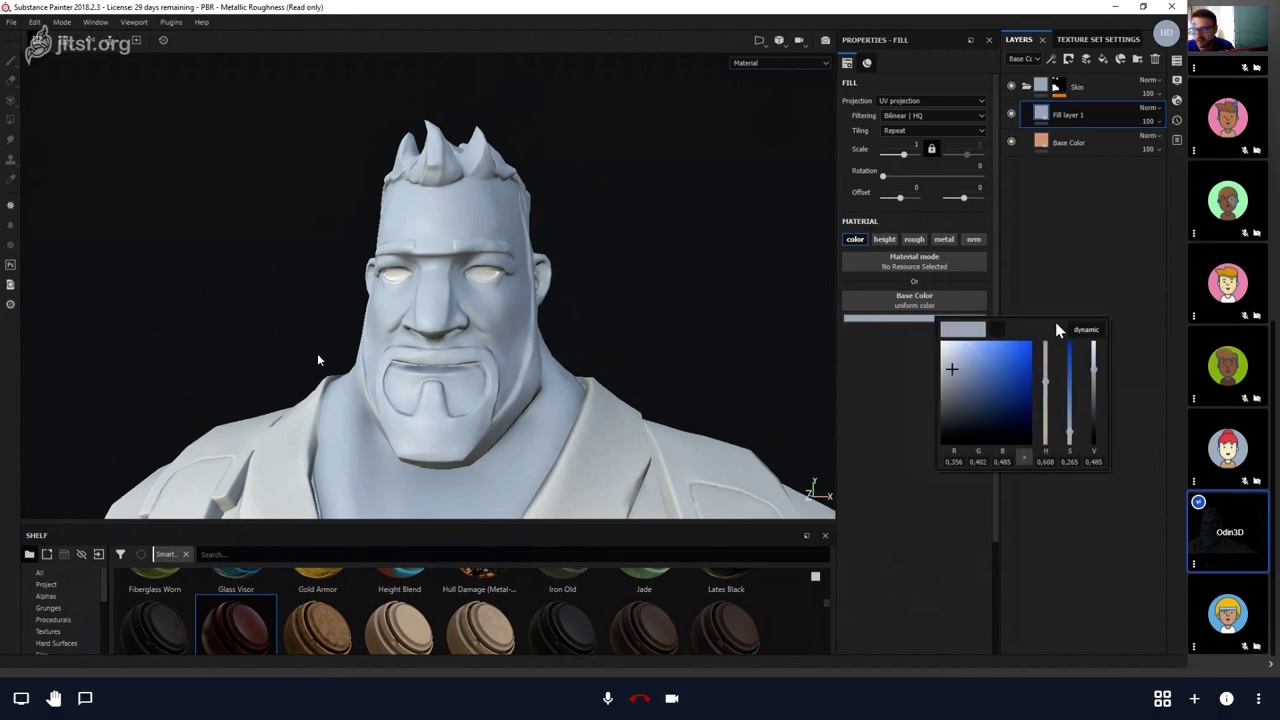
pyautogui.click(922, 318)
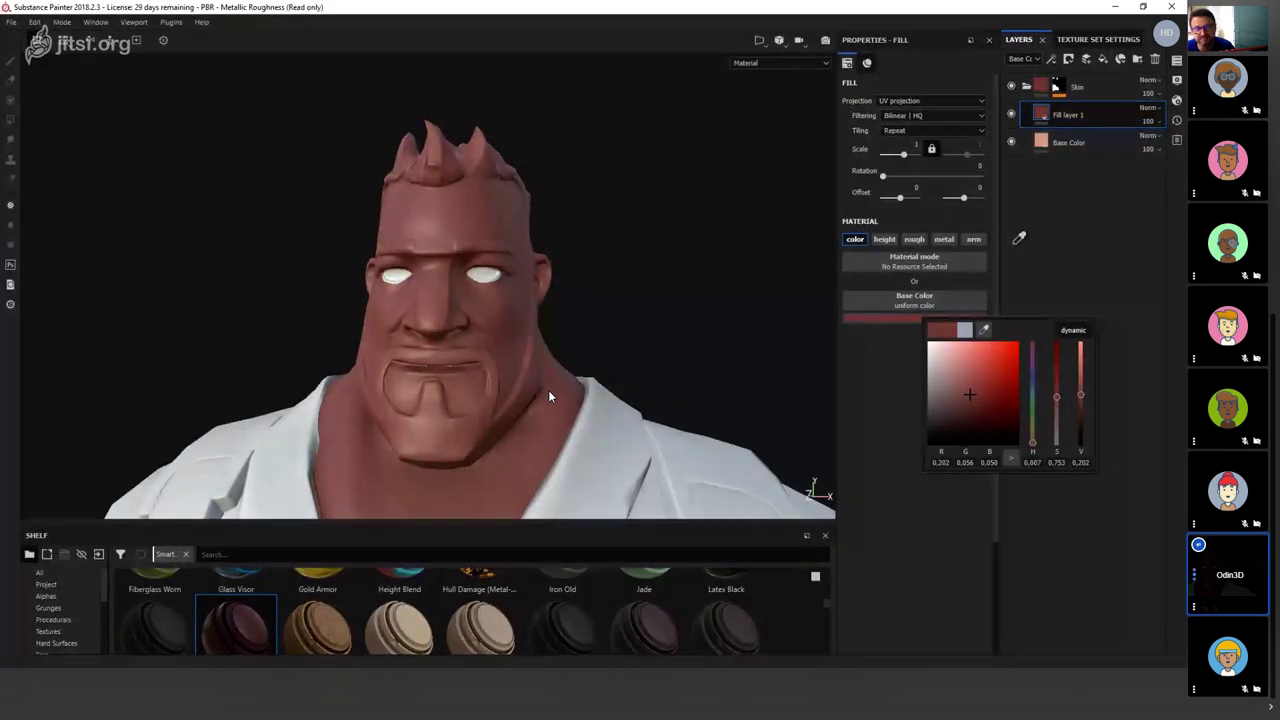
# Keep the reddish-brown tint, inspect the head from several angles, and open the meeting chat.
pyautogui.click(1018, 238)
pyautogui.keyDown('alt'); pyautogui.moveTo(472, 265); pyautogui.dragTo(478, 282); pyautogui.keyUp('alt')
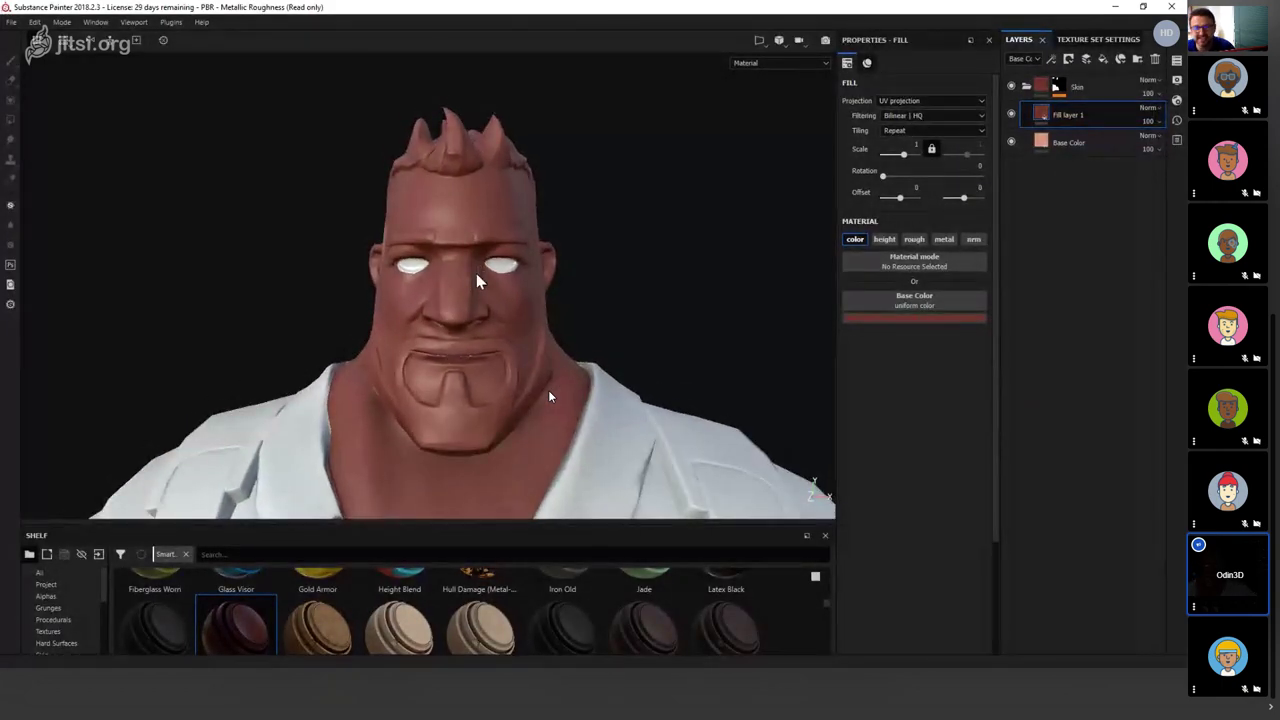
pyautogui.keyDown('alt'); pyautogui.moveTo(478, 282); pyautogui.dragTo(525, 295); pyautogui.keyUp('alt')
pyautogui.keyDown('alt'); pyautogui.moveTo(525, 295); pyautogui.dragTo(505, 345, button='right'); pyautogui.keyUp('alt')
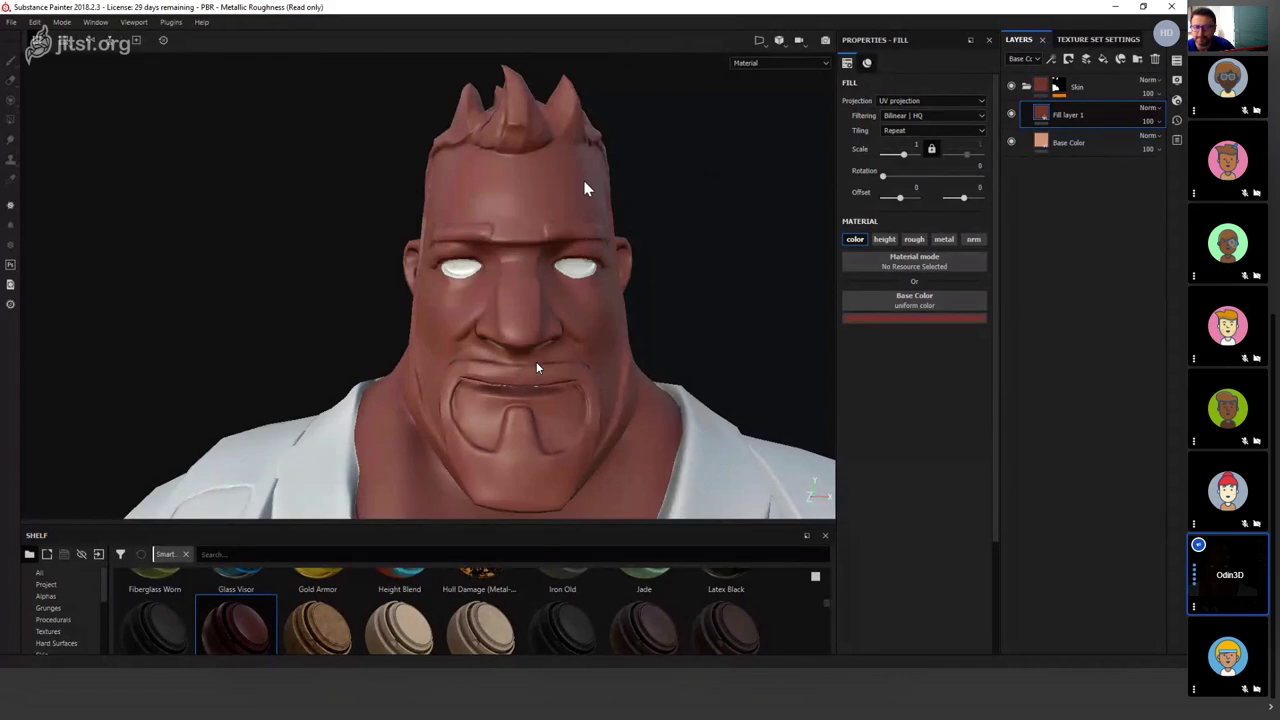
pyautogui.keyDown('alt'); pyautogui.moveTo(586, 186); pyautogui.dragTo(877, 170); pyautogui.keyUp('alt')
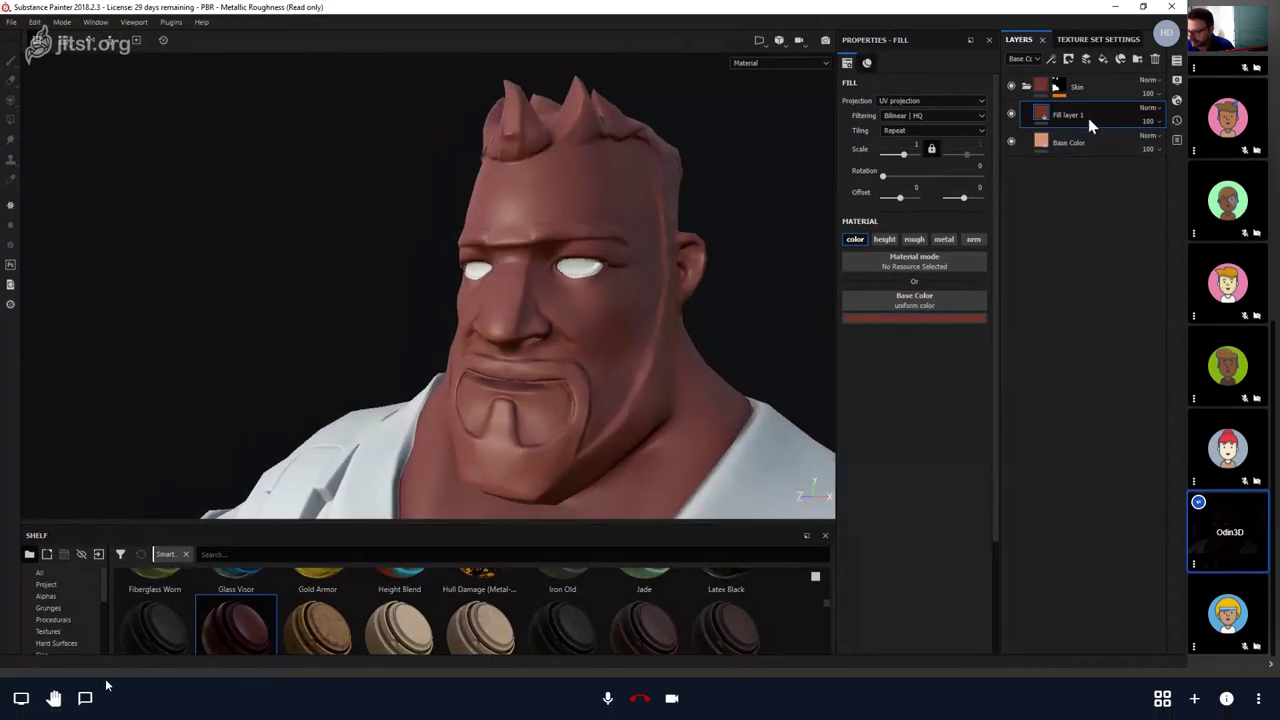
pyautogui.click(85, 698)
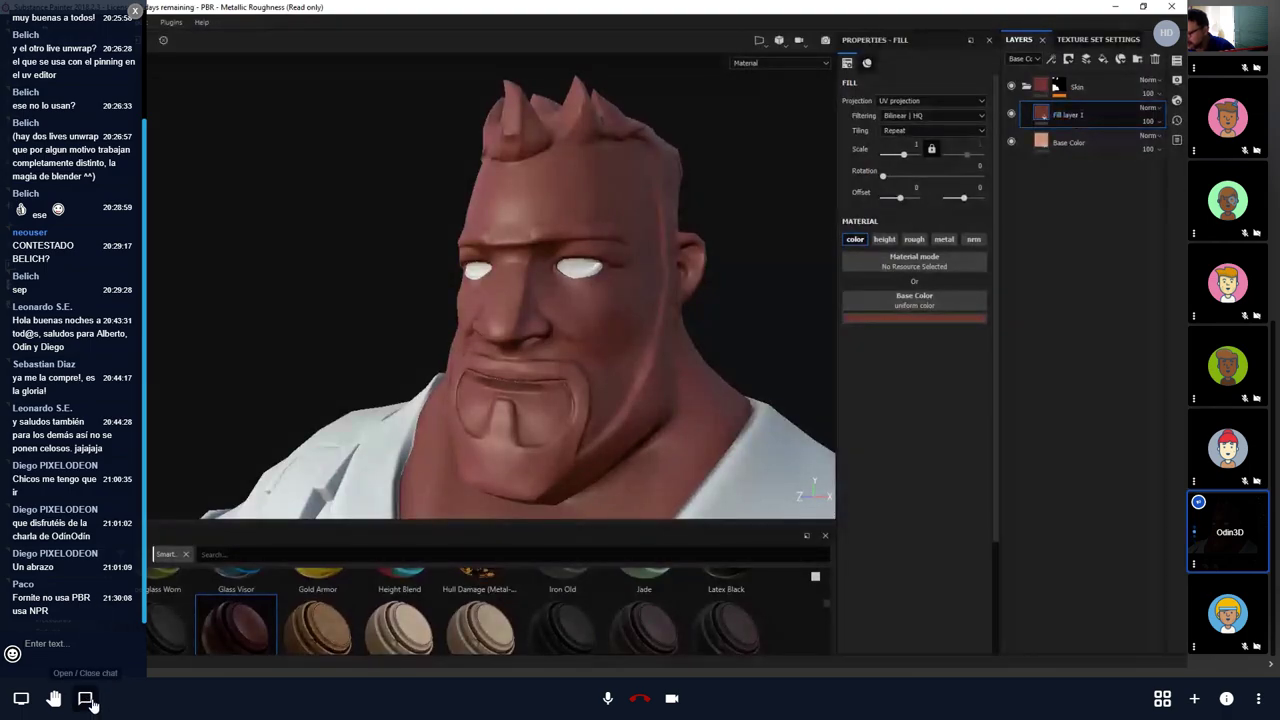
# Close the meeting chat panel.
pyautogui.click(86, 698)
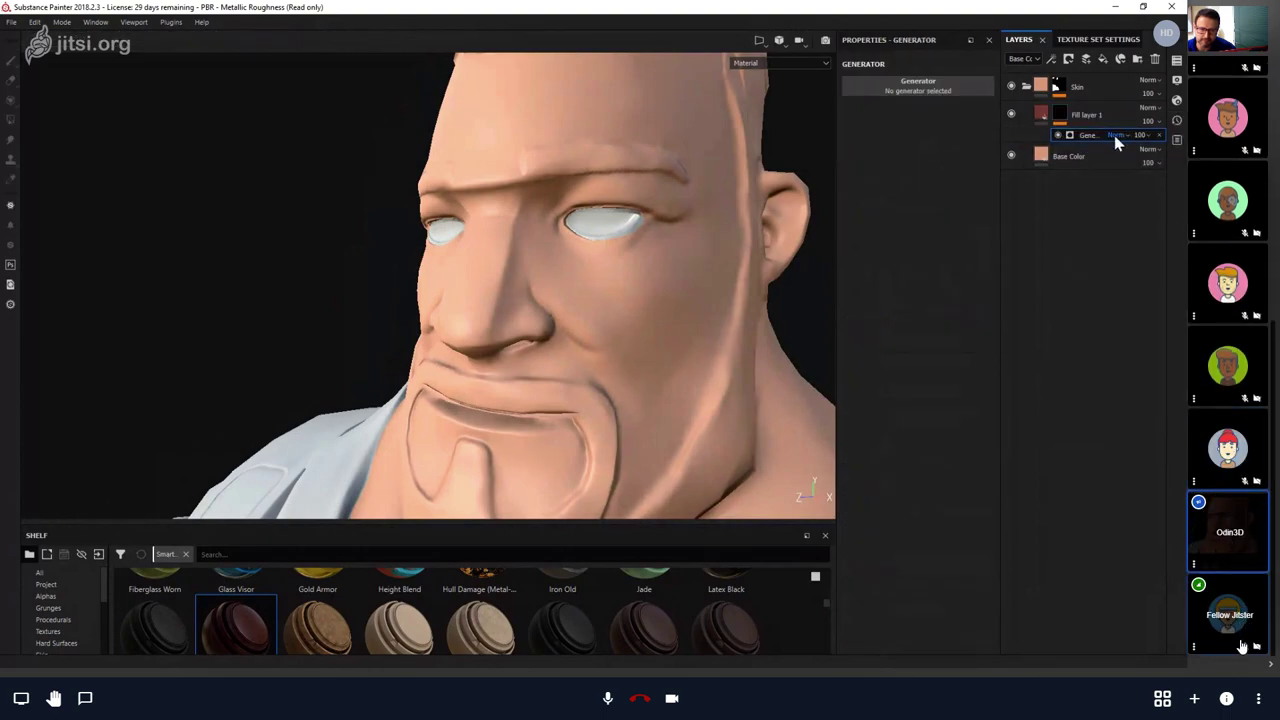
# Open a context menu in the shelf browser, then dismiss it.
pyautogui.rightClick(1065, 578)
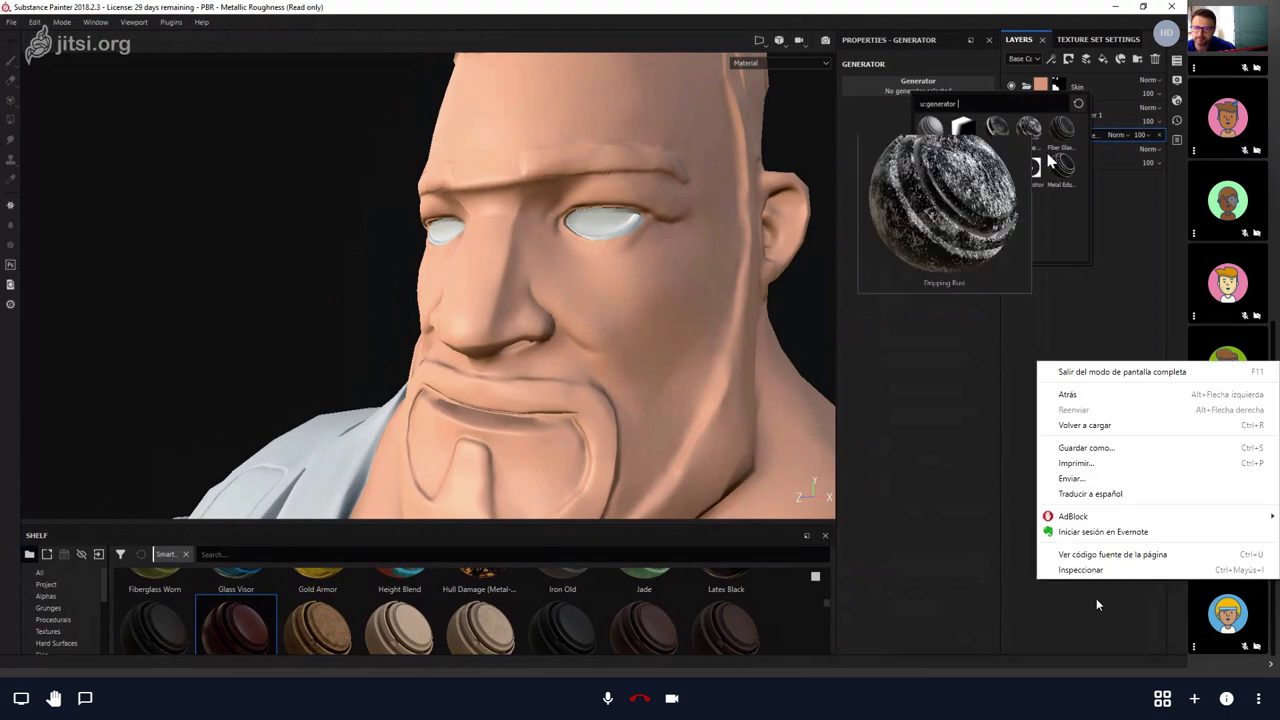
pyautogui.click(1120, 620)
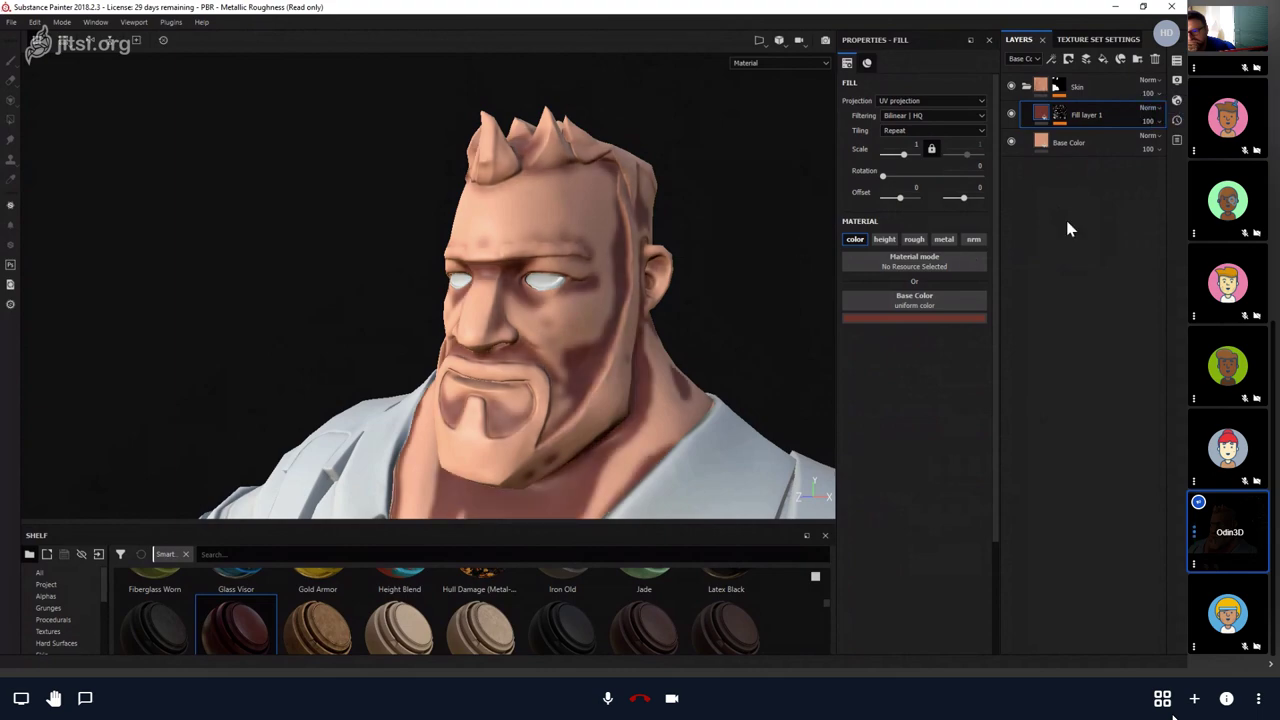
# Add a Paint effect to Fill layer 1's mask and reorder the Blur filter in the stack.
pyautogui.click(1096, 136)
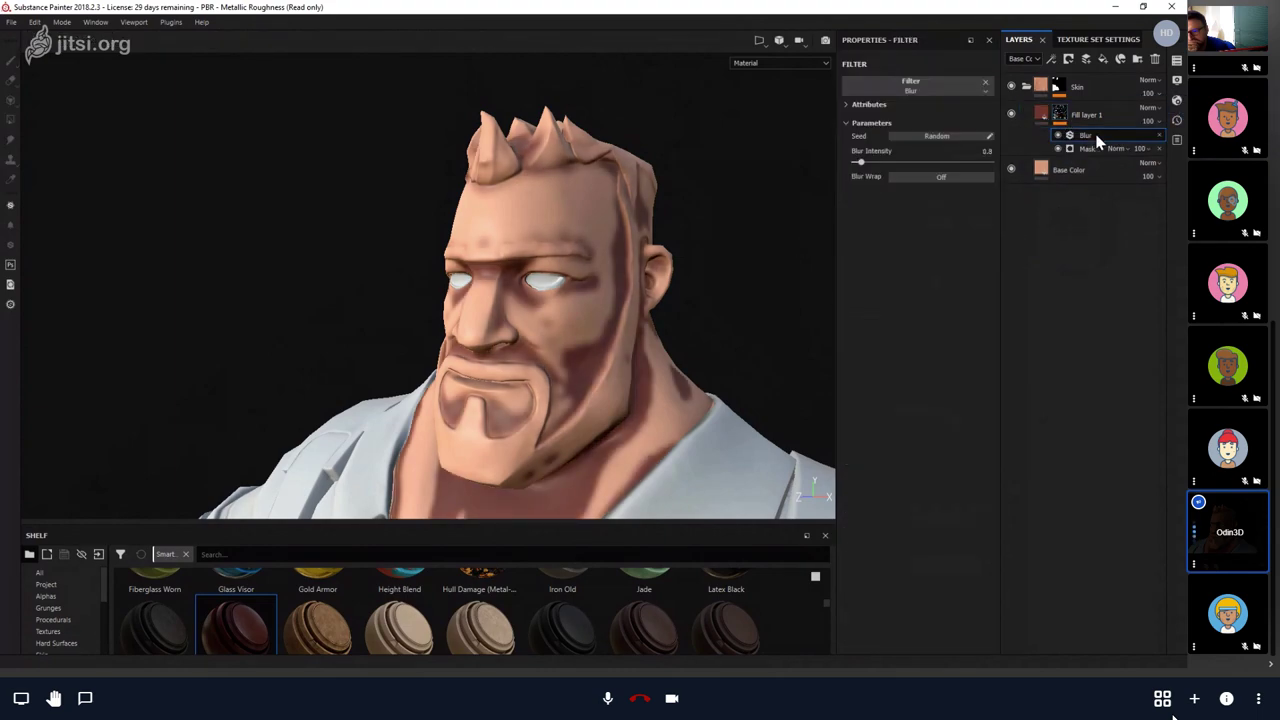
pyautogui.click(1094, 146)
pyautogui.rightClick(1094, 146)
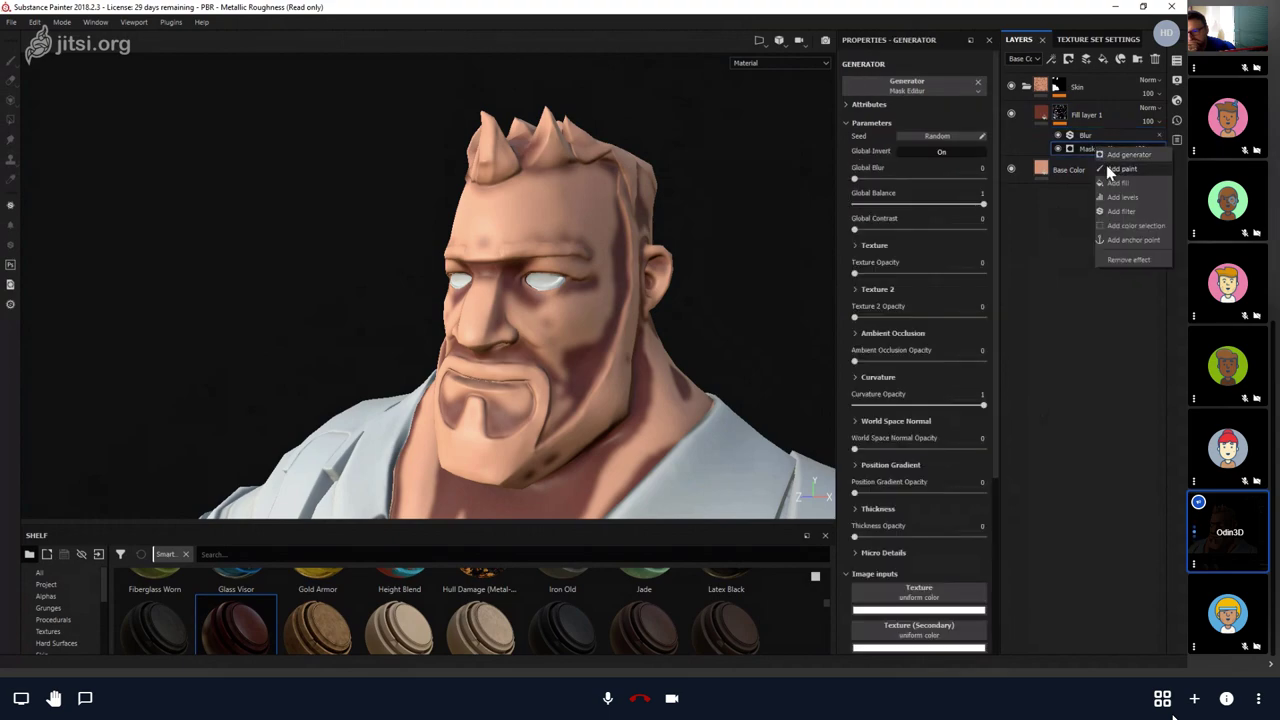
pyautogui.click(1106, 165)
pyautogui.moveTo(1085, 143); pyautogui.dragTo(1056, 152)
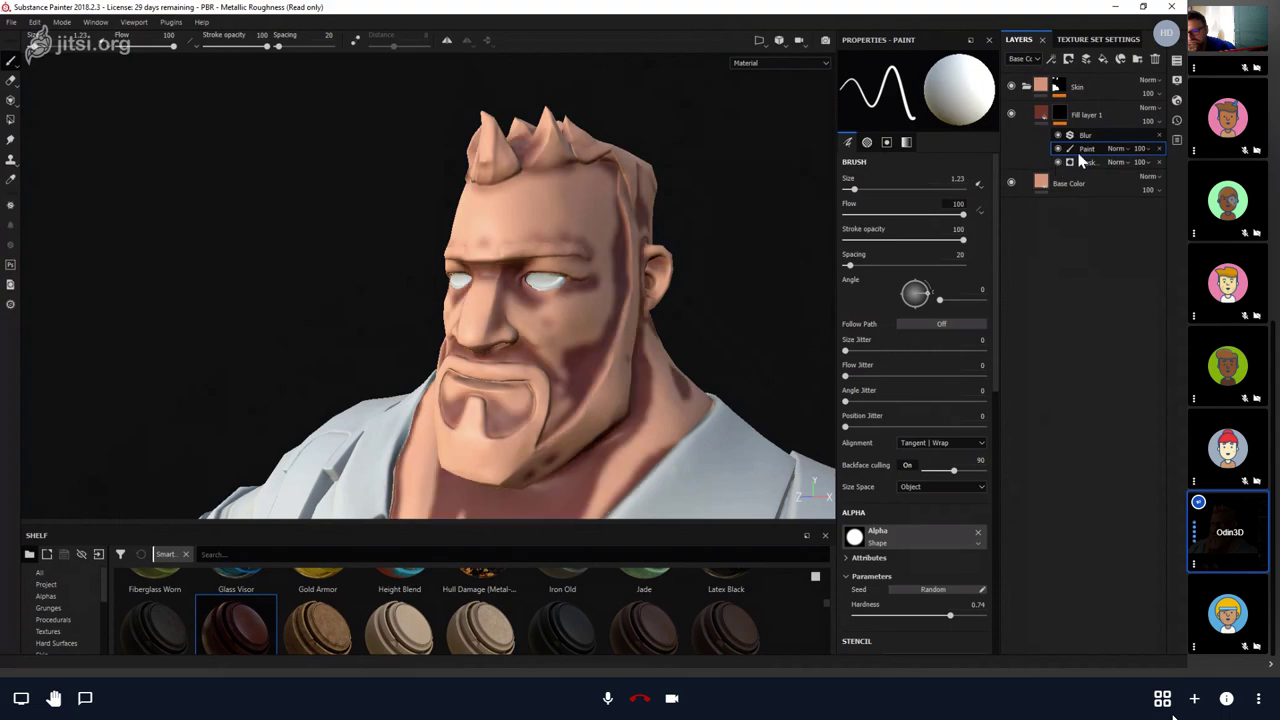
# Set a black brush of size 2.41 and hardness 0.12, and turn on mirror symmetry.
pyautogui.keyDown('alt'); pyautogui.moveTo(492, 310); pyautogui.dragTo(528, 338); pyautogui.keyUp('alt')
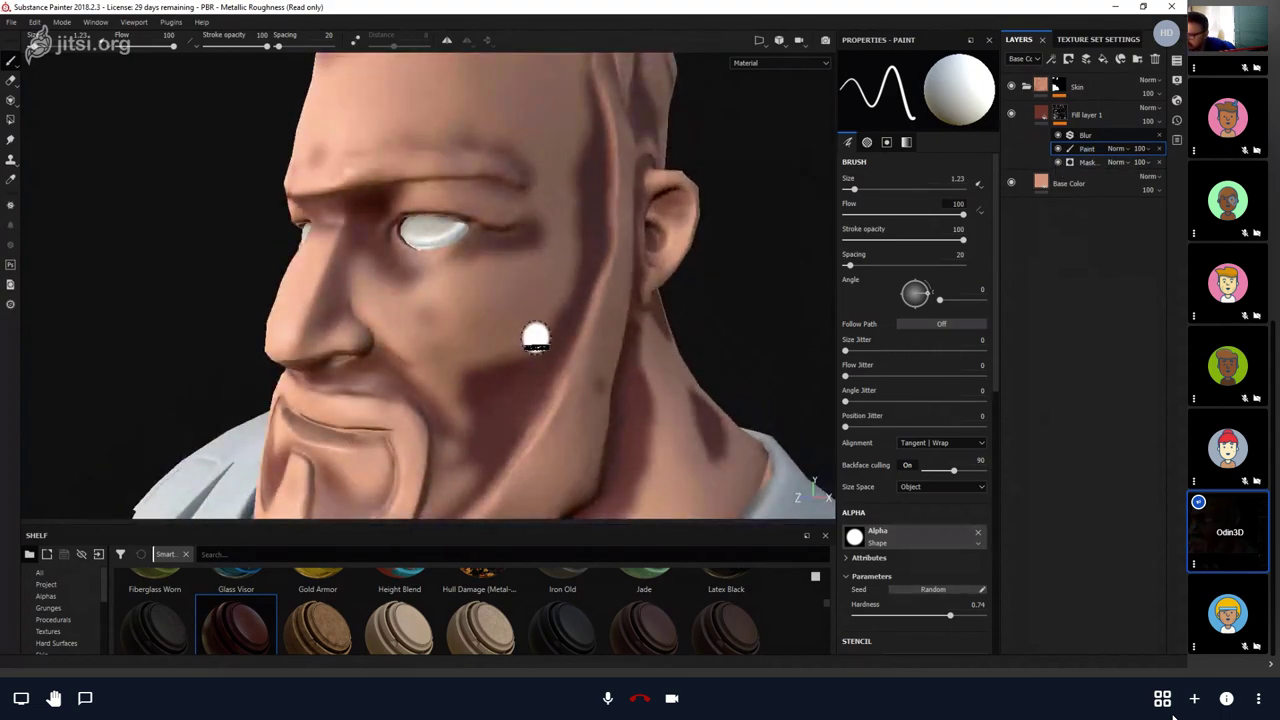
pyautogui.moveTo(529, 406)
pyautogui.keyDown('ctrl'); pyautogui.mouseDown(button='right')
pyautogui.moveTo(549, 406)
pyautogui.moveTo(545, 378)
pyautogui.moveTo(548, 438)
pyautogui.moveTo(534, 420)
pyautogui.mouseUp(button='right'); pyautogui.keyUp('ctrl')
pyautogui.keyDown('alt'); pyautogui.moveTo(534, 420); pyautogui.dragTo(603, 337); pyautogui.keyUp('alt')
pyautogui.keyDown('ctrl'); pyautogui.moveTo(603, 337); pyautogui.dragTo(600, 386, button='right'); pyautogui.keyUp('ctrl')
pyautogui.moveTo(600, 386)
pyautogui.keyDown('alt'); pyautogui.mouseDown()
pyautogui.moveTo(665, 406)
pyautogui.moveTo(605, 382)
pyautogui.moveTo(679, 380)
pyautogui.mouseUp(); pyautogui.keyUp('alt')
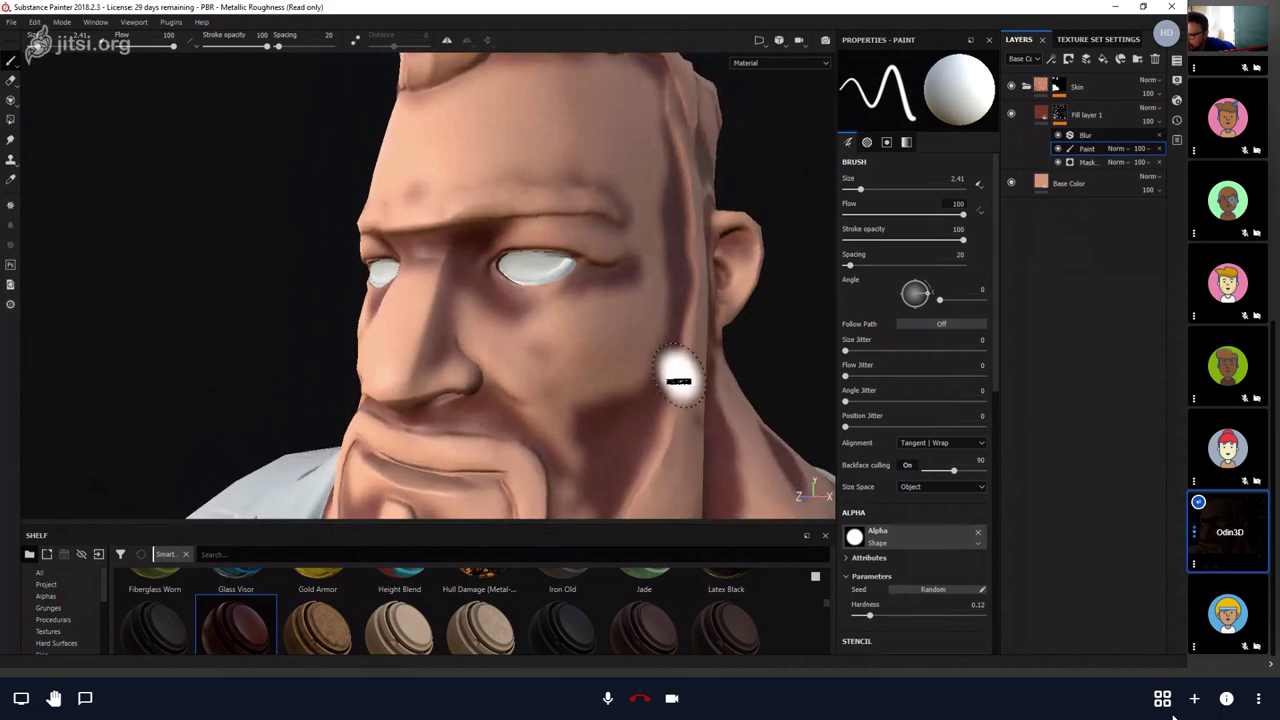
pyautogui.press('x')
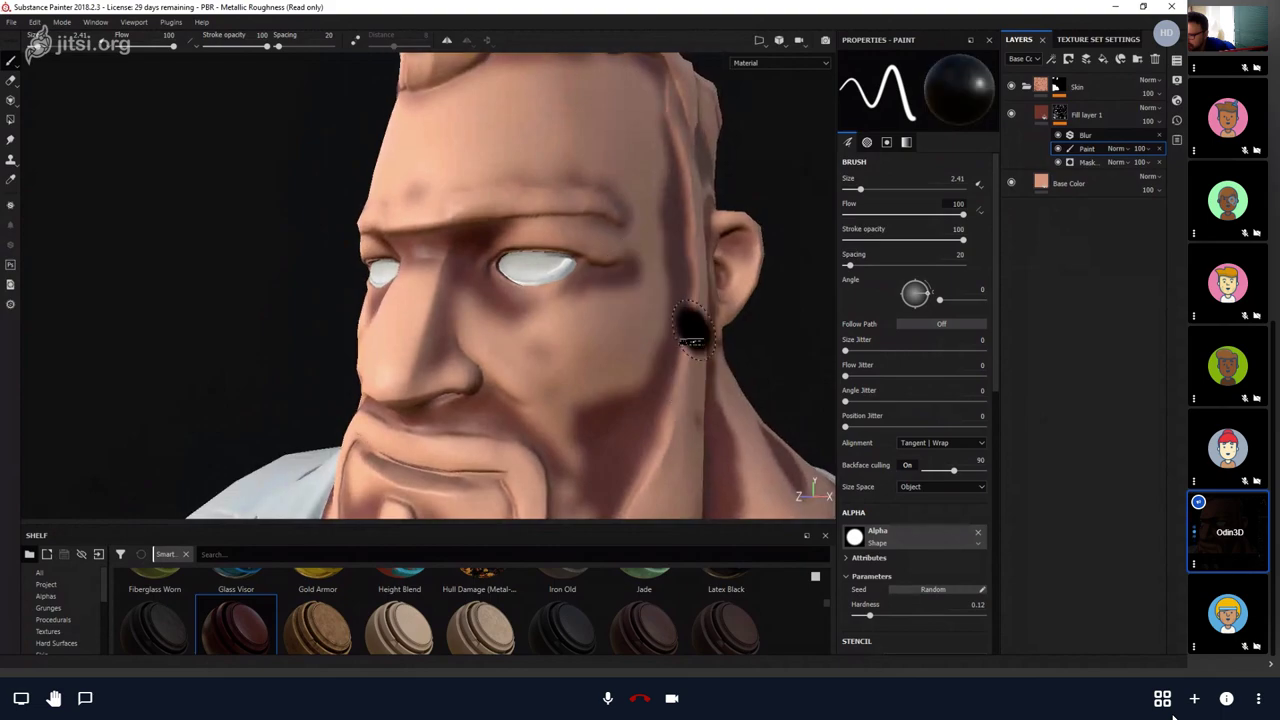
pyautogui.moveTo(690, 335)
pyautogui.keyDown('alt'); pyautogui.mouseDown()
pyautogui.moveTo(700, 286)
pyautogui.moveTo(632, 310)
pyautogui.mouseUp(); pyautogui.keyUp('alt')
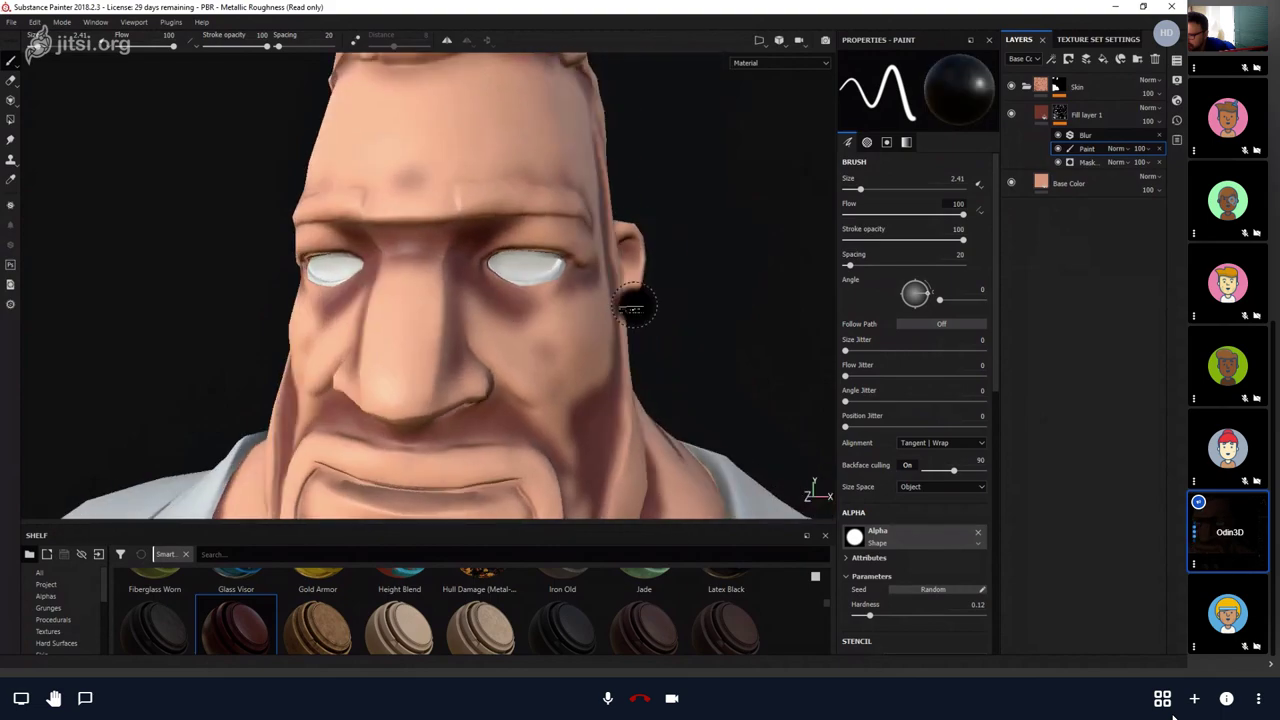
pyautogui.click(449, 46)
pyautogui.click(489, 41)
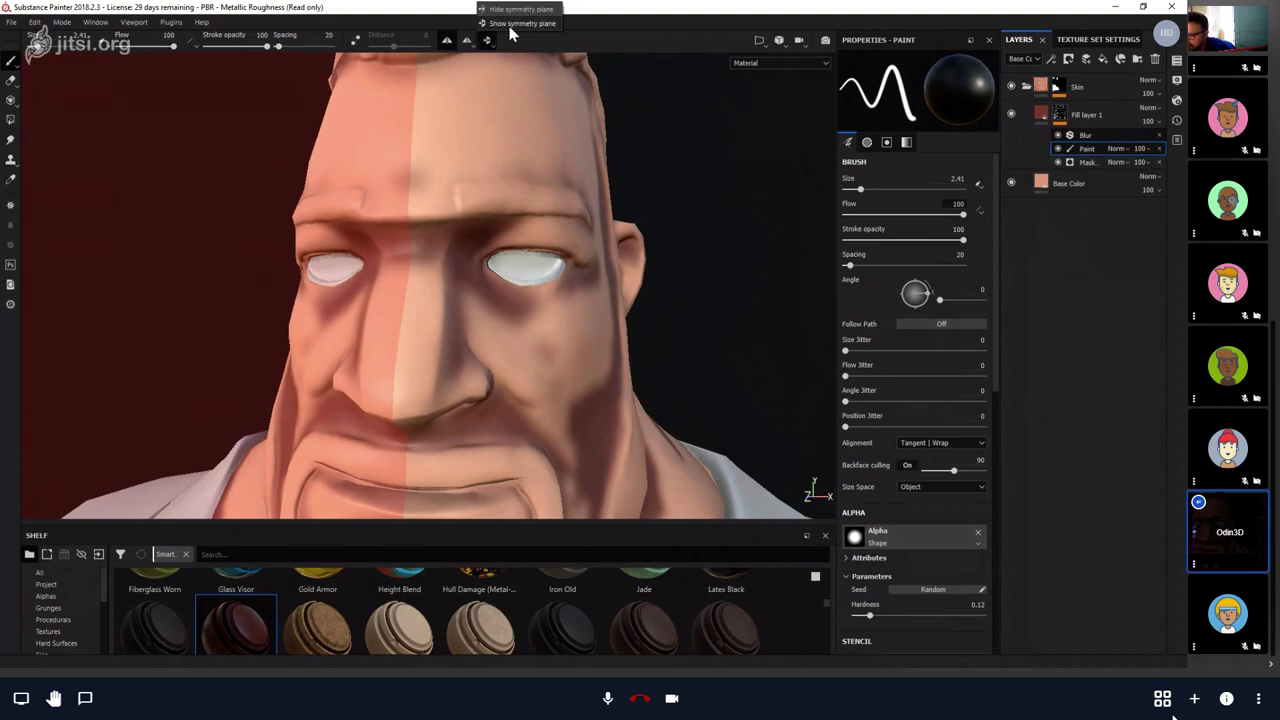
# Hide the symmetry plane tint and resize the brush to about 2.53 while orbiting the face.
pyautogui.click(515, 9)
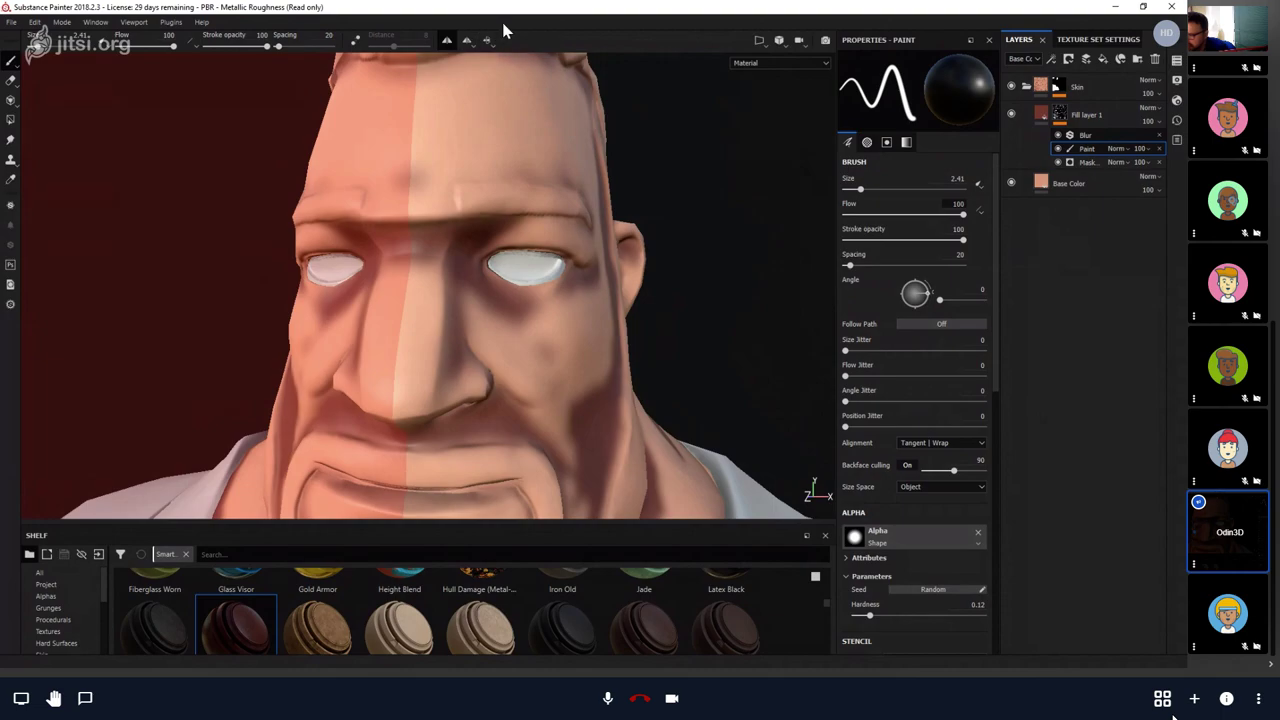
pyautogui.moveTo(575, 218)
pyautogui.keyDown('alt'); pyautogui.mouseDown()
pyautogui.moveTo(543, 251)
pyautogui.moveTo(471, 214)
pyautogui.moveTo(505, 215)
pyautogui.mouseUp(); pyautogui.keyUp('alt')
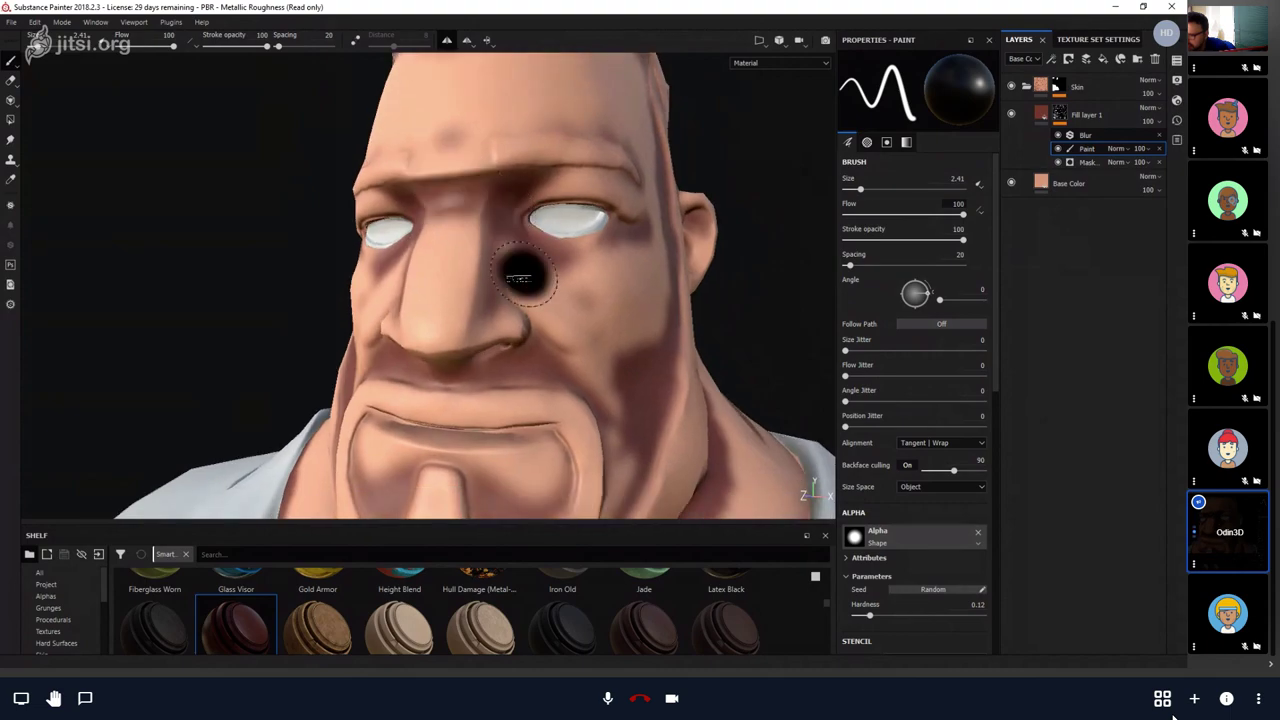
pyautogui.moveTo(575, 292)
pyautogui.keyDown('alt'); pyautogui.mouseDown()
pyautogui.moveTo(603, 214)
pyautogui.moveTo(517, 251)
pyautogui.moveTo(534, 274)
pyautogui.mouseUp(); pyautogui.keyUp('alt')
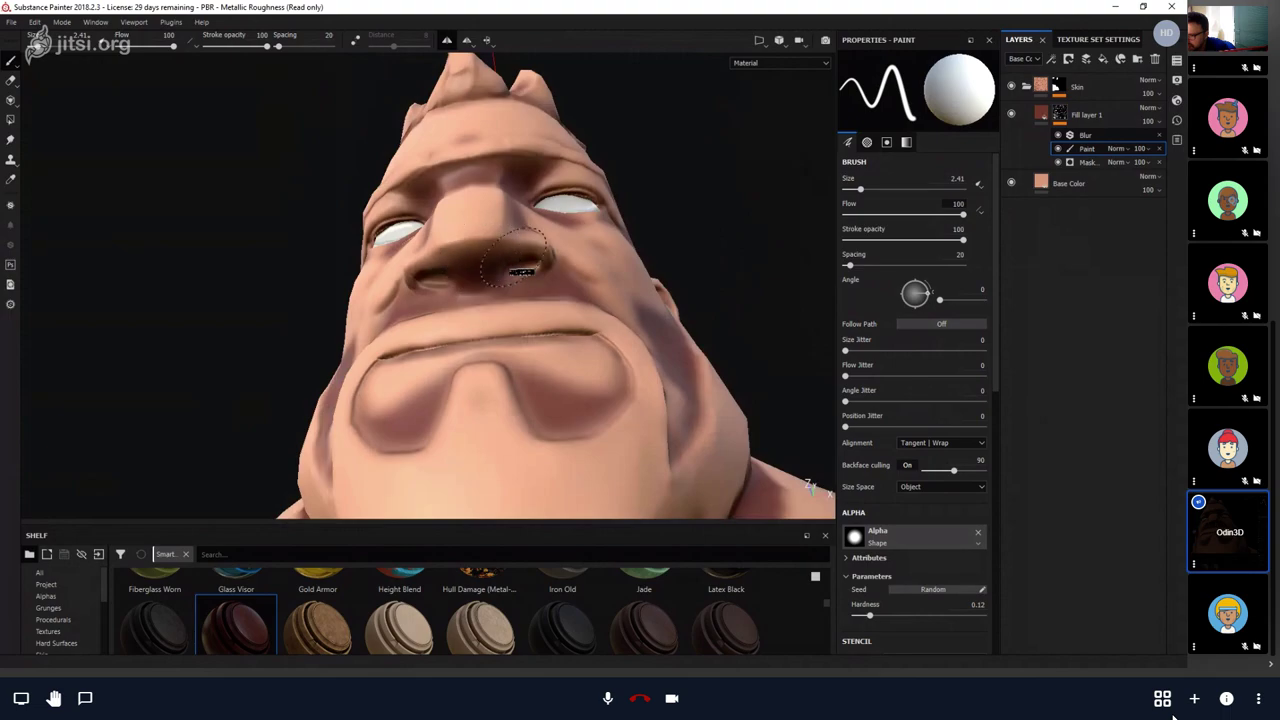
pyautogui.moveTo(626, 261)
pyautogui.keyDown('alt'); pyautogui.mouseDown()
pyautogui.moveTo(623, 323)
pyautogui.moveTo(586, 314)
pyautogui.mouseUp(); pyautogui.keyUp('alt')
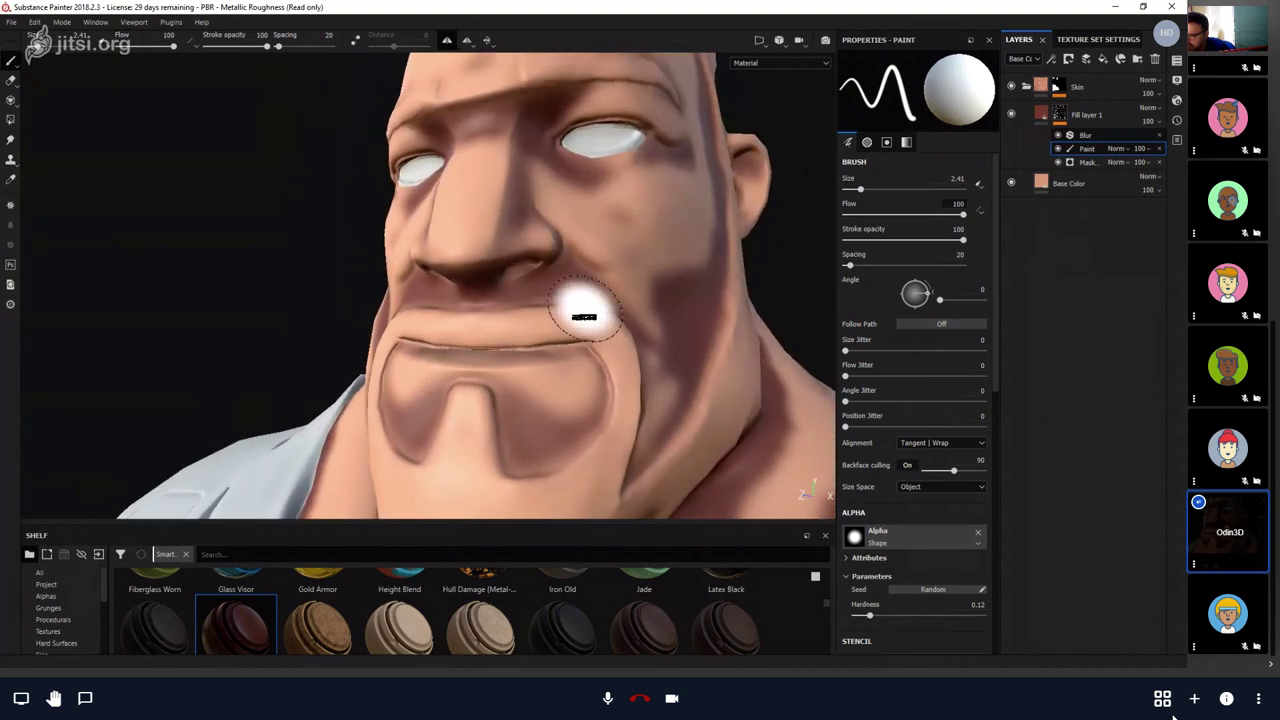
pyautogui.keyDown('ctrl'); pyautogui.moveTo(589, 305); pyautogui.dragTo(566, 288, button='right'); pyautogui.keyUp('ctrl')
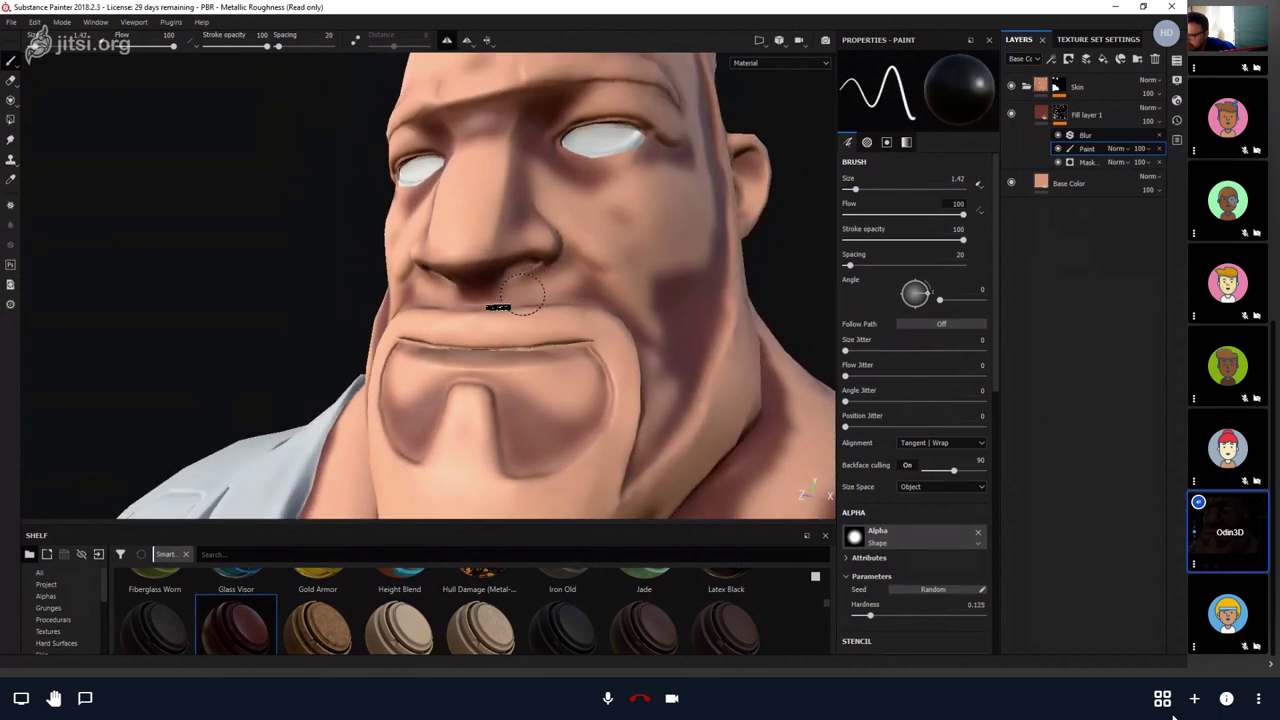
pyautogui.keyDown('alt'); pyautogui.moveTo(598, 270); pyautogui.dragTo(600, 263); pyautogui.keyUp('alt')
pyautogui.keyDown('ctrl'); pyautogui.moveTo(600, 263); pyautogui.dragTo(638, 256, button='right'); pyautogui.keyUp('ctrl')
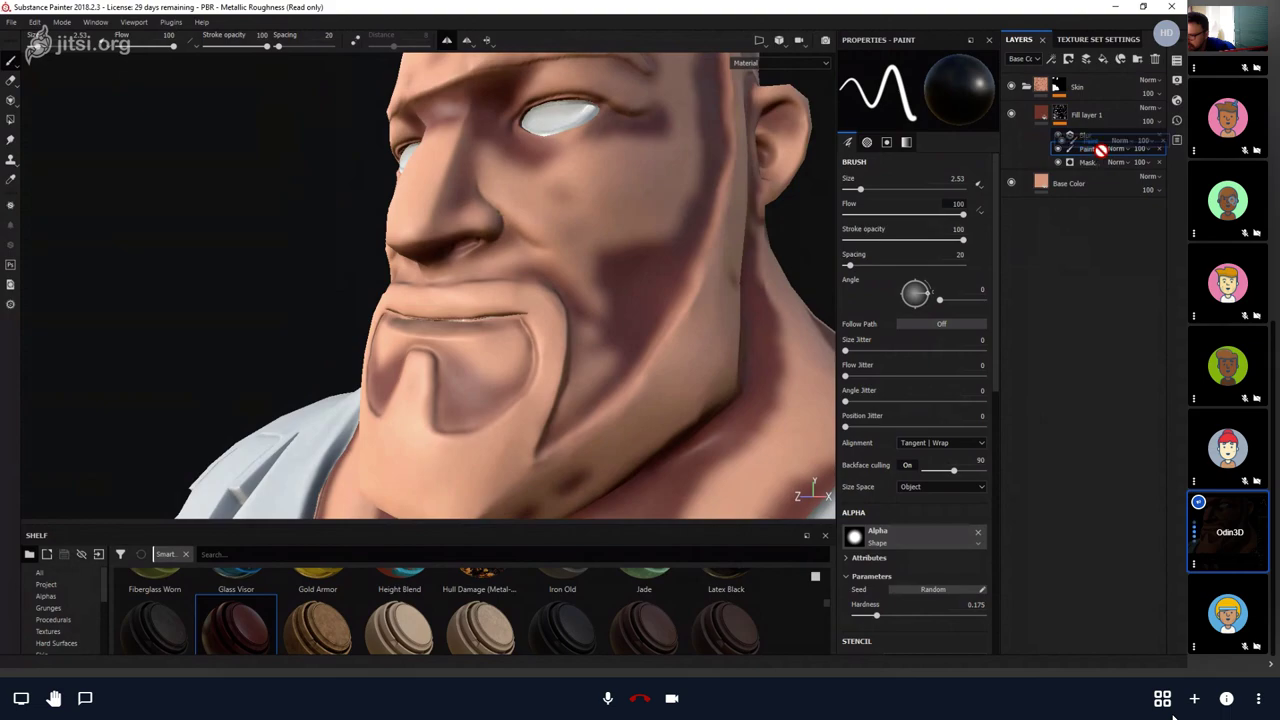
# Move the Paint effect above Blur and back below it, then switch the brush to white.
pyautogui.moveTo(1097, 140); pyautogui.dragTo(1090, 135)
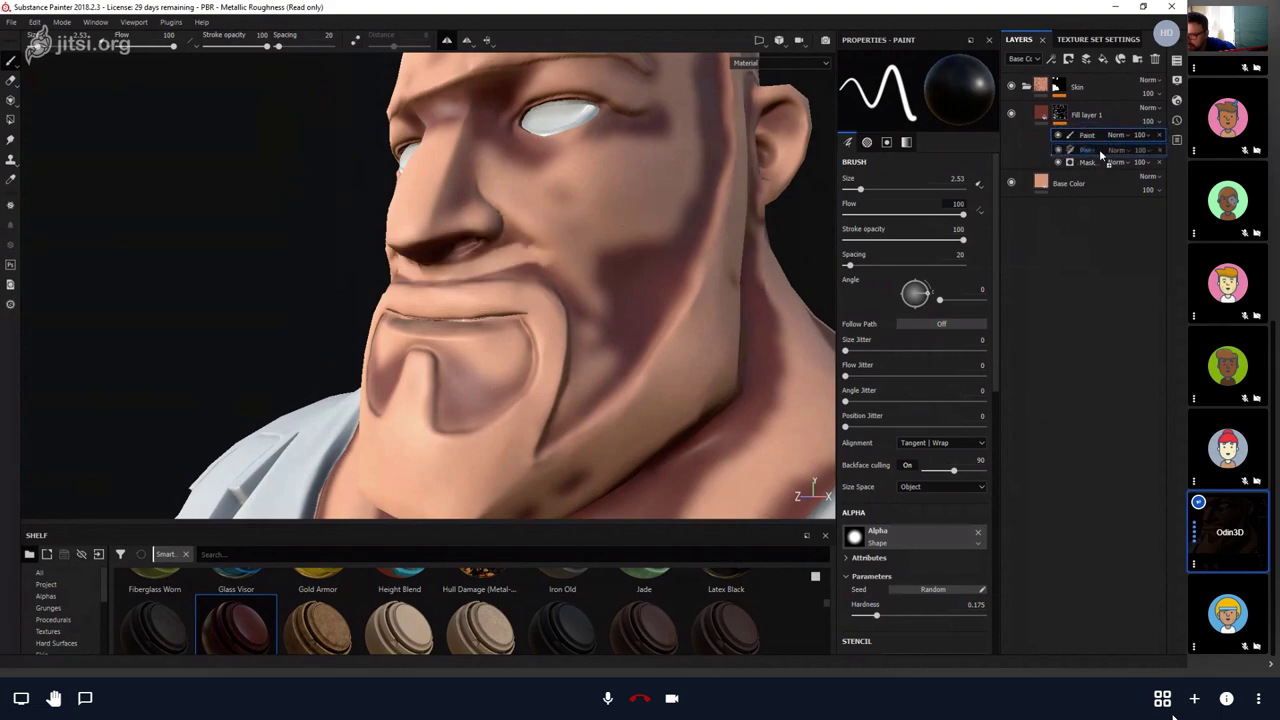
pyautogui.moveTo(1101, 153); pyautogui.dragTo(1098, 160)
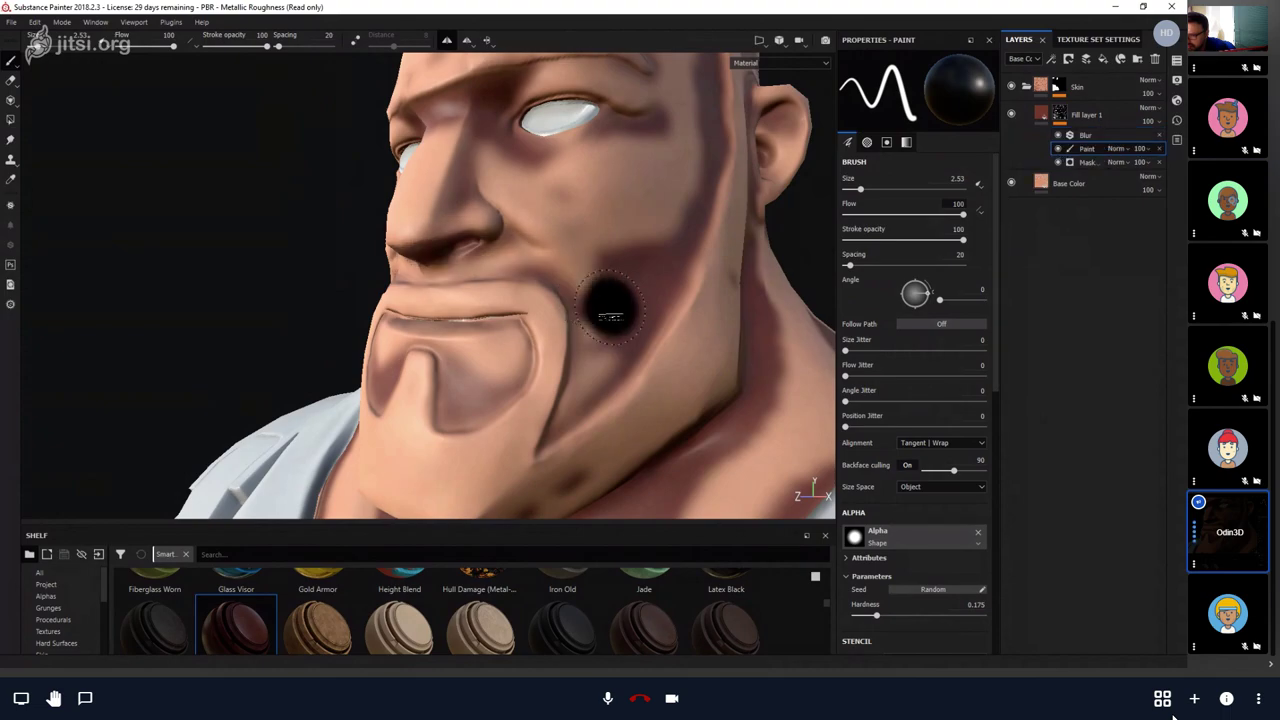
pyautogui.keyDown('alt'); pyautogui.moveTo(598, 302); pyautogui.dragTo(640, 375); pyautogui.keyUp('alt')
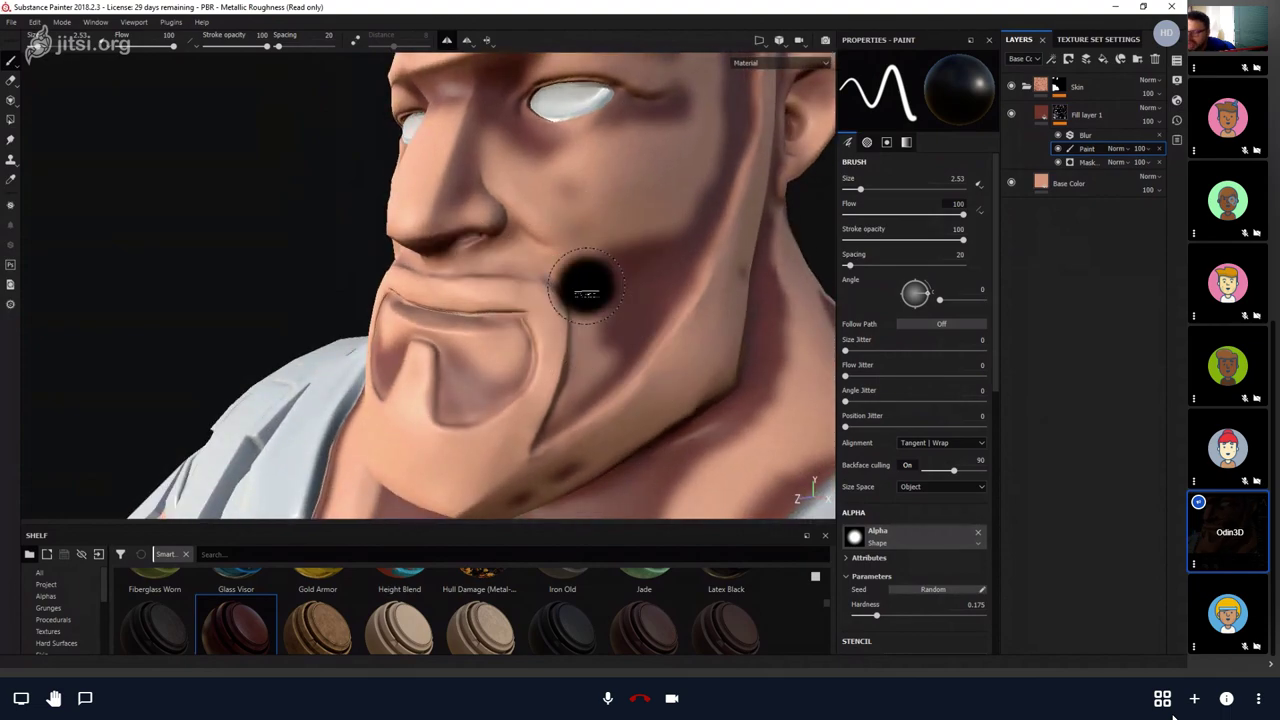
pyautogui.press('x')
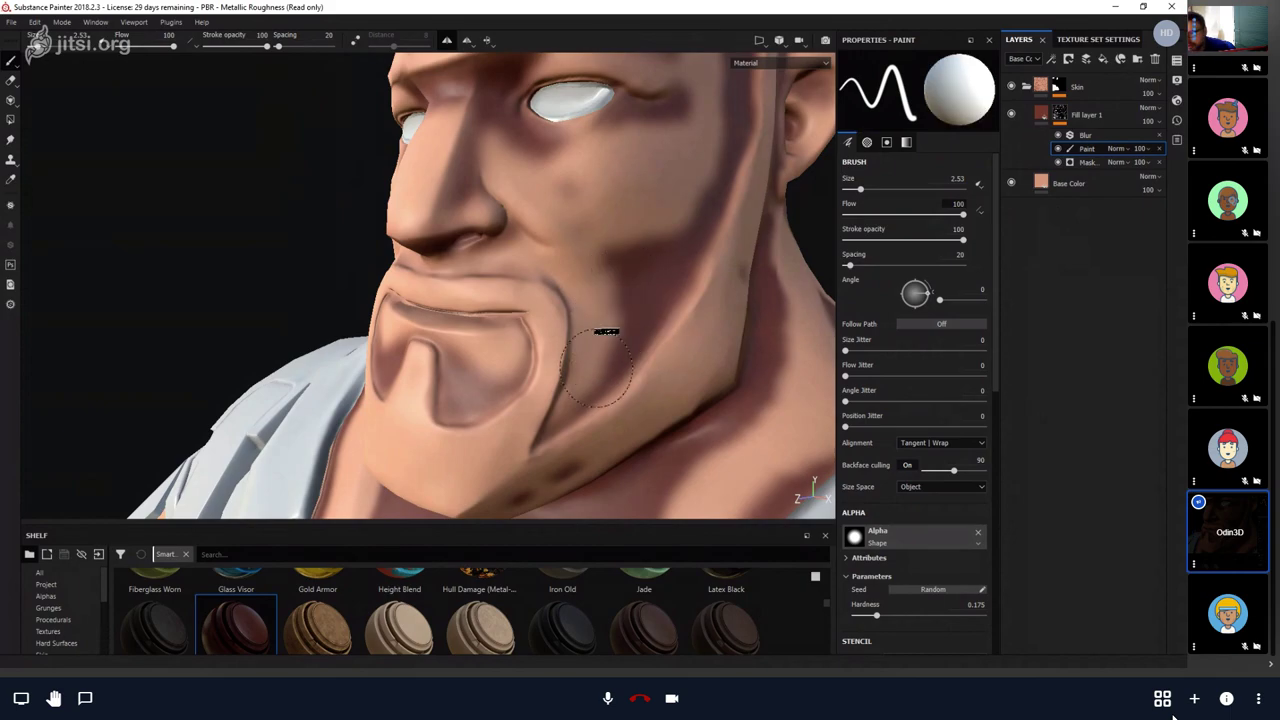
pyautogui.moveTo(596, 368)
pyautogui.keyDown('alt'); pyautogui.mouseDown()
pyautogui.moveTo(654, 363)
pyautogui.moveTo(669, 337)
pyautogui.moveTo(749, 320)
pyautogui.moveTo(775, 365)
pyautogui.moveTo(757, 380)
pyautogui.moveTo(651, 371)
pyautogui.moveTo(686, 391)
pyautogui.moveTo(497, 266)
pyautogui.moveTo(609, 371)
pyautogui.moveTo(706, 366)
pyautogui.moveTo(660, 317)
pyautogui.moveTo(646, 349)
pyautogui.moveTo(596, 352)
pyautogui.mouseUp(); pyautogui.keyUp('alt')
# Paint out the dark brown spot on the back of the neck with a size-5 black brush.
pyautogui.press('x')
pyautogui.keyDown('ctrl'); pyautogui.moveTo(543, 323); pyautogui.dragTo(558, 323, button='right'); pyautogui.keyUp('ctrl')
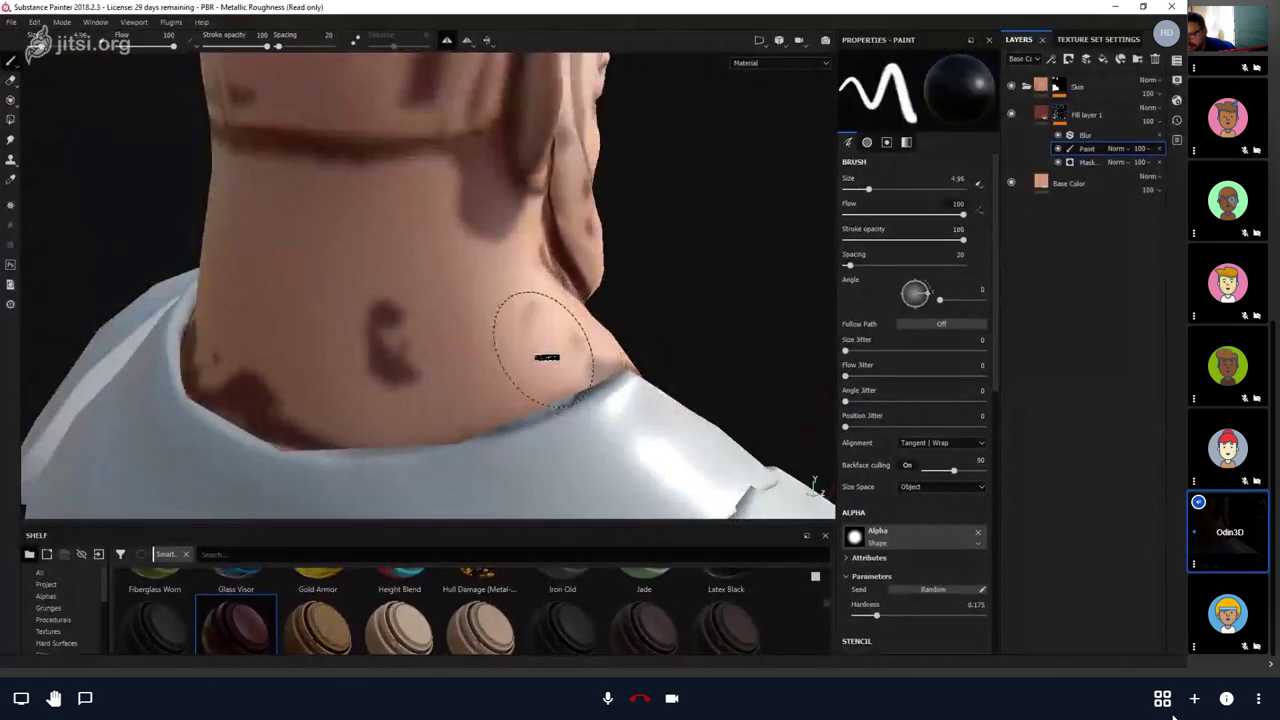
pyautogui.moveTo(385, 345); pyautogui.dragTo(404, 373)
pyautogui.moveTo(474, 276)
pyautogui.keyDown('alt'); pyautogui.mouseDown()
pyautogui.moveTo(429, 343)
pyautogui.moveTo(357, 286)
pyautogui.moveTo(229, 357)
pyautogui.moveTo(414, 394)
pyautogui.mouseUp(); pyautogui.keyUp('alt')
pyautogui.press('x')
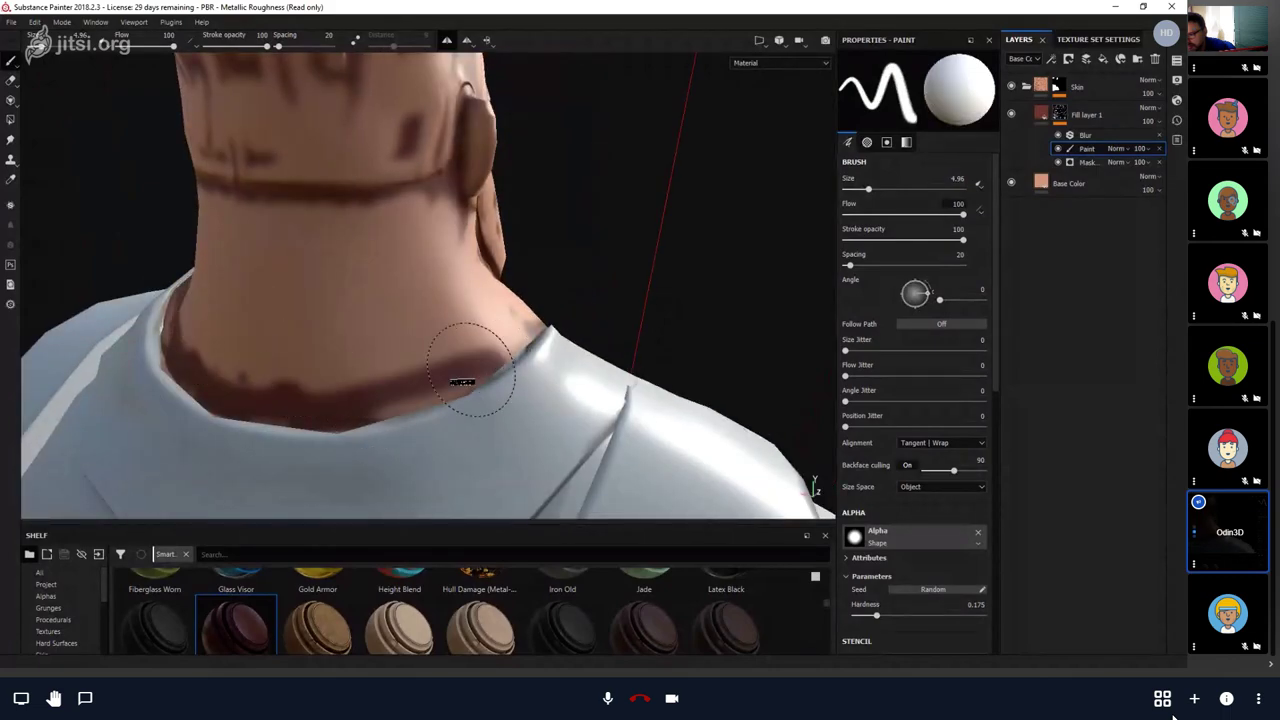
pyautogui.moveTo(558, 325)
pyautogui.keyDown('alt'); pyautogui.mouseDown()
pyautogui.moveTo(514, 406)
pyautogui.moveTo(423, 409)
pyautogui.moveTo(449, 363)
pyautogui.moveTo(570, 363)
pyautogui.moveTo(431, 380)
pyautogui.moveTo(623, 363)
pyautogui.moveTo(425, 397)
pyautogui.moveTo(657, 371)
pyautogui.moveTo(400, 371)
pyautogui.moveTo(700, 314)
pyautogui.moveTo(571, 337)
pyautogui.moveTo(543, 371)
pyautogui.moveTo(560, 350)
pyautogui.moveTo(566, 366)
pyautogui.moveTo(541, 296)
pyautogui.moveTo(589, 297)
pyautogui.mouseUp(); pyautogui.keyUp('alt')
# Soften the shading under the right edge of the chin.
pyautogui.moveTo(459, 386)
pyautogui.keyDown('alt'); pyautogui.mouseDown()
pyautogui.moveTo(671, 320)
pyautogui.moveTo(552, 318)
pyautogui.moveTo(569, 294)
pyautogui.moveTo(451, 363)
pyautogui.moveTo(580, 277)
pyautogui.moveTo(500, 397)
pyautogui.mouseUp(); pyautogui.keyUp('alt')
pyautogui.moveTo(459, 337)
pyautogui.mouseDown()
pyautogui.moveTo(567, 262)
pyautogui.moveTo(563, 314)
pyautogui.moveTo(529, 371)
pyautogui.moveTo(530, 255)
pyautogui.moveTo(493, 340)
pyautogui.moveTo(529, 309)
pyautogui.mouseUp()
pyautogui.rightClick(529, 371)
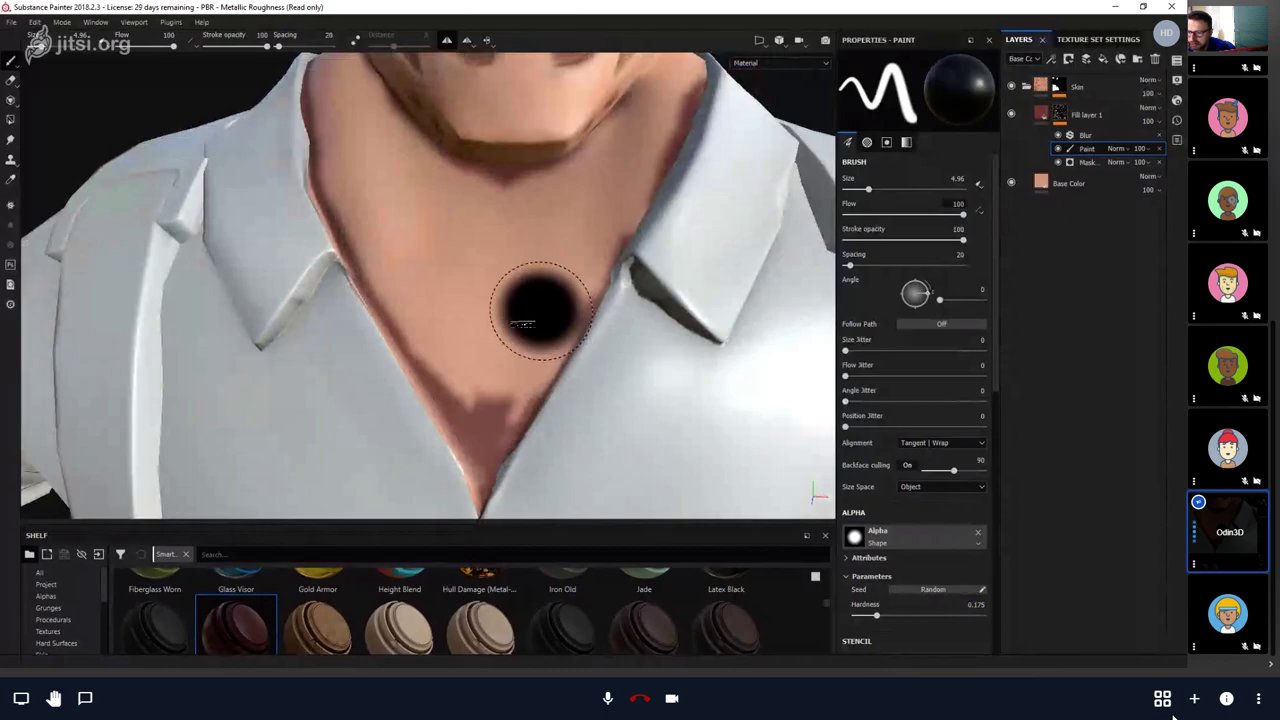
# Turn off pen pressure for brush size and lighten the neck's dark patch with a size-2 brush.
pyautogui.moveTo(503, 380)
pyautogui.keyDown('ctrl'); pyautogui.mouseDown(button='right')
pyautogui.moveTo(497, 366)
pyautogui.moveTo(490, 378)
pyautogui.mouseUp(button='right'); pyautogui.keyUp('ctrl')
pyautogui.press('x')
pyautogui.press('x')
pyautogui.click(106, 47)
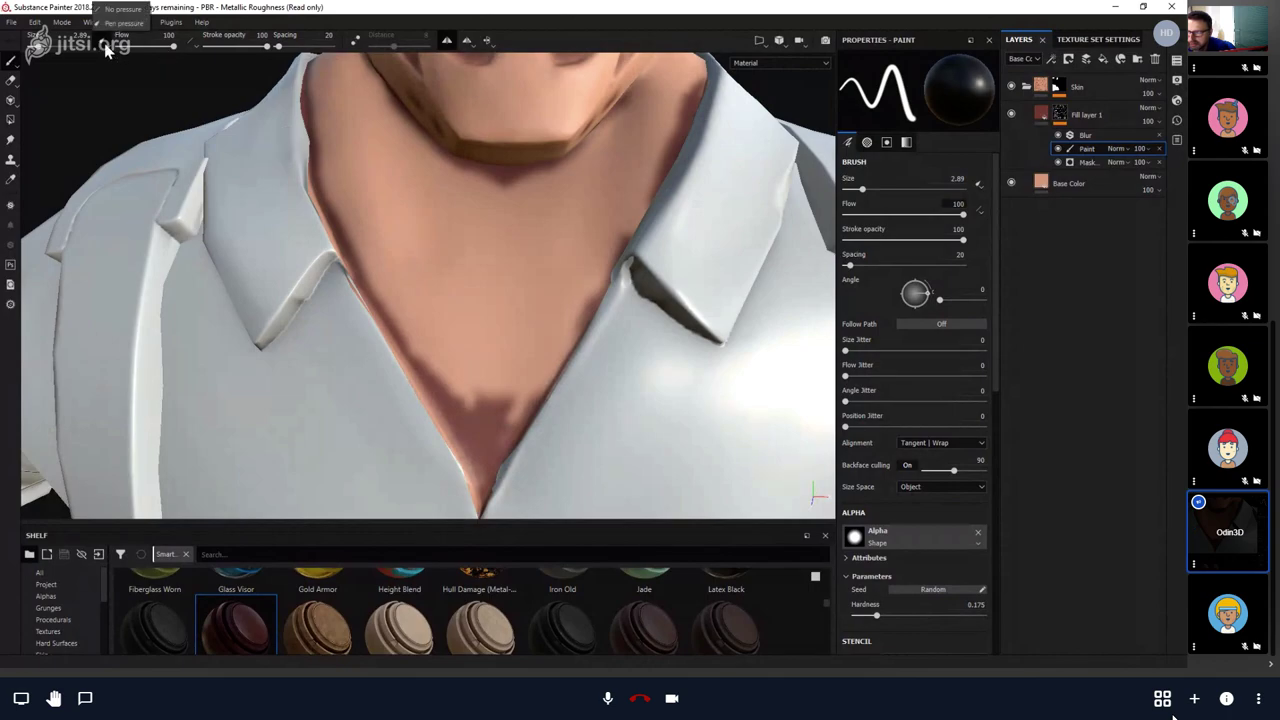
pyautogui.click(117, 19)
pyautogui.moveTo(514, 300)
pyautogui.mouseDown()
pyautogui.moveTo(463, 363)
pyautogui.moveTo(432, 342)
pyautogui.moveTo(480, 371)
pyautogui.mouseUp()
# Undo the mirrored strokes, disable symmetry, and paint a dark line up the neck V's right side.
pyautogui.press('x')
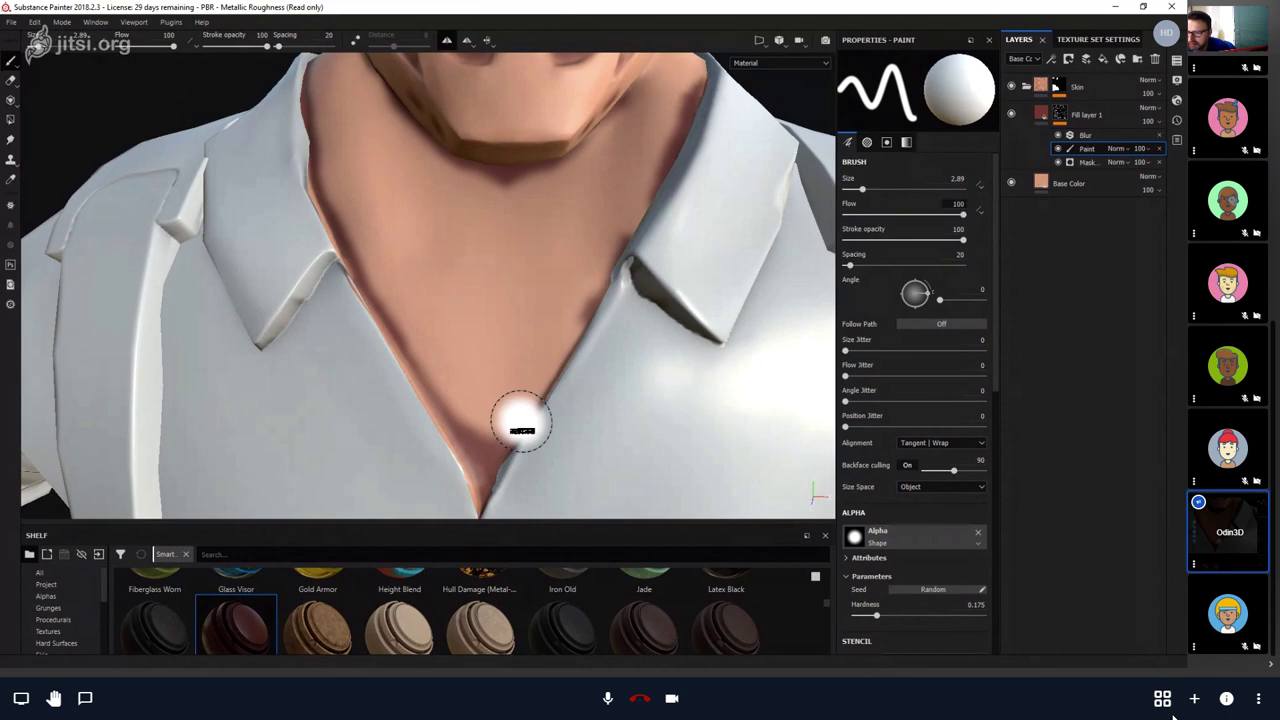
pyautogui.moveTo(520, 423); pyautogui.dragTo(590, 290)
pyautogui.hotkey('ctrl', 'z')
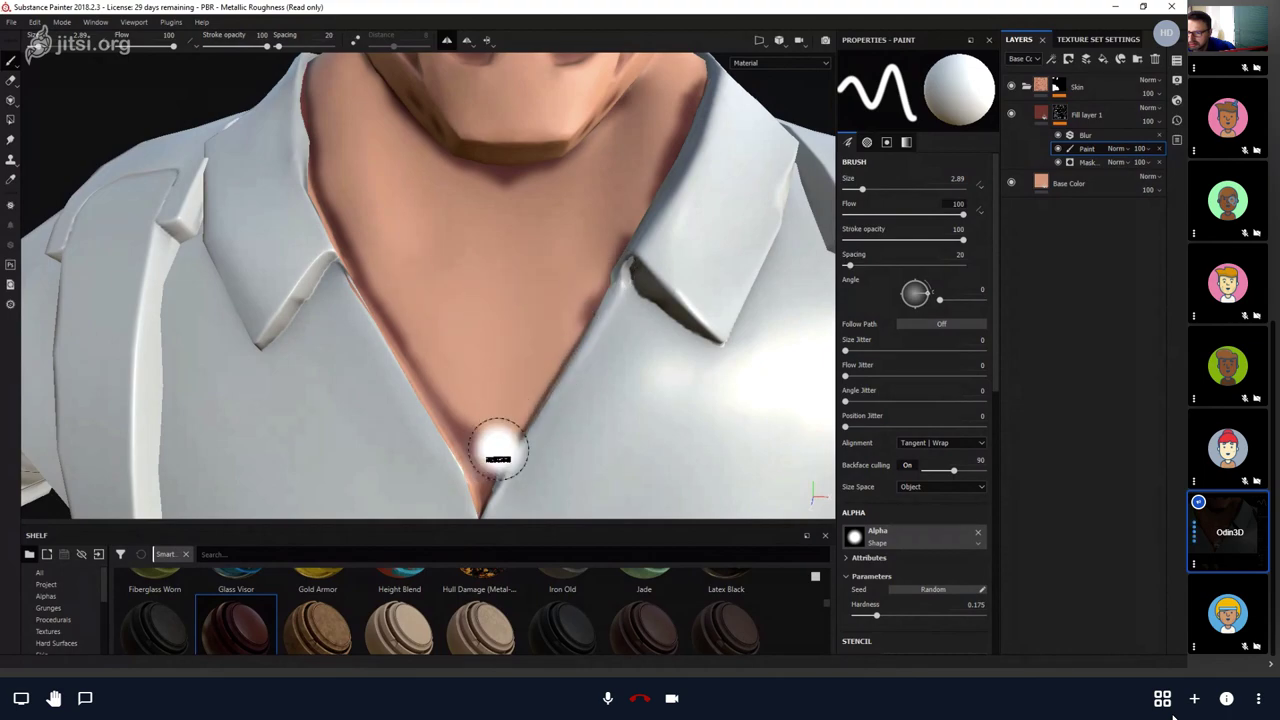
pyautogui.moveTo(497, 449); pyautogui.dragTo(670, 163)
pyautogui.hotkey('ctrl', 'z')
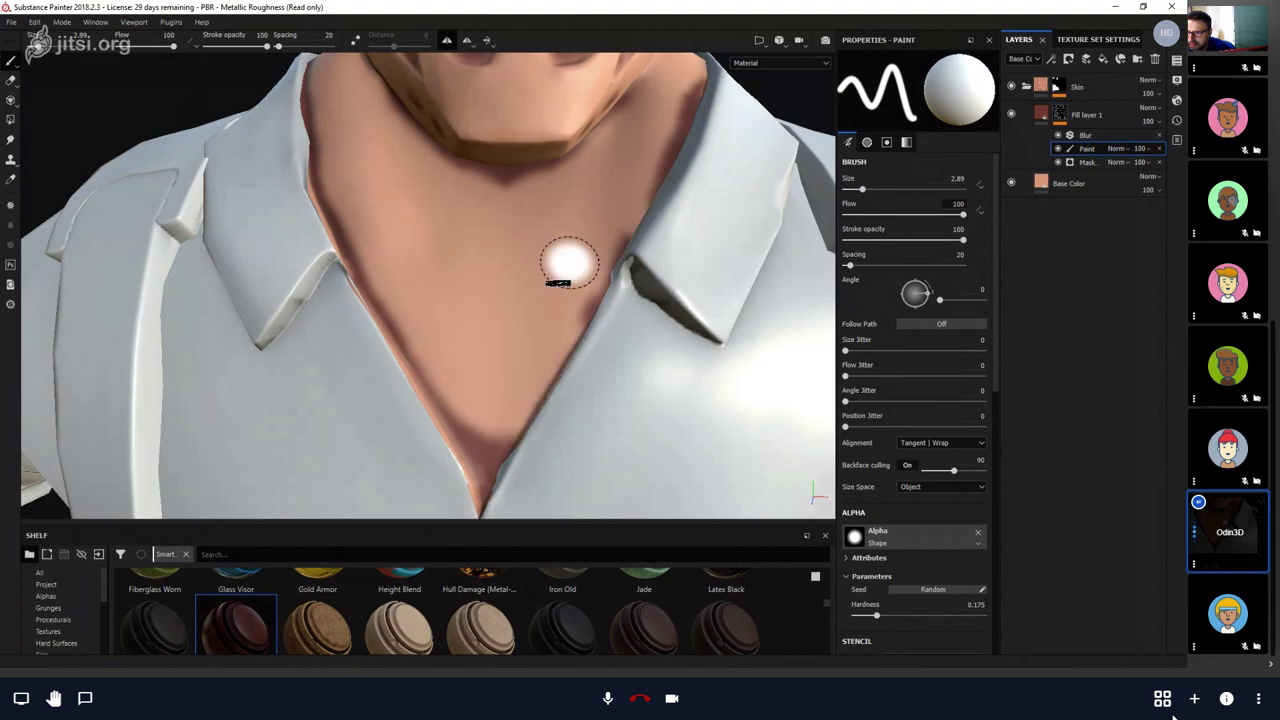
pyautogui.click(447, 42)
pyautogui.moveTo(509, 443); pyautogui.dragTo(697, 110)
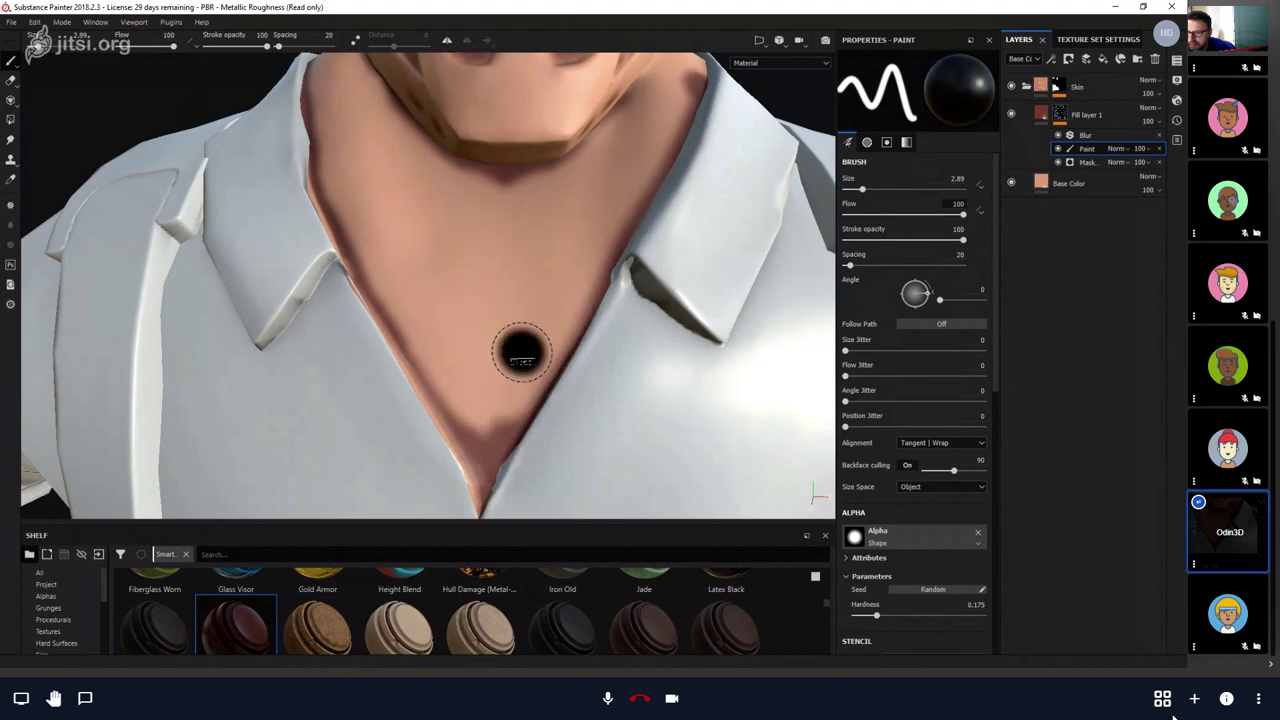
# Retouch along the neckline and lighten the purple mouth shading on the chin.
pyautogui.moveTo(521, 355)
pyautogui.keyDown('alt'); pyautogui.mouseDown()
pyautogui.moveTo(586, 320)
pyautogui.moveTo(585, 225)
pyautogui.mouseUp(); pyautogui.keyUp('alt')
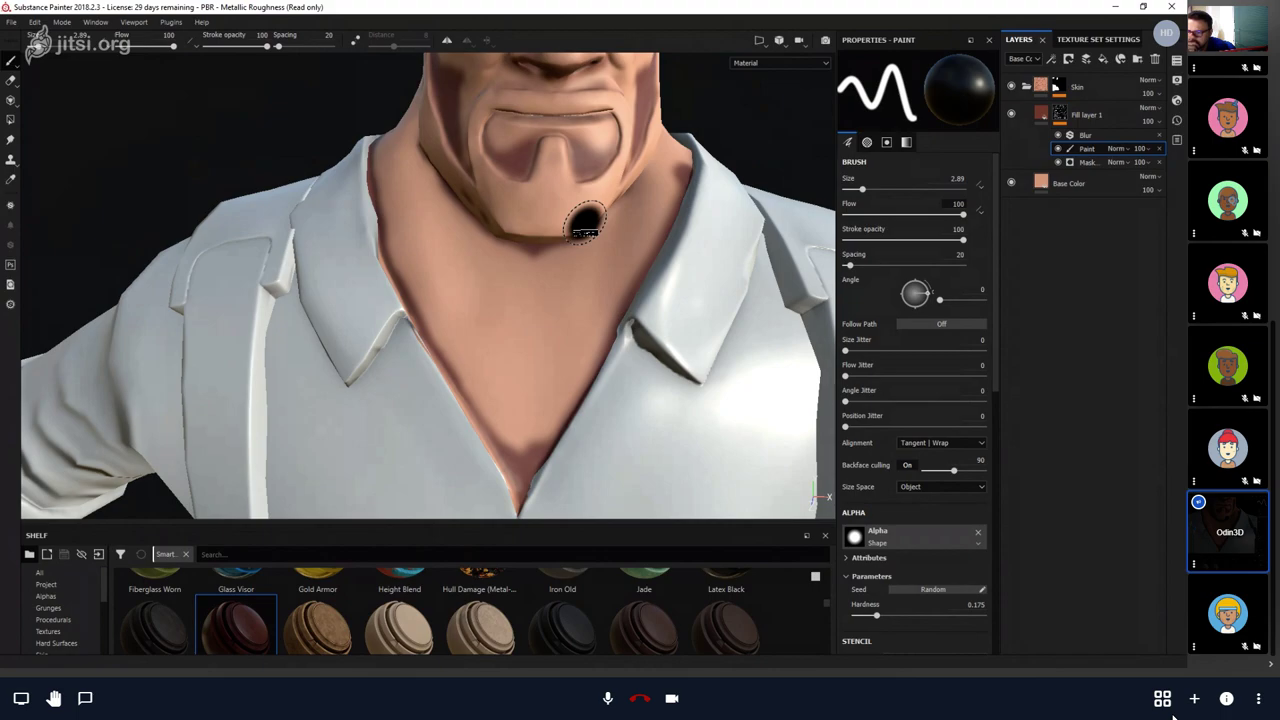
pyautogui.keyDown('alt'); pyautogui.moveTo(636, 367); pyautogui.dragTo(530, 352); pyautogui.keyUp('alt')
pyautogui.press('x')
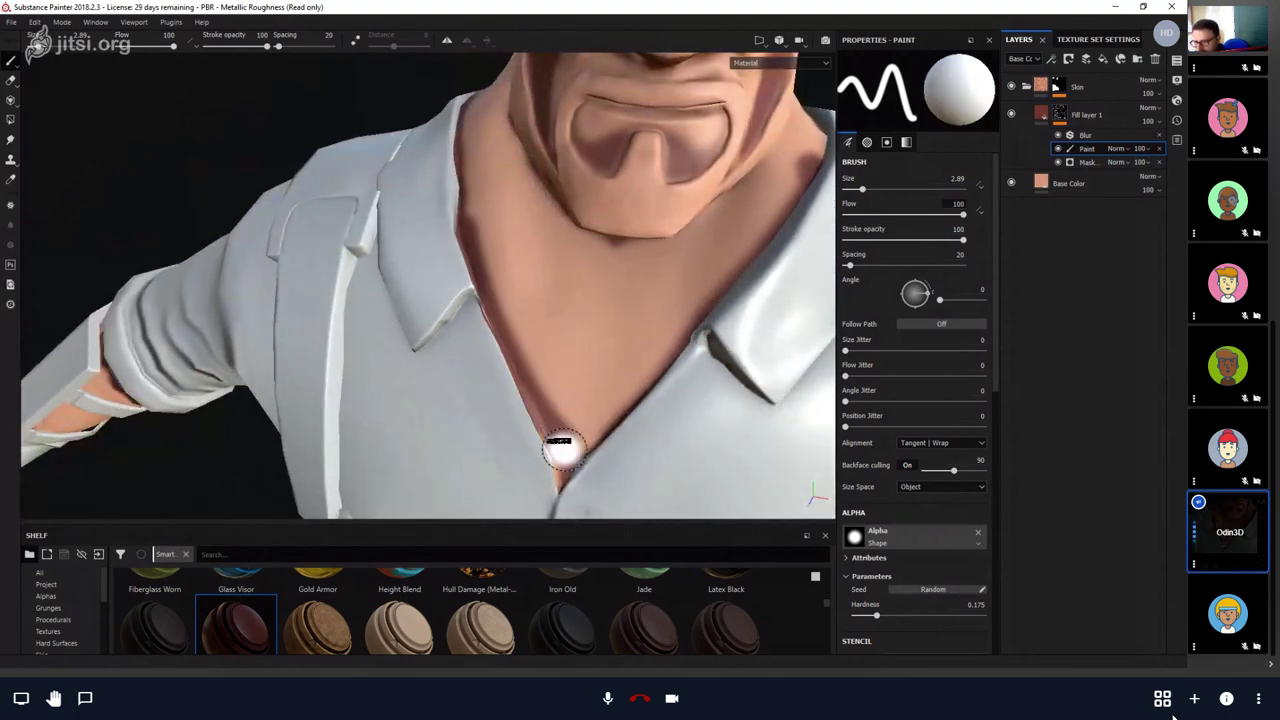
pyautogui.moveTo(553, 364)
pyautogui.keyDown('alt'); pyautogui.mouseDown()
pyautogui.moveTo(538, 481)
pyautogui.moveTo(514, 420)
pyautogui.mouseUp(); pyautogui.keyUp('alt')
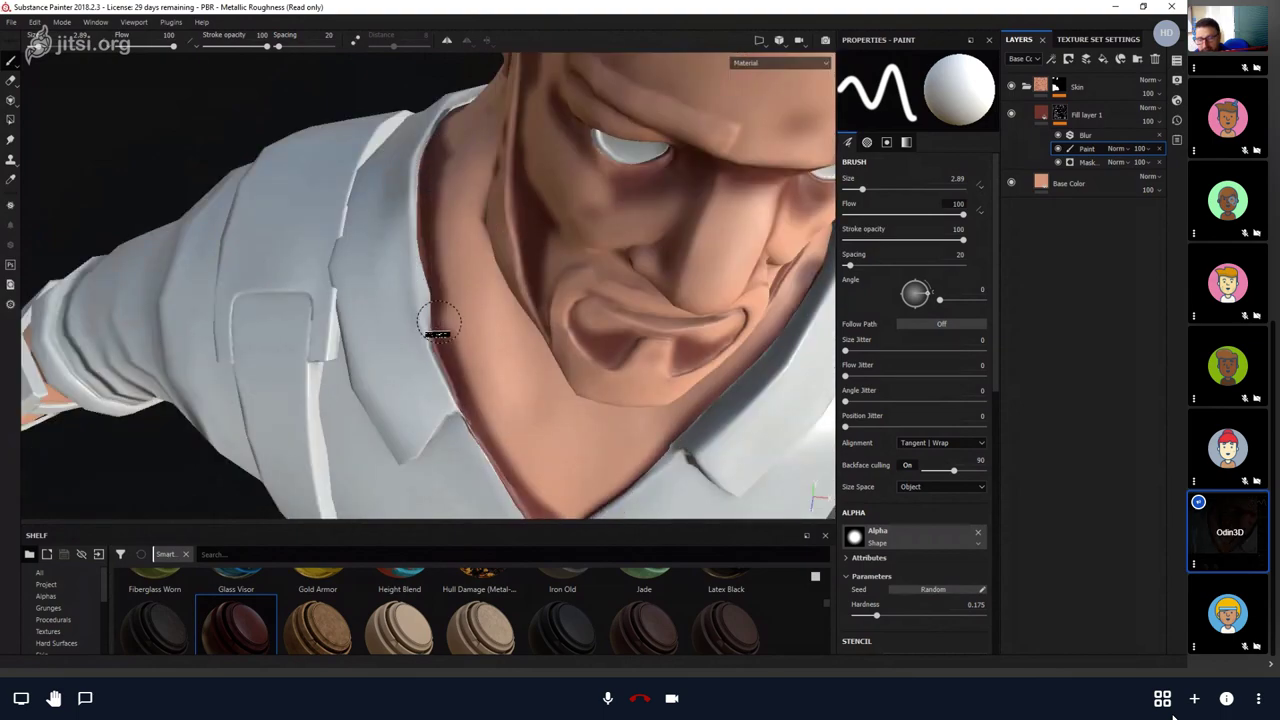
pyautogui.keyDown('alt'); pyautogui.moveTo(693, 428); pyautogui.dragTo(629, 372); pyautogui.keyUp('alt')
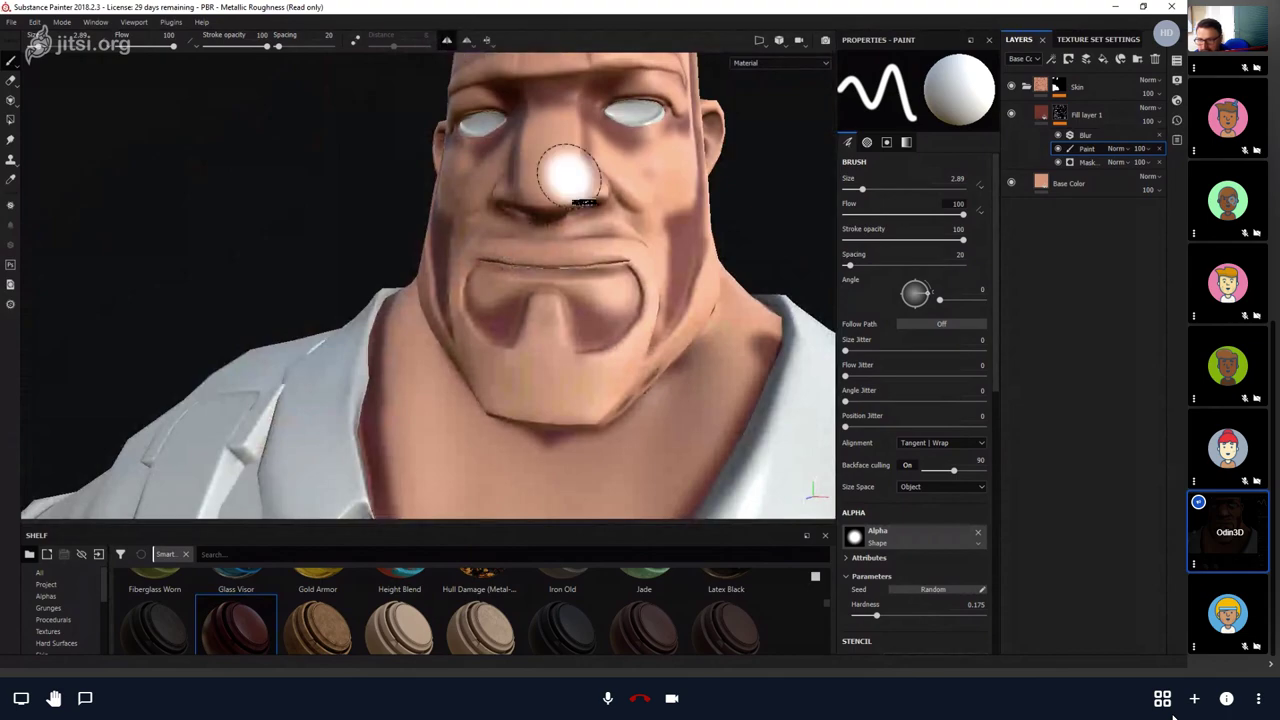
pyautogui.press('x')
pyautogui.moveTo(586, 323)
pyautogui.mouseDown()
pyautogui.moveTo(617, 318)
pyautogui.moveTo(595, 338)
pyautogui.moveTo(574, 306)
pyautogui.moveTo(586, 347)
pyautogui.moveTo(629, 302)
pyautogui.moveTo(643, 370)
pyautogui.moveTo(608, 397)
pyautogui.moveTo(651, 302)
pyautogui.moveTo(660, 340)
pyautogui.moveTo(596, 318)
pyautogui.moveTo(602, 300)
pyautogui.moveTo(622, 409)
pyautogui.moveTo(660, 357)
pyautogui.mouseUp()
# Touch up the chin with a 1.2 brush, then enlarge the brush to 2.63.
pyautogui.press('x')
pyautogui.press('[')
pyautogui.press('[')
pyautogui.press('[')
pyautogui.press('x')
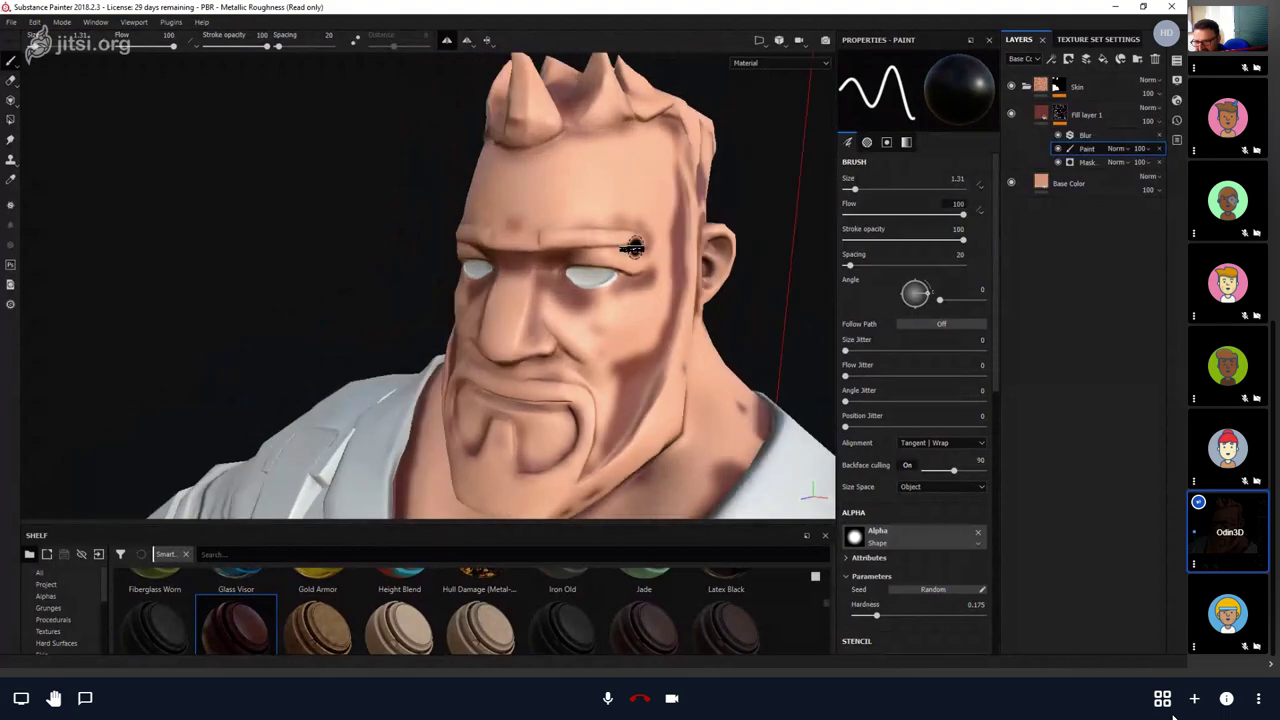
pyautogui.press('x')
pyautogui.press('x')
pyautogui.press(']')
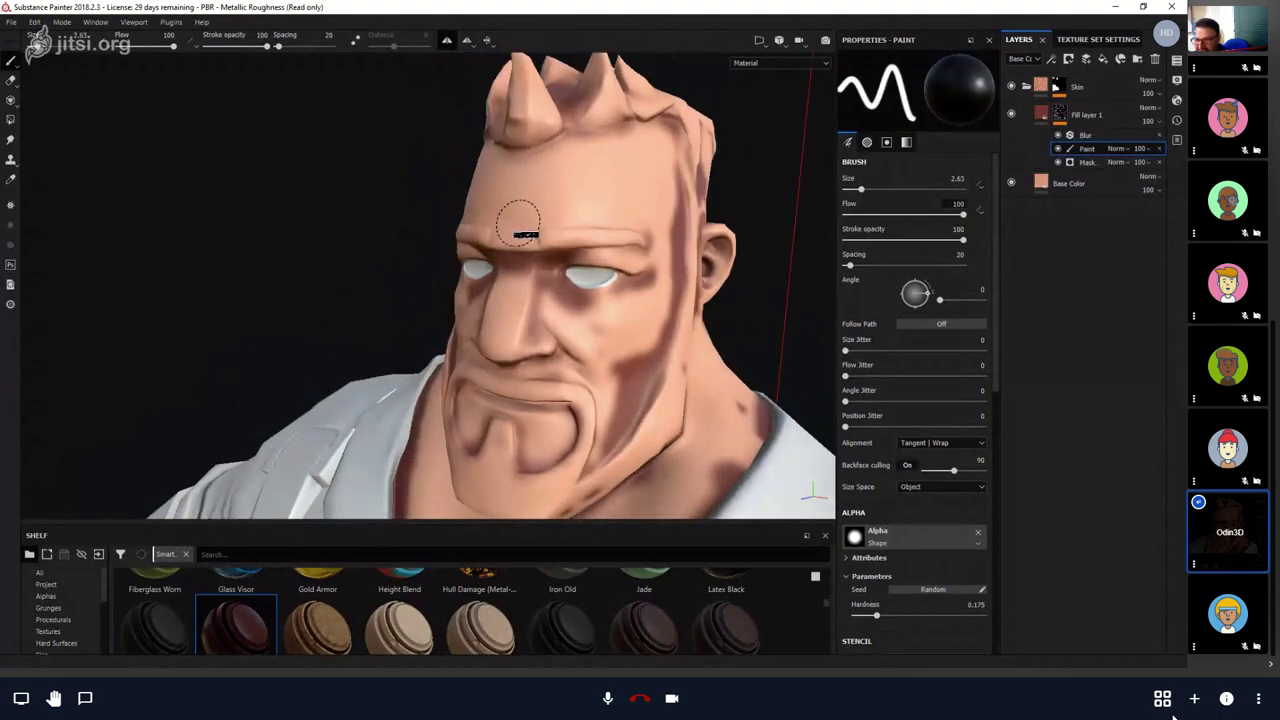
pyautogui.keyDown('alt'); pyautogui.moveTo(520, 228); pyautogui.dragTo(543, 386); pyautogui.keyUp('alt')
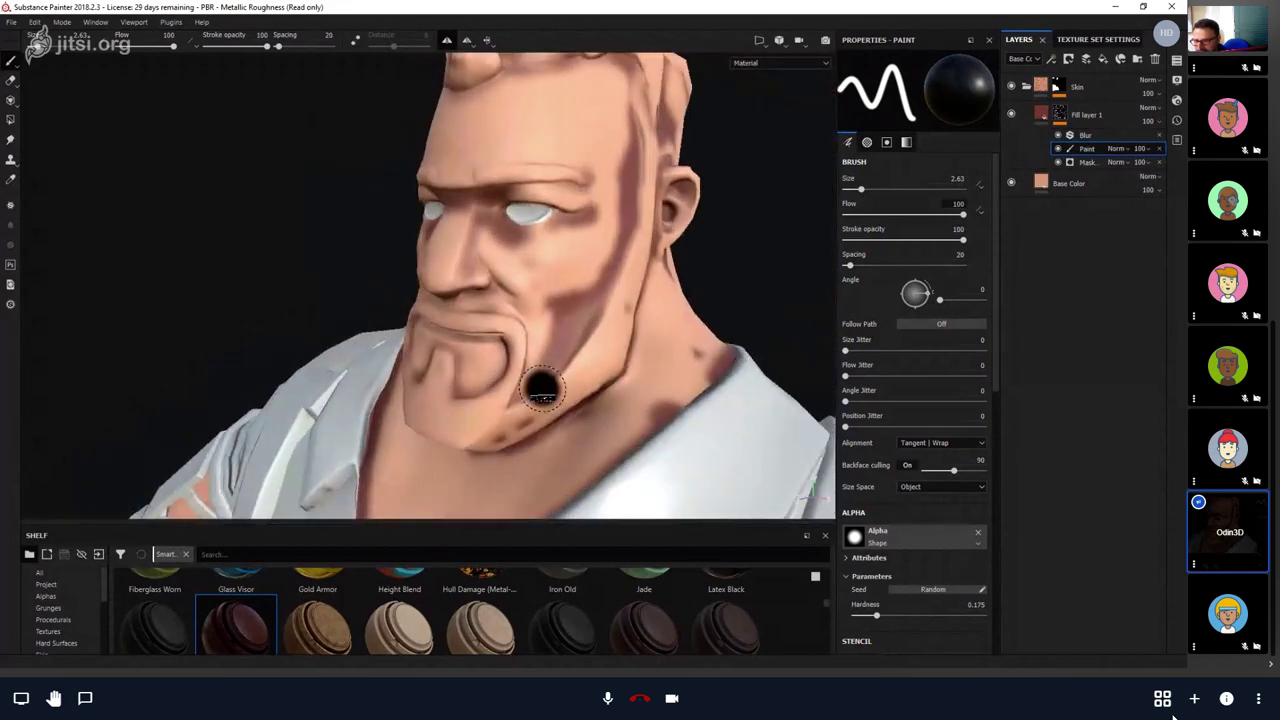
# Raise Fill layer 1's Blur intensity to about 2.4 and try layer opacities of 51 and 38.
pyautogui.click(1085, 136)
pyautogui.moveTo(883, 160); pyautogui.dragTo(876, 167)
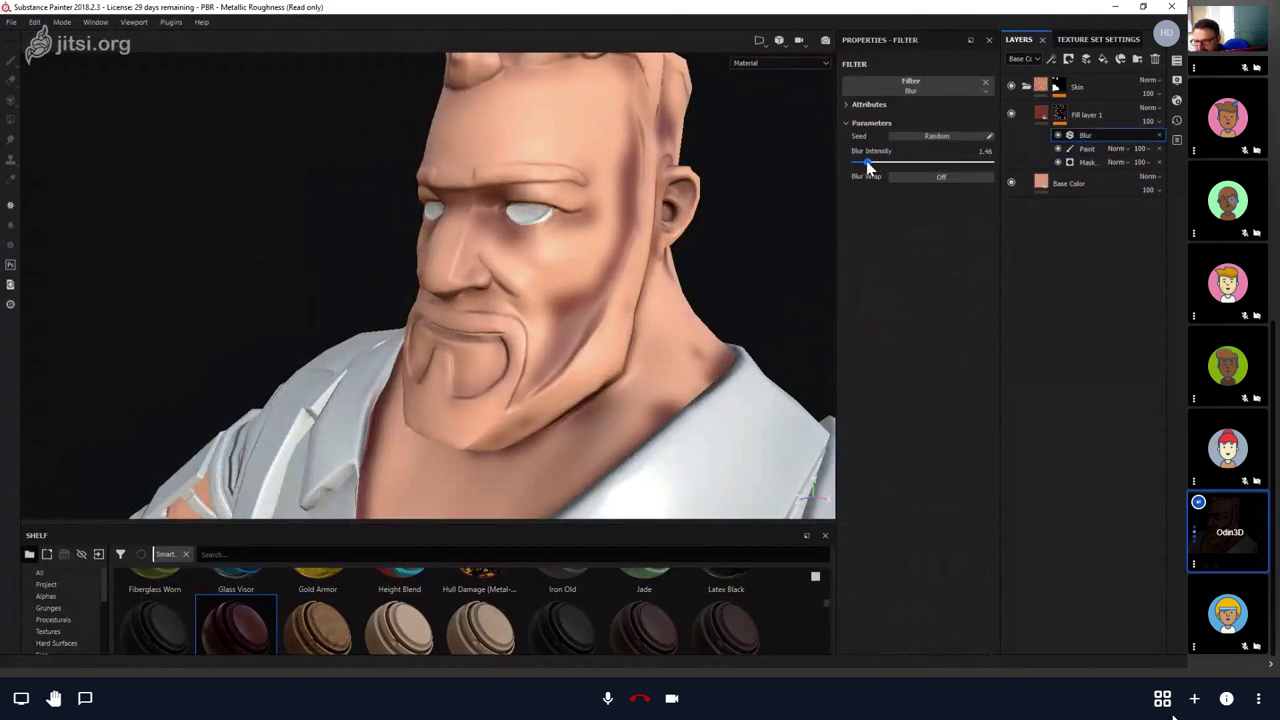
pyautogui.click(1047, 114)
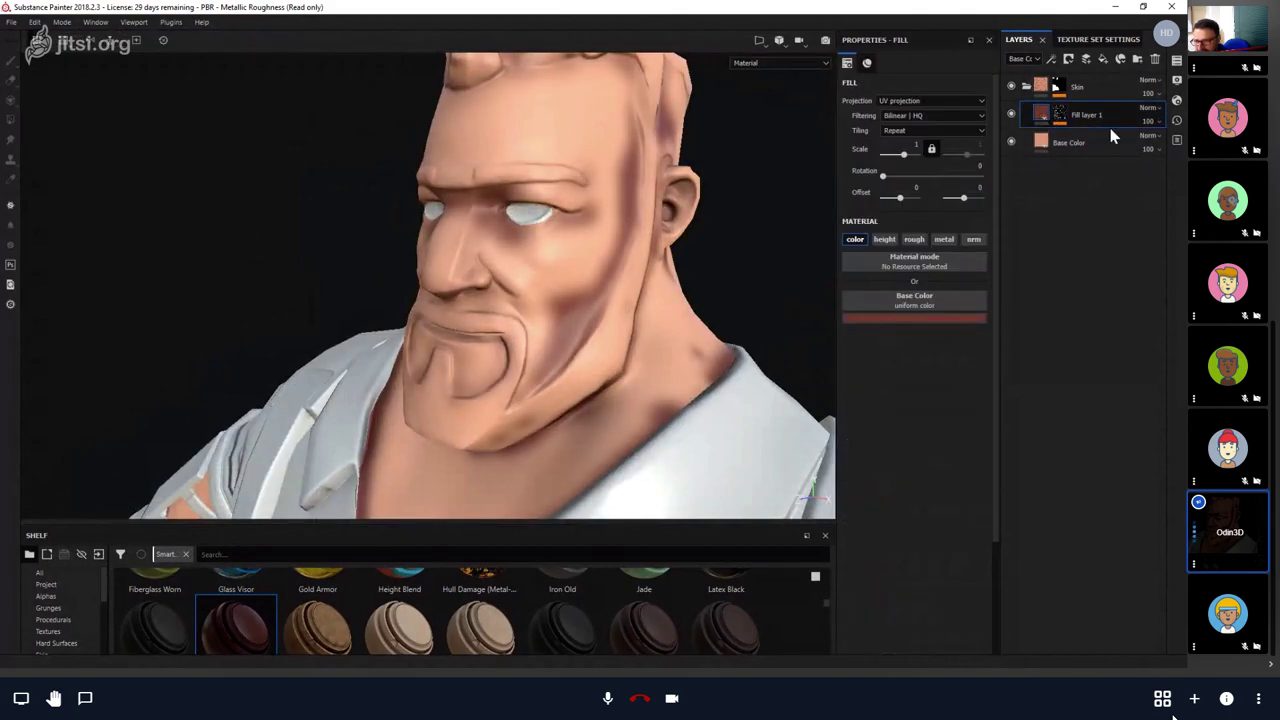
pyautogui.moveTo(1150, 140); pyautogui.dragTo(1154, 111)
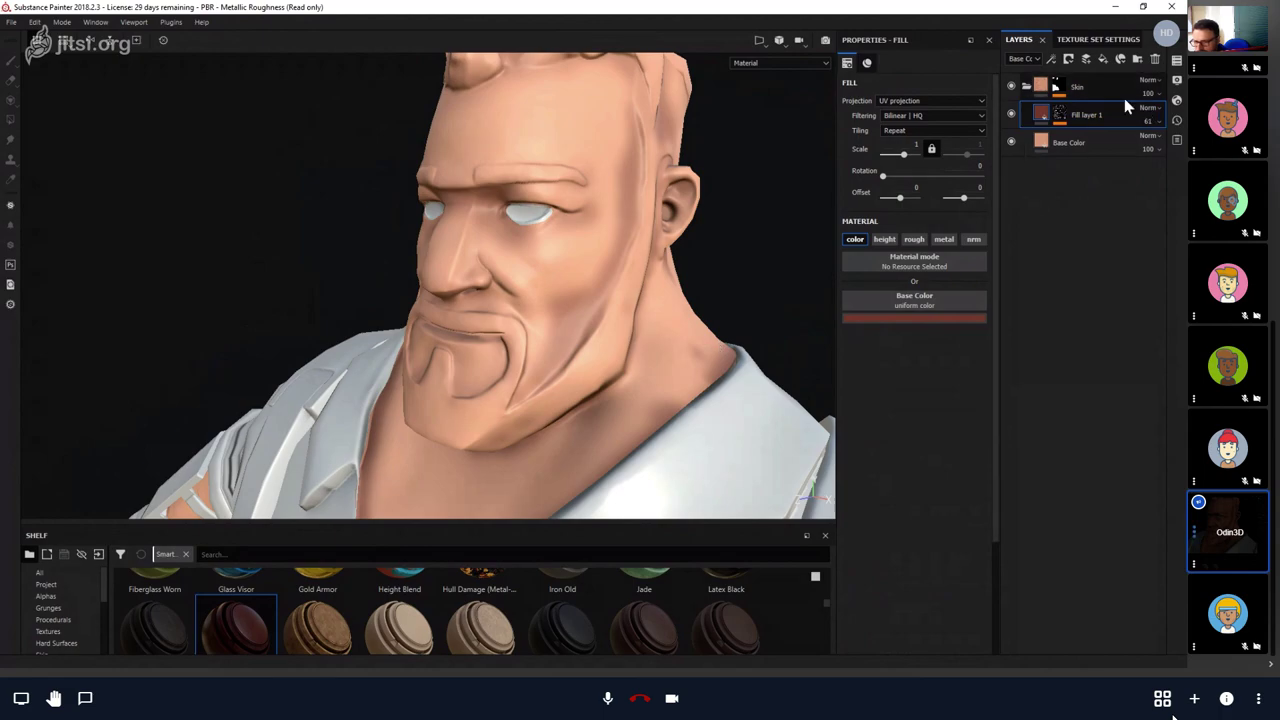
pyautogui.moveTo(1156, 119); pyautogui.dragTo(1148, 117)
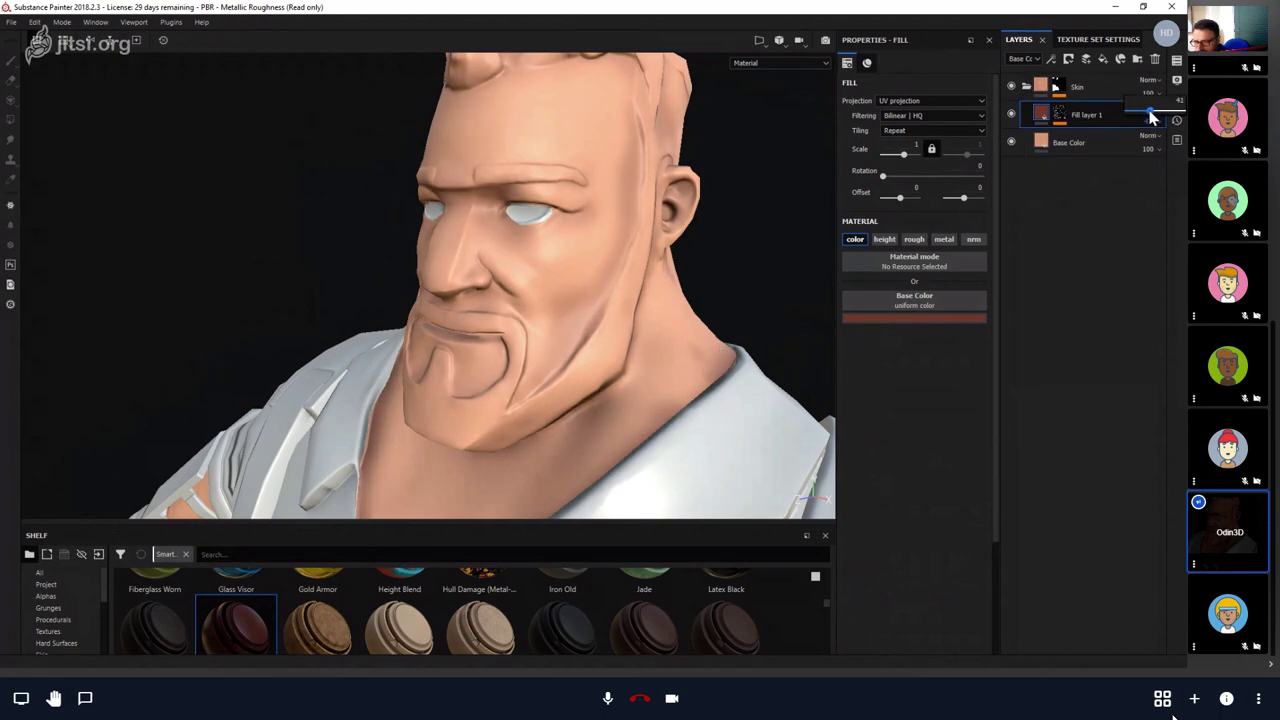
pyautogui.keyDown('alt'); pyautogui.moveTo(760, 330); pyautogui.dragTo(982, 189); pyautogui.keyUp('alt')
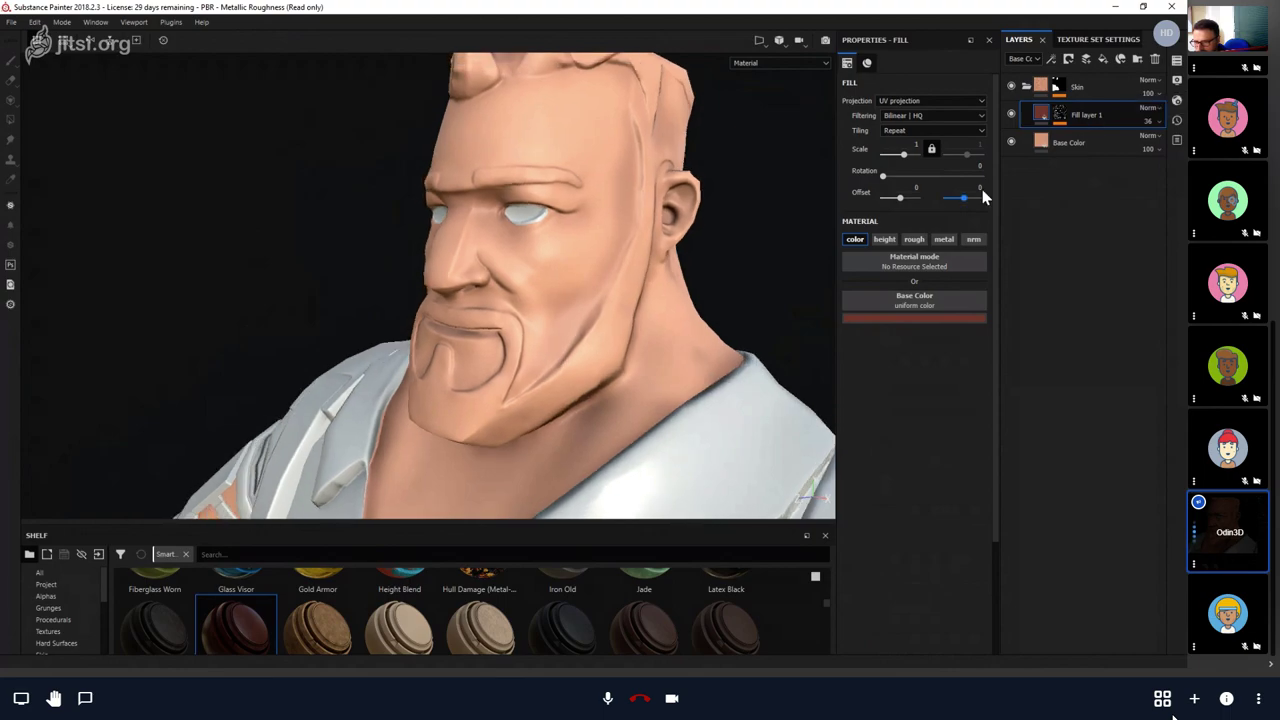
# Settle on Blur intensity 2.7 and Fill layer 1 opacity 67.
pyautogui.click(1066, 120)
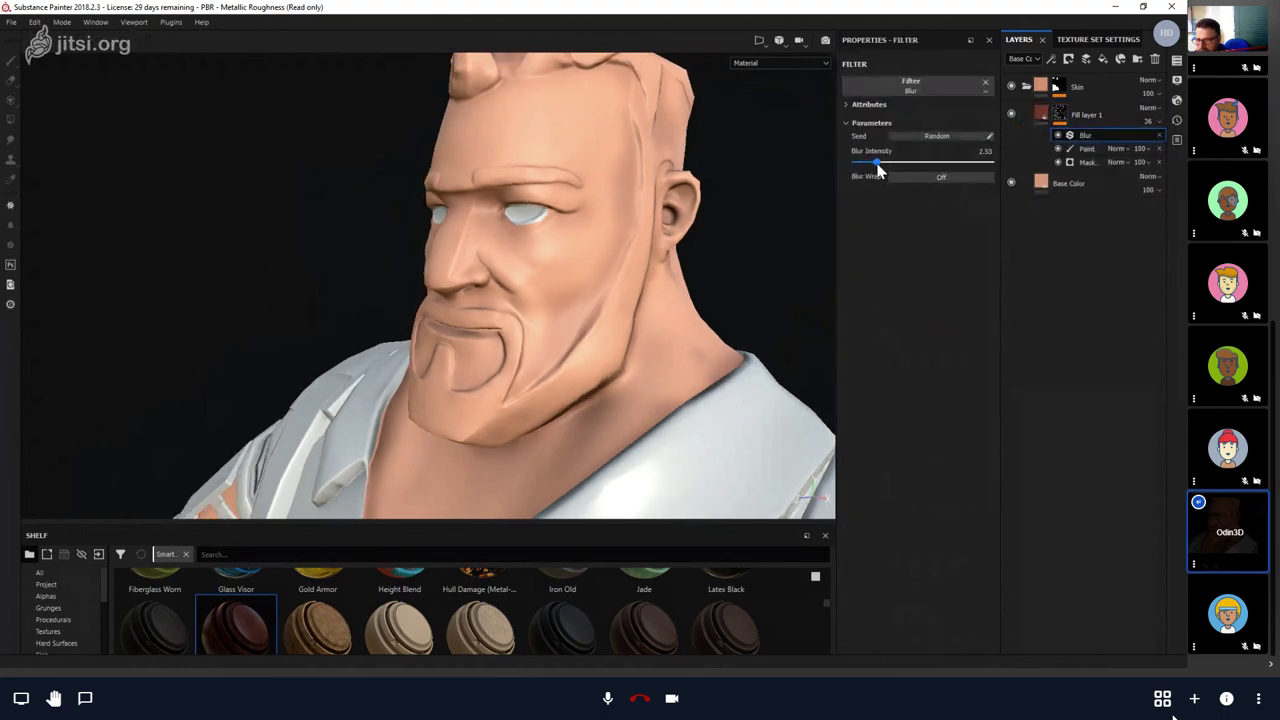
pyautogui.moveTo(878, 171); pyautogui.dragTo(879, 170)
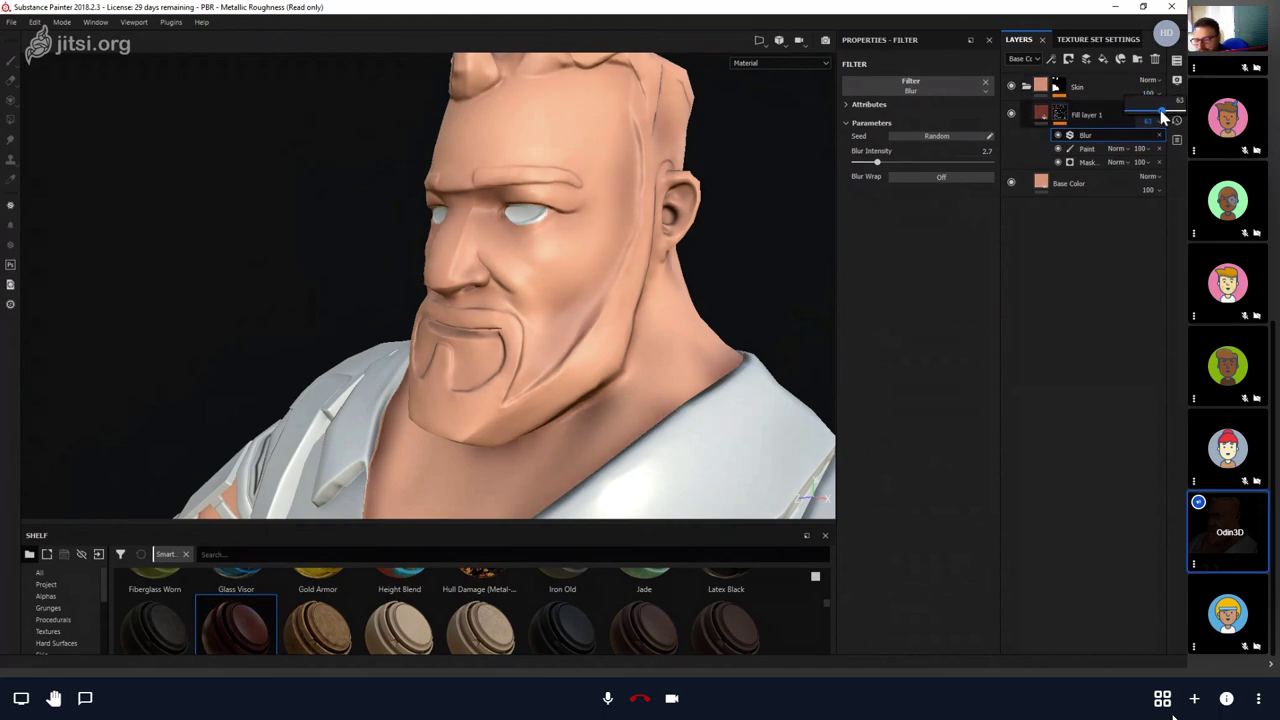
pyautogui.moveTo(1160, 112); pyautogui.dragTo(1164, 110)
pyautogui.keyDown('alt'); pyautogui.moveTo(772, 266); pyautogui.dragTo(786, 308); pyautogui.keyUp('alt')
pyautogui.keyDown('alt'); pyautogui.moveTo(727, 329); pyautogui.dragTo(672, 362); pyautogui.keyUp('alt')
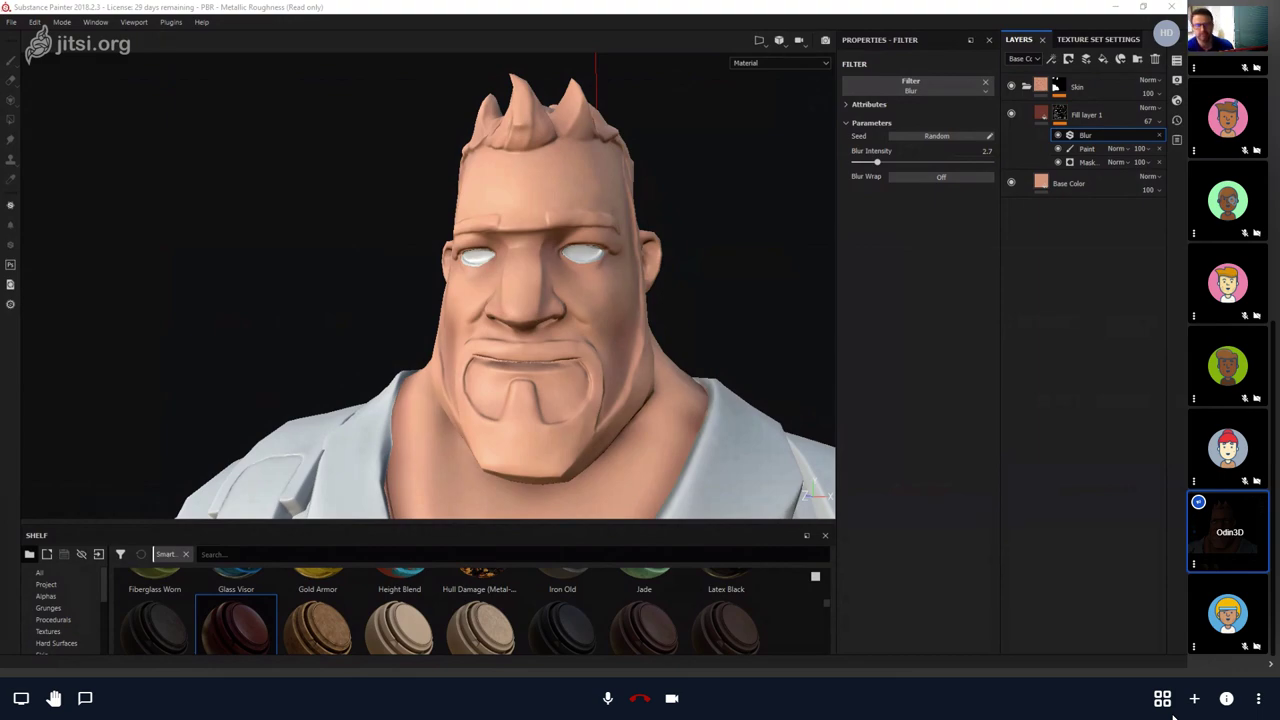
# Open and dismiss a layer context menu, then scroll down the layer stack.
pyautogui.rightClick(1037, 295)
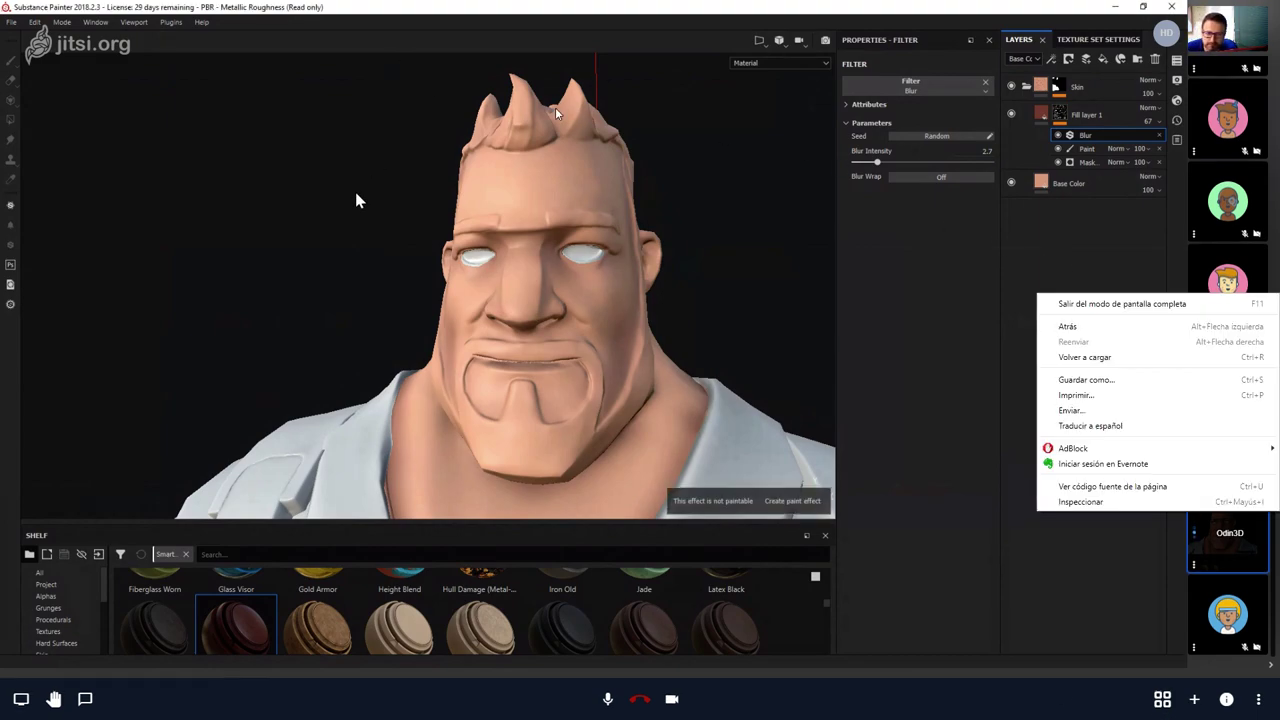
pyautogui.click(1057, 578)
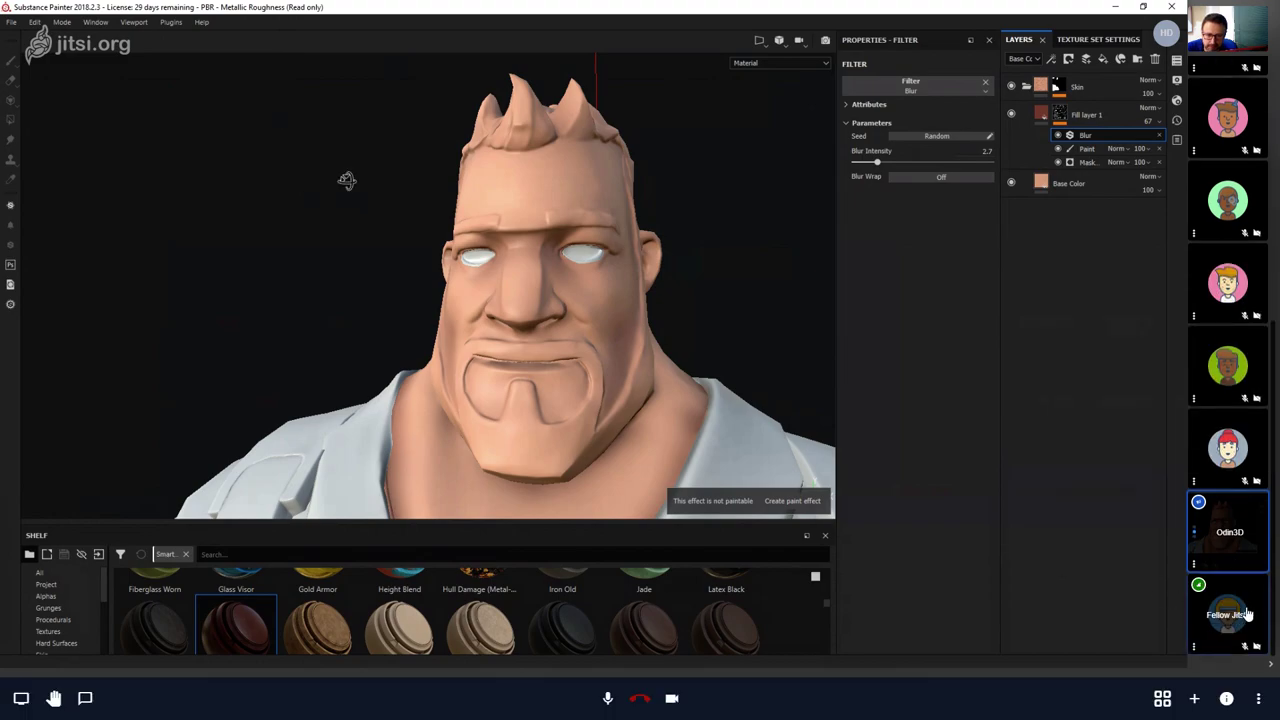
pyautogui.scroll(-5, 1238, 440)
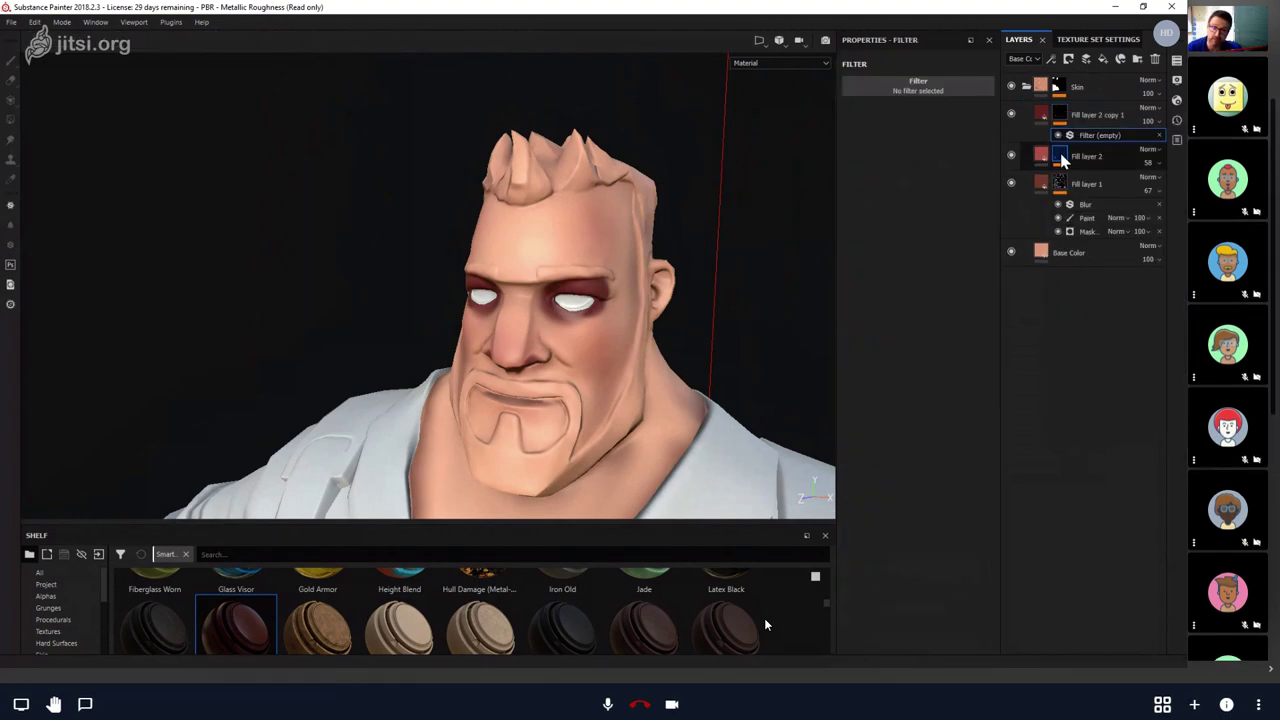
# Remove the Blur filter from Fill layer 2 copy 1 and lower its opacity to 60.
pyautogui.click(1010, 131)
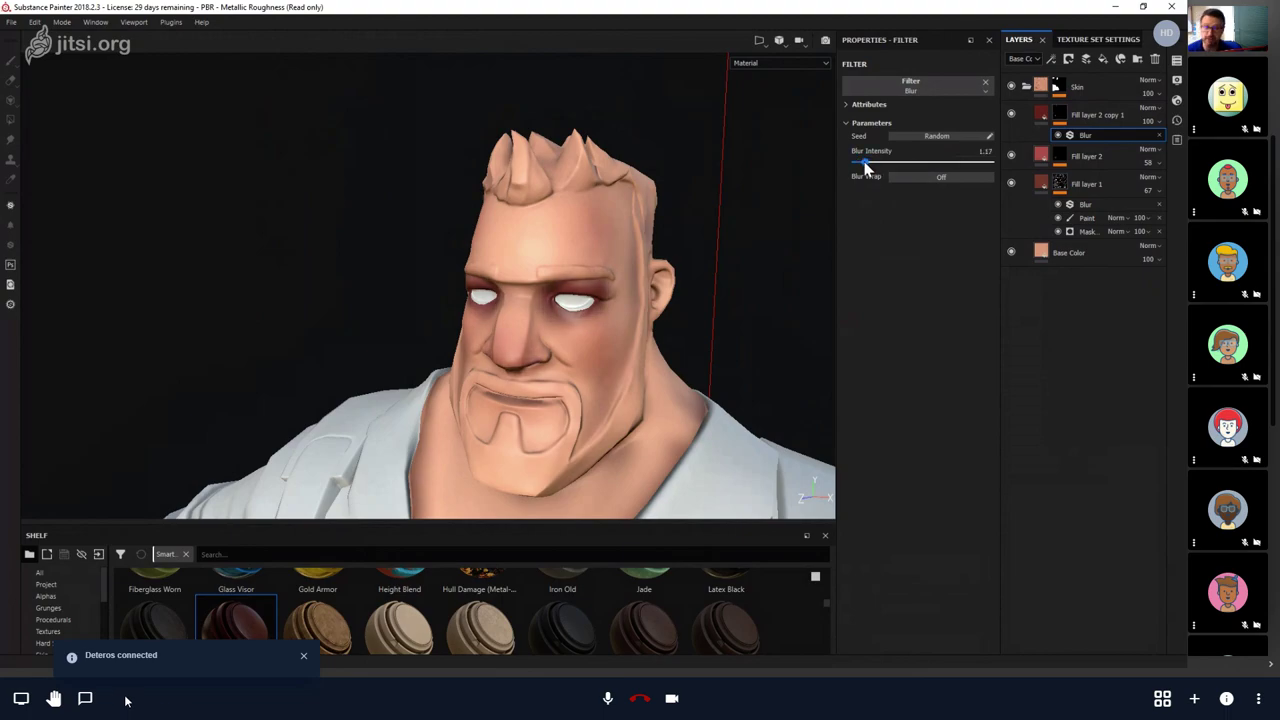
pyautogui.hotkey('ctrl', 'z')
pyautogui.click(1040, 118)
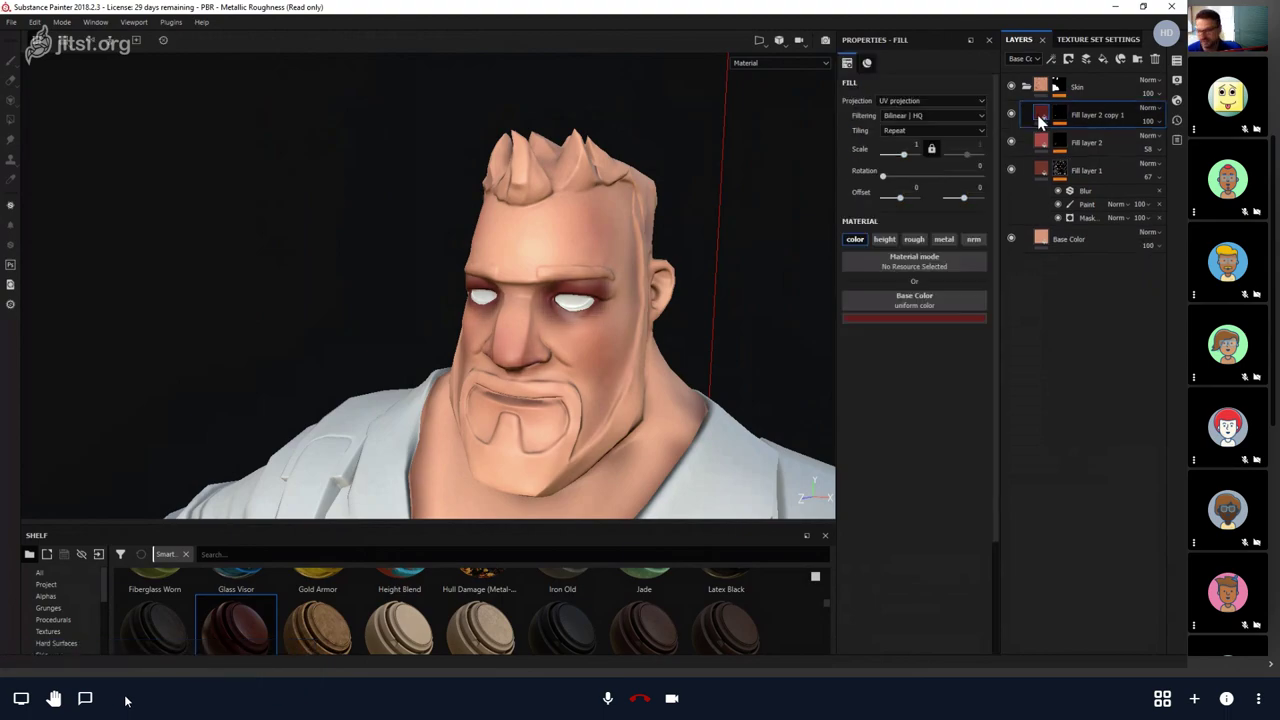
pyautogui.click(1147, 120)
pyautogui.moveTo(1170, 113); pyautogui.dragTo(1155, 117)
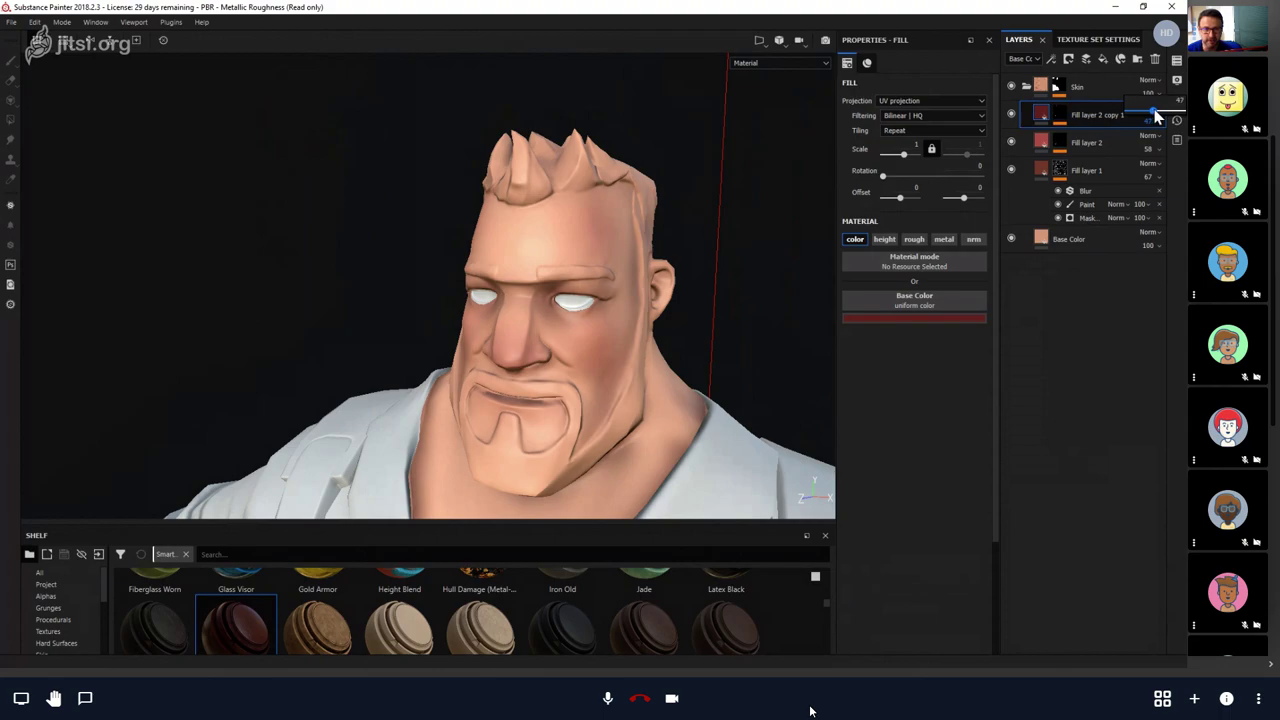
pyautogui.keyDown('alt'); pyautogui.moveTo(608, 234); pyautogui.dragTo(627, 279); pyautogui.keyUp('alt')
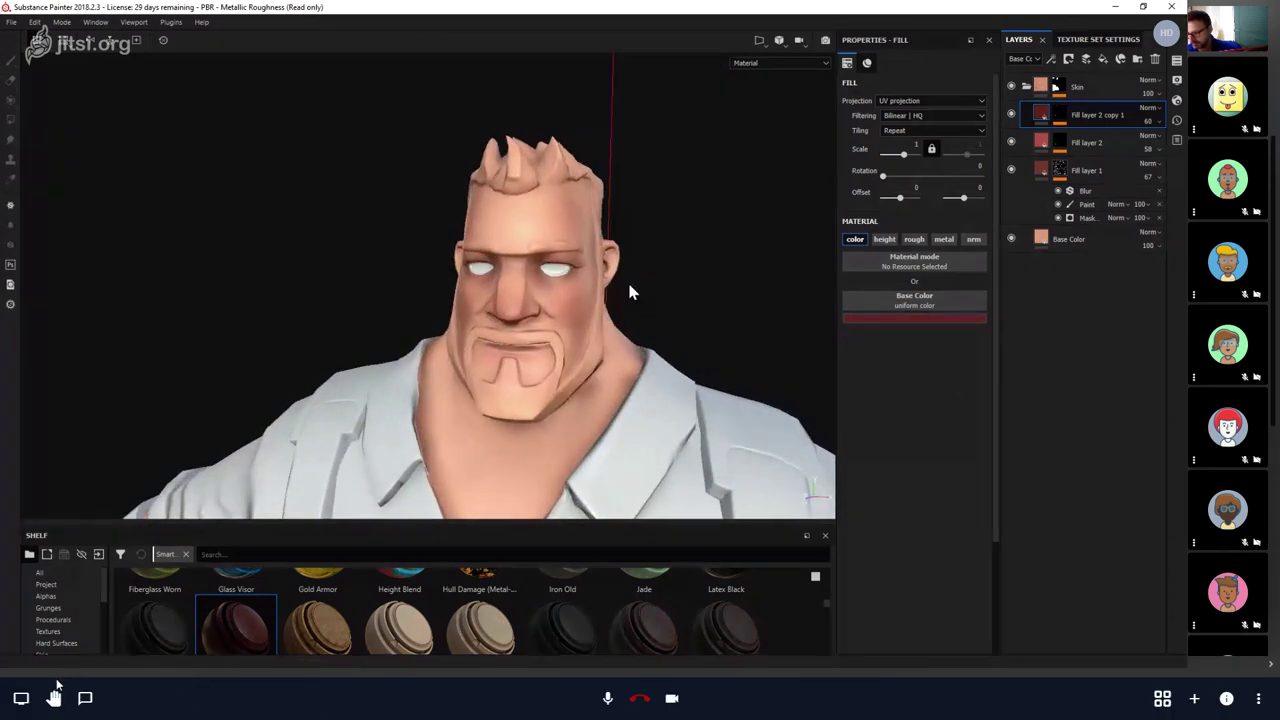
# Add Fill layer 3 with roughness and metallic off, a black mask, and a Fill effect inside the mask.
pyautogui.click(1104, 62)
pyautogui.click(922, 240)
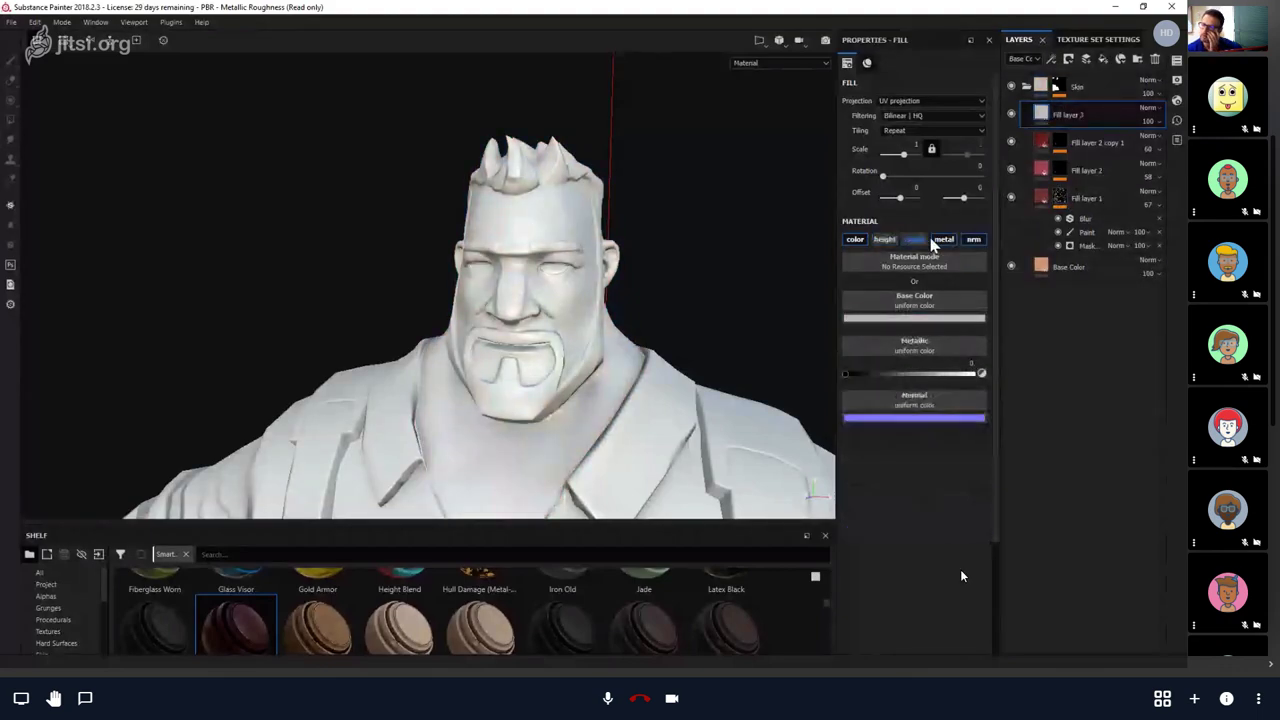
pyautogui.click(935, 242)
pyautogui.rightClick(1085, 116)
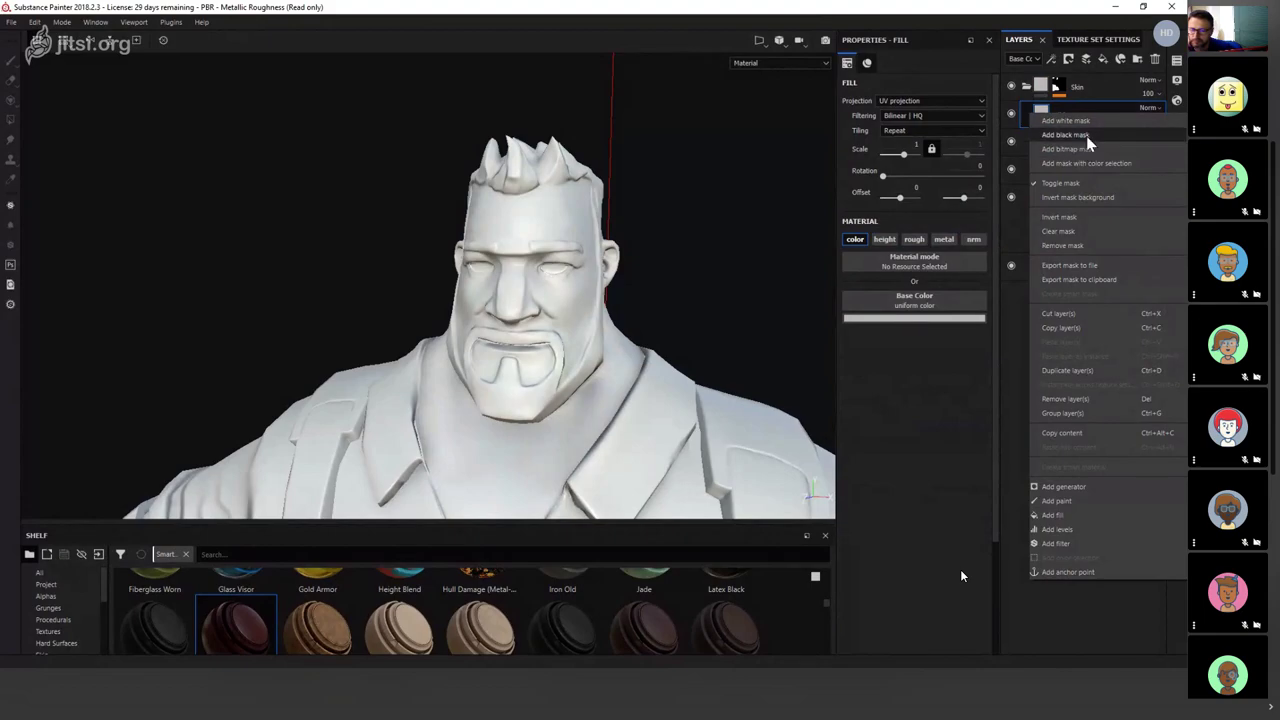
pyautogui.click(1087, 137)
pyautogui.rightClick(1061, 111)
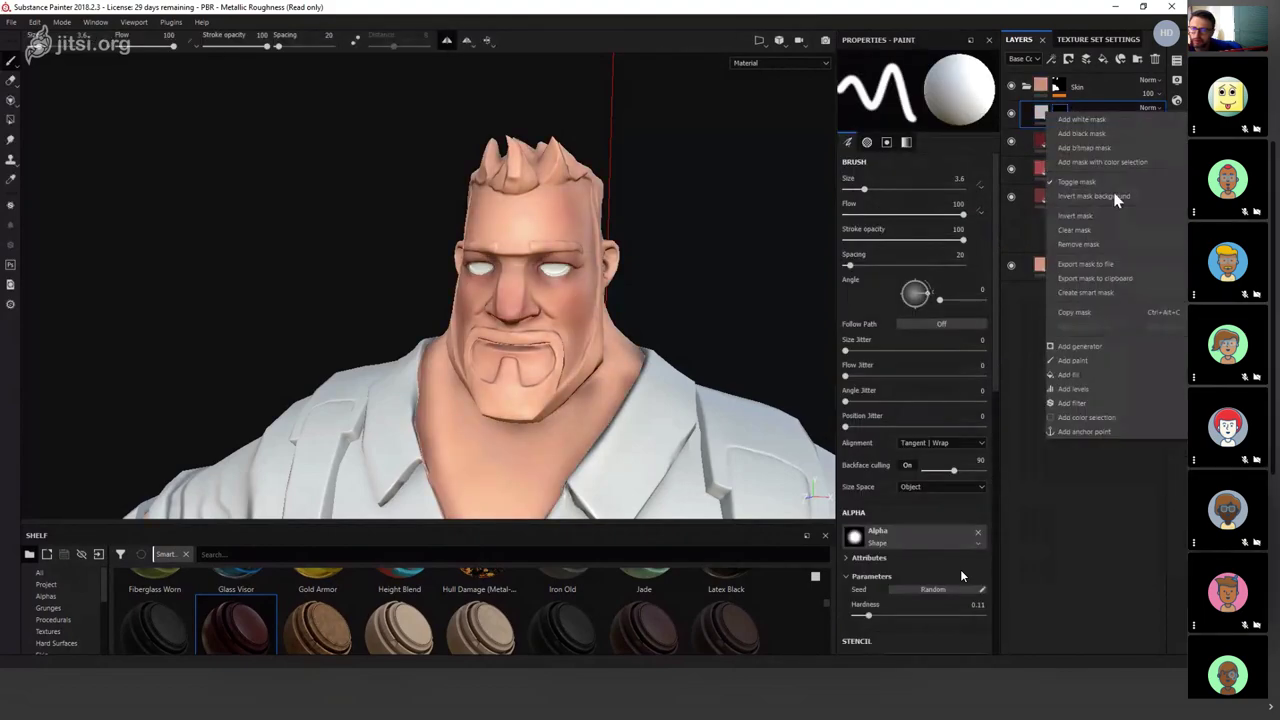
pyautogui.click(1096, 373)
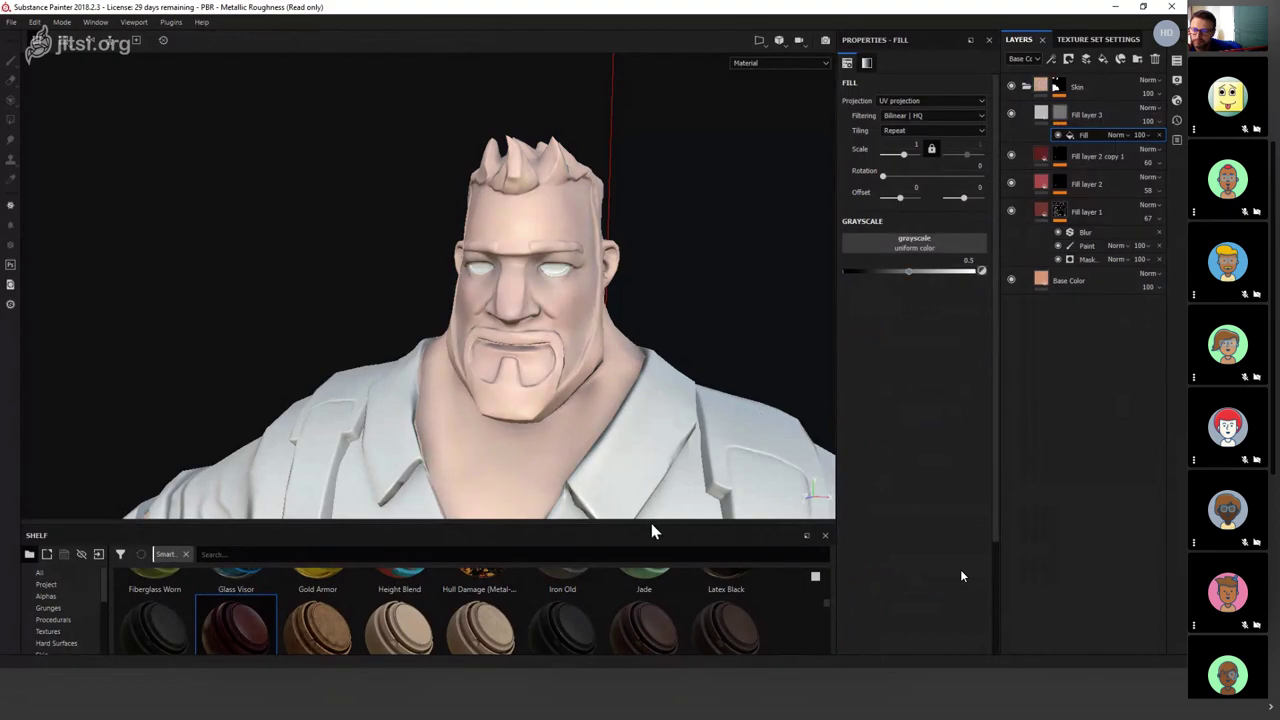
# Drop Grunge Dirt Splats from the Grunges shelf into Fill layer 3's mask fill.
pyautogui.moveTo(651, 526); pyautogui.dragTo(470, 243)
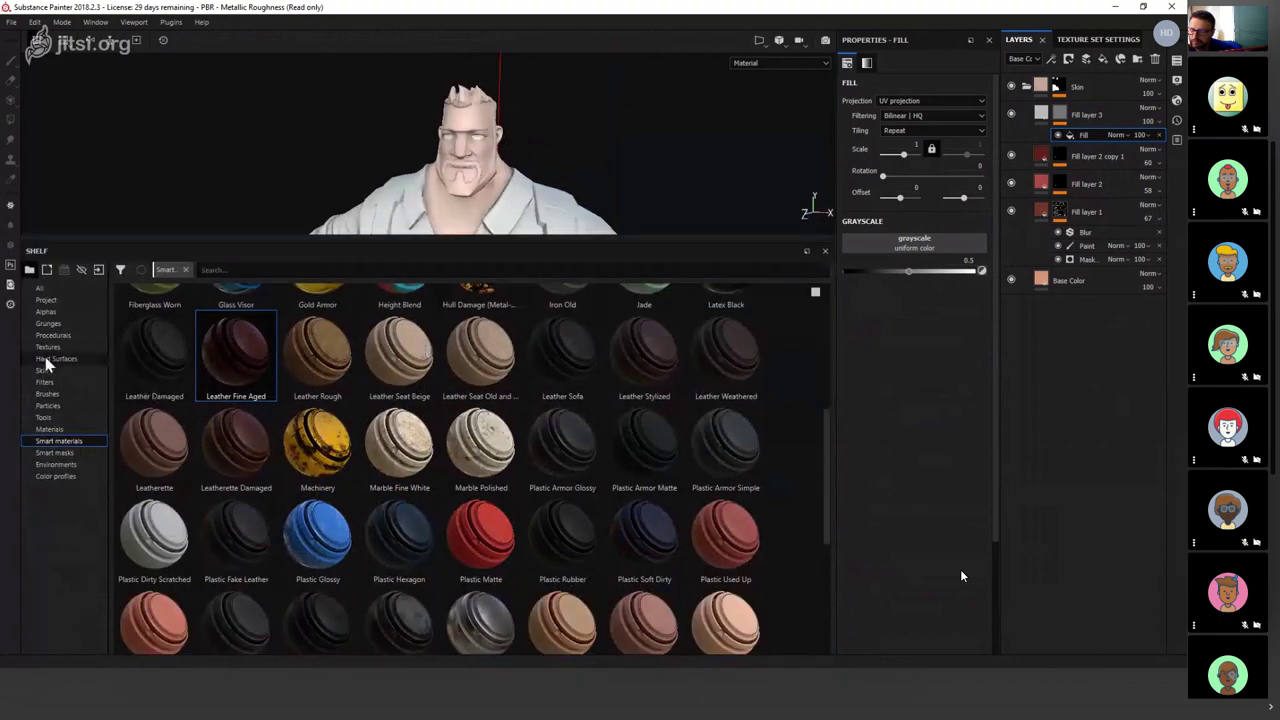
pyautogui.click(48, 323)
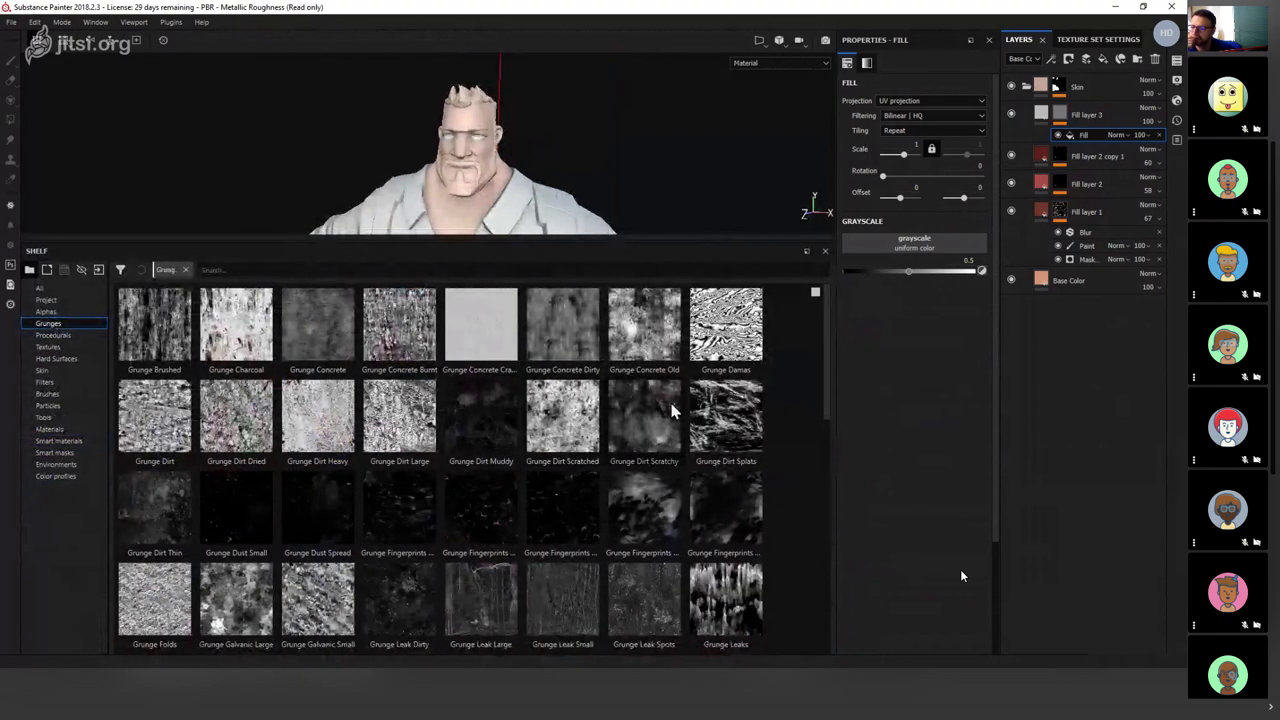
pyautogui.moveTo(725, 415); pyautogui.dragTo(884, 258)
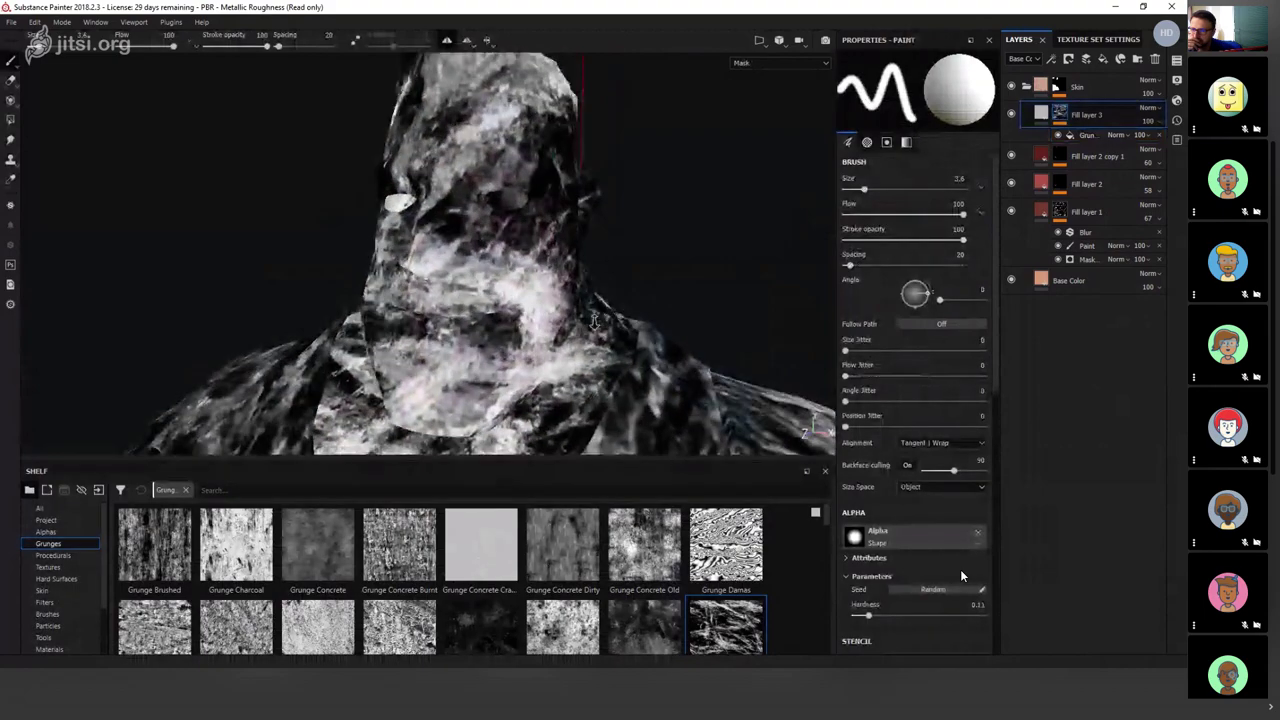
pyautogui.click(1041, 113)
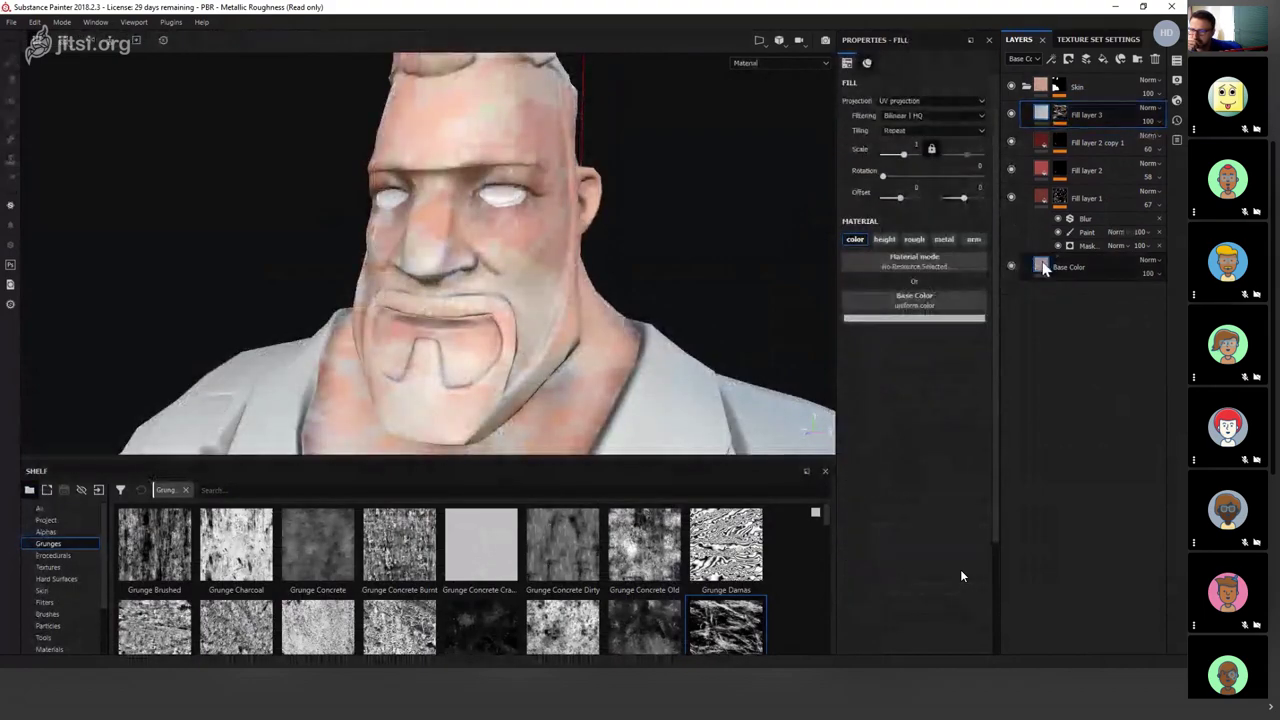
# Preview a bright red on the Base Color layer, then undo it to keep the peach skin.
pyautogui.click(1043, 268)
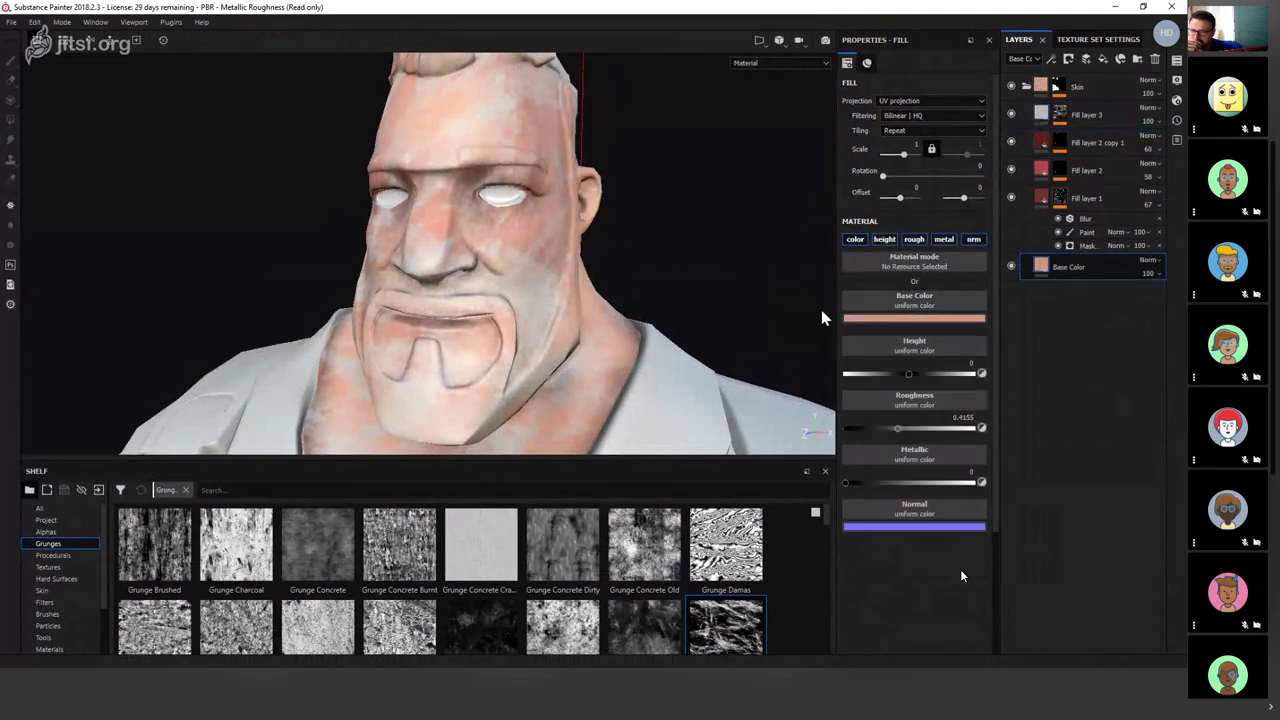
pyautogui.click(927, 319)
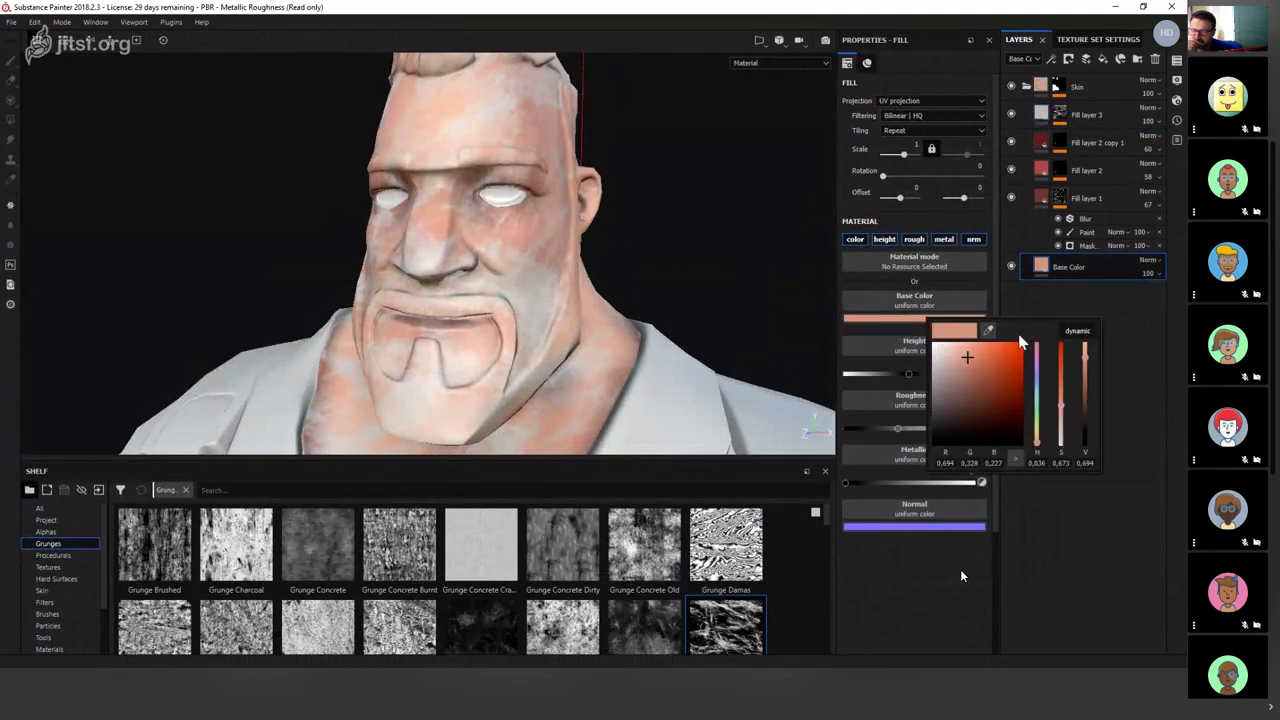
pyautogui.moveTo(996, 377); pyautogui.dragTo(1037, 344)
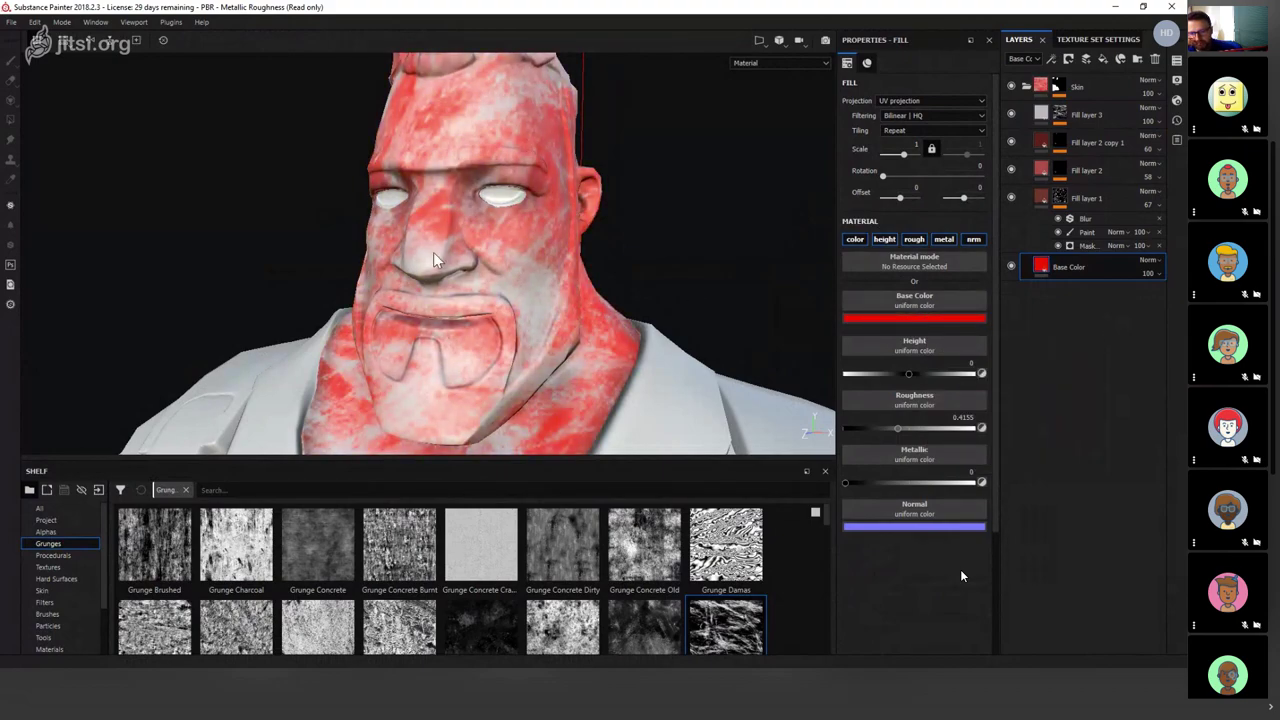
pyautogui.keyDown('alt'); pyautogui.moveTo(439, 261); pyautogui.dragTo(441, 351); pyautogui.keyUp('alt')
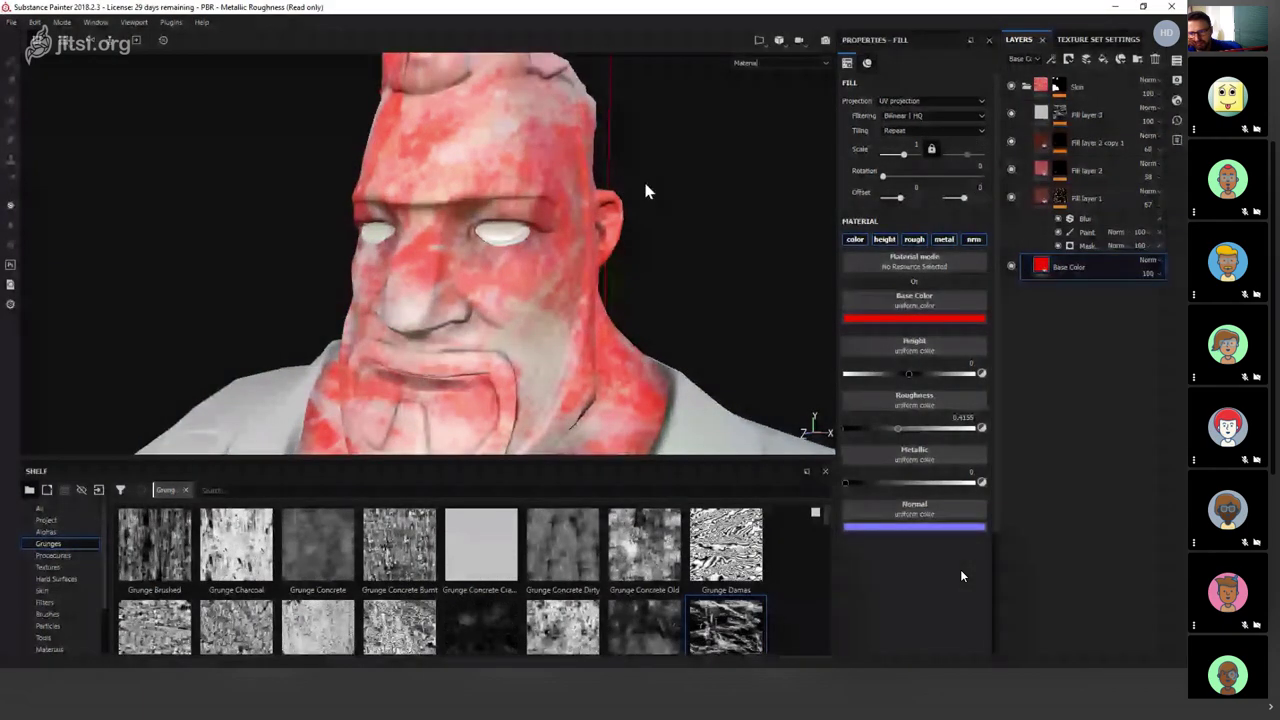
pyautogui.keyDown('alt'); pyautogui.moveTo(643, 178); pyautogui.dragTo(625, 553); pyautogui.keyUp('alt')
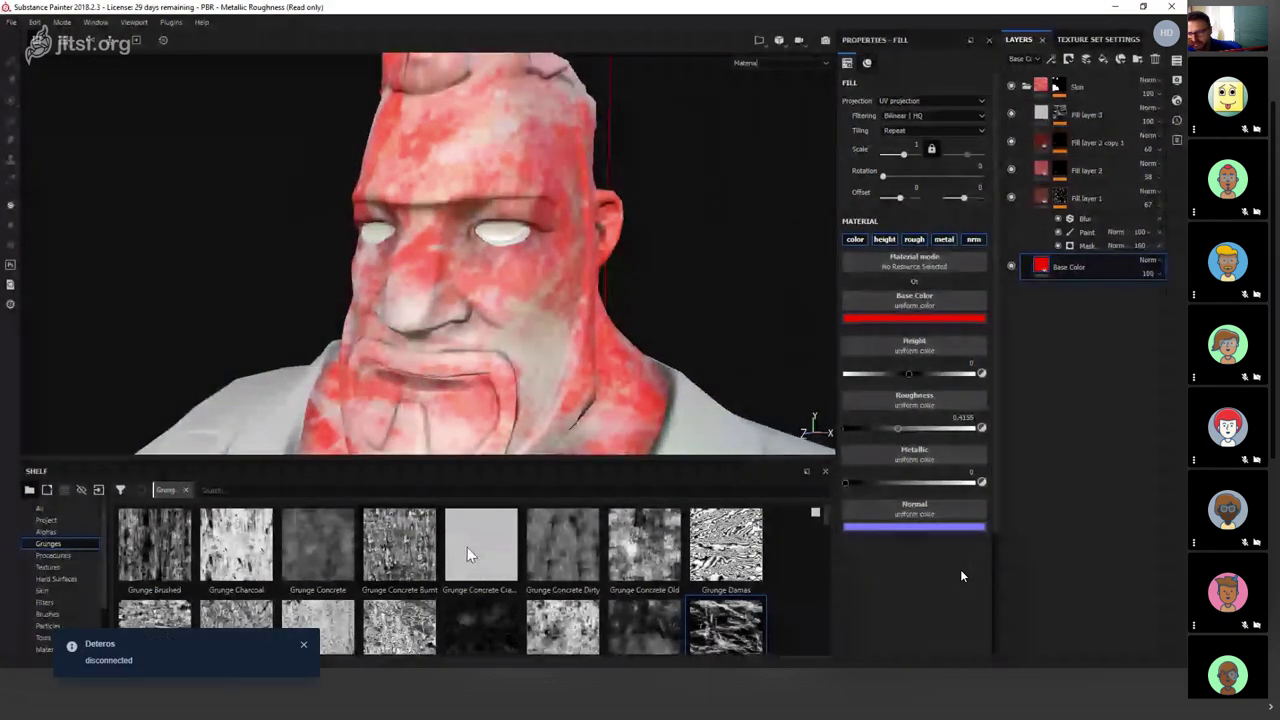
pyautogui.hotkey('ctrl', 'z')
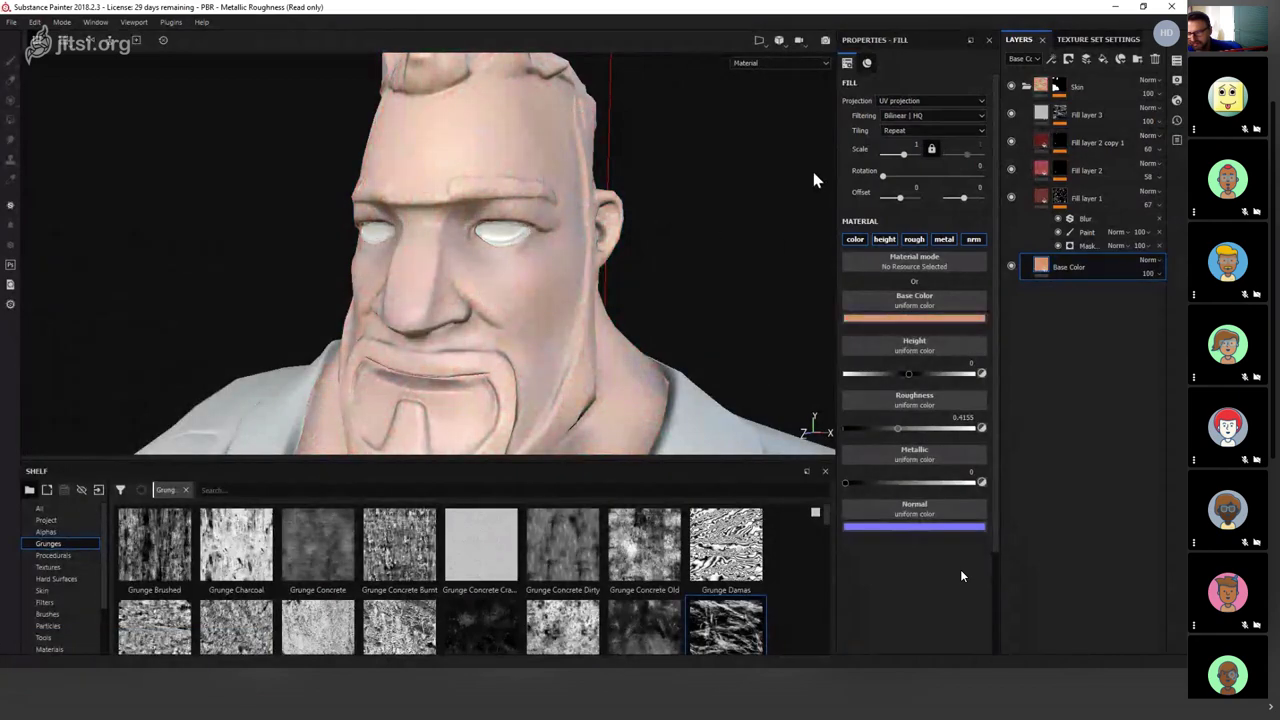
pyautogui.click(1046, 116)
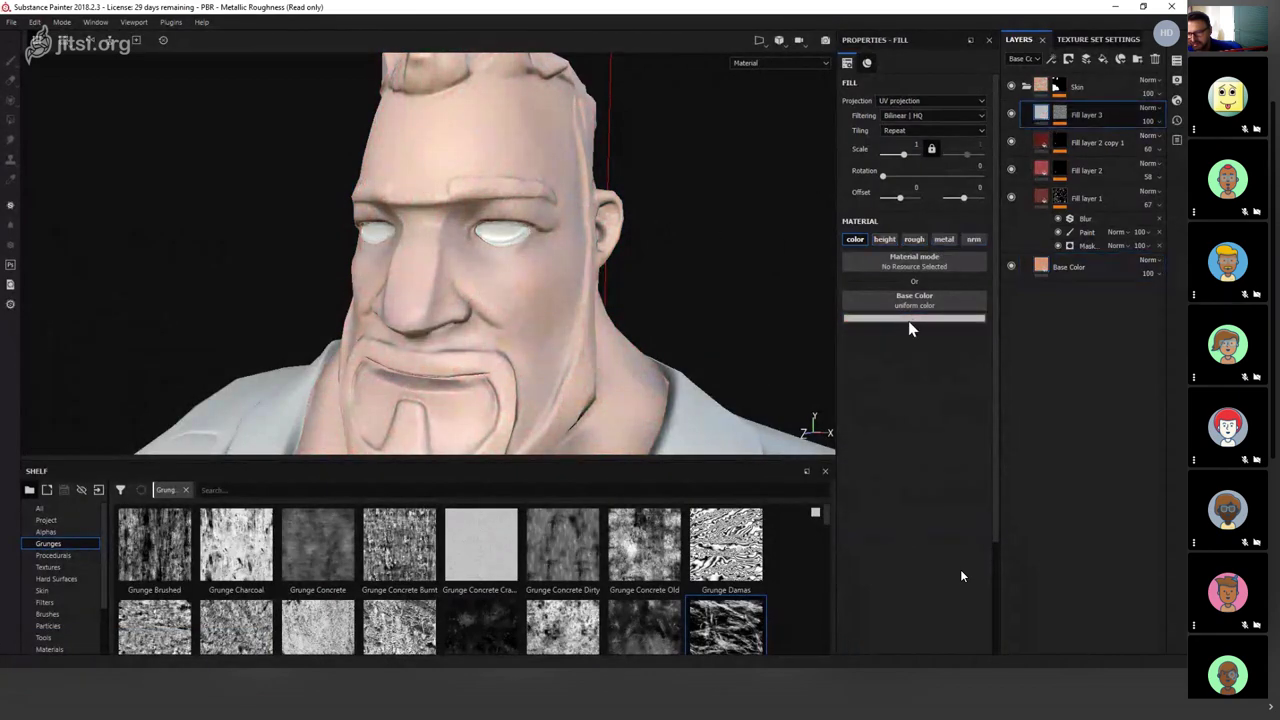
# Colour Fill layer 3 pure red and drop a grunge texture into its mask fill.
pyautogui.click(910, 328)
pyautogui.moveTo(964, 379); pyautogui.dragTo(1021, 340)
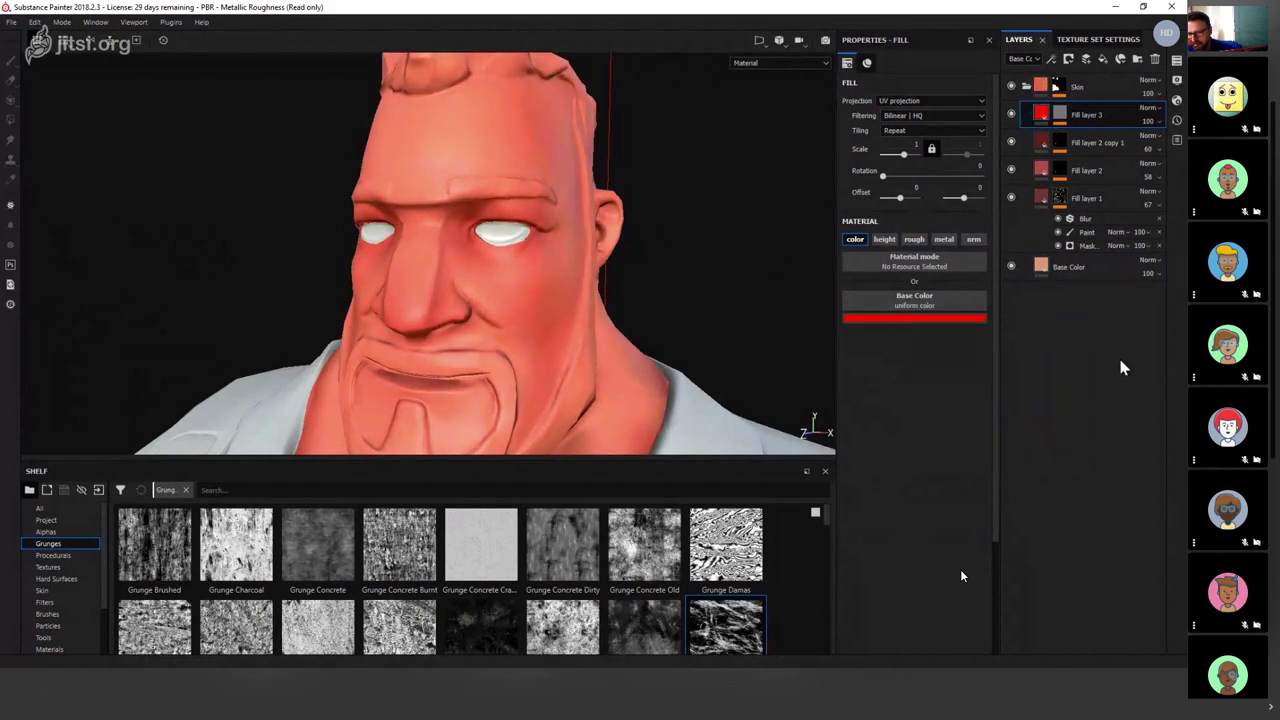
pyautogui.click(1060, 116)
pyautogui.click(1072, 134)
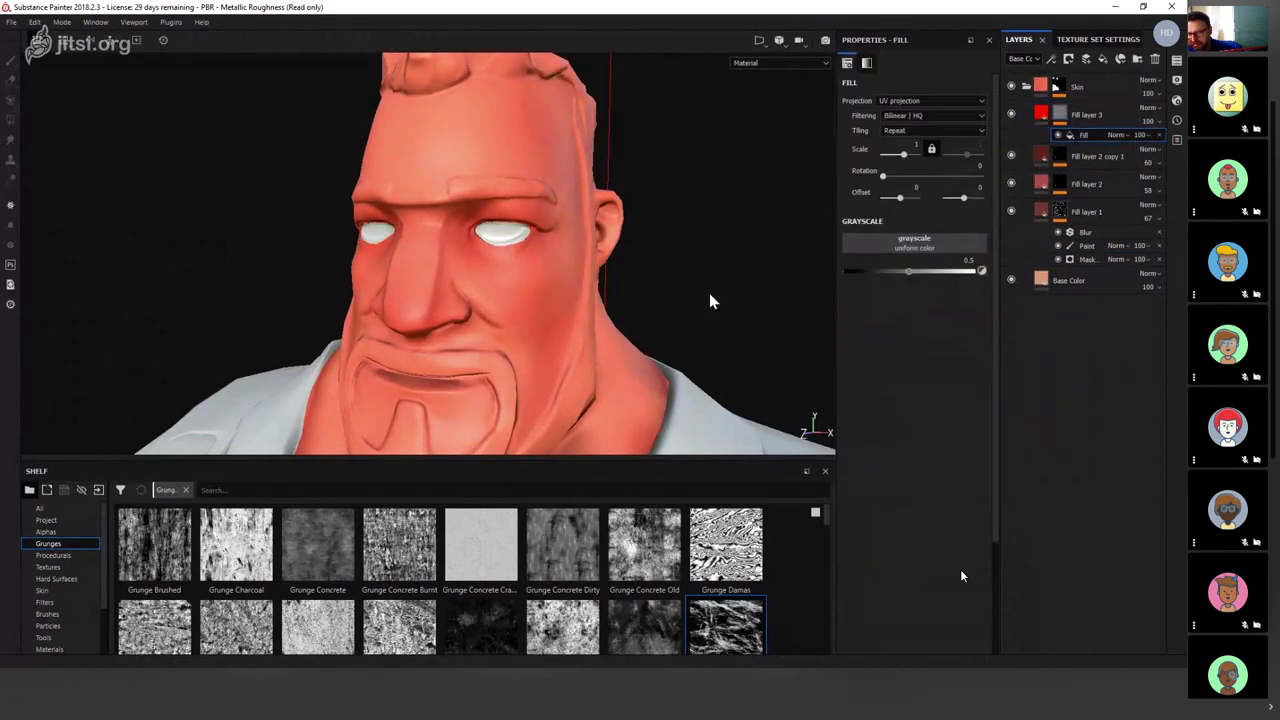
pyautogui.keyDown('alt'); pyautogui.click(1061, 114); pyautogui.keyUp('alt')
pyautogui.click(1084, 135)
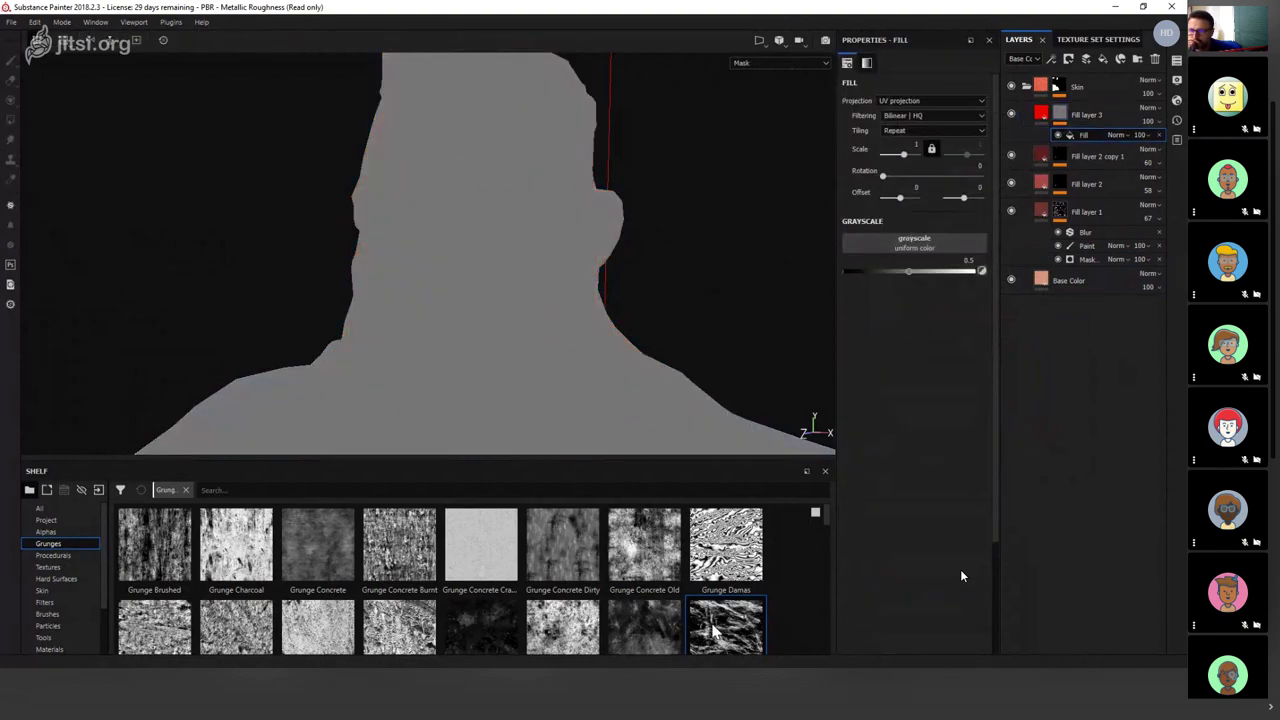
pyautogui.moveTo(716, 628); pyautogui.dragTo(880, 246)
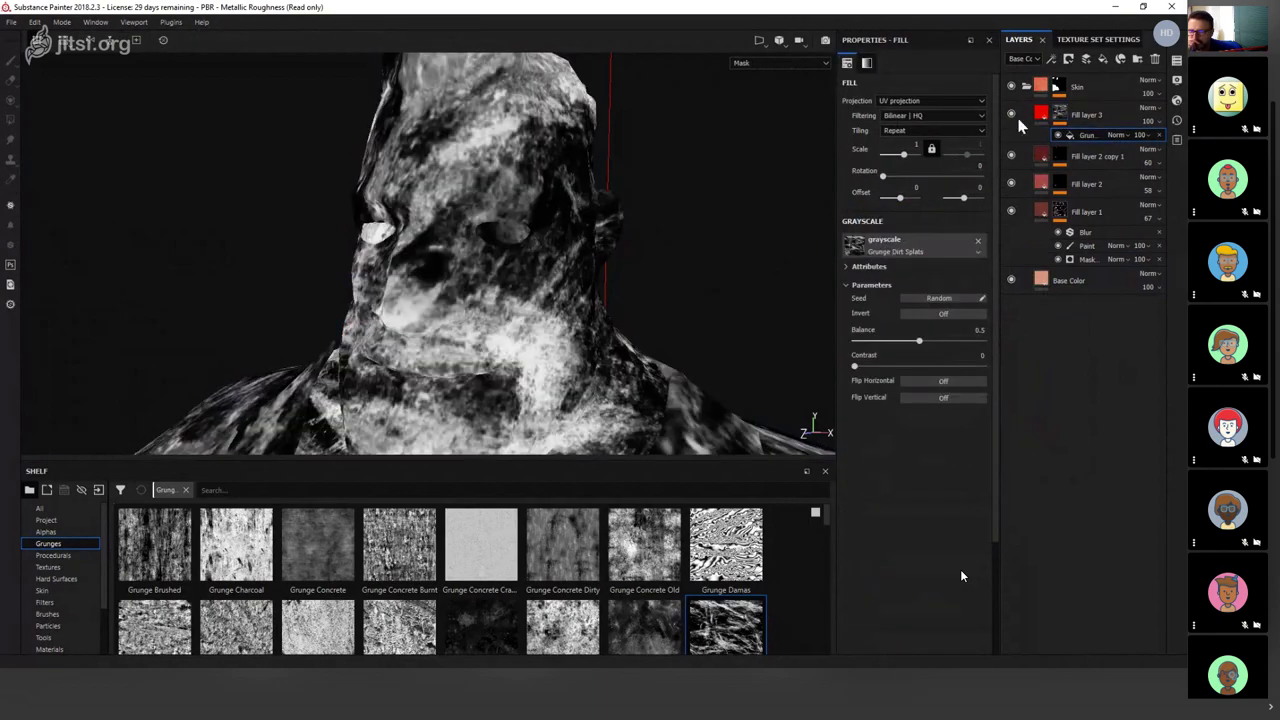
# Set the grunge mask's scale to 2.23 and switch it to tri-planar projection.
pyautogui.click(1085, 114)
pyautogui.keyDown('alt'); pyautogui.moveTo(586, 312); pyautogui.dragTo(585, 340); pyautogui.keyUp('alt')
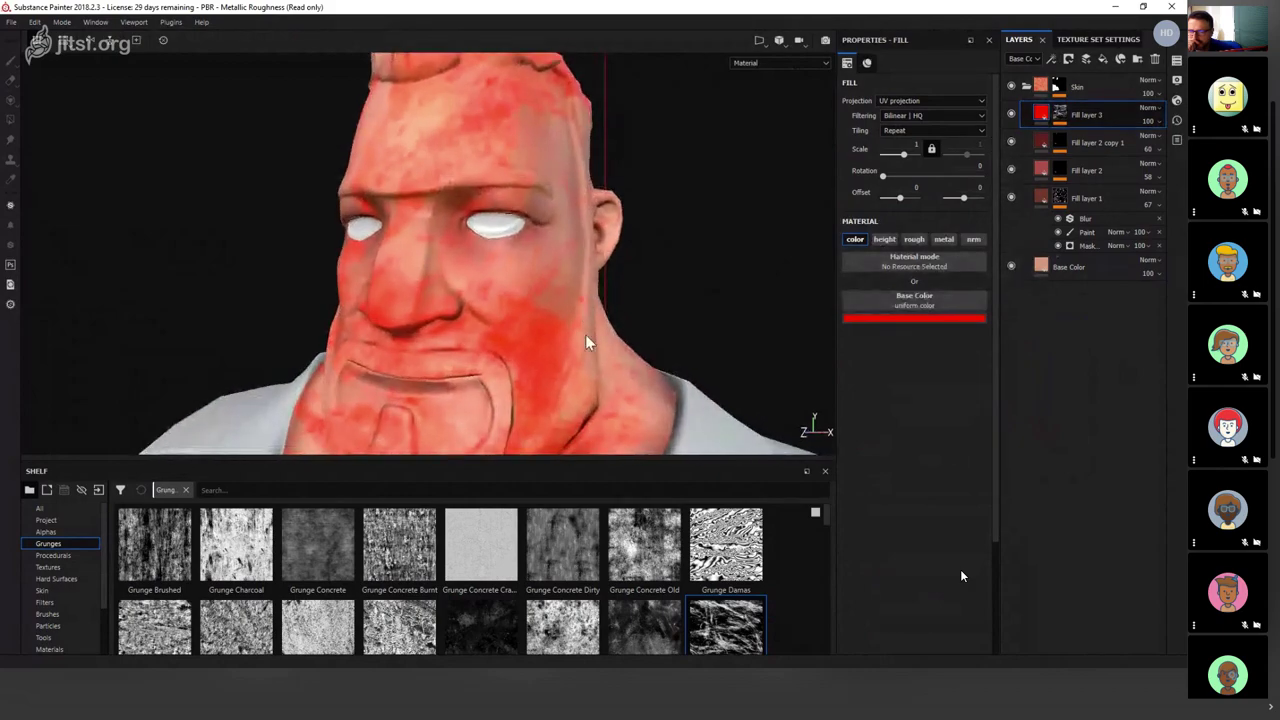
pyautogui.hotkey('ctrl', 'v')
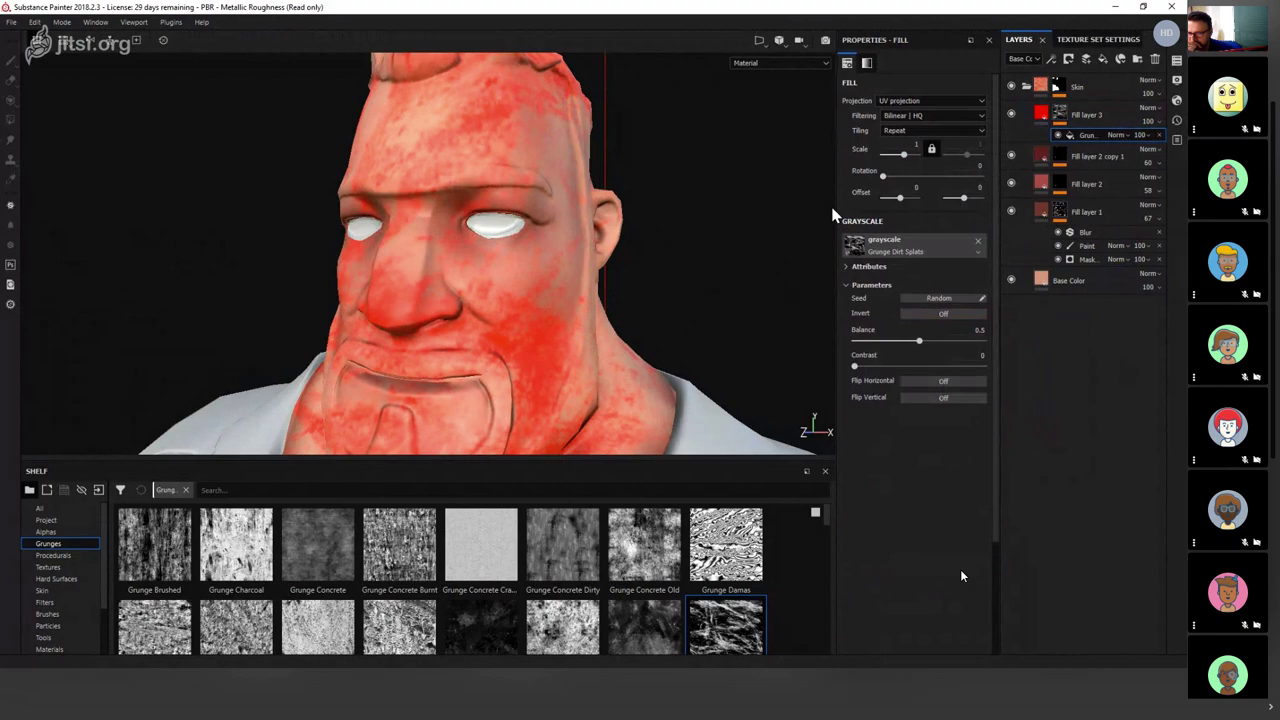
pyautogui.press('m')
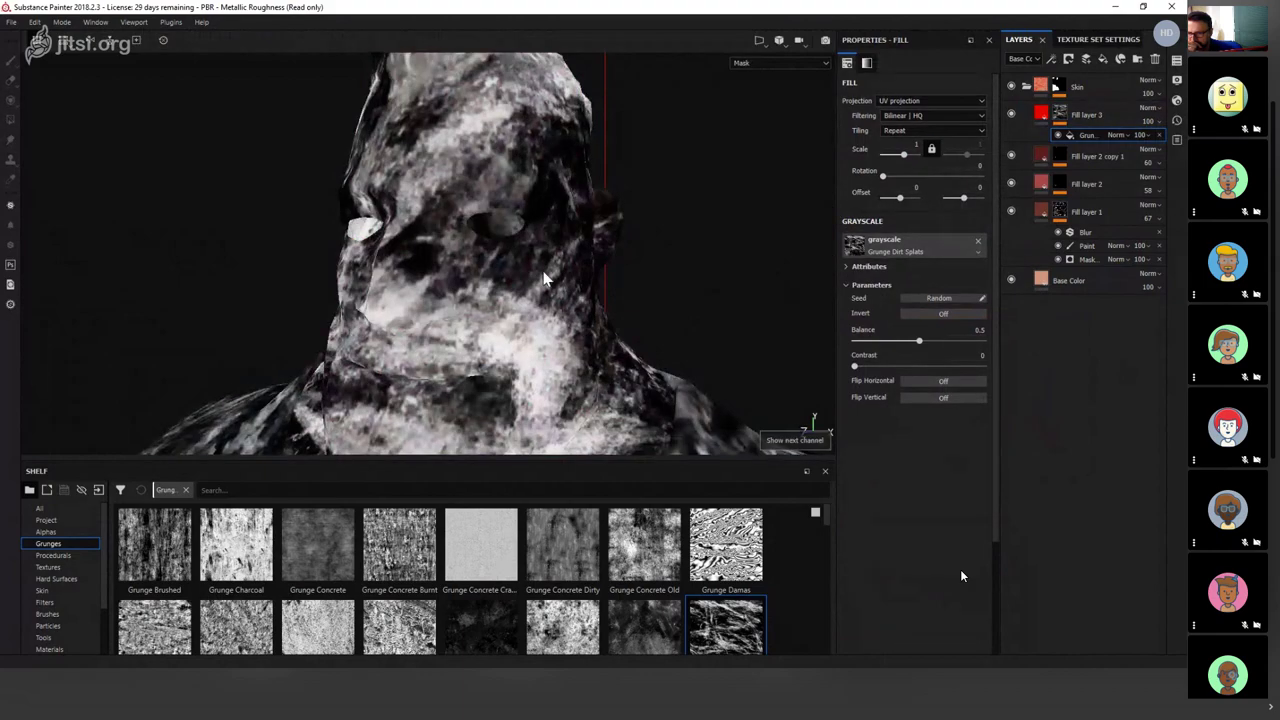
pyautogui.moveTo(906, 160); pyautogui.dragTo(909, 159)
pyautogui.keyDown('alt'); pyautogui.moveTo(657, 252); pyautogui.dragTo(731, 208); pyautogui.keyUp('alt')
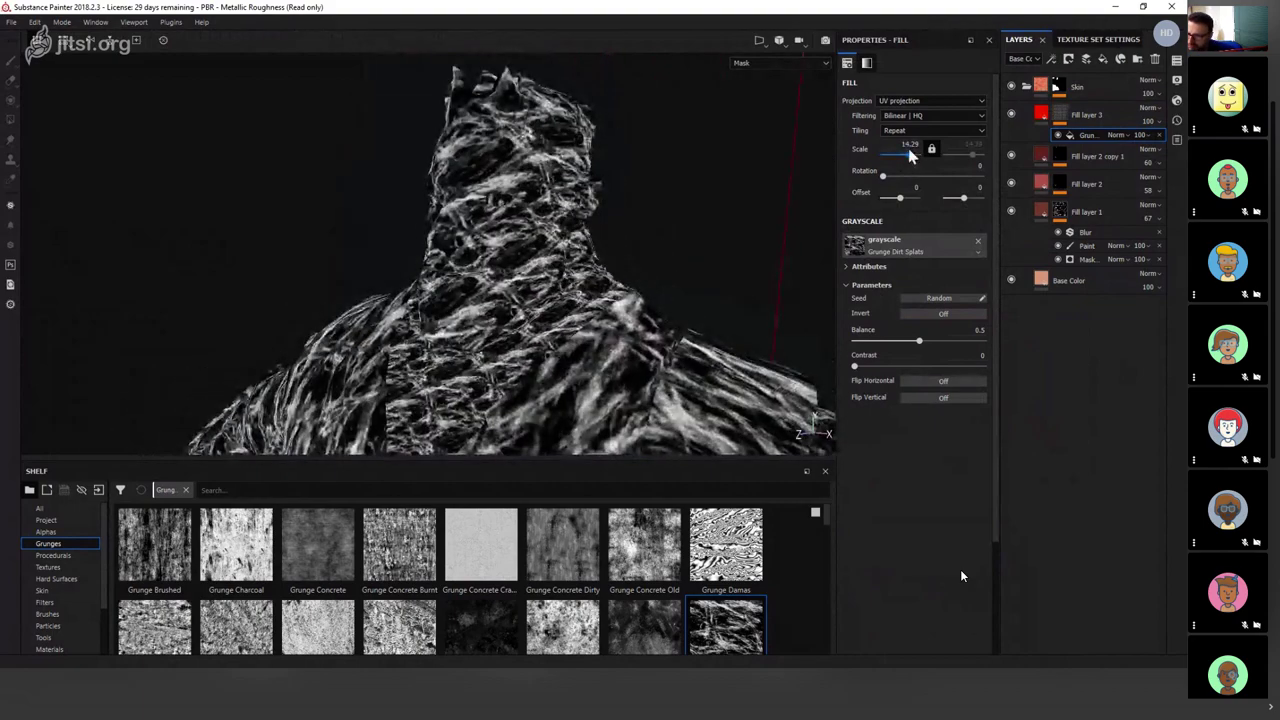
pyautogui.moveTo(908, 153); pyautogui.dragTo(904, 156)
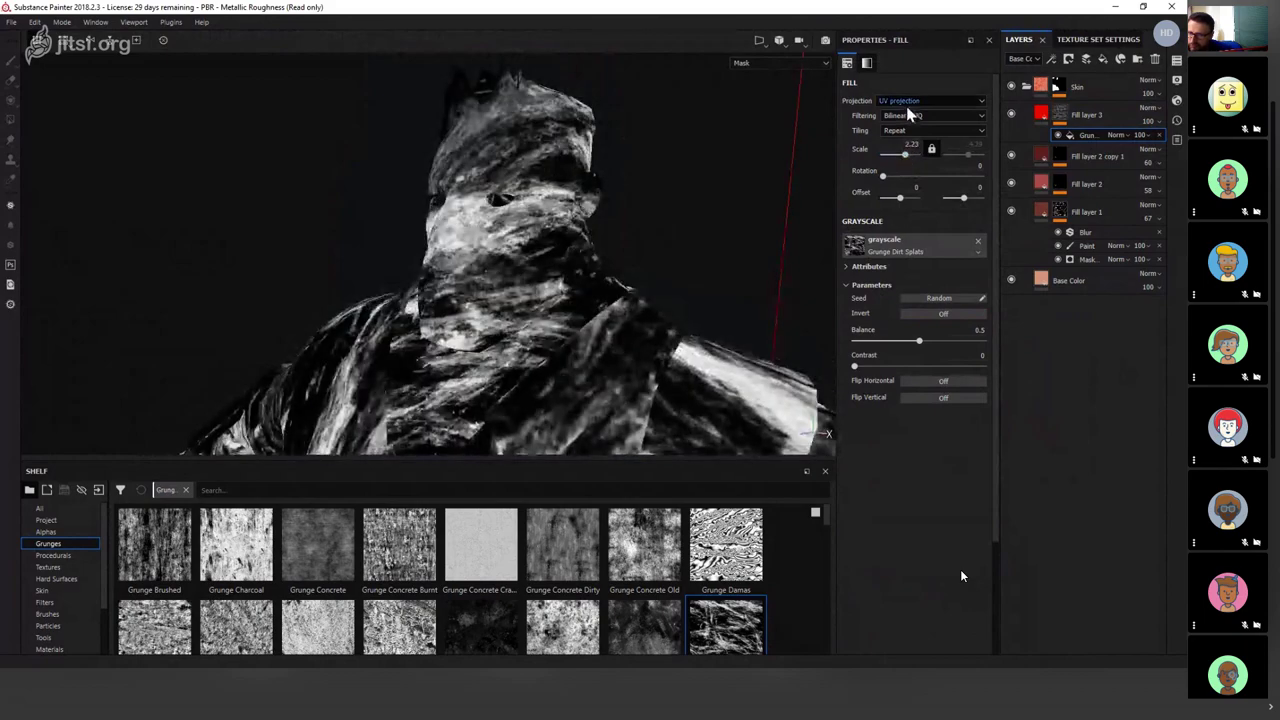
pyautogui.click(906, 104)
pyautogui.click(906, 116)
pyautogui.keyDown('alt'); pyautogui.moveTo(520, 280); pyautogui.dragTo(762, 262); pyautogui.keyUp('alt')
pyautogui.scroll(5, 461, 316)
pyautogui.press('m')
# Darken Fill layer 3's red colour.
pyautogui.click(1086, 114)
pyautogui.click(973, 320)
pyautogui.click(1064, 392)
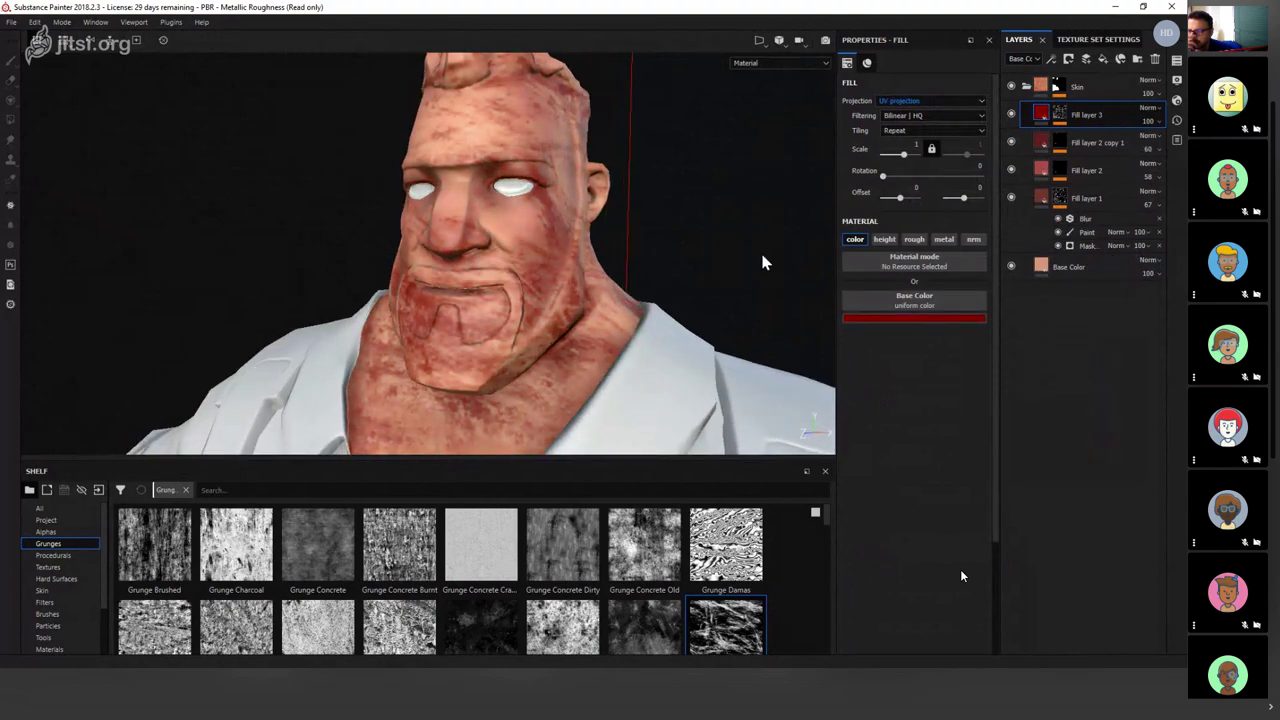
# Enable height on Fill layer 3 at about 0.18 and shrink the mask brush to 1.32.
pyautogui.click(885, 243)
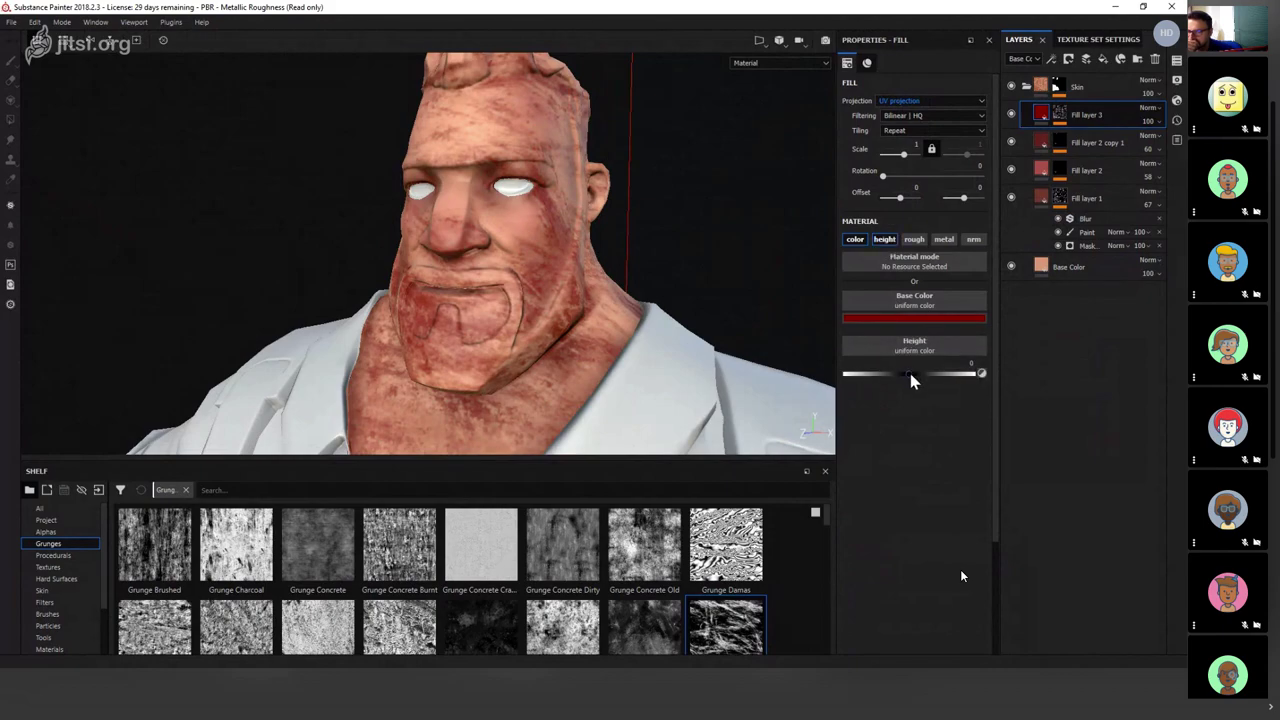
pyautogui.moveTo(910, 375)
pyautogui.mouseDown()
pyautogui.moveTo(880, 378)
pyautogui.moveTo(928, 377)
pyautogui.mouseUp()
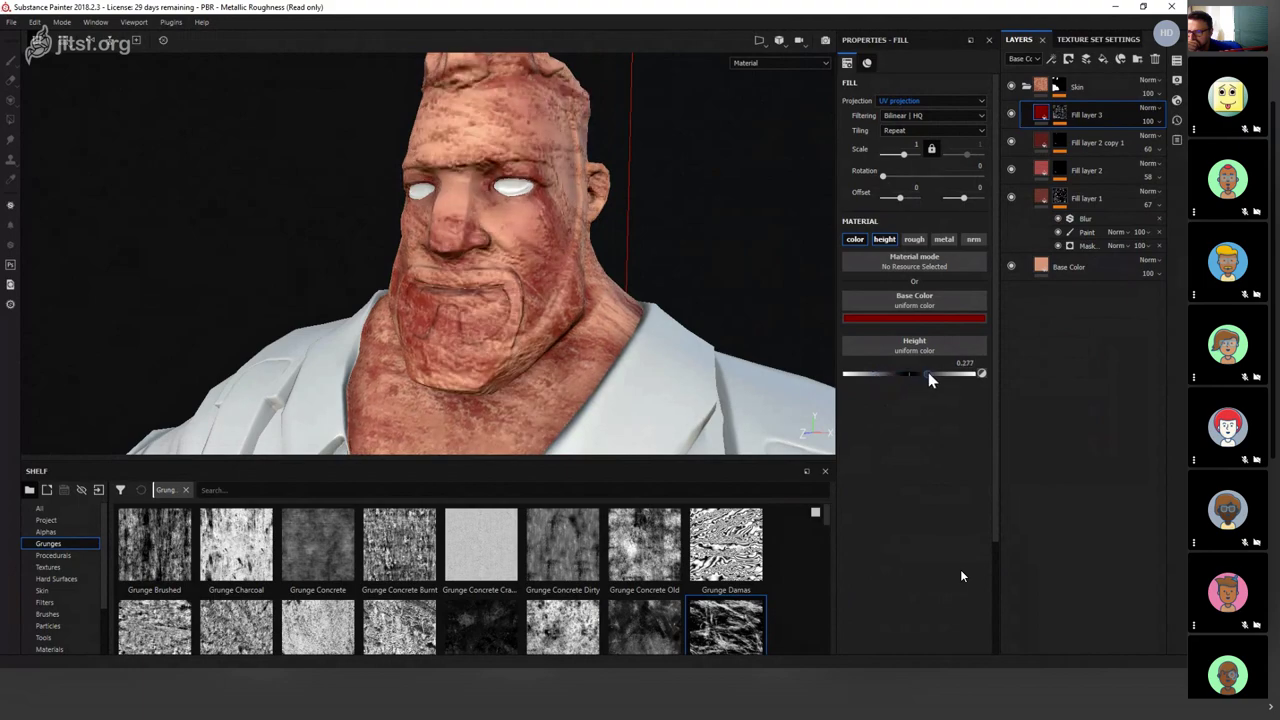
pyautogui.keyDown('alt'); pyautogui.moveTo(636, 275); pyautogui.dragTo(640, 360); pyautogui.keyUp('alt')
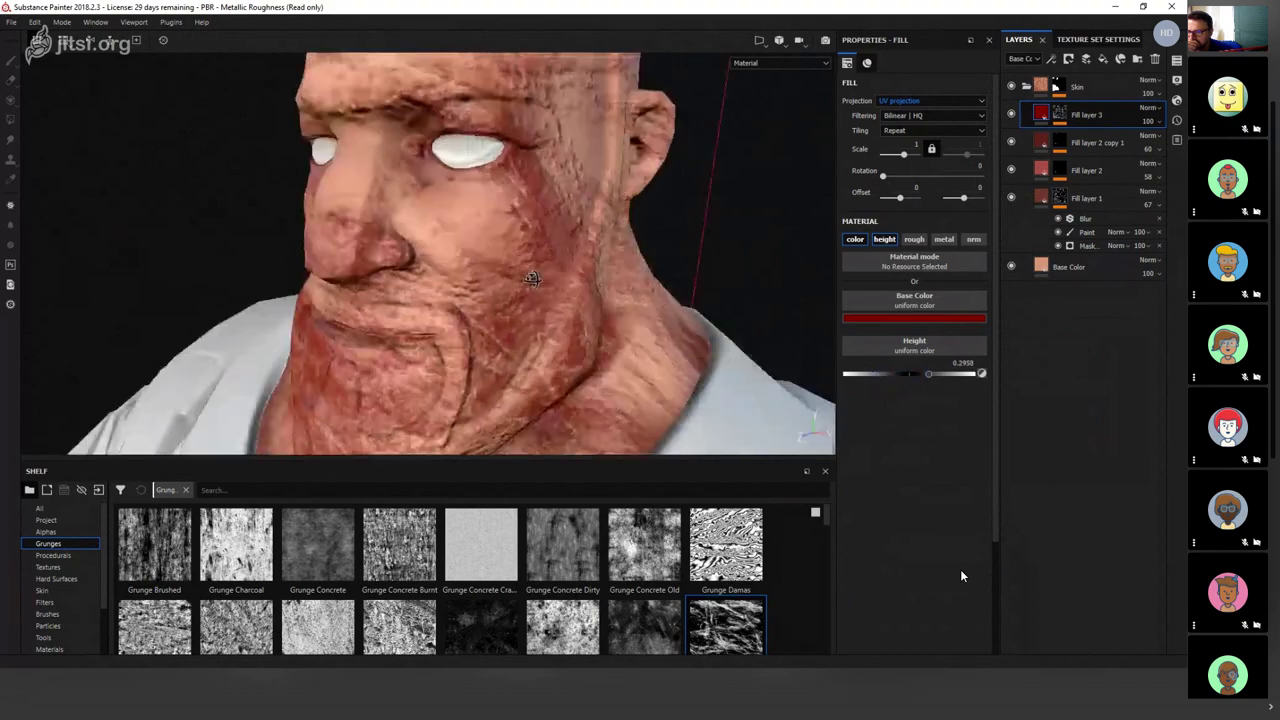
pyautogui.scroll(5, 768, 344)
pyautogui.moveTo(928, 374); pyautogui.dragTo(917, 377)
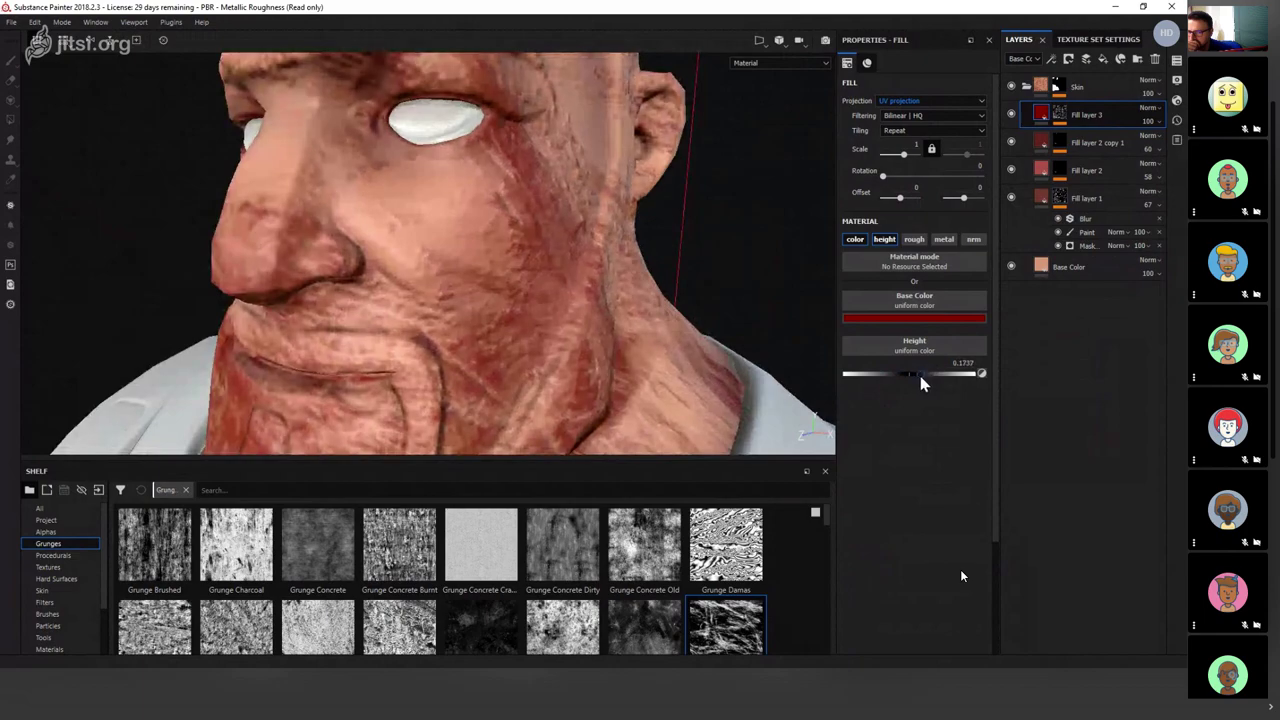
pyautogui.click(1059, 113)
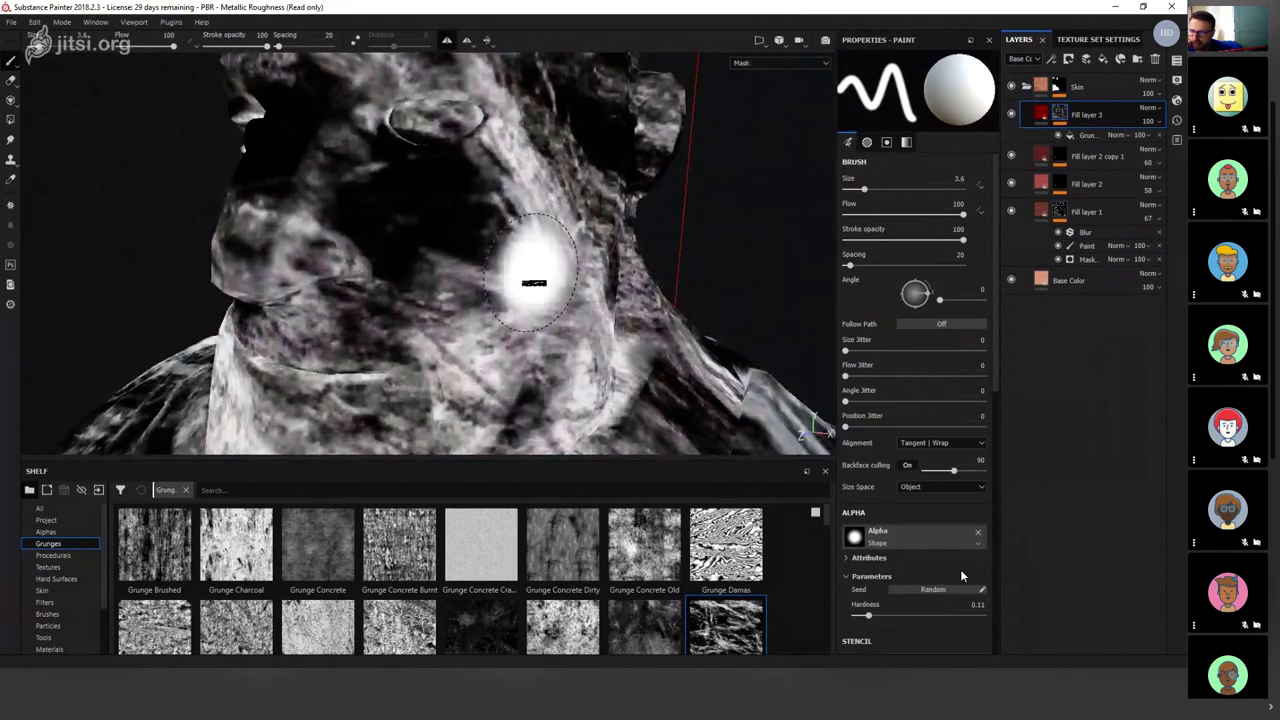
pyautogui.press('[')
pyautogui.press('[')
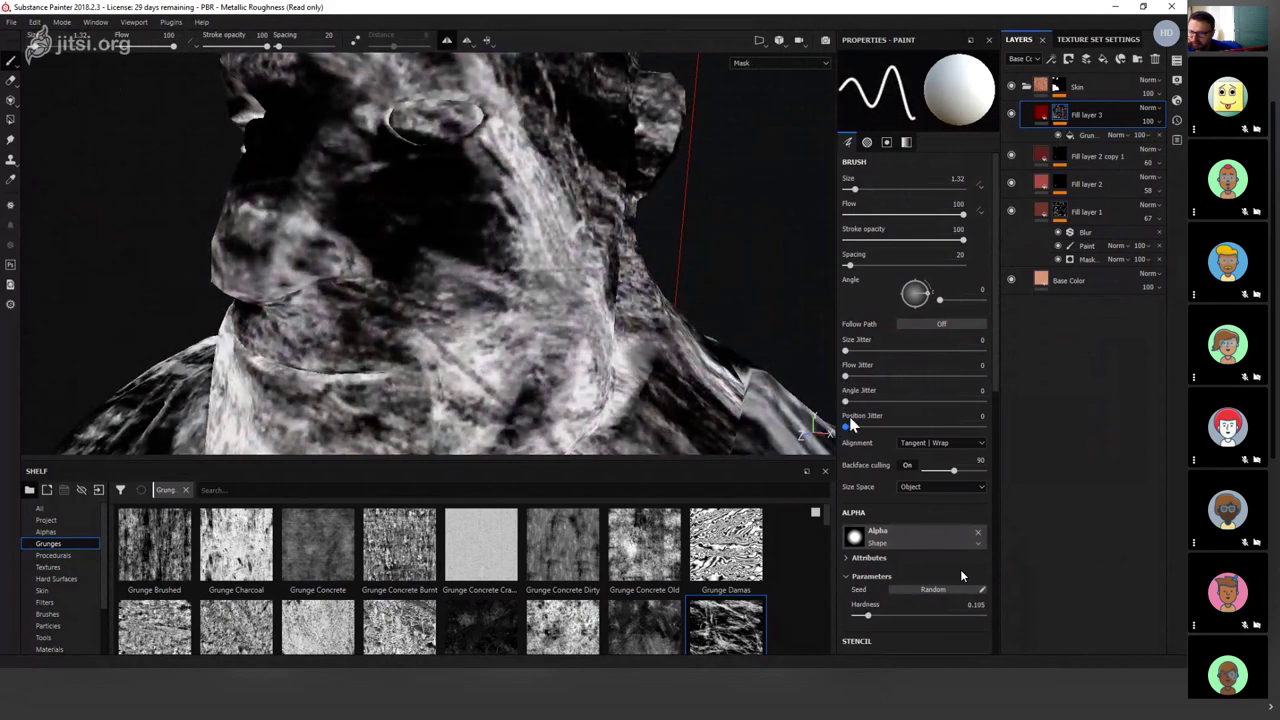
# Raise the Grunge Dirt Splats mask contrast to about 0.61 and return to material view.
pyautogui.click(1085, 137)
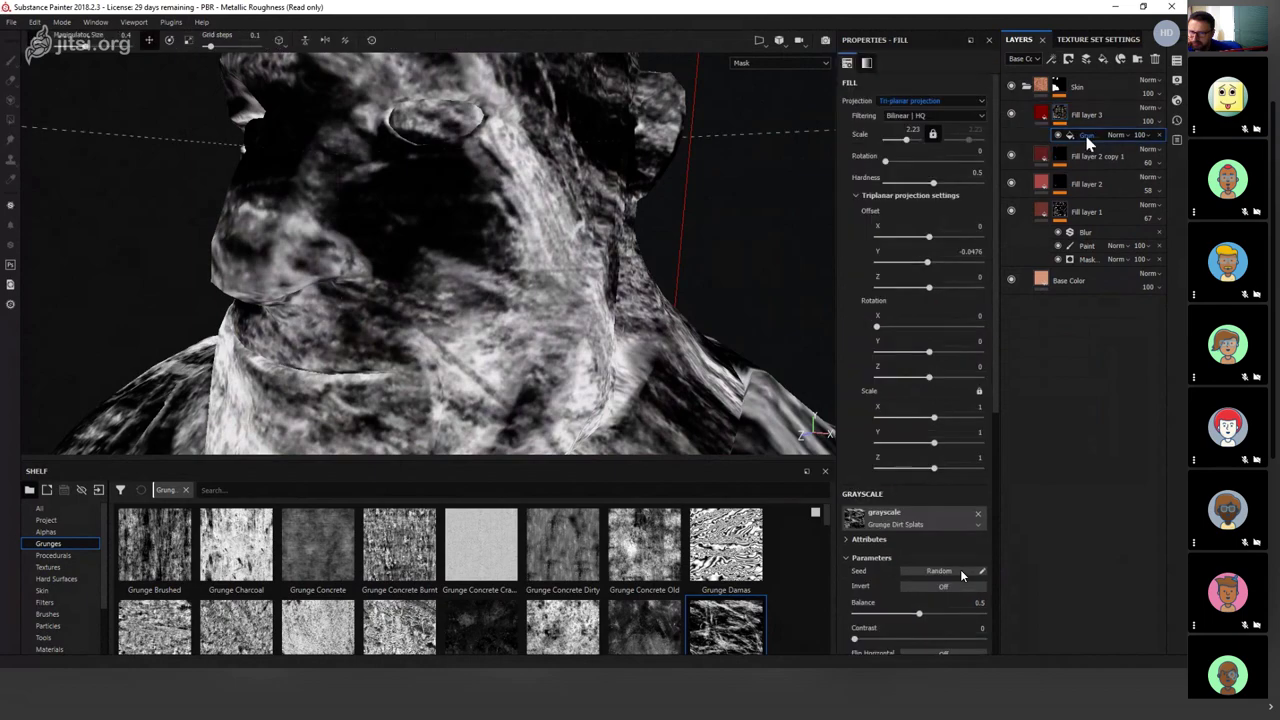
pyautogui.click(874, 200)
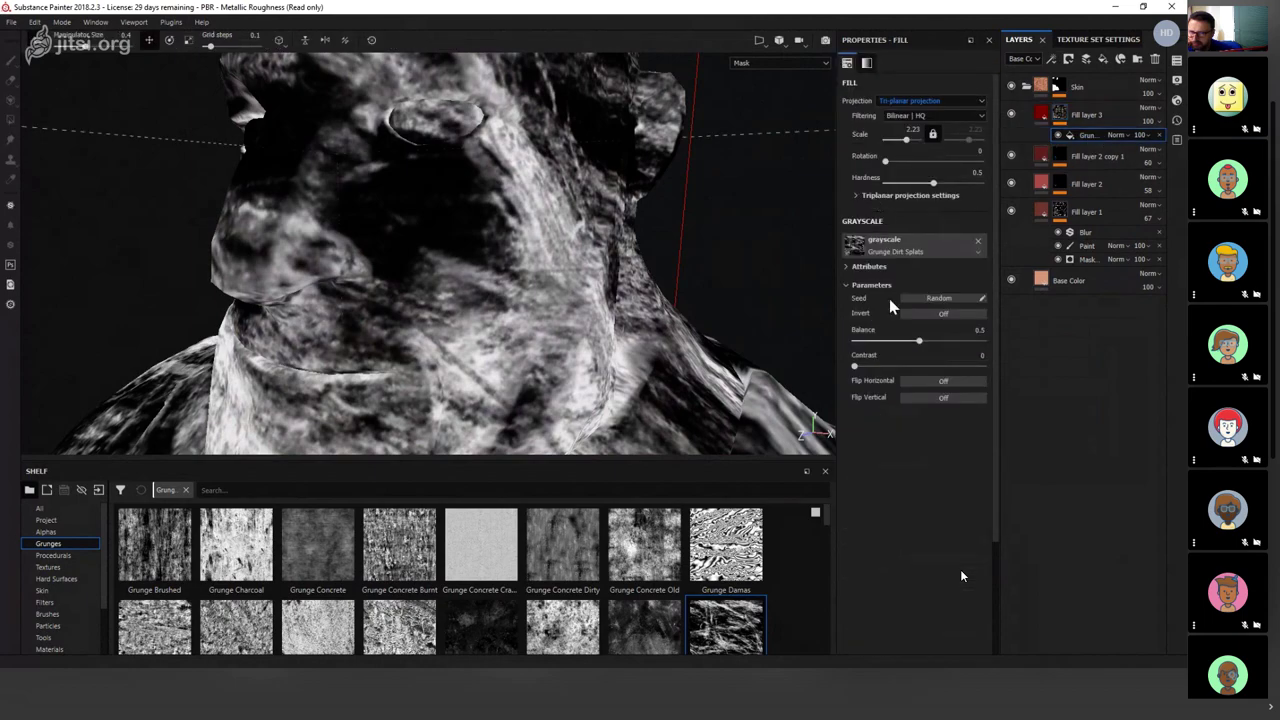
pyautogui.moveTo(867, 366); pyautogui.dragTo(900, 367)
pyautogui.press('m')
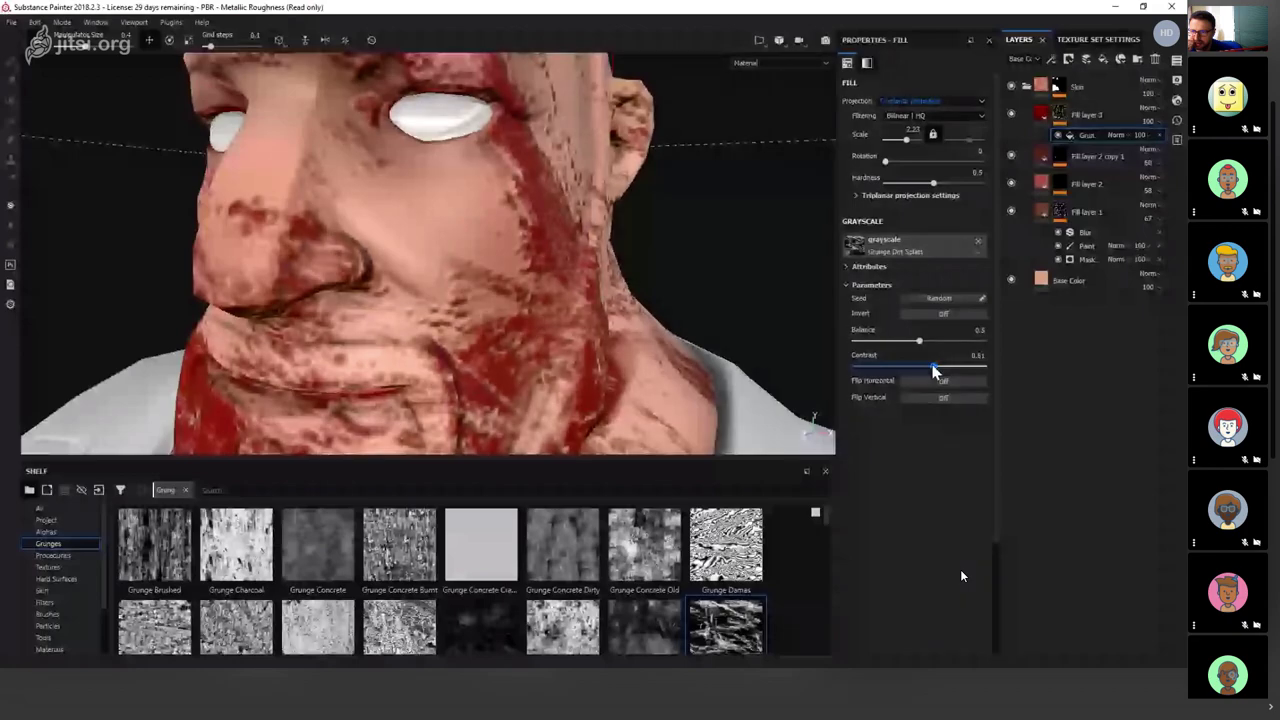
# Enable roughness on the blood fill at 0.2488 and retune its height to 0.1174.
pyautogui.click(1046, 118)
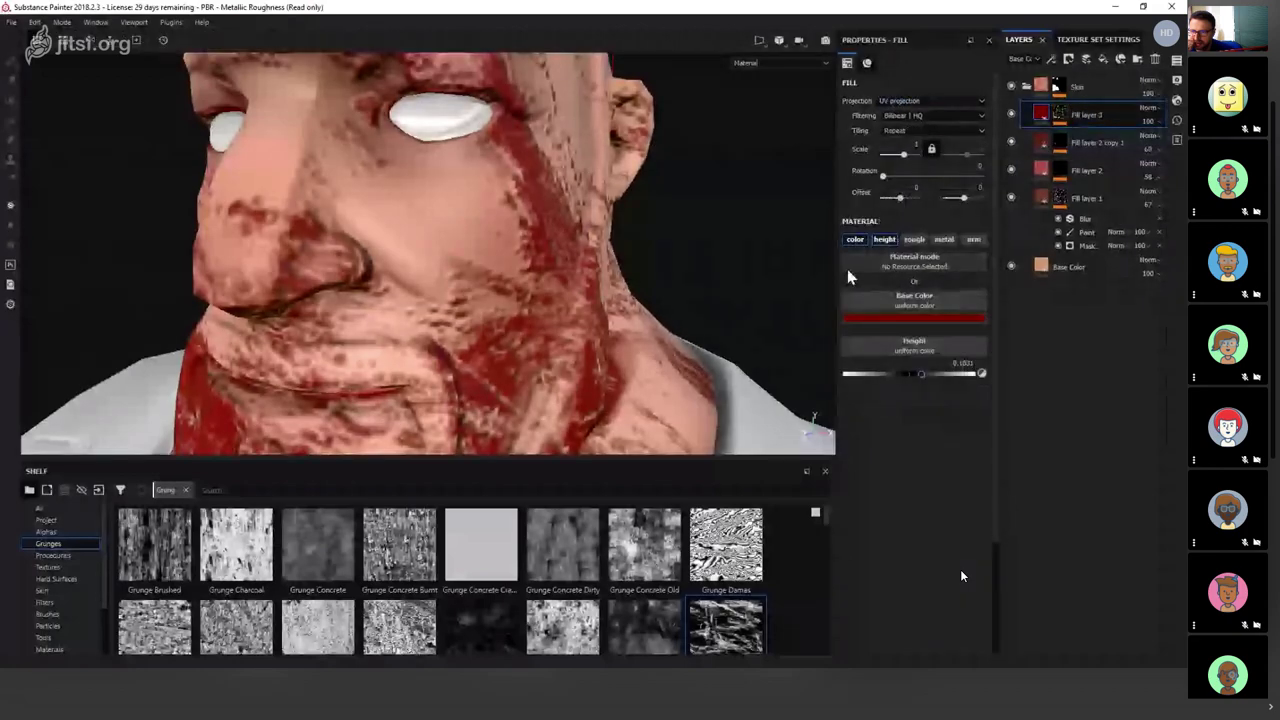
pyautogui.click(916, 241)
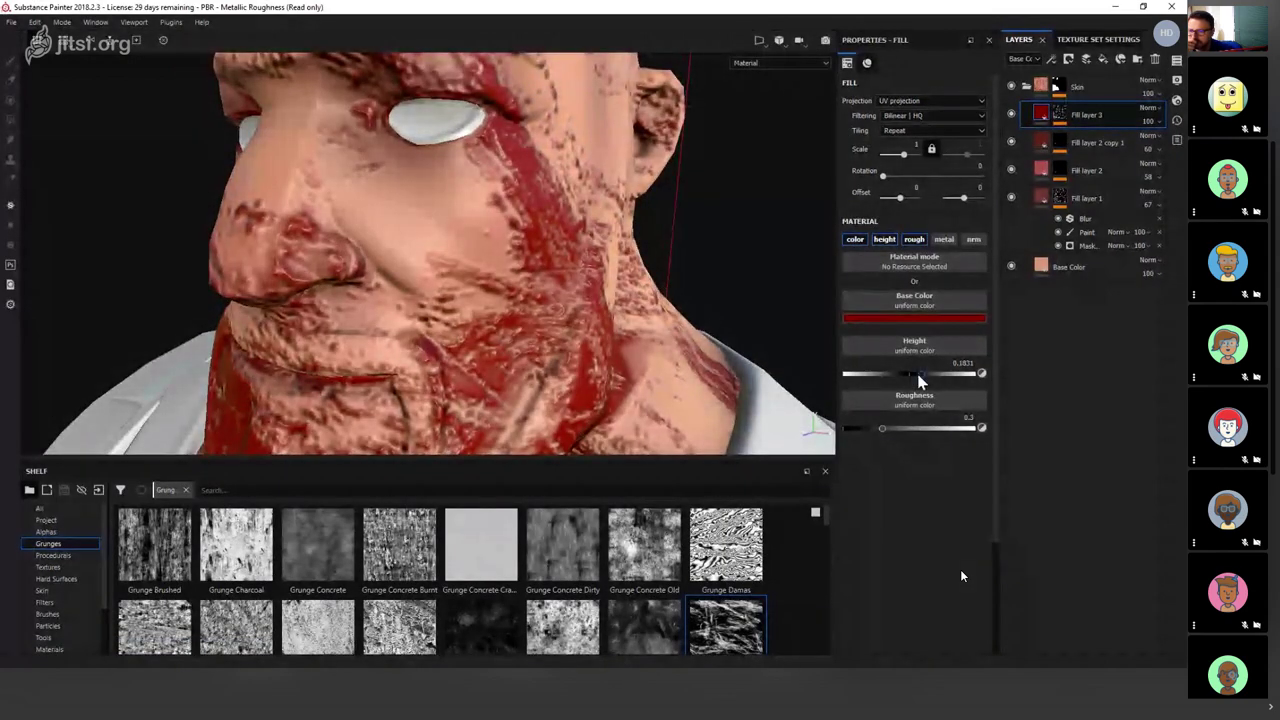
pyautogui.moveTo(882, 428)
pyautogui.mouseDown()
pyautogui.moveTo(848, 430)
pyautogui.moveTo(875, 429)
pyautogui.mouseUp()
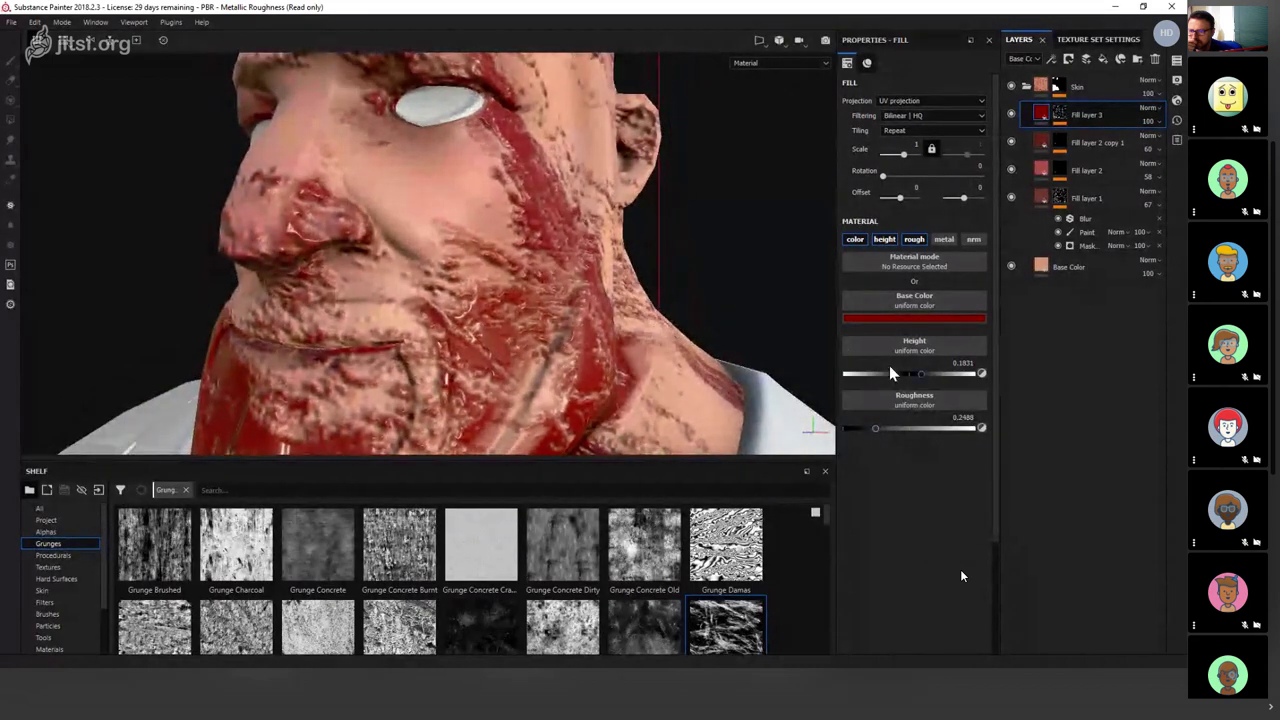
pyautogui.moveTo(913, 372)
pyautogui.mouseDown()
pyautogui.moveTo(898, 374)
pyautogui.moveTo(916, 376)
pyautogui.mouseUp()
pyautogui.keyDown('alt'); pyautogui.moveTo(800, 334); pyautogui.dragTo(490, 320); pyautogui.keyUp('alt')
pyautogui.click(1060, 116)
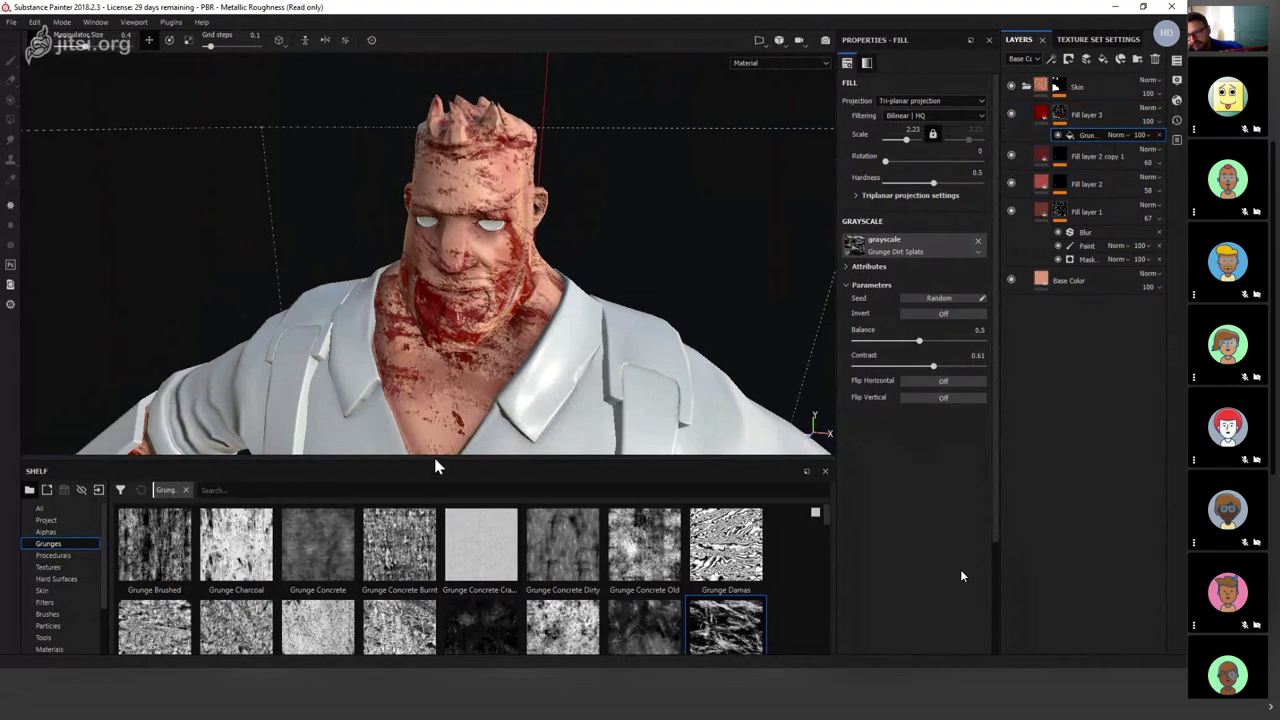
pyautogui.moveTo(435, 461); pyautogui.dragTo(435, 326)
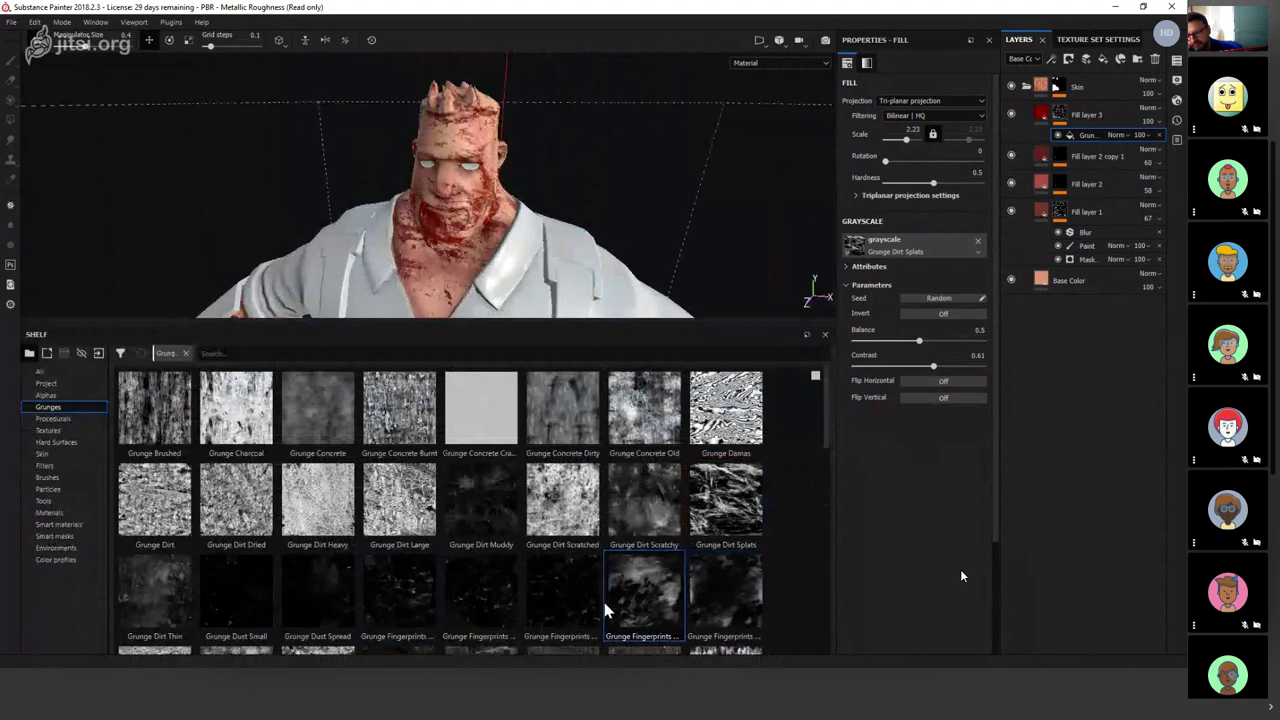
pyautogui.moveTo(565, 600); pyautogui.dragTo(903, 252)
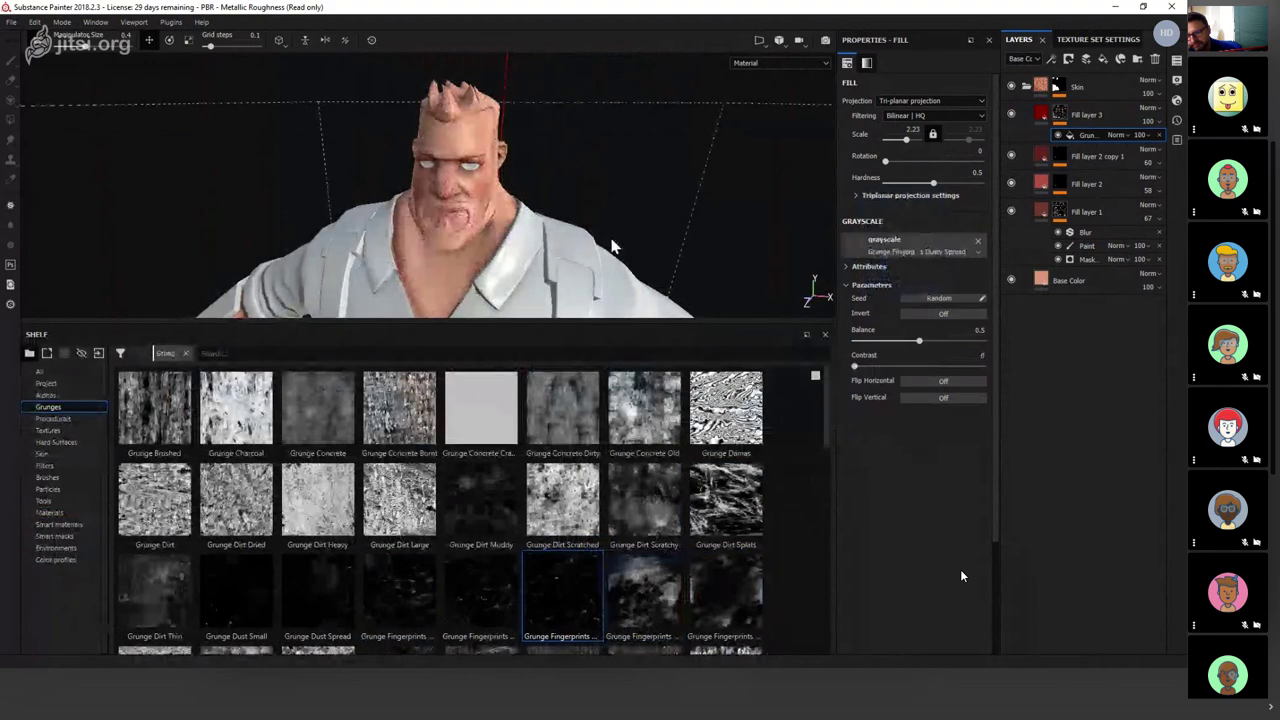
pyautogui.press('c')
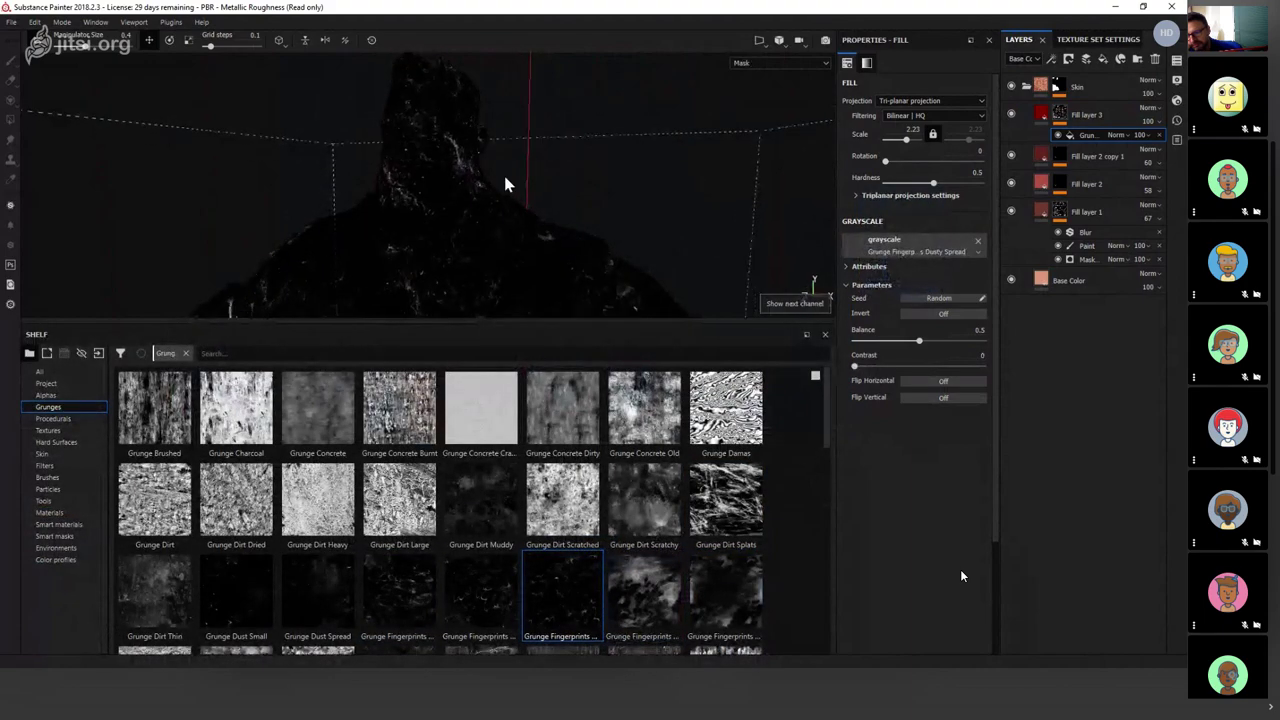
pyautogui.keyDown('alt'); pyautogui.moveTo(506, 180); pyautogui.dragTo(660, 246); pyautogui.keyUp('alt')
pyautogui.moveTo(905, 137); pyautogui.dragTo(907, 145)
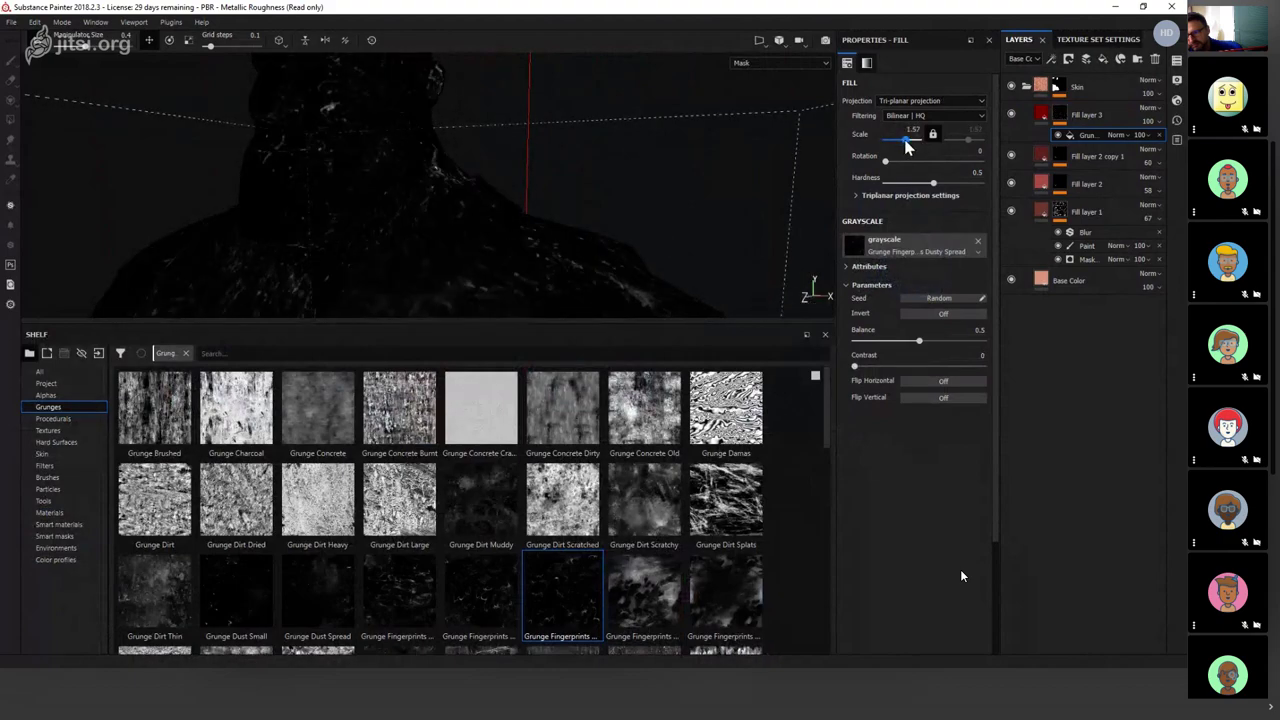
pyautogui.click(900, 341)
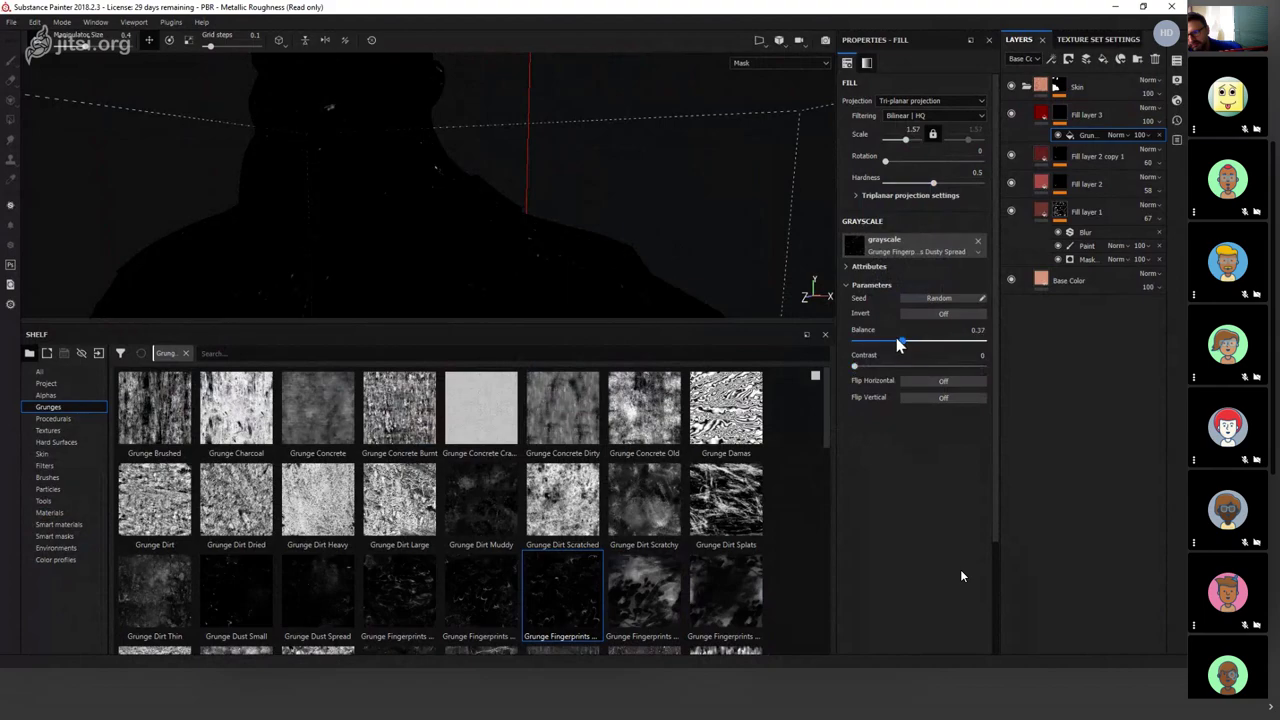
pyautogui.moveTo(907, 342); pyautogui.dragTo(968, 341)
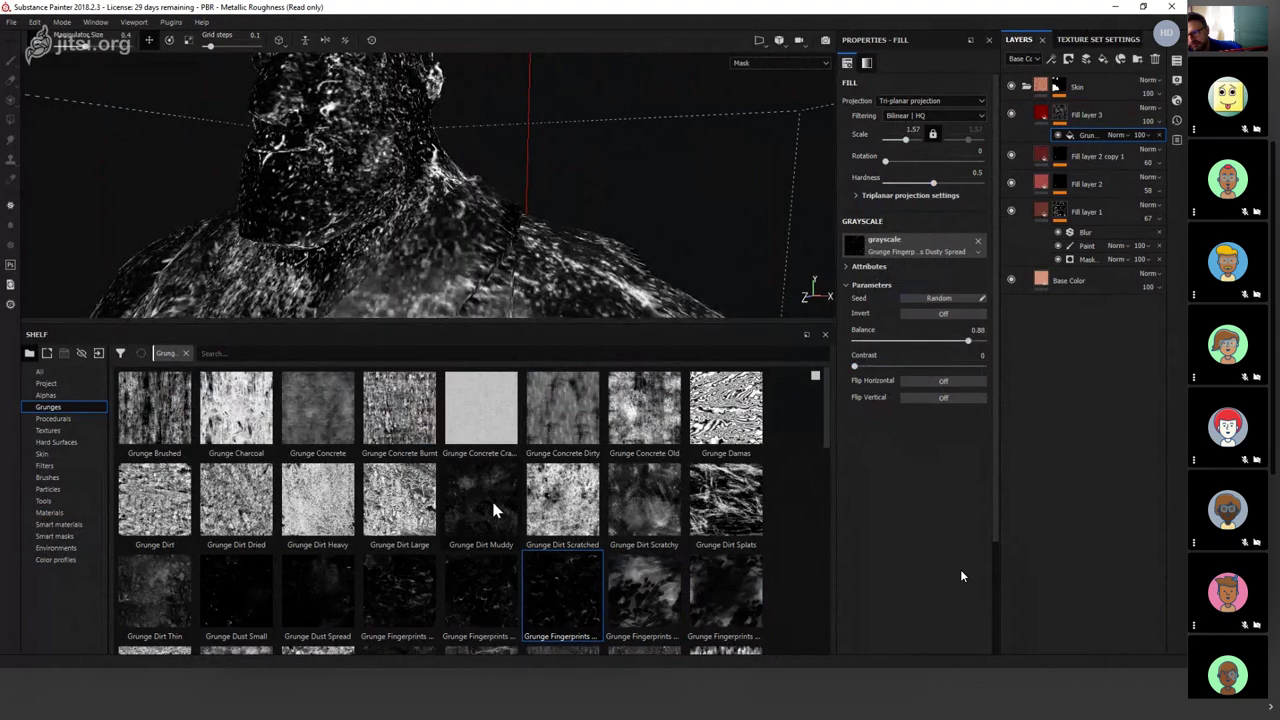
pyautogui.click(406, 598)
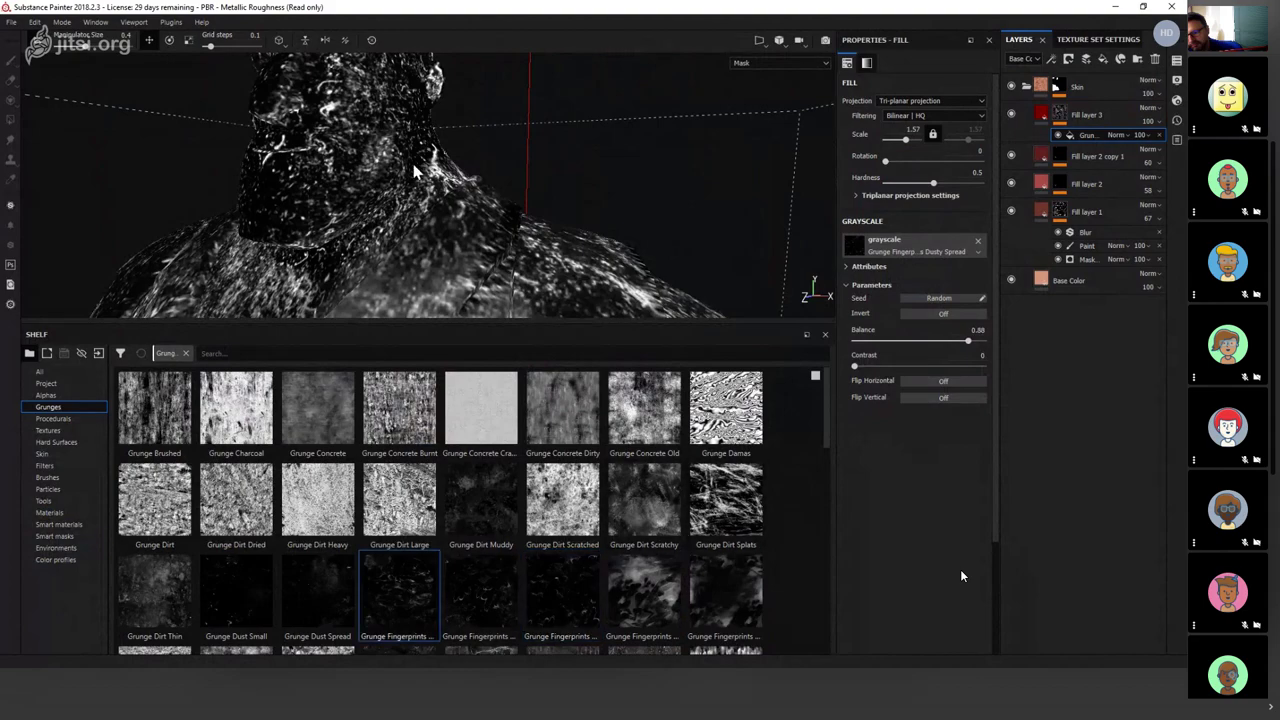
pyautogui.hotkey('ctrl', 'z')
pyautogui.hotkey('ctrl', 'z')
pyautogui.hotkey('ctrl', 'z')
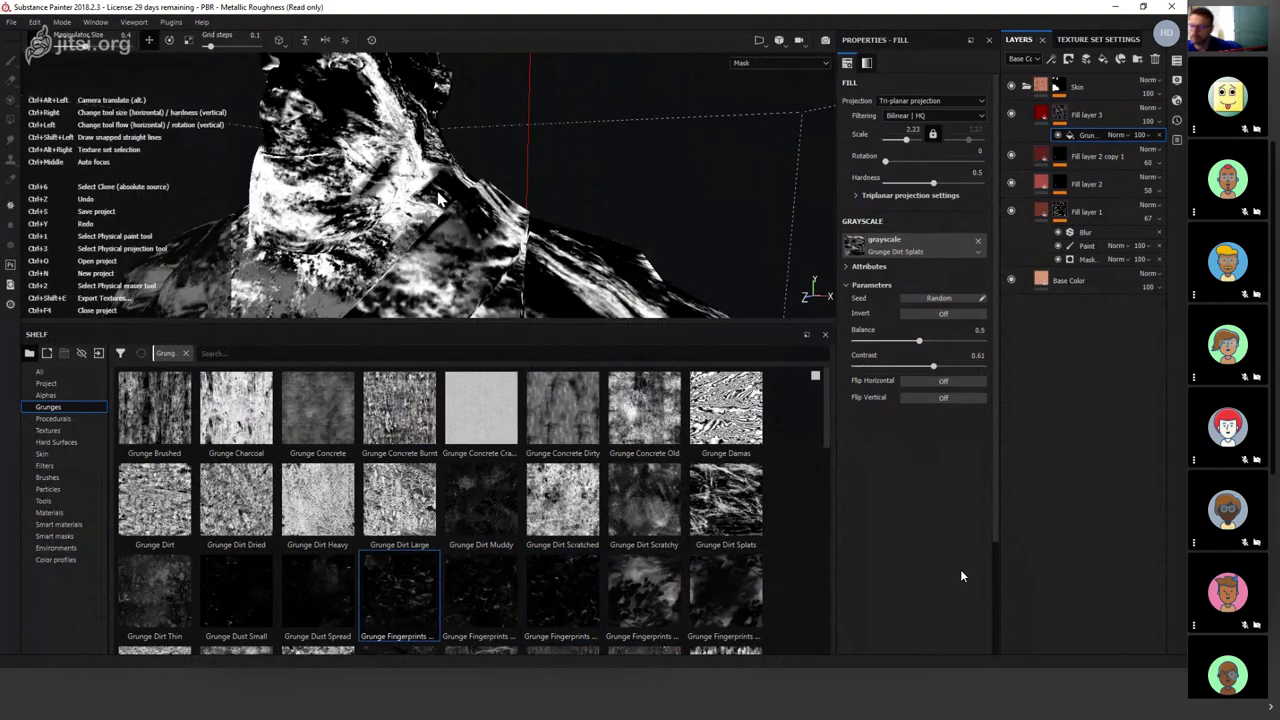
pyautogui.keyDown('alt'); pyautogui.moveTo(437, 198); pyautogui.dragTo(504, 513); pyautogui.keyUp('alt')
pyautogui.press('m')
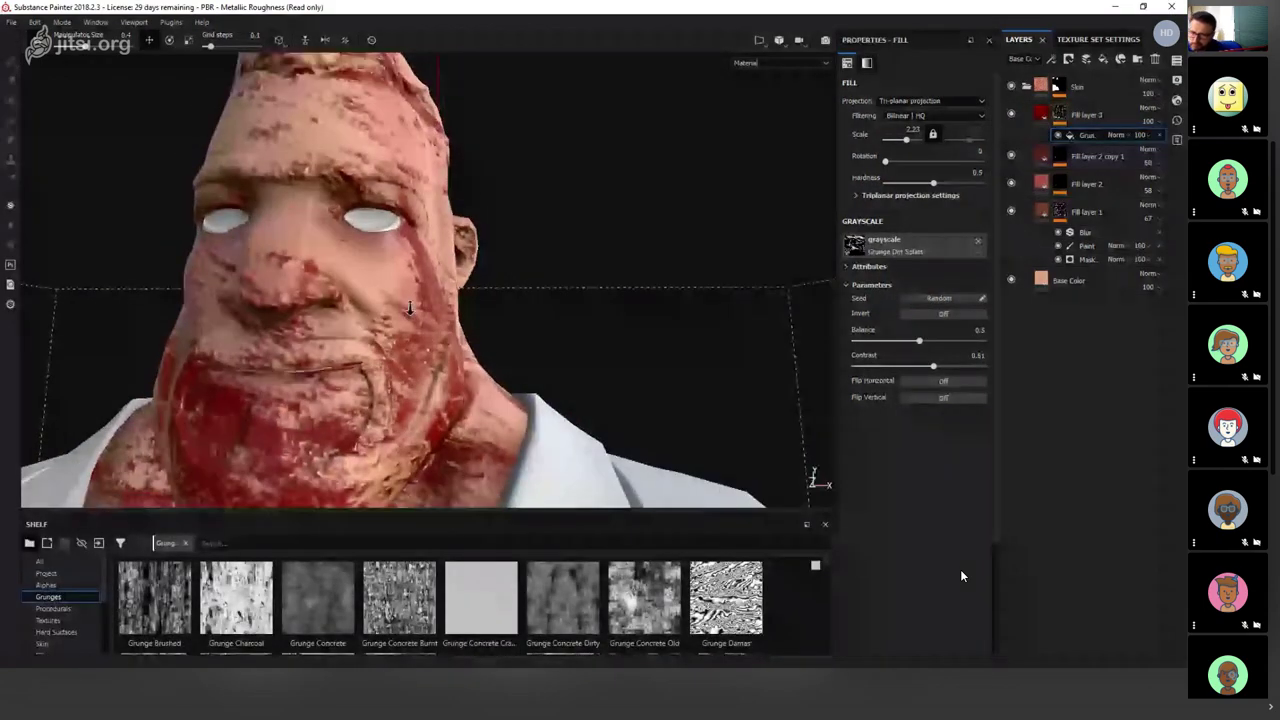
pyautogui.keyDown('alt'); pyautogui.moveTo(700, 240); pyautogui.dragTo(1018, 118); pyautogui.keyUp('alt')
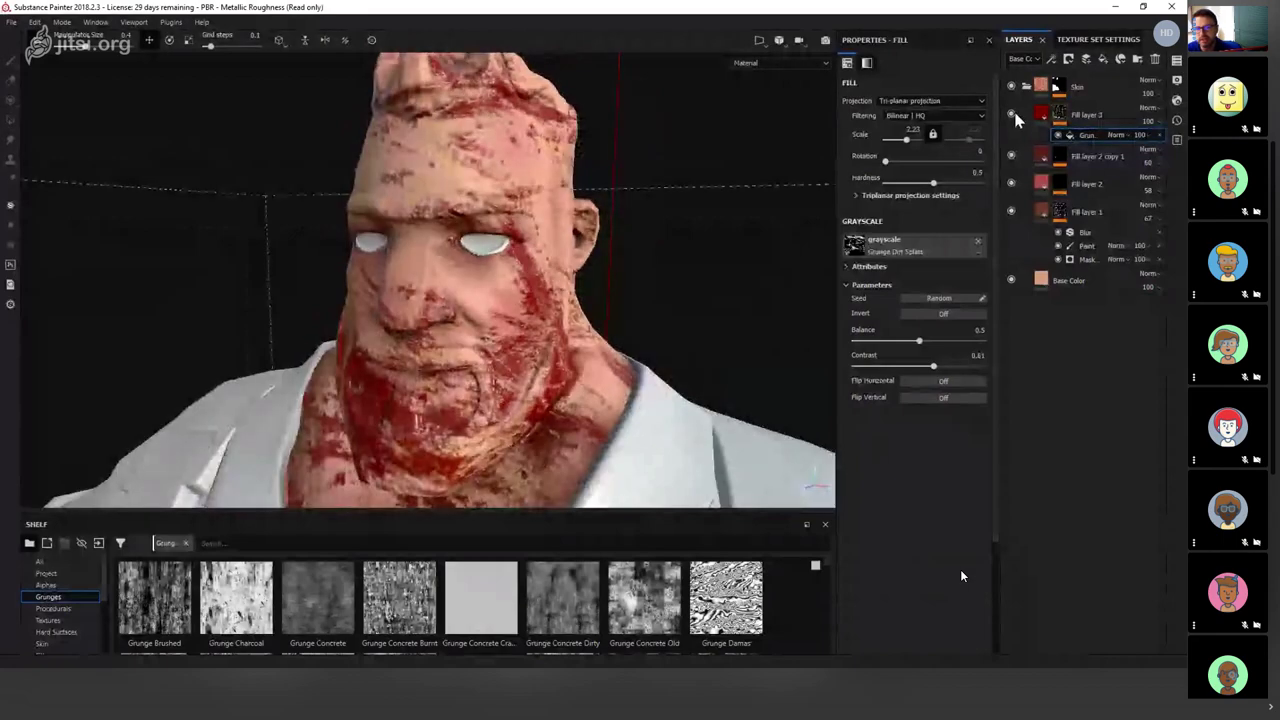
# Hide the blood layer and add a red fill with height, roughness, metal and normal disabled.
pyautogui.click(1011, 114)
pyautogui.click(1103, 60)
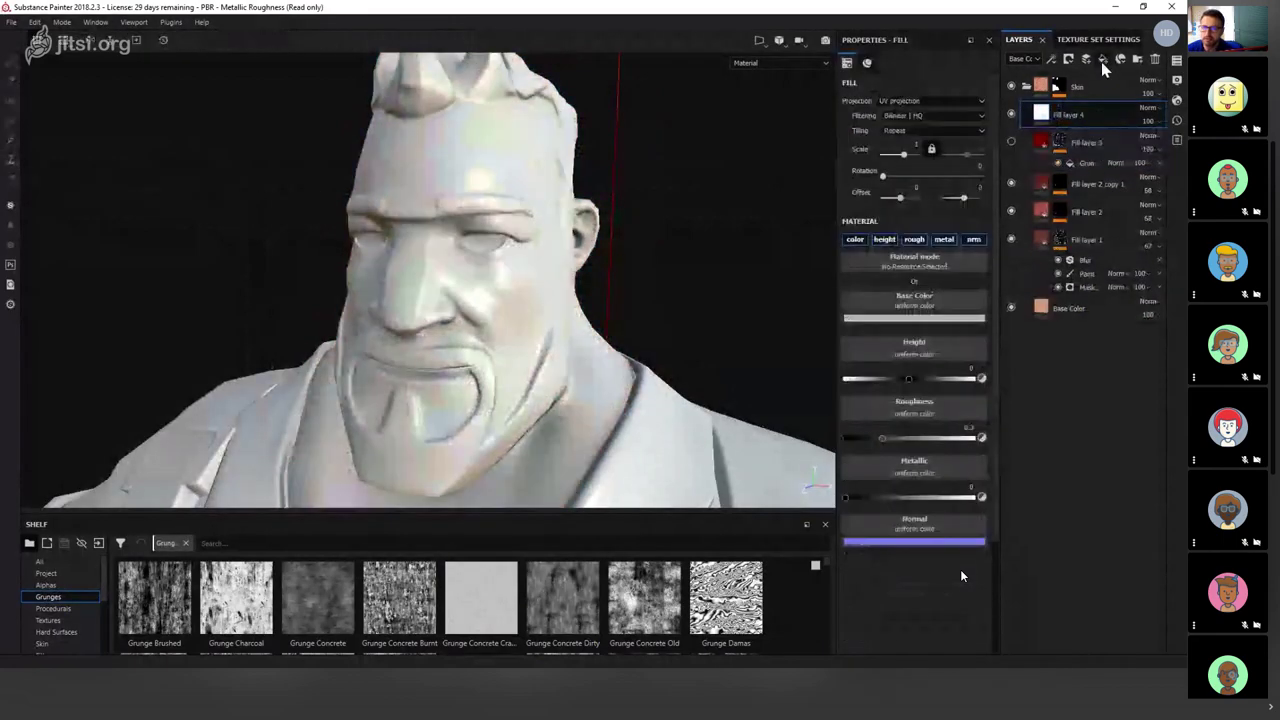
pyautogui.click(884, 239)
pyautogui.click(914, 239)
pyautogui.click(944, 239)
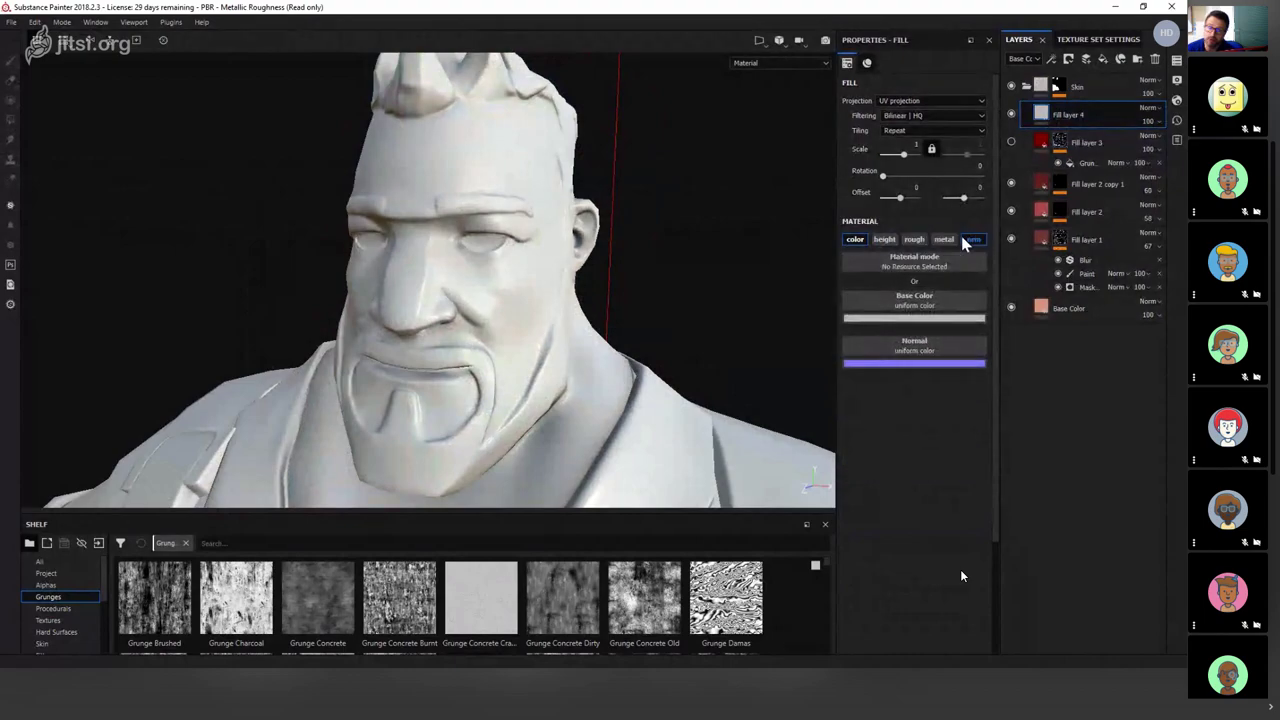
pyautogui.click(970, 239)
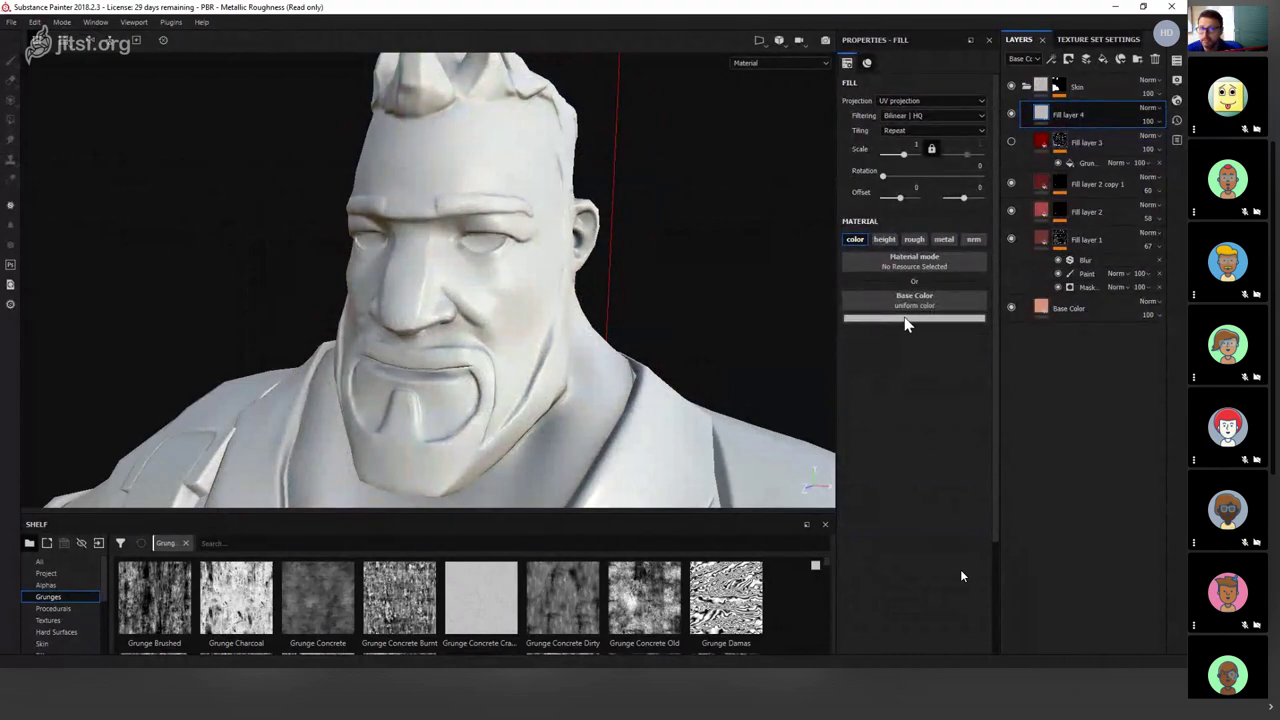
pyautogui.click(905, 323)
pyautogui.moveTo(946, 368); pyautogui.dragTo(998, 364)
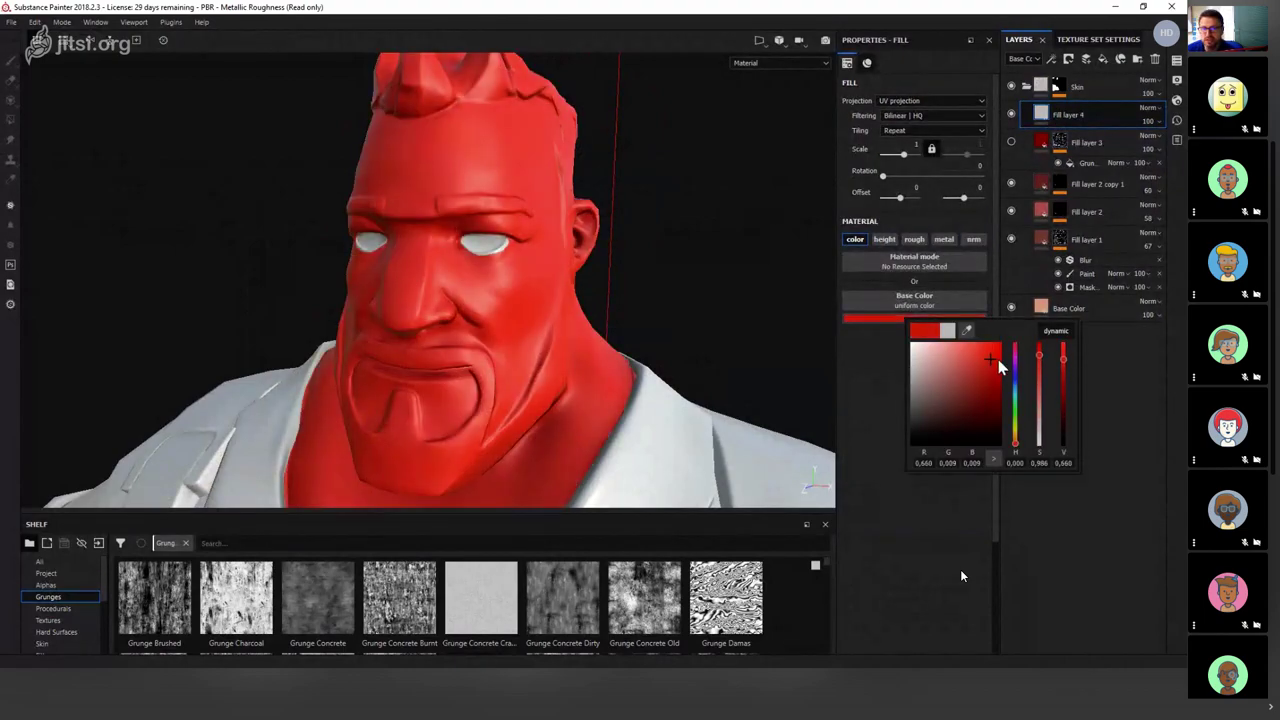
# Give the new Fill layer 4 a black mask.
pyautogui.rightClick(1042, 117)
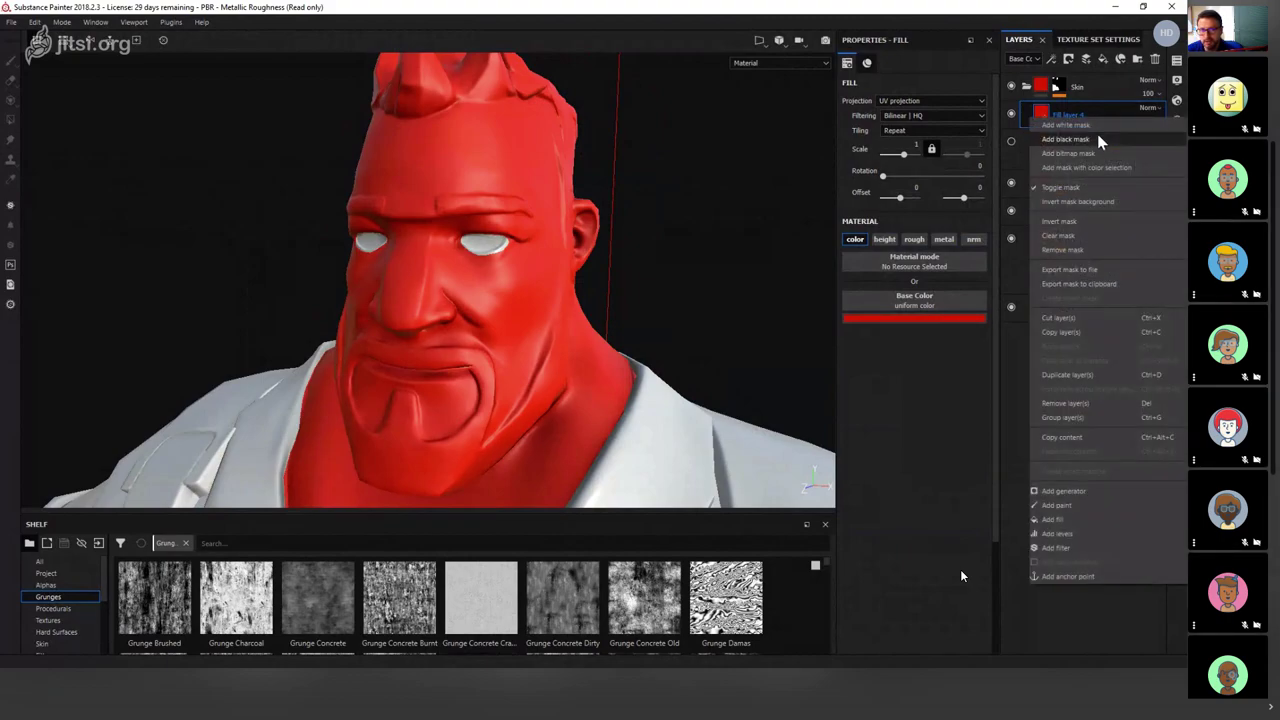
pyautogui.click(1097, 140)
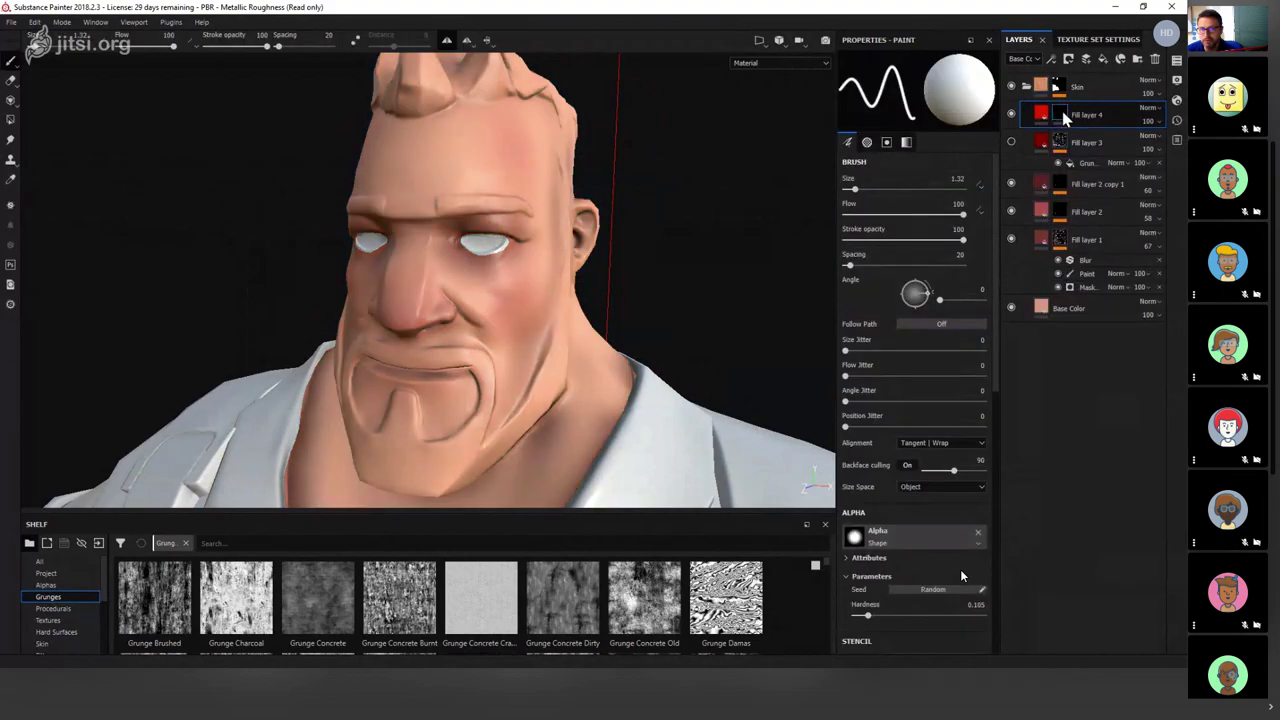
pyautogui.moveTo(1065, 117)
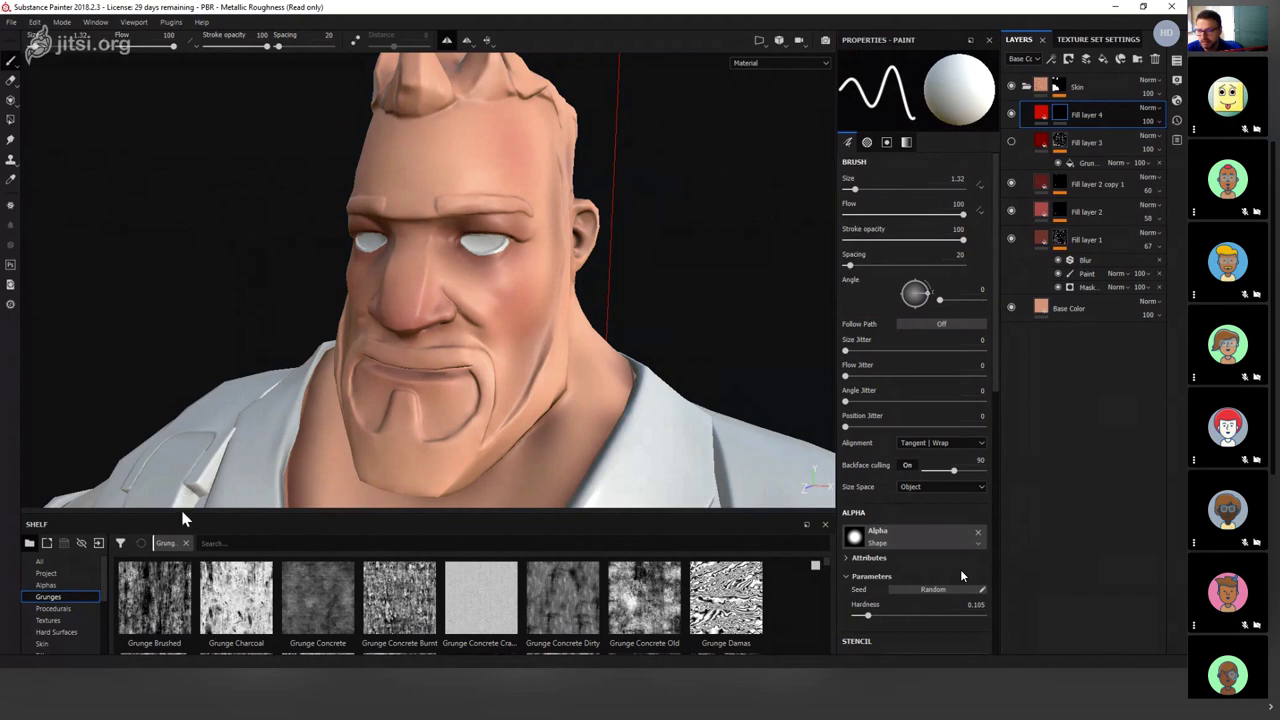
# Show the blood layer again, hide Fill layer 4, and enlarge the shelf on procedurals.
pyautogui.moveTo(183, 514); pyautogui.dragTo(90, 256)
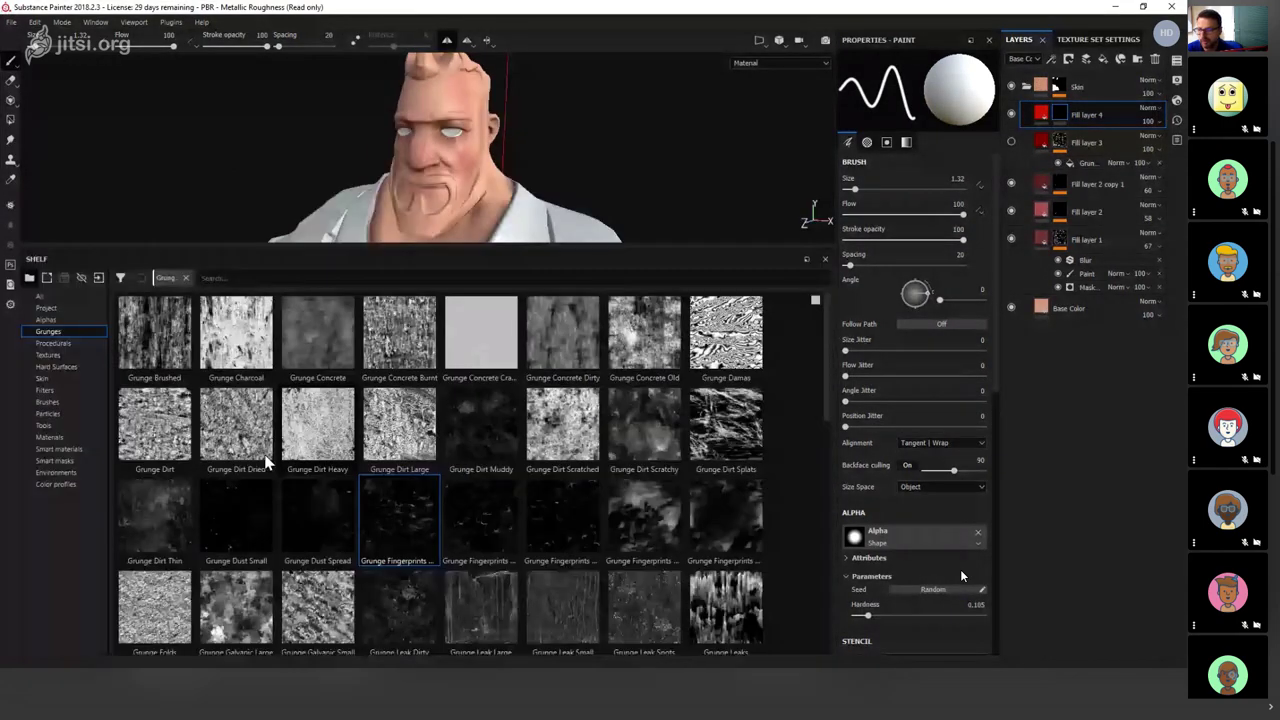
pyautogui.click(57, 343)
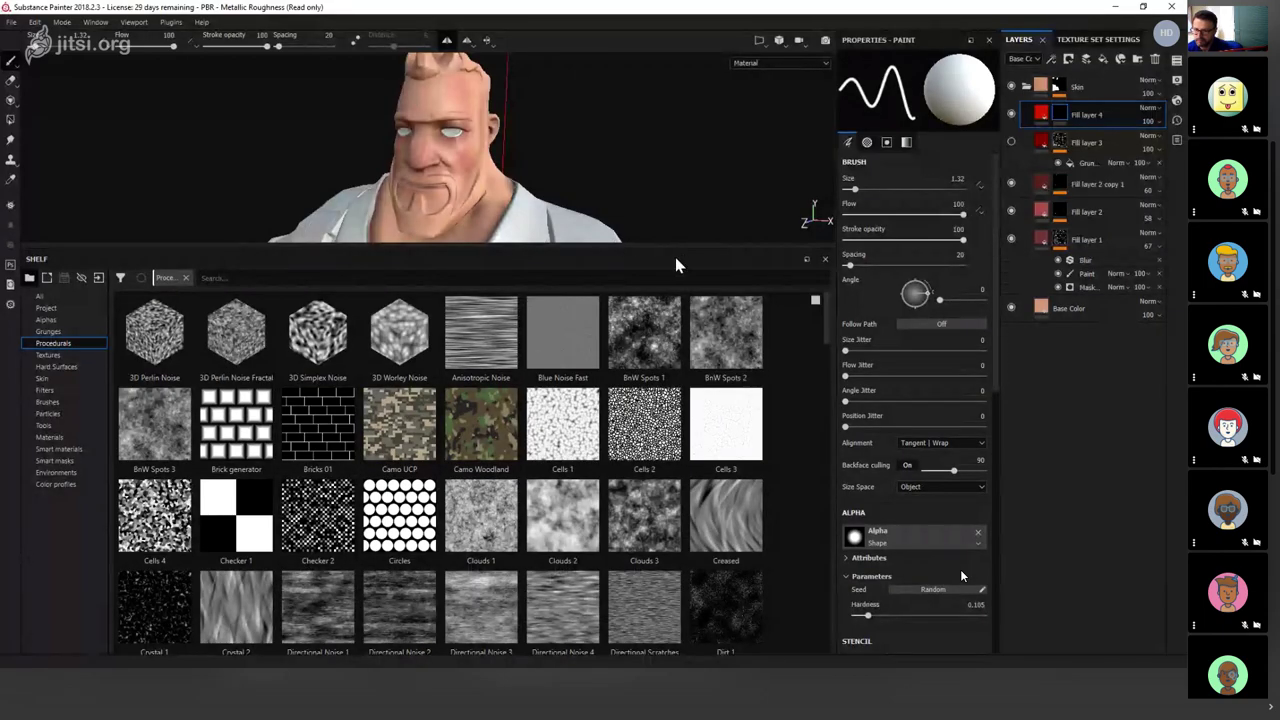
pyautogui.click(1011, 141)
pyautogui.click(1011, 113)
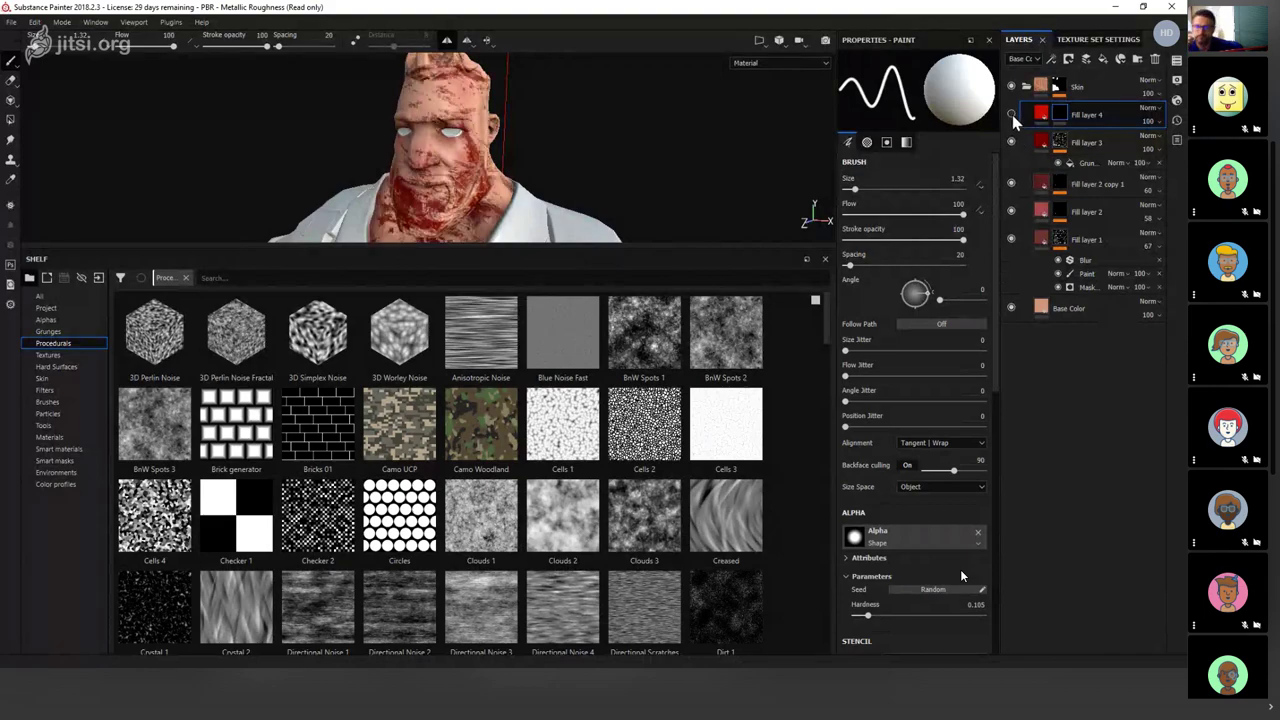
pyautogui.click(1087, 163)
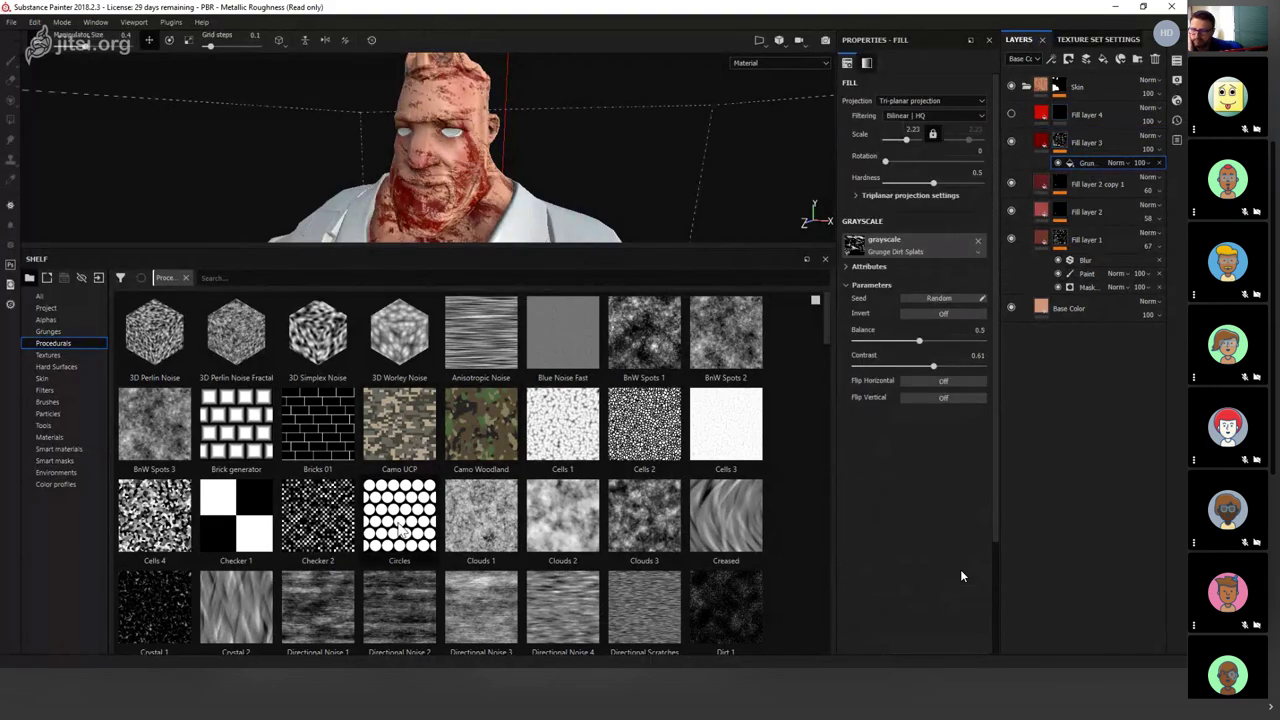
# Try Checker 1 and then Fabric Fleur De Lis as the blood mask's pattern.
pyautogui.moveTo(236, 515); pyautogui.dragTo(262, 522)
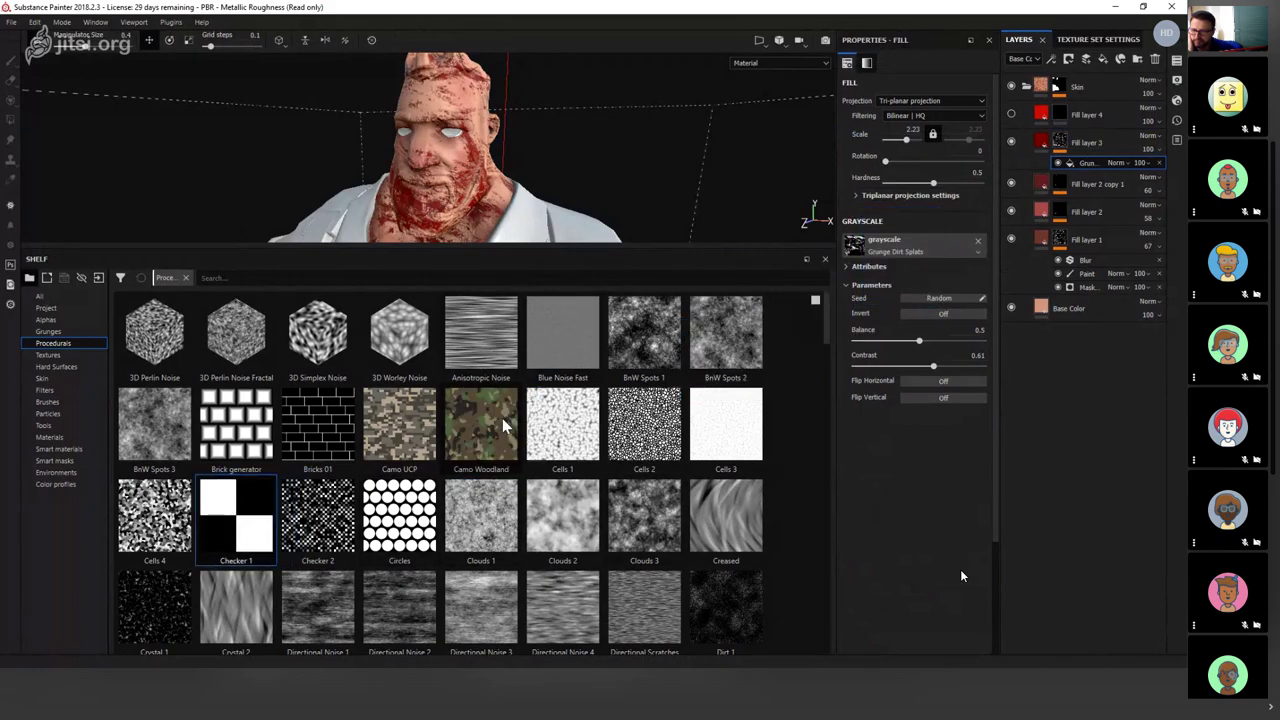
pyautogui.moveTo(828, 328); pyautogui.dragTo(824, 392)
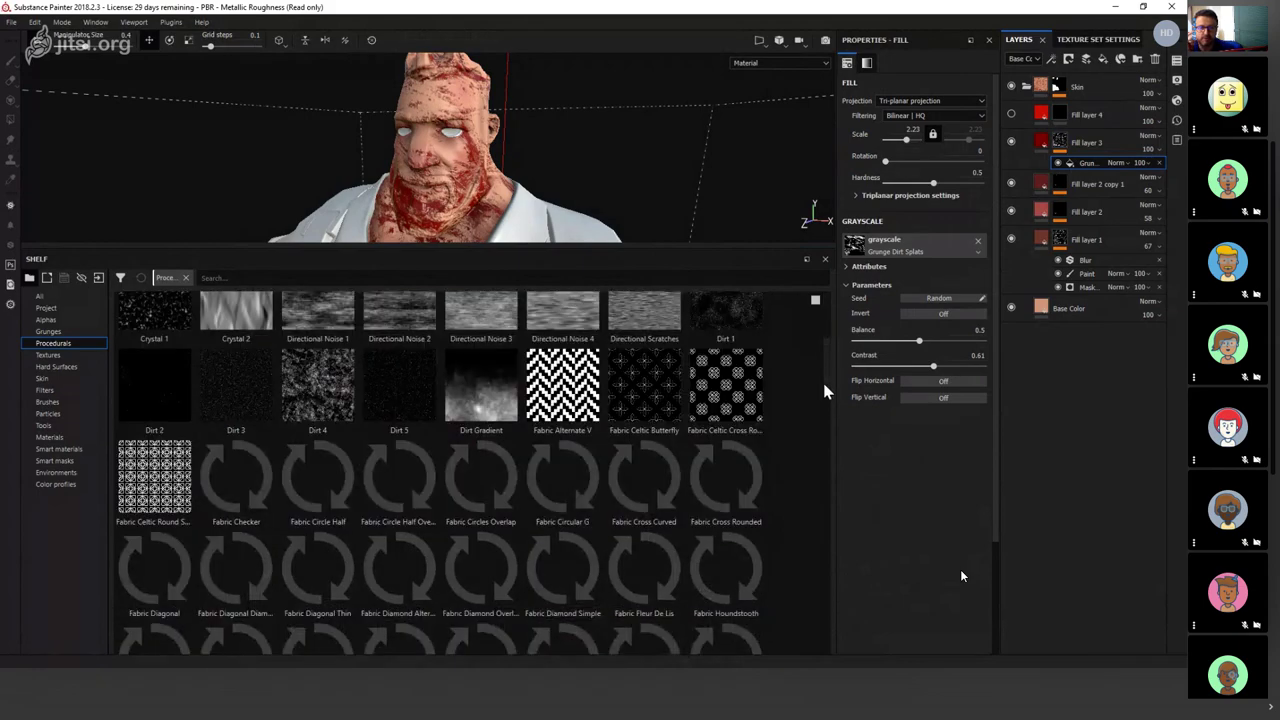
pyautogui.scroll(-2, 575, 427)
pyautogui.moveTo(644, 488); pyautogui.dragTo(889, 256)
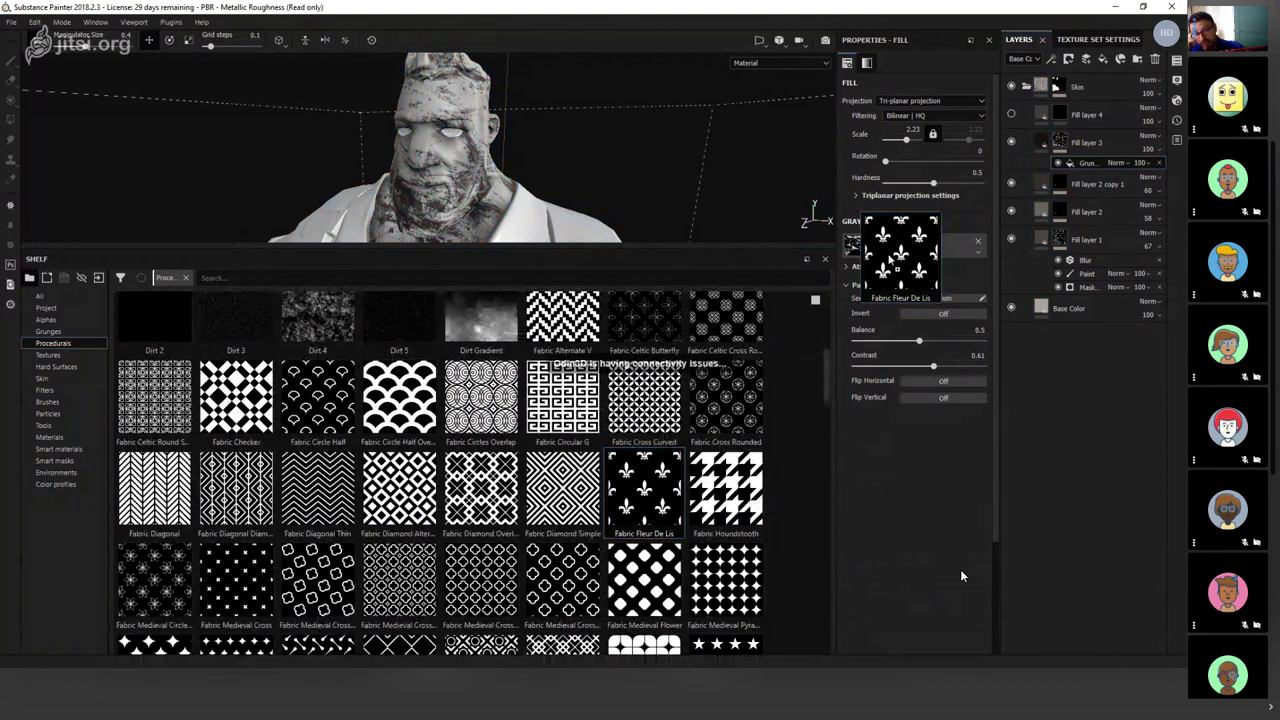
pyautogui.moveTo(889, 258); pyautogui.dragTo(891, 258)
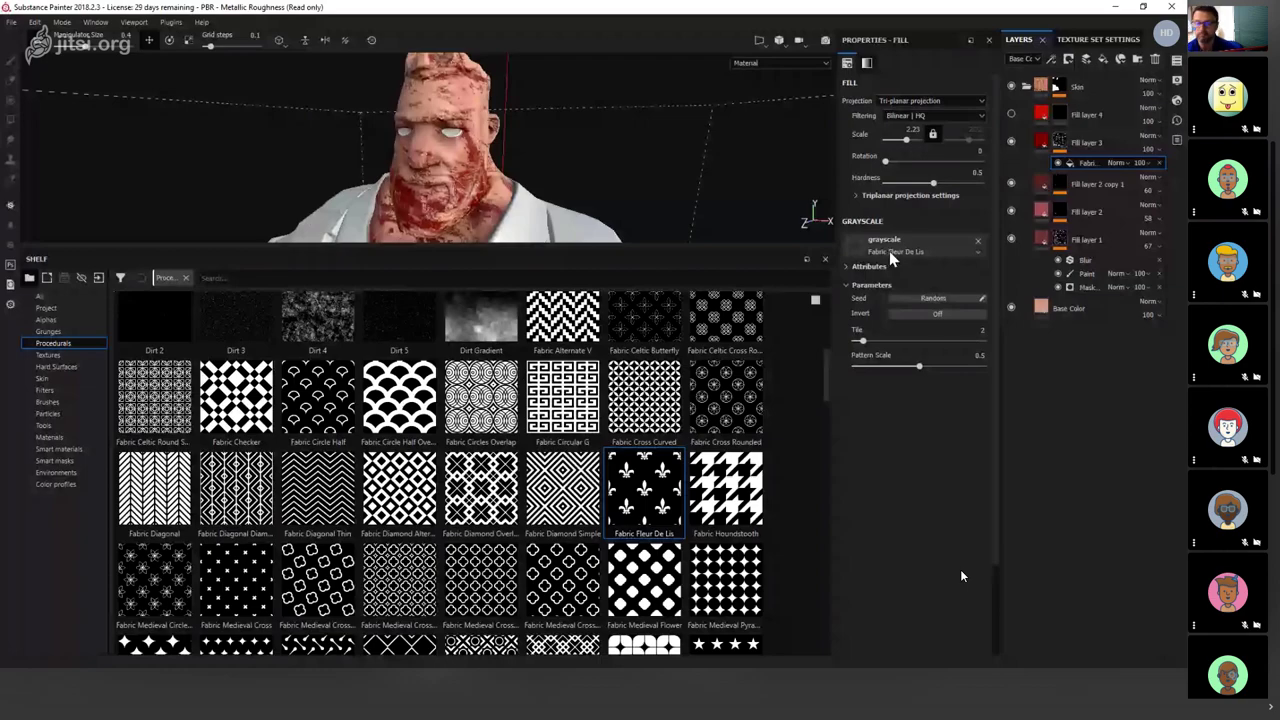
pyautogui.rightClick(1050, 714)
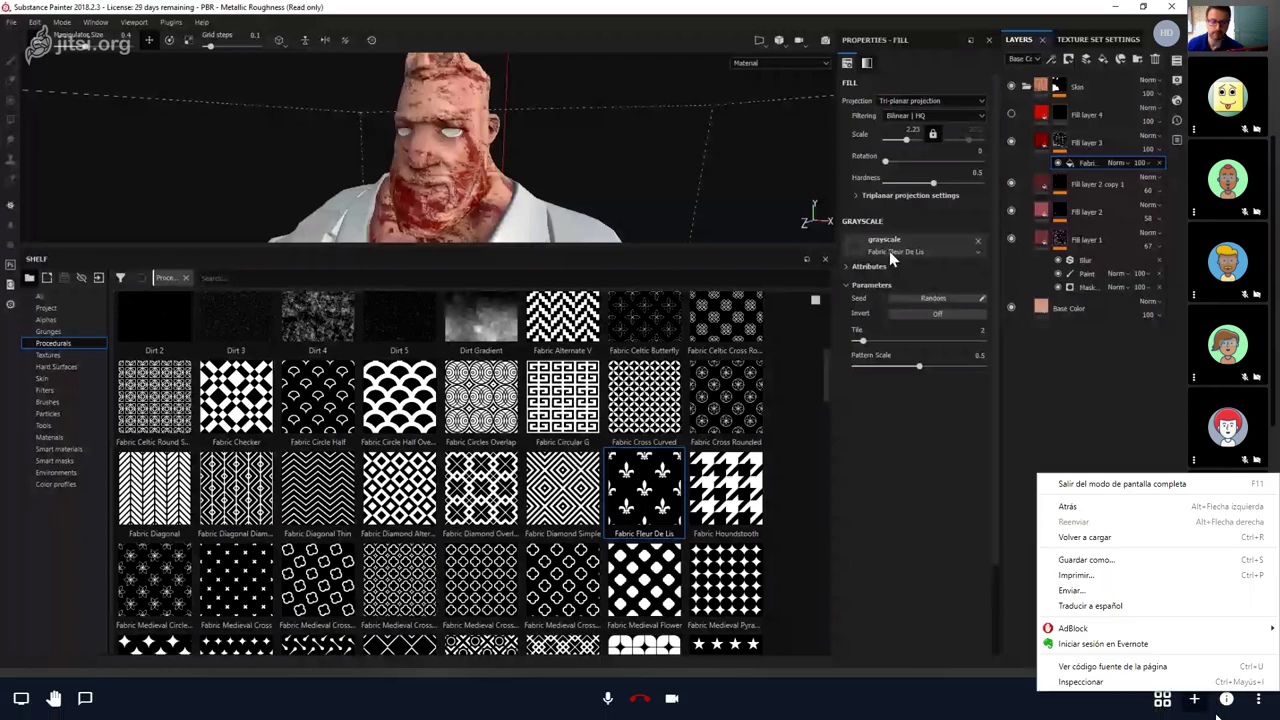
pyautogui.click(1023, 705)
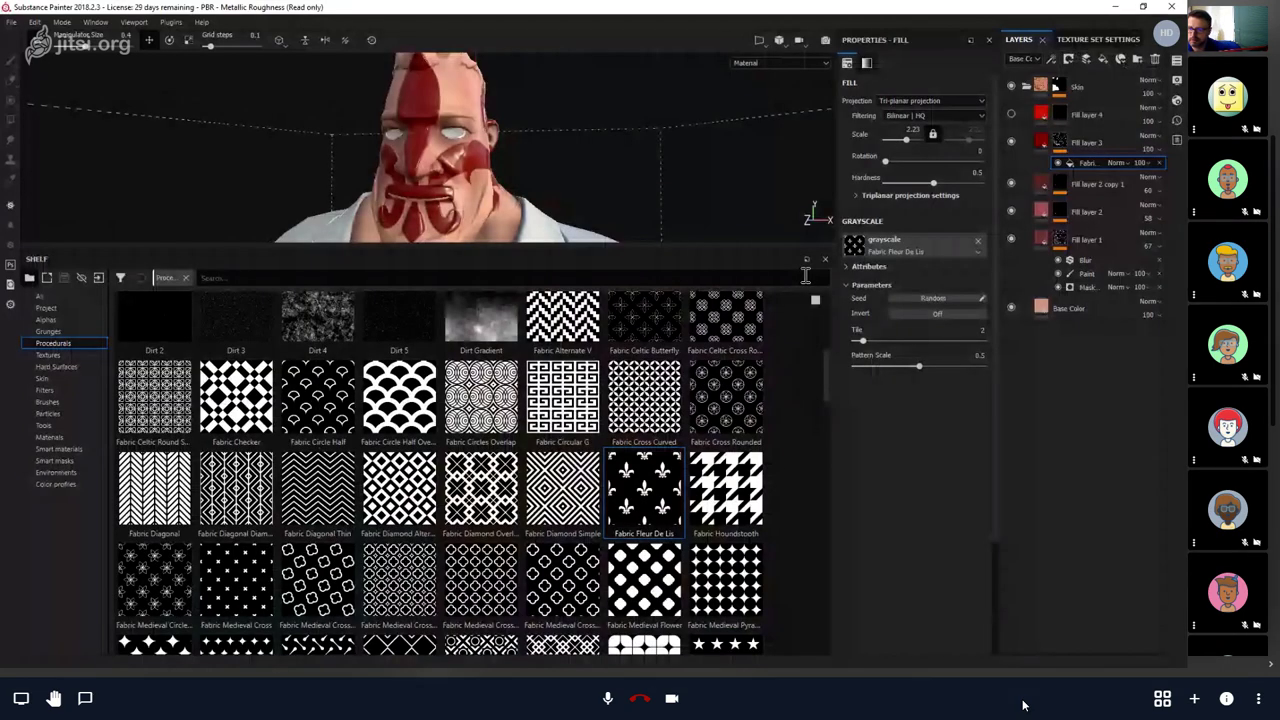
# Browse the shelf categories, try Concrete Dusty as the mask pattern, and enlarge the 3D view.
pyautogui.click(50, 355)
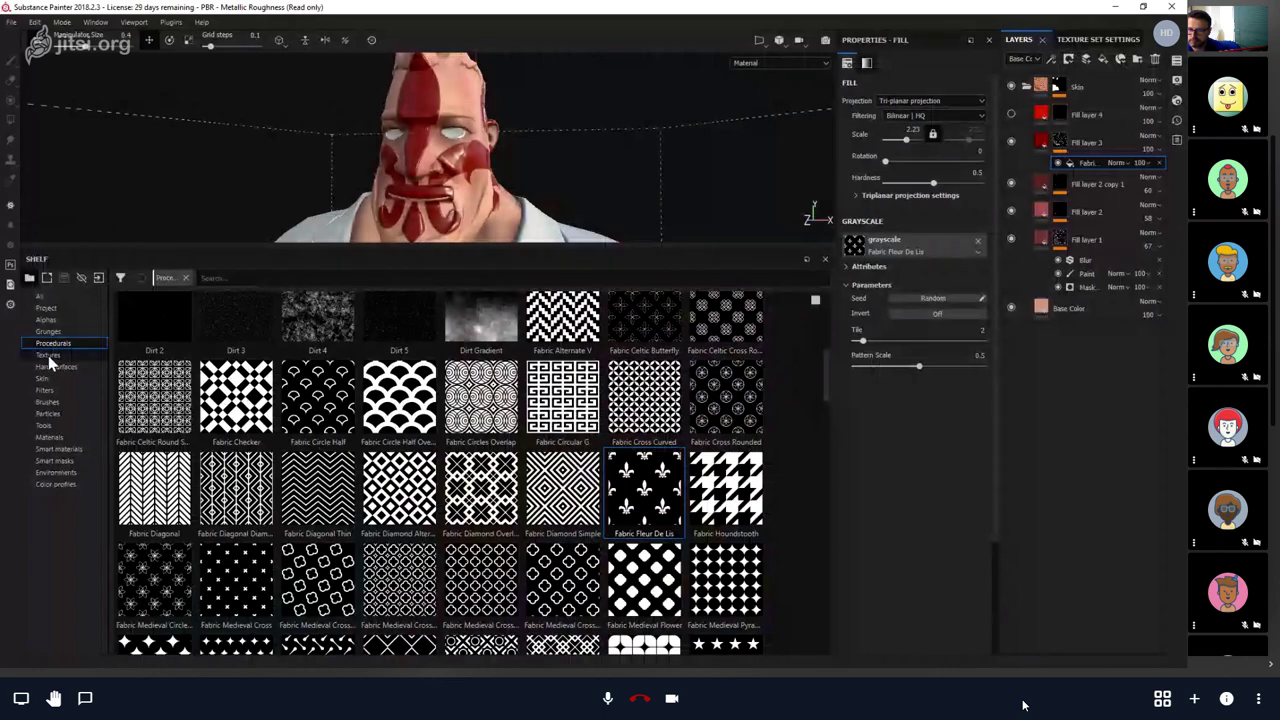
pyautogui.click(50, 344)
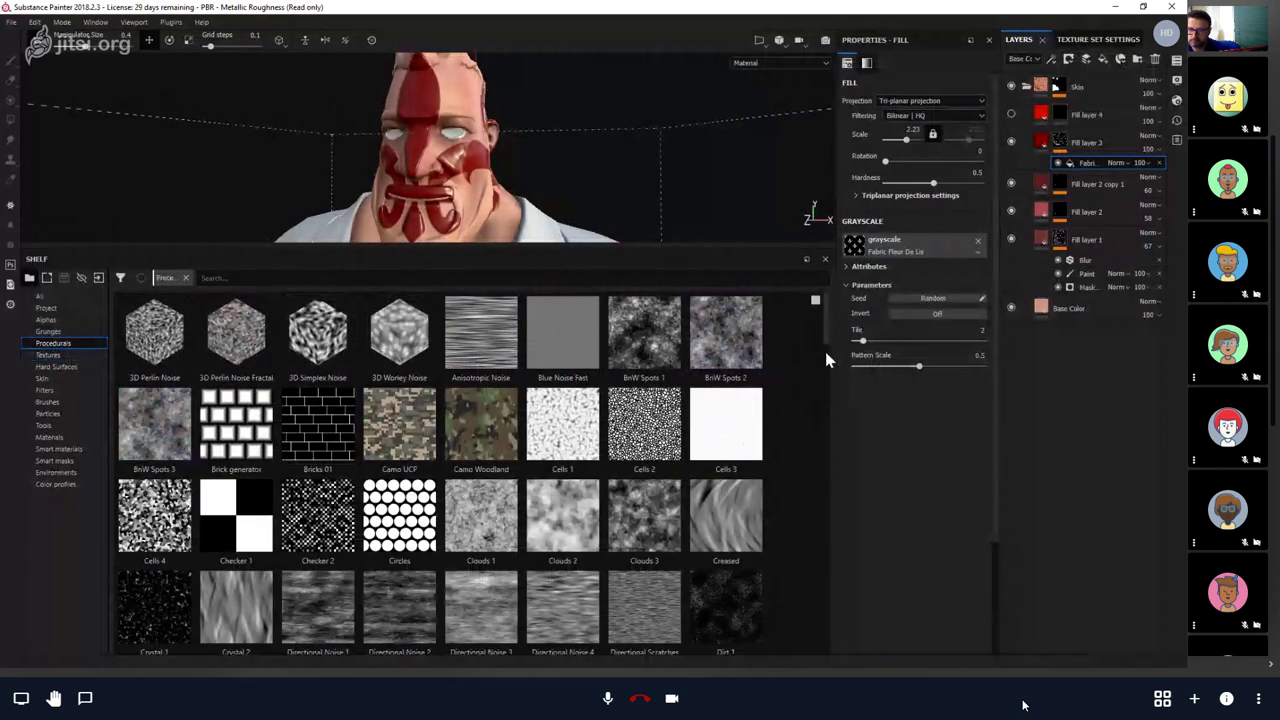
pyautogui.scroll(-3, 828, 360)
pyautogui.scroll(-5, 828, 390)
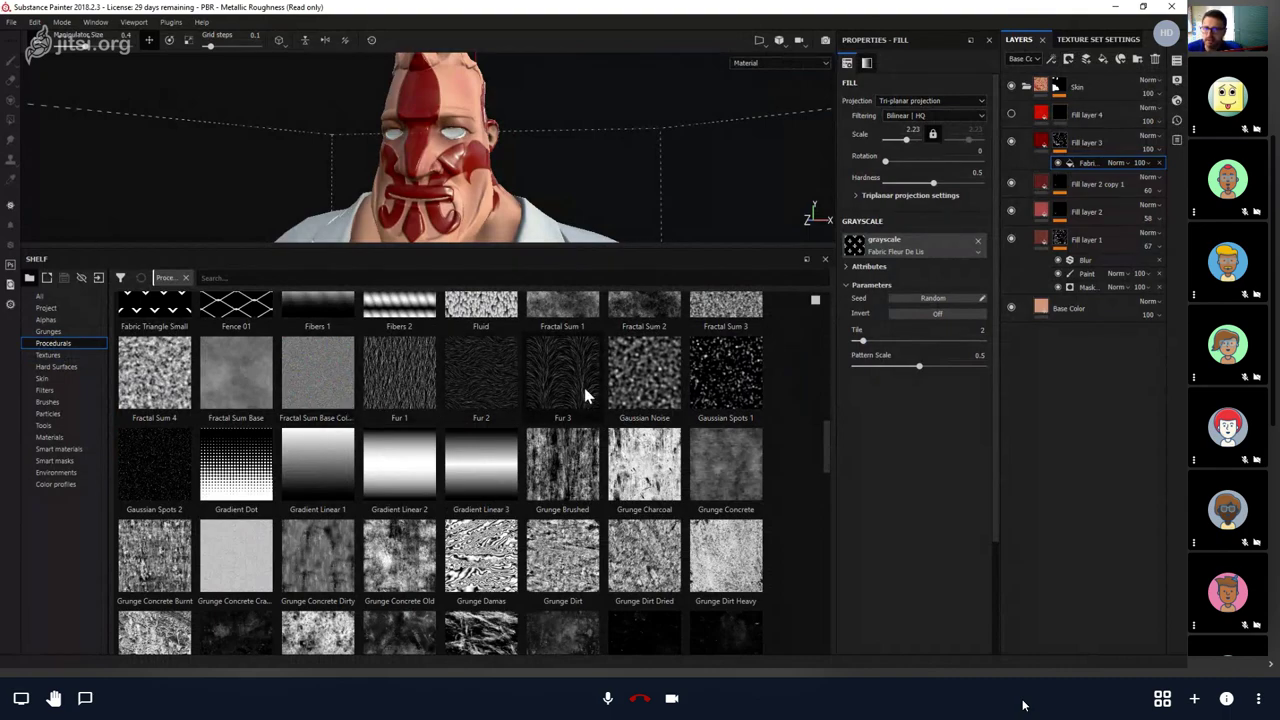
pyautogui.moveTo(585, 393)
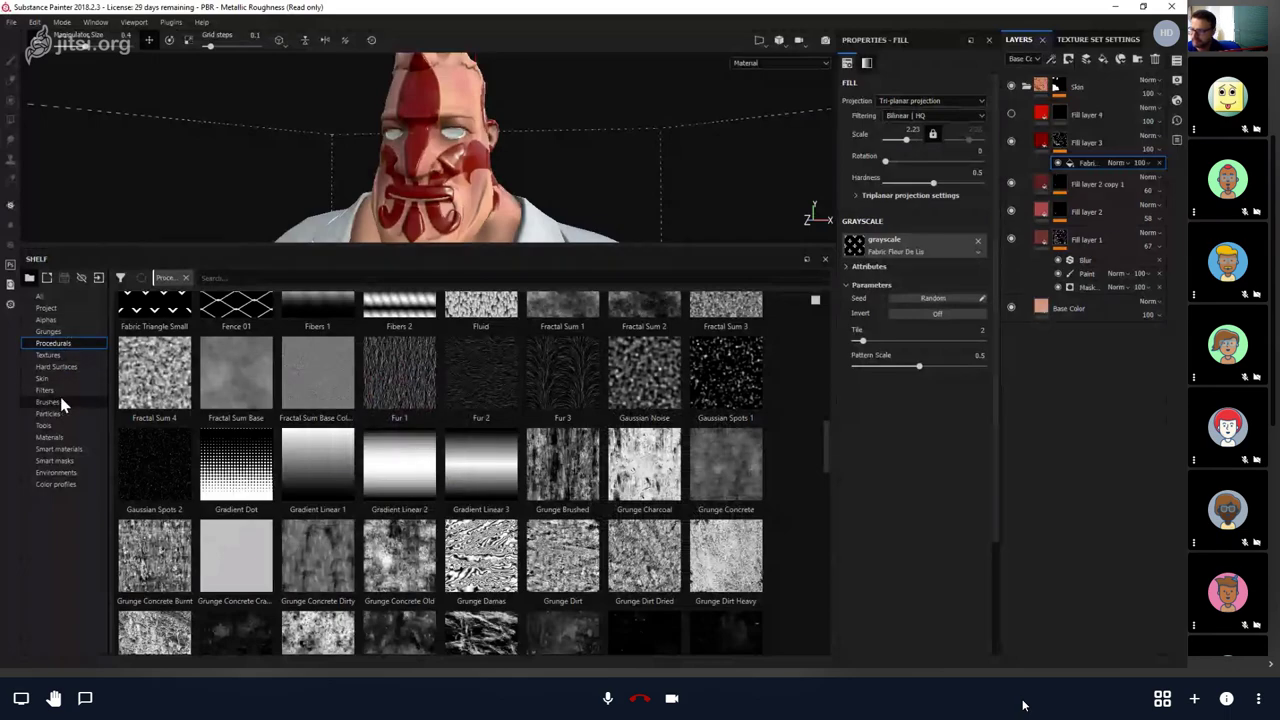
pyautogui.click(51, 426)
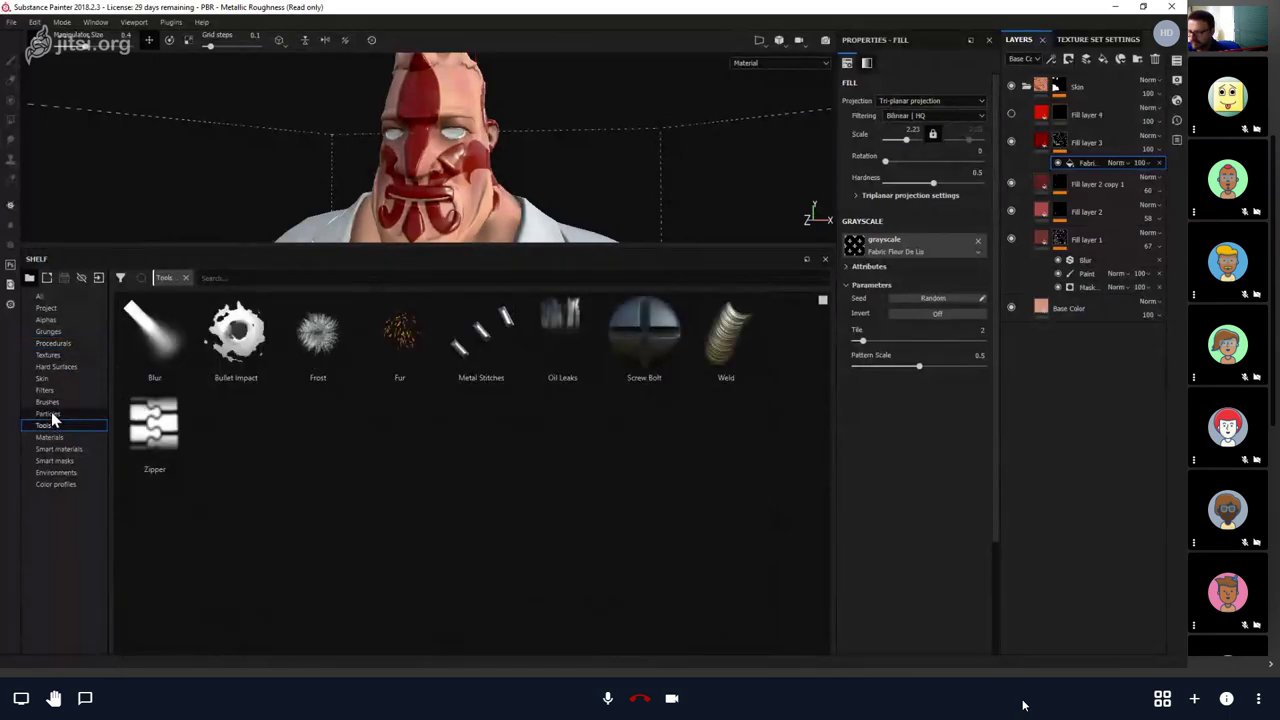
pyautogui.click(53, 390)
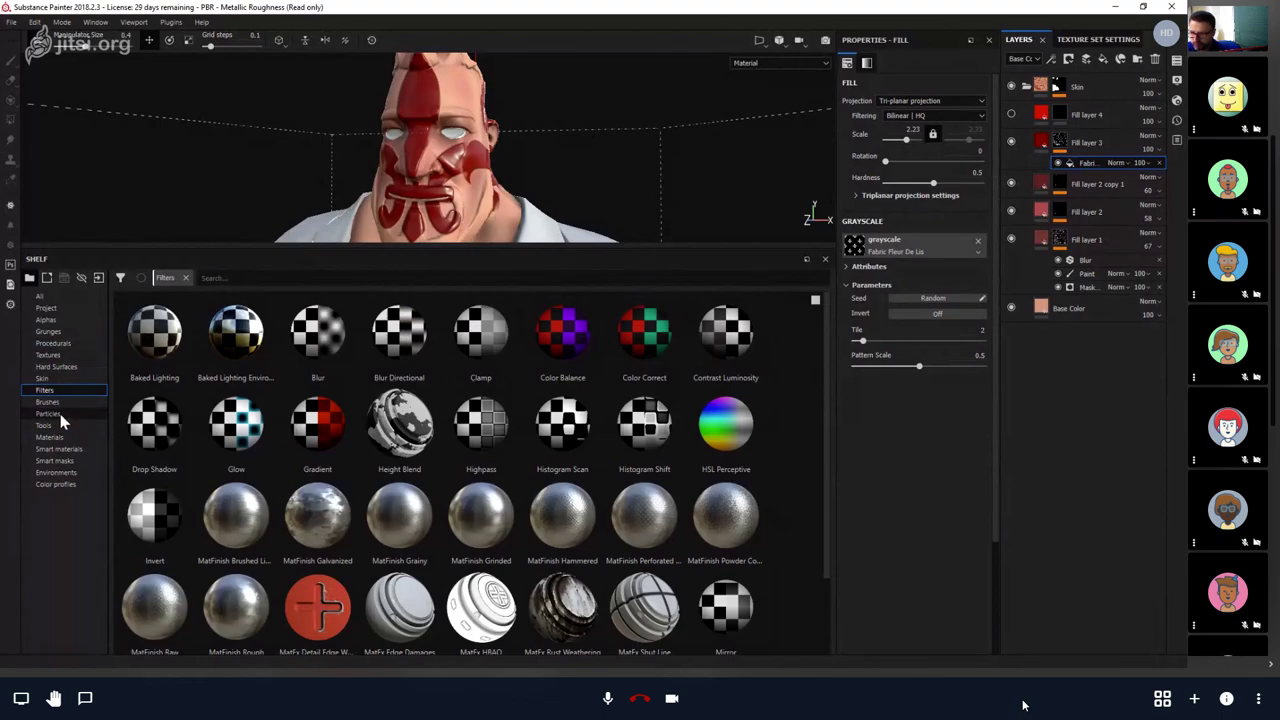
pyautogui.click(60, 415)
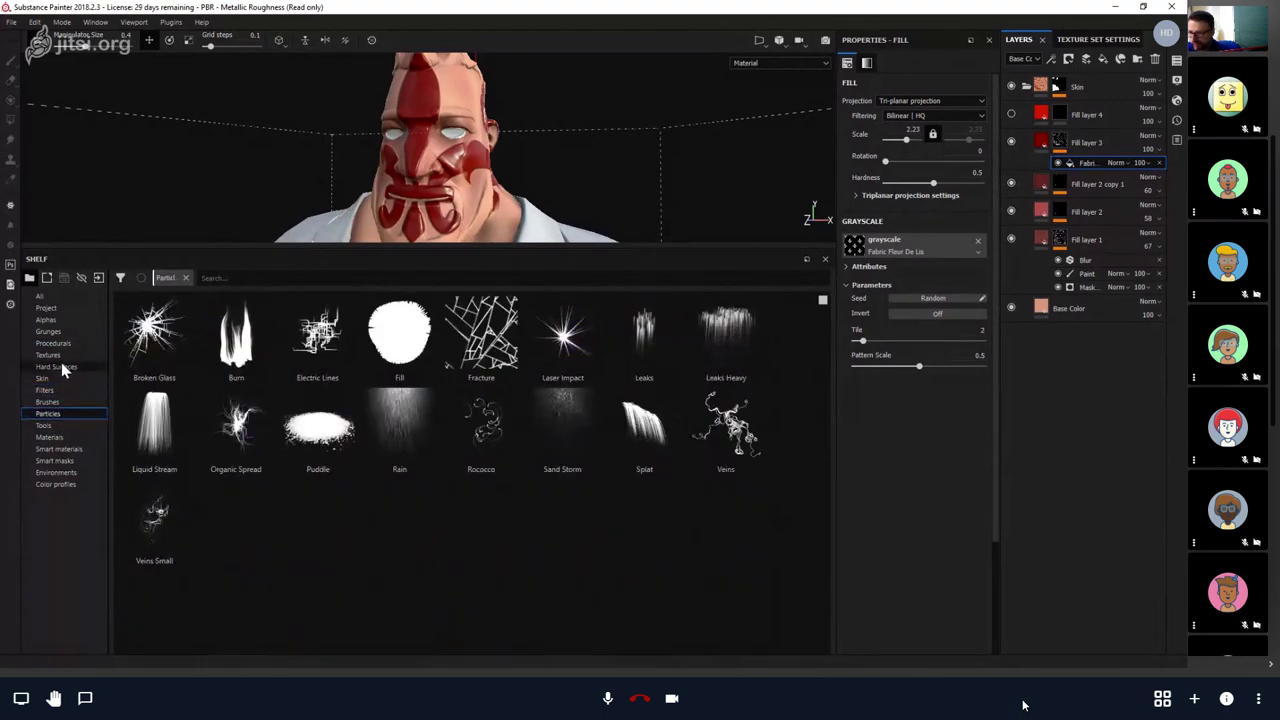
pyautogui.click(60, 436)
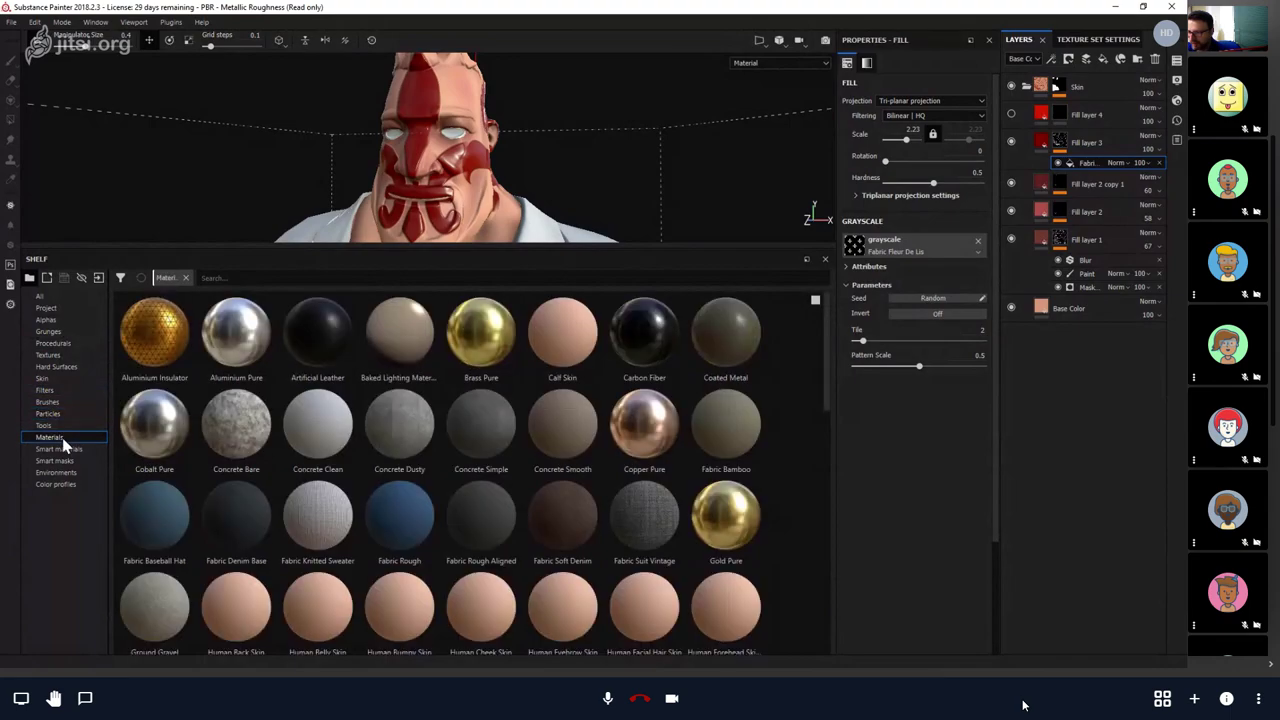
pyautogui.click(392, 437)
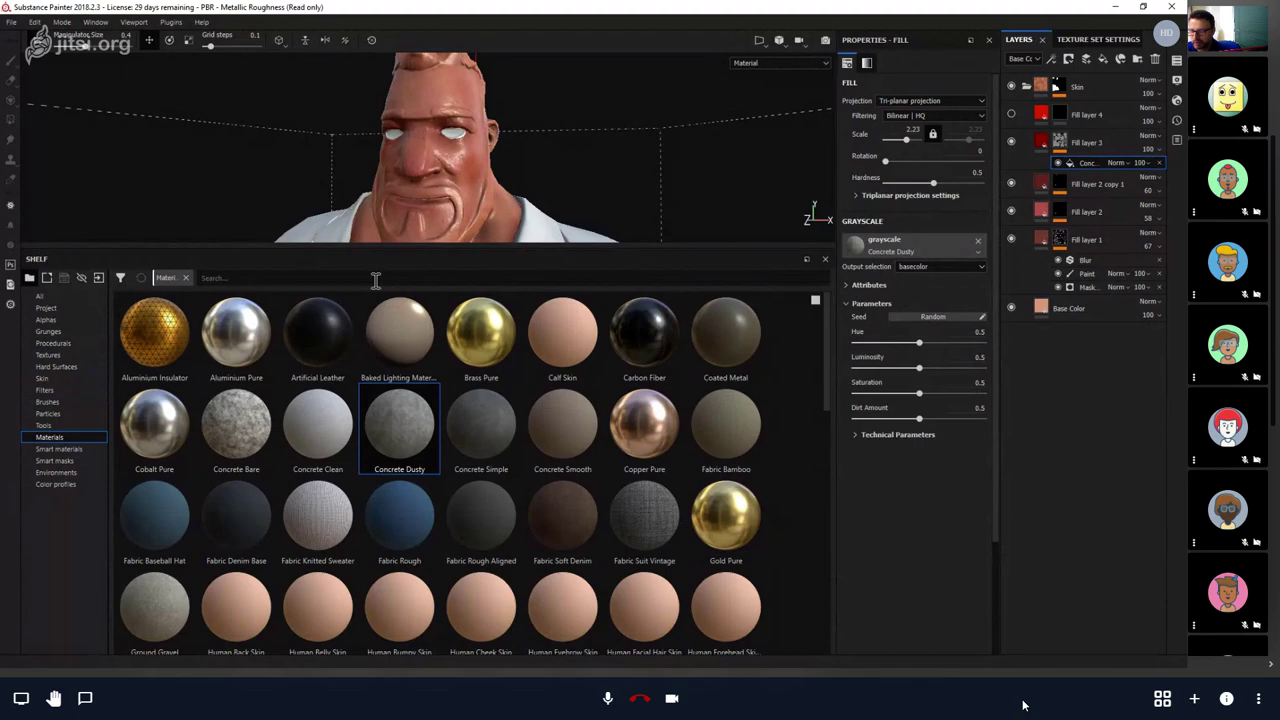
pyautogui.moveTo(377, 248); pyautogui.dragTo(389, 474)
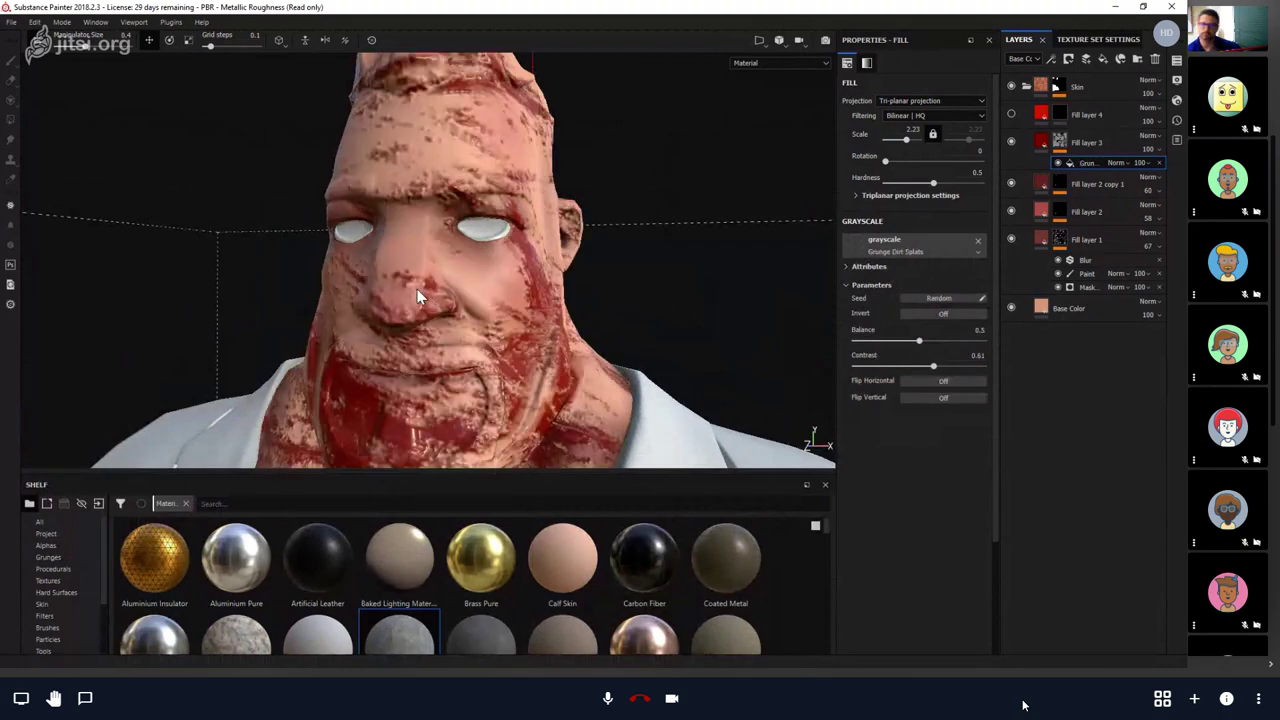
pyautogui.keyDown('alt'); pyautogui.moveTo(680, 440); pyautogui.dragTo(557, 328); pyautogui.keyUp('alt')
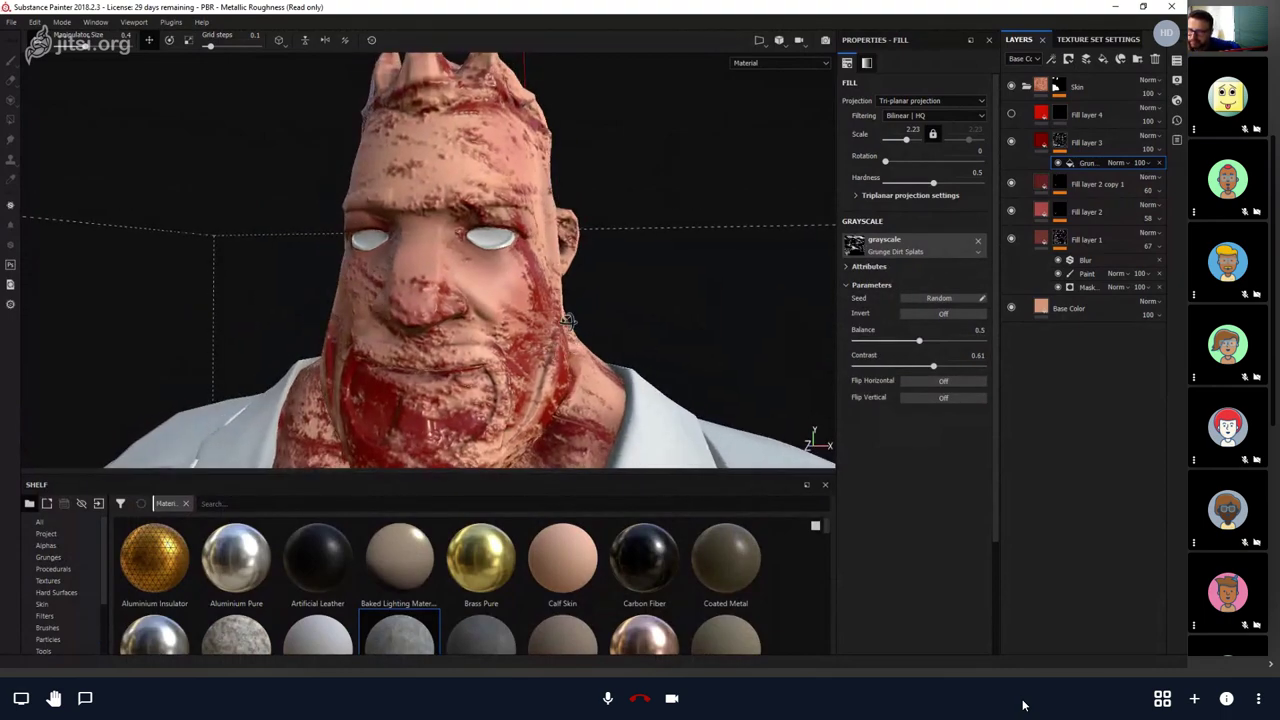
# Hide the red dirt layer and add a fill effect to Fill layer 4's mask.
pyautogui.click(1010, 141)
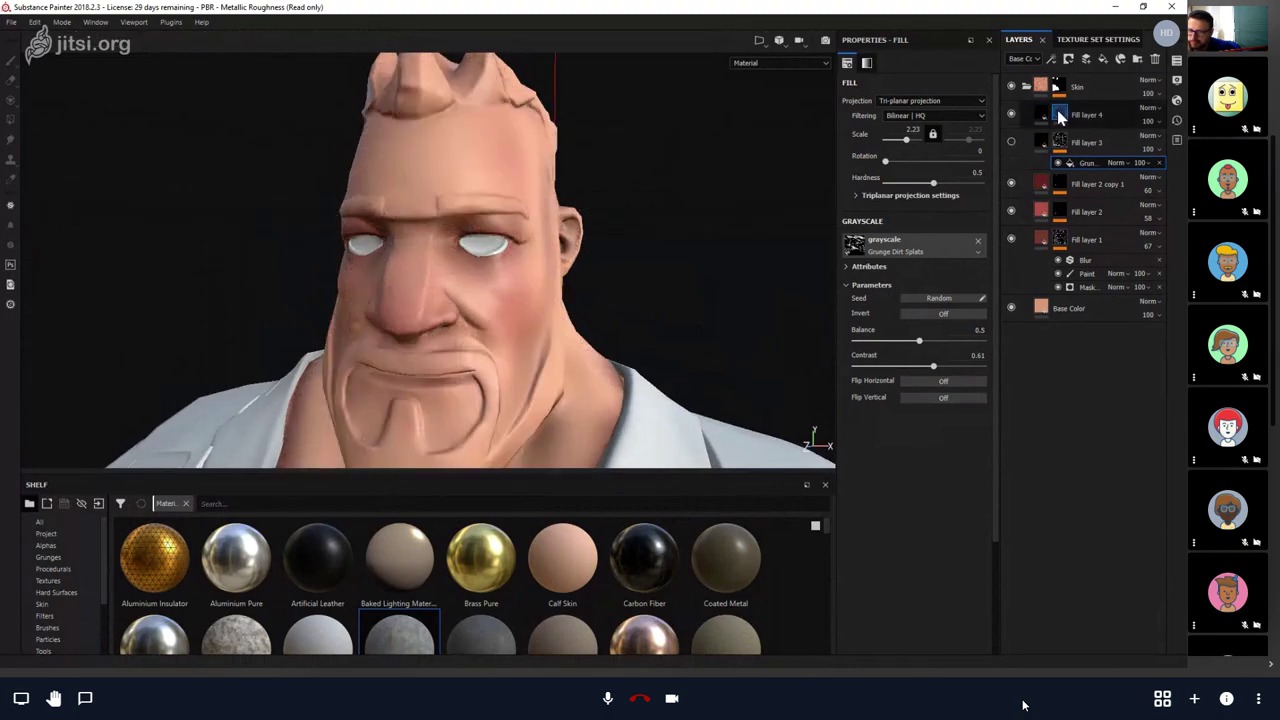
pyautogui.click(1042, 111)
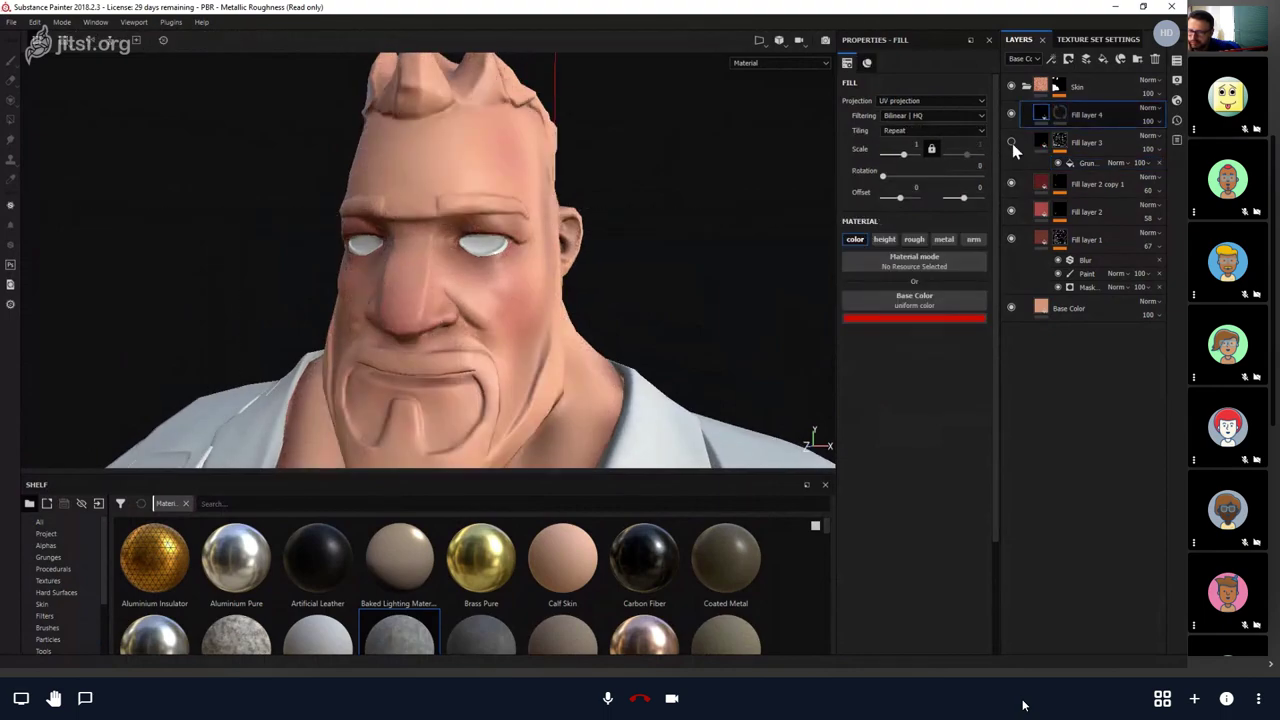
pyautogui.click(1060, 113)
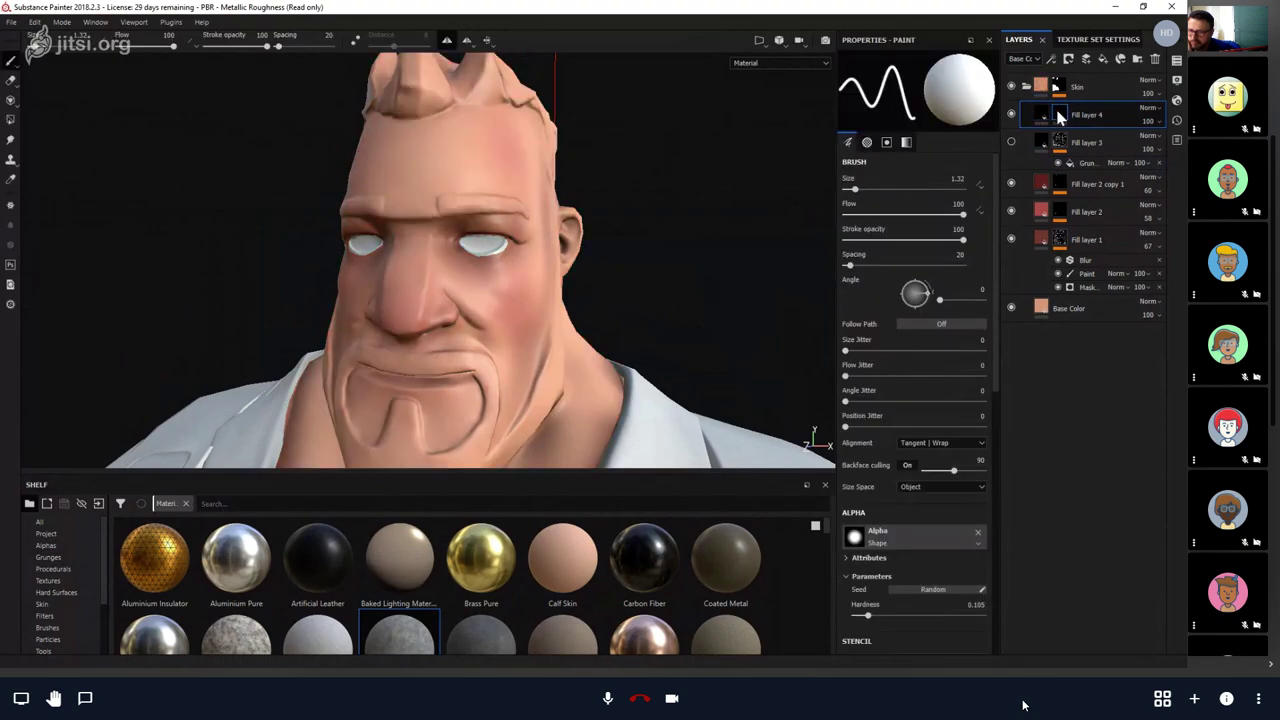
pyautogui.moveTo(1060, 114)
pyautogui.click(1045, 113)
pyautogui.rightClick(1062, 114)
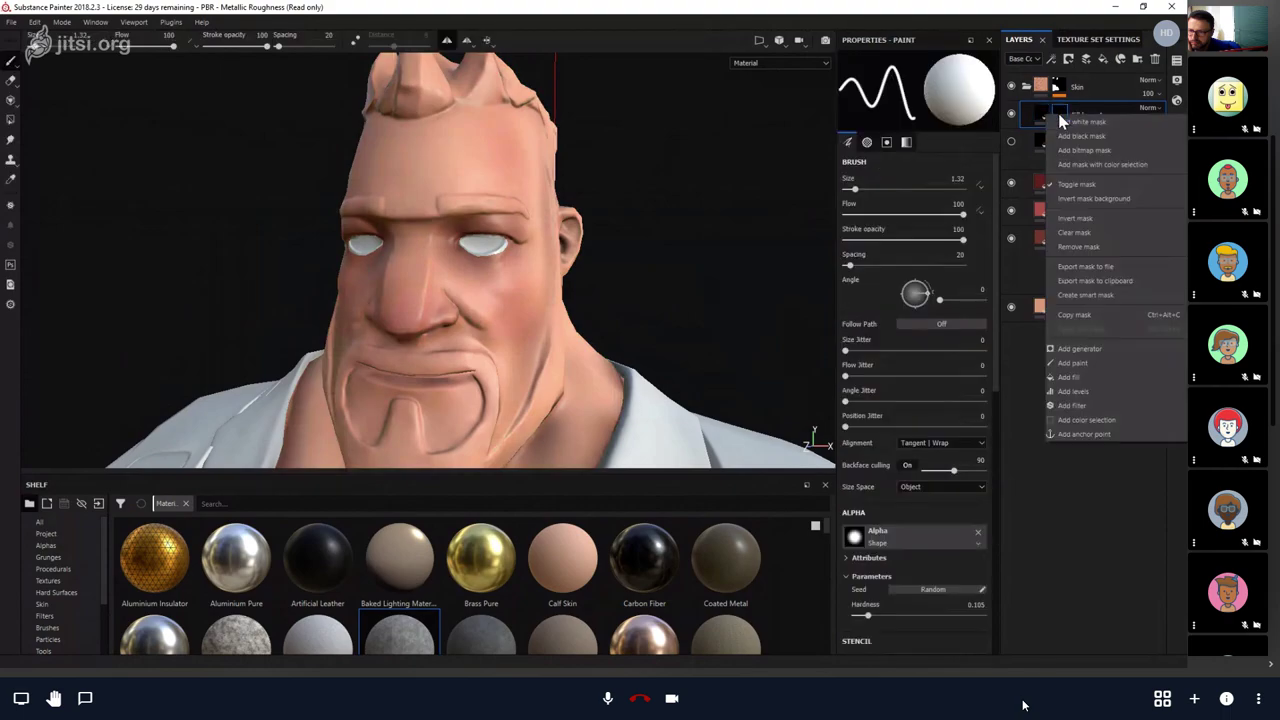
pyautogui.click(1086, 376)
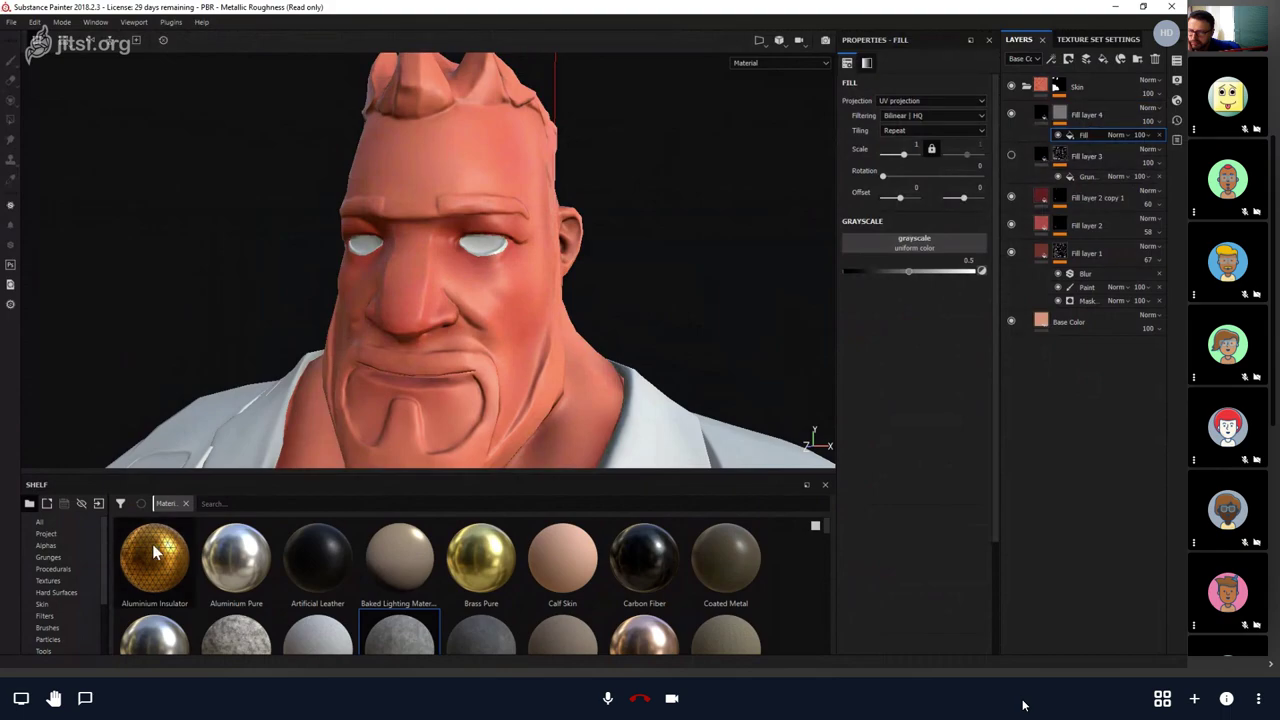
# Load the baked Thickness Map into the mask fill's grayscale slot and view the mask.
pyautogui.click(47, 535)
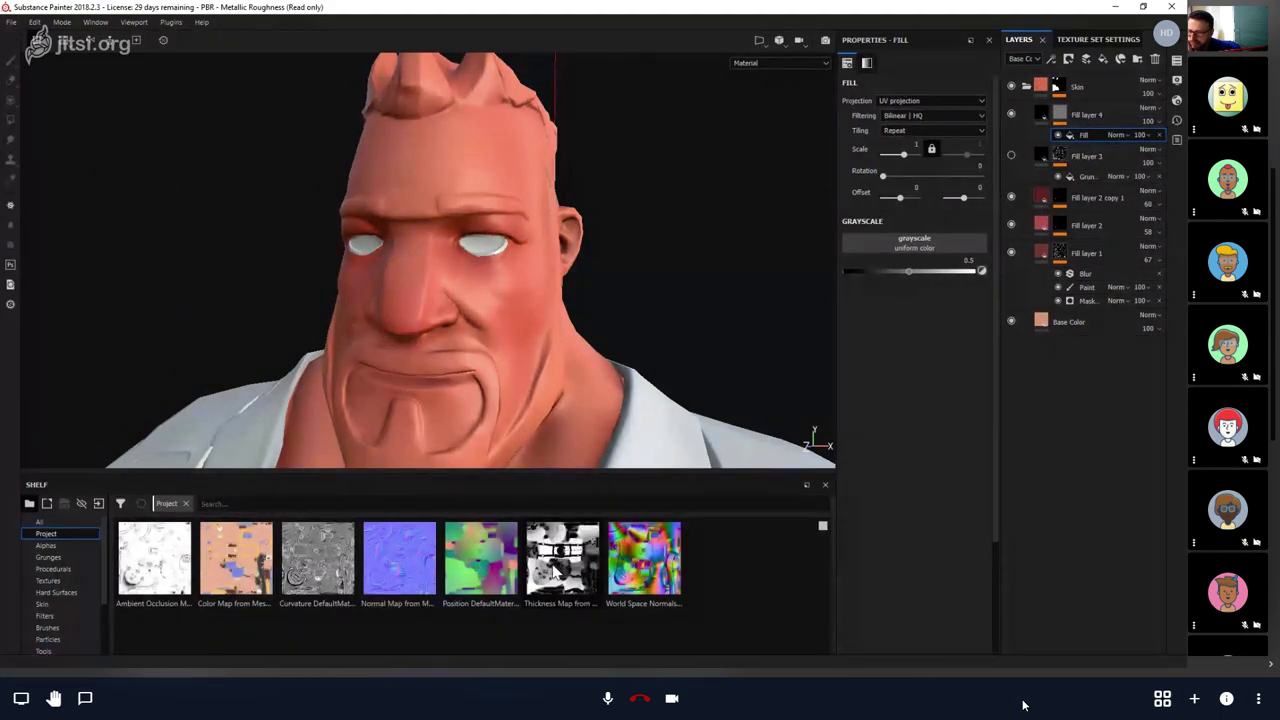
pyautogui.moveTo(554, 570)
pyautogui.moveTo(555, 571); pyautogui.dragTo(907, 237)
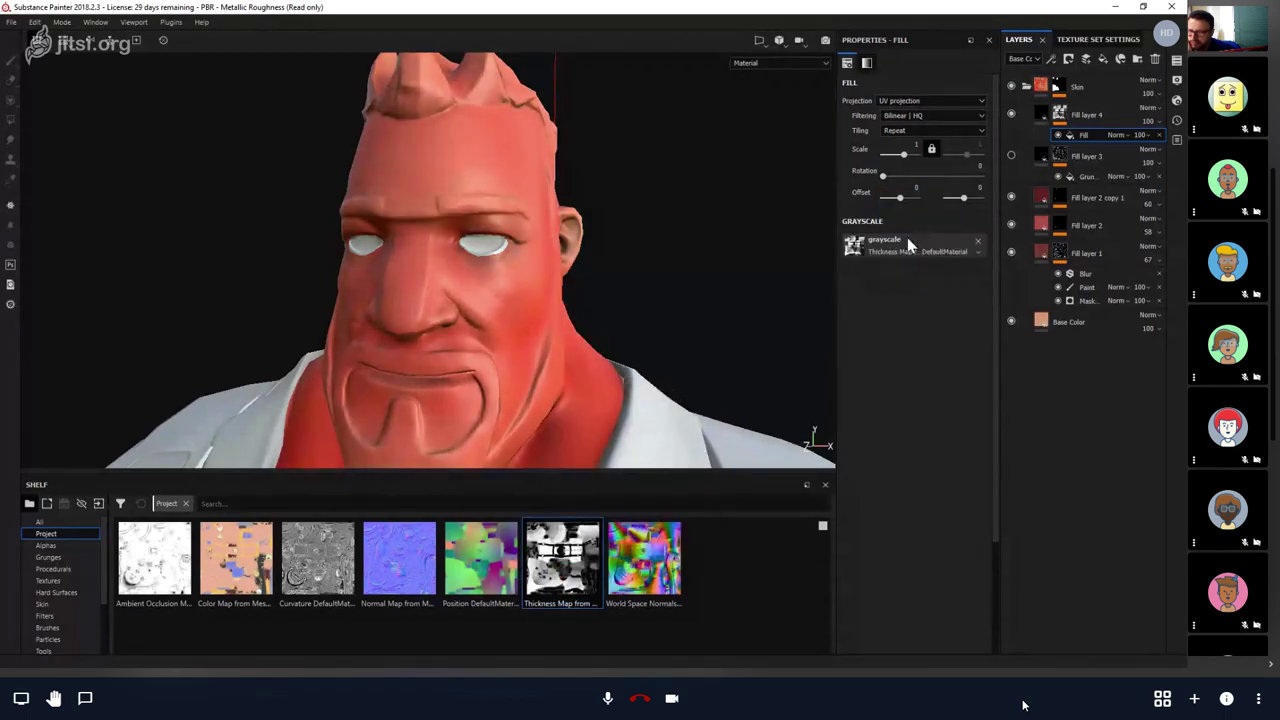
pyautogui.keyDown('alt'); pyautogui.moveTo(654, 266); pyautogui.dragTo(797, 246); pyautogui.keyUp('alt')
pyautogui.keyDown('alt'); pyautogui.click(1059, 114); pyautogui.keyUp('alt')
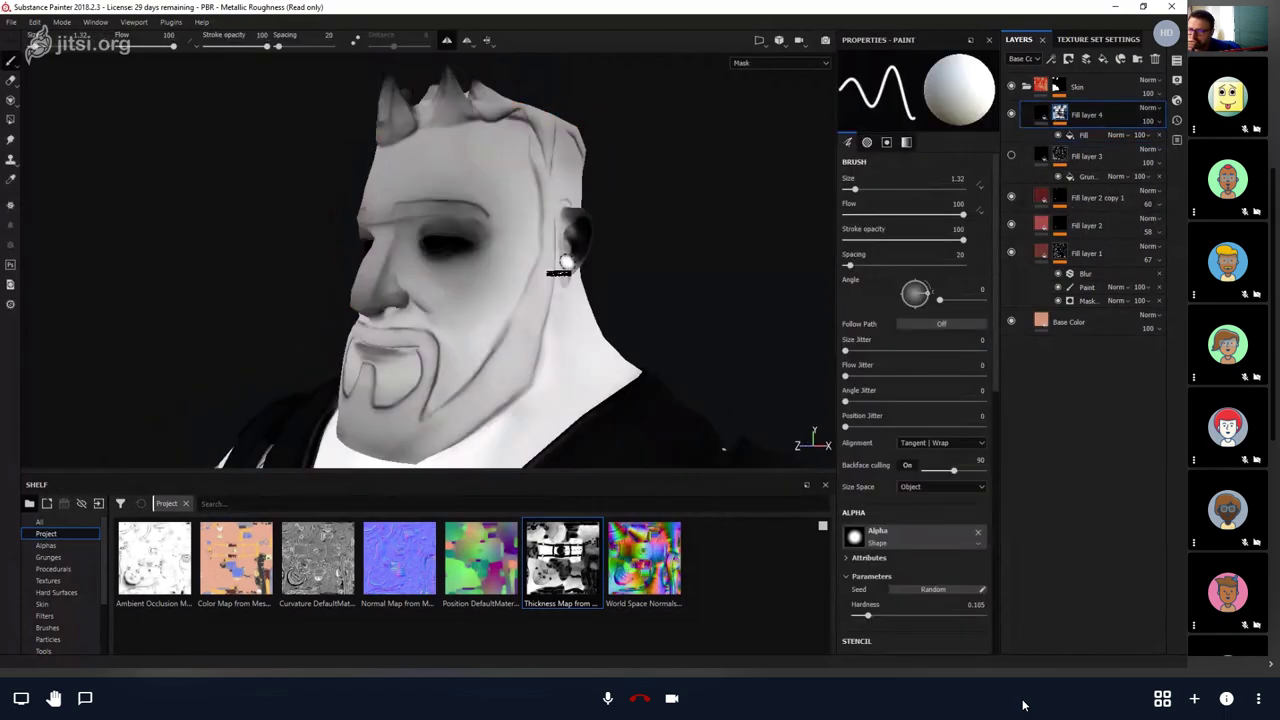
pyautogui.click(1090, 135)
pyautogui.rightClick(1090, 138)
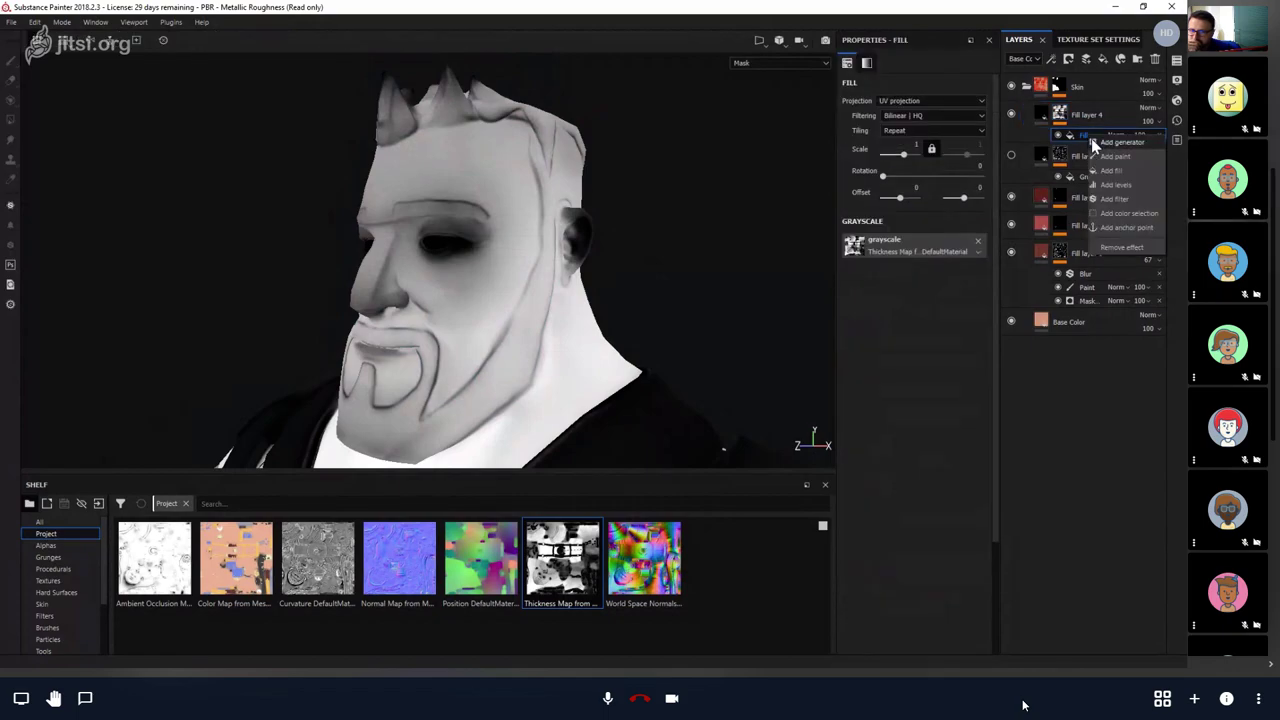
pyautogui.click(1117, 187)
pyautogui.click(944, 162)
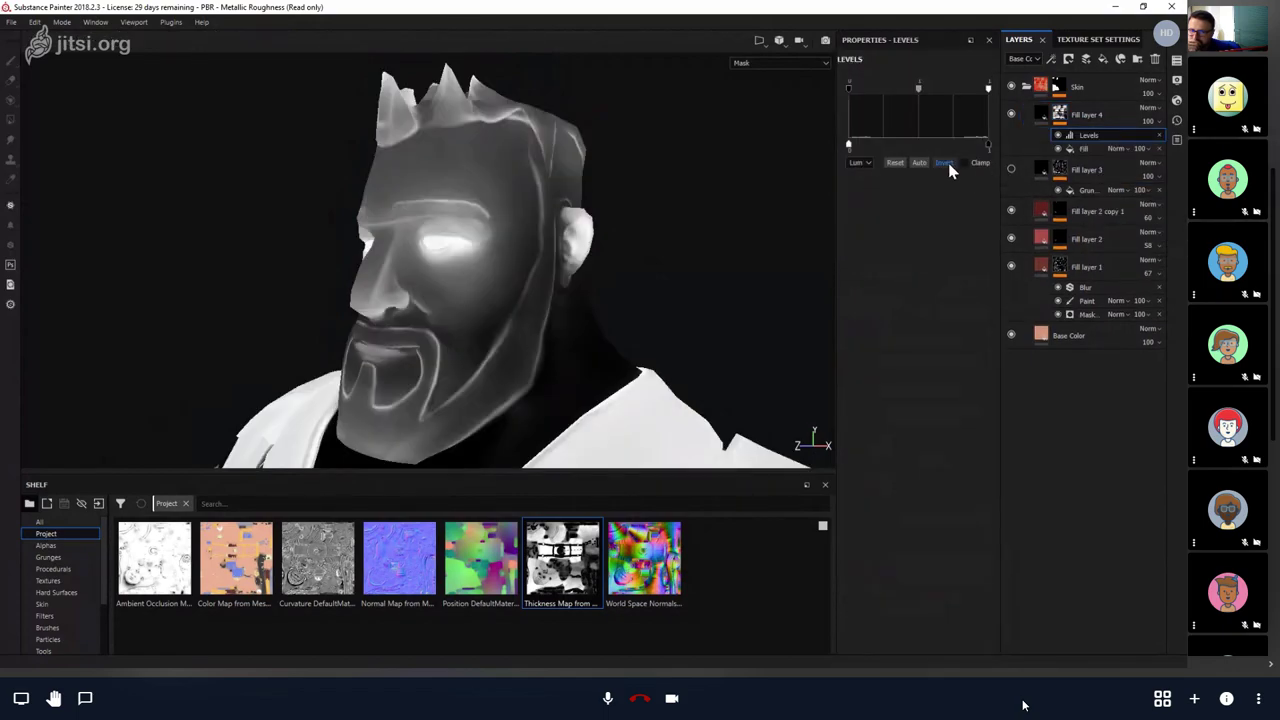
pyautogui.keyDown('alt'); pyautogui.moveTo(611, 211); pyautogui.dragTo(610, 218); pyautogui.keyUp('alt')
pyautogui.scroll(5, 605, 340)
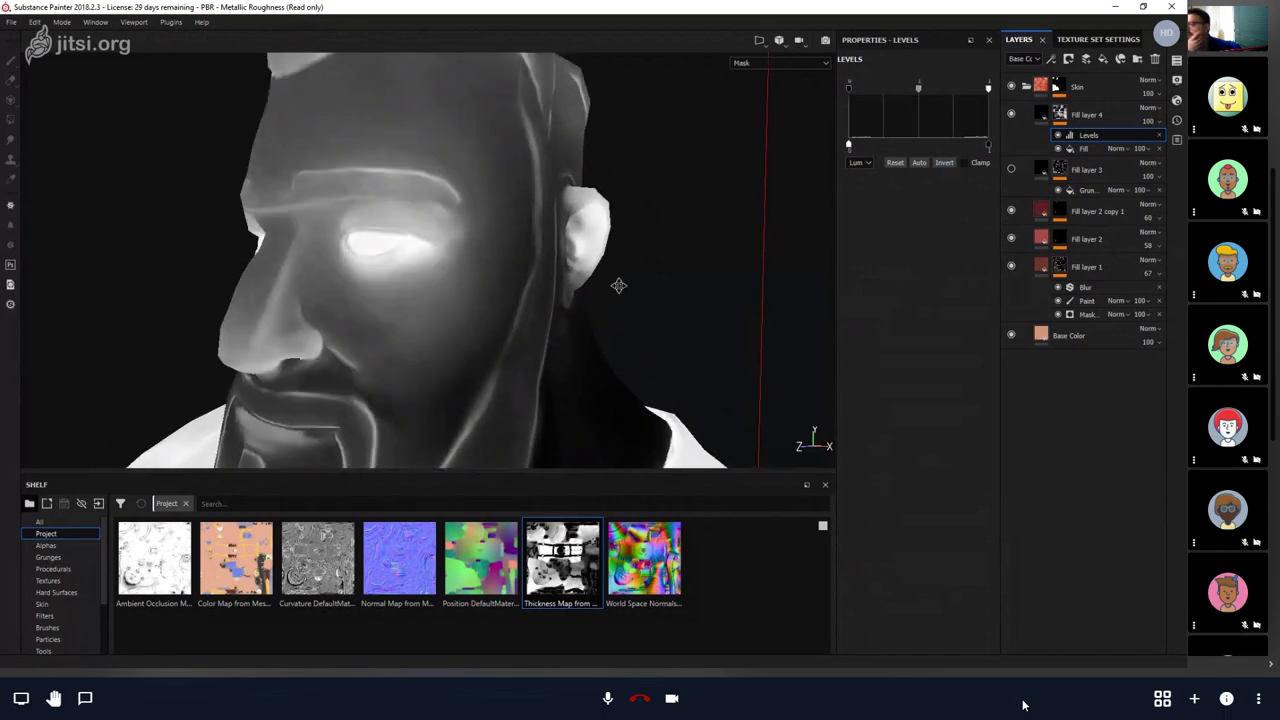
pyautogui.press('m')
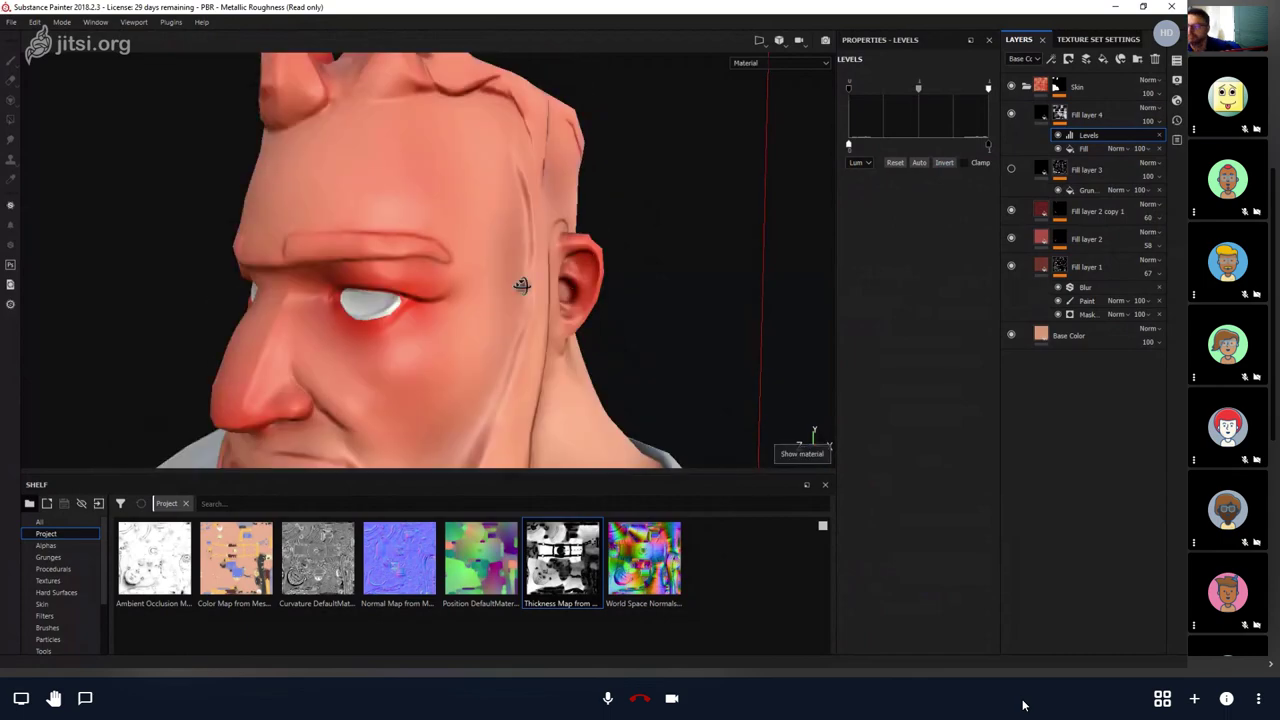
pyautogui.keyDown('alt'); pyautogui.moveTo(517, 280); pyautogui.dragTo(658, 260); pyautogui.keyUp('alt')
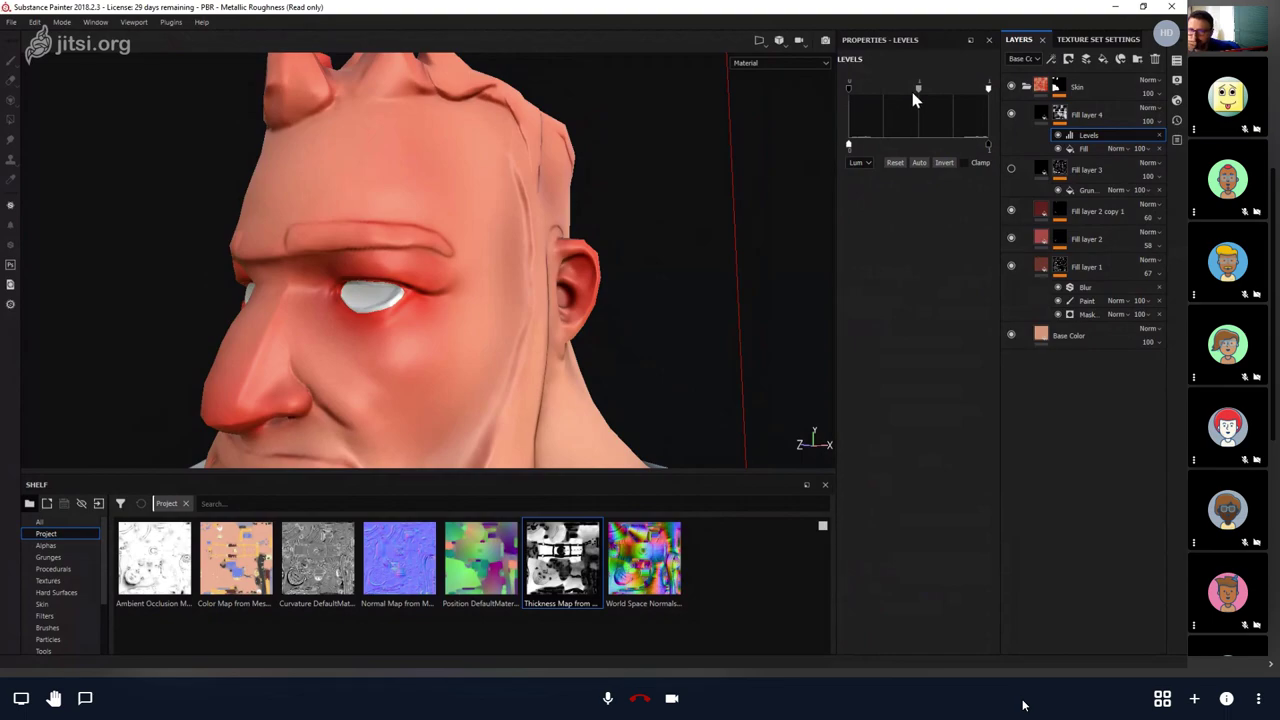
pyautogui.moveTo(918, 90); pyautogui.dragTo(869, 94)
pyautogui.press('c')
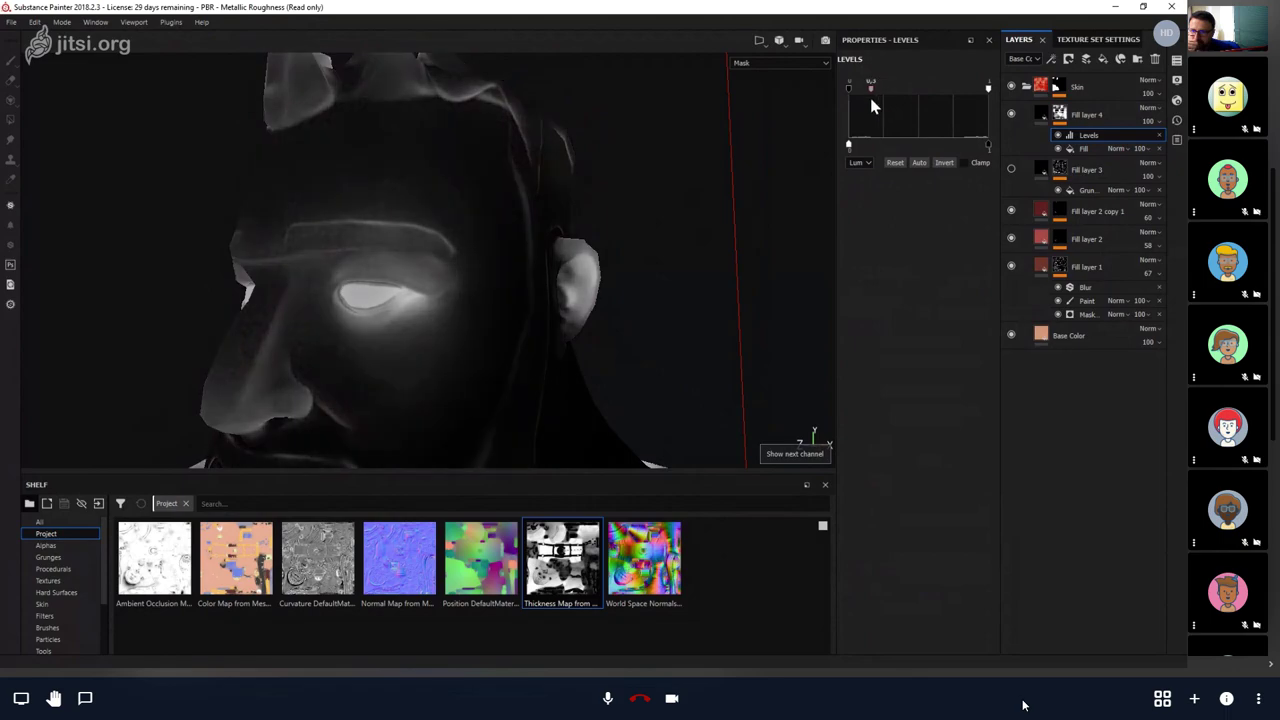
pyautogui.press('m')
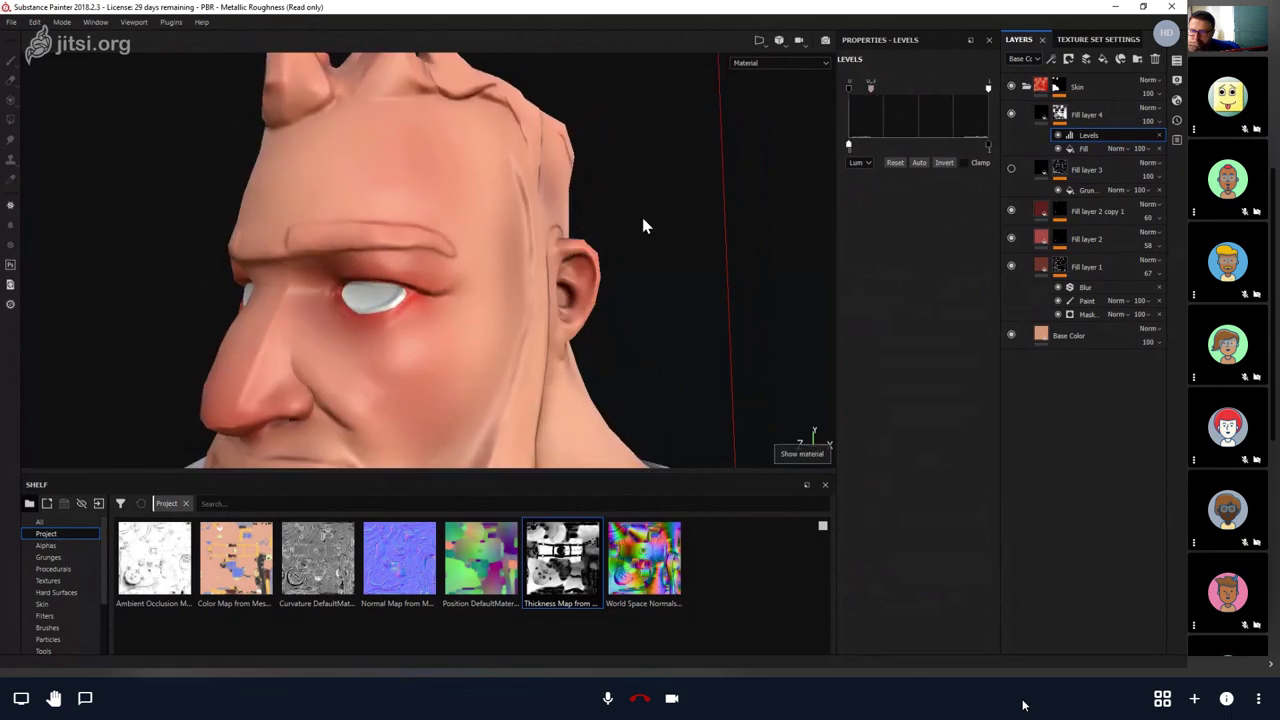
pyautogui.moveTo(870, 88); pyautogui.dragTo(889, 88)
pyautogui.click(1040, 115)
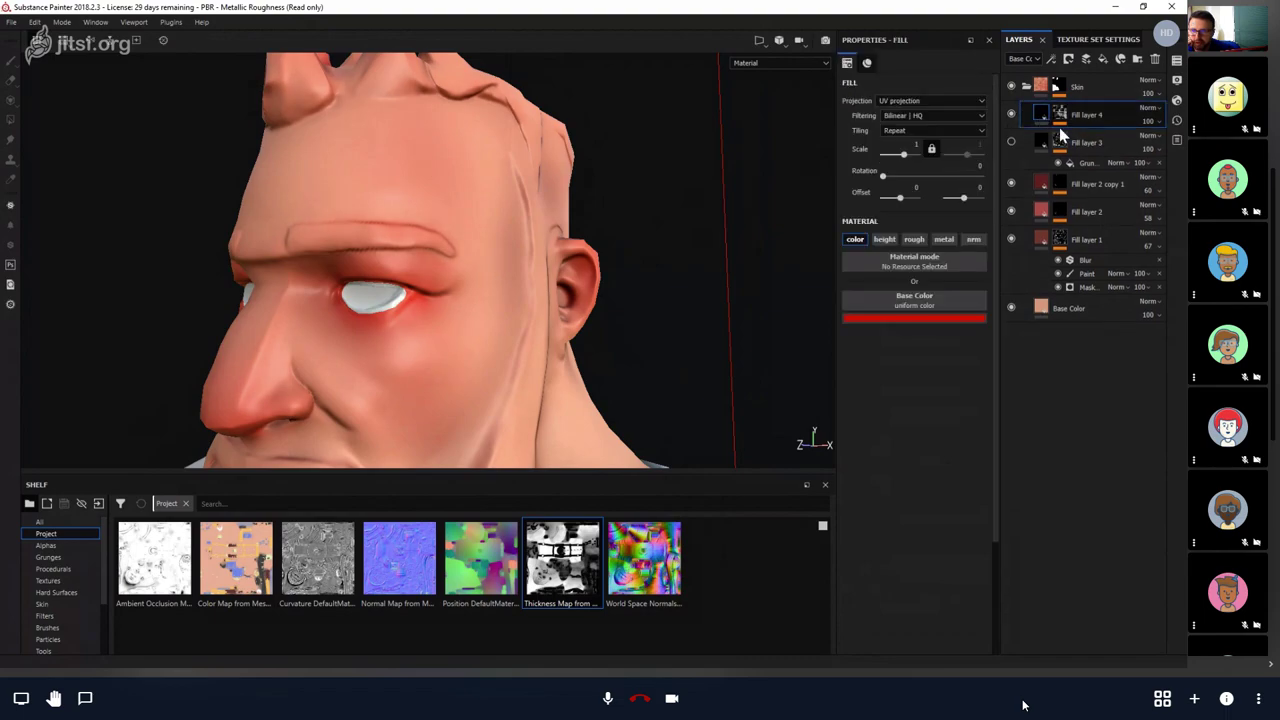
pyautogui.moveTo(1150, 108)
pyautogui.mouseDown()
pyautogui.moveTo(1130, 107)
pyautogui.moveTo(1150, 113)
pyautogui.mouseUp()
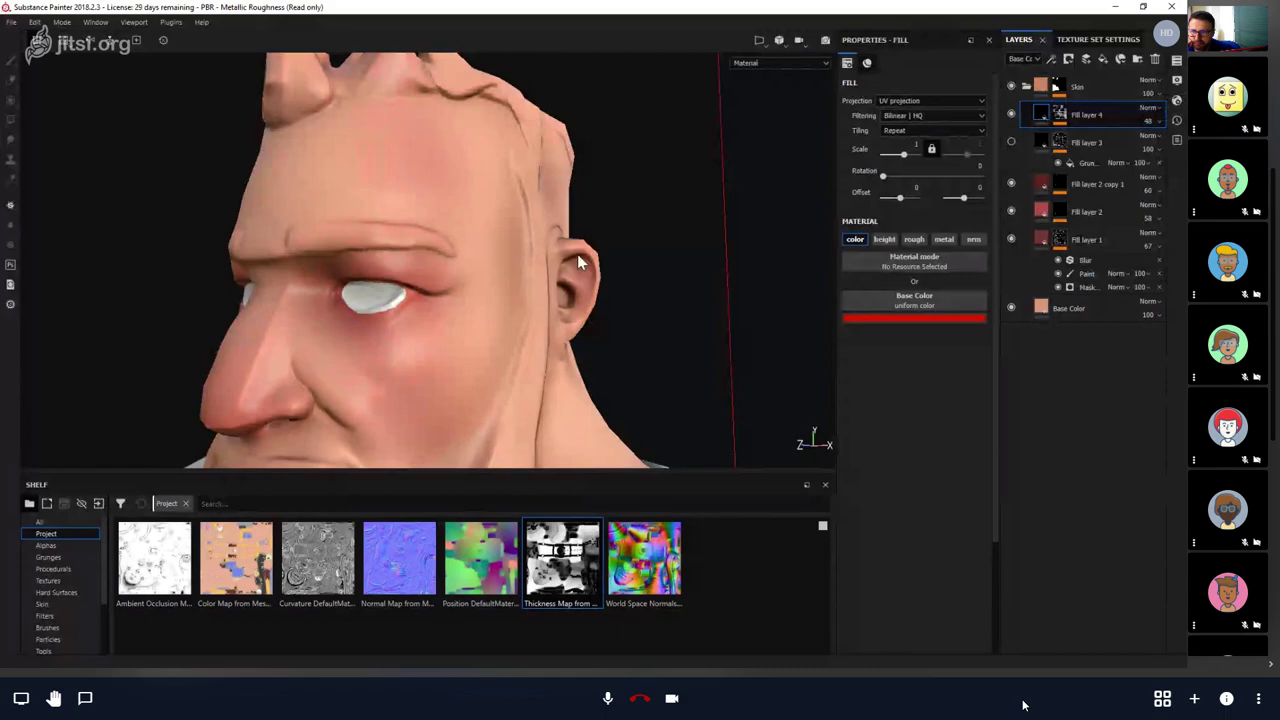
pyautogui.keyDown('alt'); pyautogui.moveTo(577, 254); pyautogui.dragTo(640, 282); pyautogui.keyUp('alt')
# Collapse and select the Skin folder, then reframe the view around the whole character.
pyautogui.scroll(-5, 499, 291)
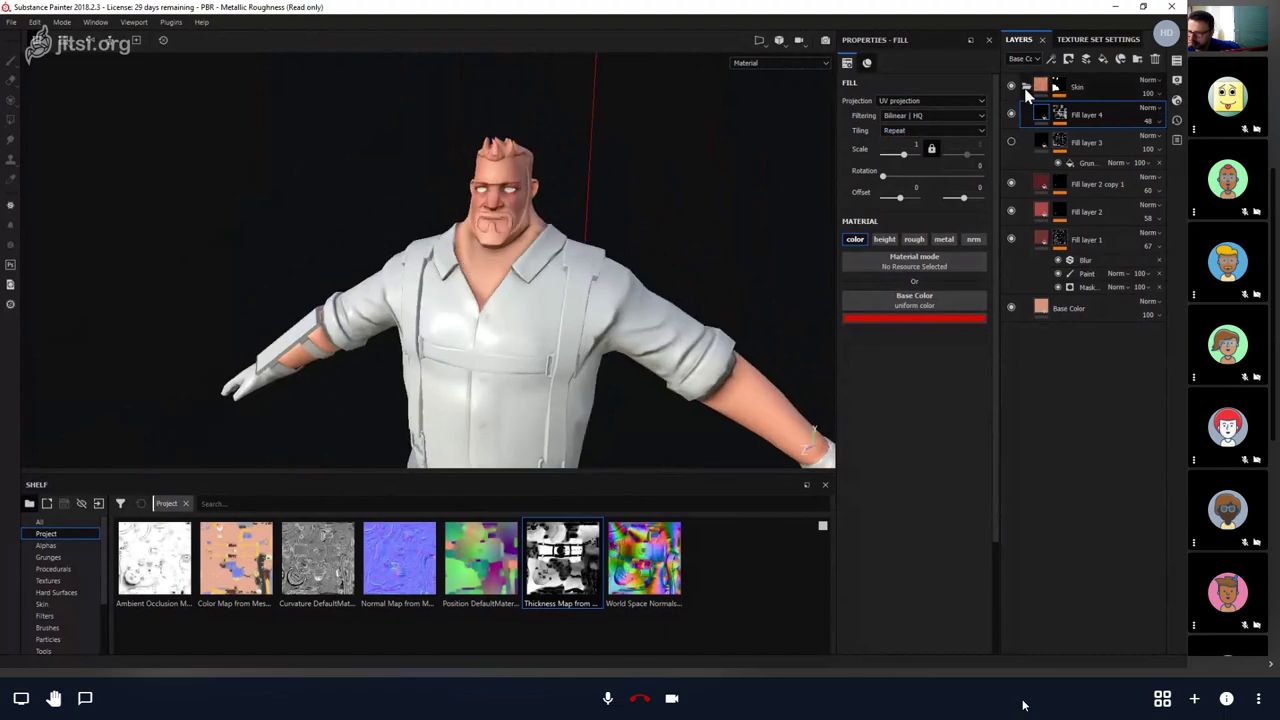
pyautogui.click(1027, 87)
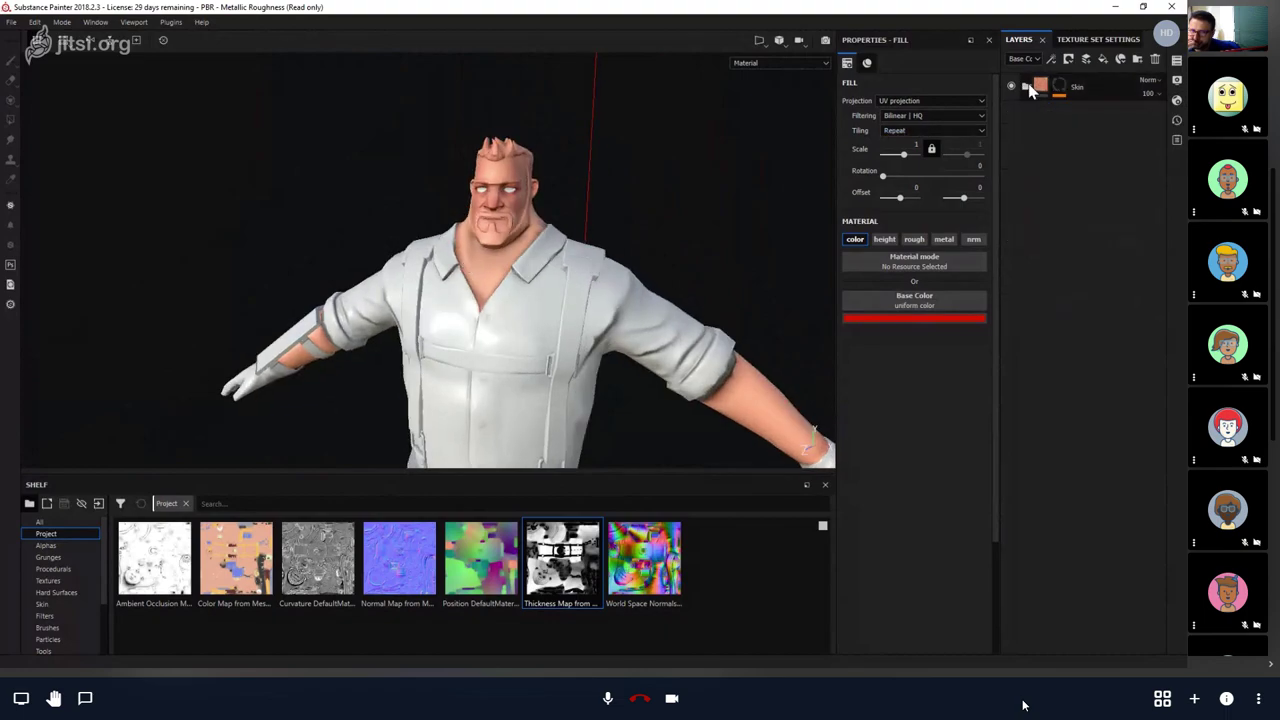
pyautogui.keyDown('alt'); pyautogui.moveTo(620, 265); pyautogui.dragTo(505, 262); pyautogui.keyUp('alt')
pyautogui.click(1087, 83)
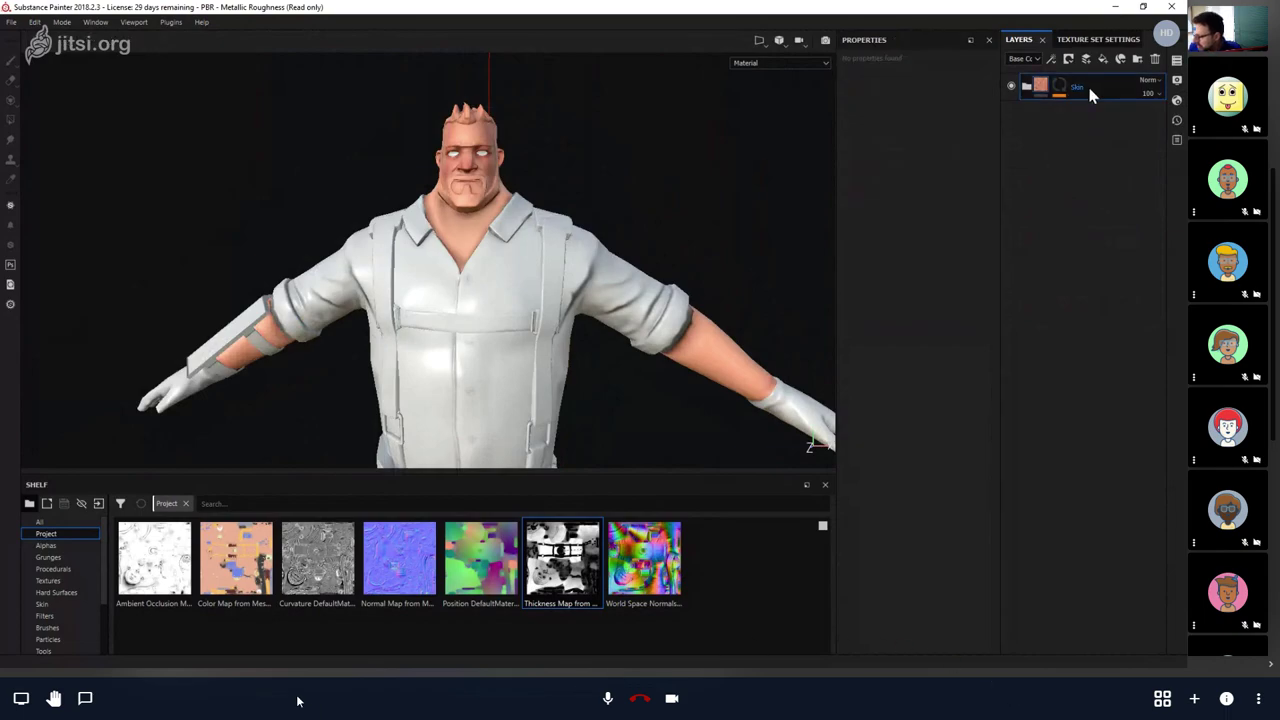
pyautogui.keyDown('alt'); pyautogui.moveTo(575, 222); pyautogui.dragTo(572, 134, button='middle'); pyautogui.keyUp('alt')
pyautogui.press('f')
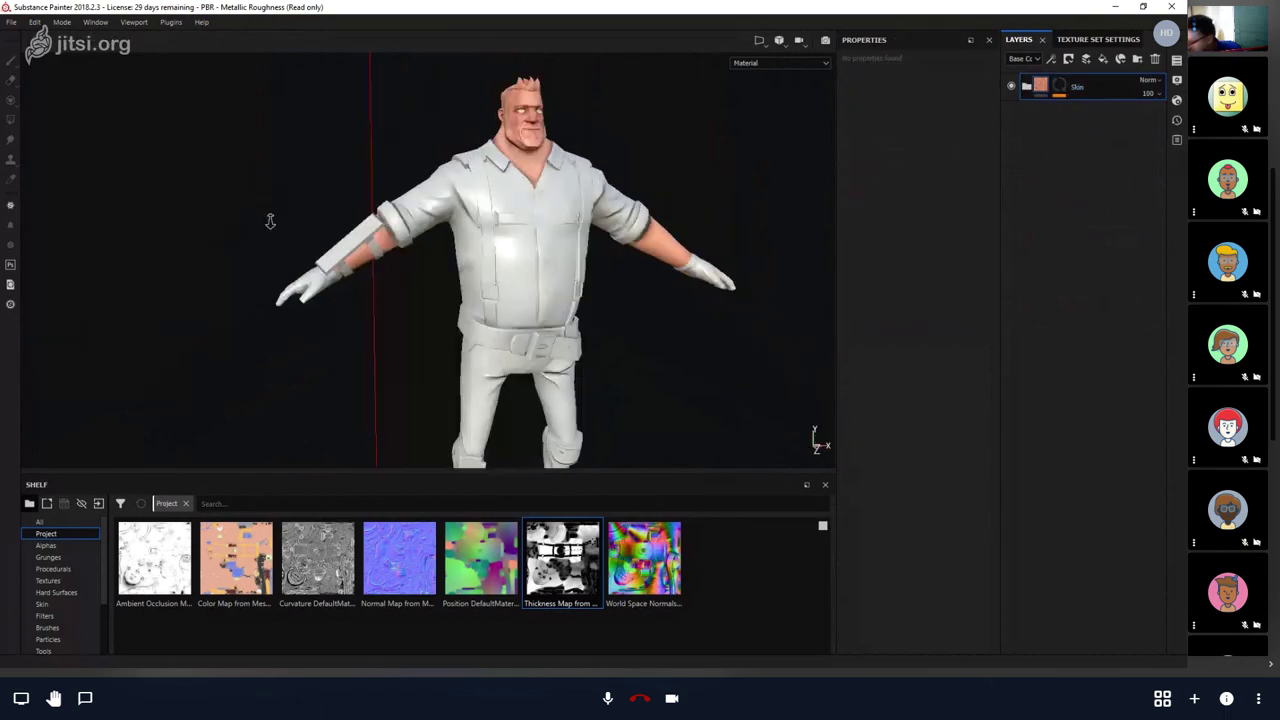
pyautogui.keyDown('alt'); pyautogui.moveTo(545, 205); pyautogui.dragTo(563, 334, button='right'); pyautogui.keyUp('alt')
pyautogui.keyDown('alt'); pyautogui.moveTo(563, 334); pyautogui.dragTo(574, 257, button='middle'); pyautogui.keyUp('alt')
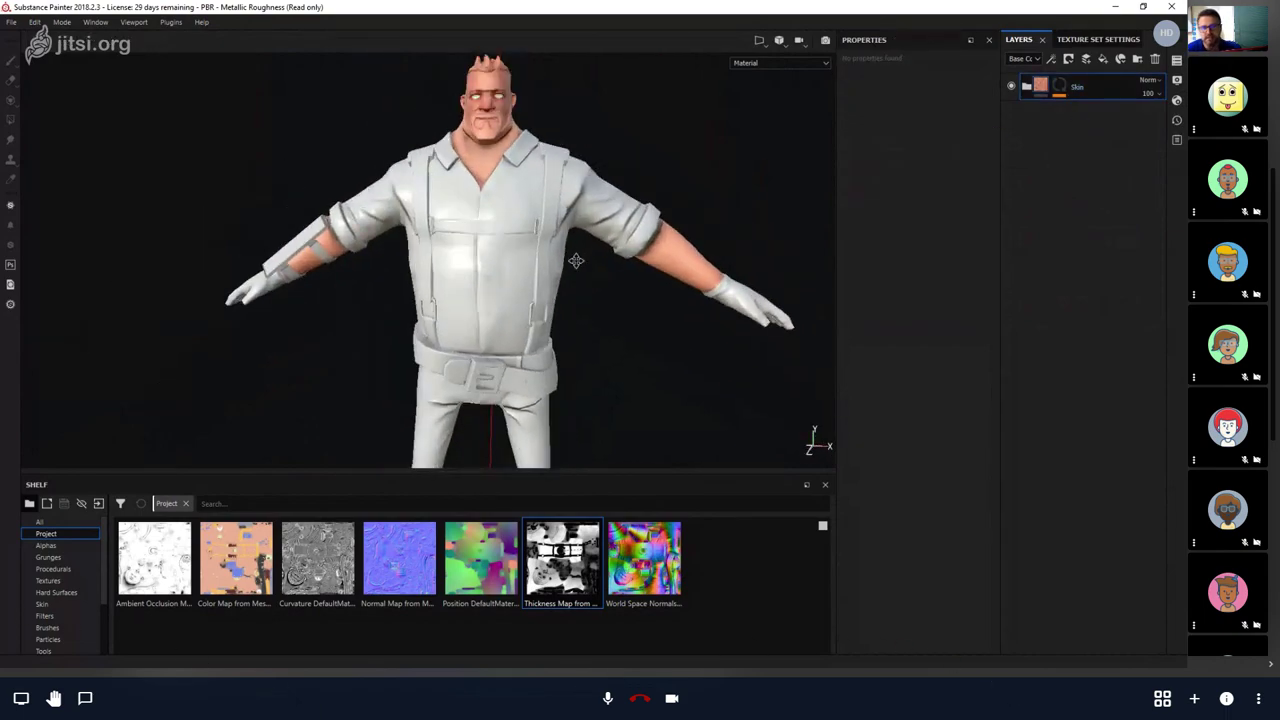
pyautogui.keyDown('alt'); pyautogui.moveTo(574, 257); pyautogui.dragTo(557, 314); pyautogui.keyUp('alt')
pyautogui.keyDown('alt'); pyautogui.moveTo(558, 313); pyautogui.dragTo(528, 345); pyautogui.keyUp('alt')
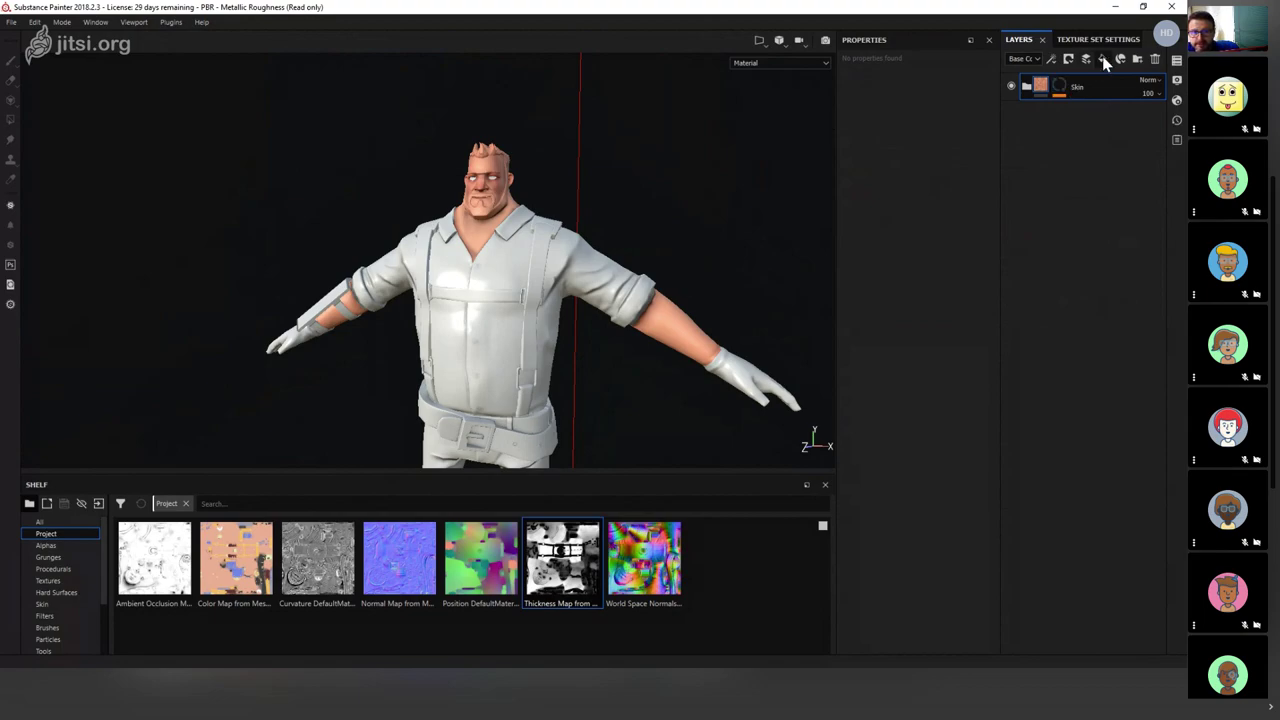
pyautogui.keyDown('alt'); pyautogui.moveTo(613, 190); pyautogui.dragTo(597, 288, button='right'); pyautogui.keyUp('alt')
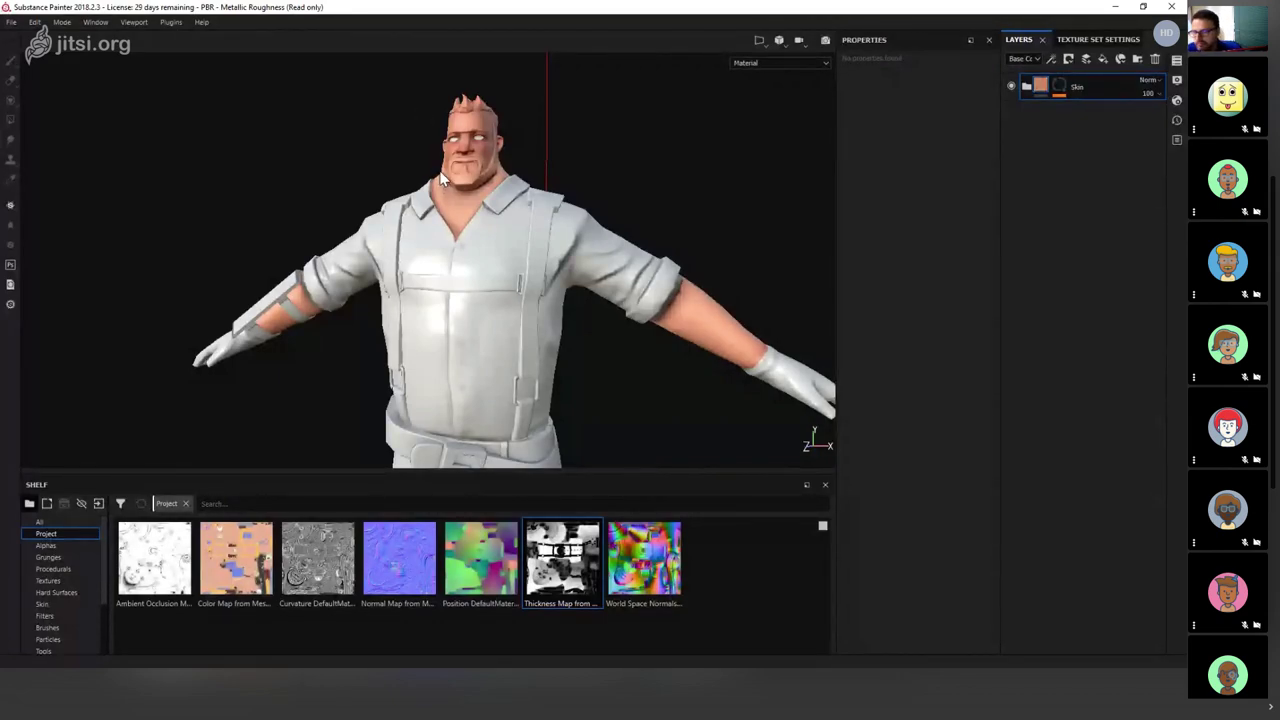
# Add Fill layer 5 with a colour-selection mask picked from the skin's ID colour, below Skin.
pyautogui.click(1103, 60)
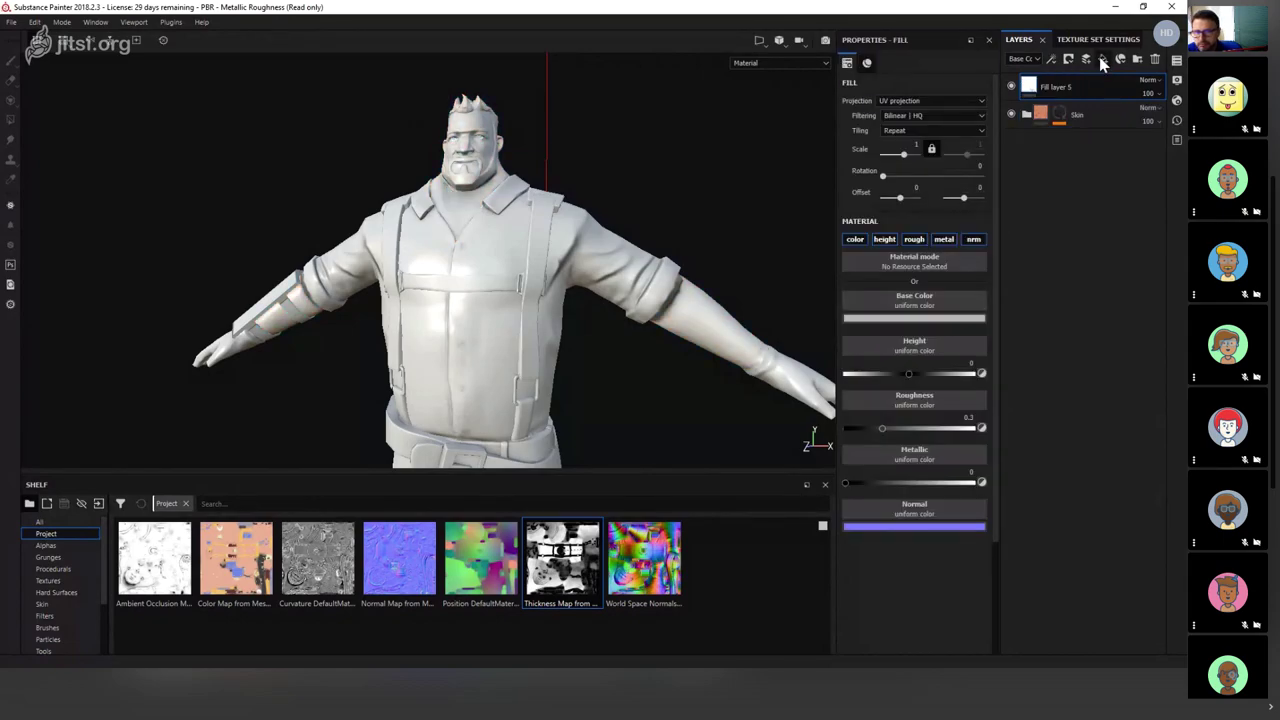
pyautogui.rightClick(1066, 94)
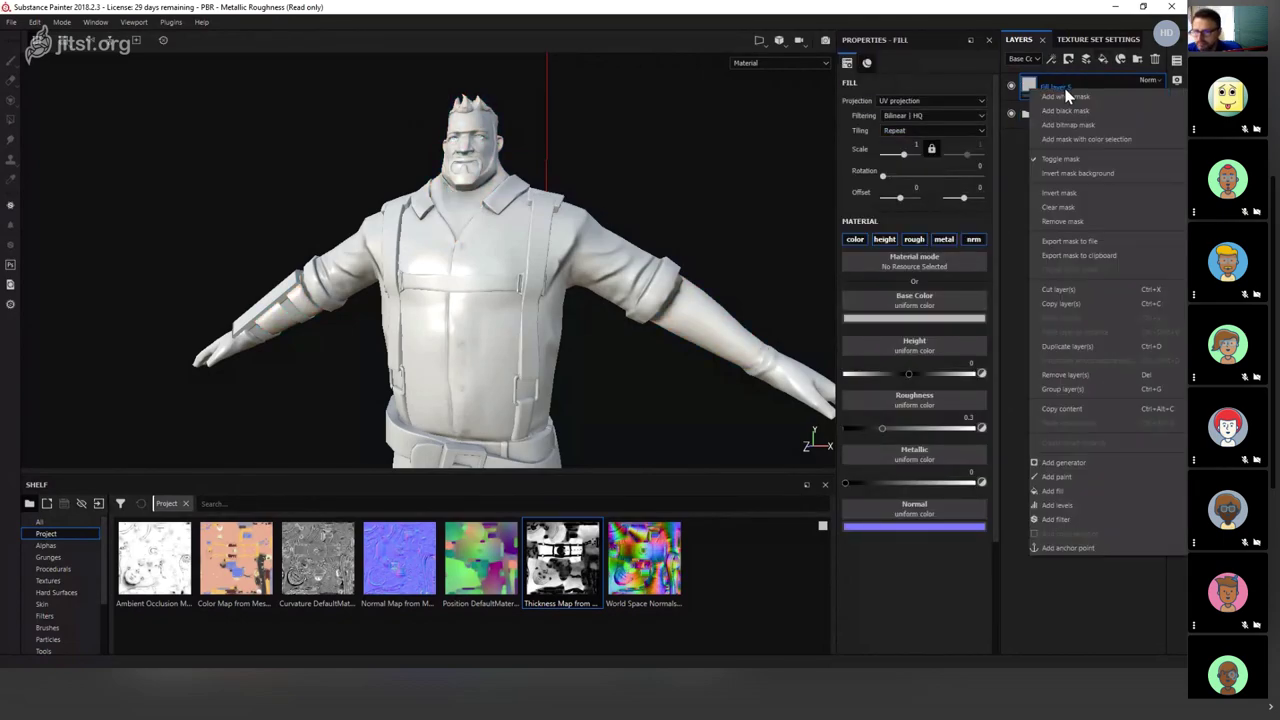
pyautogui.click(1082, 139)
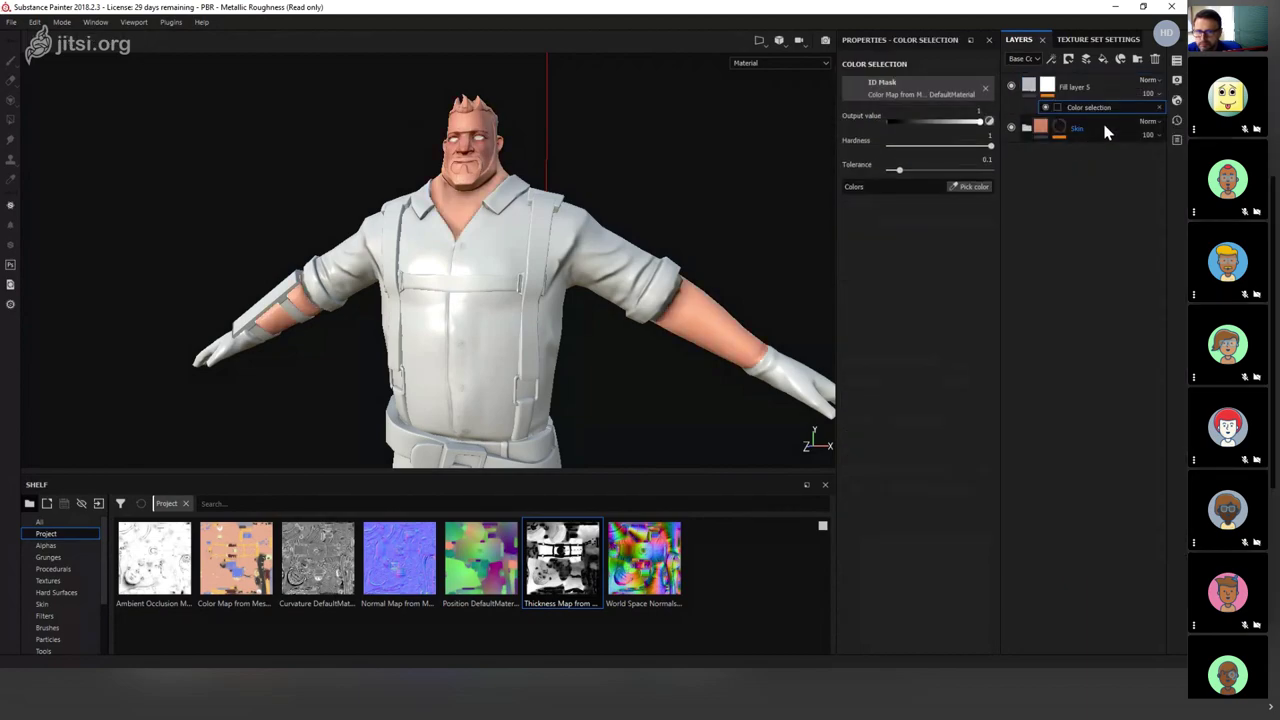
pyautogui.click(965, 187)
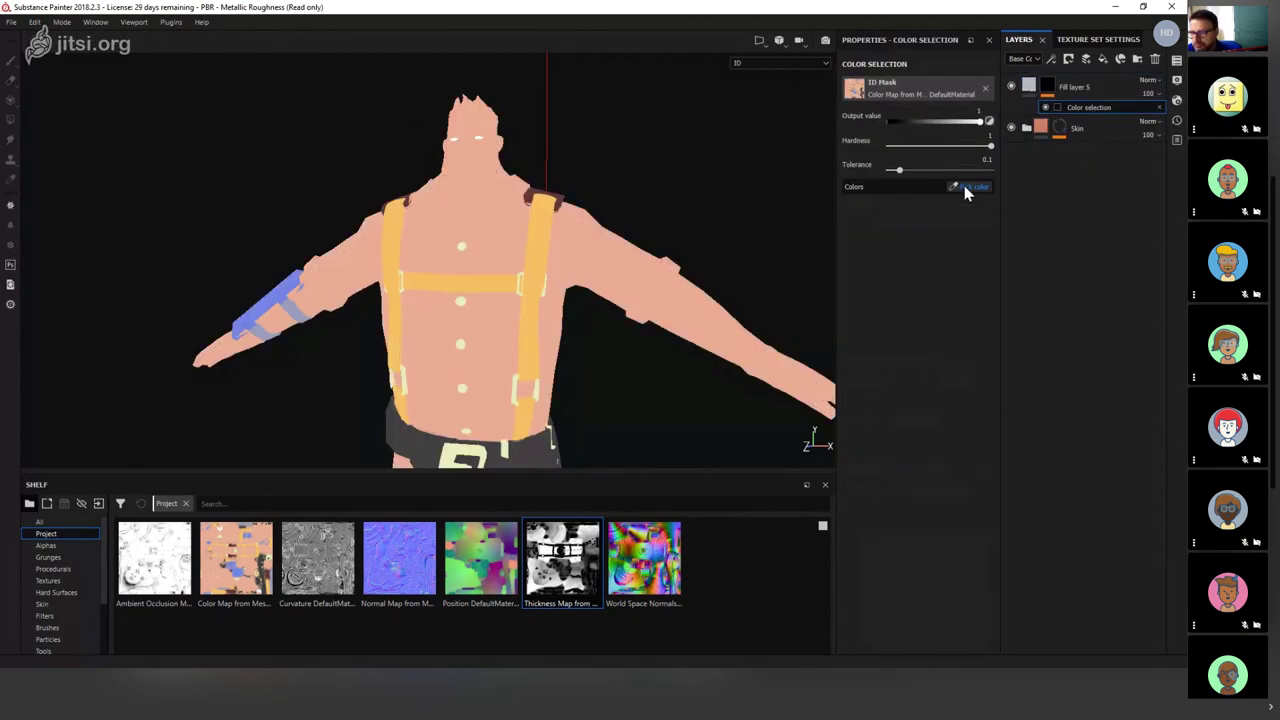
pyautogui.click(650, 270)
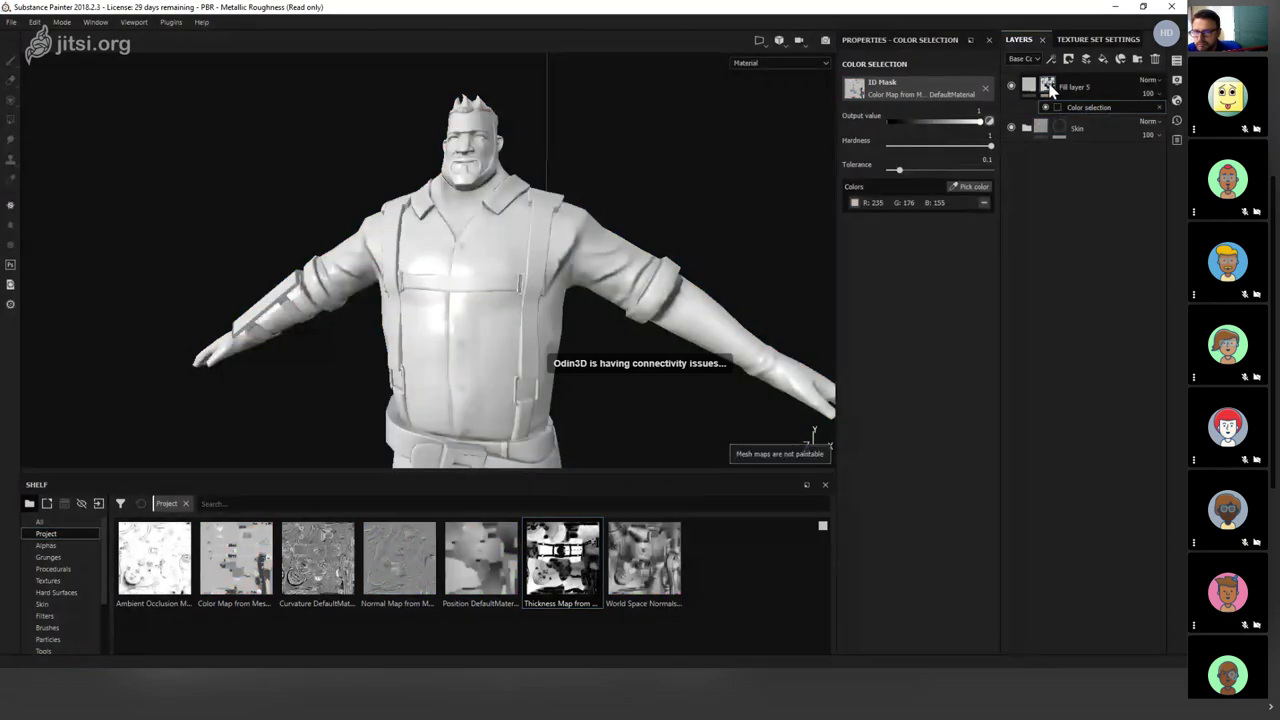
pyautogui.moveTo(1071, 90)
pyautogui.mouseDown()
pyautogui.moveTo(1090, 90)
pyautogui.moveTo(1097, 128)
pyautogui.mouseUp()
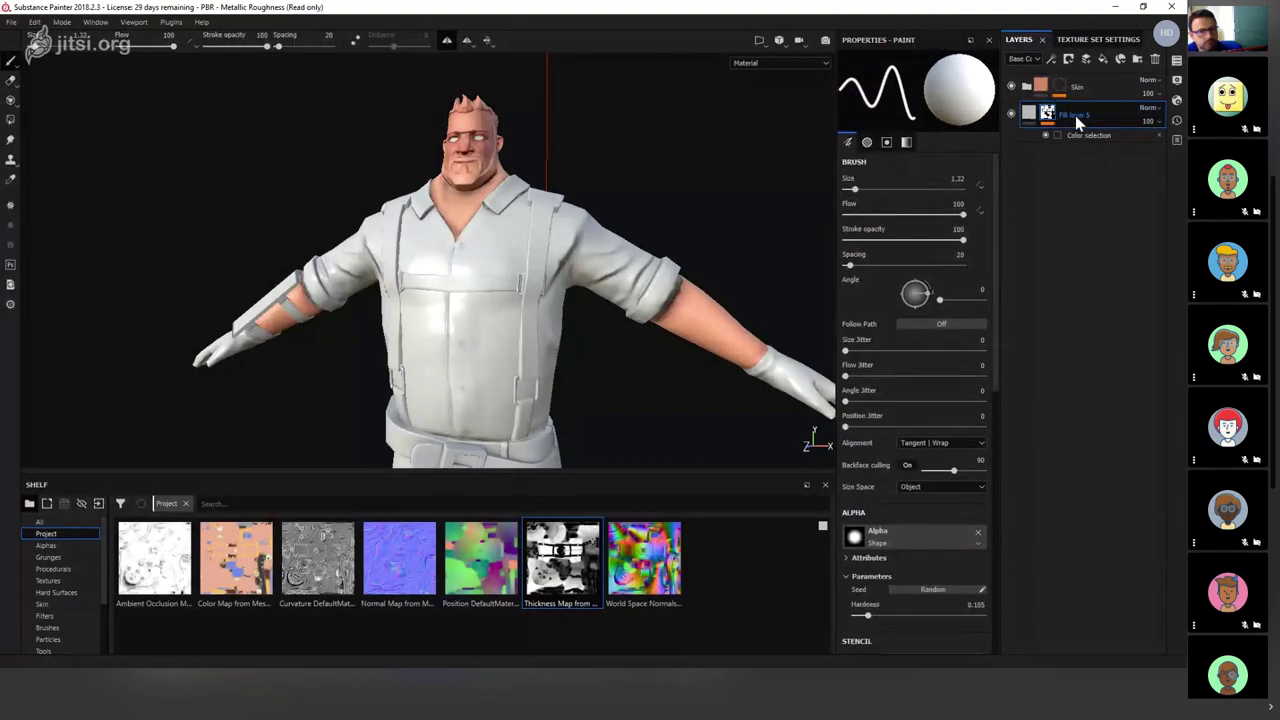
pyautogui.click(1030, 117)
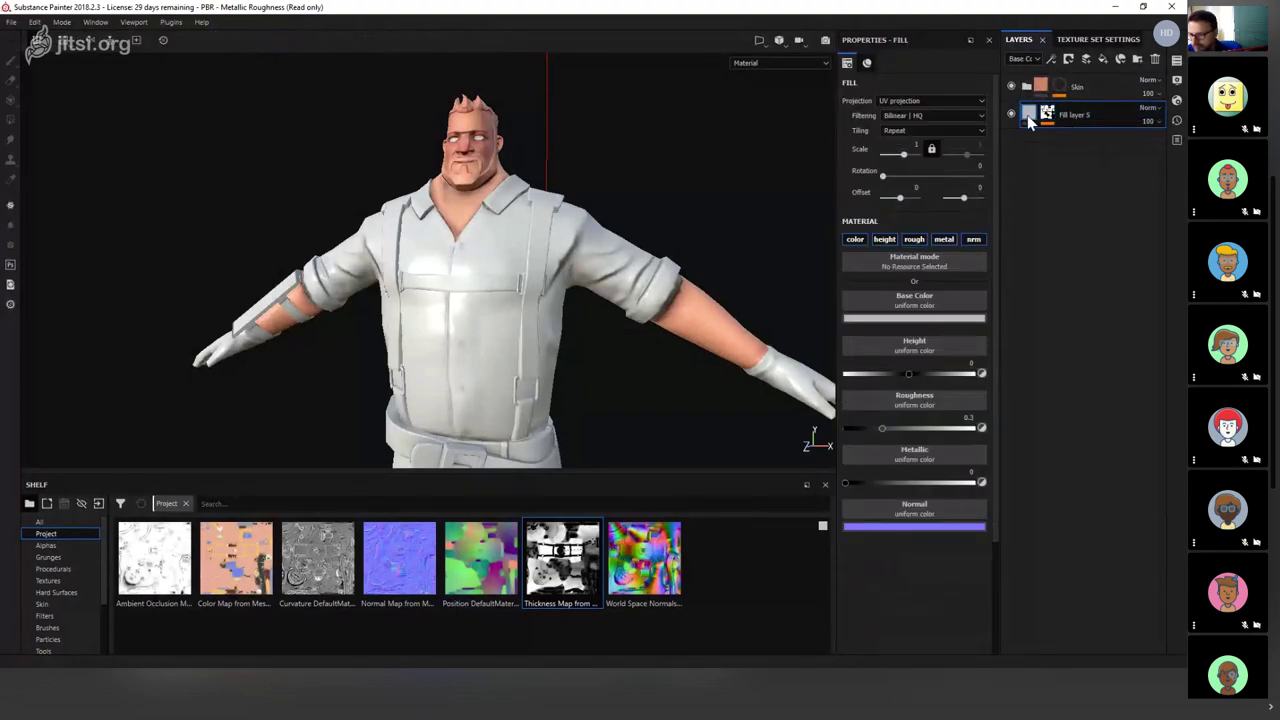
pyautogui.click(1047, 115)
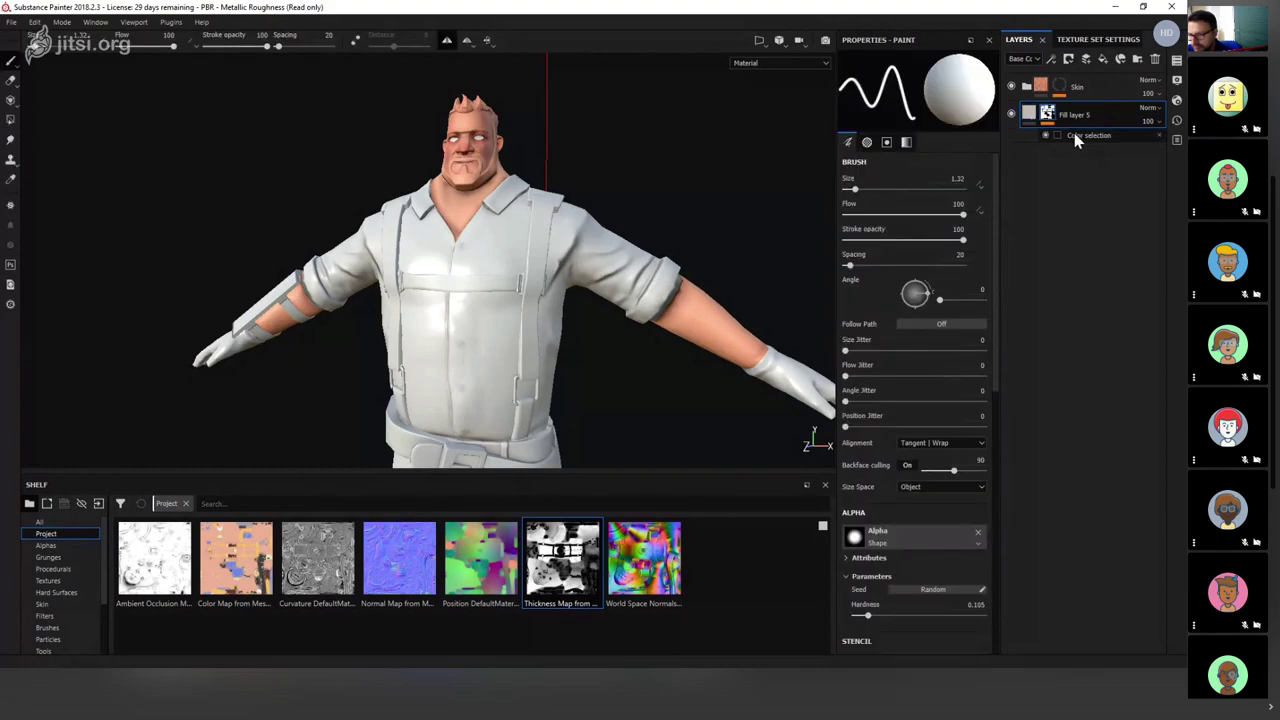
pyautogui.click(1074, 133)
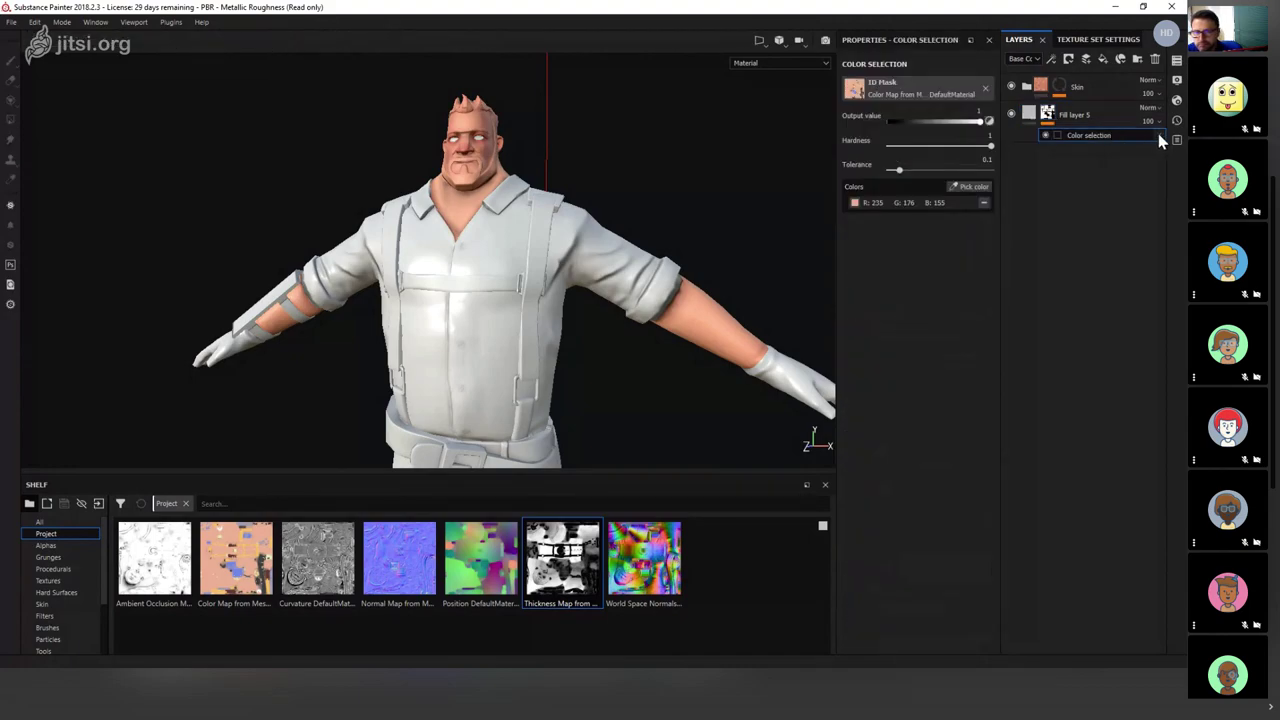
pyautogui.click(1047, 115)
pyautogui.rightClick(1047, 118)
pyautogui.click(1035, 115)
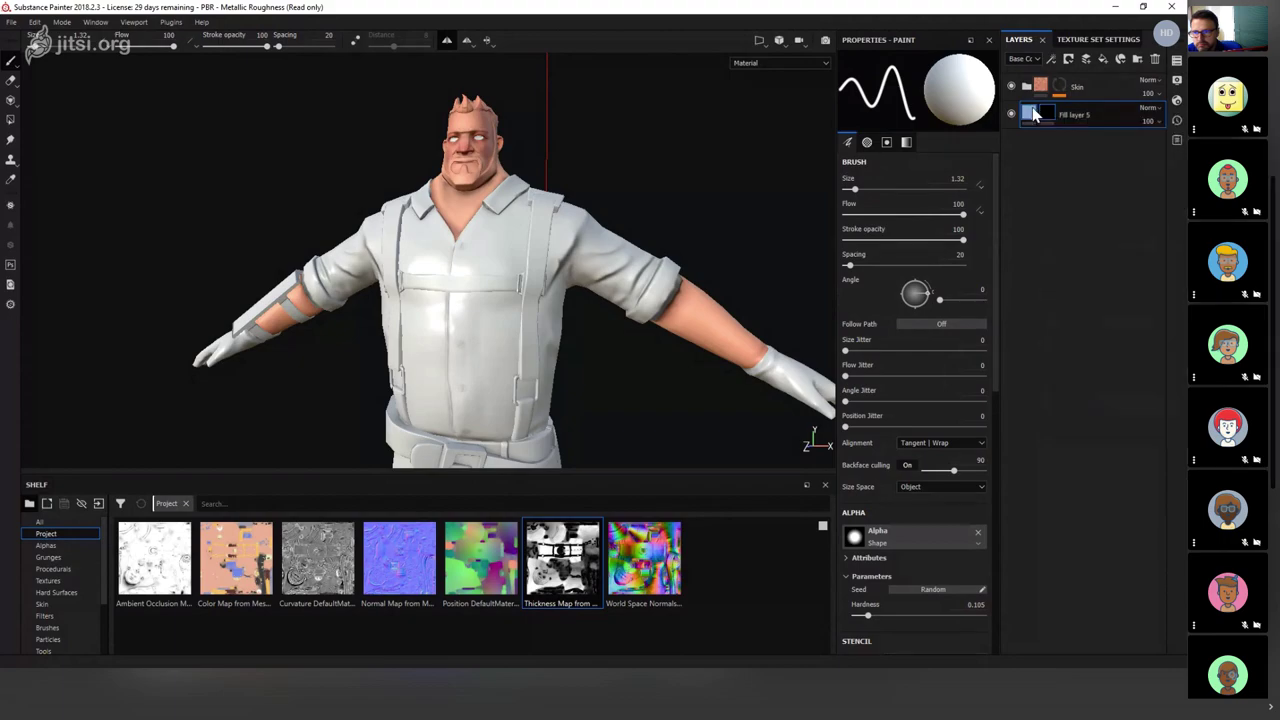
# Group Fill layer 5 into Folder 1, mask the folder by the shirt's ID colour, then delete the fill.
pyautogui.hotkey('ctrl', 'g')
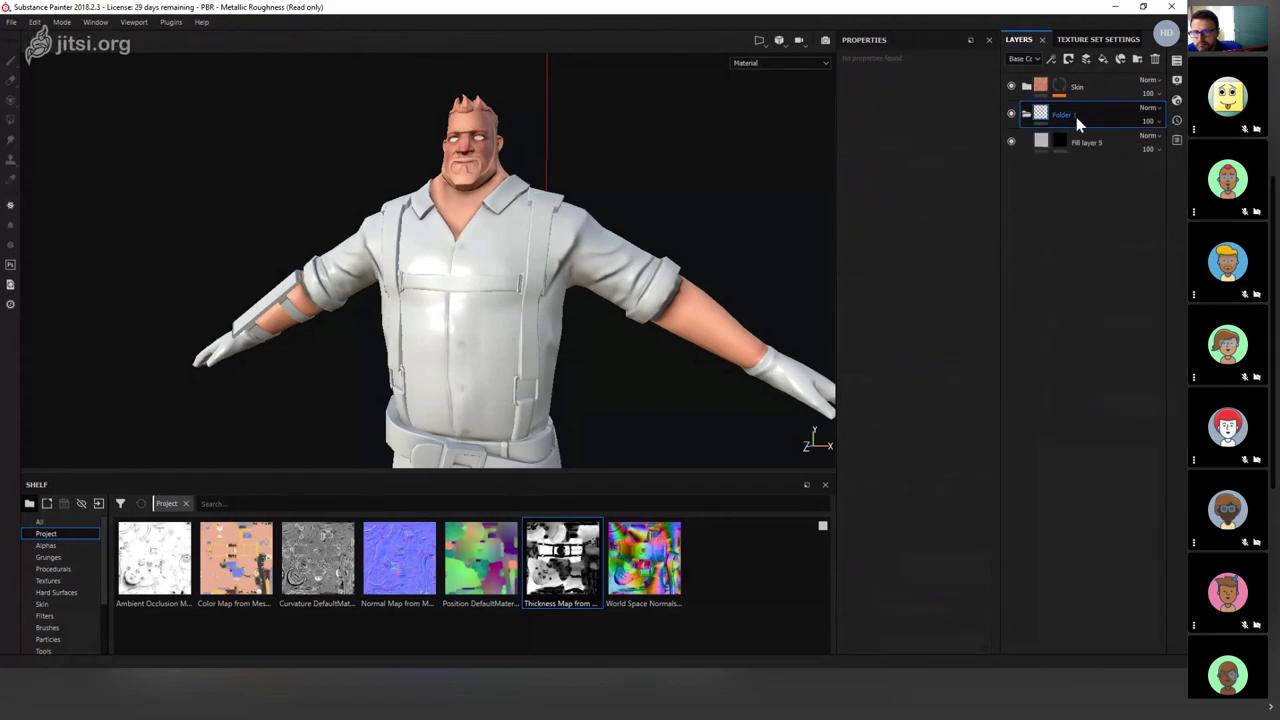
pyautogui.rightClick(1078, 122)
pyautogui.click(1091, 152)
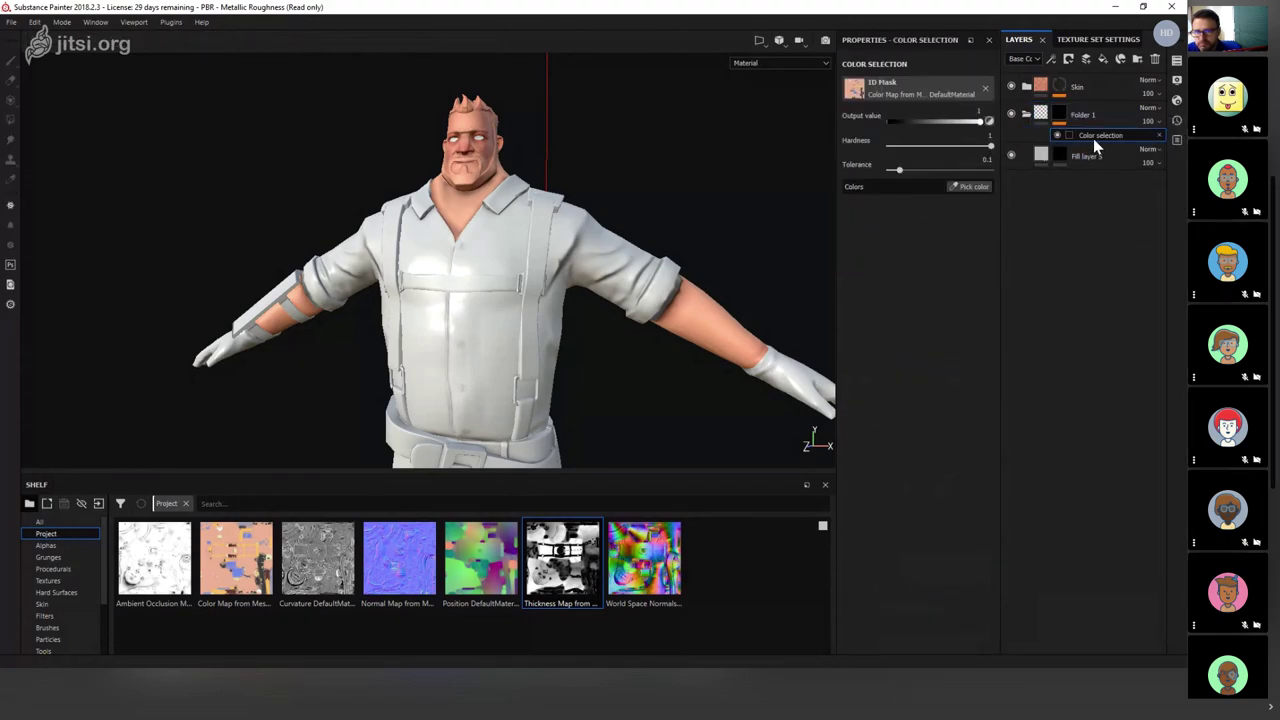
pyautogui.click(976, 188)
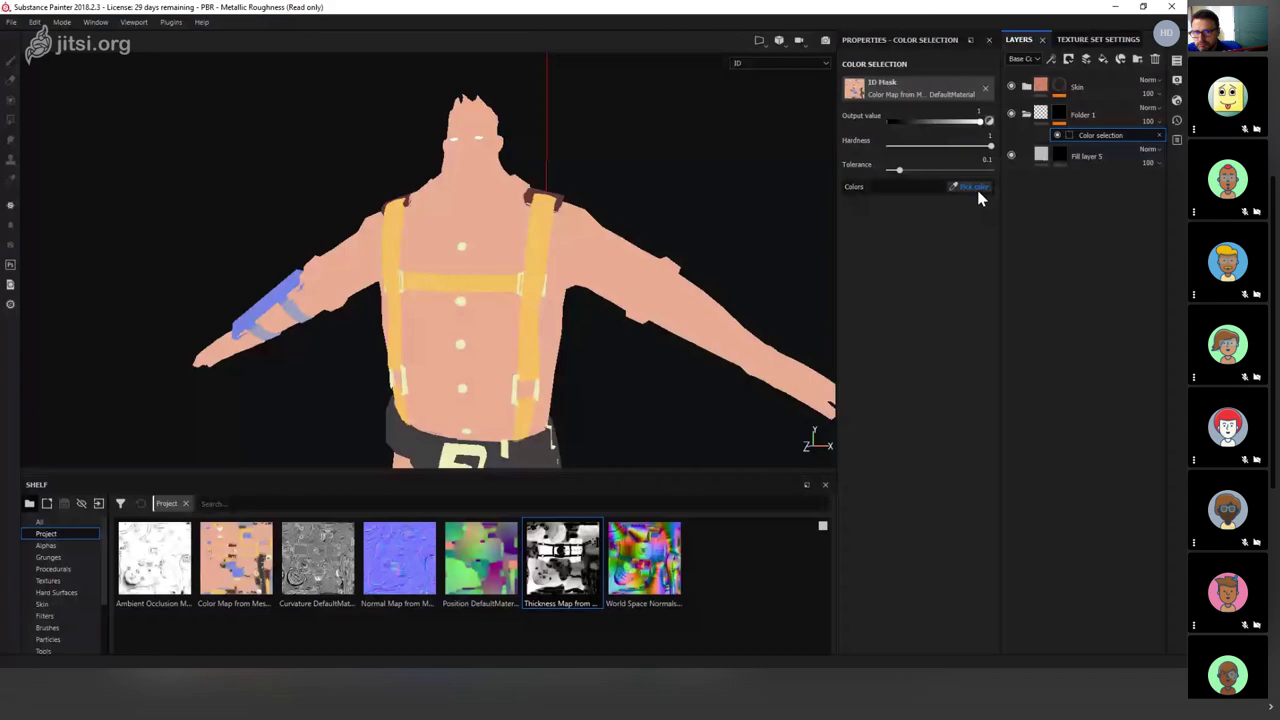
pyautogui.click(488, 230)
pyautogui.click(1085, 155)
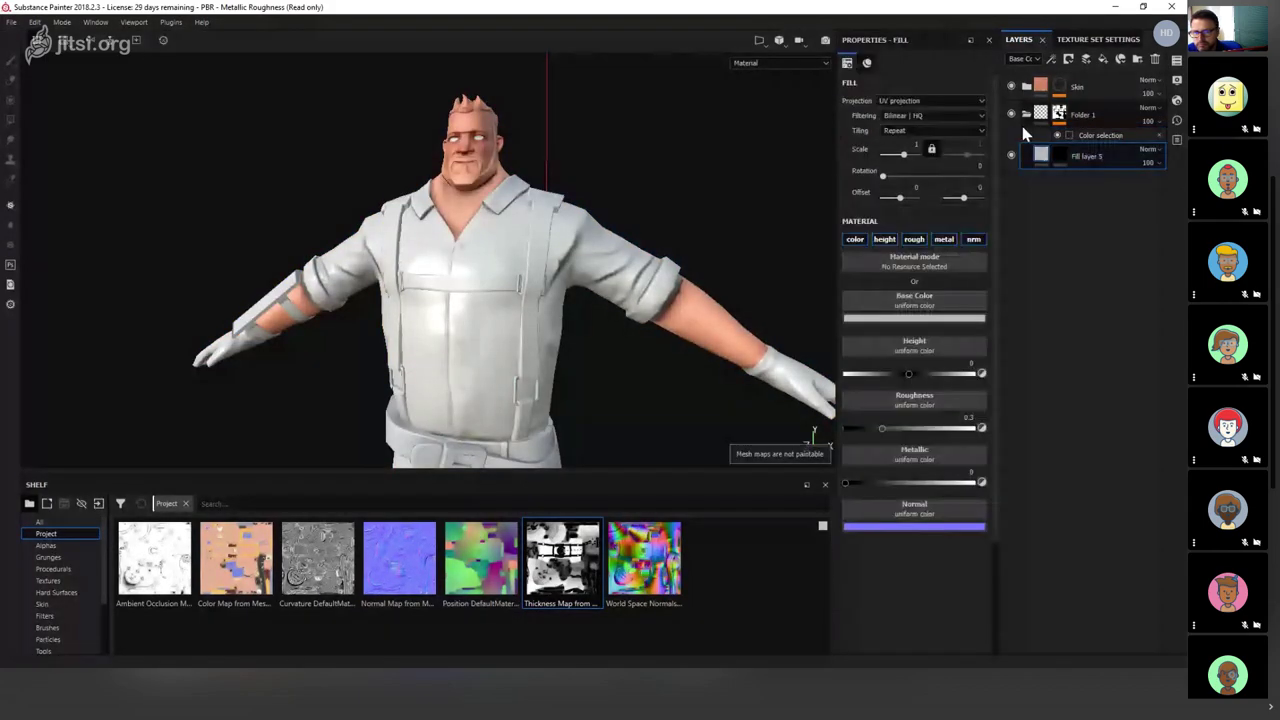
pyautogui.rightClick(1060, 153)
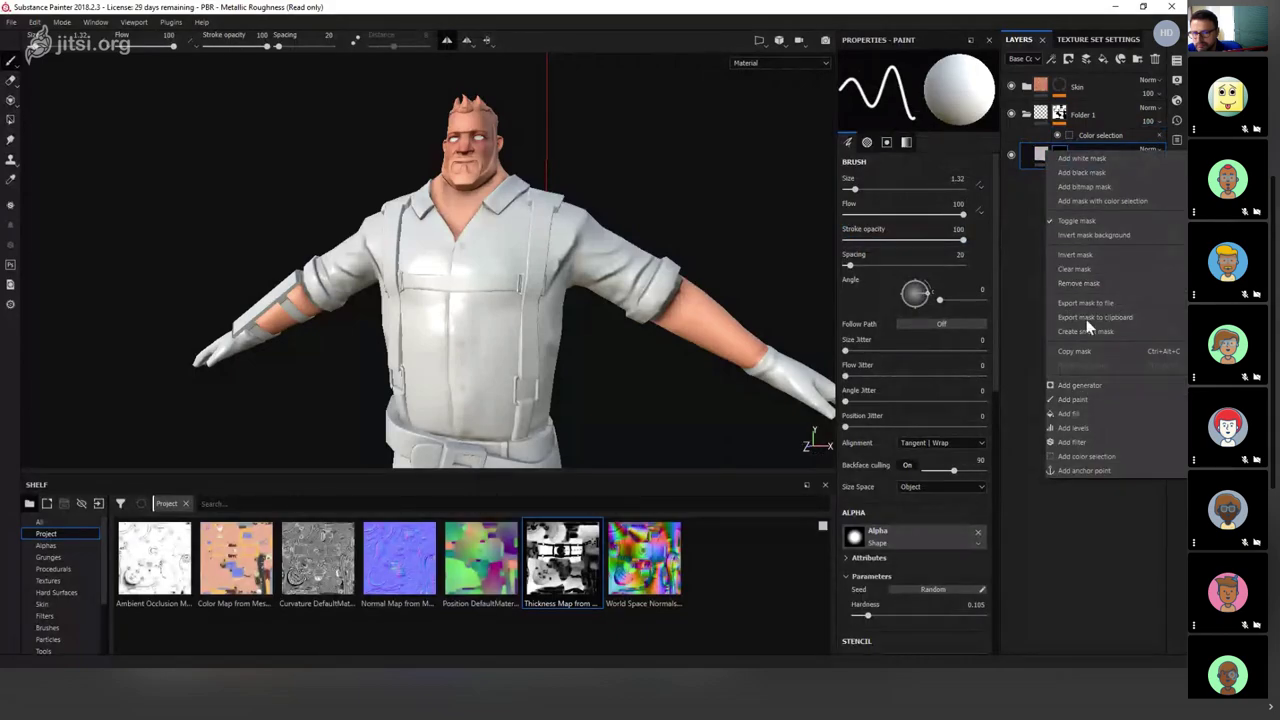
pyautogui.click(1040, 281)
pyautogui.click(1154, 60)
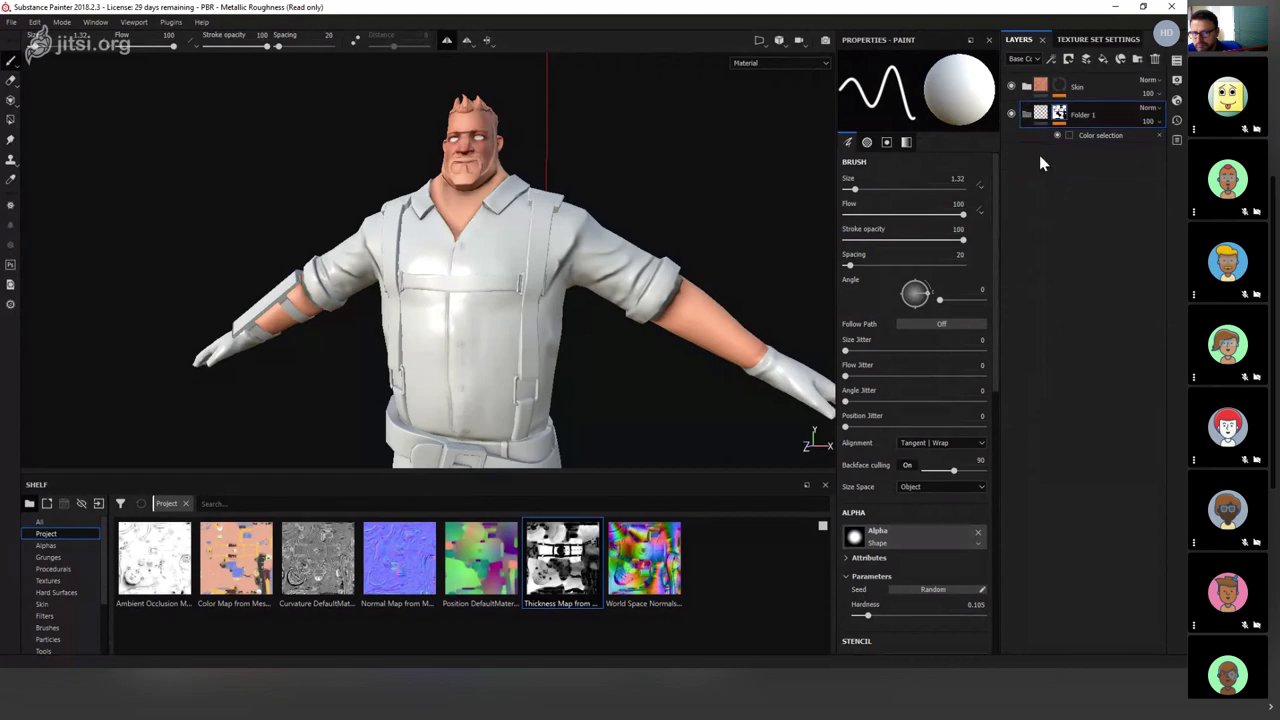
# Add Fill layer 5 inside Folder 1 with height, roughness, metallic and normal channels disabled.
pyautogui.click(1106, 64)
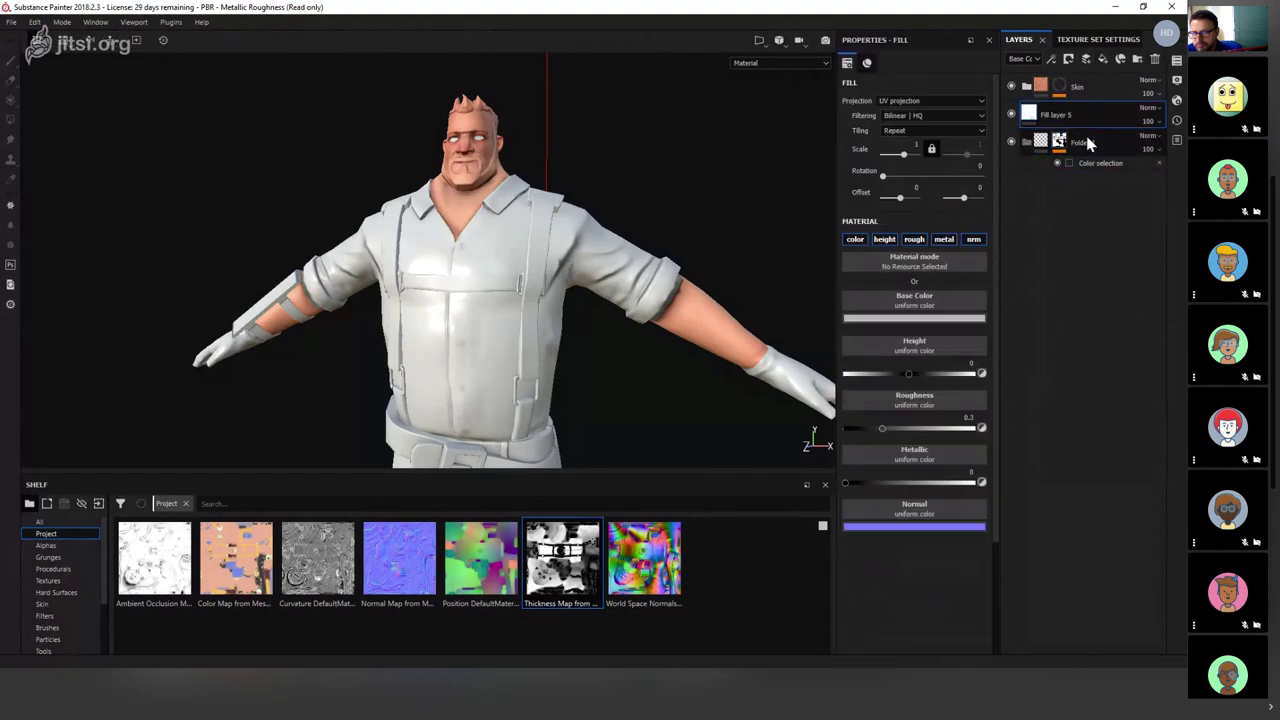
pyautogui.moveTo(1089, 124); pyautogui.dragTo(1076, 153)
pyautogui.click(884, 240)
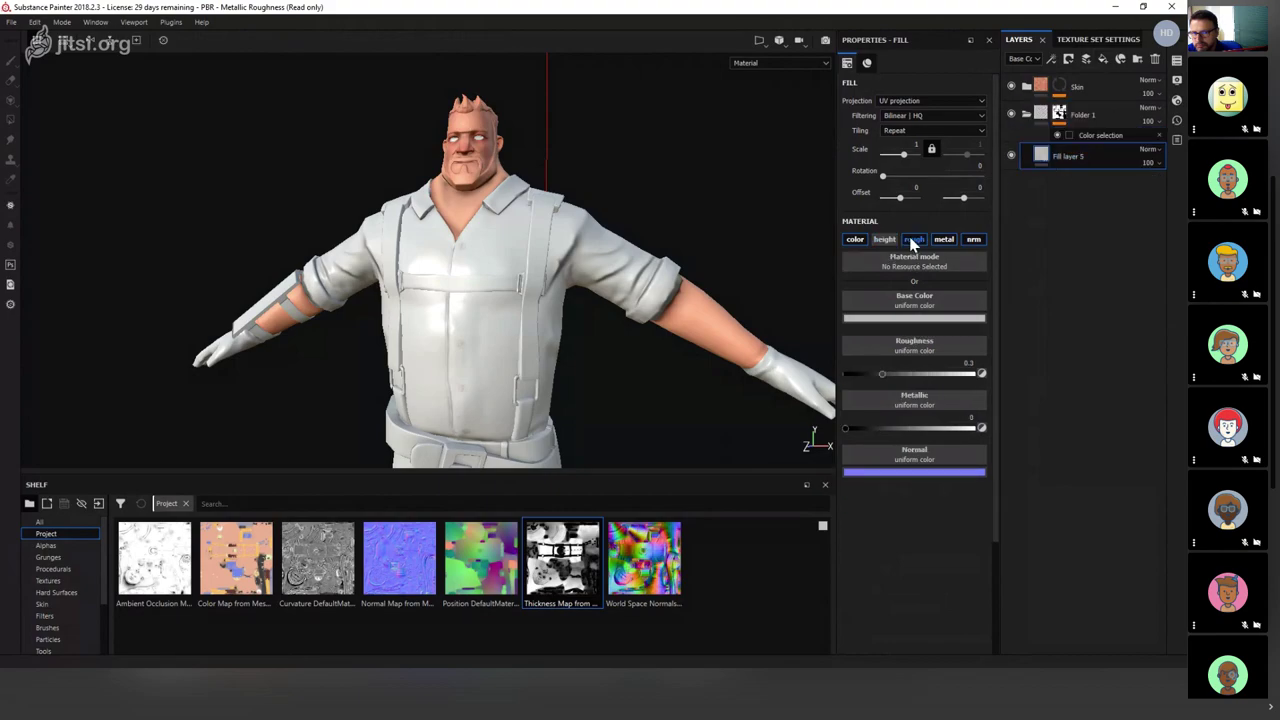
pyautogui.click(914, 240)
pyautogui.click(946, 242)
pyautogui.click(973, 240)
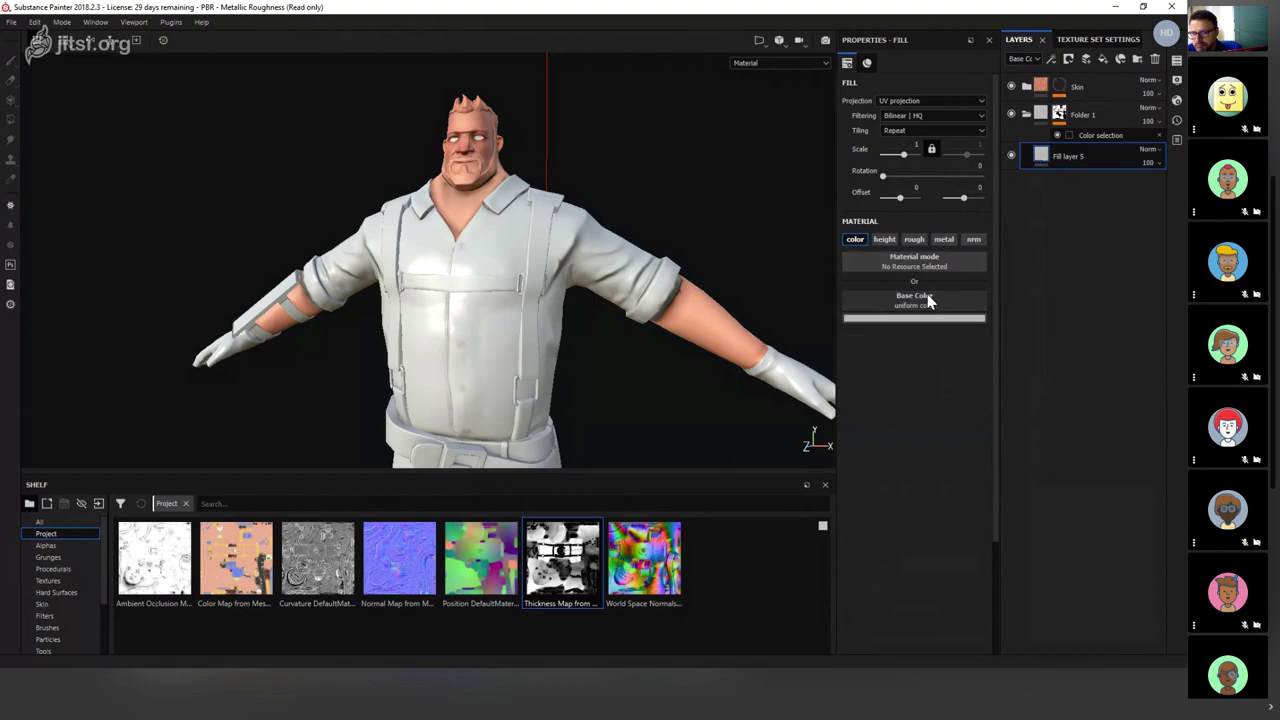
# Tint Fill layer 5 dark red and drop pattern.png in for import.
pyautogui.click(913, 316)
pyautogui.moveTo(945, 358); pyautogui.dragTo(977, 384)
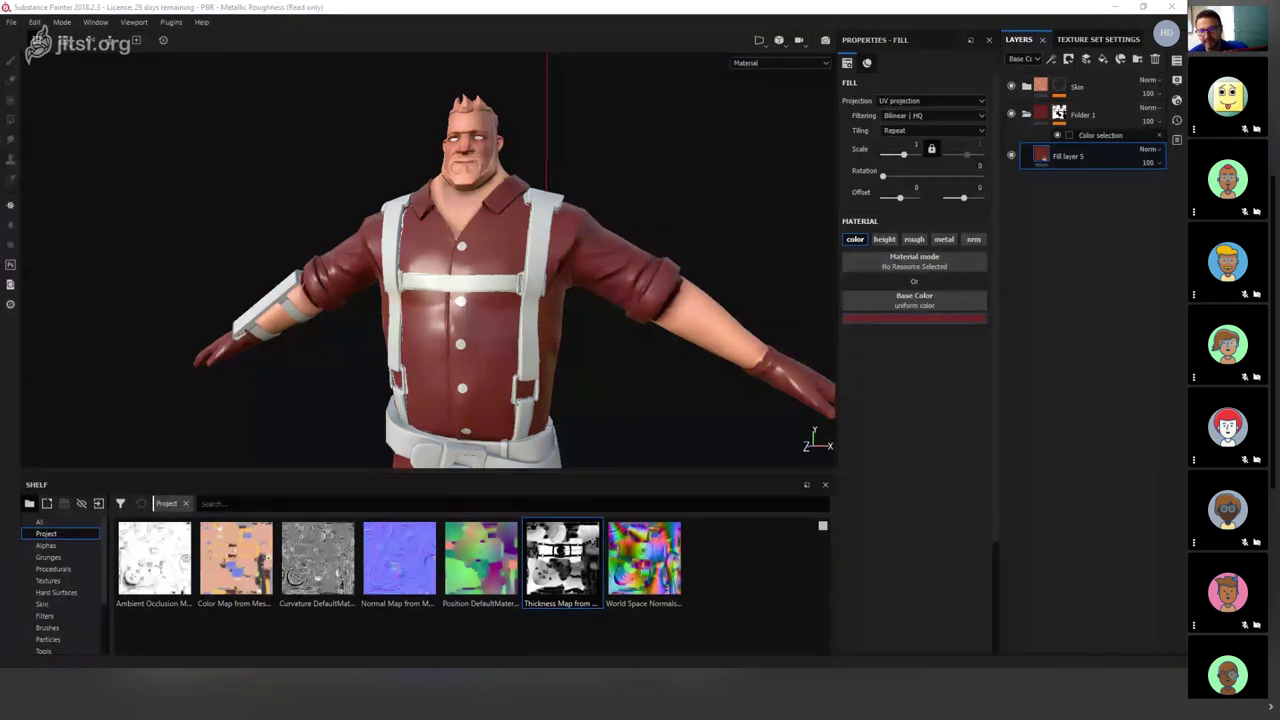
pyautogui.moveTo(562, 558); pyautogui.dragTo(736, 569)
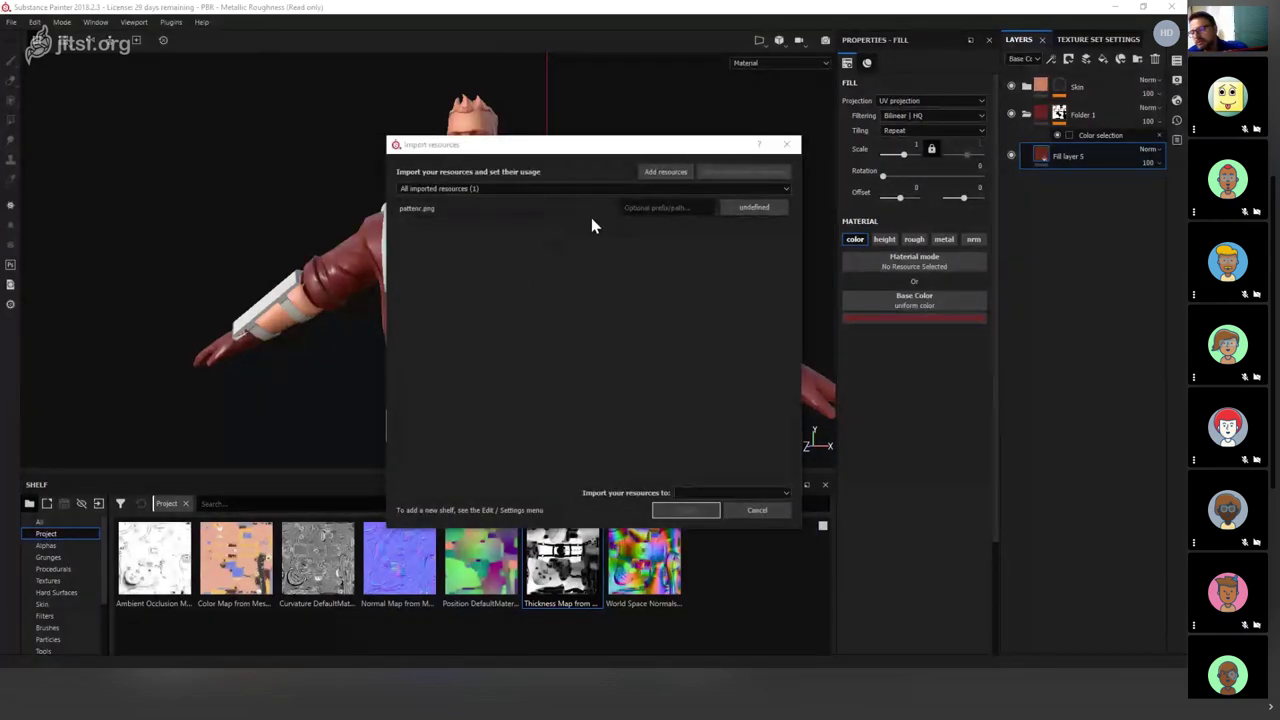
# Import pattern.png as a texture into the current project.
pyautogui.click(734, 211)
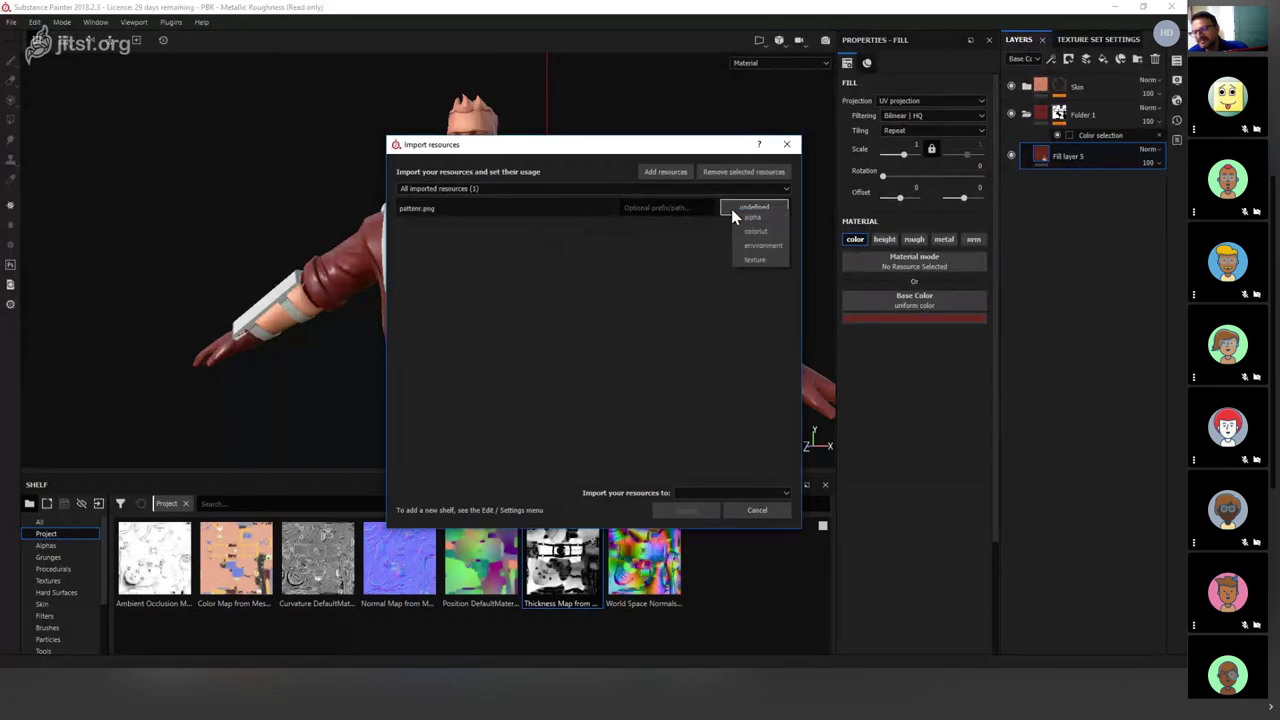
pyautogui.click(755, 261)
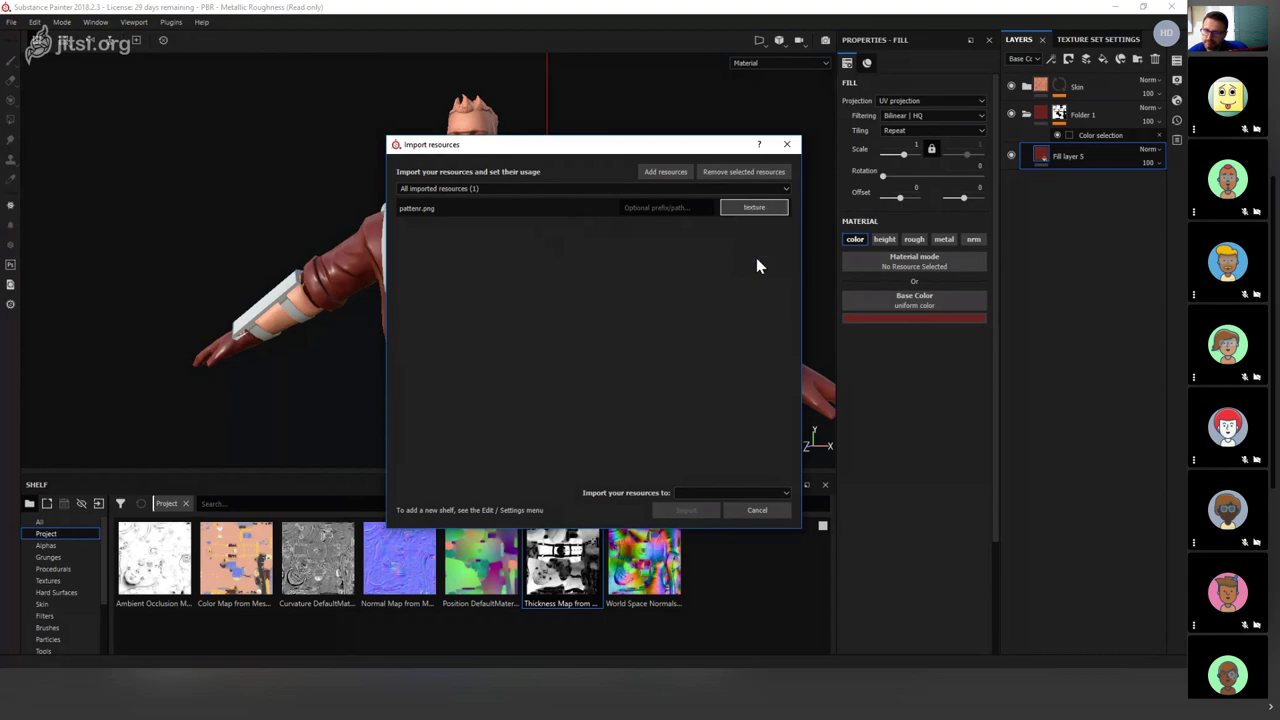
pyautogui.click(642, 205)
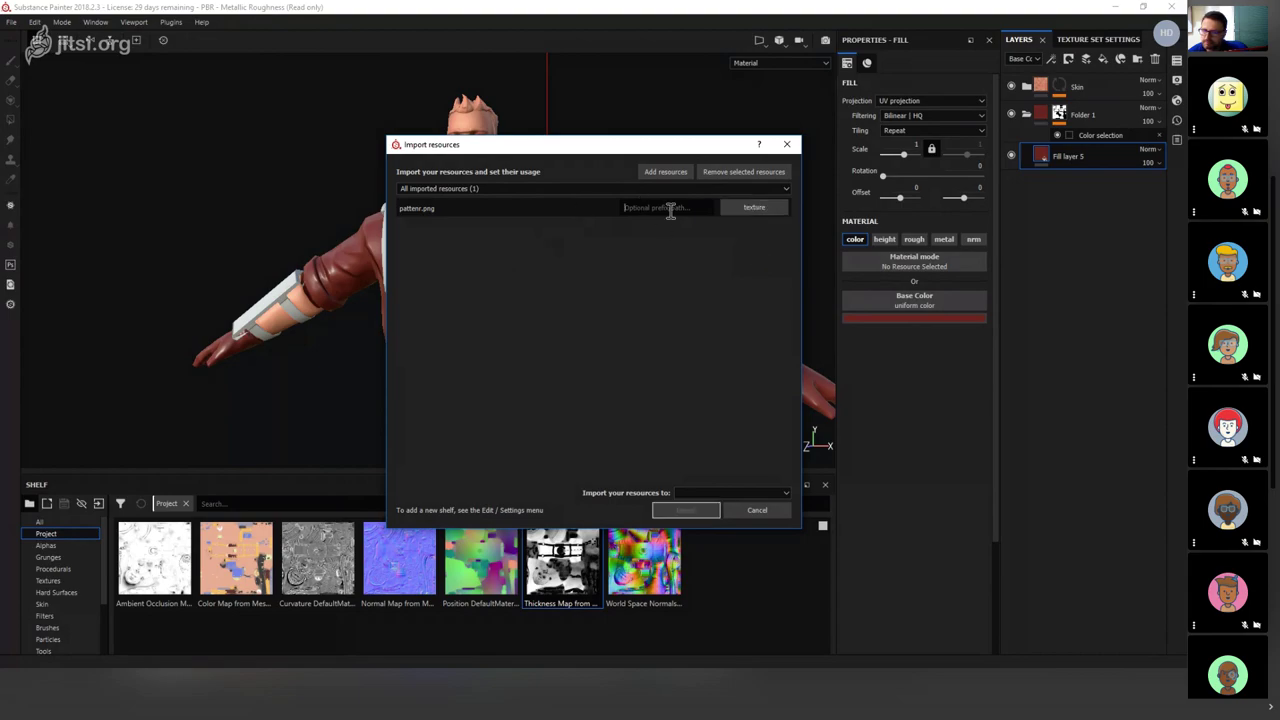
pyautogui.click(694, 493)
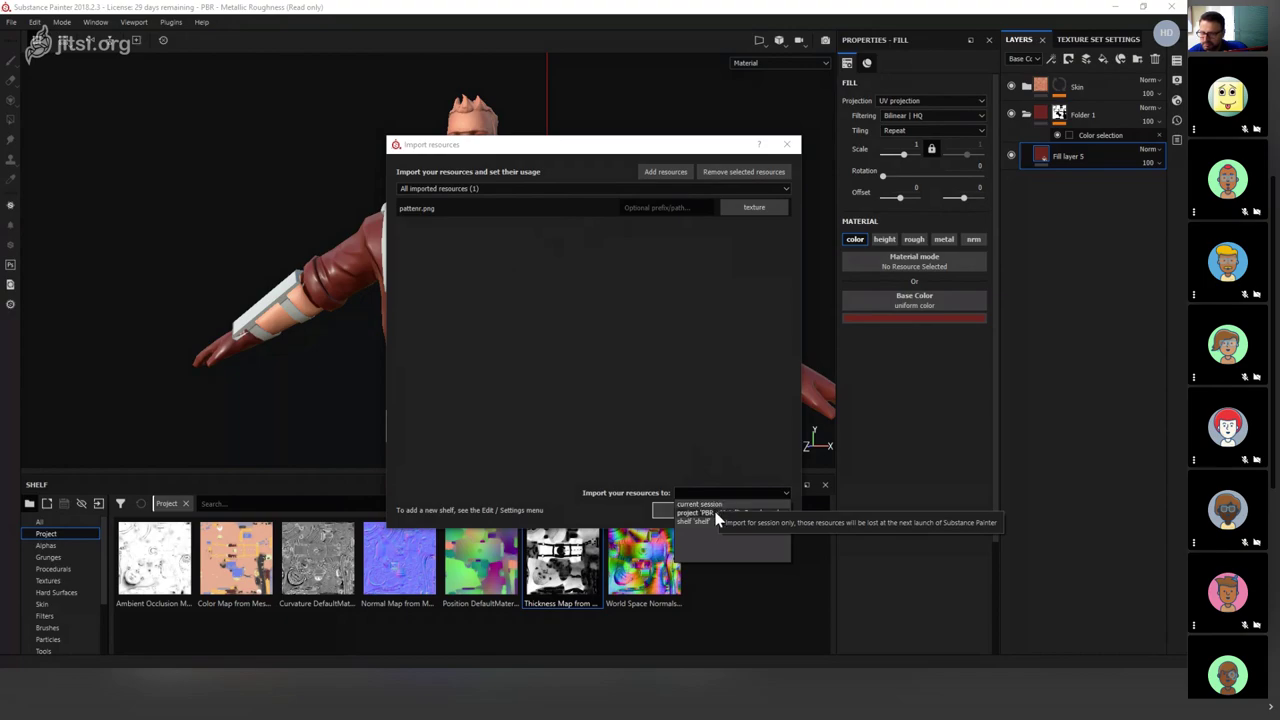
pyautogui.click(713, 513)
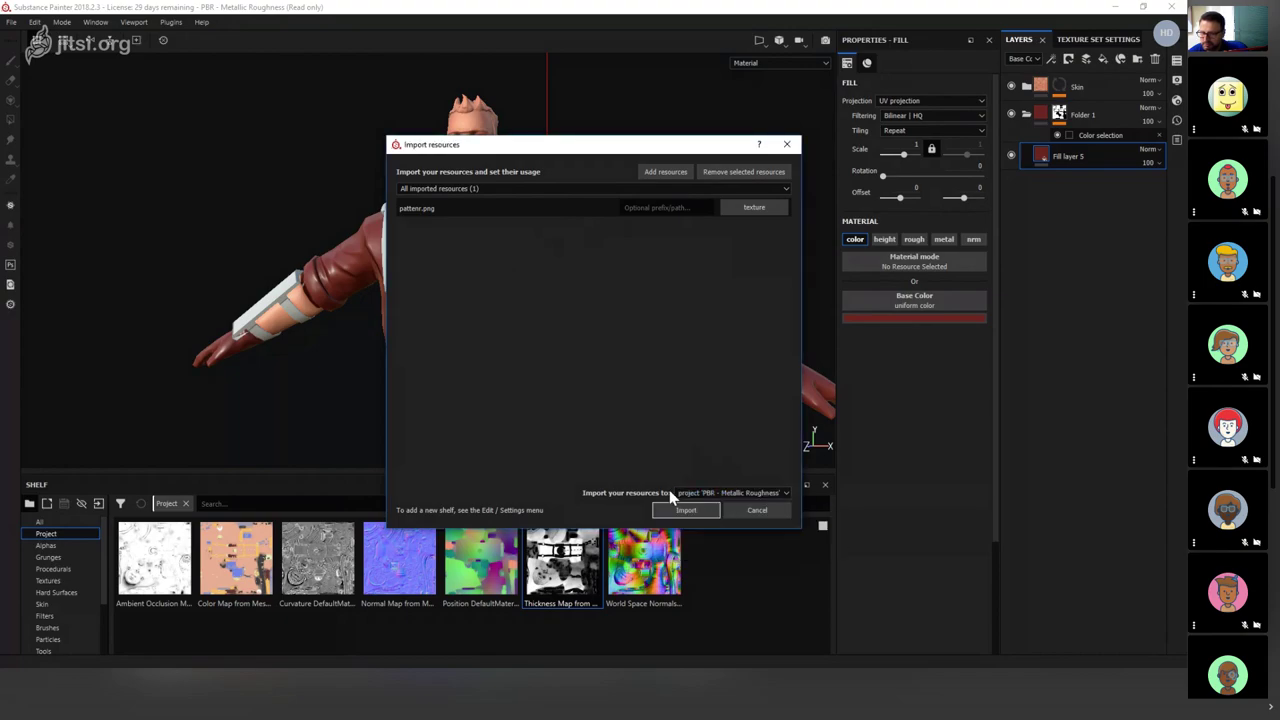
pyautogui.click(686, 511)
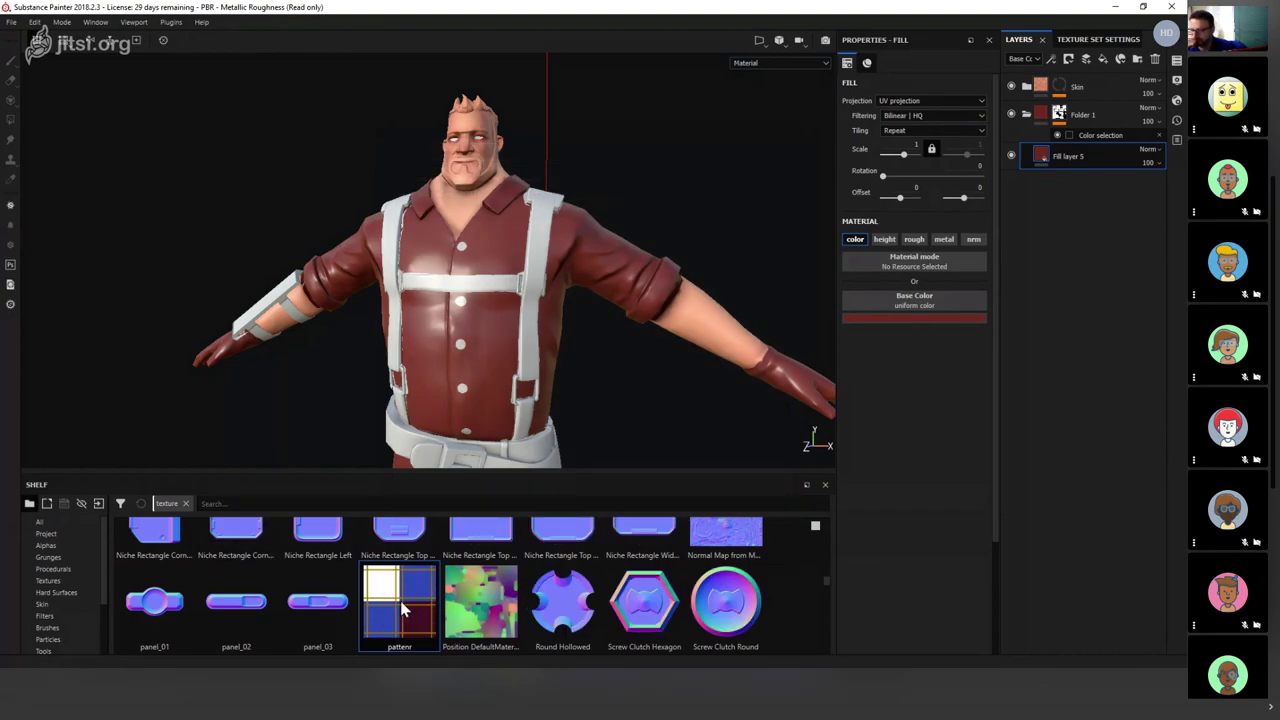
# Use the pattenr texture as Fill layer 5's base colour, tiled at scale 17.84 into plaid.
pyautogui.moveTo(403, 610); pyautogui.dragTo(893, 307)
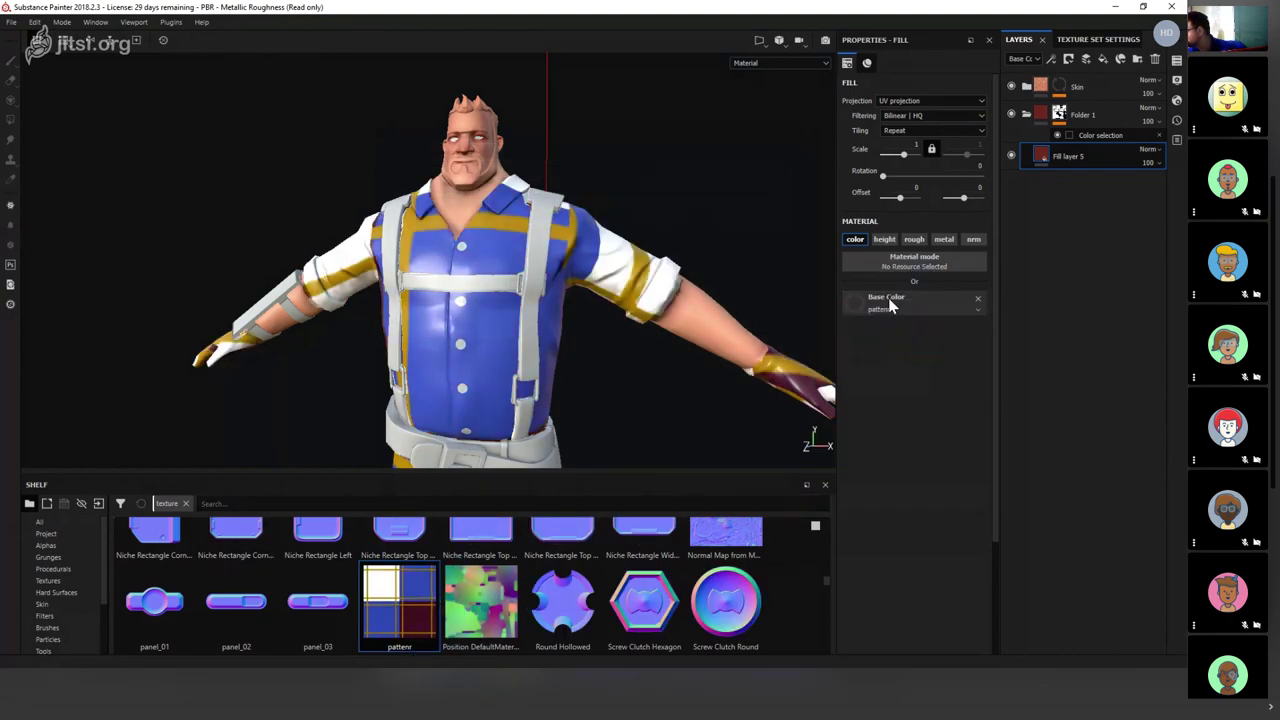
pyautogui.click(893, 307)
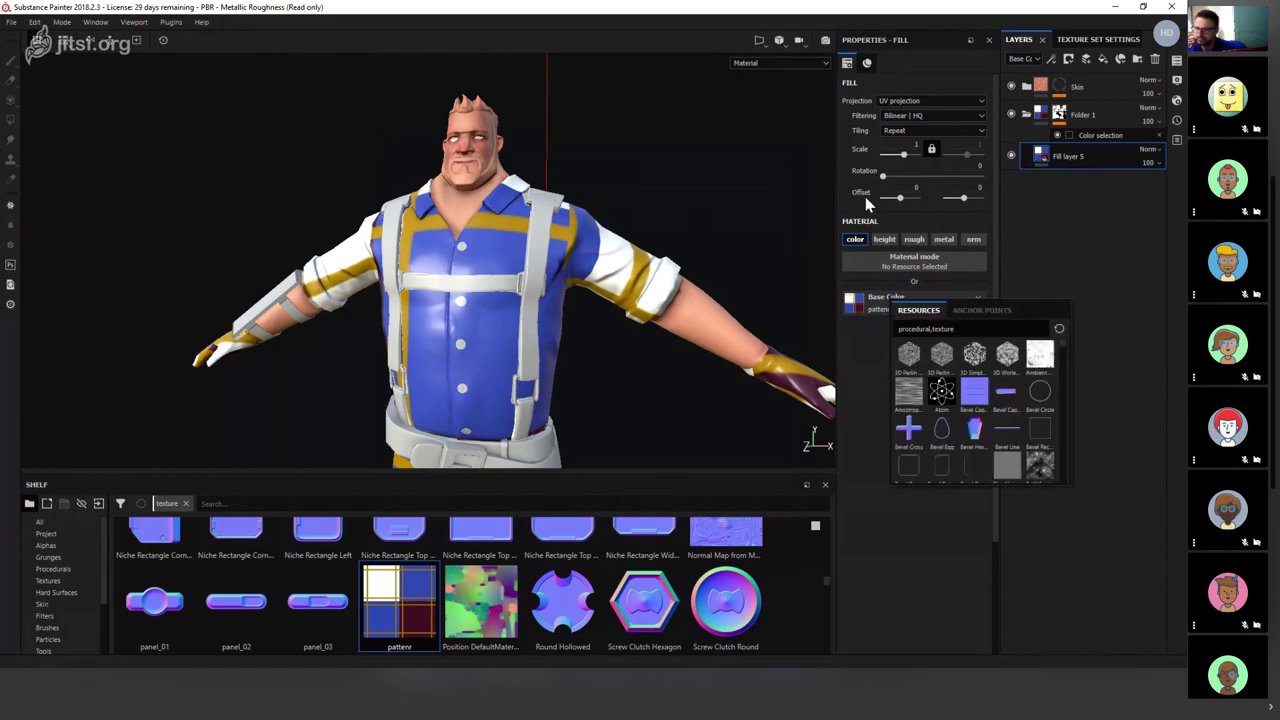
pyautogui.keyDown('alt'); pyautogui.moveTo(655, 263); pyautogui.dragTo(775, 152); pyautogui.keyUp('alt')
pyautogui.moveTo(903, 154); pyautogui.dragTo(910, 160)
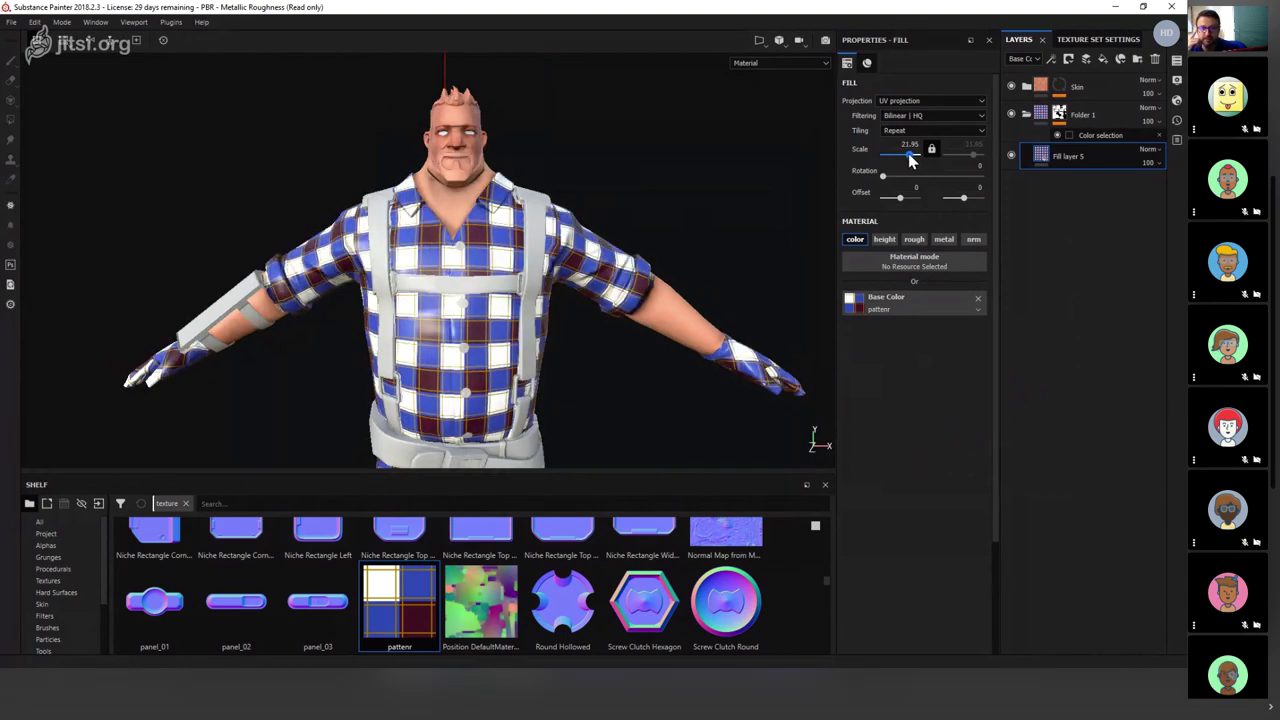
pyautogui.moveTo(560, 300)
pyautogui.keyDown('alt'); pyautogui.mouseDown()
pyautogui.moveTo(538, 305)
pyautogui.moveTo(603, 249)
pyautogui.moveTo(538, 300)
pyautogui.mouseUp(); pyautogui.keyUp('alt')
# Preview the pattern texture, inspect the plaid chest up close, and add Fill layer 6.
pyautogui.scroll(5, 538, 300)
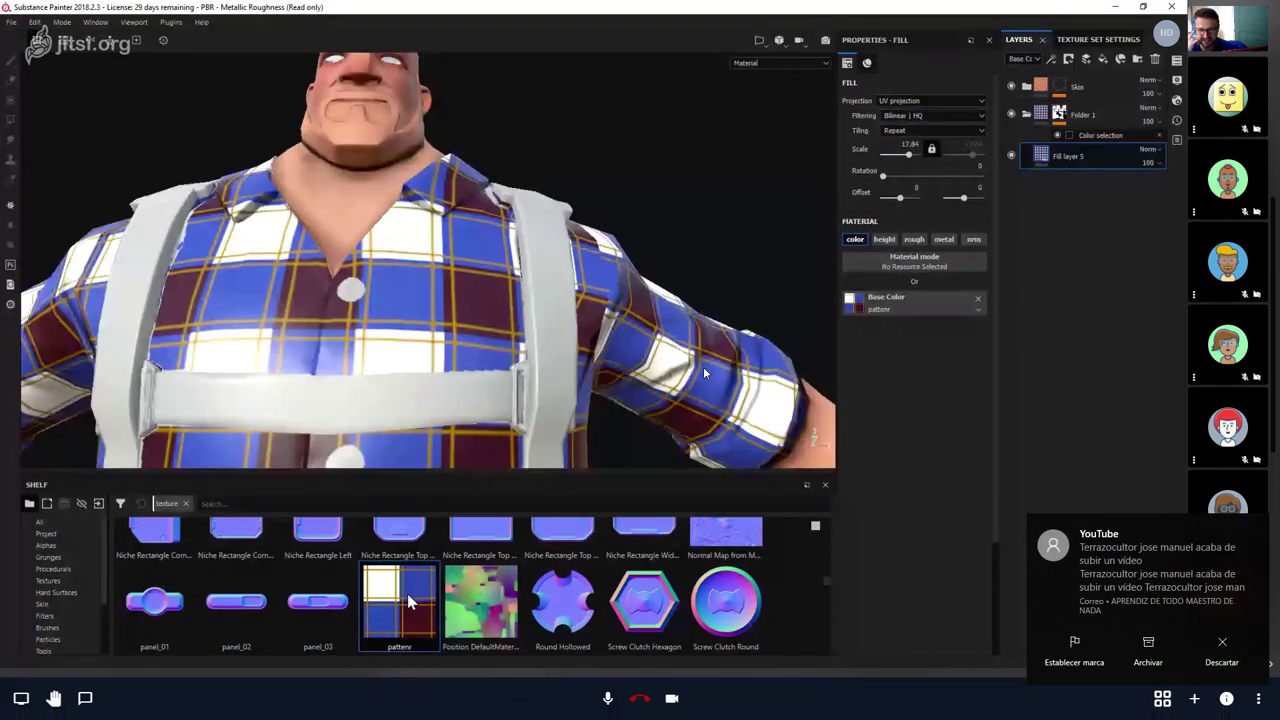
pyautogui.moveTo(408, 600)
pyautogui.click(1222, 650)
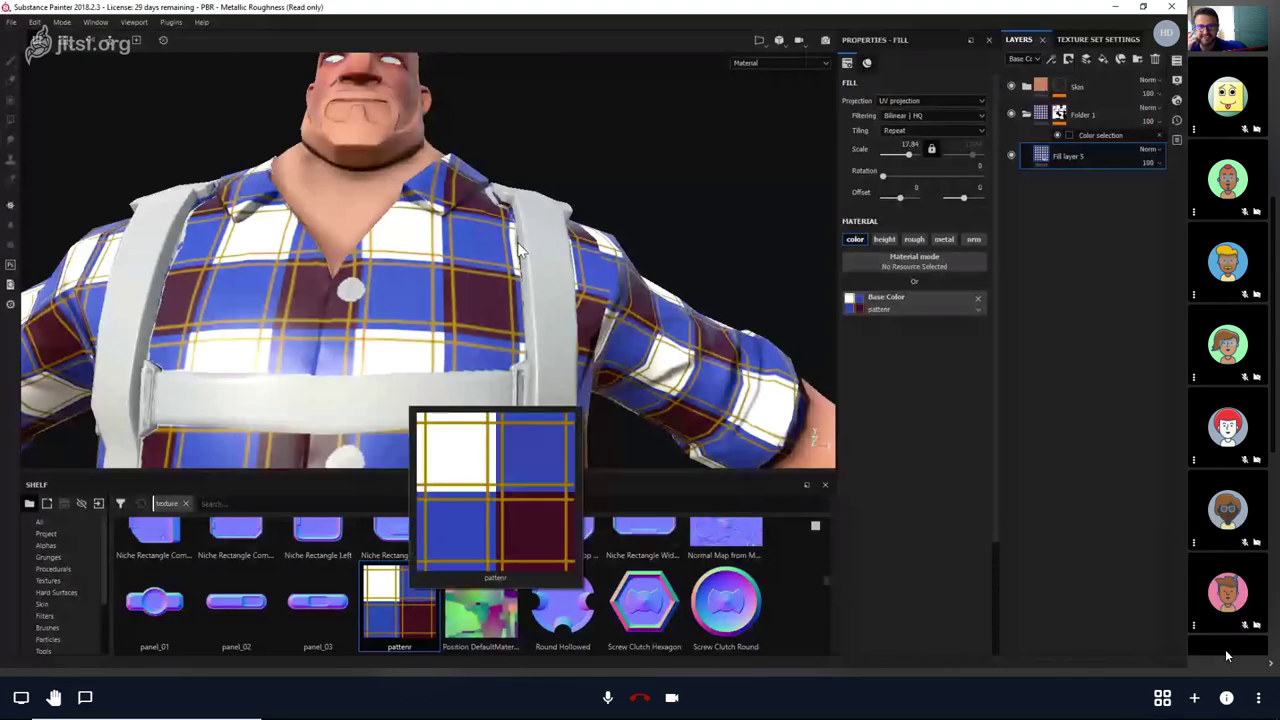
pyautogui.scroll(-5, 550, 250)
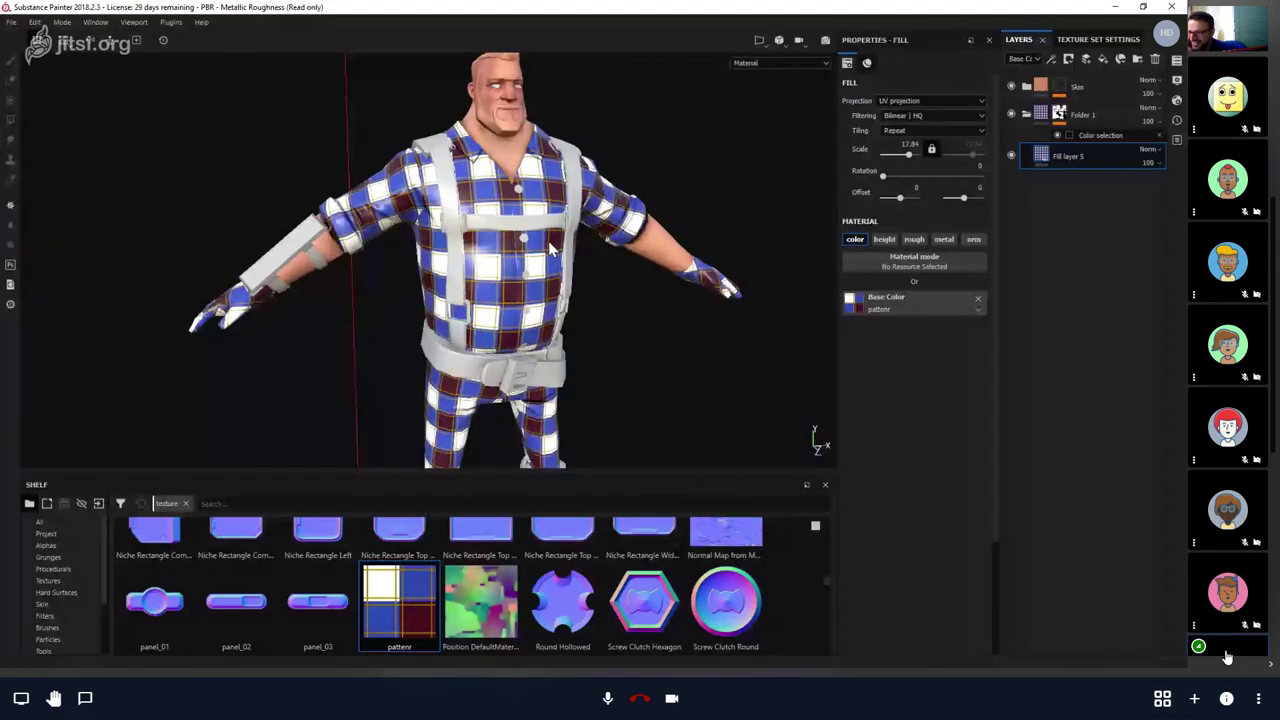
pyautogui.scroll(-5, 550, 250)
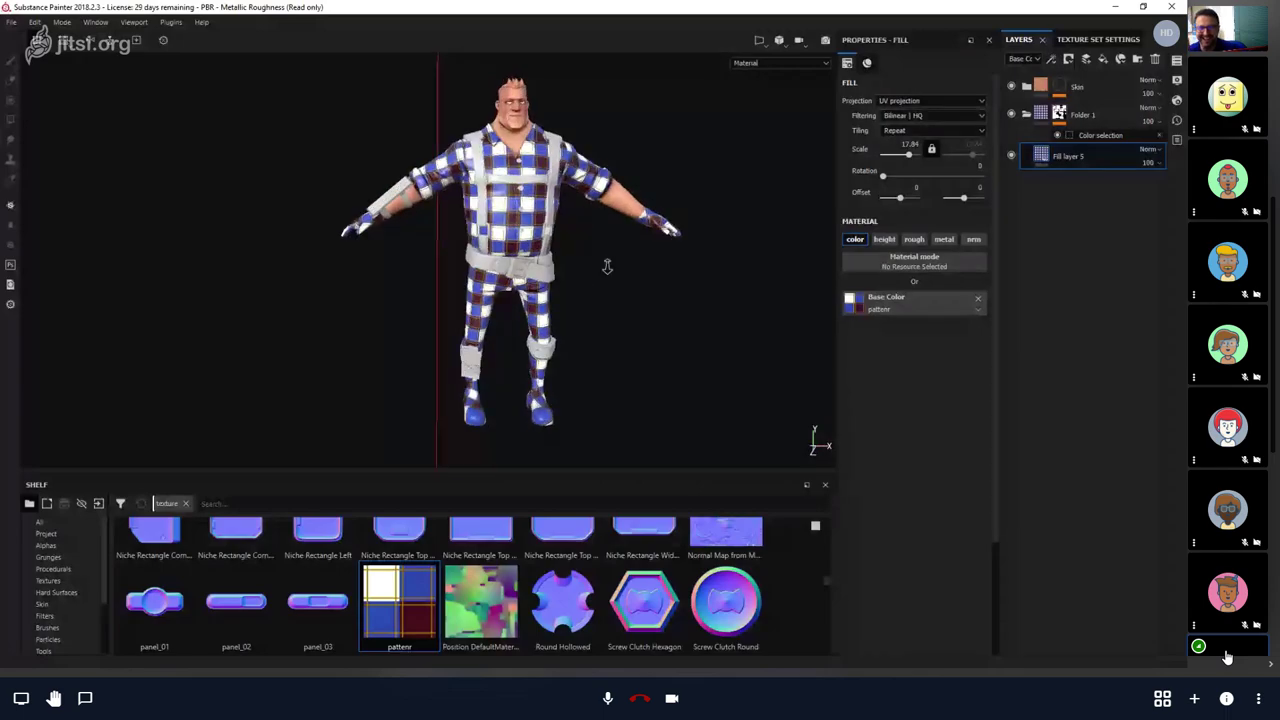
pyautogui.scroll(5, 600, 265)
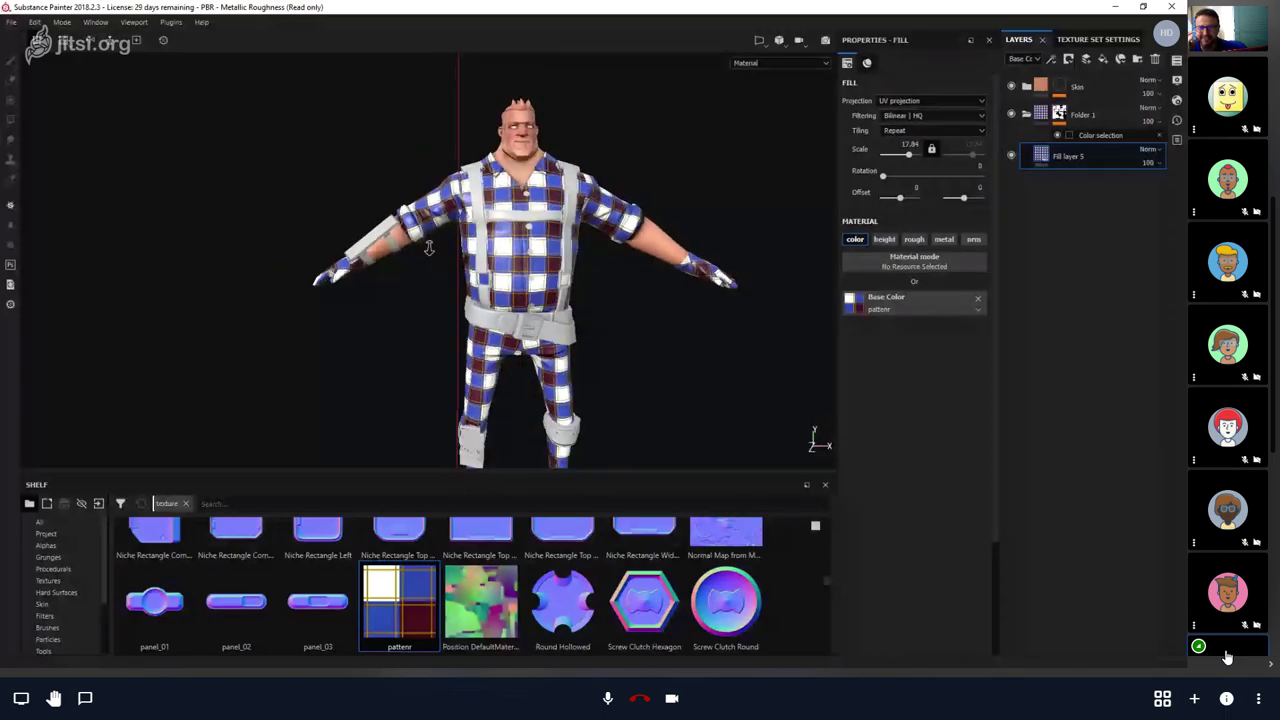
pyautogui.scroll(5, 596, 287)
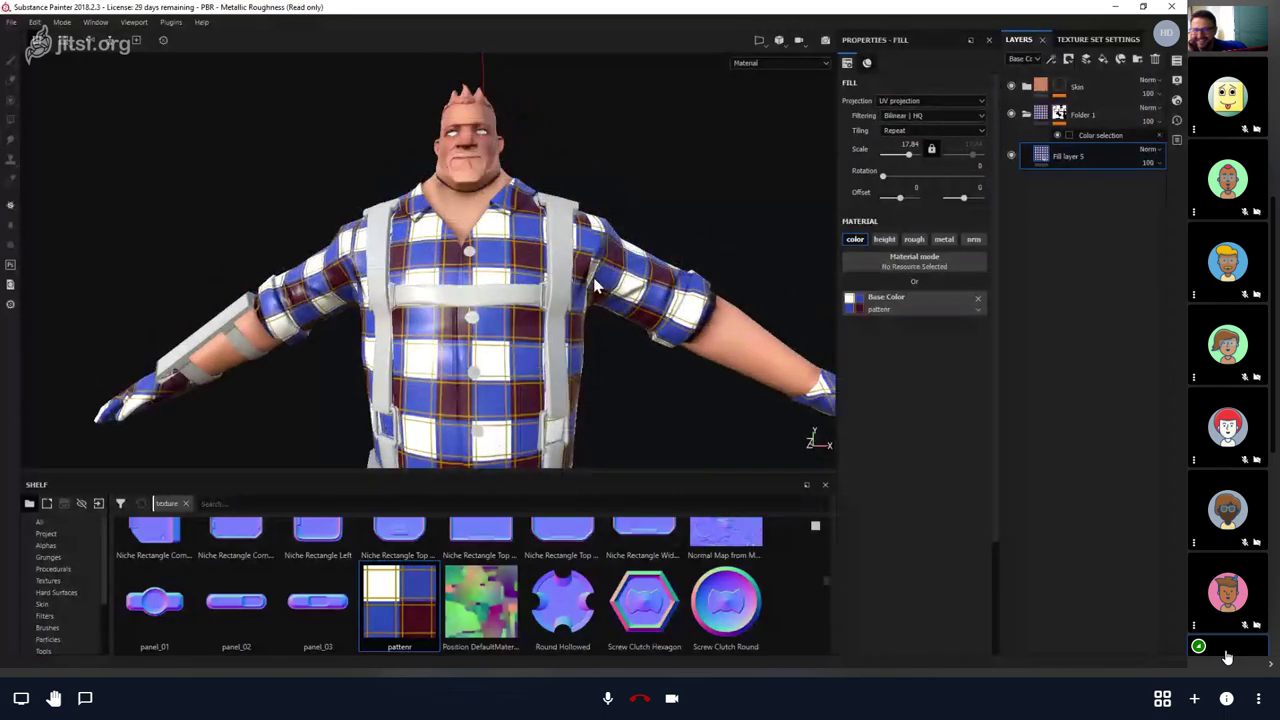
pyautogui.scroll(5, 595, 287)
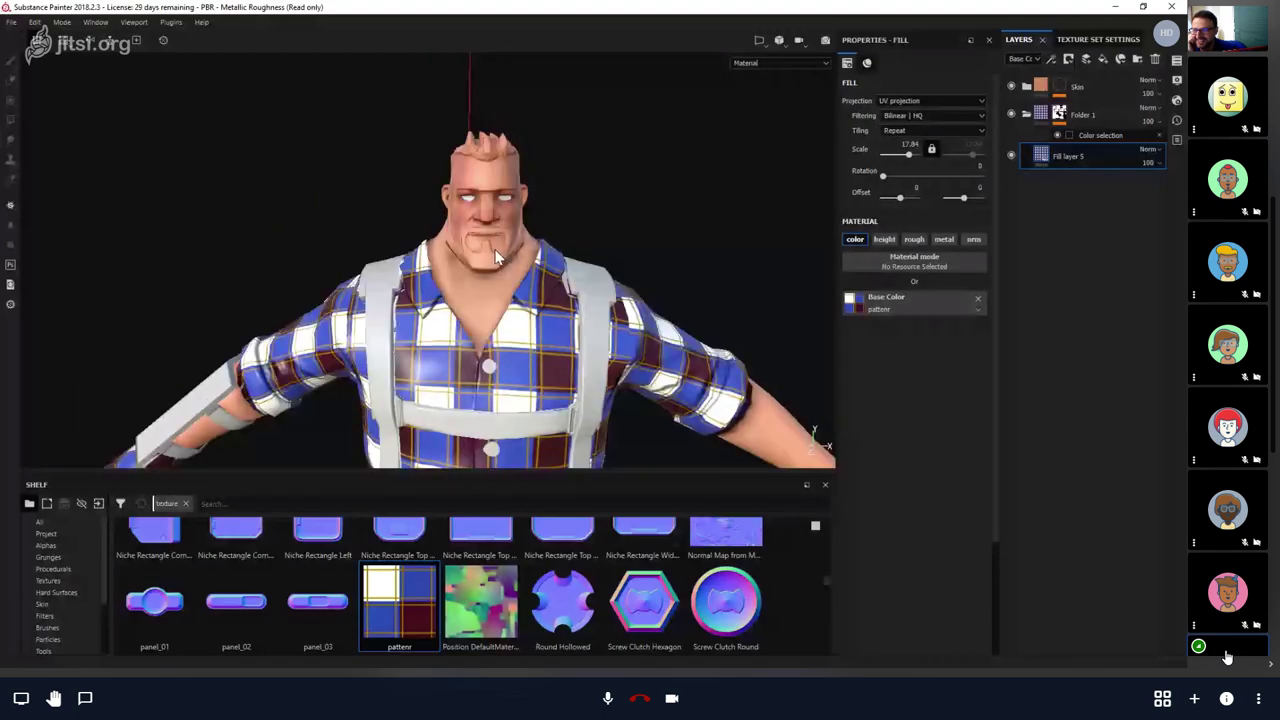
pyautogui.keyDown('alt'); pyautogui.moveTo(495, 257); pyautogui.dragTo(568, 225, button='middle'); pyautogui.keyUp('alt')
pyautogui.keyDown('alt'); pyautogui.moveTo(568, 225); pyautogui.dragTo(957, 80); pyautogui.keyUp('alt')
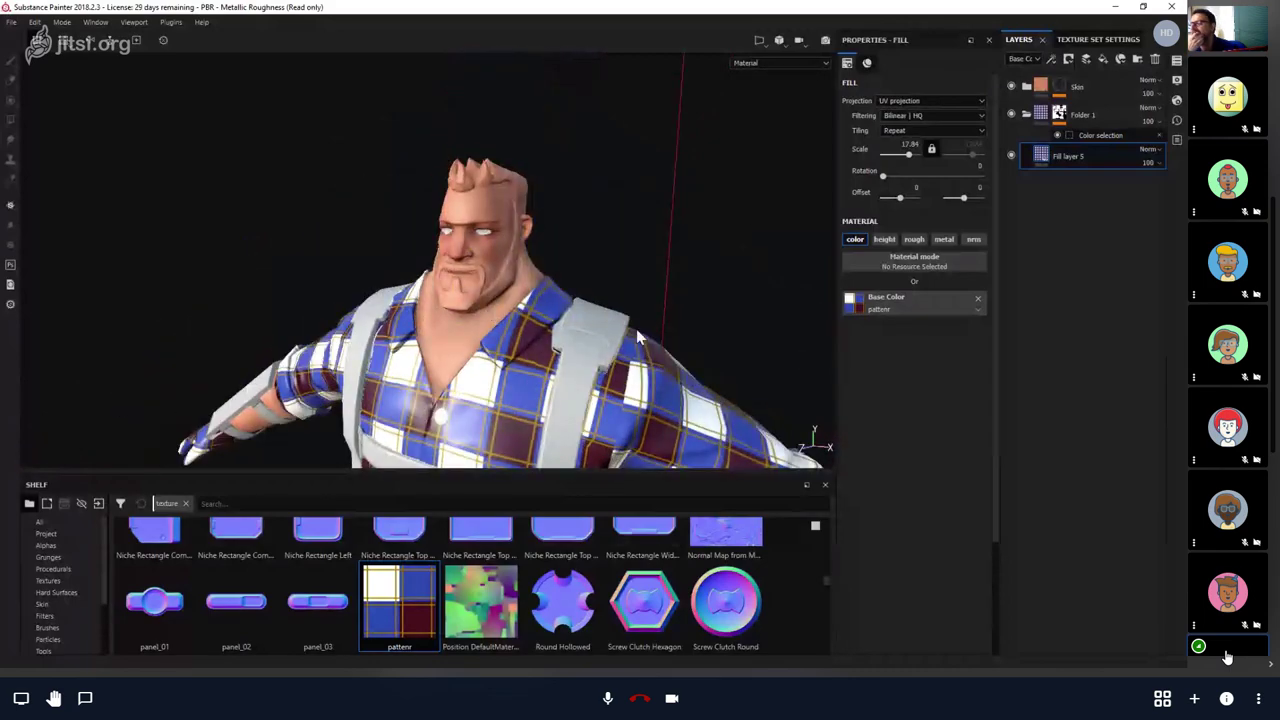
pyautogui.keyDown('alt'); pyautogui.moveTo(640, 335); pyautogui.dragTo(1110, 163); pyautogui.keyUp('alt')
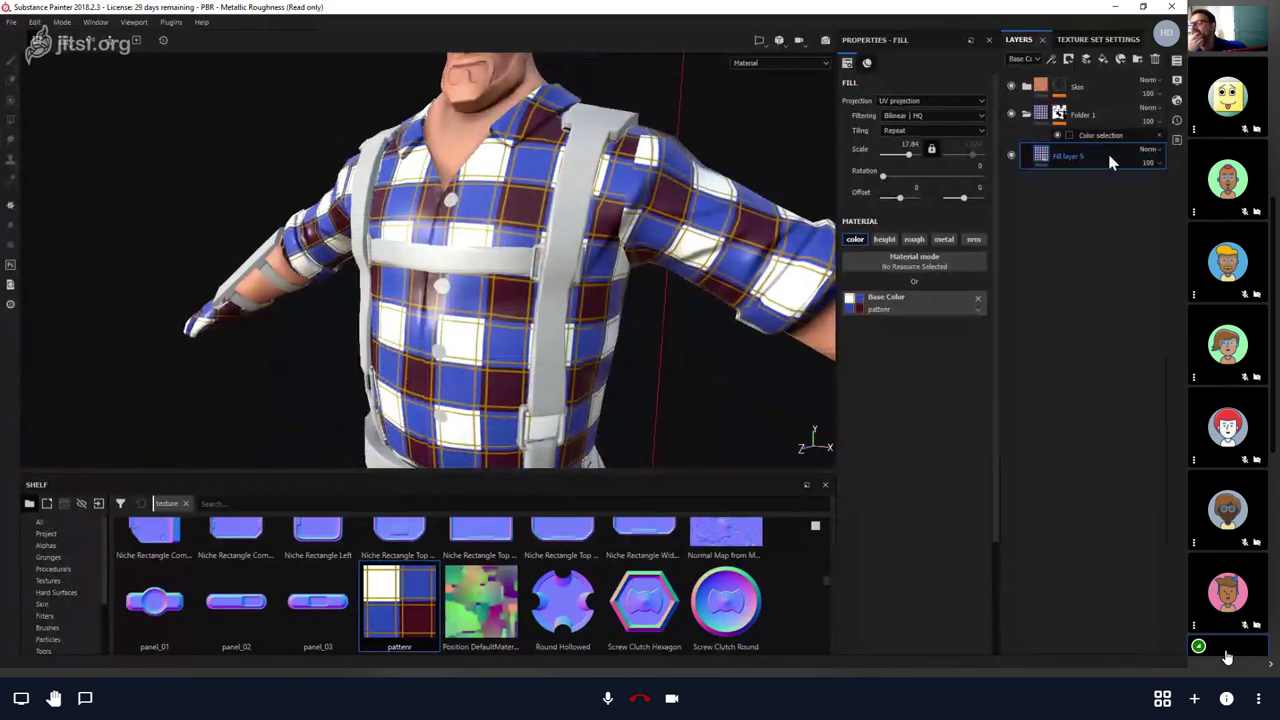
pyautogui.click(1103, 57)
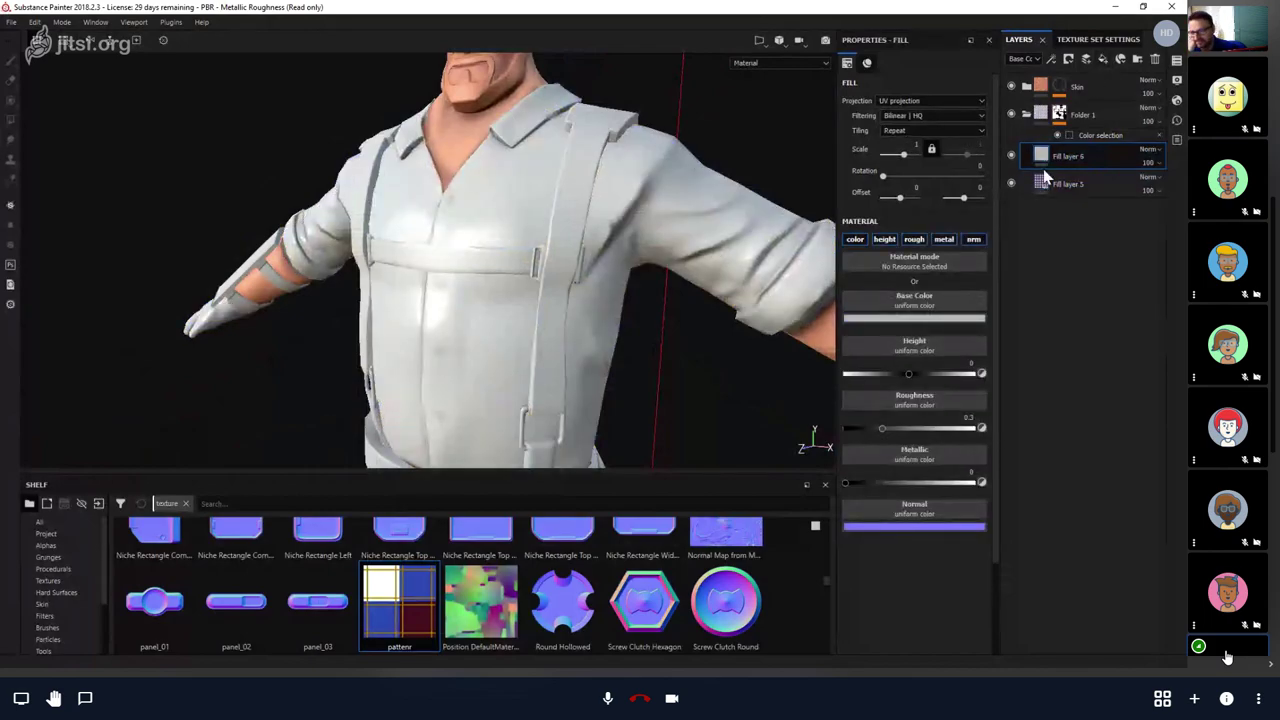
# Make Fill layer 6 a cream, colour-only fill with height, roughness, metallic and normal off.
pyautogui.click(897, 318)
pyautogui.moveTo(1005, 370); pyautogui.dragTo(1005, 437)
pyautogui.click(945, 366)
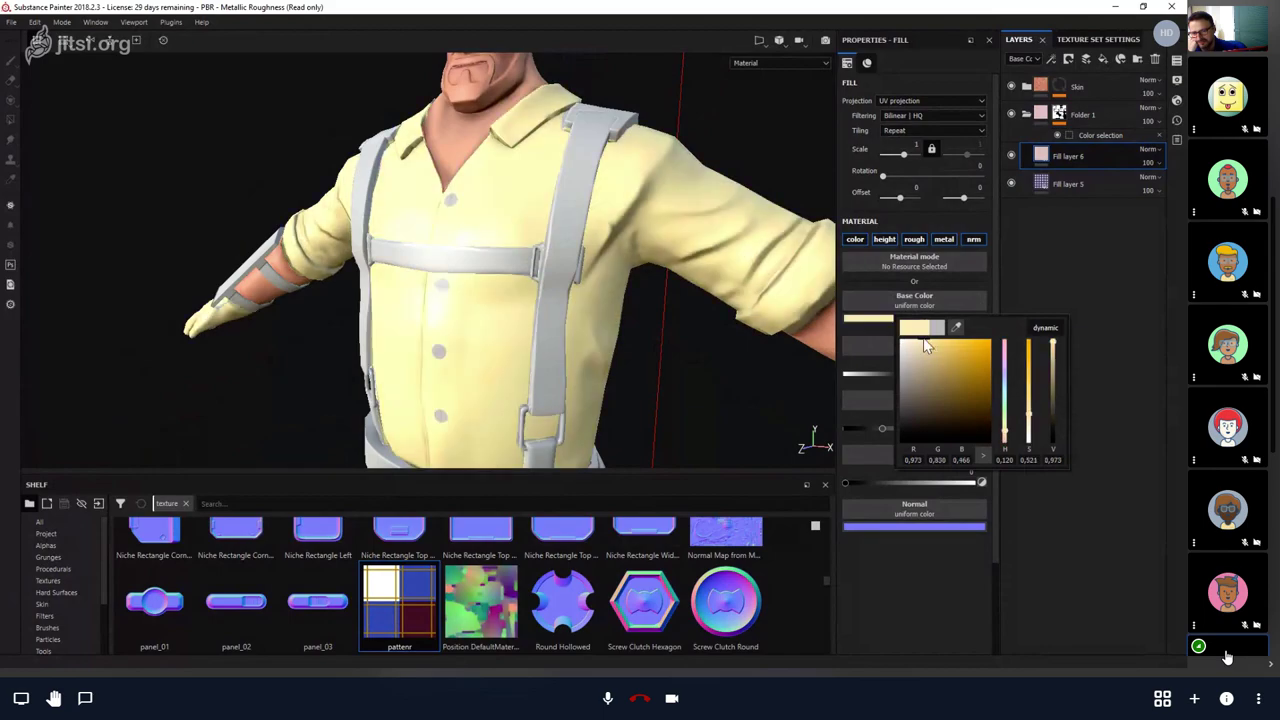
pyautogui.click(973, 239)
pyautogui.click(944, 239)
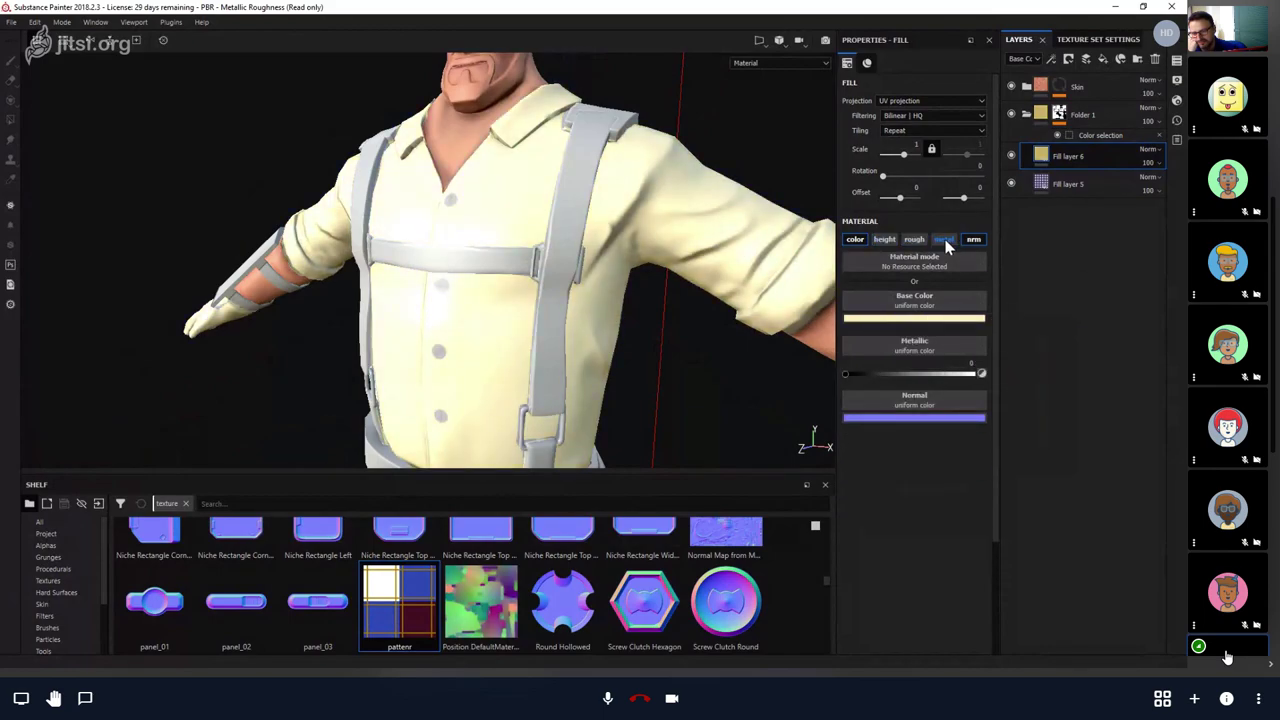
pyautogui.click(914, 239)
pyautogui.click(884, 239)
# Give Fill layer 6 a black mask containing a generator.
pyautogui.rightClick(1078, 160)
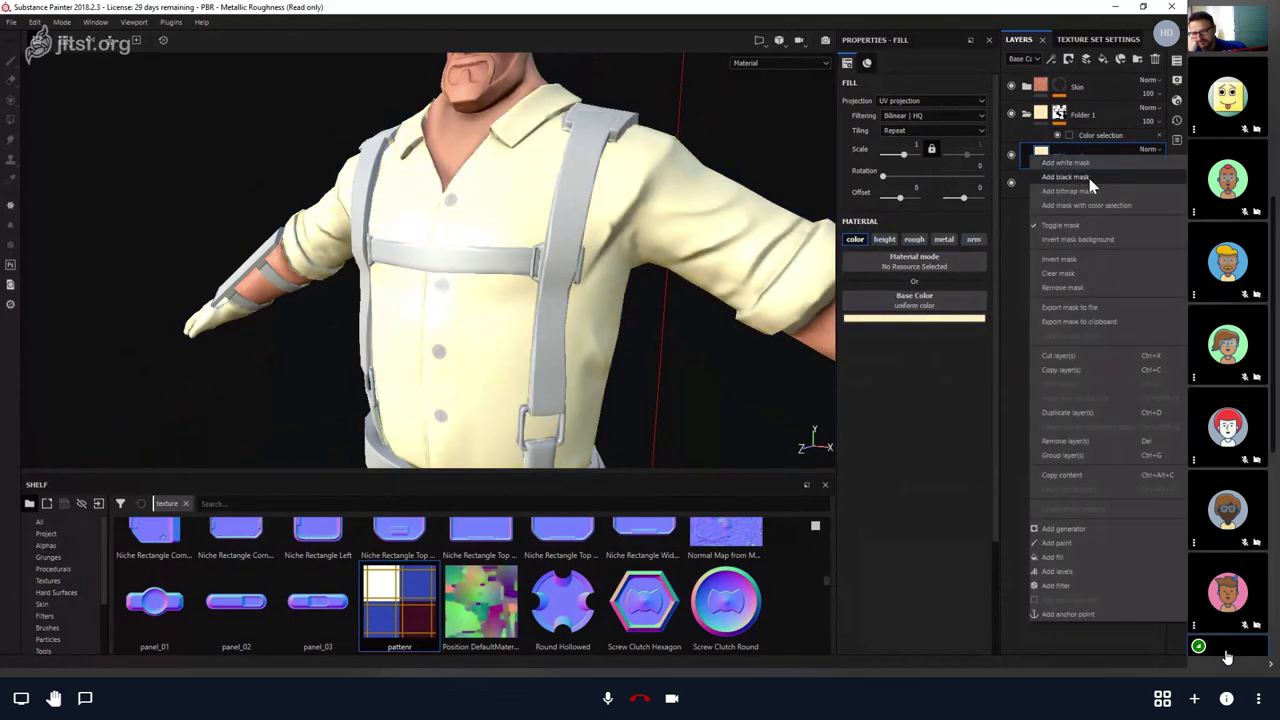
pyautogui.click(1089, 178)
pyautogui.rightClick(1062, 160)
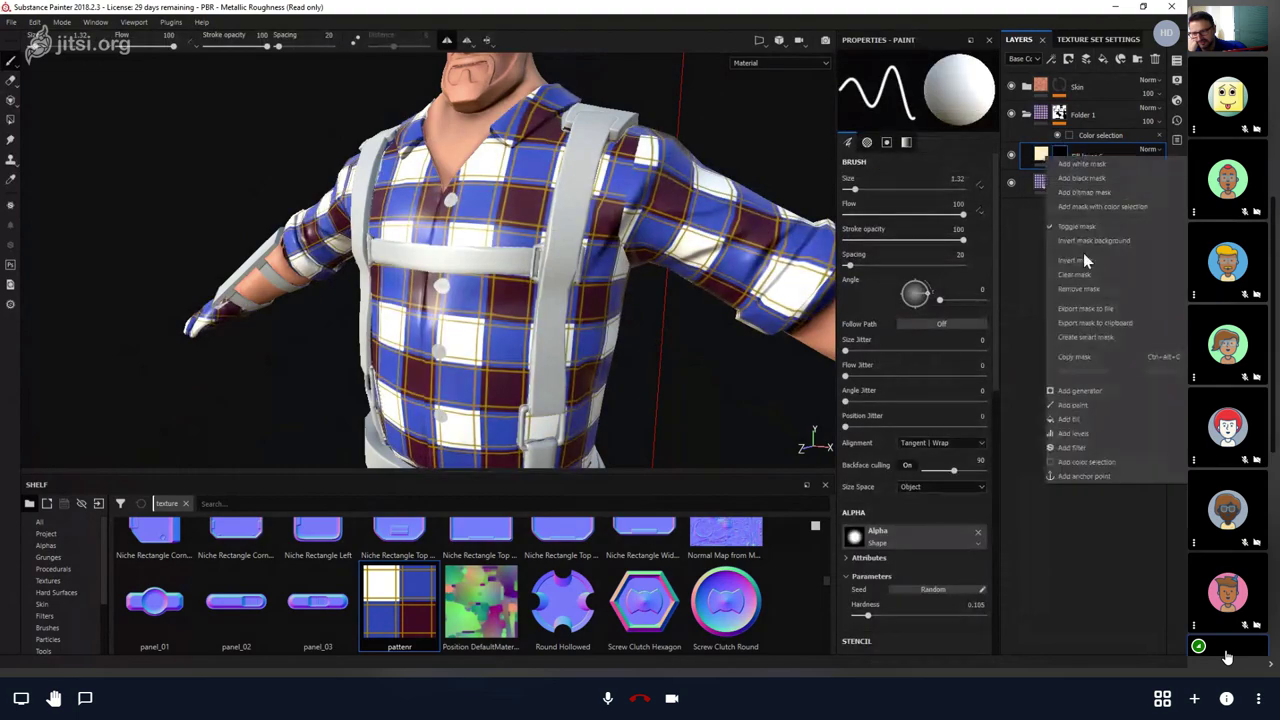
pyautogui.click(1083, 393)
# Choose Light as the mask's generator and view the mask on its own.
pyautogui.click(900, 92)
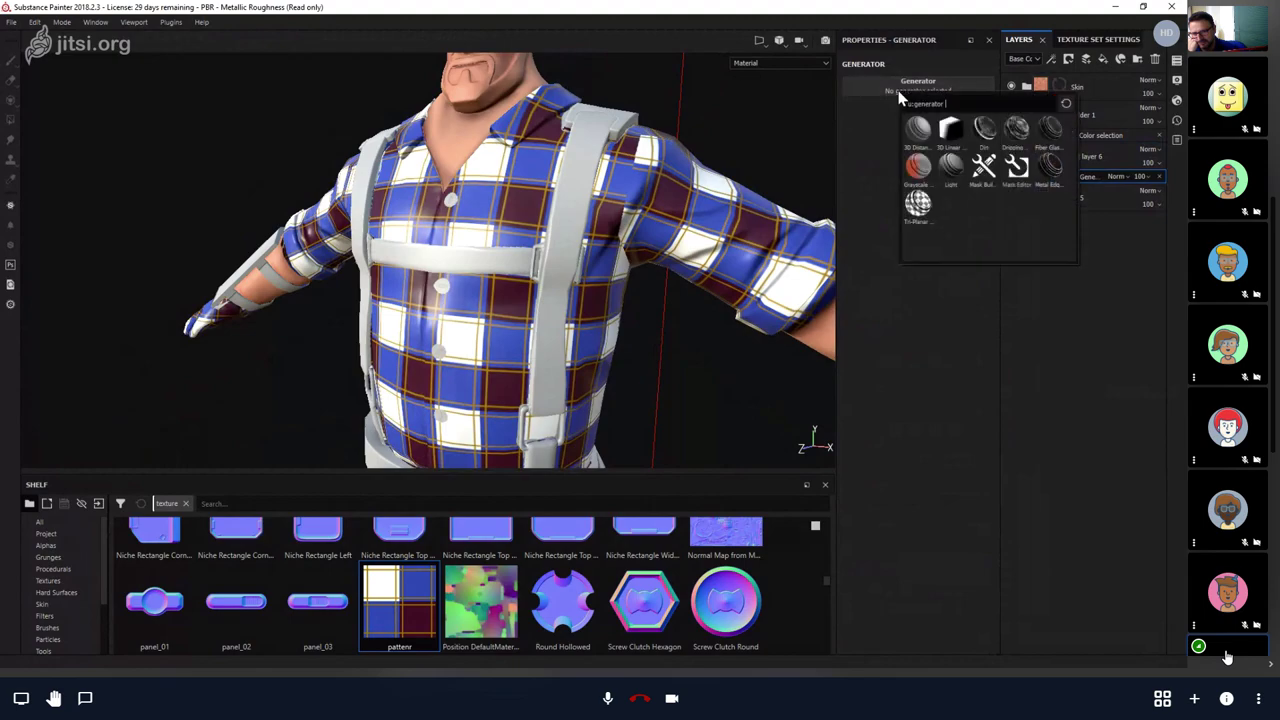
pyautogui.click(950, 178)
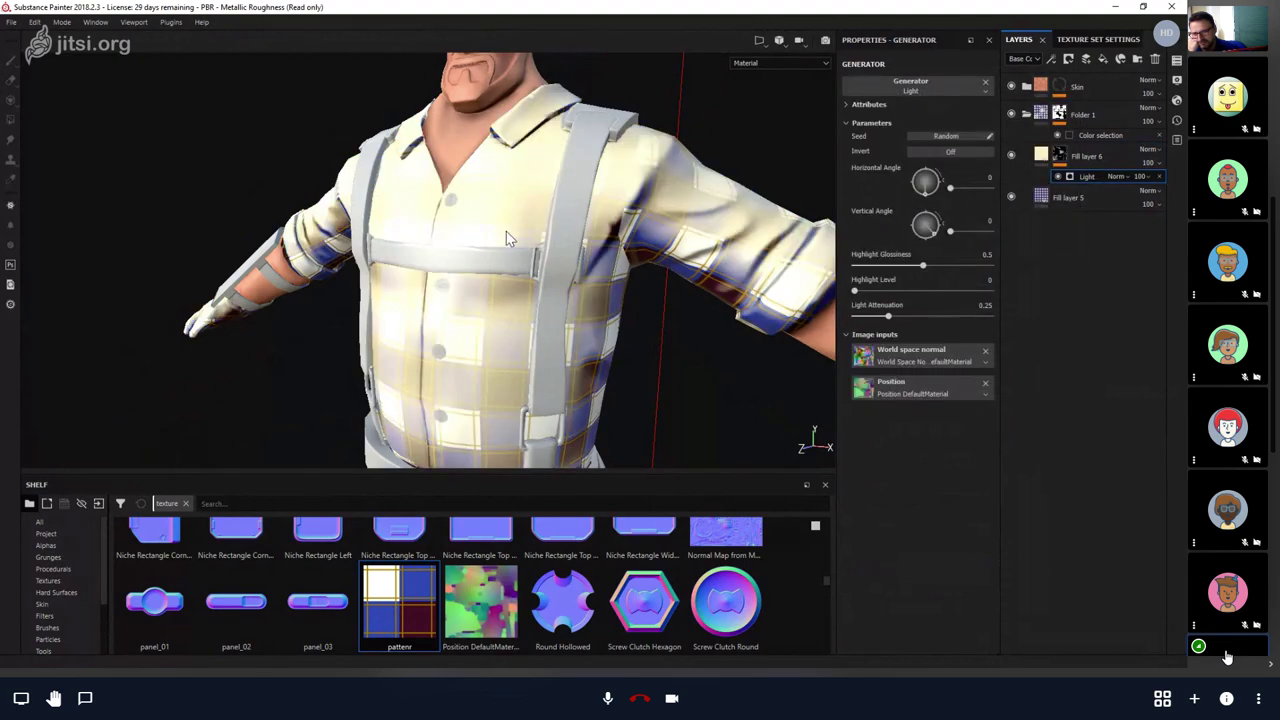
pyautogui.press('c')
pyautogui.keyDown('alt'); pyautogui.moveTo(603, 258); pyautogui.dragTo(770, 358); pyautogui.keyUp('alt')
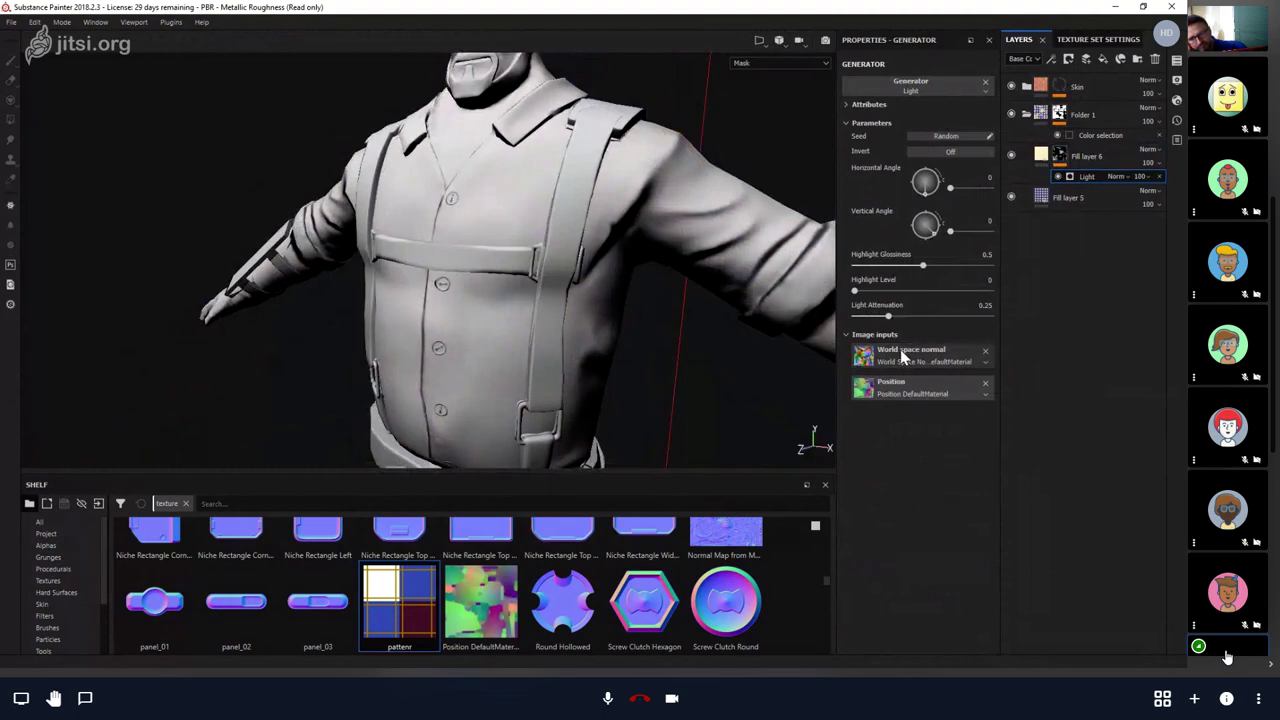
# Set the Light angles to 274/278, highlight glossiness 0.43 and level 0.21.
pyautogui.click(912, 188)
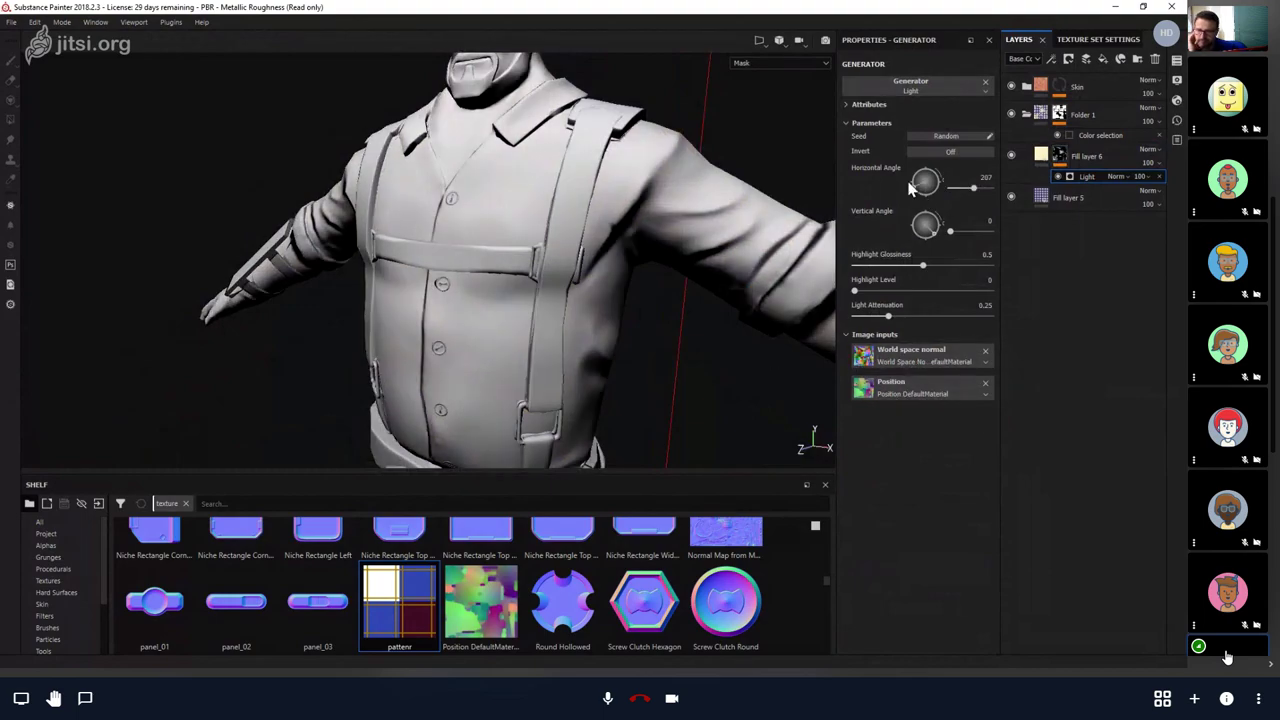
pyautogui.moveTo(912, 188); pyautogui.dragTo(920, 222)
pyautogui.scroll(-3, 340, 255)
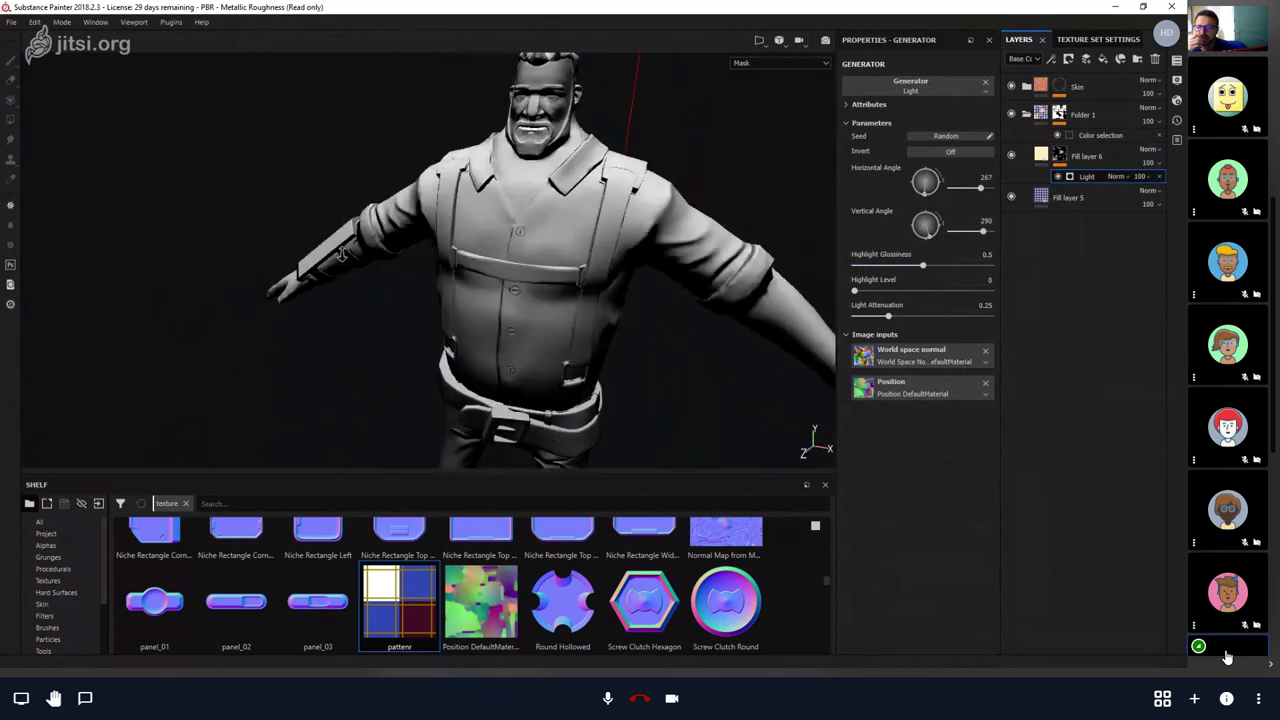
pyautogui.keyDown('alt'); pyautogui.moveTo(340, 255); pyautogui.dragTo(820, 235); pyautogui.keyUp('alt')
pyautogui.moveTo(932, 230)
pyautogui.mouseDown()
pyautogui.moveTo(925, 245)
pyautogui.moveTo(930, 188)
pyautogui.moveTo(940, 193)
pyautogui.moveTo(927, 205)
pyautogui.mouseUp()
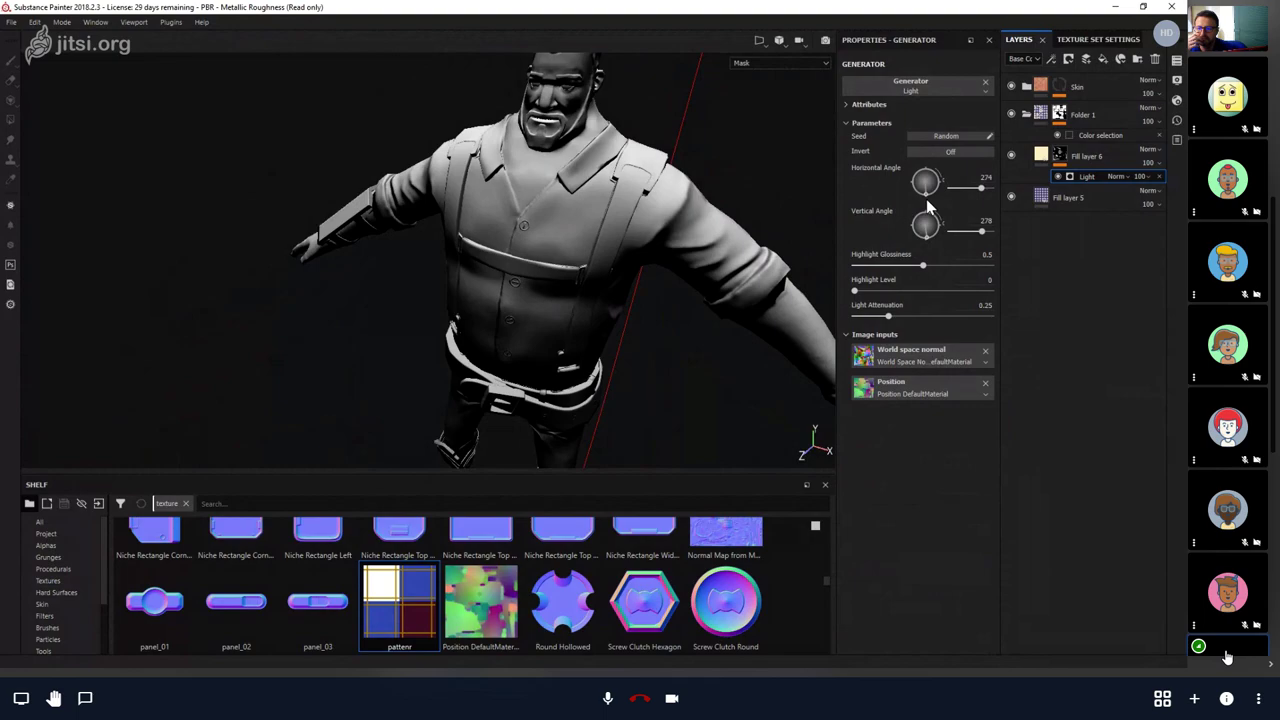
pyautogui.moveTo(922, 266); pyautogui.dragTo(911, 272)
pyautogui.moveTo(856, 291)
pyautogui.mouseDown()
pyautogui.moveTo(907, 292)
pyautogui.moveTo(883, 291)
pyautogui.mouseUp()
pyautogui.keyDown('alt'); pyautogui.moveTo(557, 309); pyautogui.dragTo(343, 272); pyautogui.keyUp('alt')
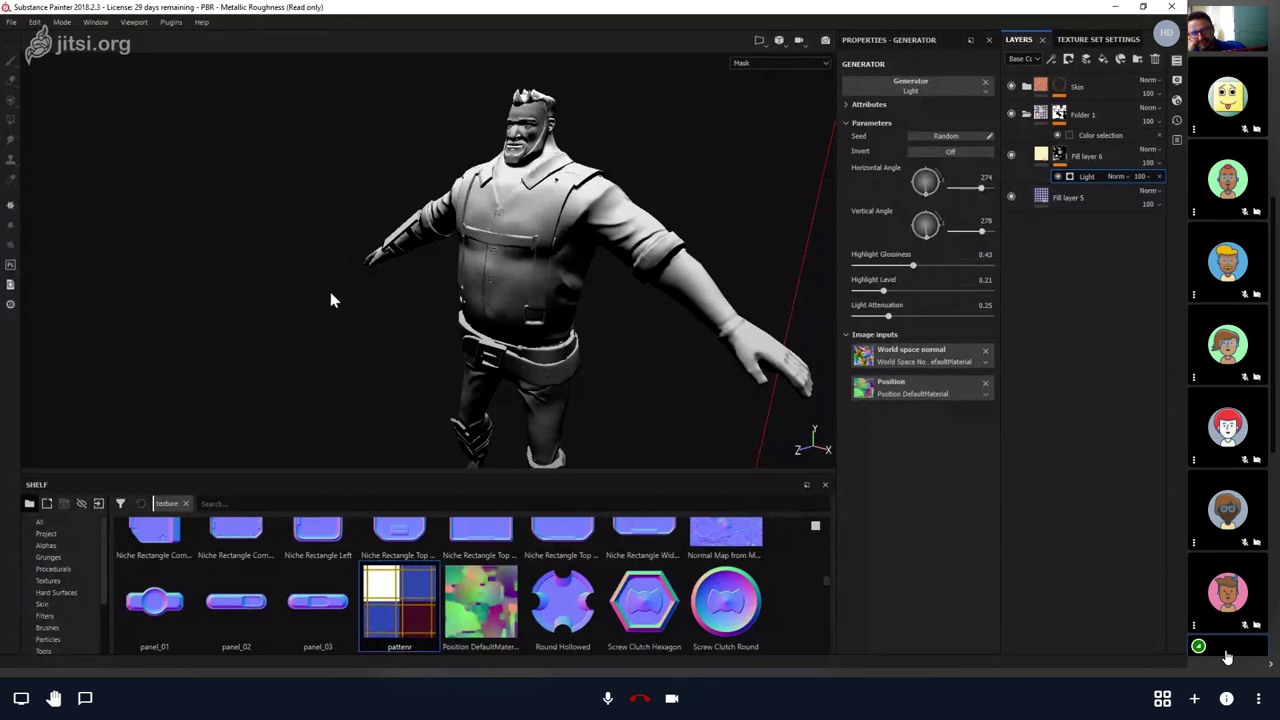
# Return to the material view to check the cream highlights on the plaid shirt.
pyautogui.press('m')
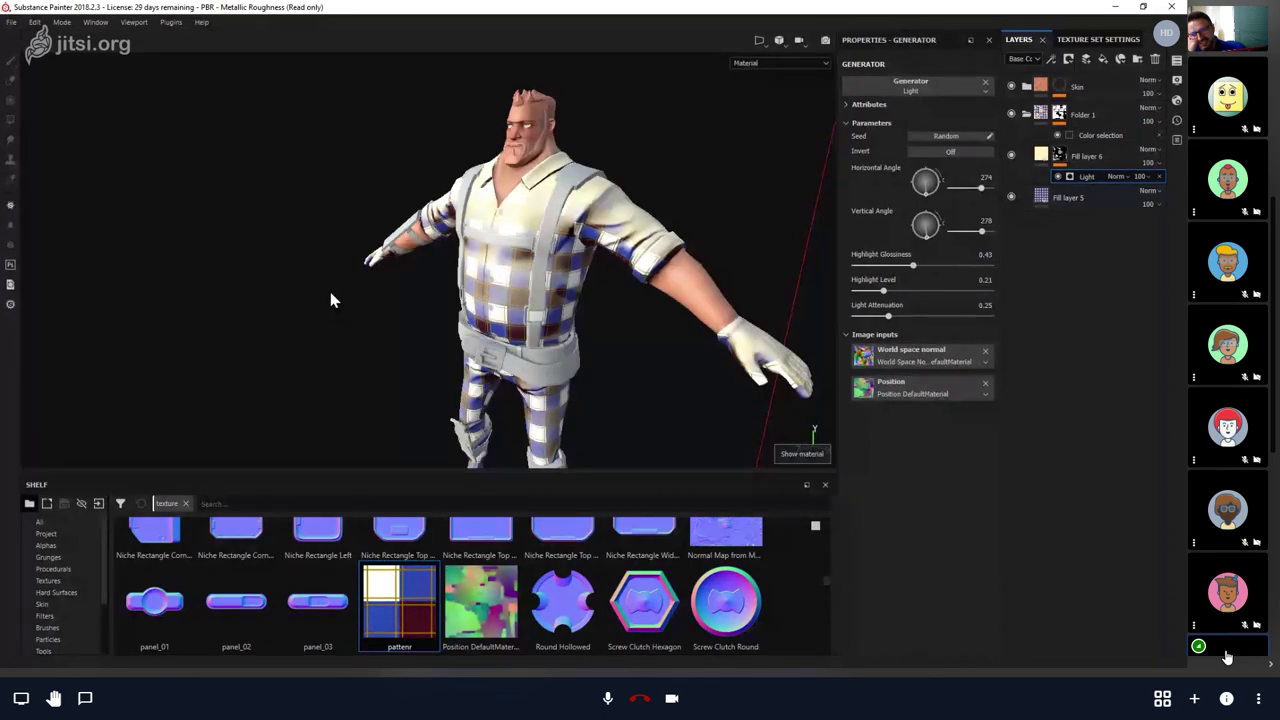
pyautogui.keyDown('alt'); pyautogui.moveTo(333, 300); pyautogui.dragTo(819, 158, button='right'); pyautogui.keyUp('alt')
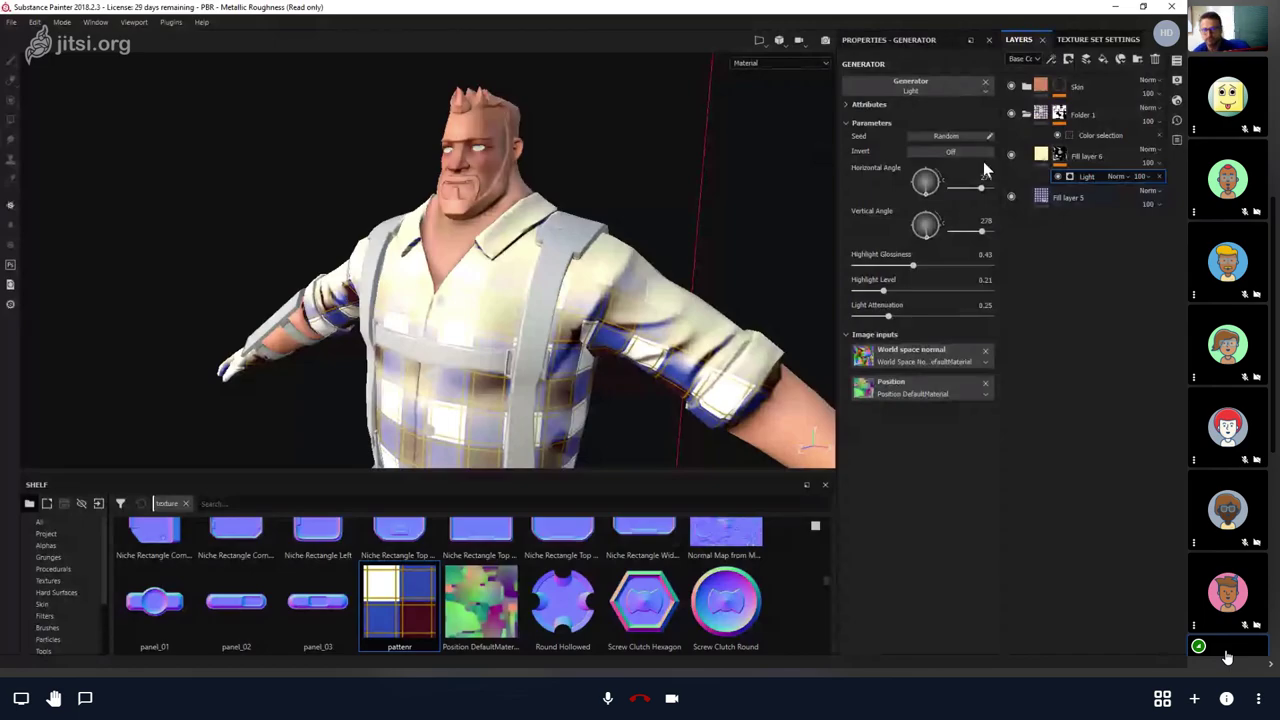
pyautogui.press('1')
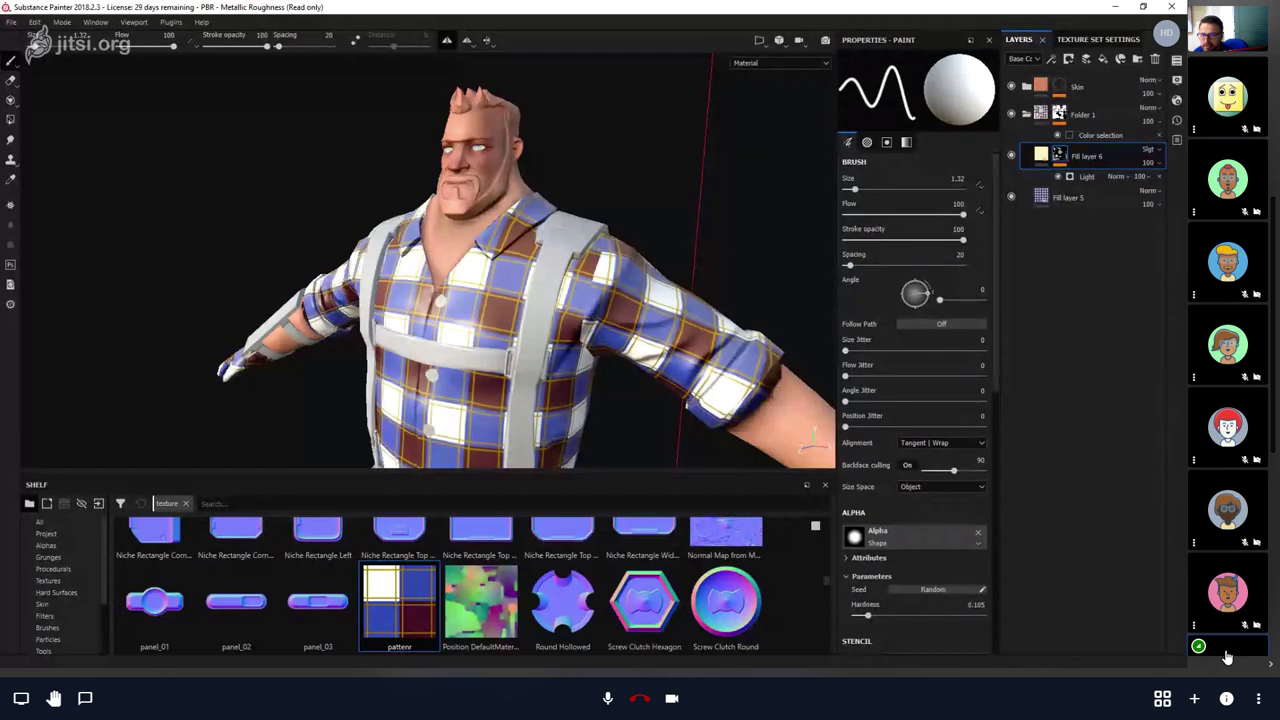
# Lower Fill layer 6's opacity to 34, comparing the shirt with the layer hidden and shown.
pyautogui.keyDown('alt'); pyautogui.moveTo(600, 230); pyautogui.dragTo(637, 242); pyautogui.keyUp('alt')
pyautogui.press('c')
pyautogui.press('c')
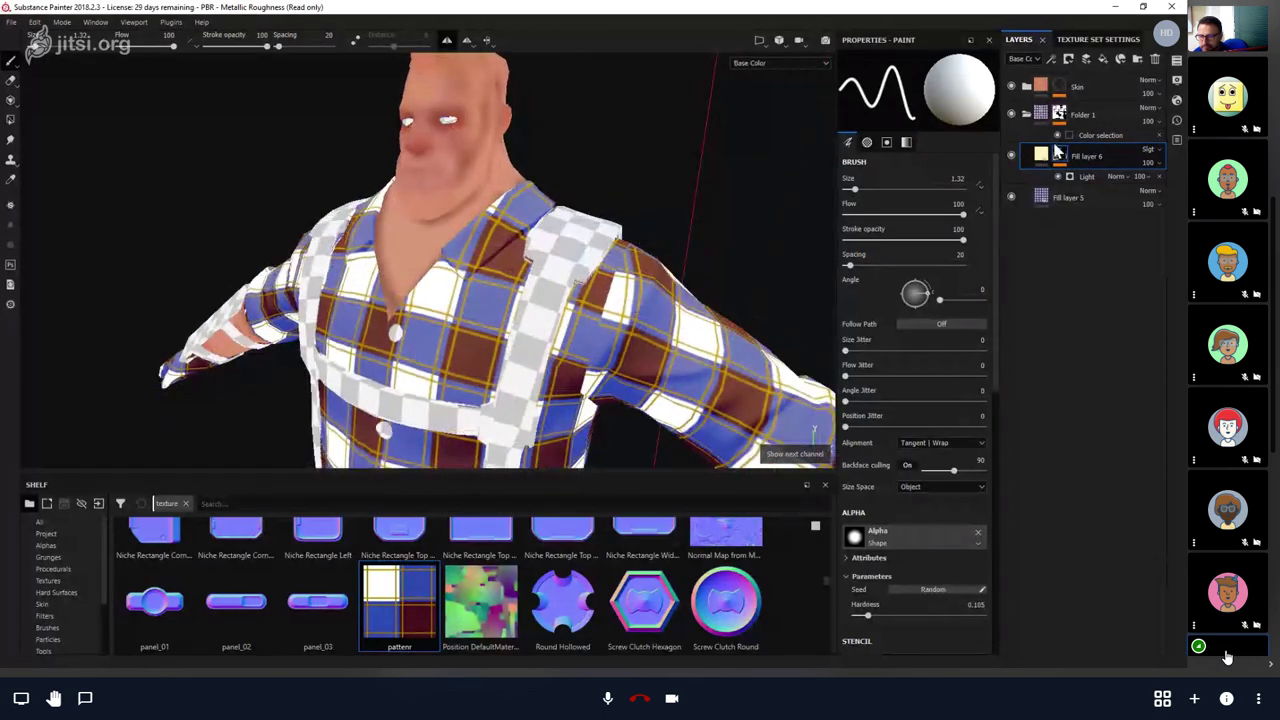
pyautogui.click(1011, 155)
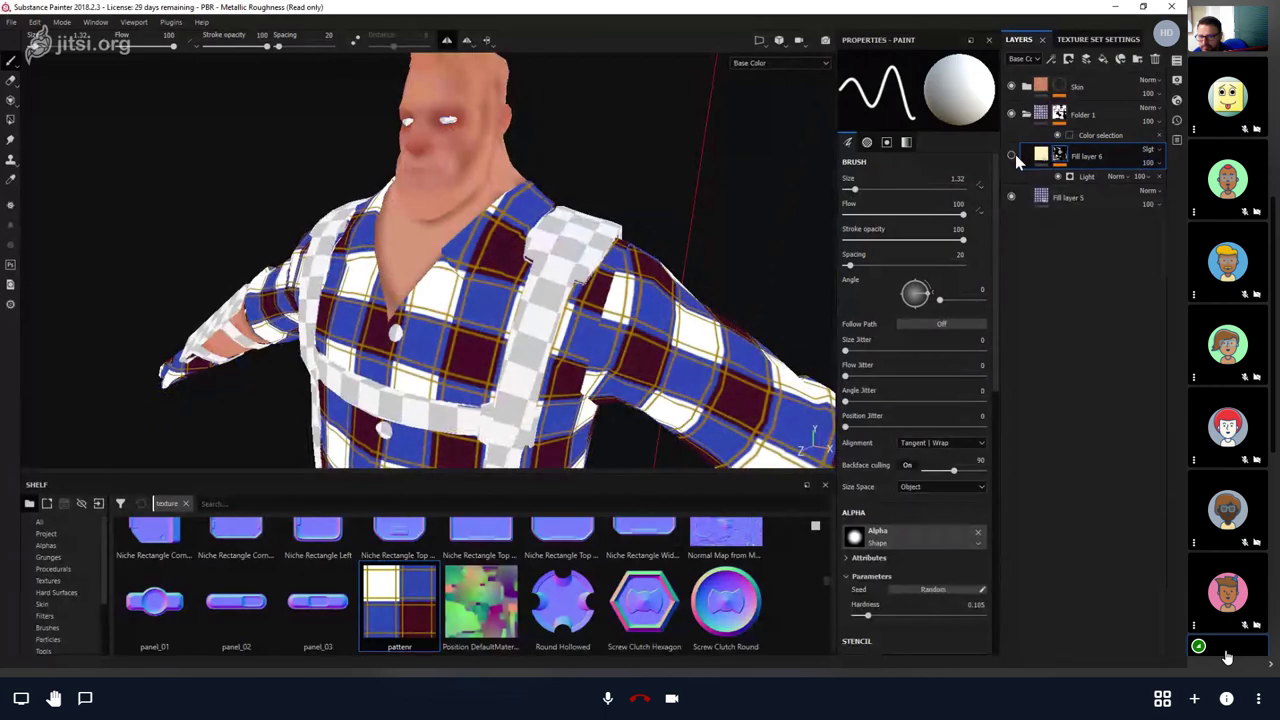
pyautogui.click(1011, 155)
pyautogui.moveTo(1160, 168)
pyautogui.mouseDown()
pyautogui.moveTo(1130, 157)
pyautogui.moveTo(1147, 155)
pyautogui.mouseUp()
pyautogui.keyDown('alt'); pyautogui.moveTo(700, 284); pyautogui.dragTo(558, 243); pyautogui.keyUp('alt')
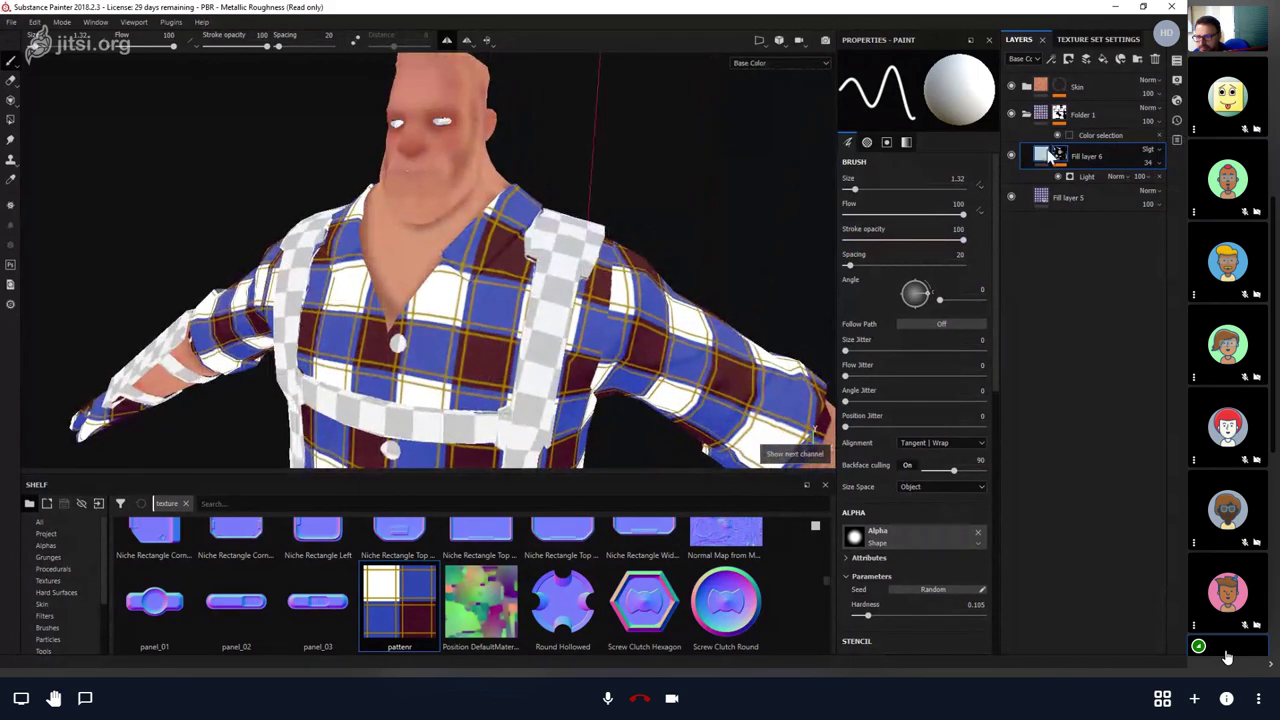
pyautogui.click(1043, 155)
pyautogui.moveTo(620, 280)
pyautogui.keyDown('alt'); pyautogui.mouseDown()
pyautogui.moveTo(575, 248)
pyautogui.moveTo(570, 258)
pyautogui.moveTo(555, 245)
pyautogui.moveTo(535, 270)
pyautogui.moveTo(505, 250)
pyautogui.mouseUp(); pyautogui.keyUp('alt')
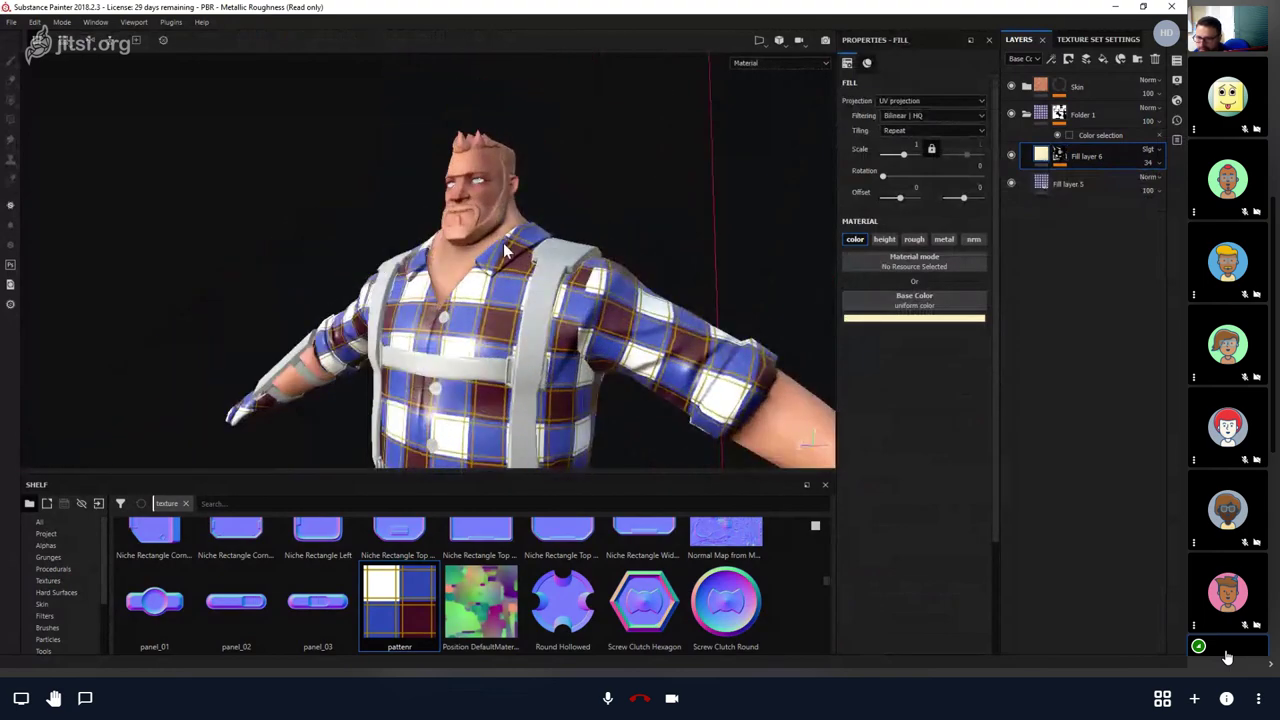
pyautogui.press('c')
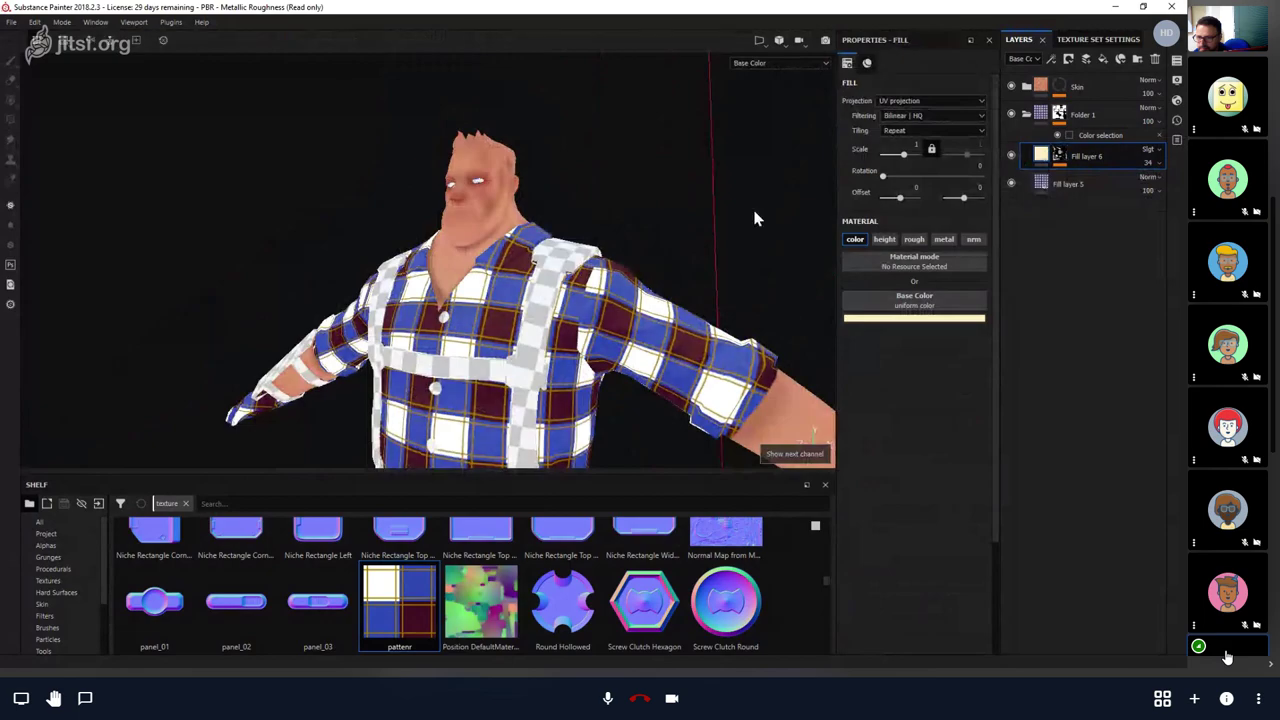
pyautogui.press('m')
pyautogui.keyDown('alt'); pyautogui.moveTo(524, 262); pyautogui.dragTo(660, 251, button='right'); pyautogui.keyUp('alt')
# Add Fill layer 7 above Fill layer 4 in Skin with height, roughness, metallic and normal off.
pyautogui.click(1026, 86)
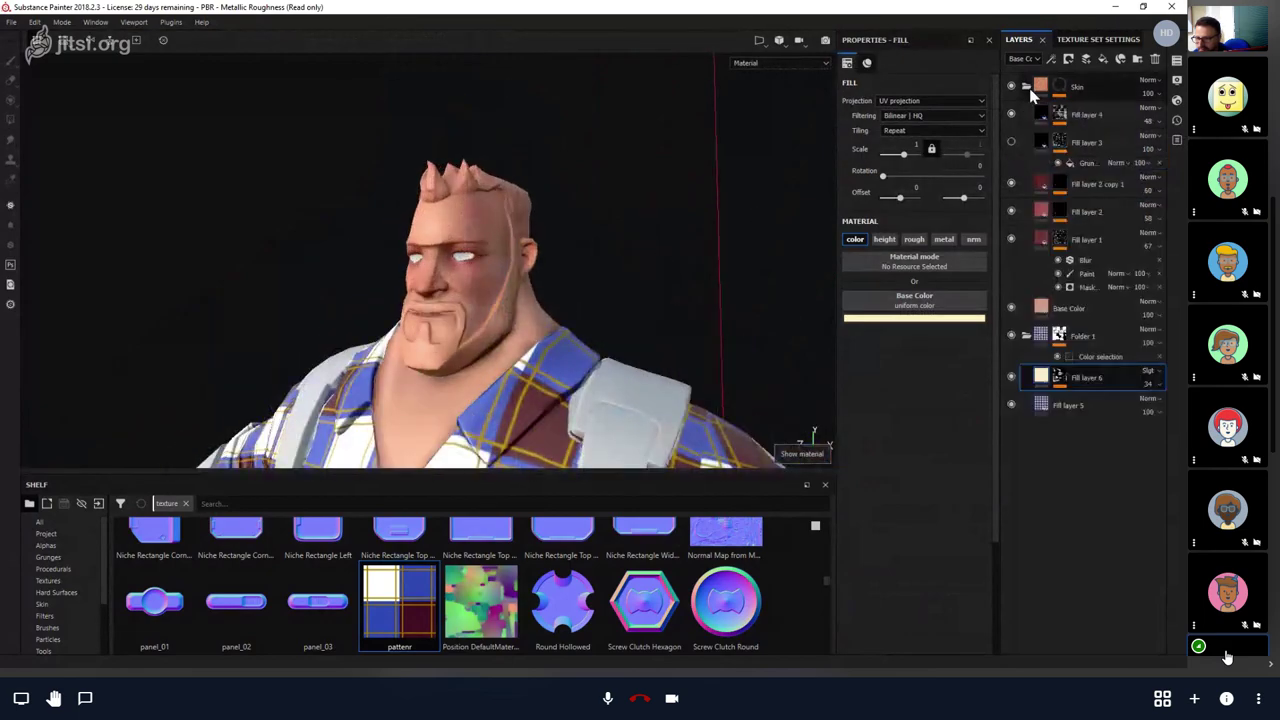
pyautogui.click(1080, 113)
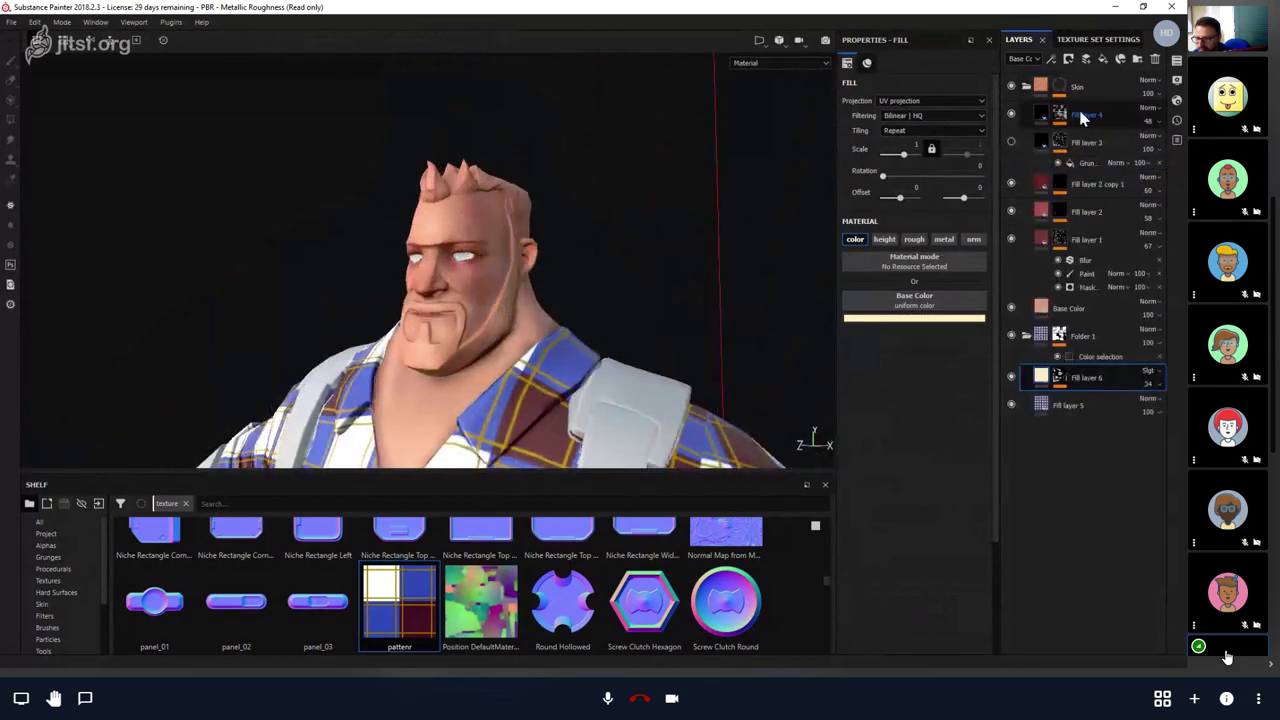
pyautogui.click(1104, 60)
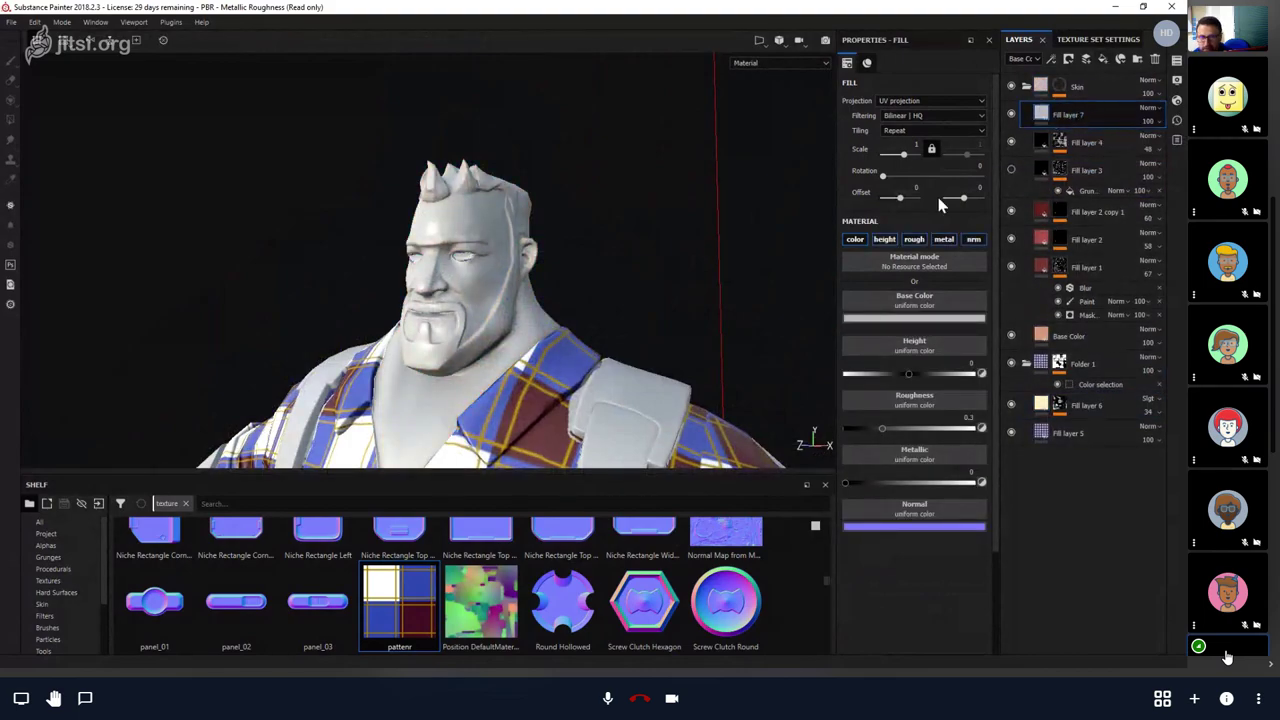
pyautogui.click(884, 239)
pyautogui.click(914, 239)
pyautogui.click(943, 239)
pyautogui.click(973, 239)
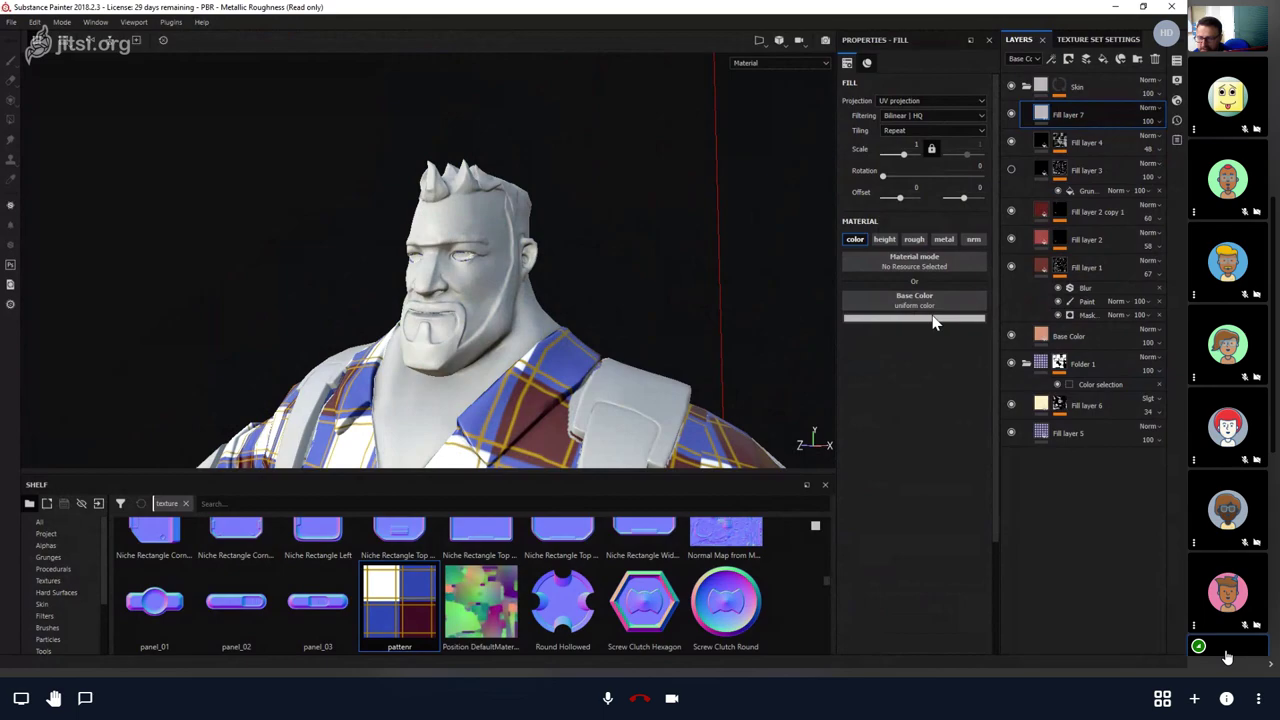
# Set Fill layer 7's base colour to a saturated yellow.
pyautogui.click(933, 320)
pyautogui.moveTo(955, 345); pyautogui.dragTo(967, 399)
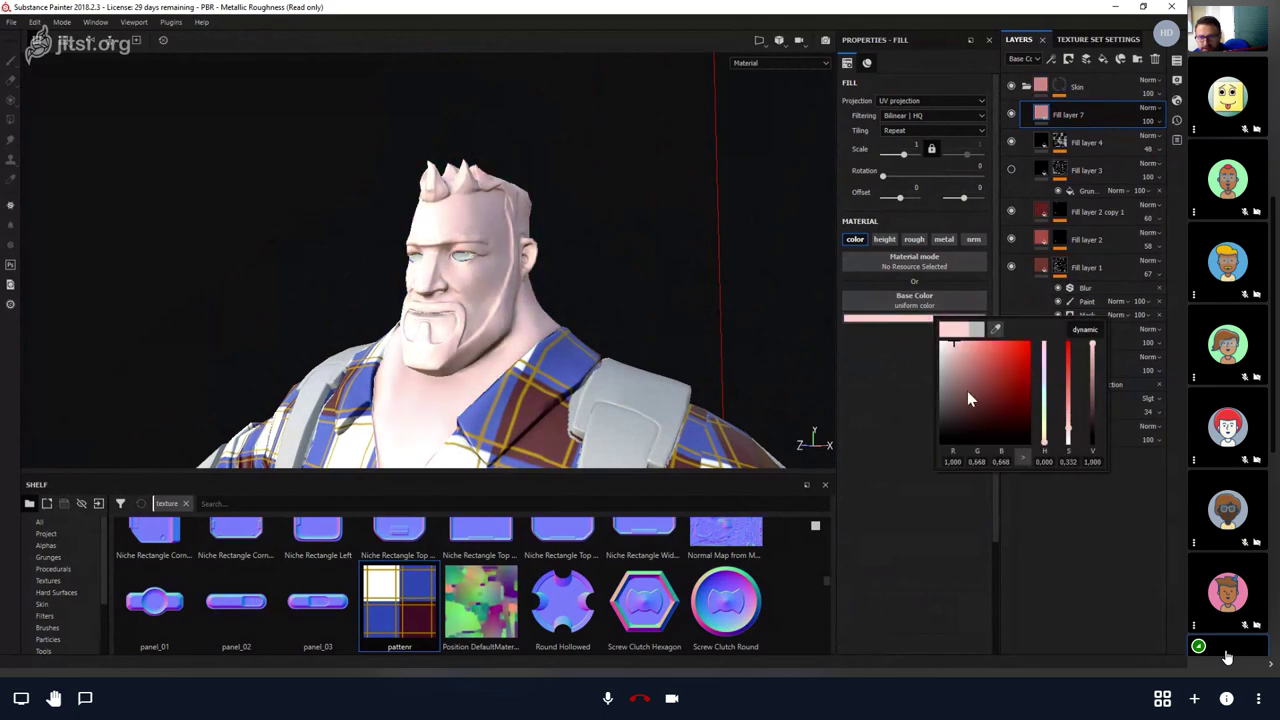
pyautogui.moveTo(1037, 440)
pyautogui.mouseDown()
pyautogui.moveTo(1046, 410)
pyautogui.moveTo(1052, 442)
pyautogui.mouseUp()
pyautogui.click(1003, 372)
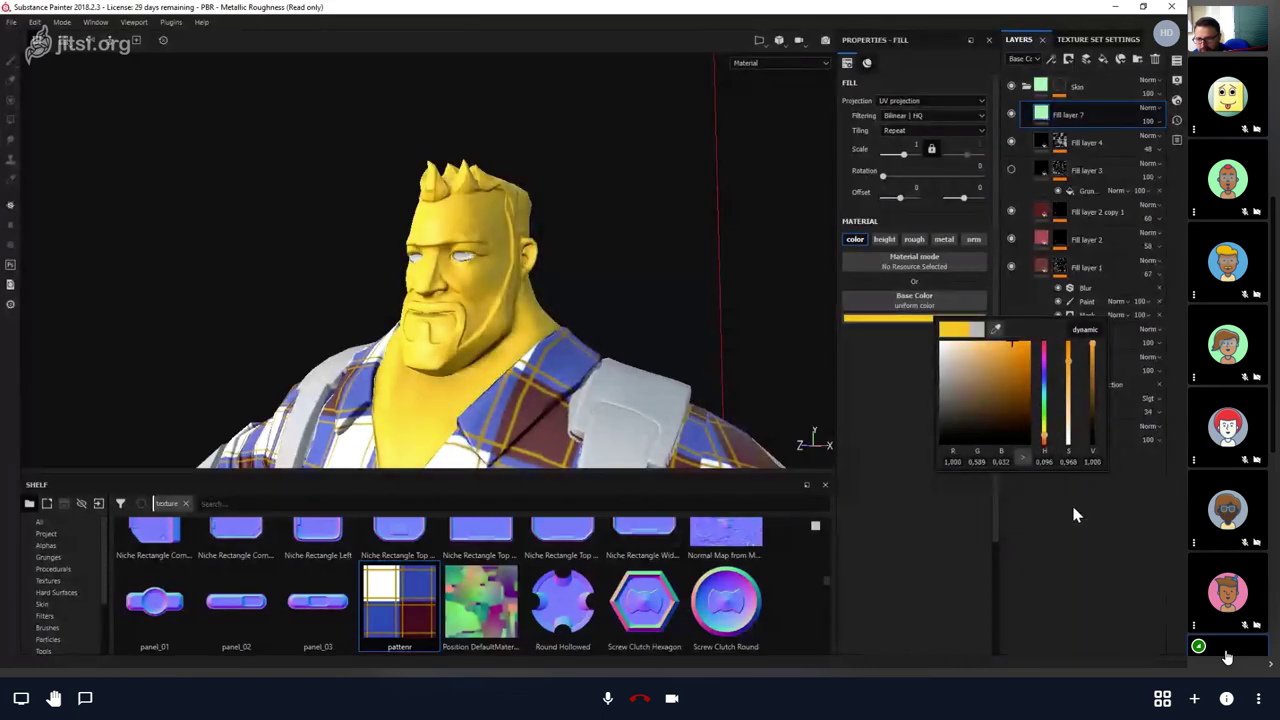
# Give Fill layer 7 a black mask with a Light generator.
pyautogui.rightClick(1075, 113)
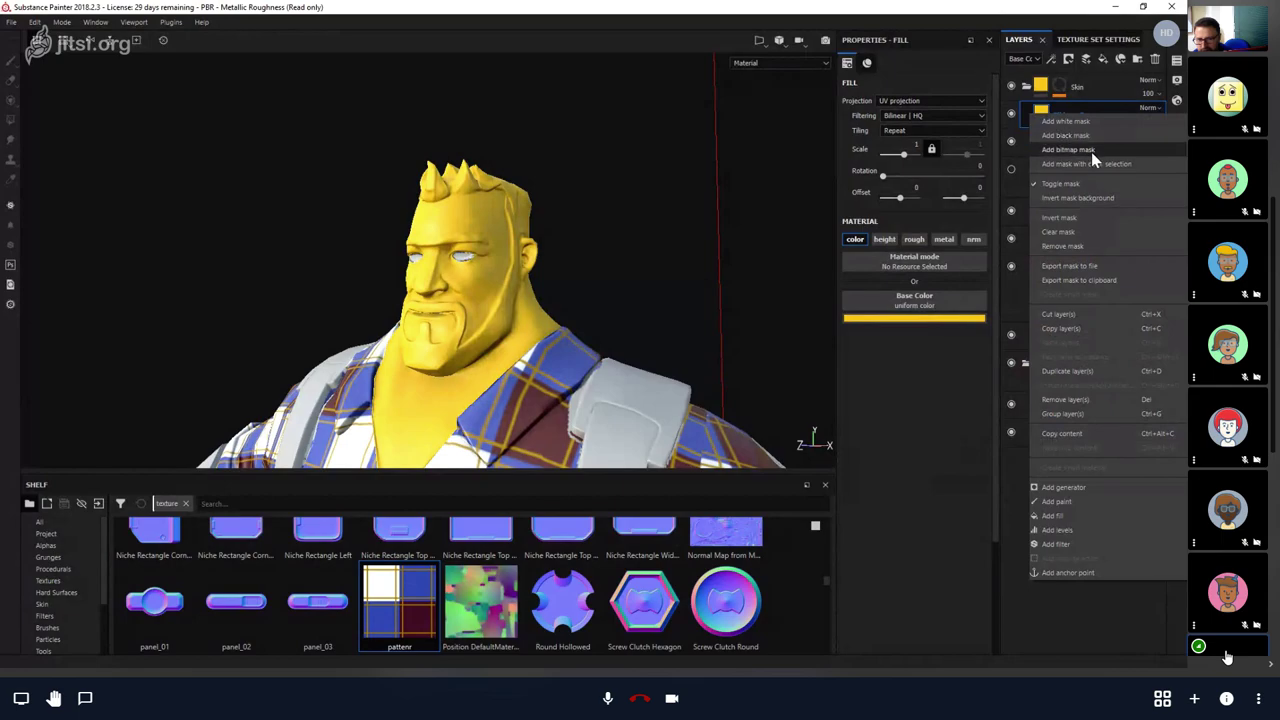
pyautogui.click(1091, 150)
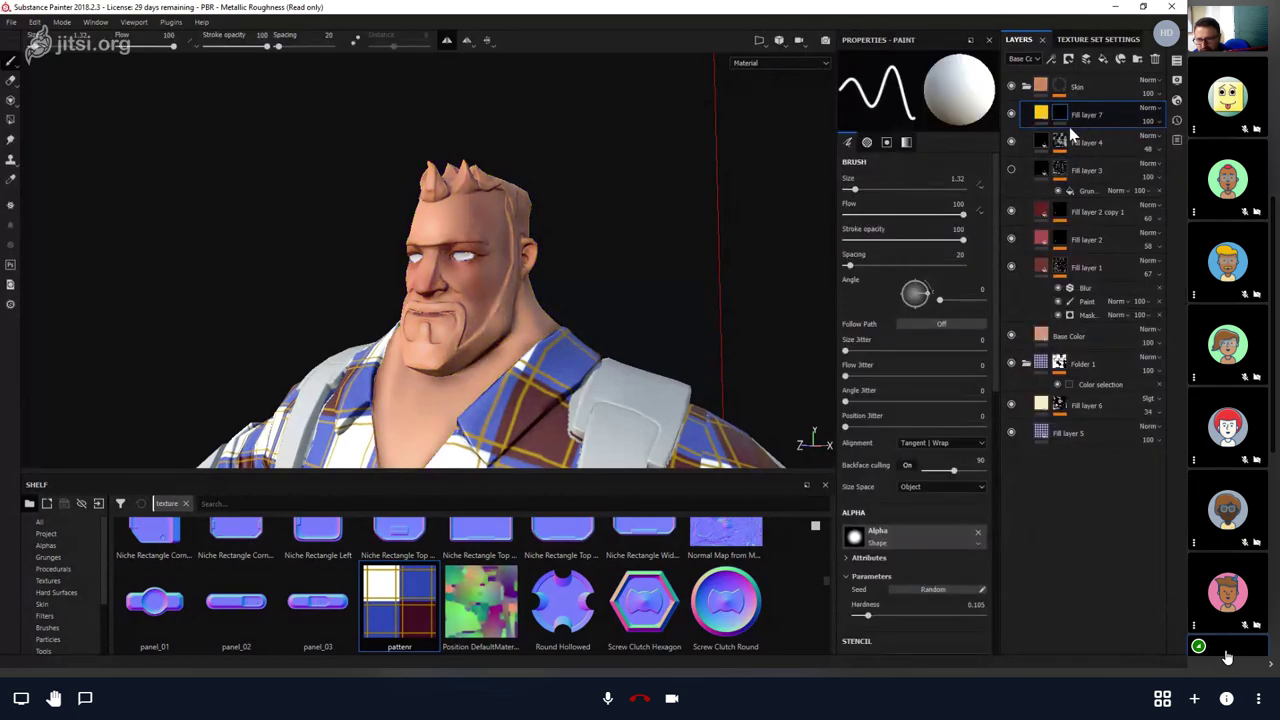
pyautogui.rightClick(1064, 117)
pyautogui.click(1101, 345)
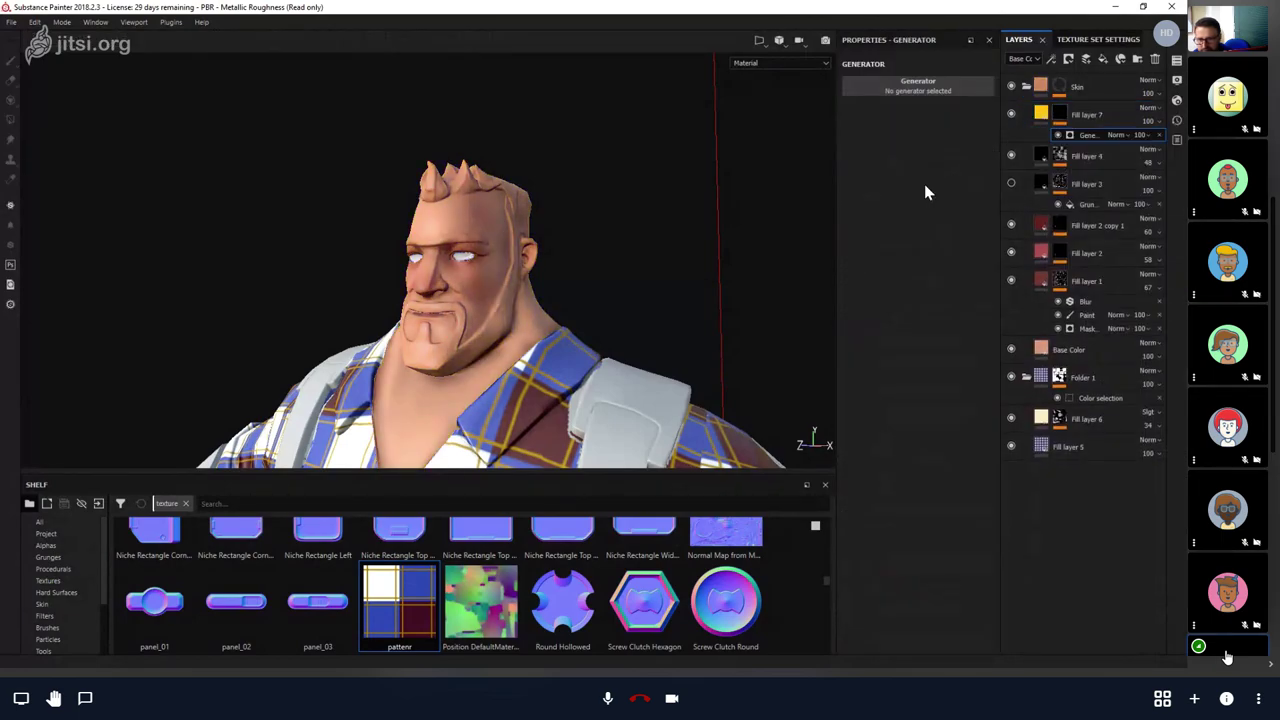
pyautogui.click(921, 90)
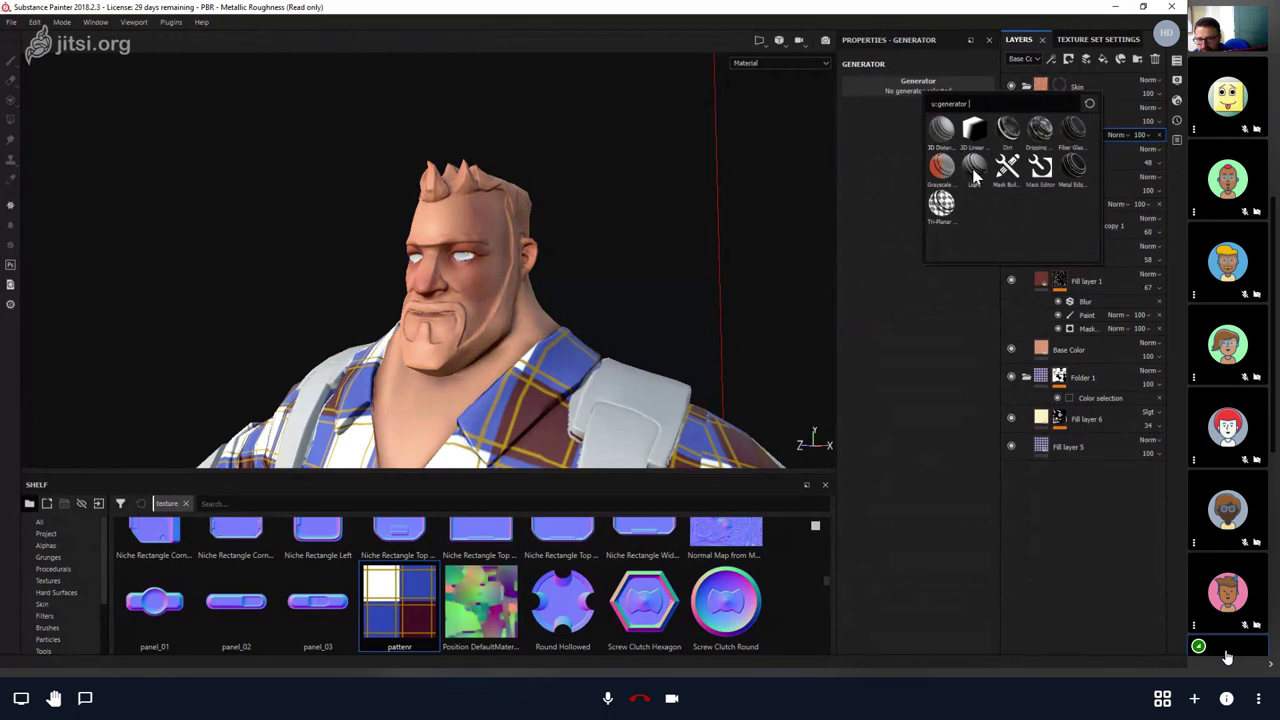
pyautogui.click(974, 178)
# Tune the Light generator to angles 276/355 and glossiness 0.81 for a face highlight.
pyautogui.press('c')
pyautogui.press('c')
pyautogui.press('c')
pyautogui.press('c')
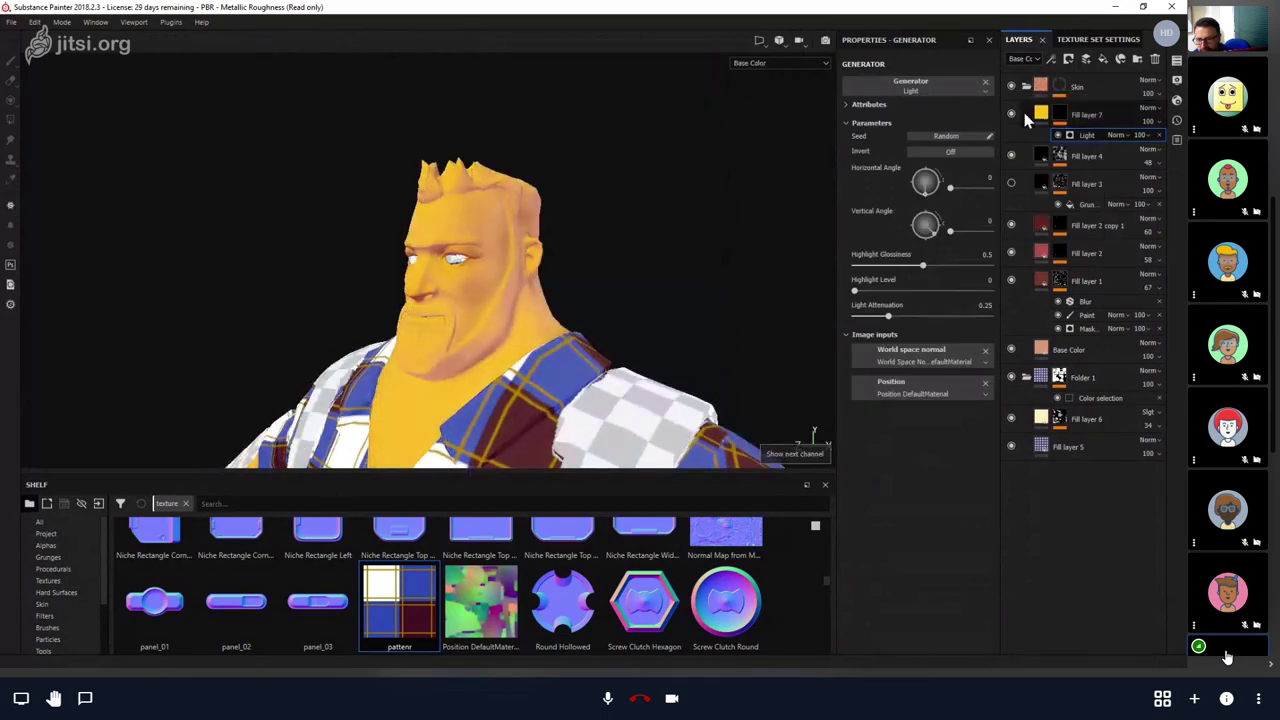
pyautogui.click(1058, 116)
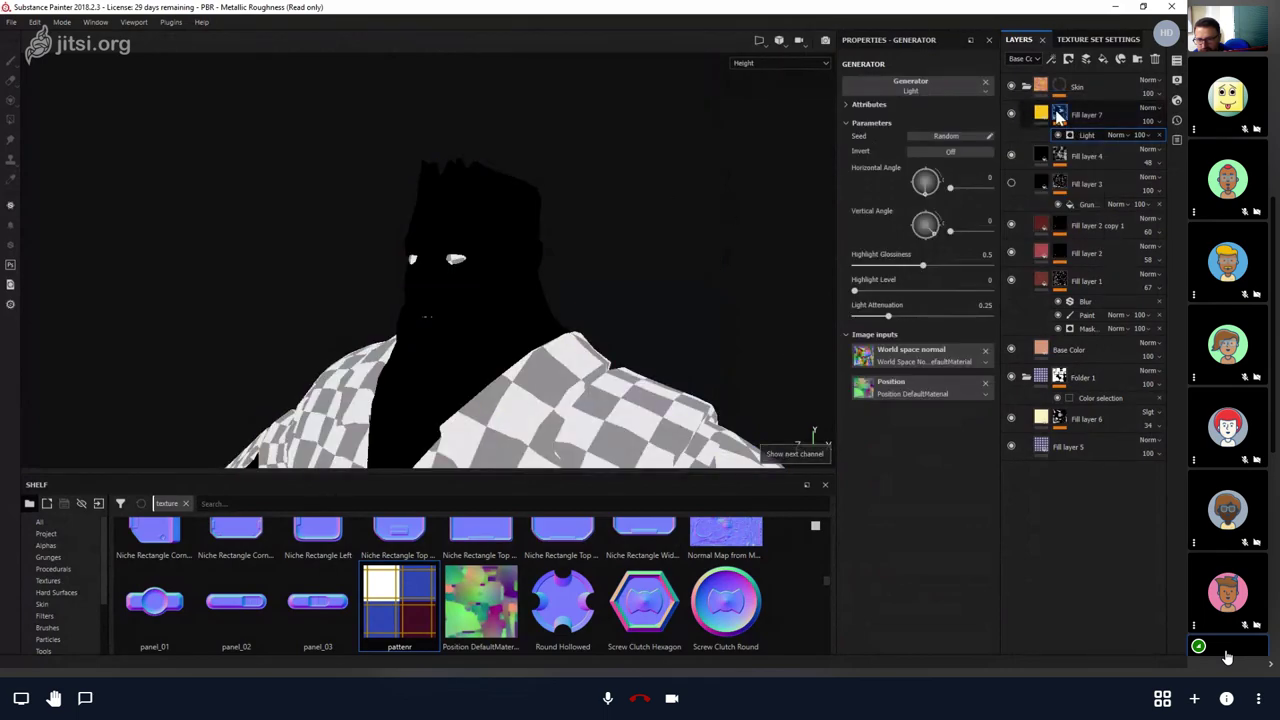
pyautogui.click(1072, 134)
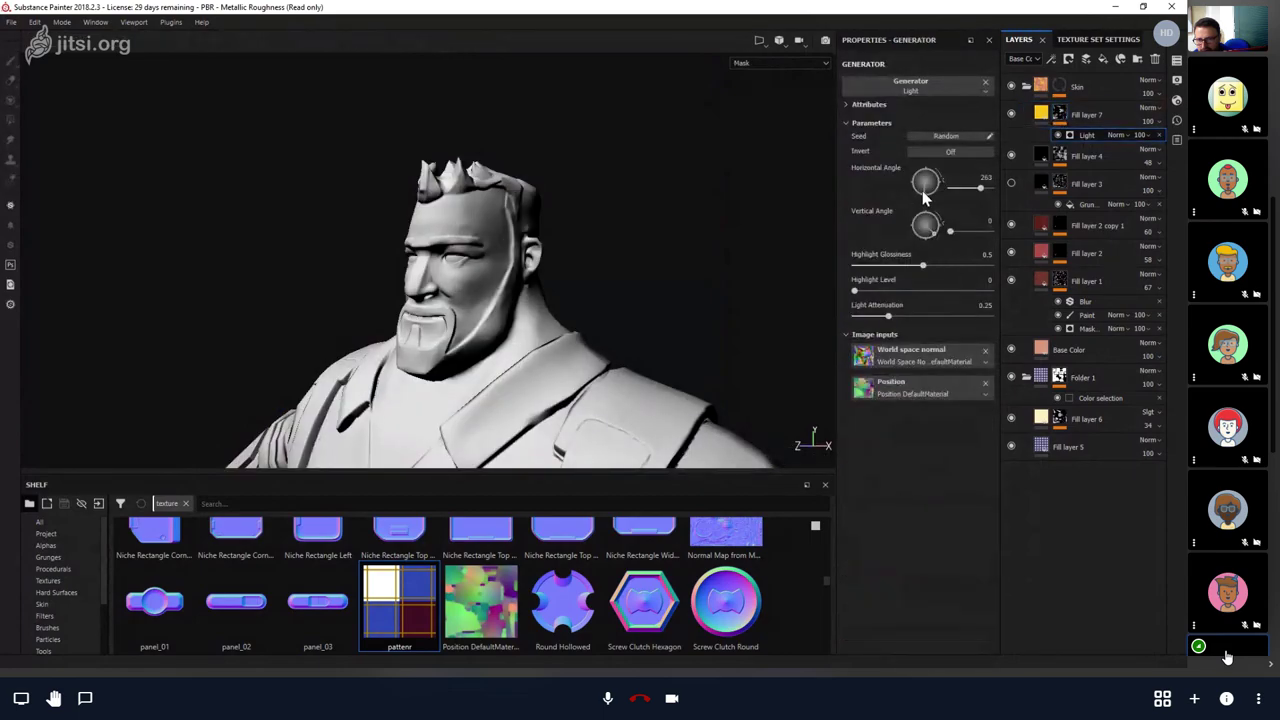
pyautogui.moveTo(908, 204); pyautogui.dragTo(936, 230)
pyautogui.keyDown('alt'); pyautogui.moveTo(560, 220); pyautogui.dragTo(640, 270); pyautogui.keyUp('alt')
pyautogui.moveTo(927, 276); pyautogui.dragTo(964, 268)
pyautogui.moveTo(926, 183); pyautogui.dragTo(927, 202)
pyautogui.keyDown('alt'); pyautogui.moveTo(405, 212); pyautogui.dragTo(351, 207); pyautogui.keyUp('alt')
# Lower Fill layer 7's opacity to 10.
pyautogui.press('m')
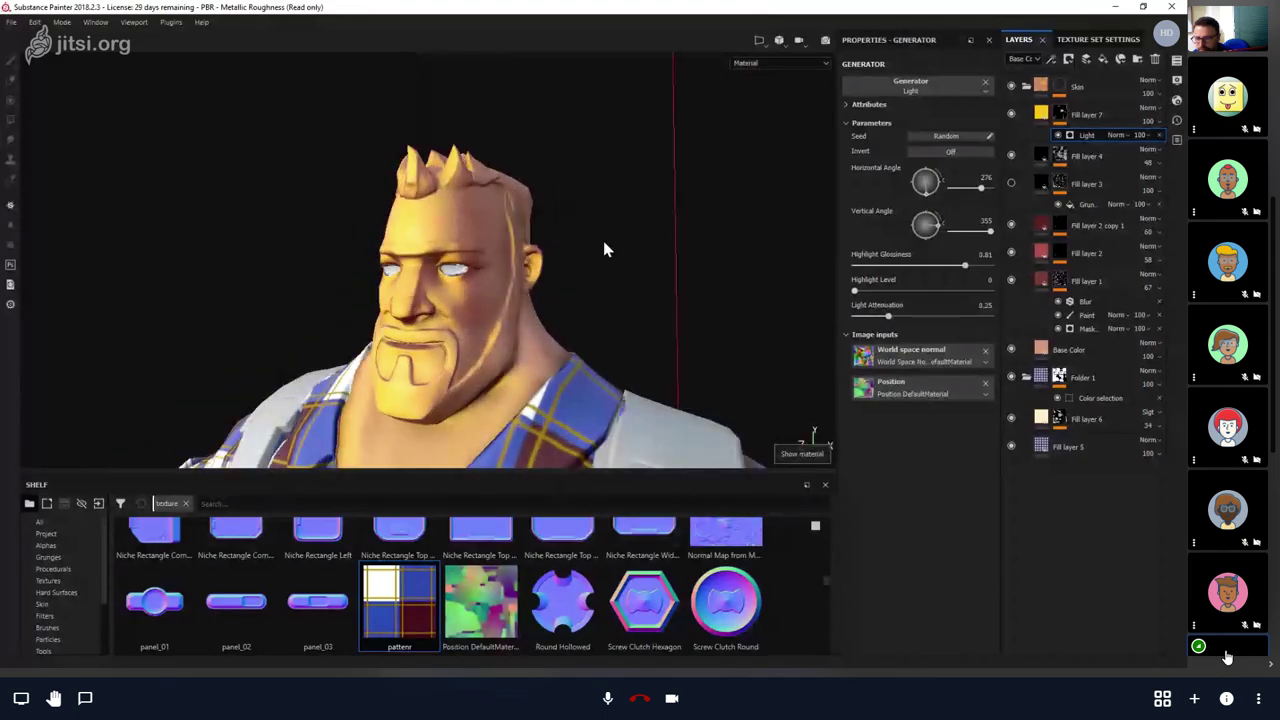
pyautogui.click(1083, 118)
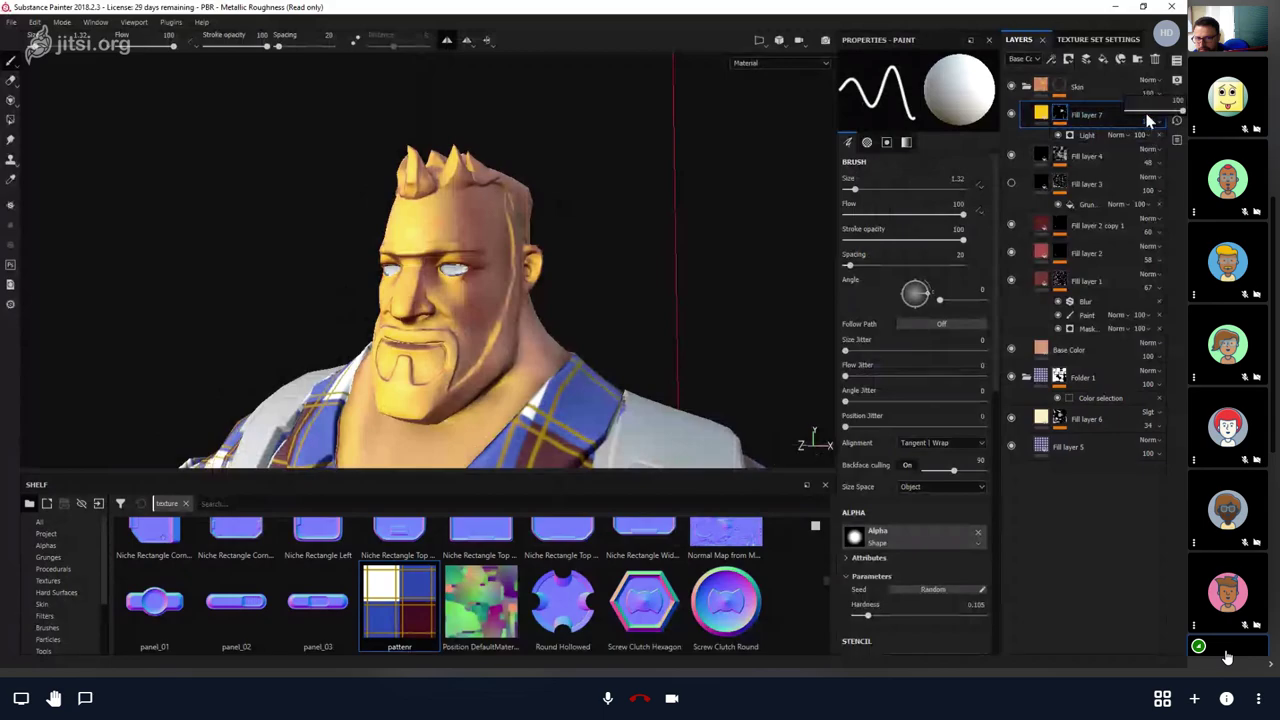
pyautogui.moveTo(1150, 120); pyautogui.dragTo(1131, 111)
pyautogui.keyDown('alt'); pyautogui.moveTo(620, 240); pyautogui.dragTo(688, 237); pyautogui.keyUp('alt')
pyautogui.keyDown('alt'); pyautogui.moveTo(688, 237); pyautogui.dragTo(460, 292, button='right'); pyautogui.keyUp('alt')
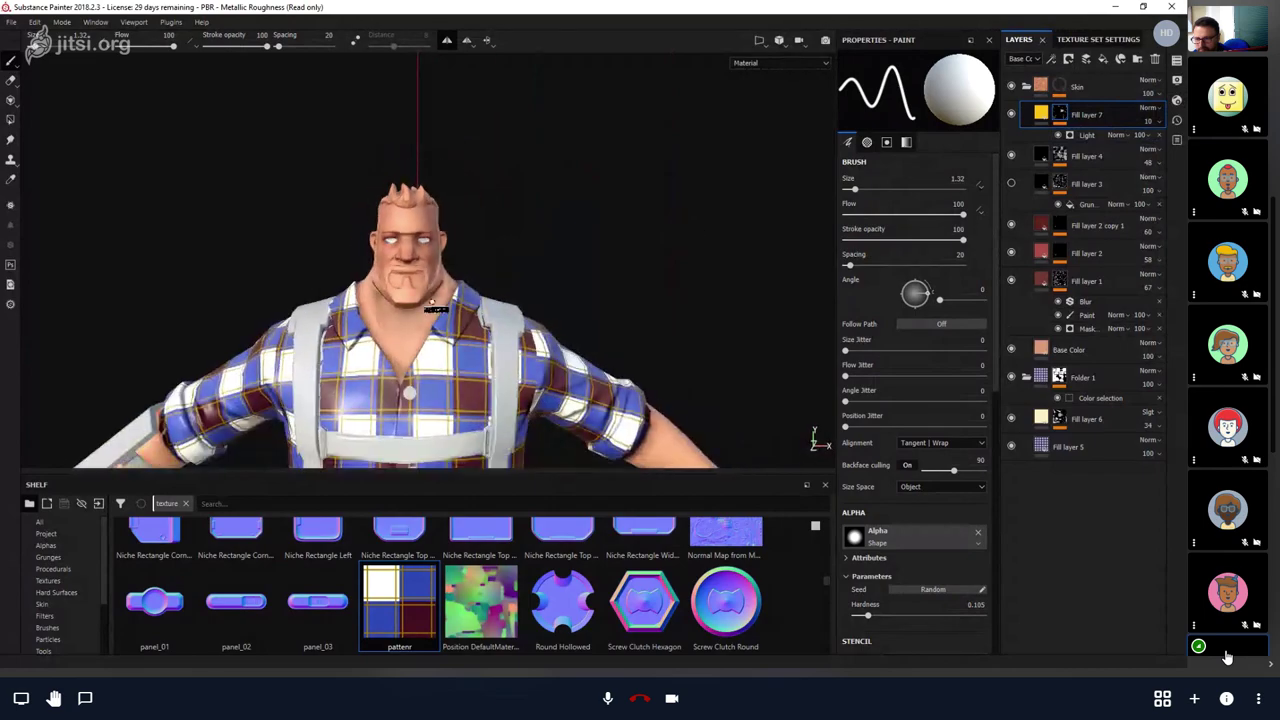
# Compare mask and material views of the subtle skin sheen, then collapse the Skin folder.
pyautogui.press('c')
pyautogui.press('m')
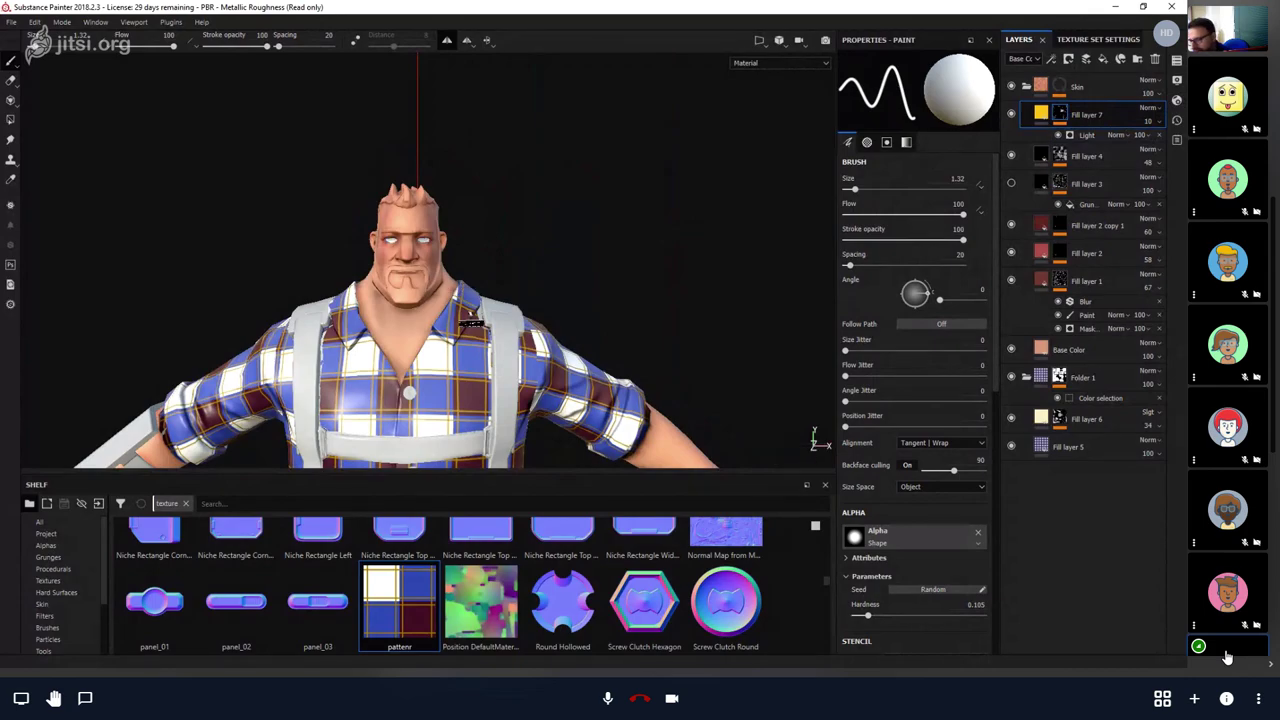
pyautogui.press('c')
pyautogui.press('m')
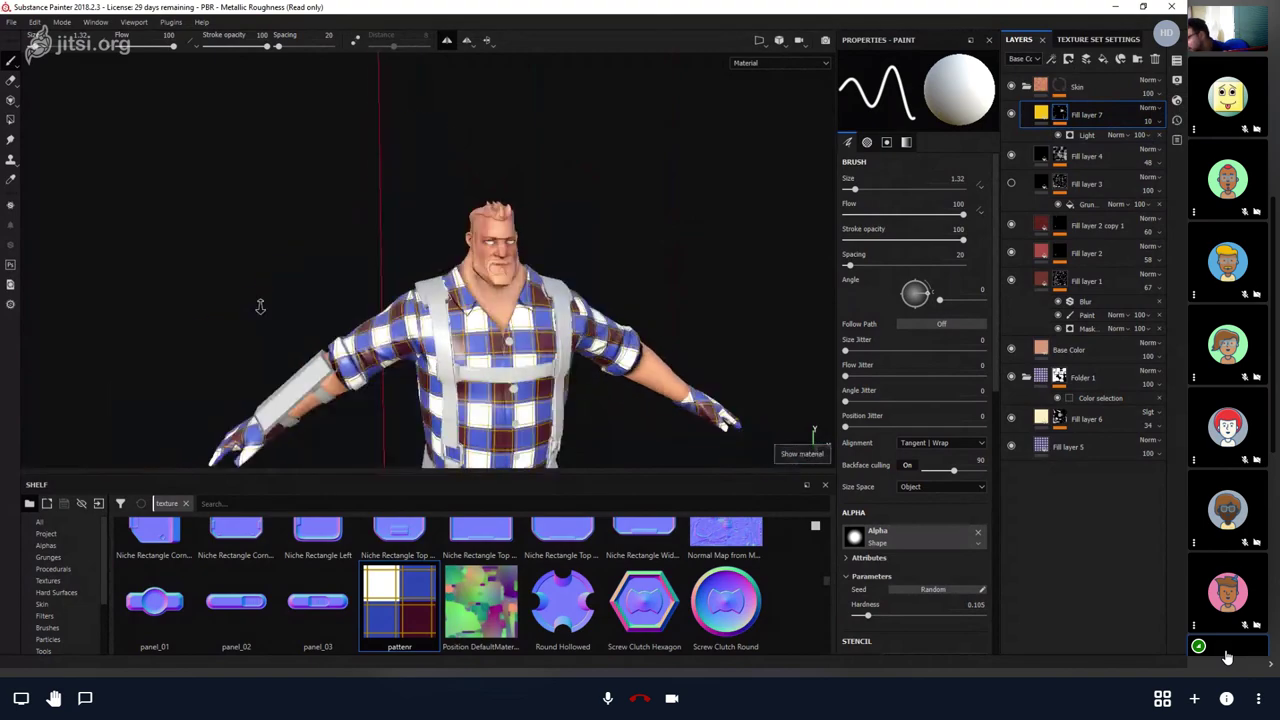
pyautogui.scroll(-5, 457, 354)
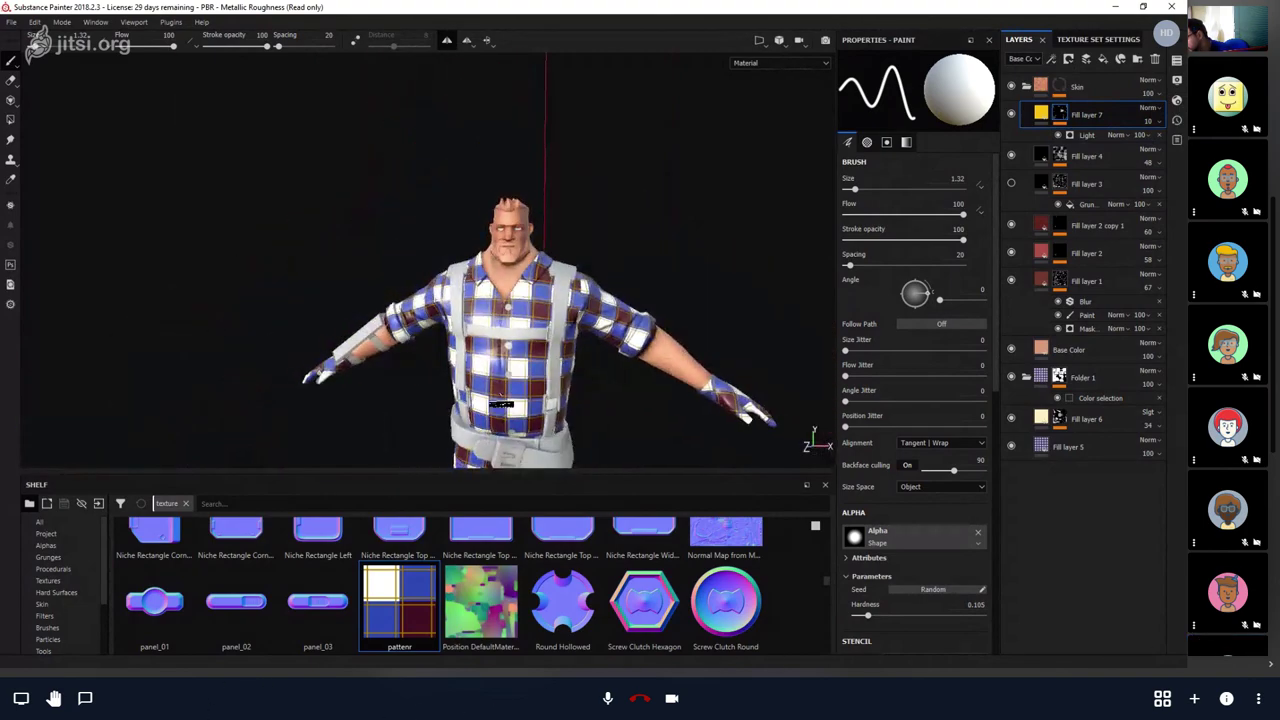
pyautogui.moveTo(500, 404)
pyautogui.keyDown('alt'); pyautogui.mouseDown()
pyautogui.moveTo(580, 404)
pyautogui.moveTo(500, 404)
pyautogui.mouseUp(); pyautogui.keyUp('alt')
pyautogui.scroll(3, 500, 404)
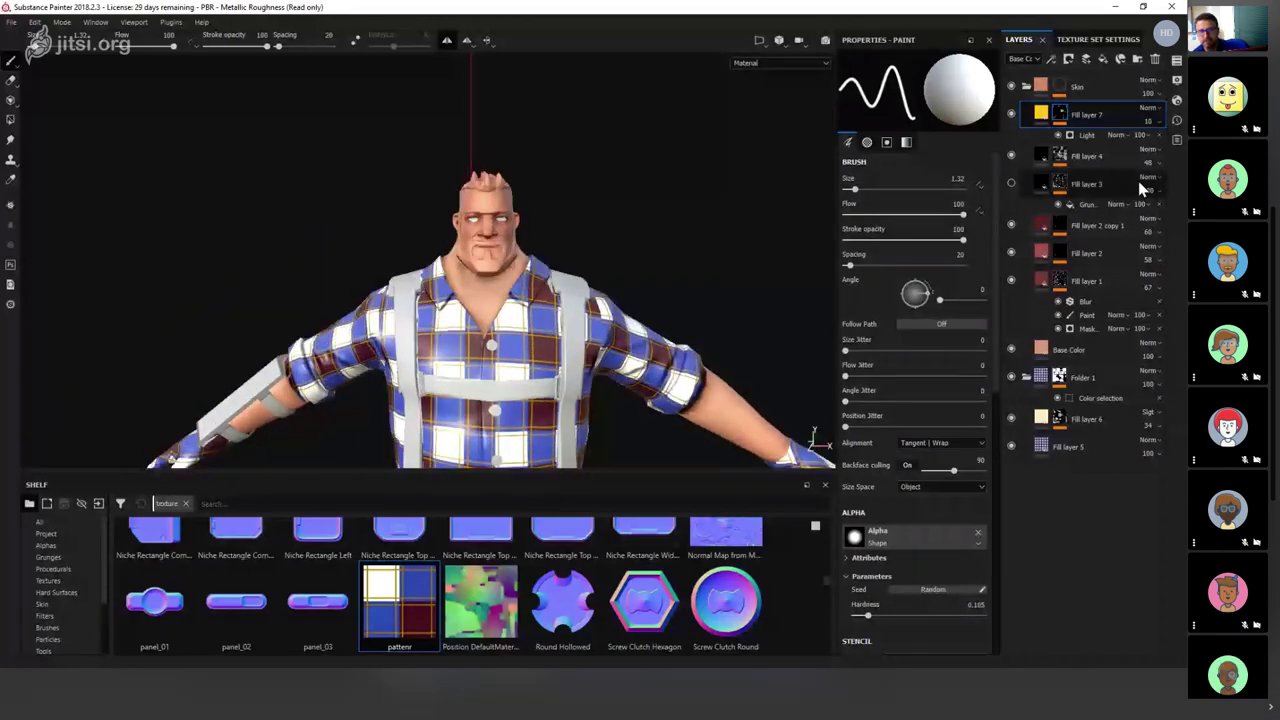
pyautogui.click(1027, 87)
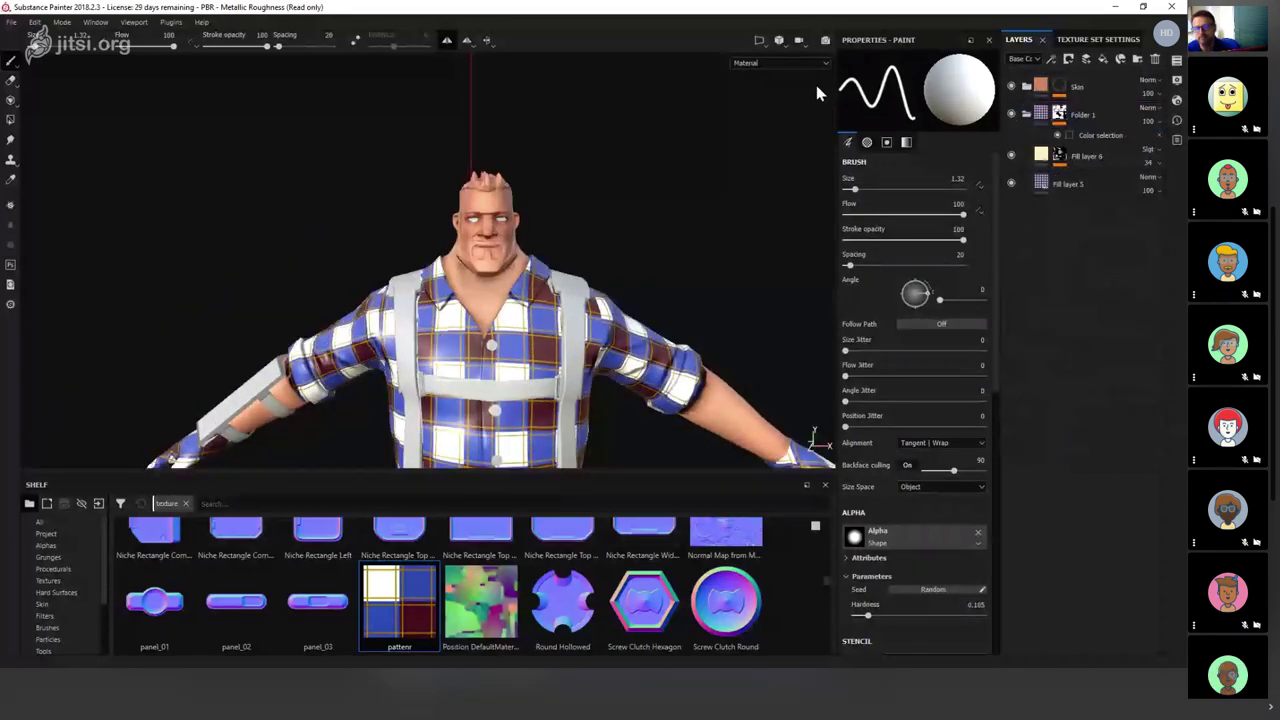
# Close the character project without saving by opening recent orc_FF.spp and discarding changes.
pyautogui.click(11, 27)
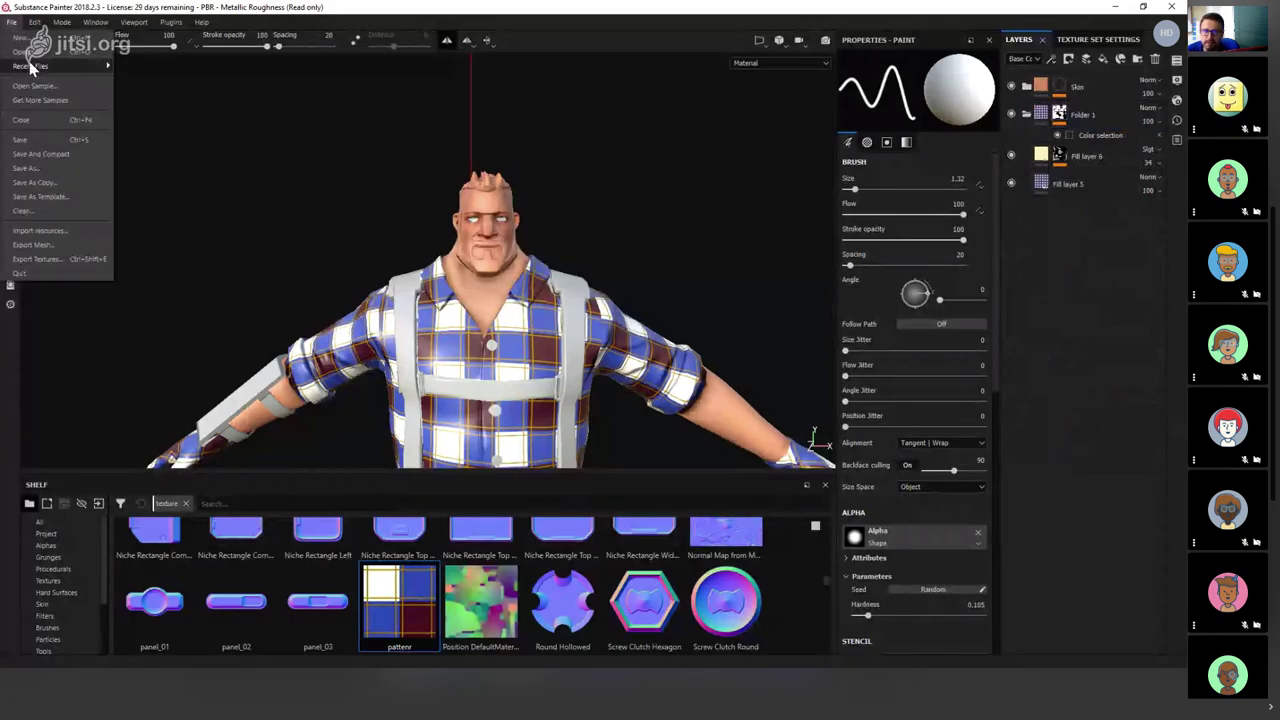
pyautogui.moveTo(30, 67)
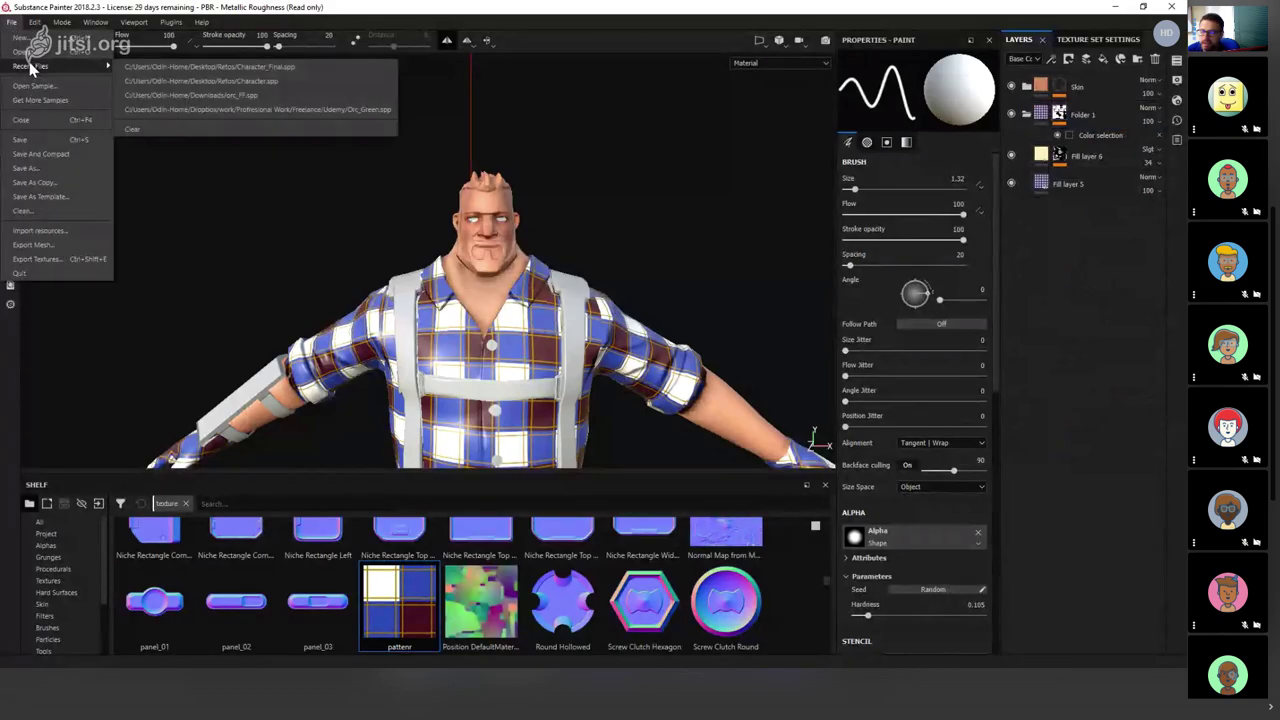
pyautogui.click(280, 95)
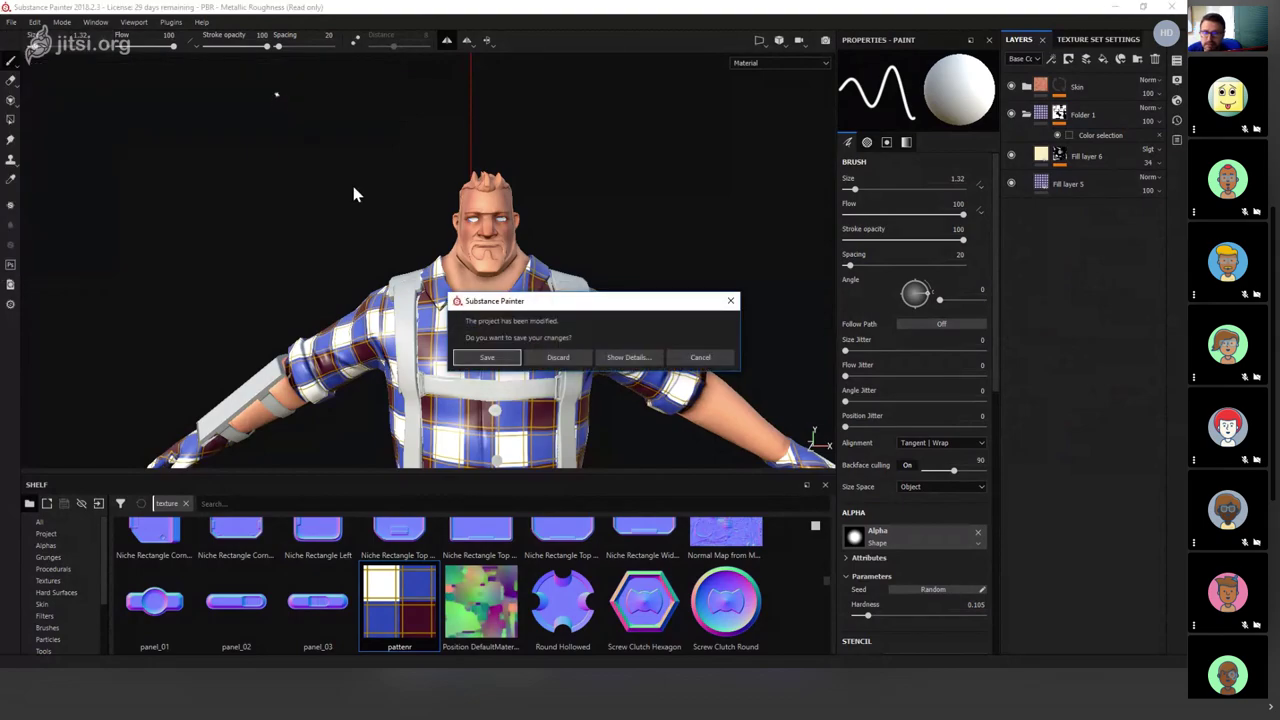
pyautogui.click(555, 360)
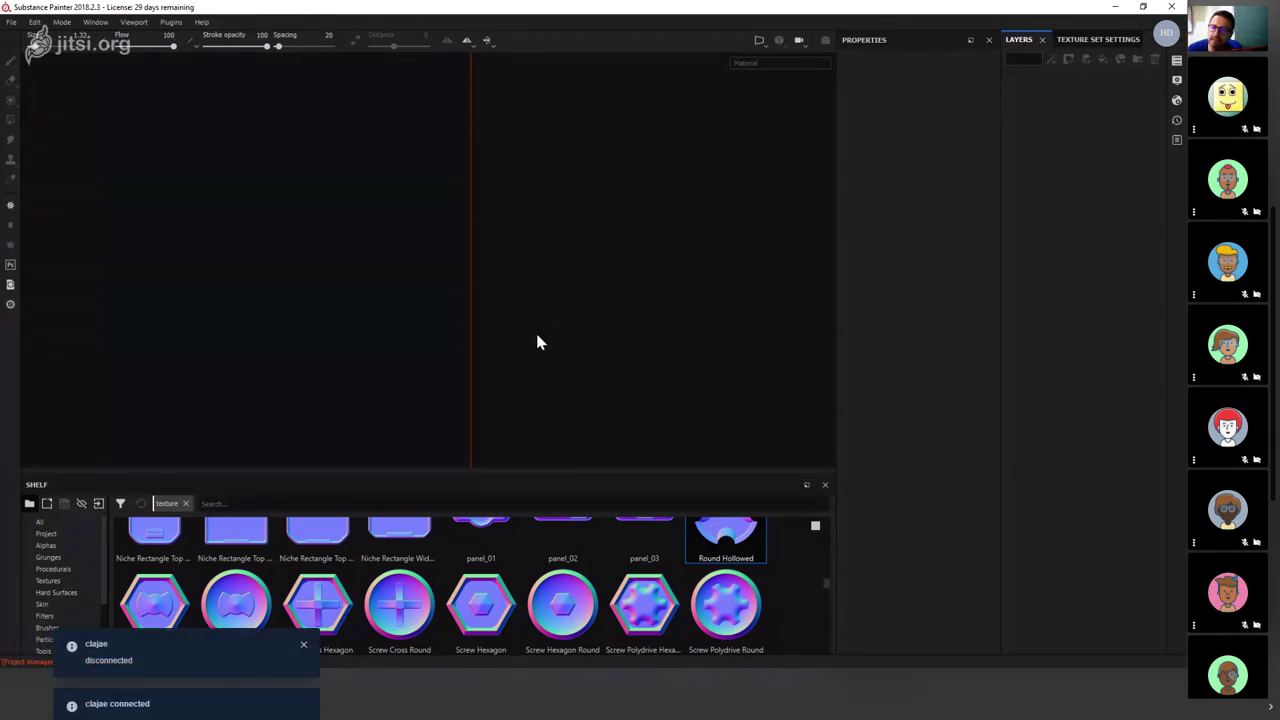
# Bring up the Open project dialog and cancel it without opening anything.
pyautogui.keyDown('alt'); pyautogui.moveTo(520, 343); pyautogui.dragTo(149, 294, button='right'); pyautogui.keyUp('alt')
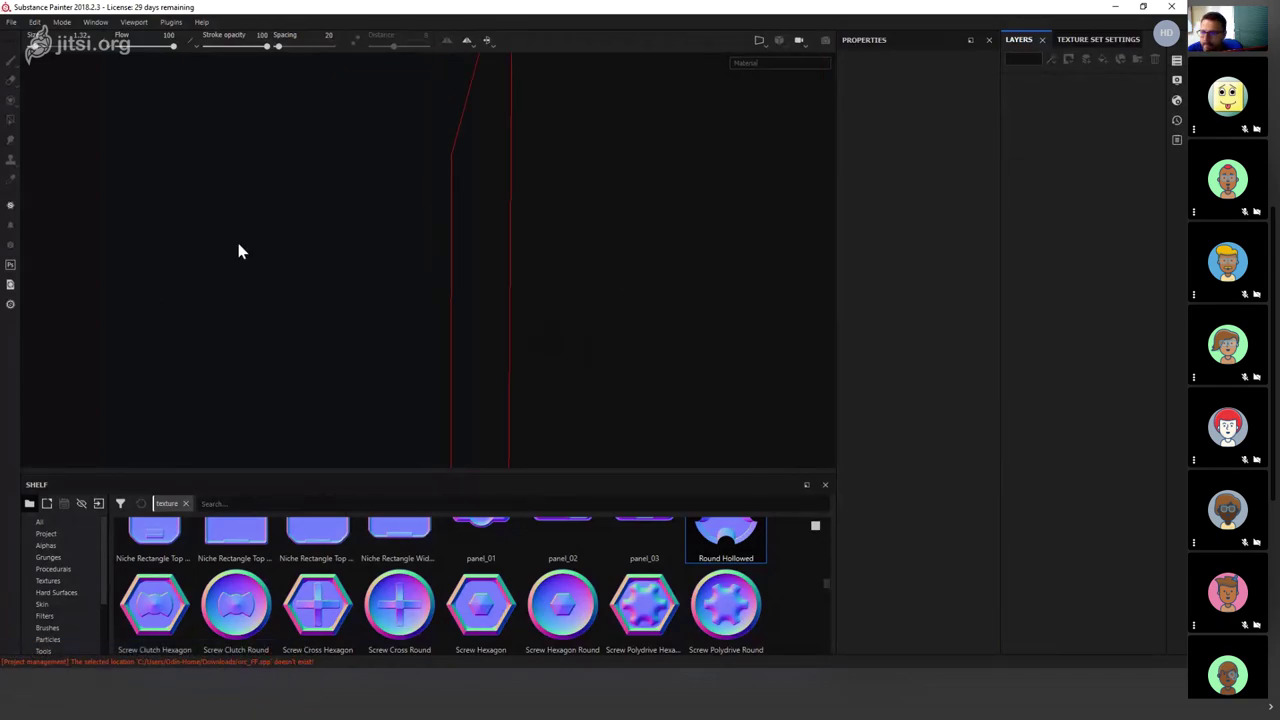
pyautogui.keyDown('alt'); pyautogui.moveTo(238, 250); pyautogui.dragTo(330, 220, button='right'); pyautogui.keyUp('alt')
pyautogui.click(12, 22)
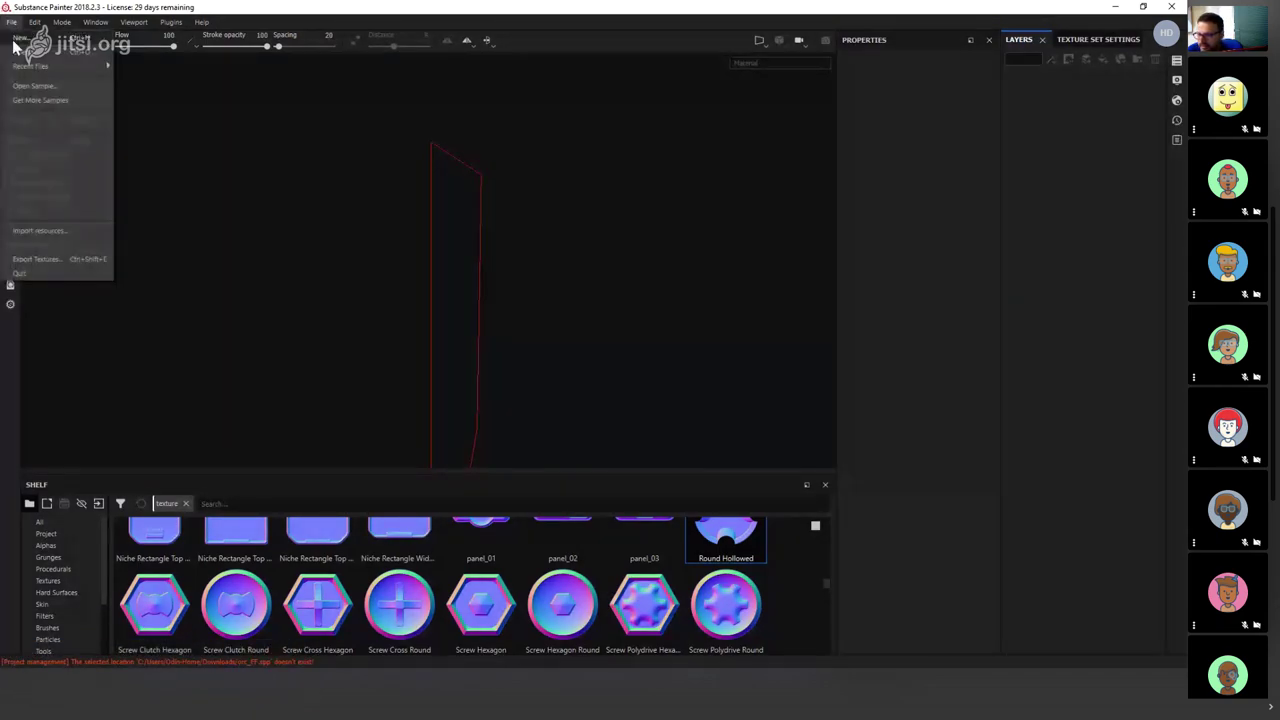
pyautogui.click(22, 51)
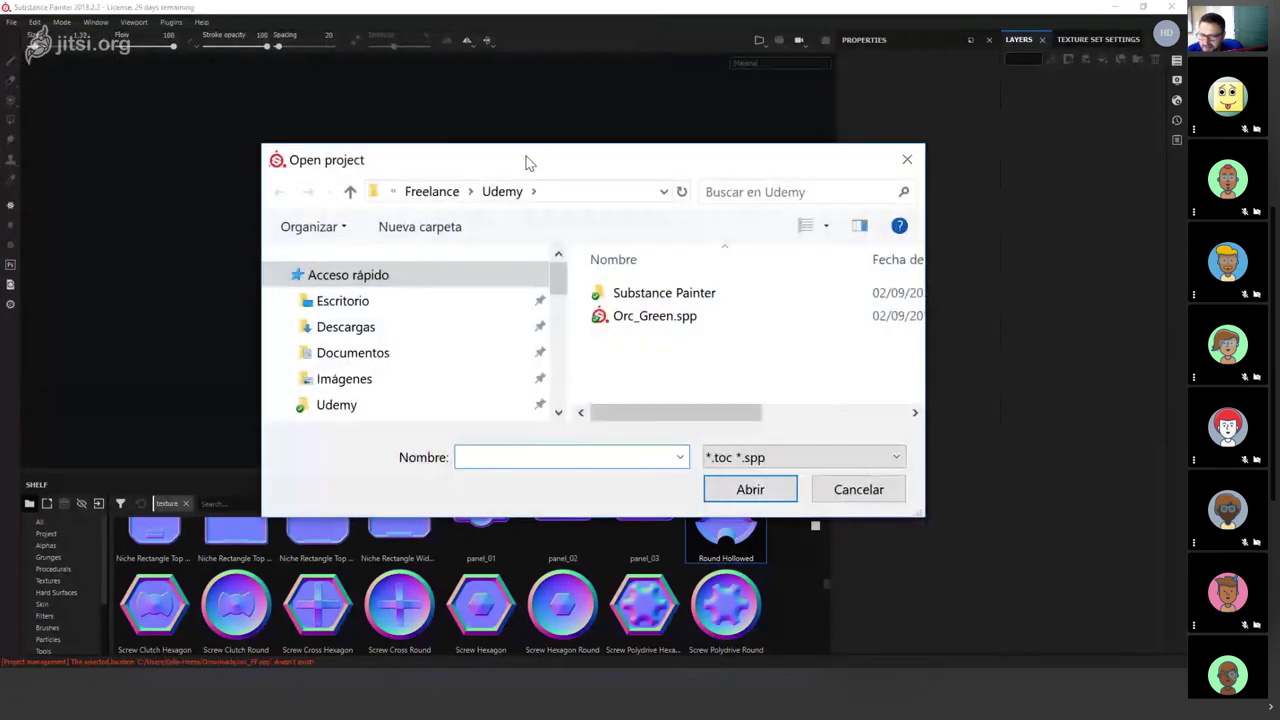
pyautogui.click(906, 160)
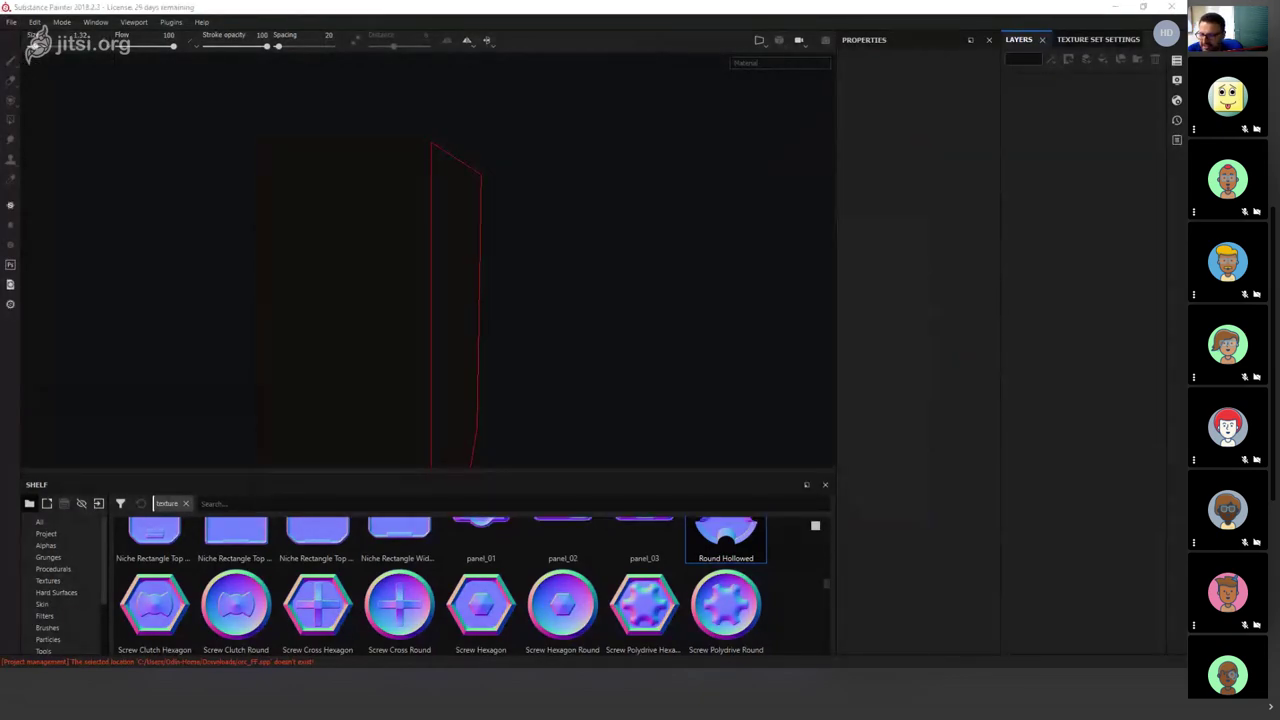
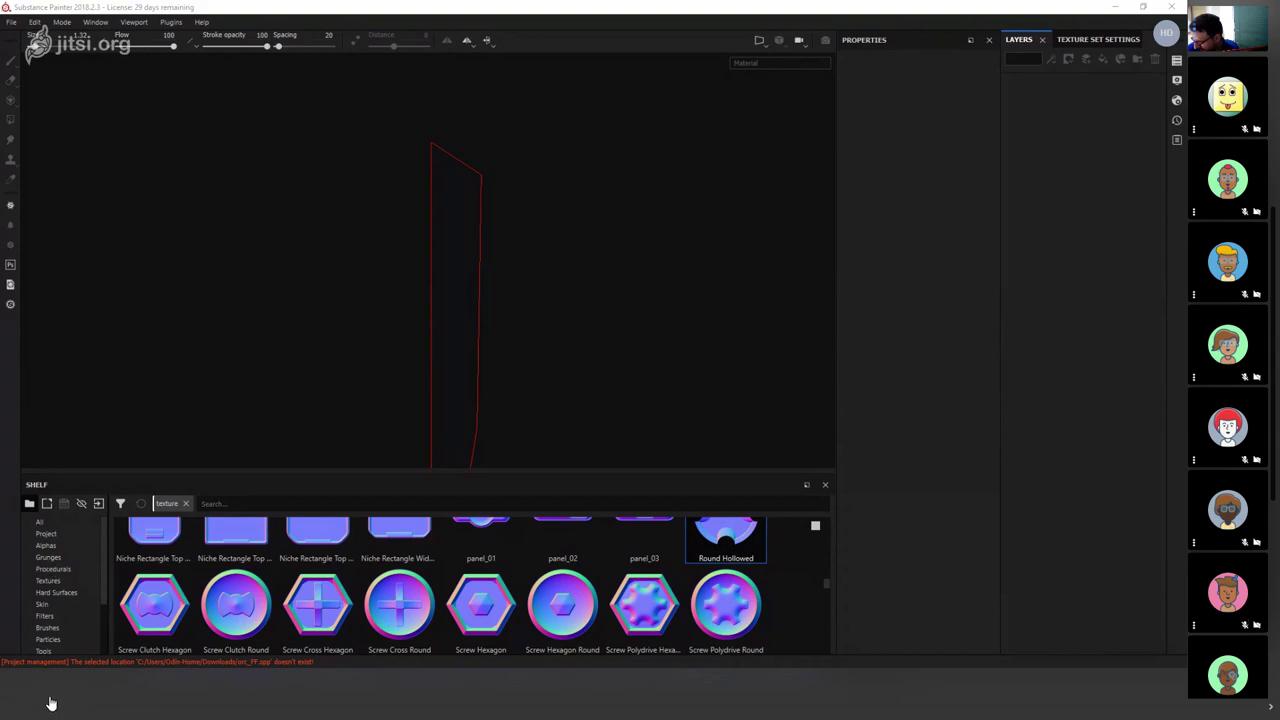
# Open the meeting chat briefly, then close it again.
pyautogui.moveTo(54, 700)
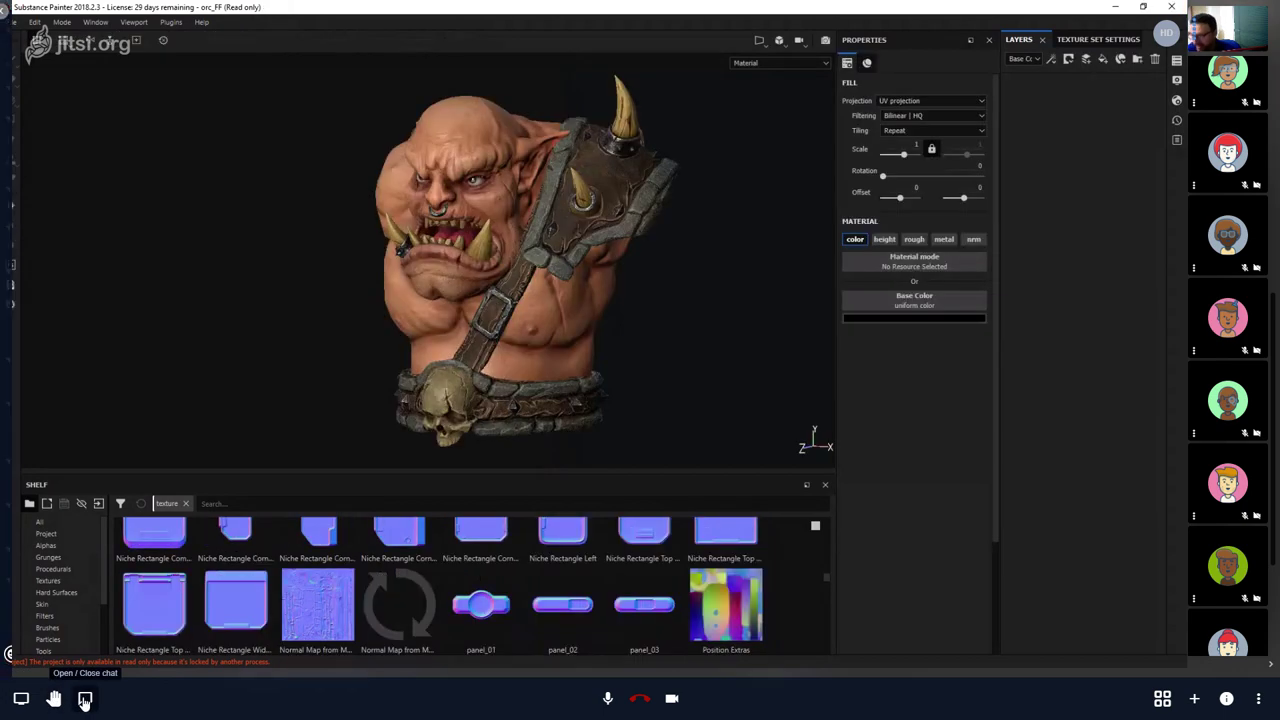
pyautogui.click(85, 698)
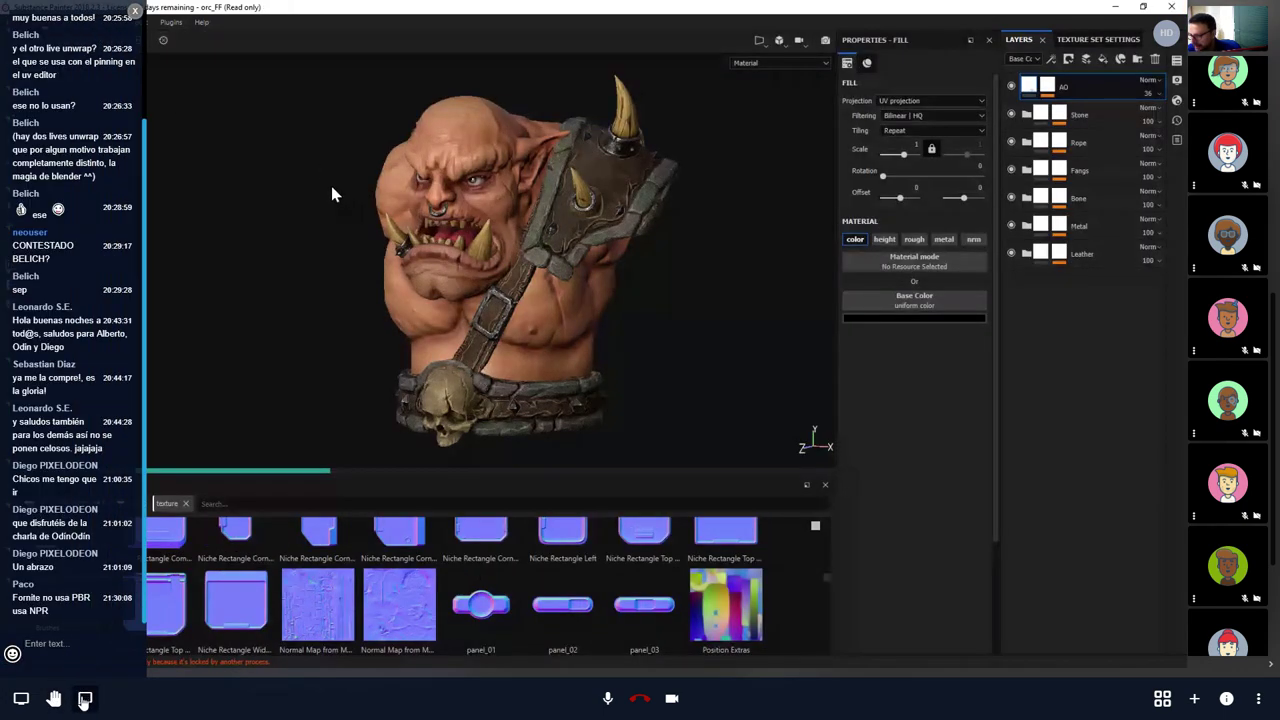
pyautogui.click(85, 700)
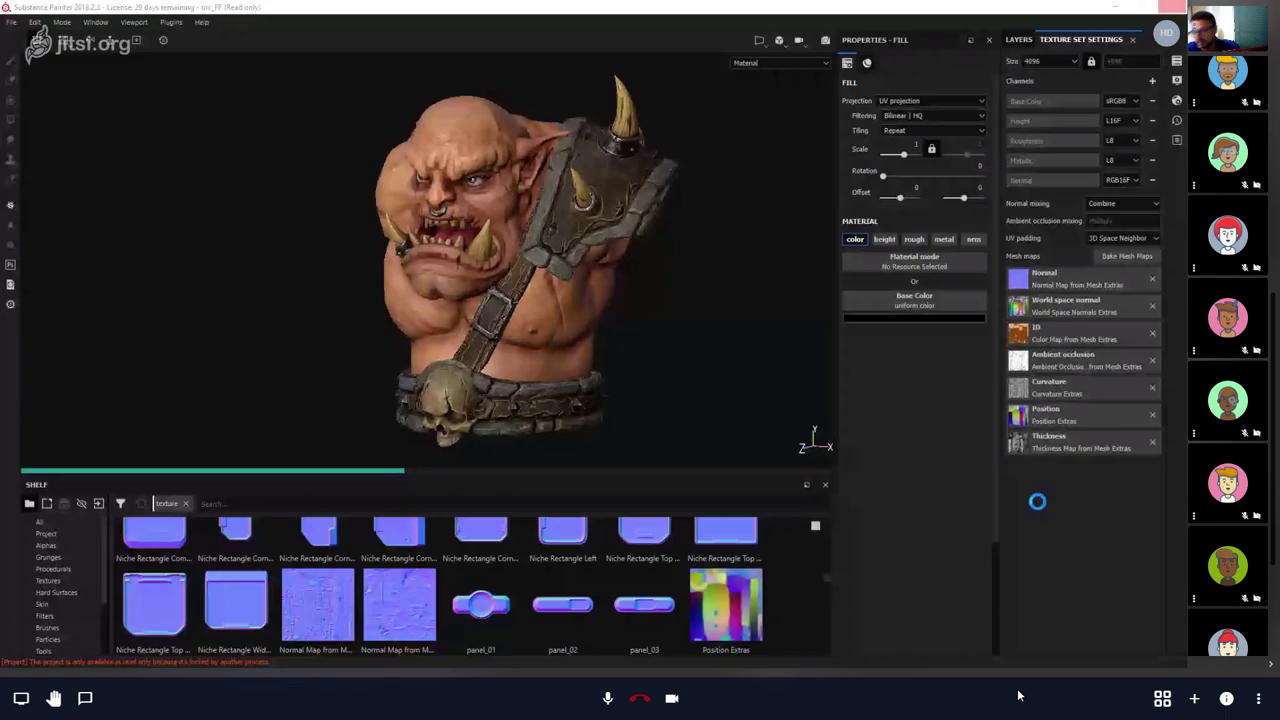
# Open the meeting chat to read messages beside the shared orc bust.
pyautogui.click(86, 700)
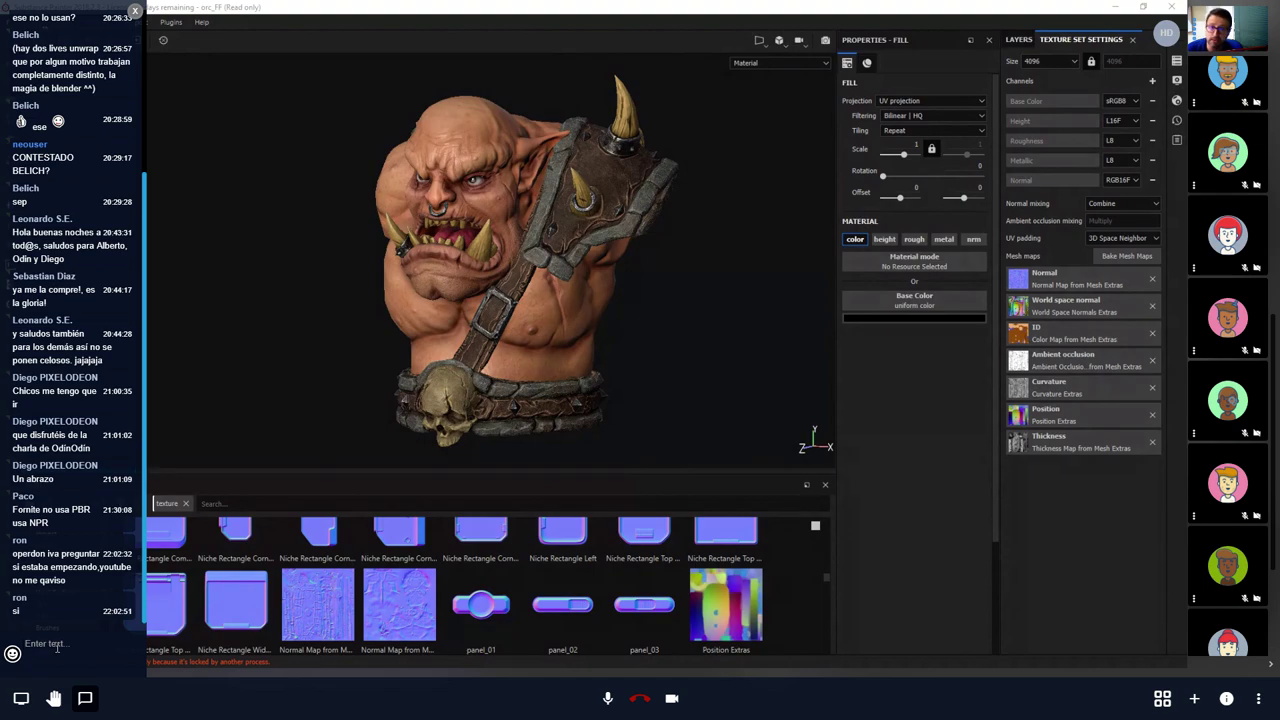
# Orbit the orc to a front view and zoom in on its face with panels hidden.
pyautogui.click(246, 280)
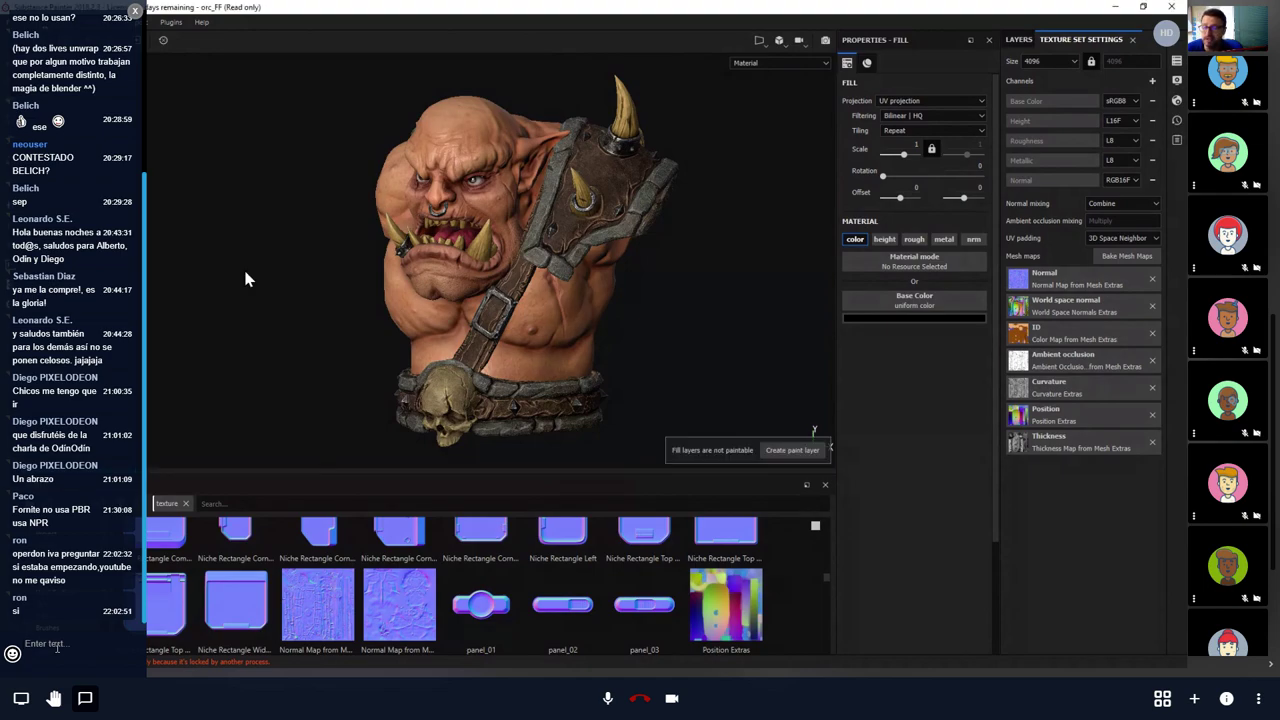
pyautogui.moveTo(248, 277)
pyautogui.keyDown('alt'); pyautogui.mouseDown()
pyautogui.moveTo(254, 263)
pyautogui.moveTo(308, 258)
pyautogui.mouseUp(); pyautogui.keyUp('alt')
pyautogui.moveTo(308, 258)
pyautogui.keyDown('alt'); pyautogui.mouseDown(button='right')
pyautogui.moveTo(362, 360)
pyautogui.moveTo(405, 330)
pyautogui.moveTo(468, 346)
pyautogui.mouseUp(button='right'); pyautogui.keyUp('alt')
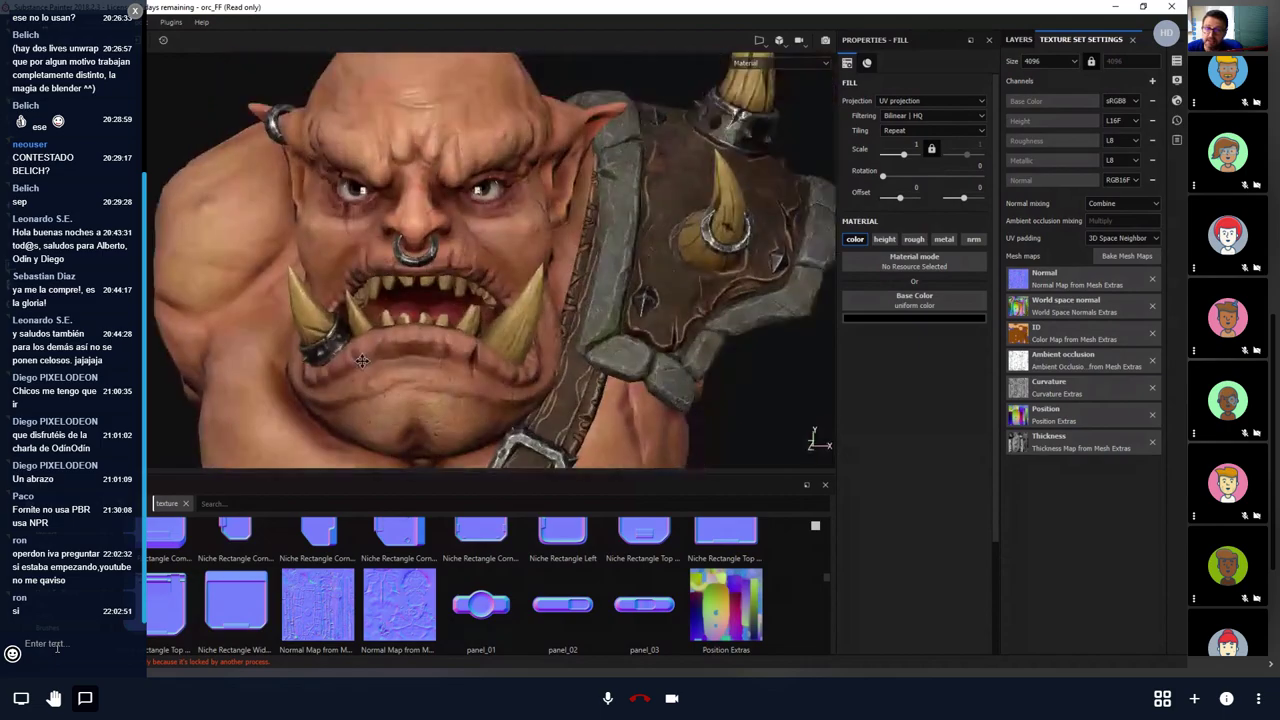
pyautogui.press('Tab')
# Zoom back out to the full bust, restore the panels and show the layer stack.
pyautogui.keyDown('alt'); pyautogui.moveTo(467, 346); pyautogui.dragTo(446, 345); pyautogui.keyUp('alt')
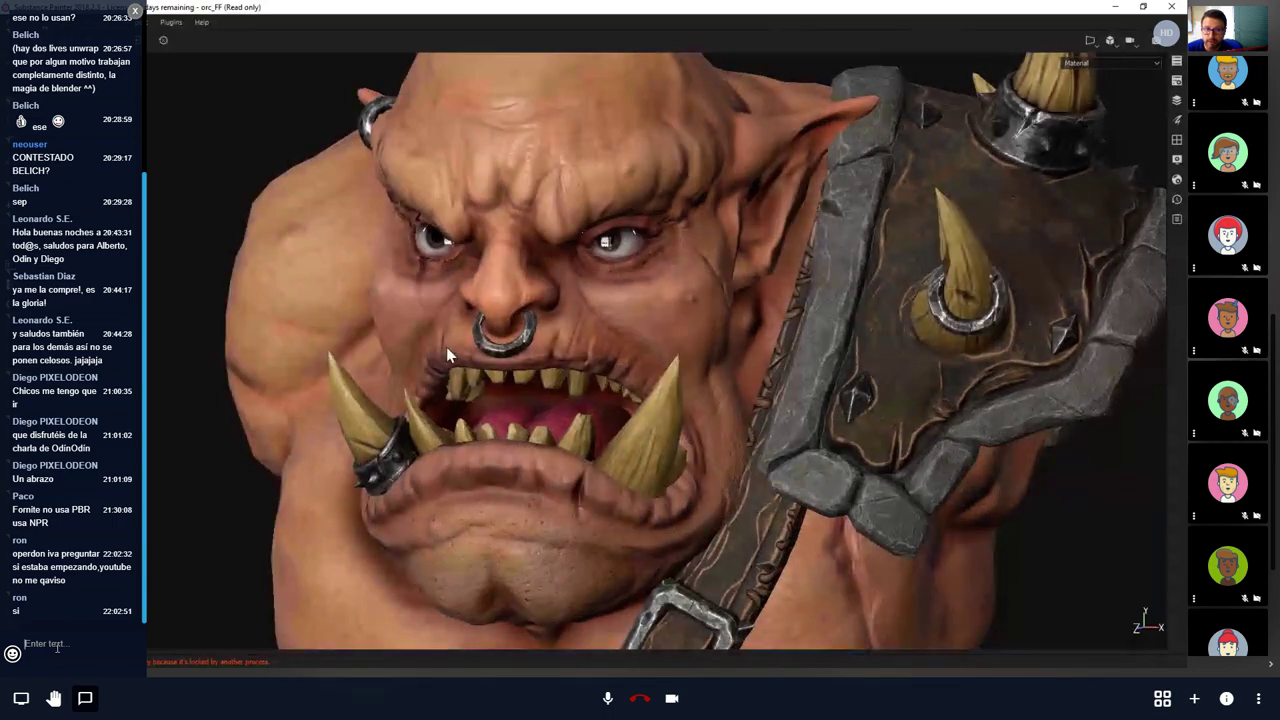
pyautogui.keyDown('alt'); pyautogui.moveTo(446, 347); pyautogui.dragTo(218, 320, button='right'); pyautogui.keyUp('alt')
pyautogui.keyDown('alt'); pyautogui.moveTo(218, 320); pyautogui.dragTo(722, 458); pyautogui.keyUp('alt')
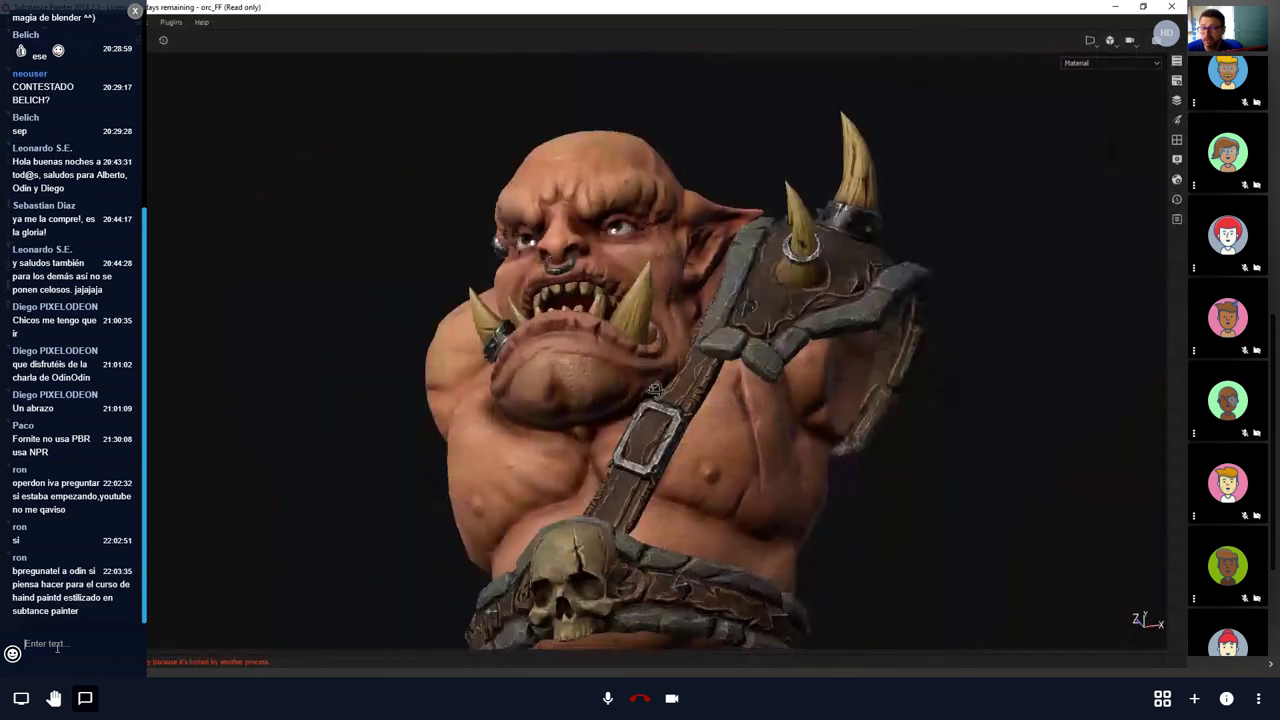
pyautogui.press('Tab')
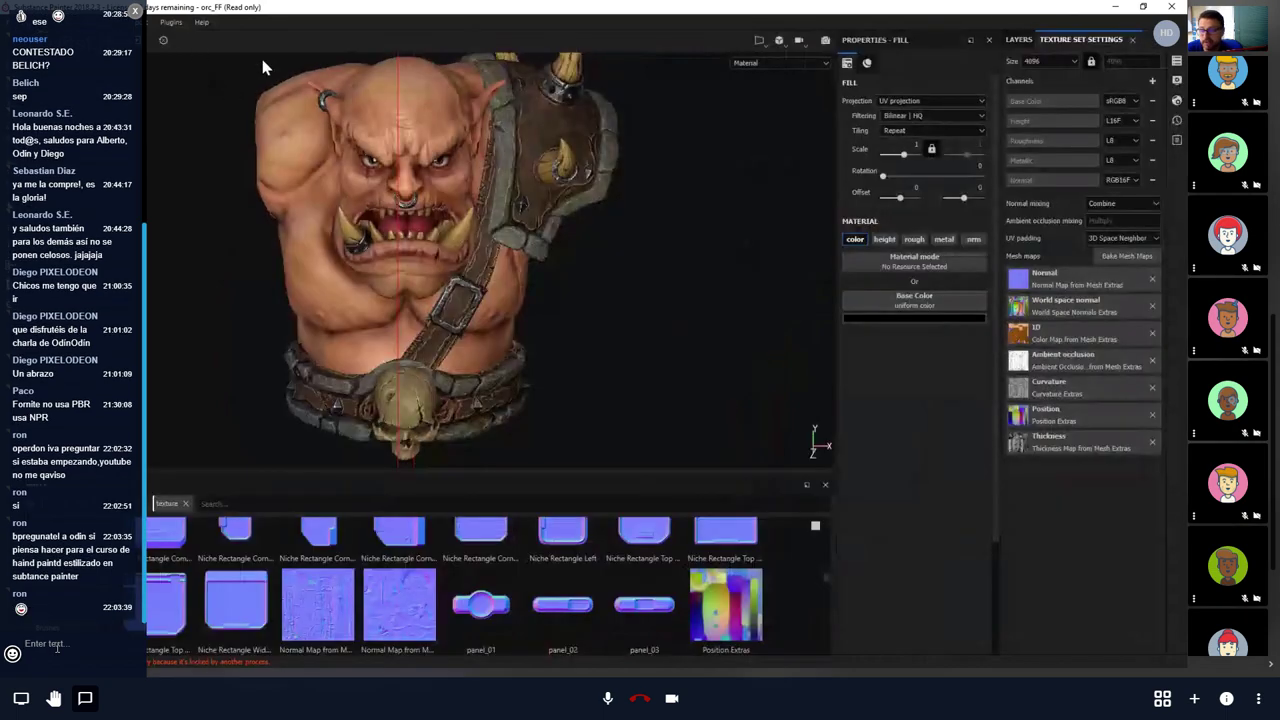
pyautogui.click(1019, 39)
pyautogui.keyDown('alt'); pyautogui.moveTo(425, 184); pyautogui.dragTo(182, 122); pyautogui.keyUp('alt')
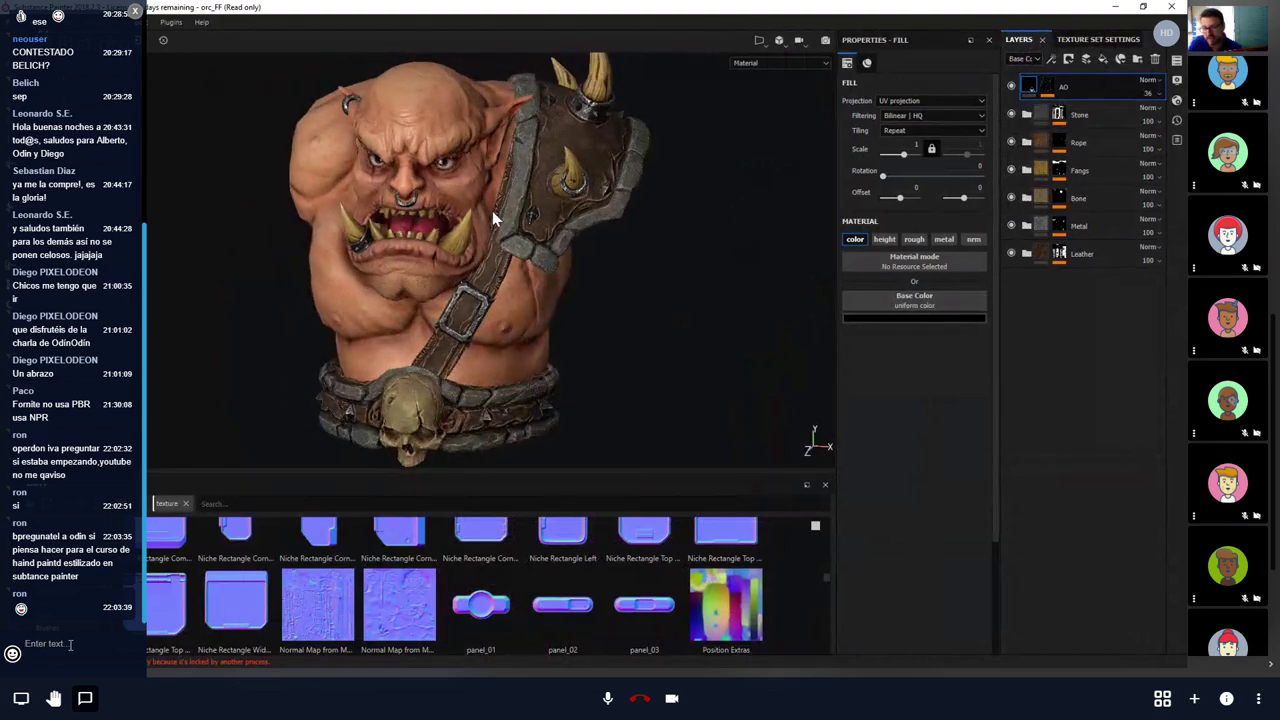
# Tilt the orc toward the viewer with panels hidden, then close the meeting chat.
pyautogui.moveTo(491, 214)
pyautogui.keyDown('alt'); pyautogui.mouseDown()
pyautogui.moveTo(495, 291)
pyautogui.moveTo(484, 292)
pyautogui.moveTo(508, 281)
pyautogui.mouseUp(); pyautogui.keyUp('alt')
pyautogui.press('Tab')
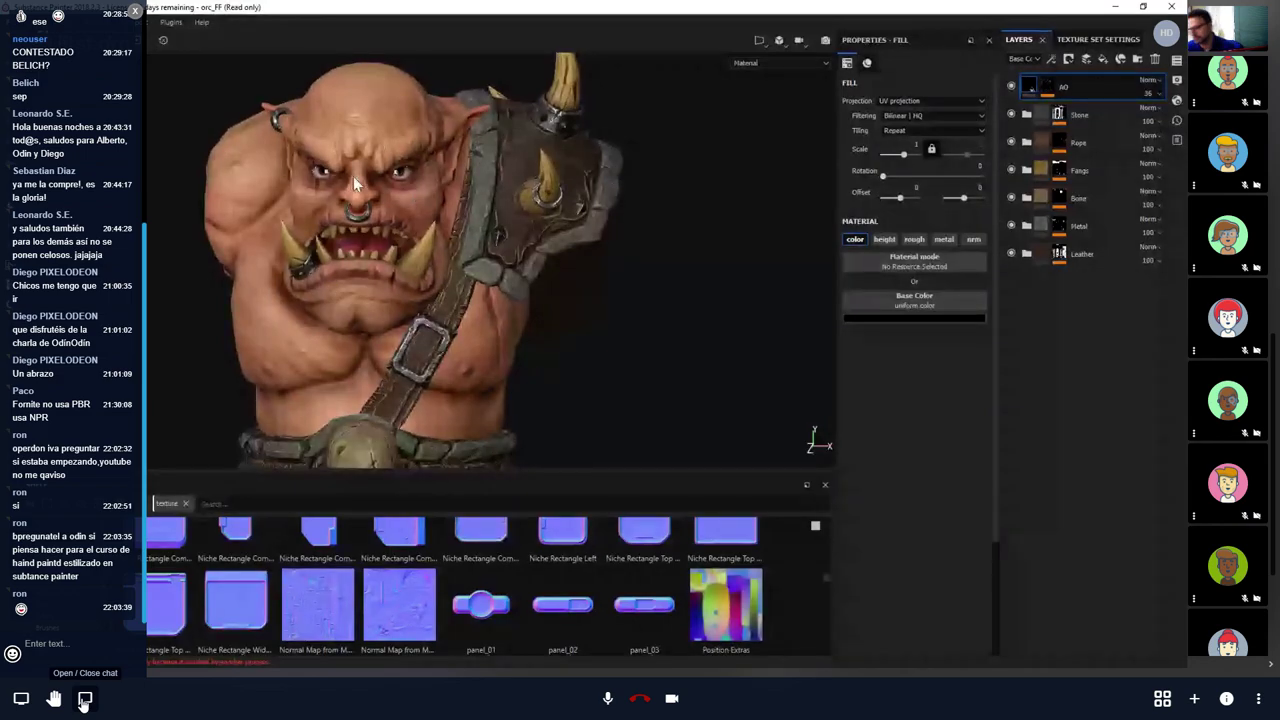
pyautogui.click(85, 703)
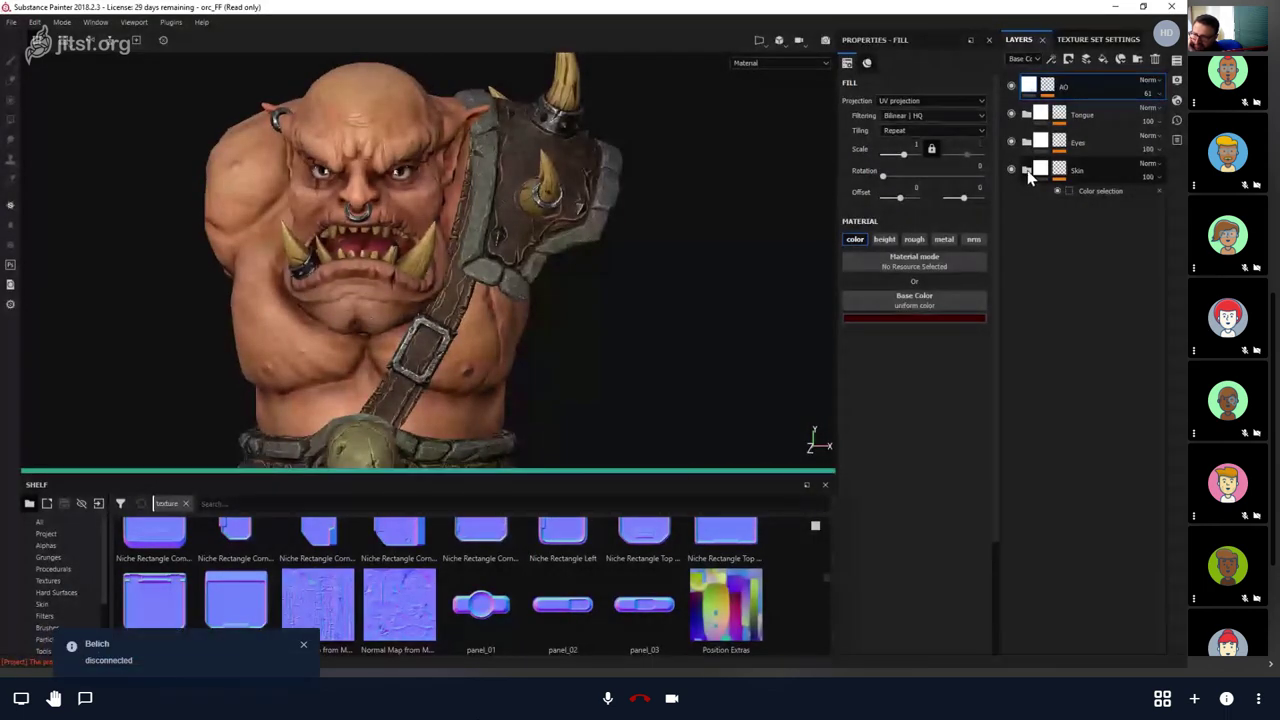
# Expand the Skin and Skin Tones folders and move closer to the orc's head.
pyautogui.click(1027, 172)
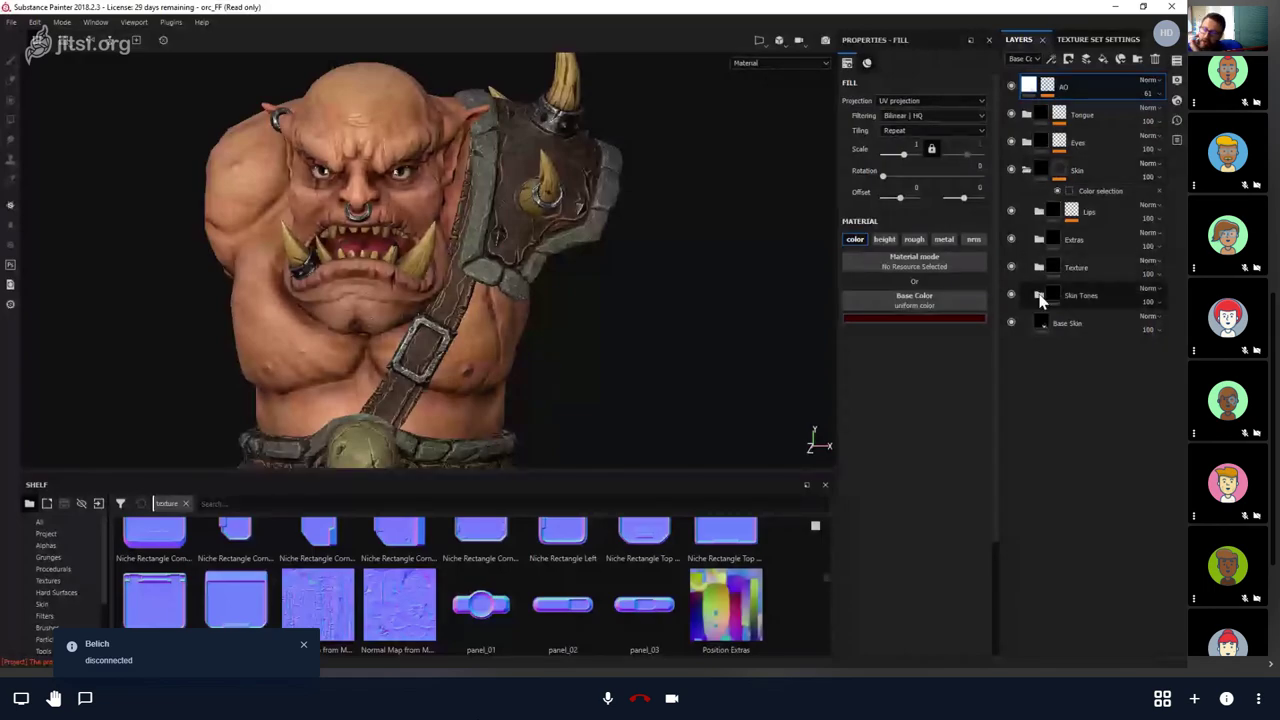
pyautogui.click(1039, 296)
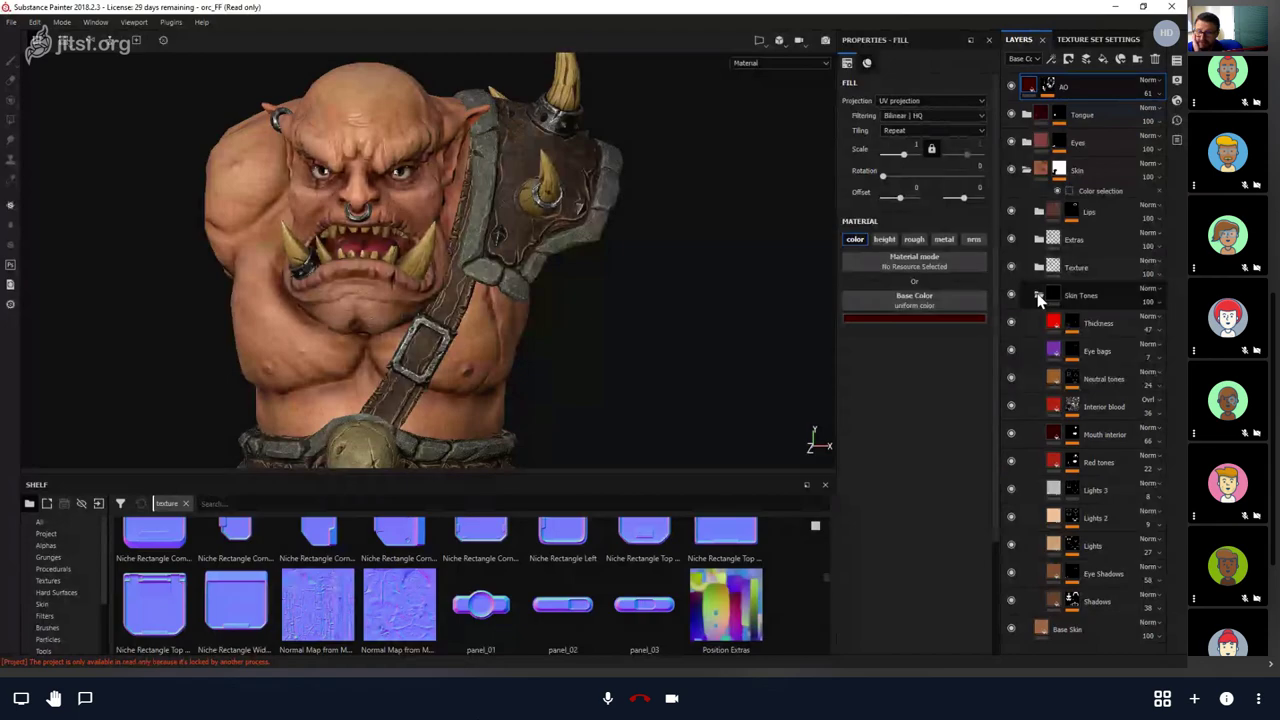
pyautogui.keyDown('alt'); pyautogui.moveTo(451, 267); pyautogui.dragTo(468, 340); pyautogui.keyUp('alt')
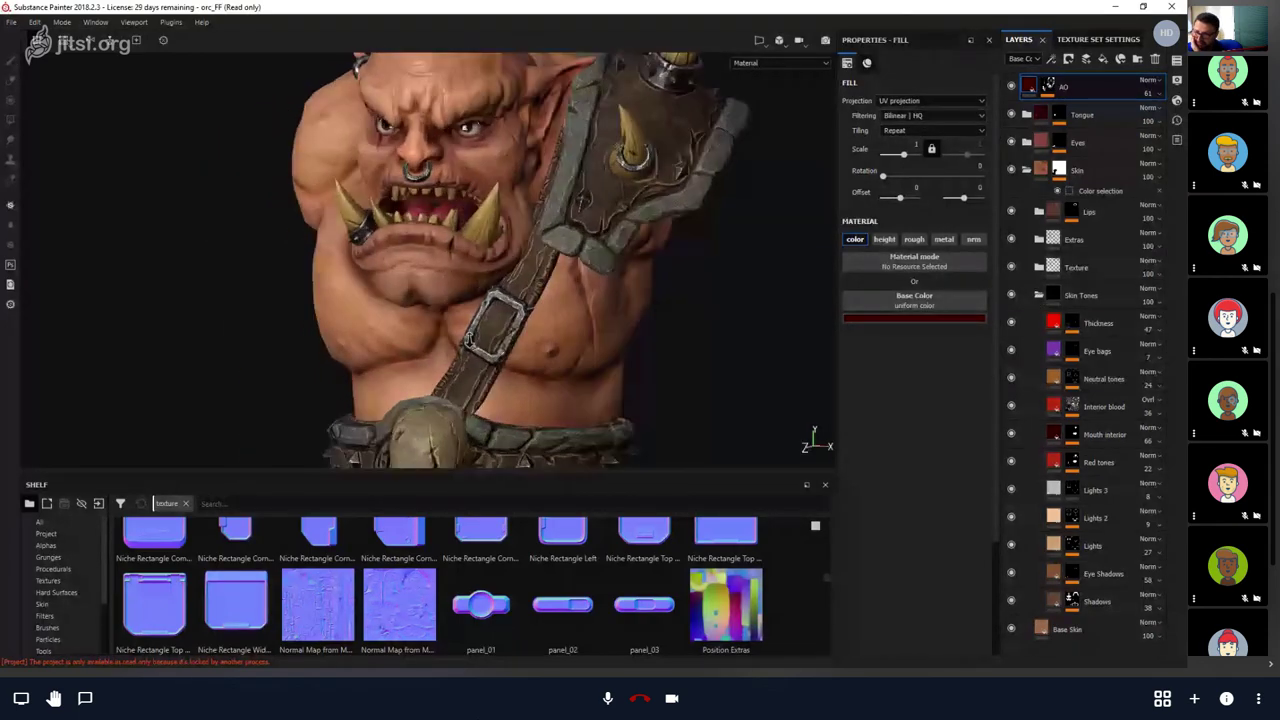
pyautogui.scroll(2, 468, 340)
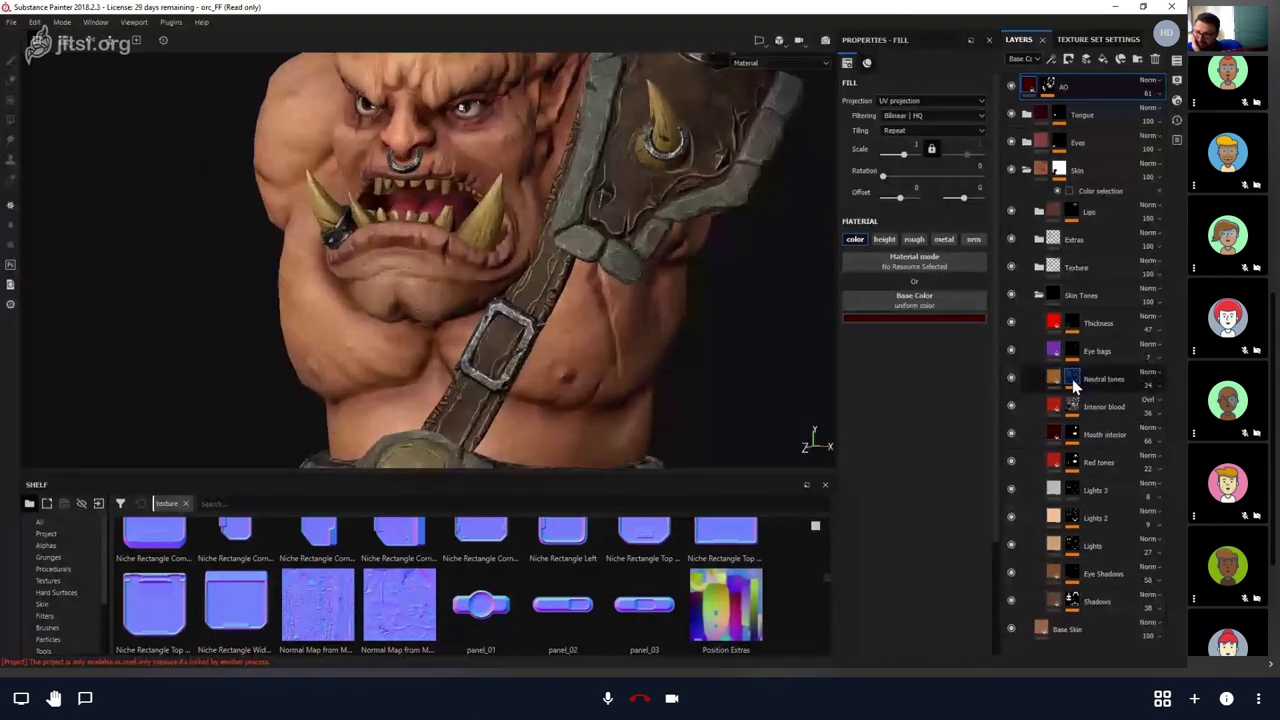
# Preview the masks of Shadows, Eye Shadows, Lights 1–3, Red tones, Mouth interior and Interior blood.
pyautogui.keyDown('alt'); pyautogui.click(1072, 599); pyautogui.keyUp('alt')
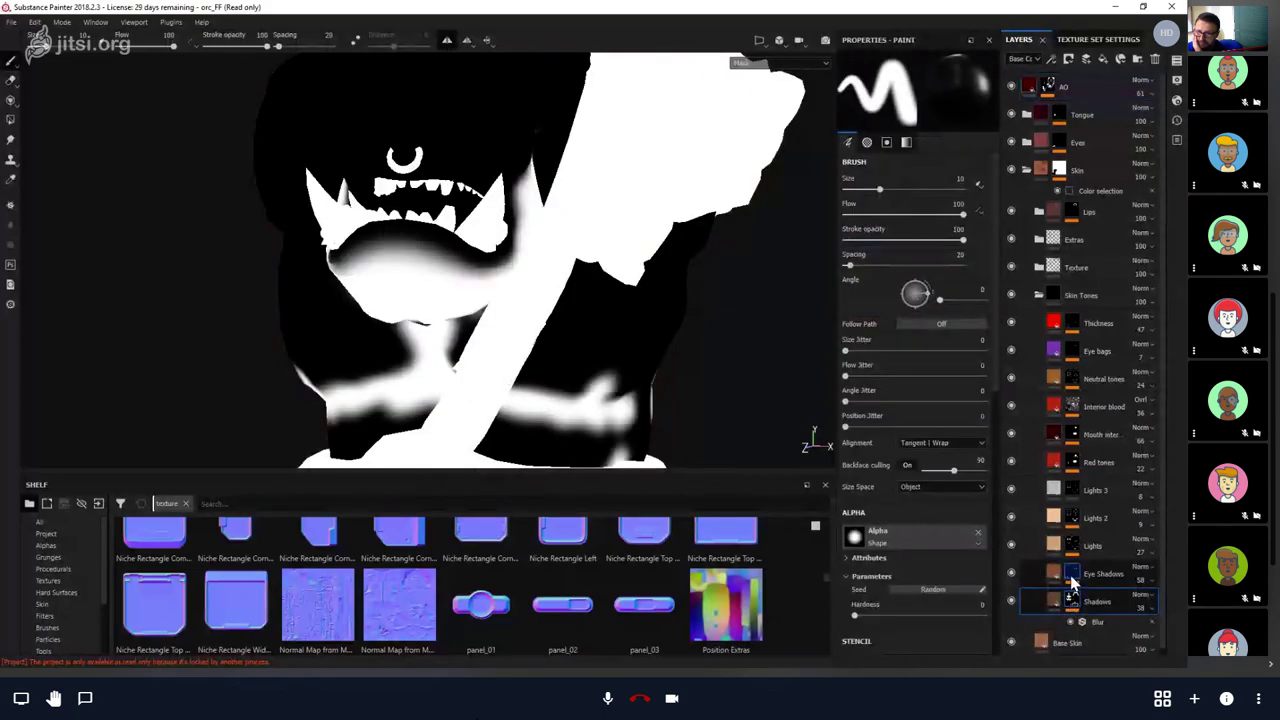
pyautogui.keyDown('alt'); pyautogui.click(1072, 575); pyautogui.keyUp('alt')
pyautogui.keyDown('alt'); pyautogui.click(1078, 545); pyautogui.keyUp('alt')
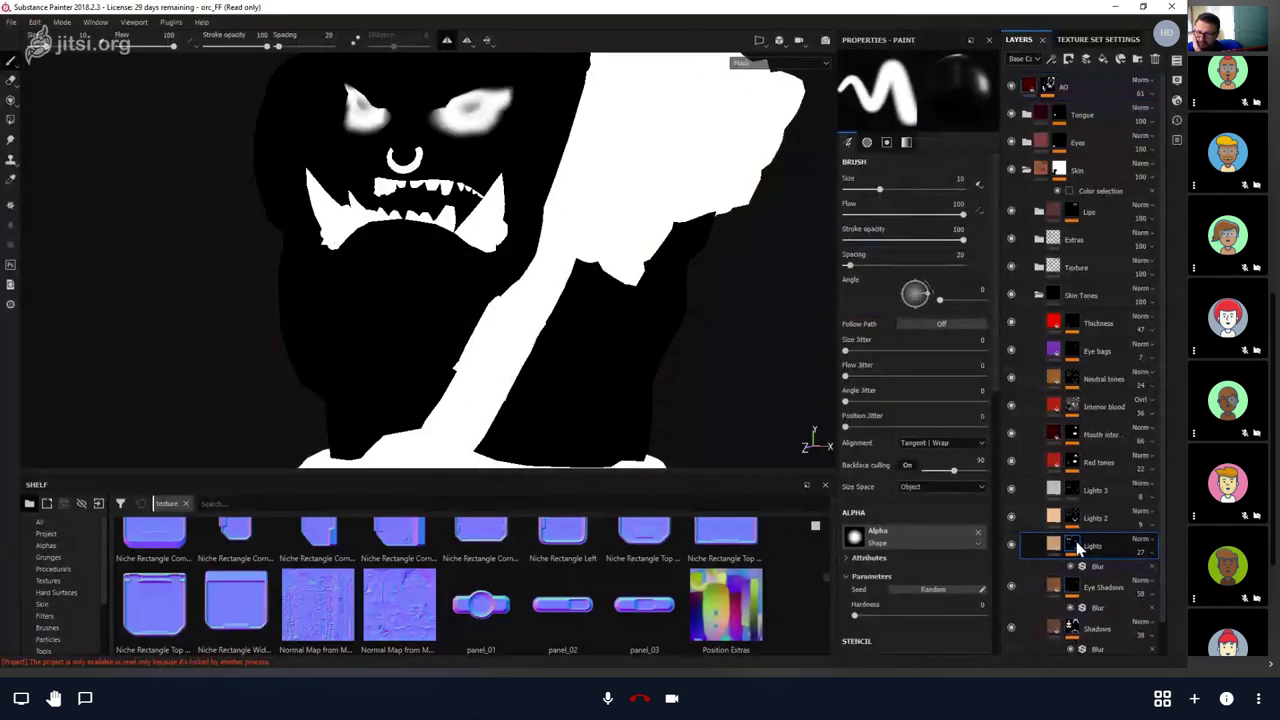
pyautogui.keyDown('alt'); pyautogui.click(1073, 518); pyautogui.keyUp('alt')
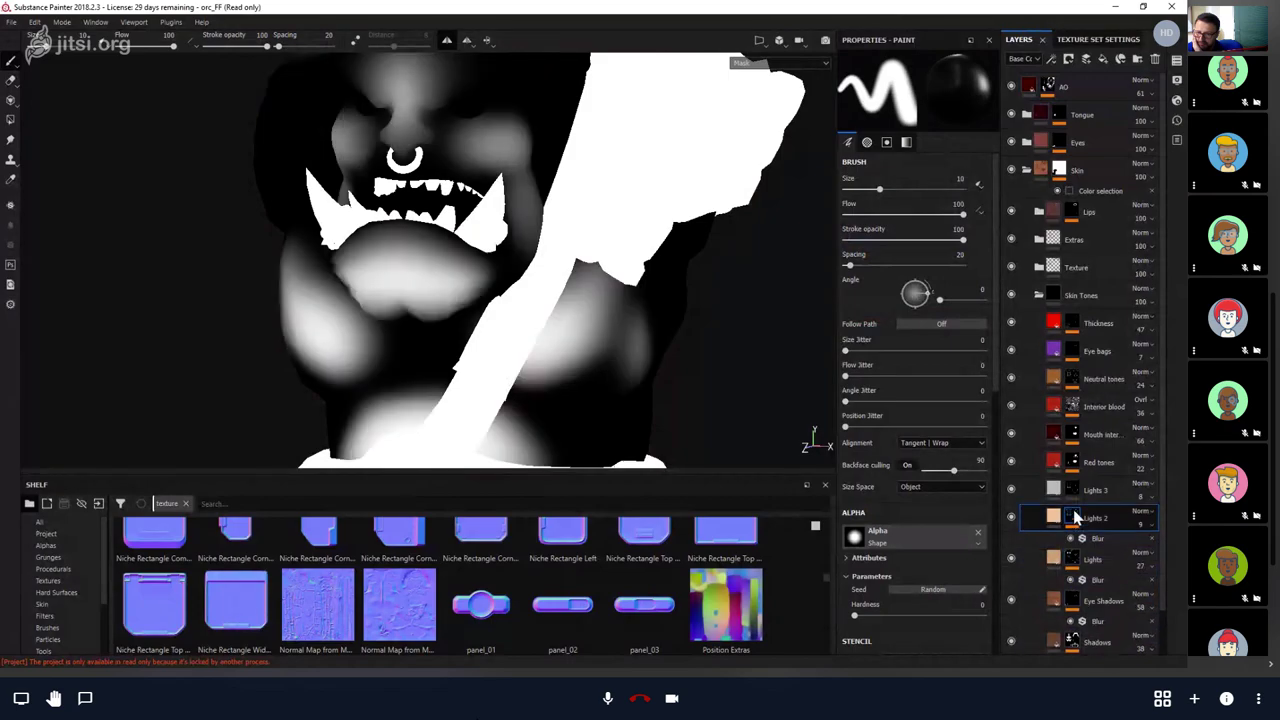
pyautogui.keyDown('alt'); pyautogui.click(1073, 489); pyautogui.keyUp('alt')
pyautogui.keyDown('alt'); pyautogui.click(1073, 461); pyautogui.keyUp('alt')
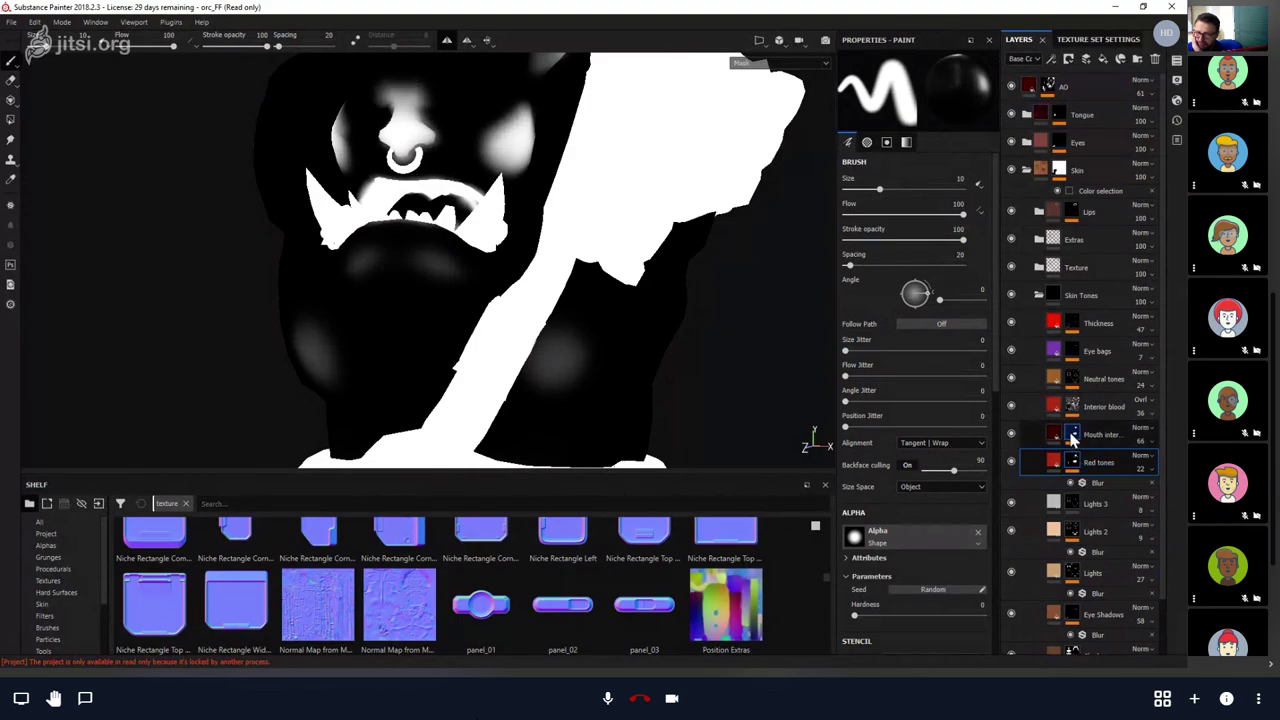
pyautogui.keyDown('alt'); pyautogui.click(1073, 437); pyautogui.keyUp('alt')
pyautogui.keyDown('alt'); pyautogui.click(1072, 405); pyautogui.keyUp('alt')
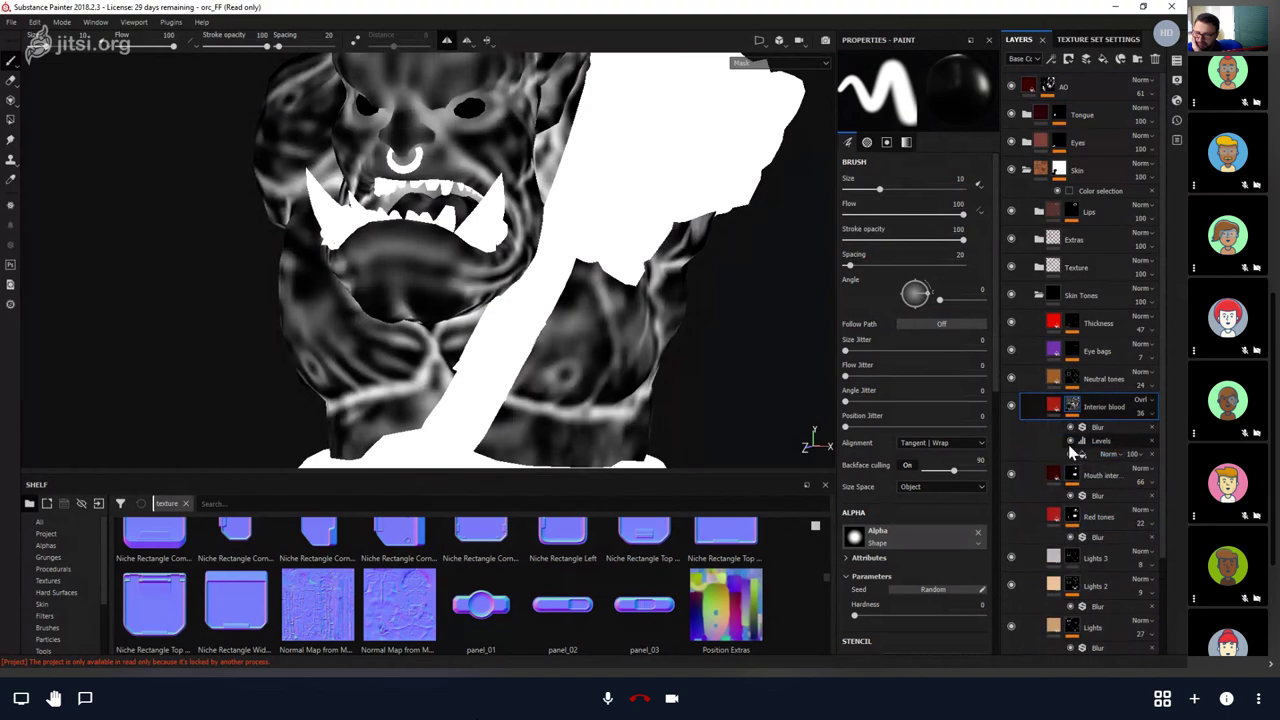
# Disable Interior blood's Levels effect and return from mask view to the full material.
pyautogui.click(1070, 441)
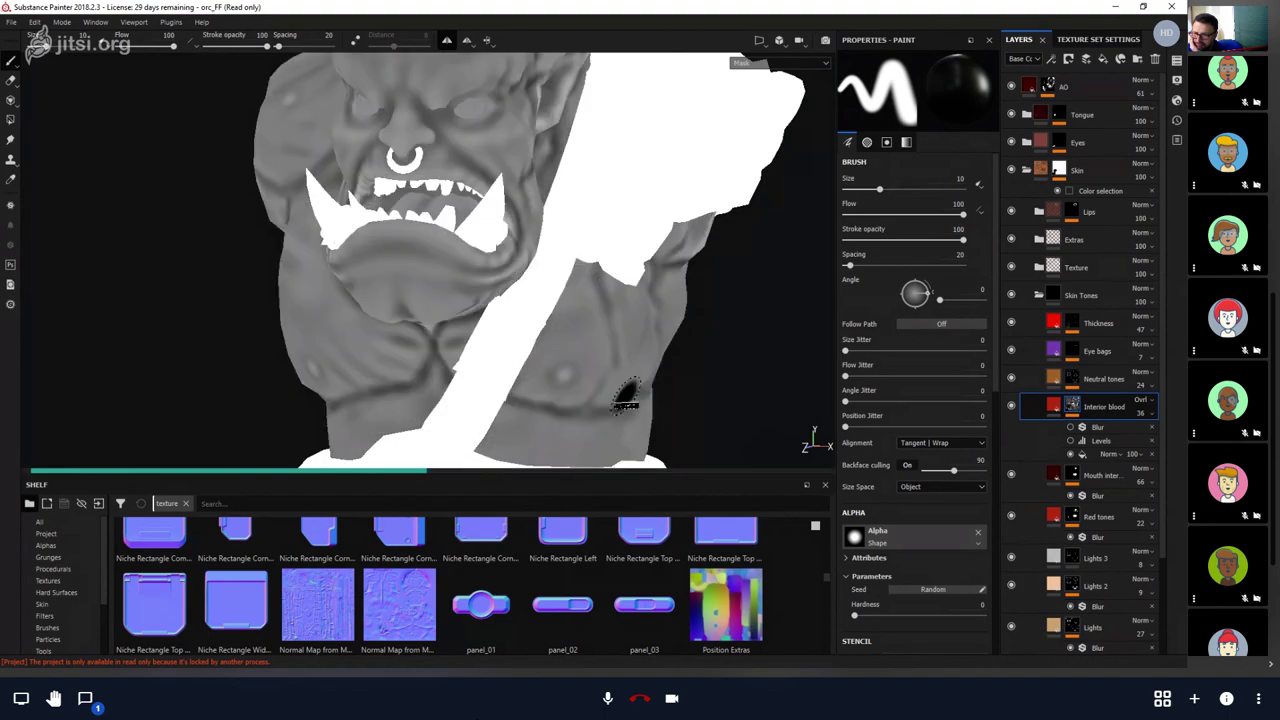
pyautogui.moveTo(628, 385)
pyautogui.keyDown('alt'); pyautogui.mouseDown()
pyautogui.moveTo(621, 362)
pyautogui.moveTo(614, 391)
pyautogui.mouseUp(); pyautogui.keyUp('alt')
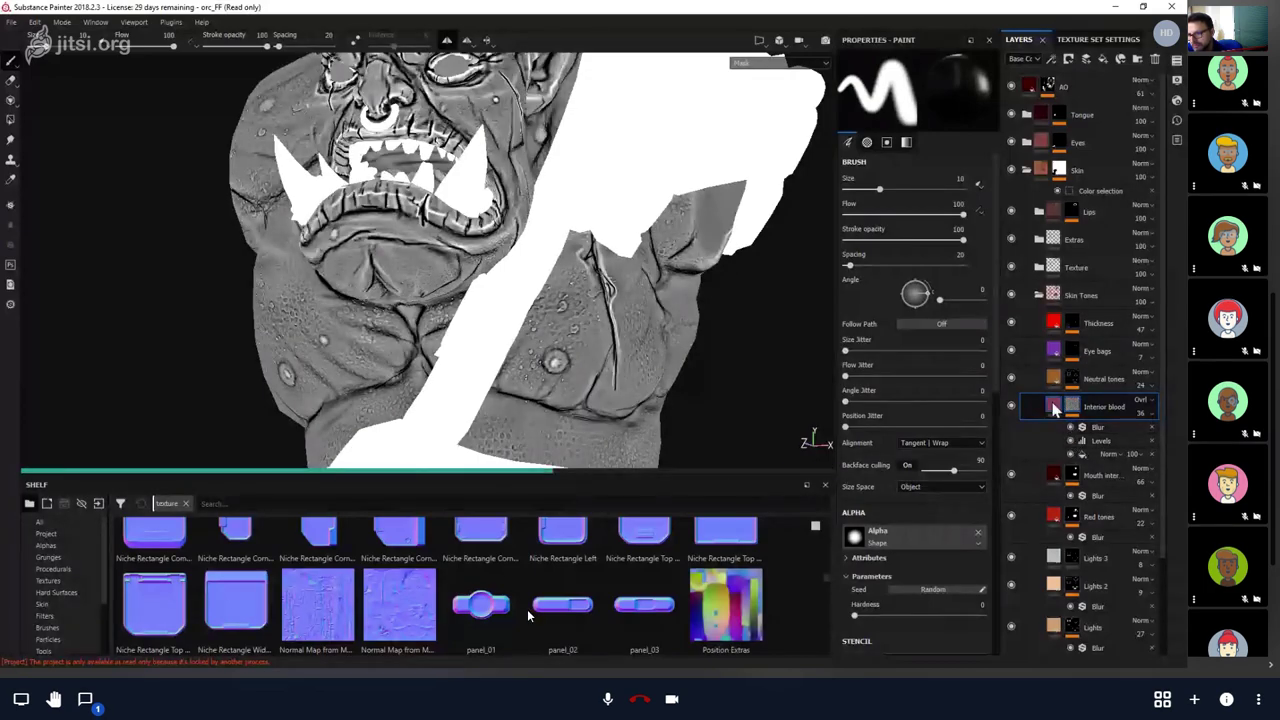
pyautogui.hotkey('ctrl', 'z')
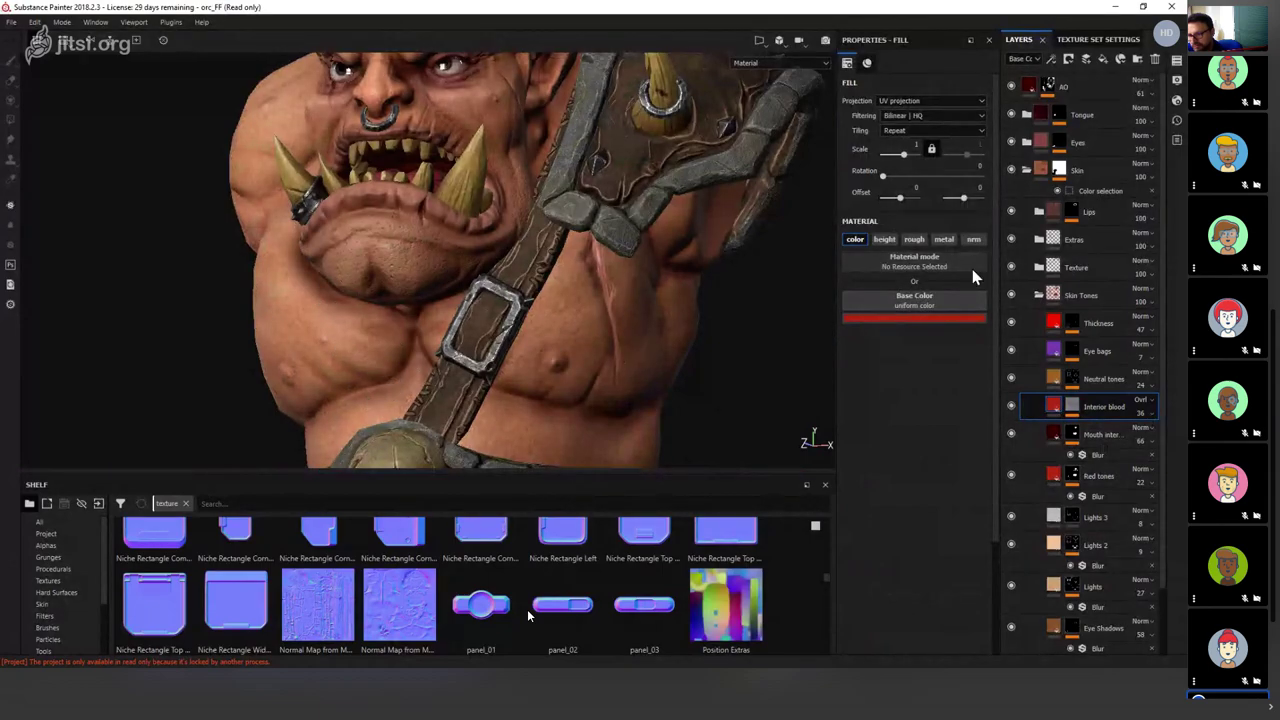
# Collapse Skin Tones and expand the Texture and Extras folders.
pyautogui.click(1039, 292)
pyautogui.click(1039, 268)
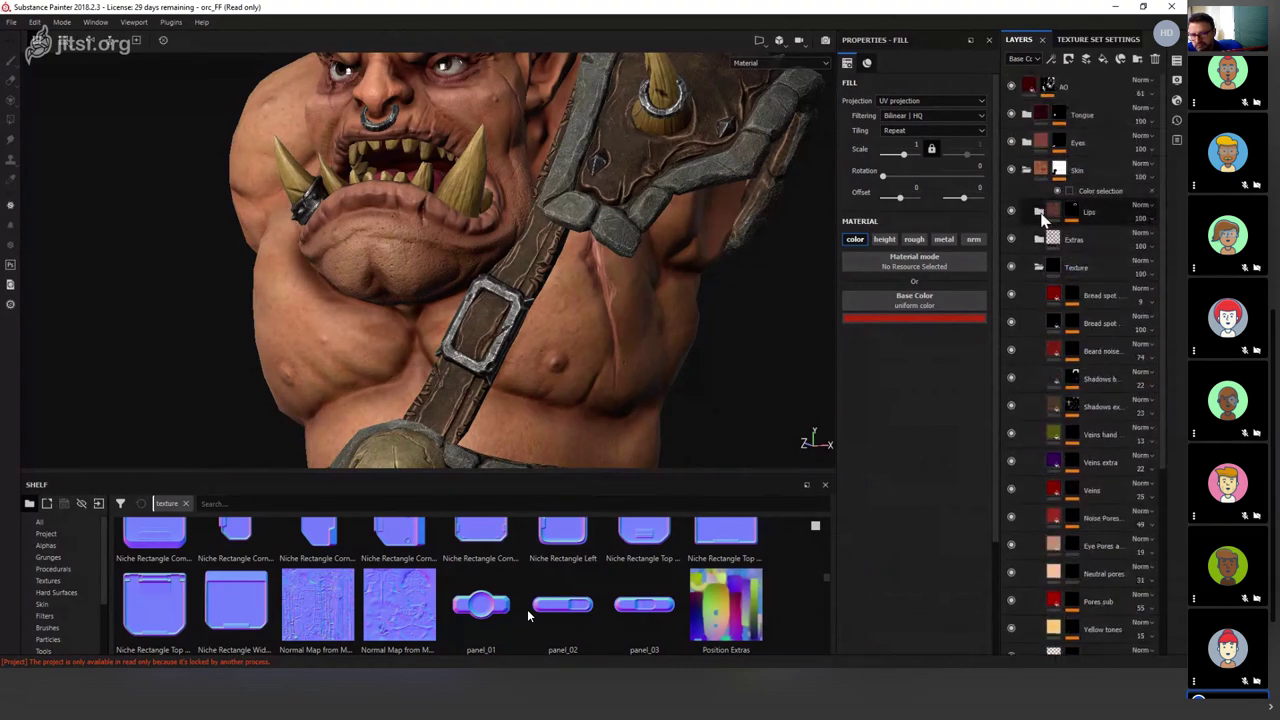
pyautogui.click(1039, 240)
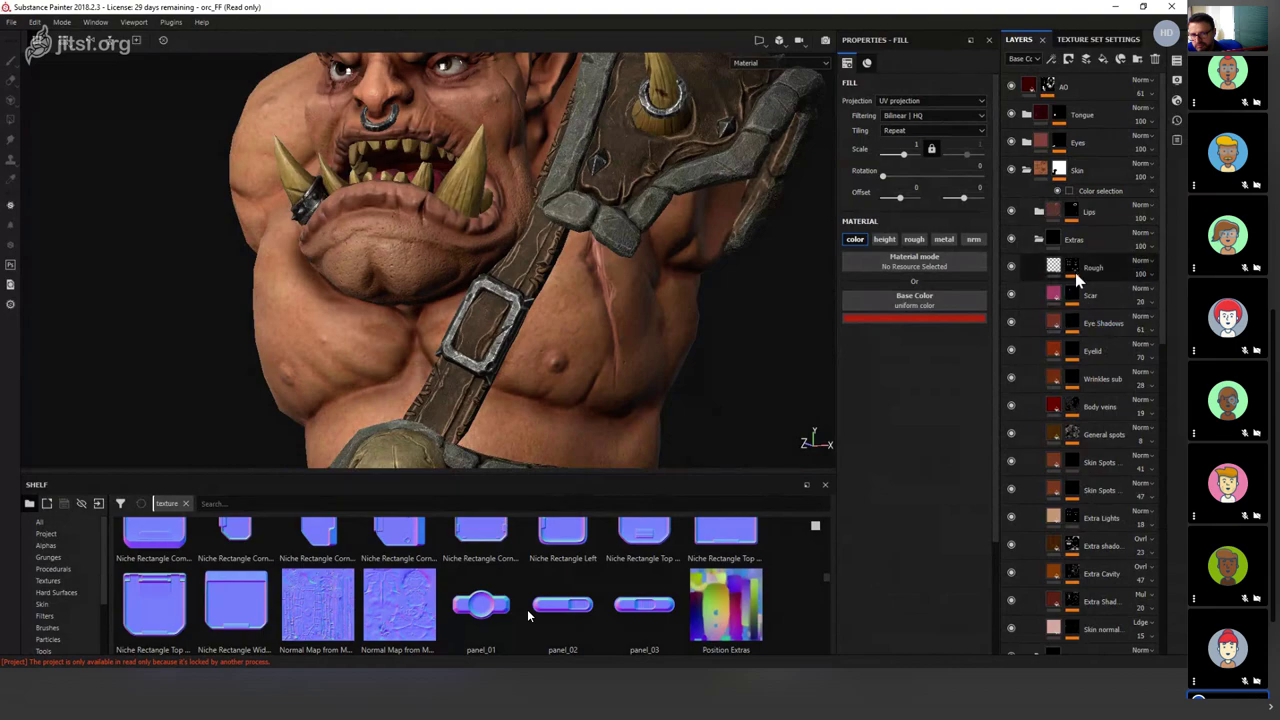
pyautogui.keyDown('alt'); pyautogui.moveTo(517, 200); pyautogui.dragTo(630, 370); pyautogui.keyUp('alt')
# Rotate the lighting around the orc in a full-screen view, then restore the panels.
pyautogui.press('Tab')
pyautogui.moveTo(630, 370)
pyautogui.keyDown('shift'); pyautogui.mouseDown(button='right')
pyautogui.moveTo(588, 372)
pyautogui.moveTo(632, 369)
pyautogui.moveTo(610, 370)
pyautogui.mouseUp(button='right'); pyautogui.keyUp('shift')
pyautogui.scroll(-3, 607, 320)
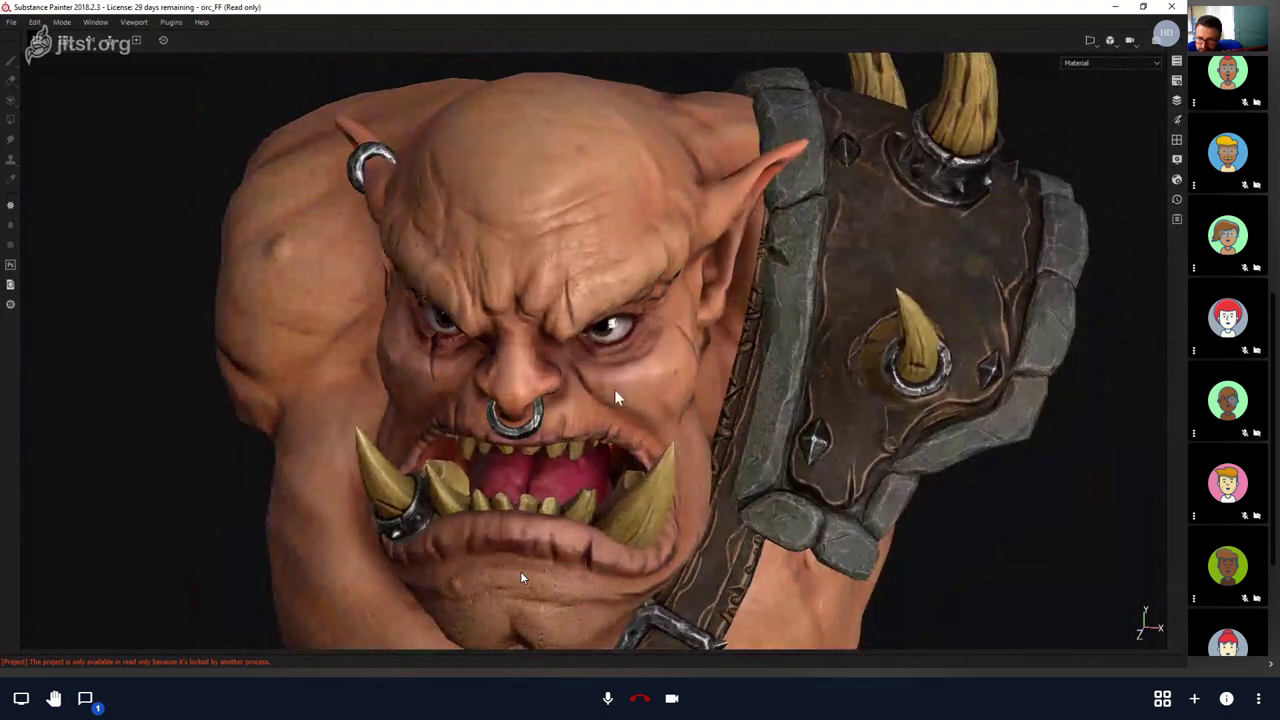
pyautogui.keyDown('alt'); pyautogui.moveTo(607, 320); pyautogui.dragTo(622, 347); pyautogui.keyUp('alt')
pyautogui.press('Tab')
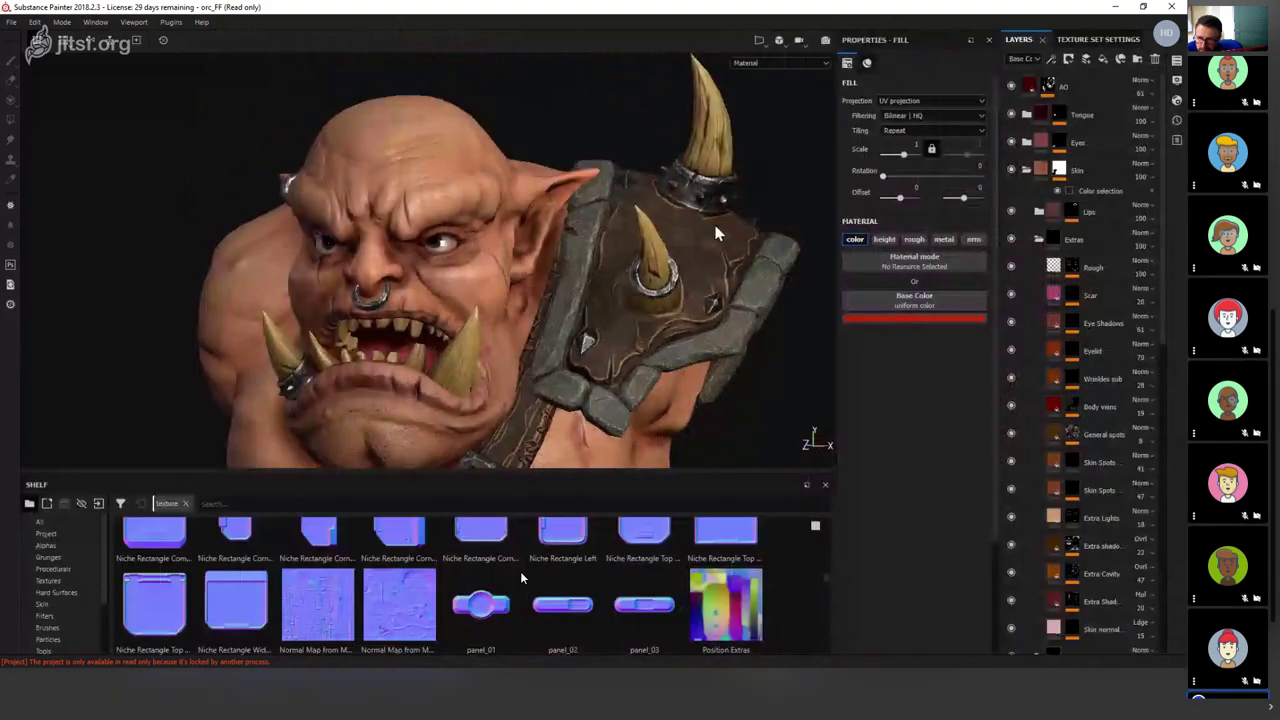
pyautogui.click(1177, 61)
pyautogui.click(1177, 62)
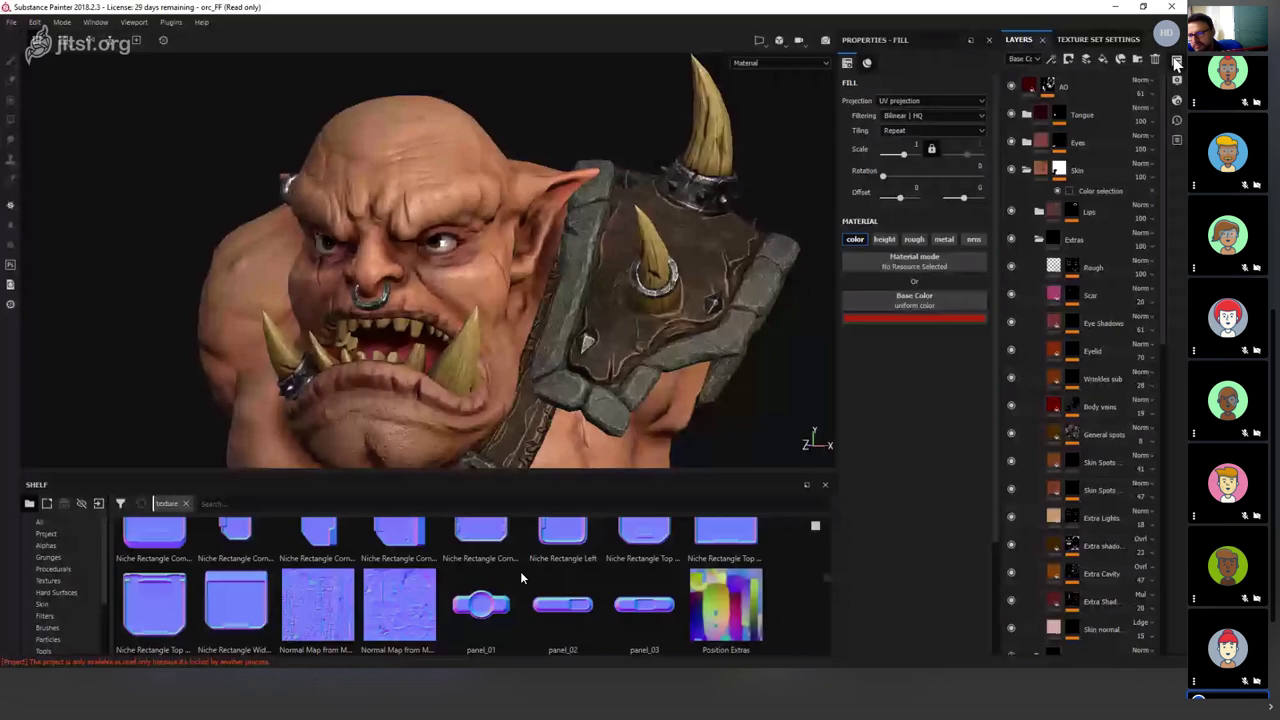
# Show the environment background at opacity 90 with blur 0, framing the whole orc.
pyautogui.click(1175, 81)
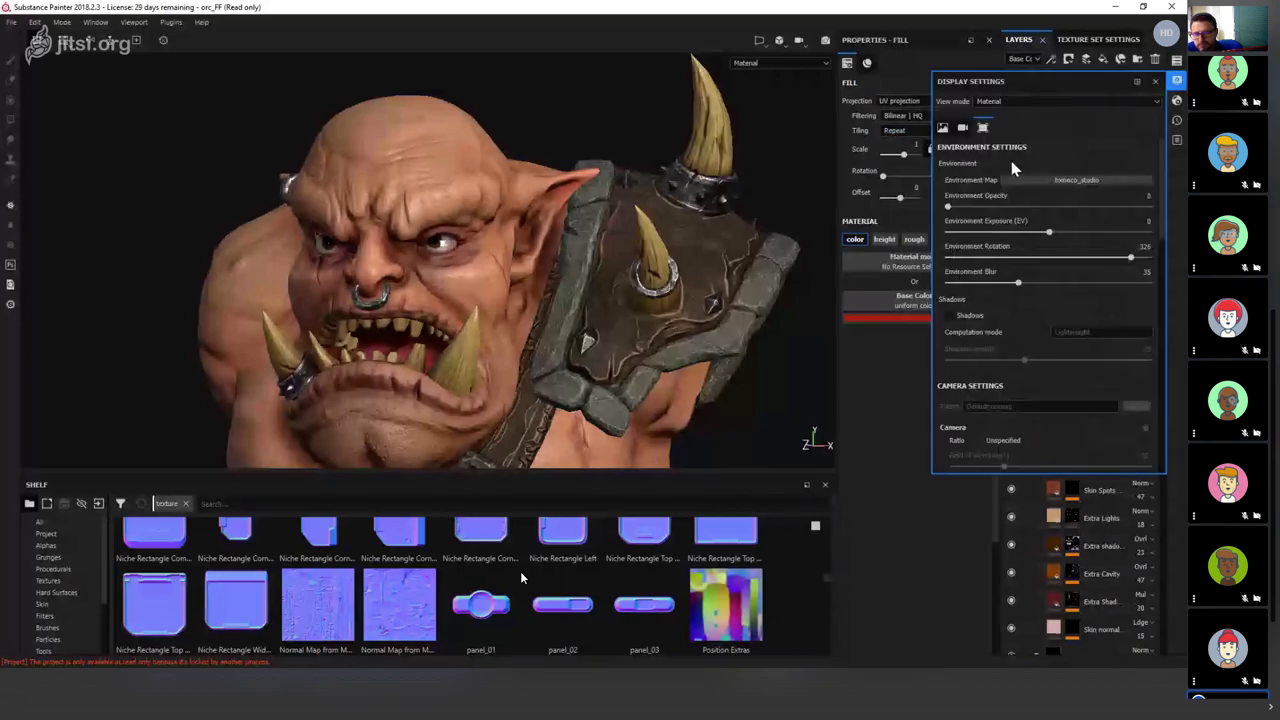
pyautogui.moveTo(950, 207); pyautogui.dragTo(1047, 212)
pyautogui.press('f')
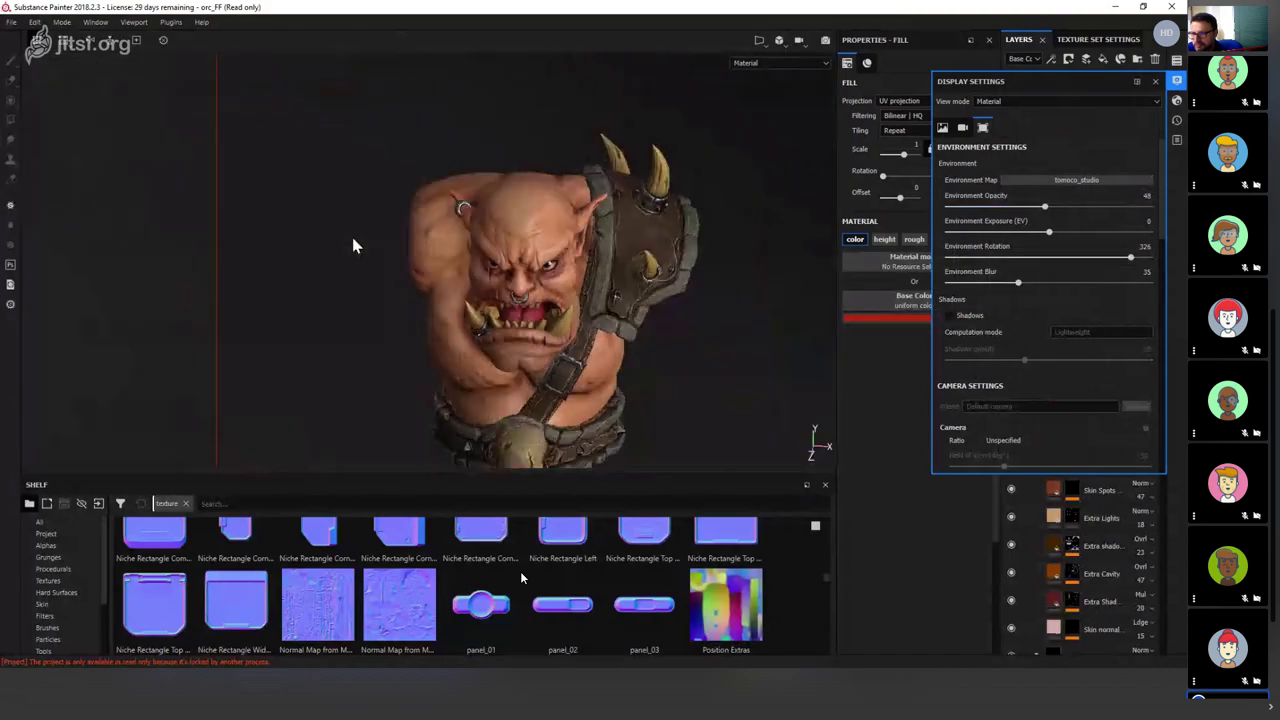
pyautogui.moveTo(1018, 282); pyautogui.dragTo(946, 283)
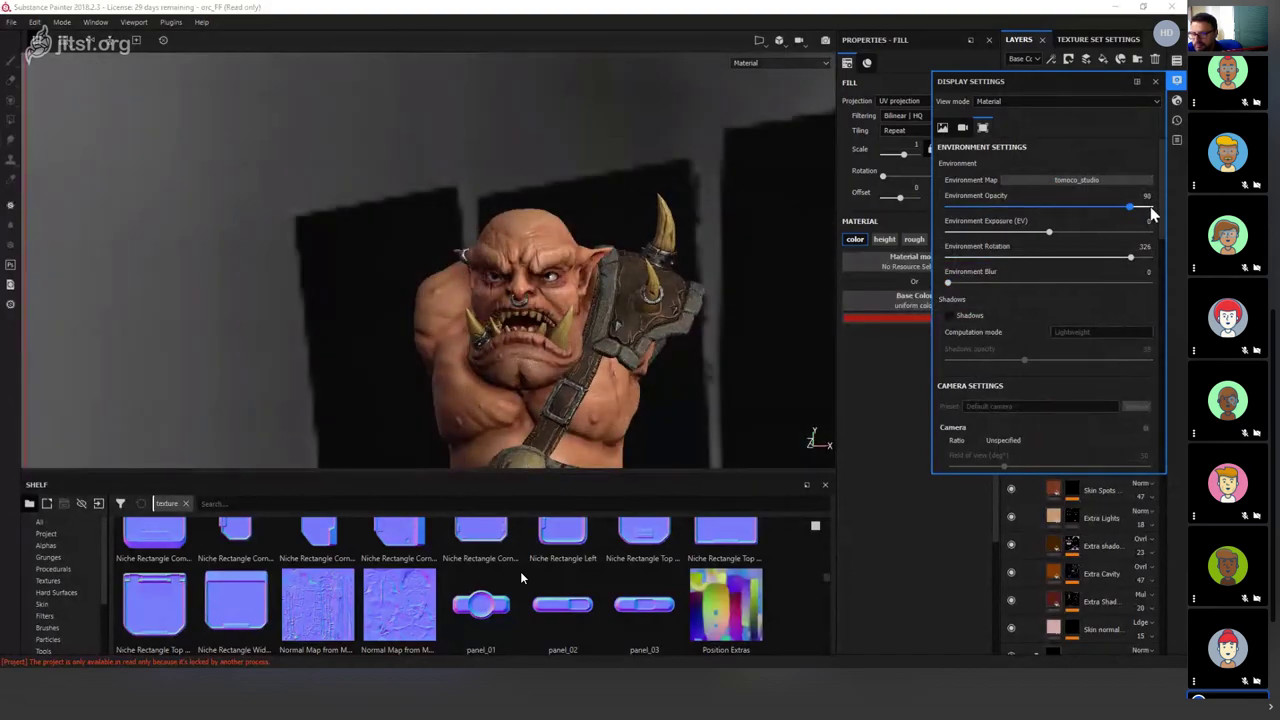
# Orbit the camera around the bust in a full-window view.
pyautogui.press('Tab')
pyautogui.keyDown('alt'); pyautogui.moveTo(546, 229); pyautogui.dragTo(623, 251); pyautogui.keyUp('alt')
pyautogui.press('Tab')
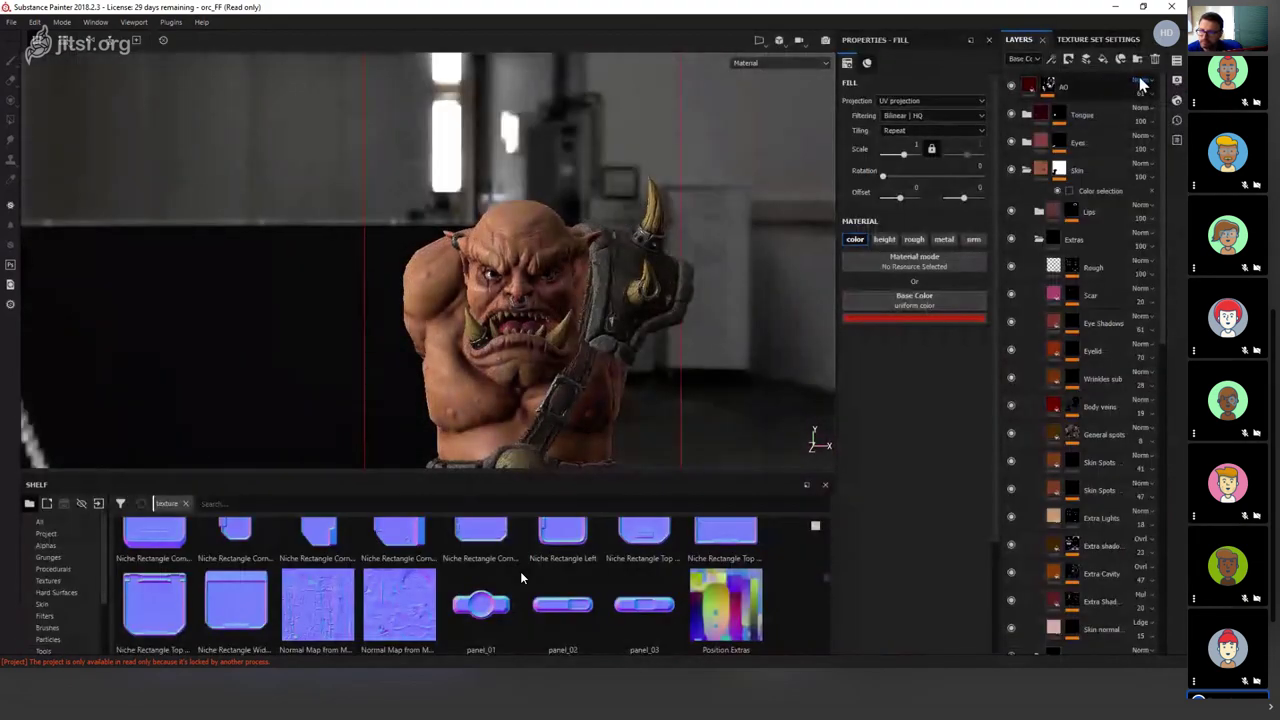
# Switch the environment map to bonifacio_street and rotate its lighting around the orc.
pyautogui.click(1177, 80)
pyautogui.click(1078, 181)
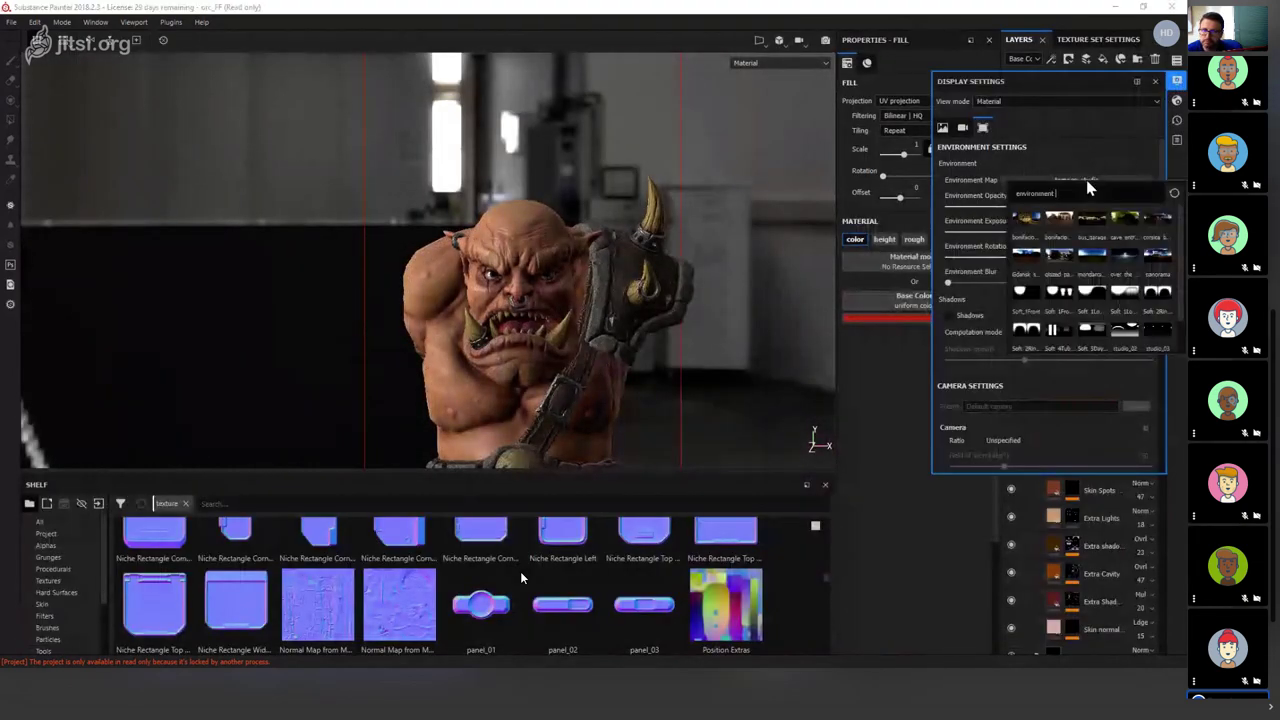
pyautogui.click(1066, 224)
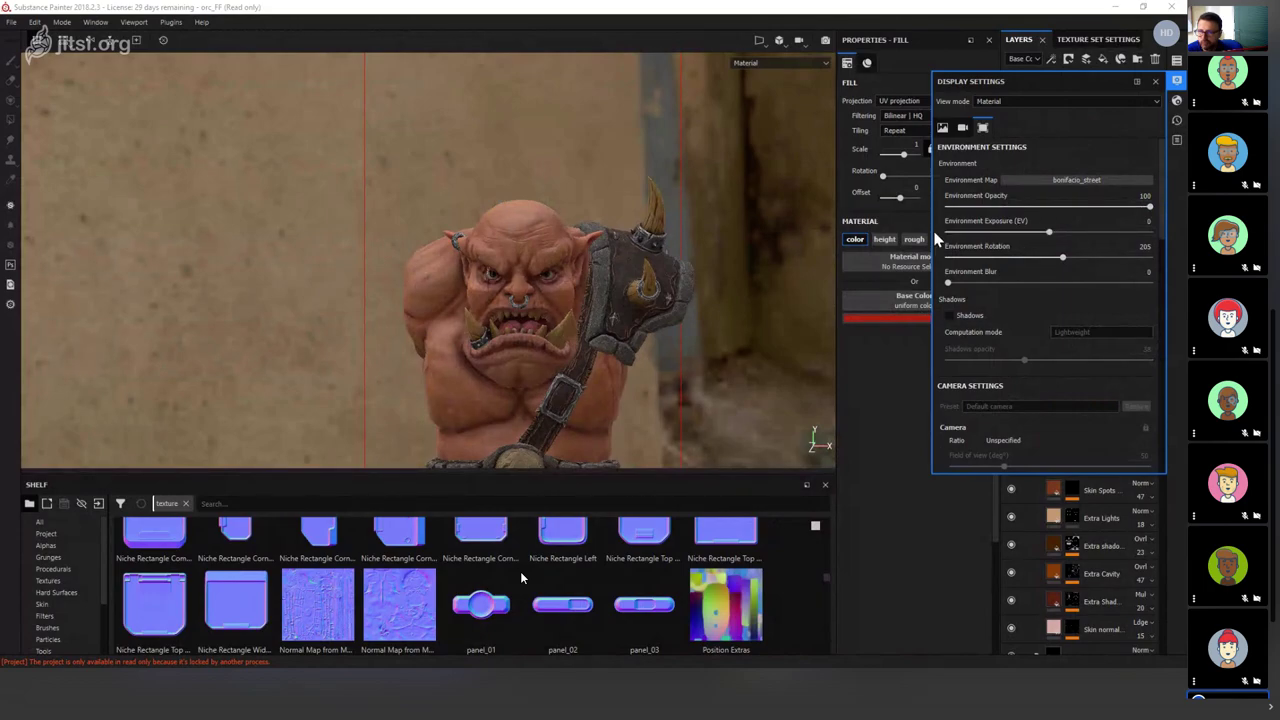
pyautogui.keyDown('shift'); pyautogui.moveTo(524, 250); pyautogui.dragTo(709, 229, button='right'); pyautogui.keyUp('shift')
pyautogui.scroll(3, 760, 177)
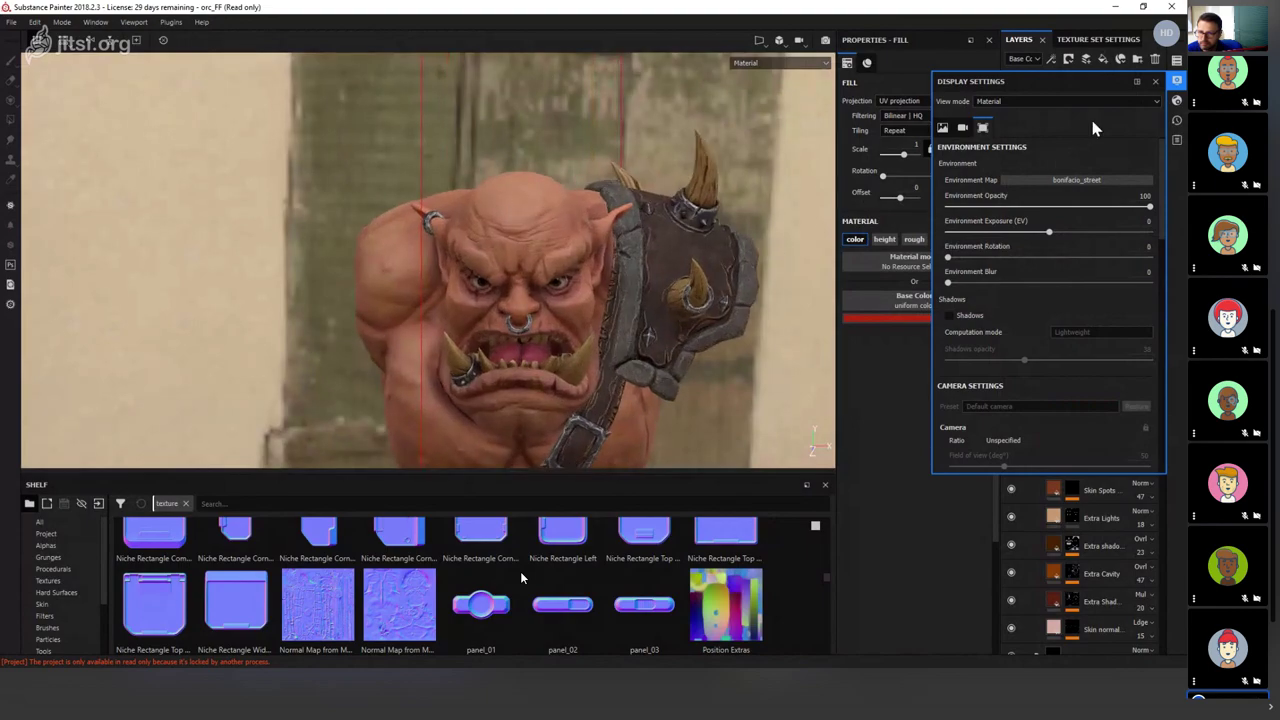
# Try villa_nova_street, then settle on tomoco_studio with rotation 194.
pyautogui.click(1060, 182)
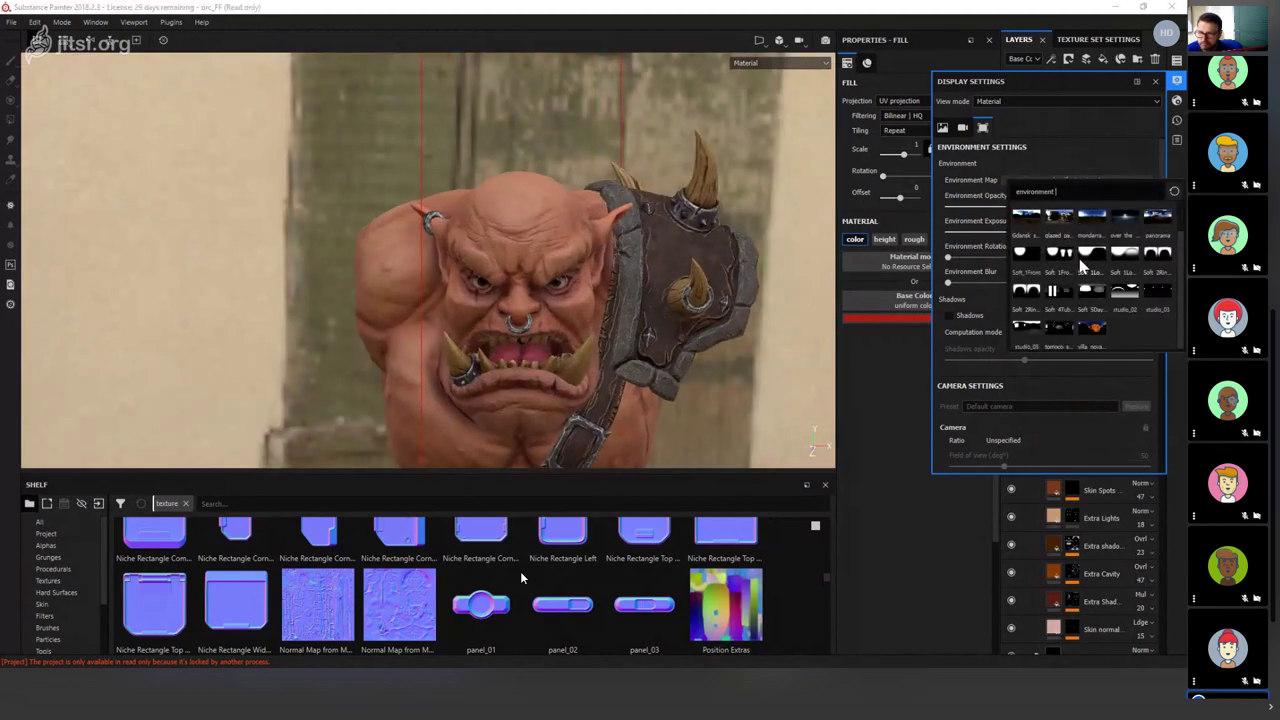
pyautogui.click(1093, 330)
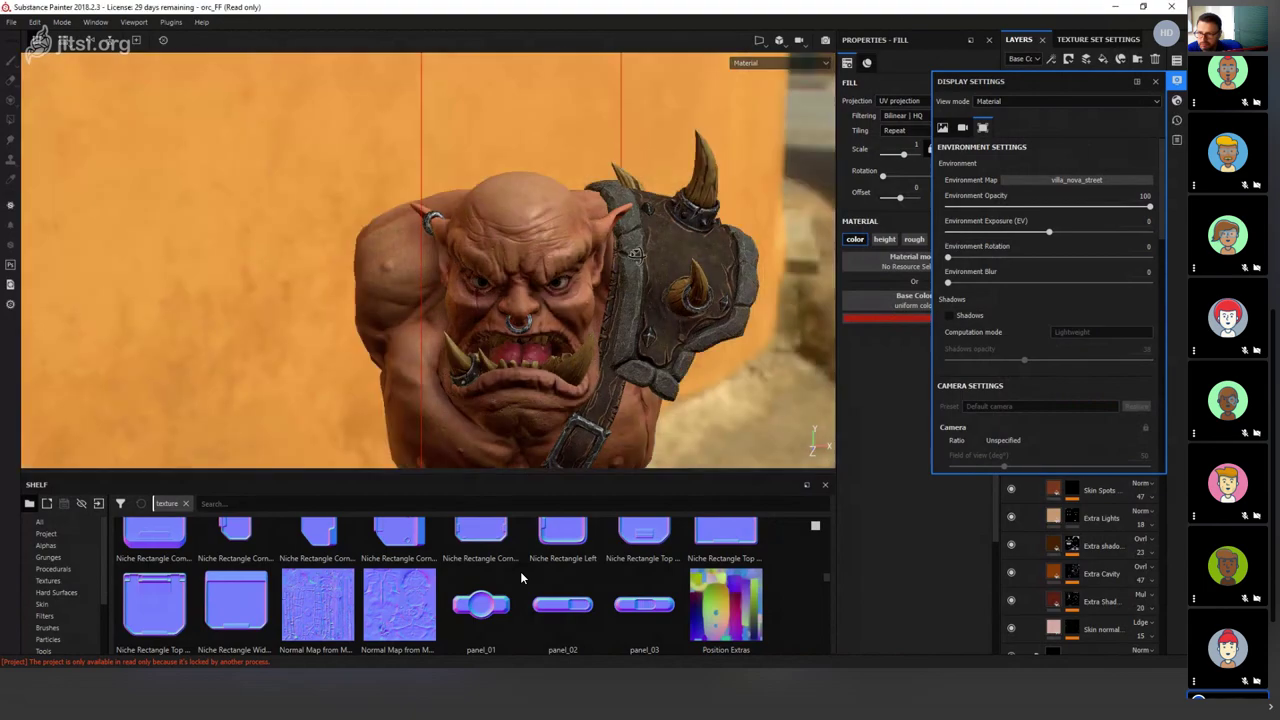
pyautogui.keyDown('shift'); pyautogui.moveTo(600, 250); pyautogui.dragTo(842, 248, button='right'); pyautogui.keyUp('shift')
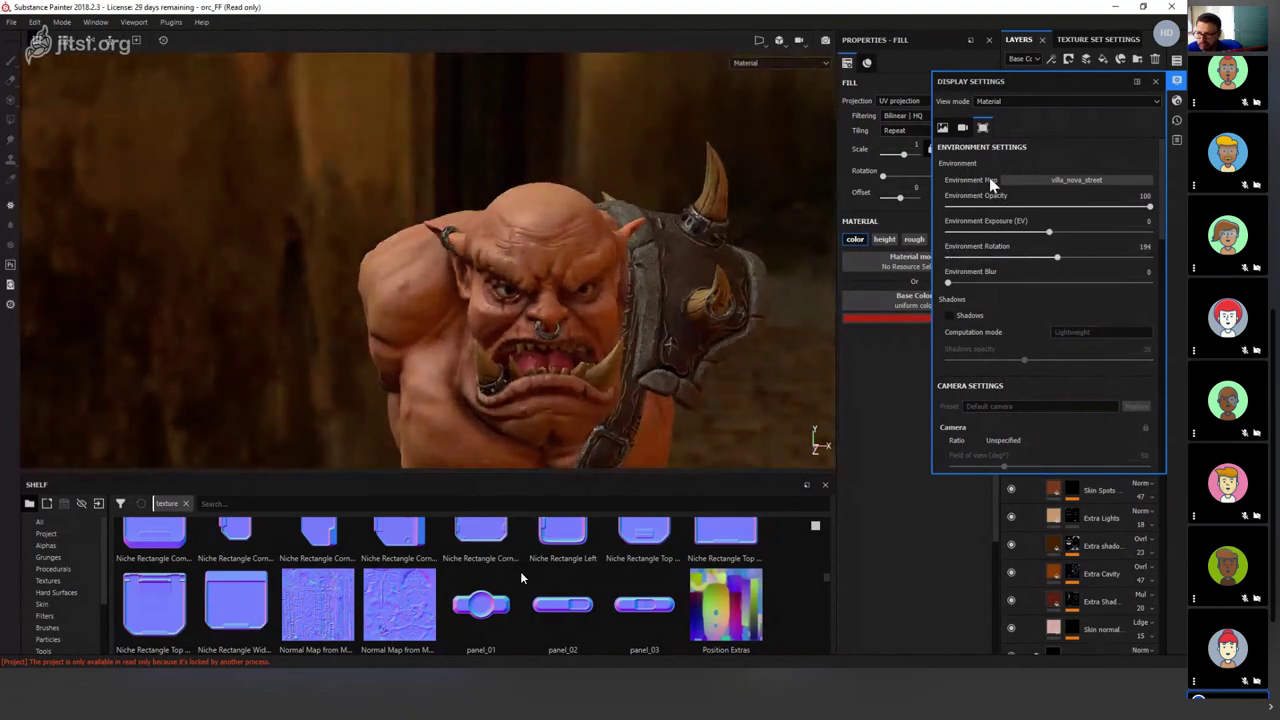
pyautogui.click(1040, 180)
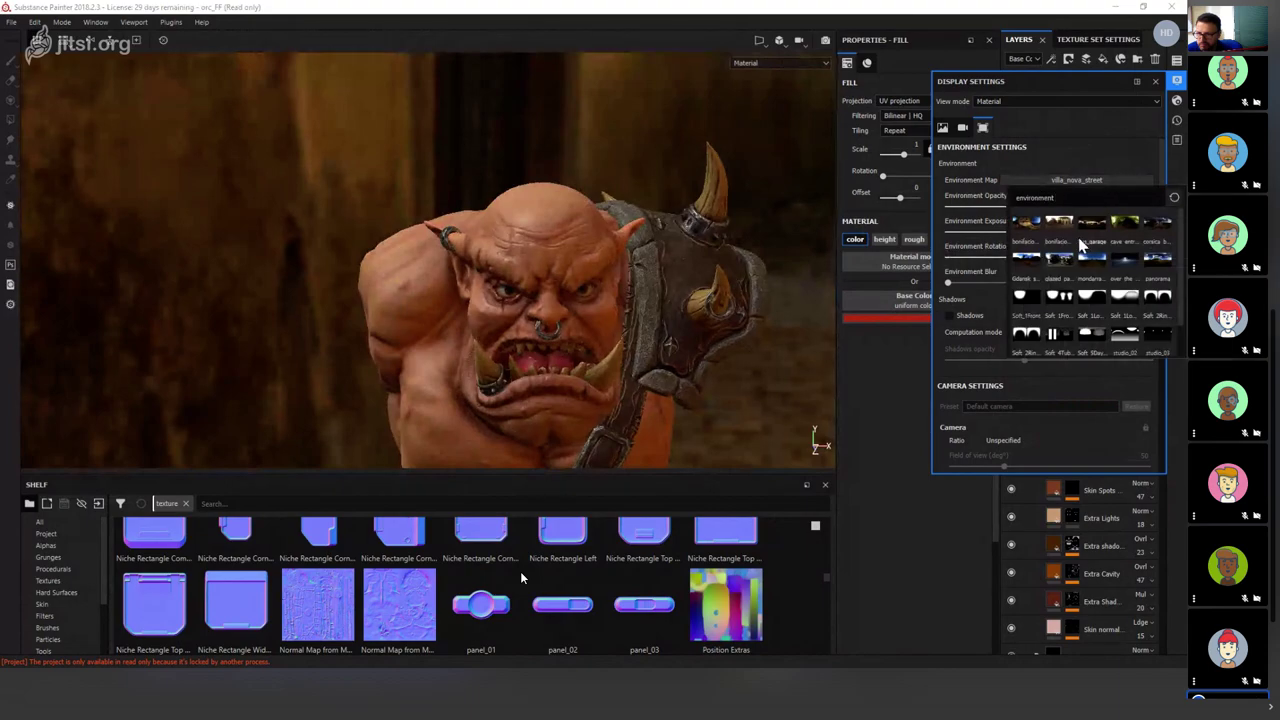
pyautogui.scroll(-1, 1072, 276)
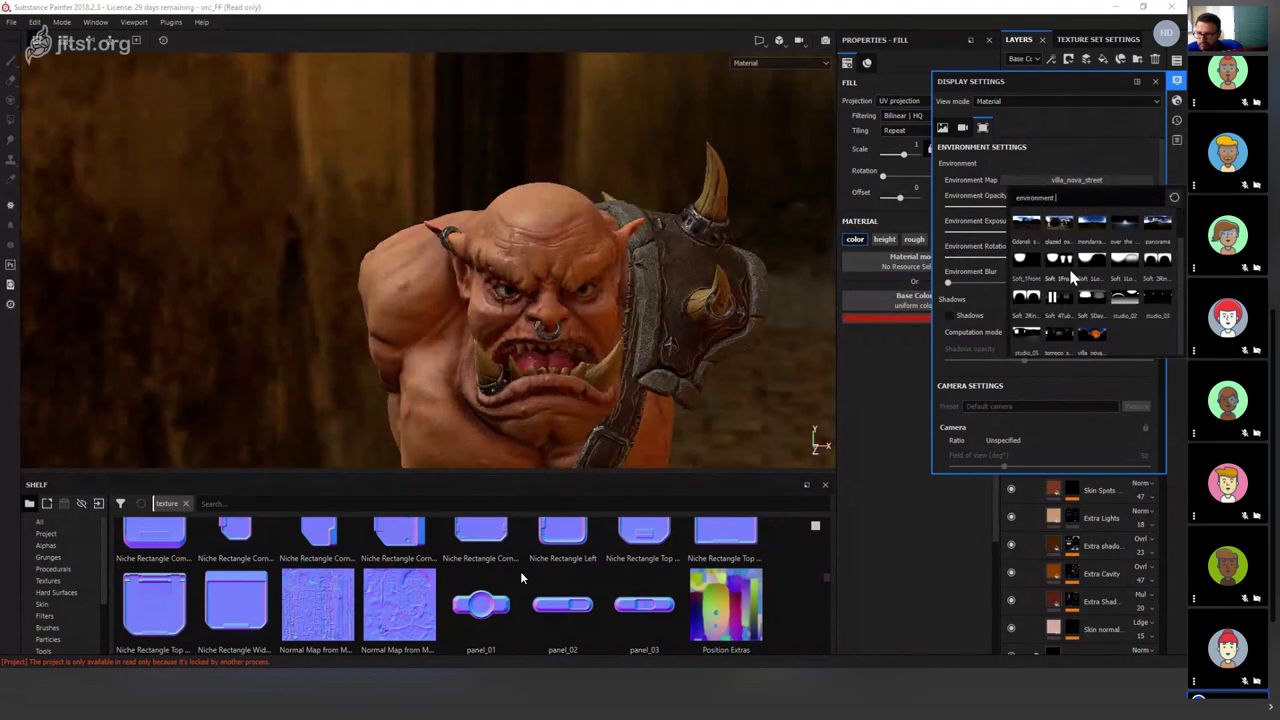
pyautogui.click(1060, 338)
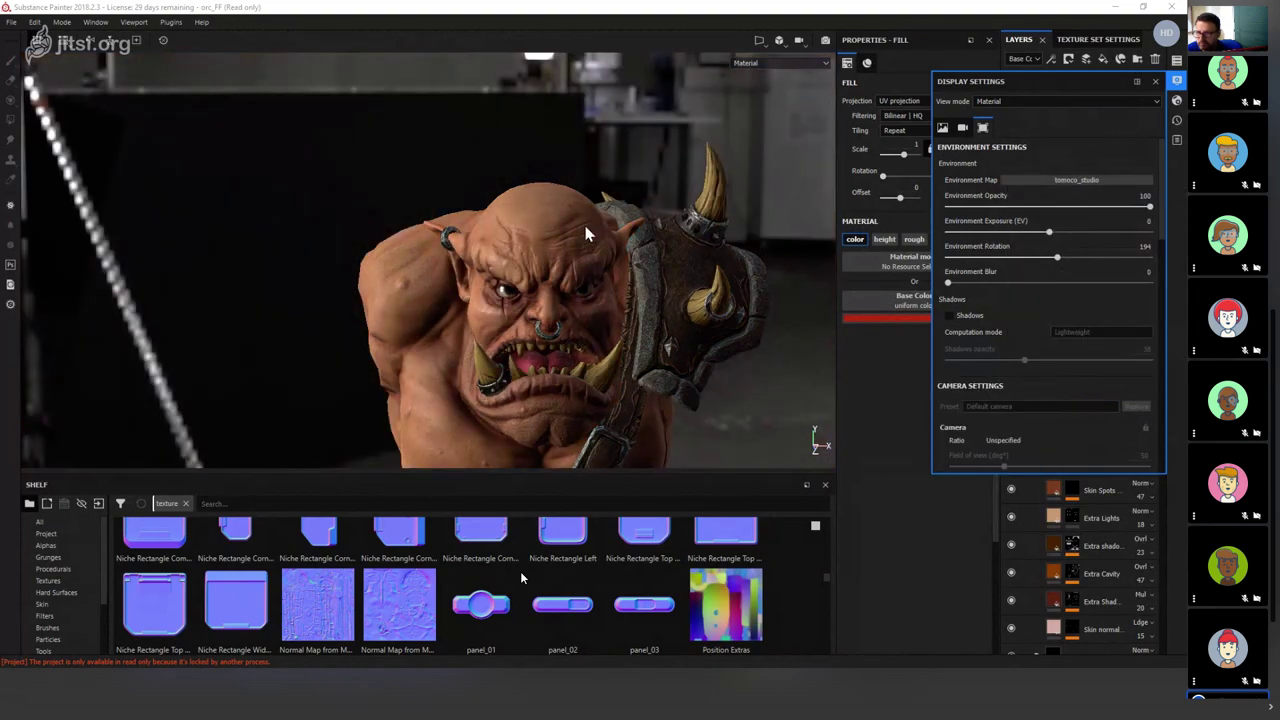
# Try the over_the_clouds and cave_entry_in_the_forest environment maps.
pyautogui.moveTo(590, 246)
pyautogui.keyDown('shift'); pyautogui.mouseDown(button='right')
pyautogui.moveTo(576, 236)
pyautogui.moveTo(598, 238)
pyautogui.mouseUp(button='right'); pyautogui.keyUp('shift')
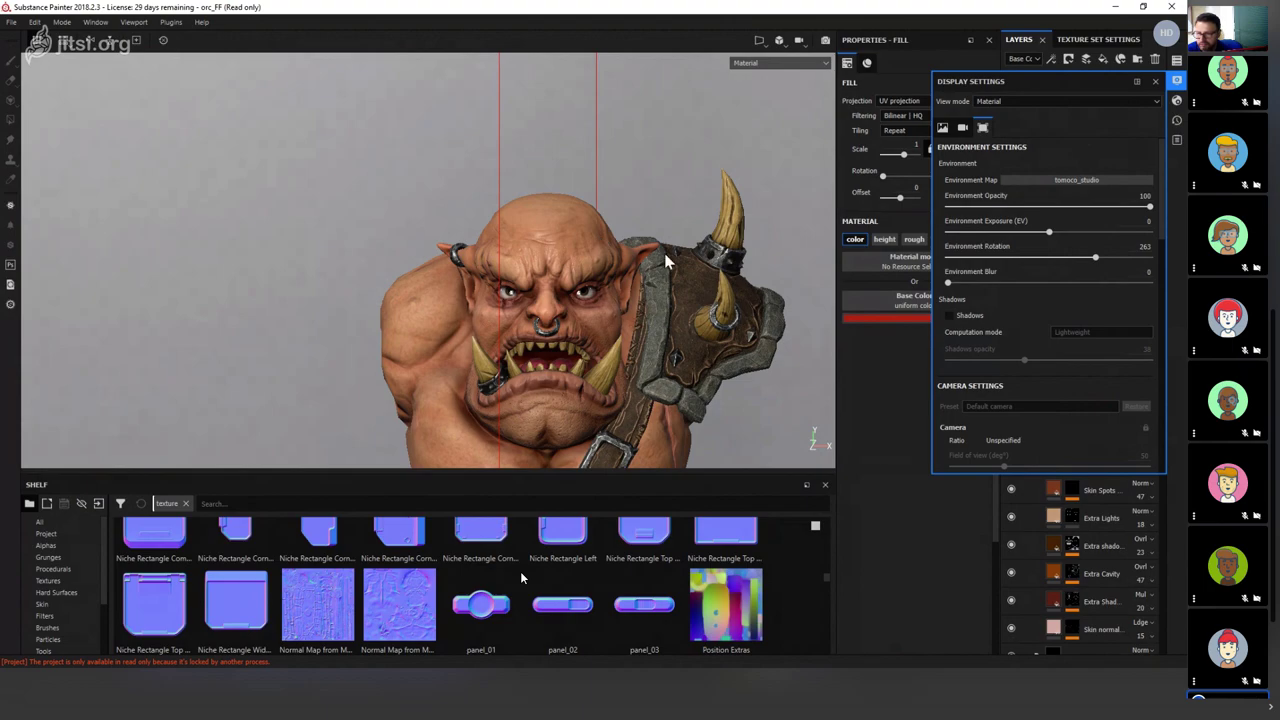
pyautogui.click(1065, 181)
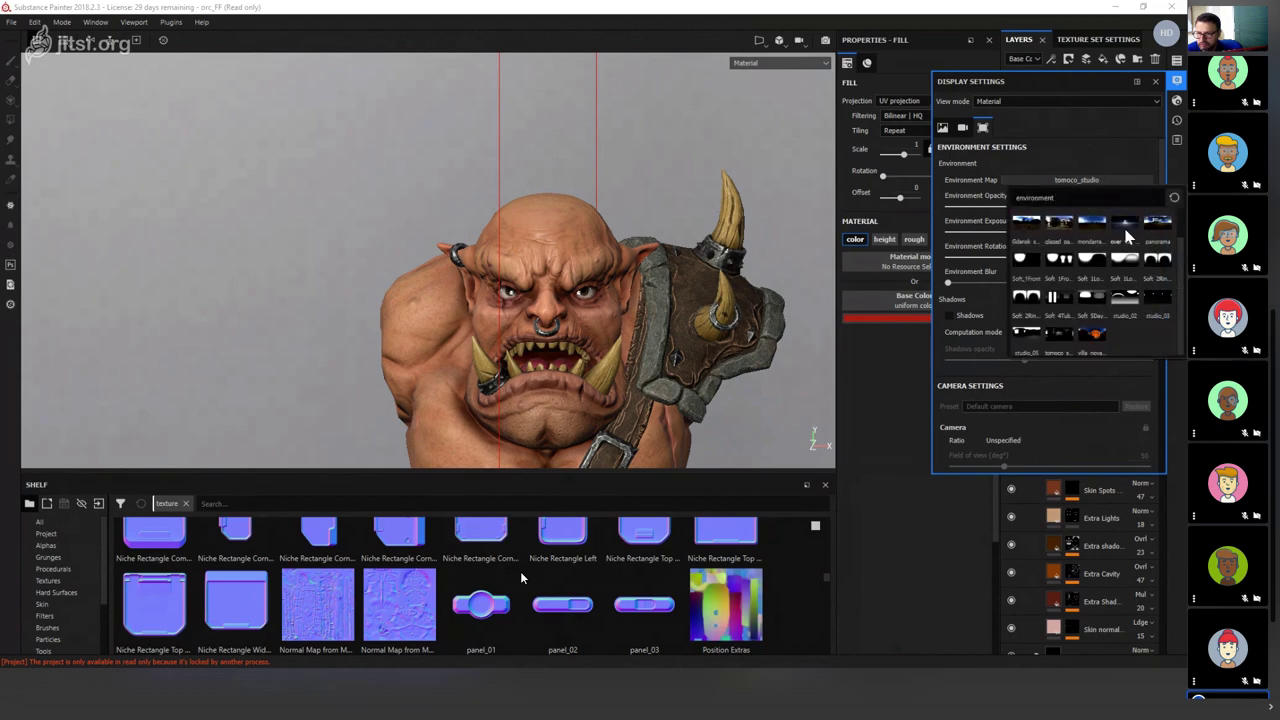
pyautogui.click(1127, 231)
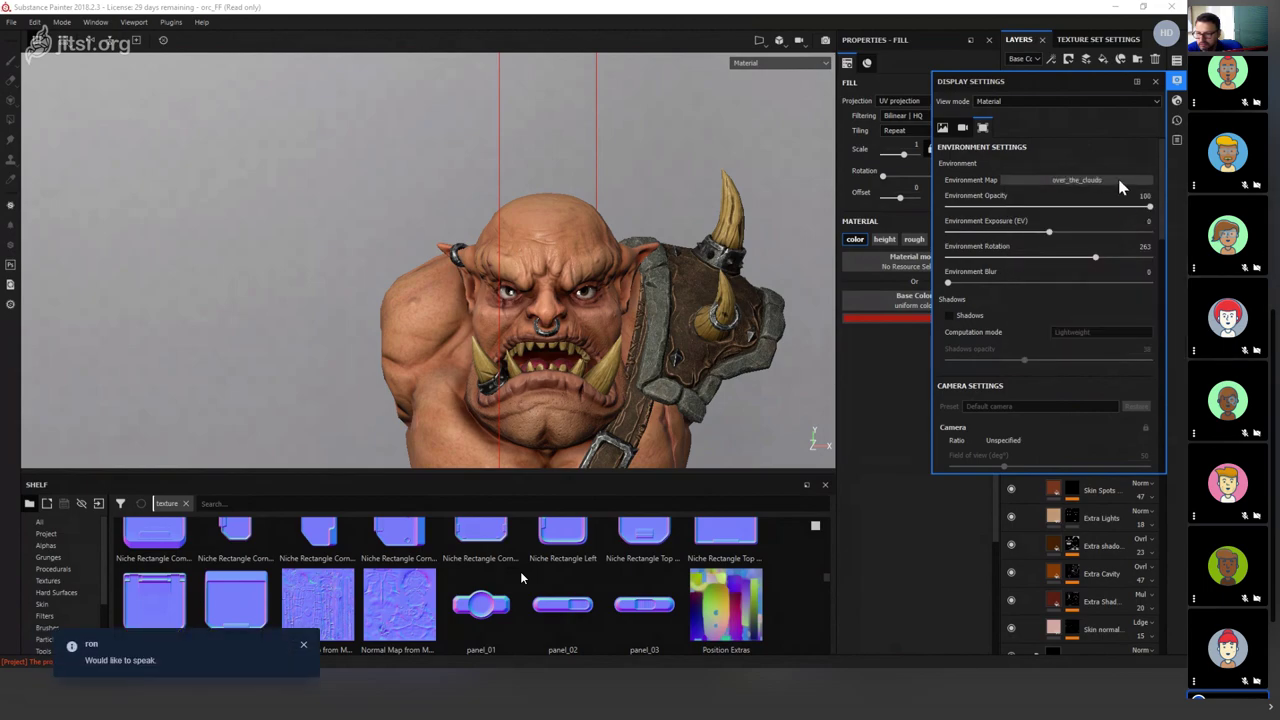
pyautogui.click(1065, 181)
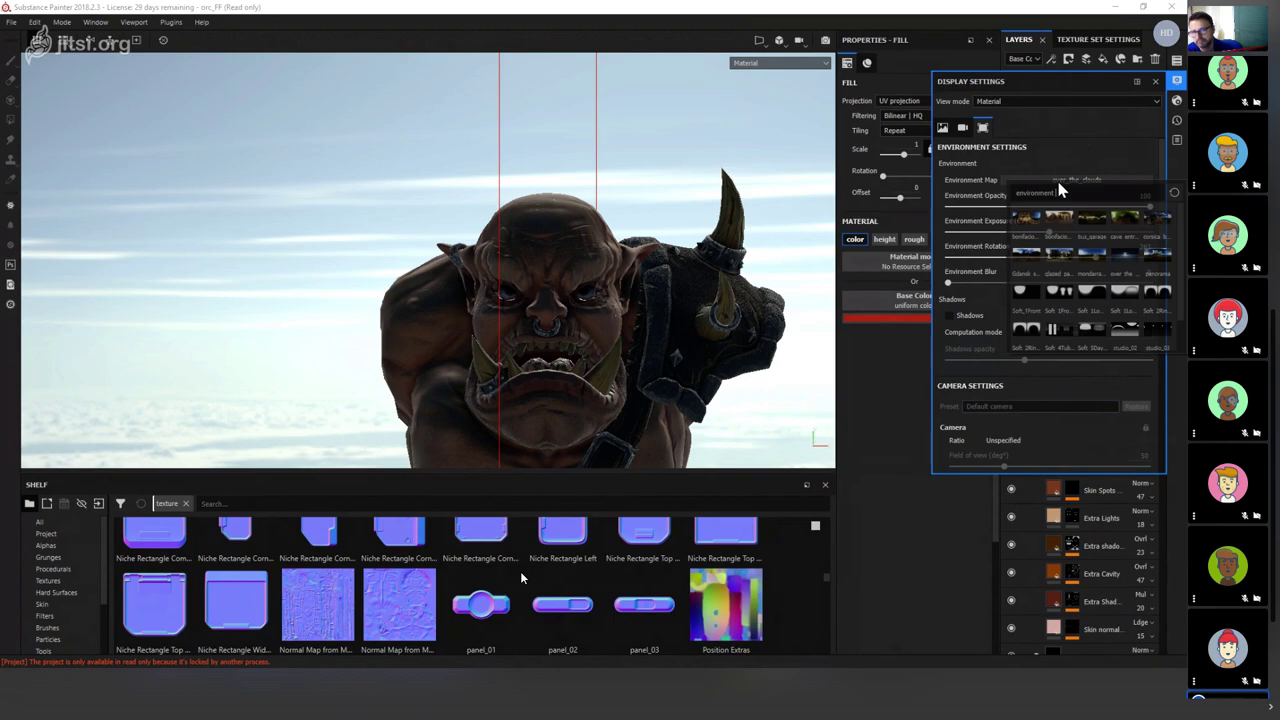
pyautogui.click(955, 237)
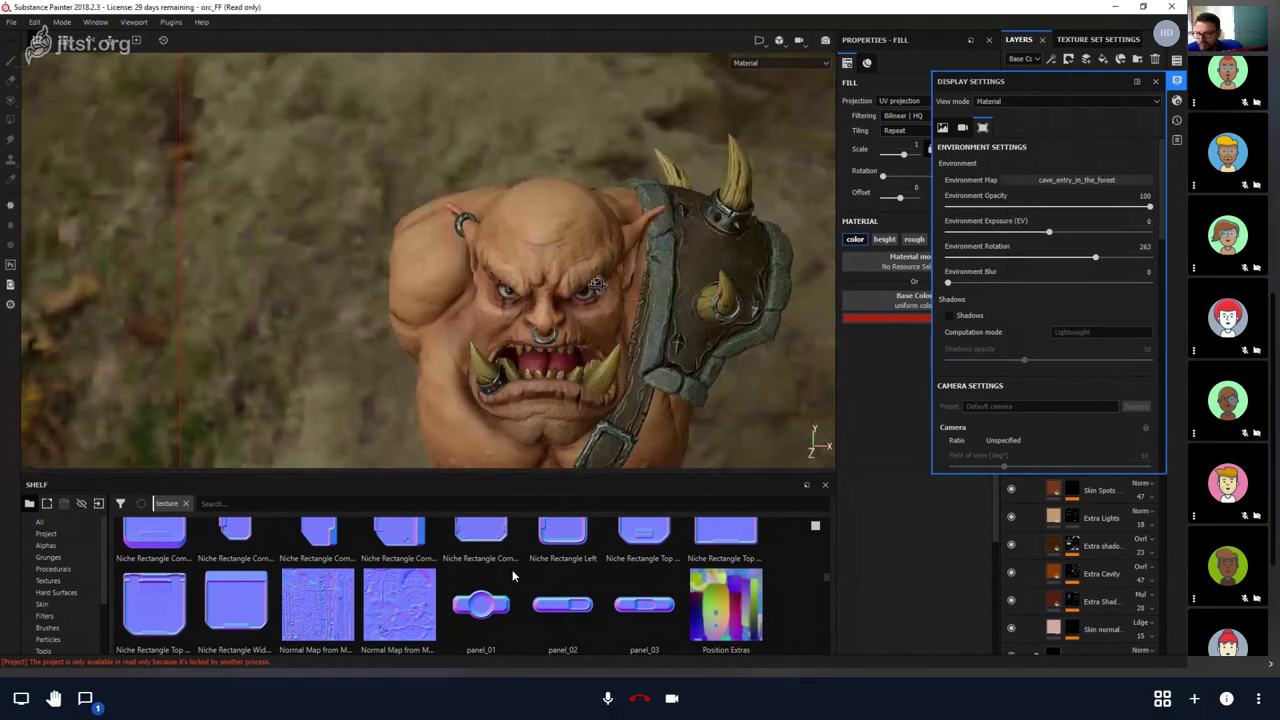
# Orbit to a head-on view of the orc, then open and close the meeting chat.
pyautogui.keyDown('alt'); pyautogui.moveTo(500, 568); pyautogui.dragTo(560, 300); pyautogui.keyUp('alt')
pyautogui.keyDown('shift'); pyautogui.moveTo(560, 300); pyautogui.dragTo(585, 247, button='right'); pyautogui.keyUp('shift')
pyautogui.click(85, 698)
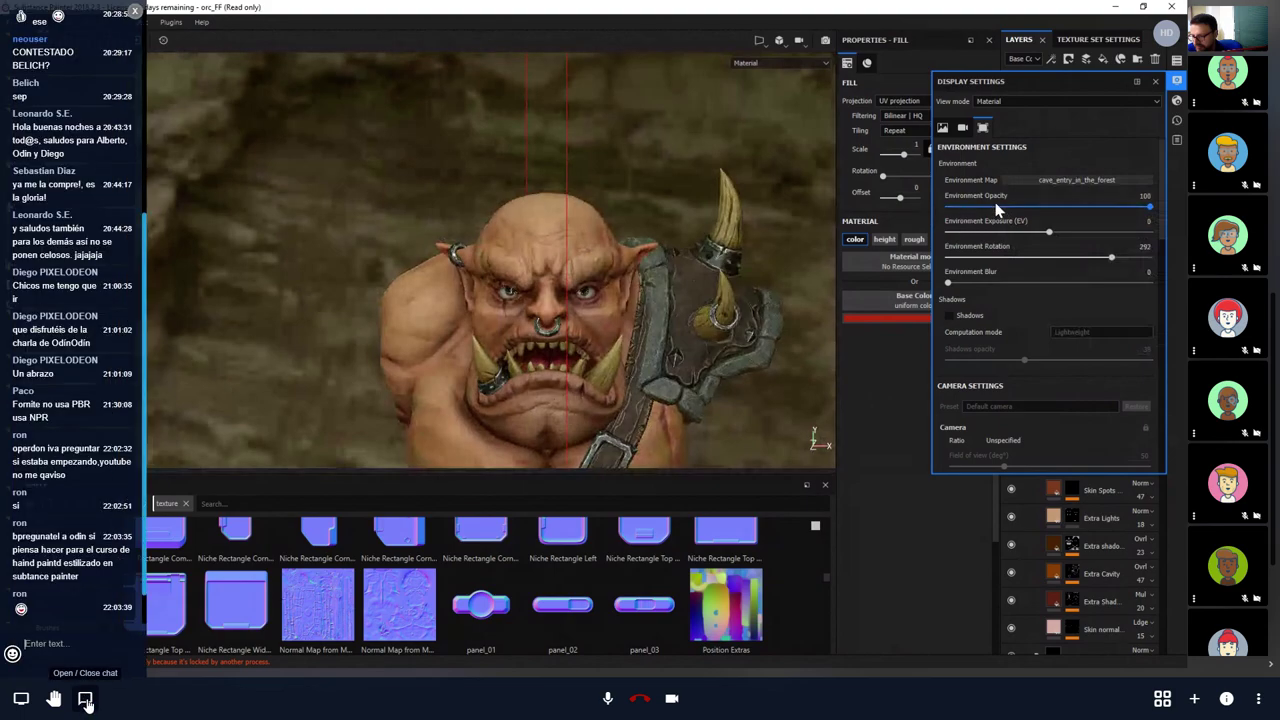
pyautogui.click(85, 698)
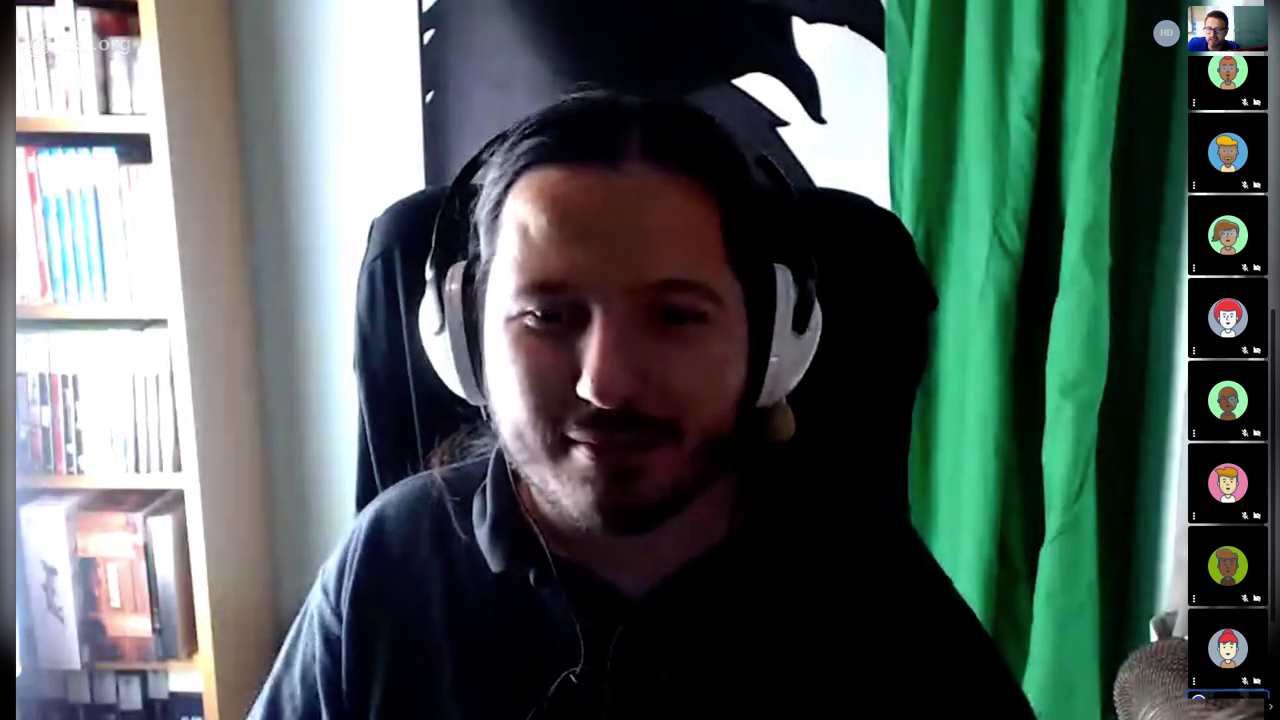
# Dismiss the incoming mail notification and open the meeting chat beside the call.
pyautogui.moveTo(116, 648)
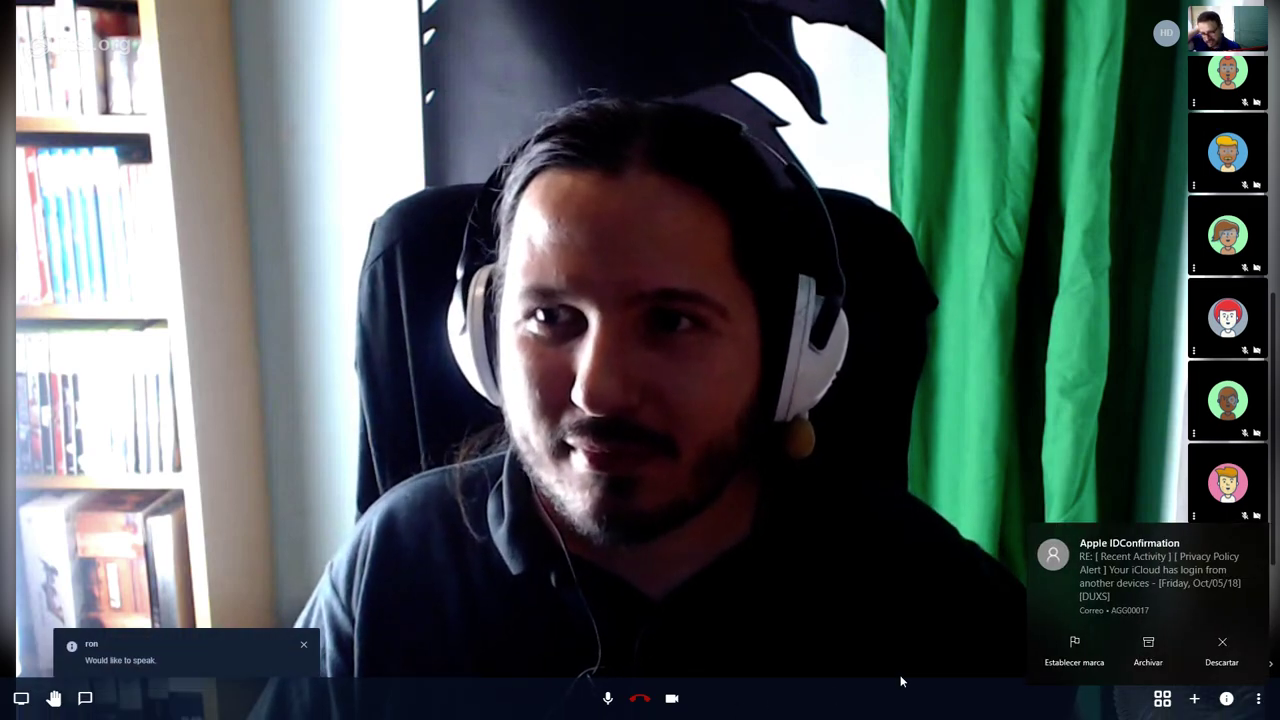
pyautogui.click(1222, 650)
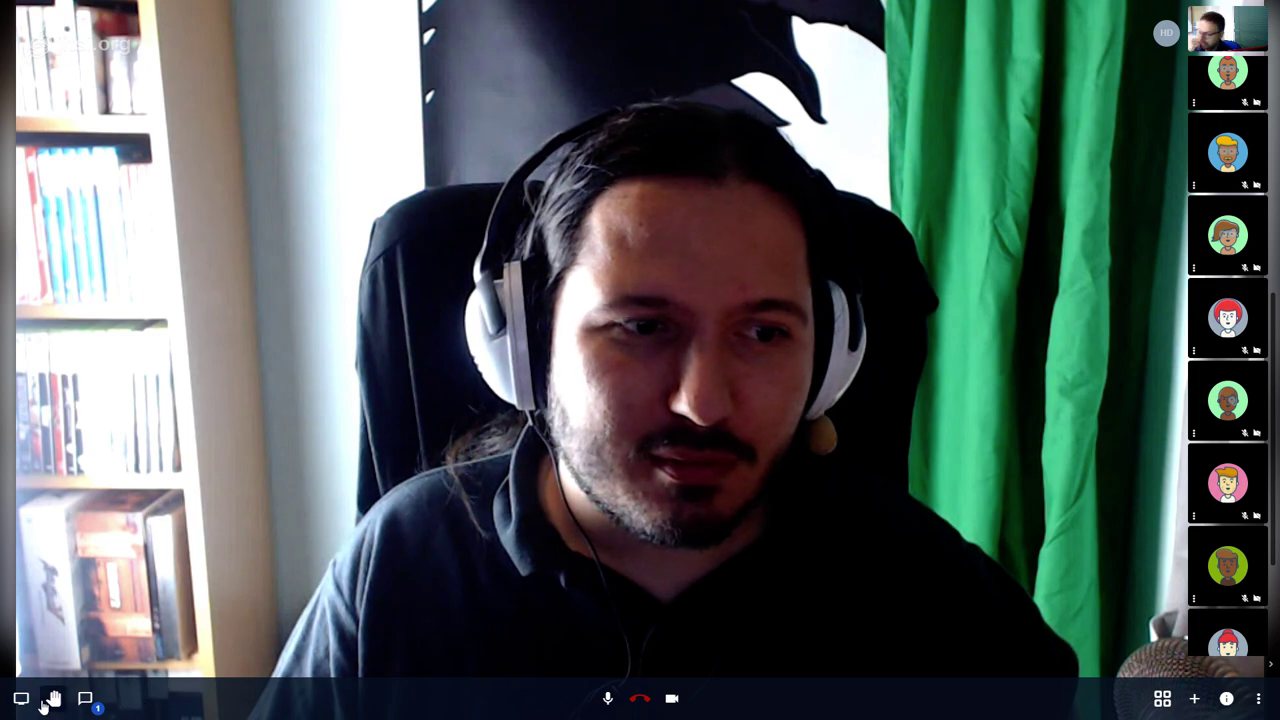
pyautogui.click(85, 698)
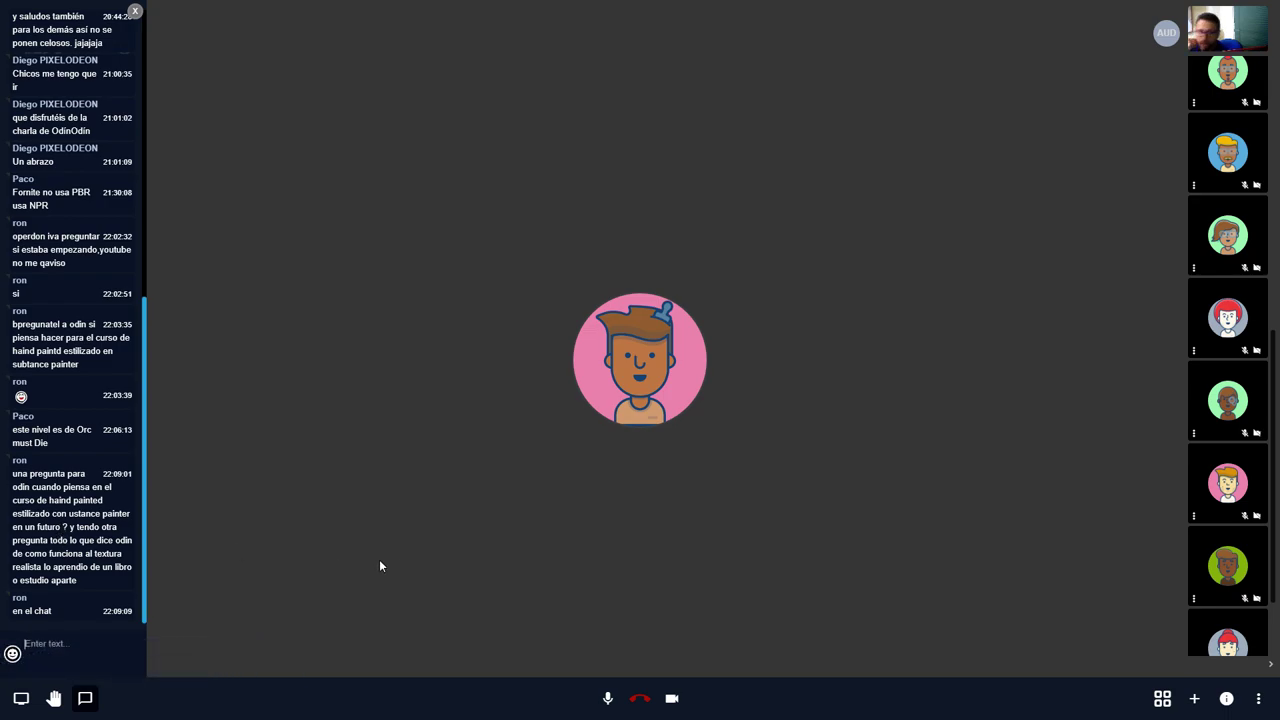
# Scroll up through the participant tiles while following the Q&A in the open chat.
pyautogui.scroll(5, 1237, 457)
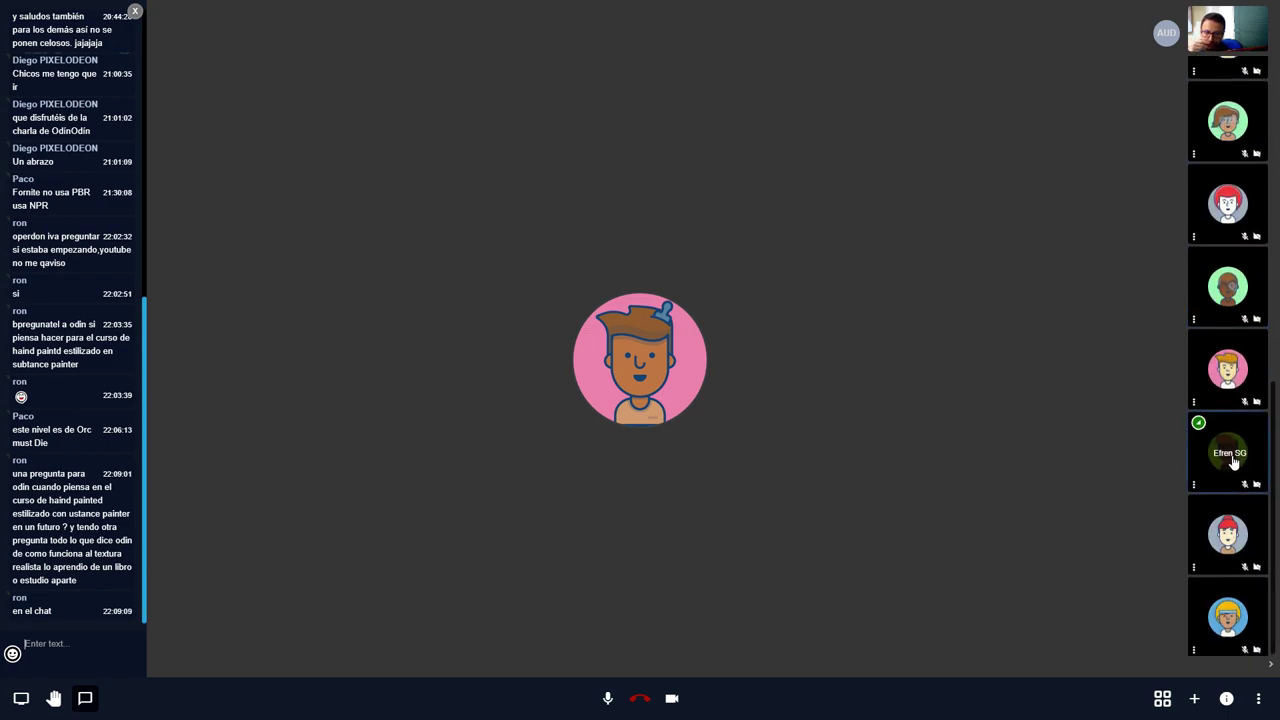
pyautogui.scroll(3, 1235, 461)
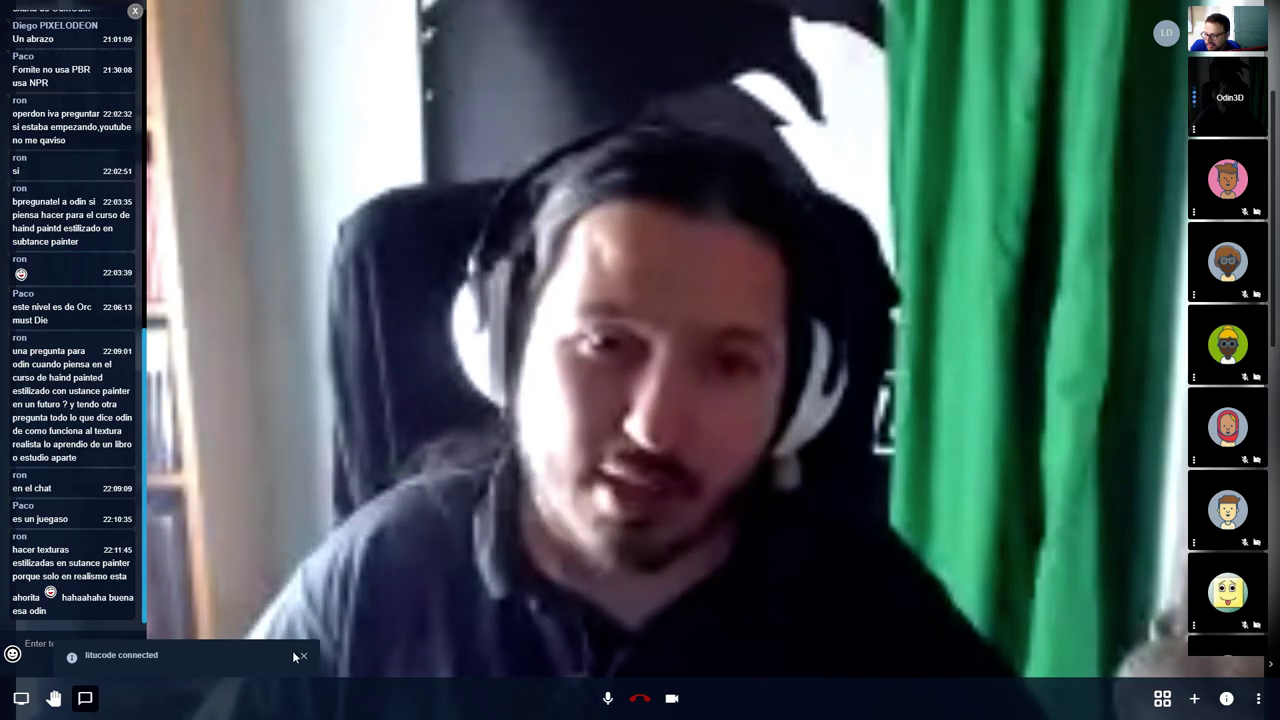
pyautogui.click(299, 655)
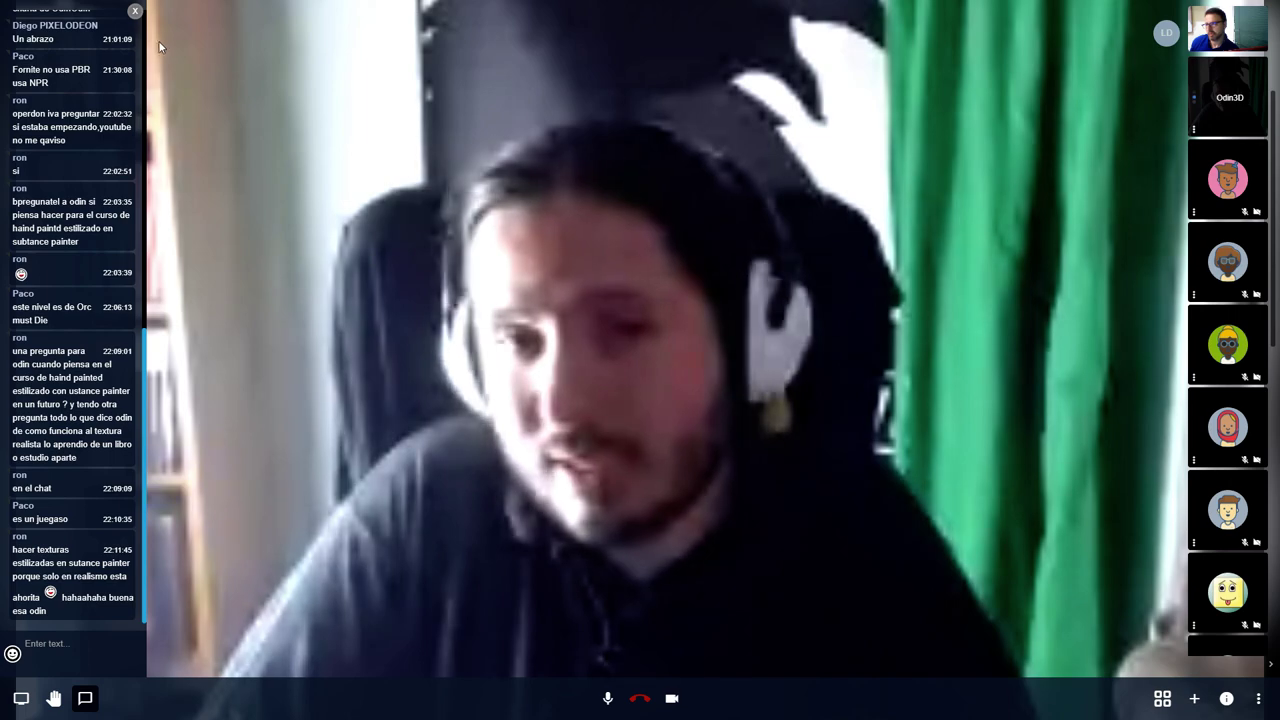
pyautogui.click(135, 11)
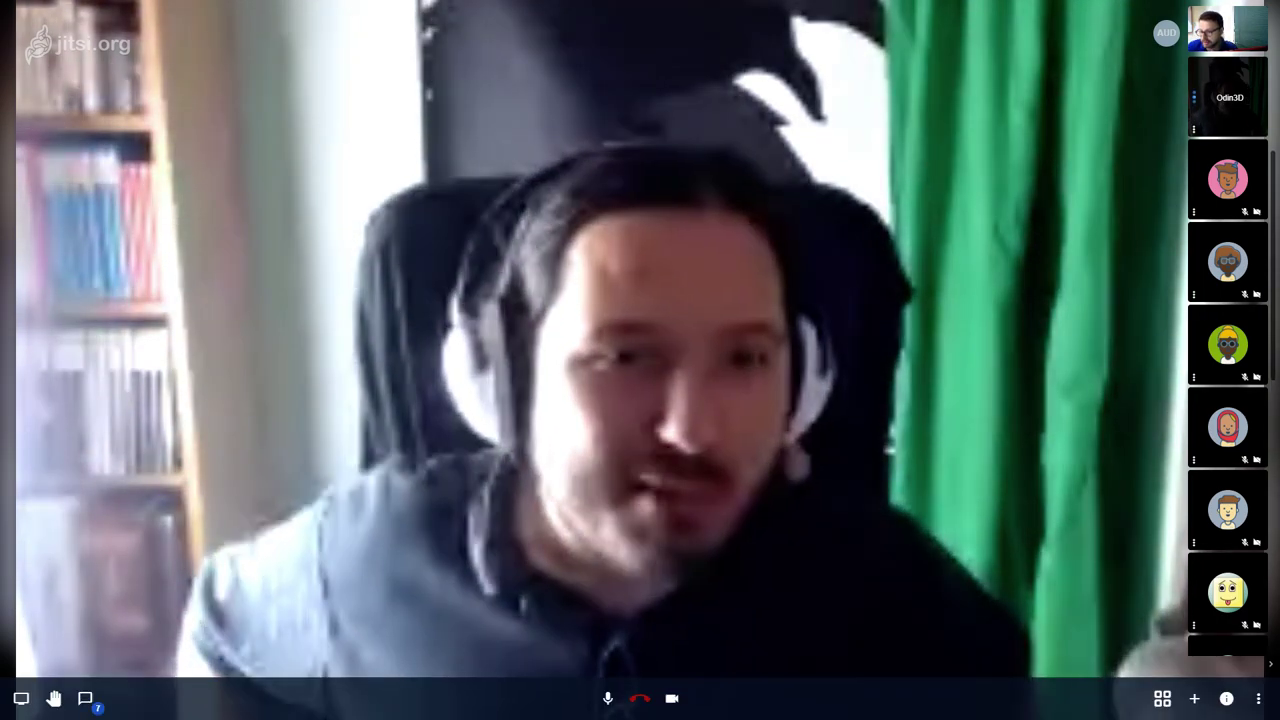
# Reopen the meeting chat and scroll down to the latest thank-you messages.
pyautogui.click(85, 698)
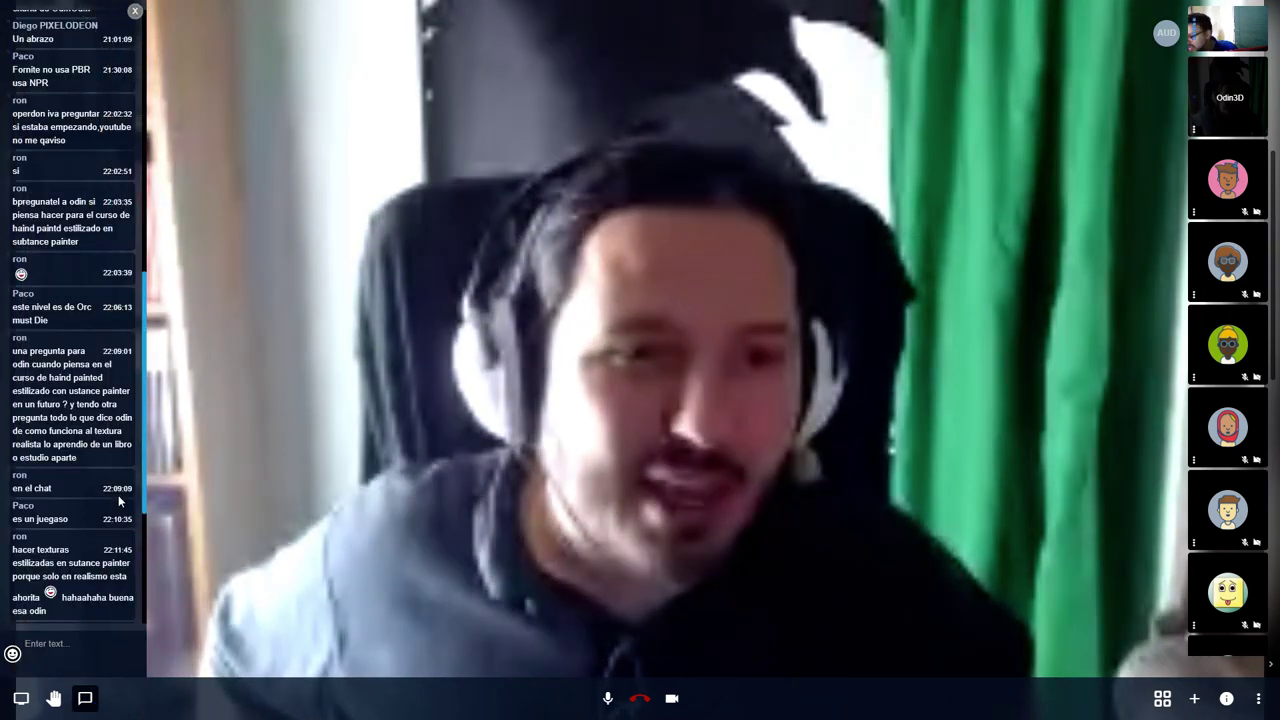
pyautogui.scroll(-3, 71, 462)
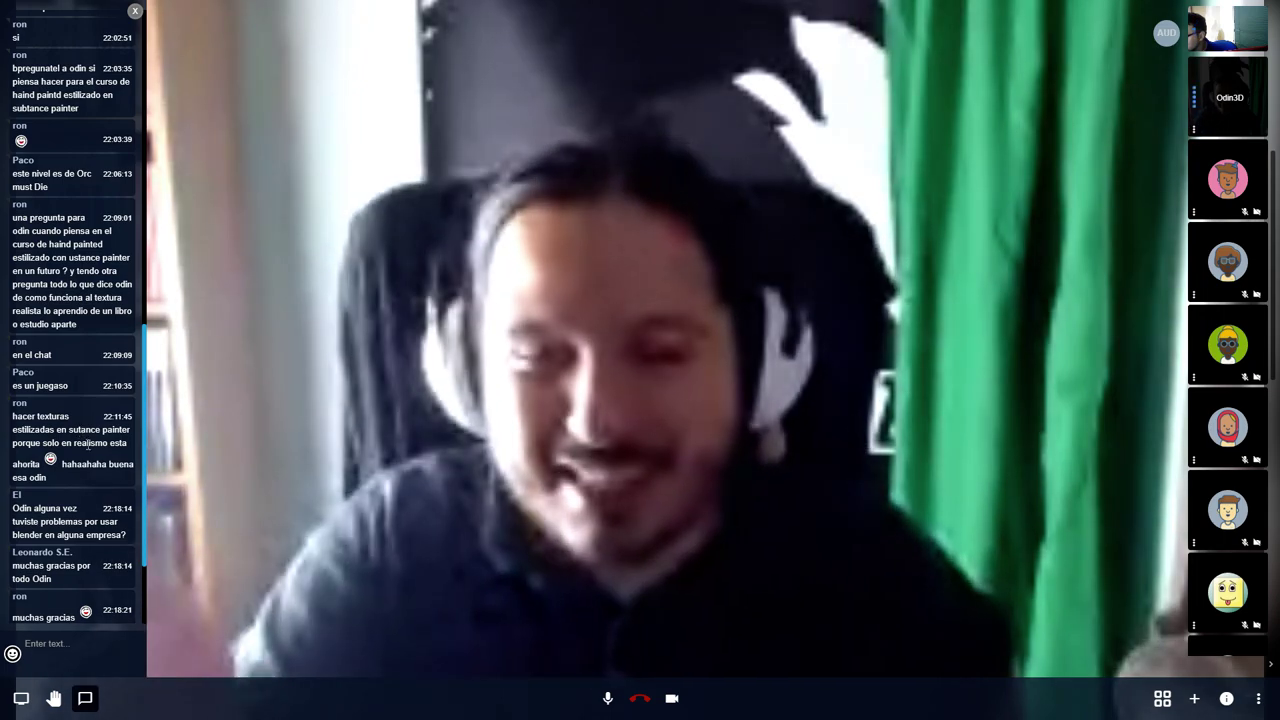
pyautogui.scroll(-3, 71, 462)
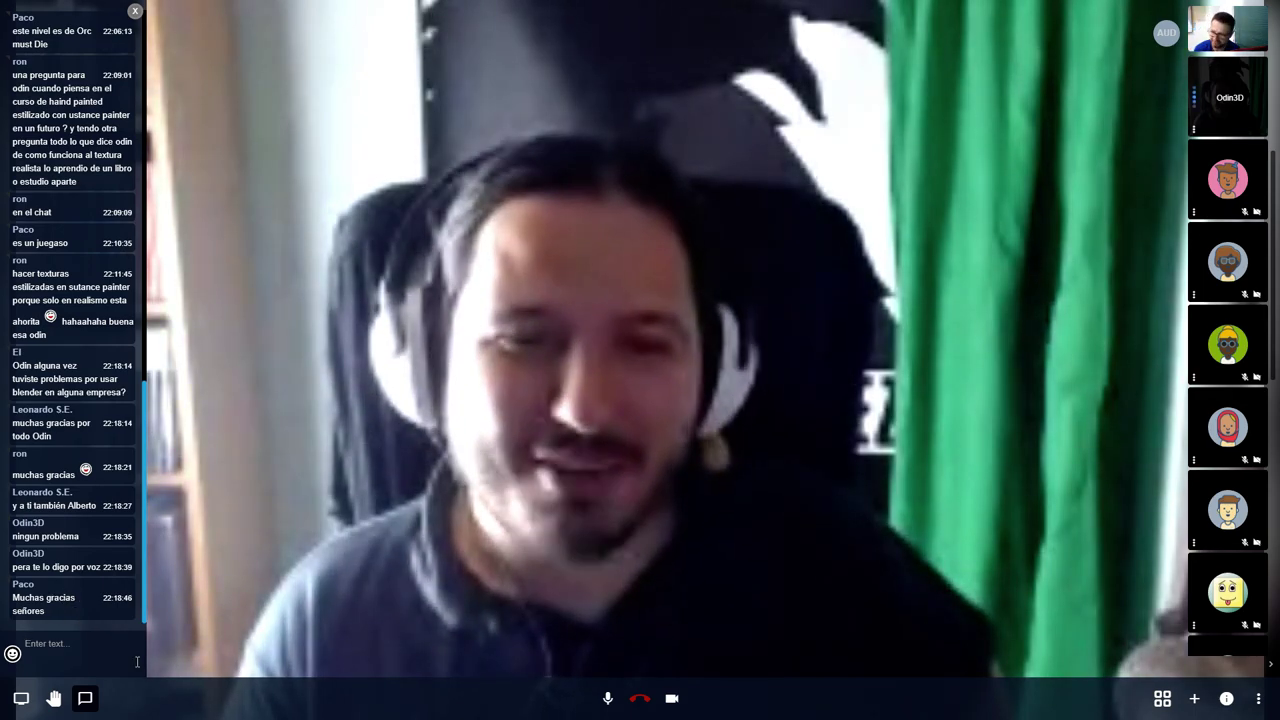
# Close the chat and bring up the GeForce Experience recording overlay with Alt+Z.
pyautogui.click(85, 699)
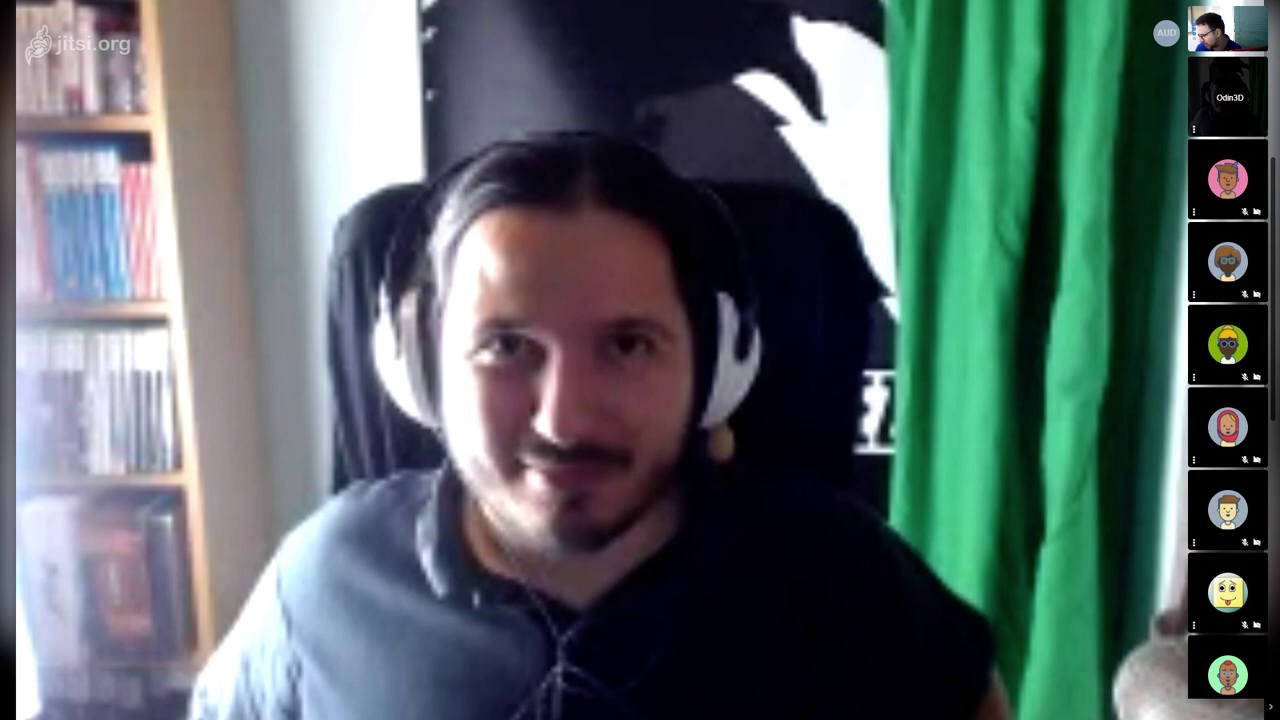
pyautogui.hotkey('alt', 'z')
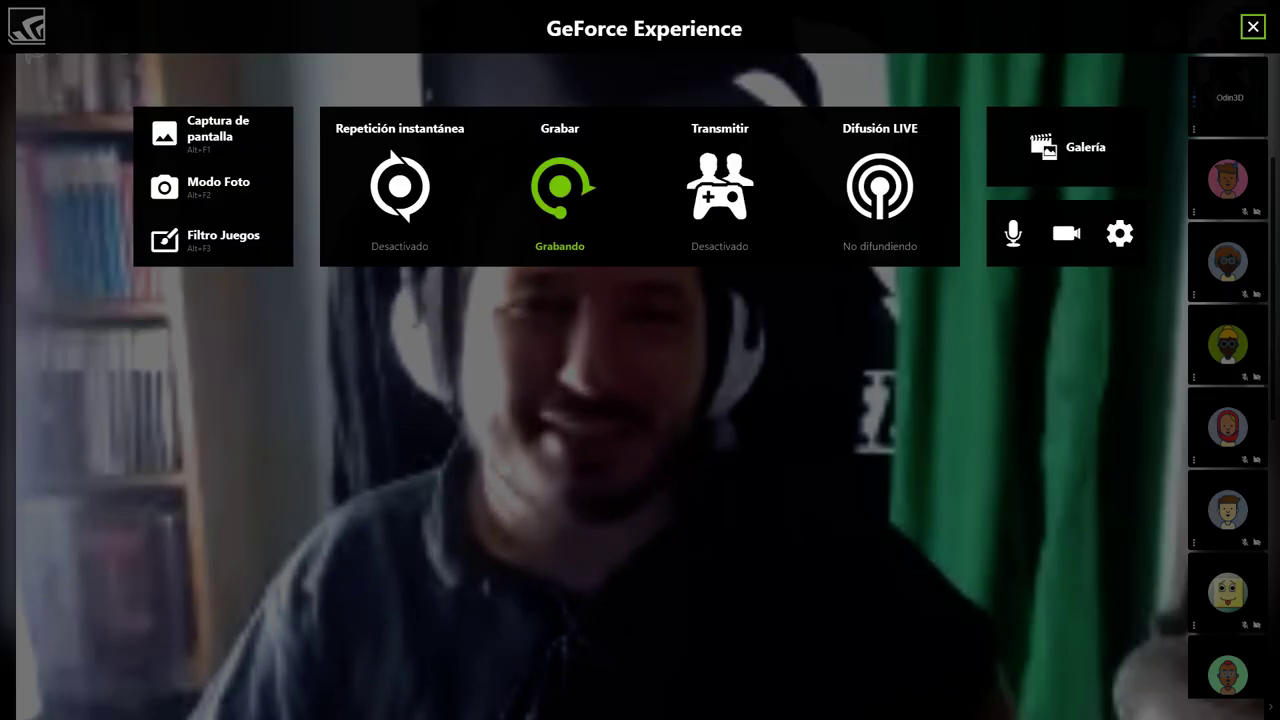